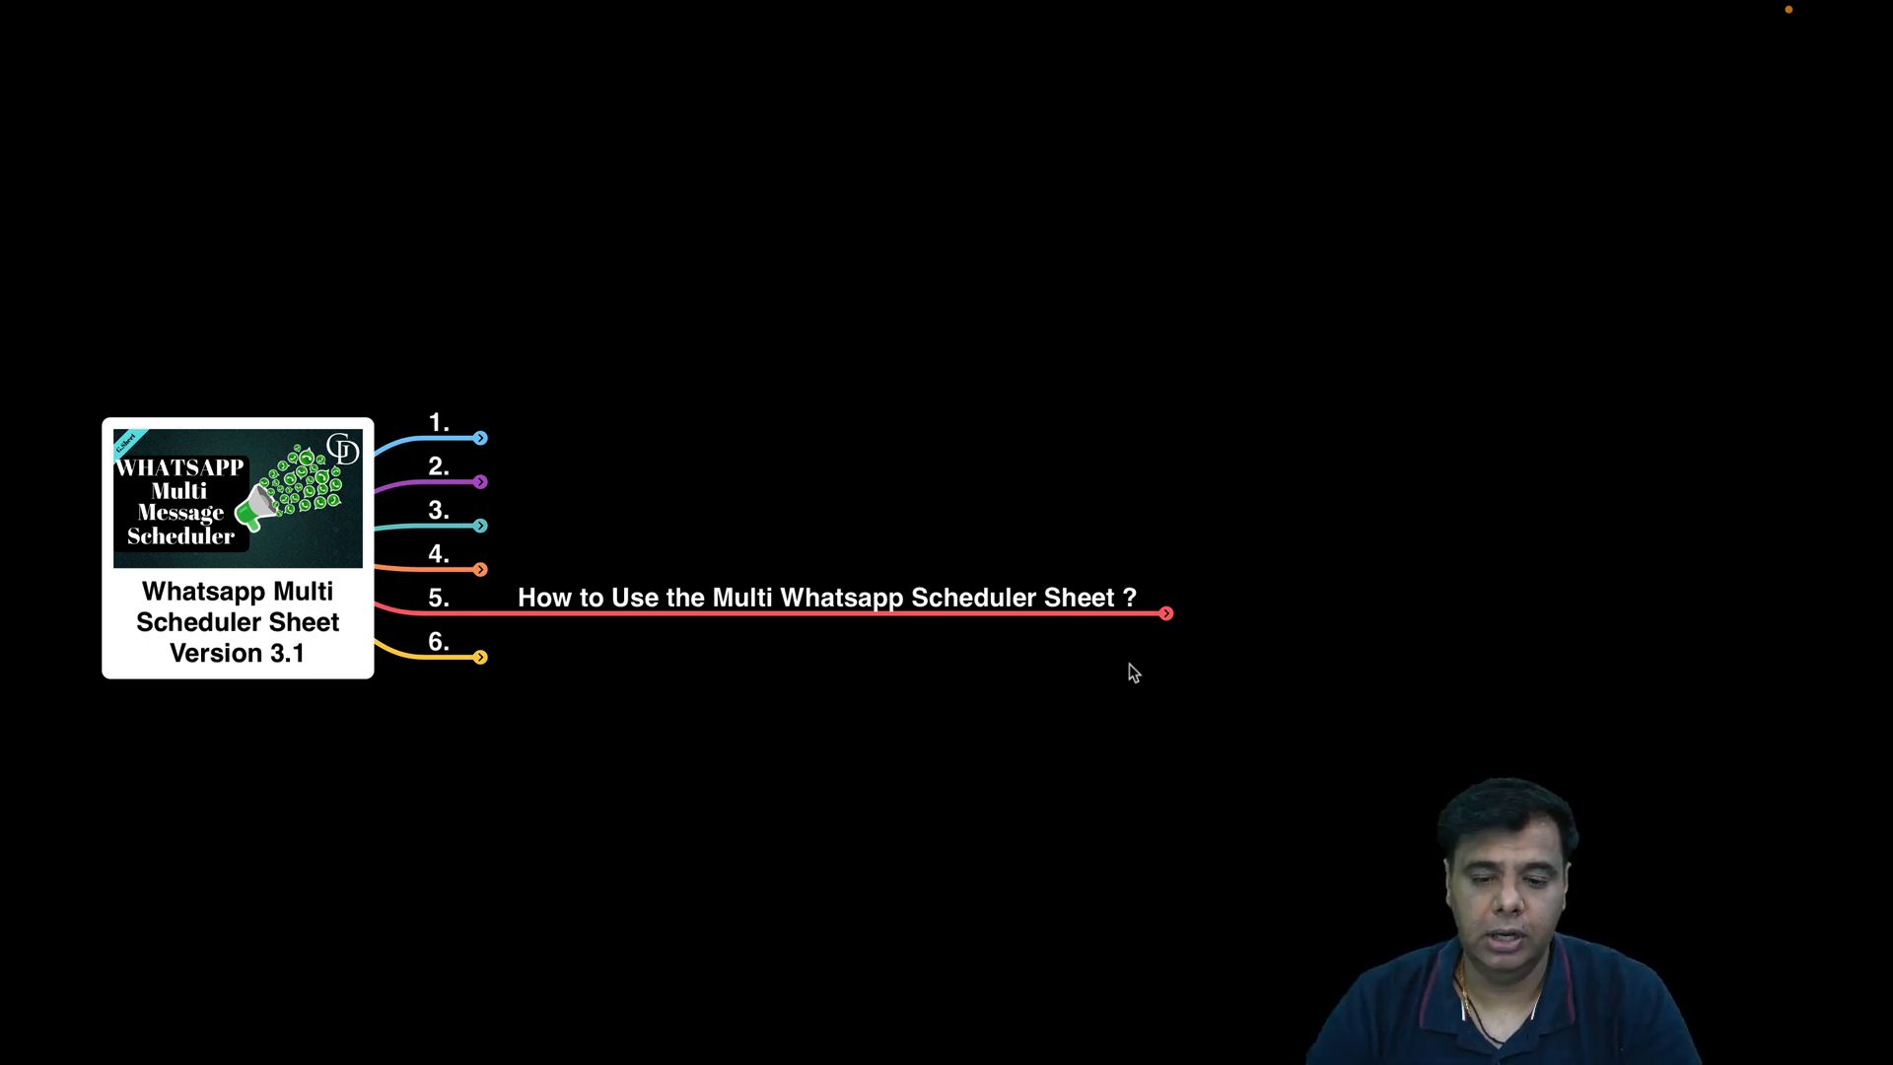
In Xmind, expand How to Use to Step 1–Step 4 and Step 1's Create Template, then return to Sheets.
click(1170, 614)
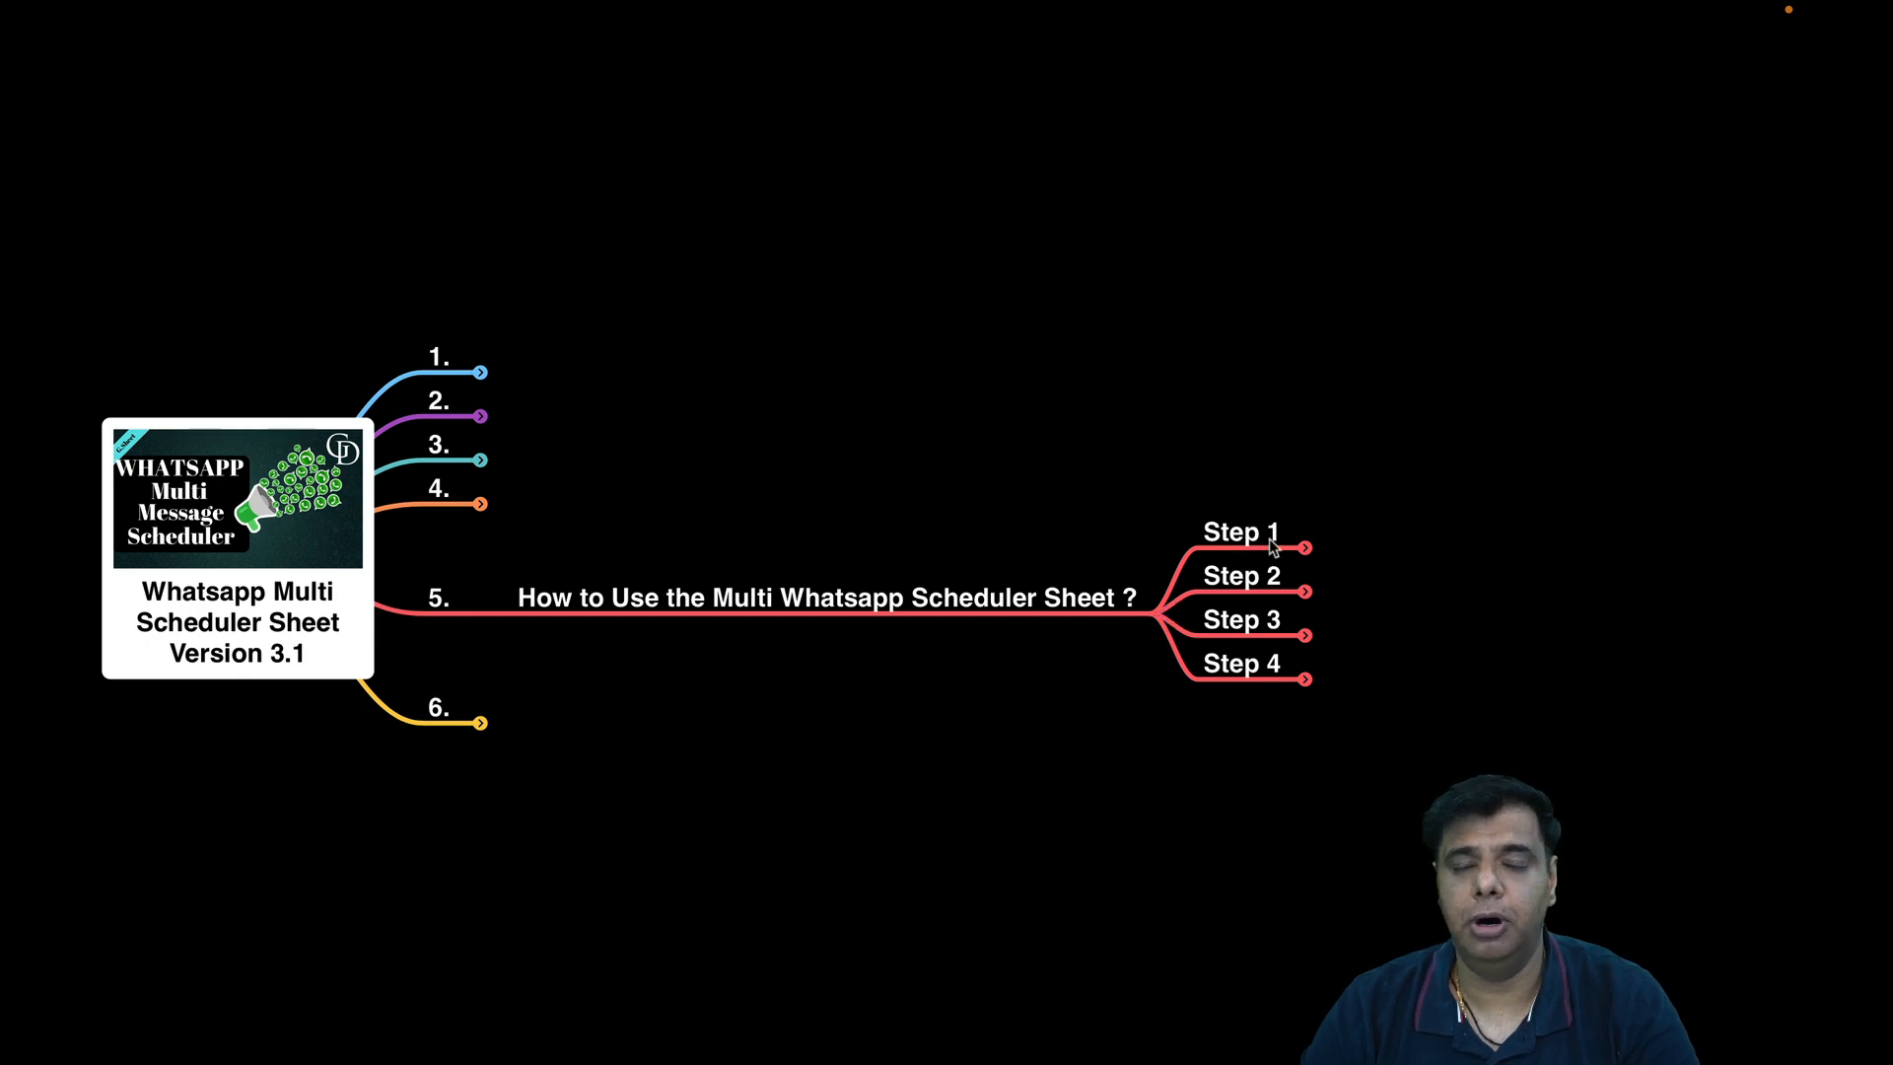
click(1306, 547)
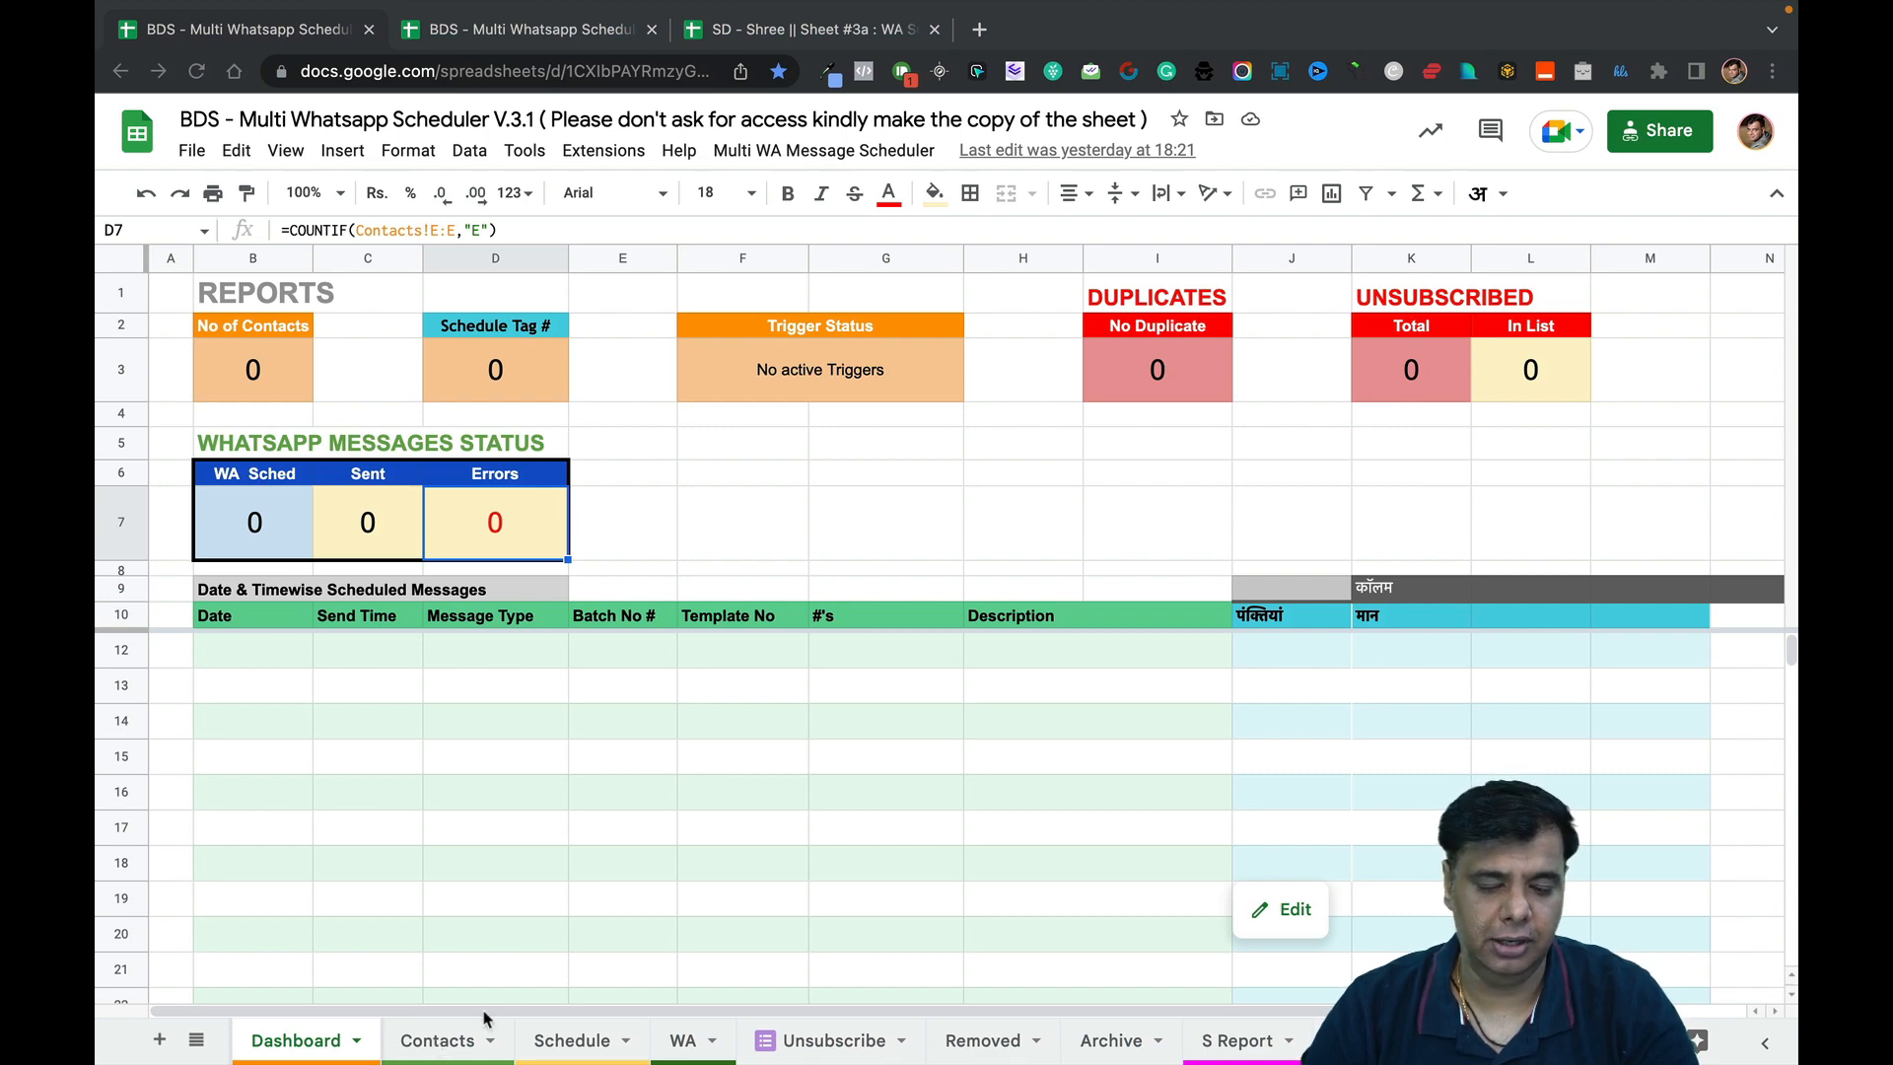
key(ctrl+Left)
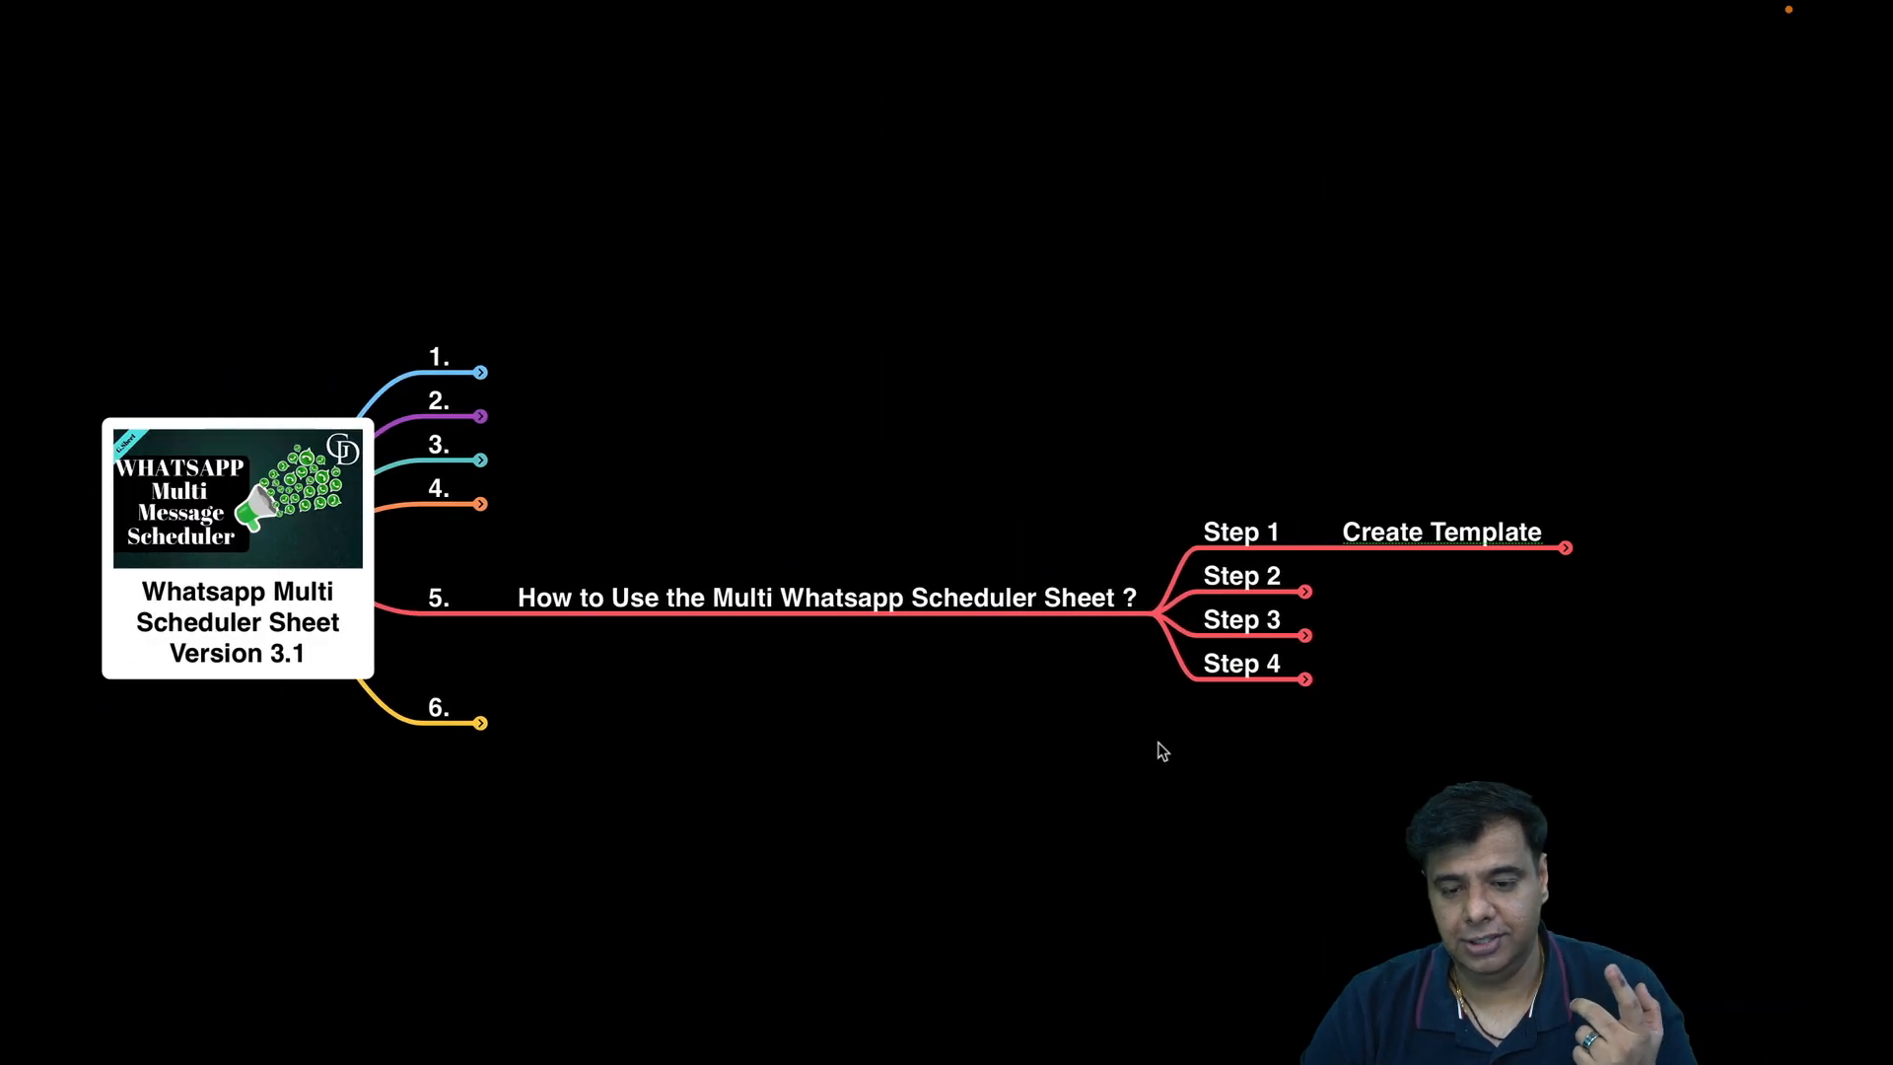
key(ctrl+Right)
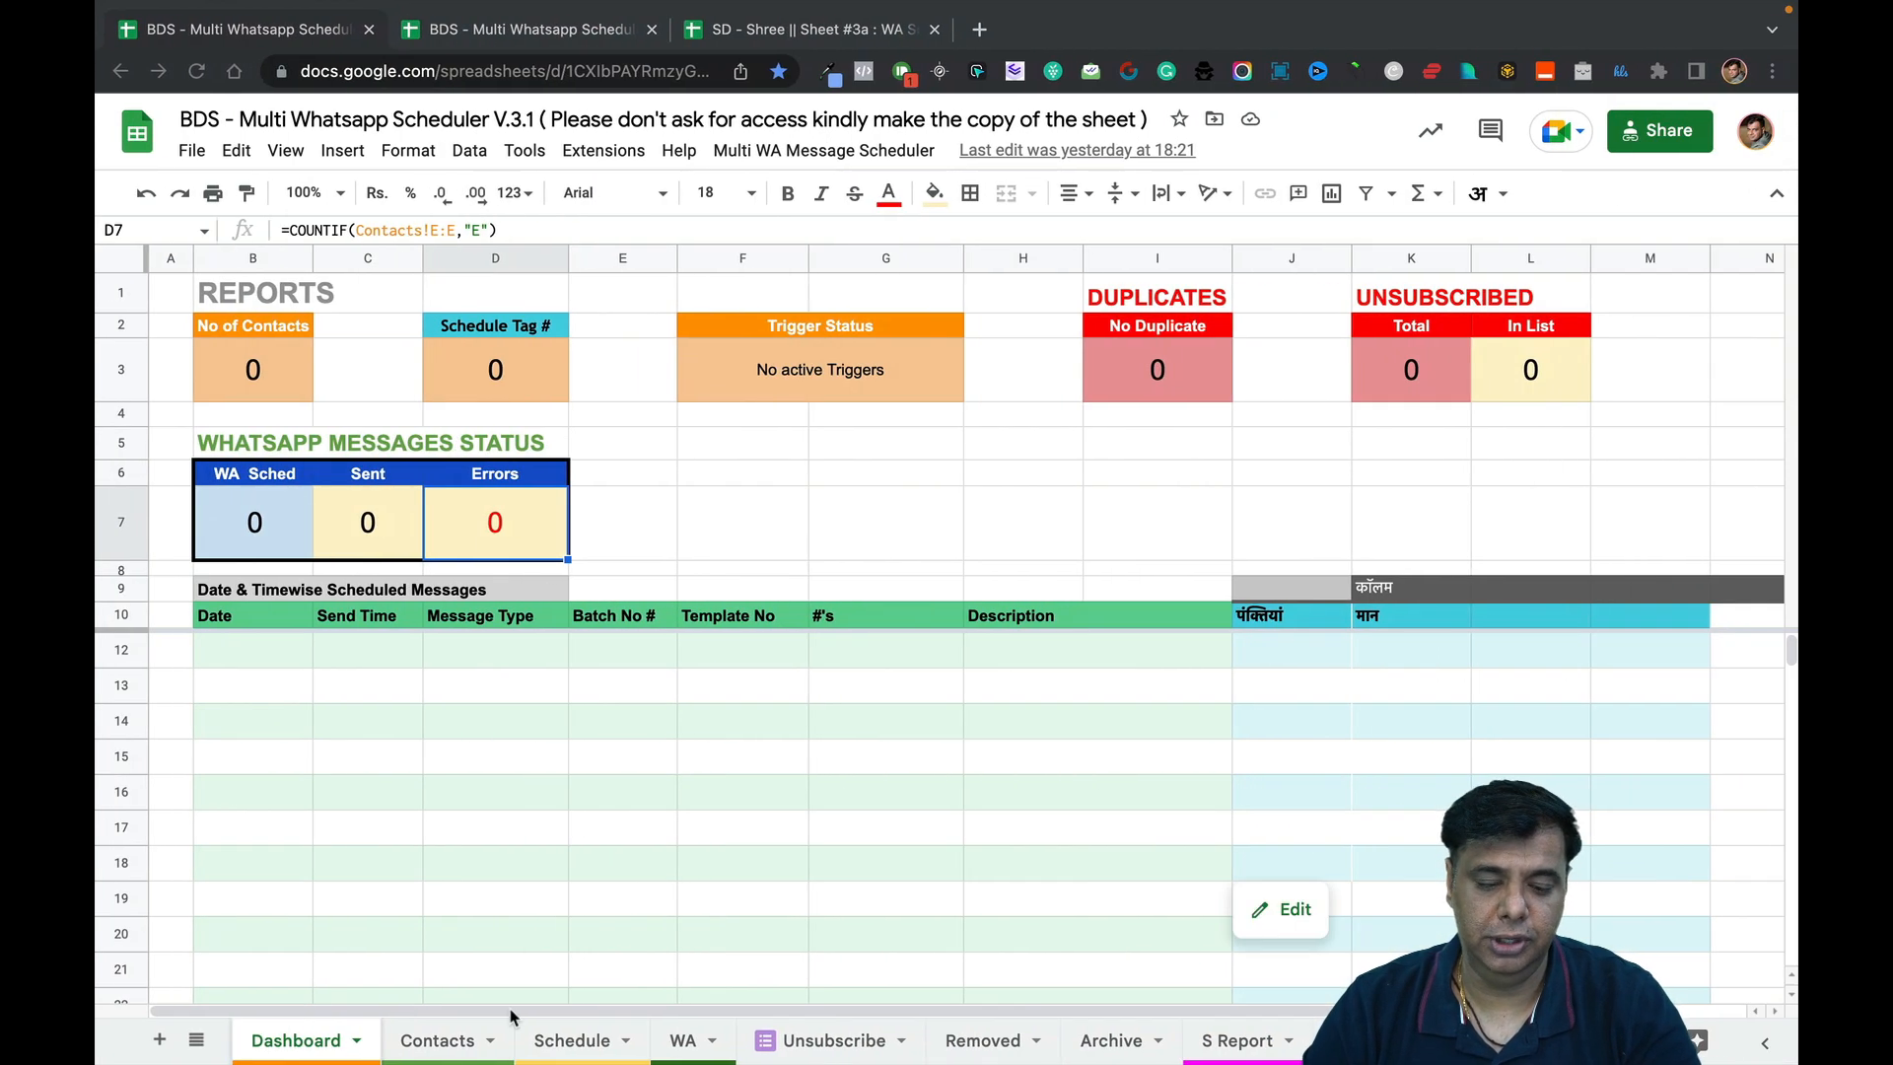
Open the WA sheet and review template 1's row: number in A6, body and attachment cells.
click(681, 1041)
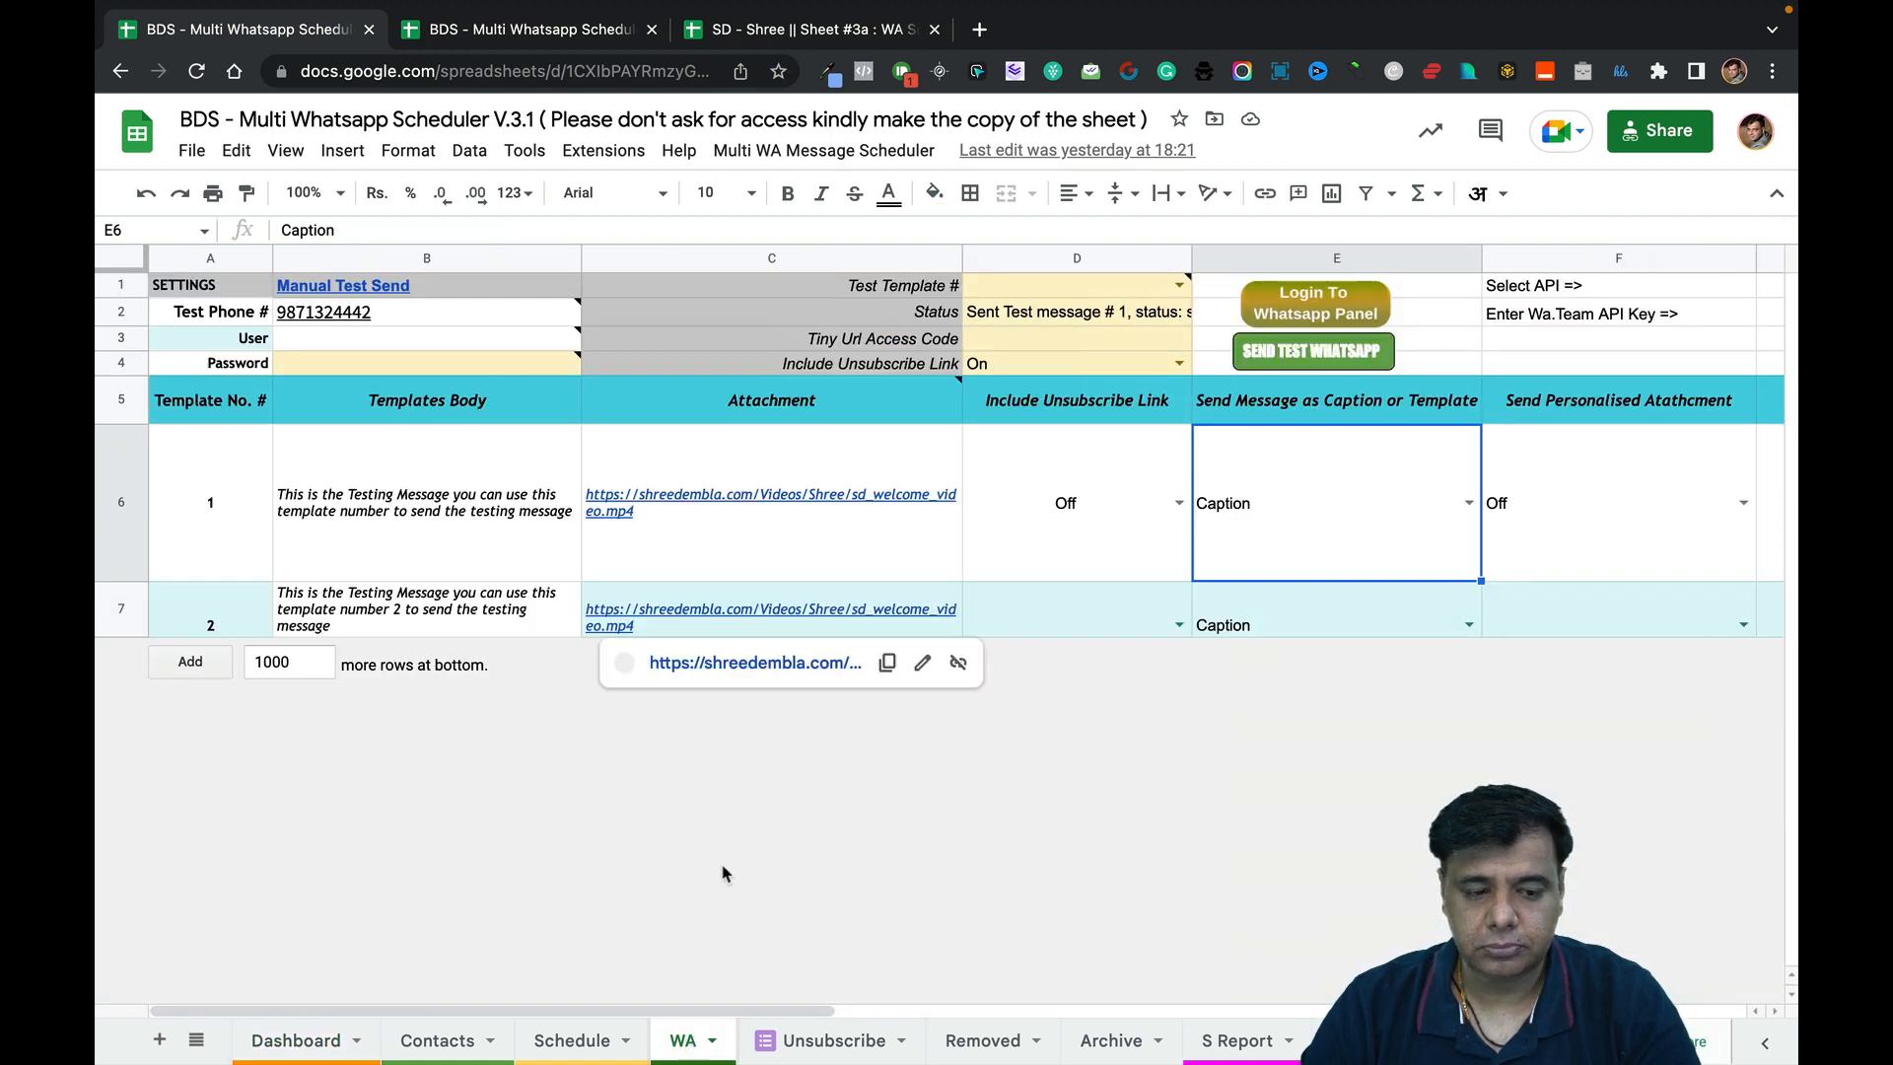
click(359, 504)
click(631, 537)
click(254, 513)
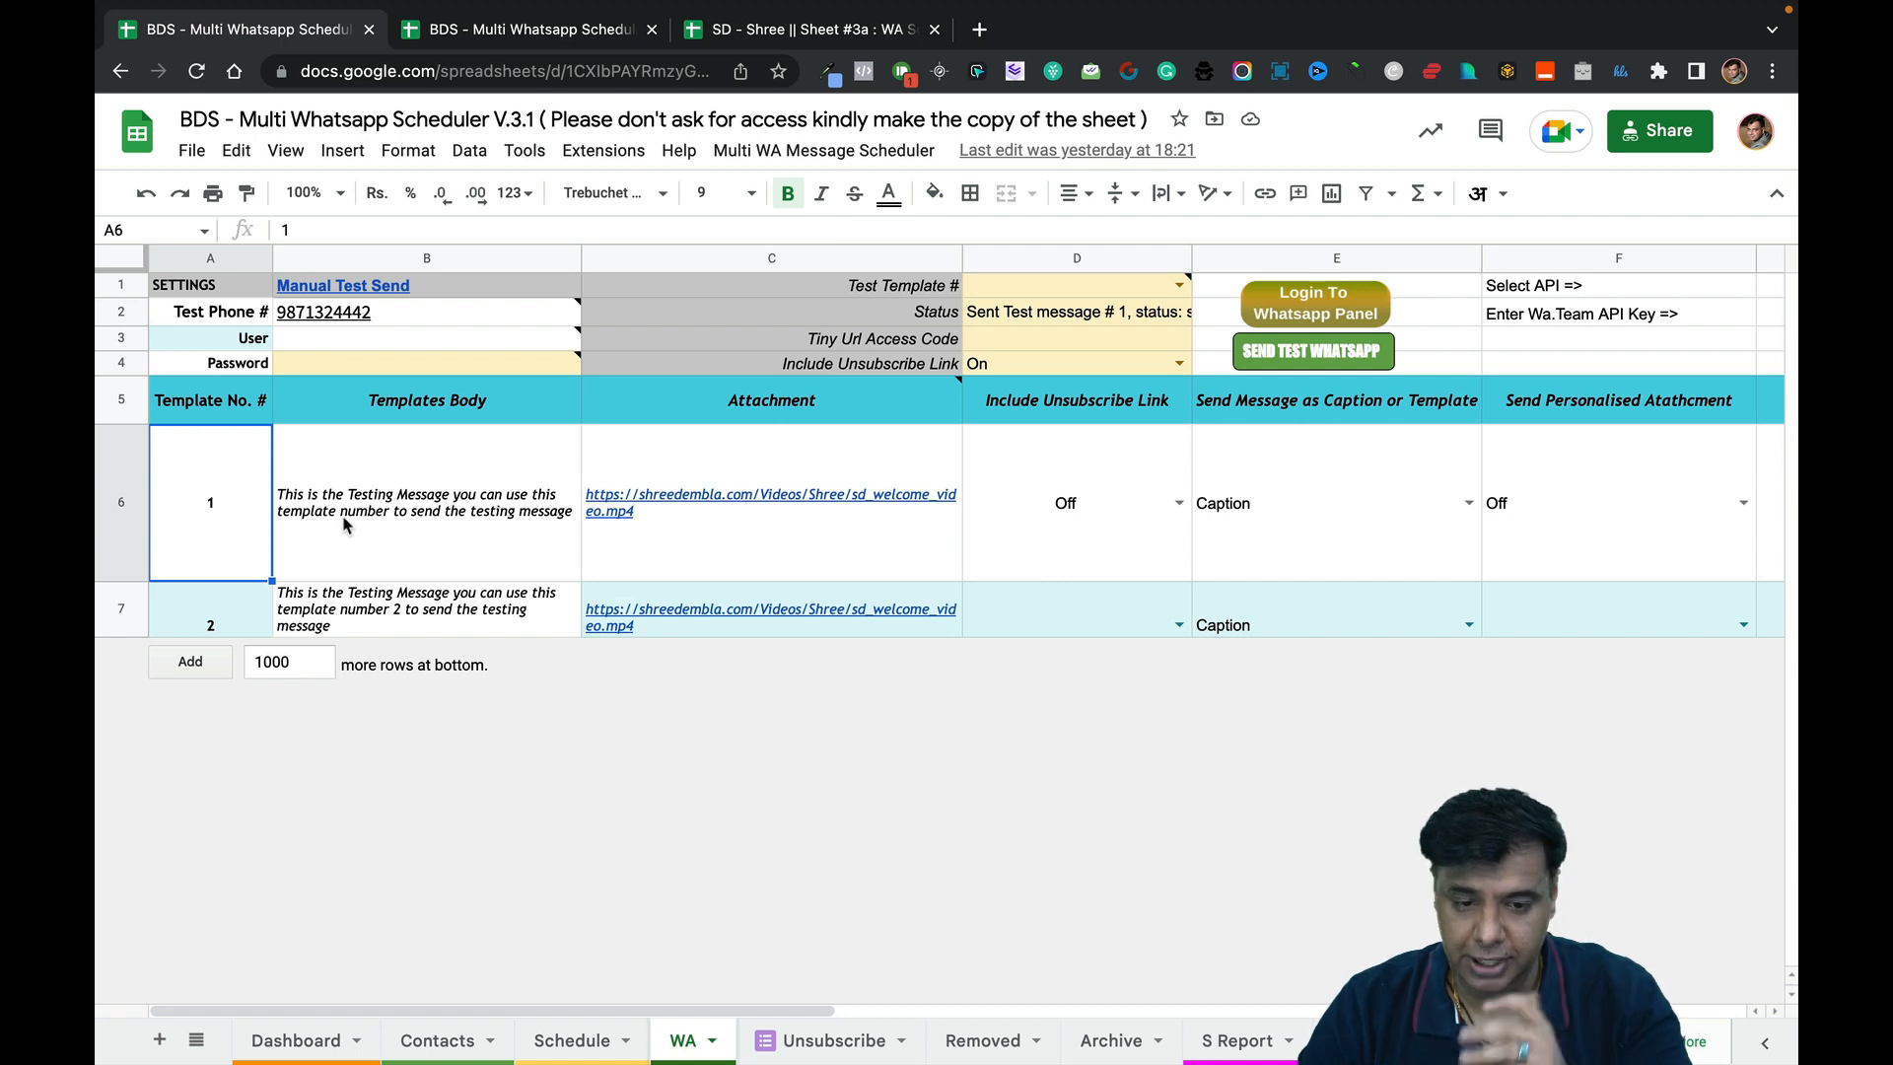
Bring up Setup Template Properties via Multi WA Message Scheduler > Settings > Show Template Properties.
mouse_move(924, 582)
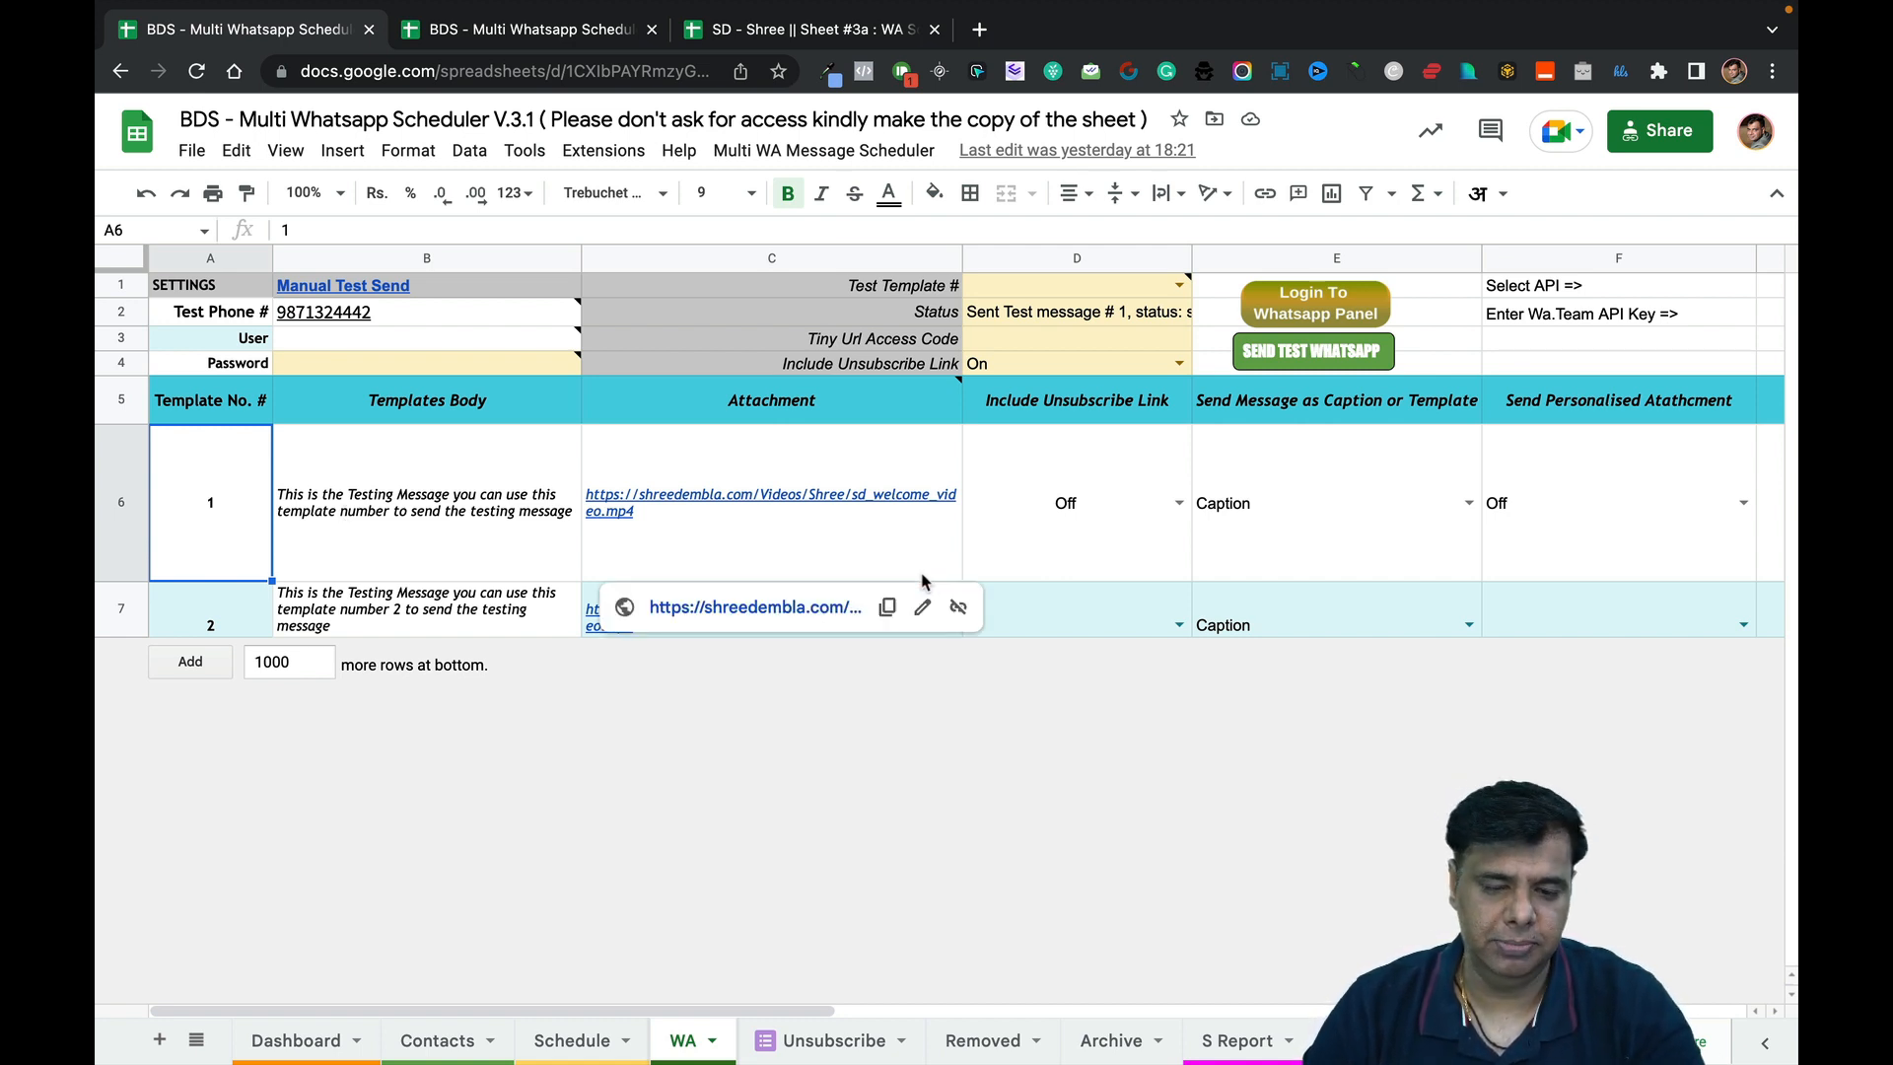
click(788, 157)
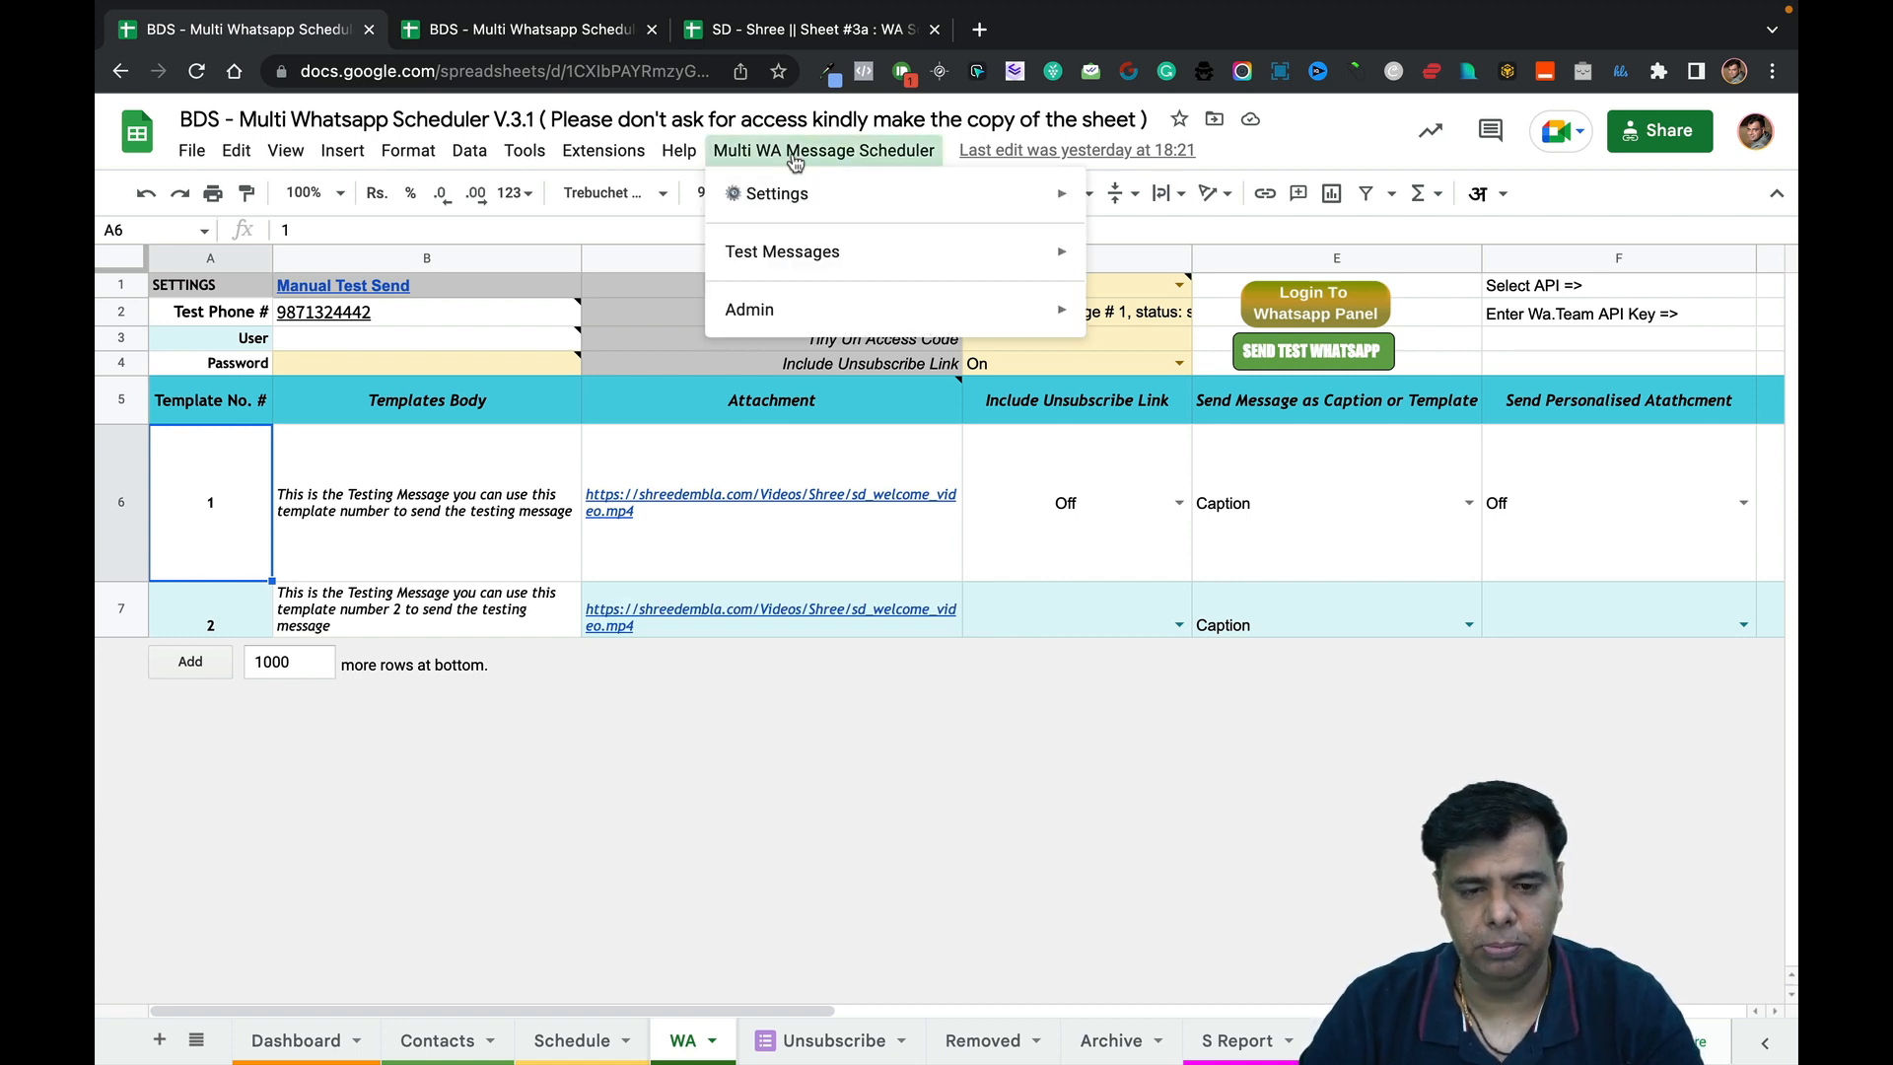
mouse_move(817, 193)
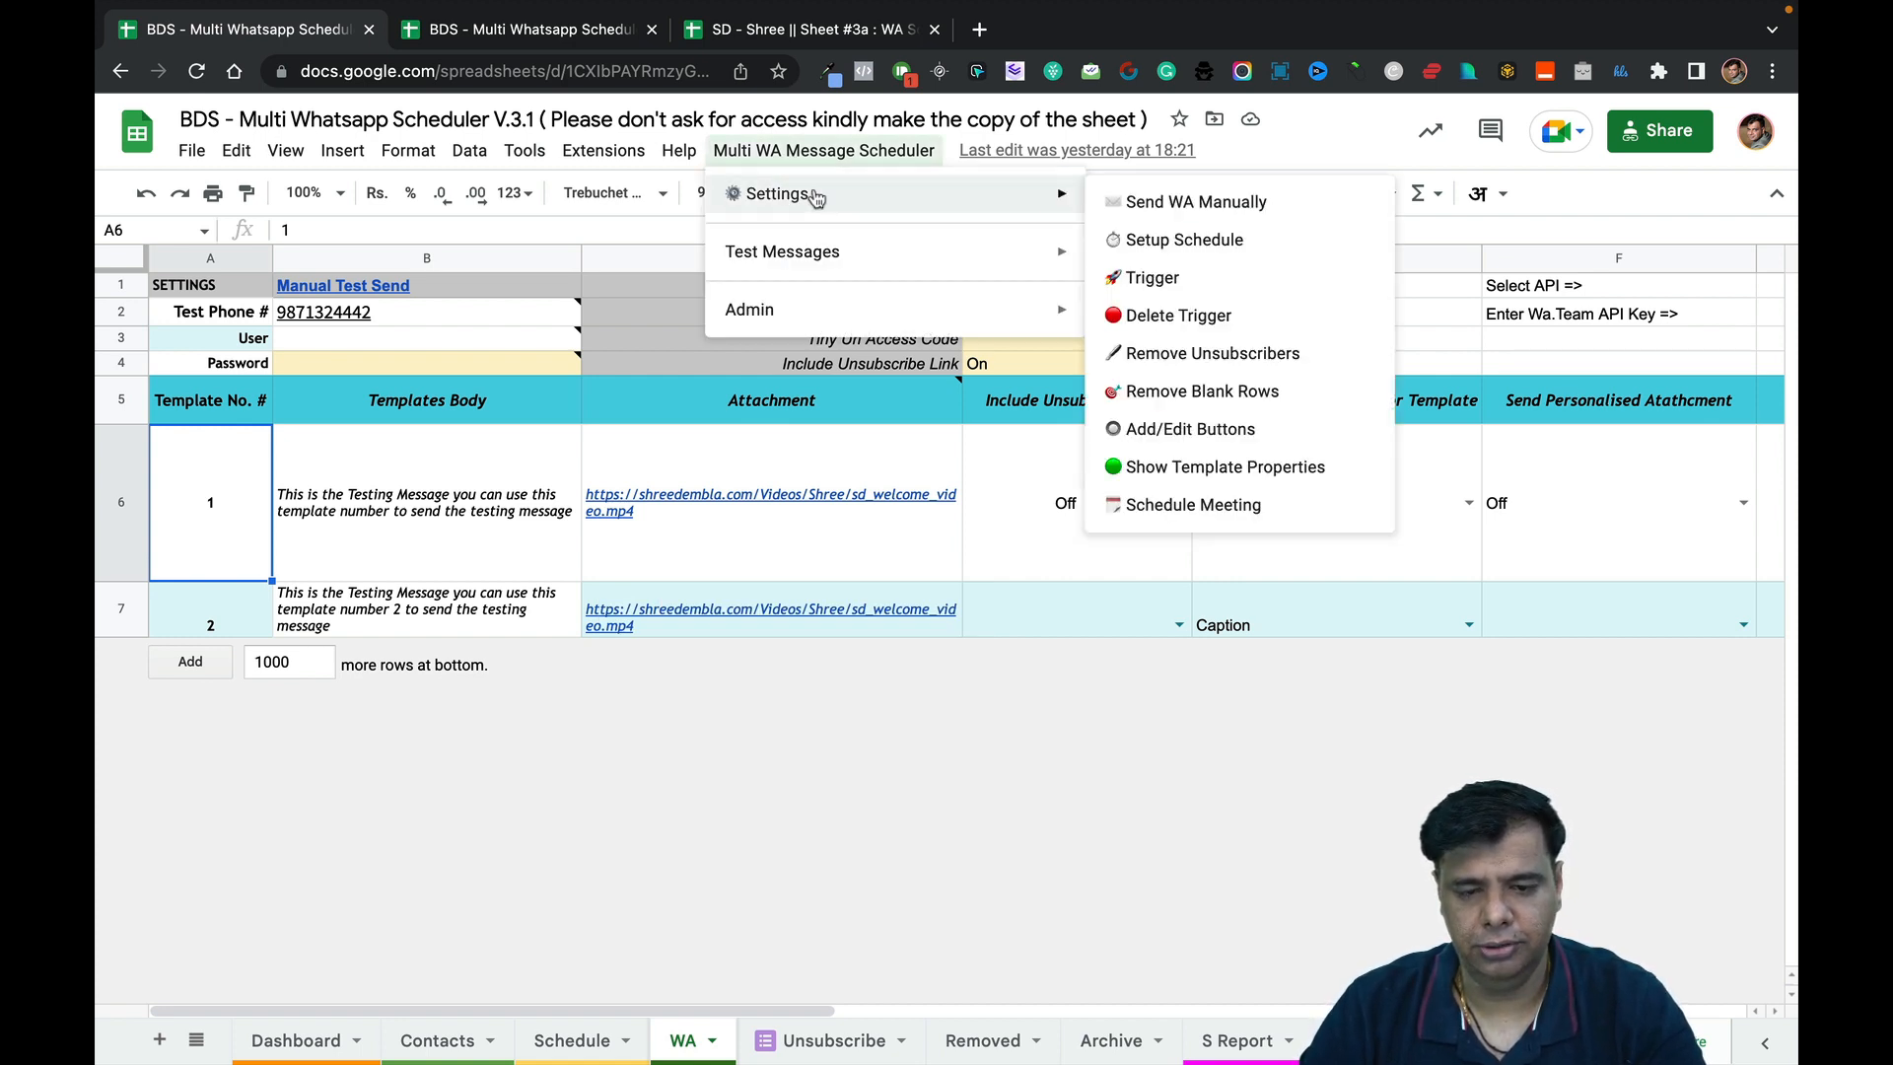
click(1179, 477)
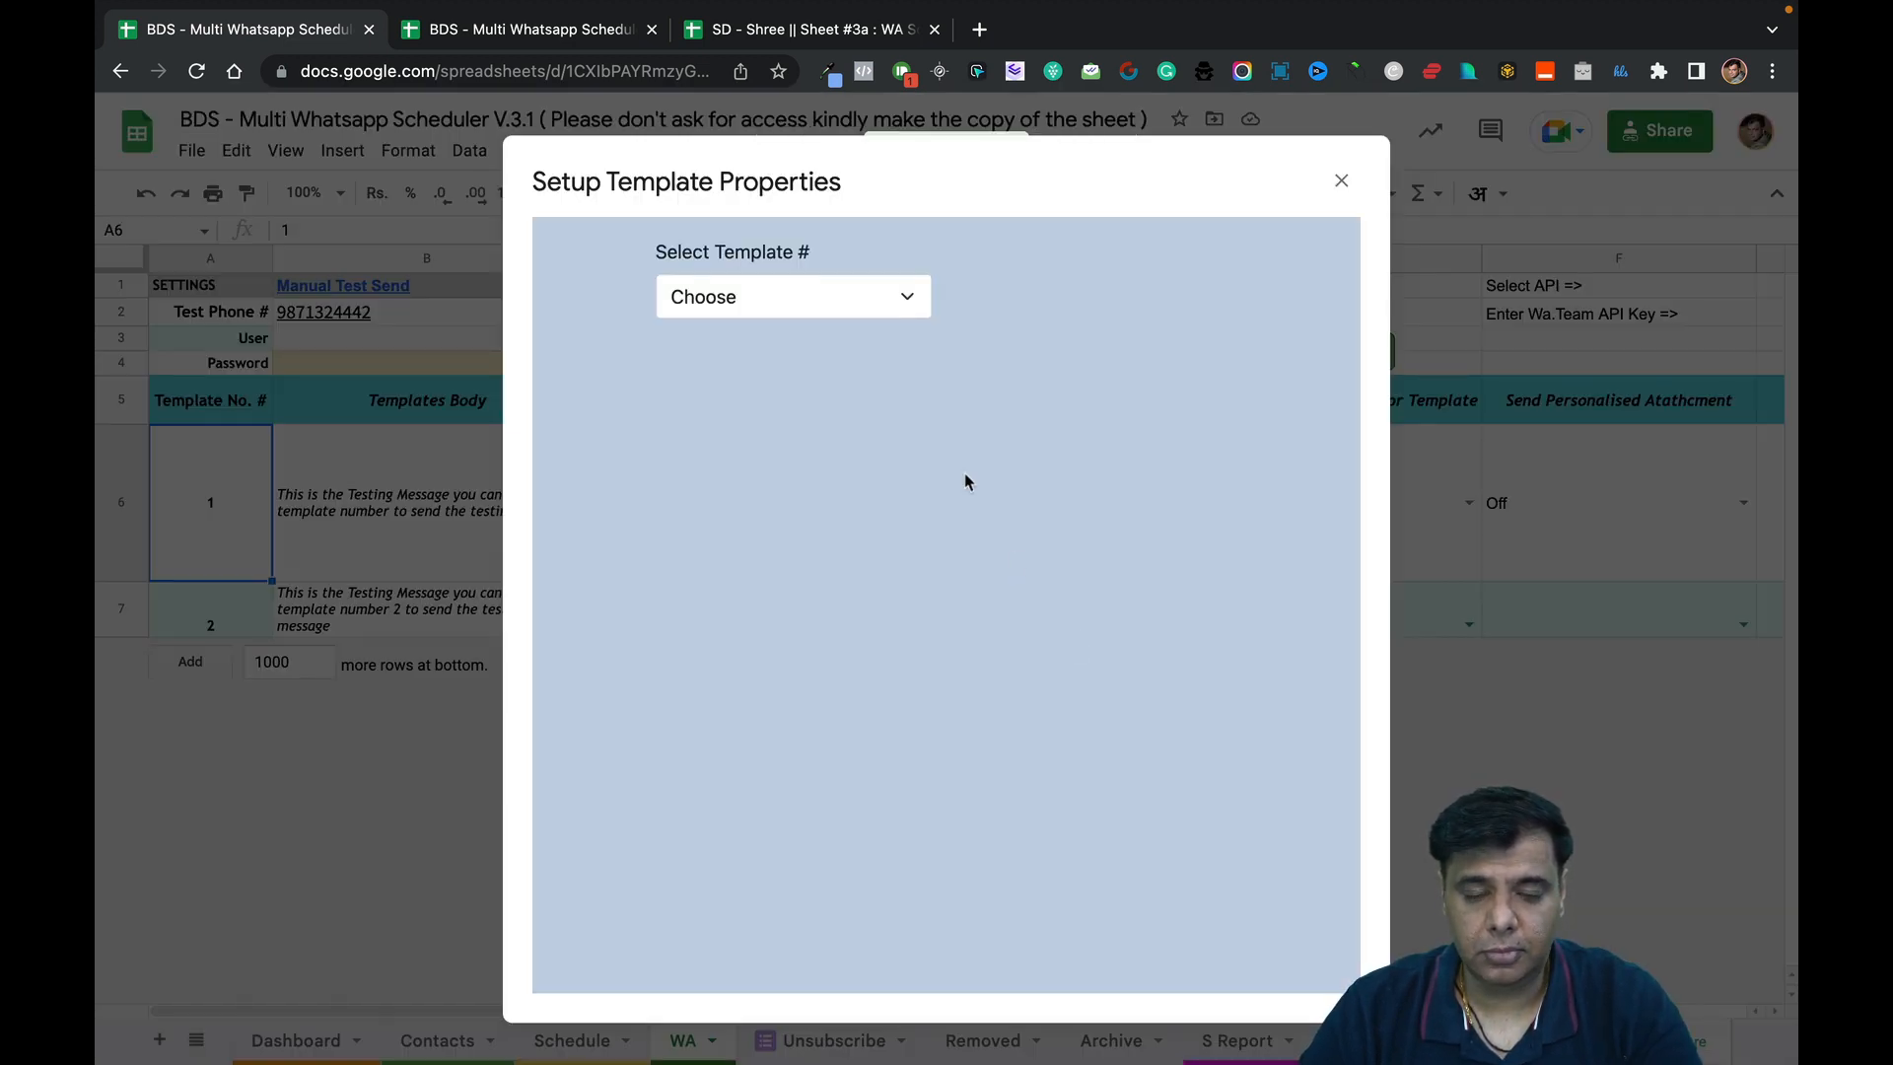
Load template 1 in Select Template #, close the dialog, and switch to the Demo Copy spreadsheet.
click(877, 312)
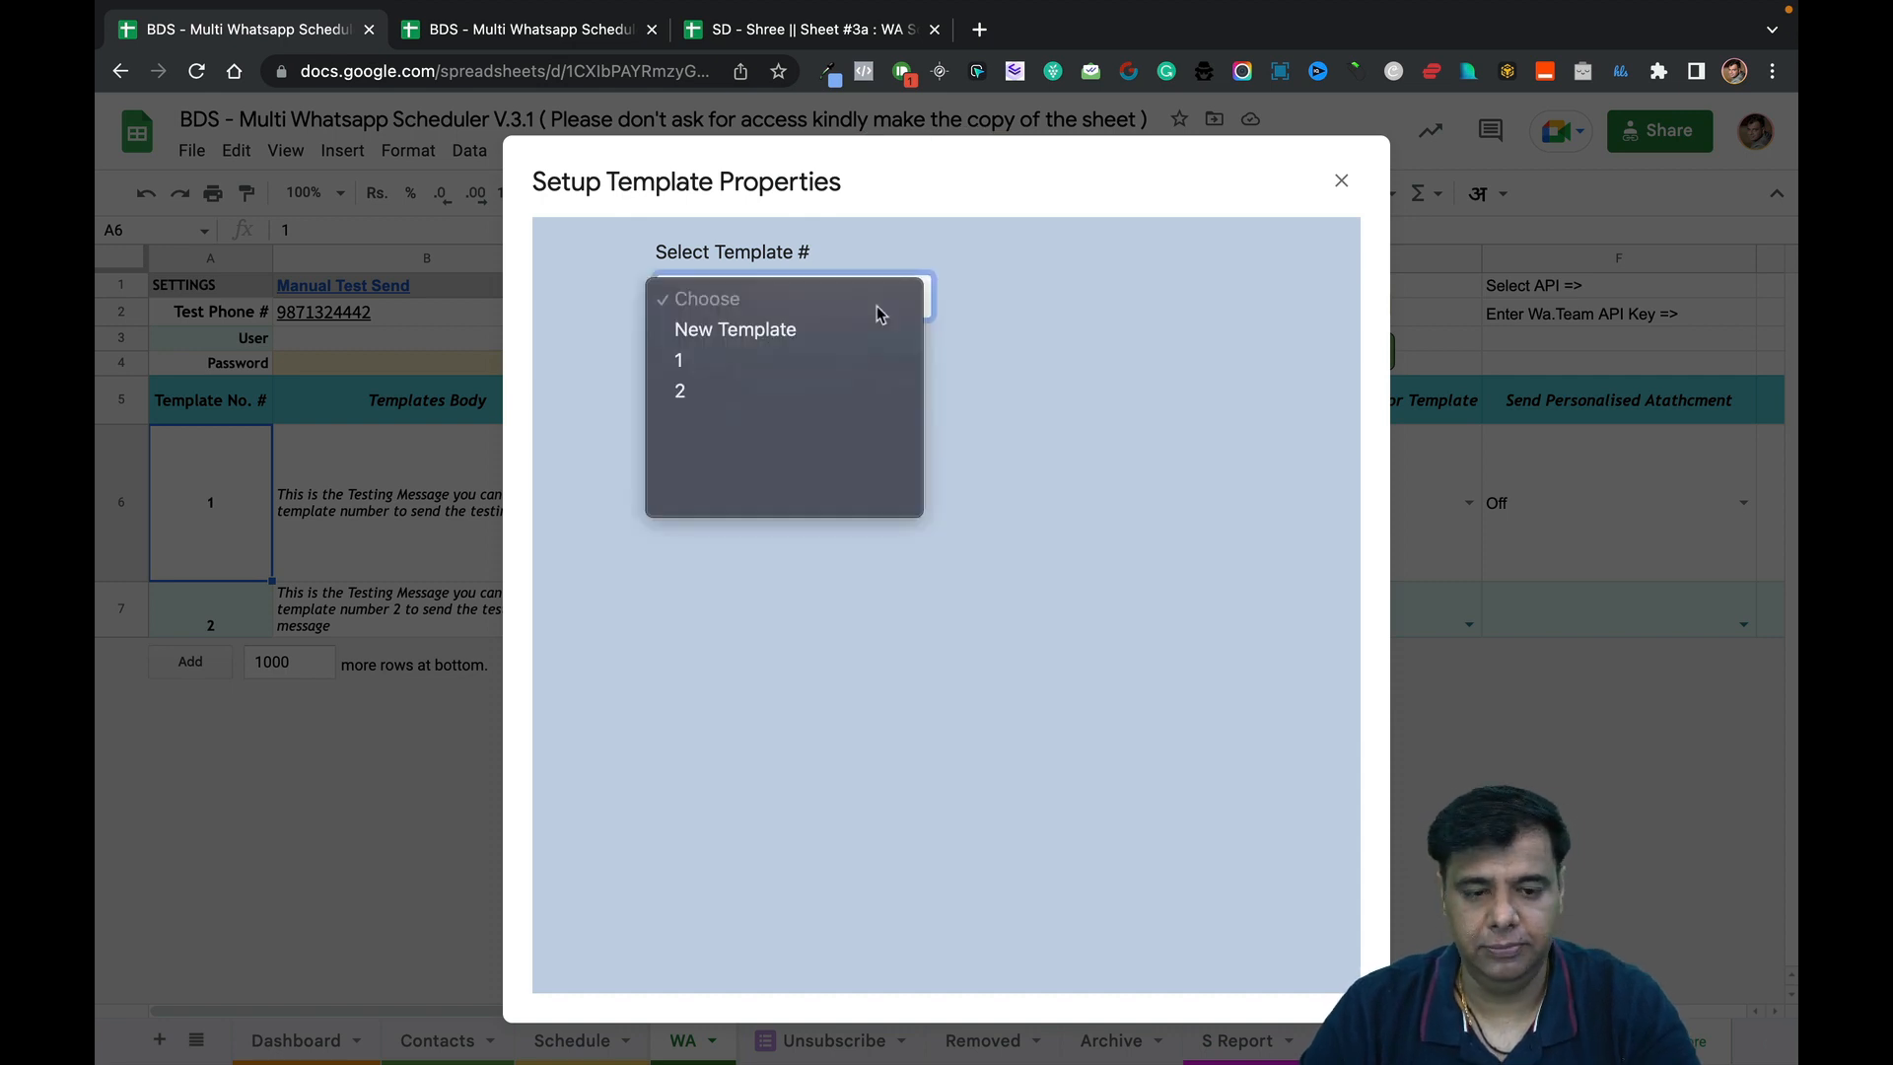
click(835, 362)
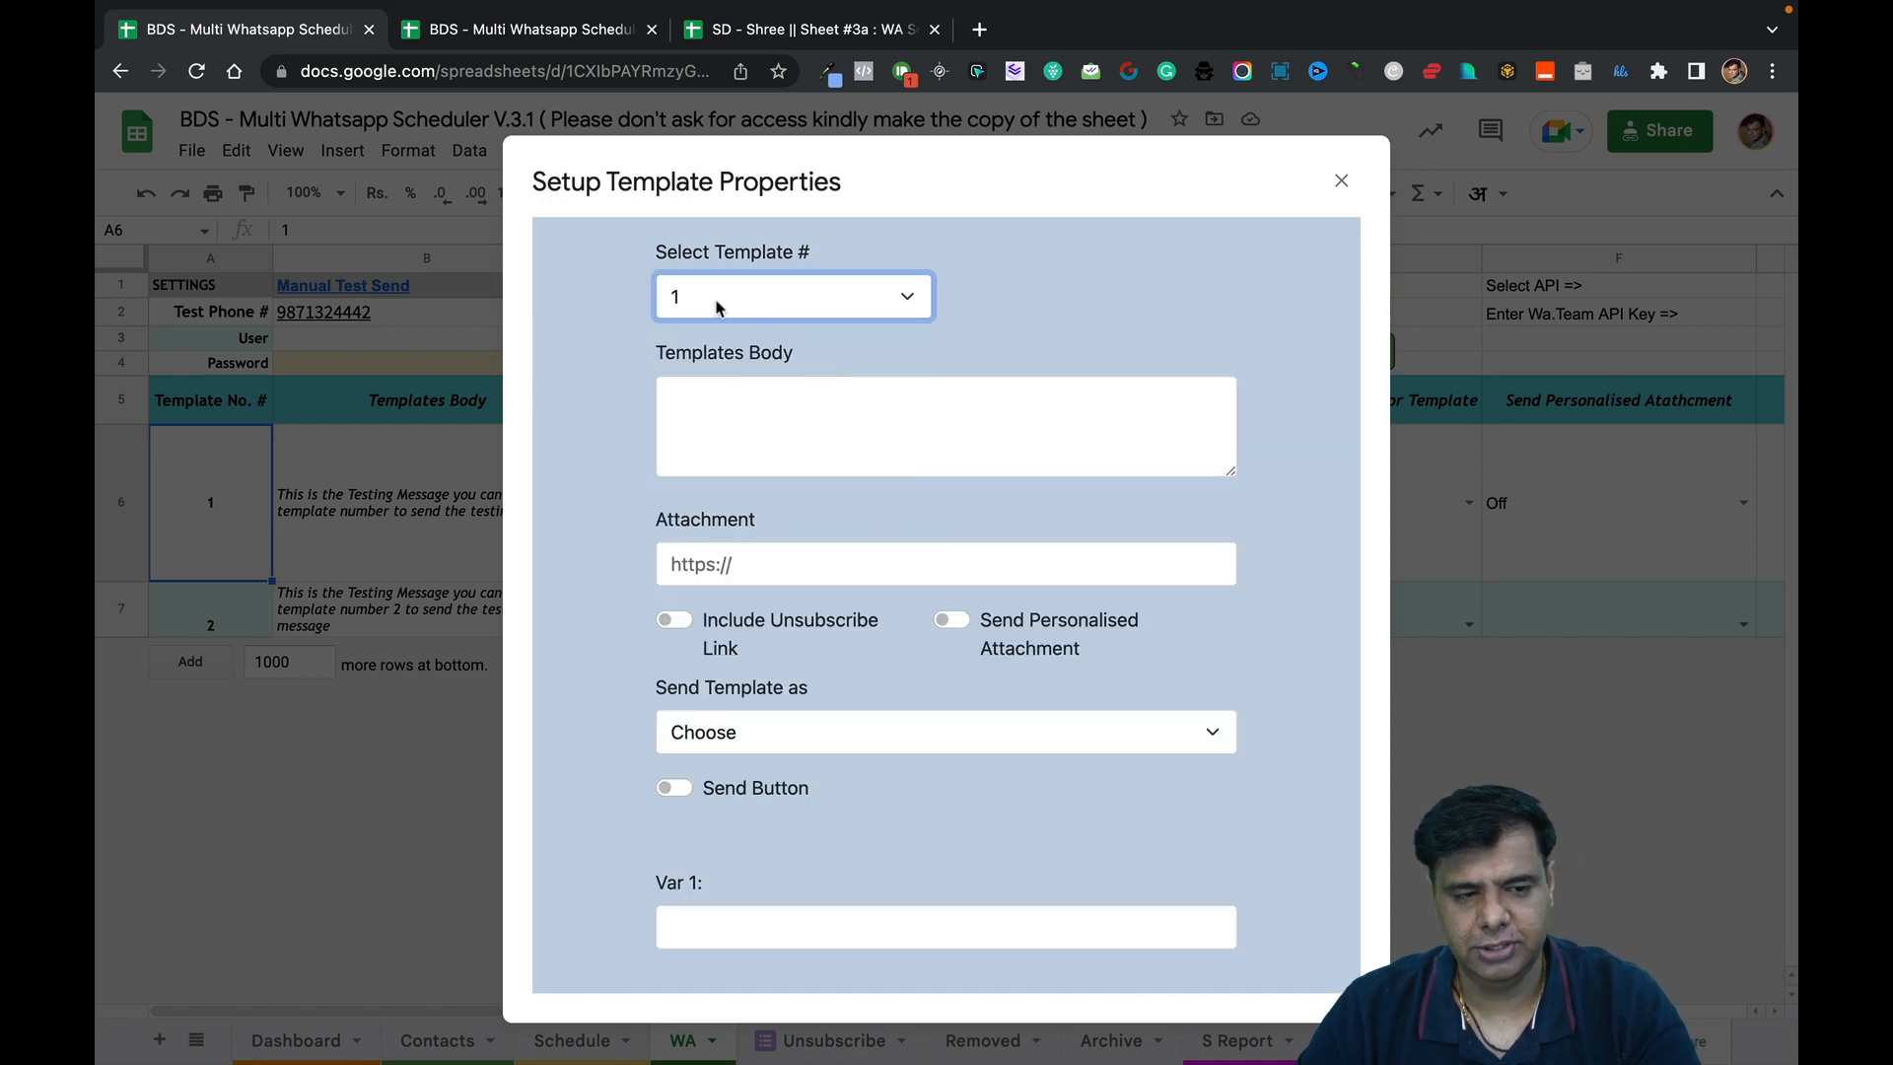
click(1341, 181)
click(579, 30)
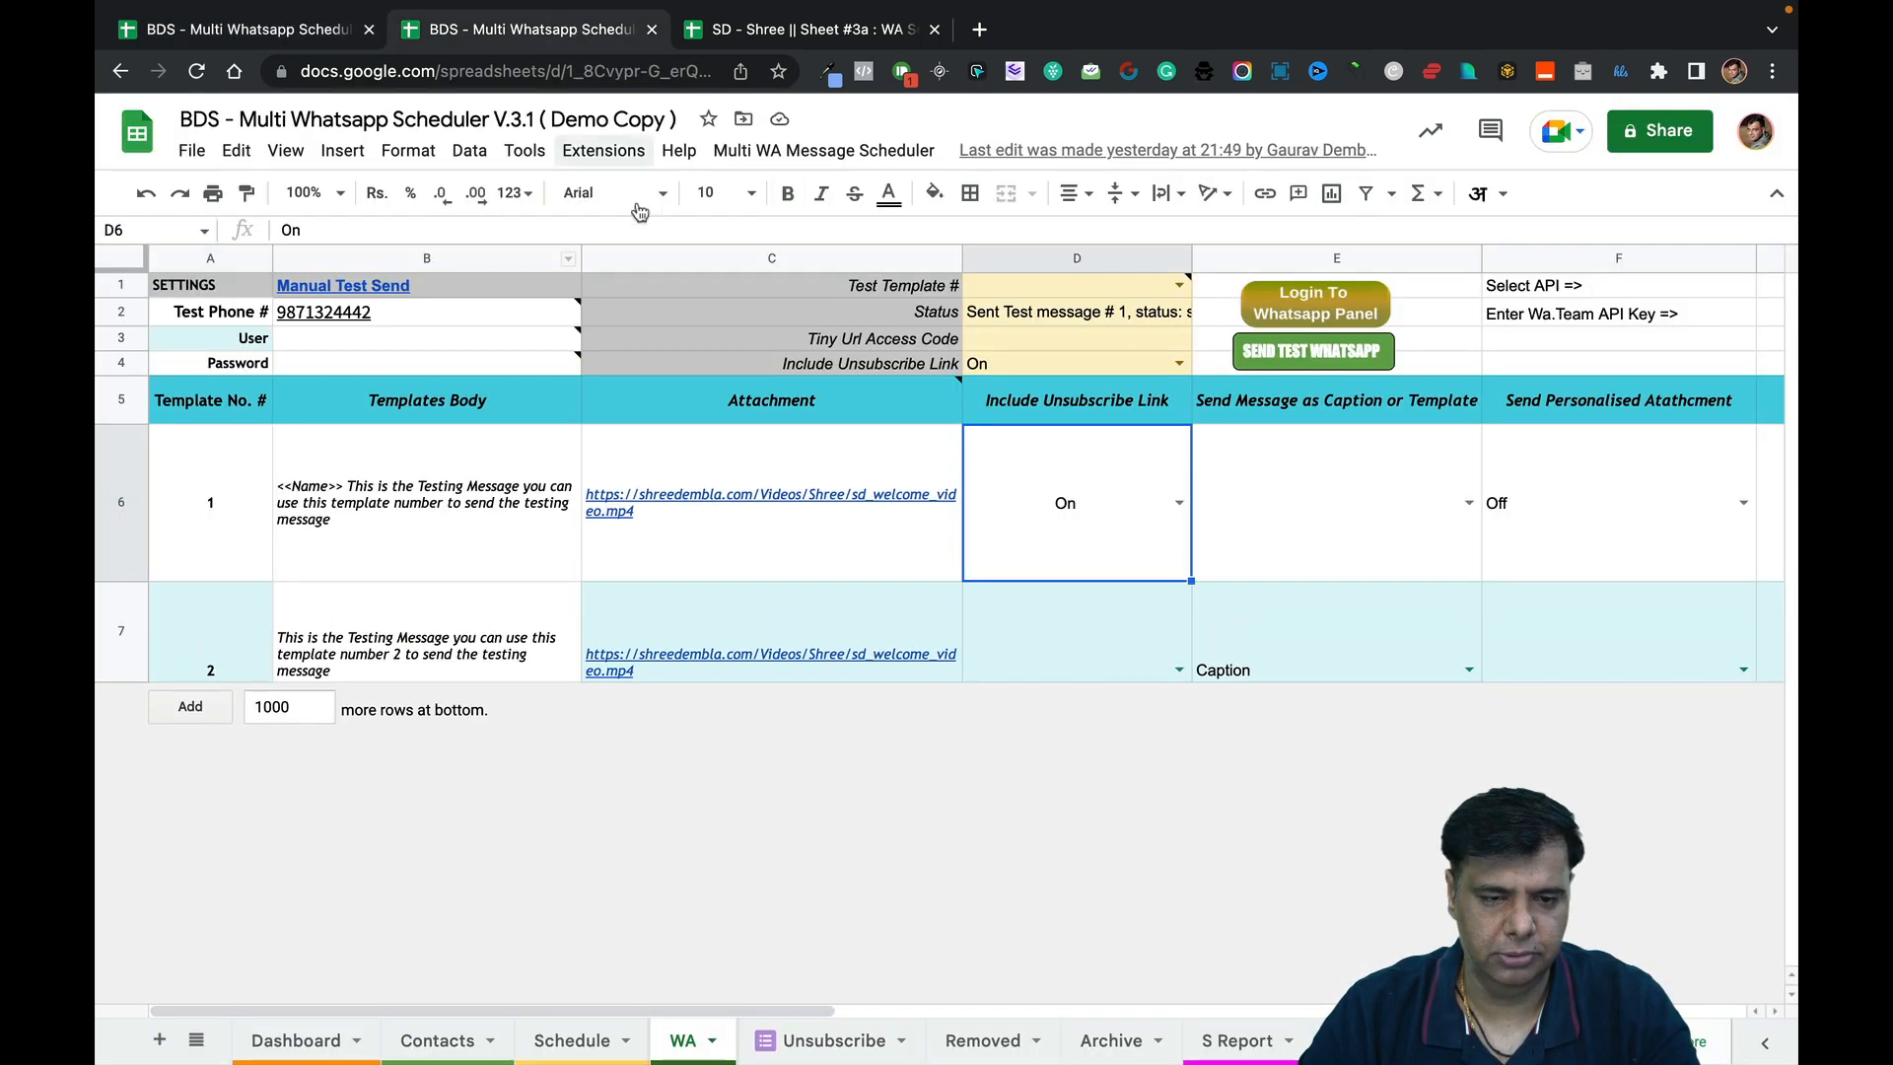
Show Template Properties in Demo Copy and bring up the browser tab's options to duplicate it.
click(848, 151)
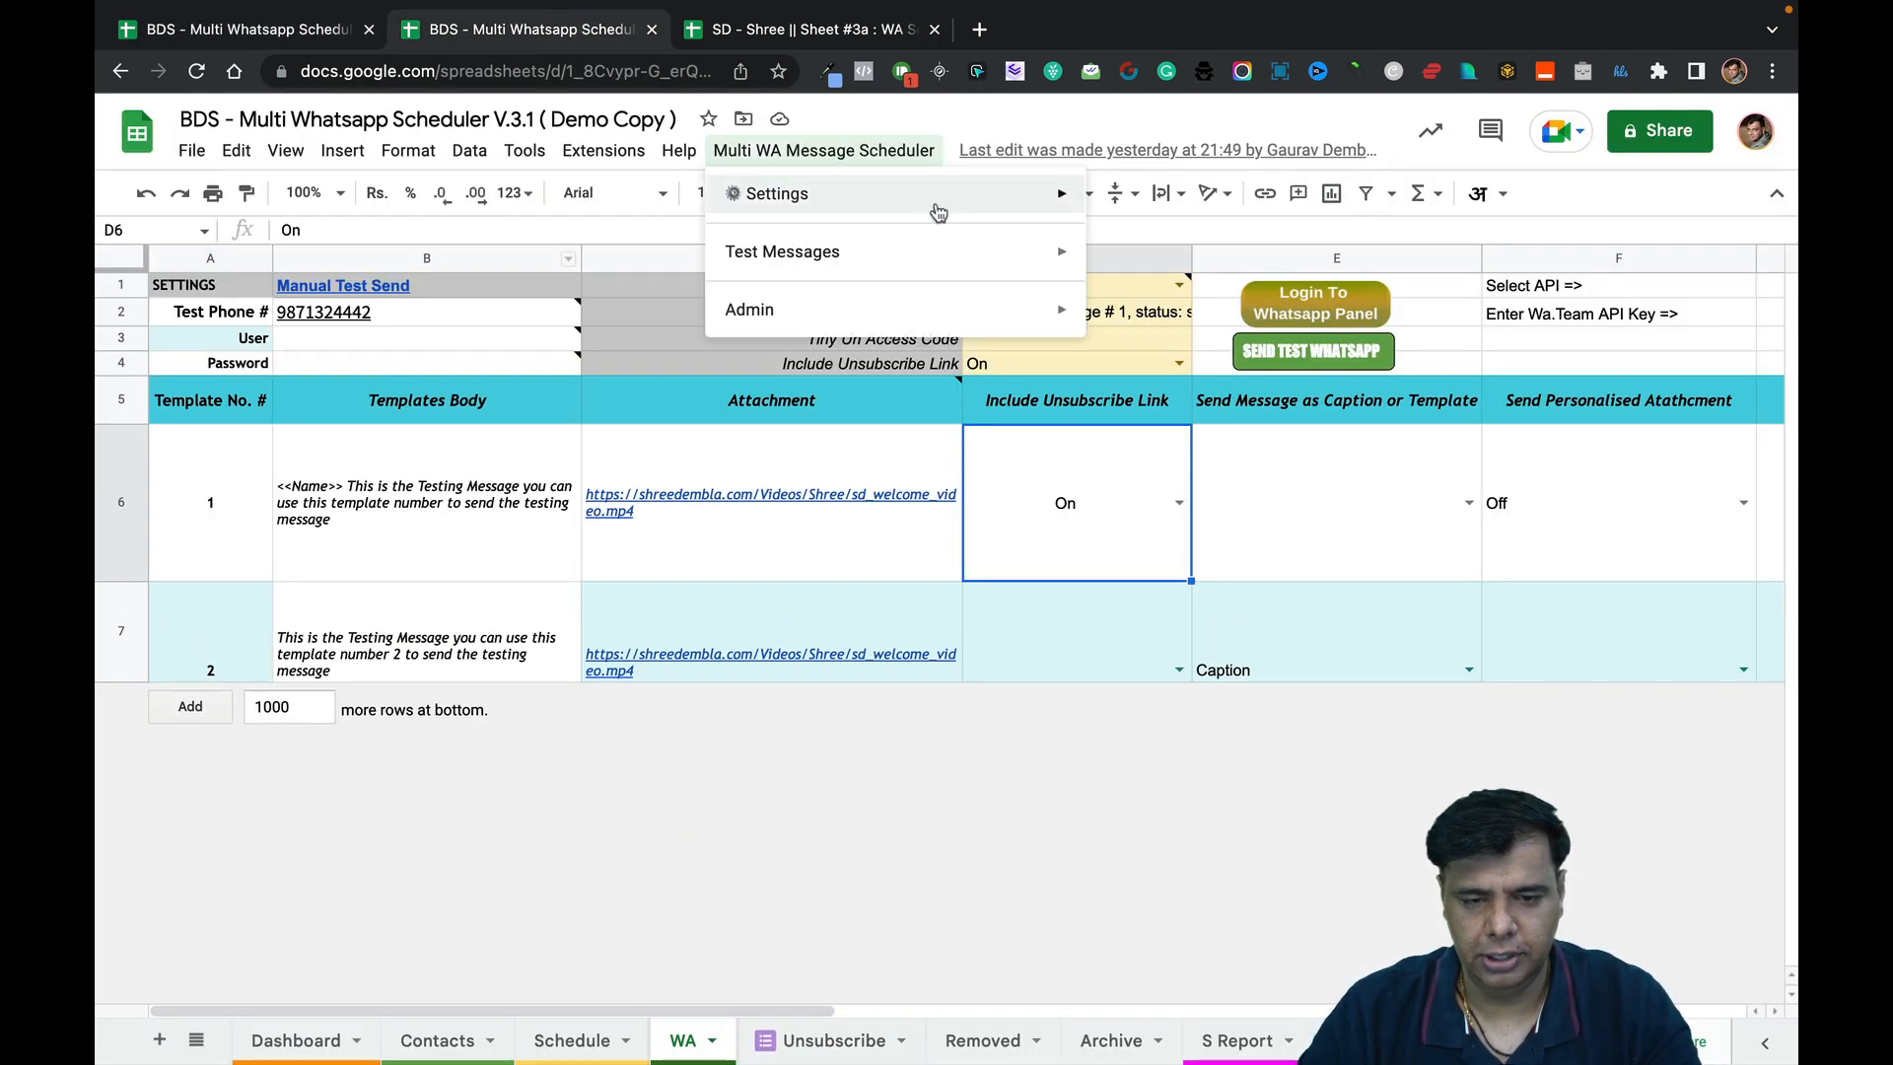
mouse_move(937, 195)
click(1308, 480)
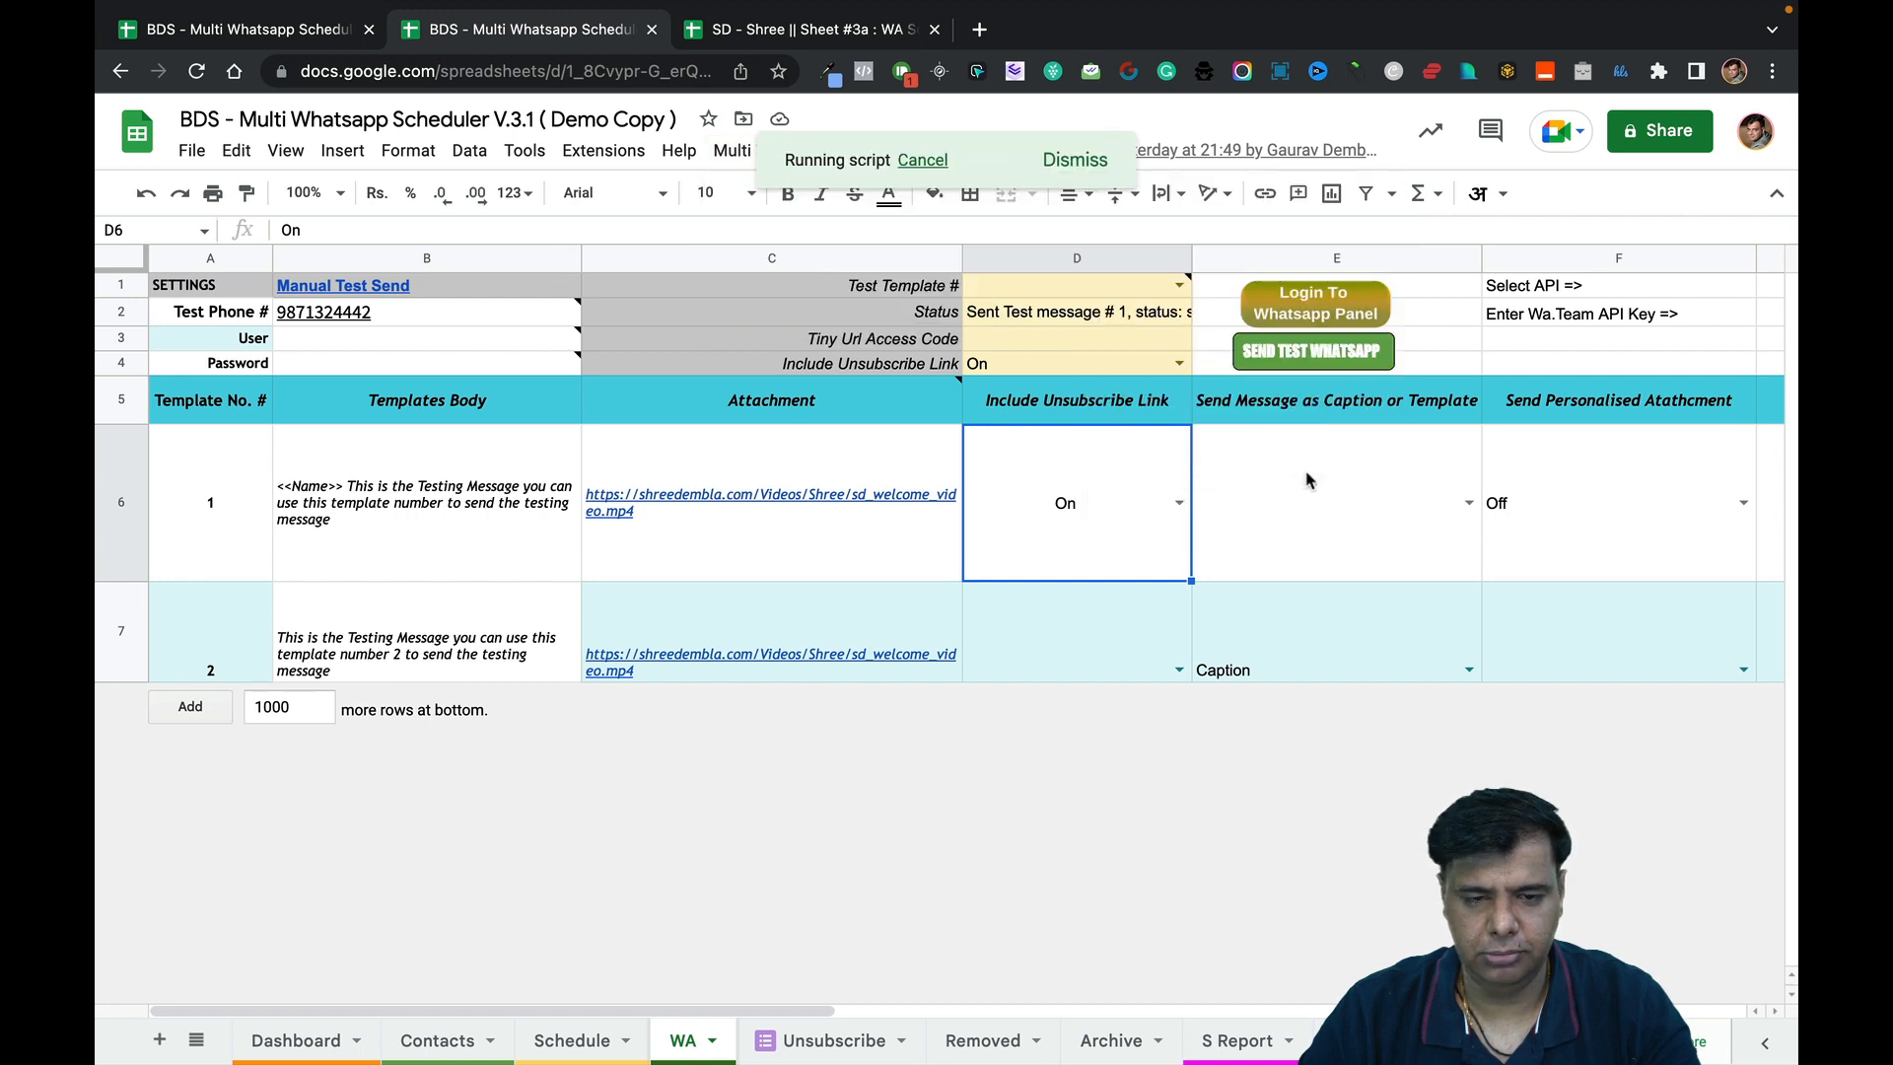
right_click(589, 31)
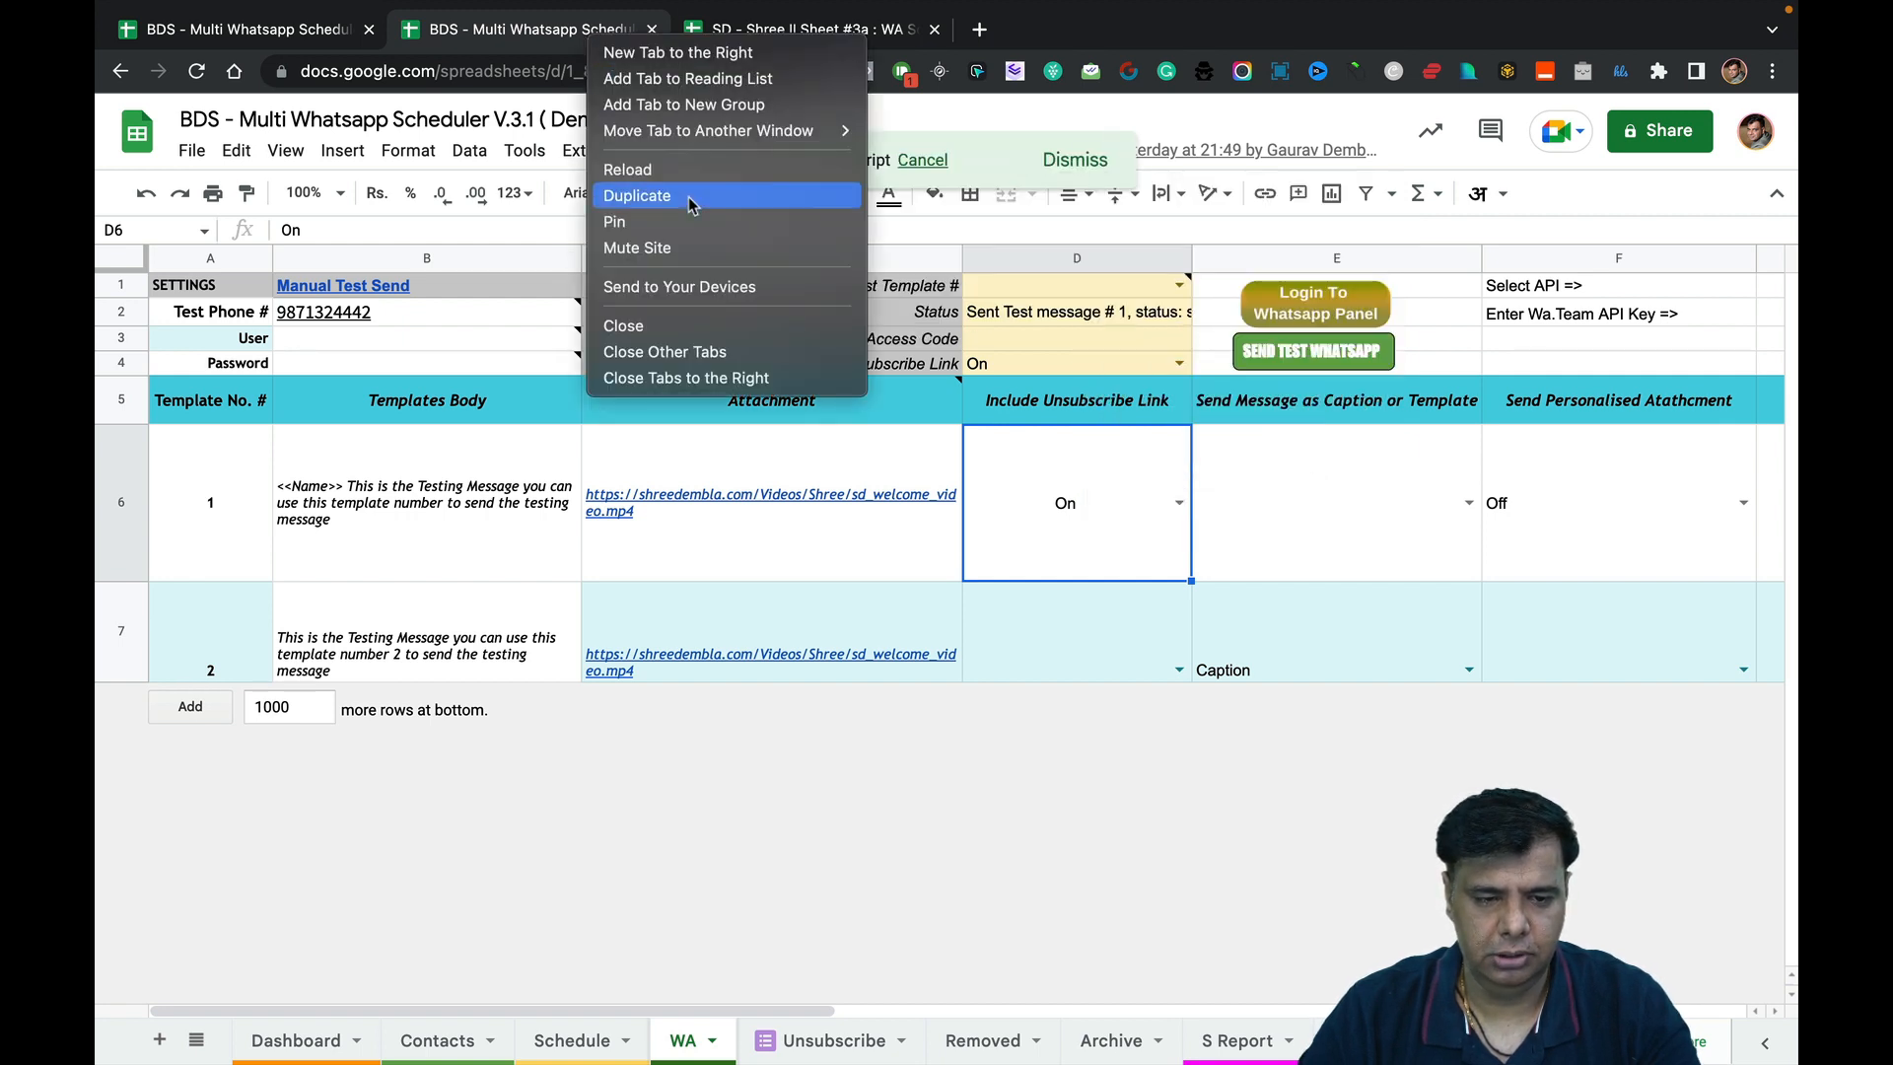
key(Escape)
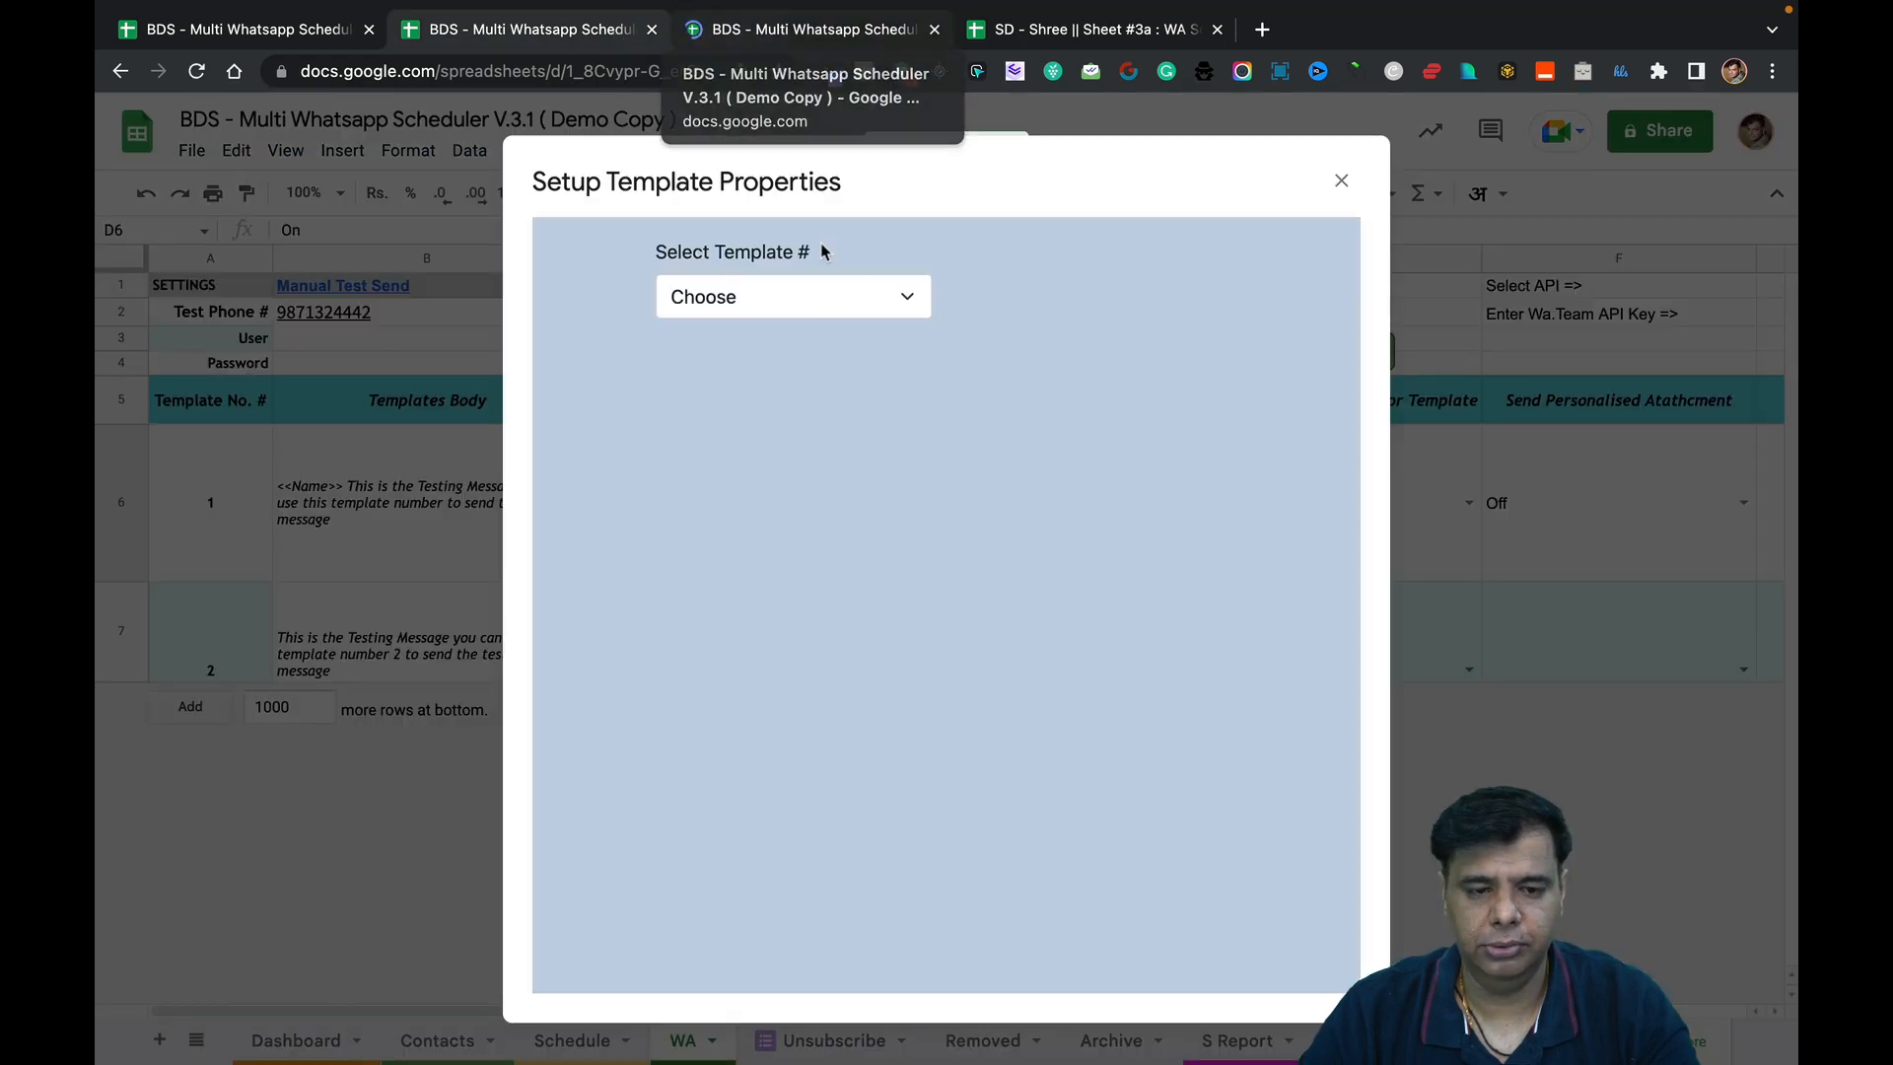
Load template 1 in the dialog, showing sd_welcome_video.mp4 attached and Send Button on.
click(813, 304)
click(863, 305)
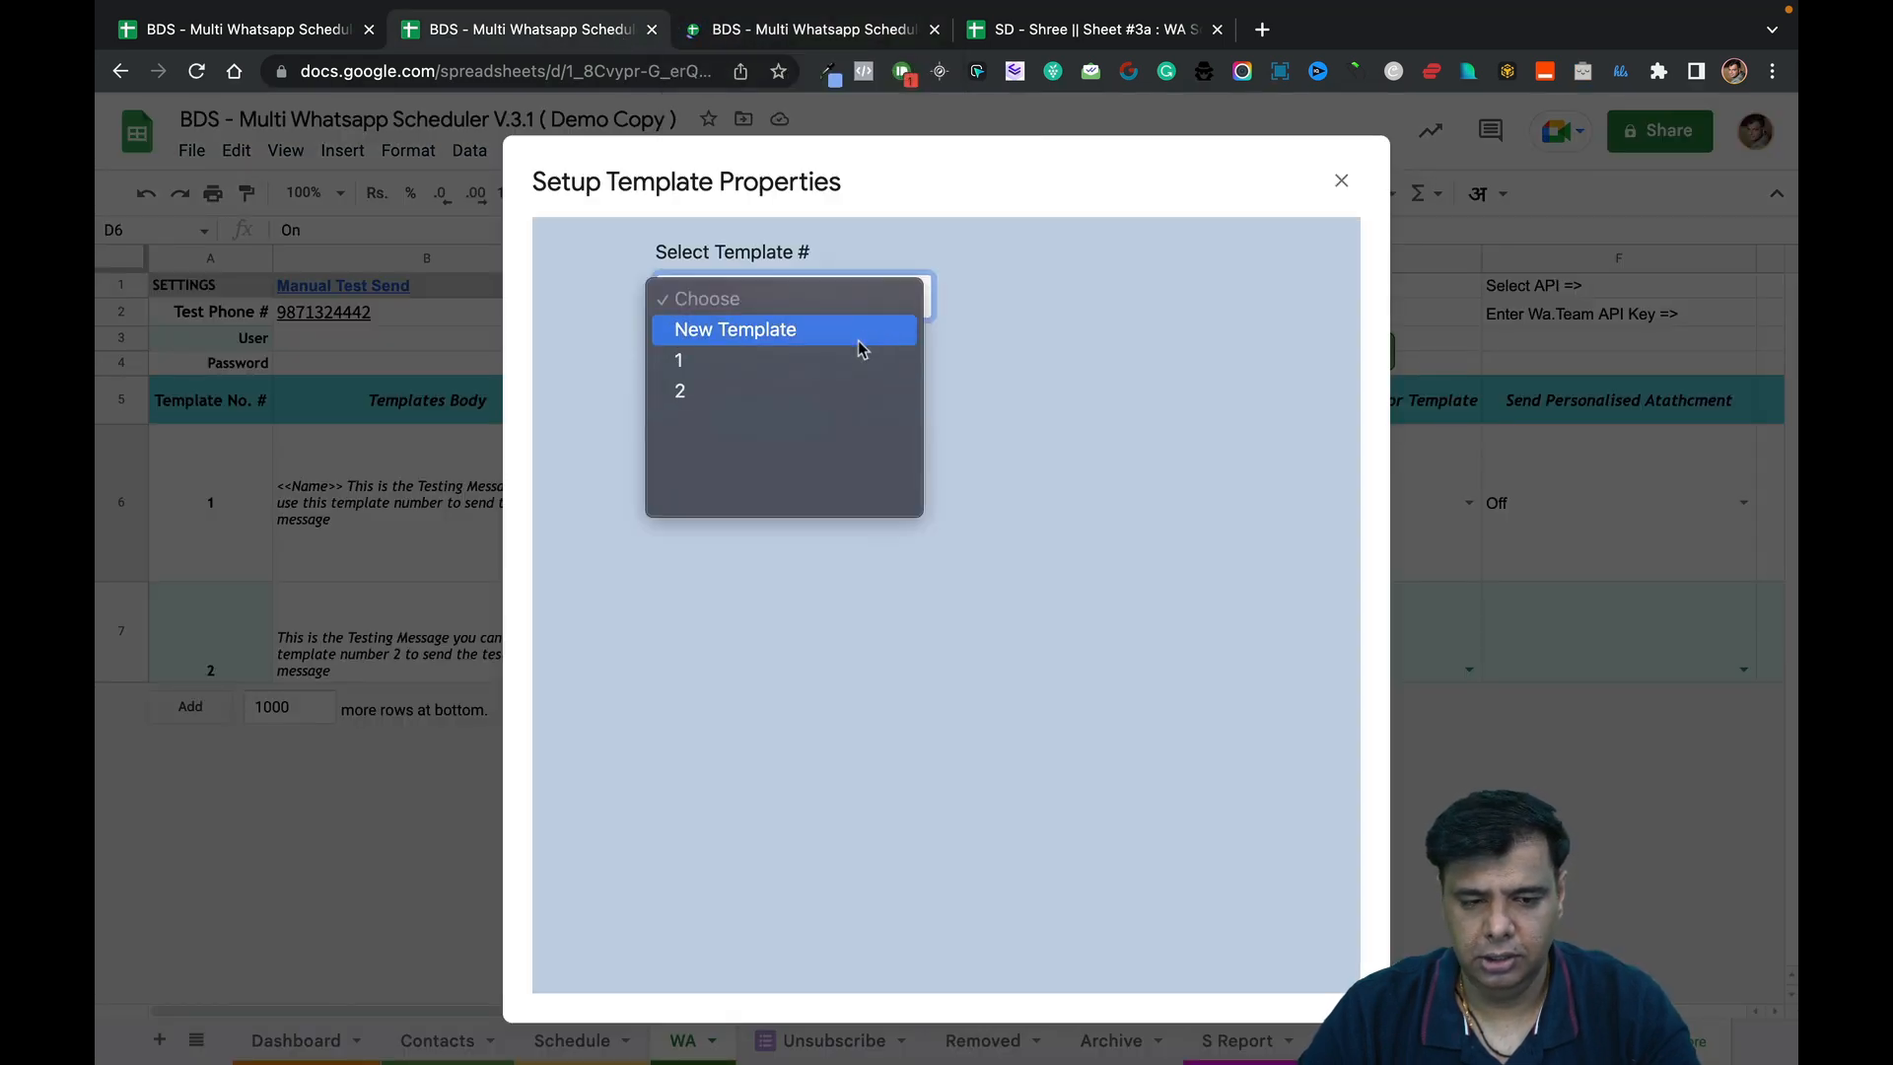
click(849, 369)
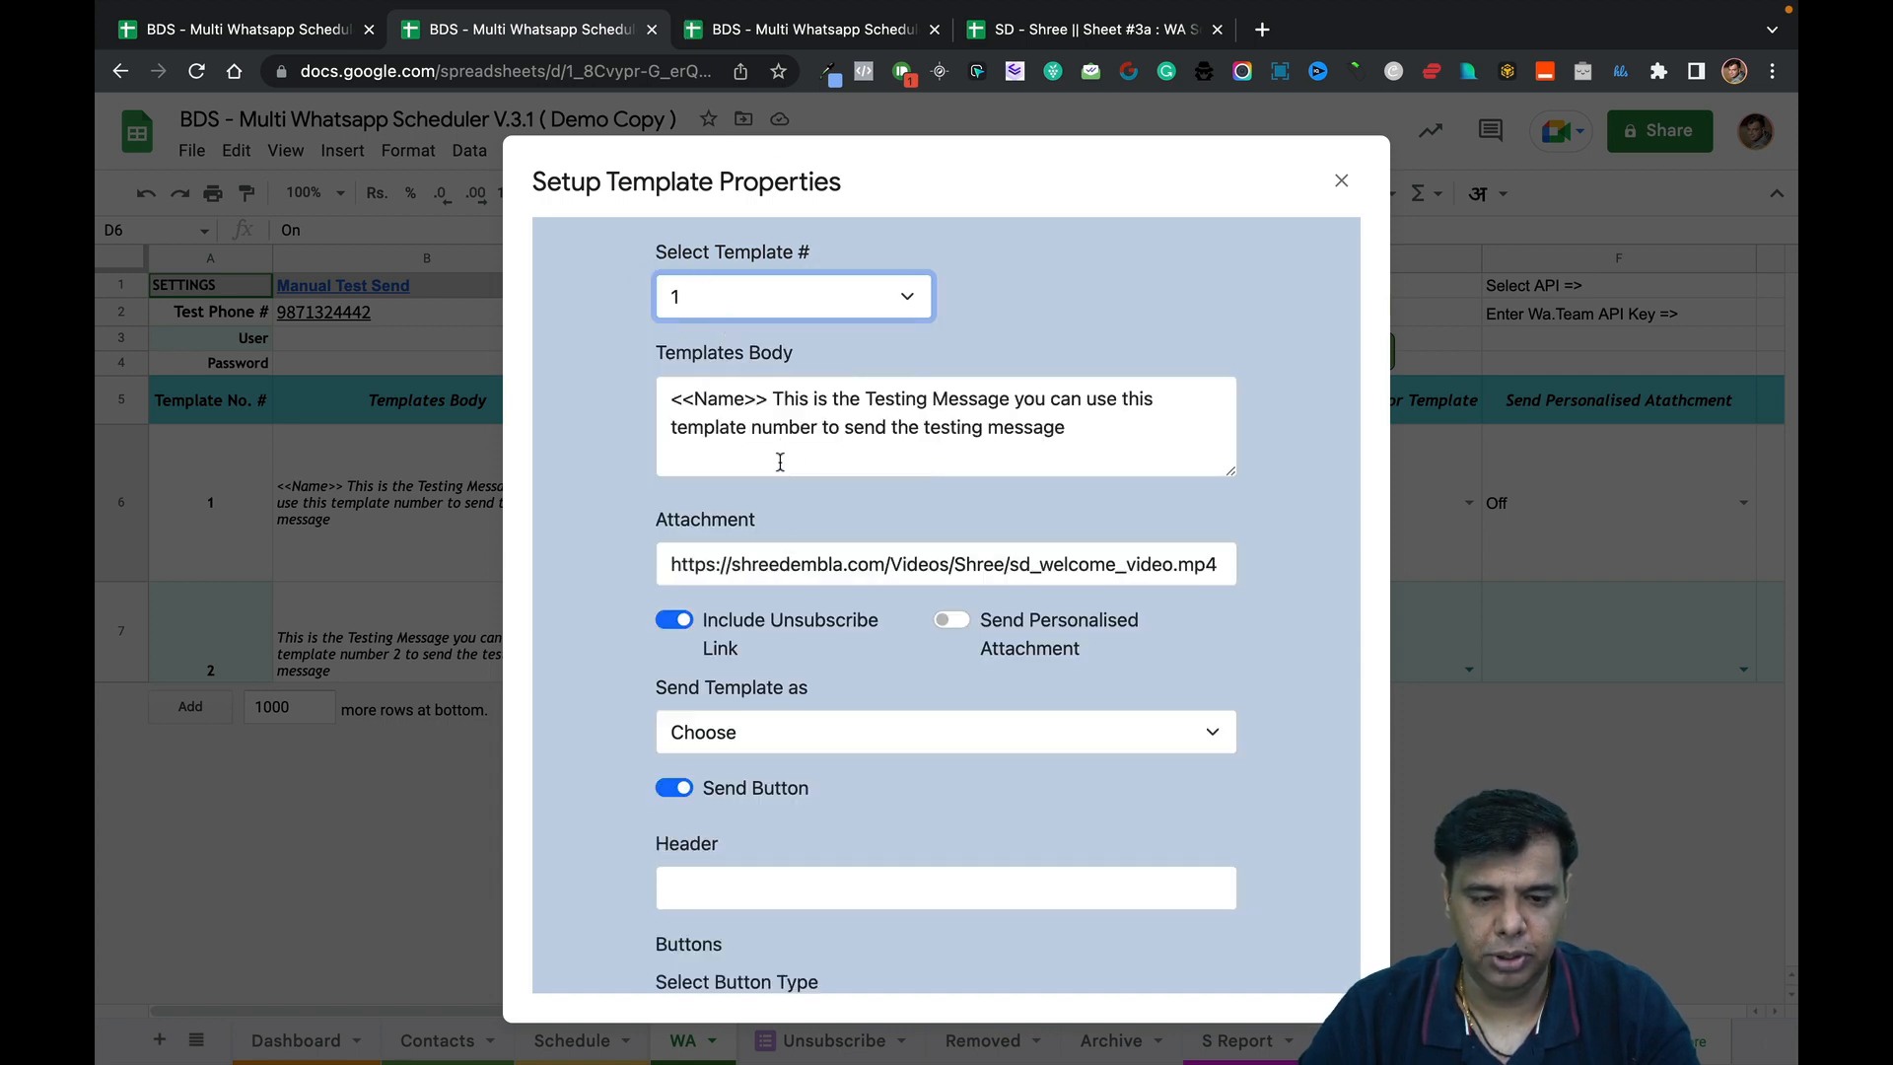
scroll(819, 617, down, 1)
scroll(819, 617, up, 1)
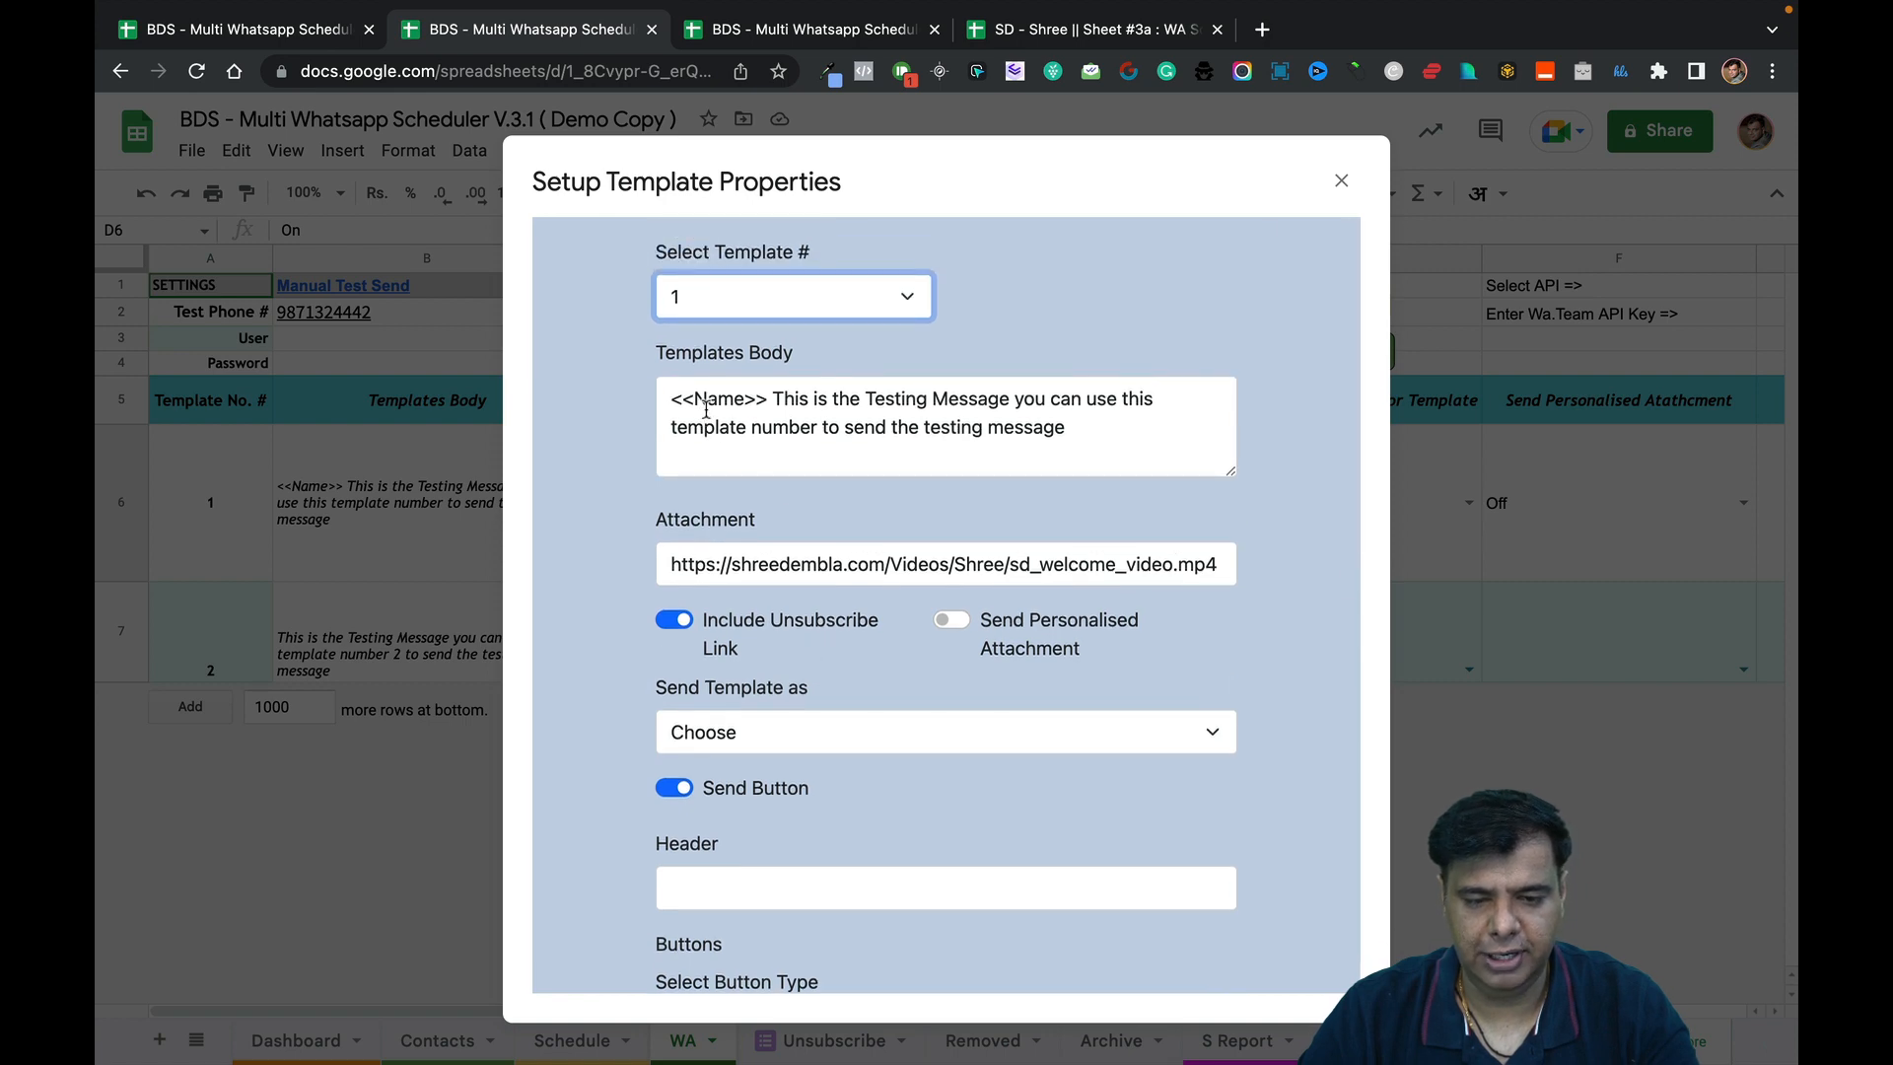
In the duplicate tab, dismiss the WhatsApp guidelines warning, check cell B6, and return to the dialog tab.
click(789, 33)
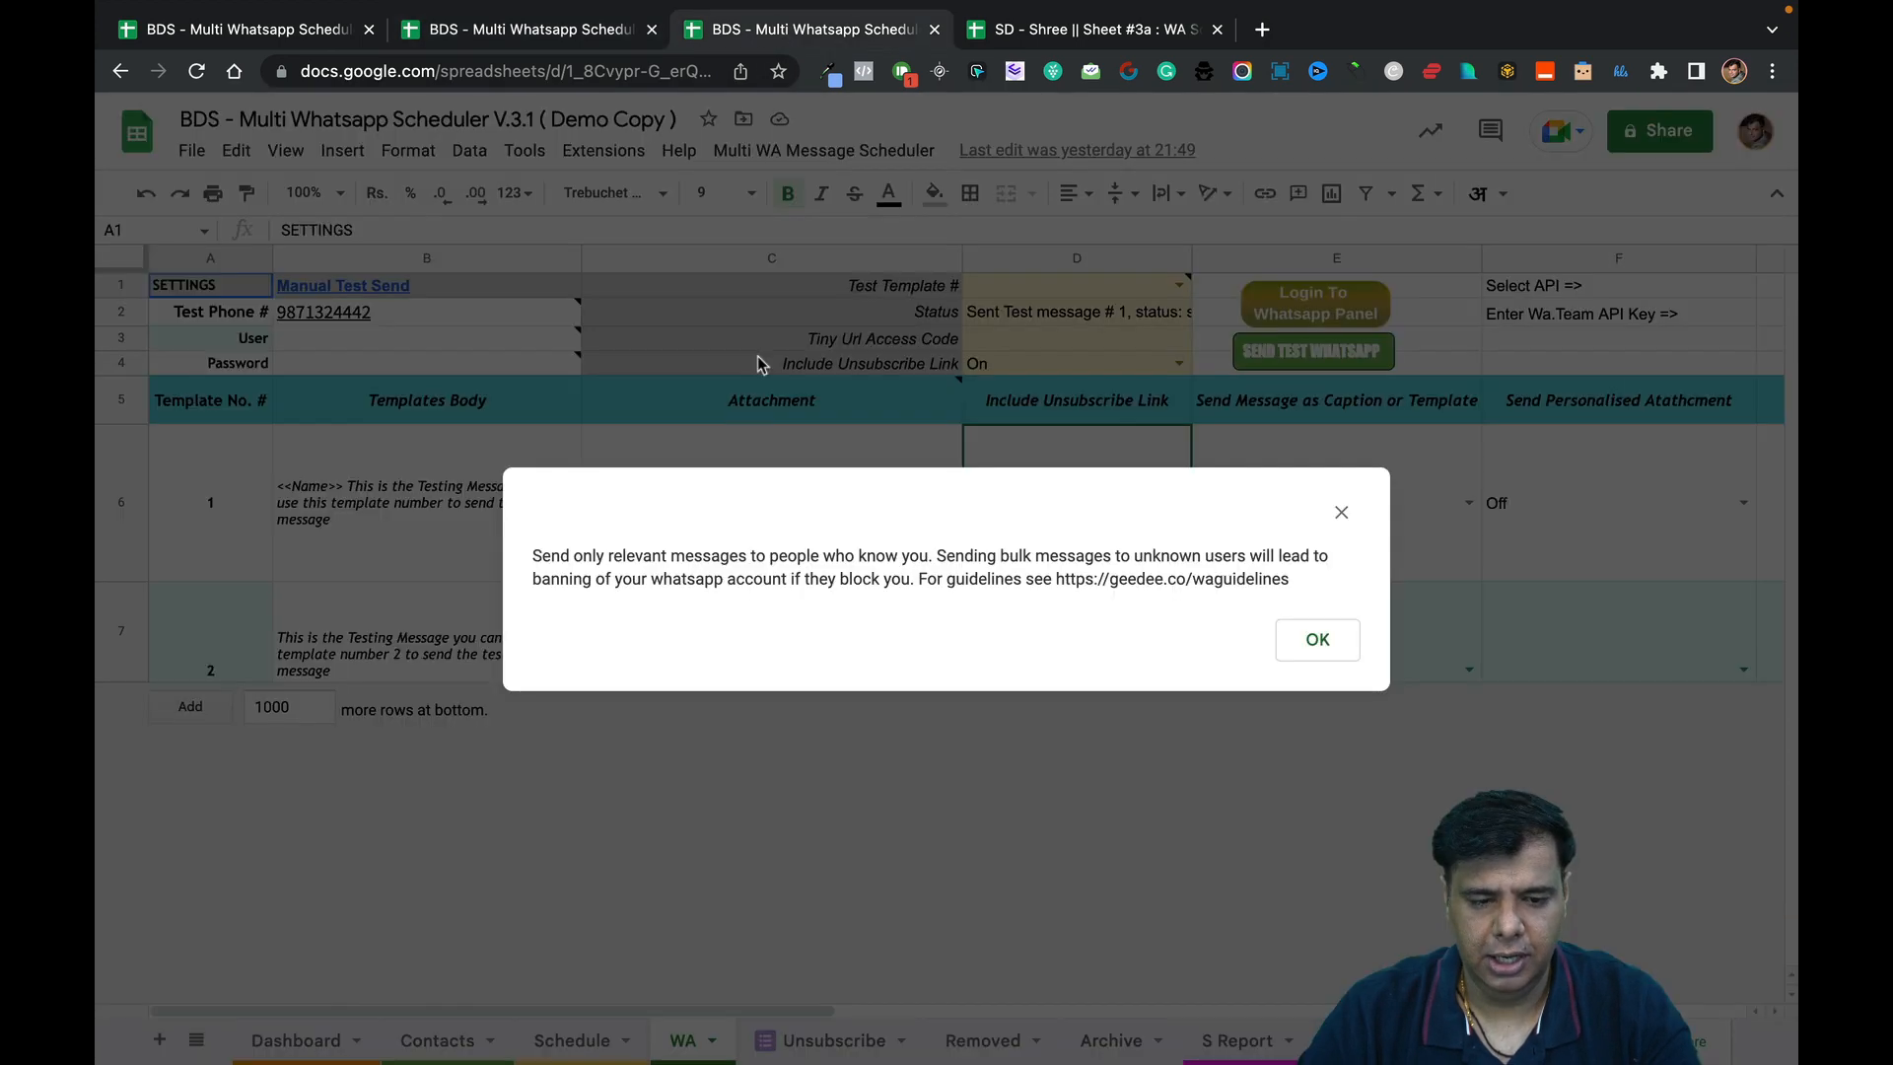
click(1346, 640)
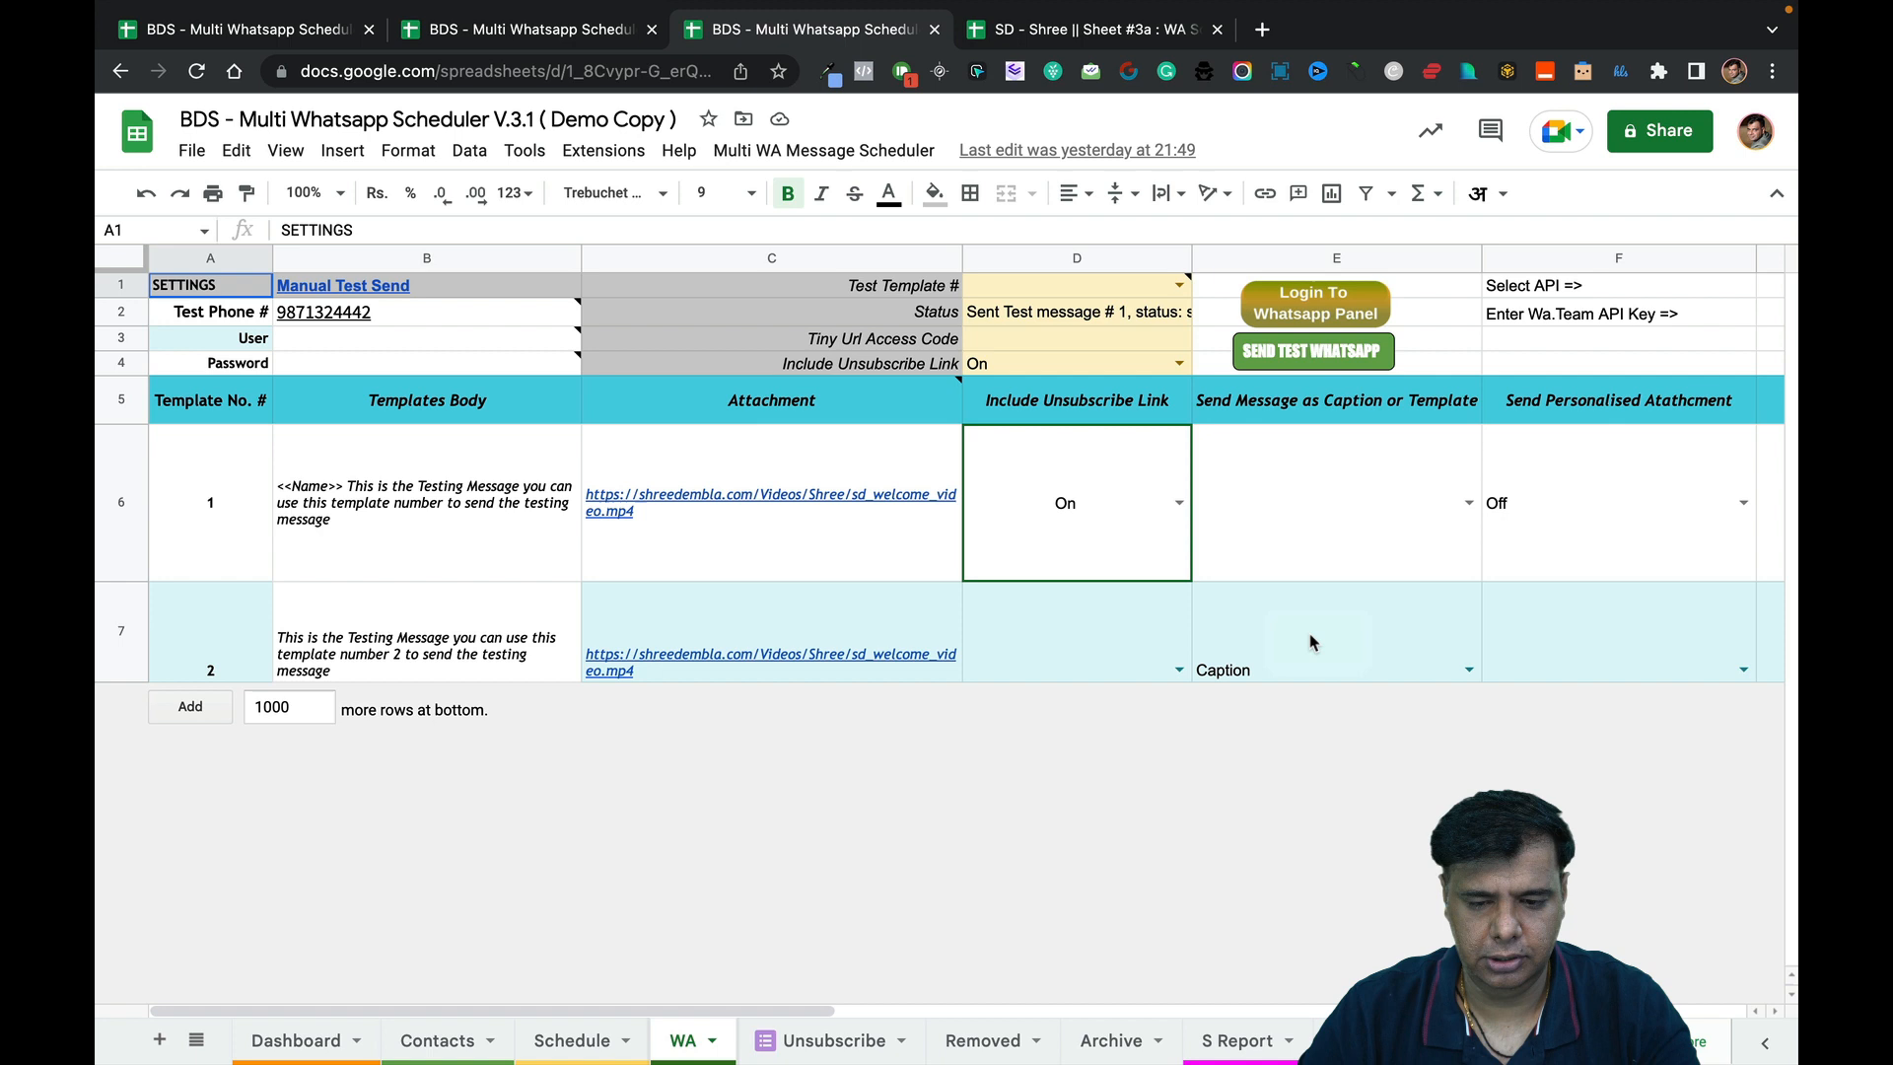
click(542, 529)
click(597, 24)
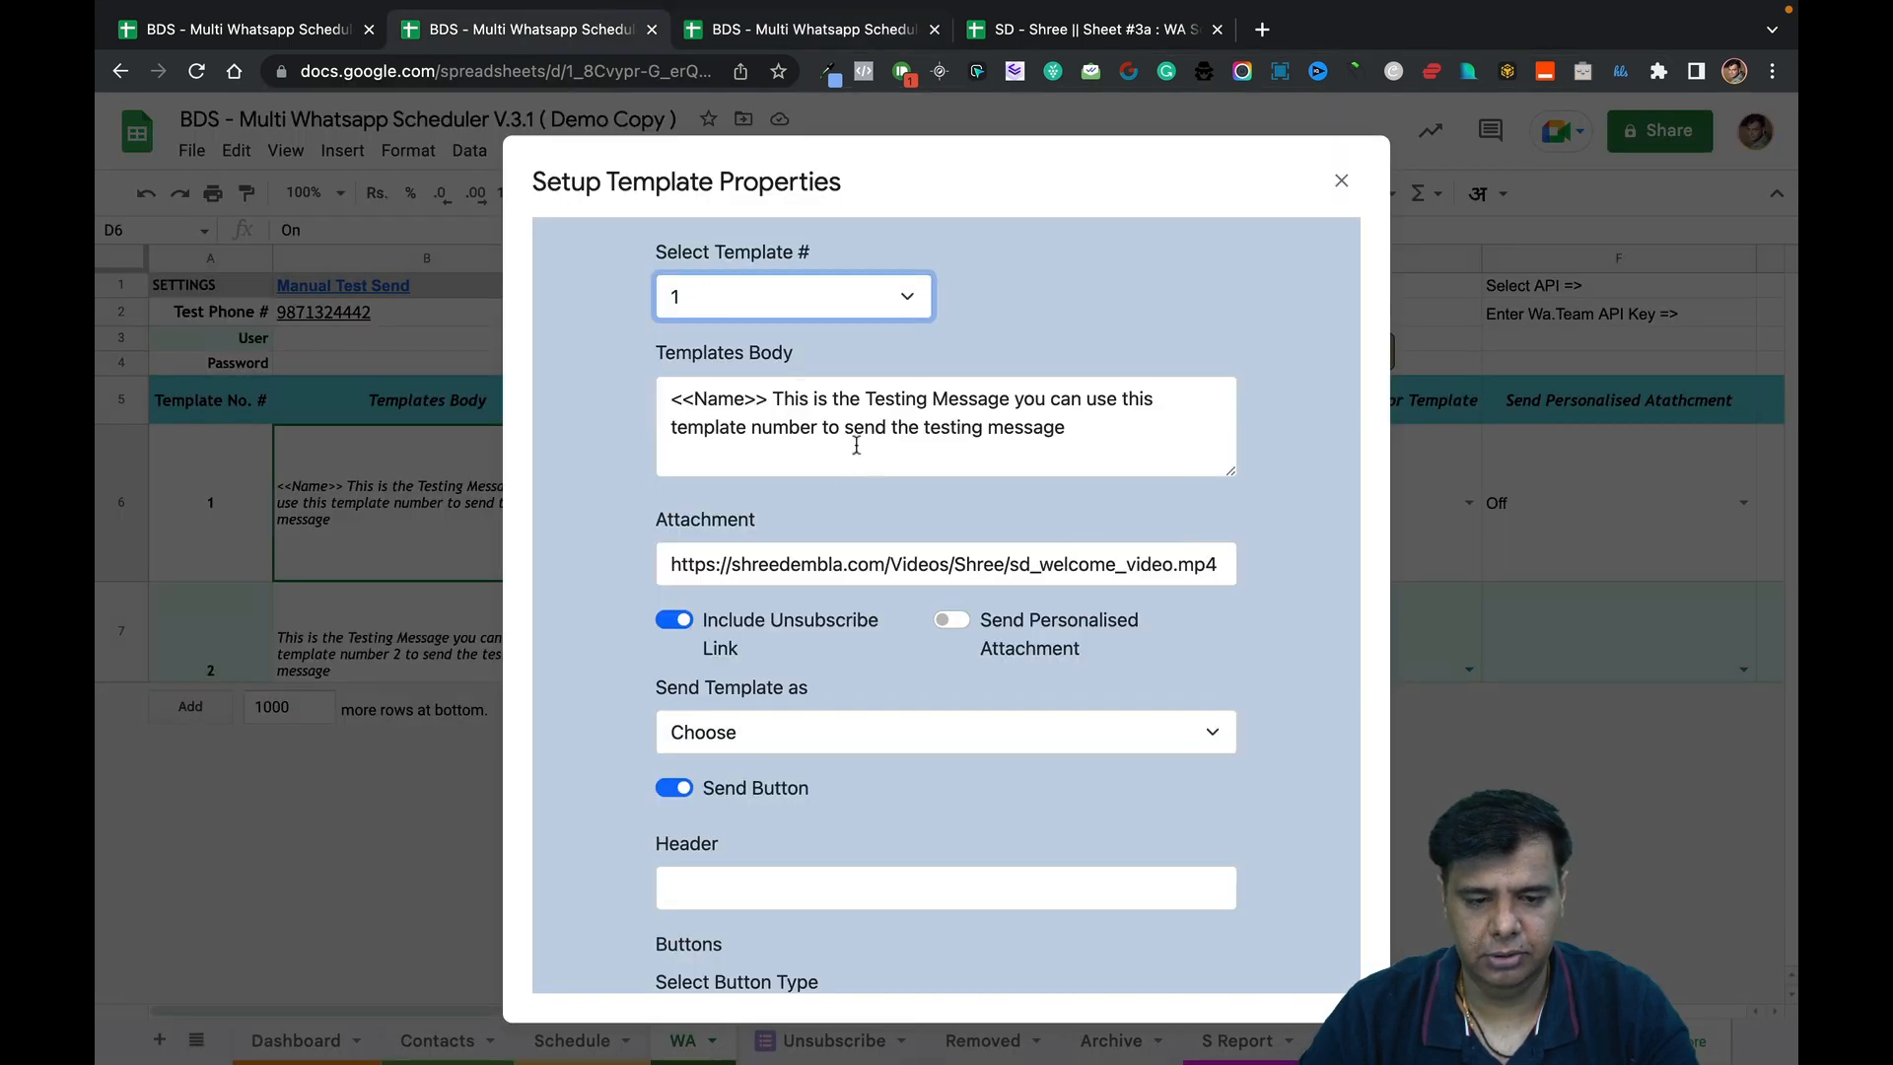
click(833, 28)
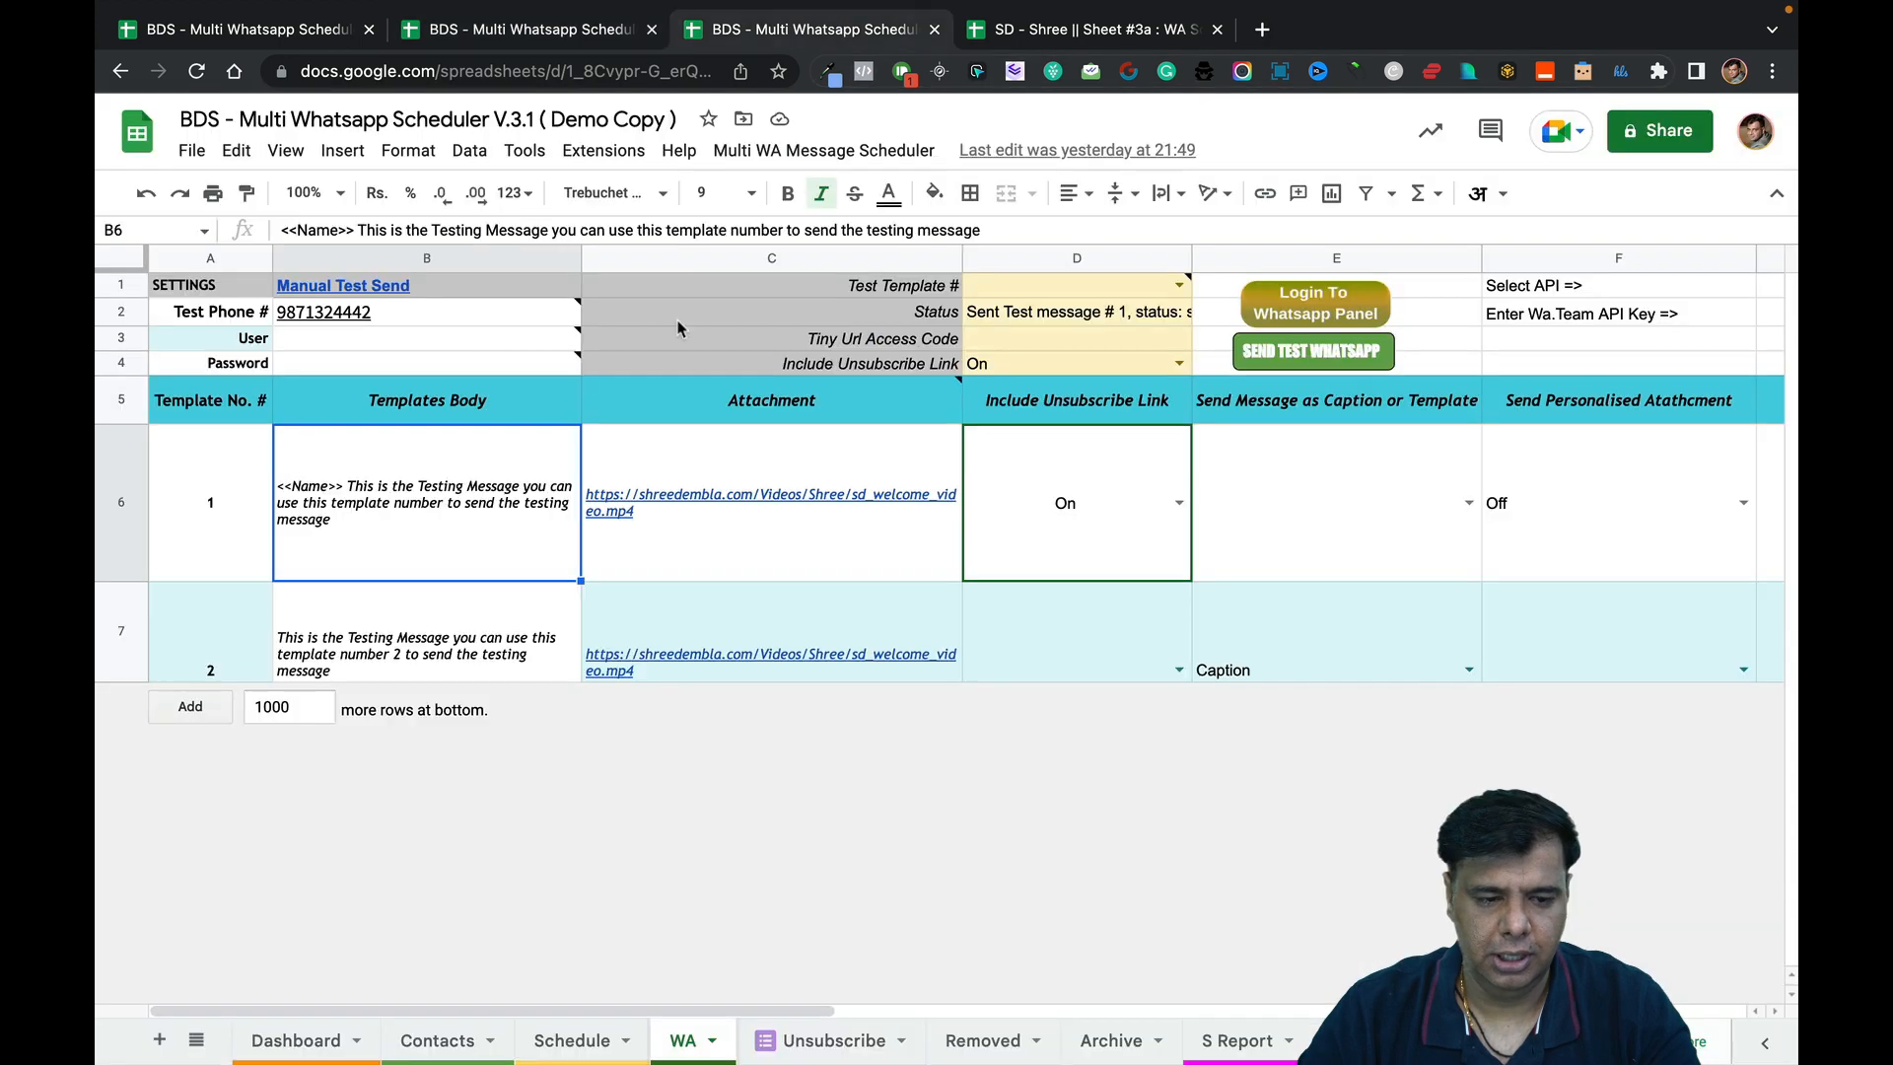
click(789, 469)
key(ctrl+shift+Tab)
scroll(971, 639, down, 2)
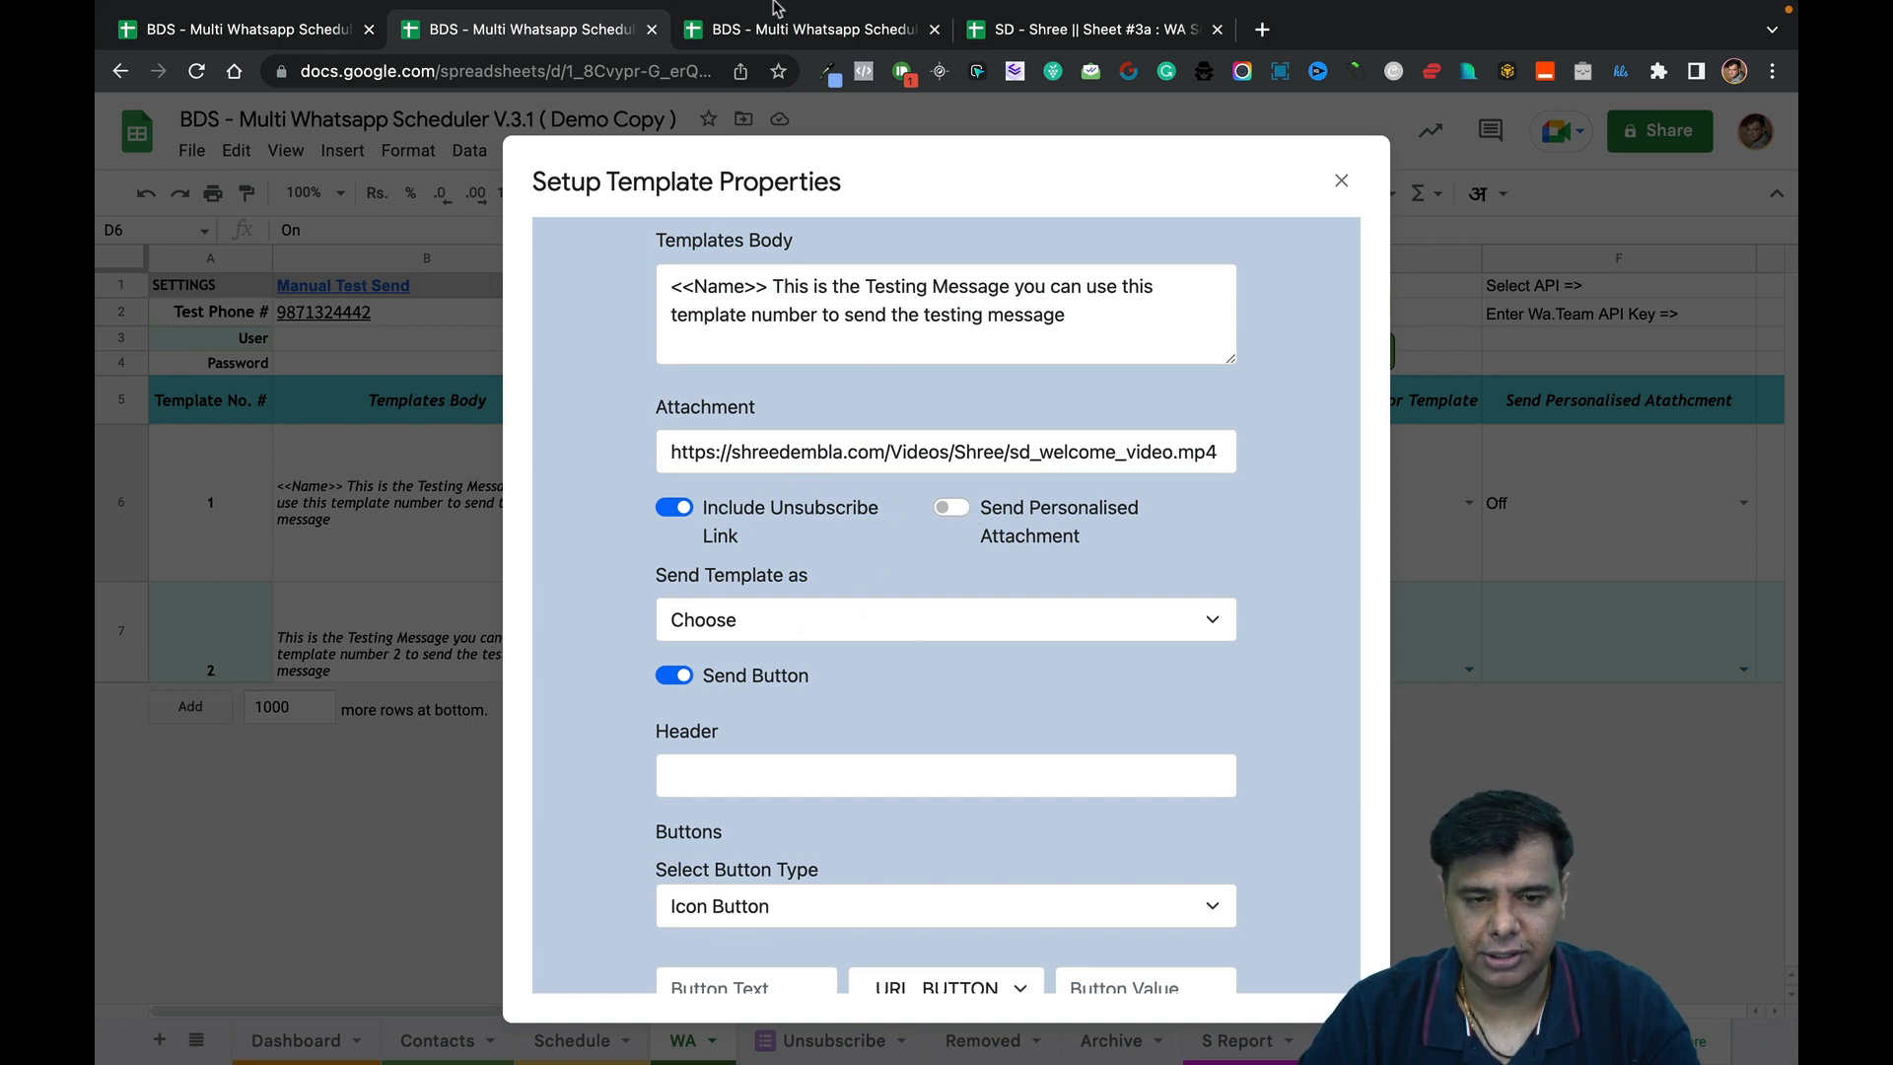
mouse_move(800, 40)
click(803, 89)
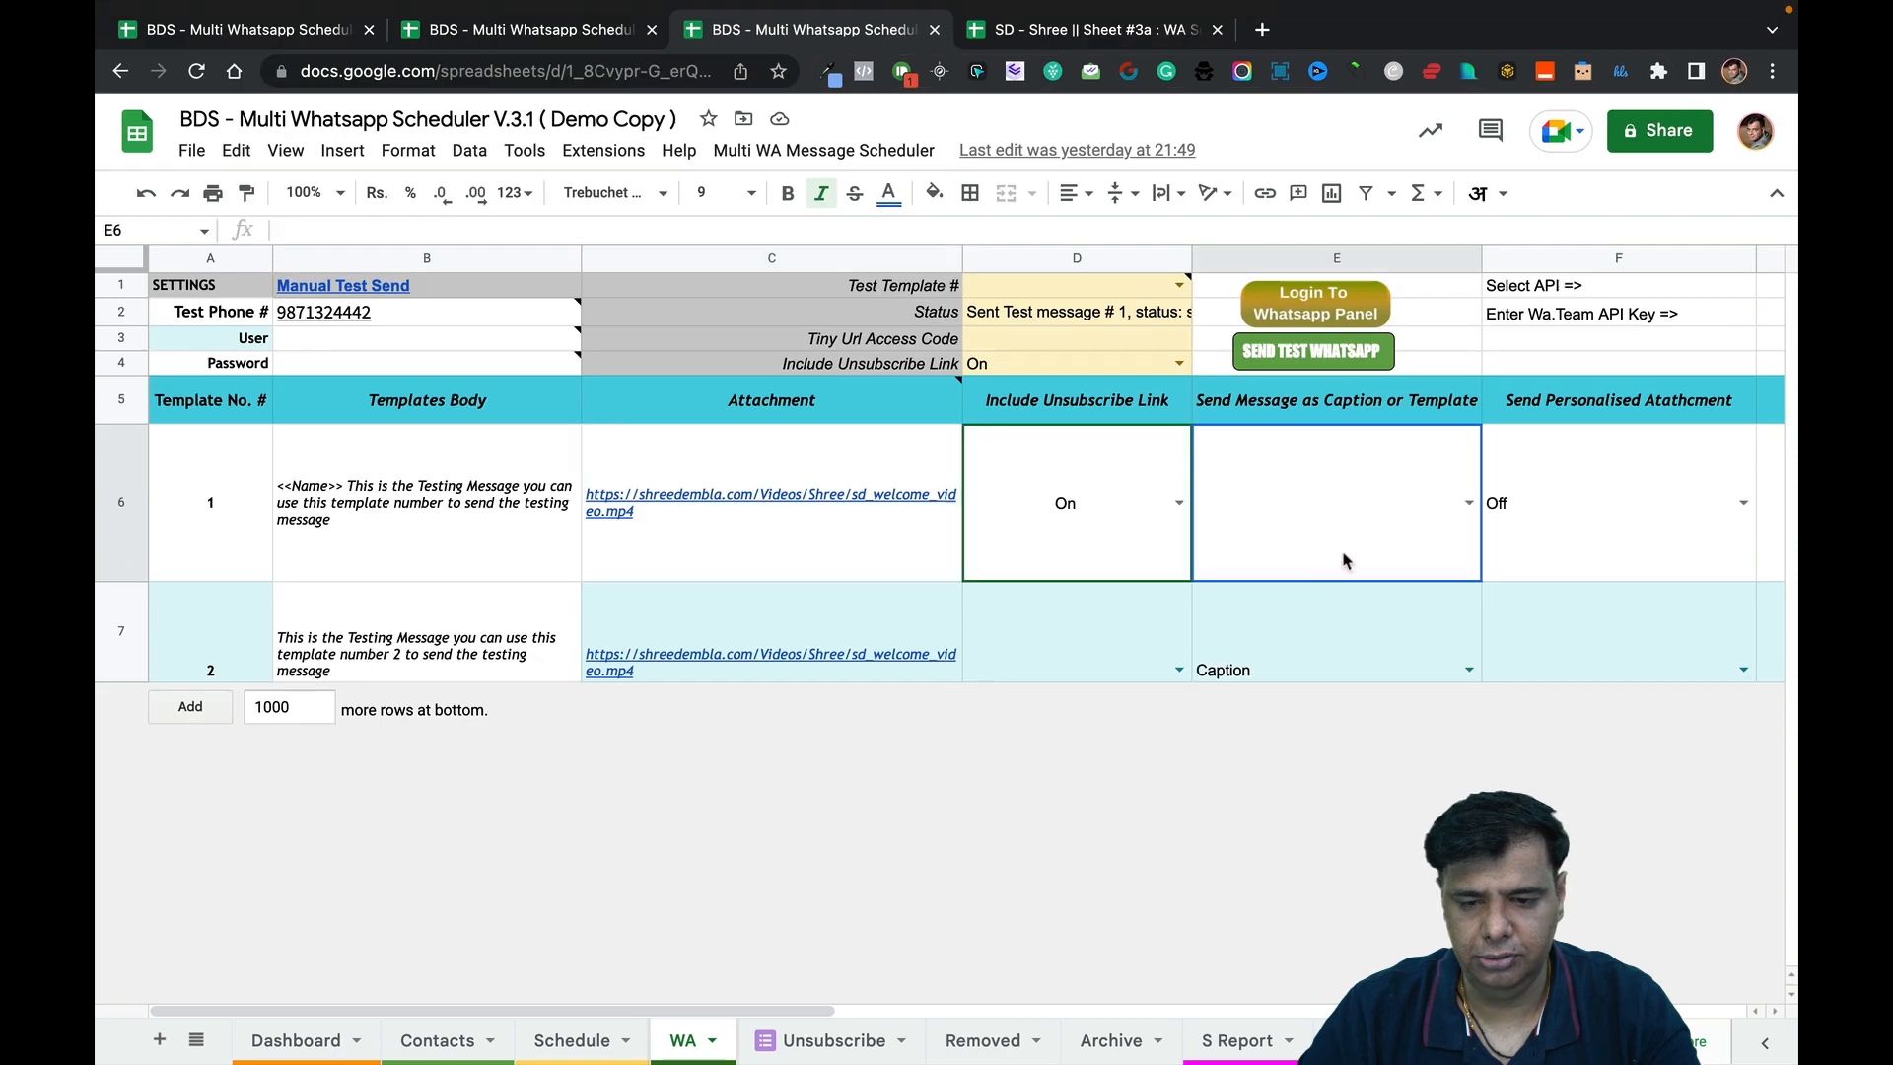
click(609, 32)
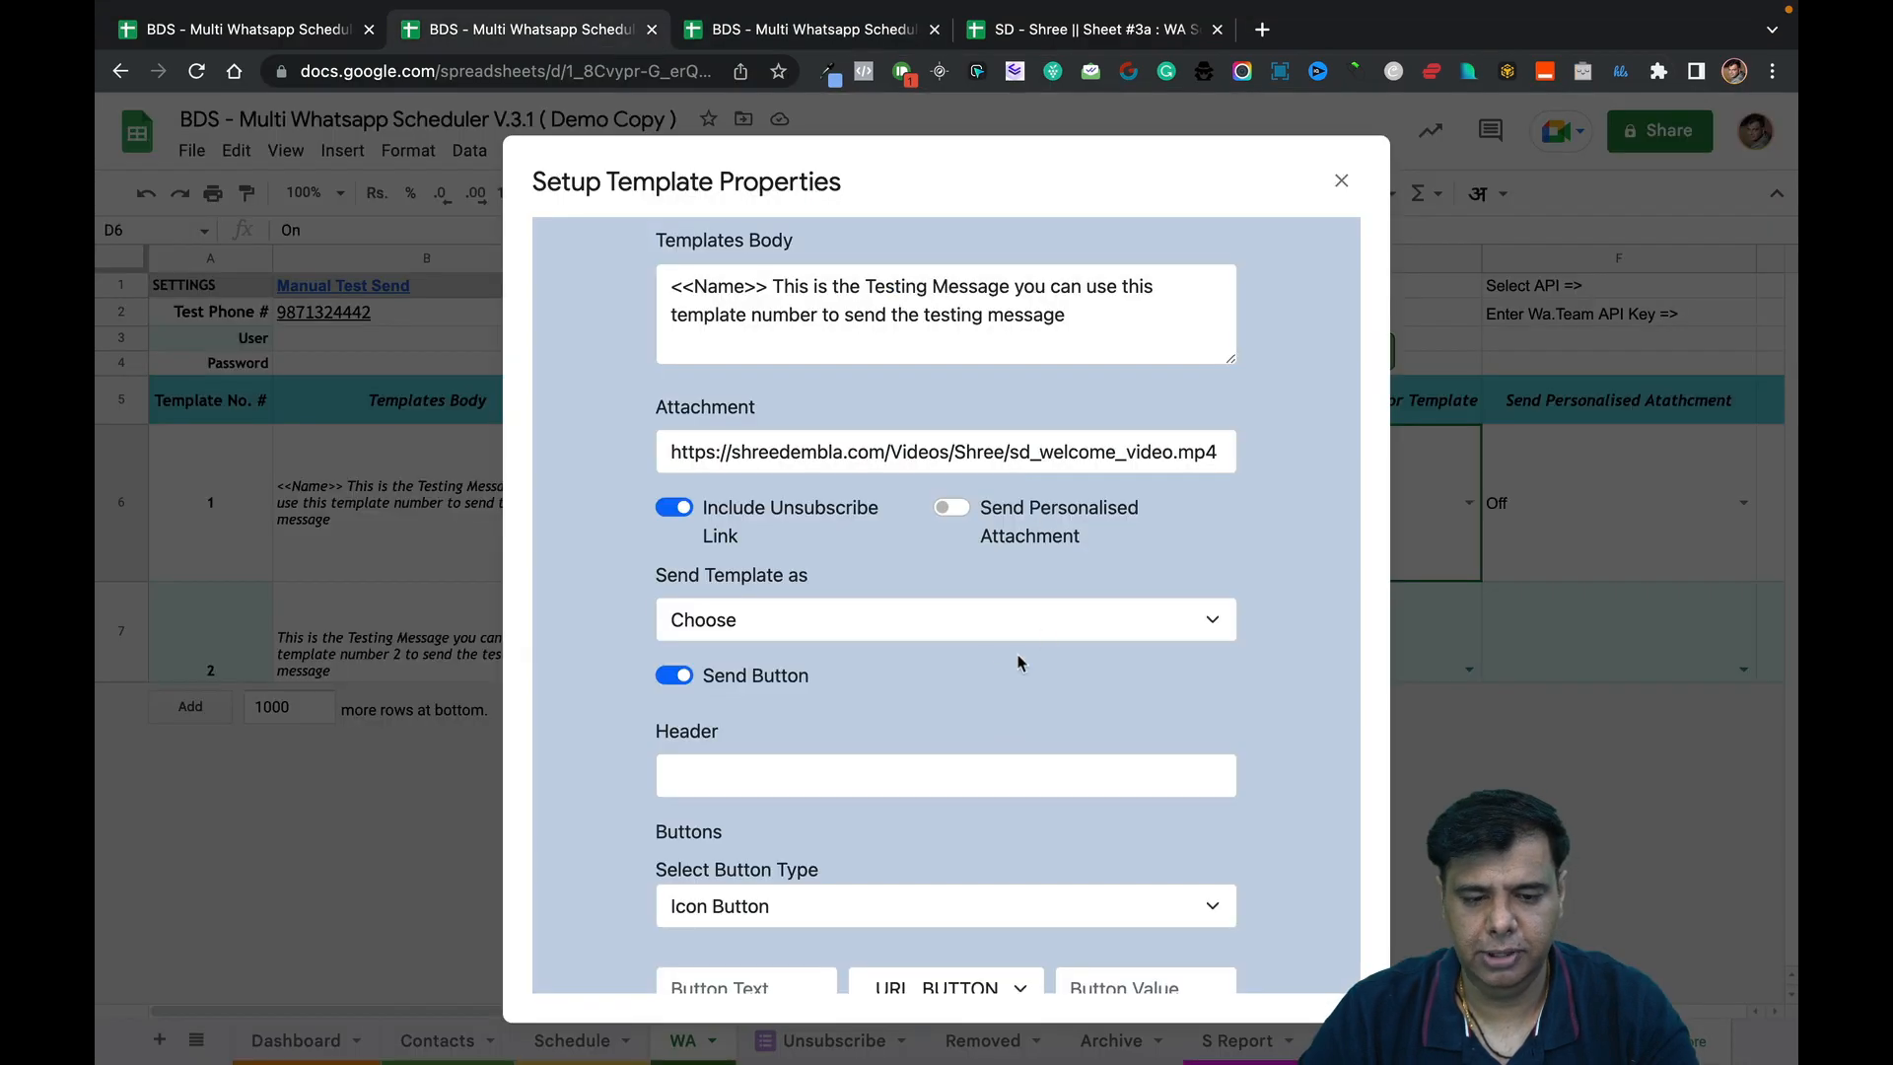
scroll(988, 668, down, 3)
scroll(989, 671, down, 2)
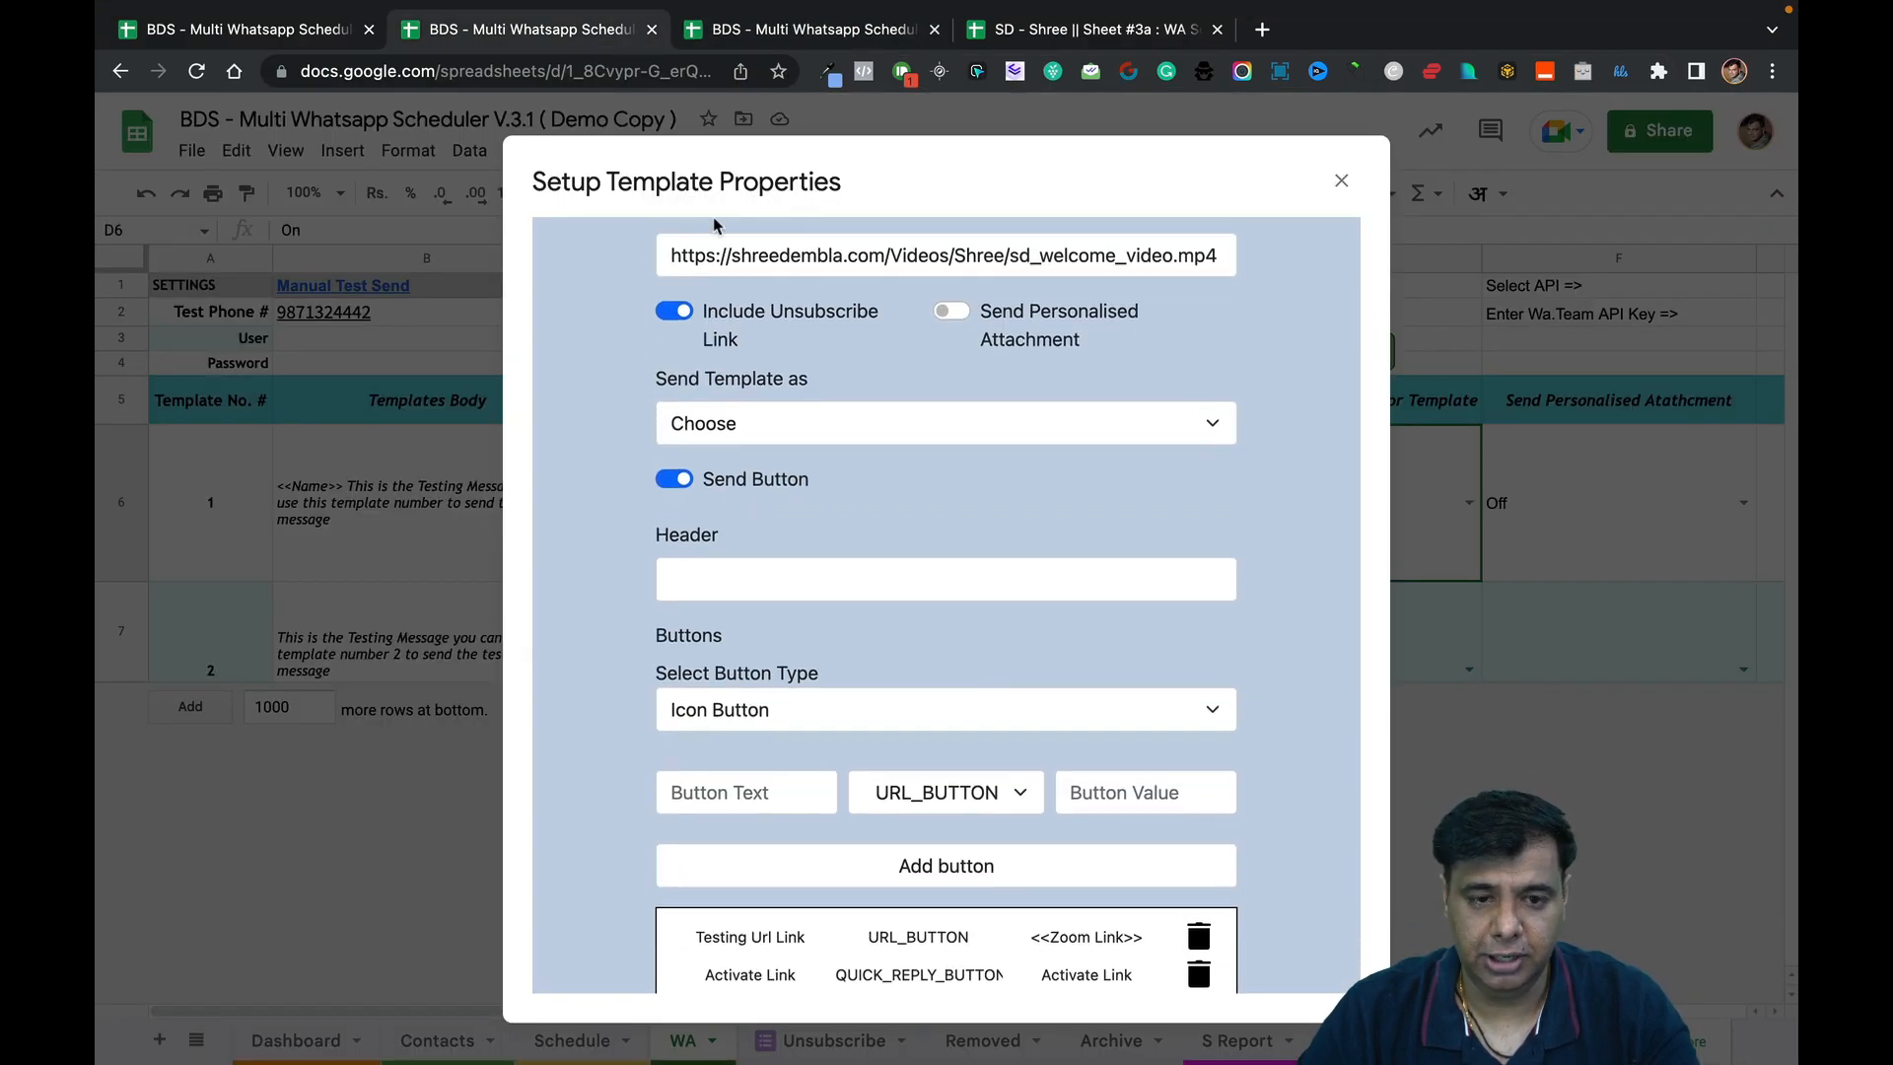
click(782, 38)
scroll(1183, 512, right, 5)
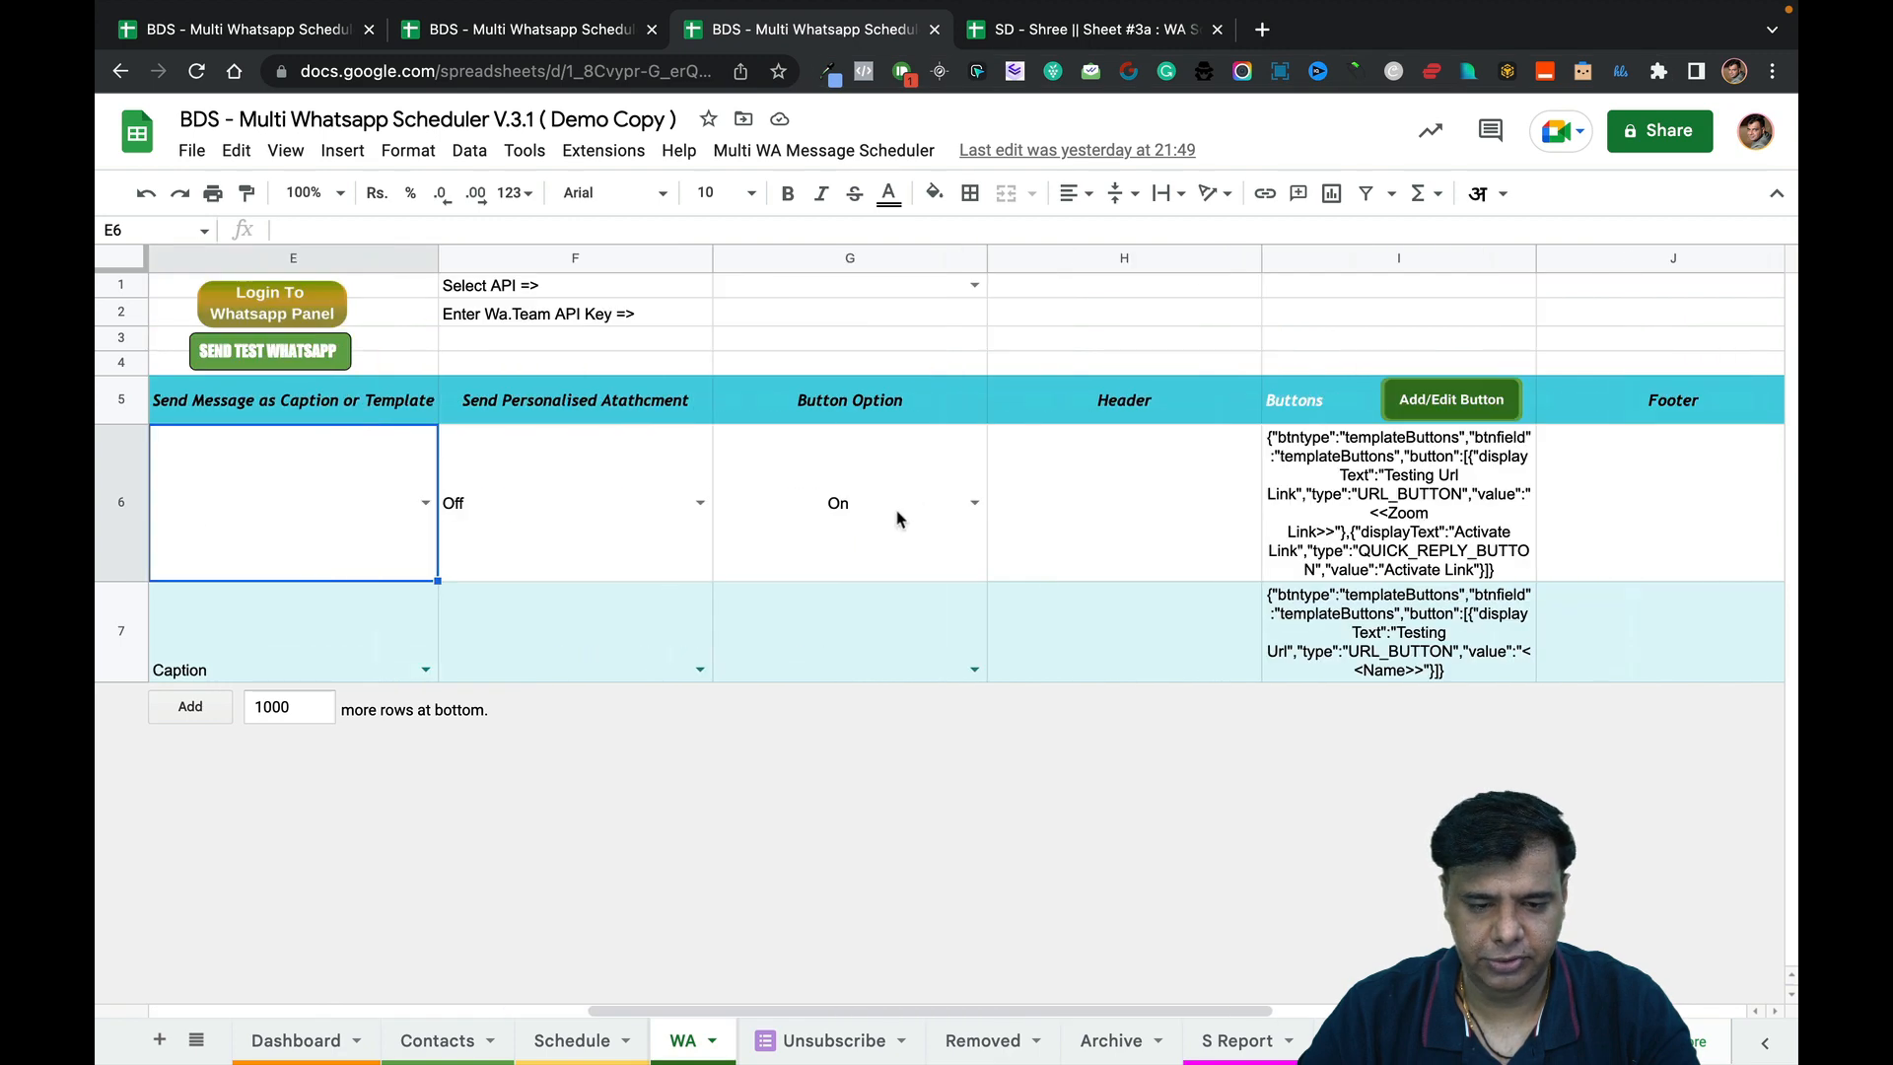
click(629, 39)
scroll(1086, 579, down, 2)
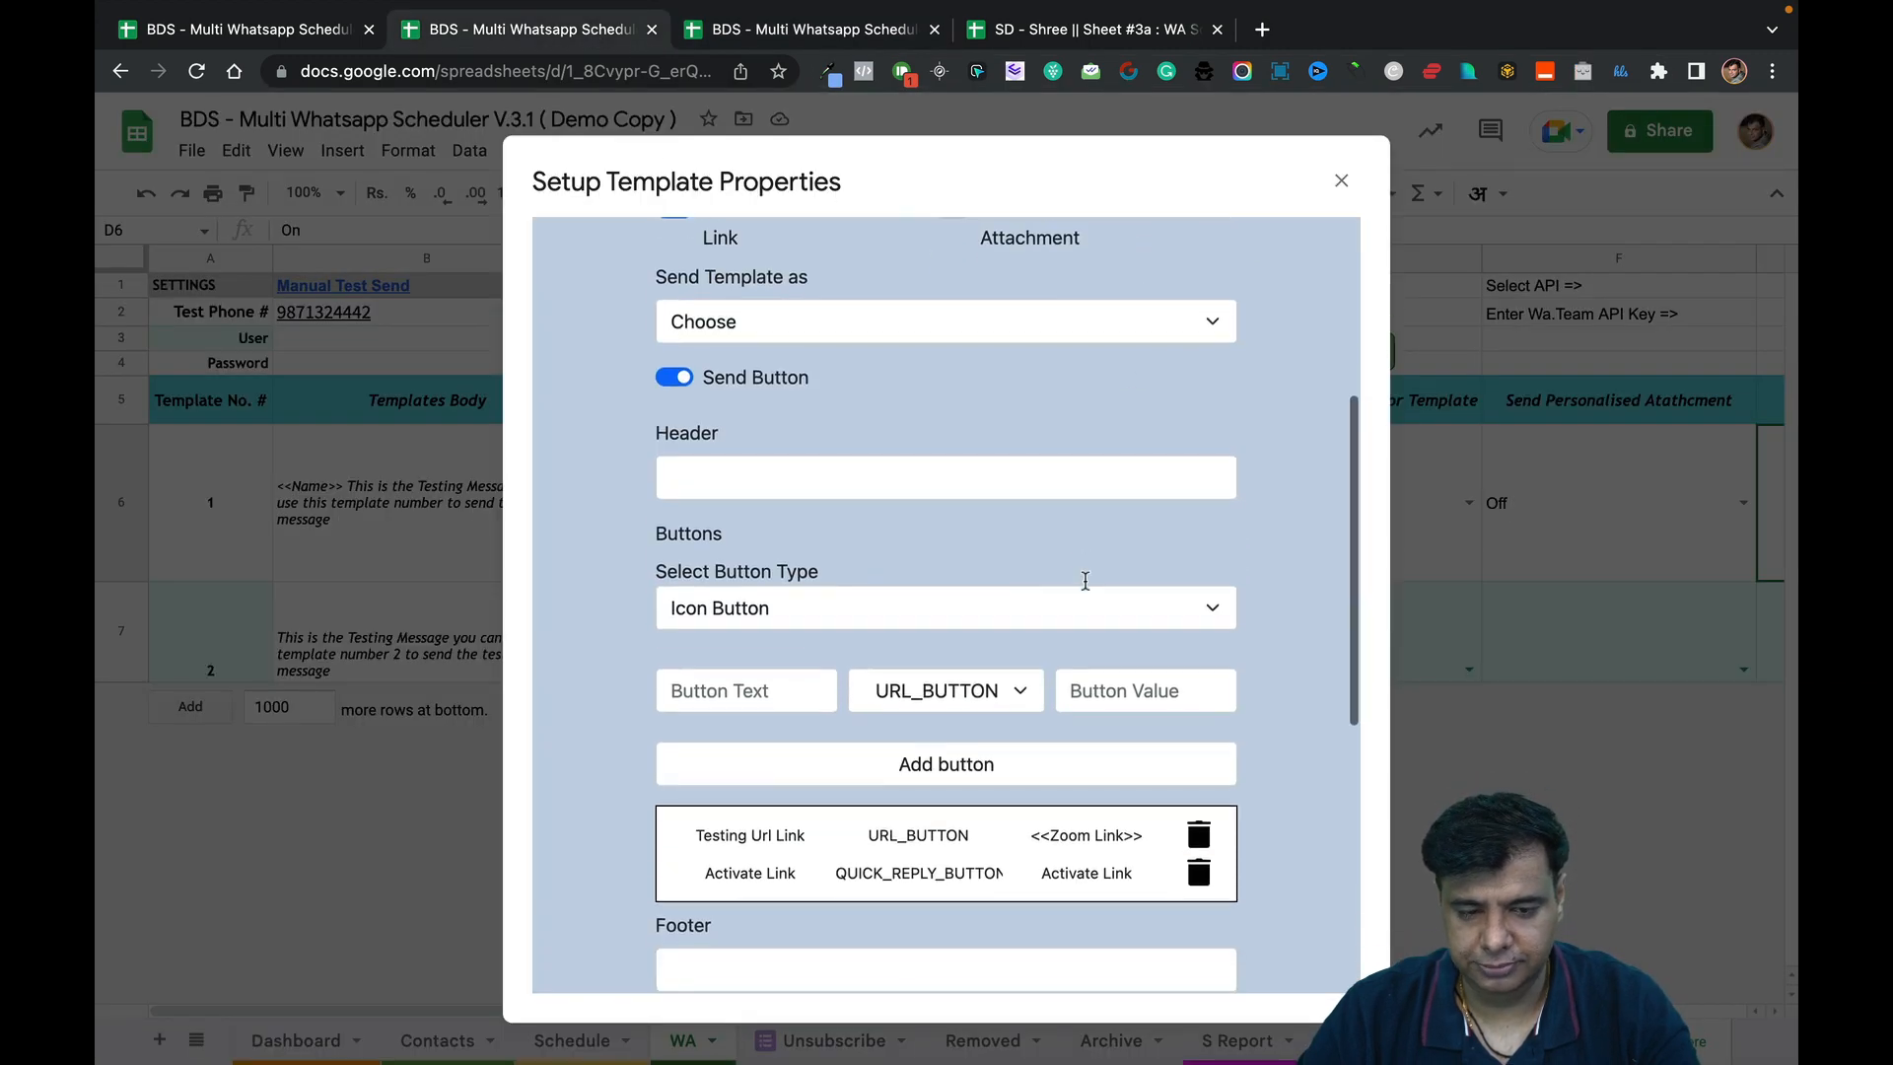
scroll(1052, 685, down, 10)
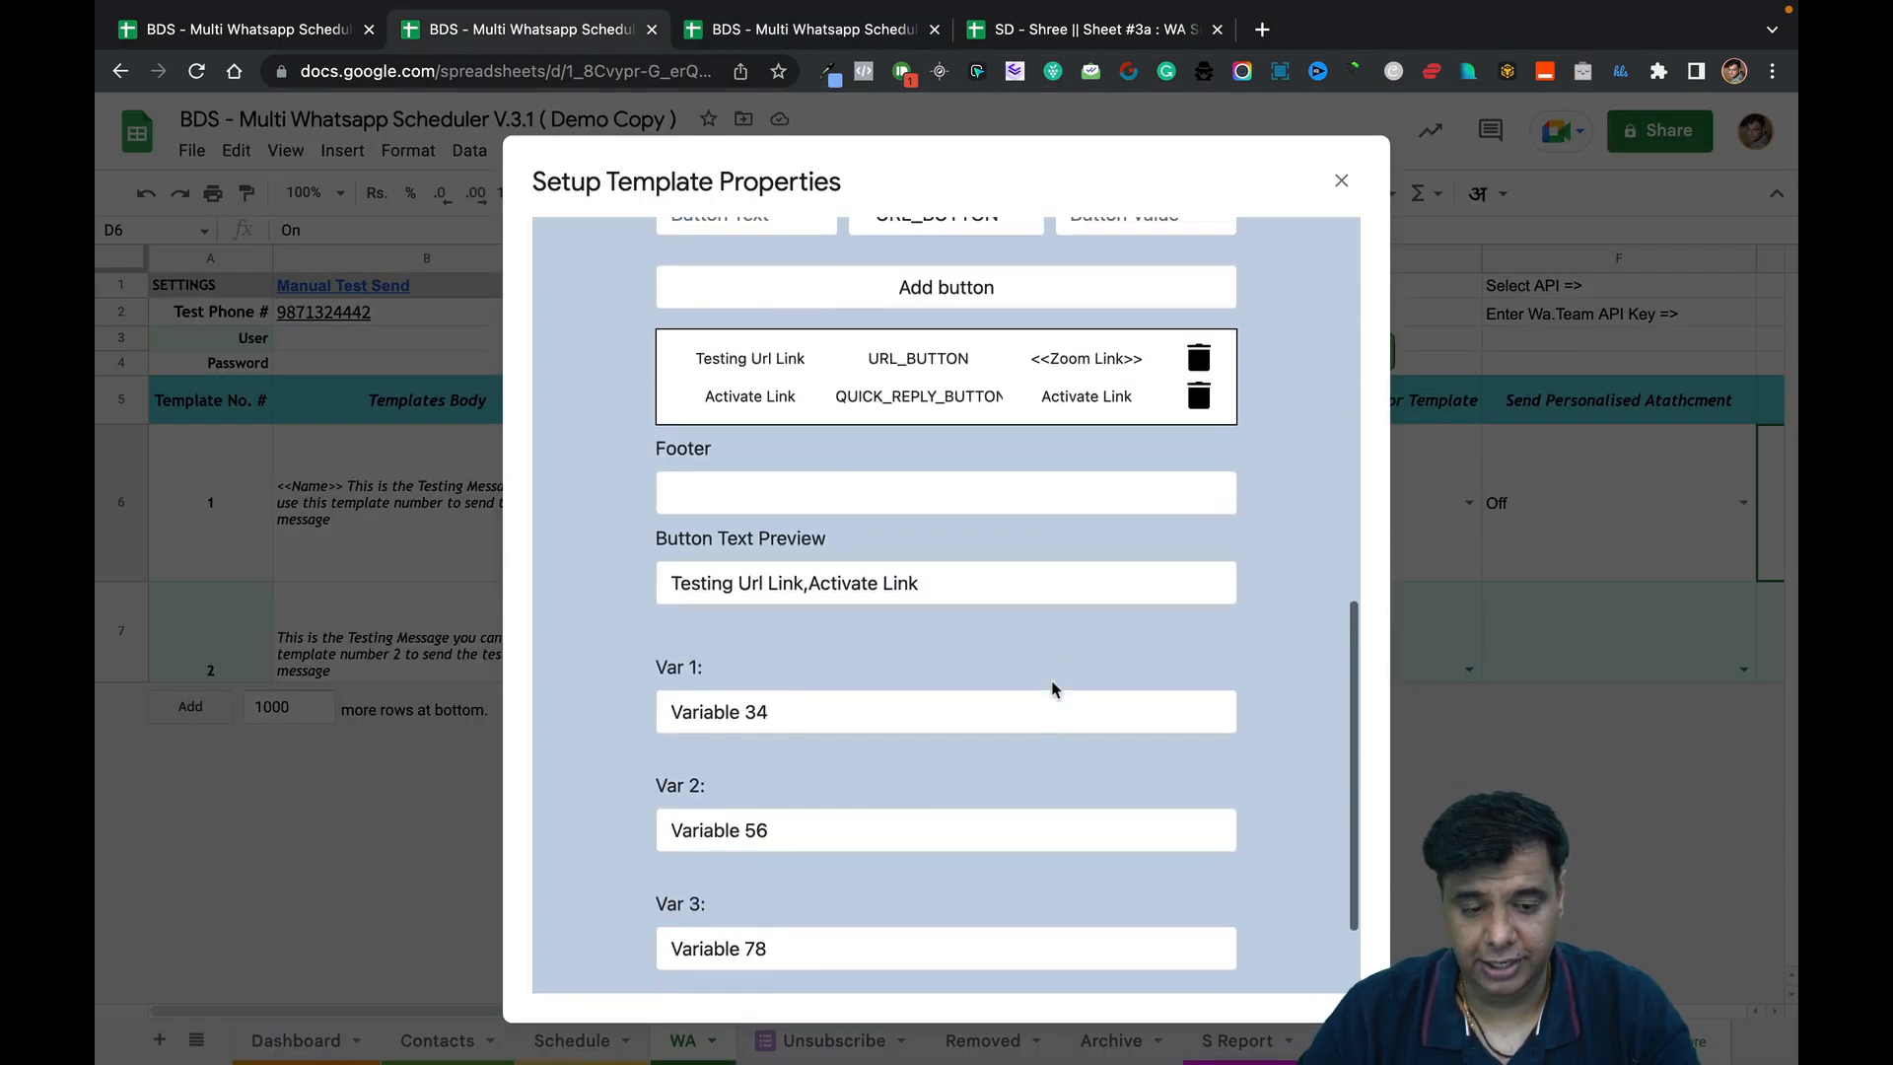
scroll(1051, 687, up, 13)
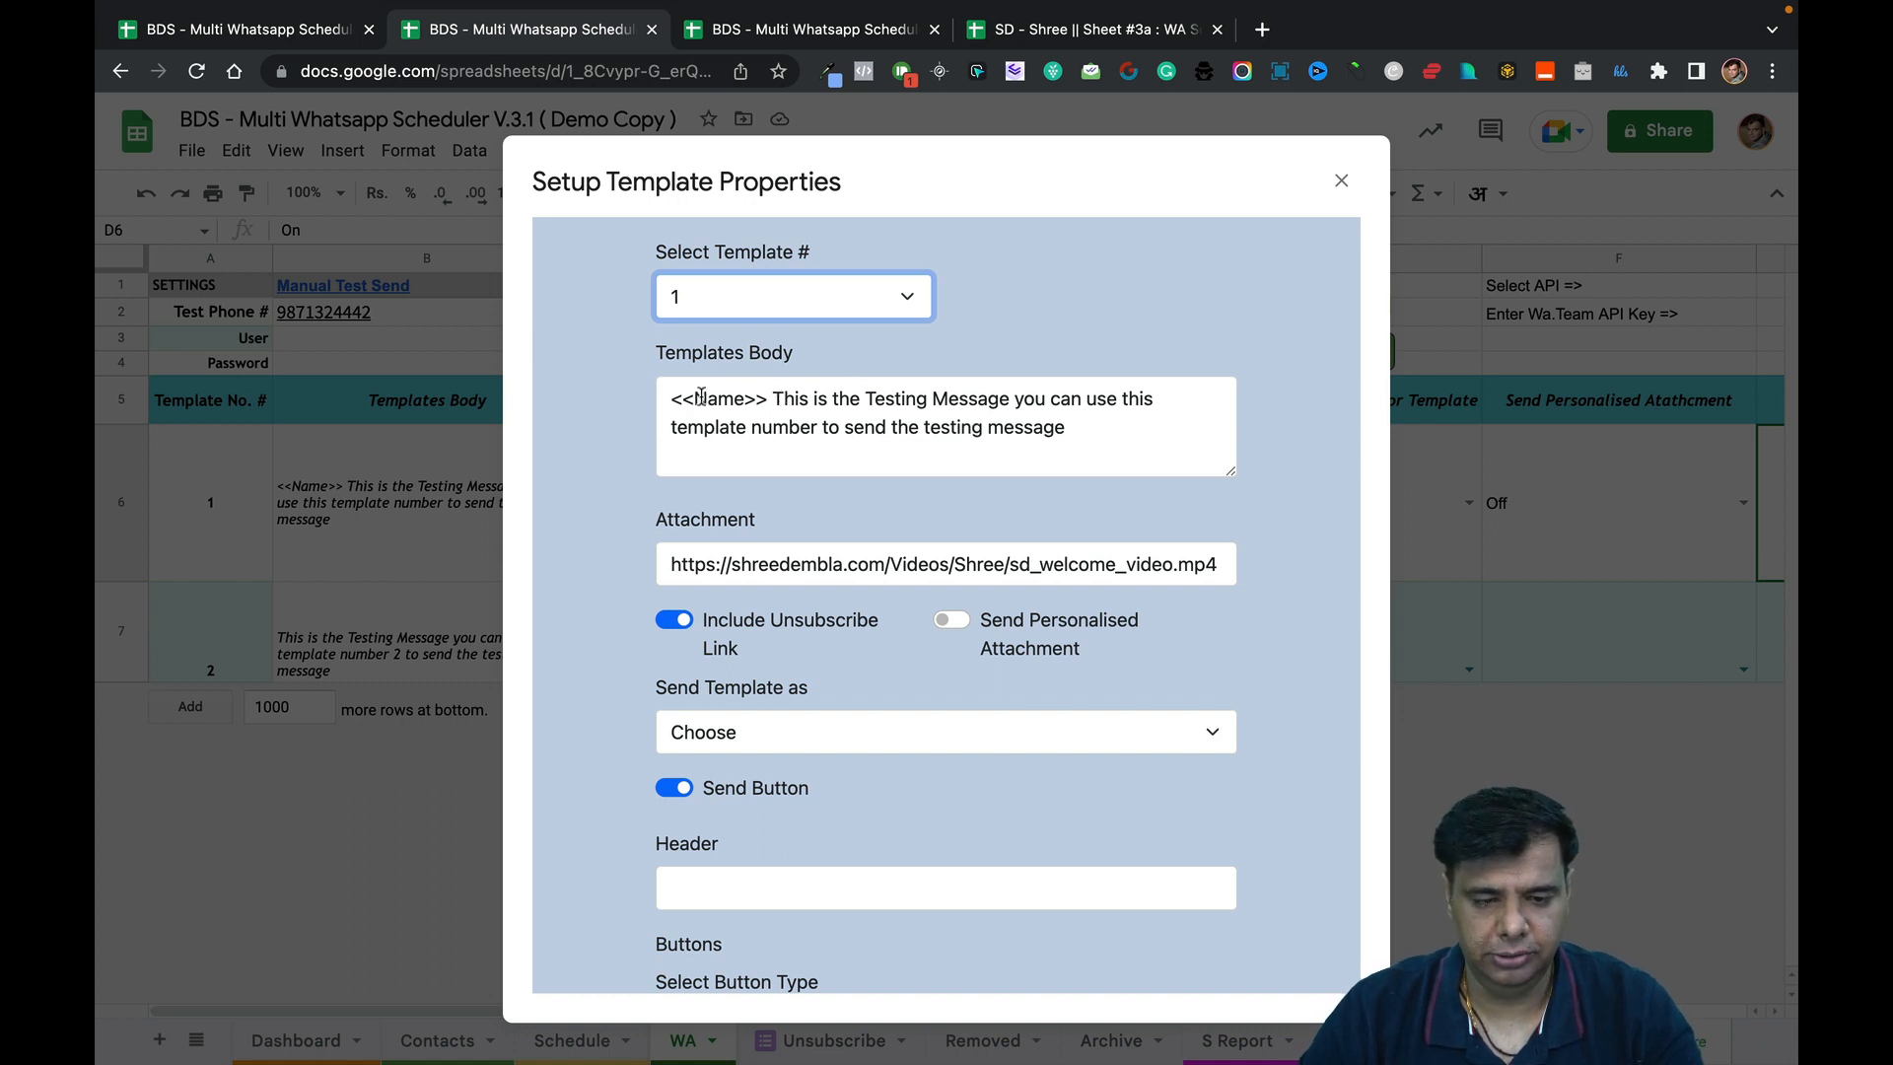
Replace template 1's entire body text with the greeting 'Hi <<Name>>'.
click(672, 397)
drag(671, 397, 1068, 427)
key(BackSpace)
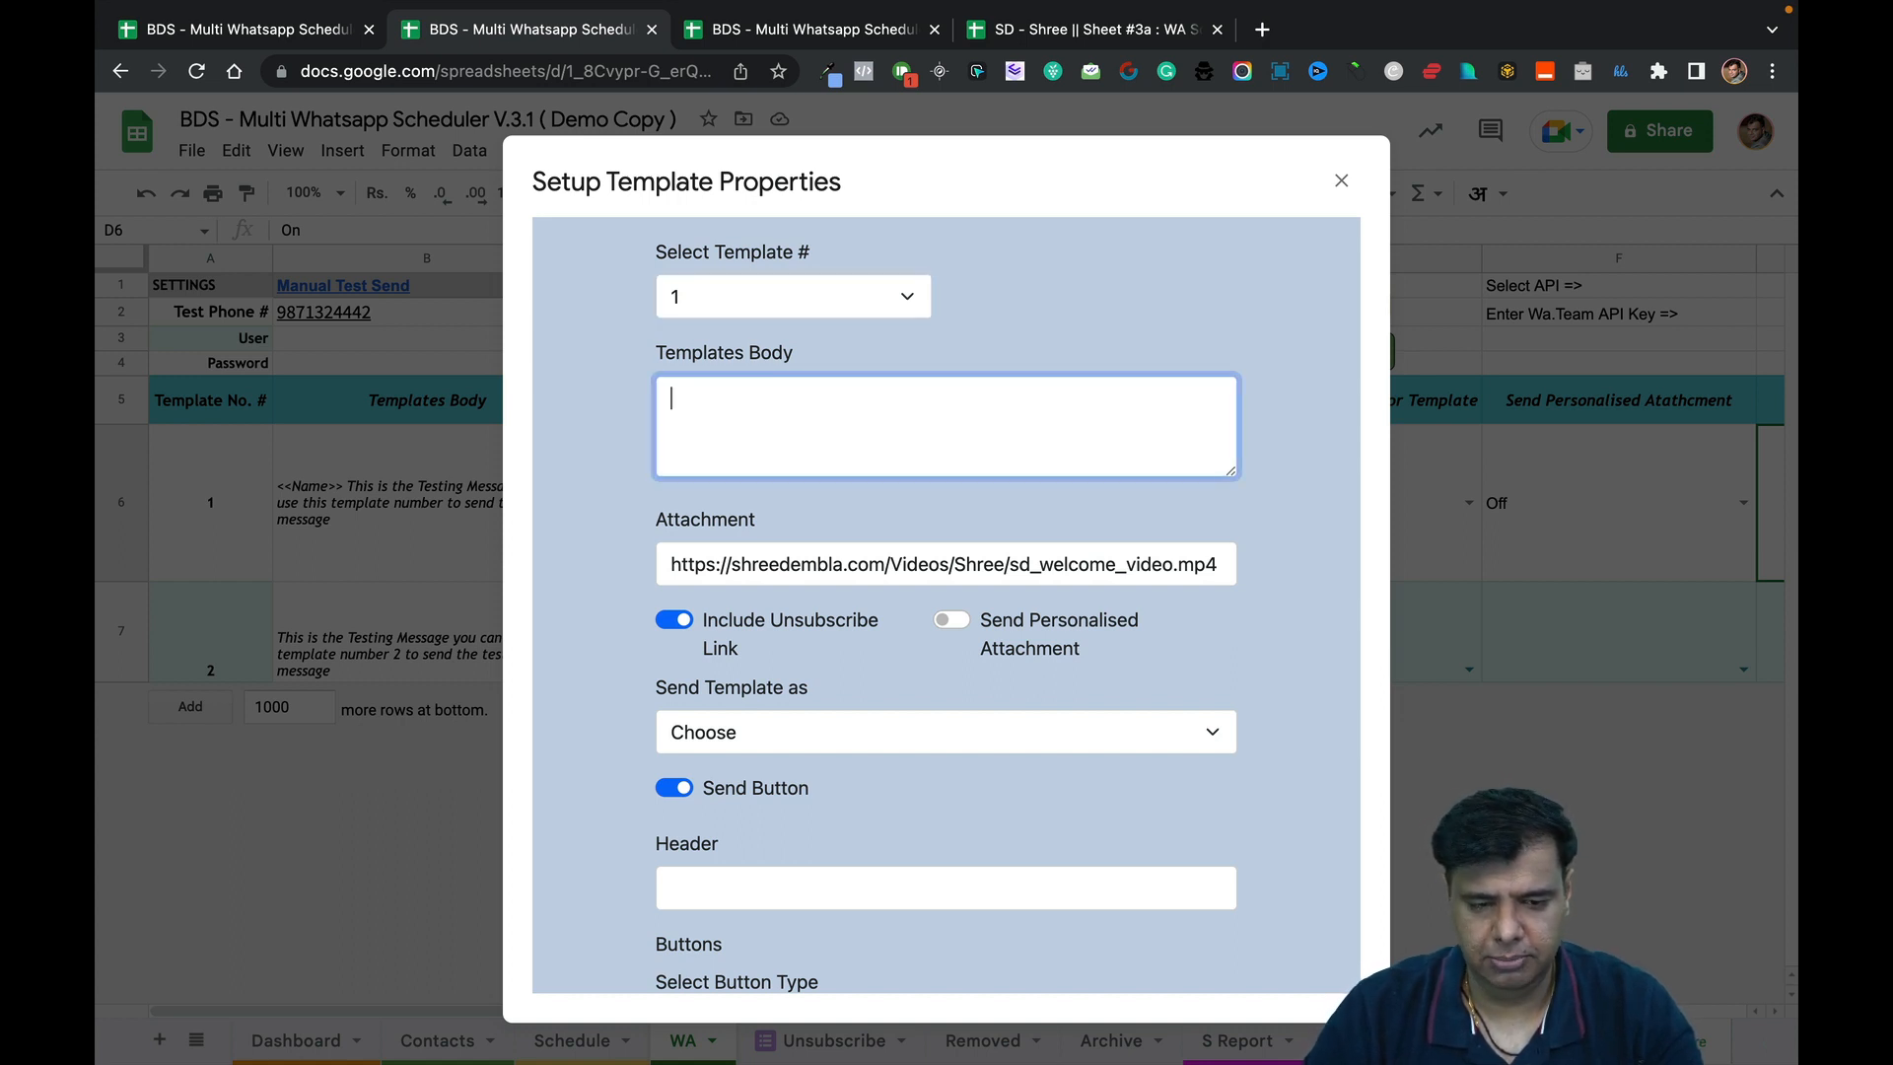
text(Hi )
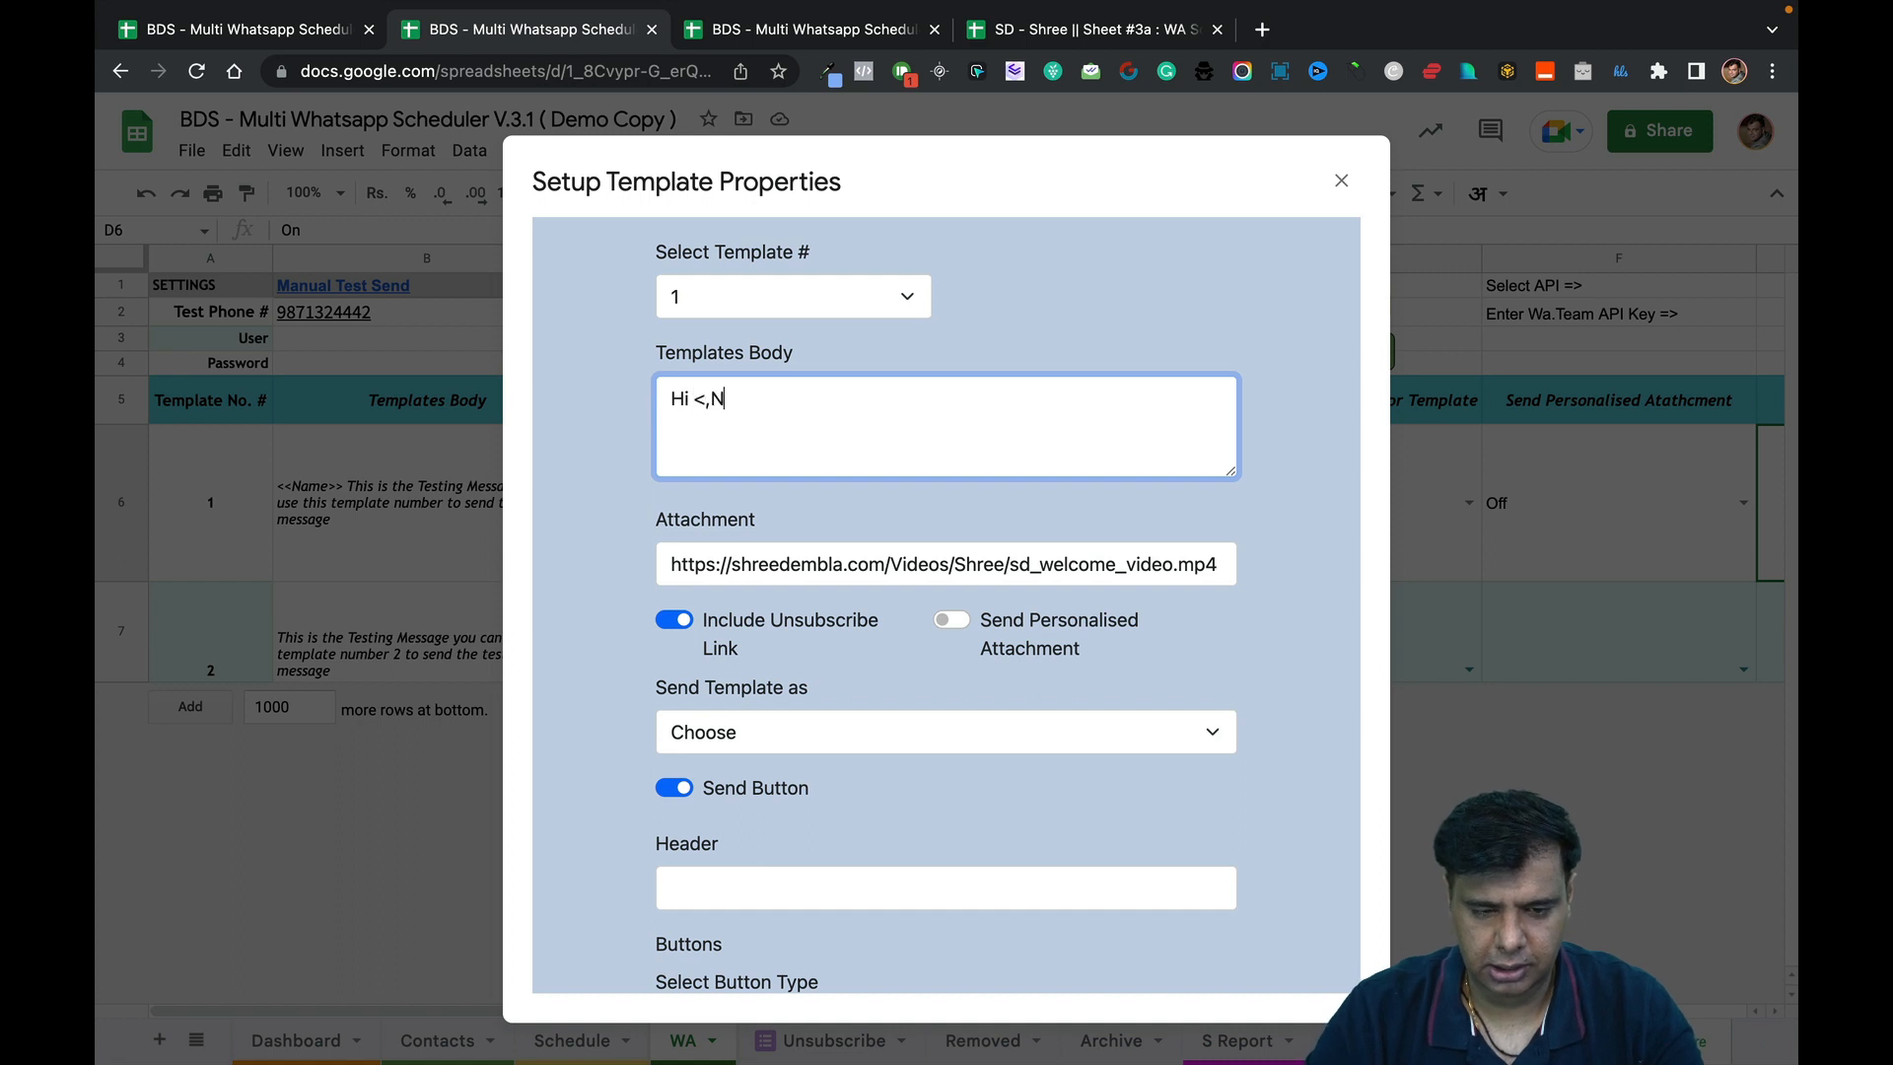
text(<<Nam)
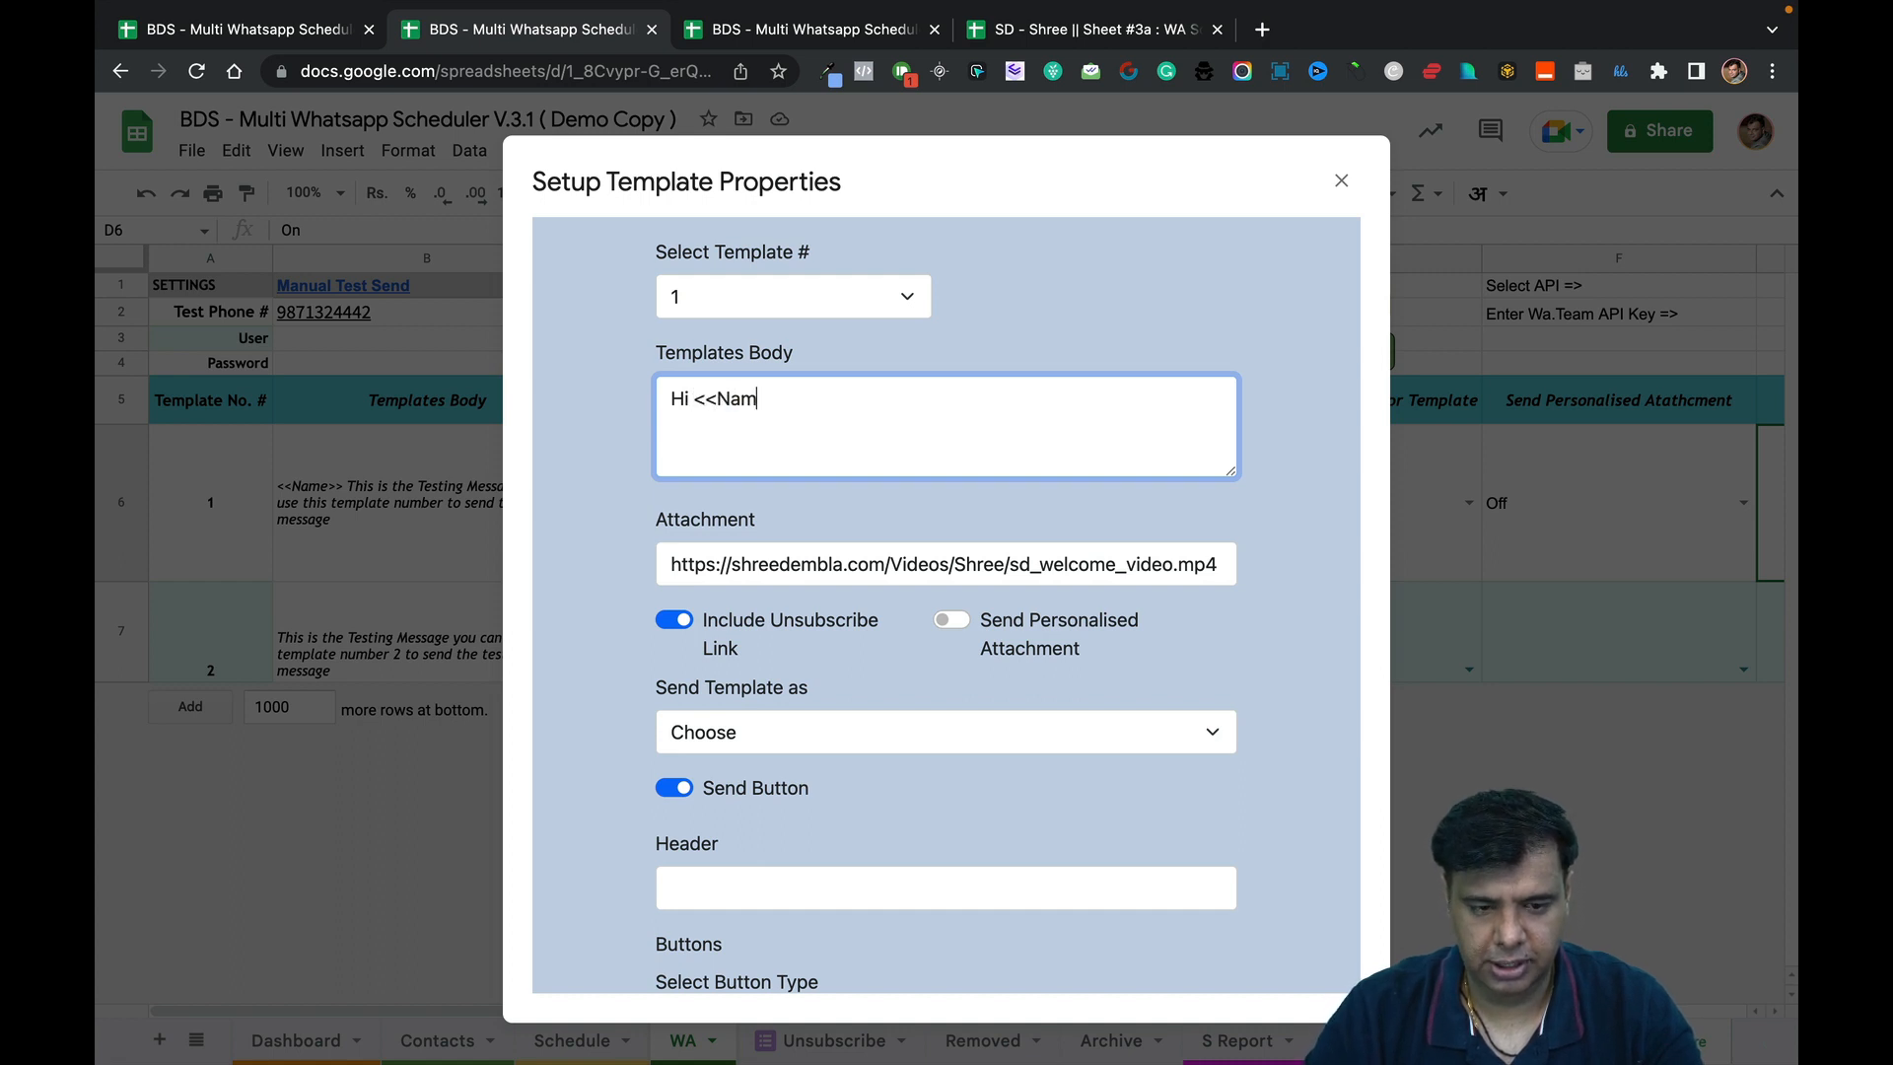
text(e>>)
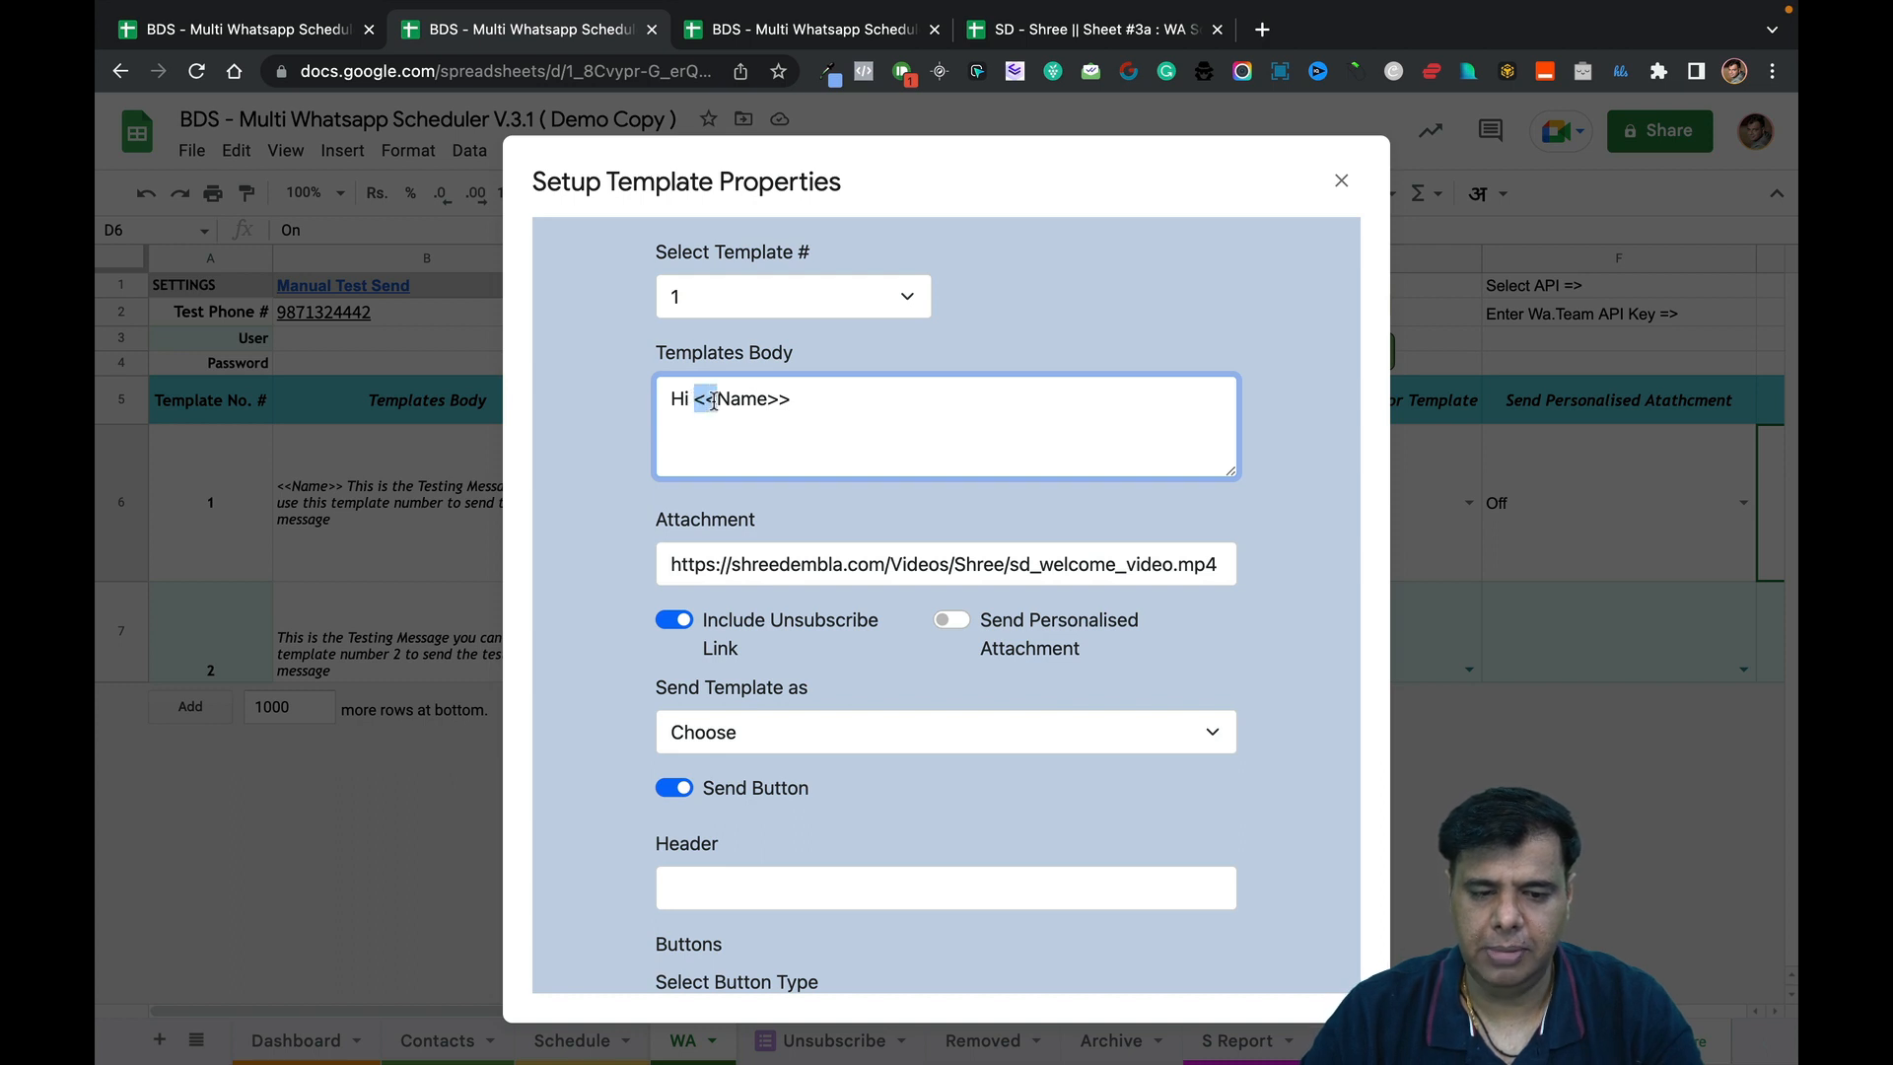
Highlight the <<Name>> placeholder, then open the Contacts sheet in the other tab.
drag(793, 399, 698, 393)
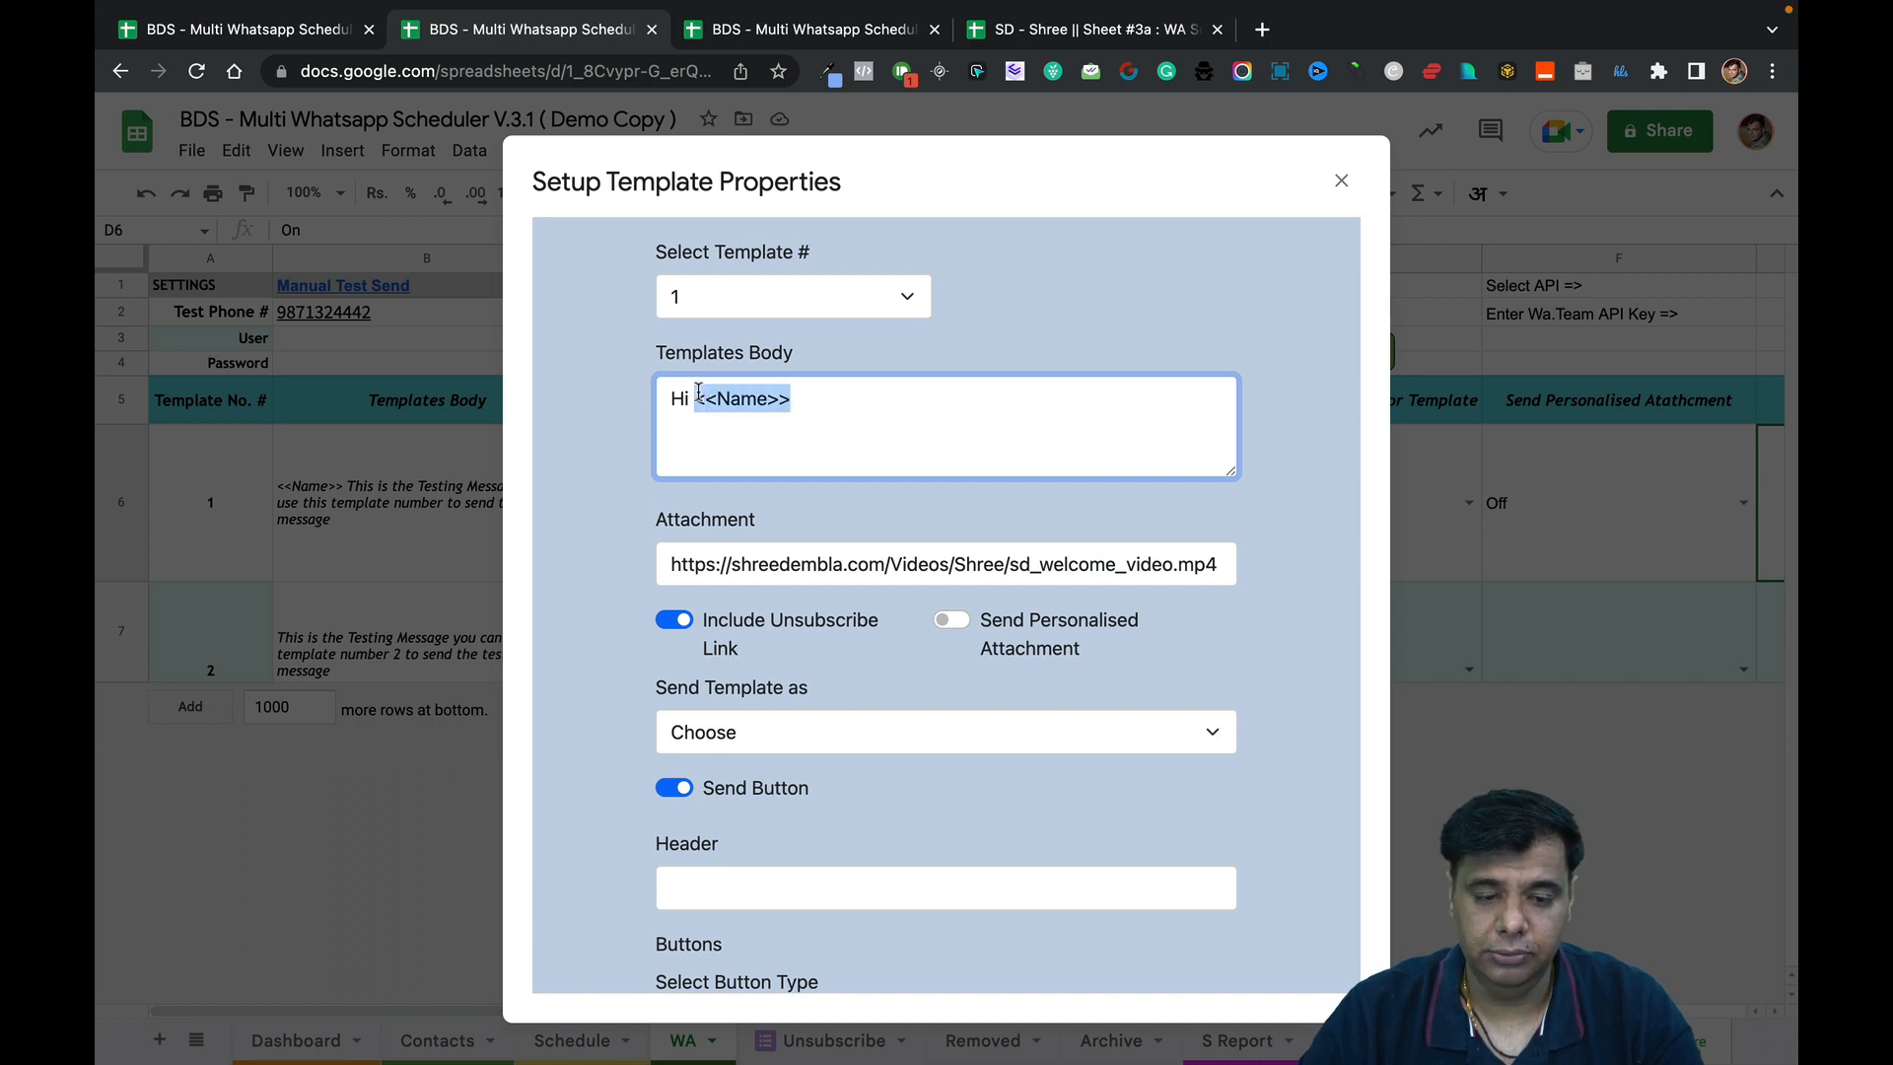
click(701, 397)
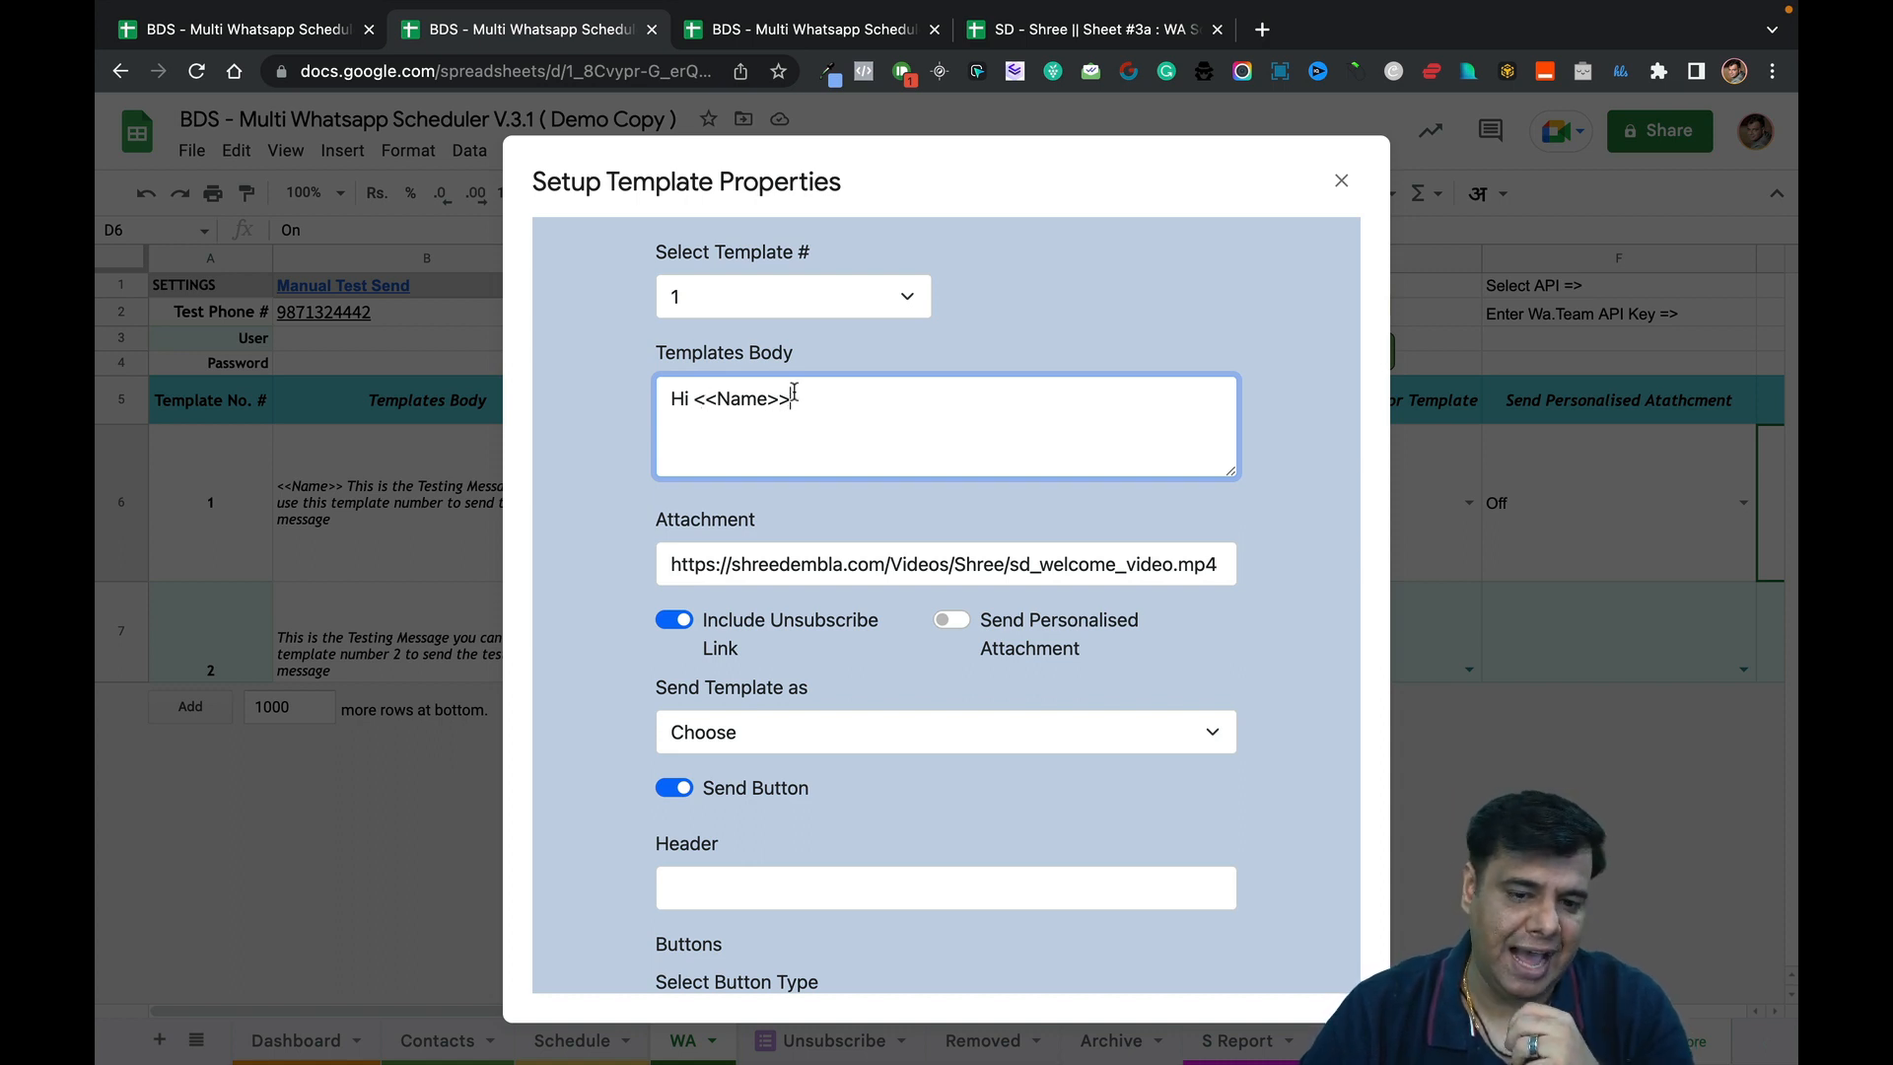
drag(794, 392, 699, 392)
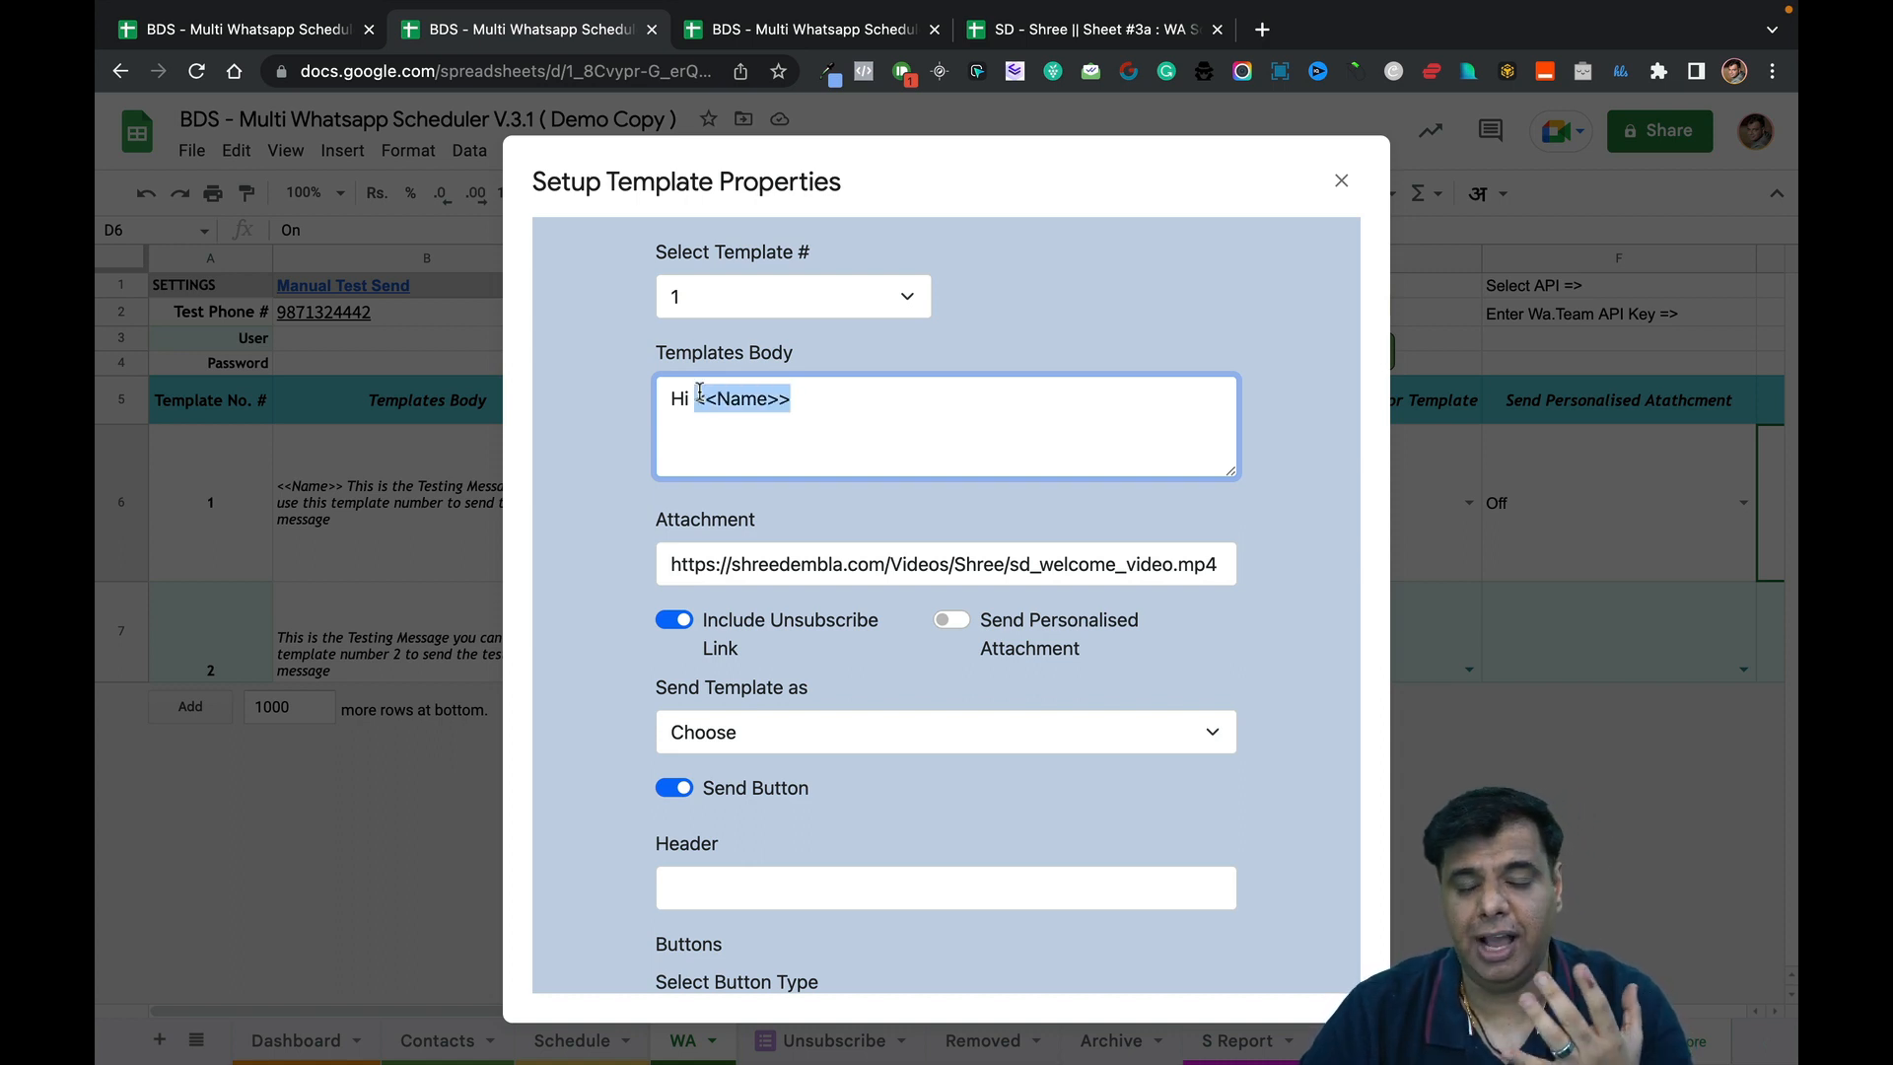
click(808, 409)
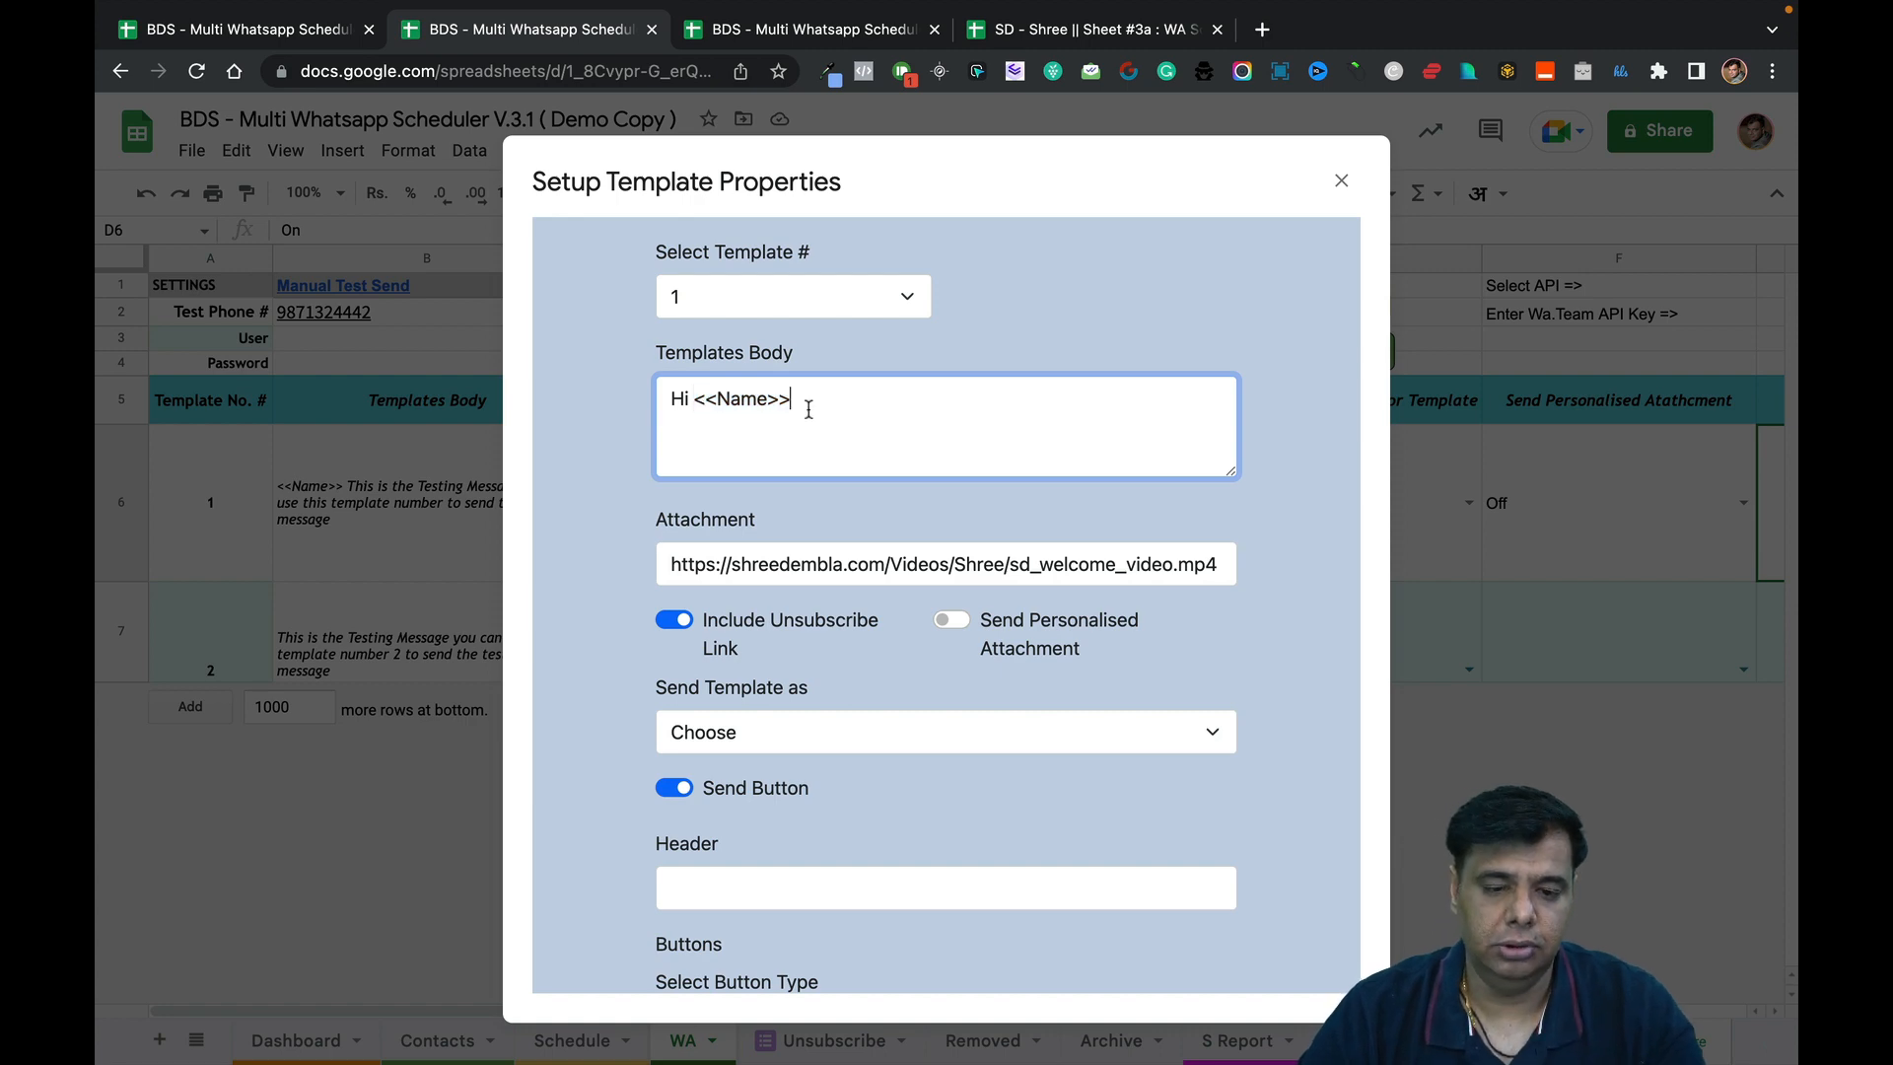
click(814, 14)
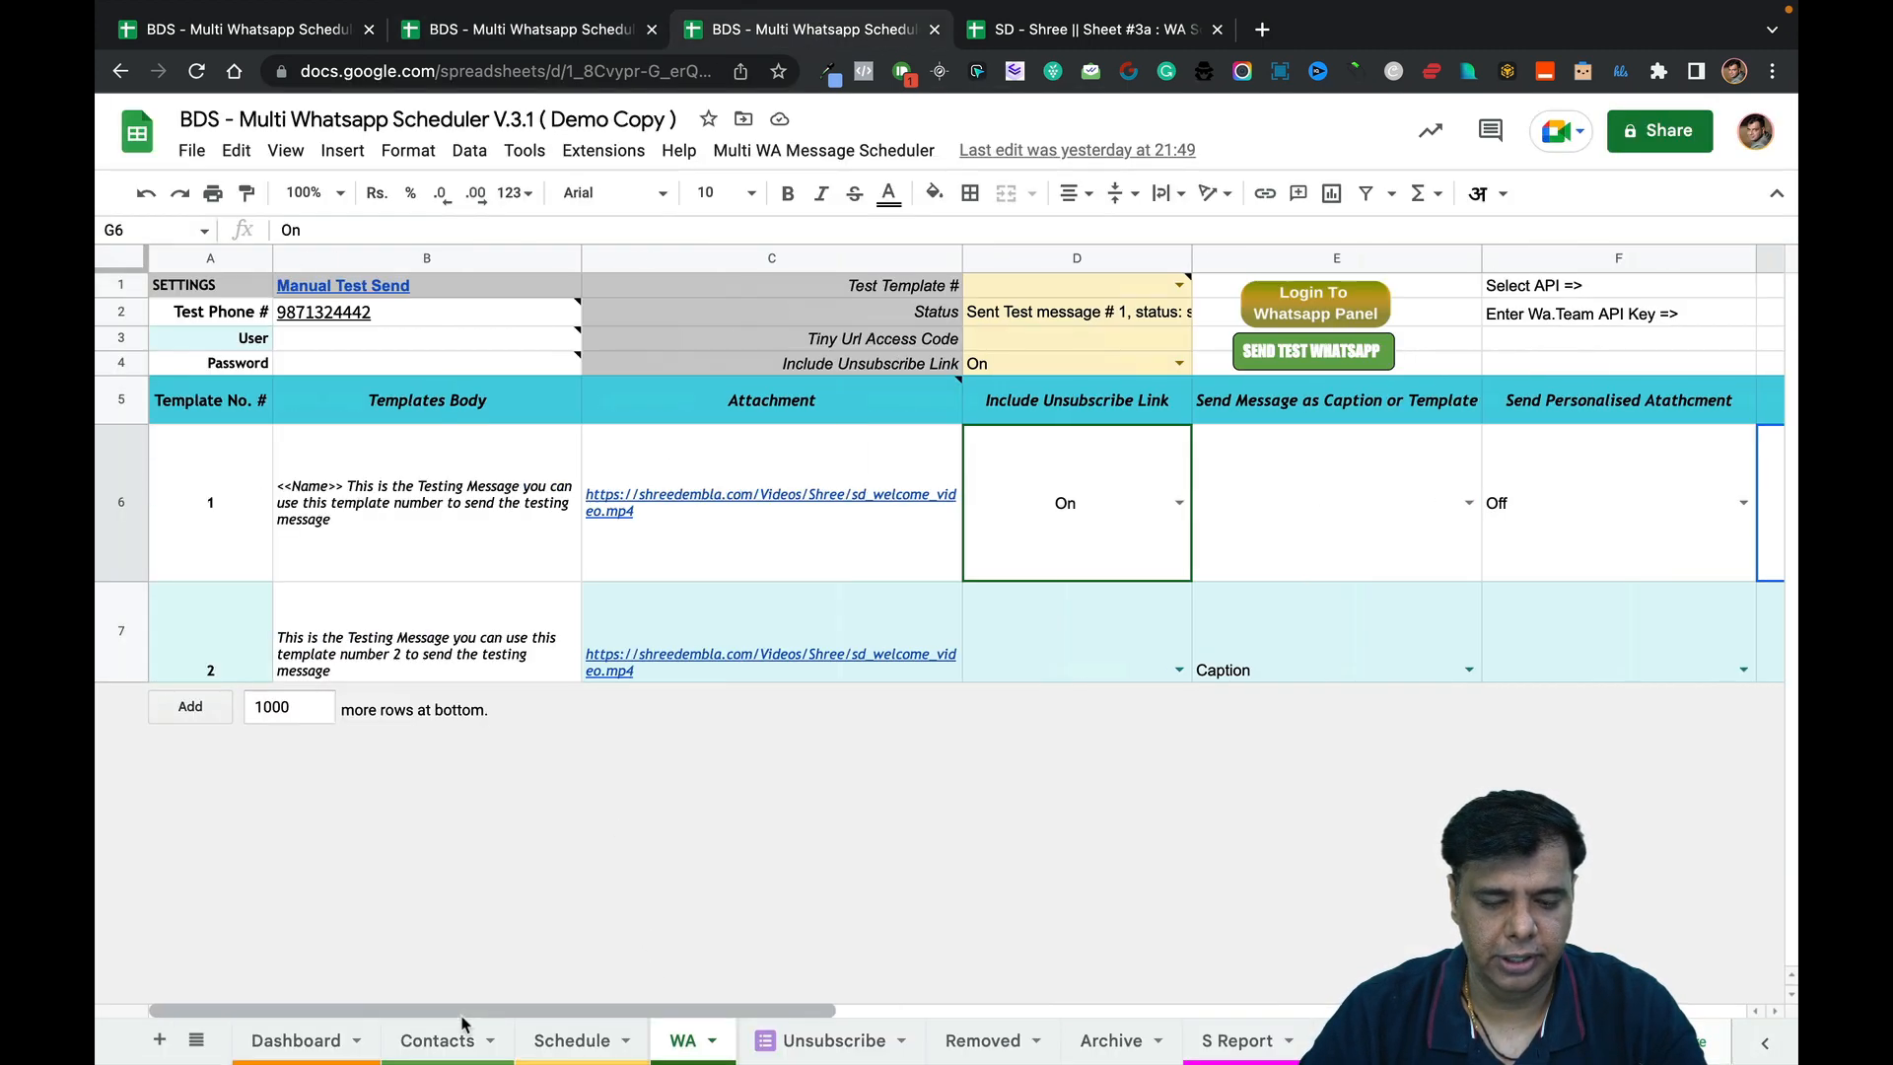
click(460, 1037)
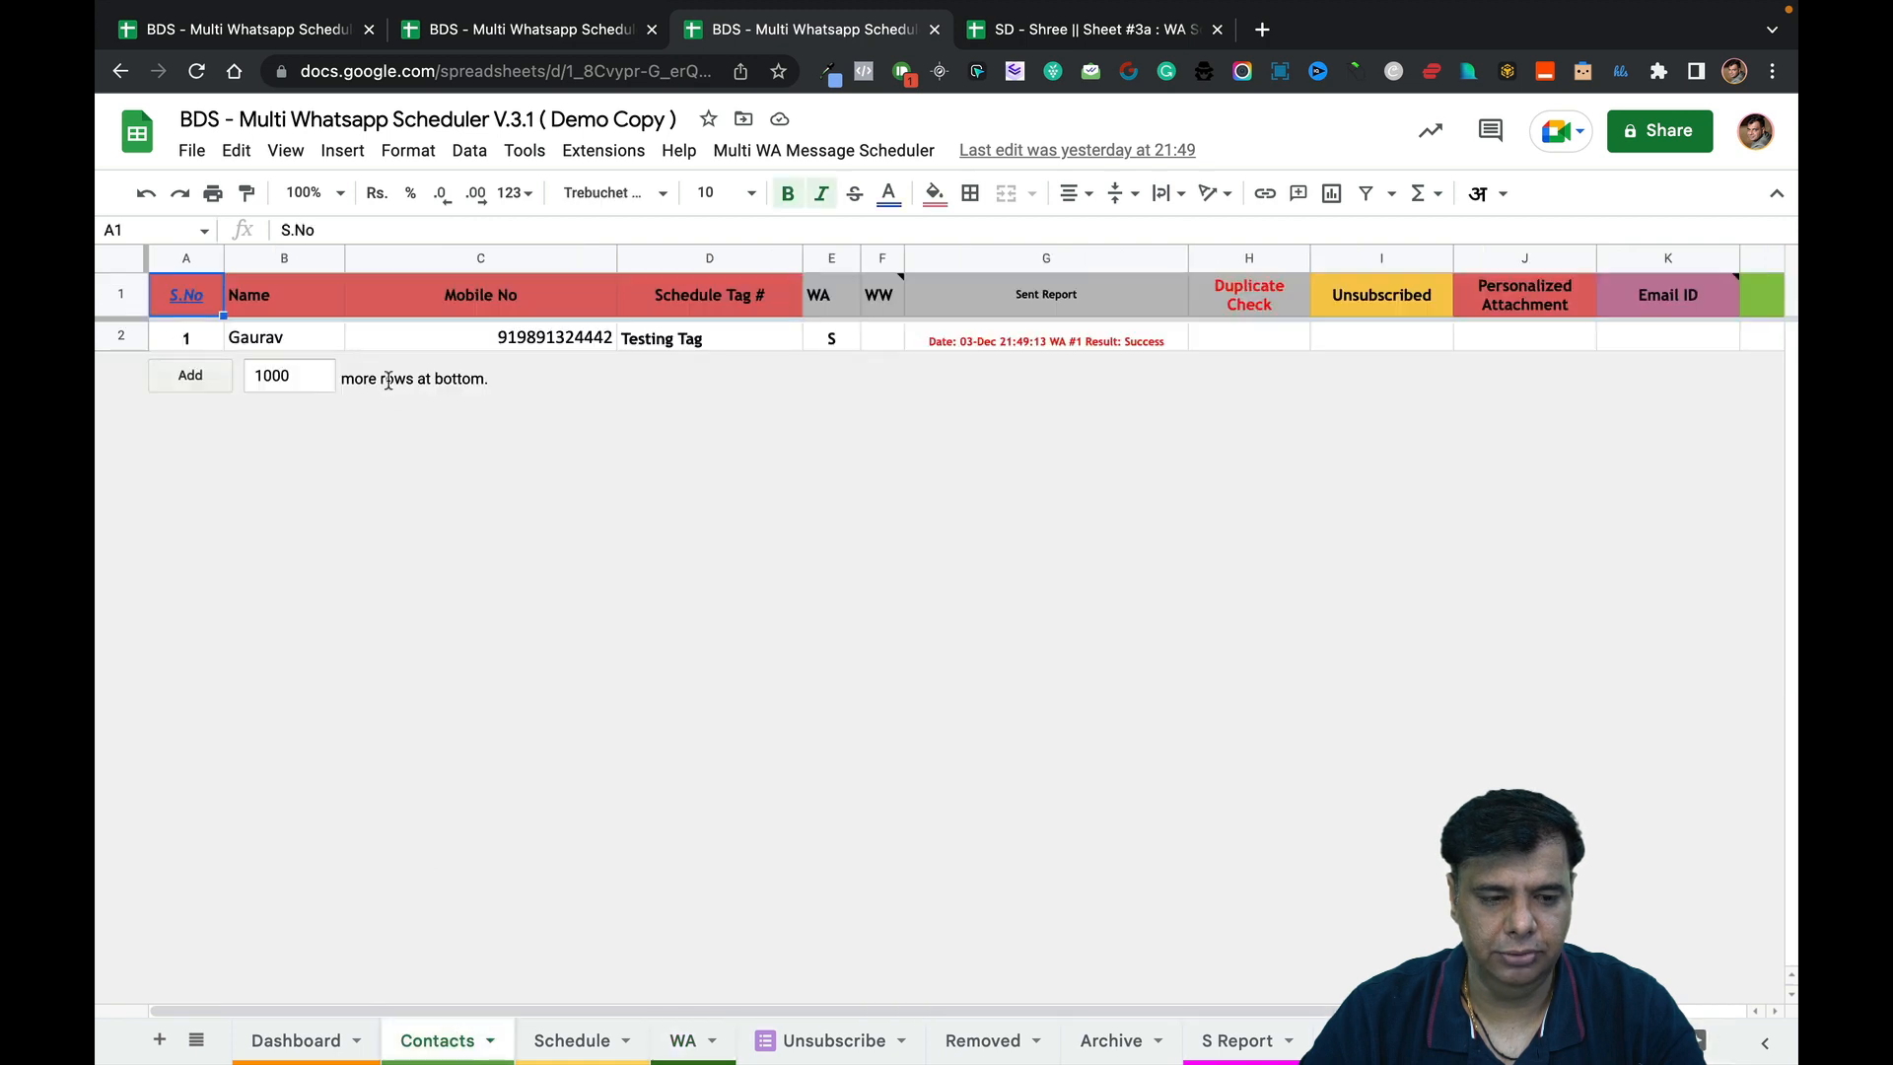
Fix the wrong last digit of the test contact's mobile number in C2, then return to template setup.
click(286, 306)
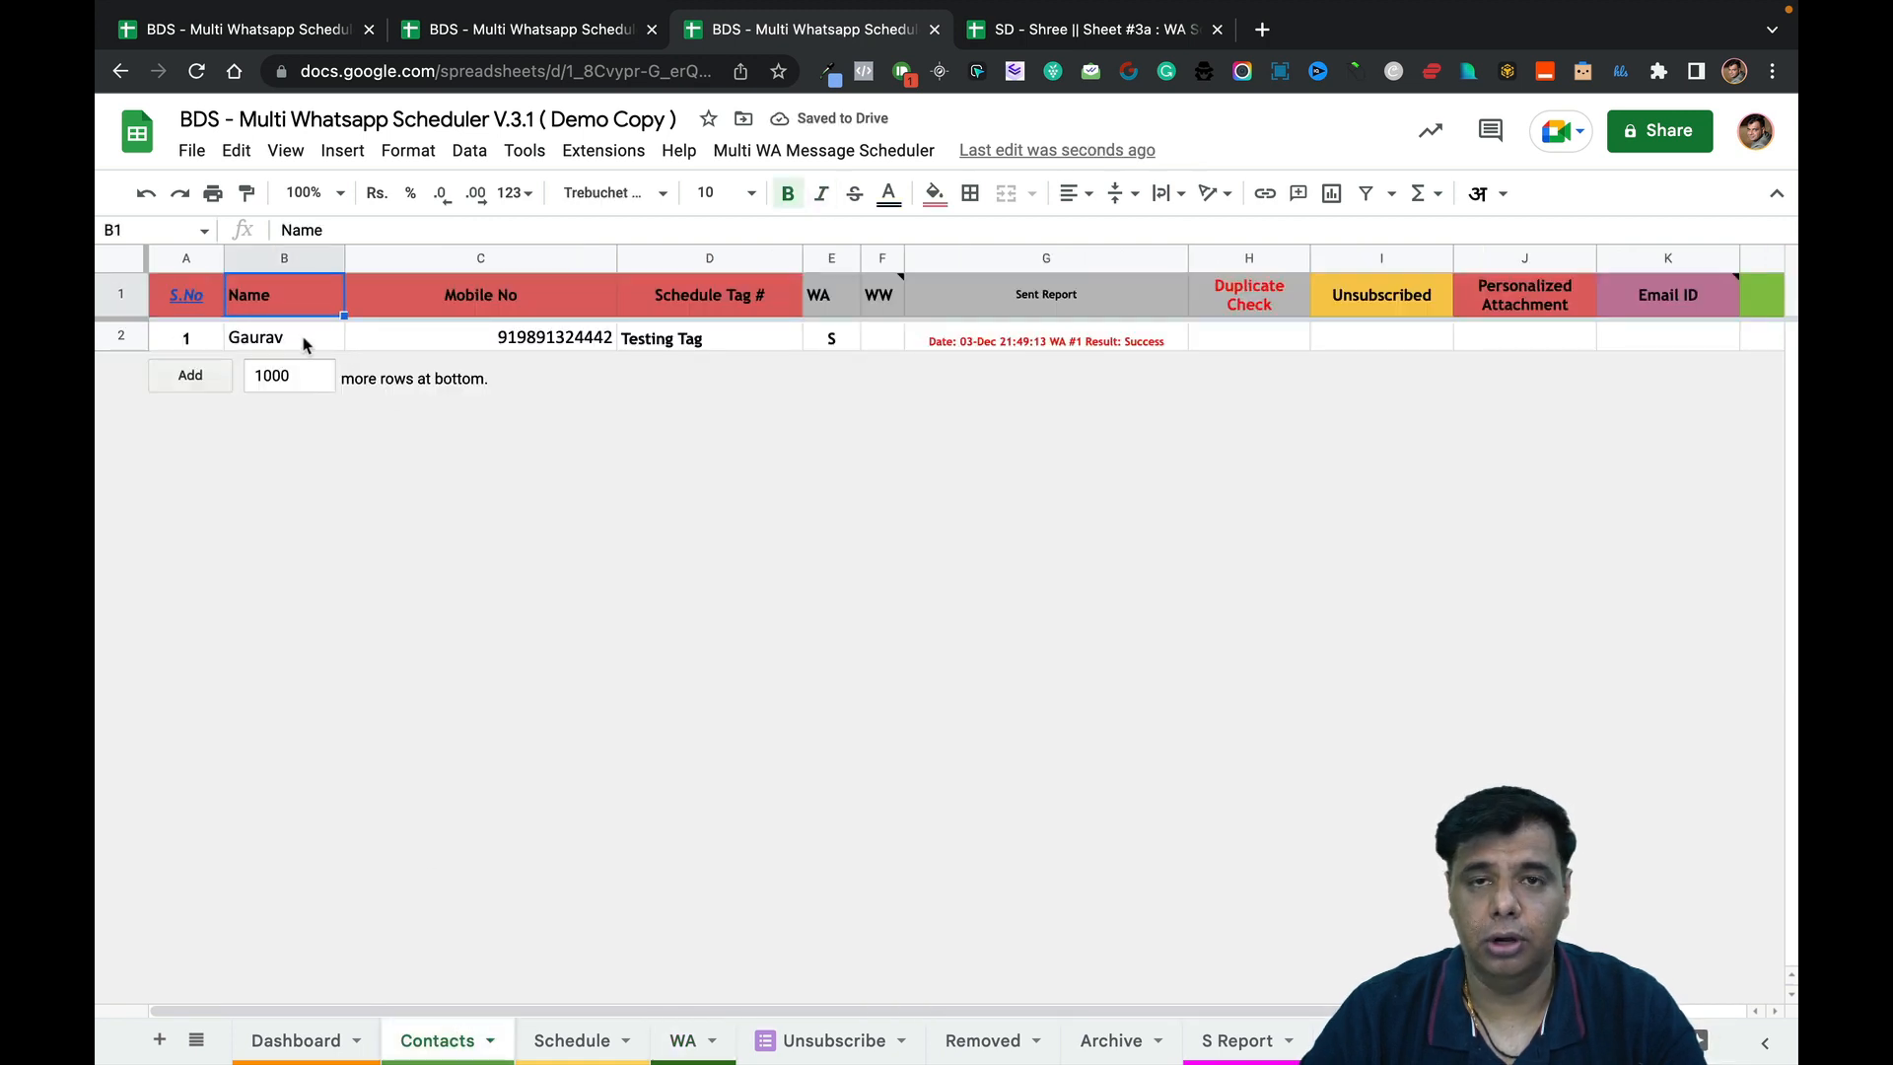
click(469, 340)
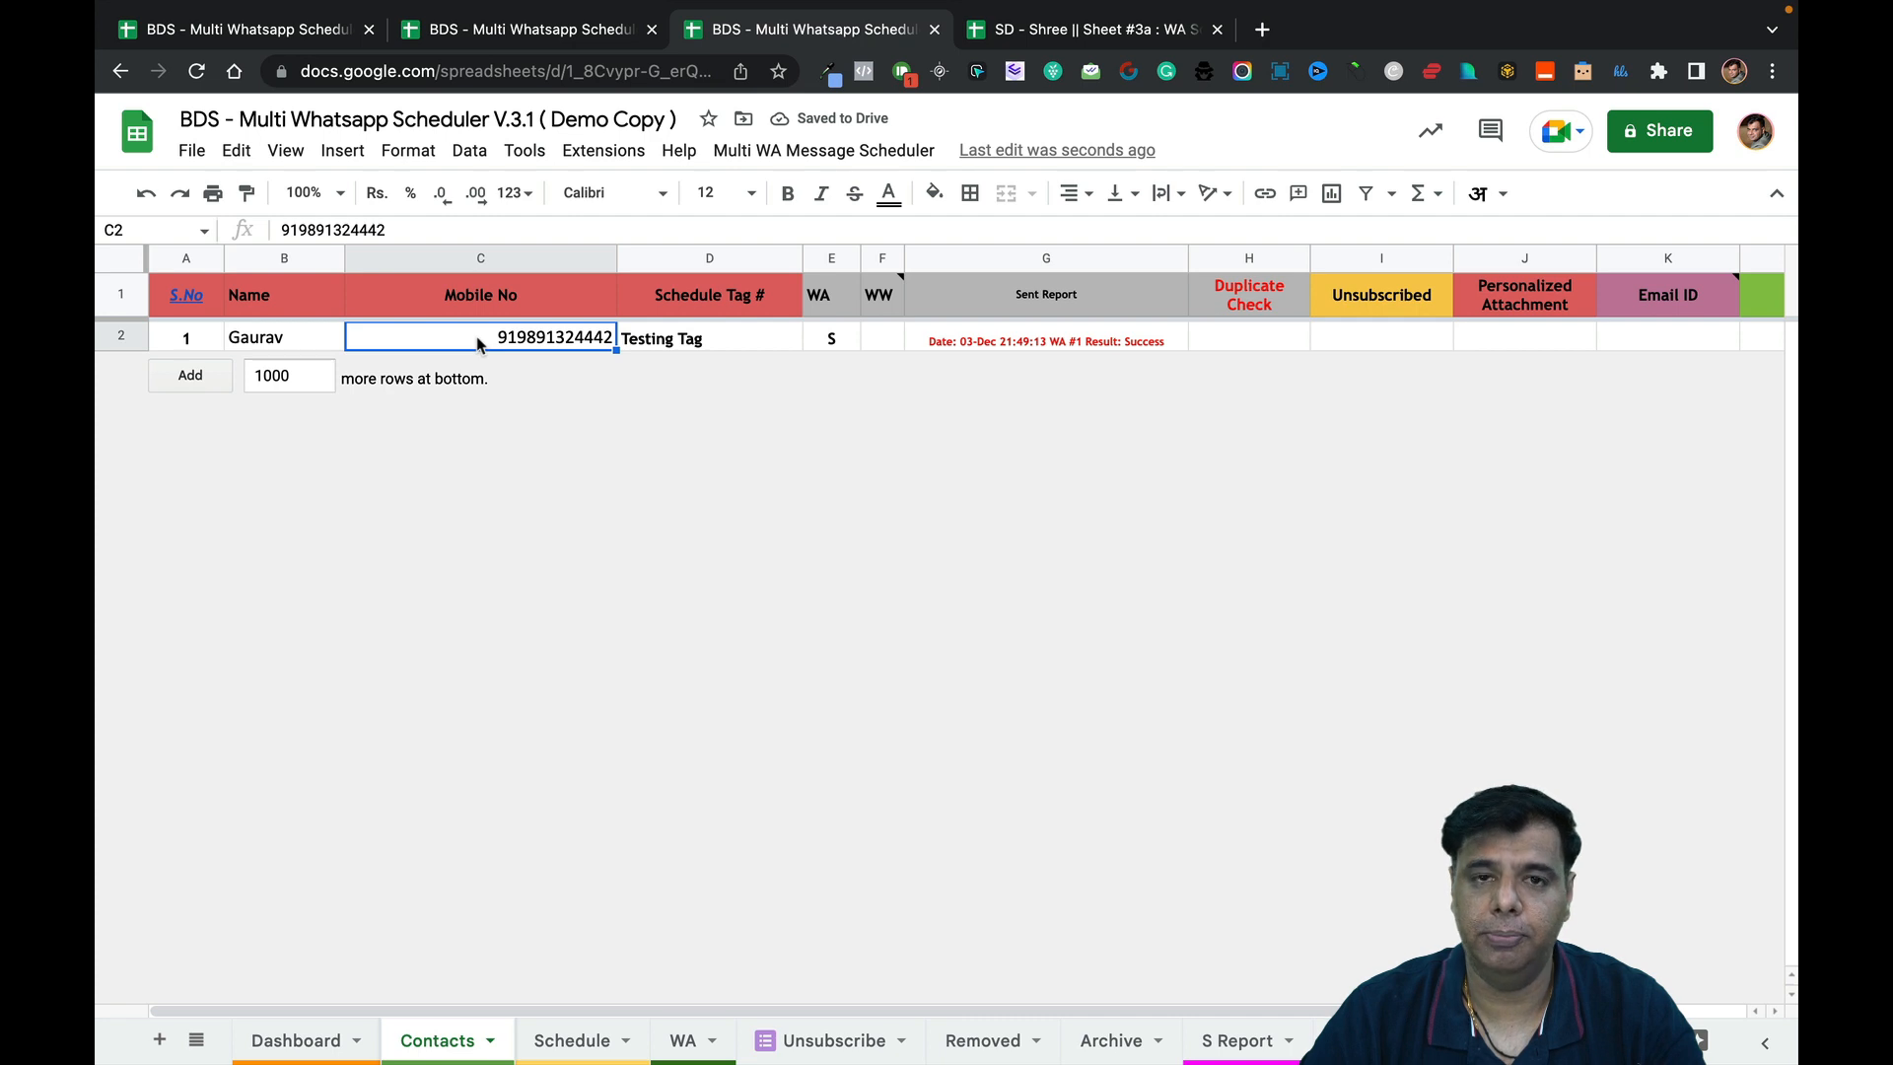
click(340, 340)
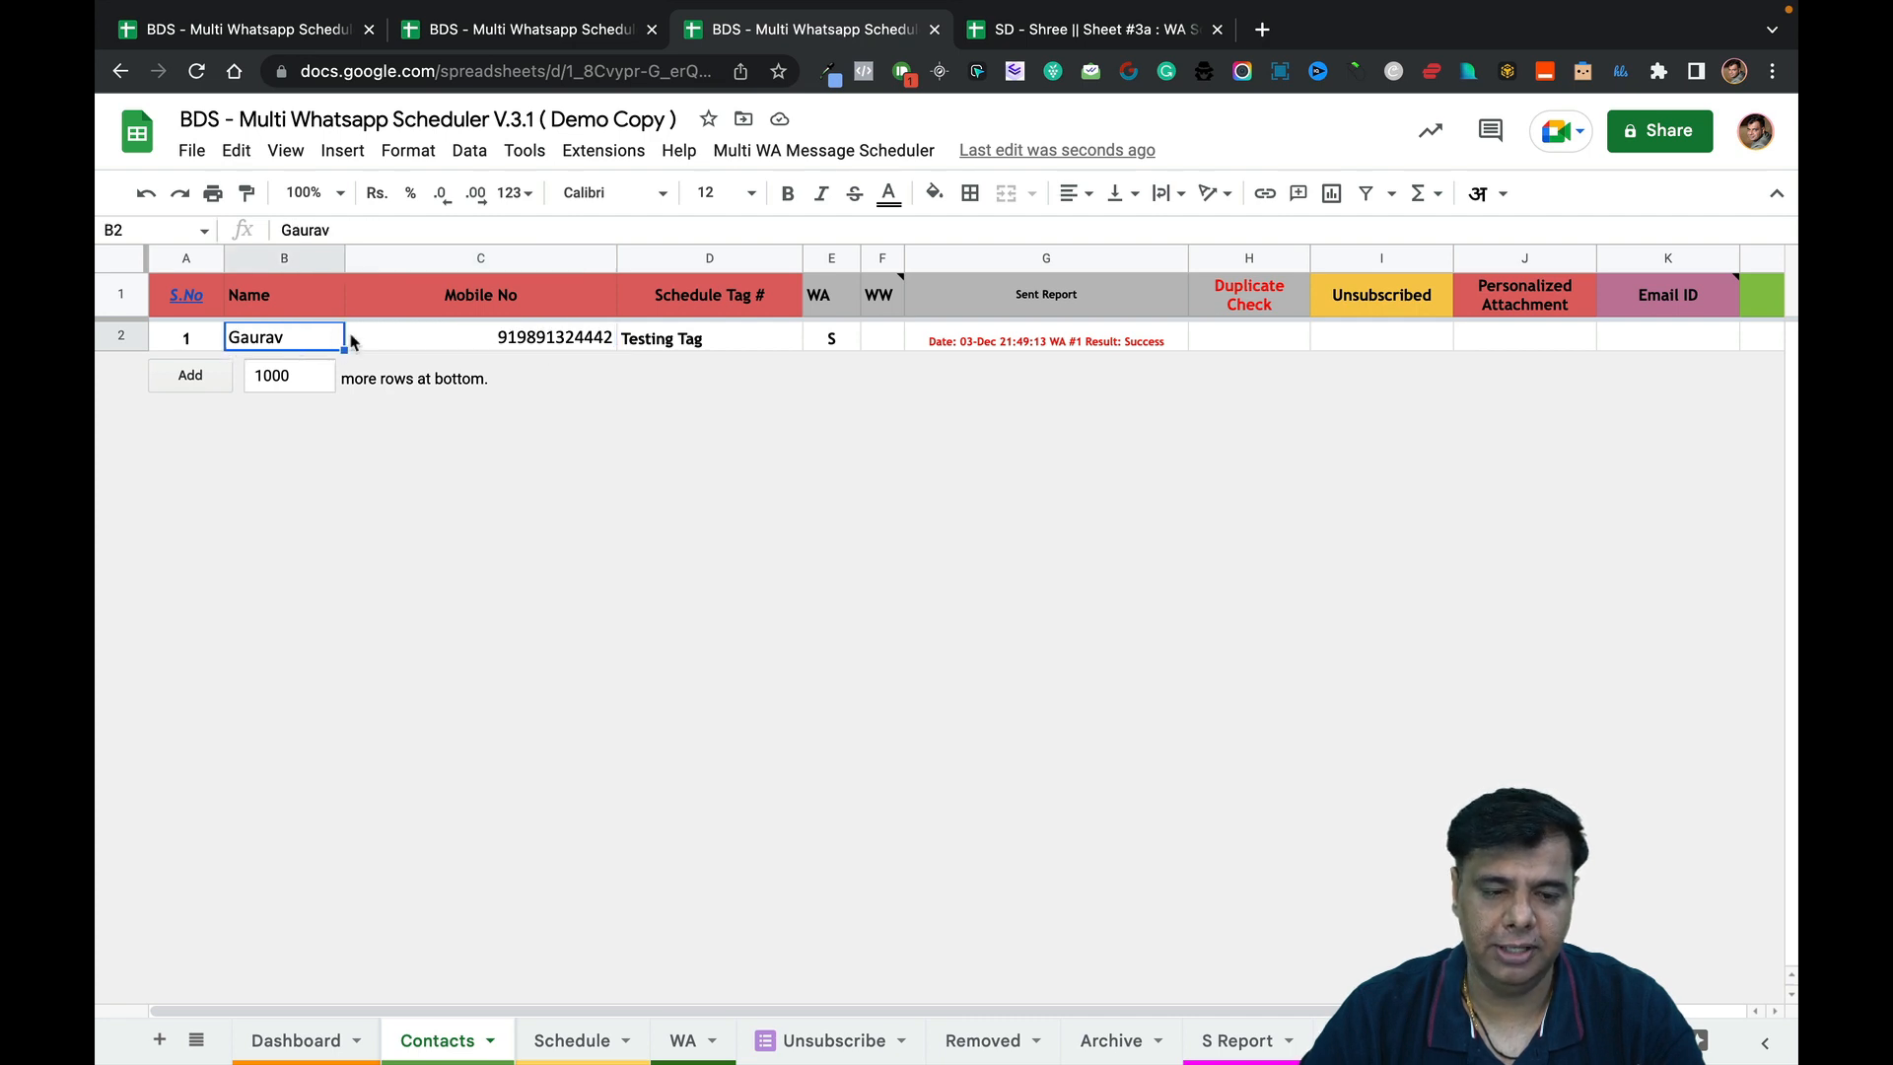
double_click(547, 336)
key(BackSpace)
text(7)
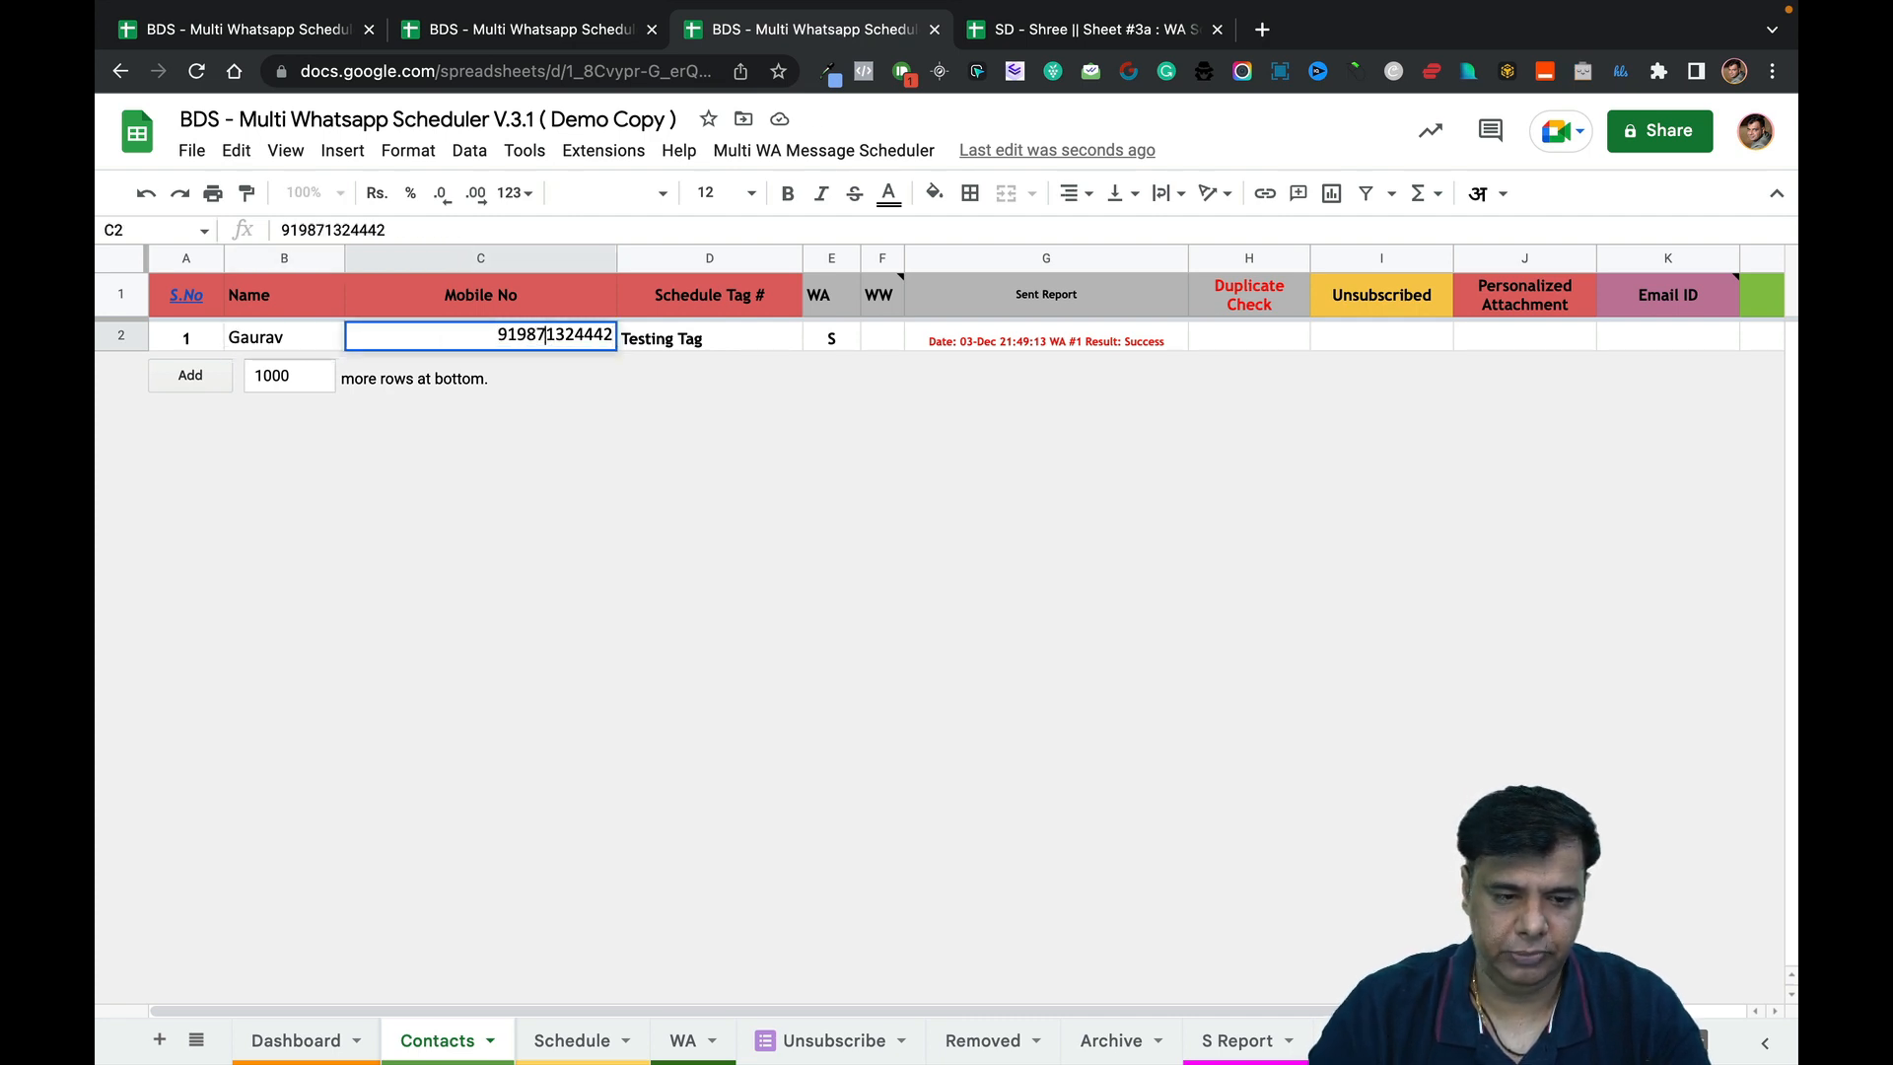
key(Return)
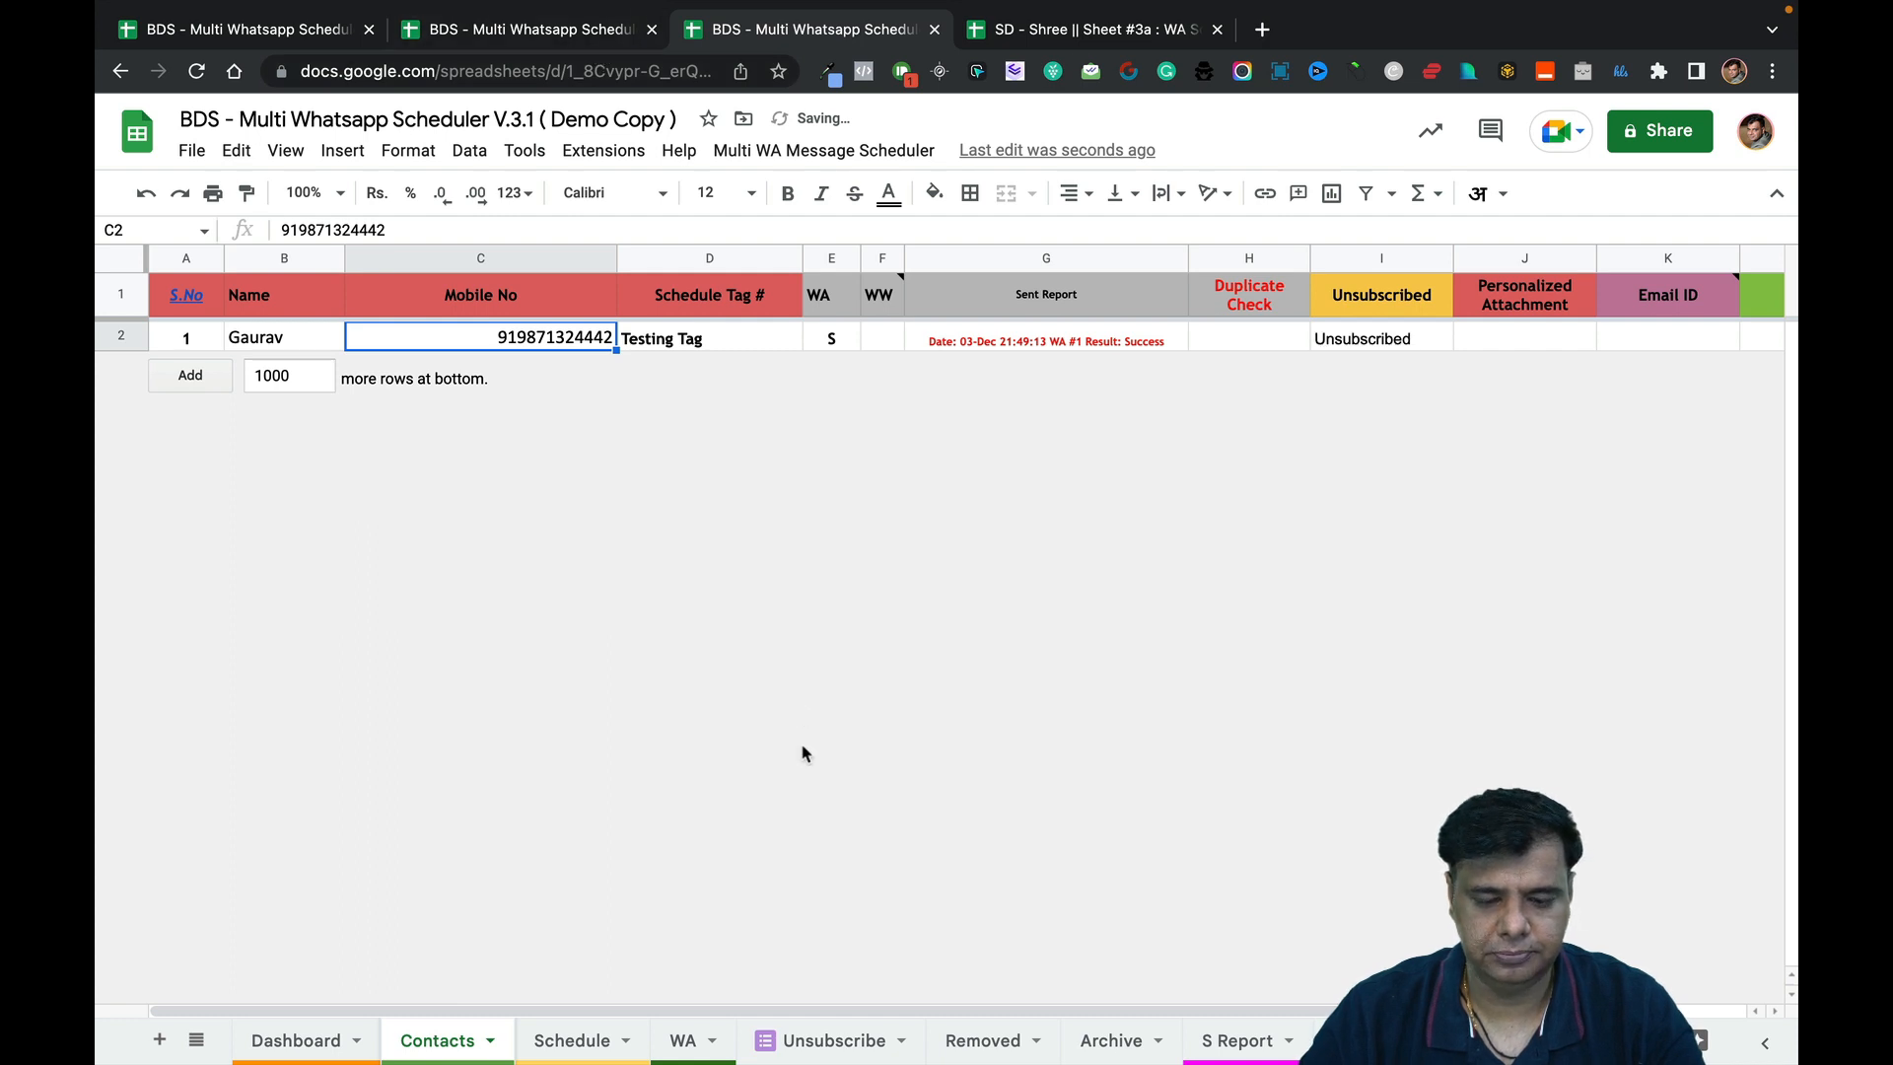
click(572, 35)
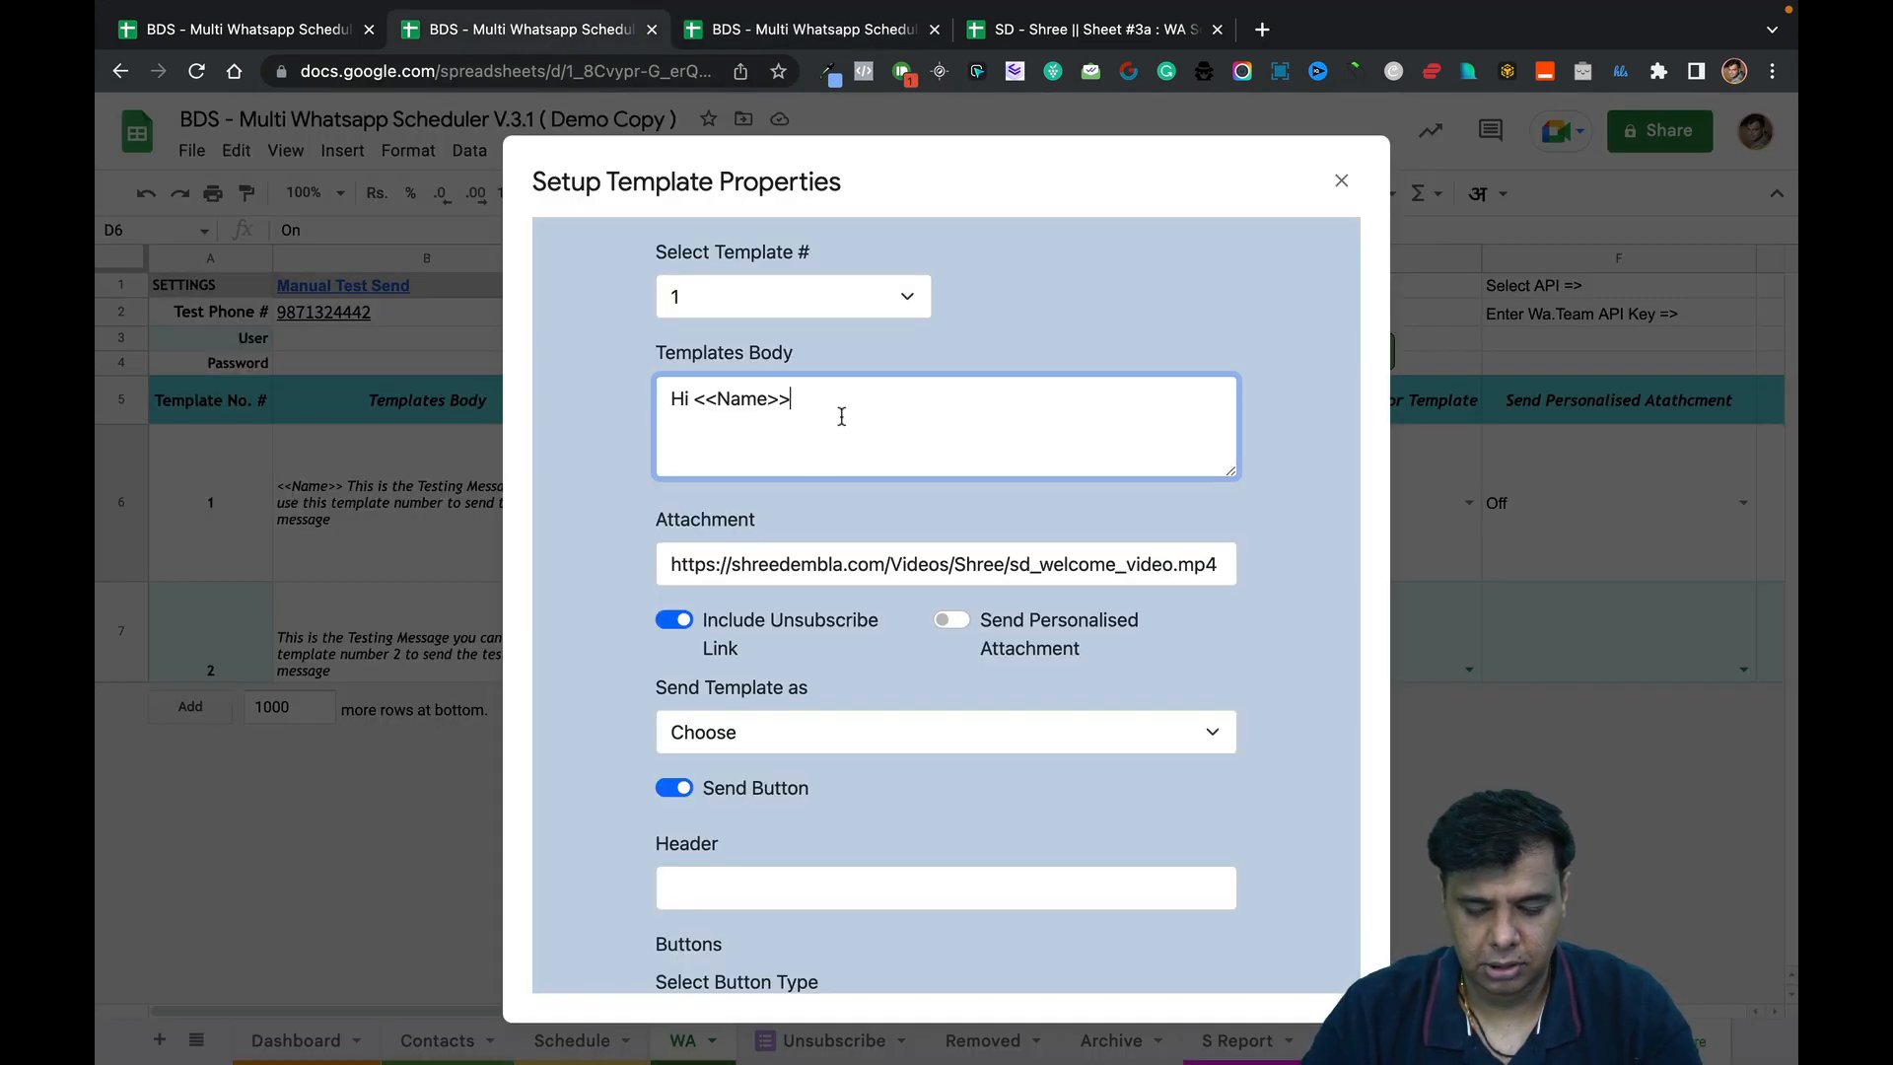
Add ',' and a line 'Congratulations on registering for my upcoming <<Webinar Name>>', then blank lines; enlarge the box.
text(,)
key(Return)
text(Con)
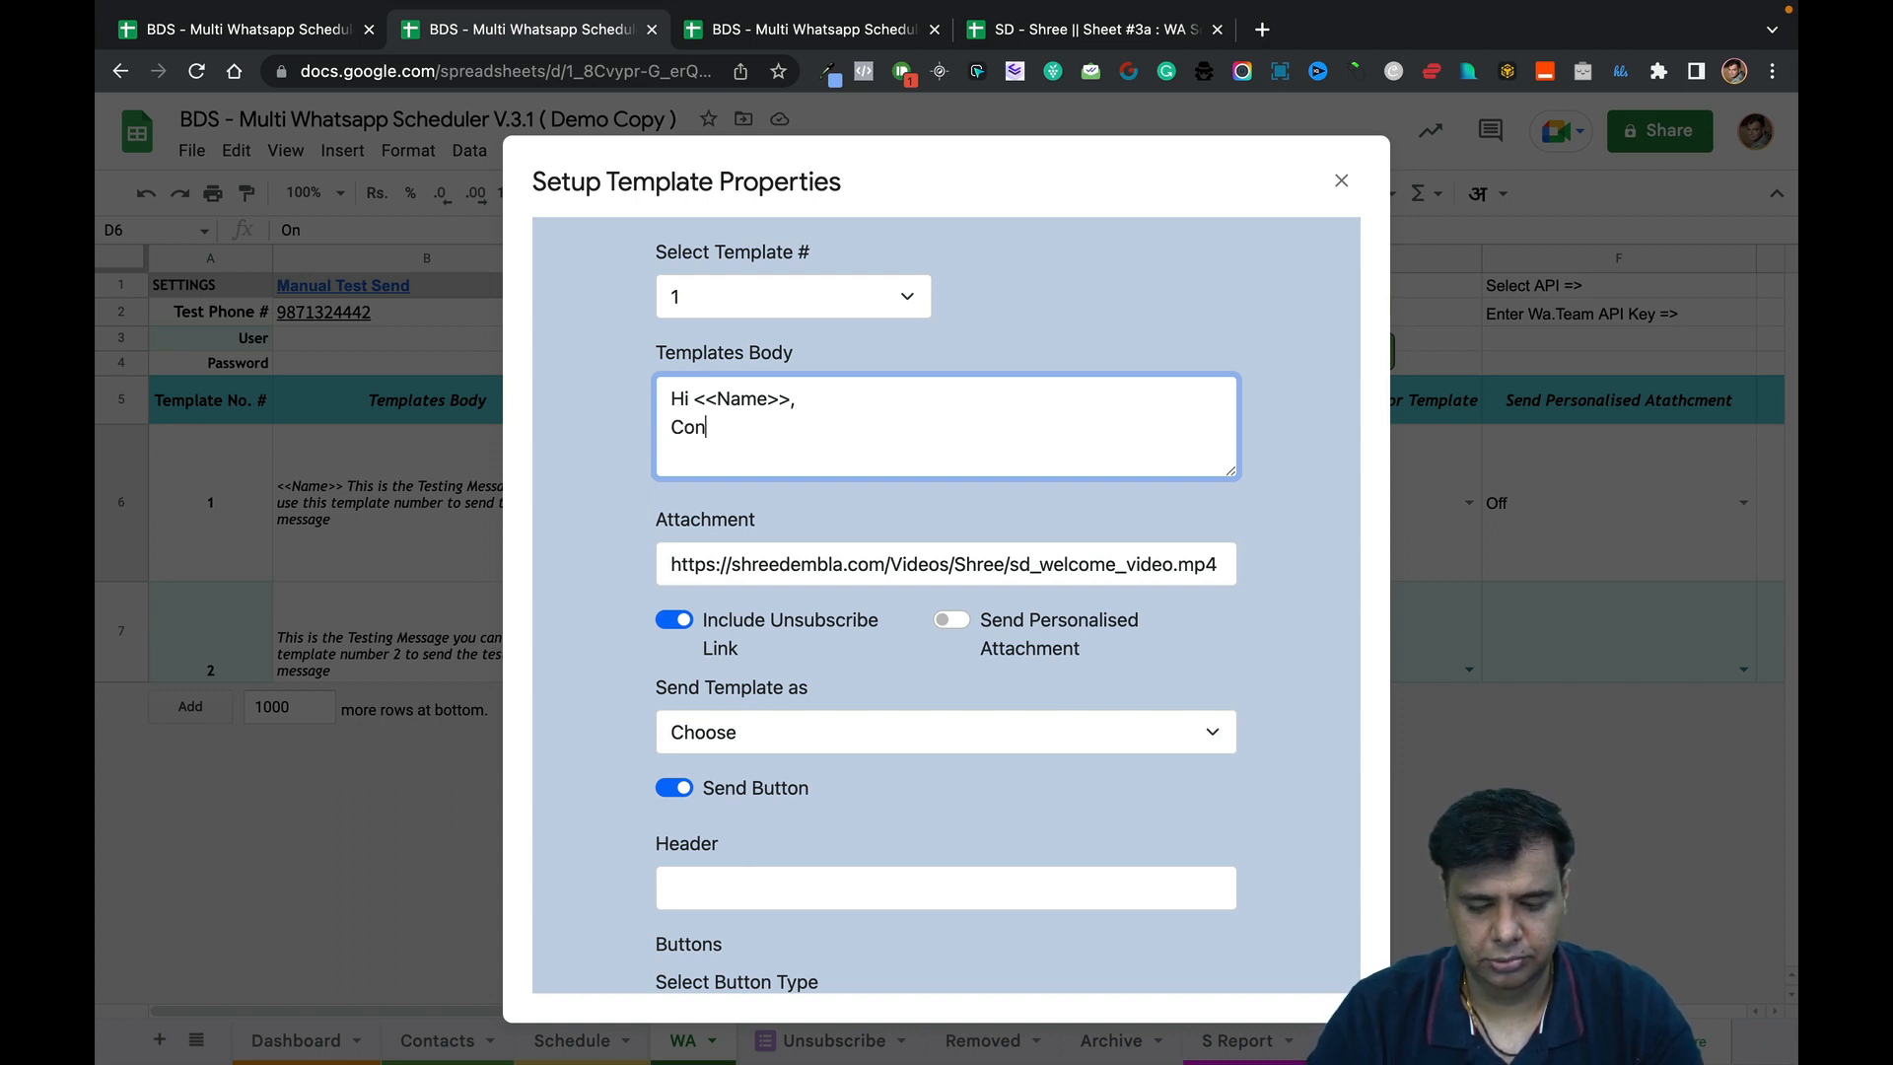
text(traatulation)
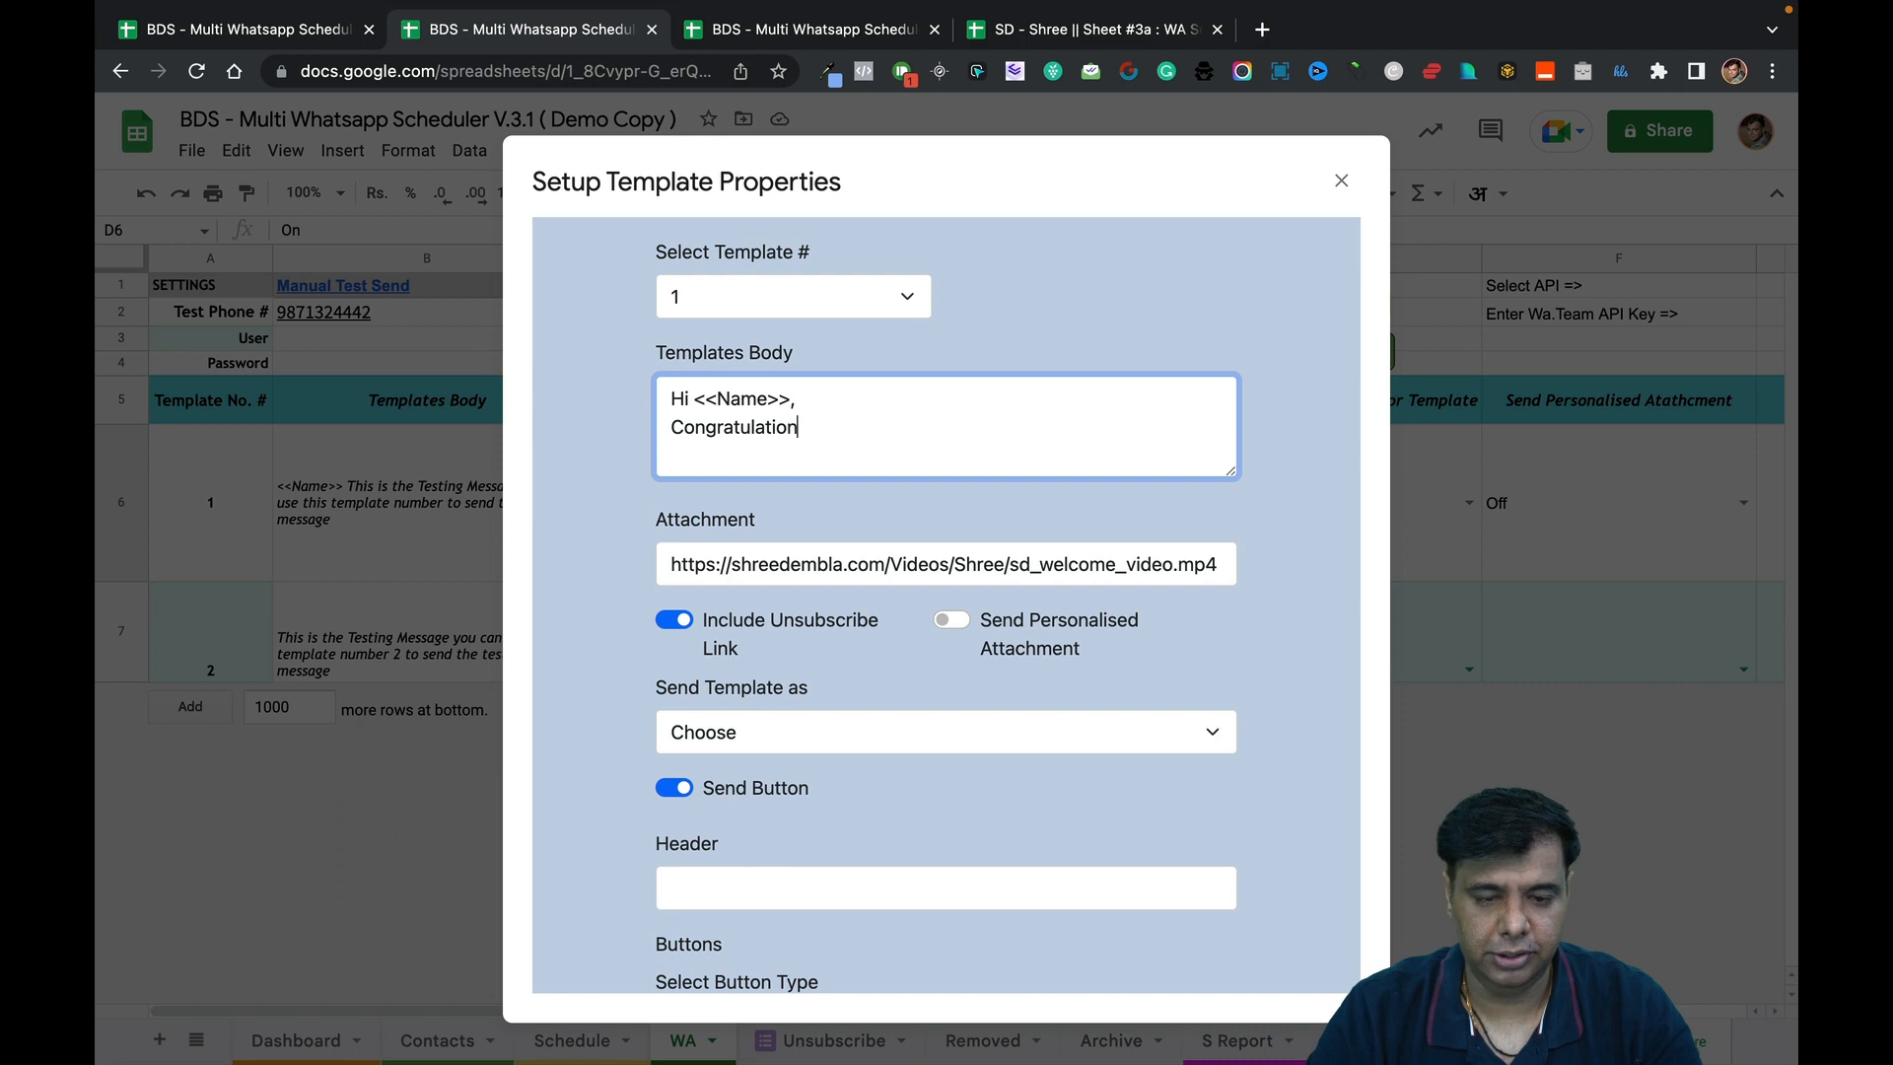
text(s)
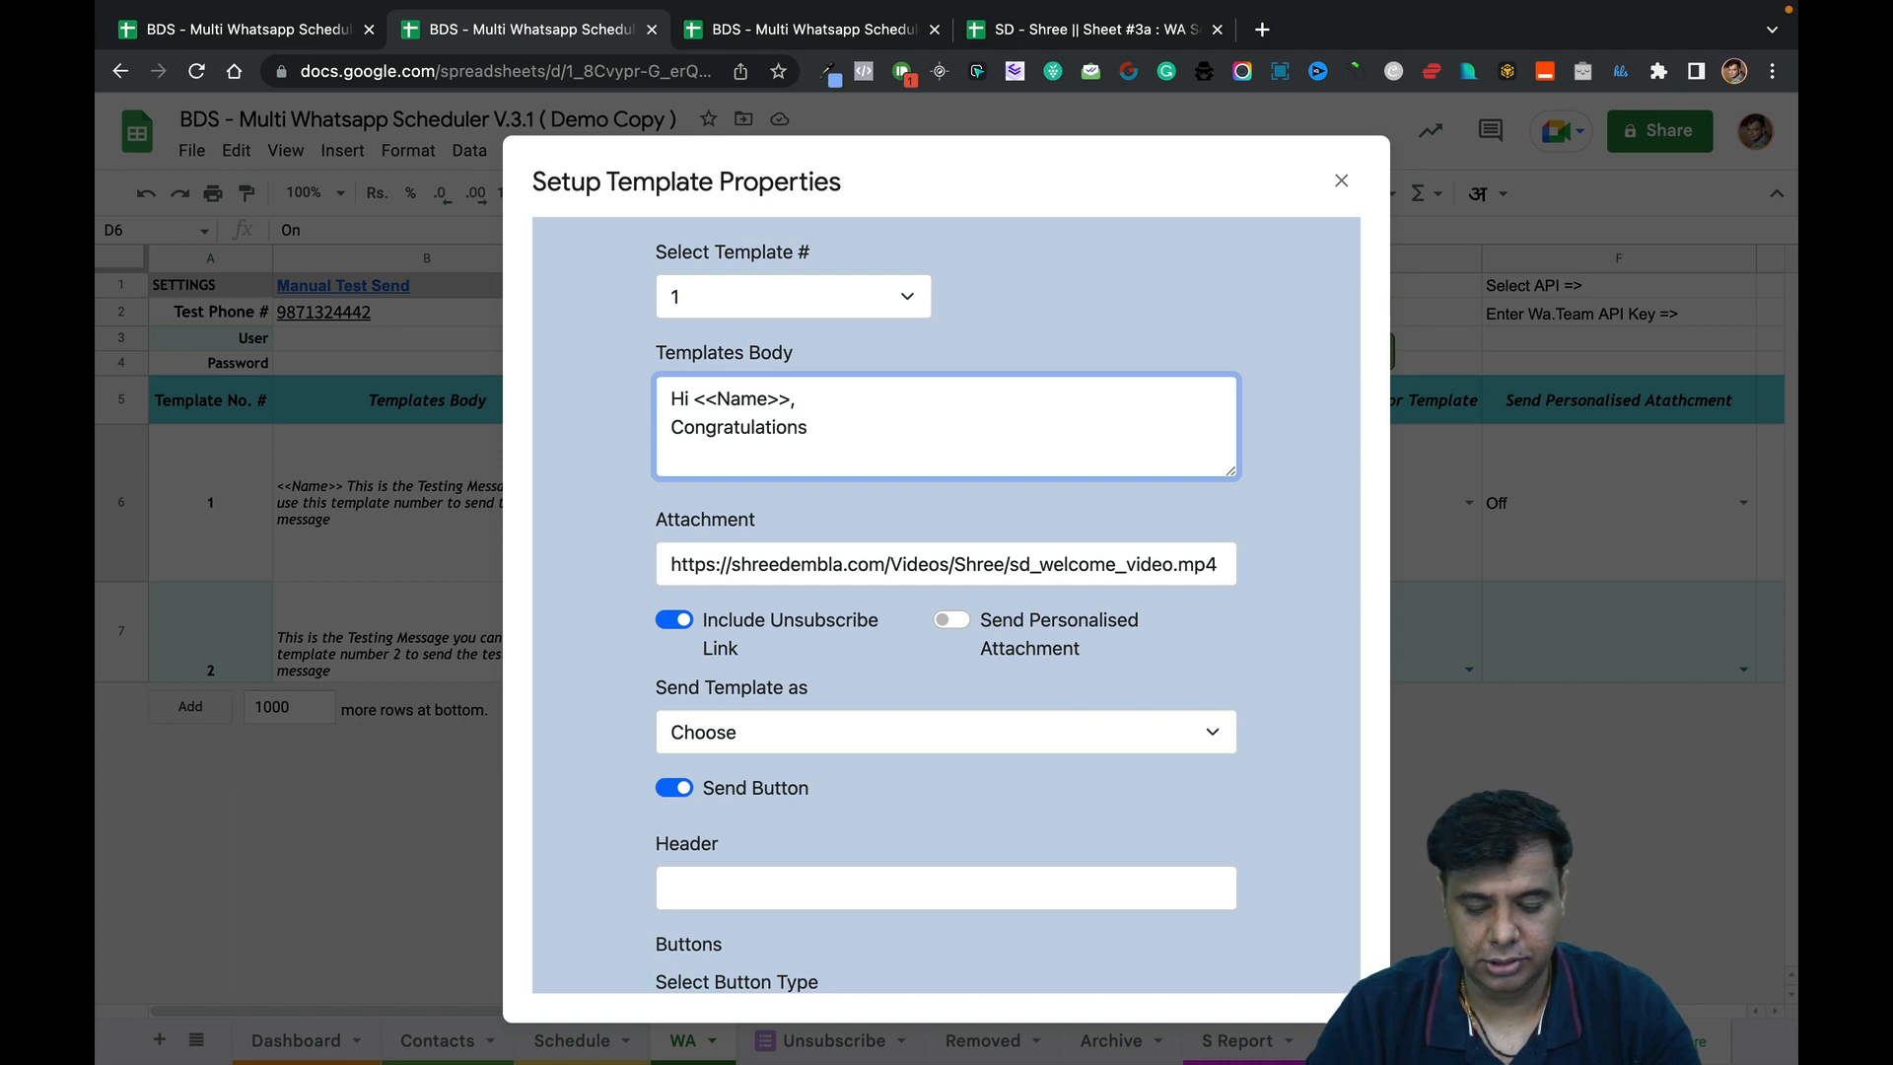
text( on registeri)
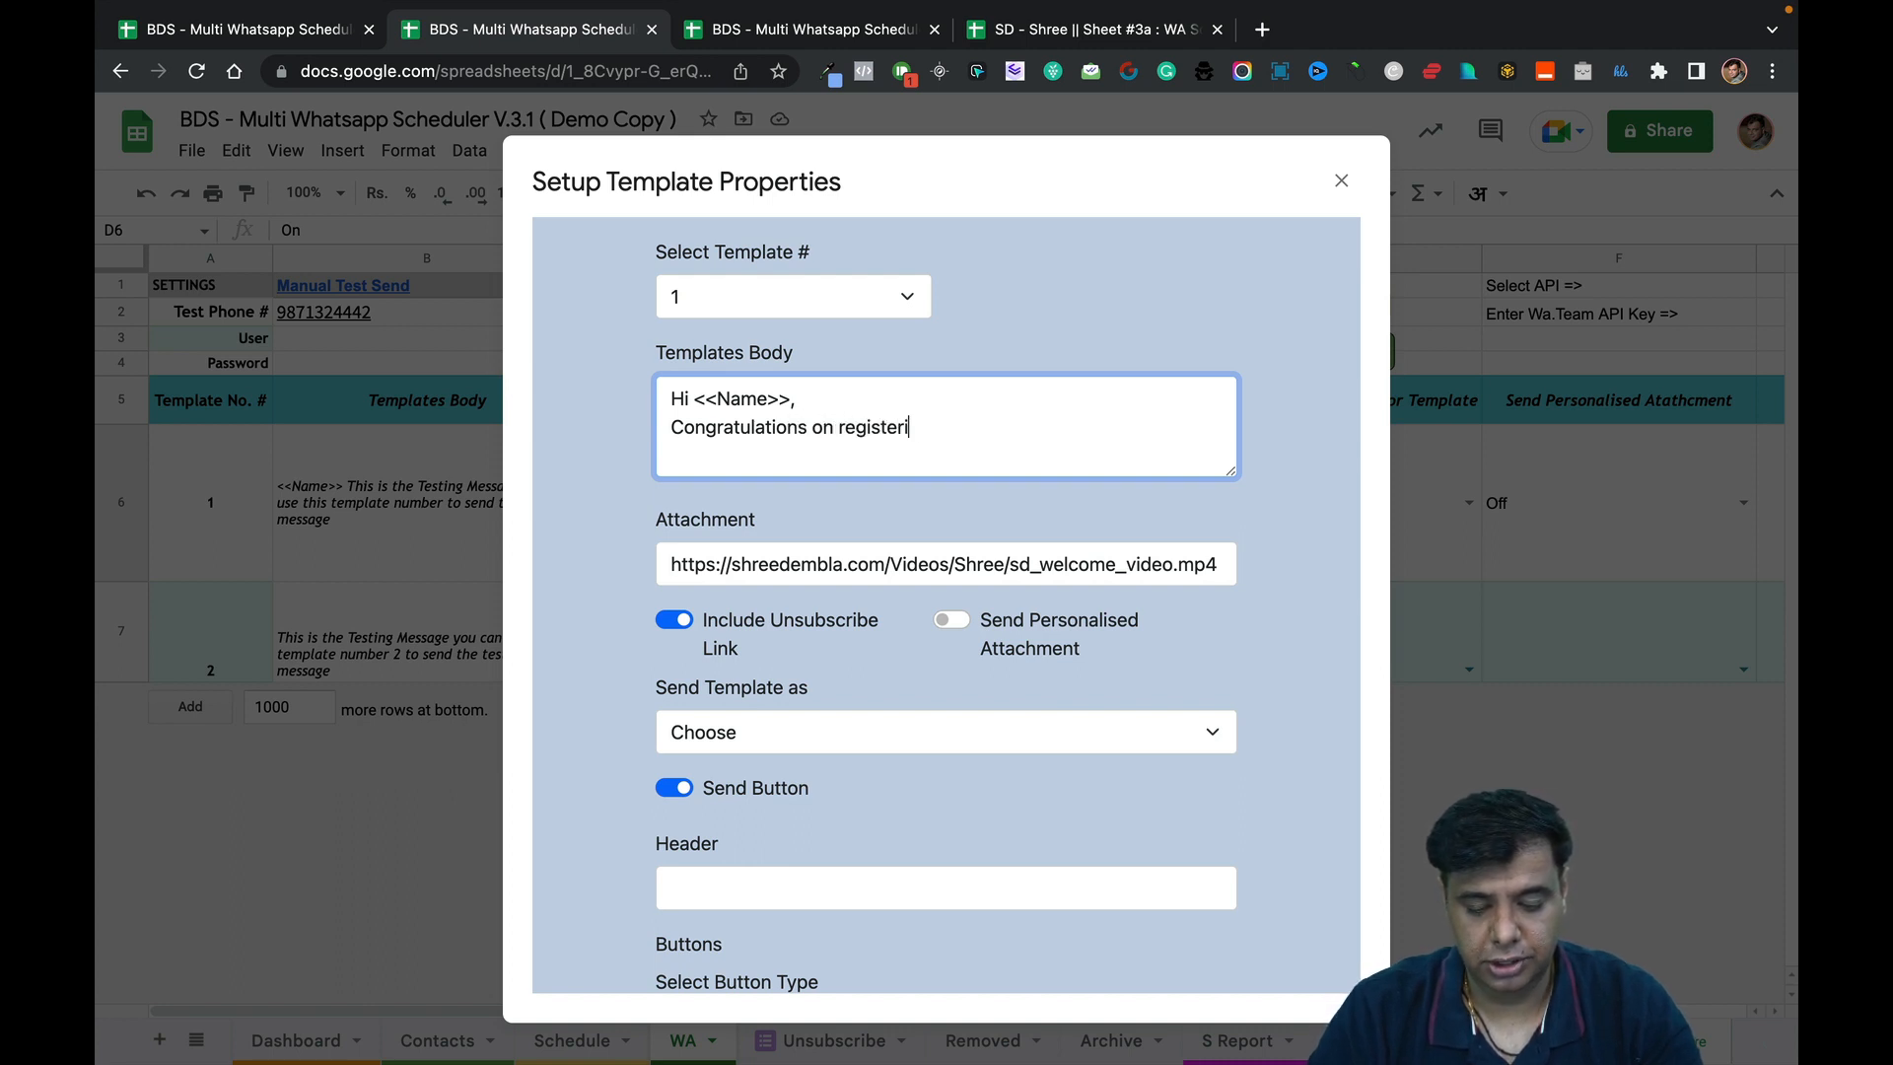
text(ng for my)
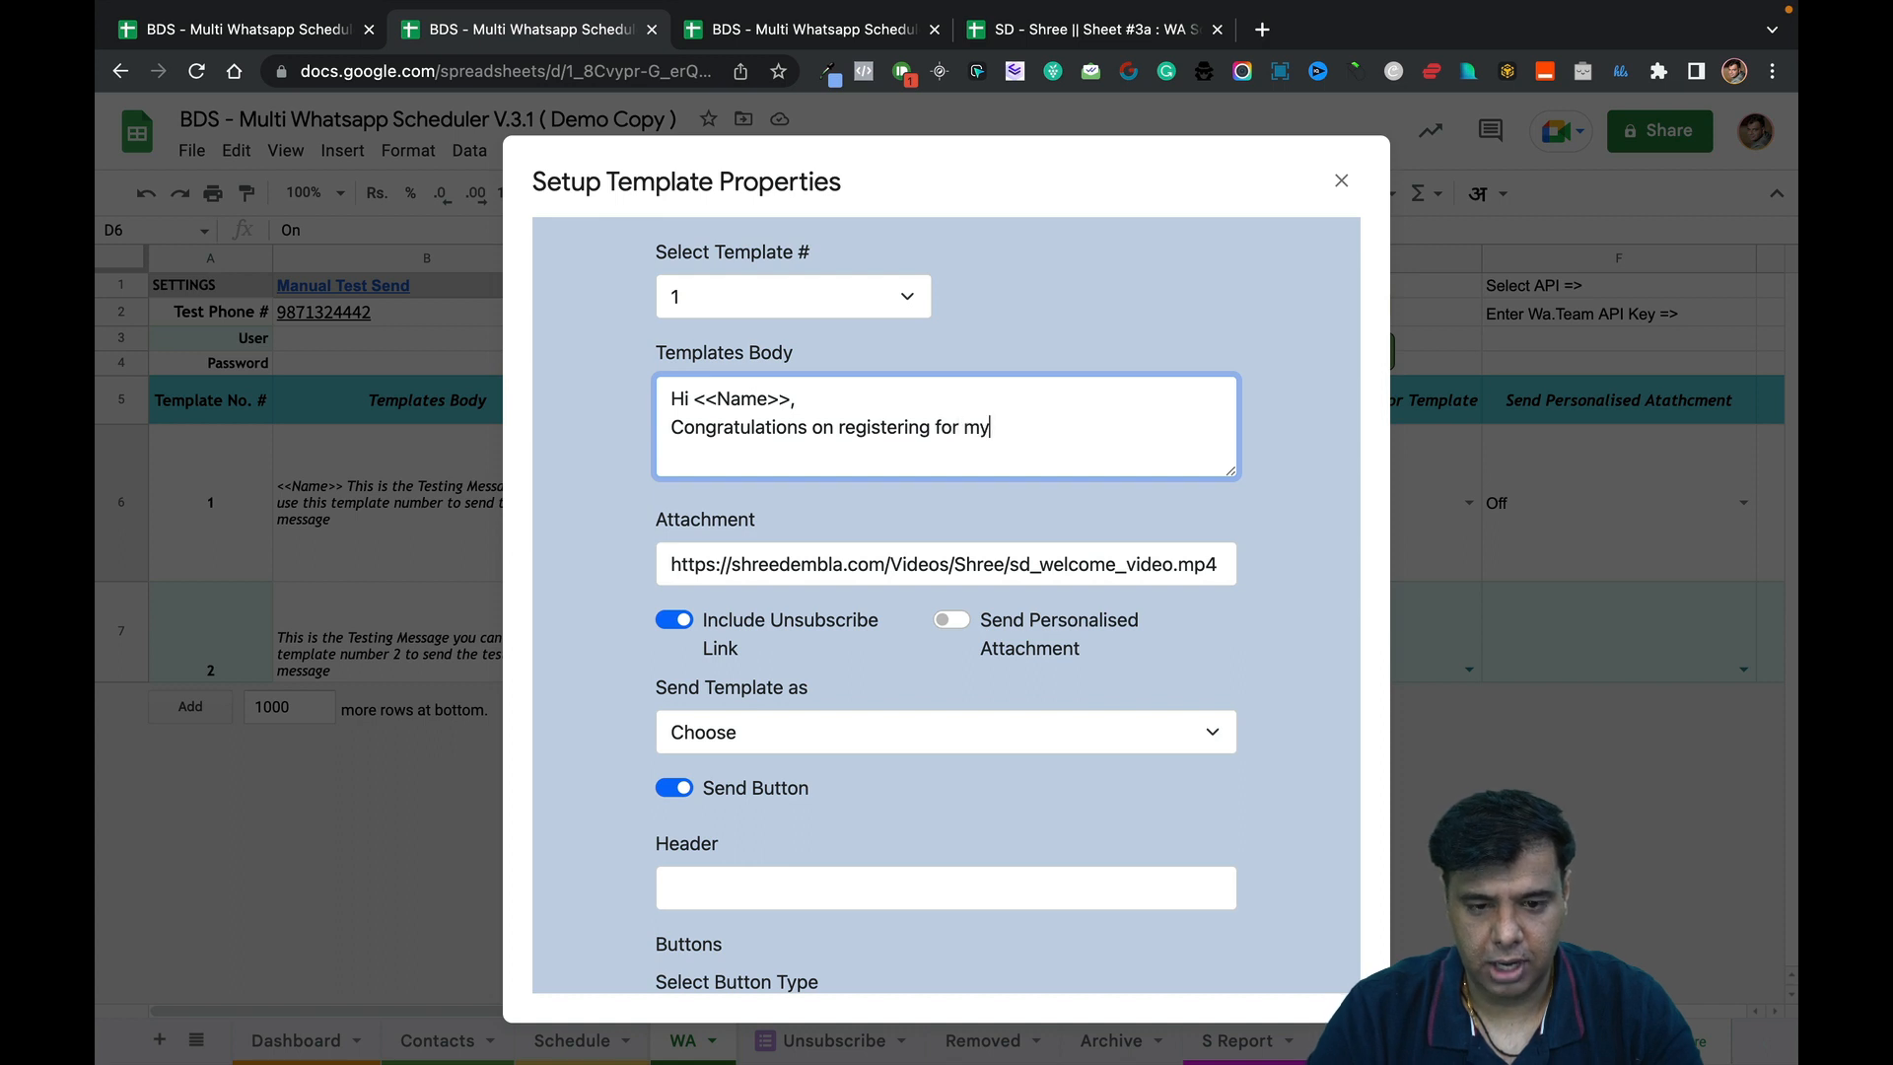
text( upcoming)
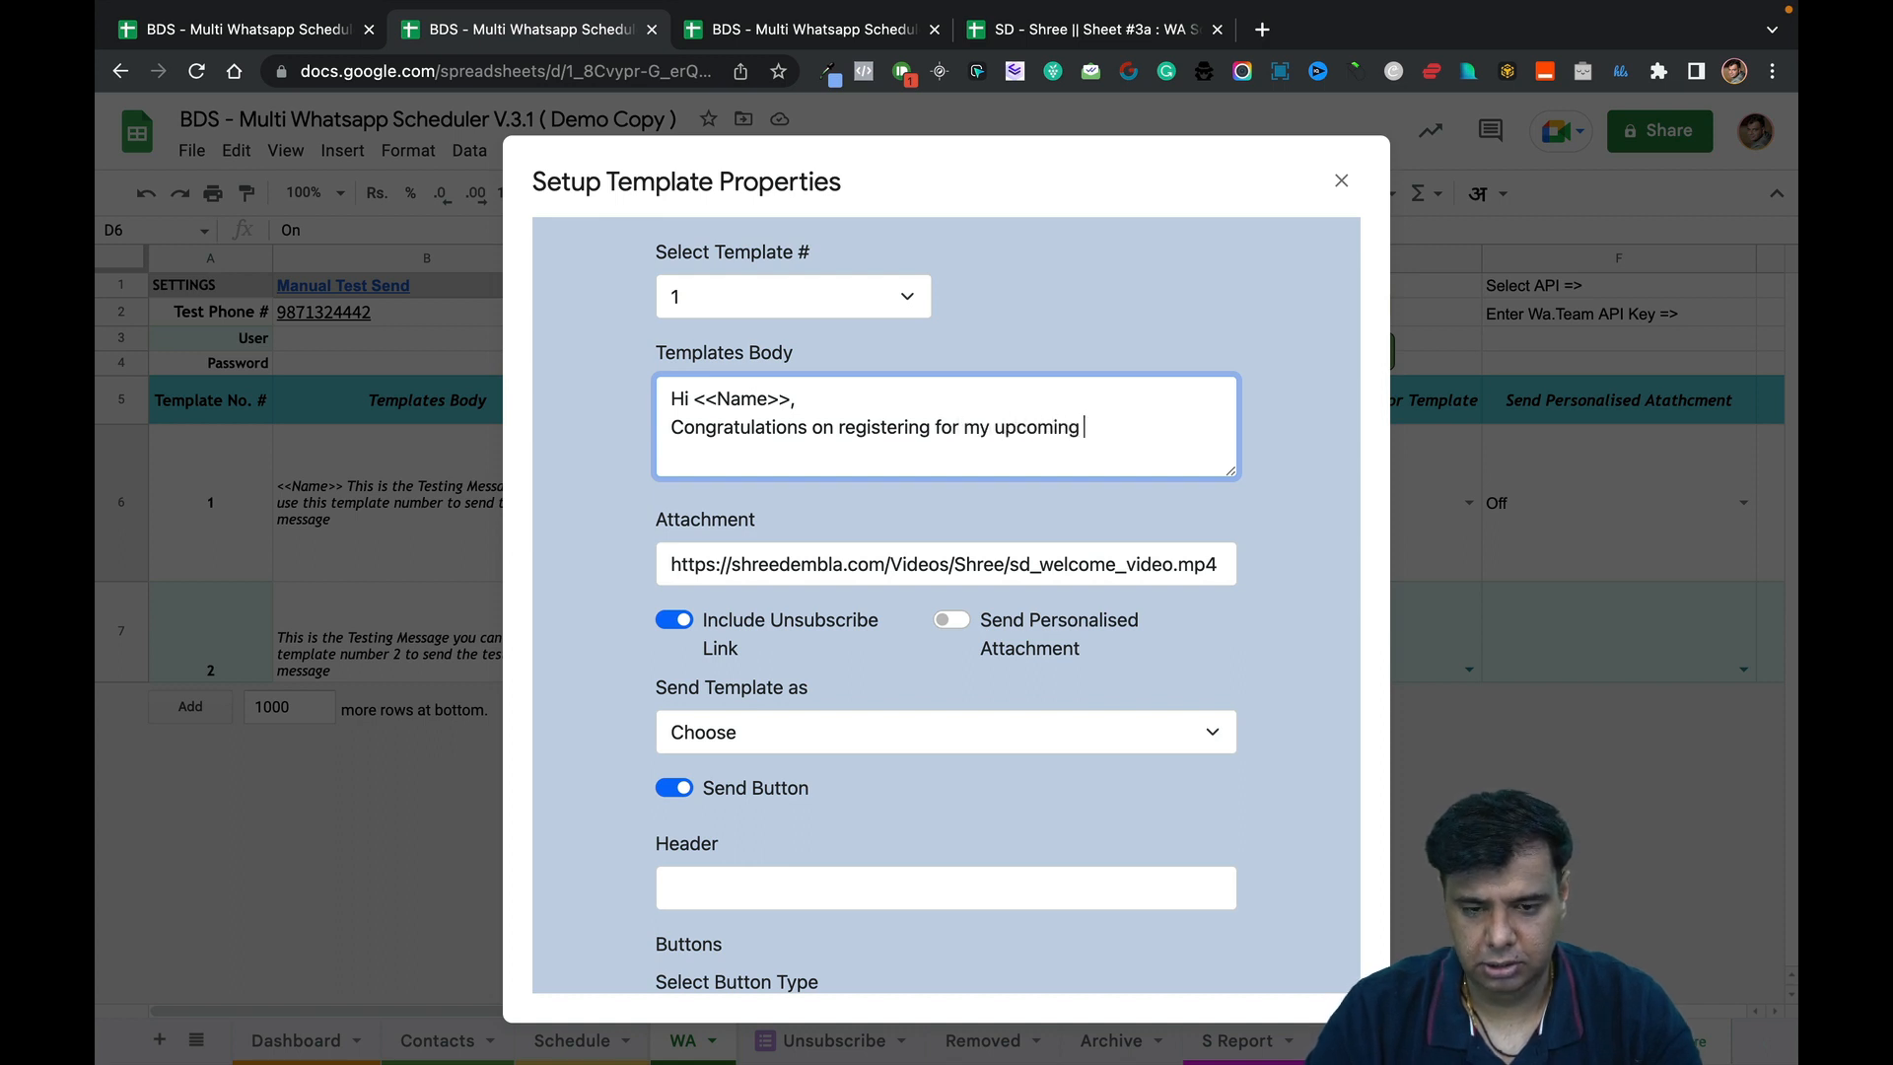
text(<<Web)
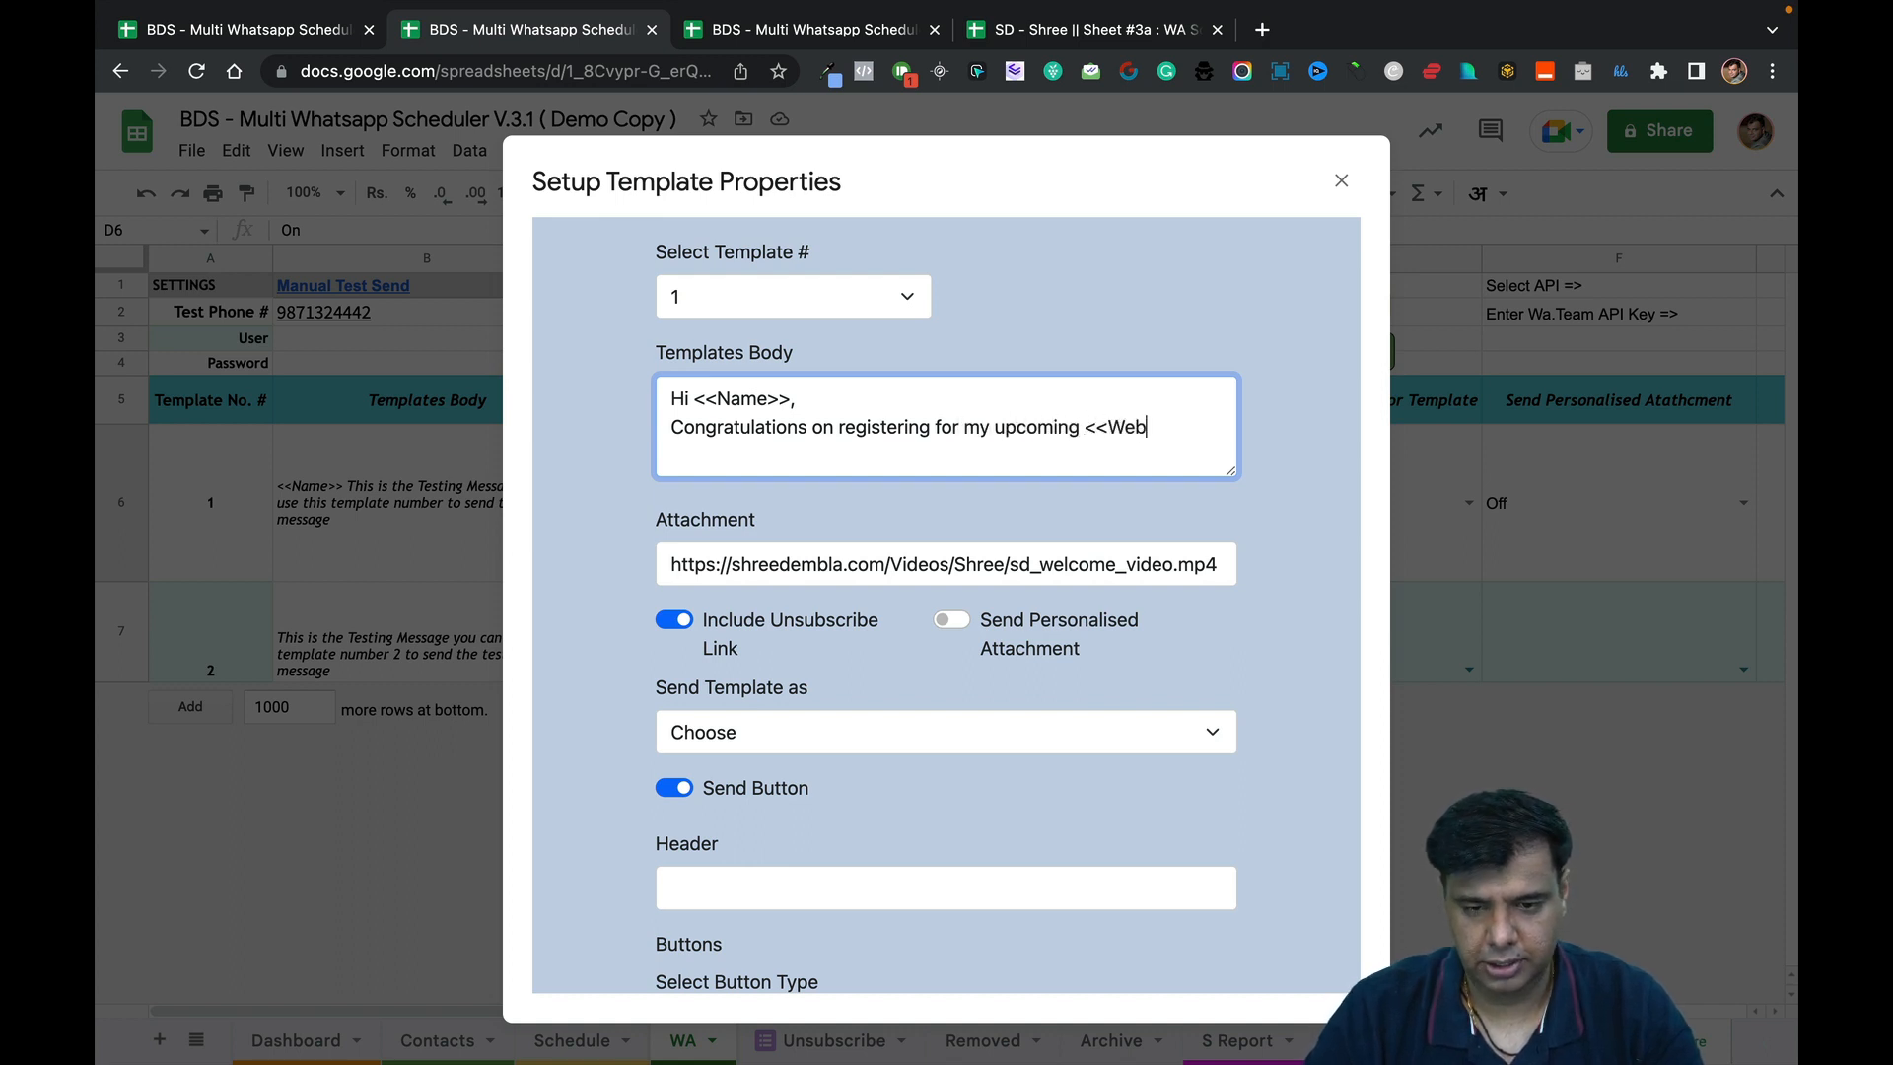
text(inar Nam)
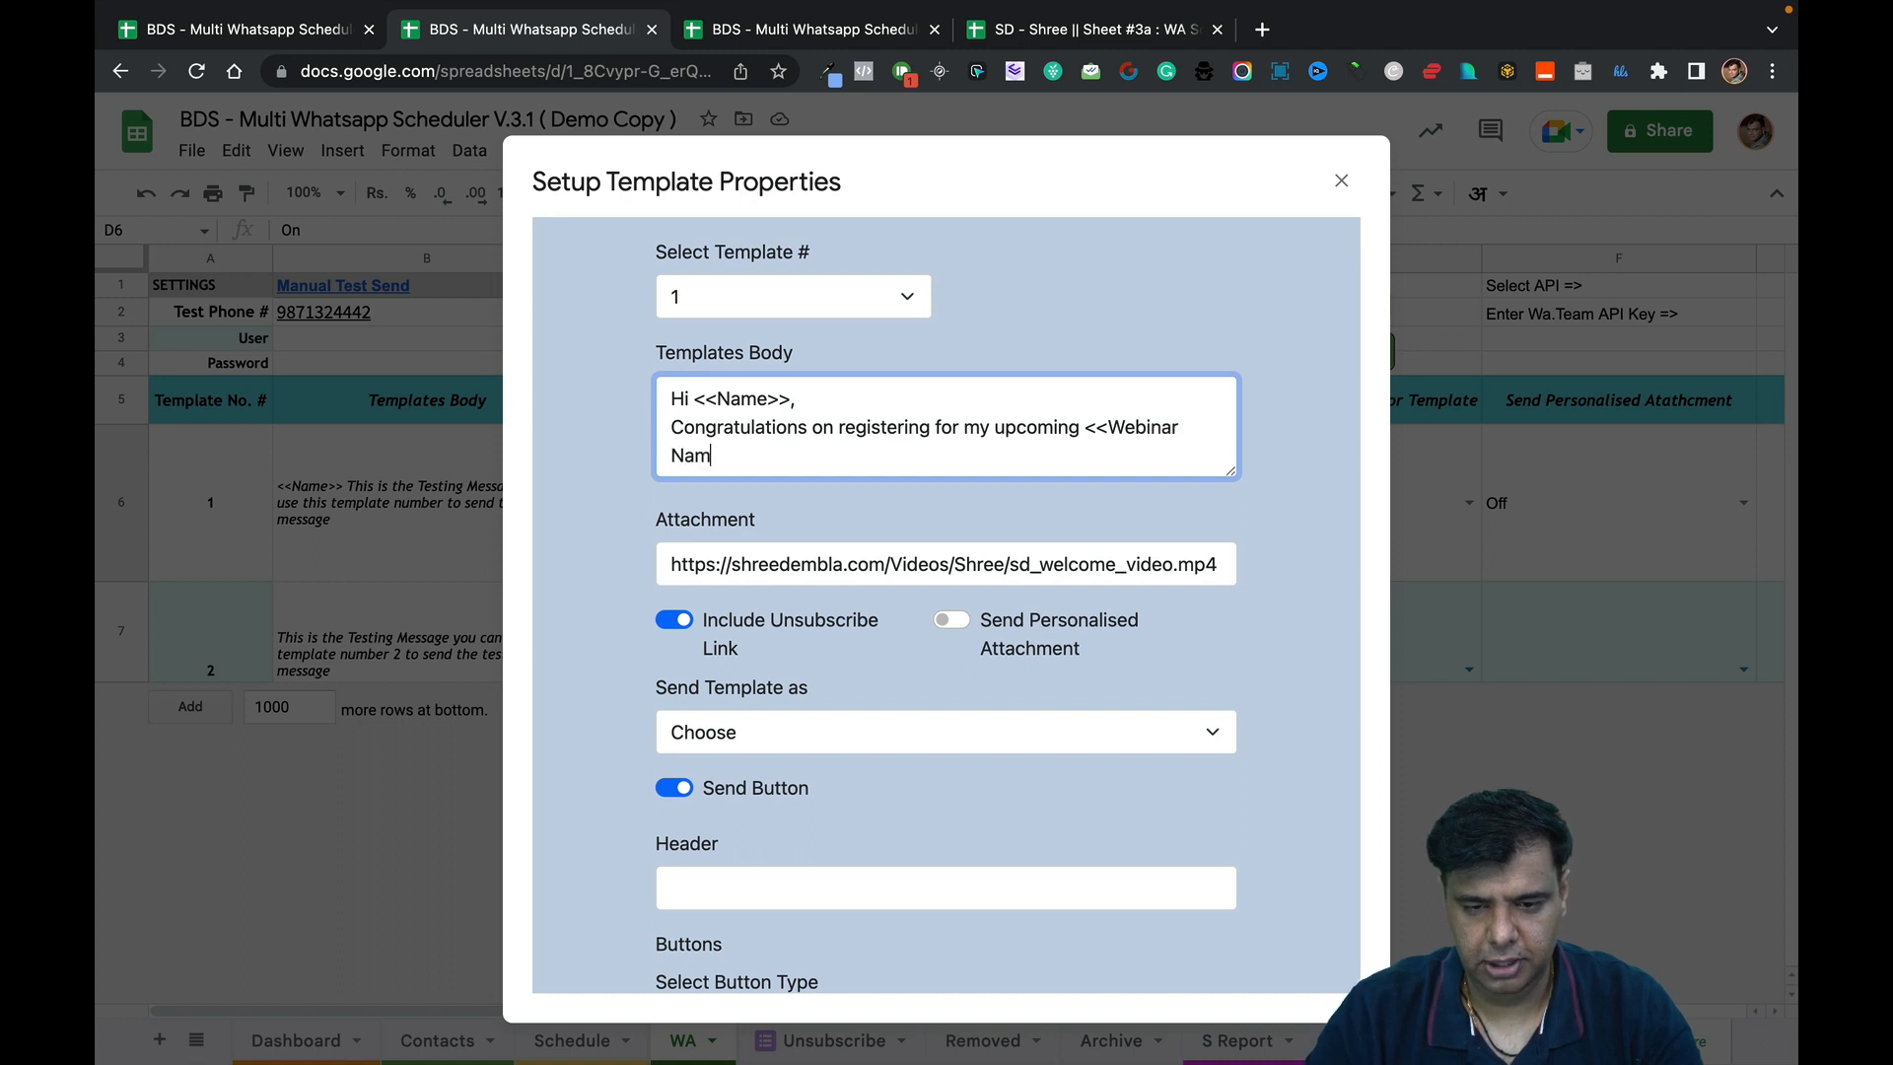
text(e>>)
key(Return)
key(Return)
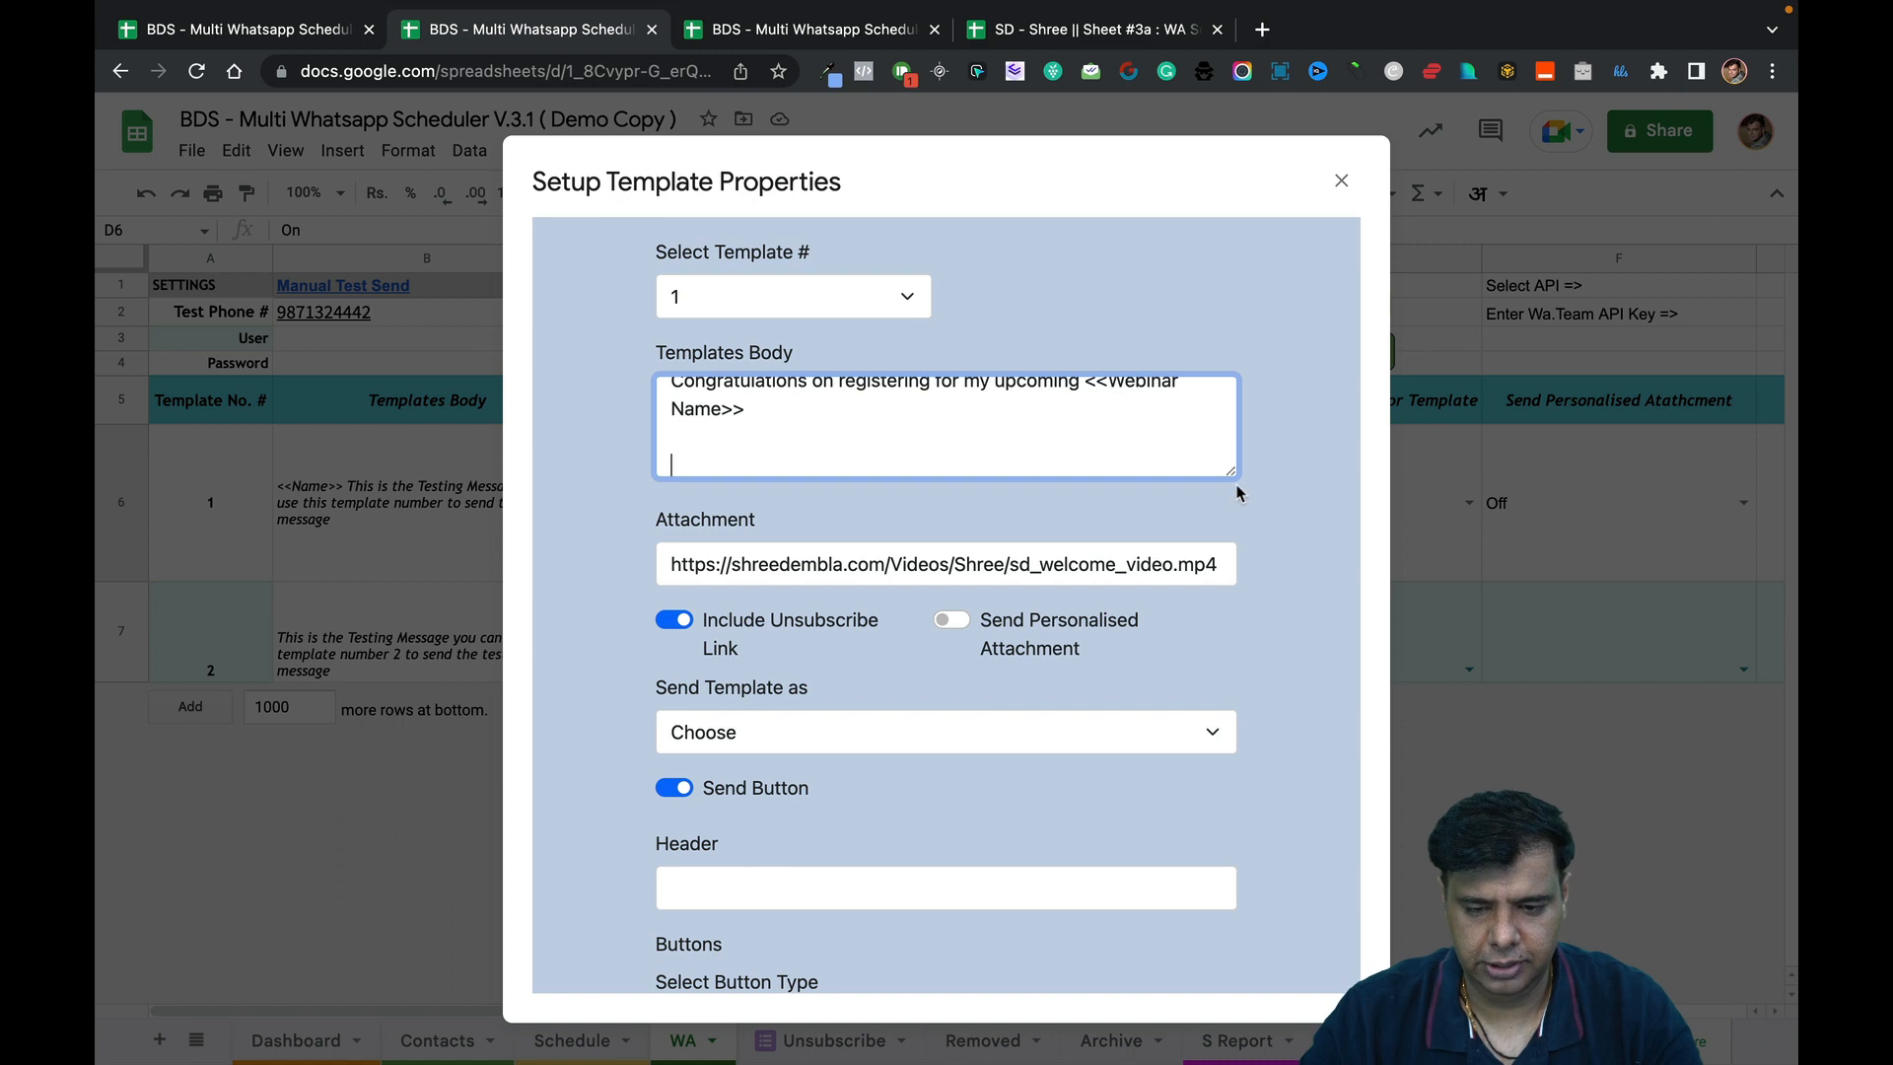
drag(1233, 475, 1241, 777)
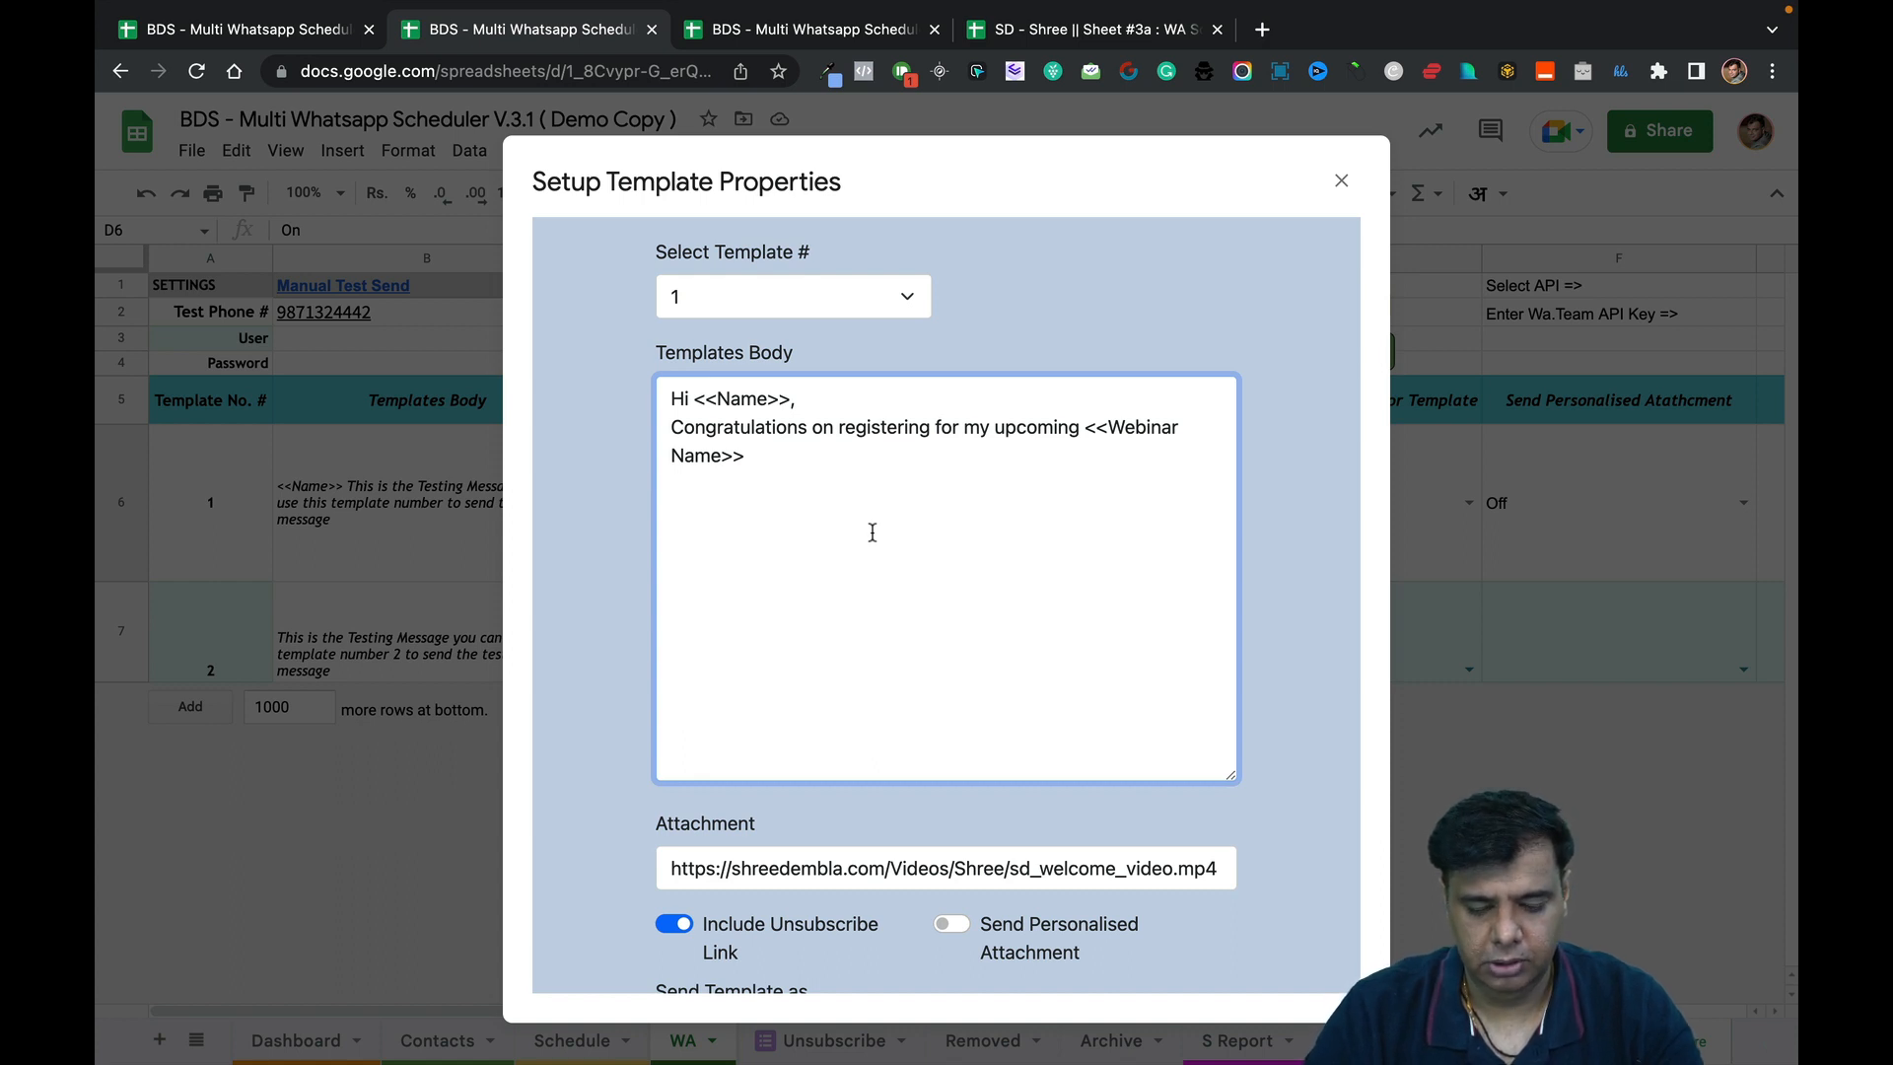
Add the line 'below is your zoom link to join the webinar' followed by a <<Zoom Link>> line.
text(below id)
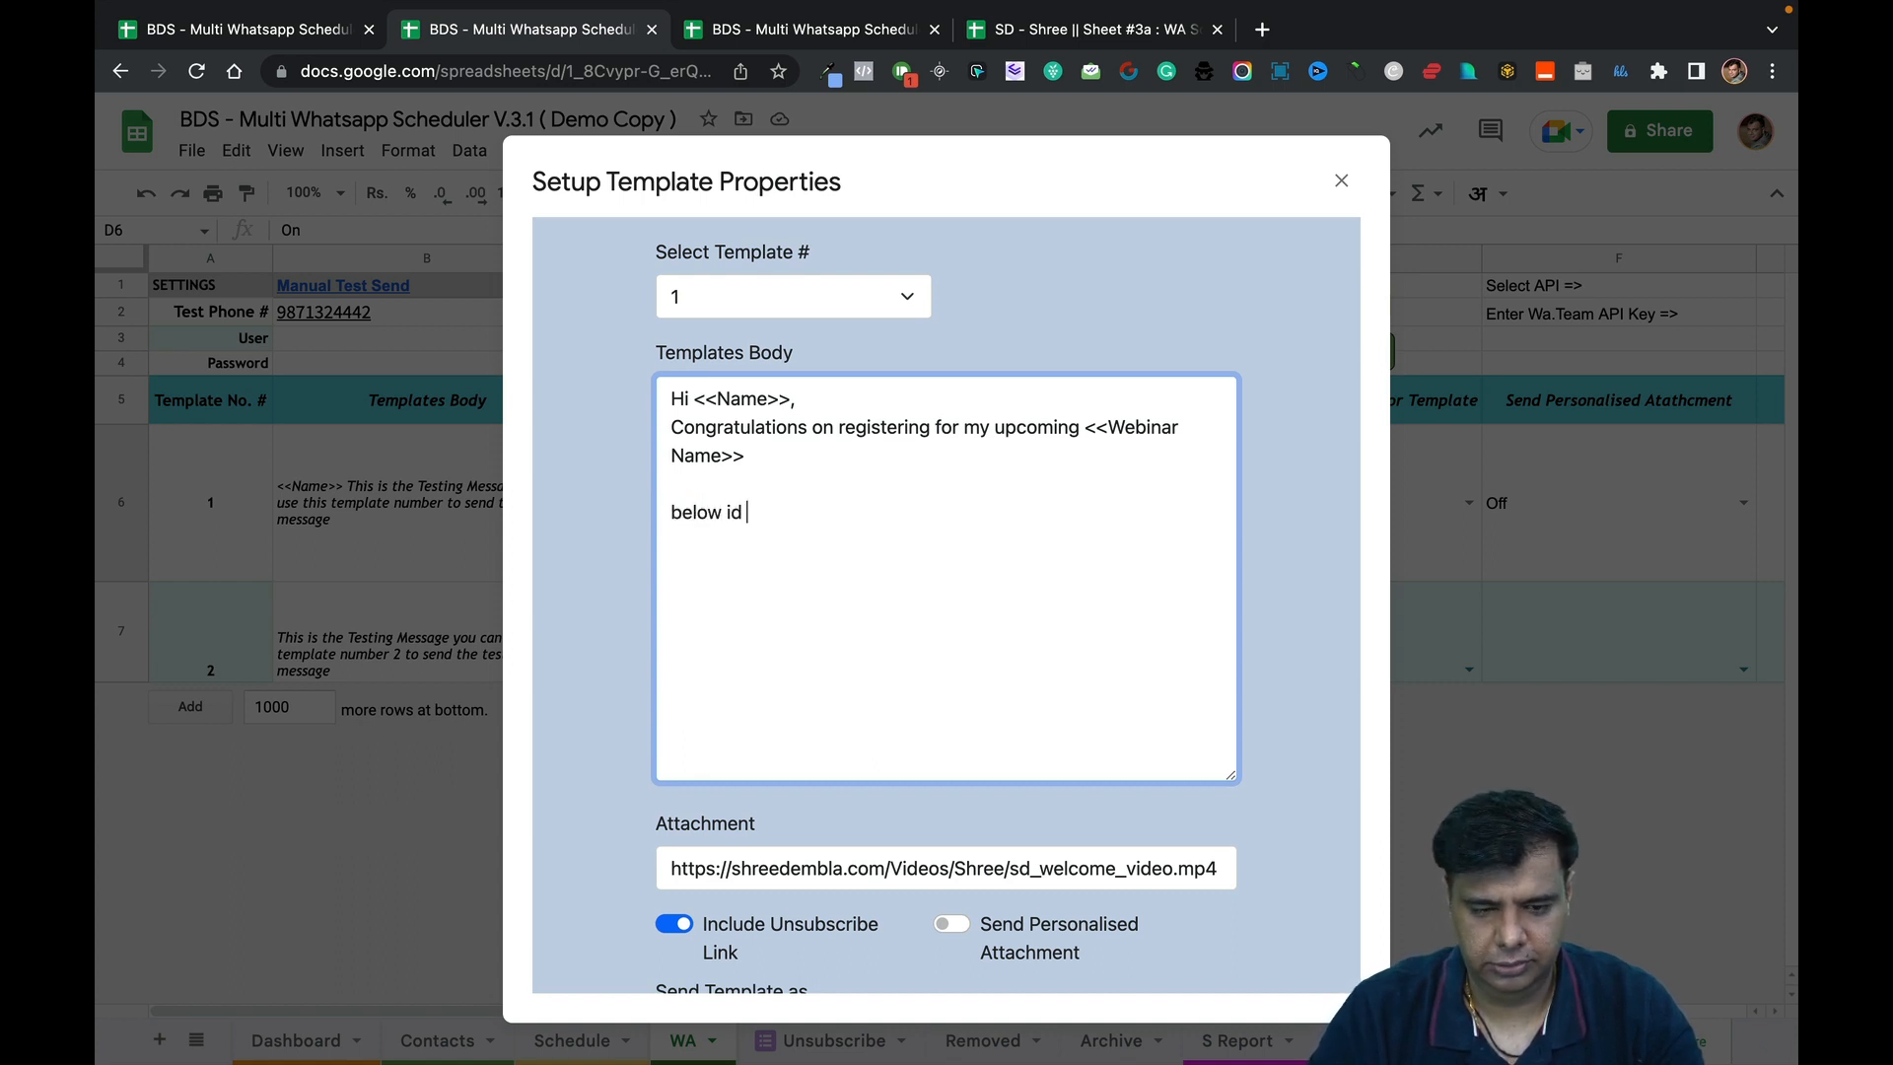
key(BackSpace)
key(BackSpace)
text(s your zoom)
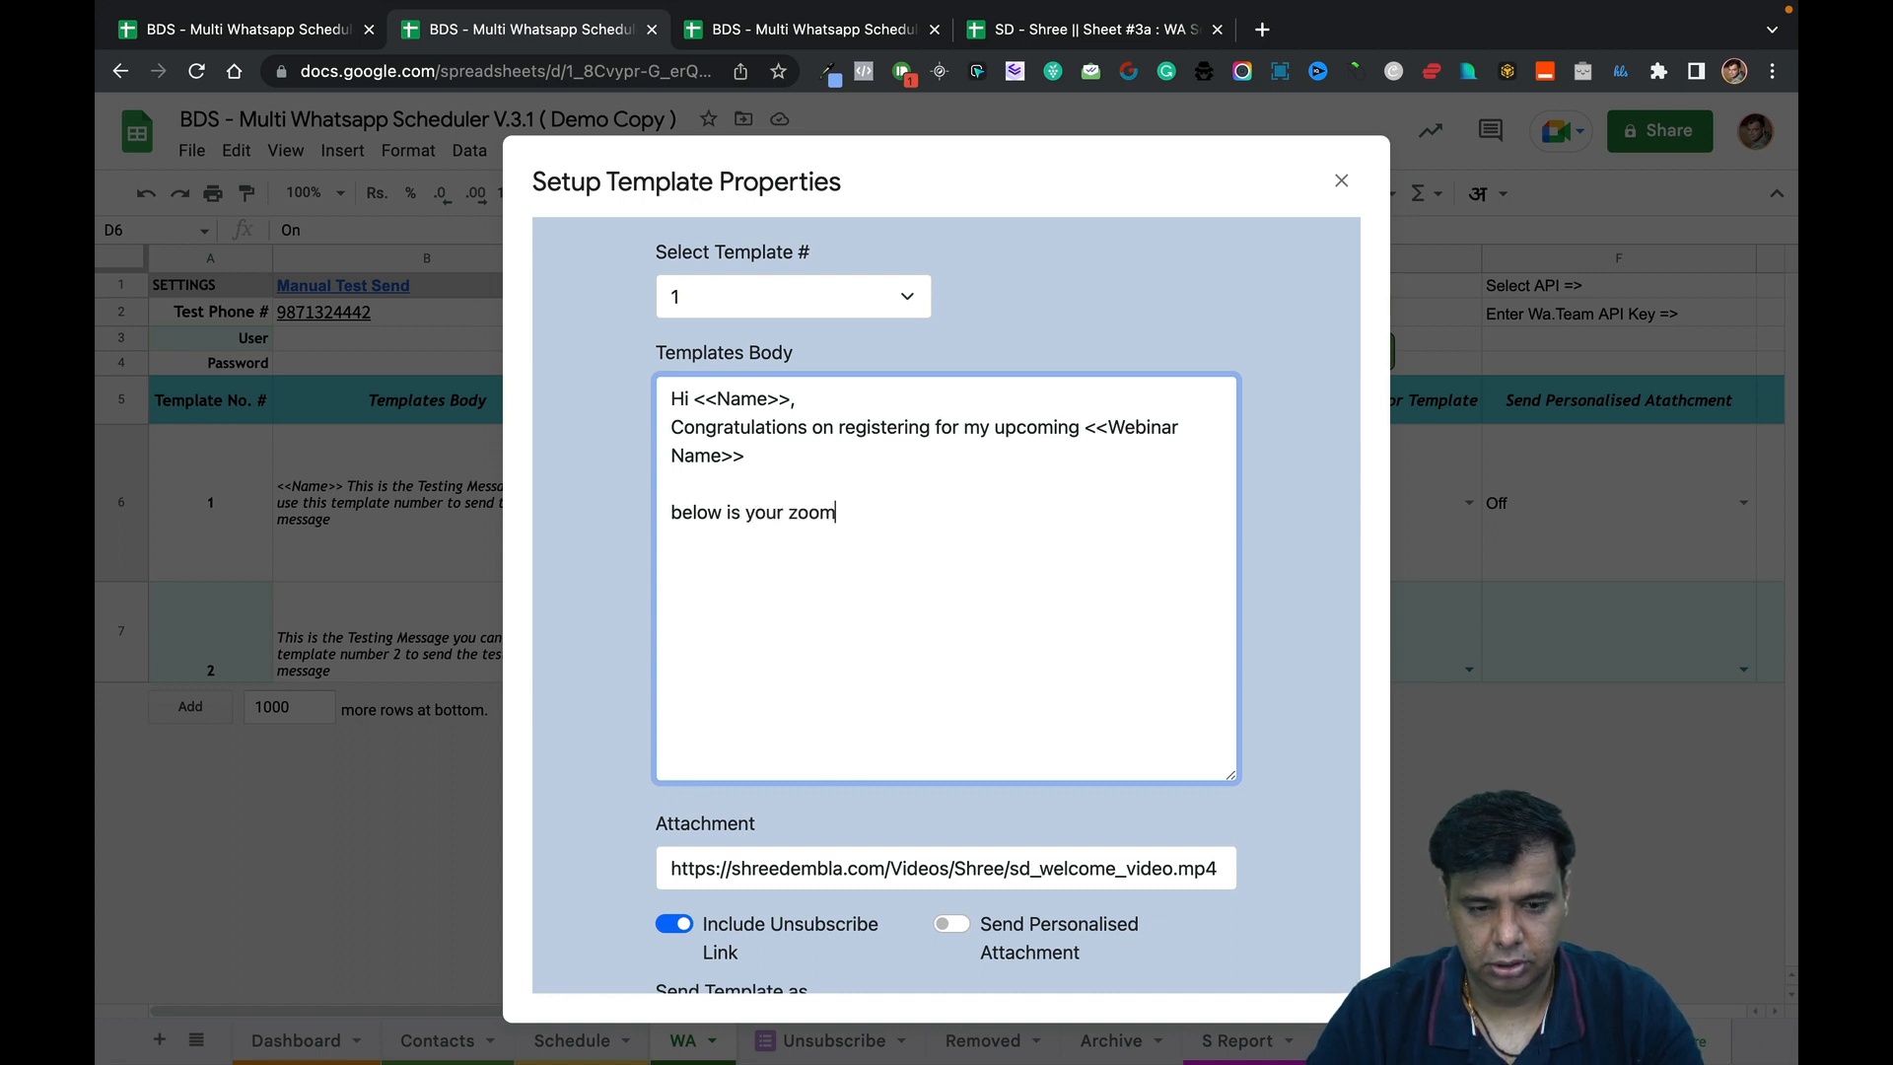
text( link to jo)
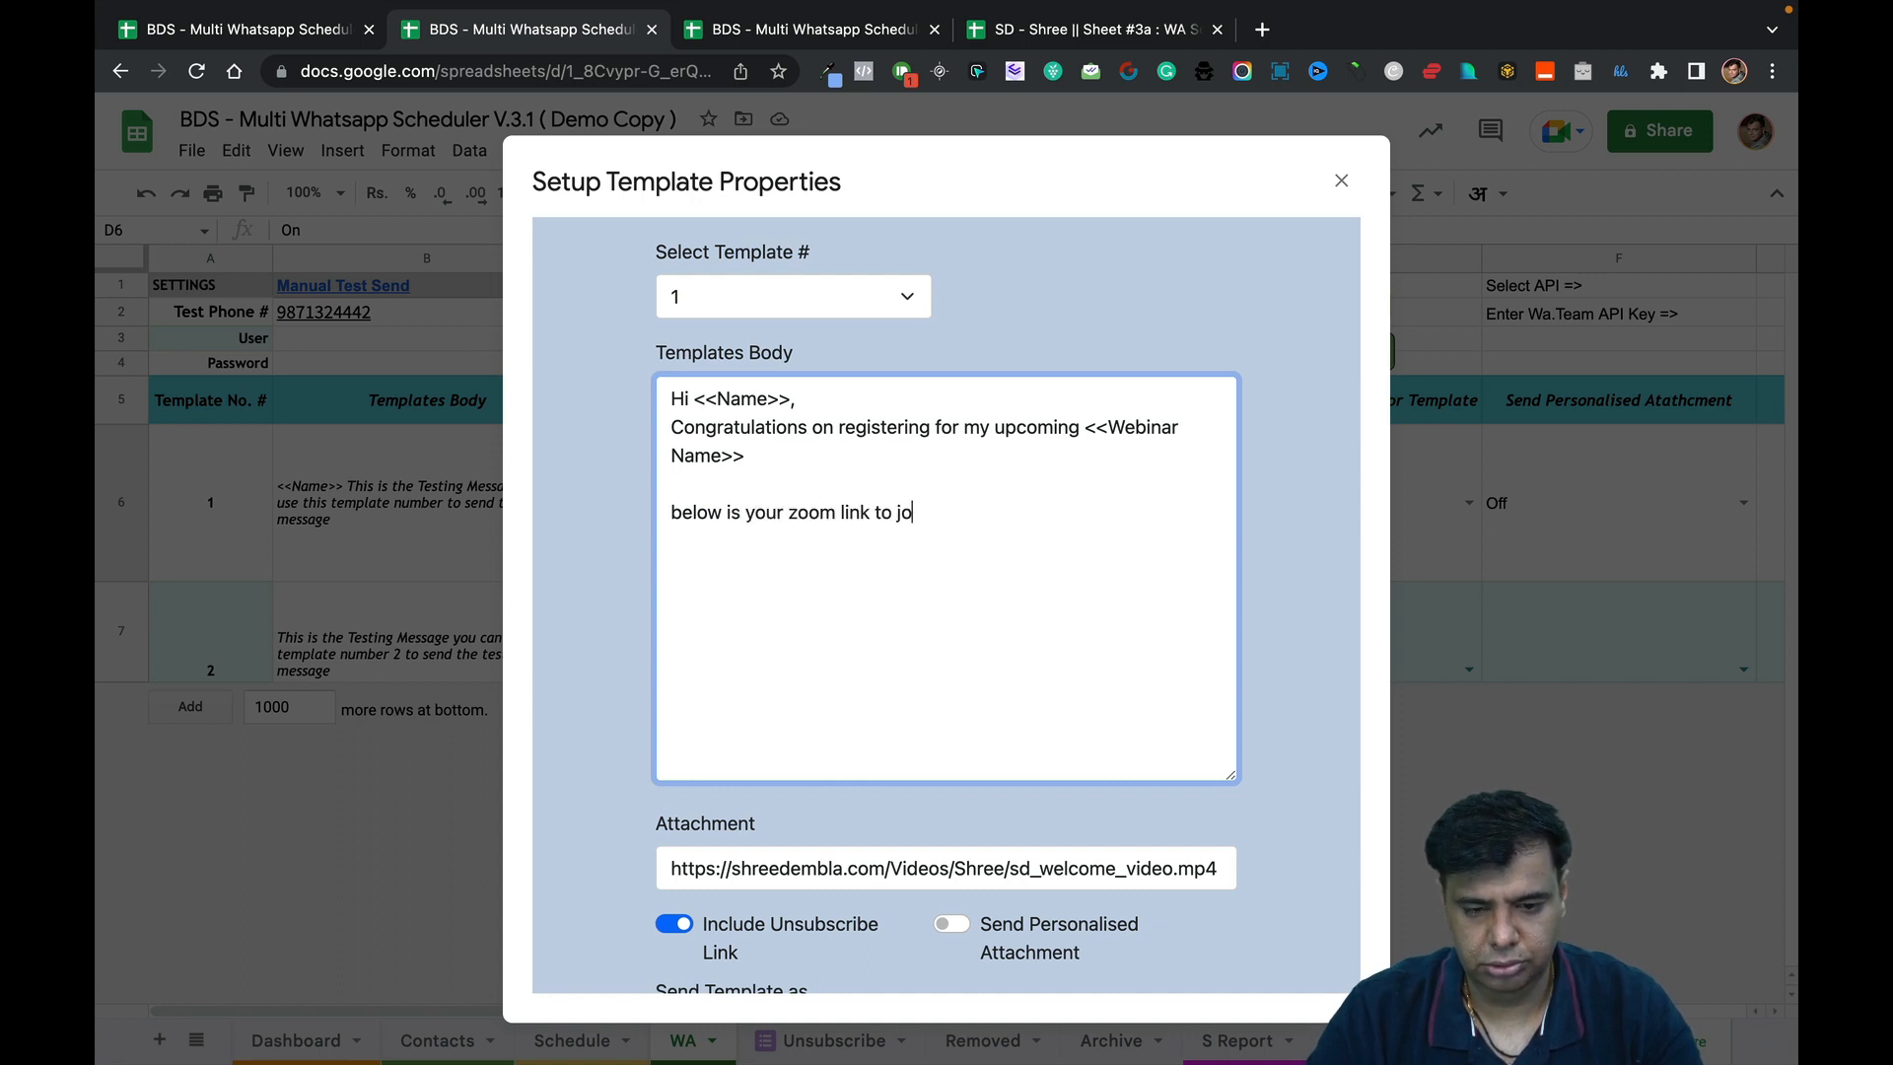
text(in the webinar :)
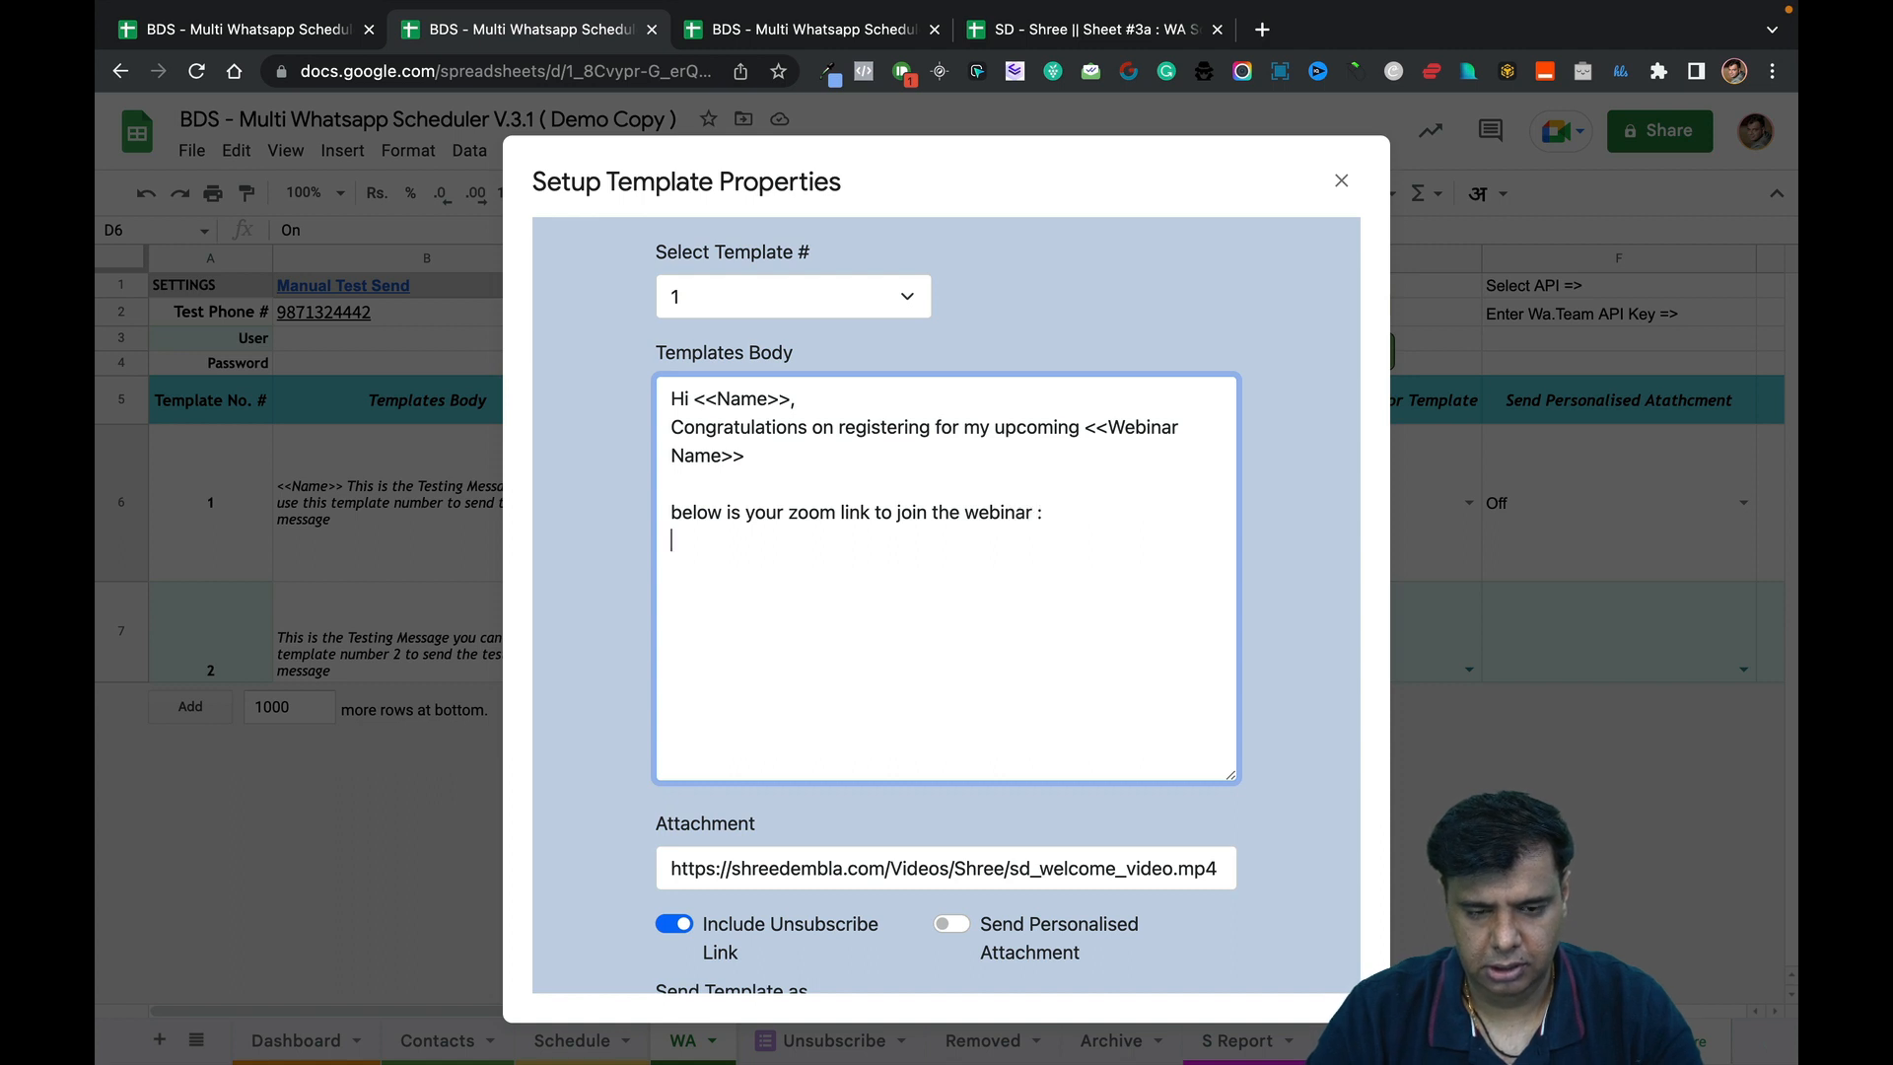
key(Return)
text(<)
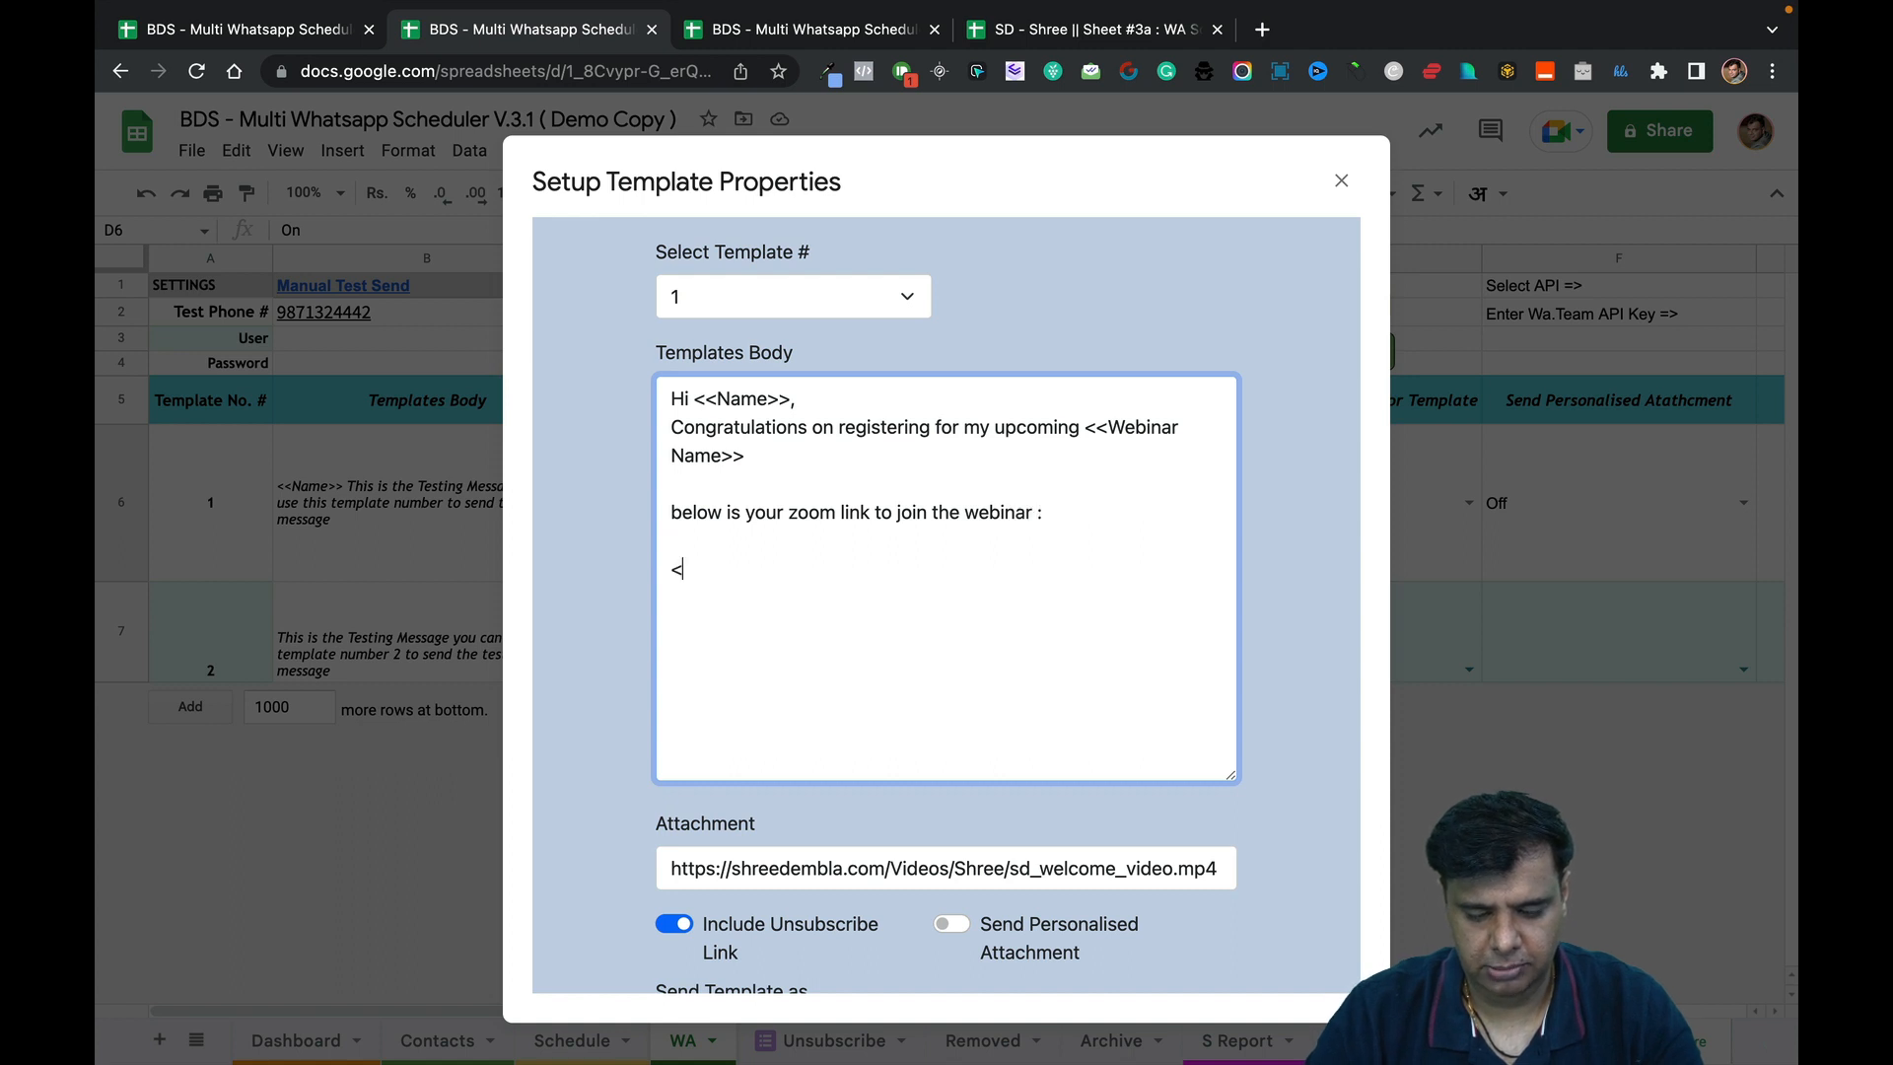
text(<)
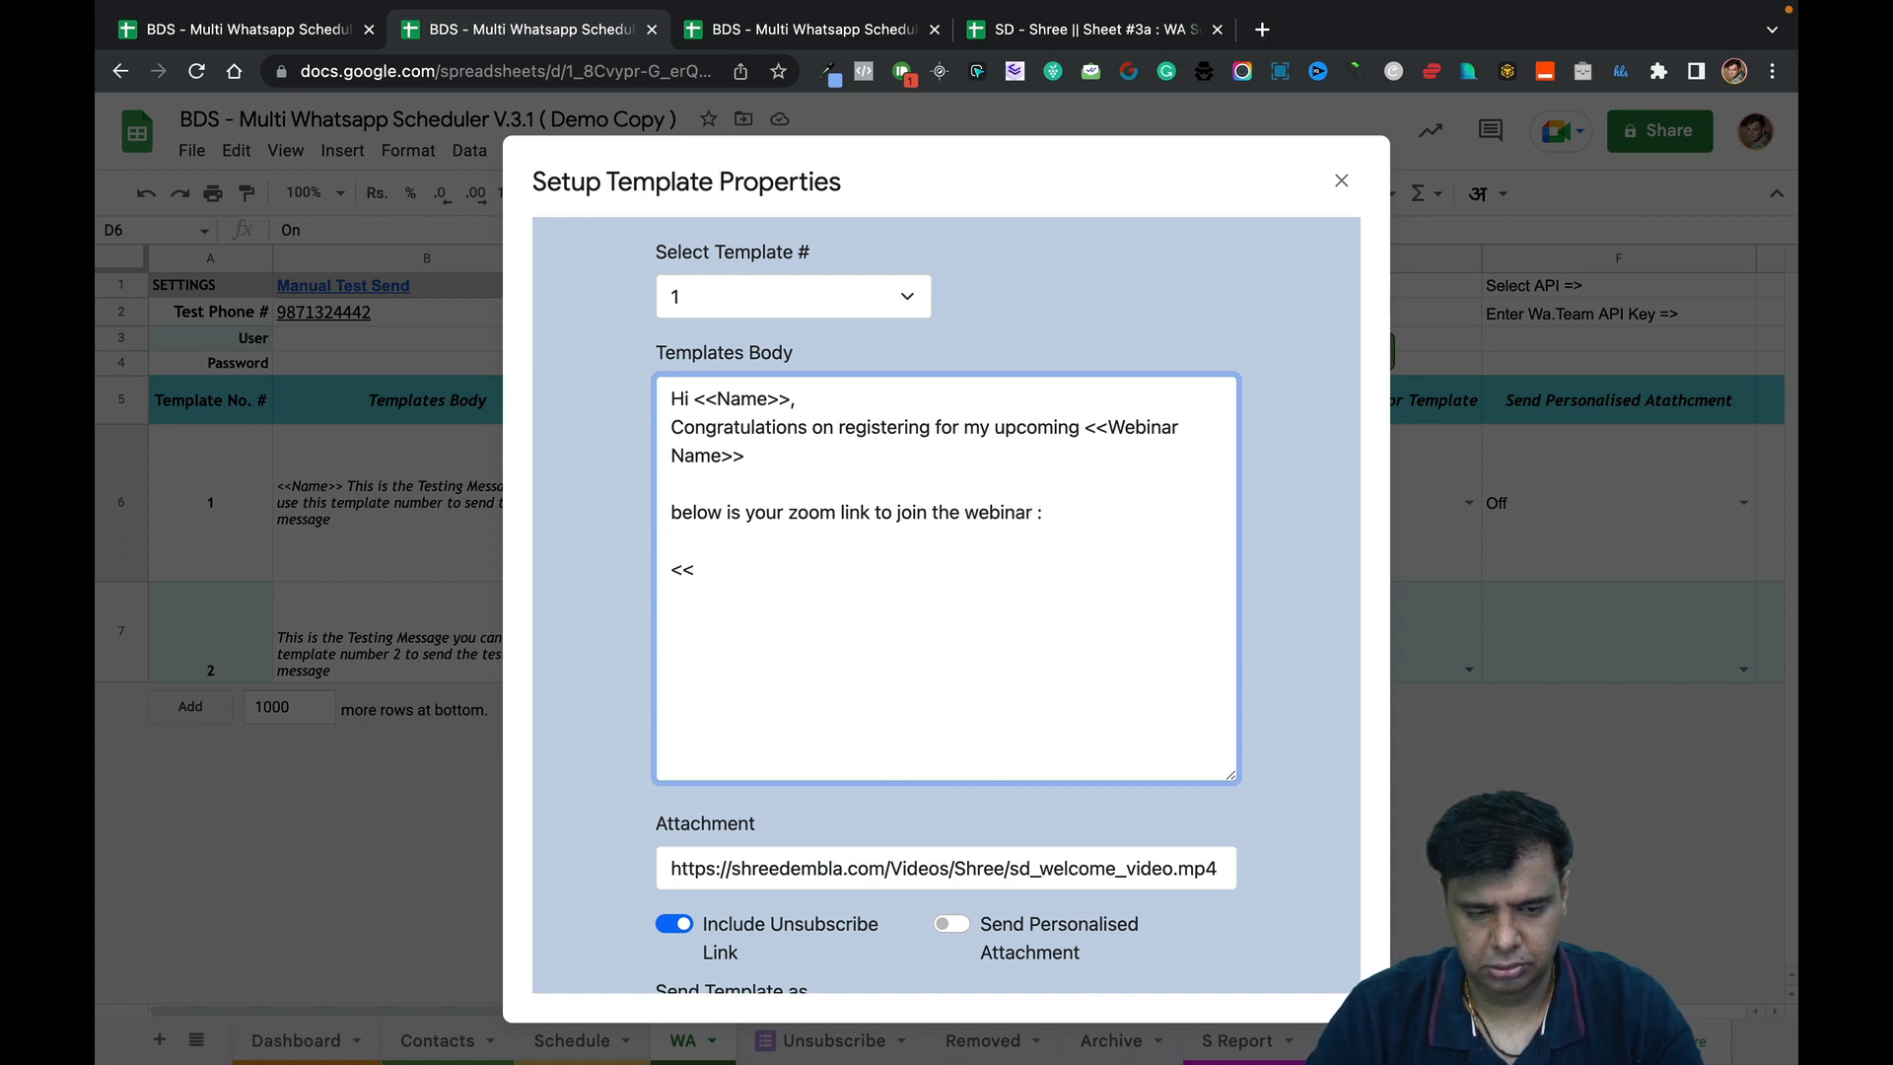
text(zoZoom)
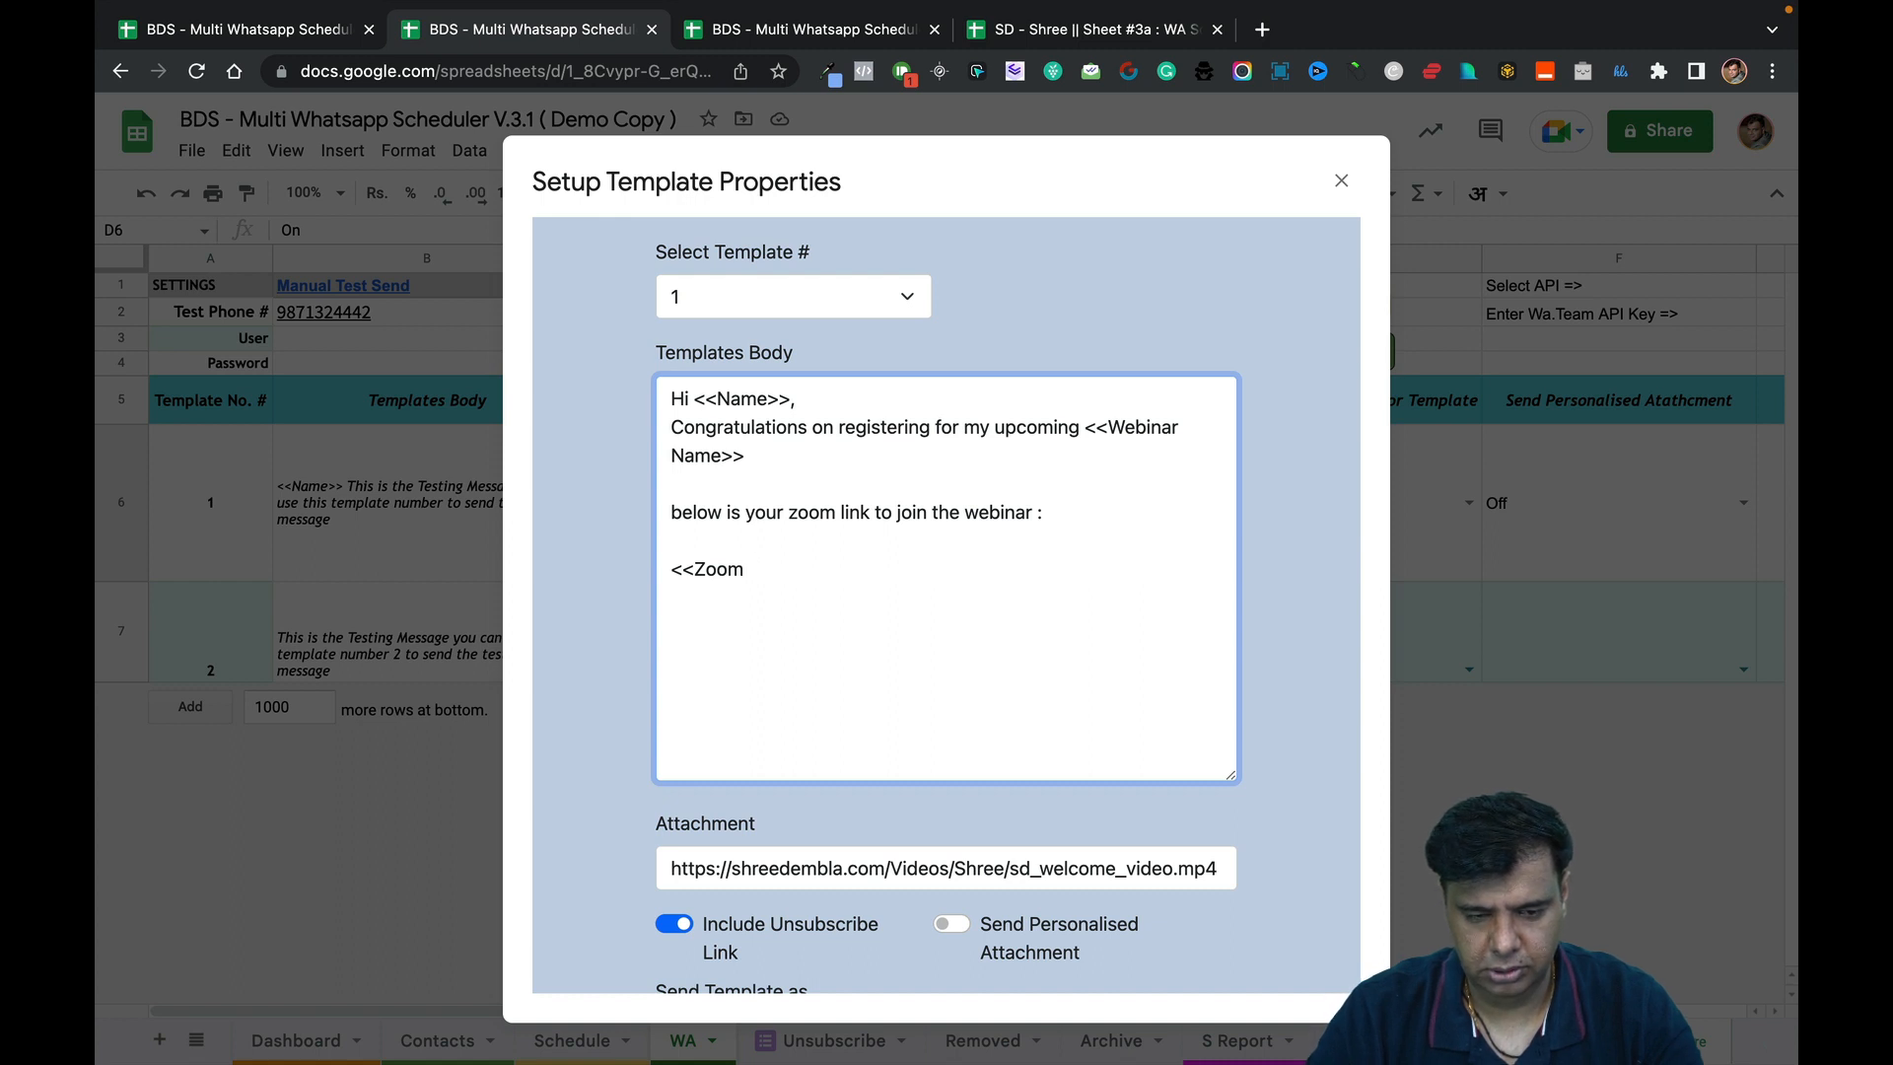
text( Link>)
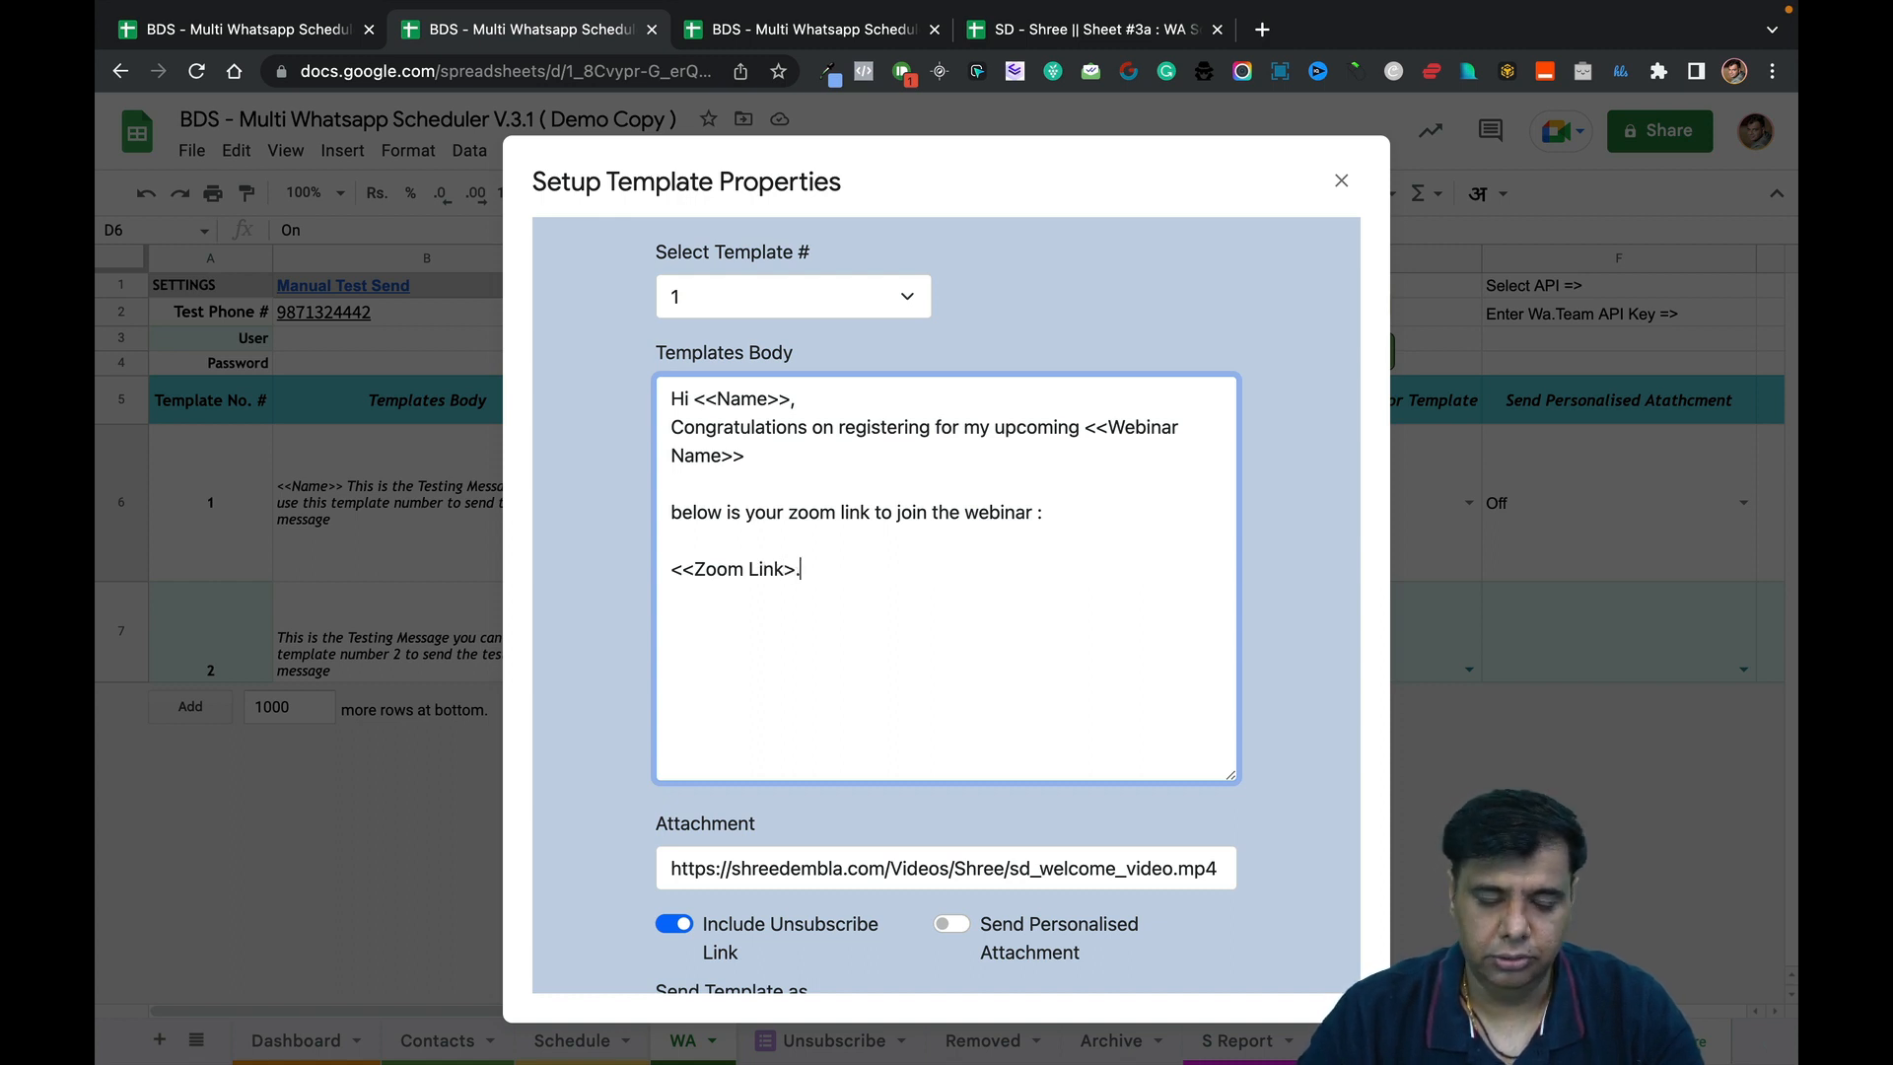
text(.)
key(BackSpace)
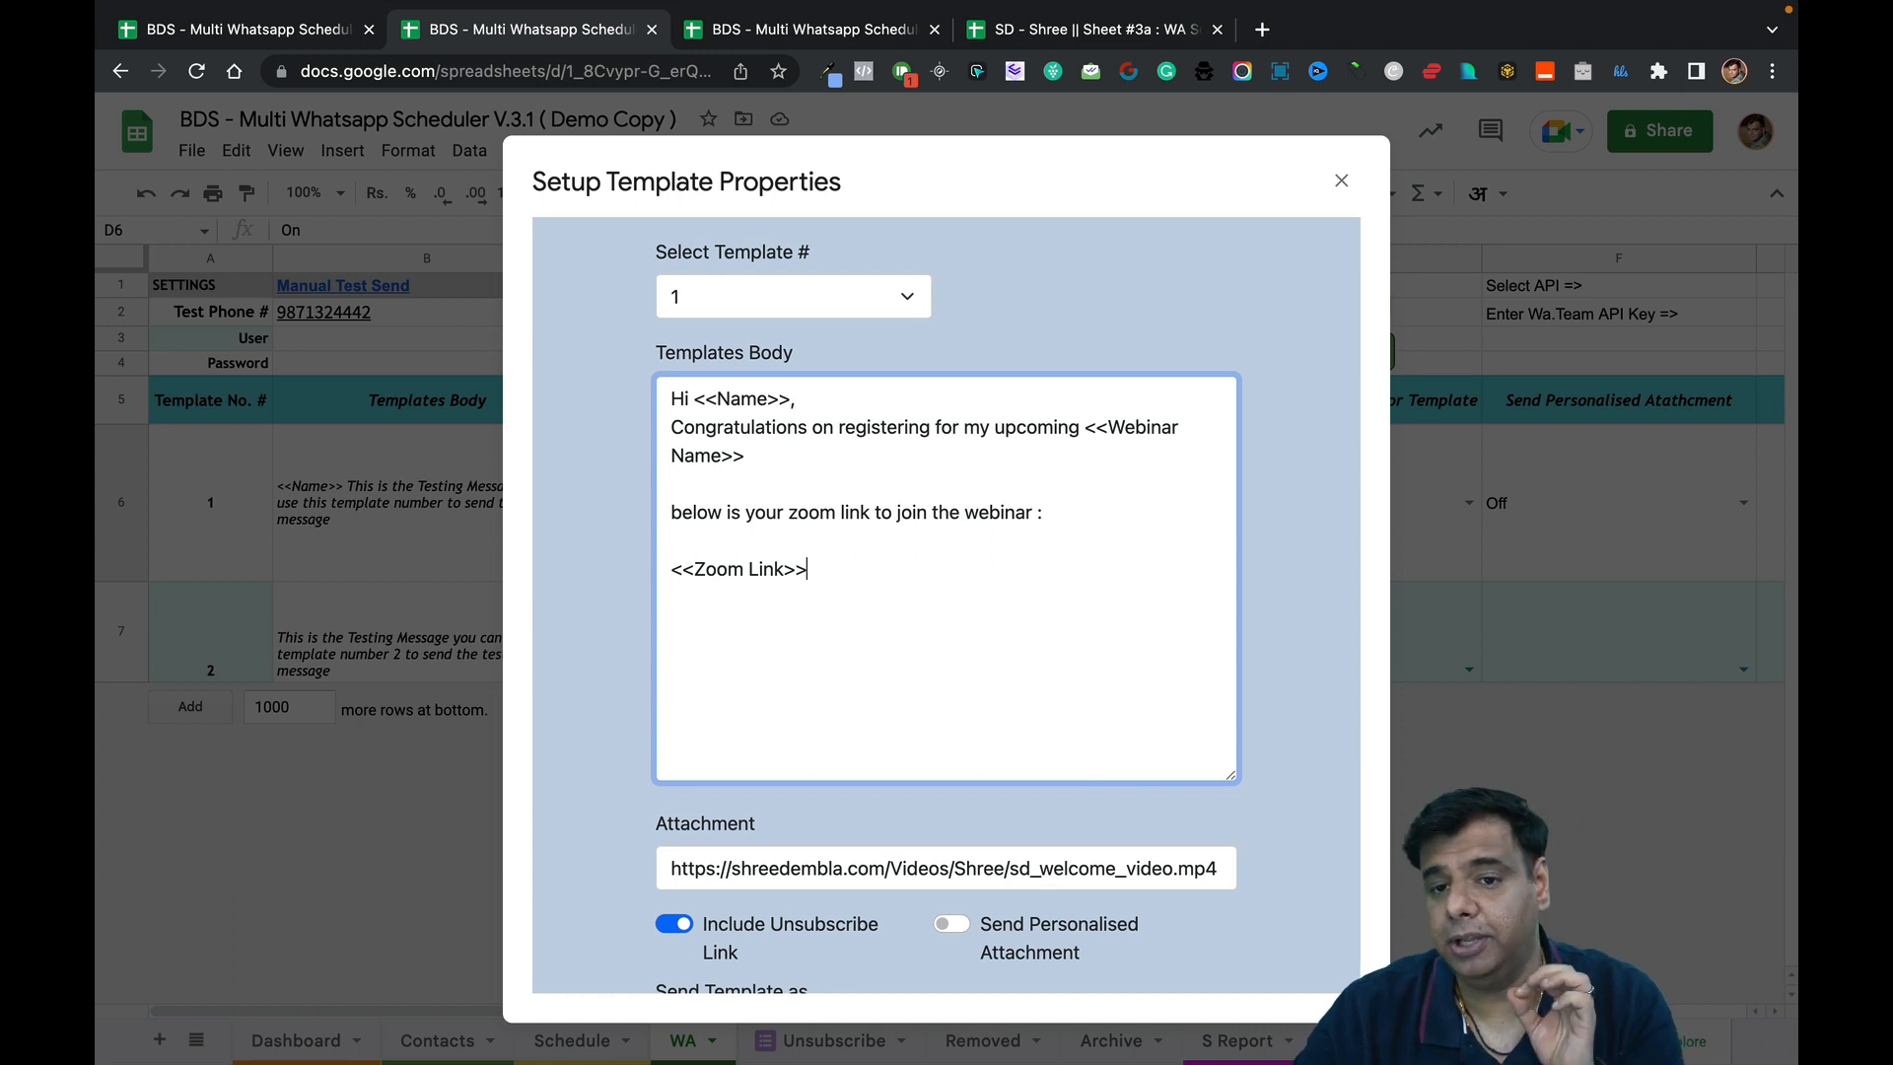
Check the capital W in <<Webinar Name>>, then switch to the Contacts tab.
drag(1105, 426, 717, 456)
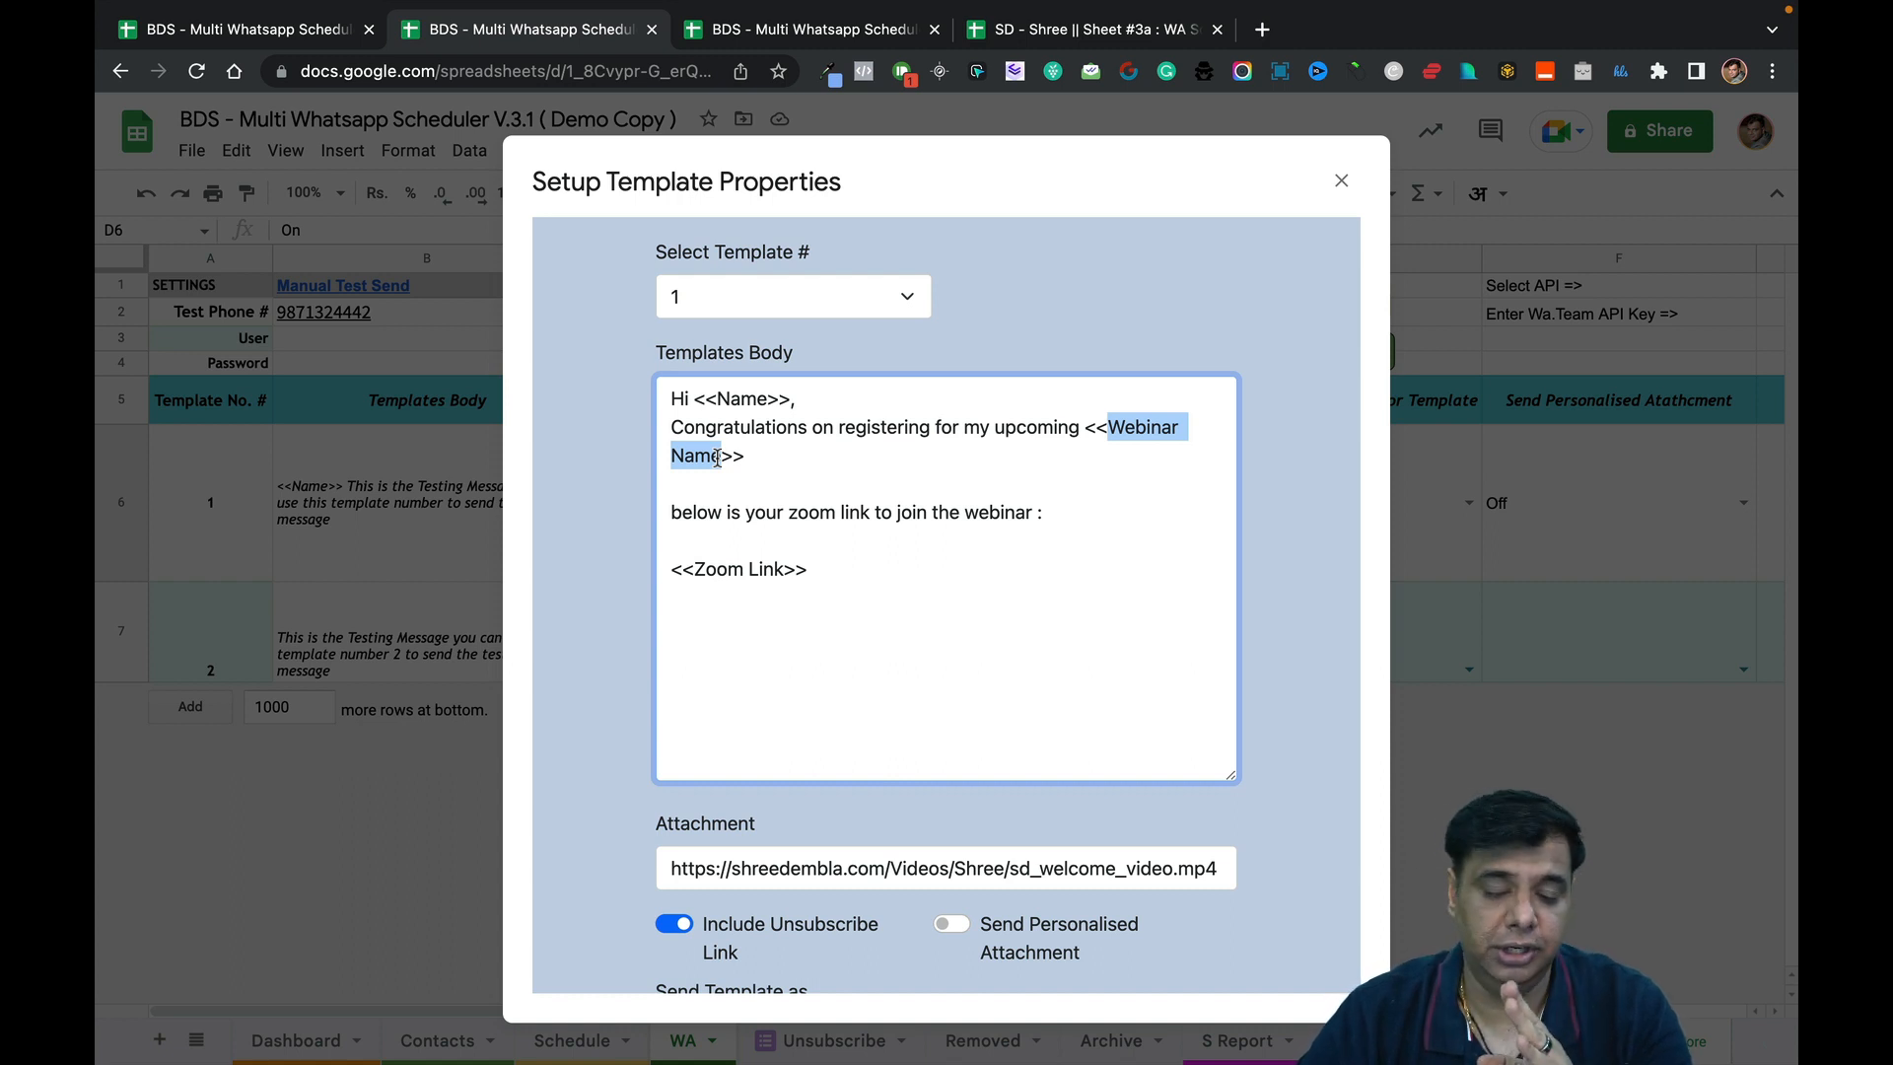
click(1109, 425)
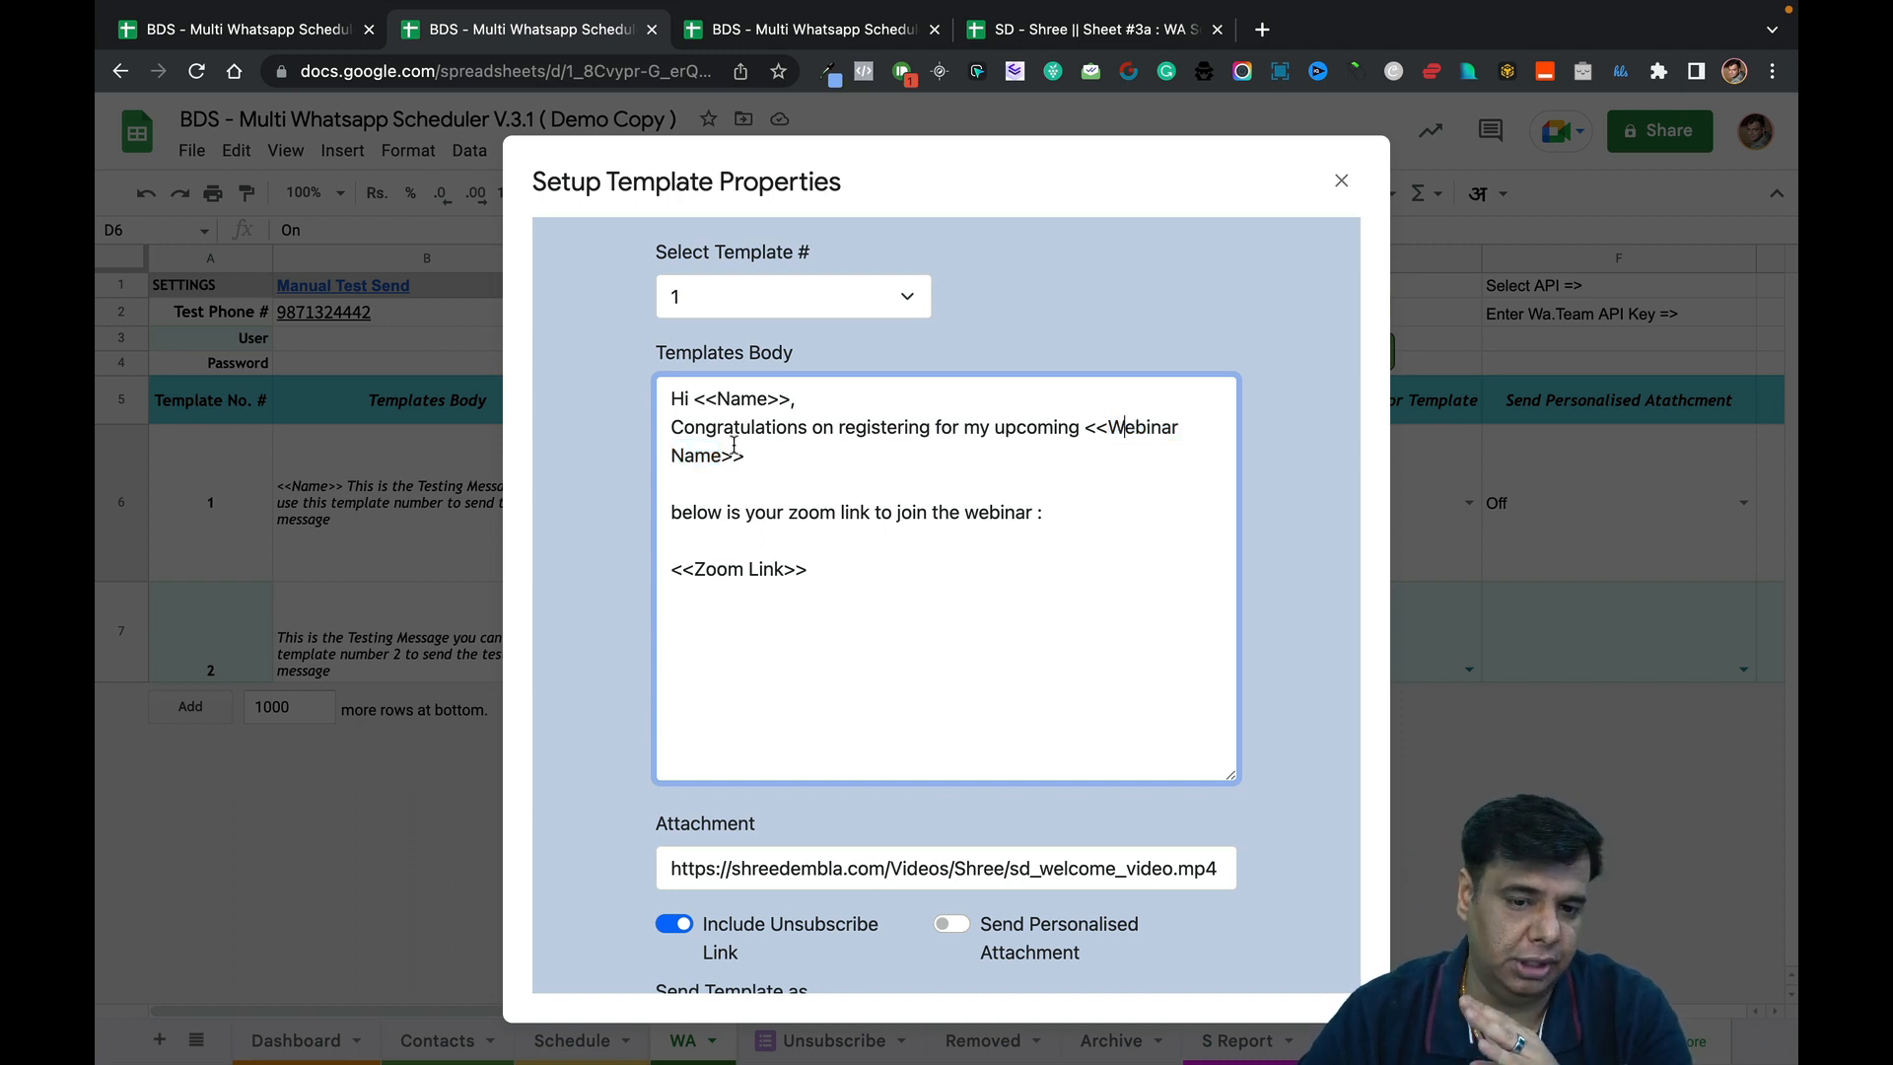
key(BackSpace)
text(w)
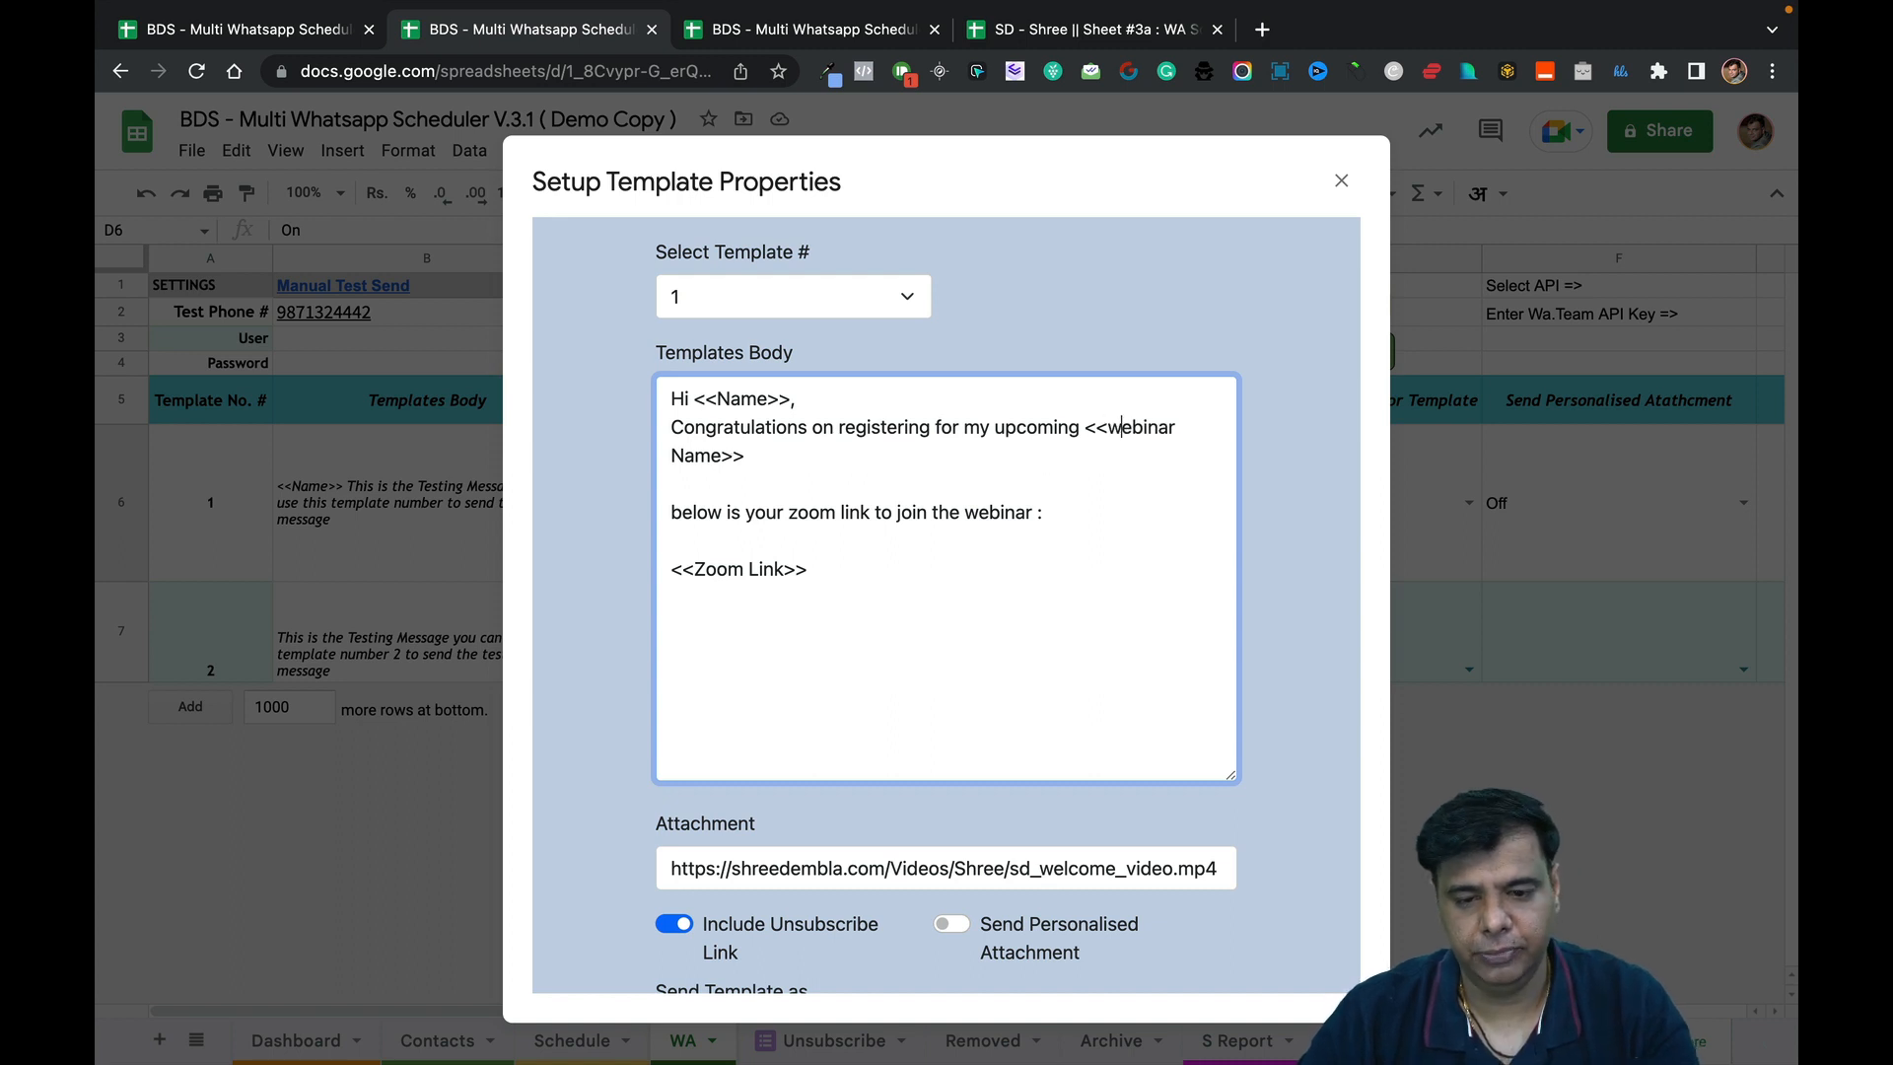
key(BackSpace)
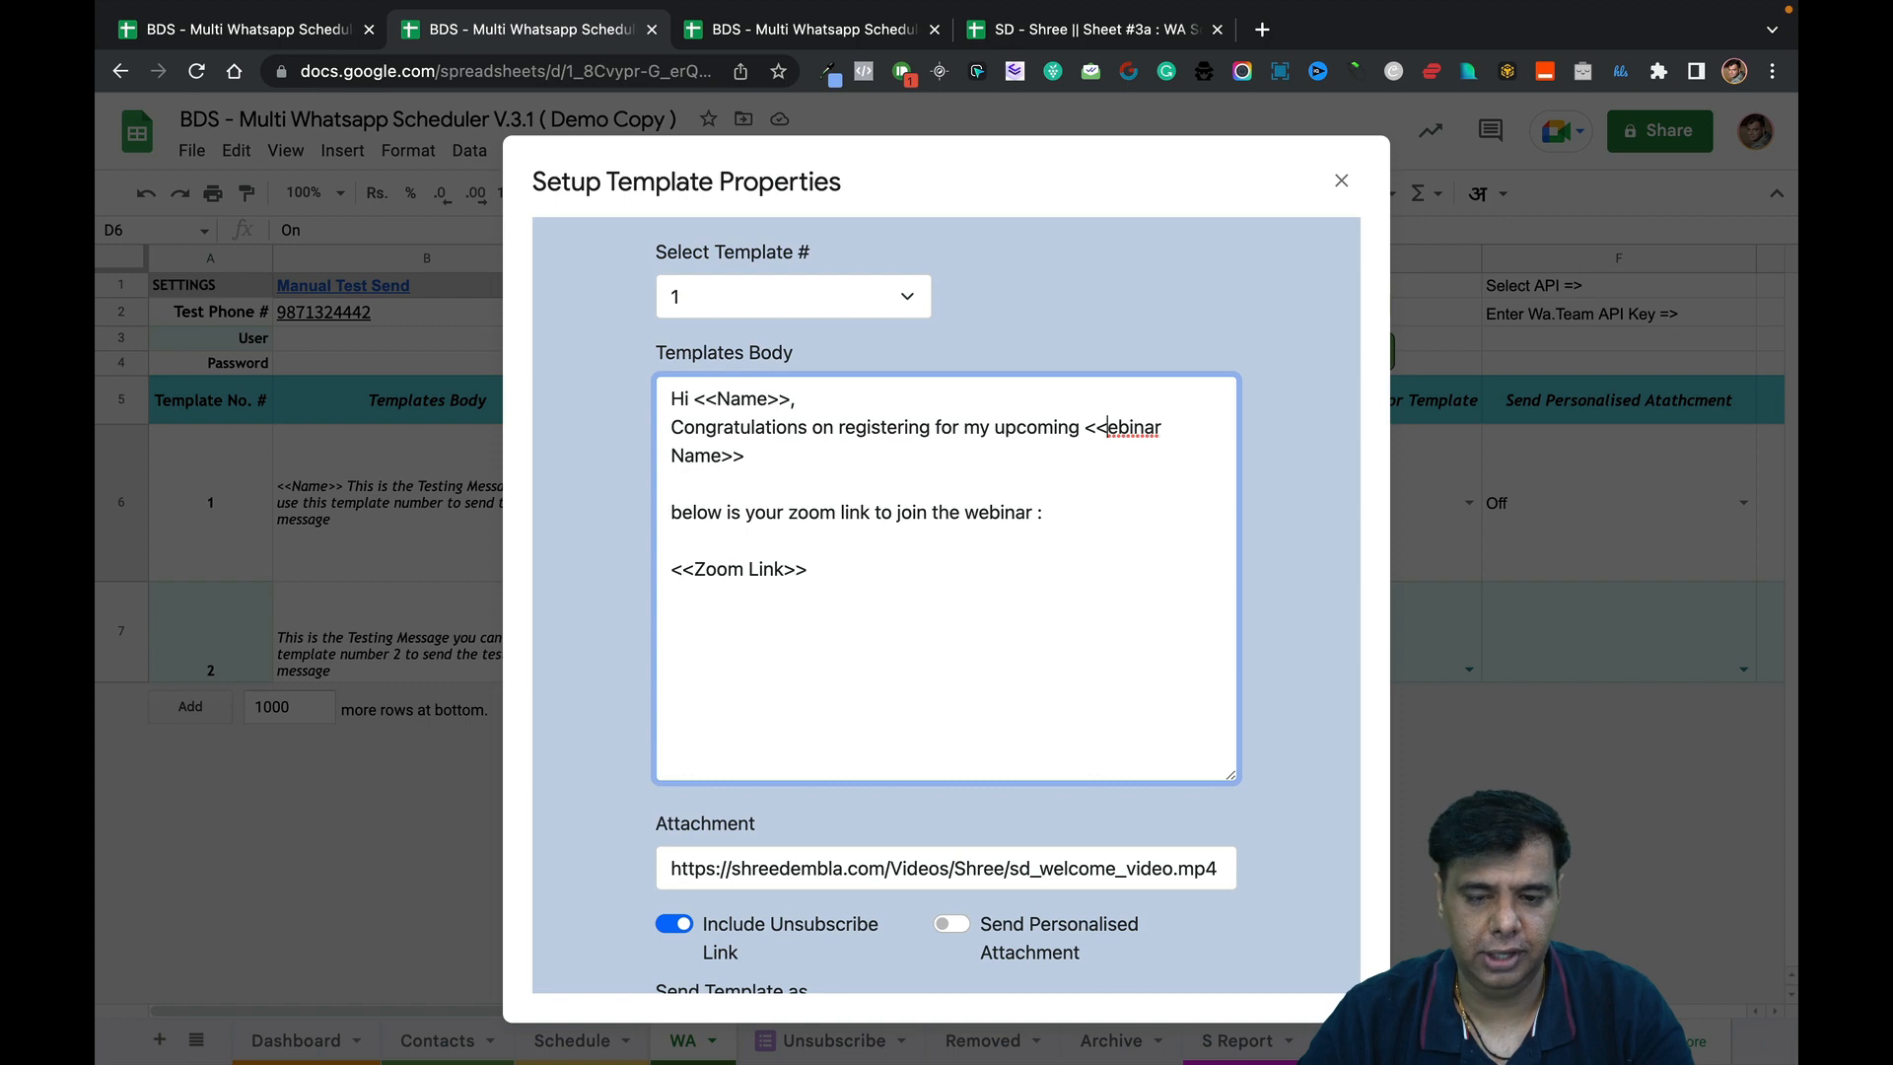
text(W)
click(890, 40)
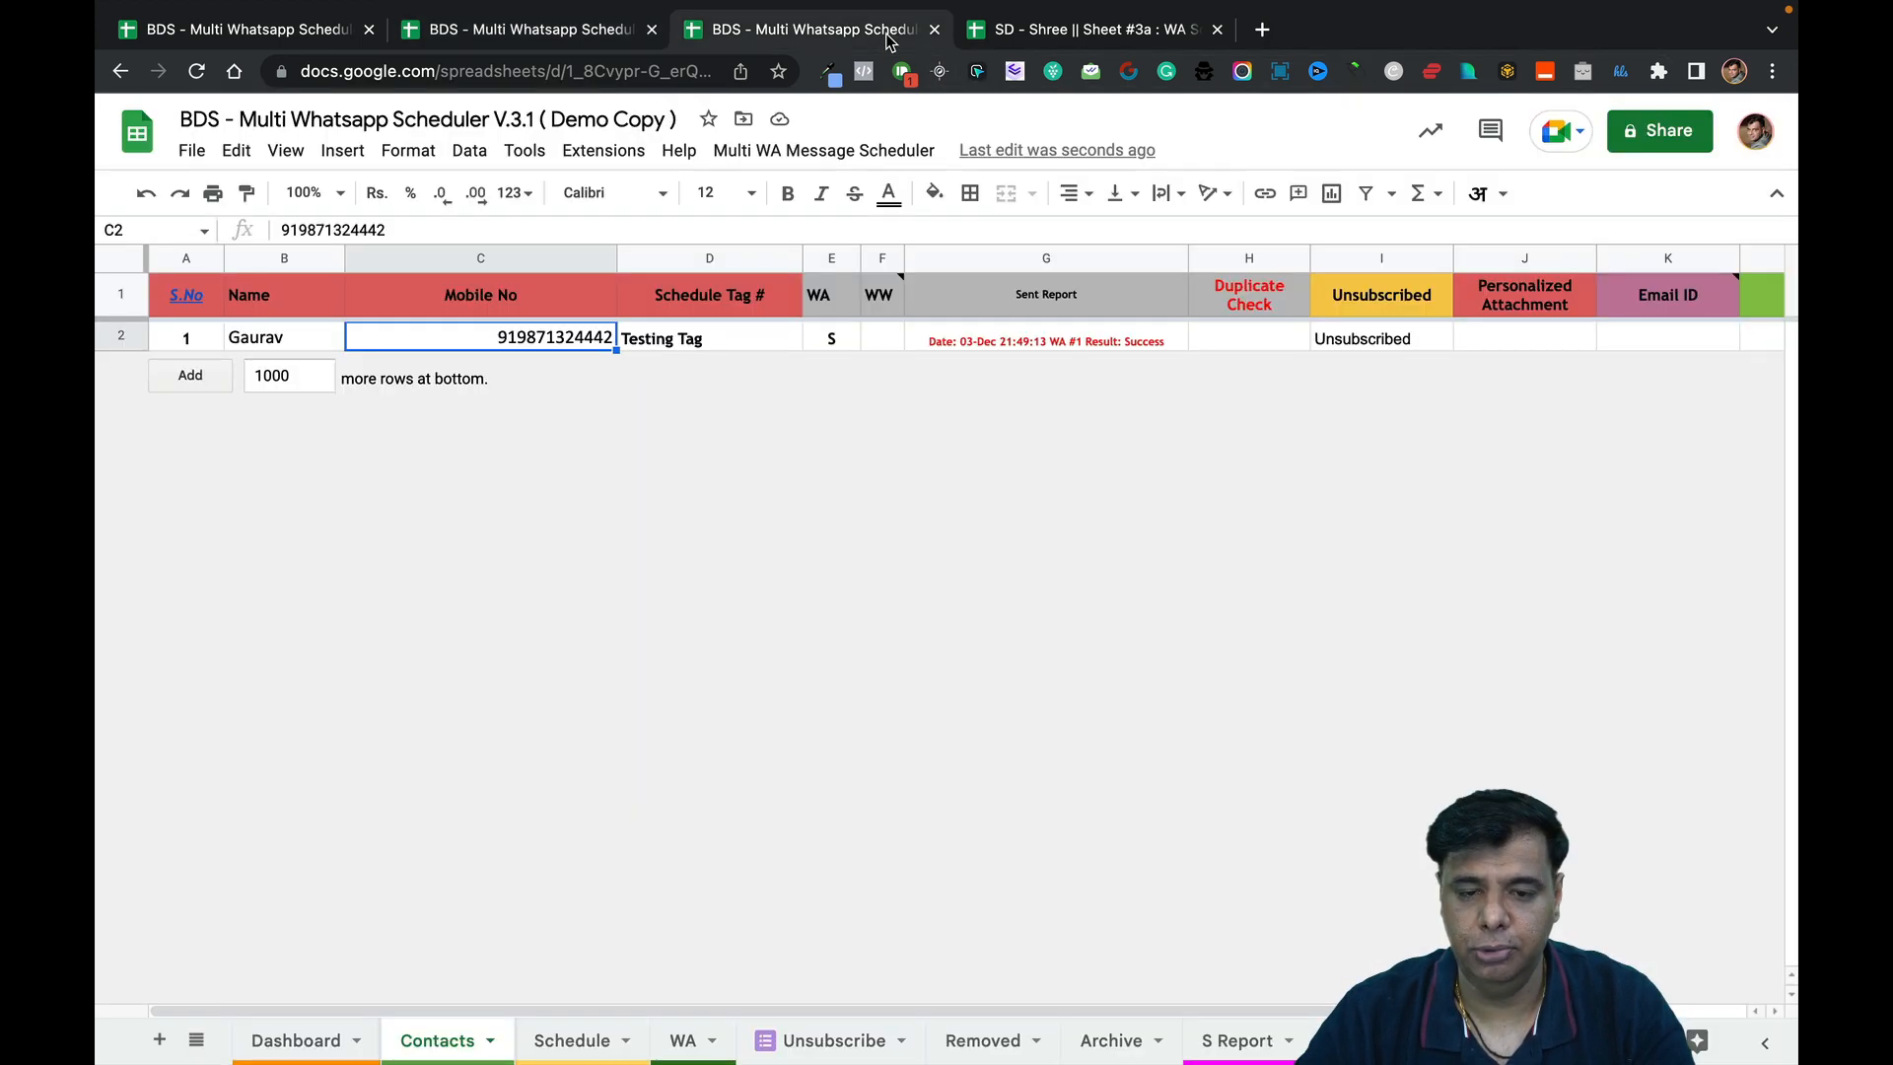
Rename headers L1:O1 to Zoom Link, Webinar Name, Date and Day.
scroll(1343, 540, right, 5)
click(1156, 301)
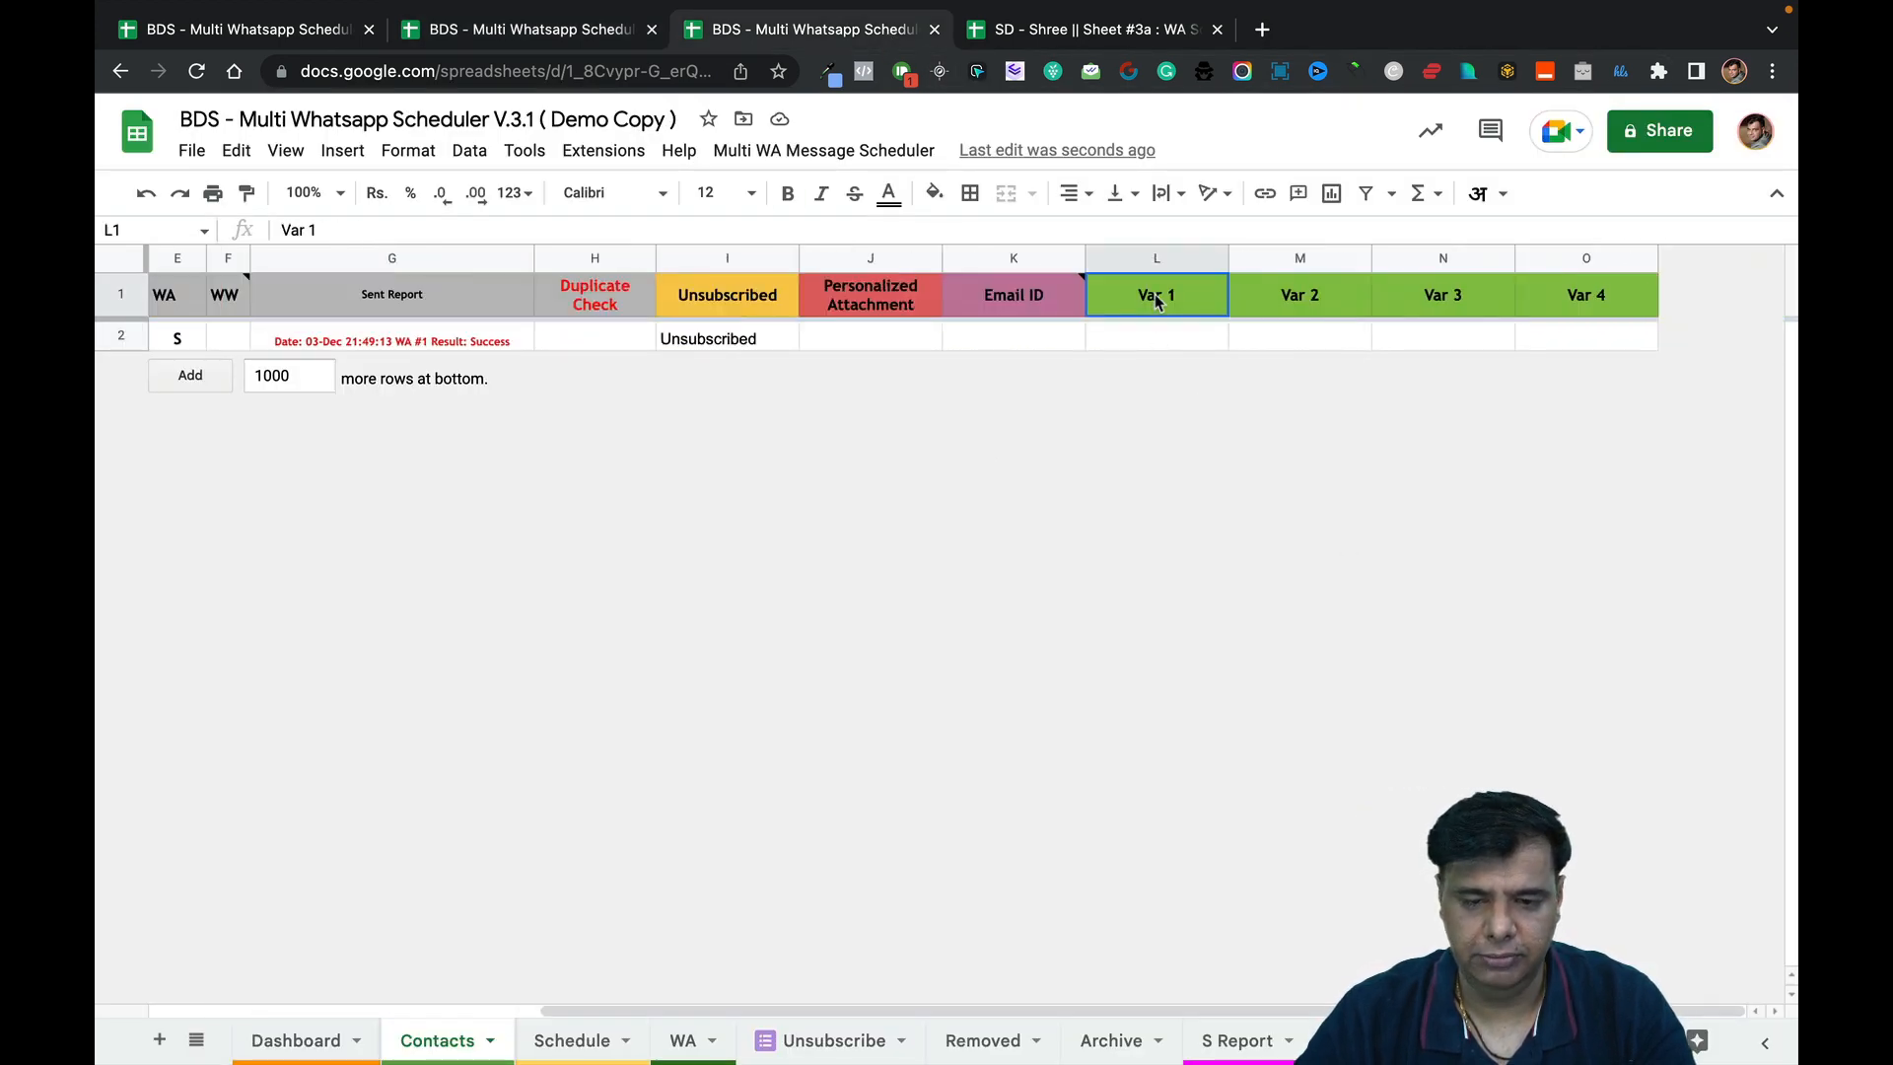
text(Z)
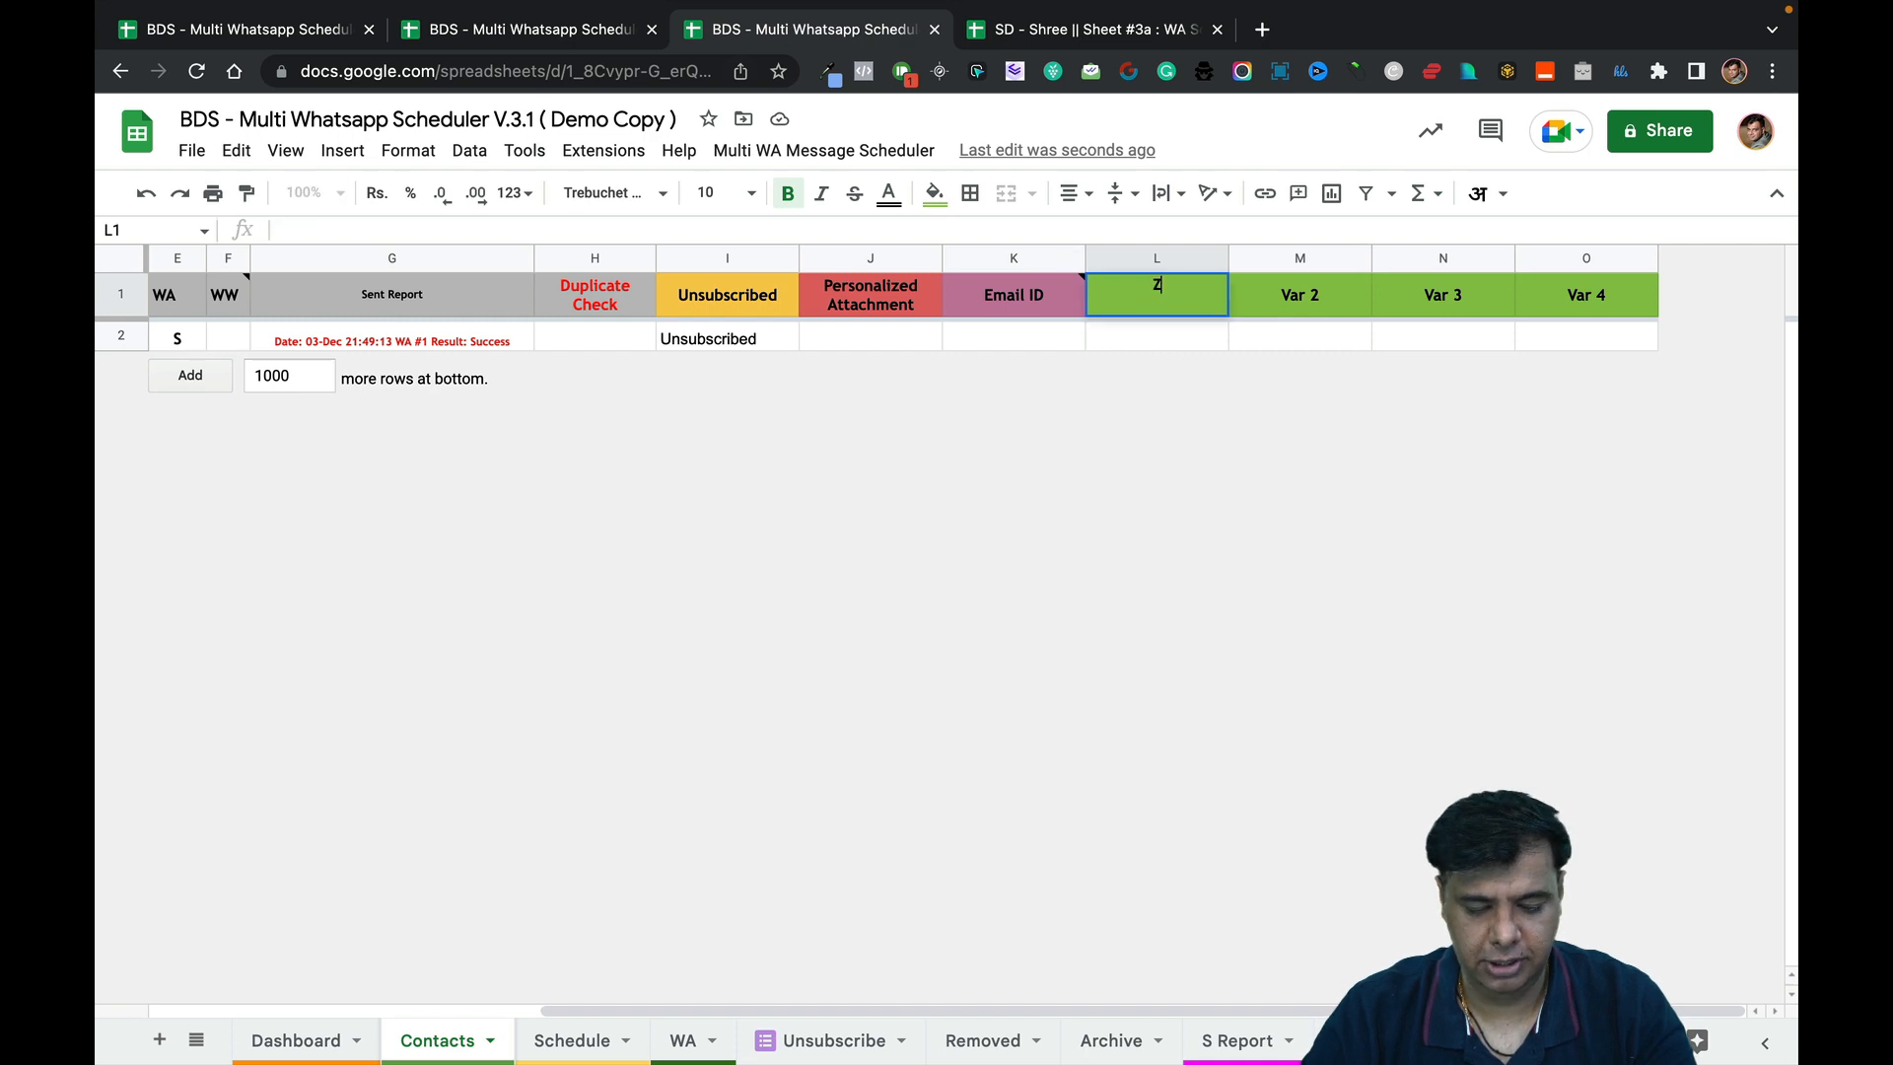
text(oom Link)
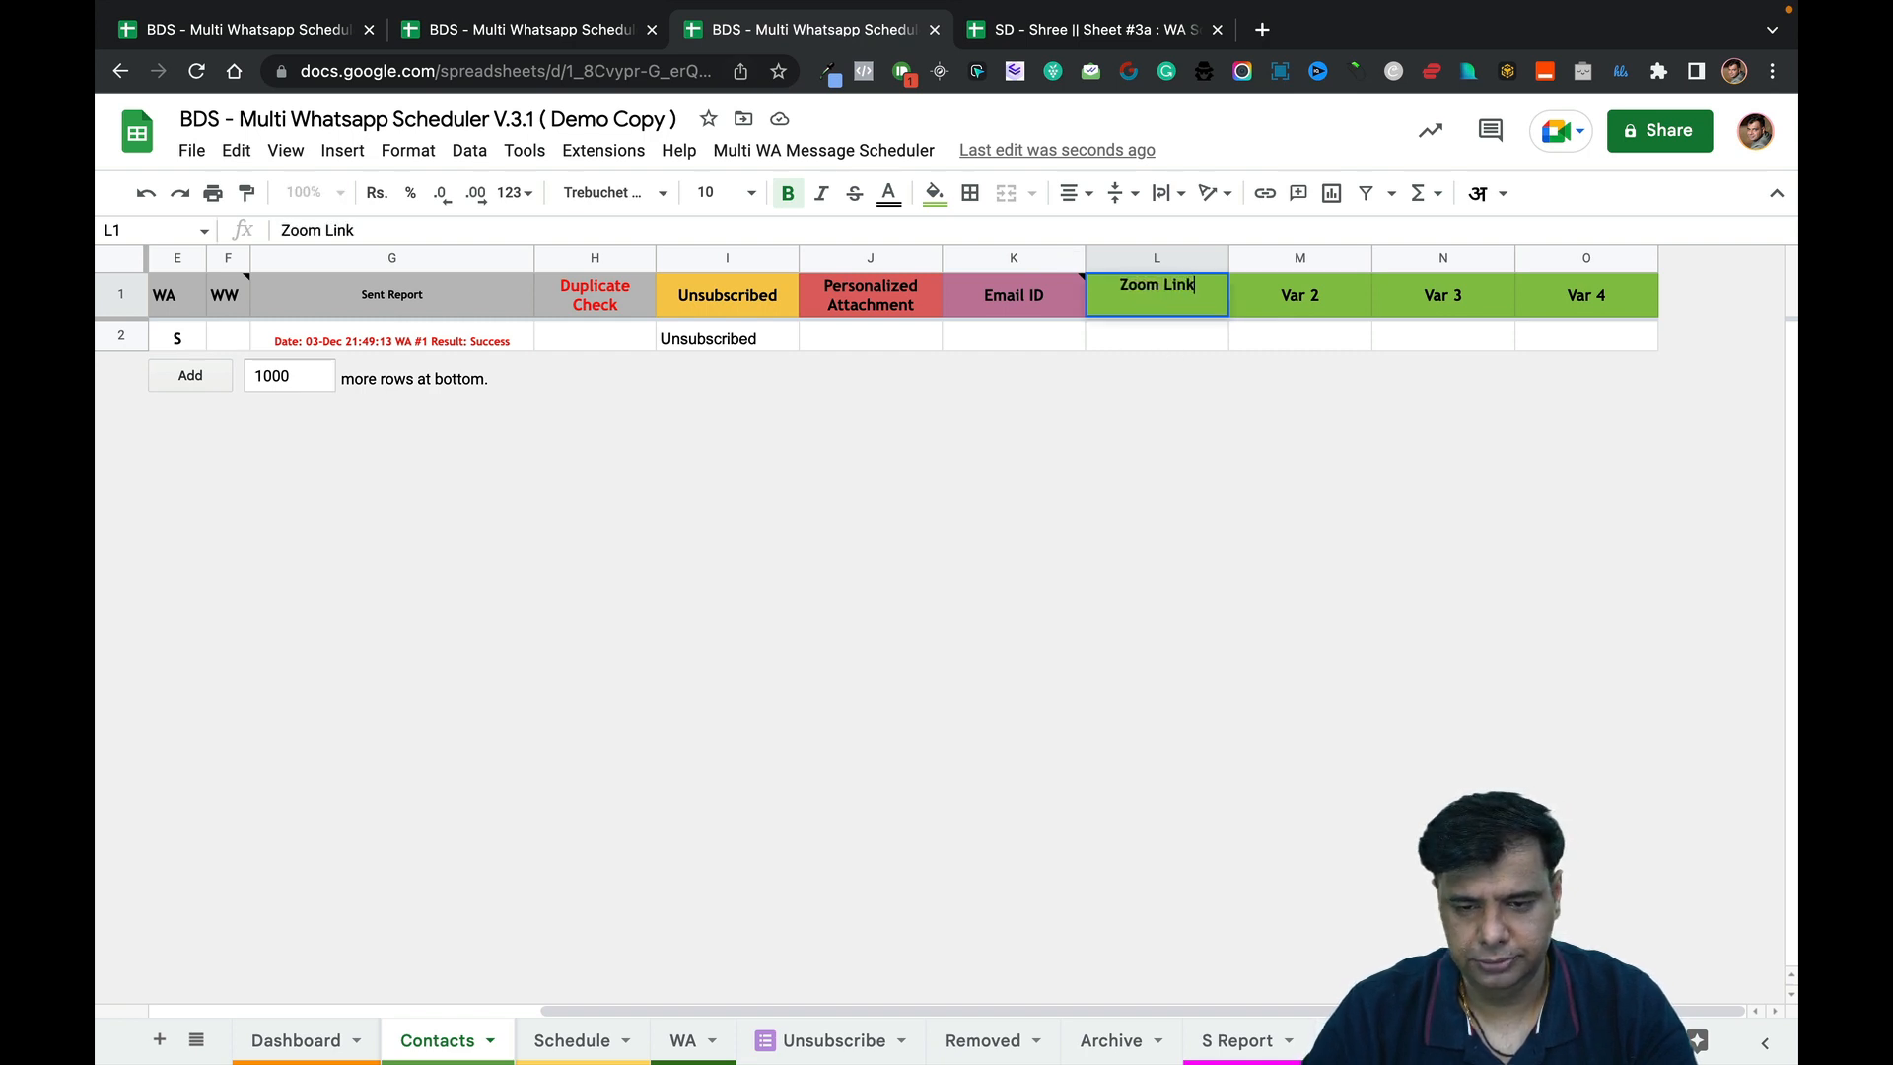
key(Tab)
text(Webinar N)
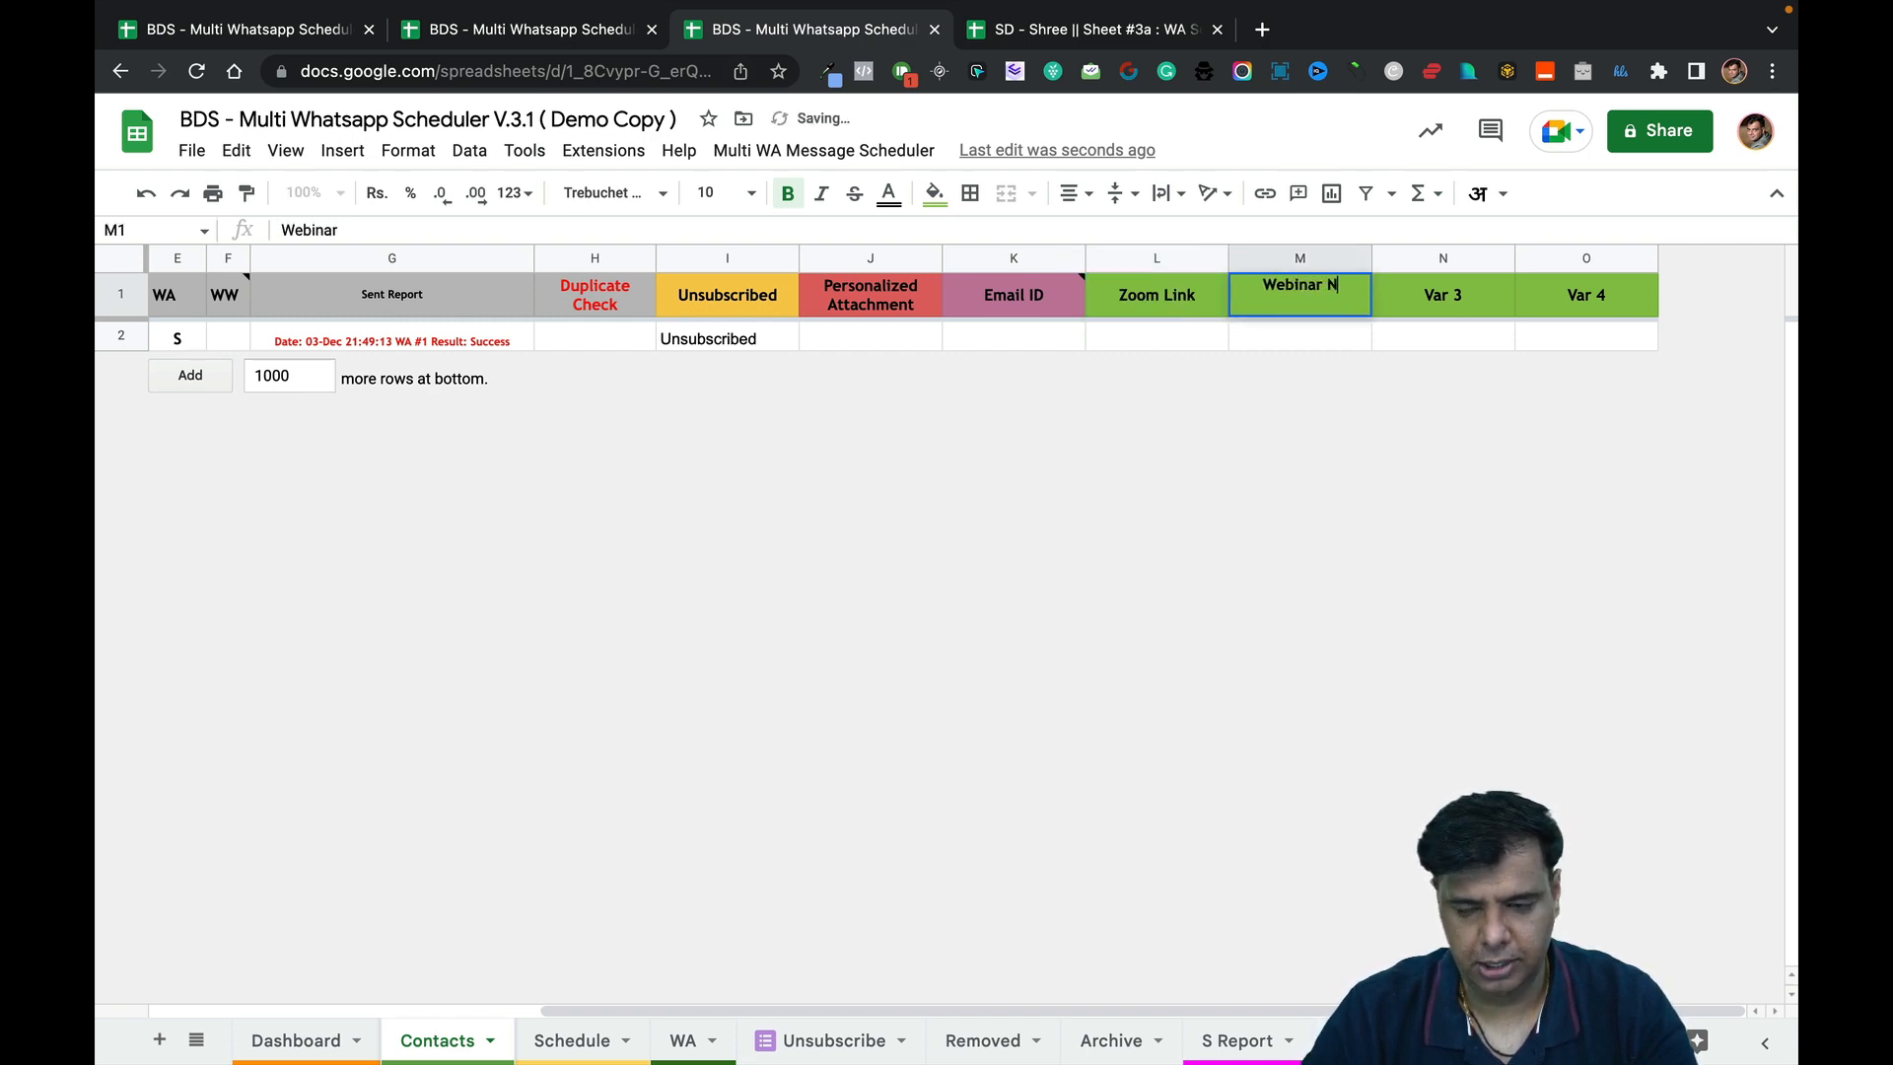
text(ame)
key(Tab)
text(Date)
key(Tab)
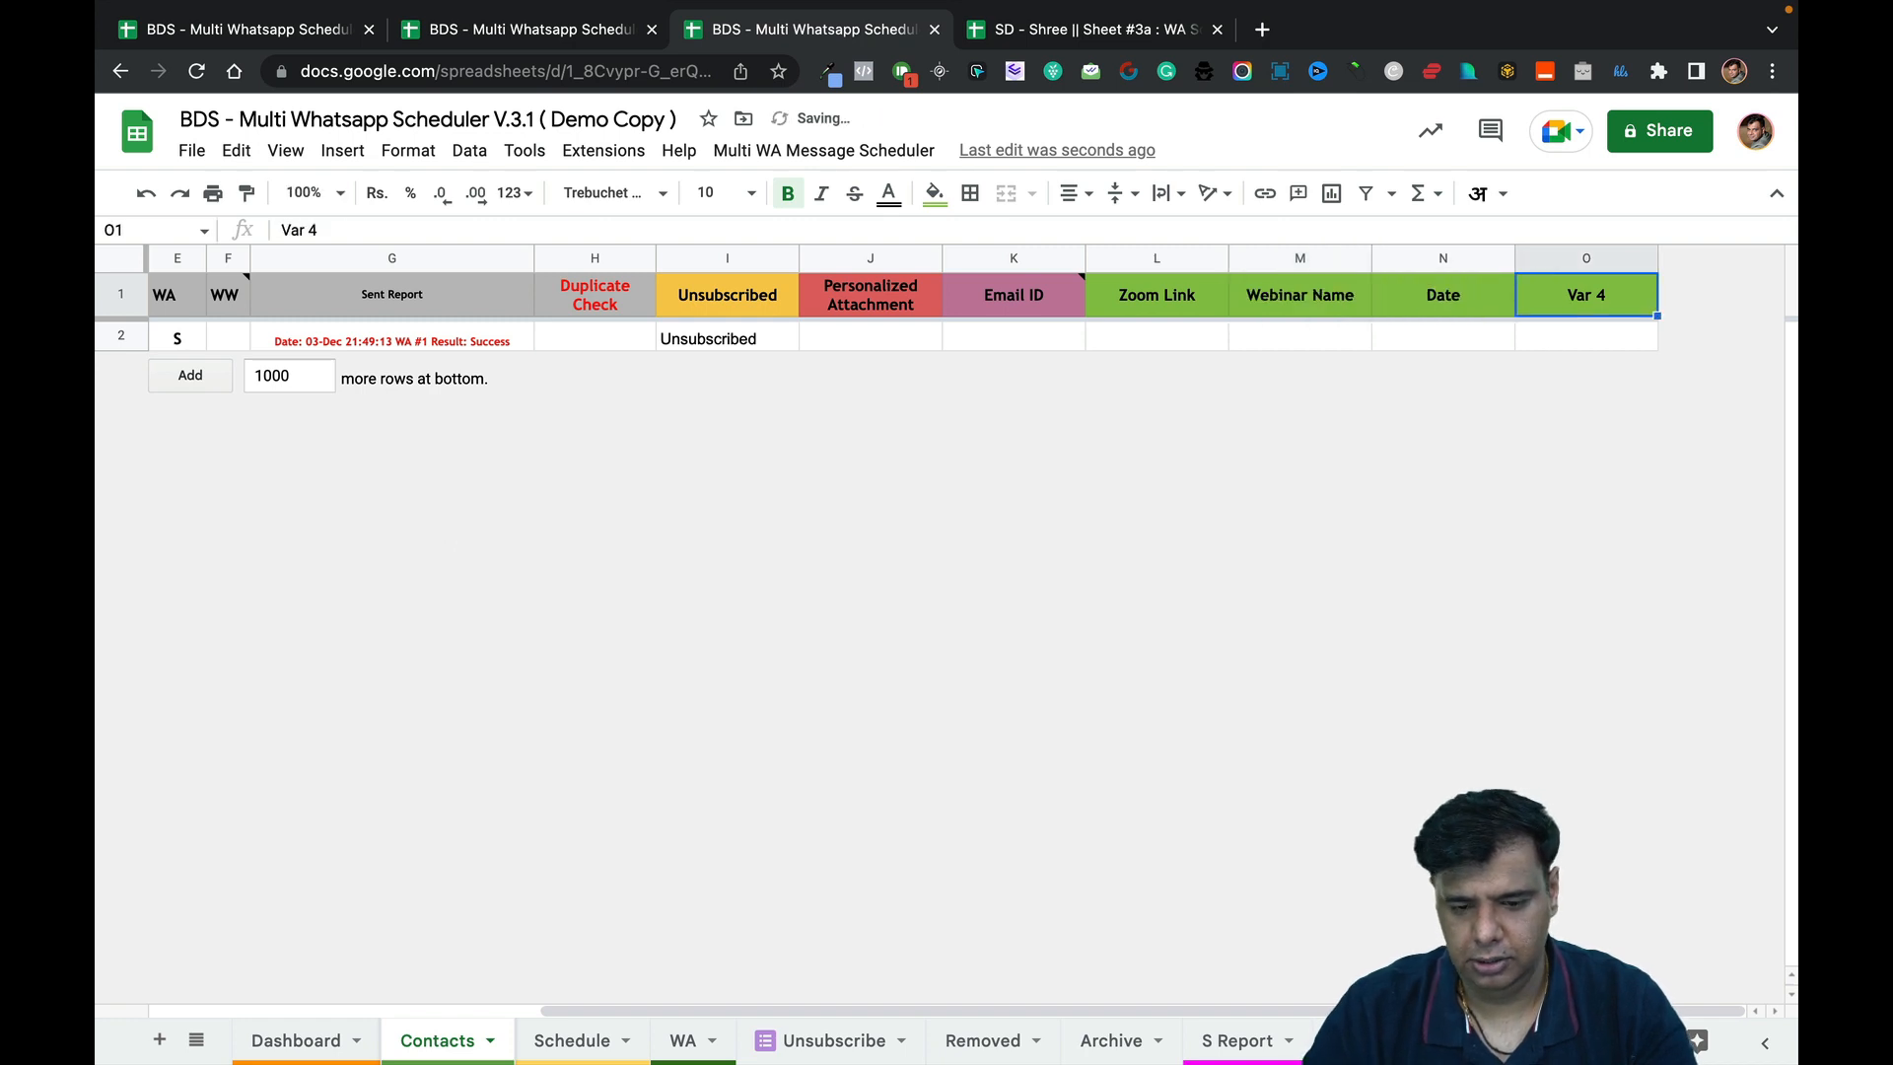
text(Day)
click(1234, 341)
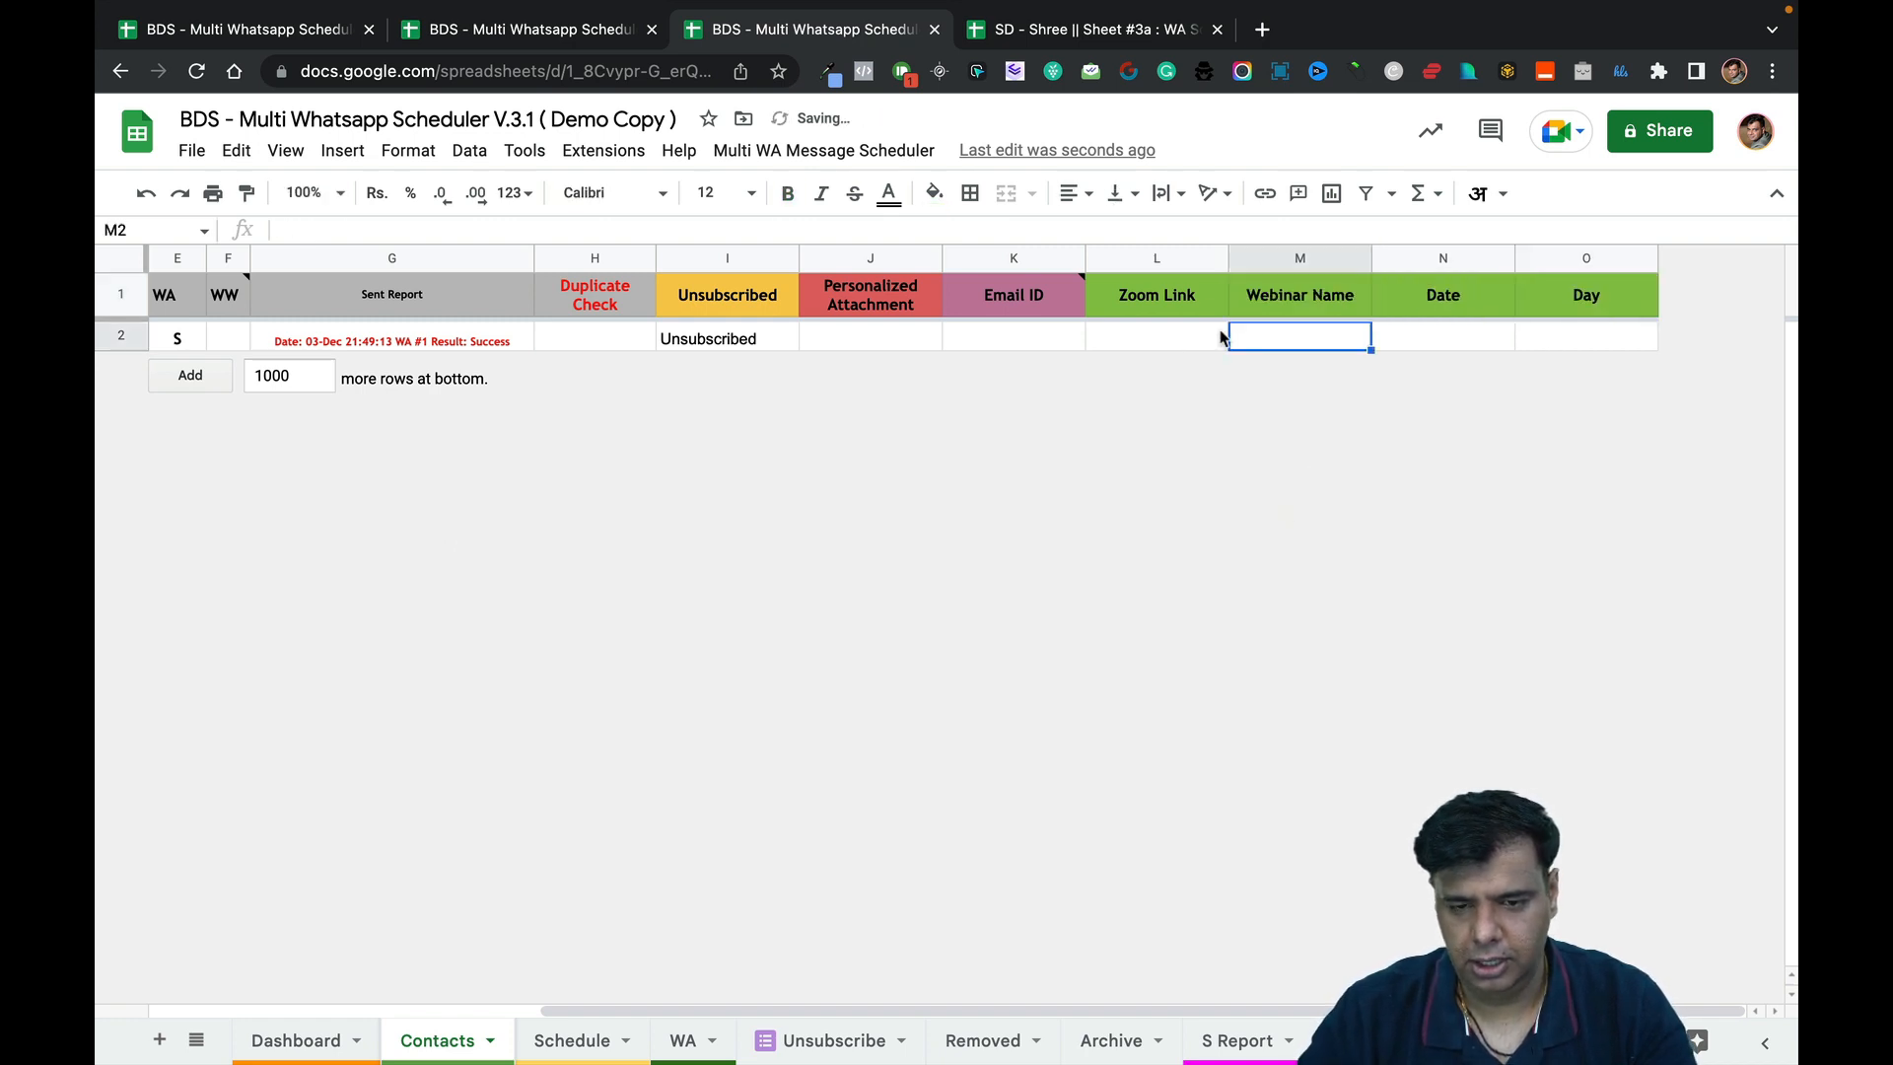
Insert four columns after O headed Time, Duration, WA Group and Webinar ID, then return to template setup.
drag(1179, 257, 1542, 257)
right_click(1542, 257)
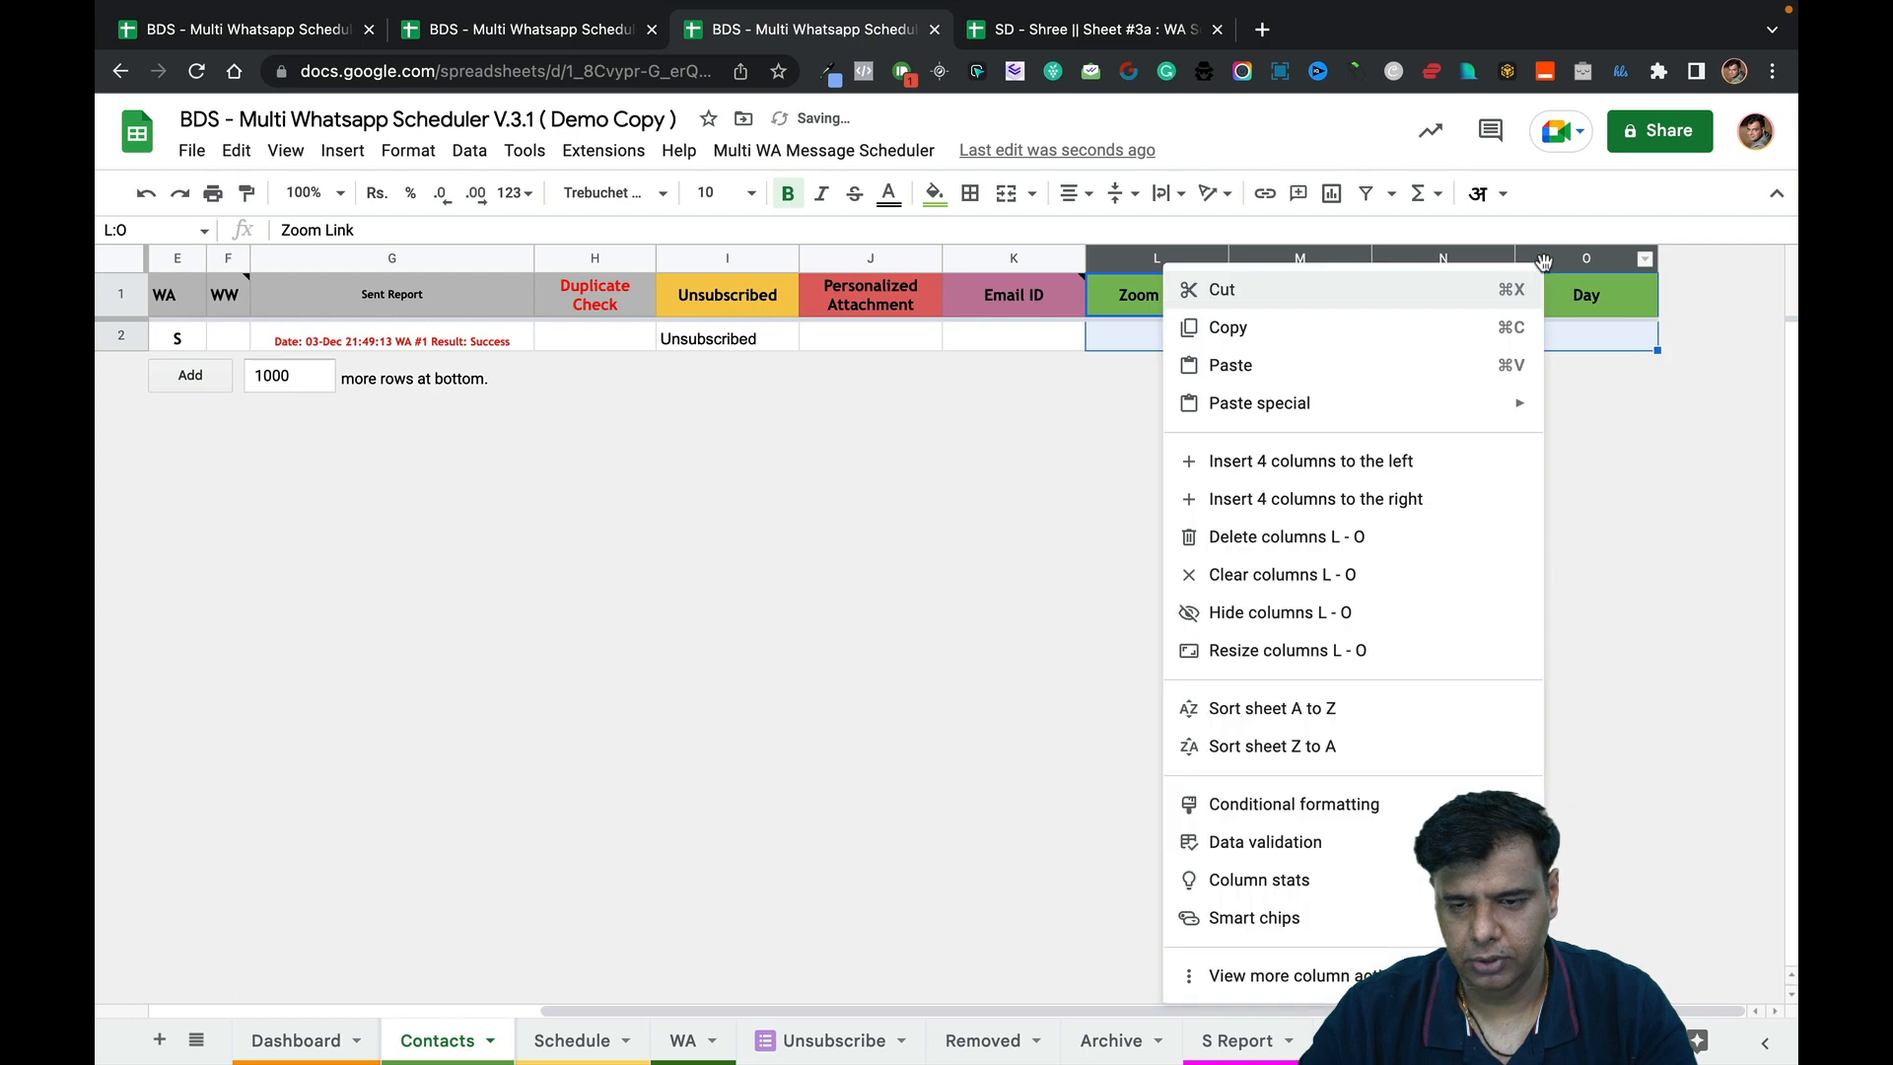
click(1416, 499)
scroll(1435, 404, right, 5)
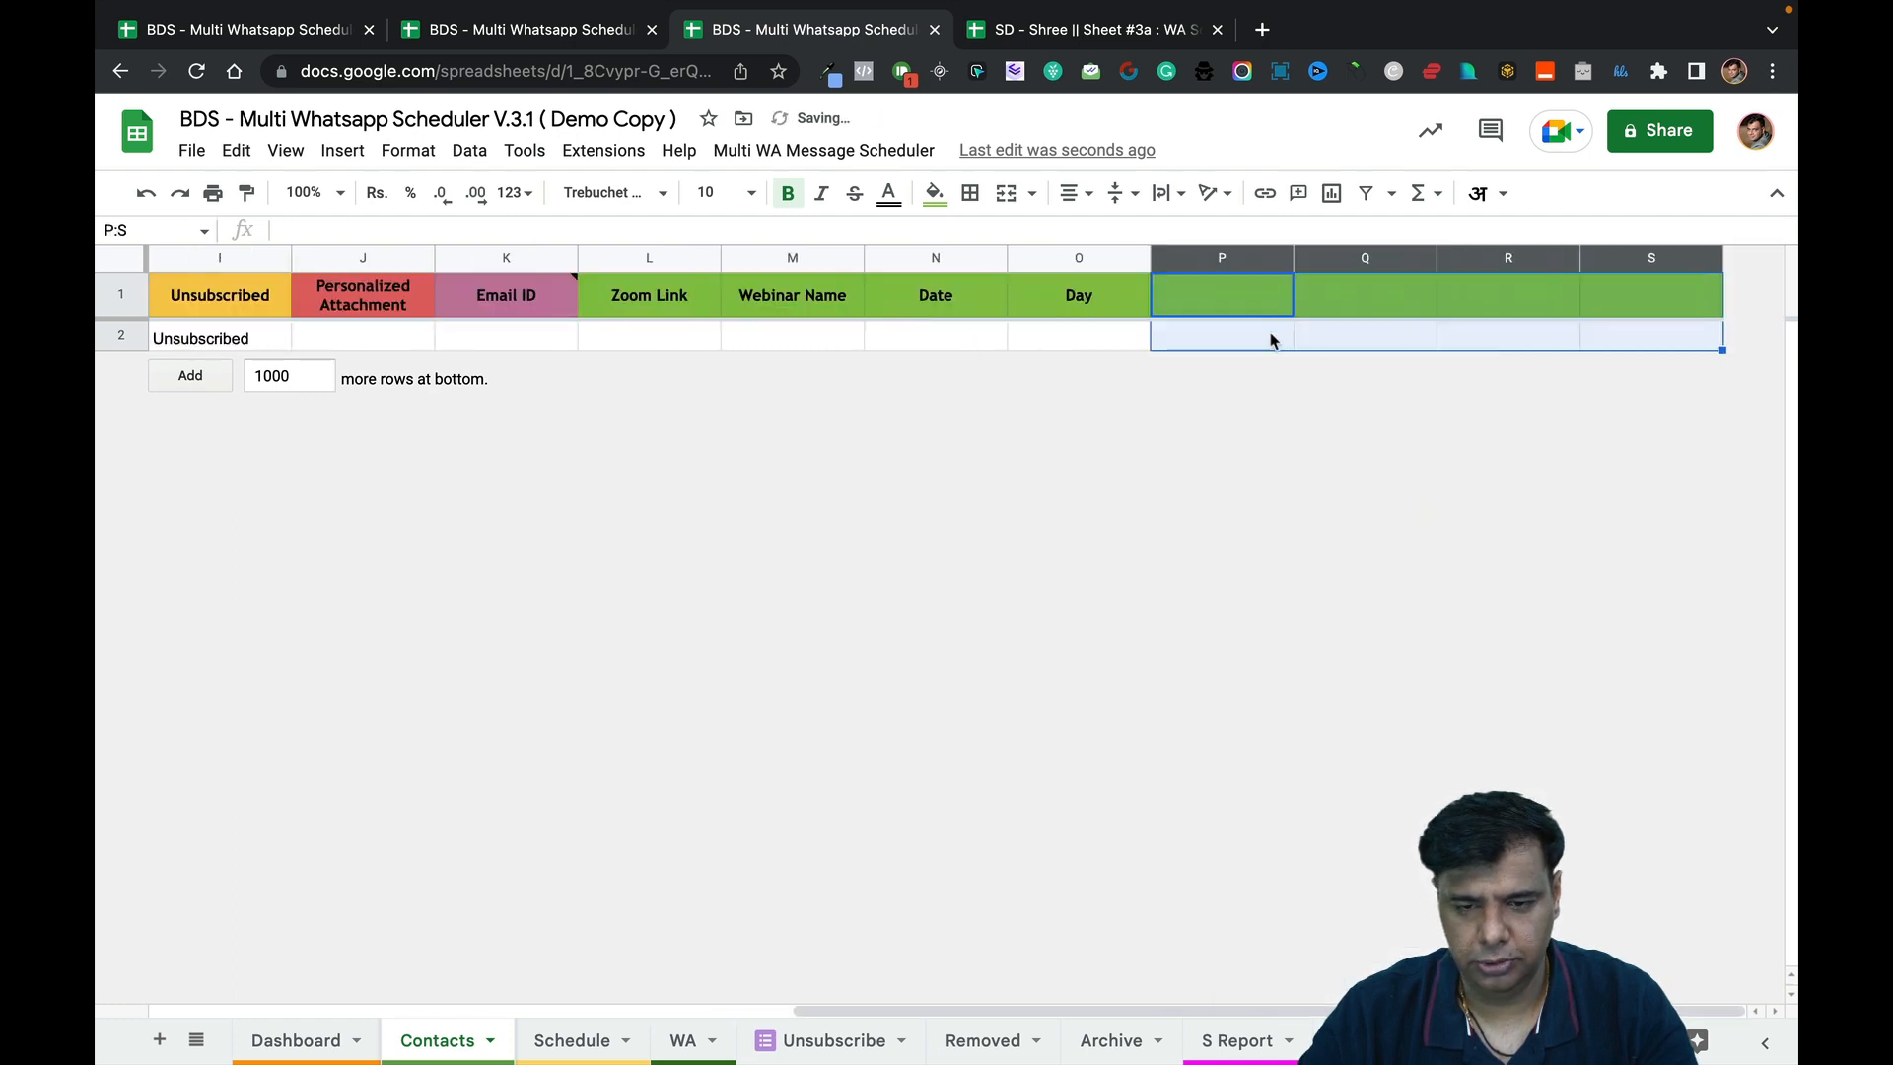
click(1231, 291)
text(Time)
key(Tab)
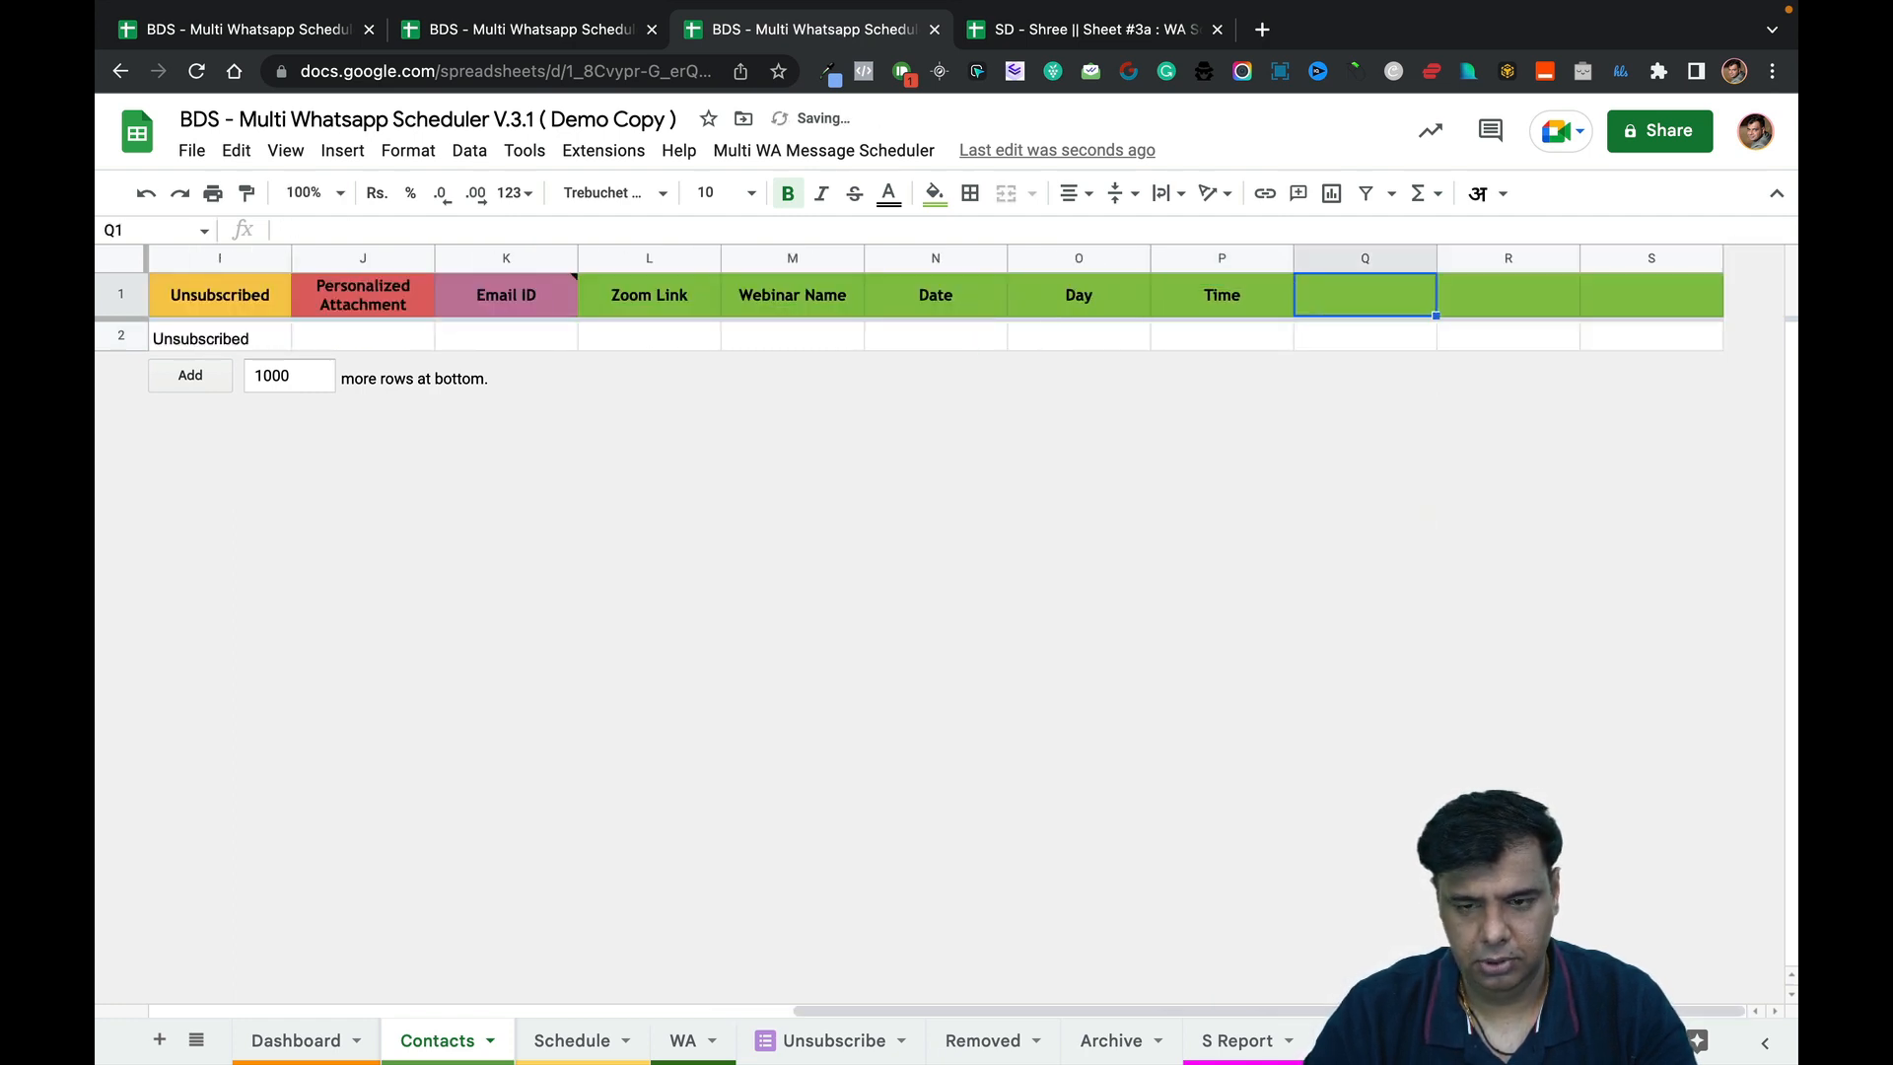
text(Duration)
key(Tab)
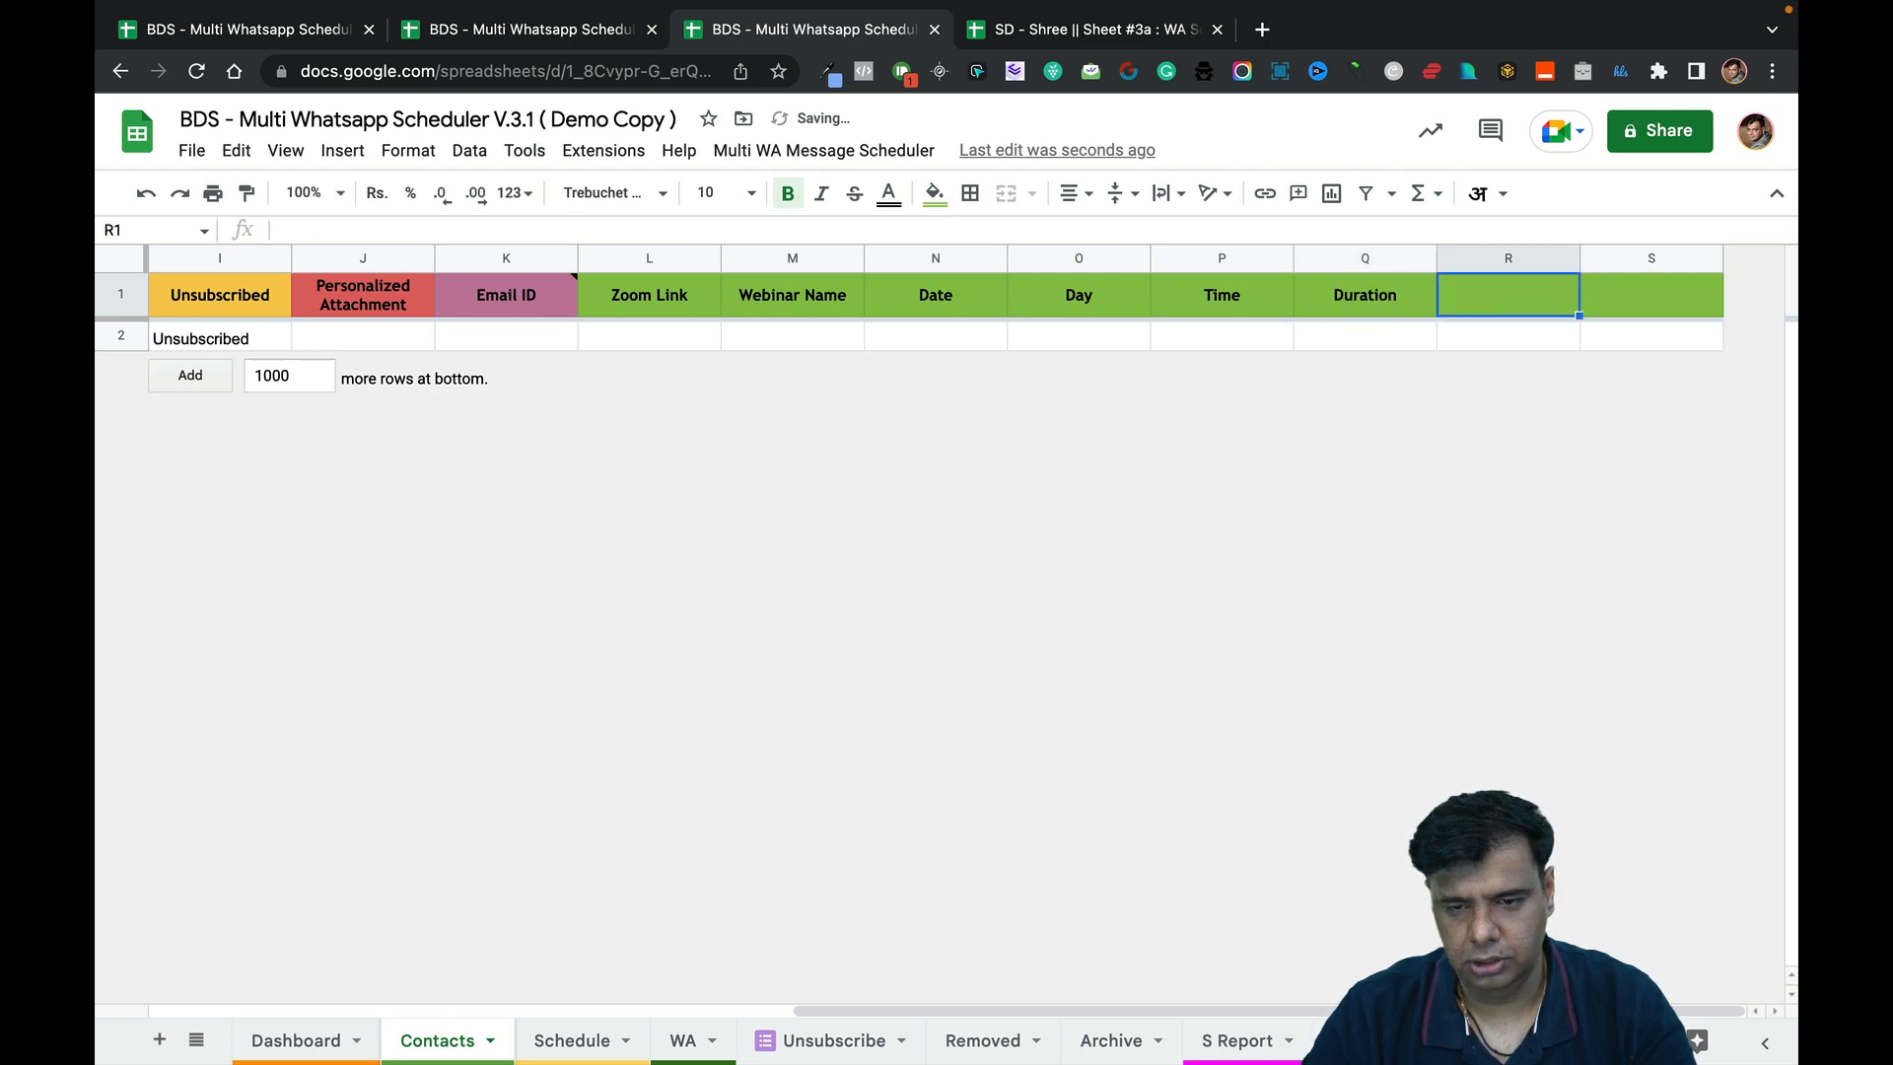
text(WA Group)
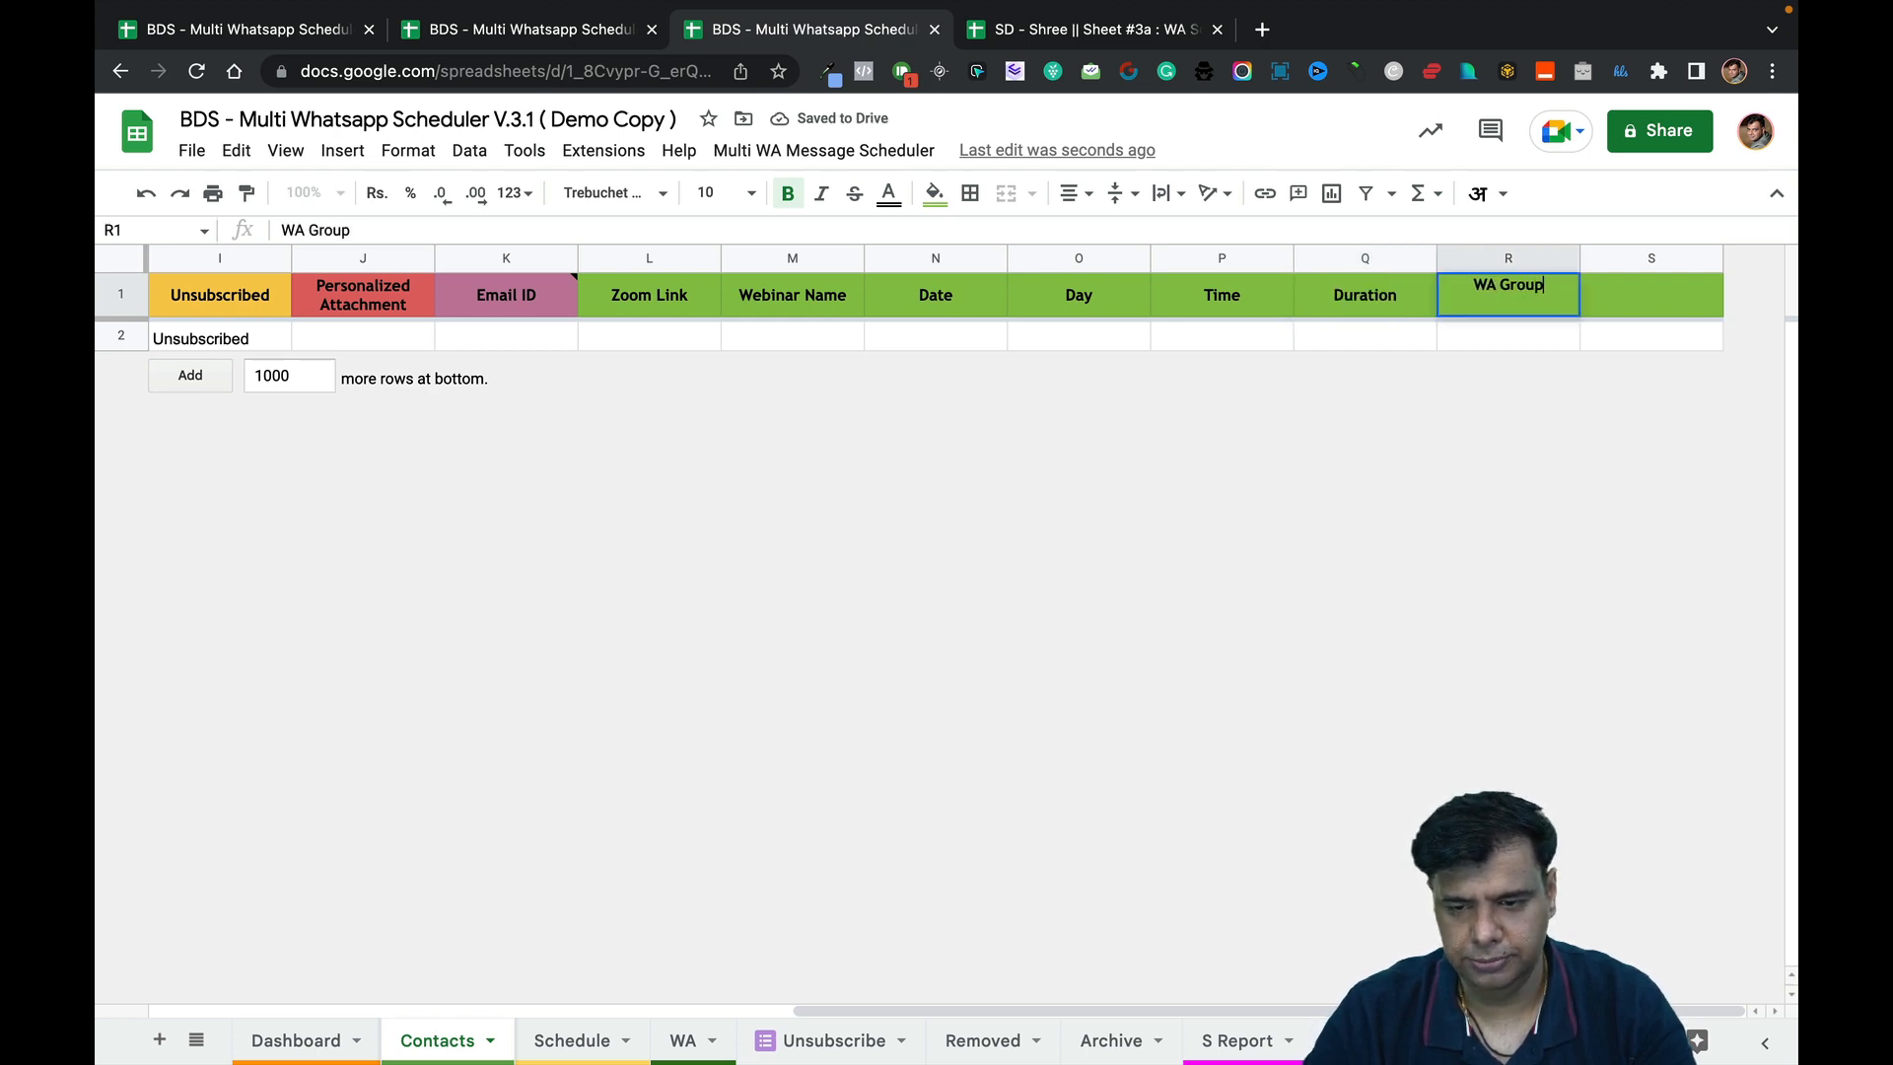
key(Tab)
text(Webinar ID)
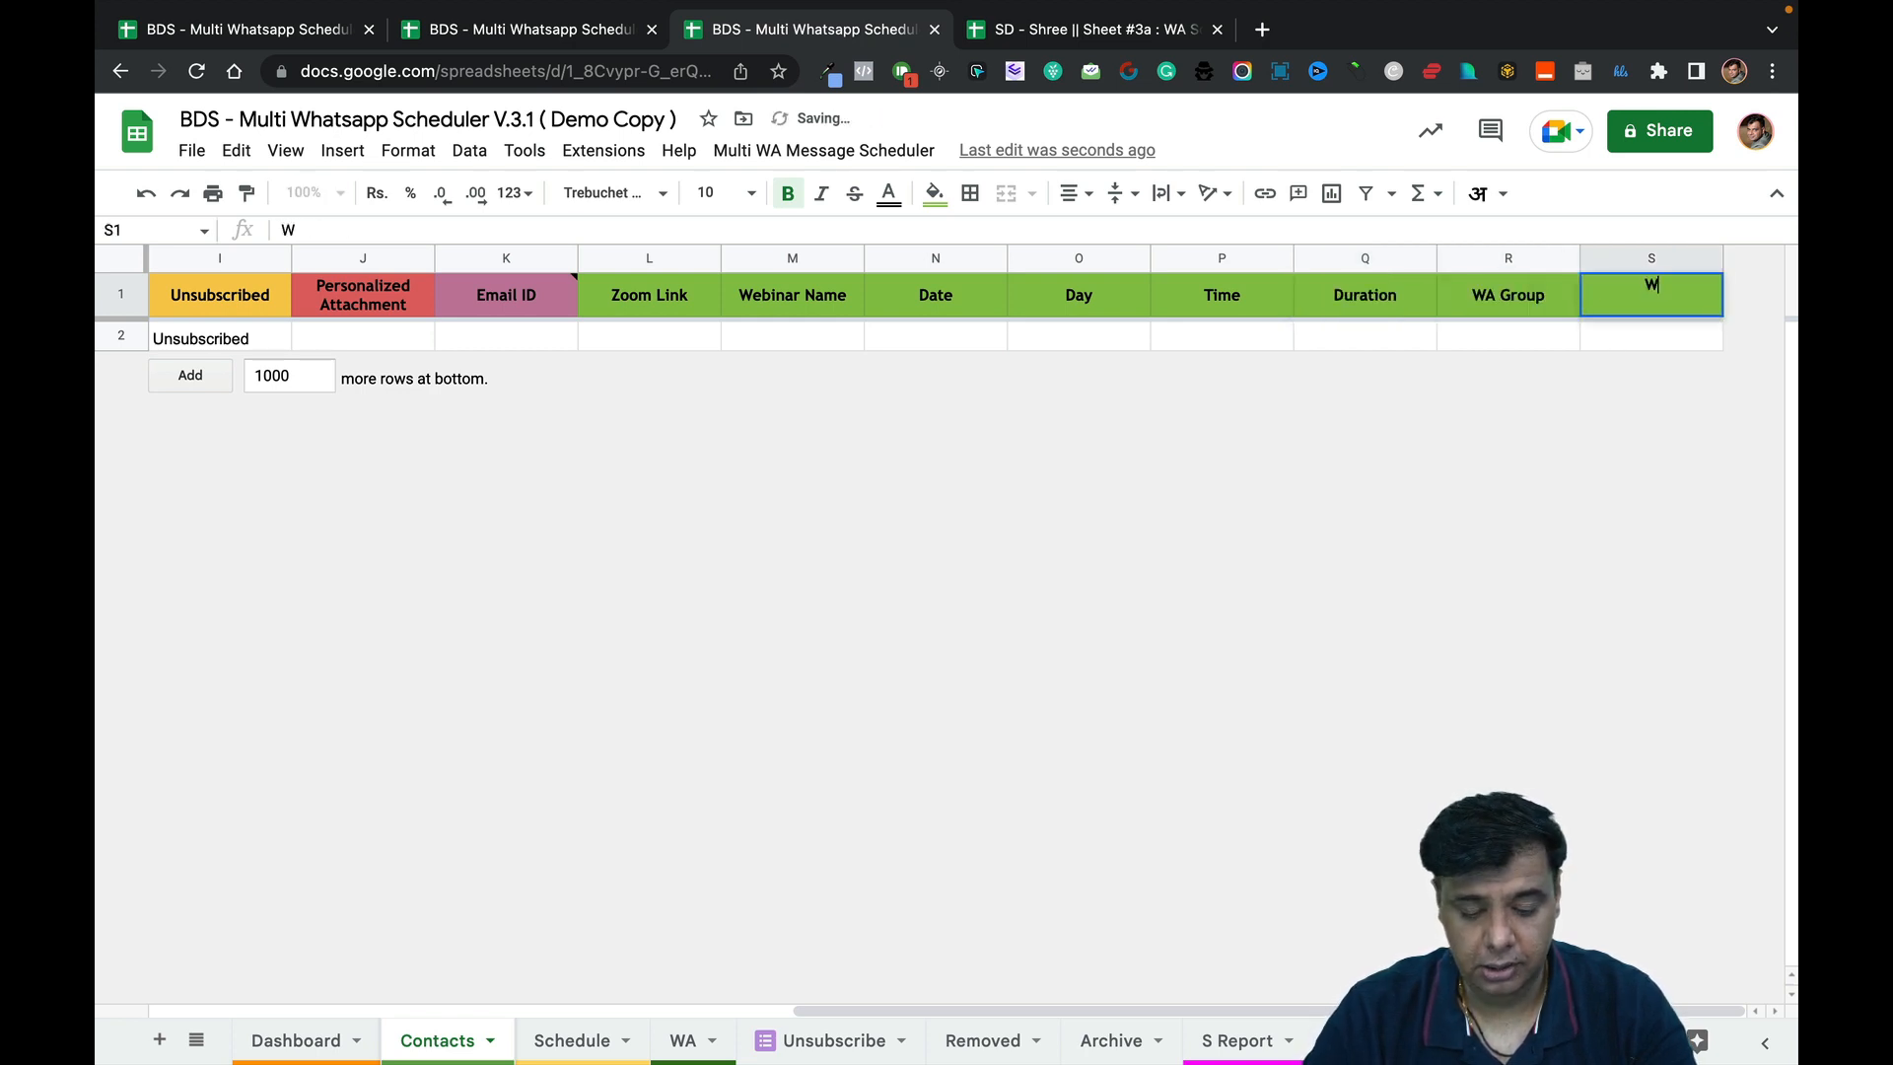
key(Return)
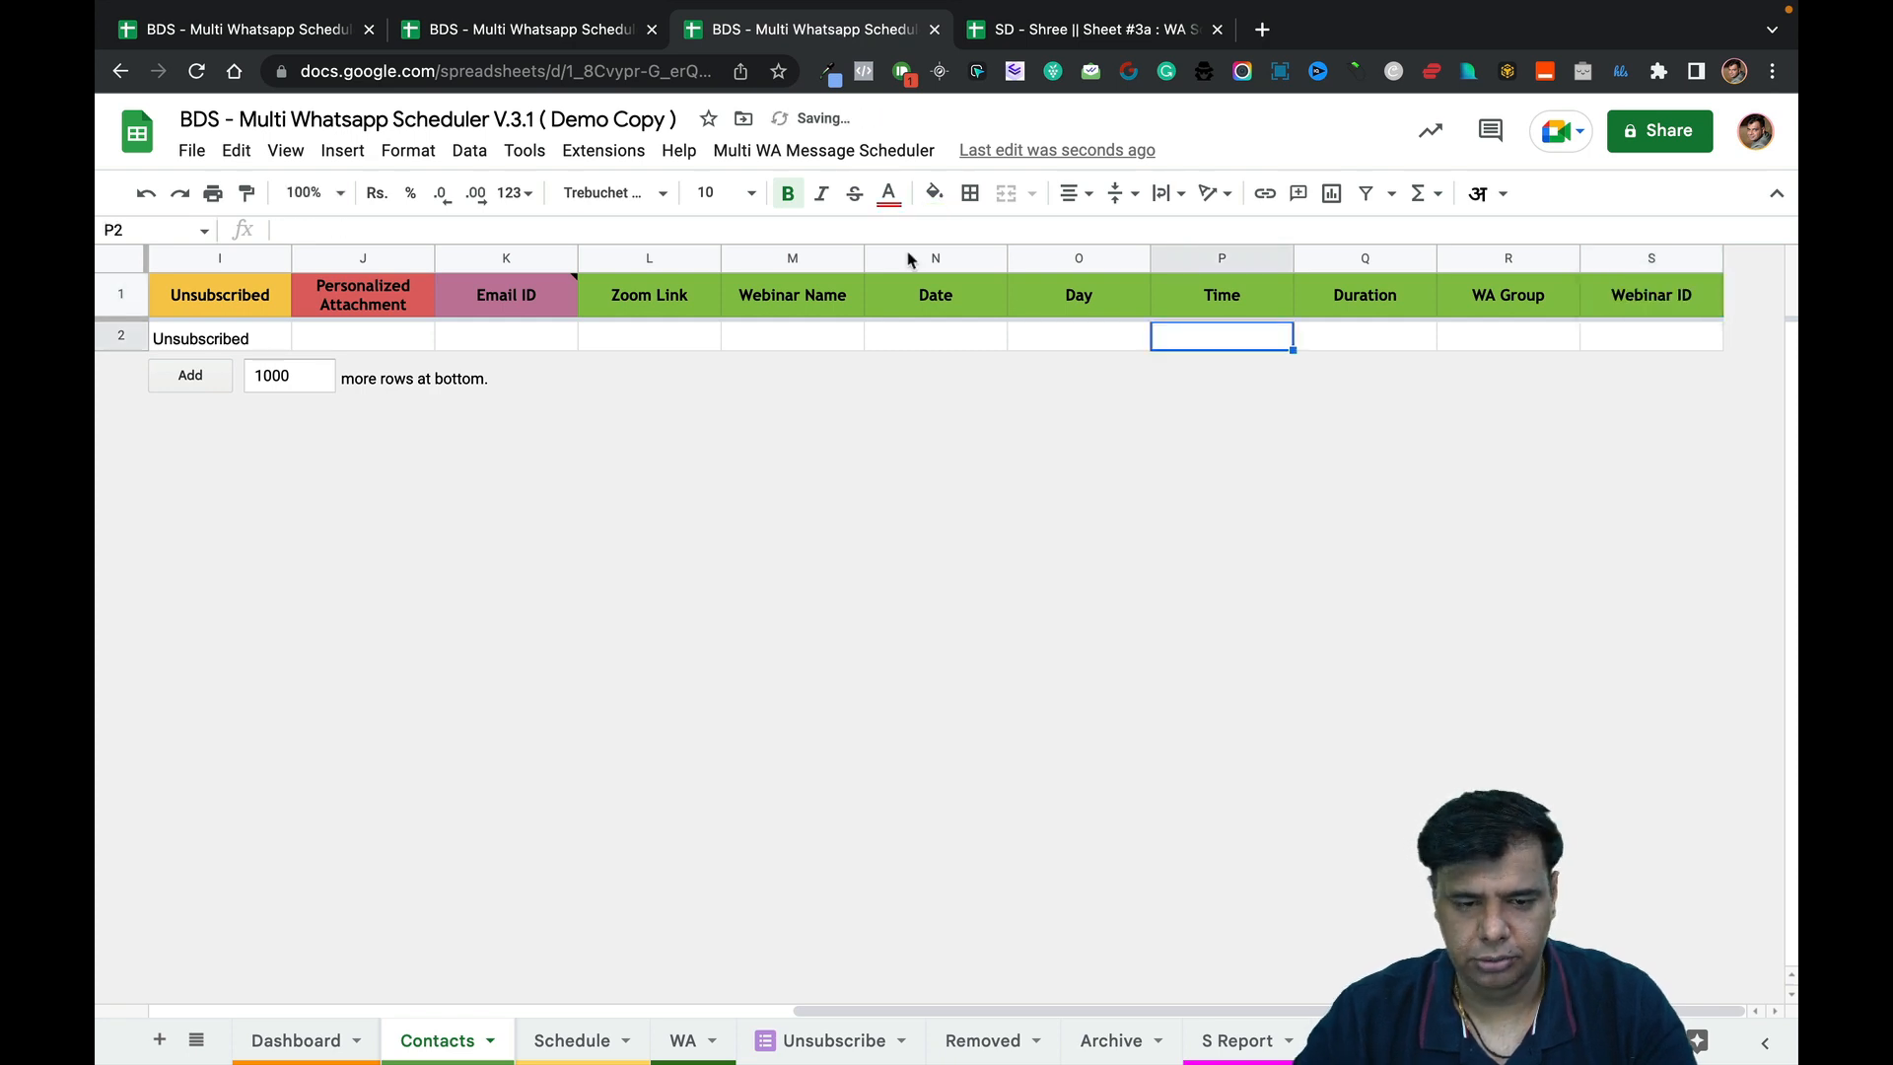
click(601, 29)
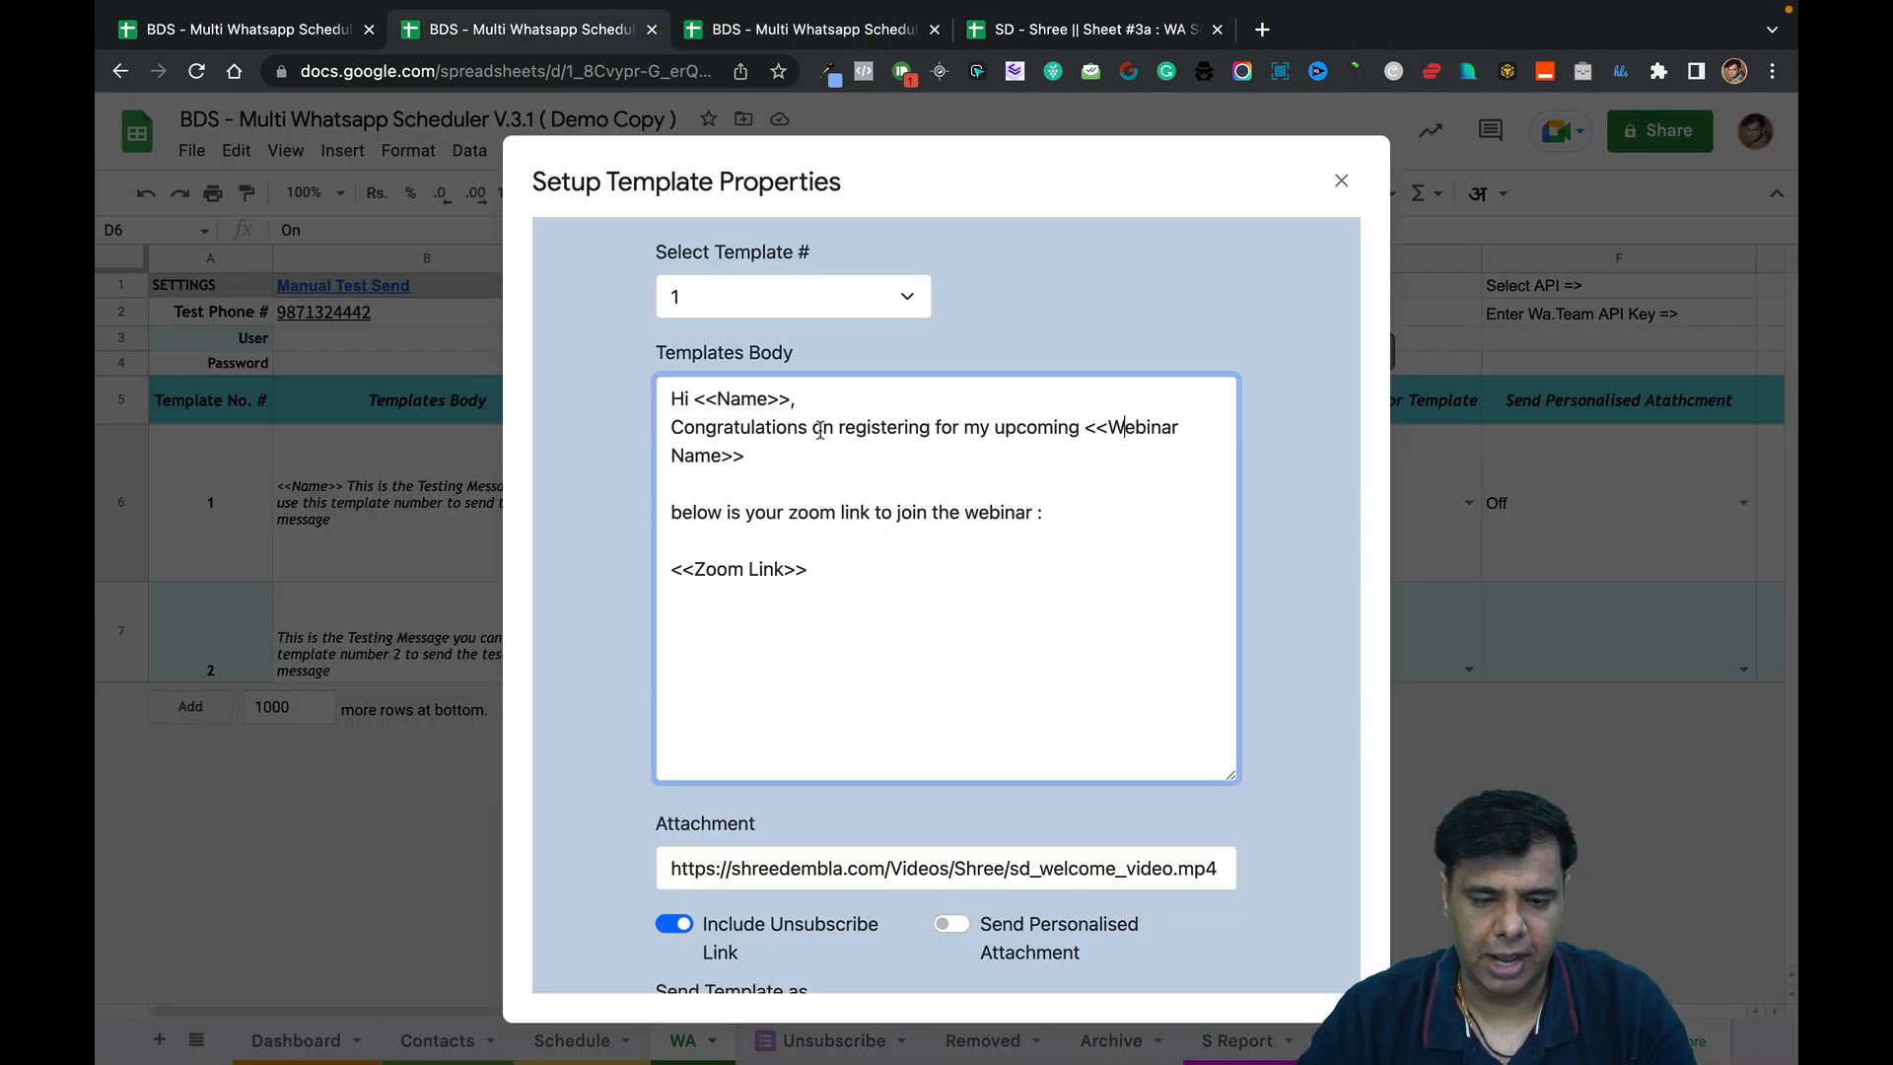
Below <<Zoom Link>>, add 🎯-led lines 'Date : <<Date>>' and 'Day : <<Day>>'.
key(Return)
key(Return)
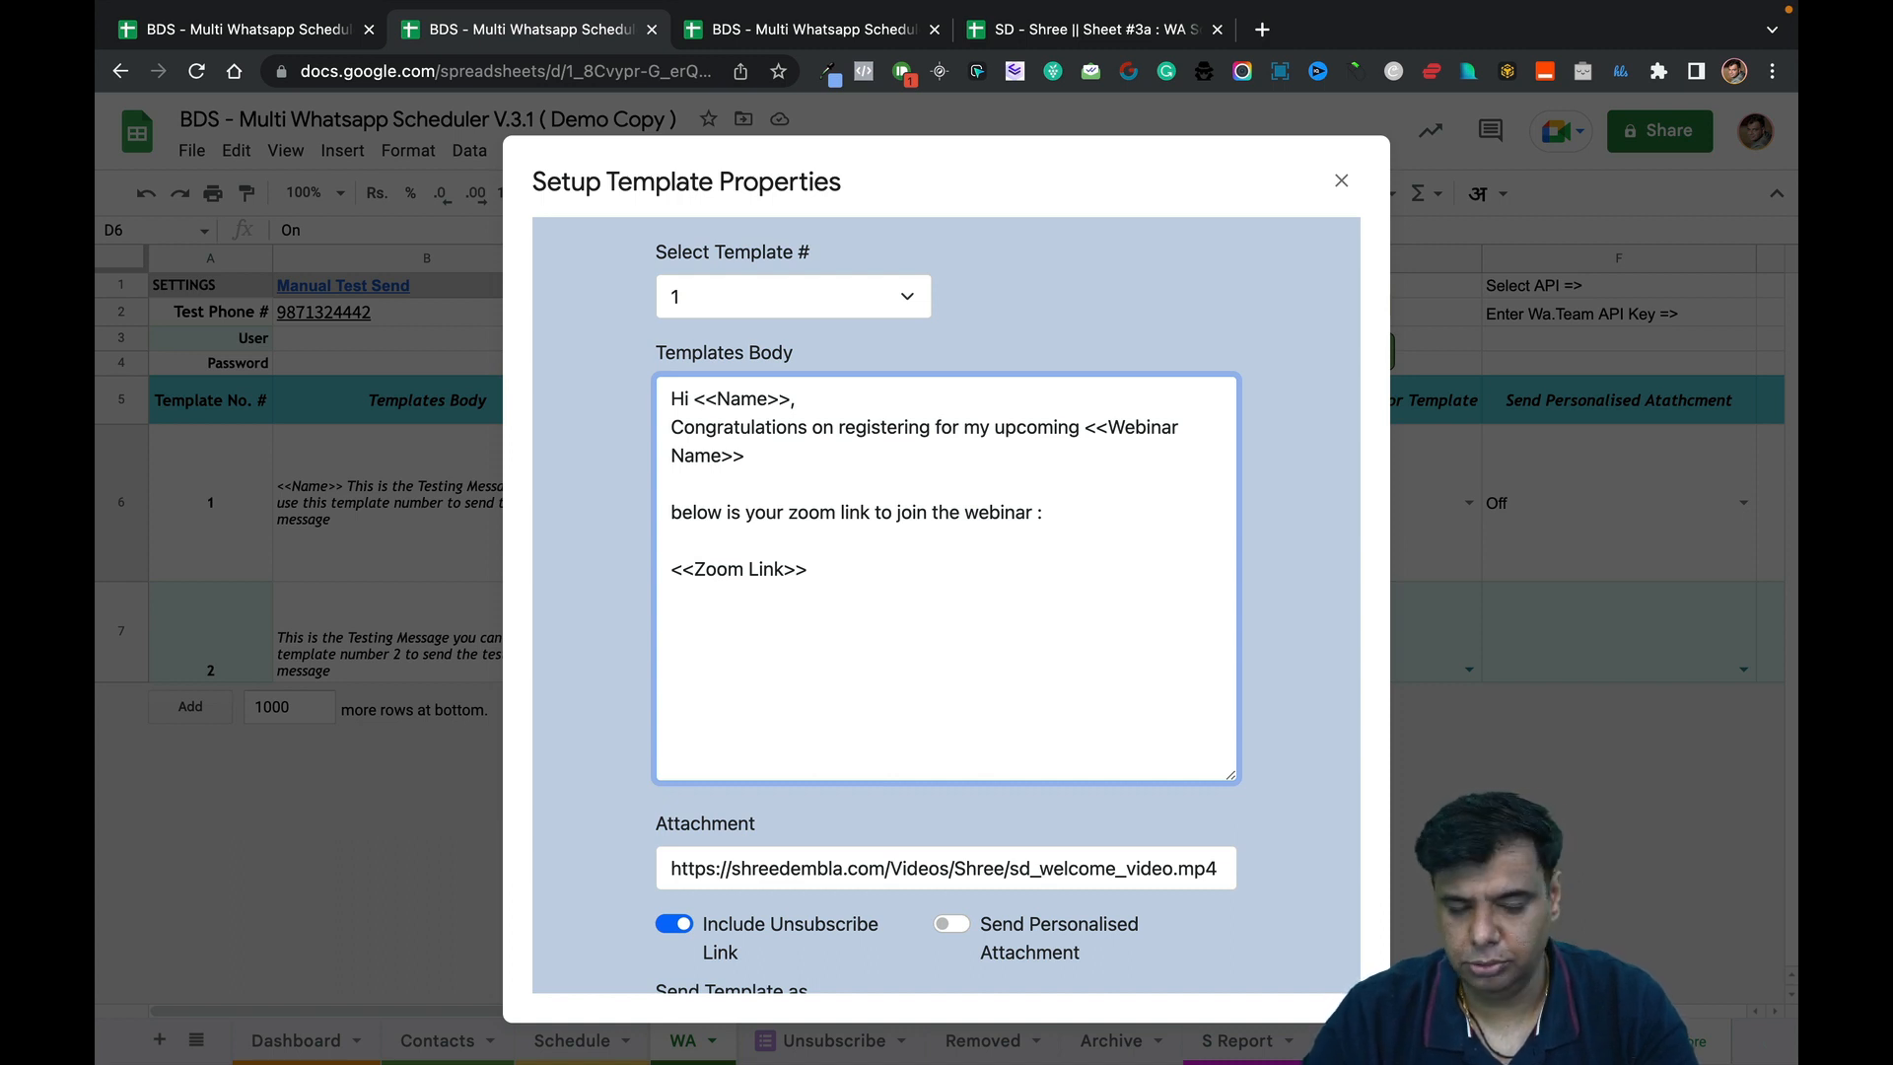
key(ctrl+super+space)
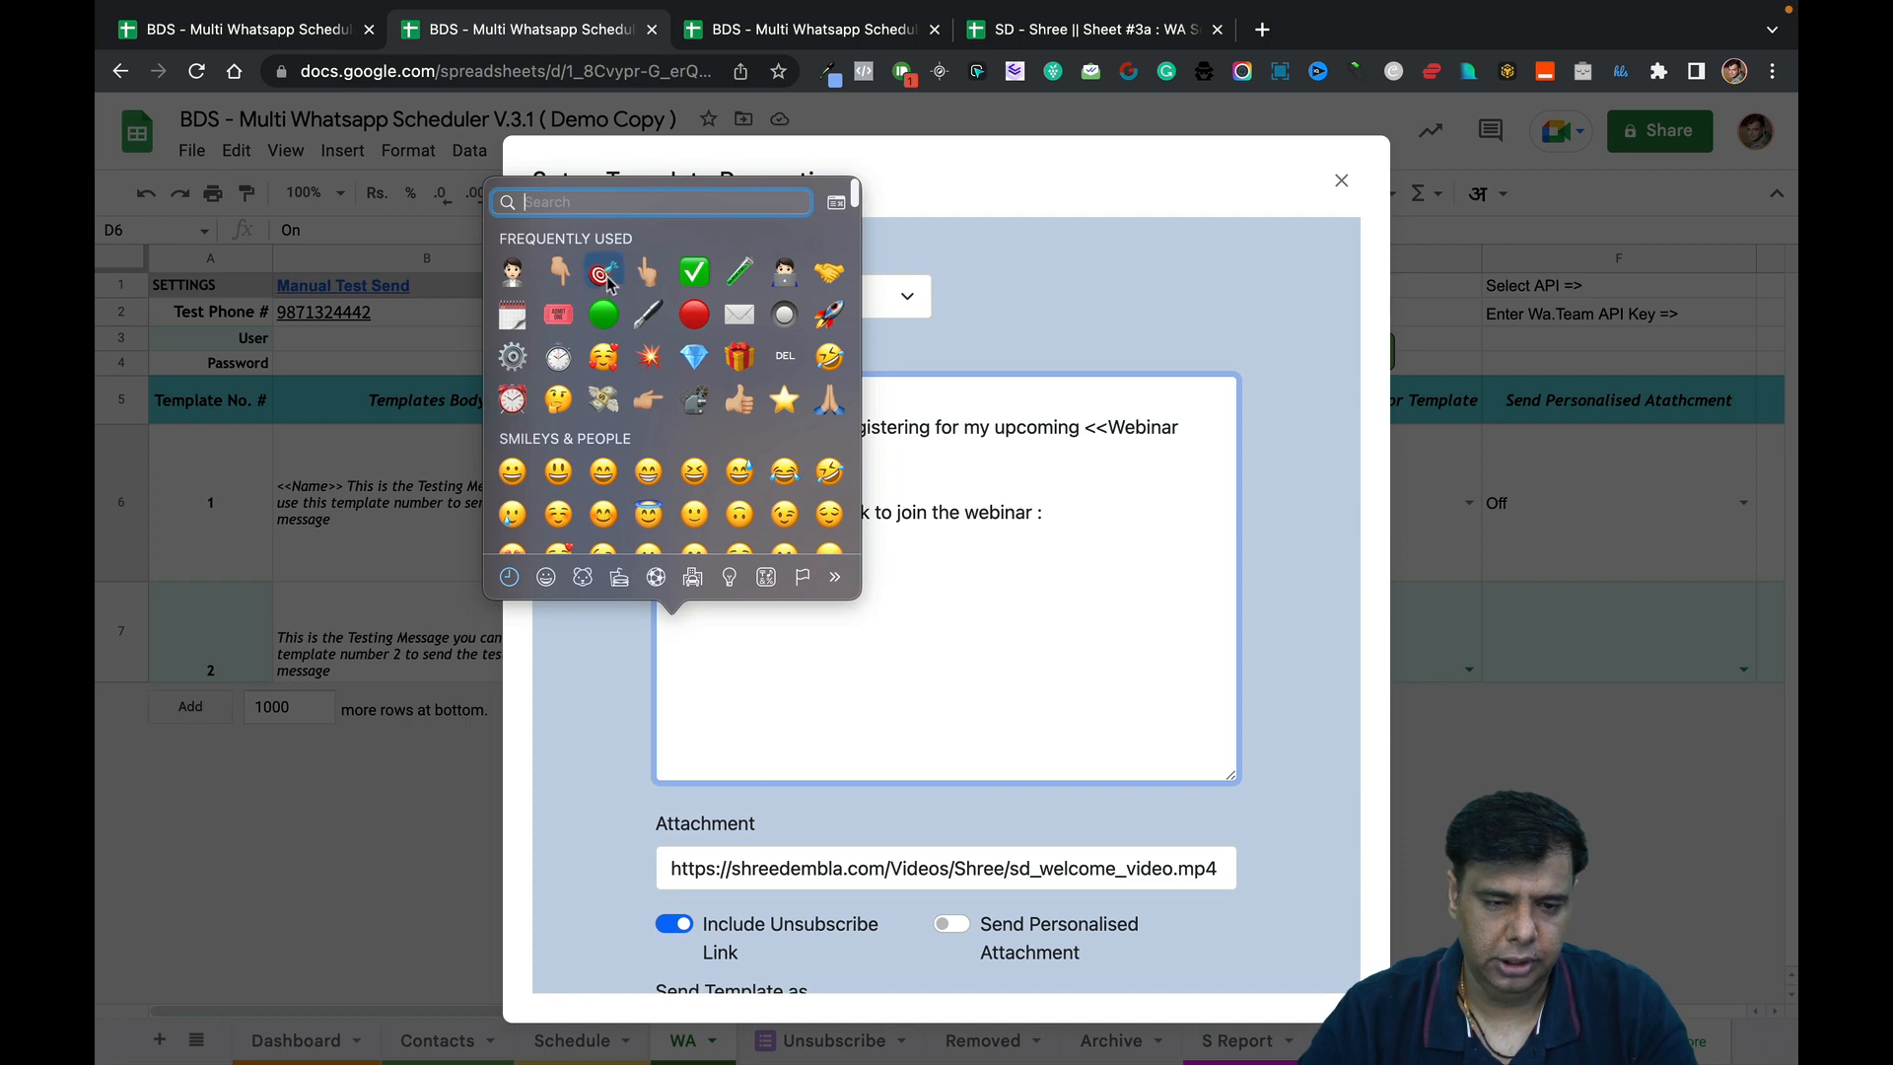
click(605, 276)
text(Date : )
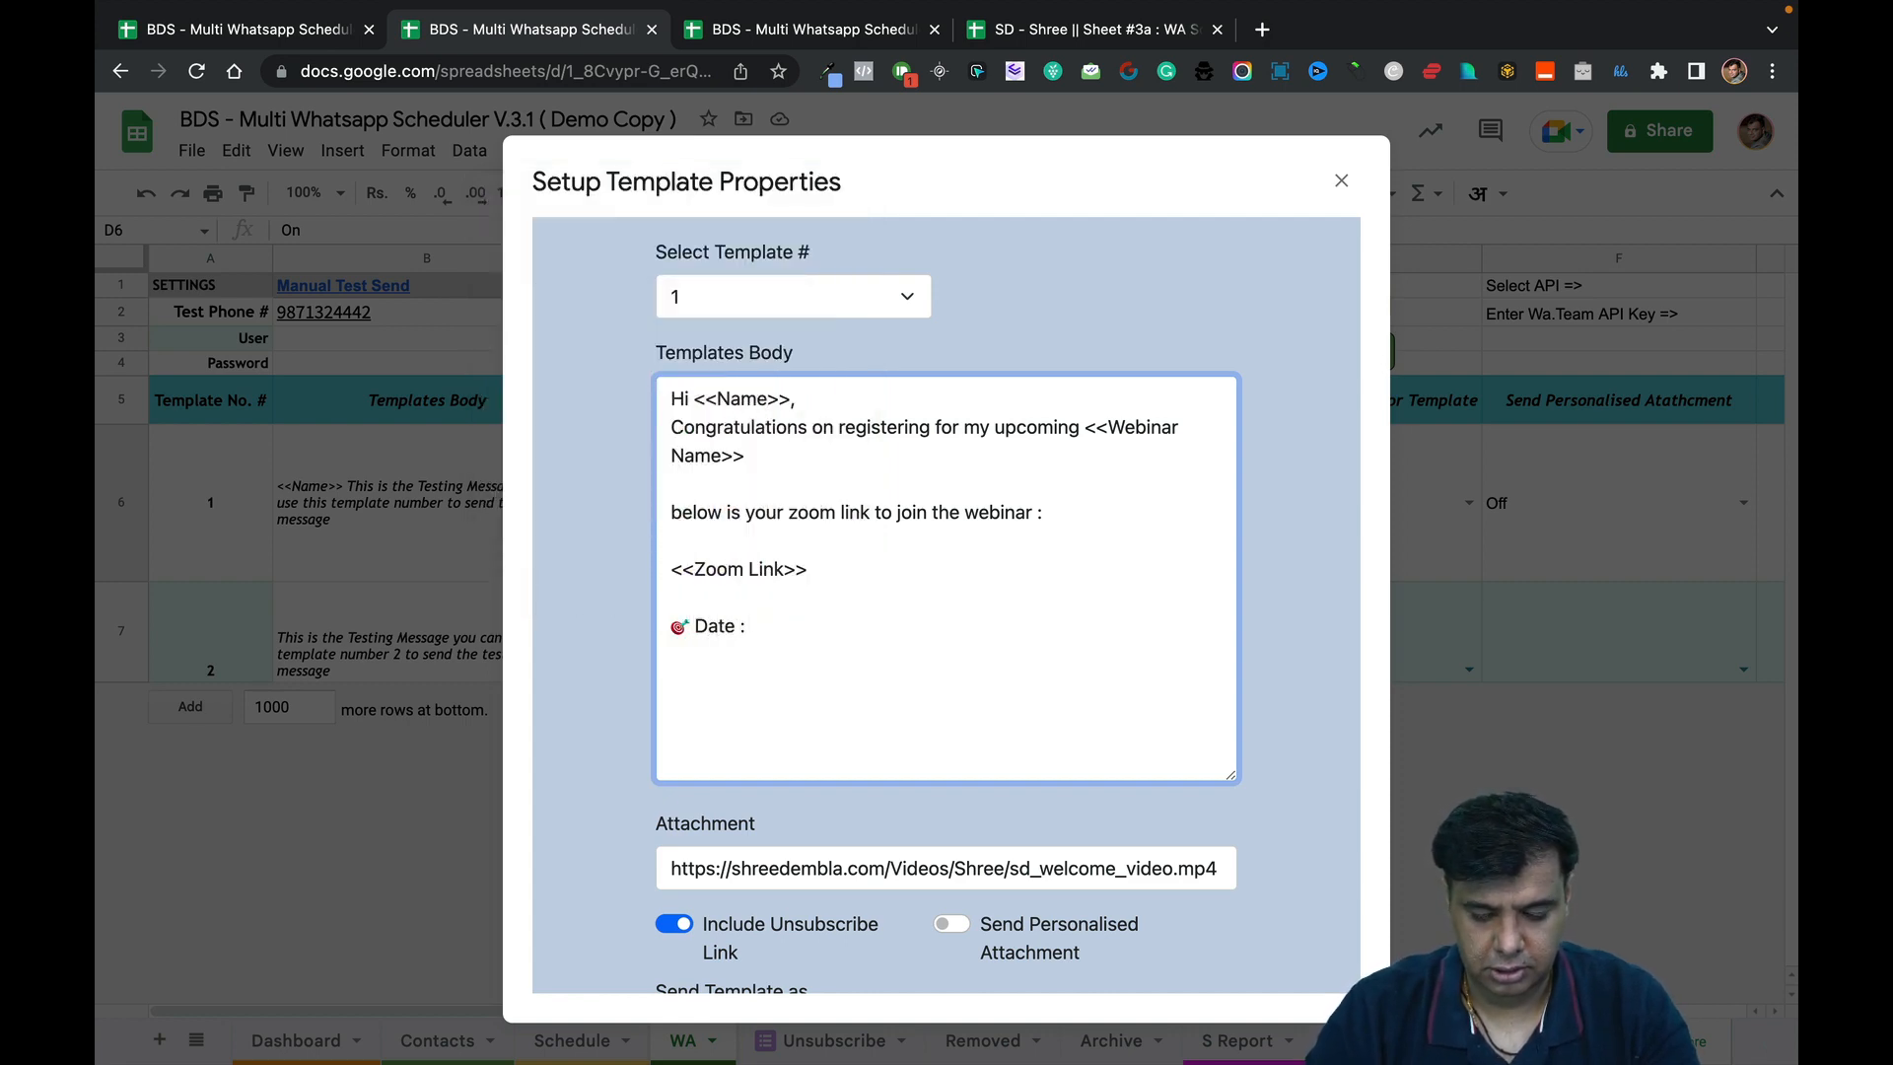
text(<<Date>>)
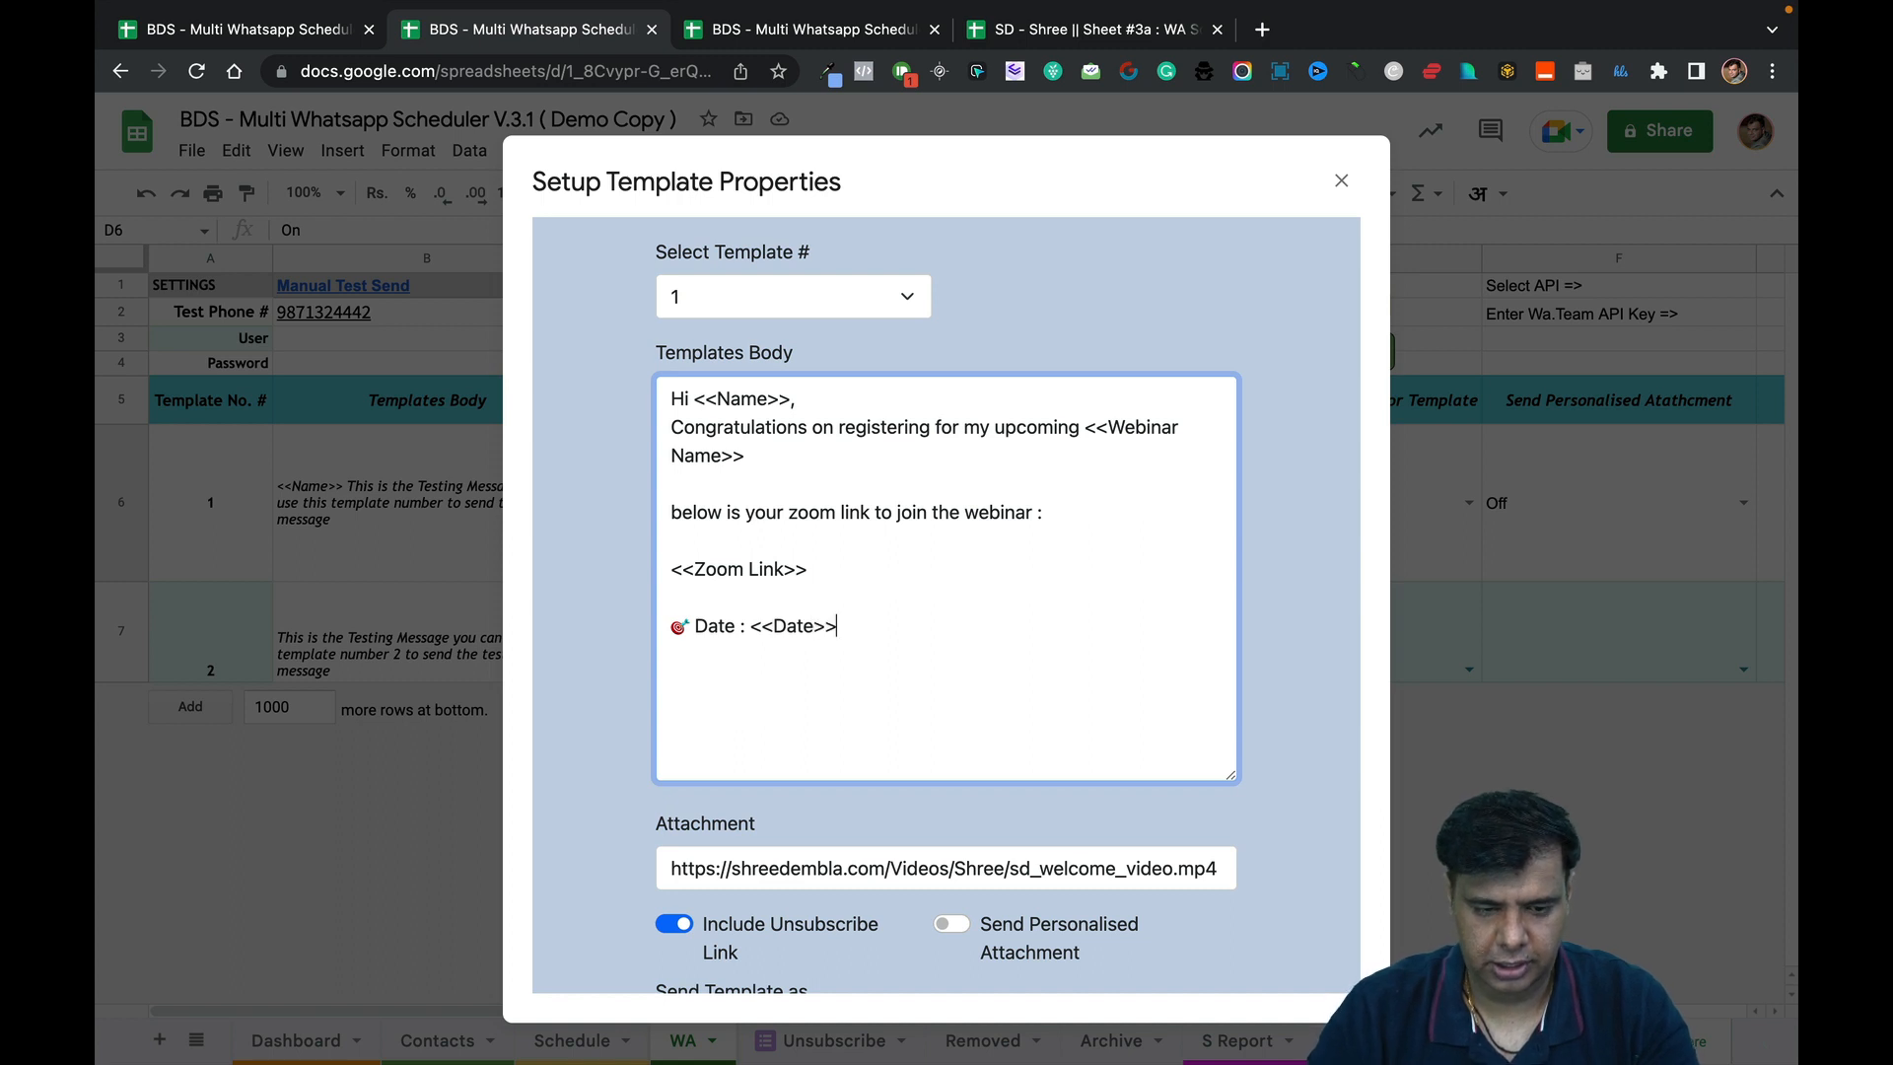
key(ctrl+super+space)
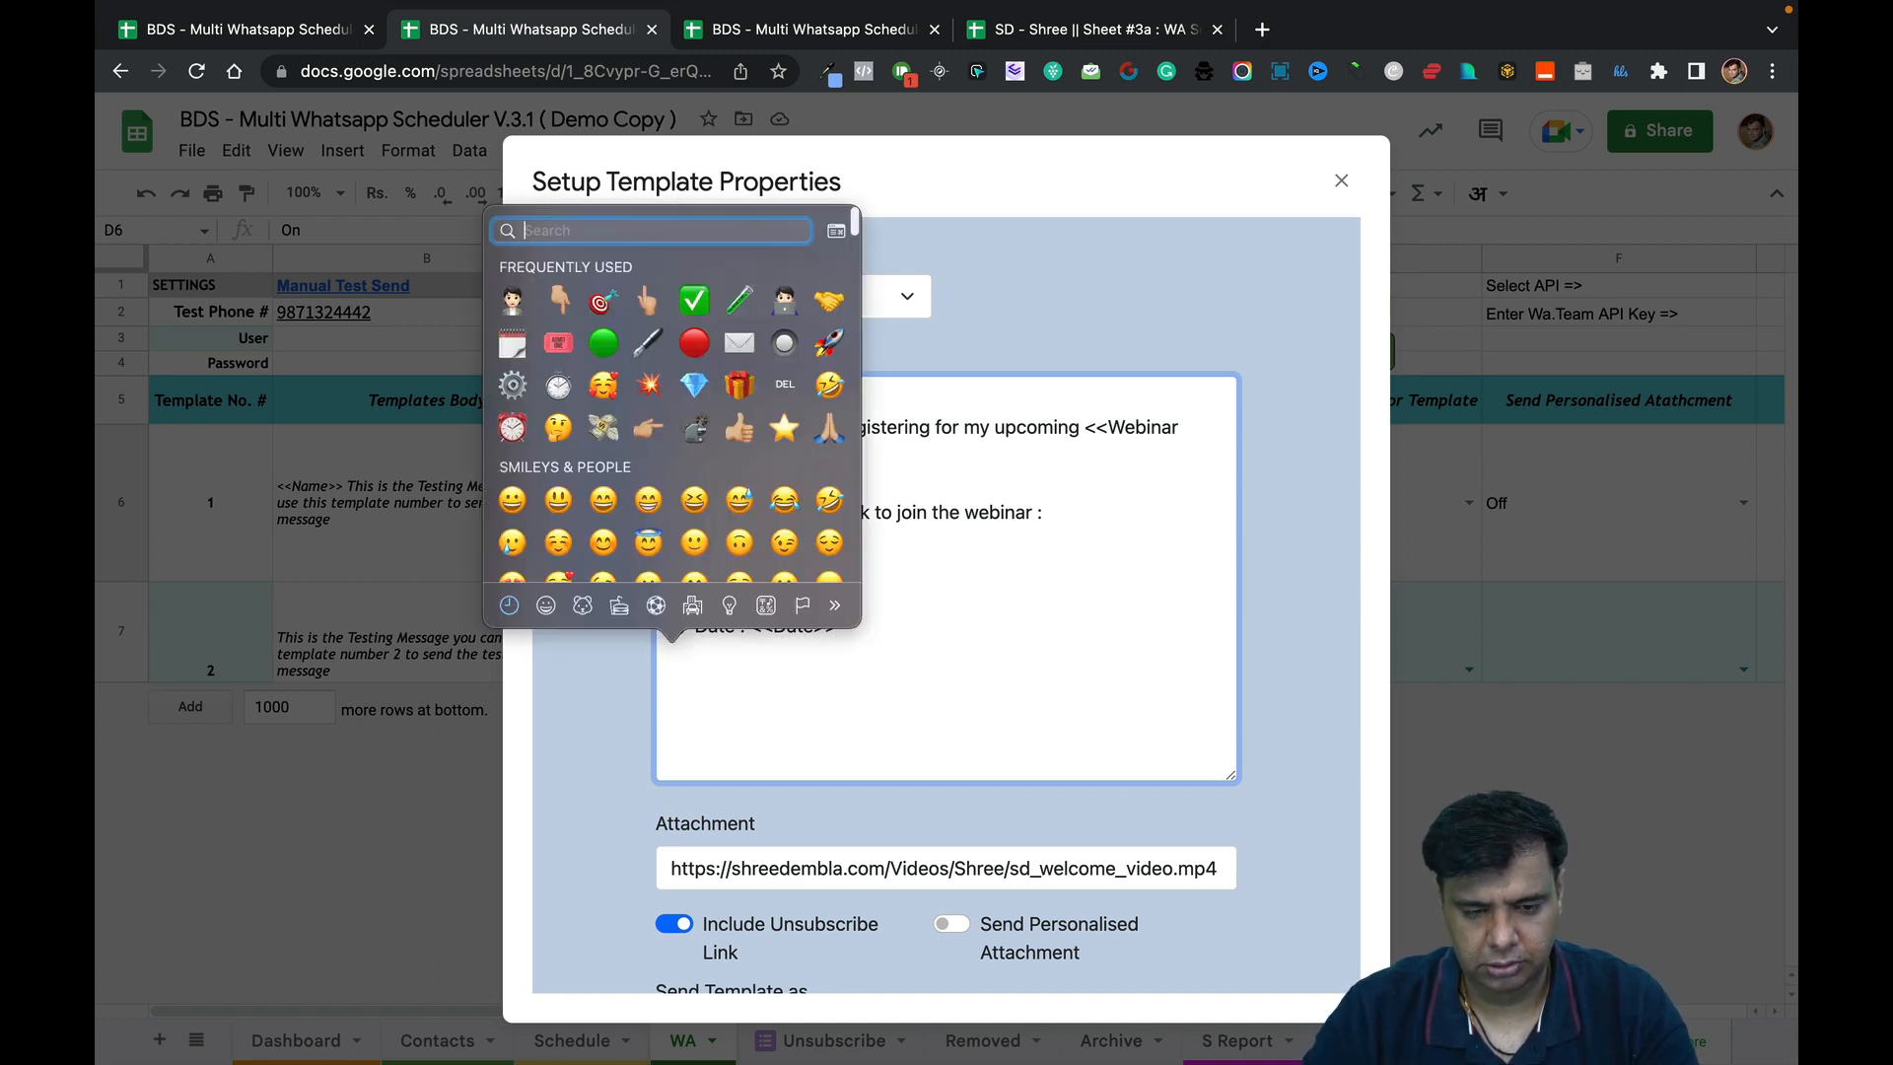
click(602, 288)
text(🎯)
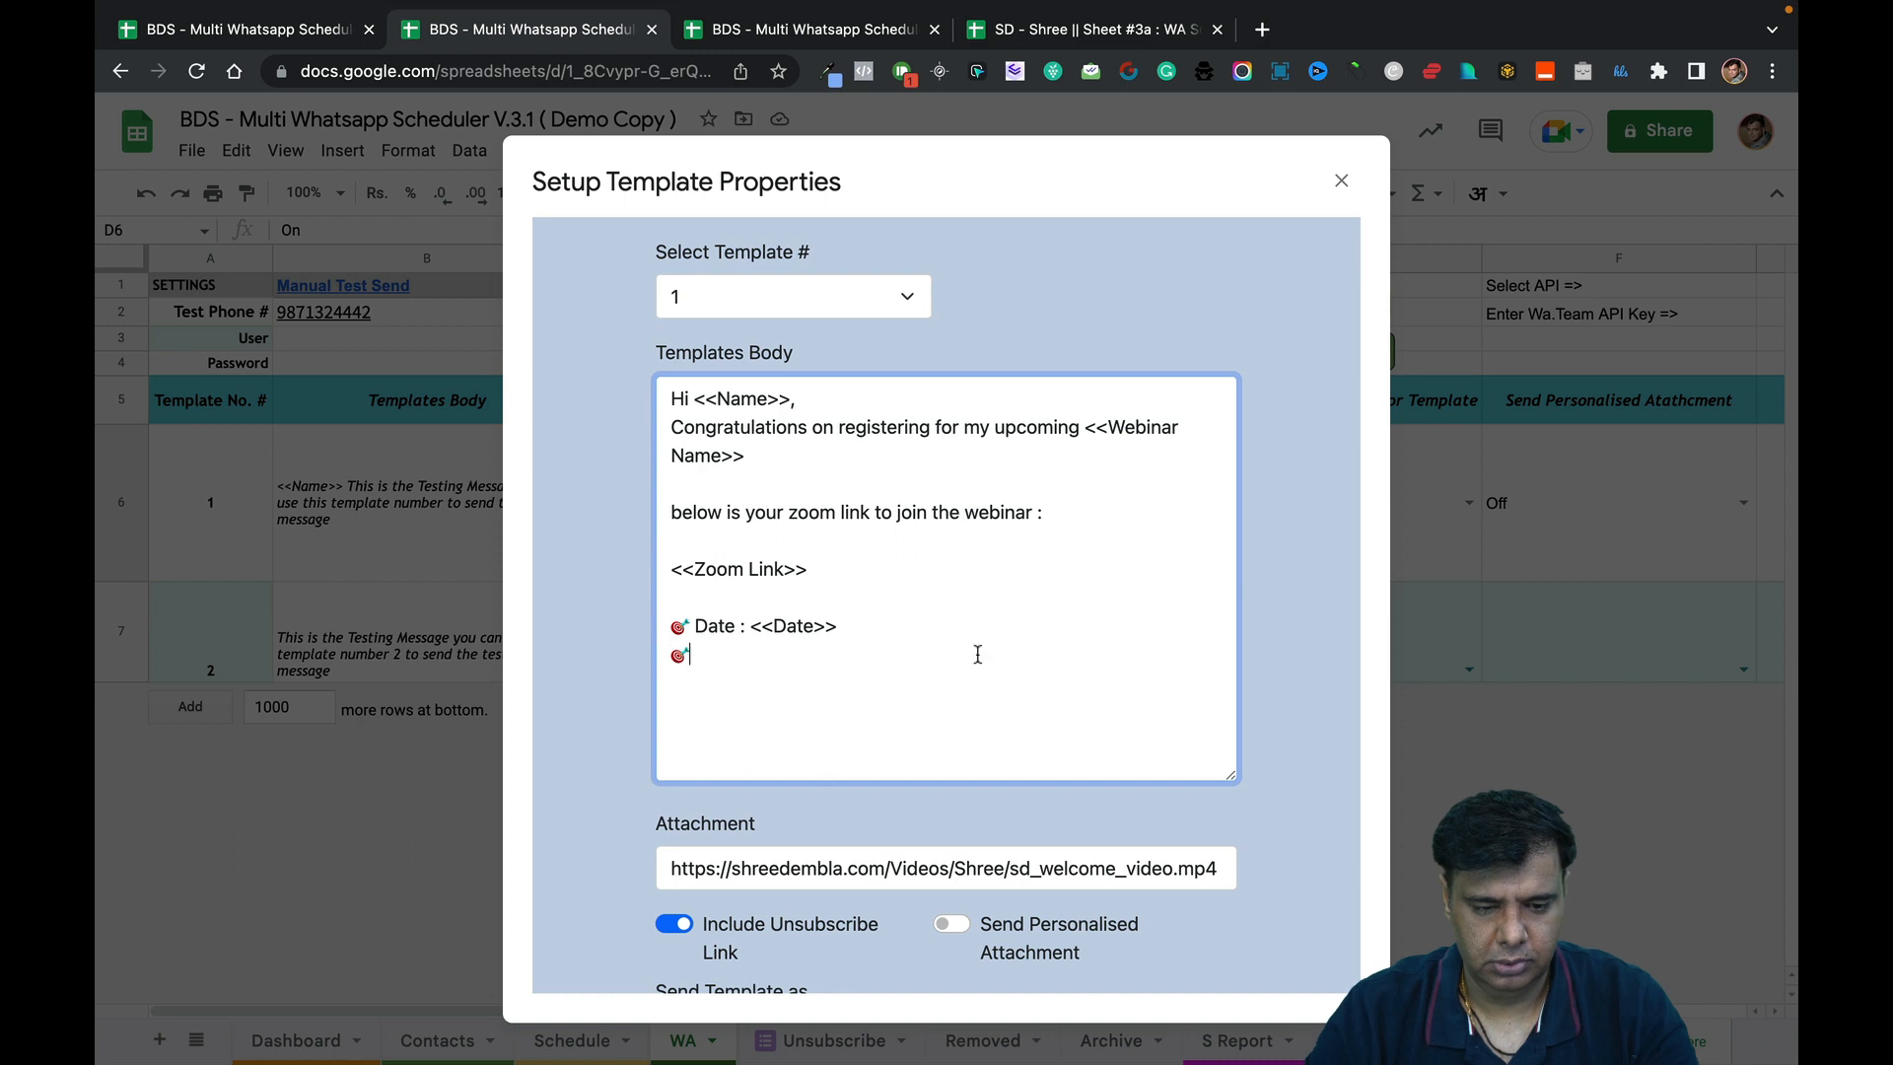
text(Day :)
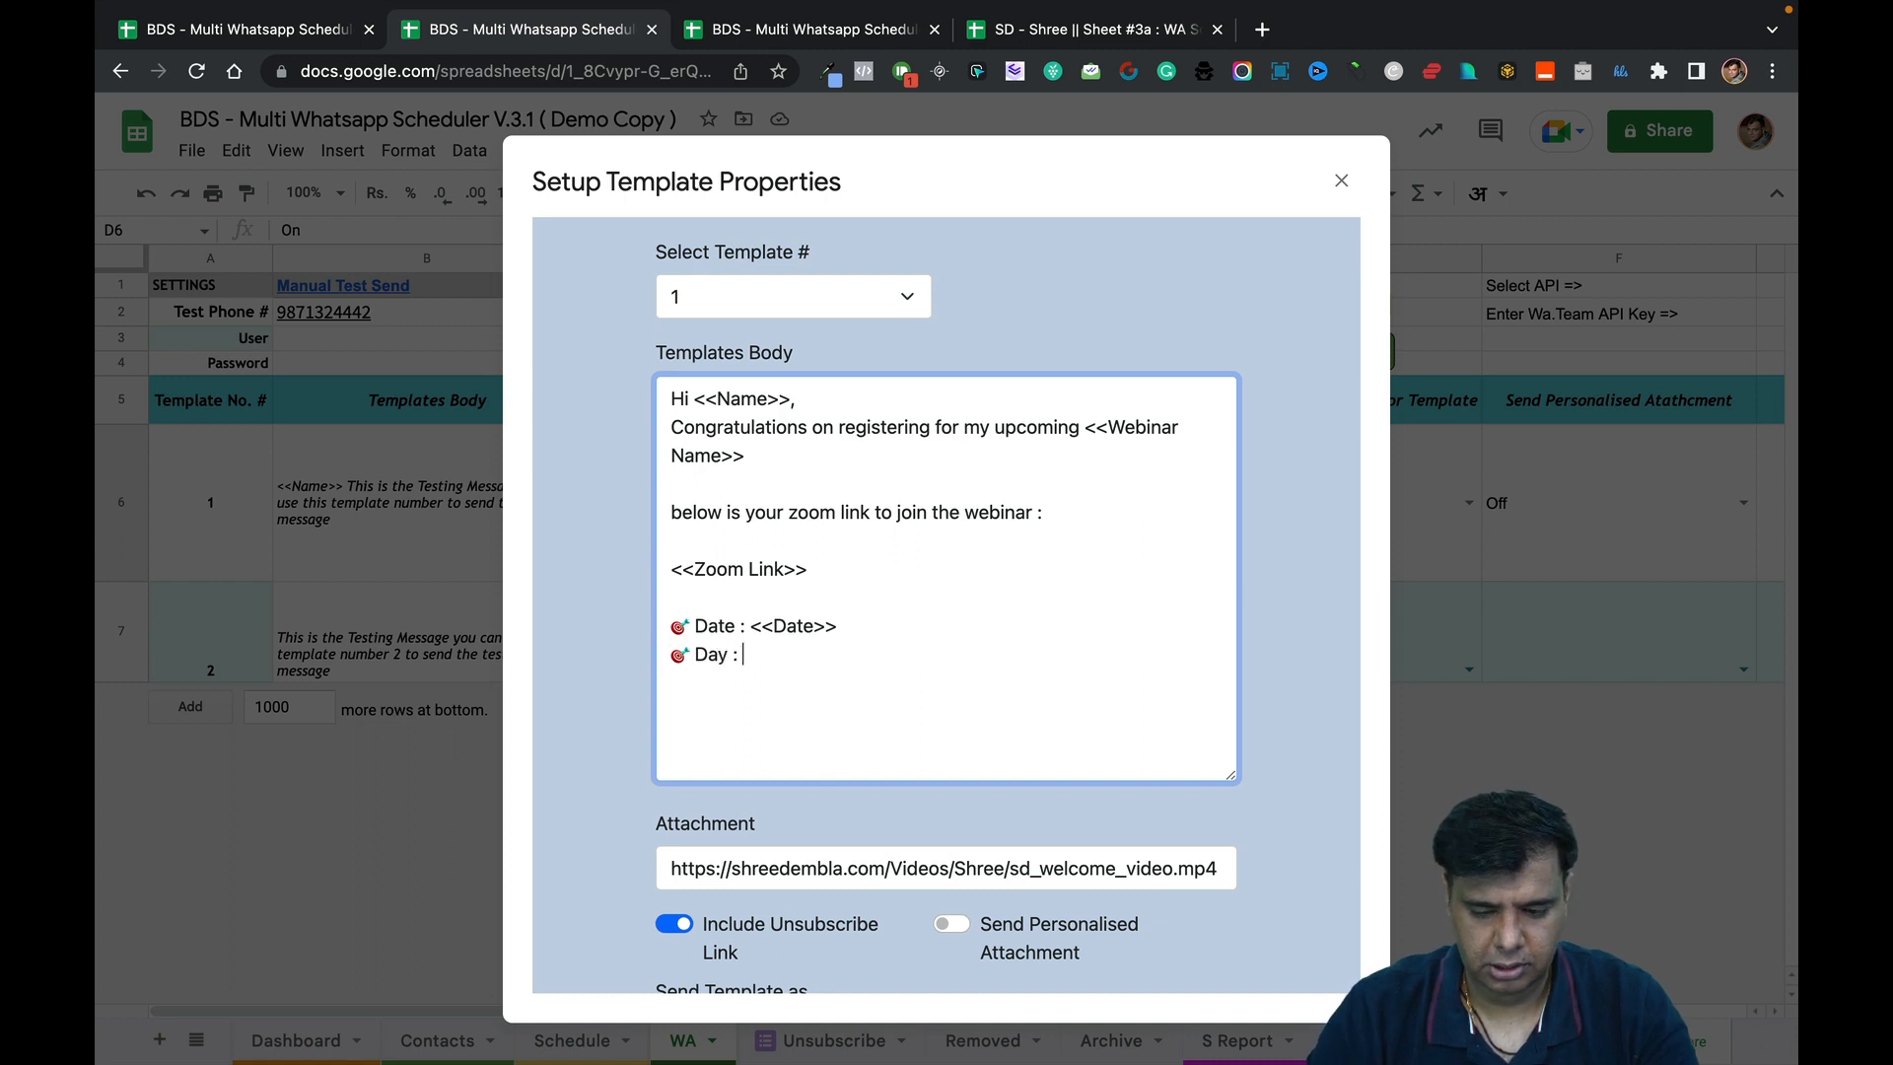
text( <<Day>)
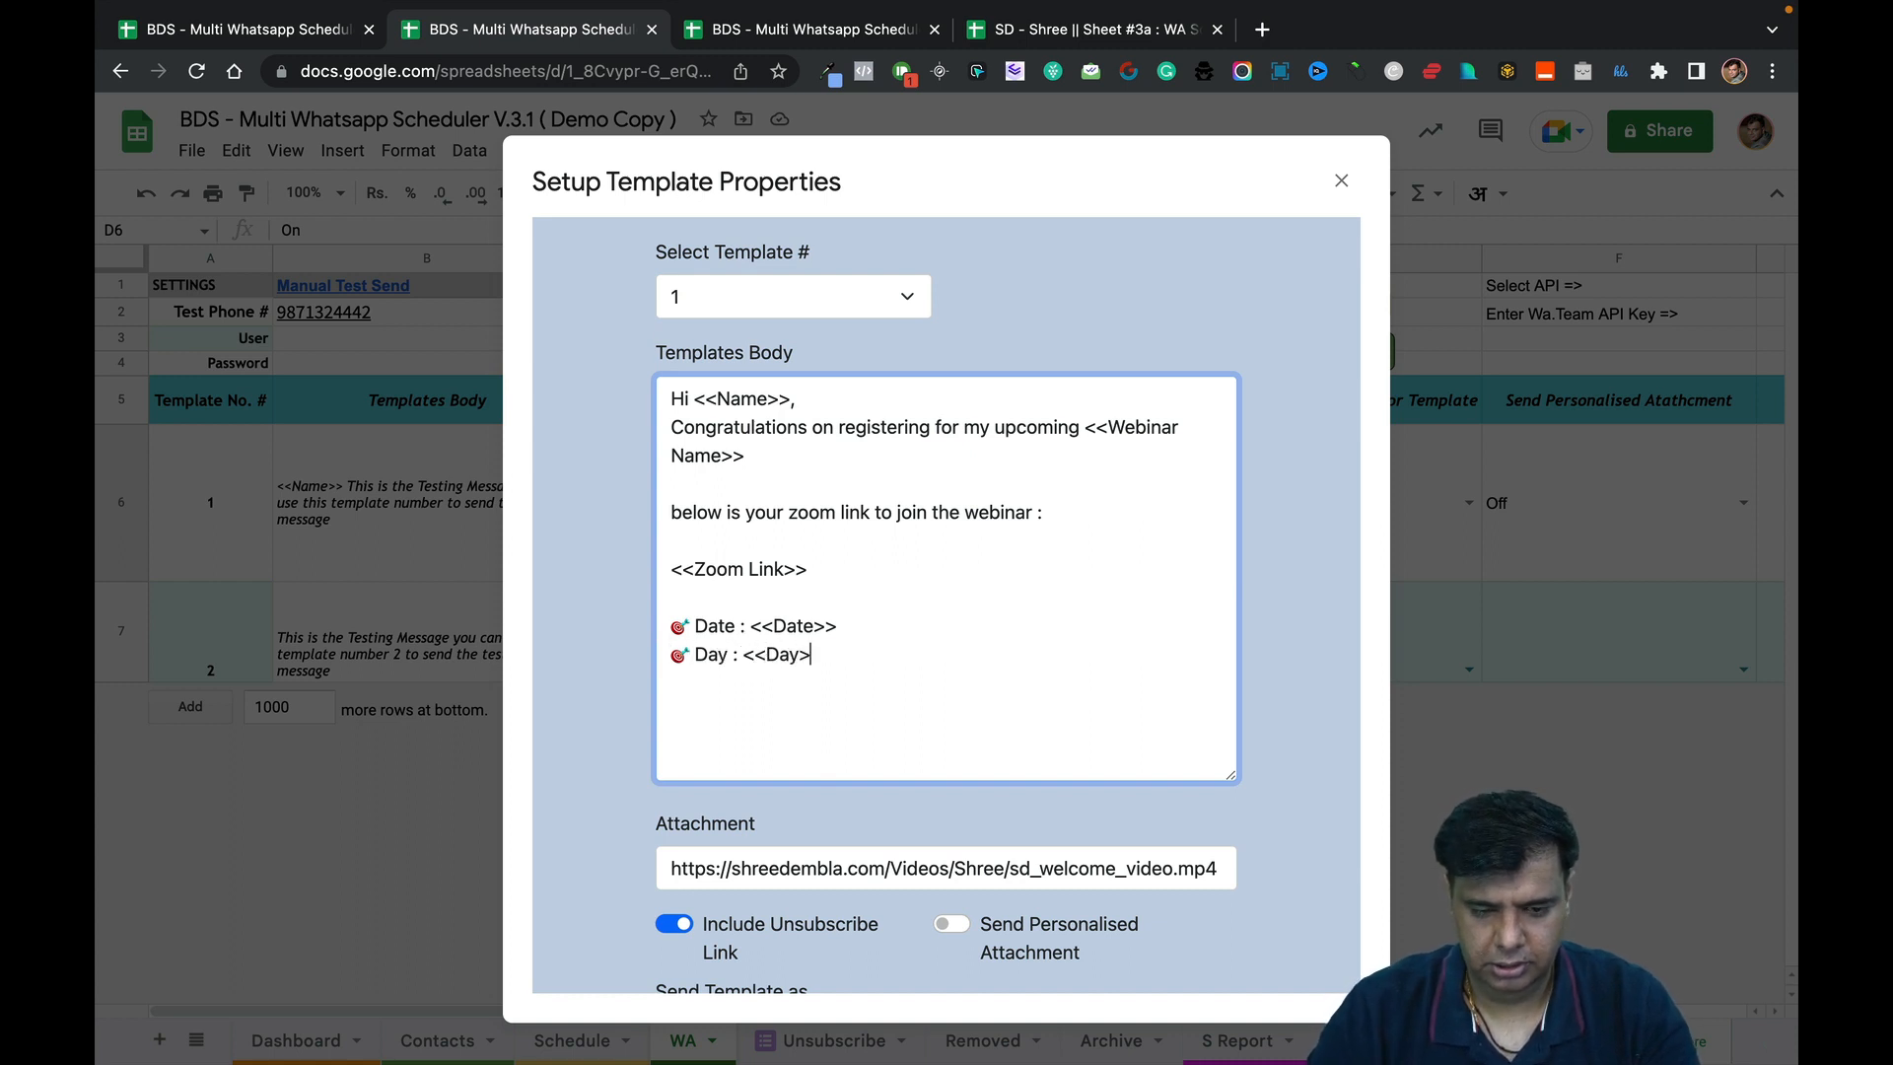
text(>)
Add 🎯-led lines 'Time : <<Time>>' and 'Duration : <<Duration>>', followed by a blank line.
key(Return)
key(ctrl+super+space)
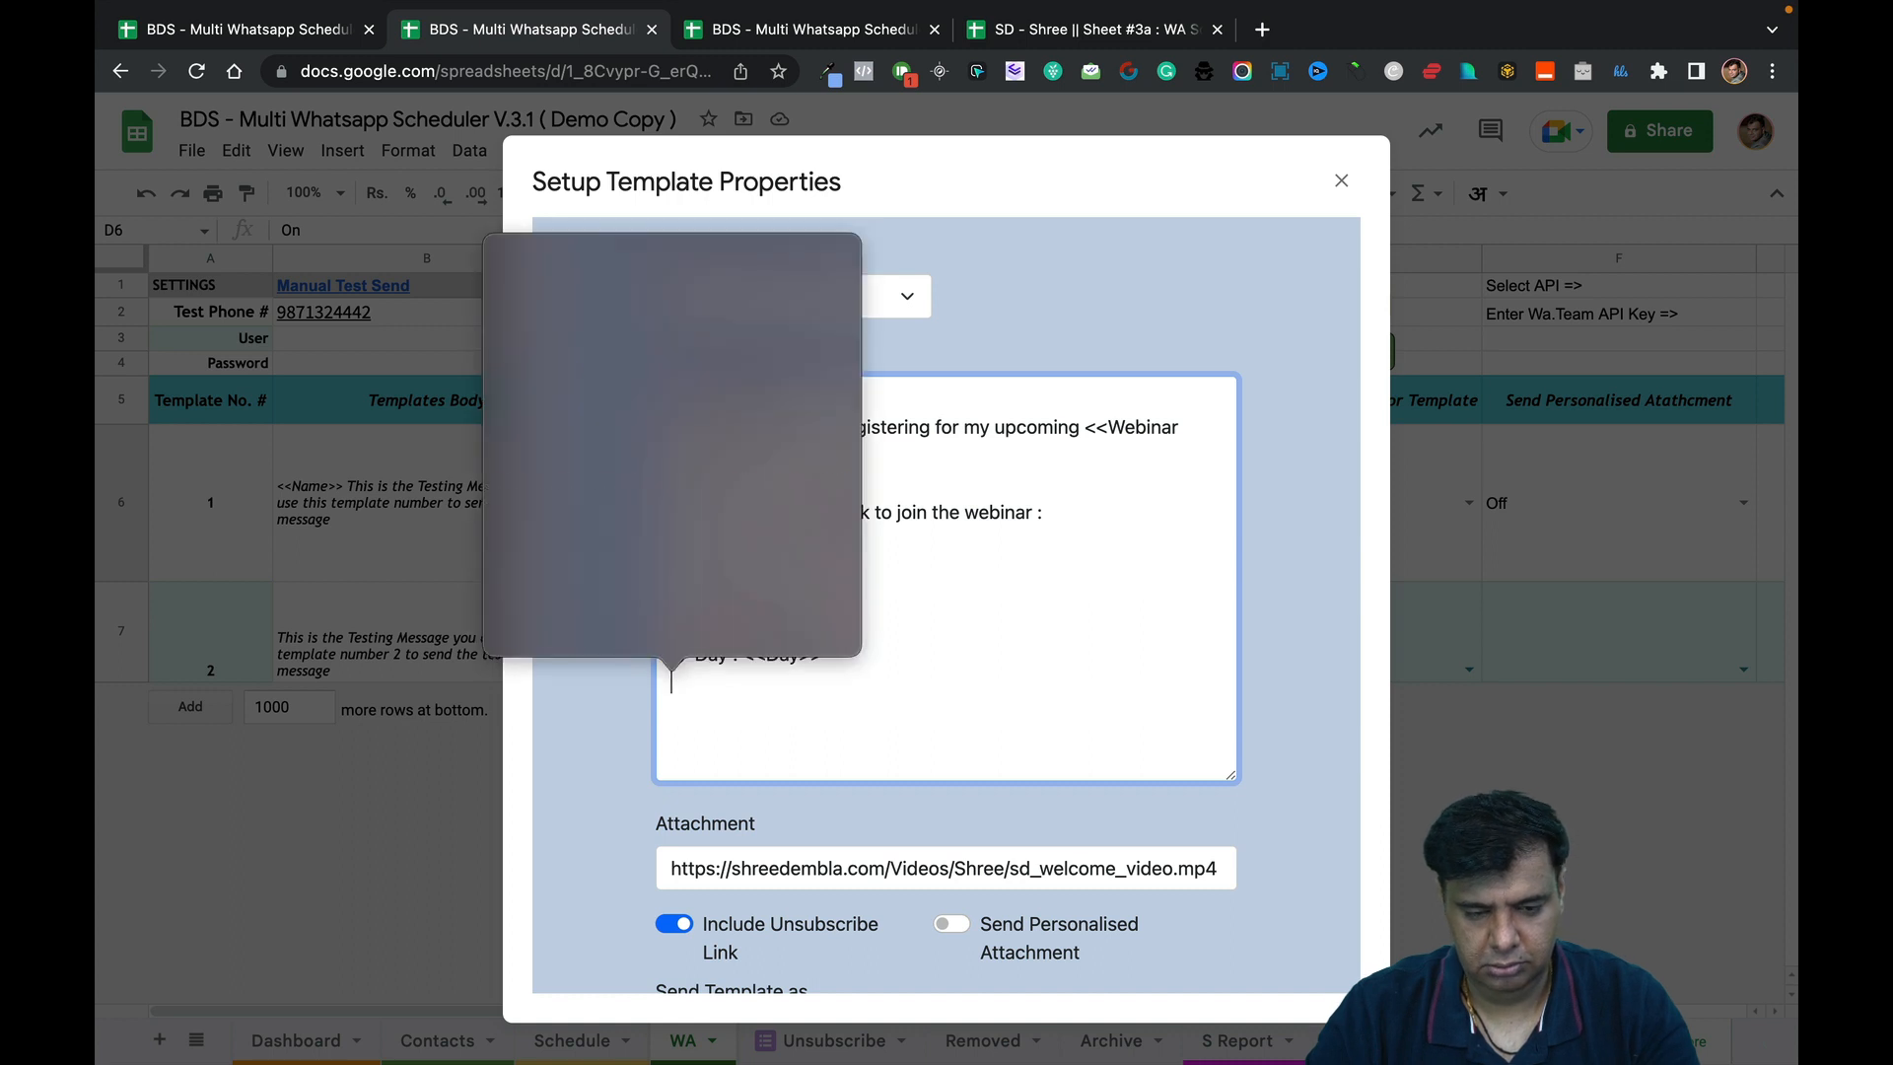
key(Return)
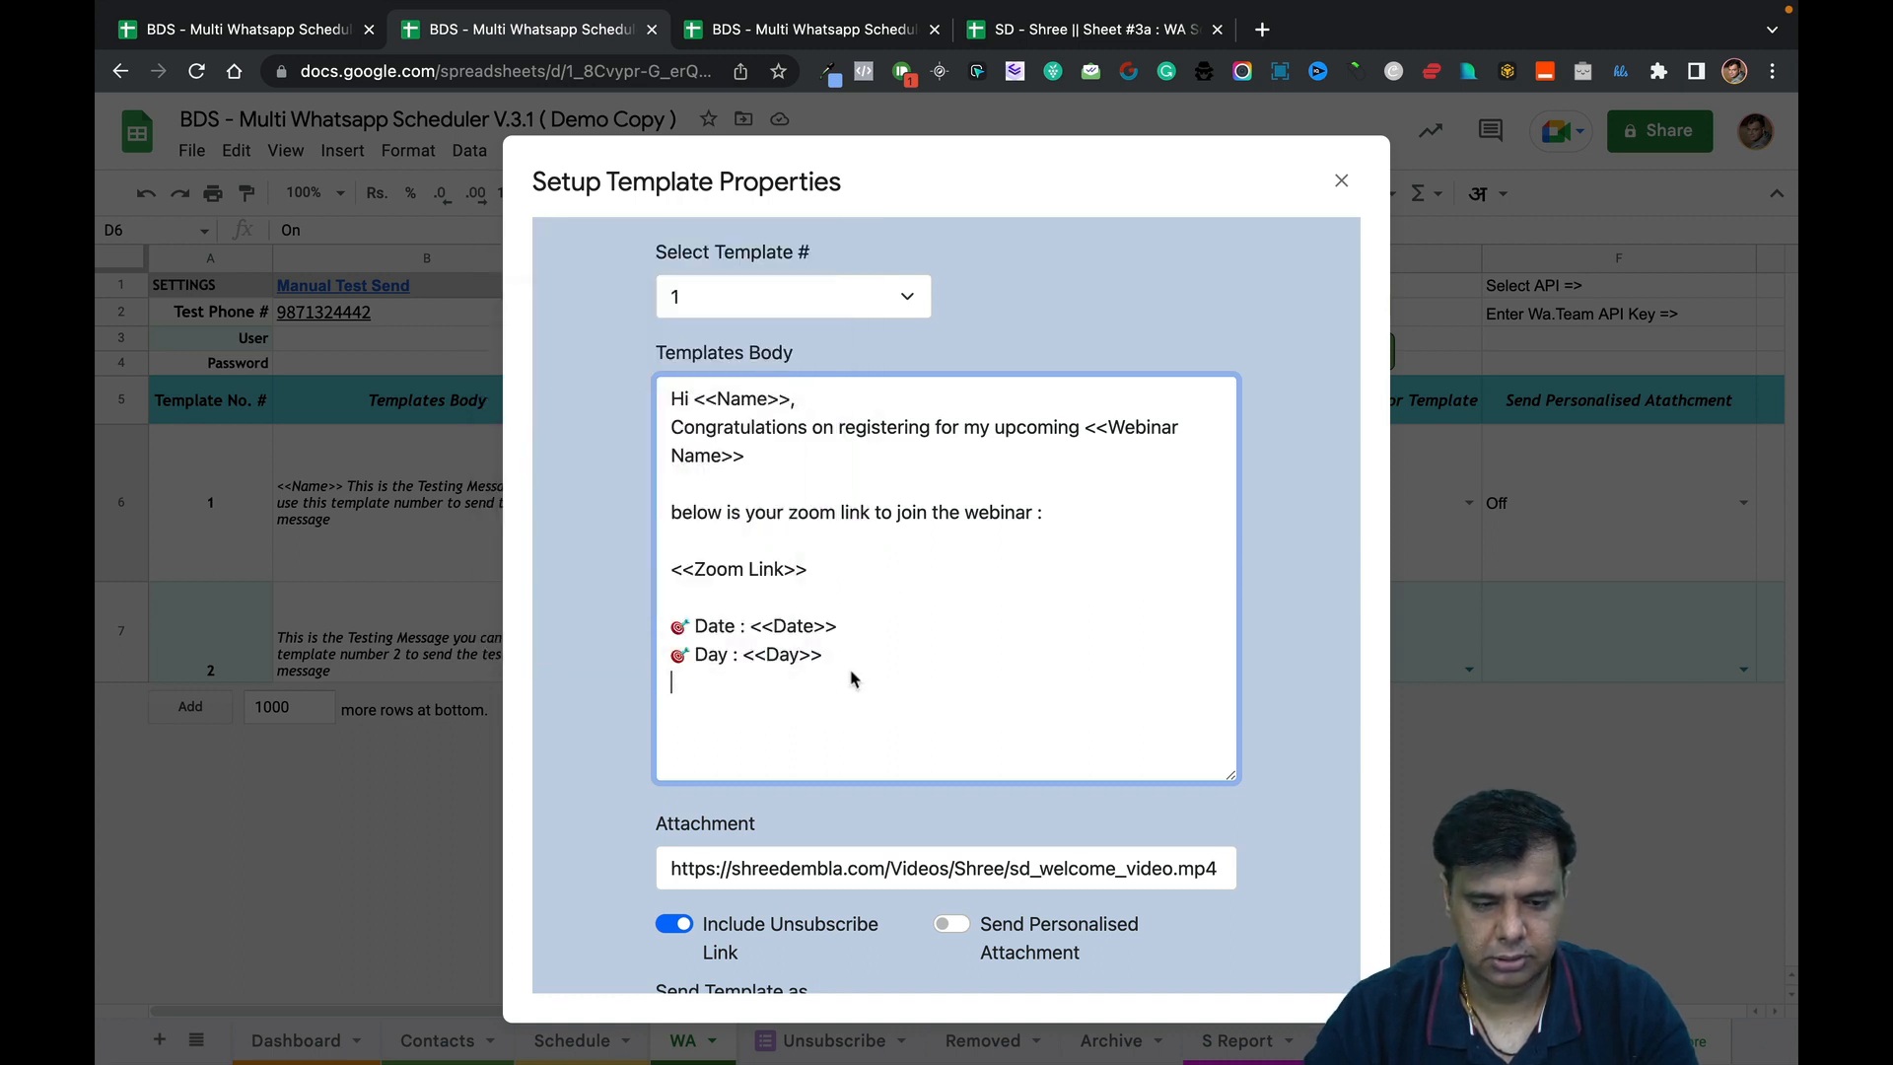
text(Time)
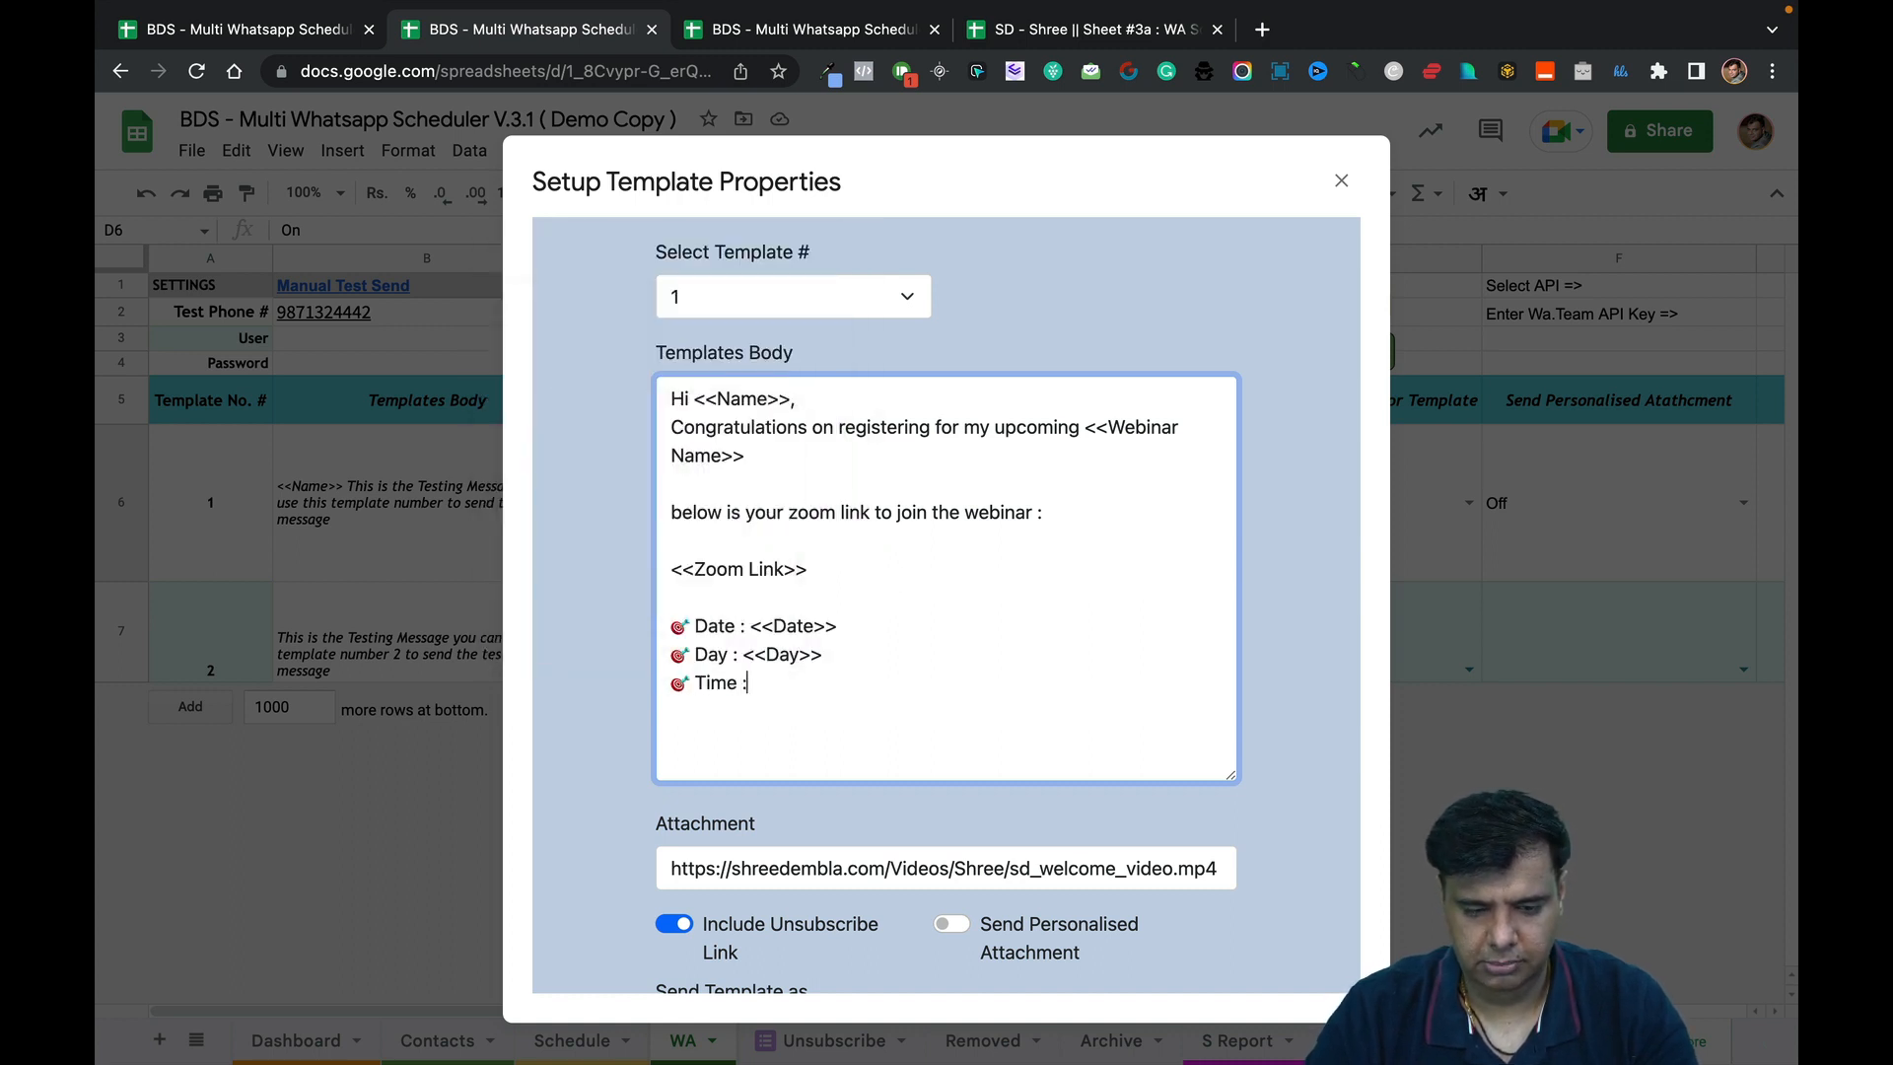
text( : <<Time>>)
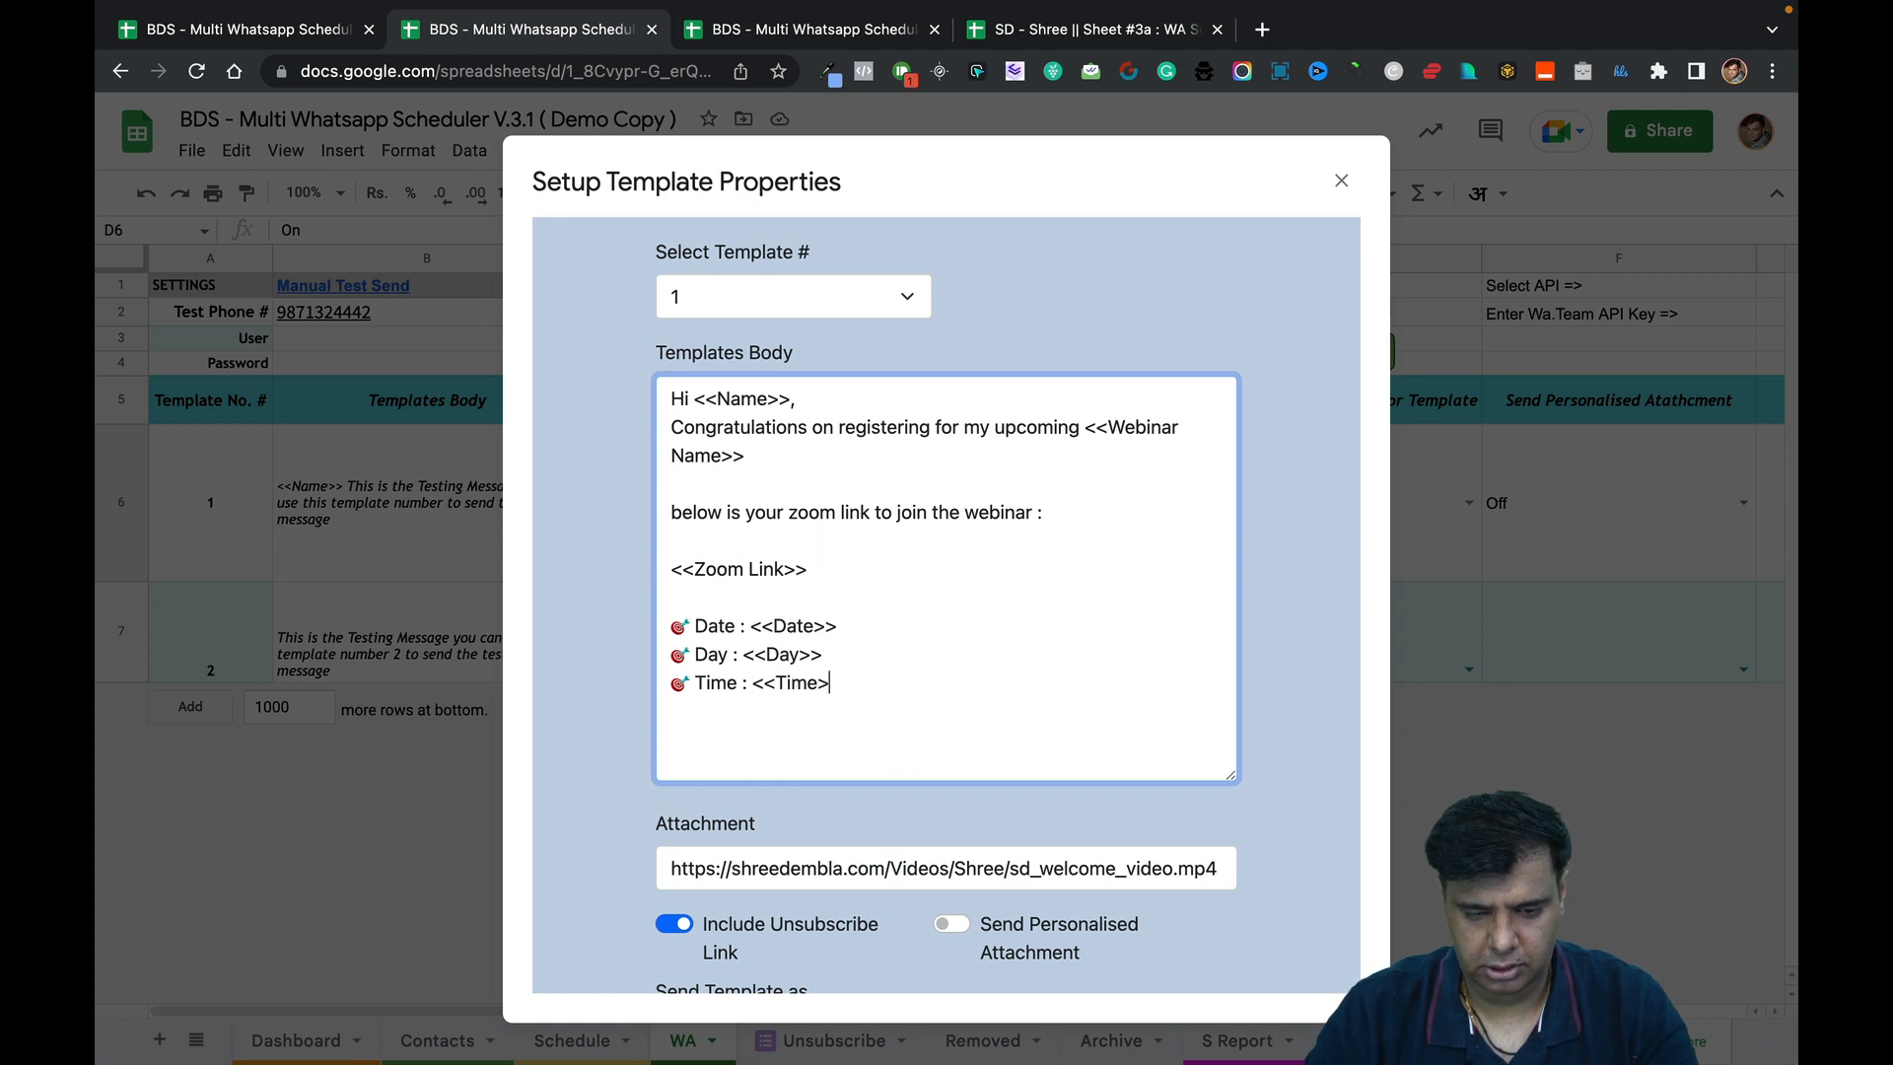
key(Return)
key(ctrl+super+space)
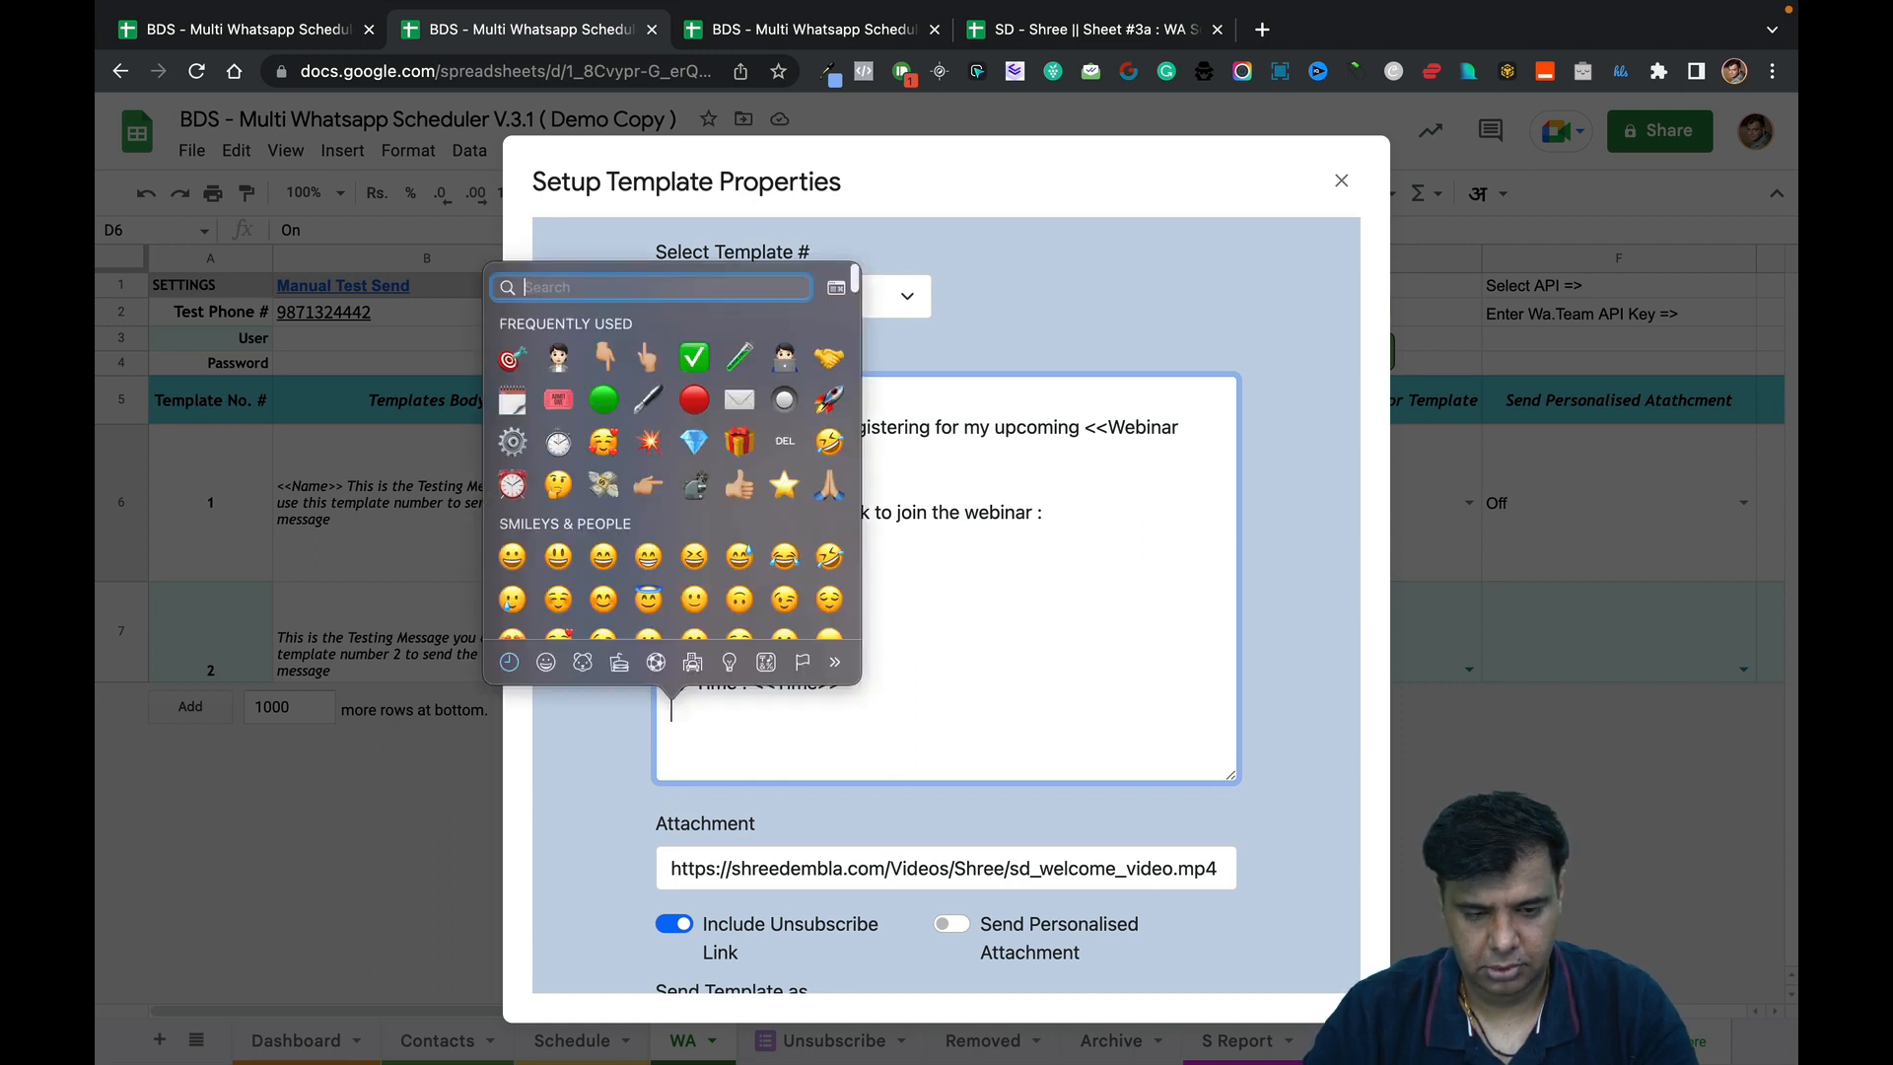
click(513, 356)
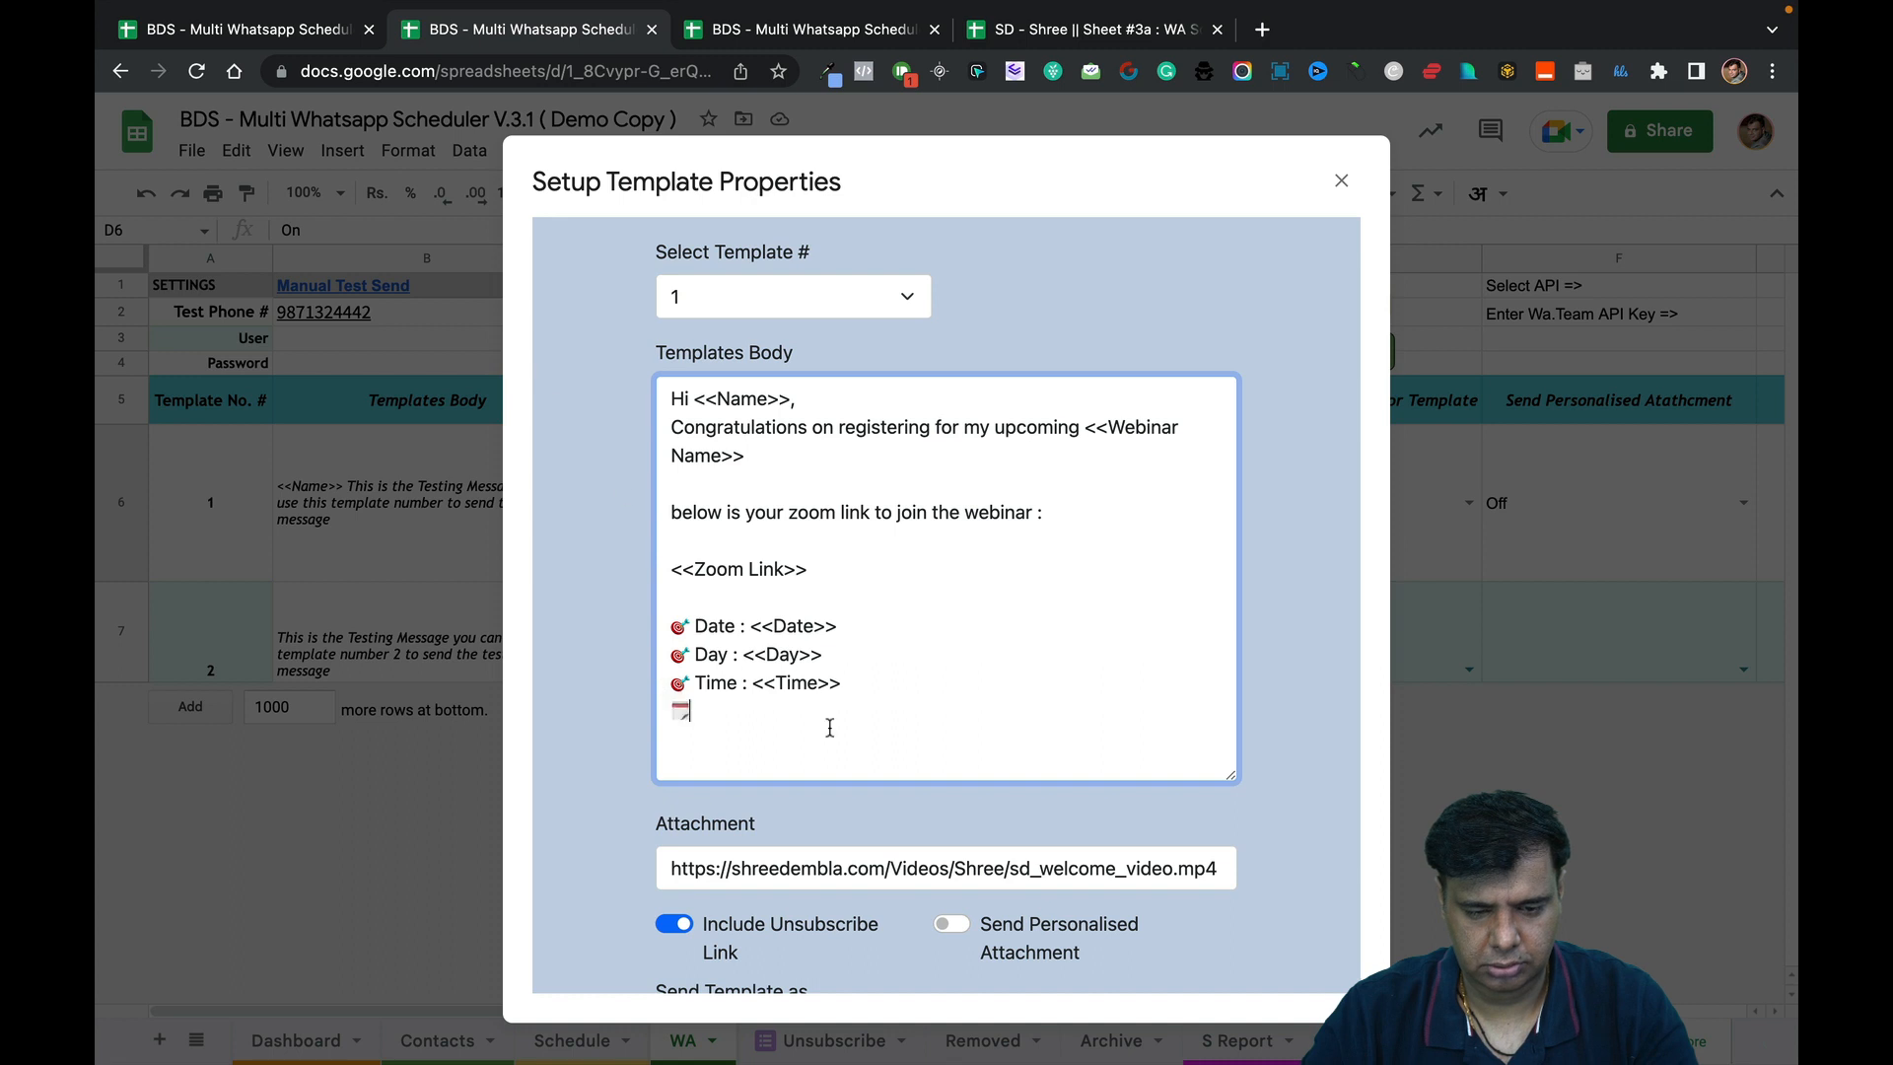
key(BackSpace)
key(ctrl+super+space)
click(513, 363)
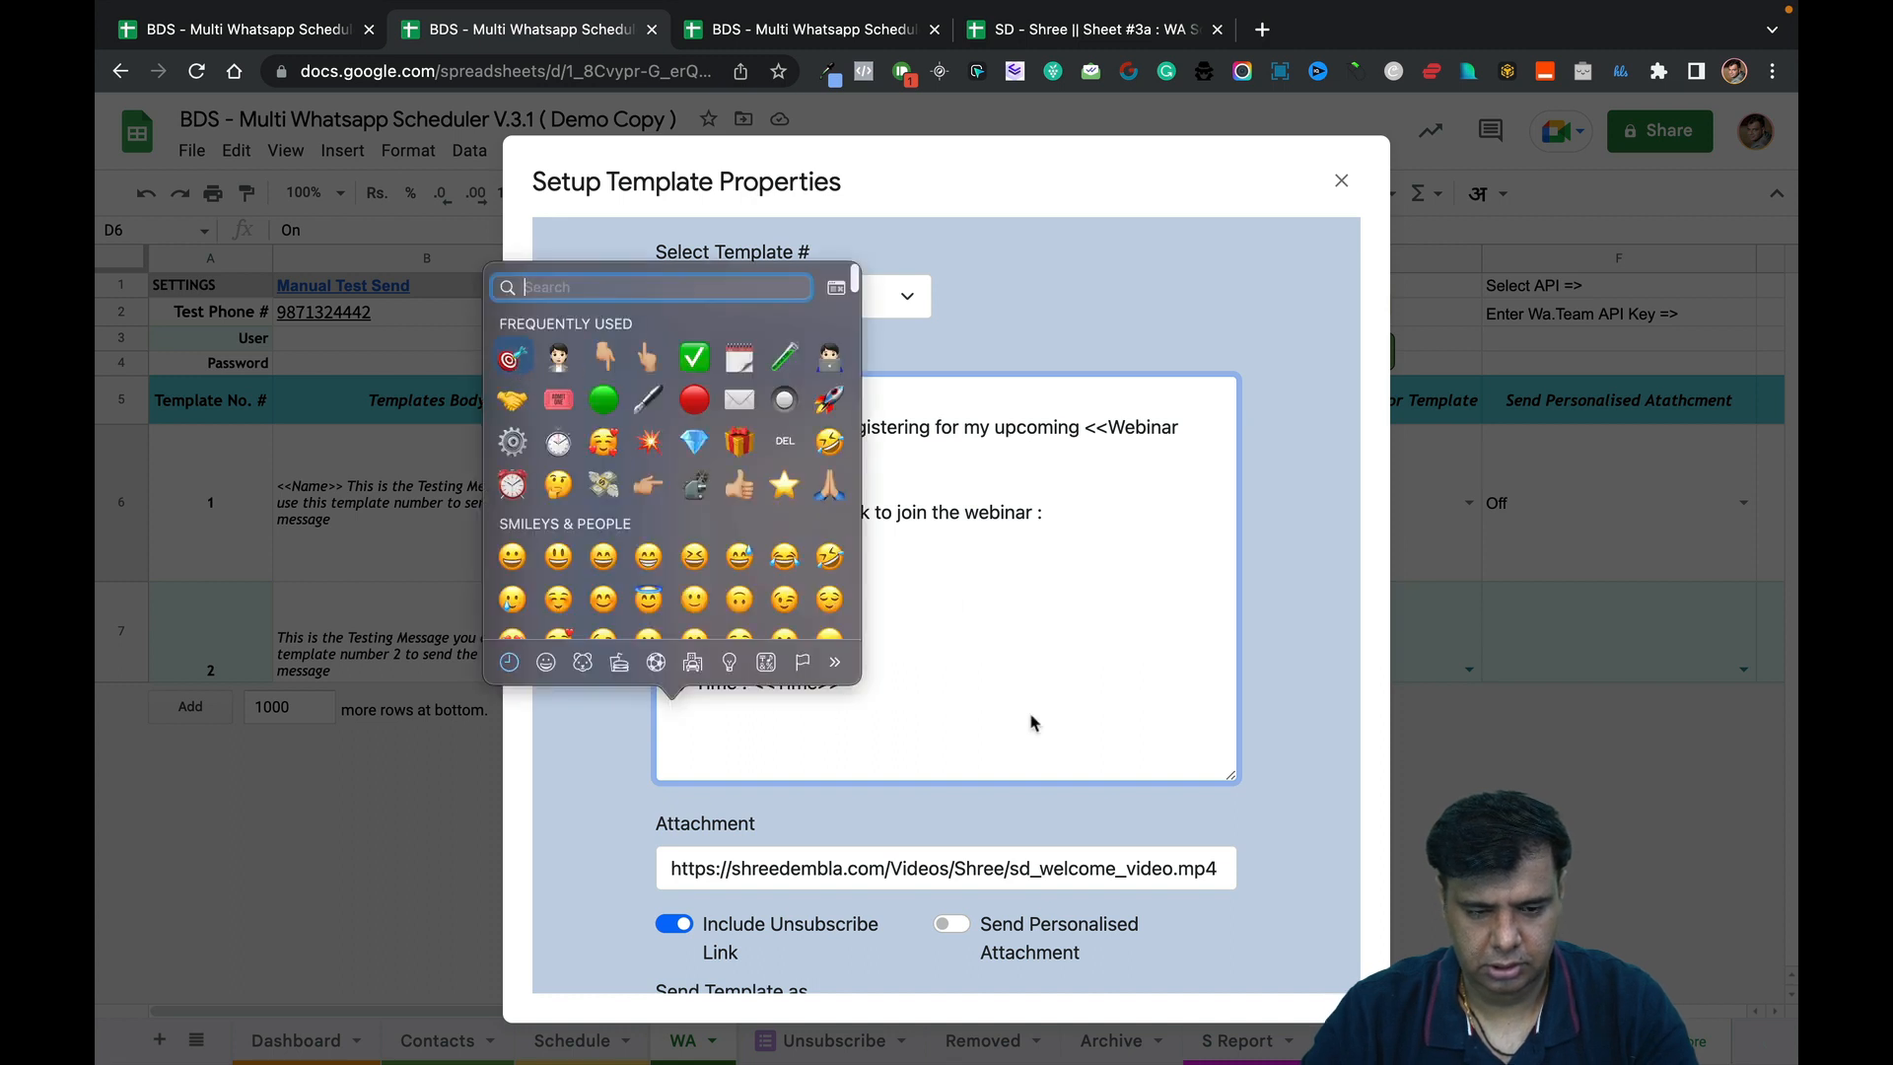
text(Dura)
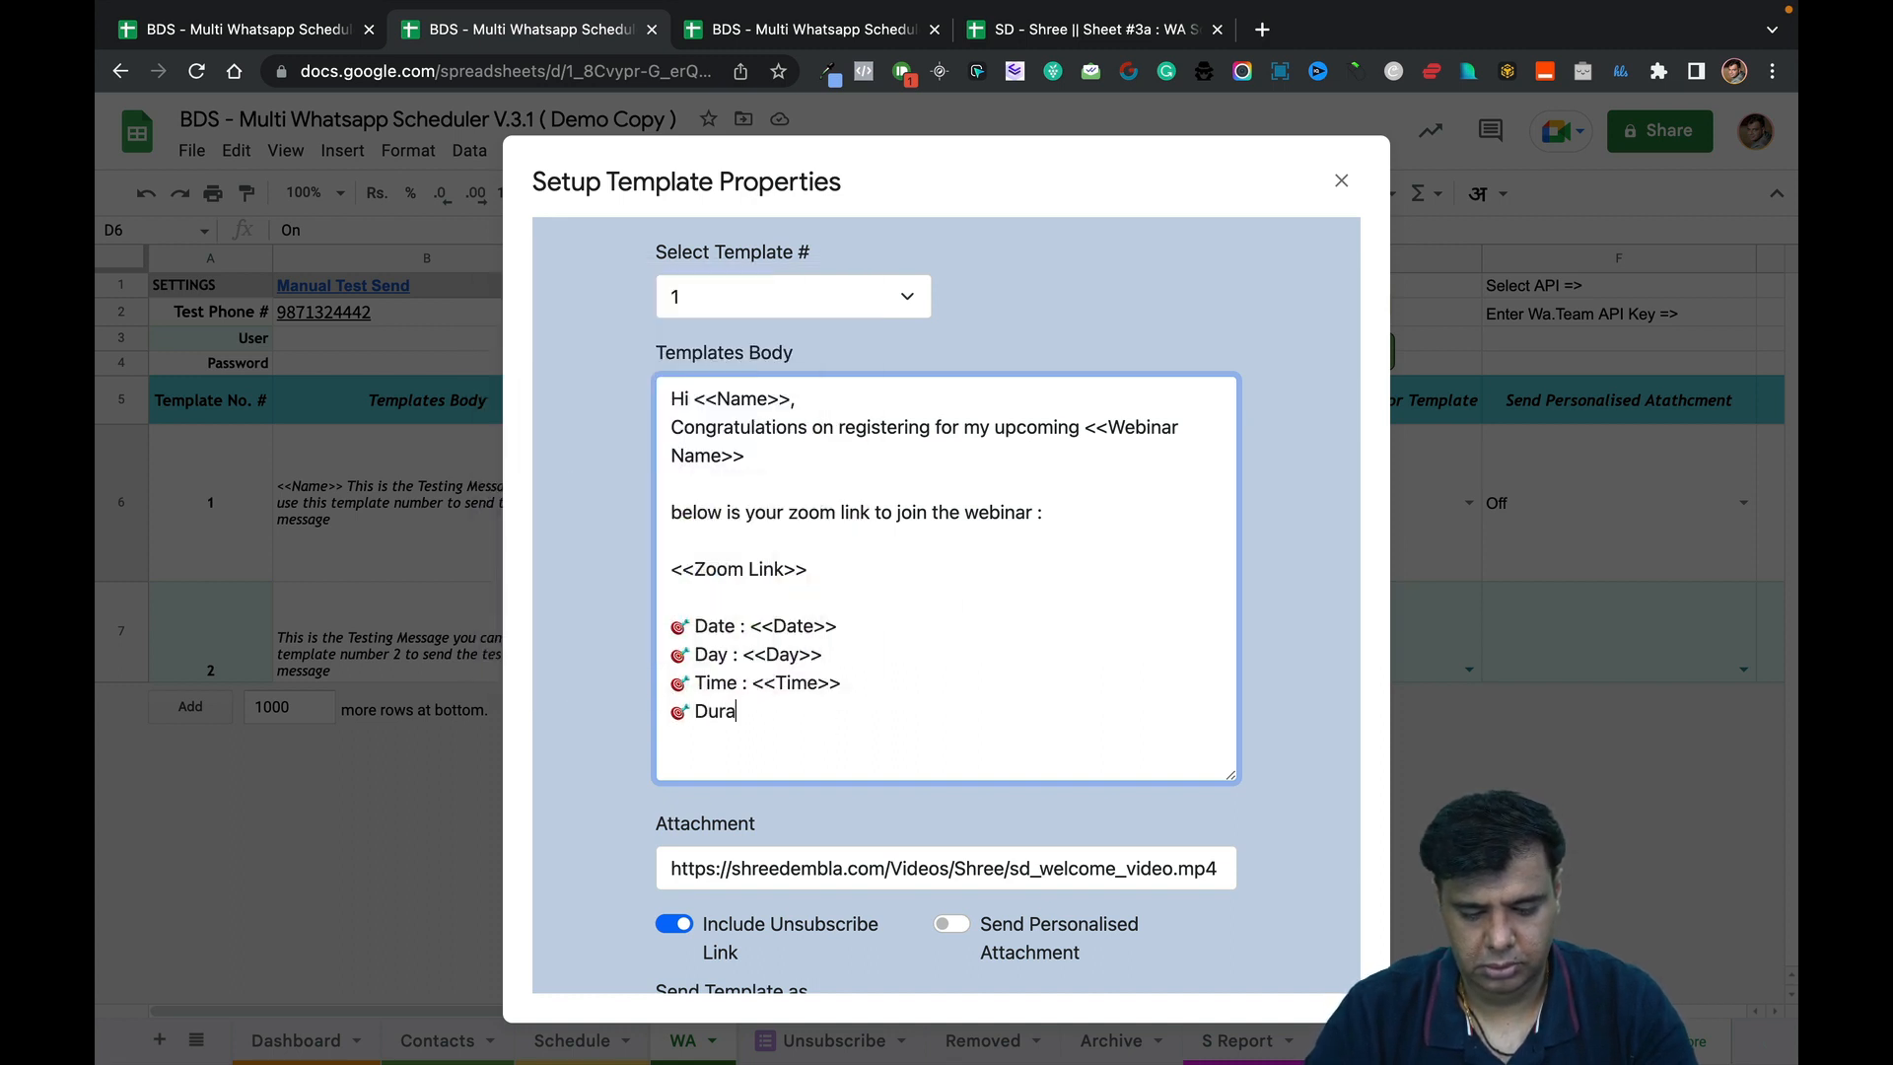
text(tion : )
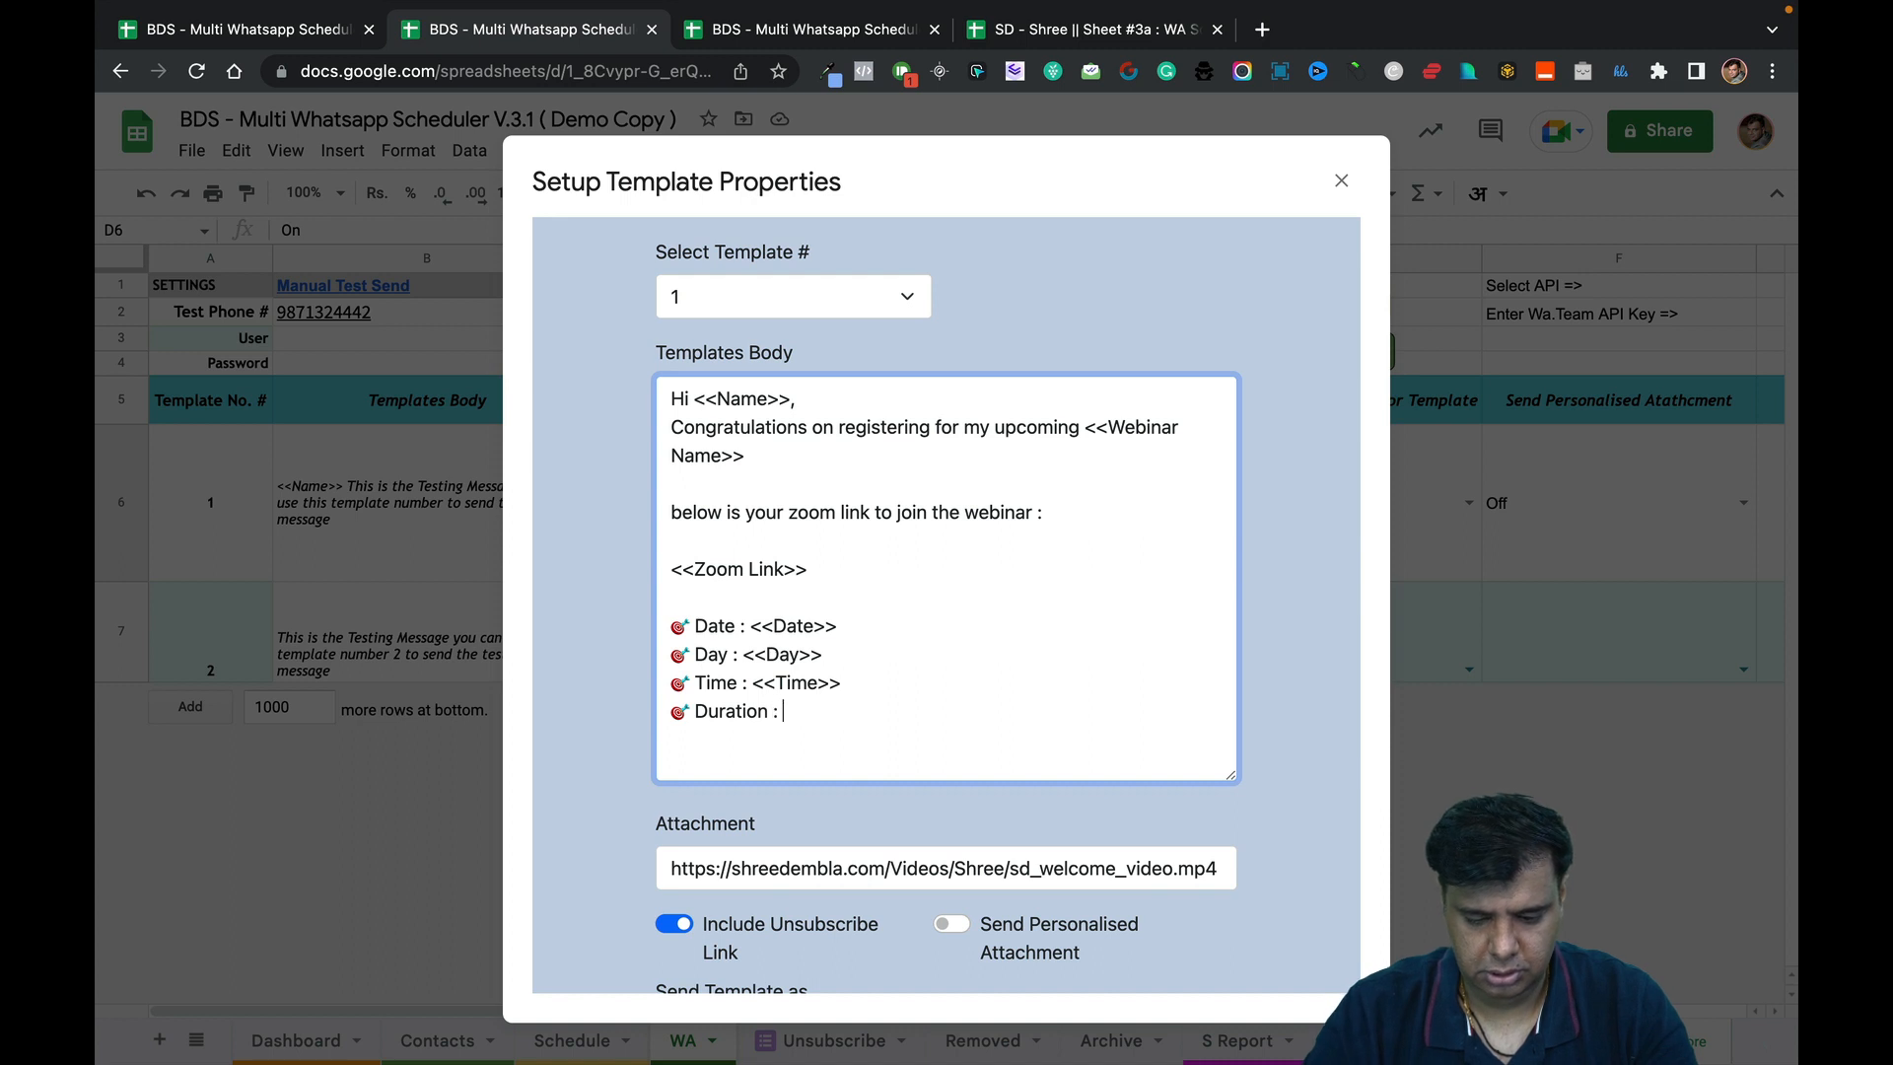
text(<<Duration)
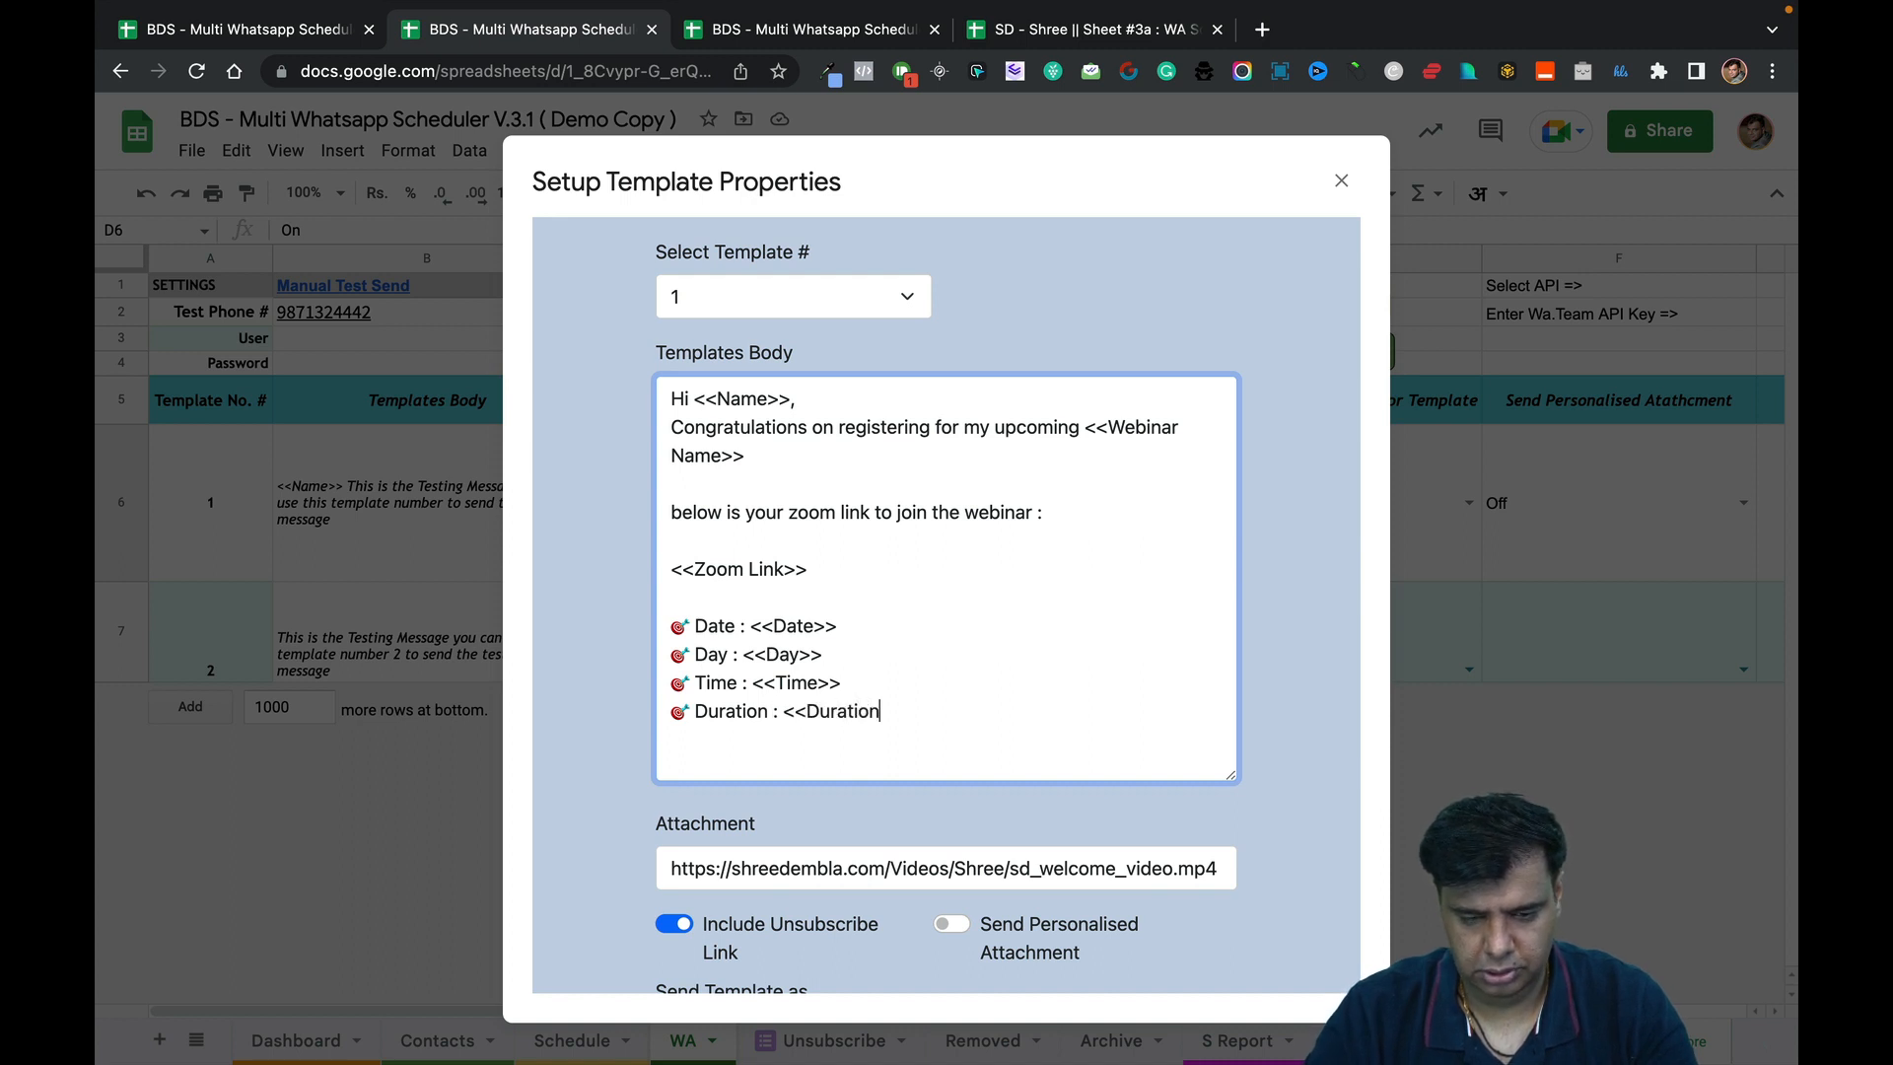
text(>>)
key(Return)
key(Return)
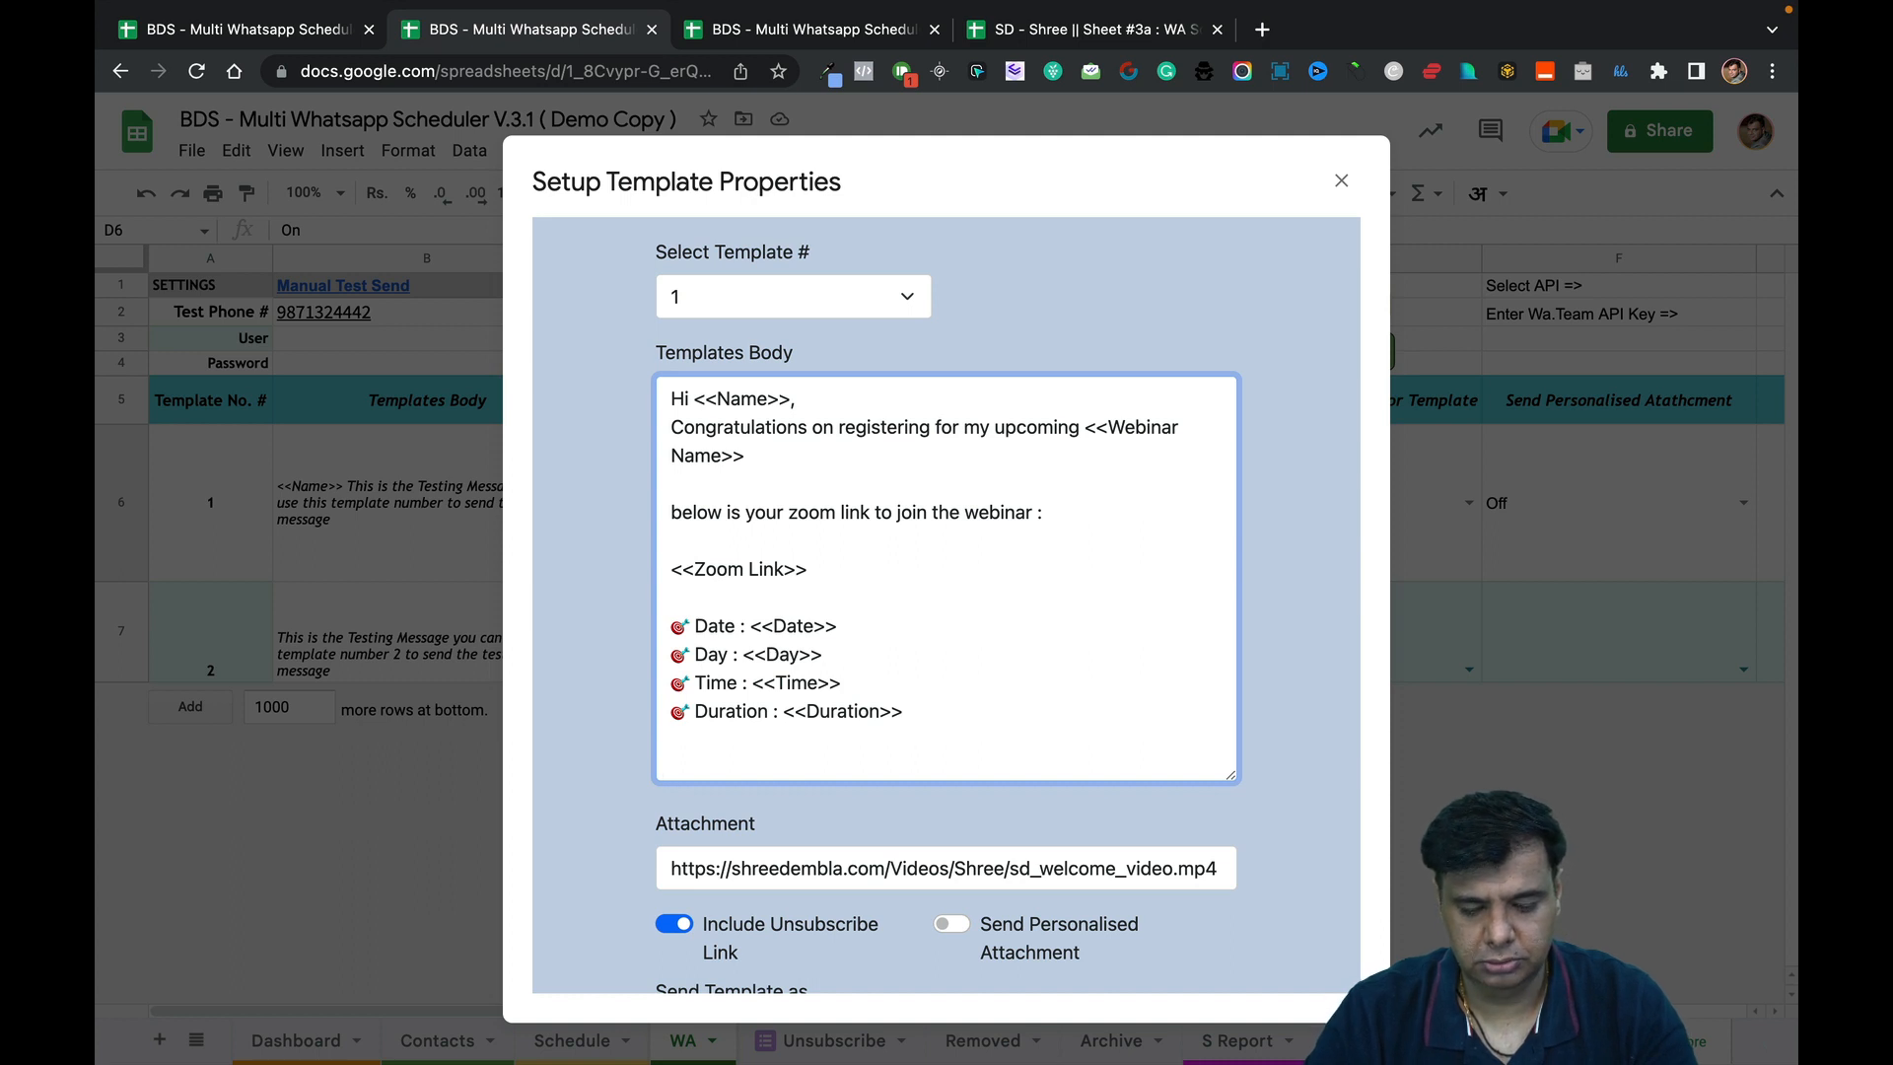
Add the reminder 'make sure to login to the webinar 15 minutes early...' to the body.
text(here)
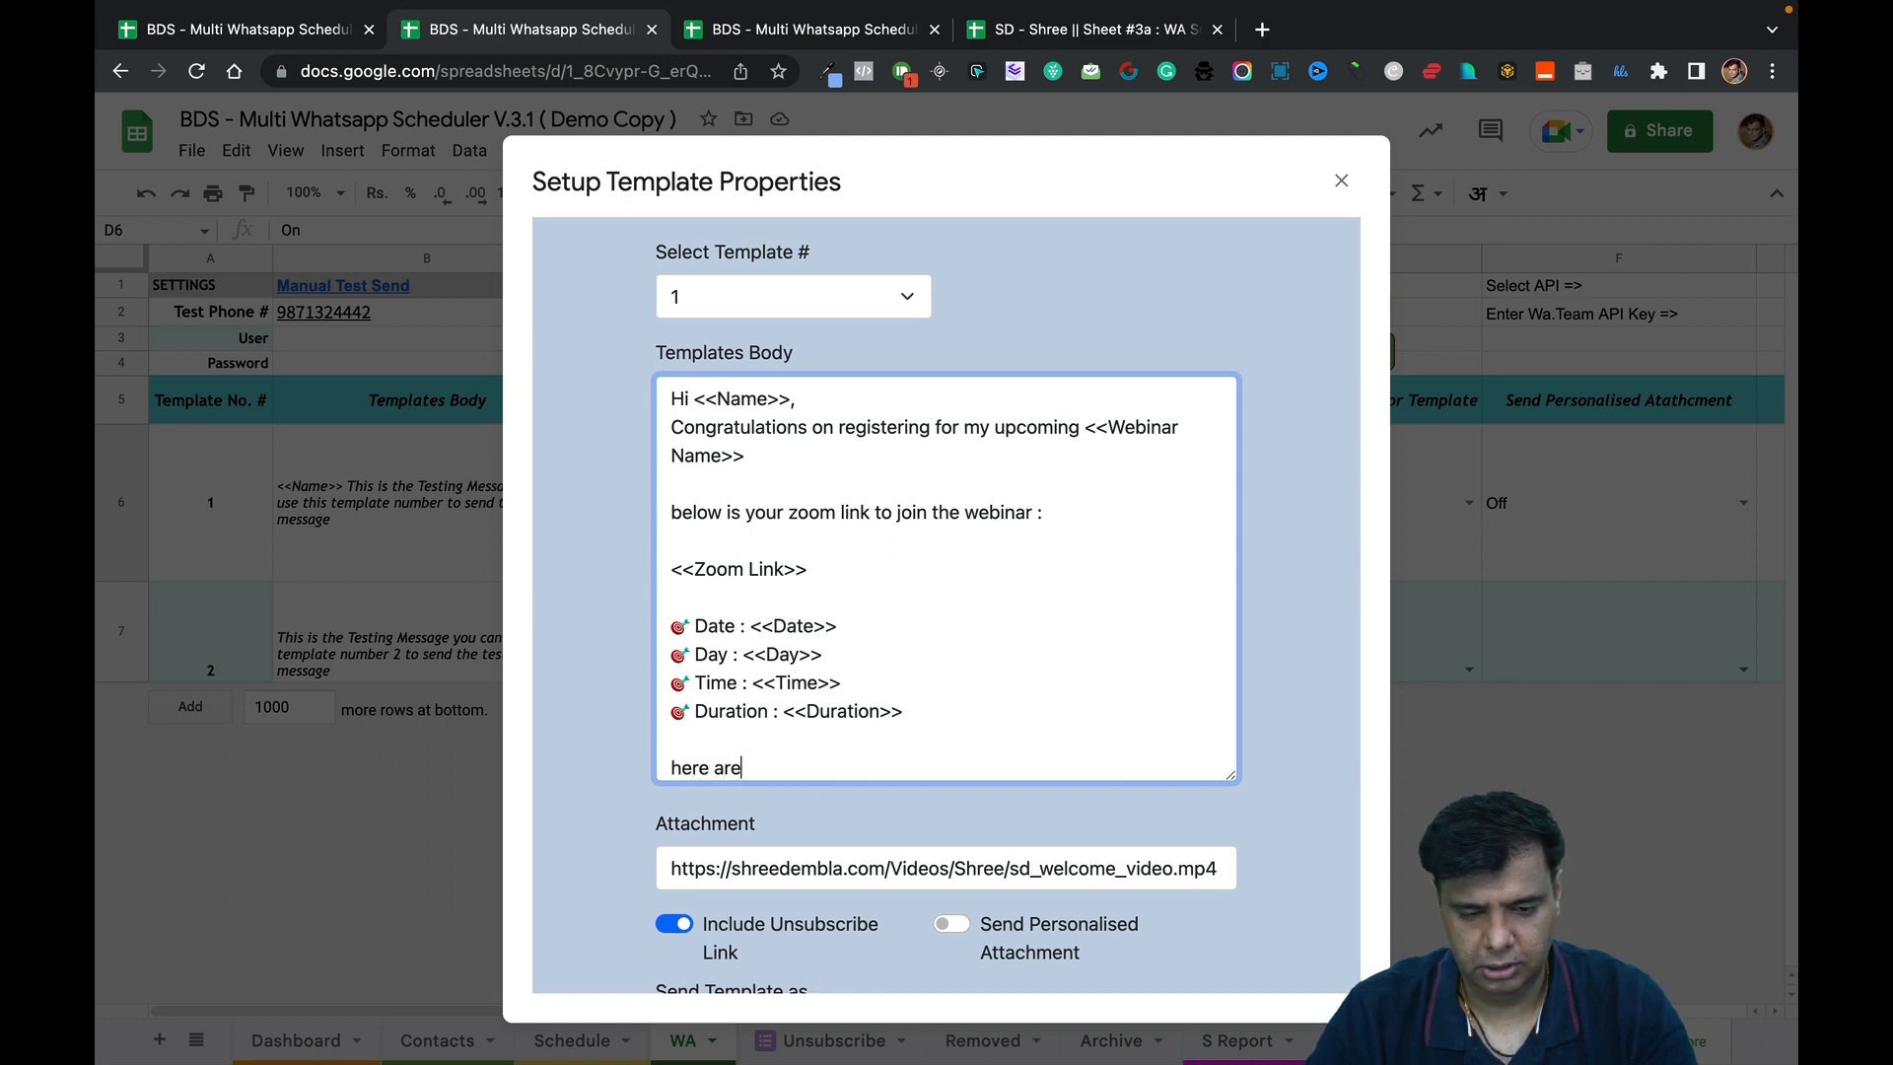
text( are)
key(BackSpace)
key(BackSpace)
key(BackSpace)
key(BackSpace)
key(BackSpace)
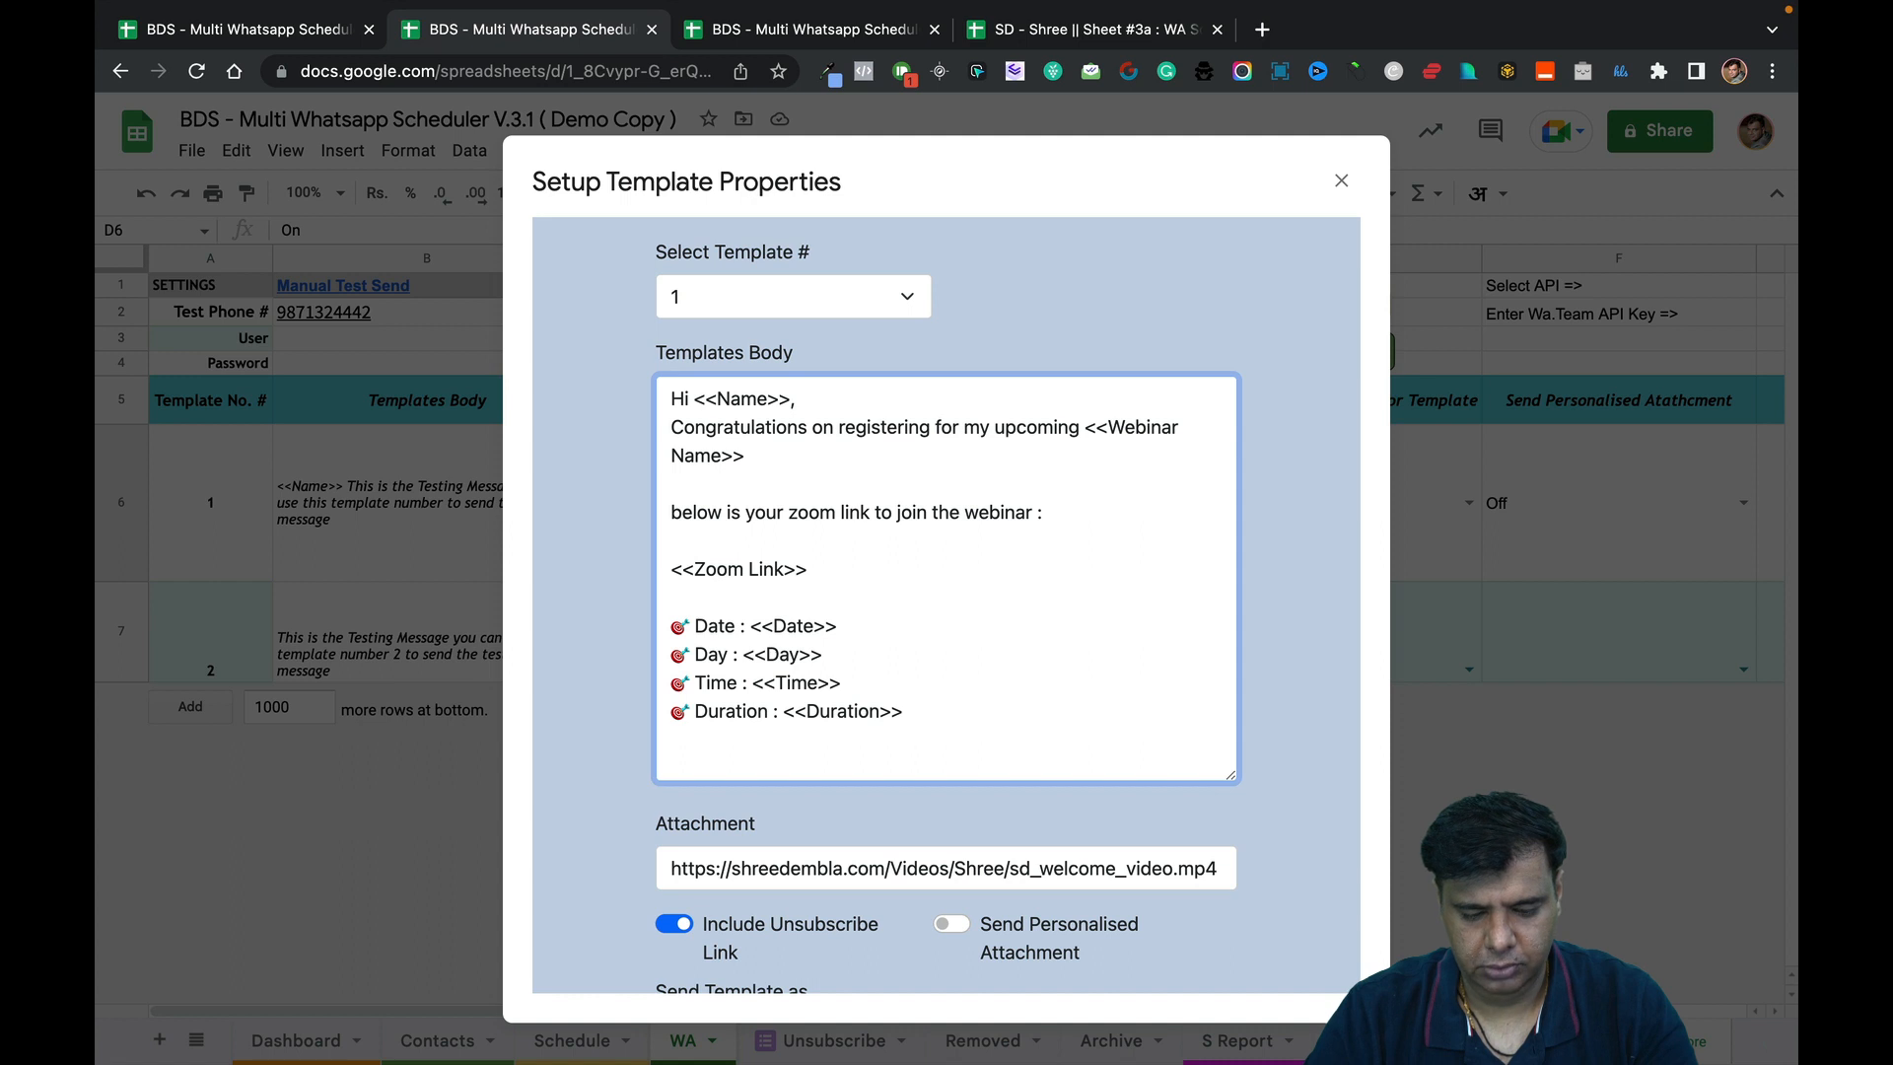
text(make sure t)
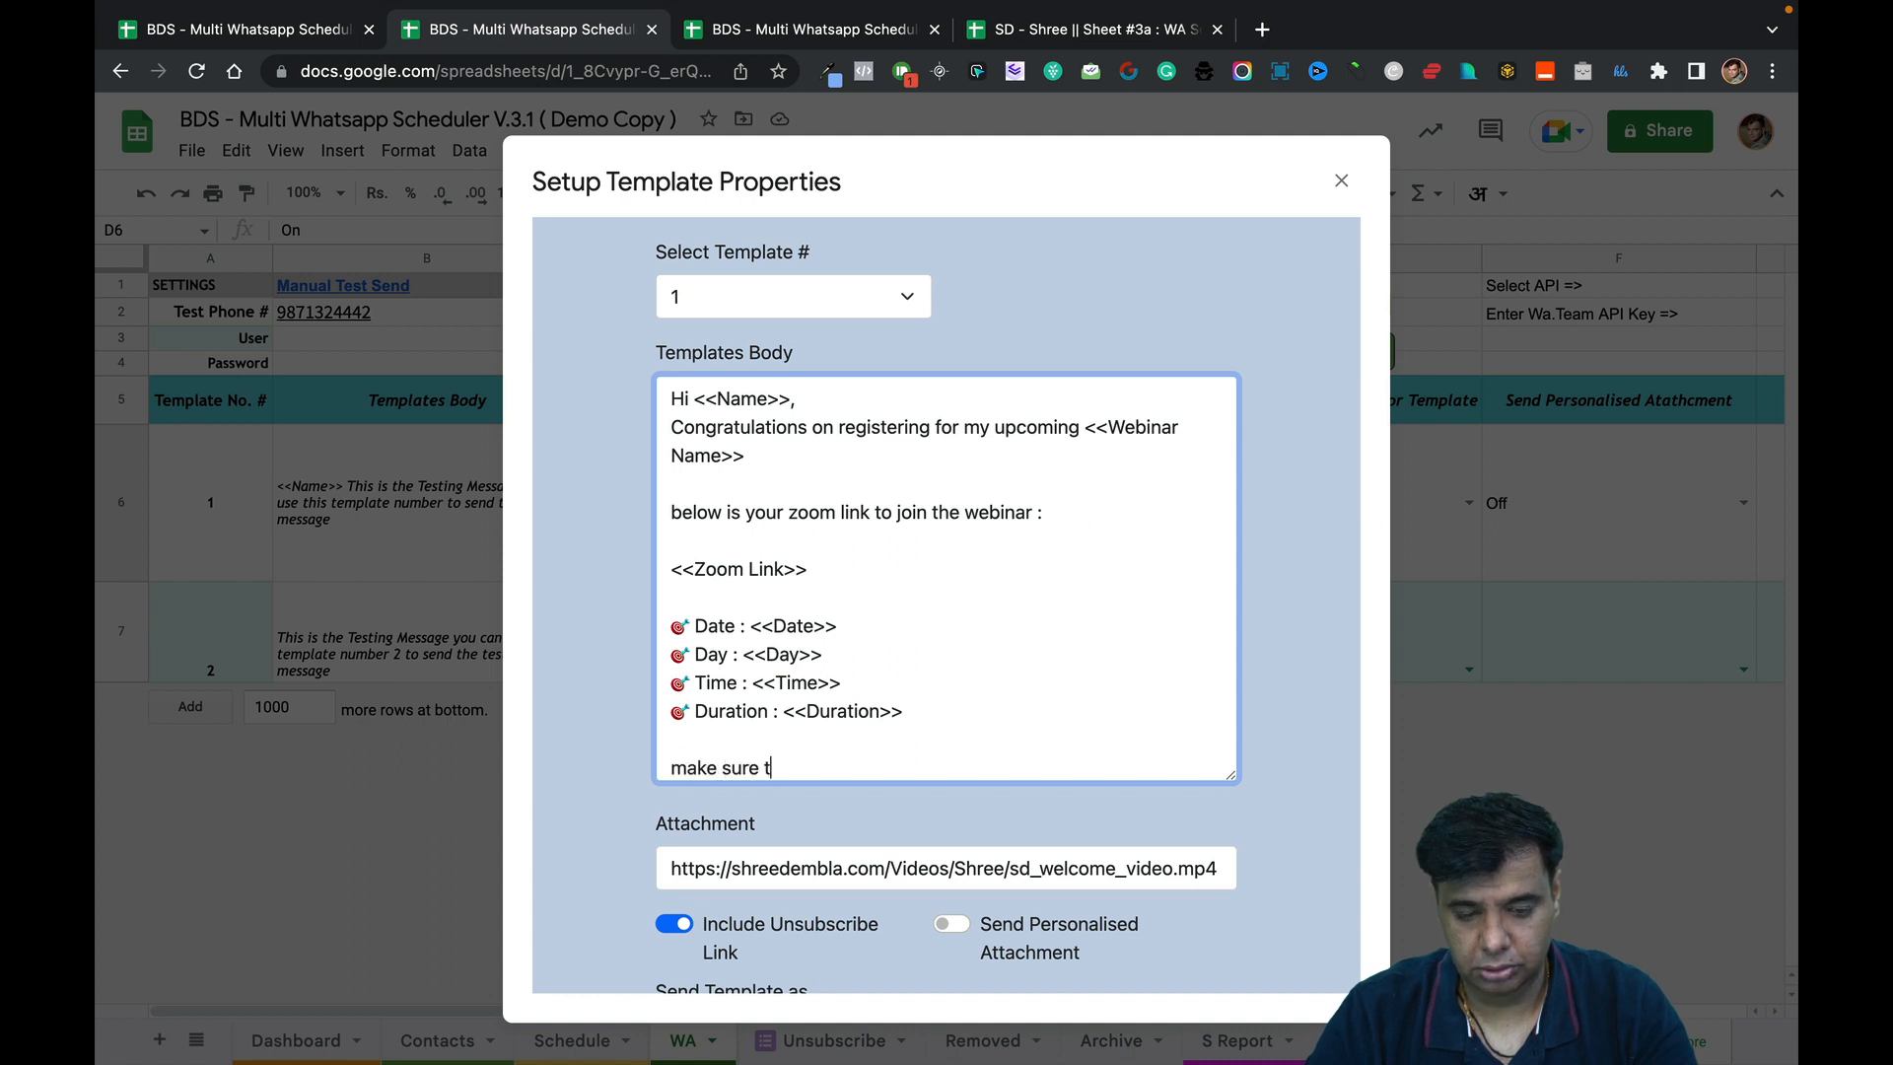
text(o login to )
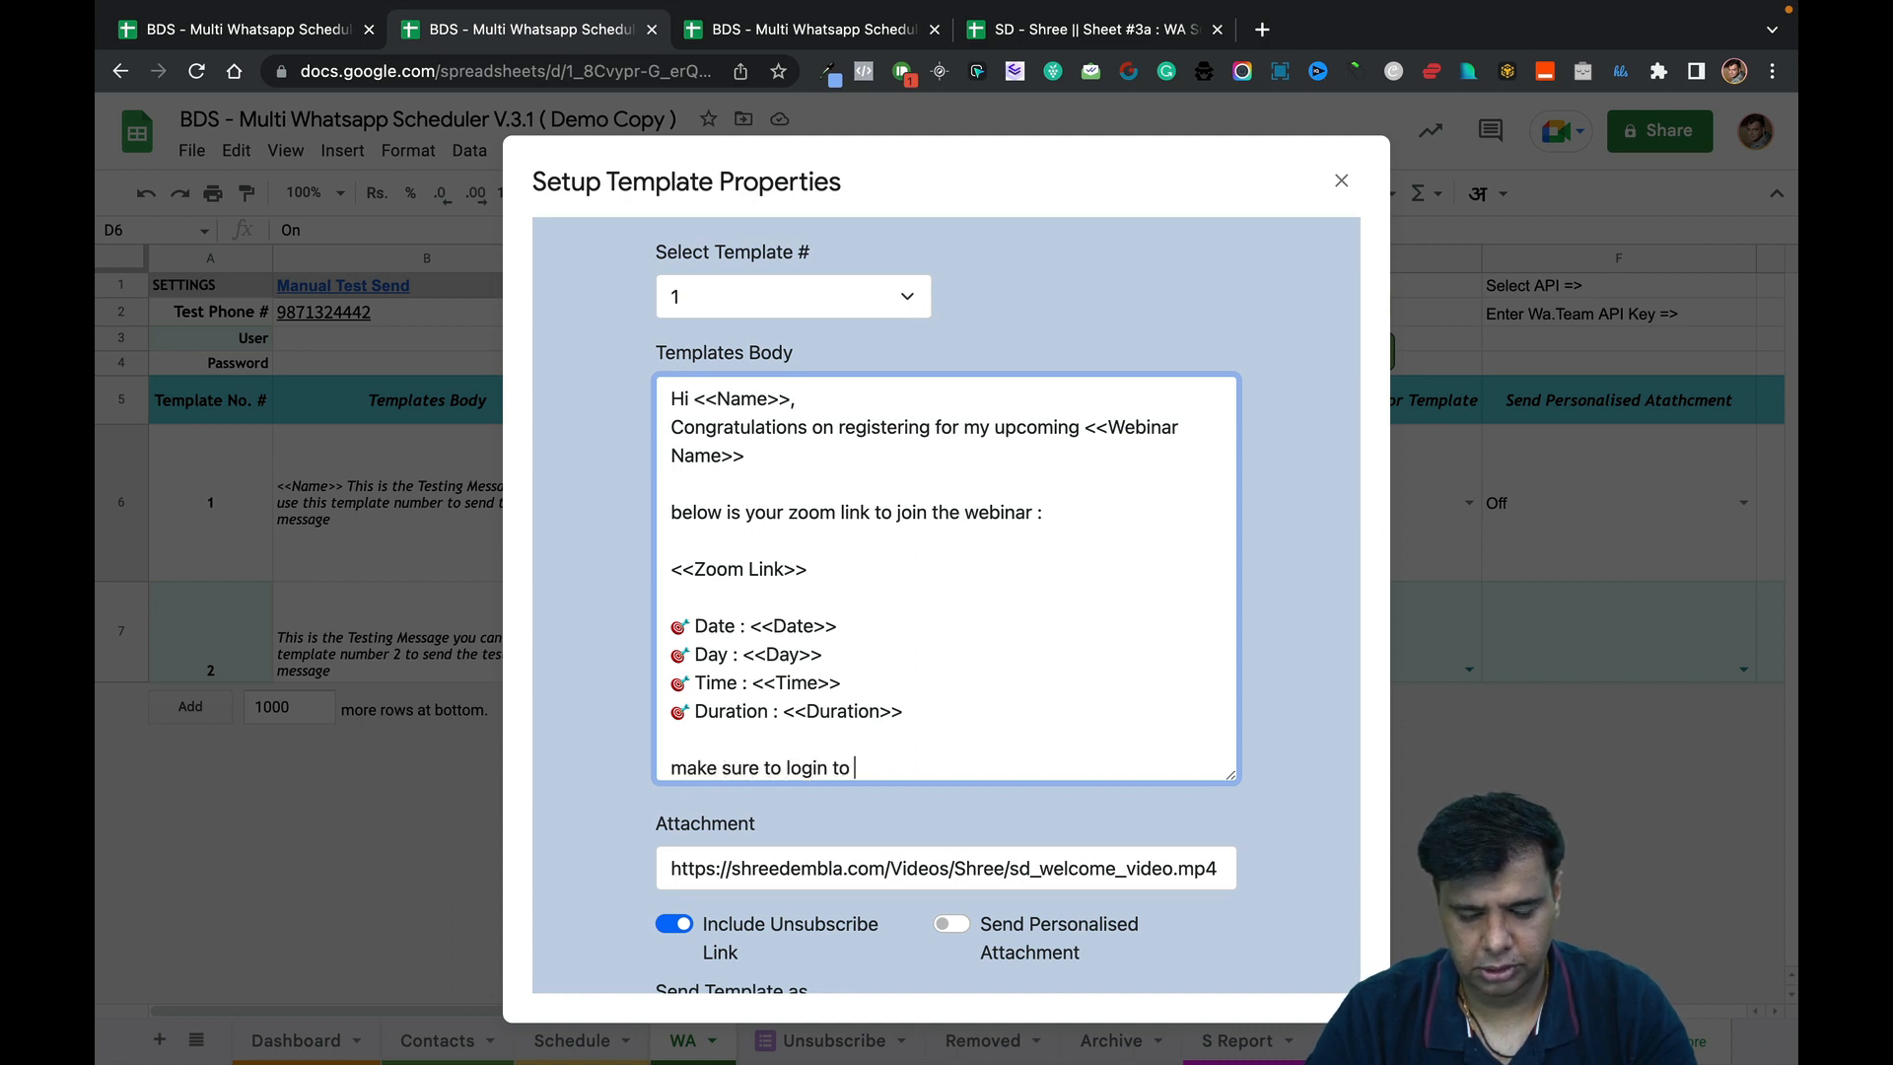
text(the webinar 1)
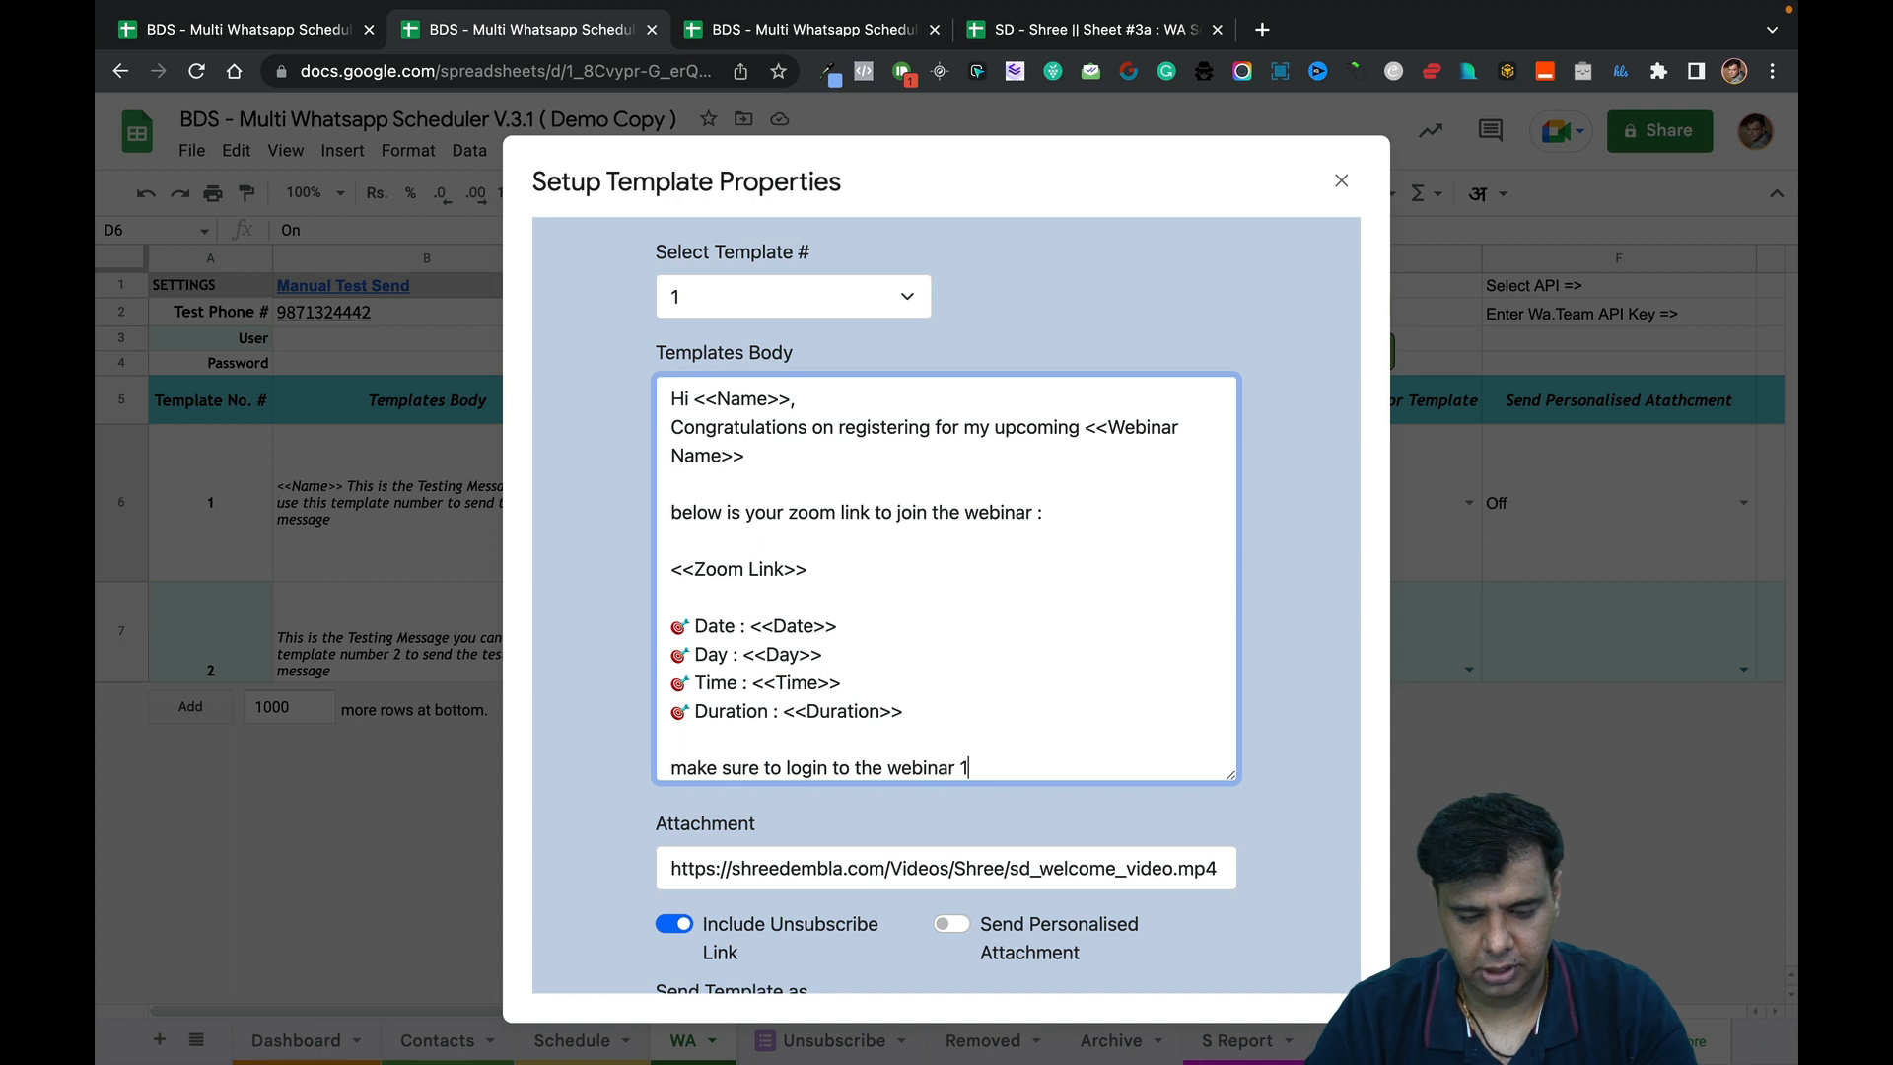
text(5 minute)
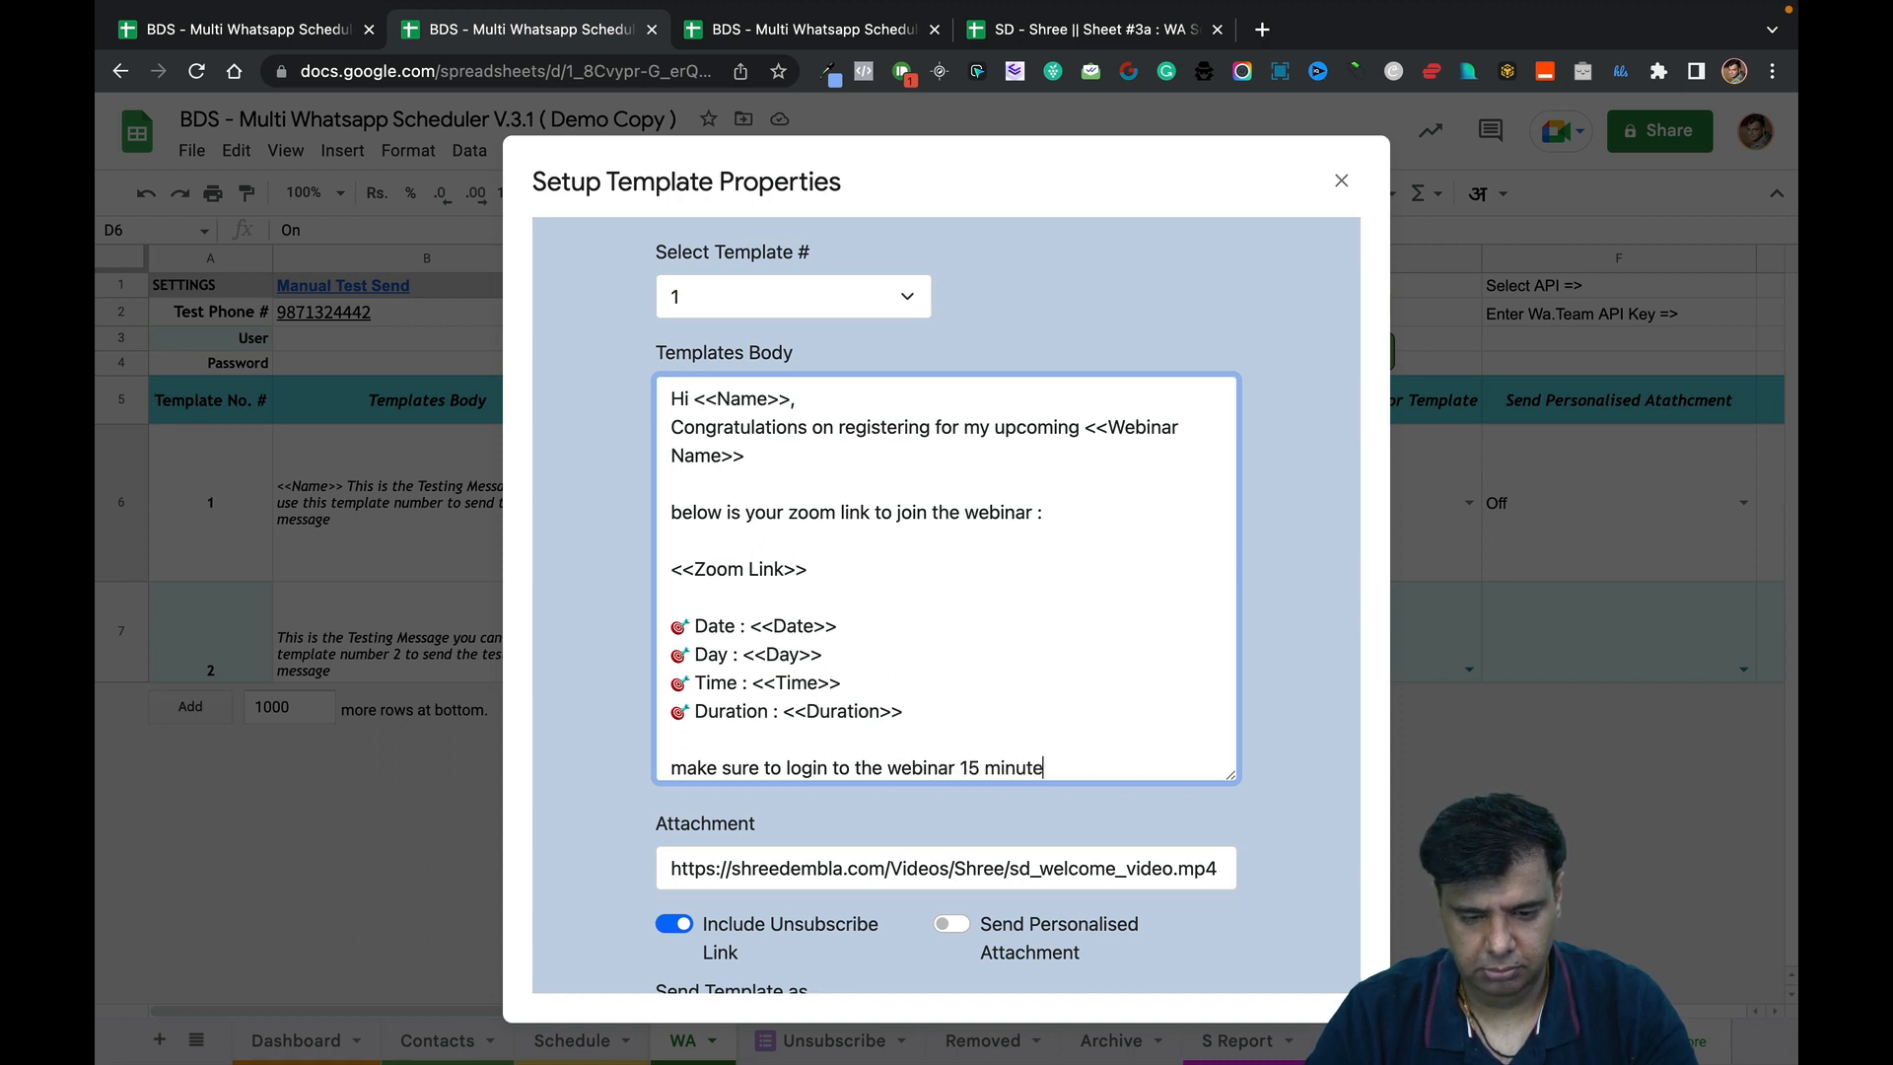
text(s early)
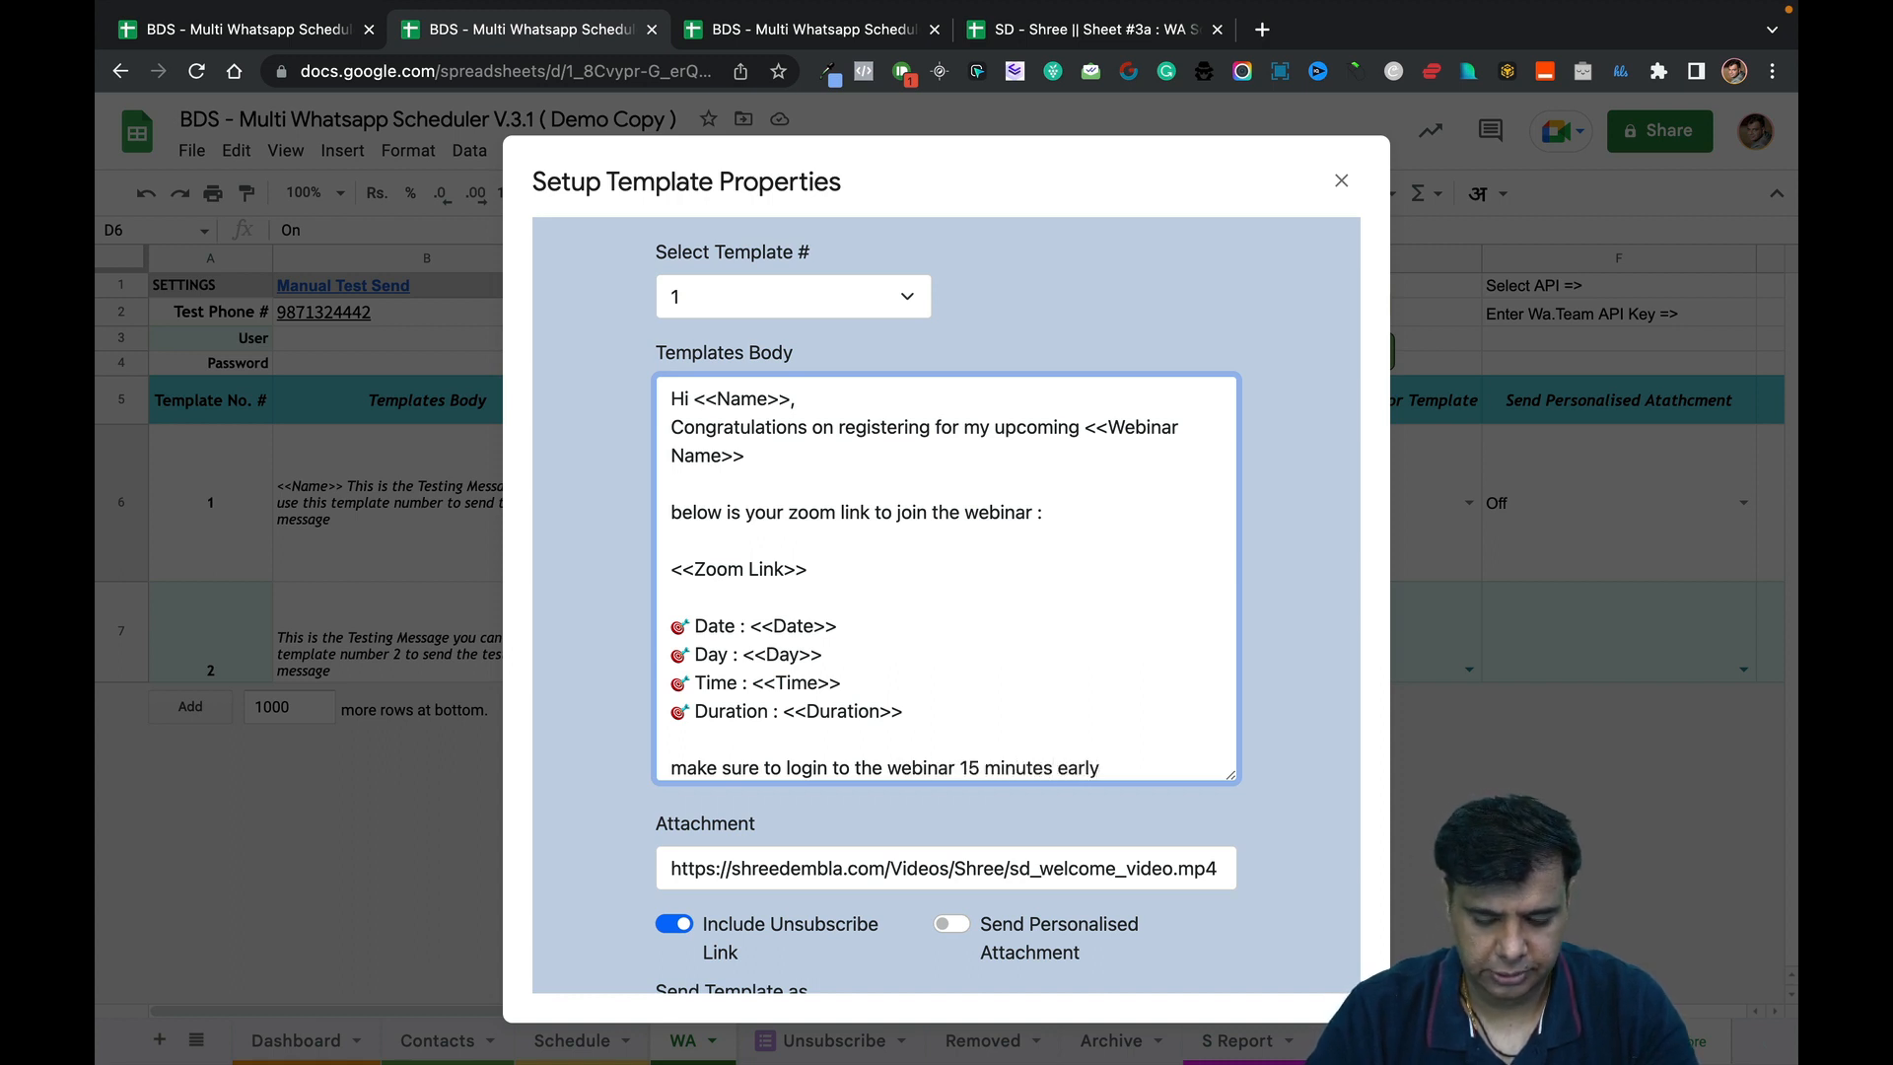
text(...)
key(Return)
key(Return)
Add the fallback sentence: if the Zoom link doesn't work, use this Webinar ID to login directly.
text(als)
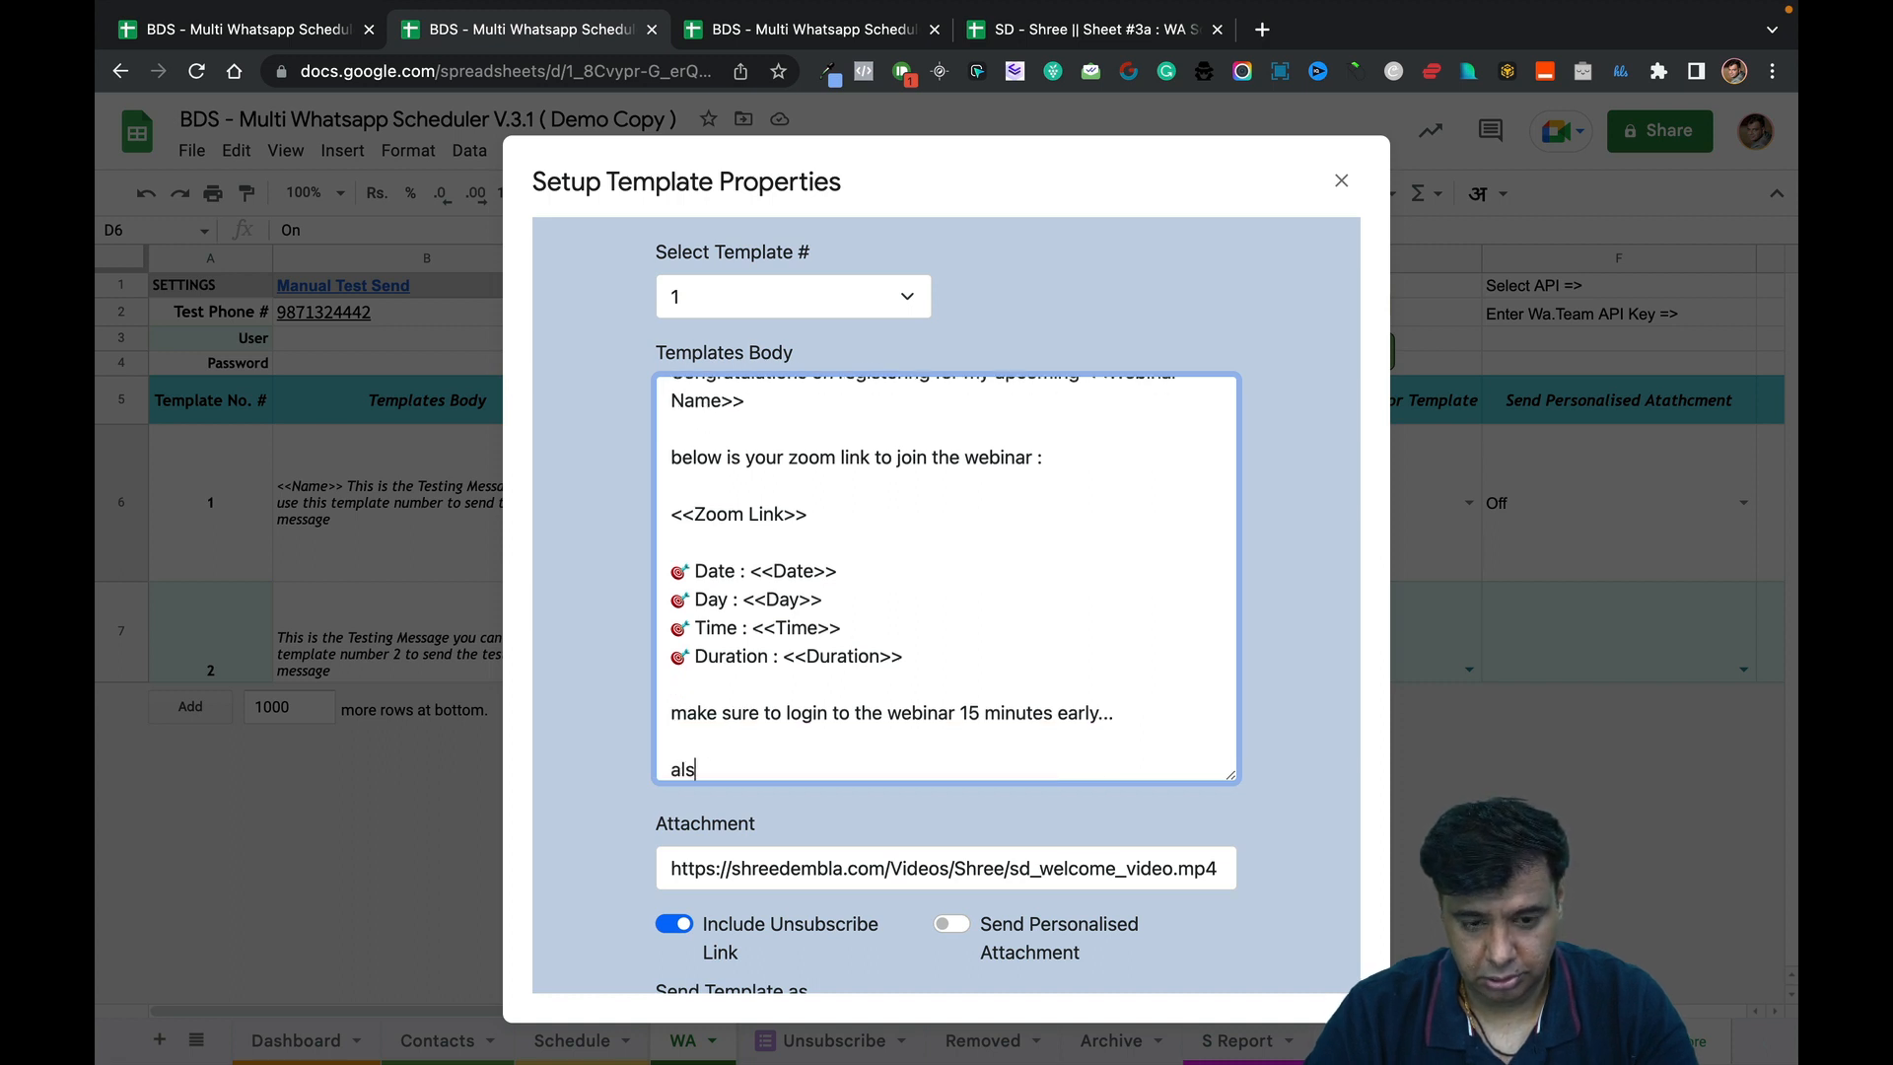
text(o i am g)
key(BackSpace)
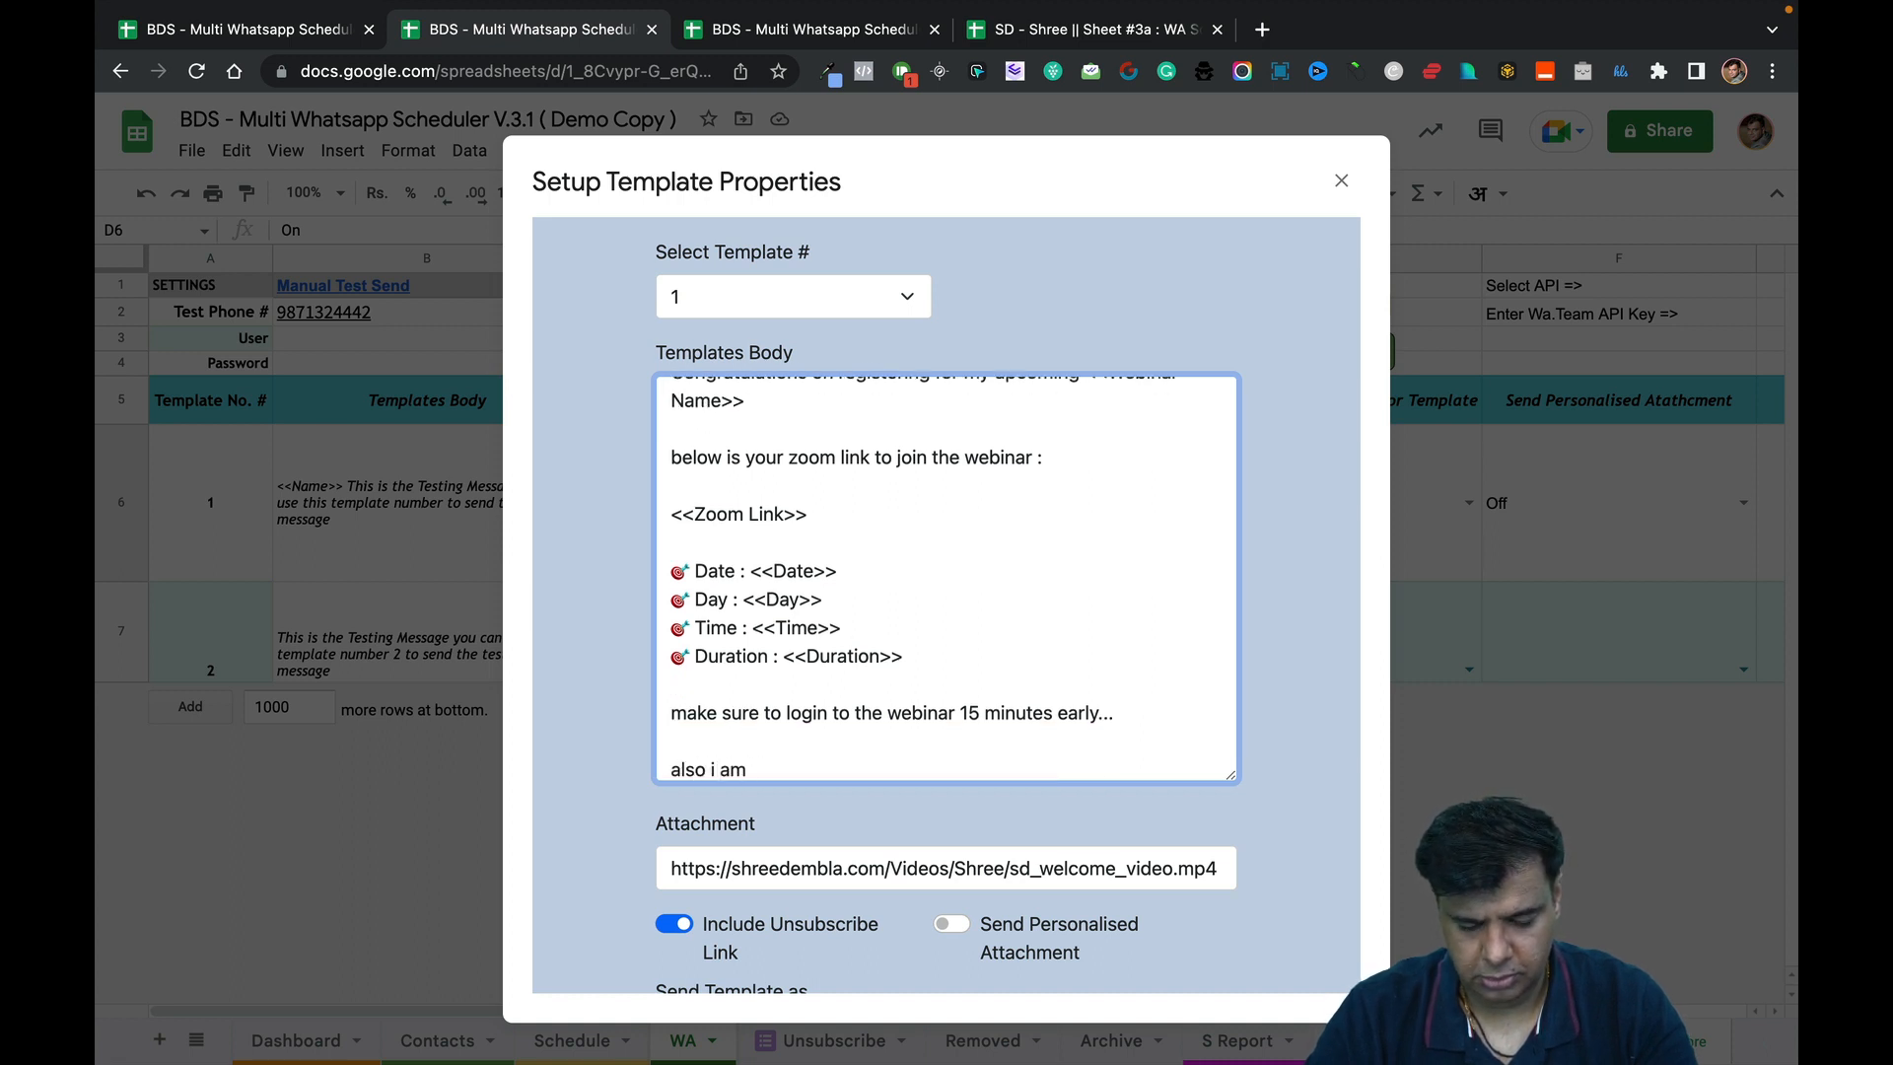
key(BackSpace)
key(BackSpace)
key(BackSpace)
text(there i)
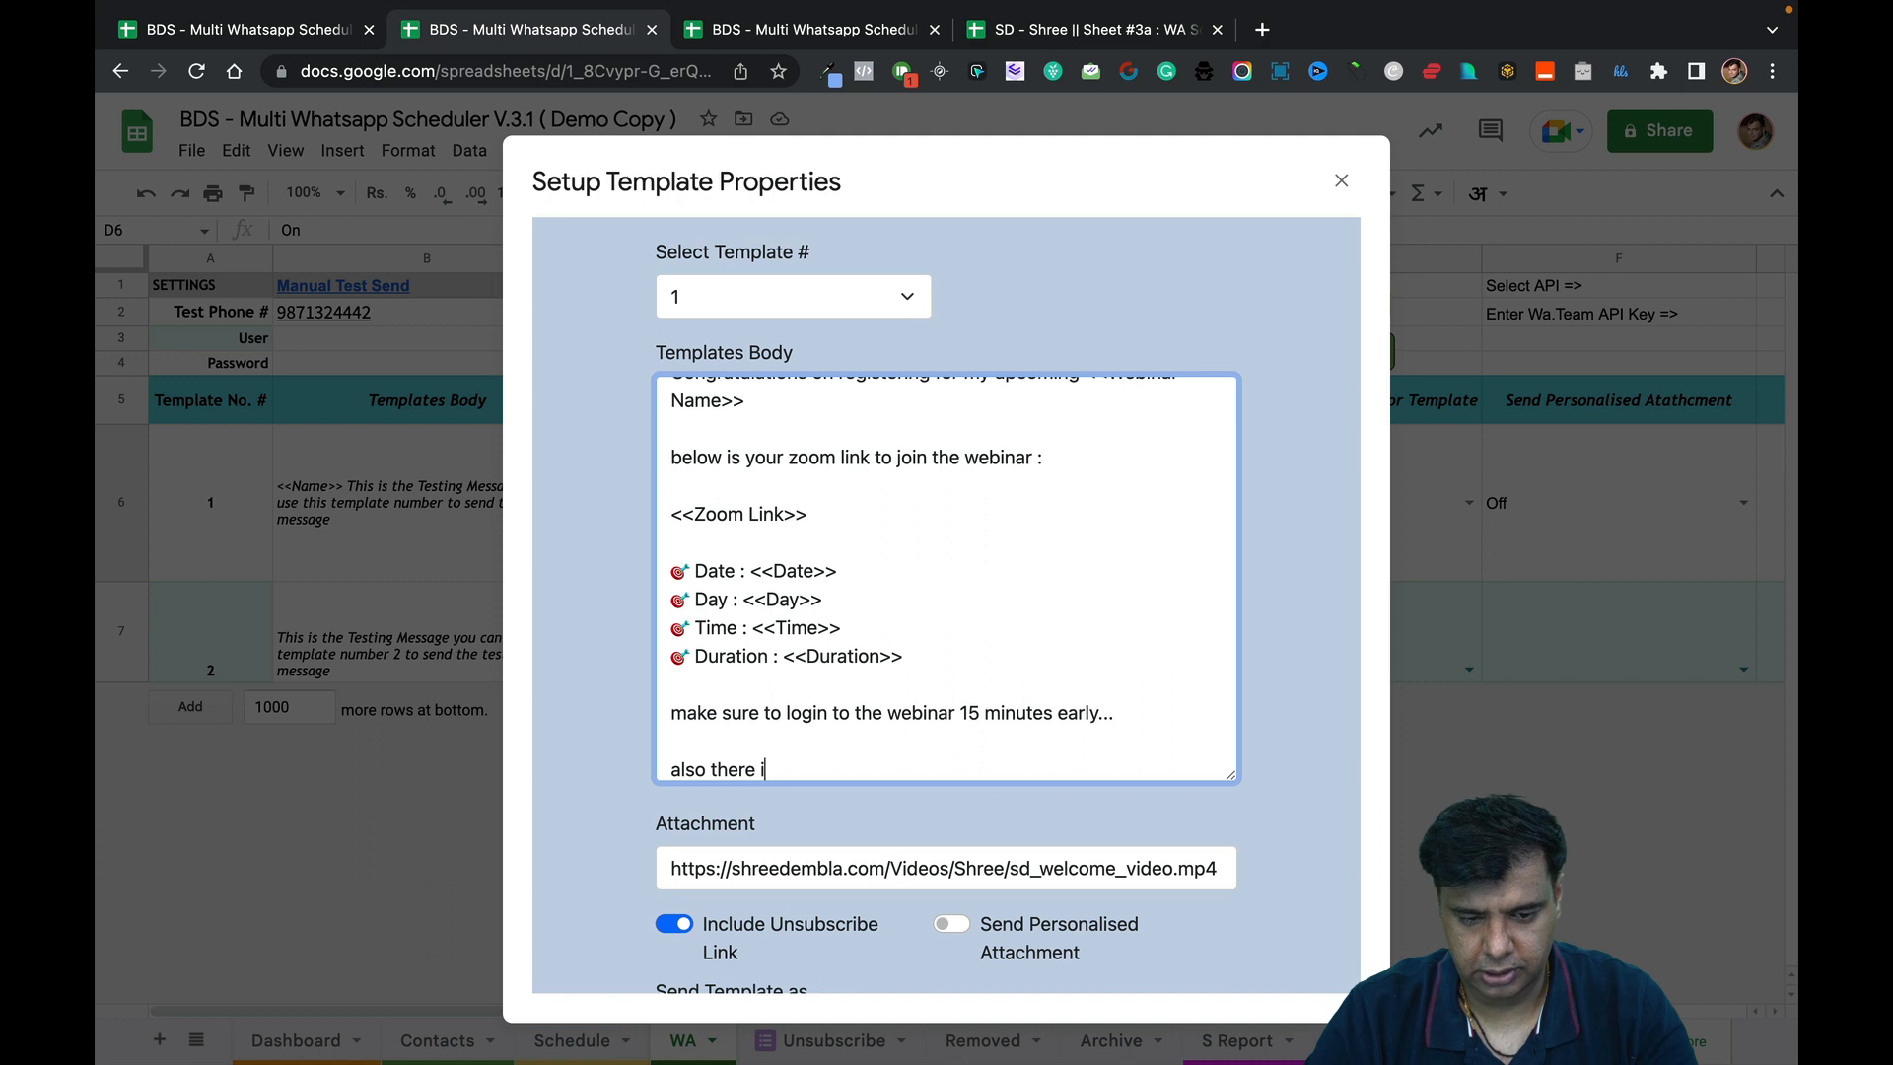
text(s a link be)
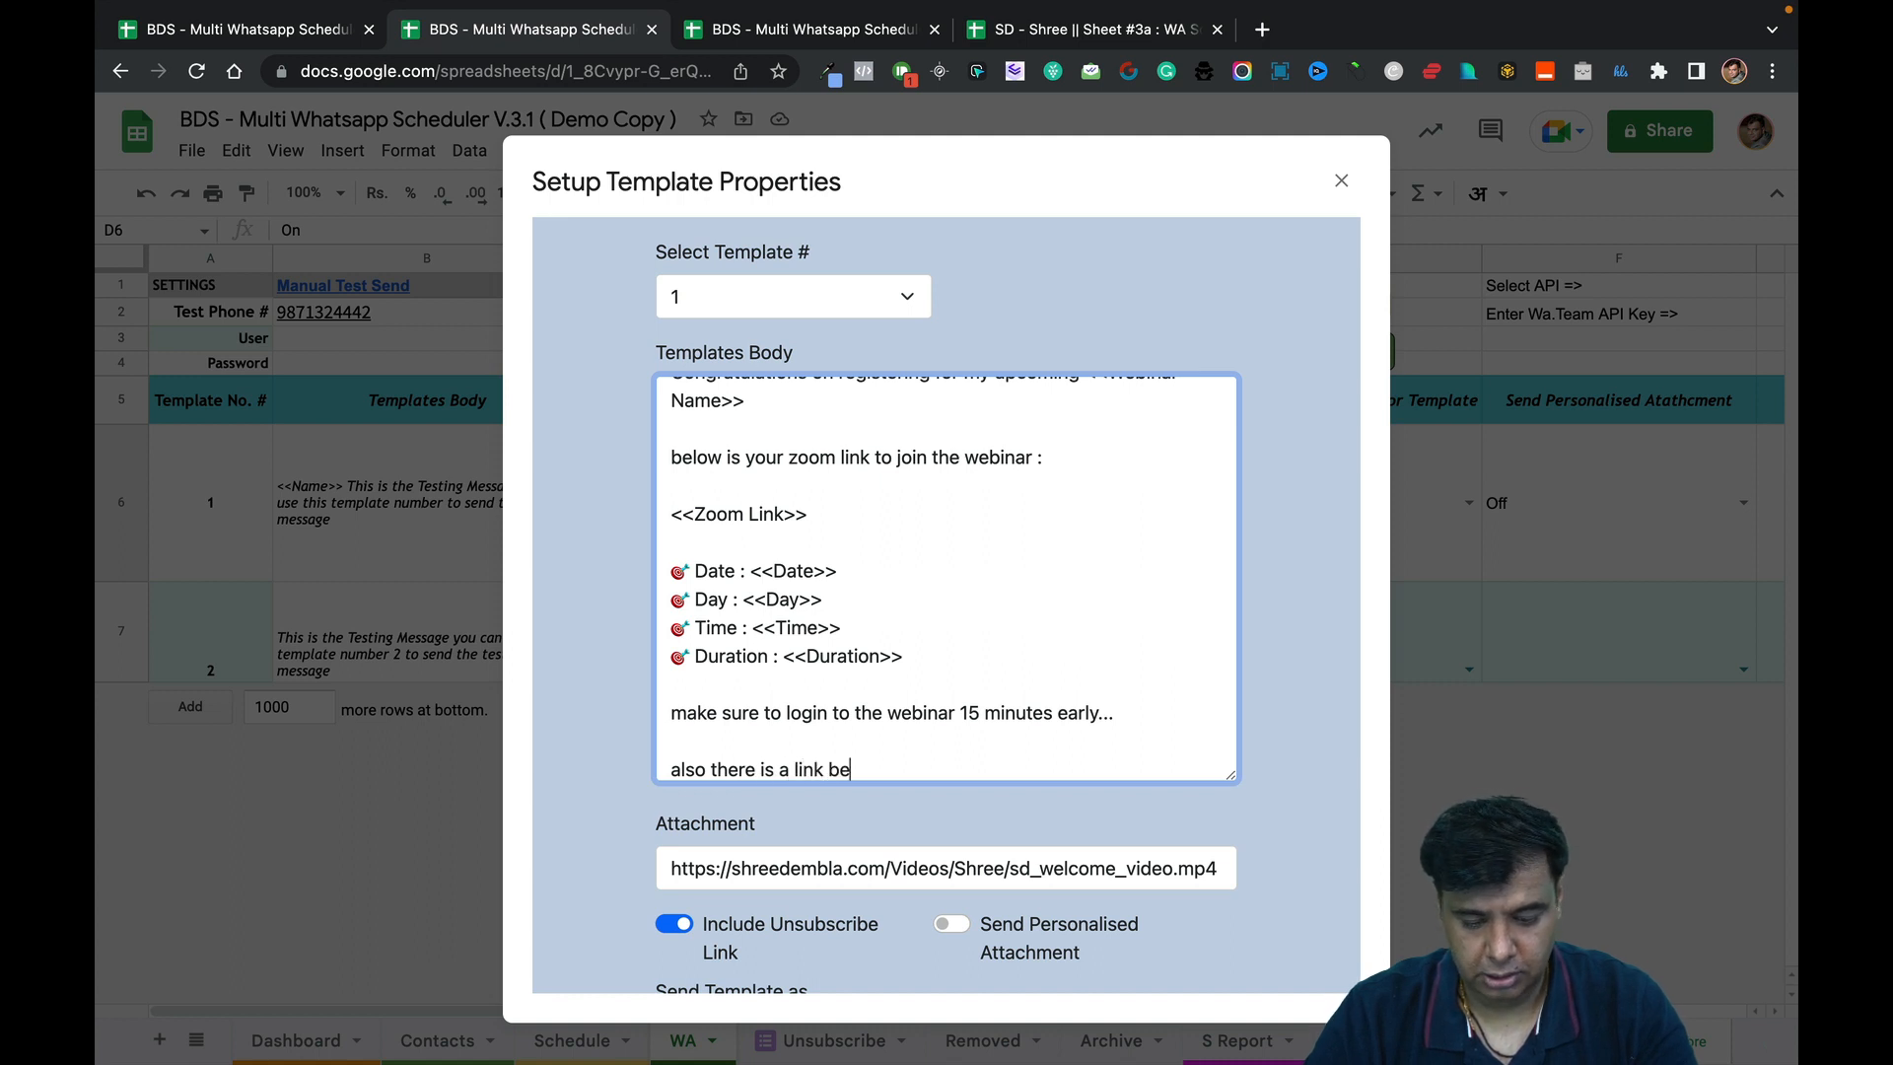
key(BackSpace)
key(BackSpace)
key(BackSpace)
key(BackSpace)
key(BackSpace)
key(BackSpace)
key(BackSpace)
text(b)
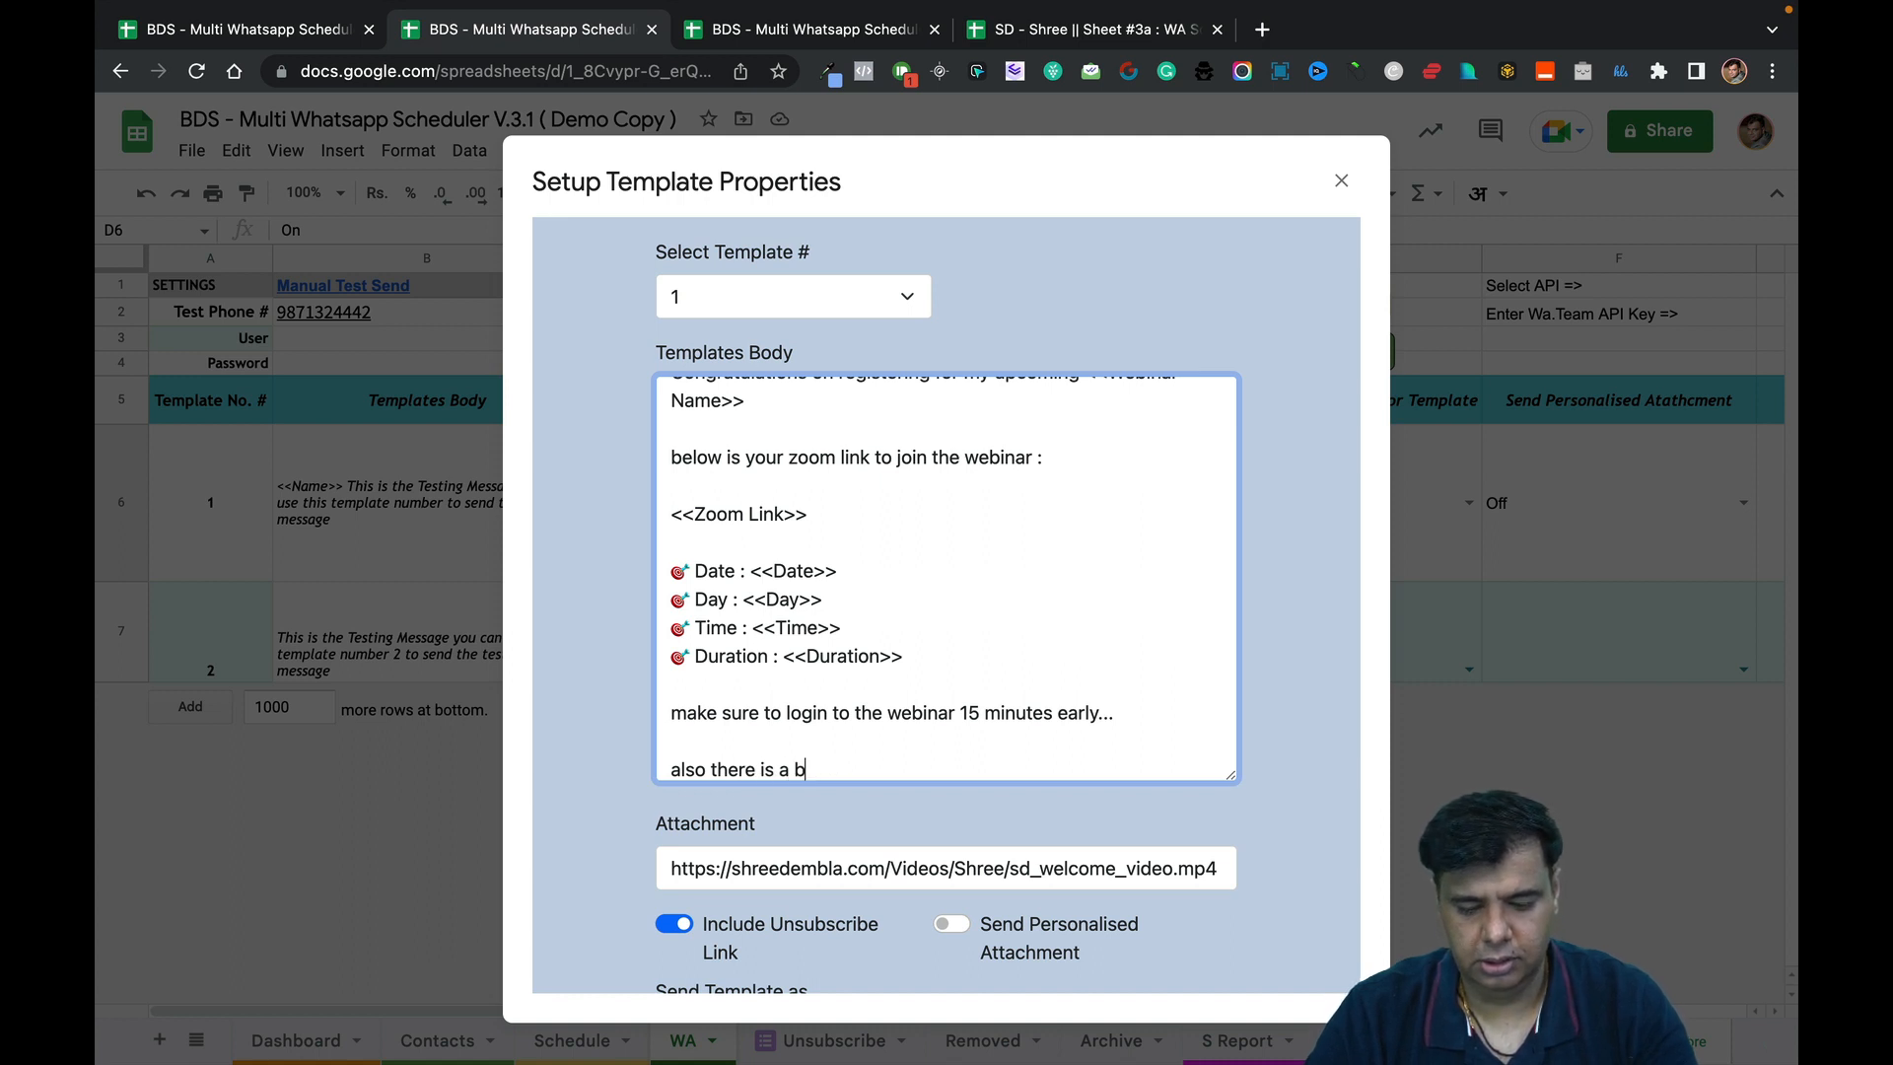
text(utton)
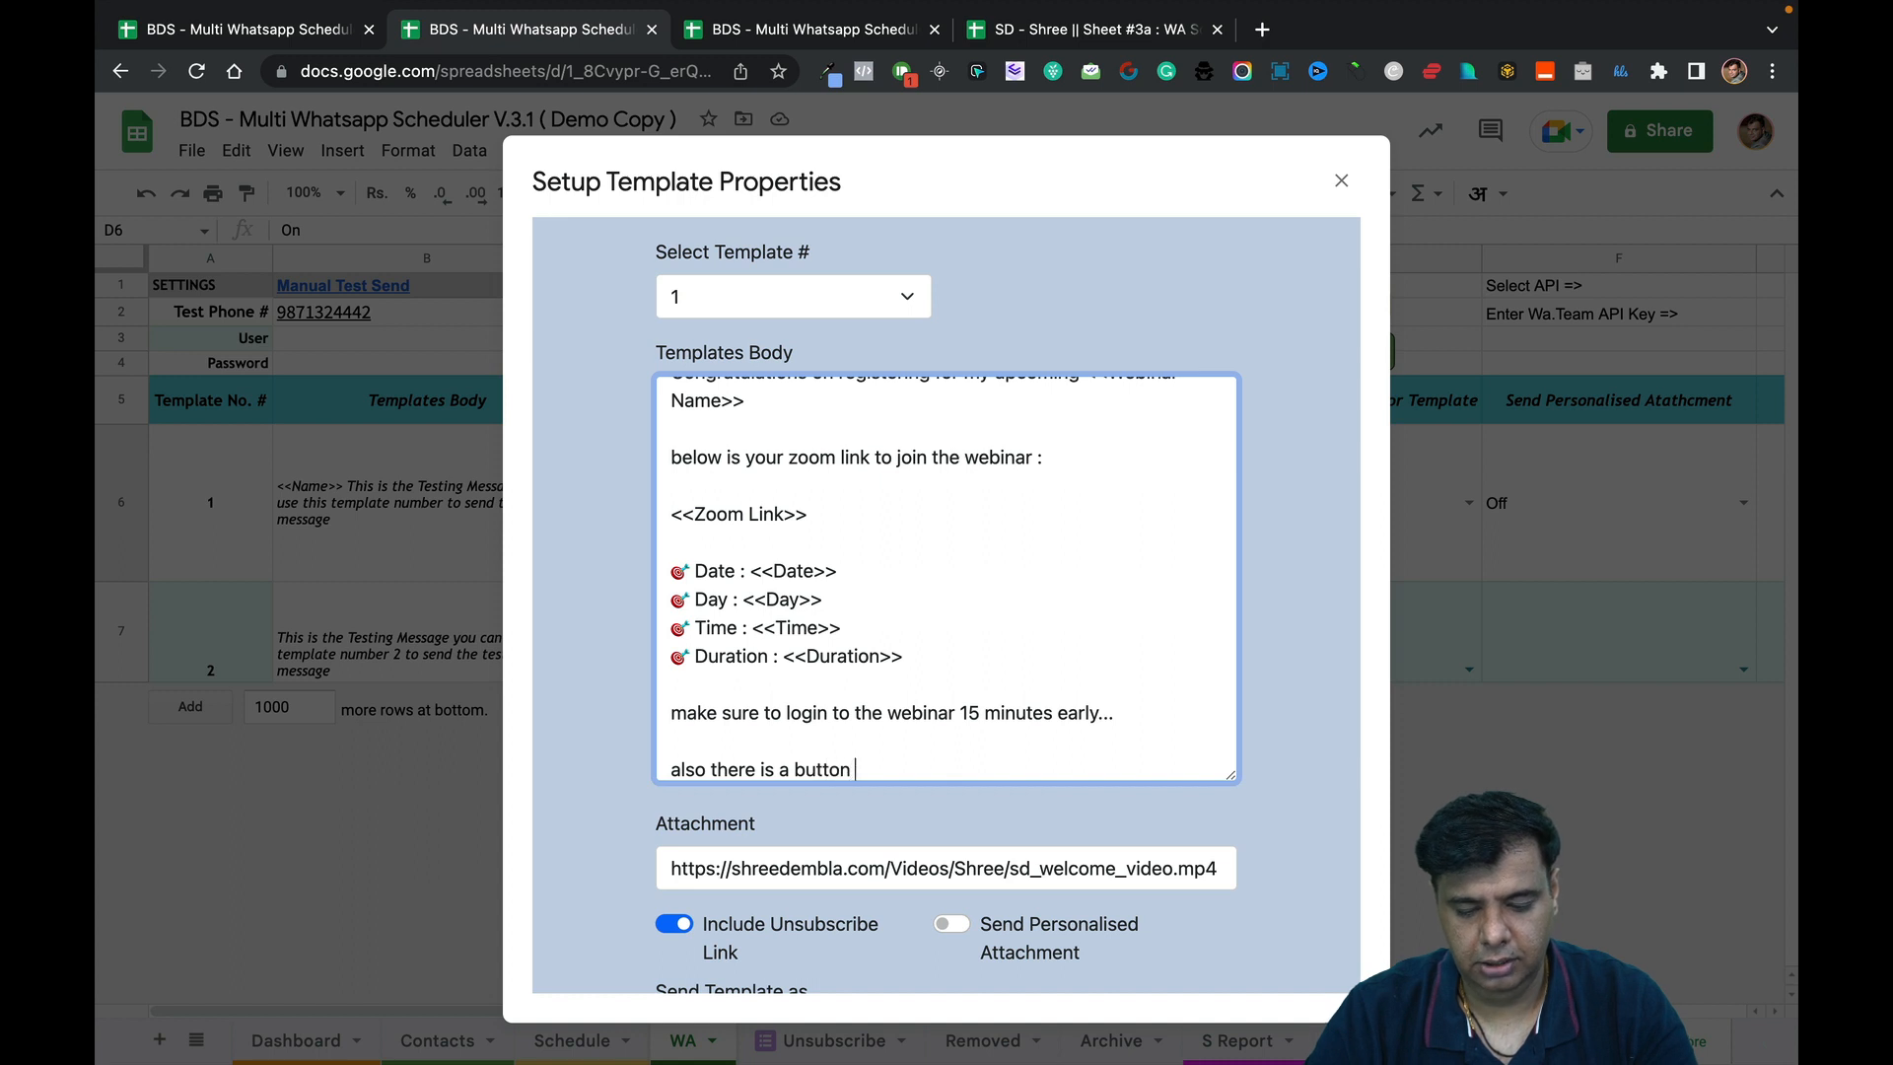
text(bleow)
key(BackSpace)
key(BackSpace)
key(BackSpace)
text(ow)
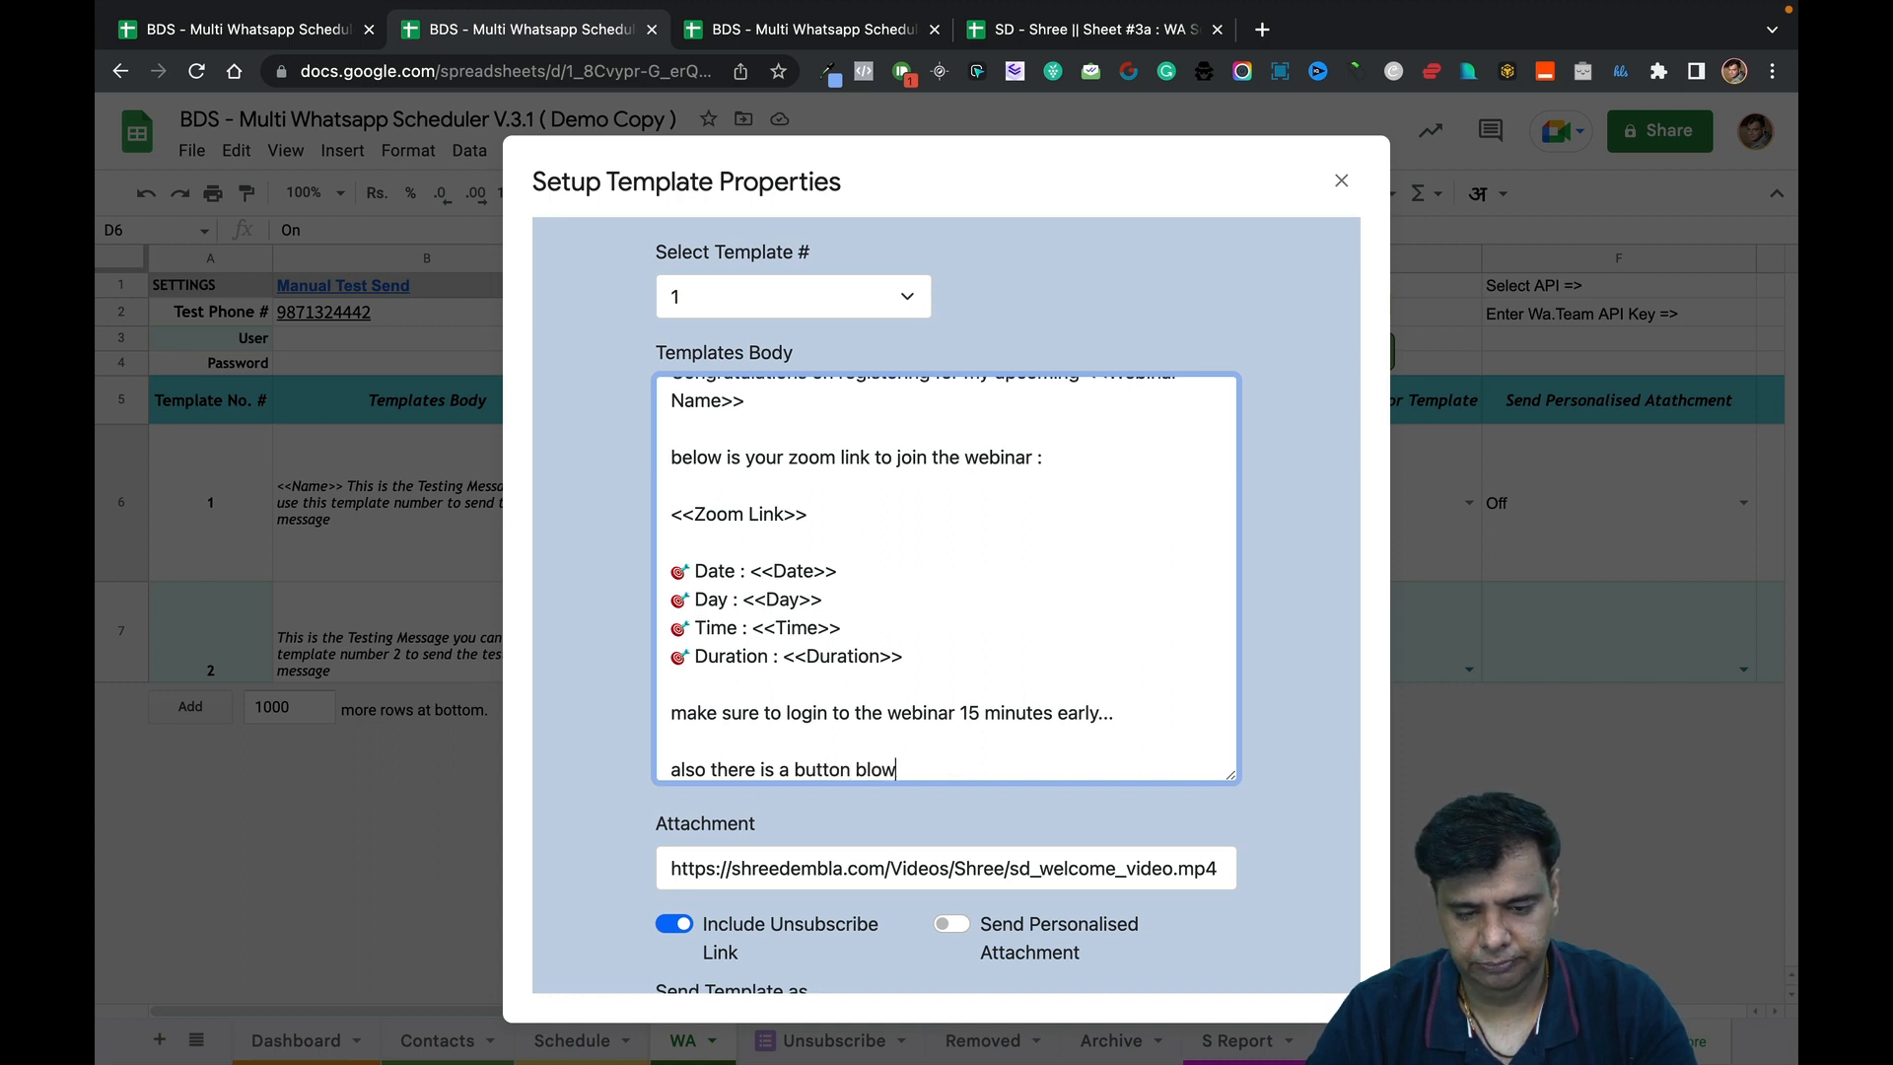
key(BackSpace)
key(BackSpace)
text(eow)
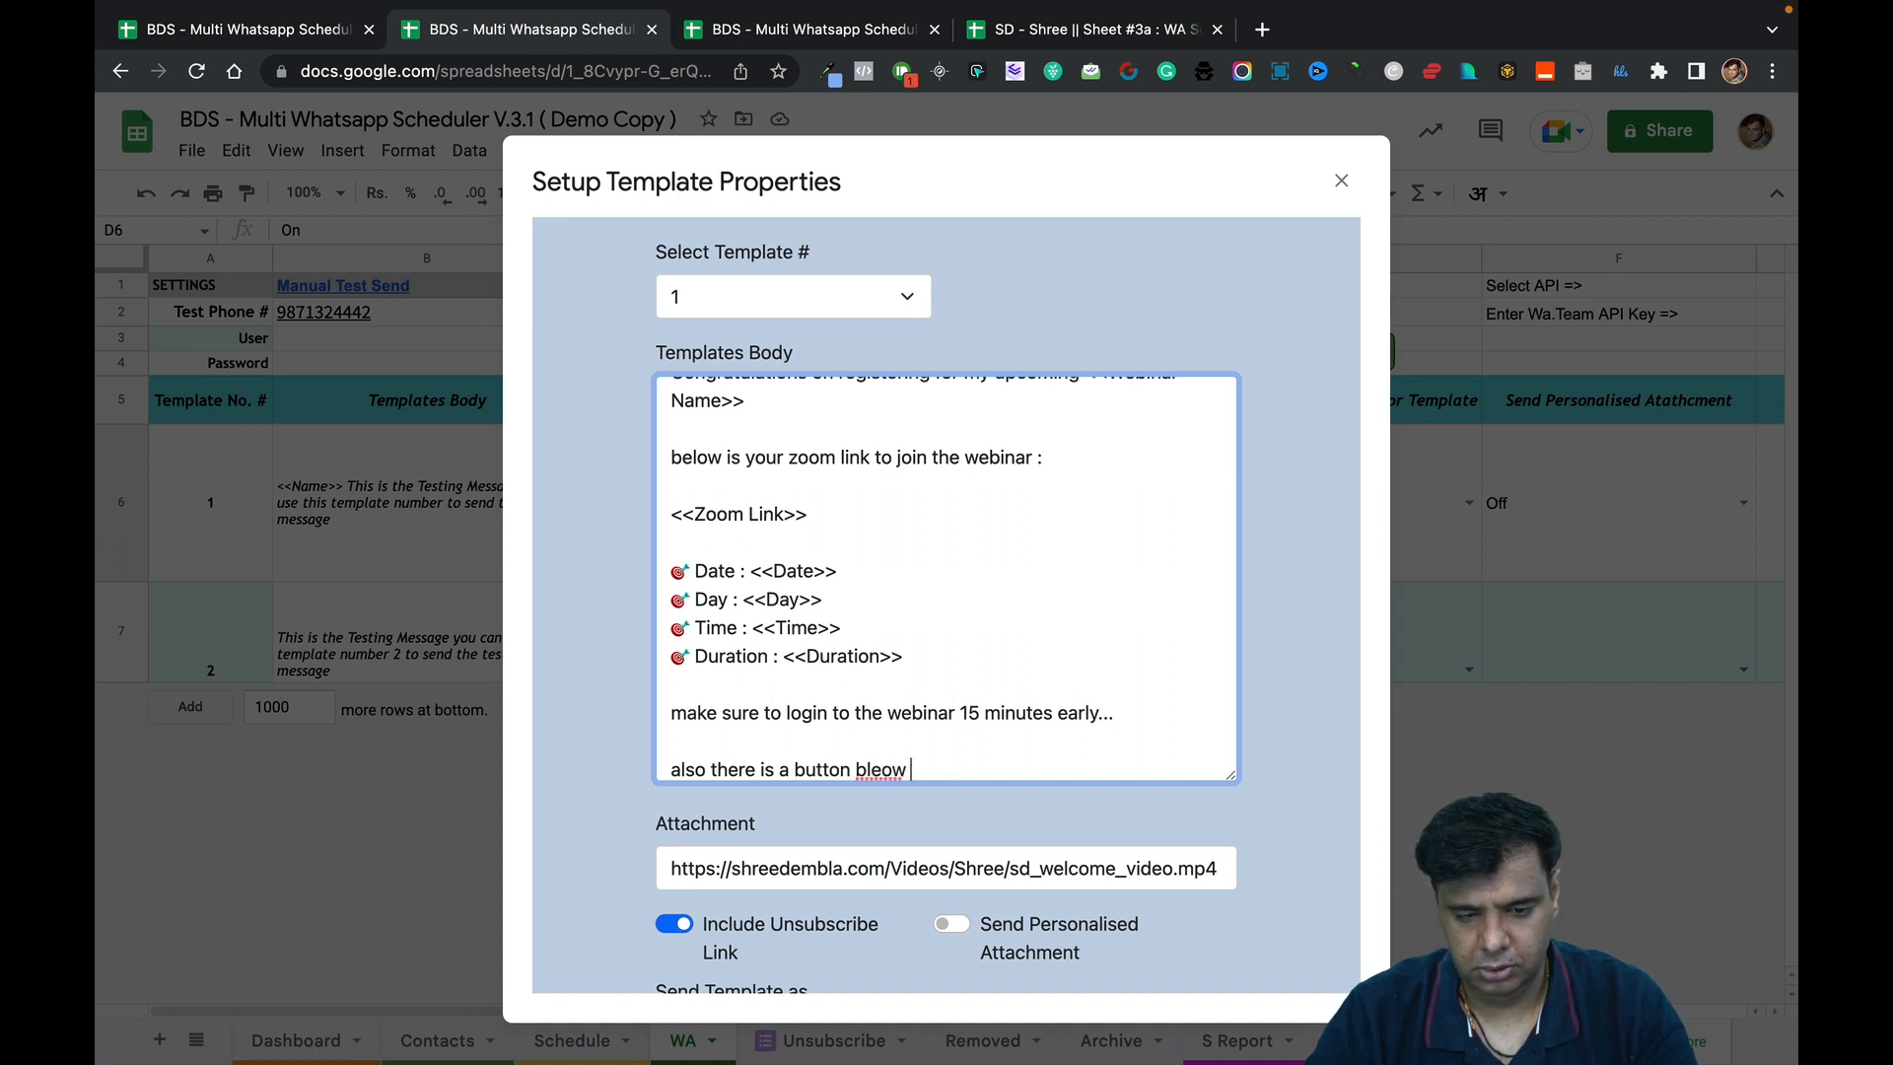
key(BackSpace)
key(BackSpace)
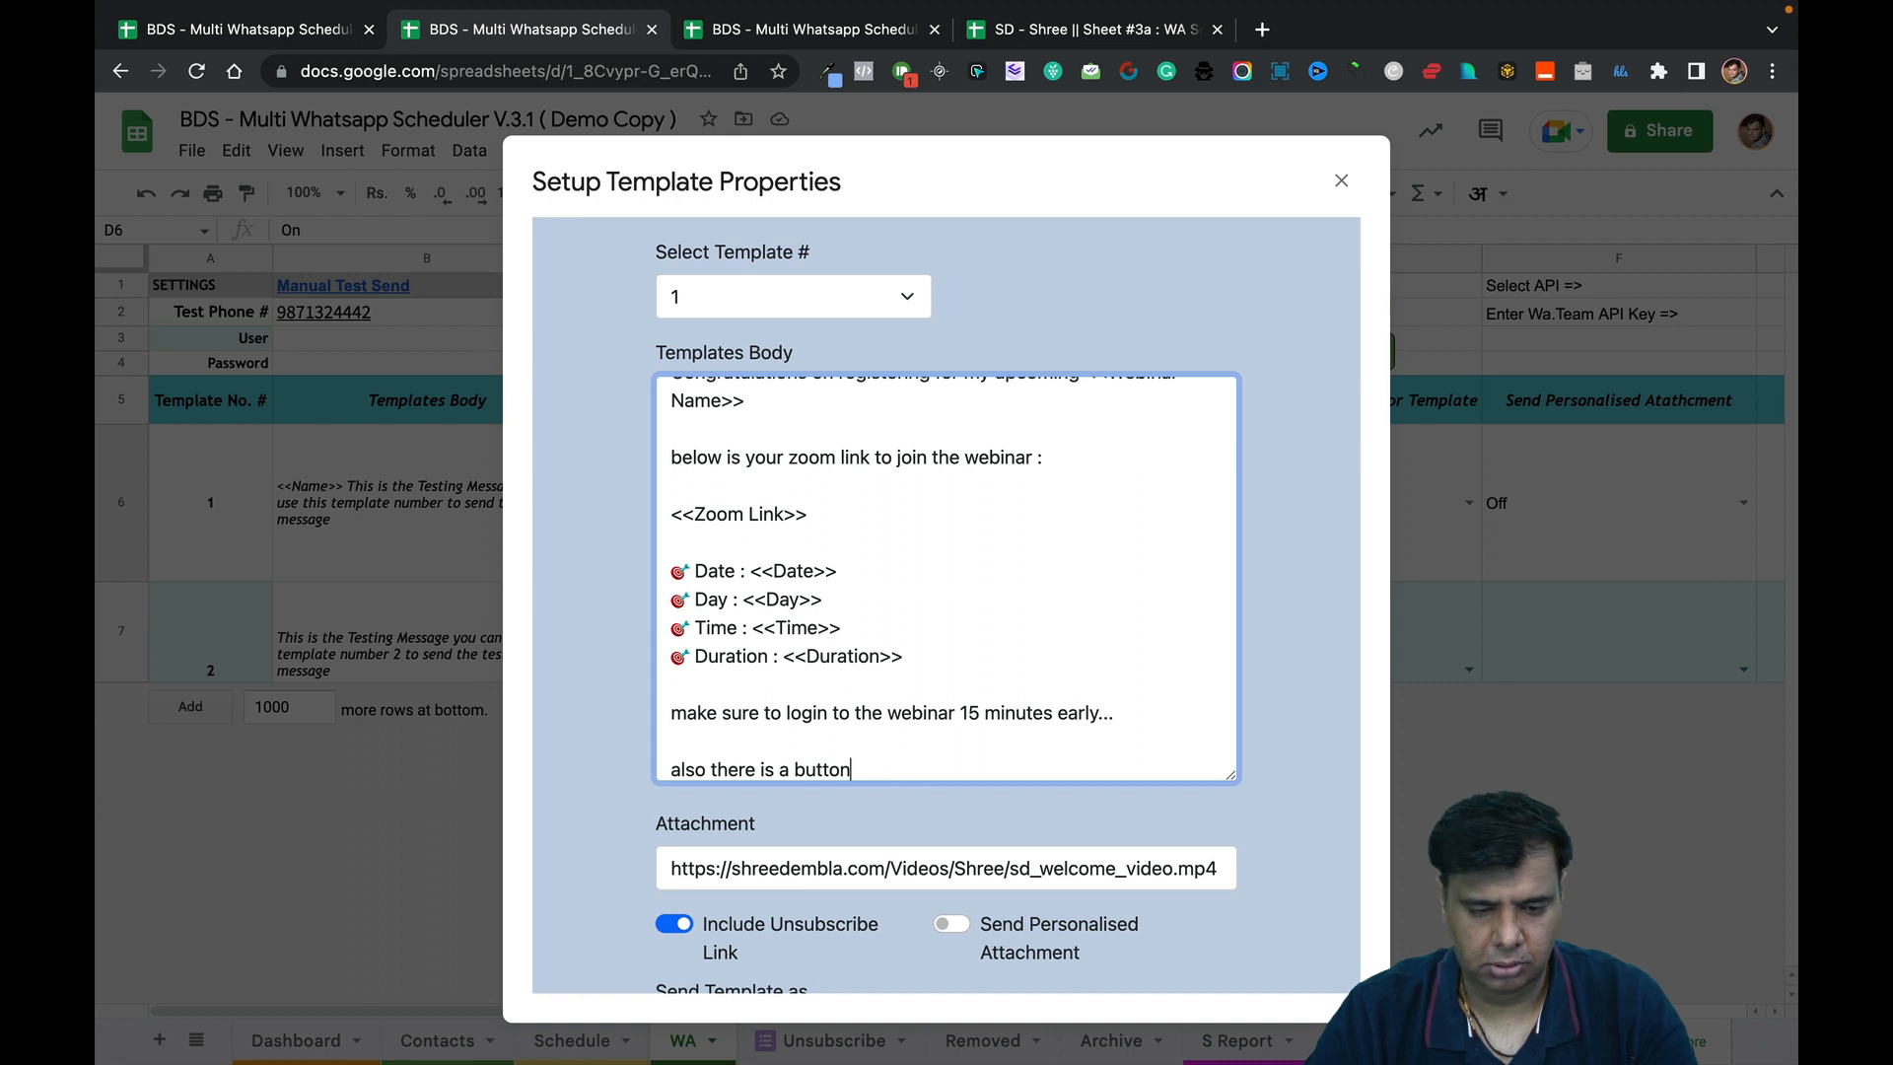
key(BackSpace)
key(BackSpace)
key(BackSpace)
key(BackSpace)
key(BackSpace)
key(BackSpace)
key(BackSpace)
key(BackSpace)
key(BackSpace)
key(BackSpace)
key(BackSpace)
key(BackSpace)
key(BackSpace)
key(BackSpace)
key(BackSpace)
key(BackSpace)
key(BackSpace)
key(BackSpace)
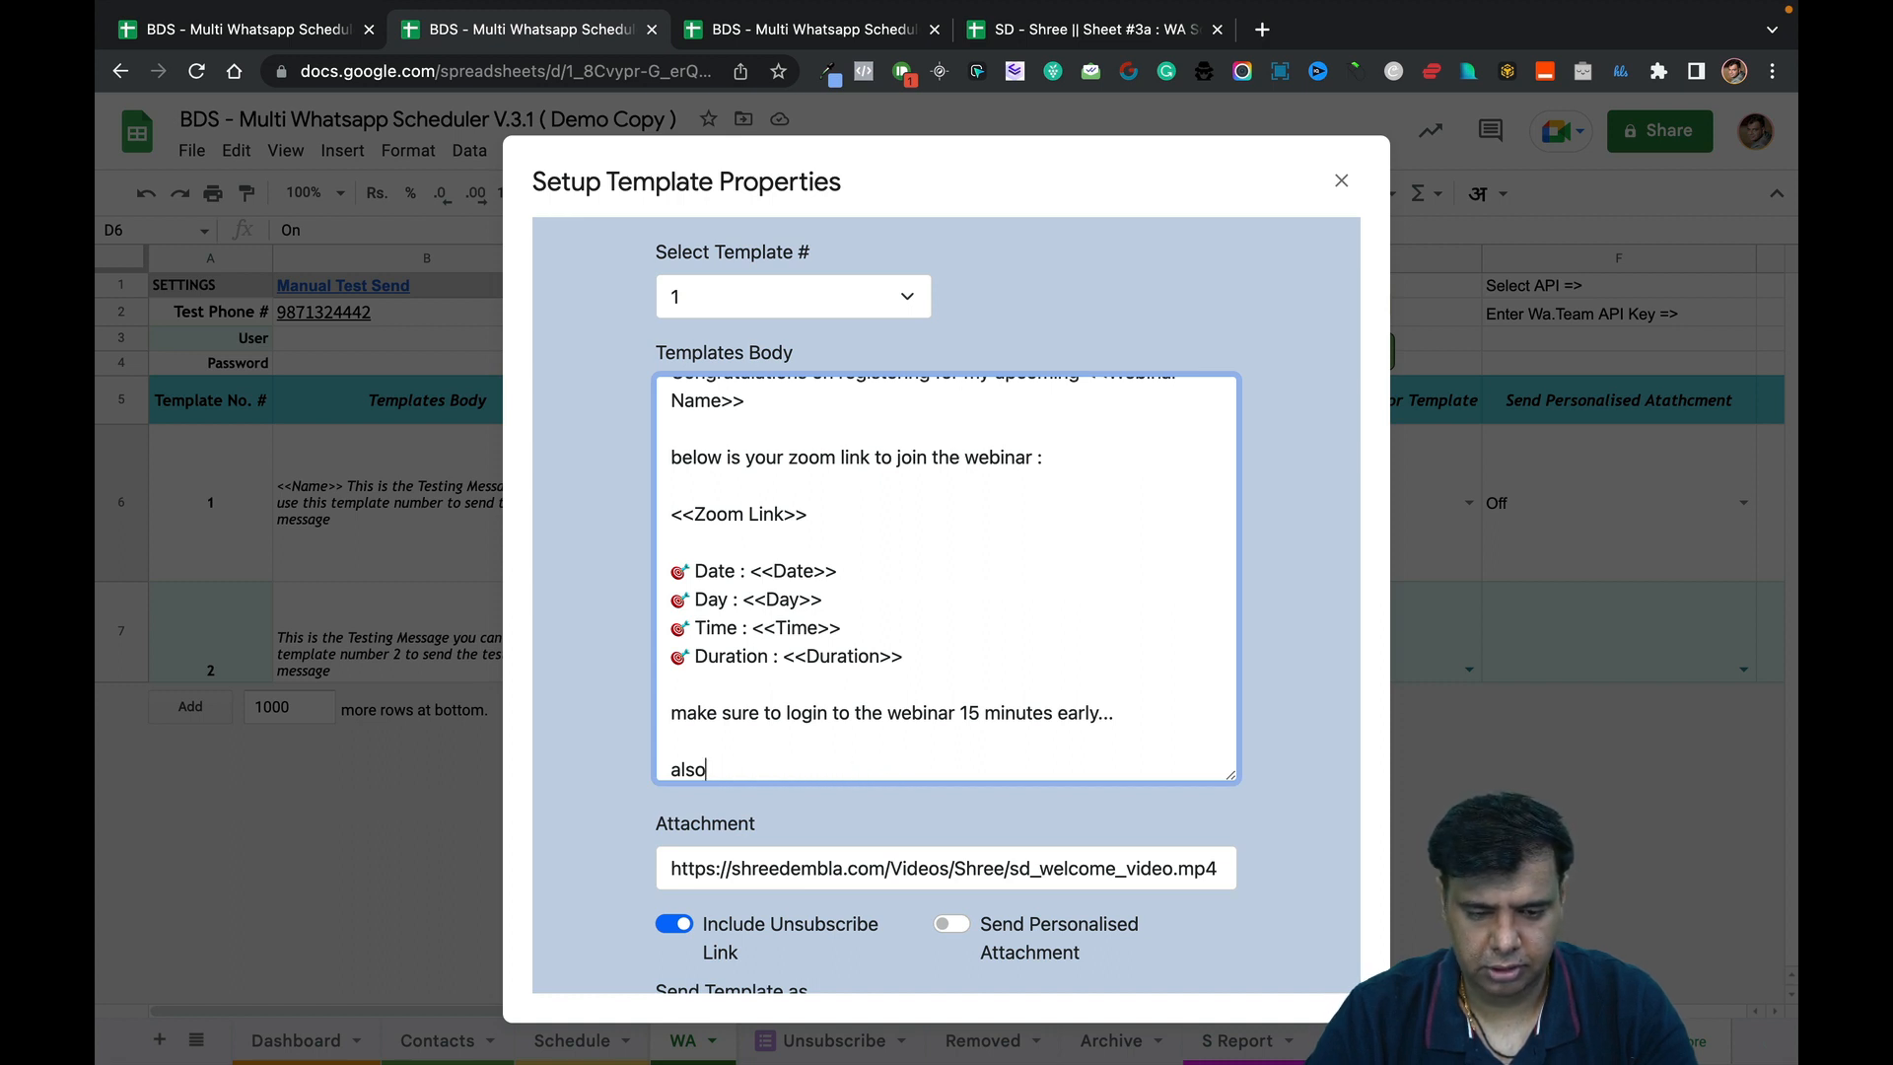
key(BackSpace)
key(BackSpace)
key(BackSpace)
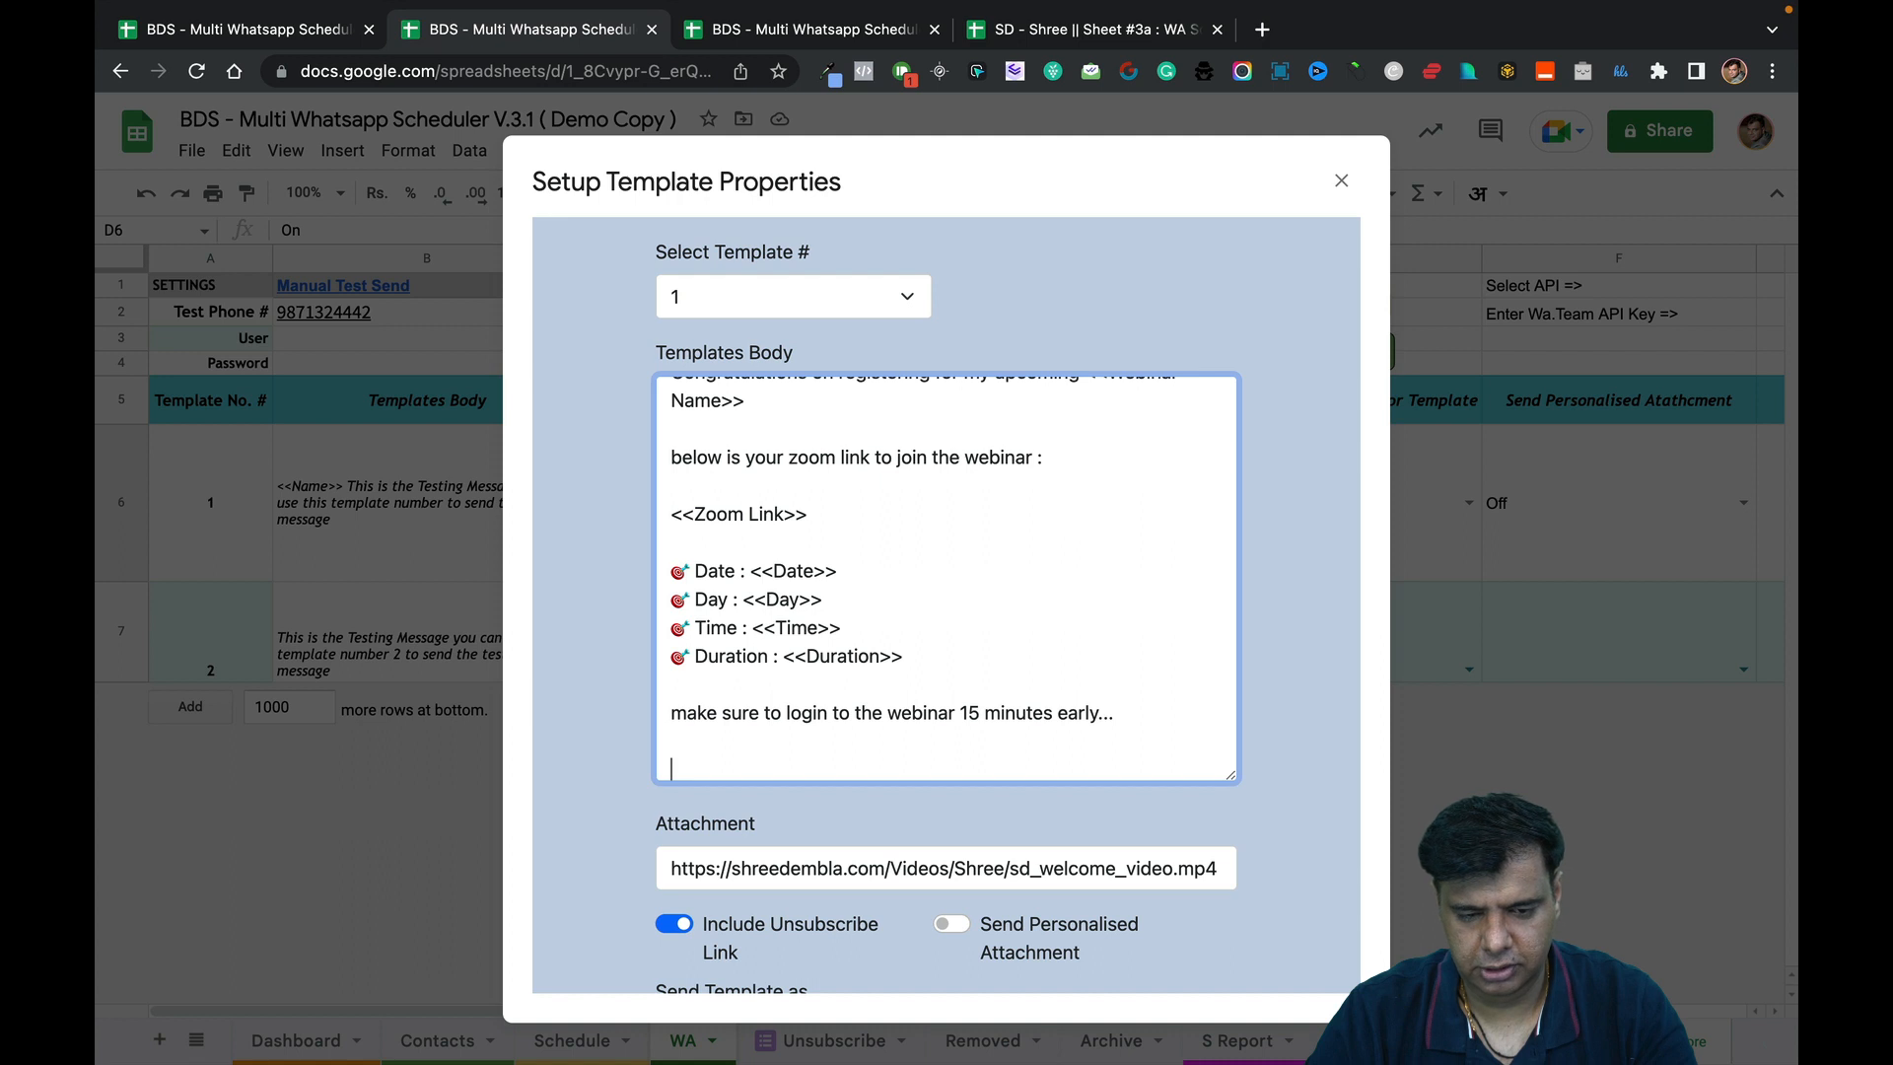
text(see)
key(BackSpace)
key(BackSpace)
key(BackSpace)
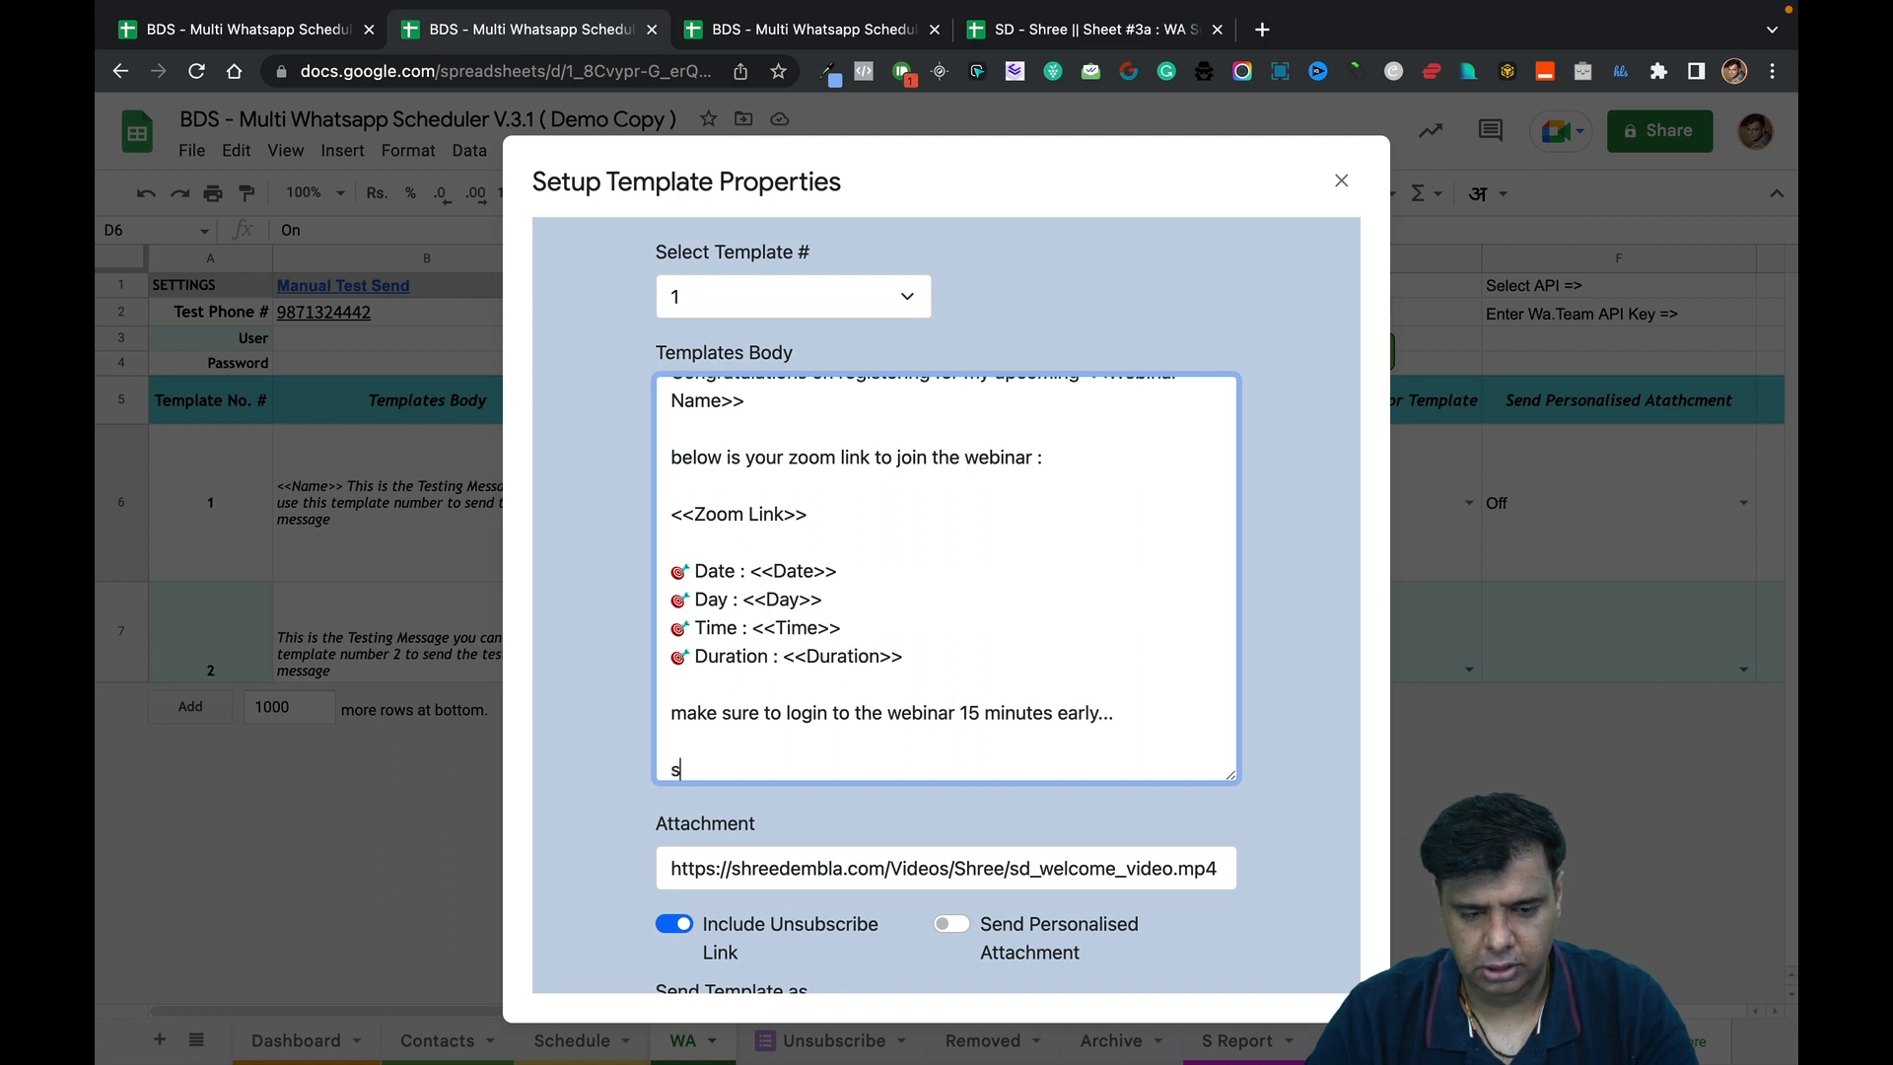
text(if thr)
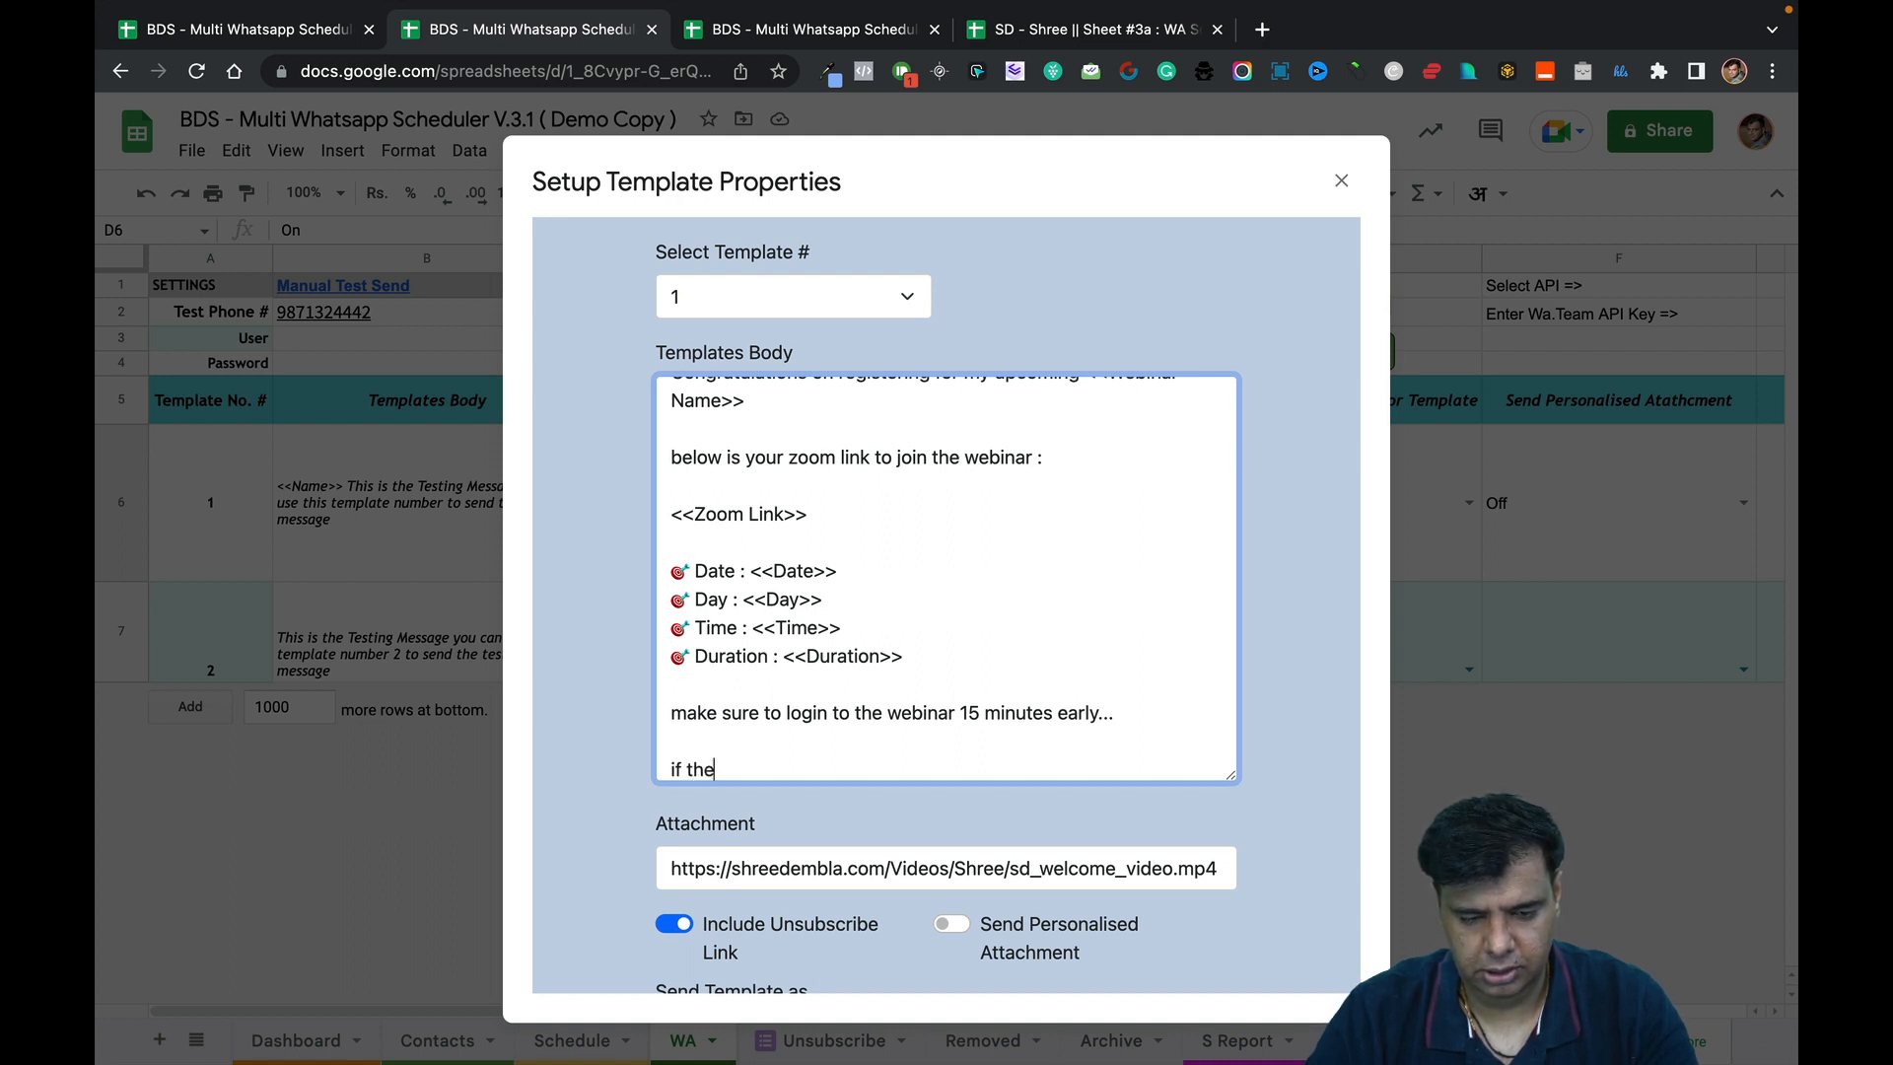
text( above webinar I)
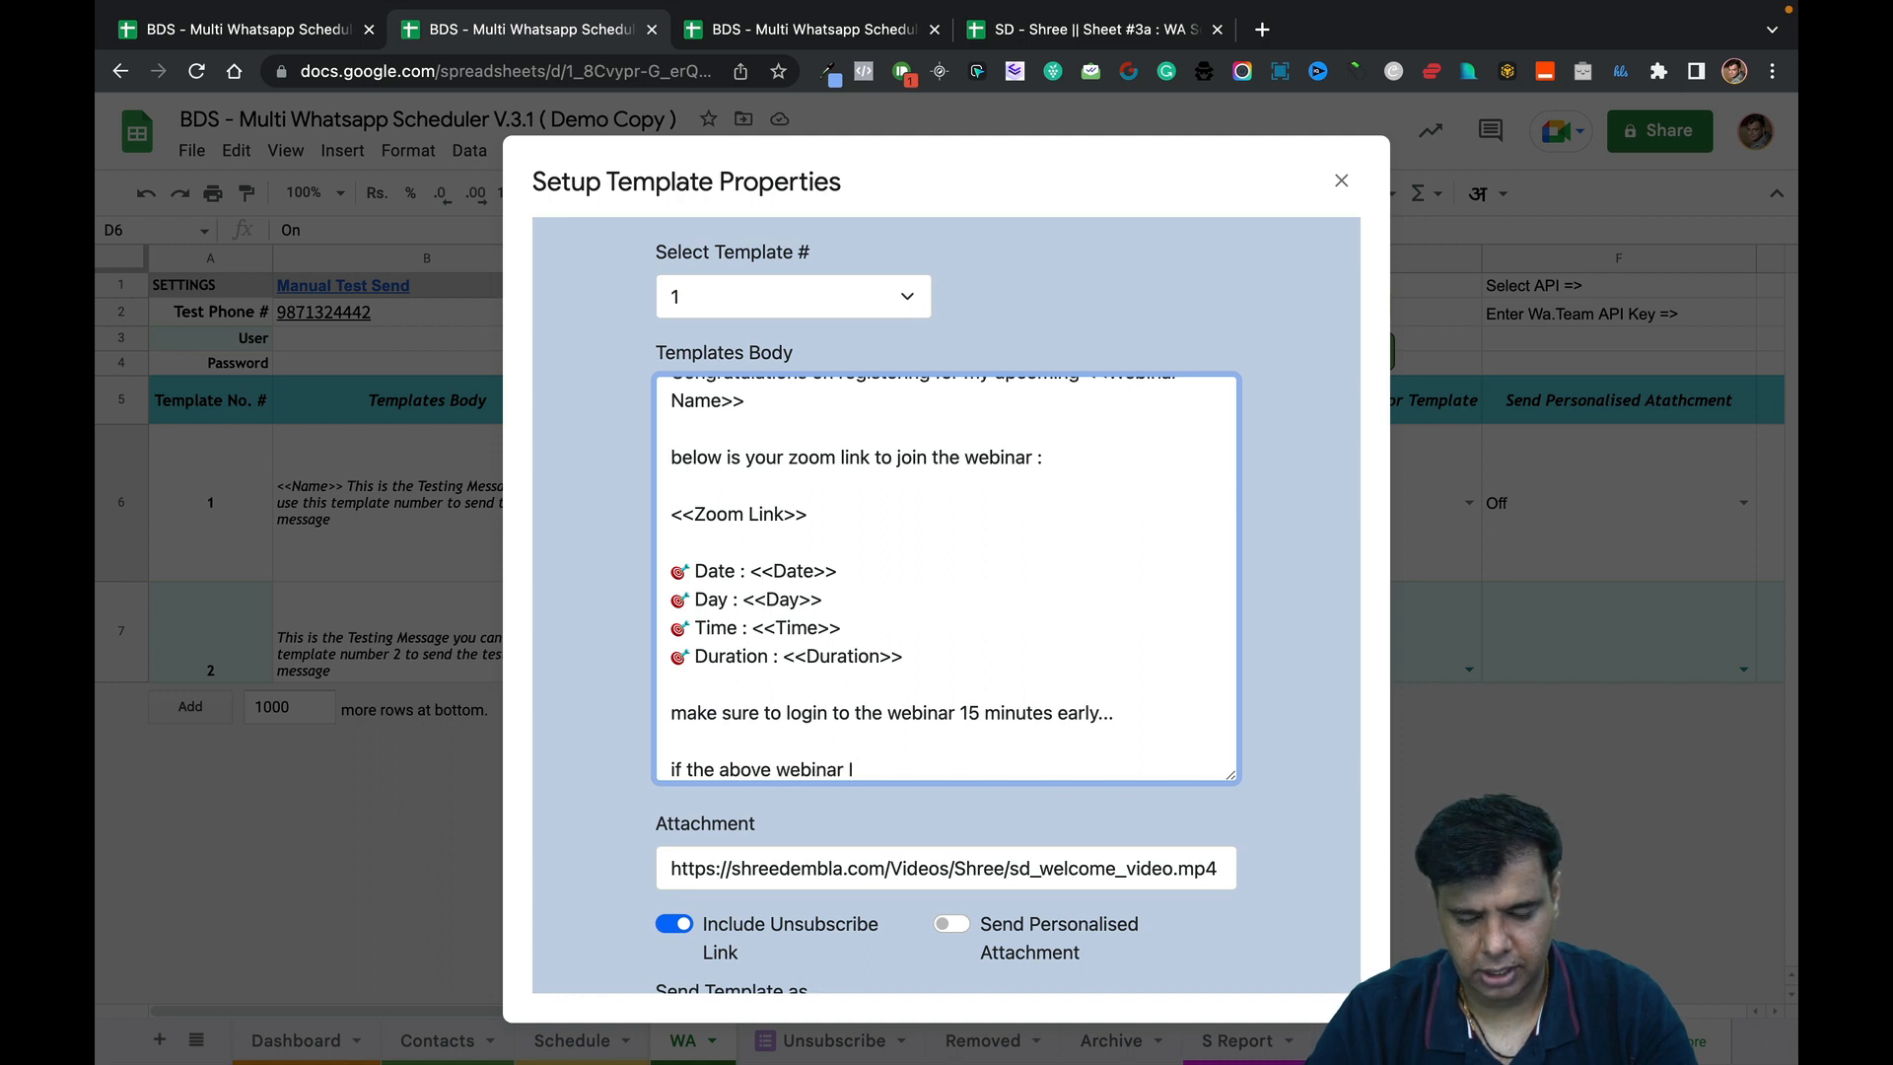
text(fF)
key(BackSpace)
text(D)
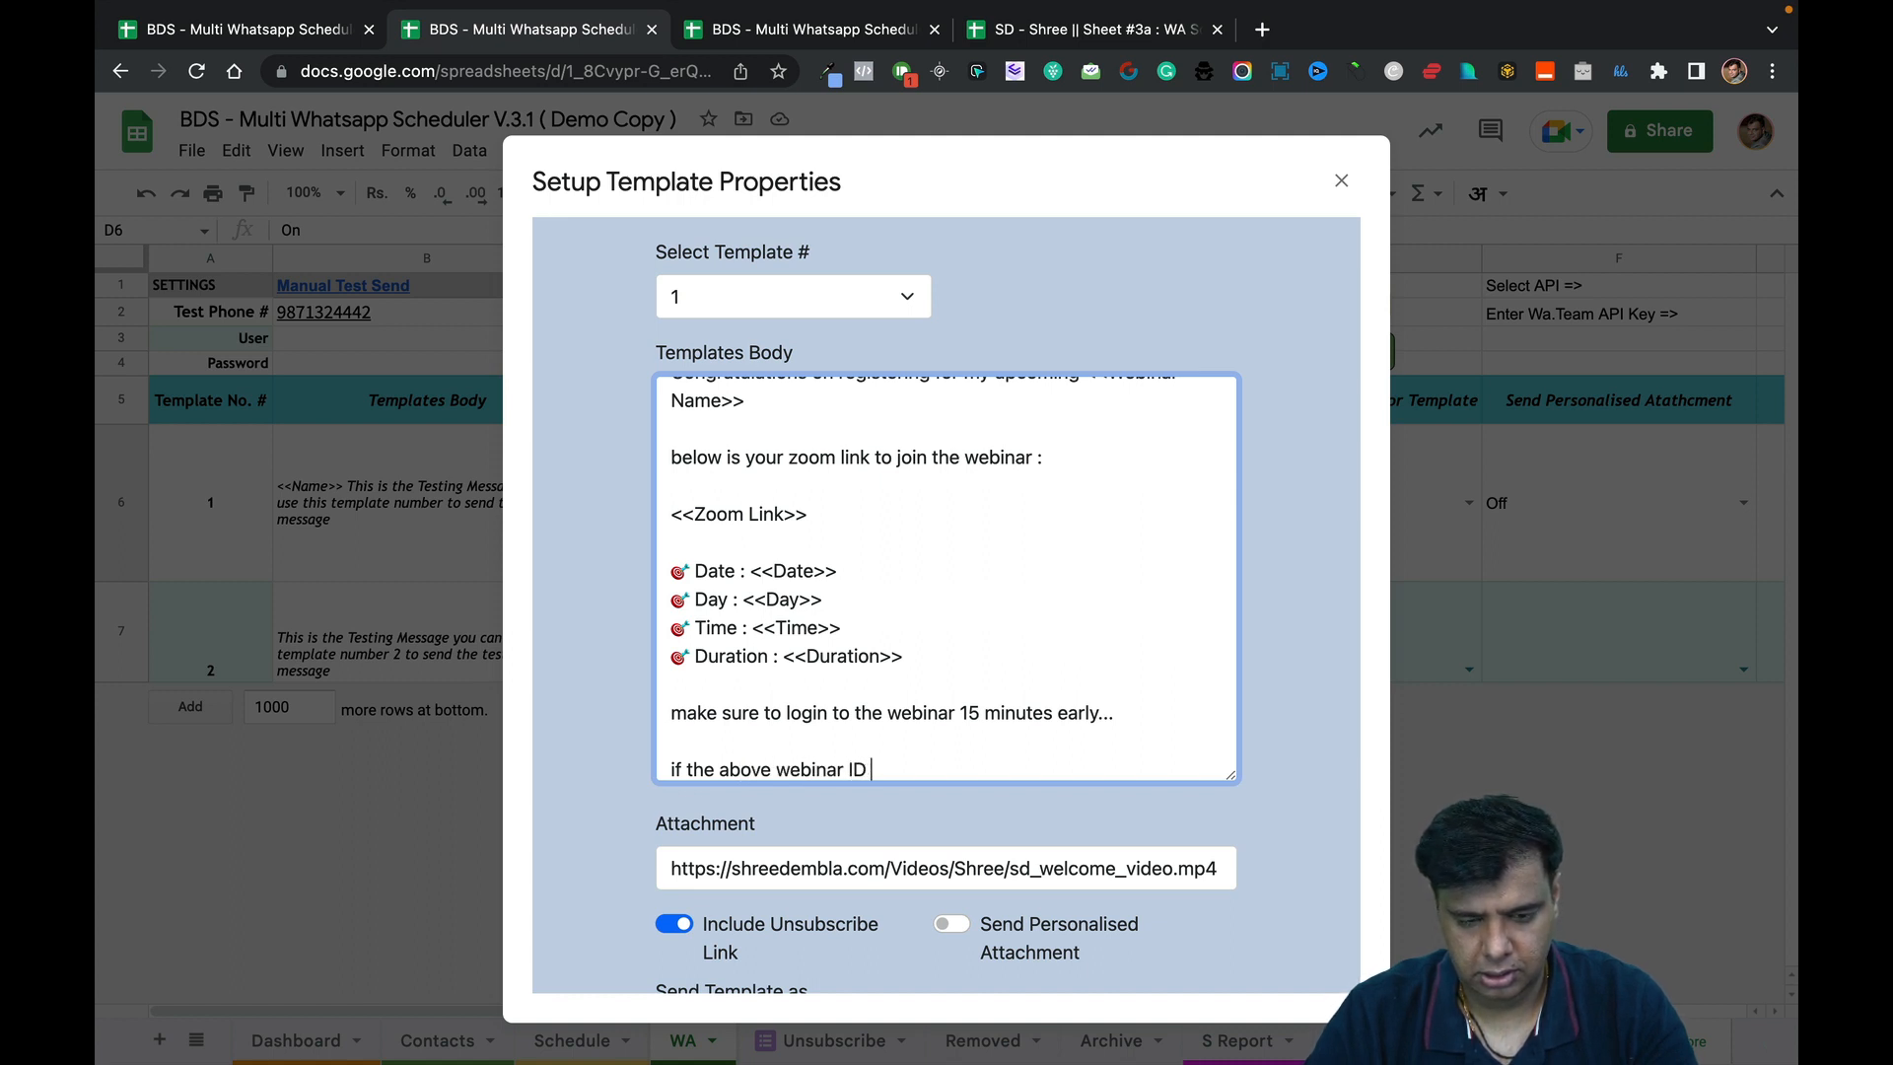
key(BackSpace)
key(BackSpace)
key(BackSpace)
key(BackSpace)
key(BackSpace)
key(BackSpace)
key(BackSpace)
key(BackSpace)
key(BackSpace)
key(BackSpace)
key(BackSpace)
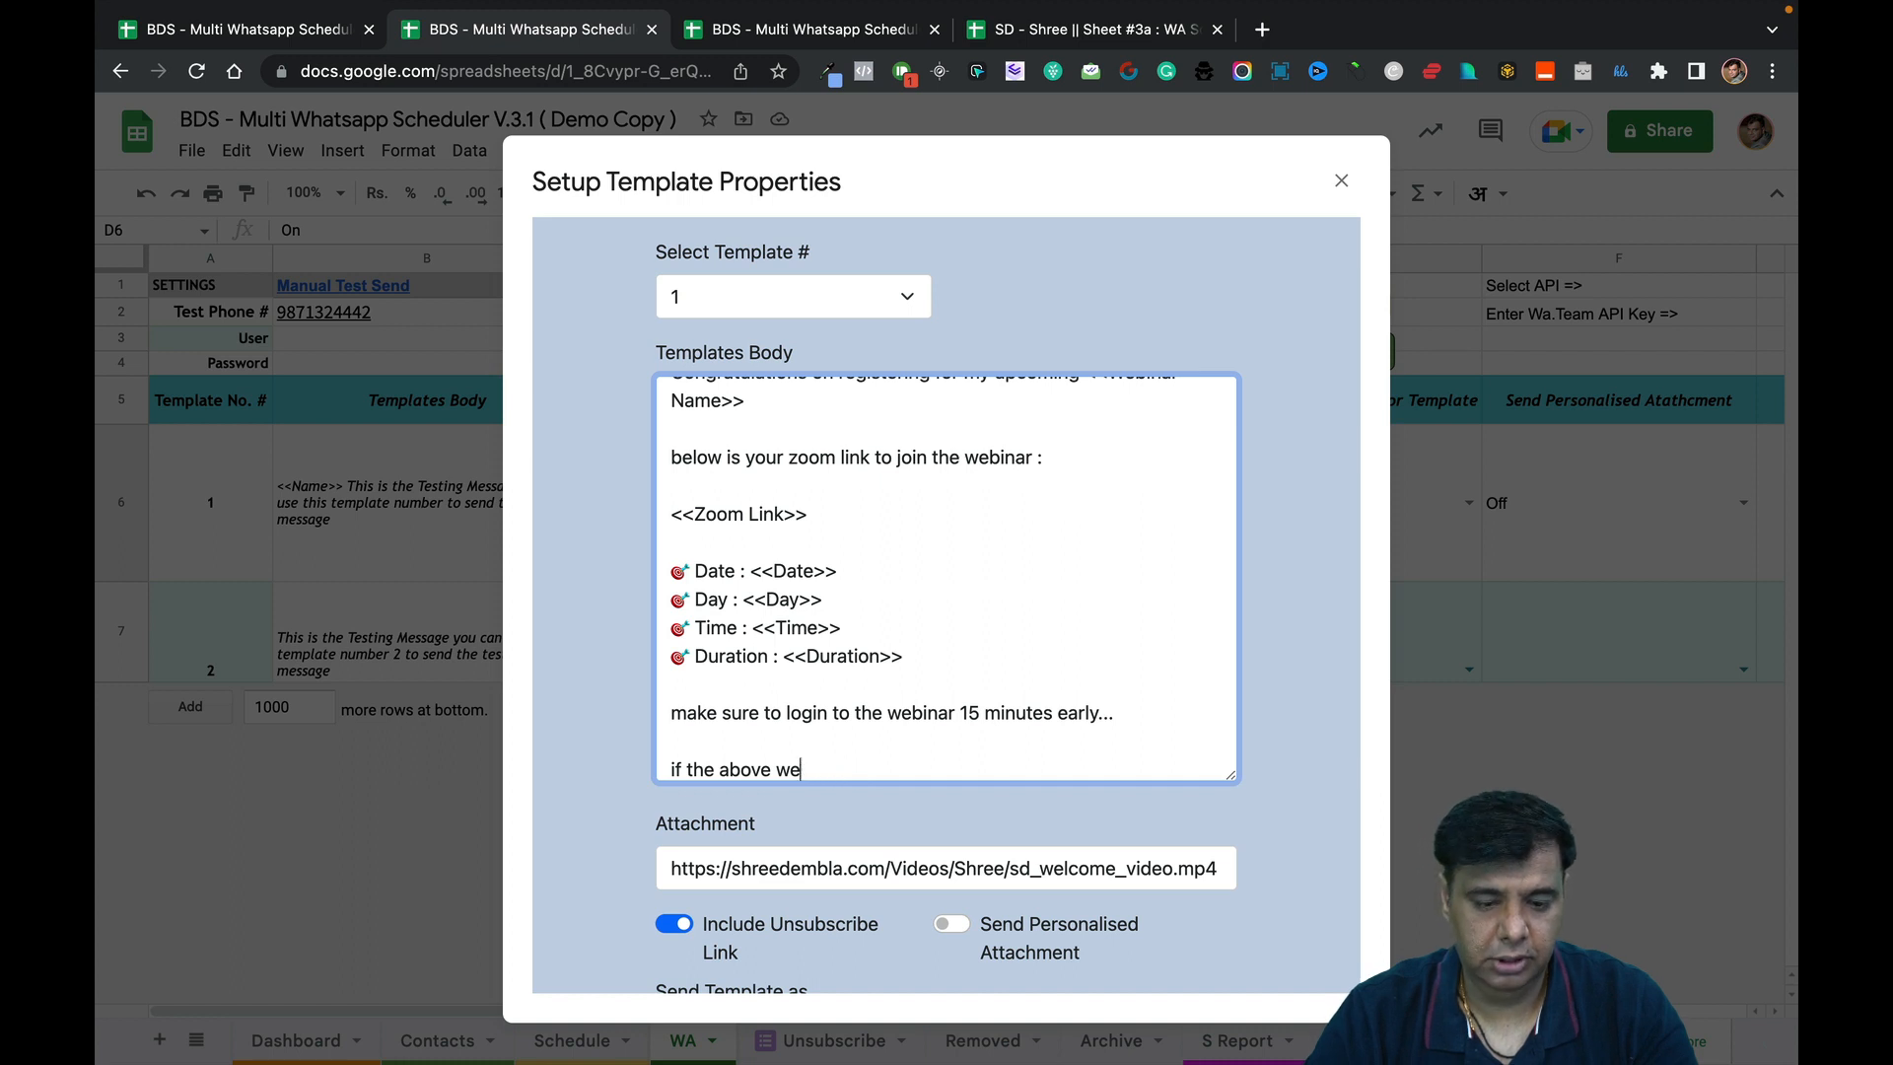
text(Zoom link)
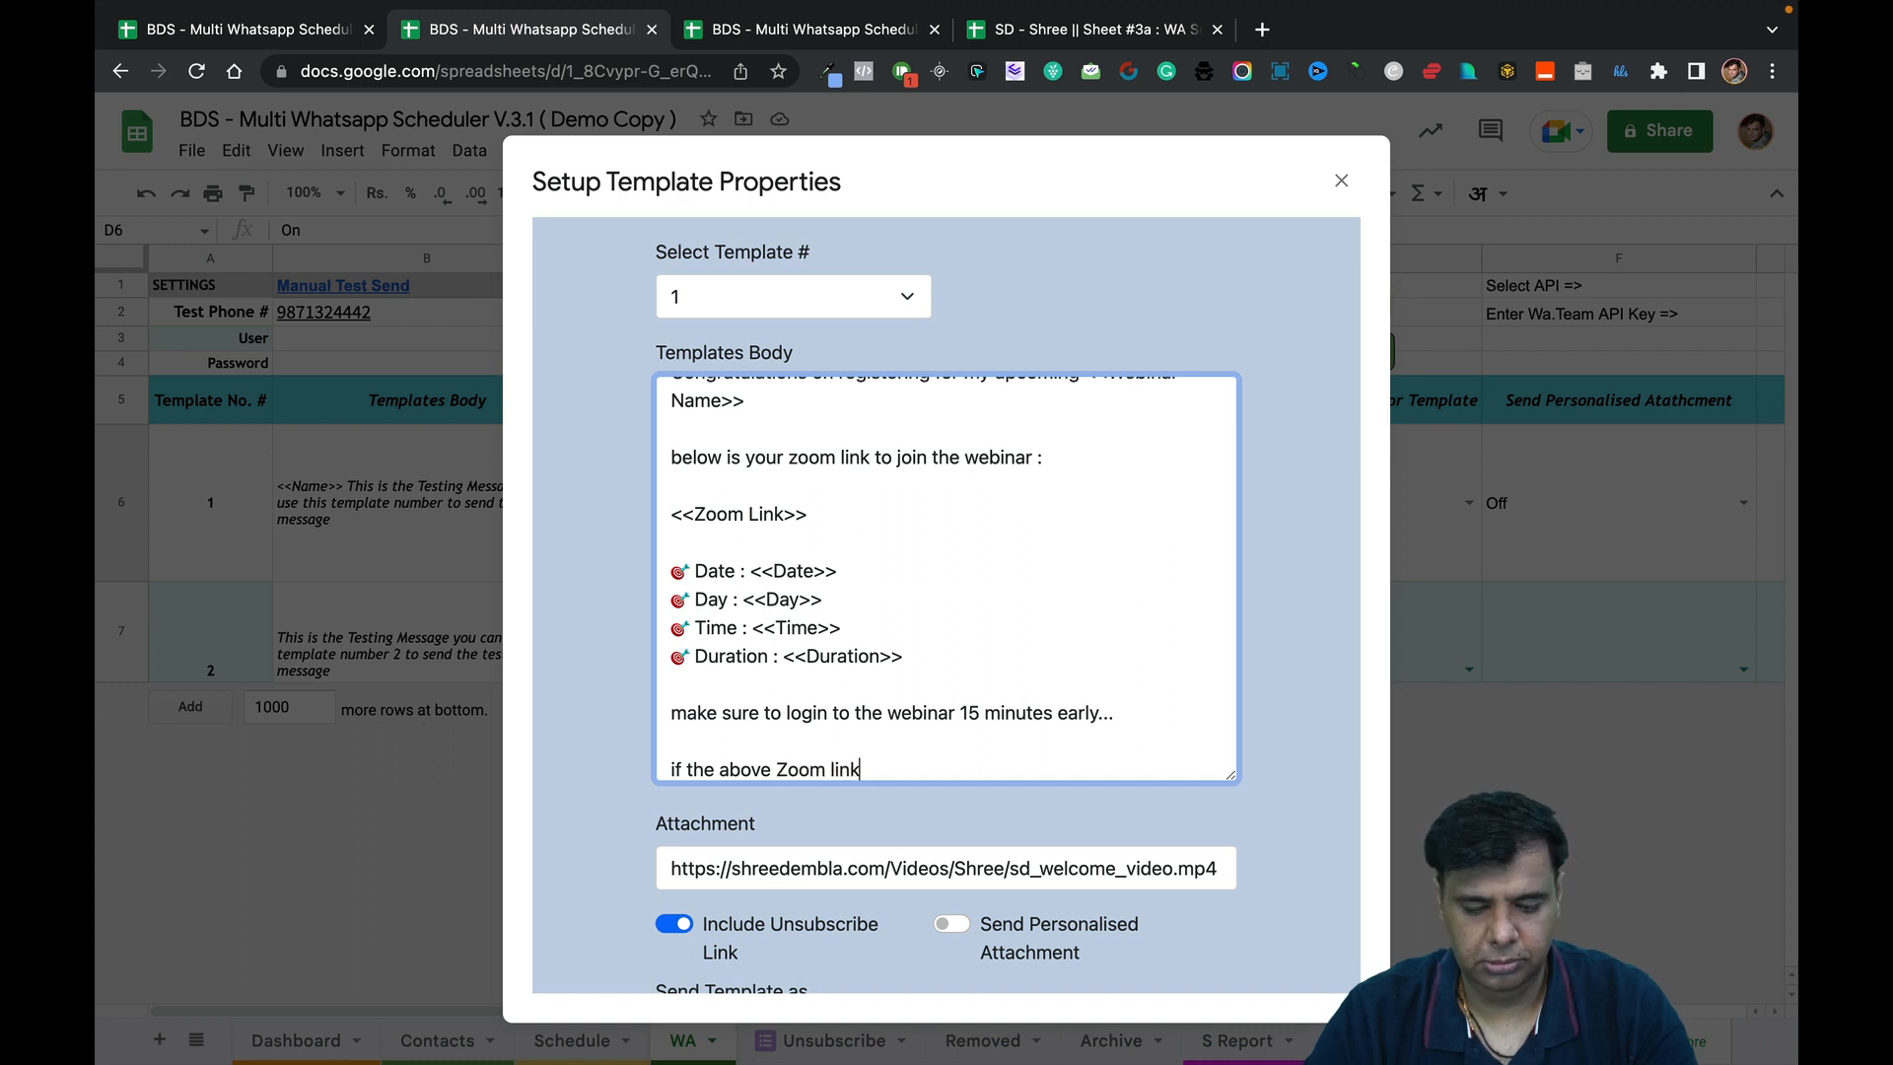
text( dosen't work)
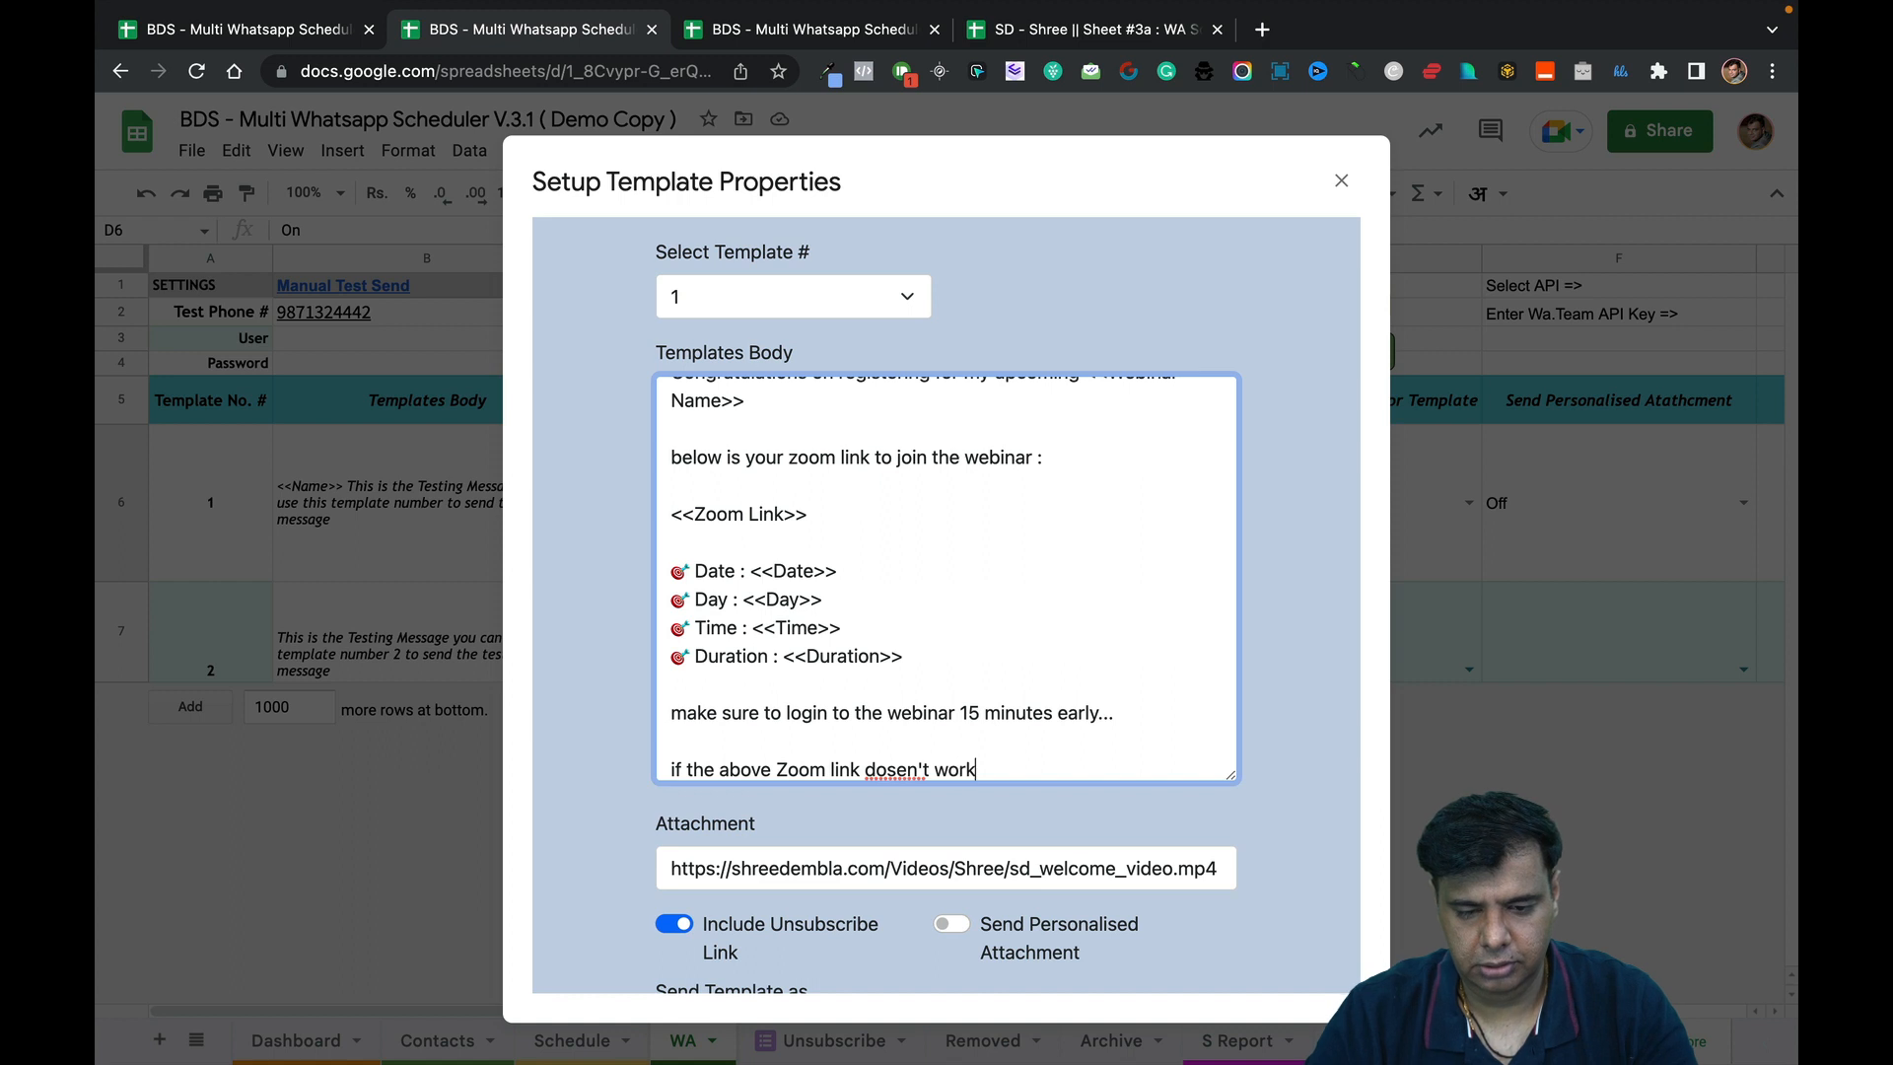
text( kindly )
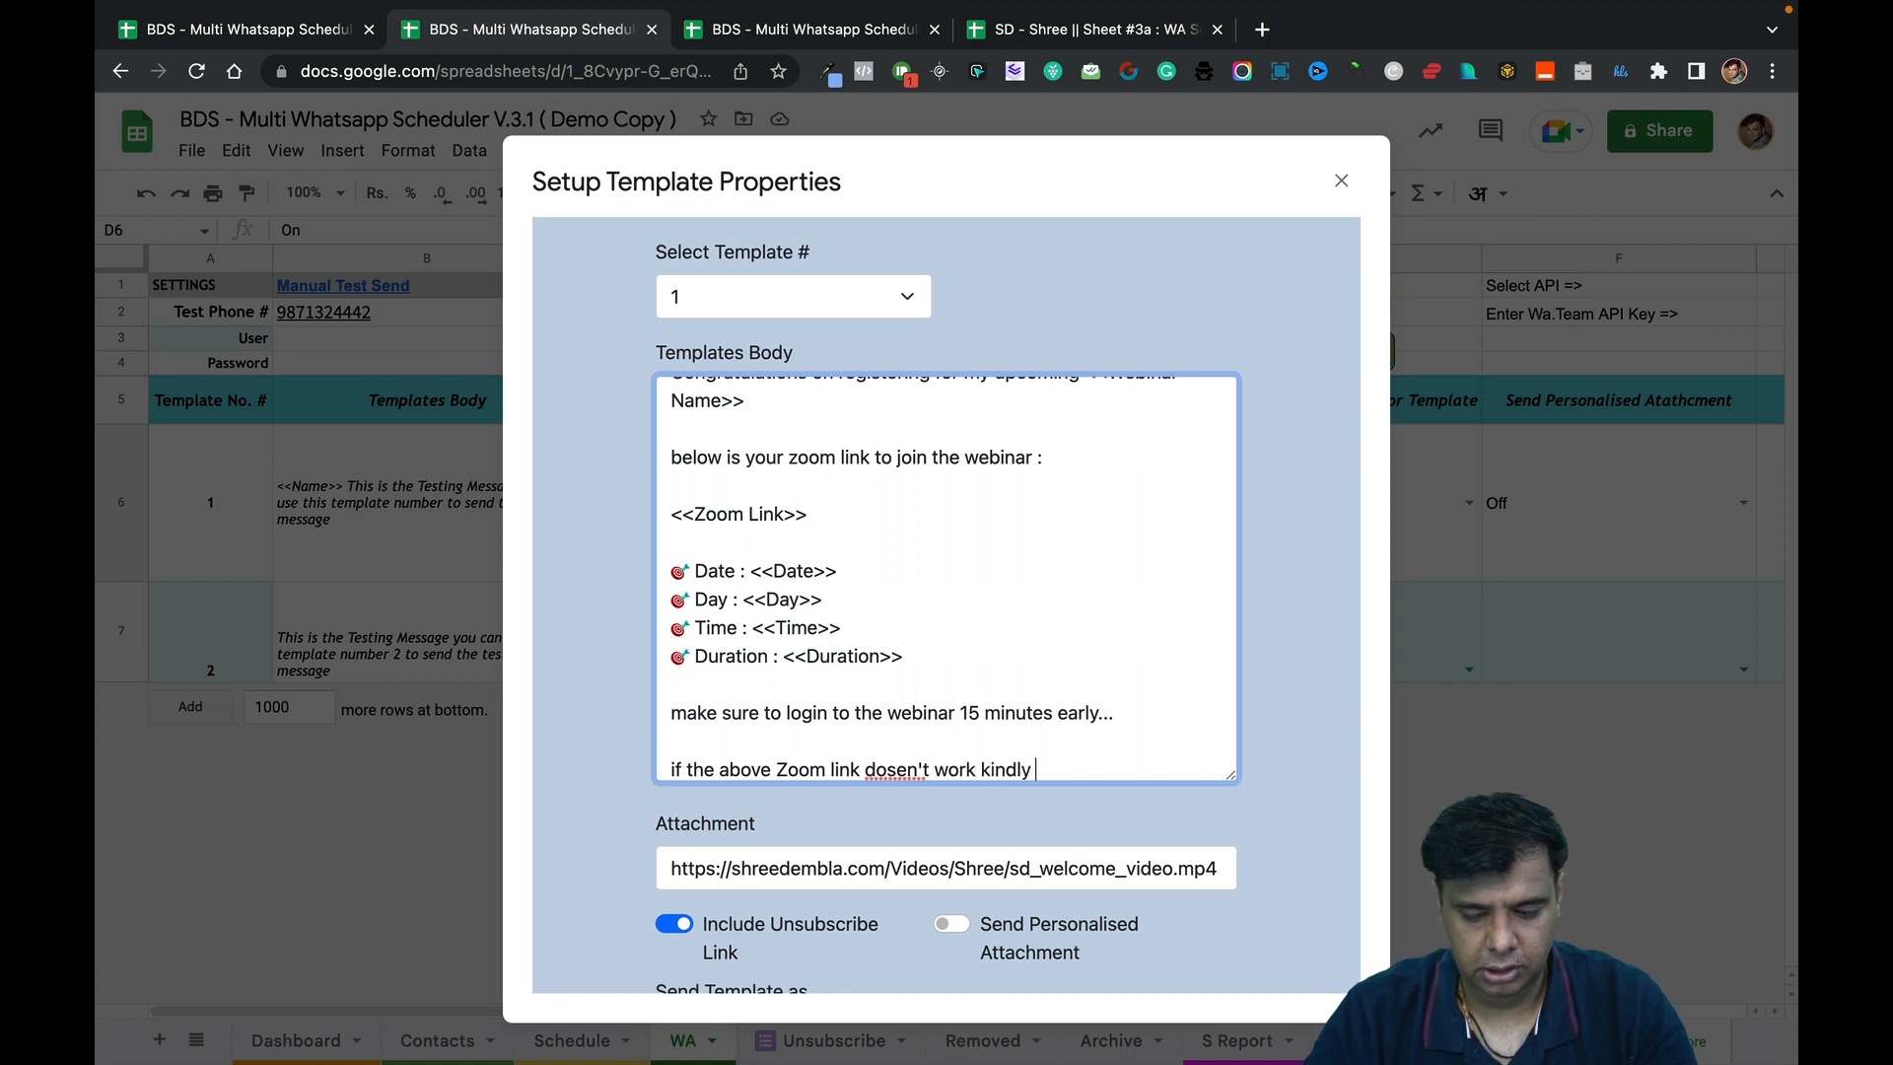
text(use this webin)
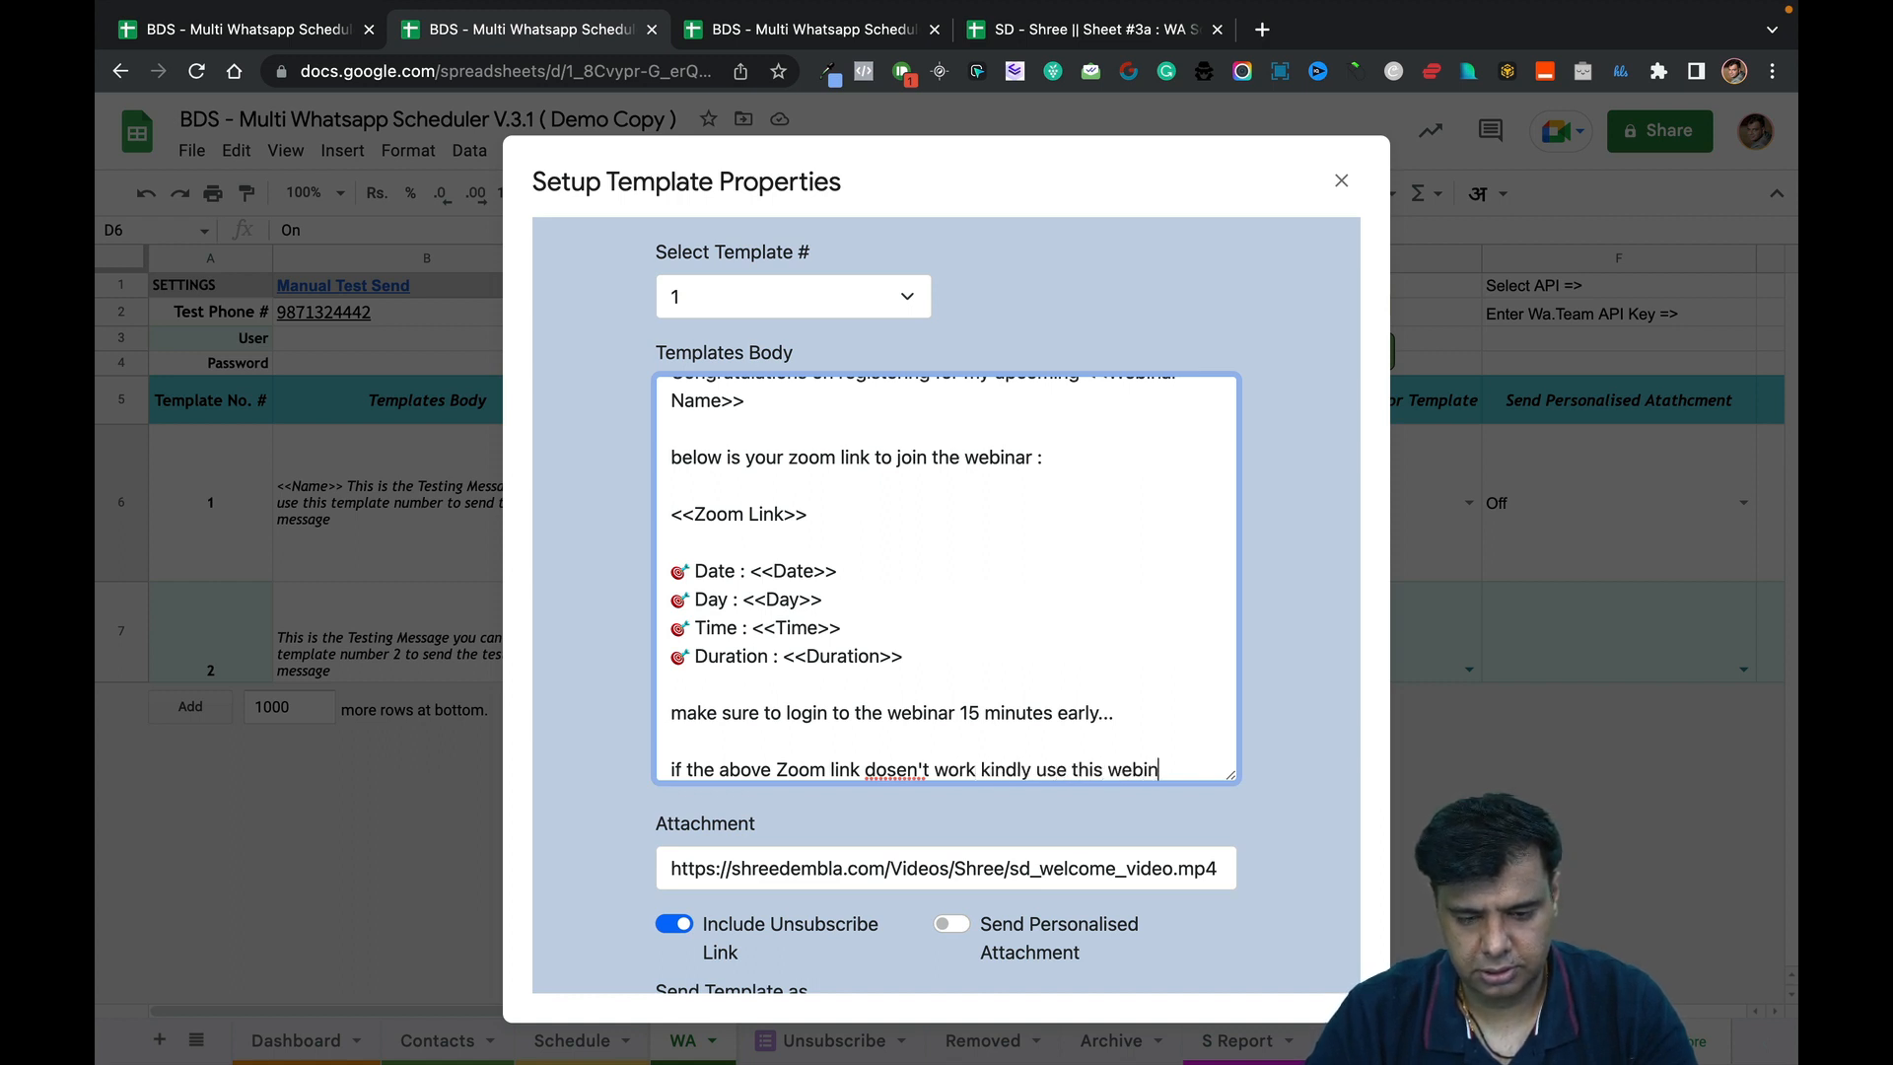
text(ar ID)
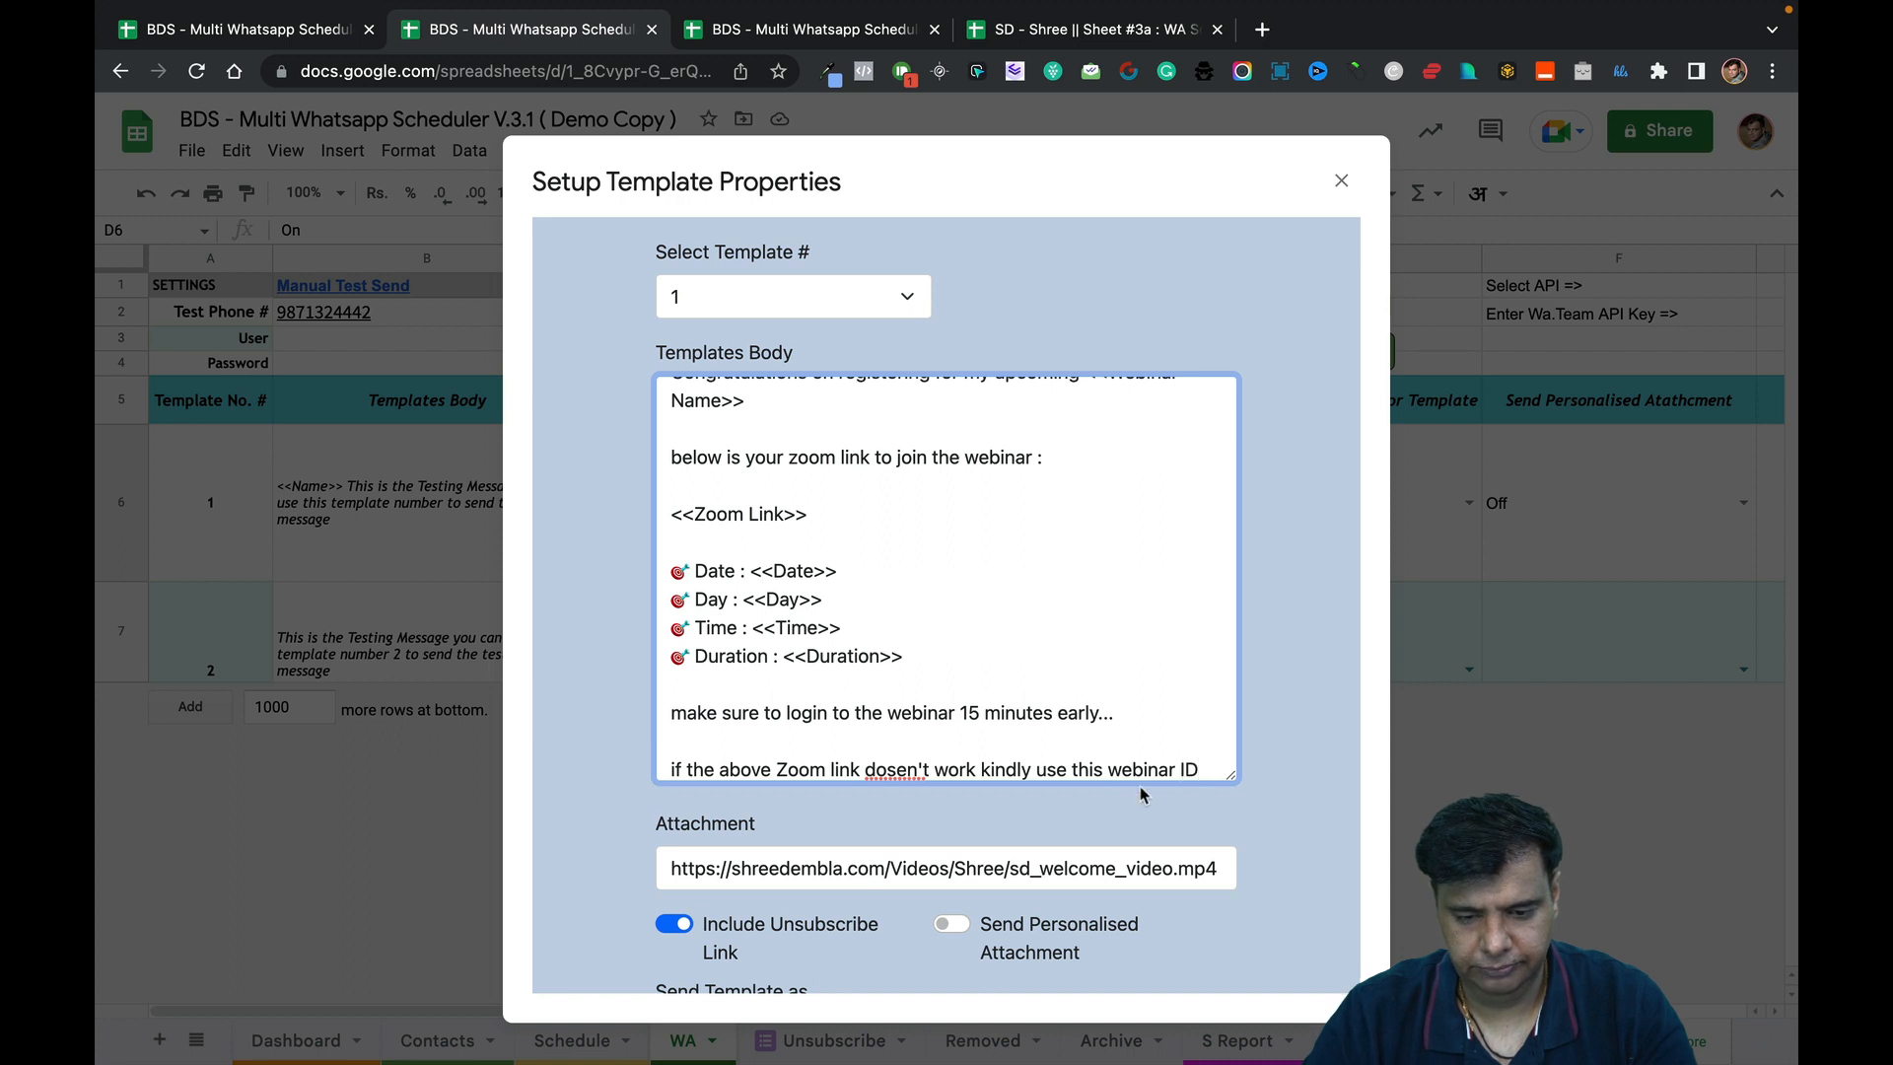
key(BackSpace)
text(W)
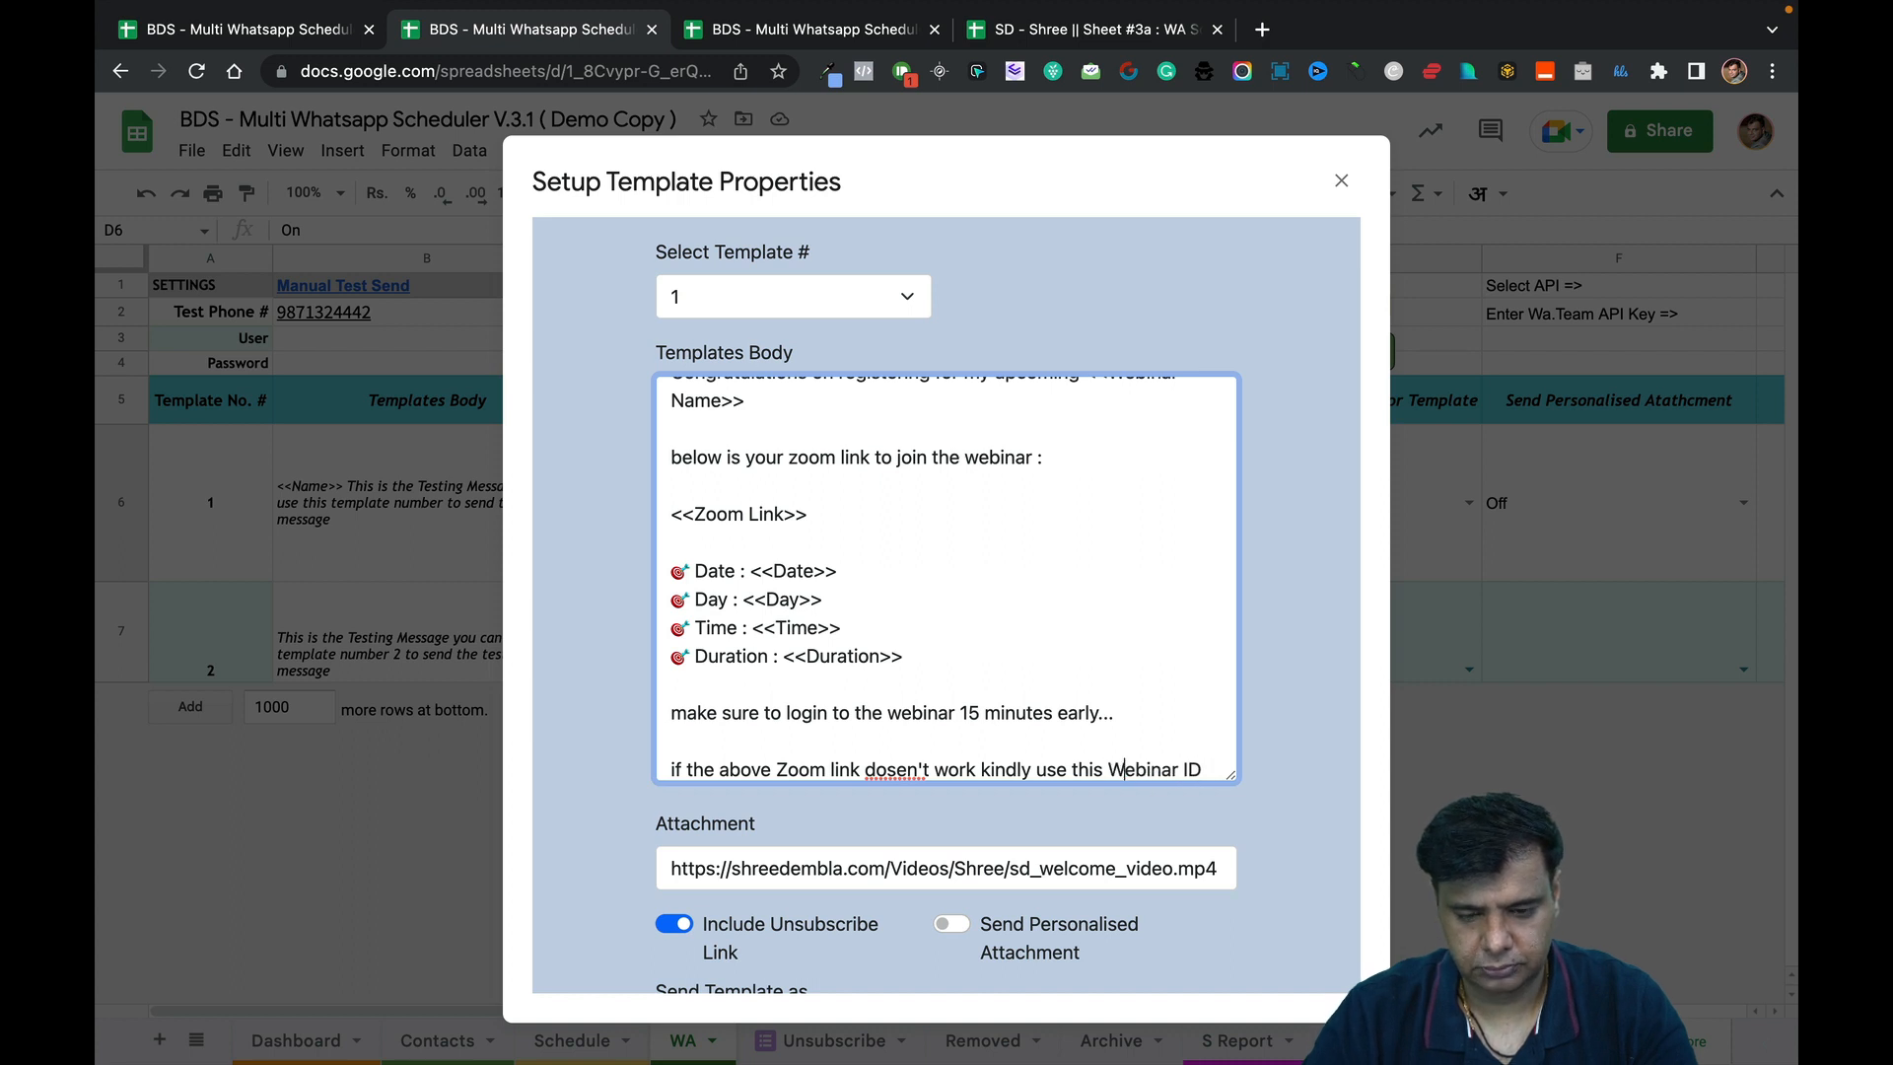
click(1208, 771)
text(to login)
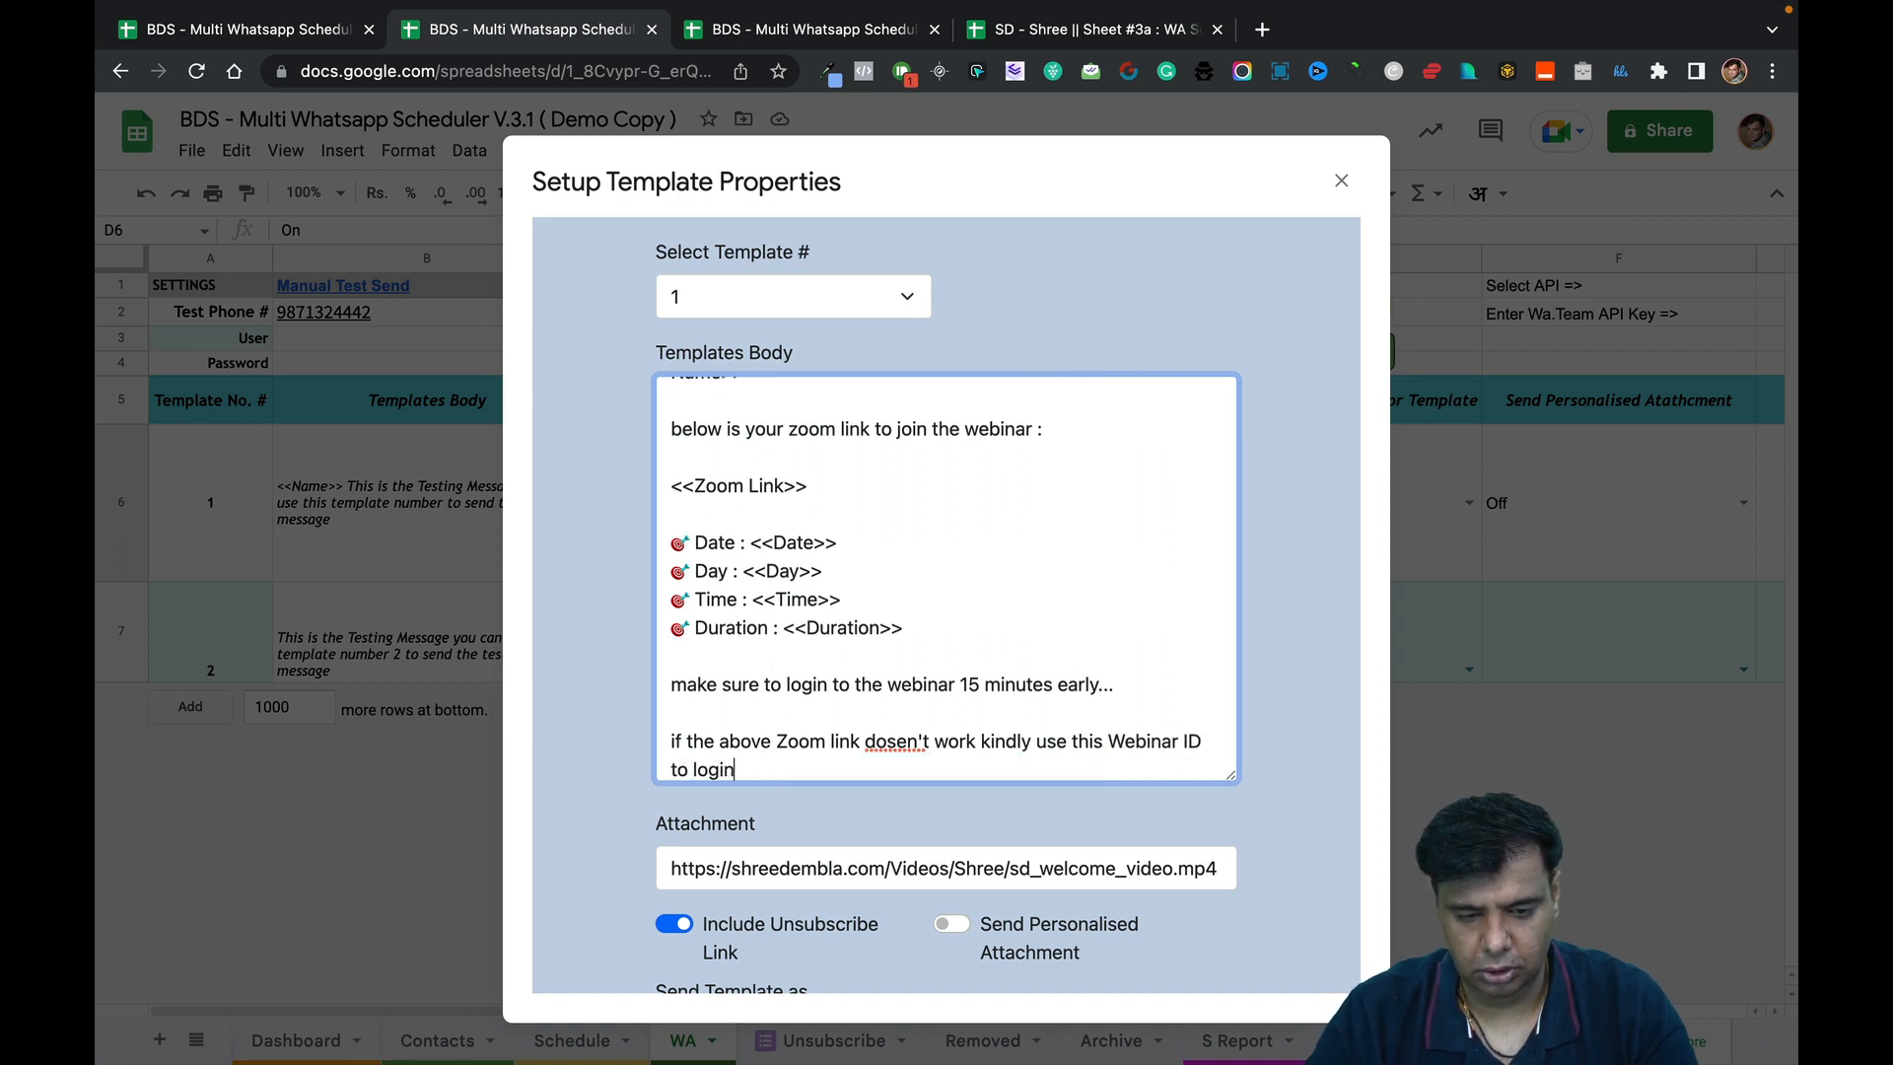
text( direct)
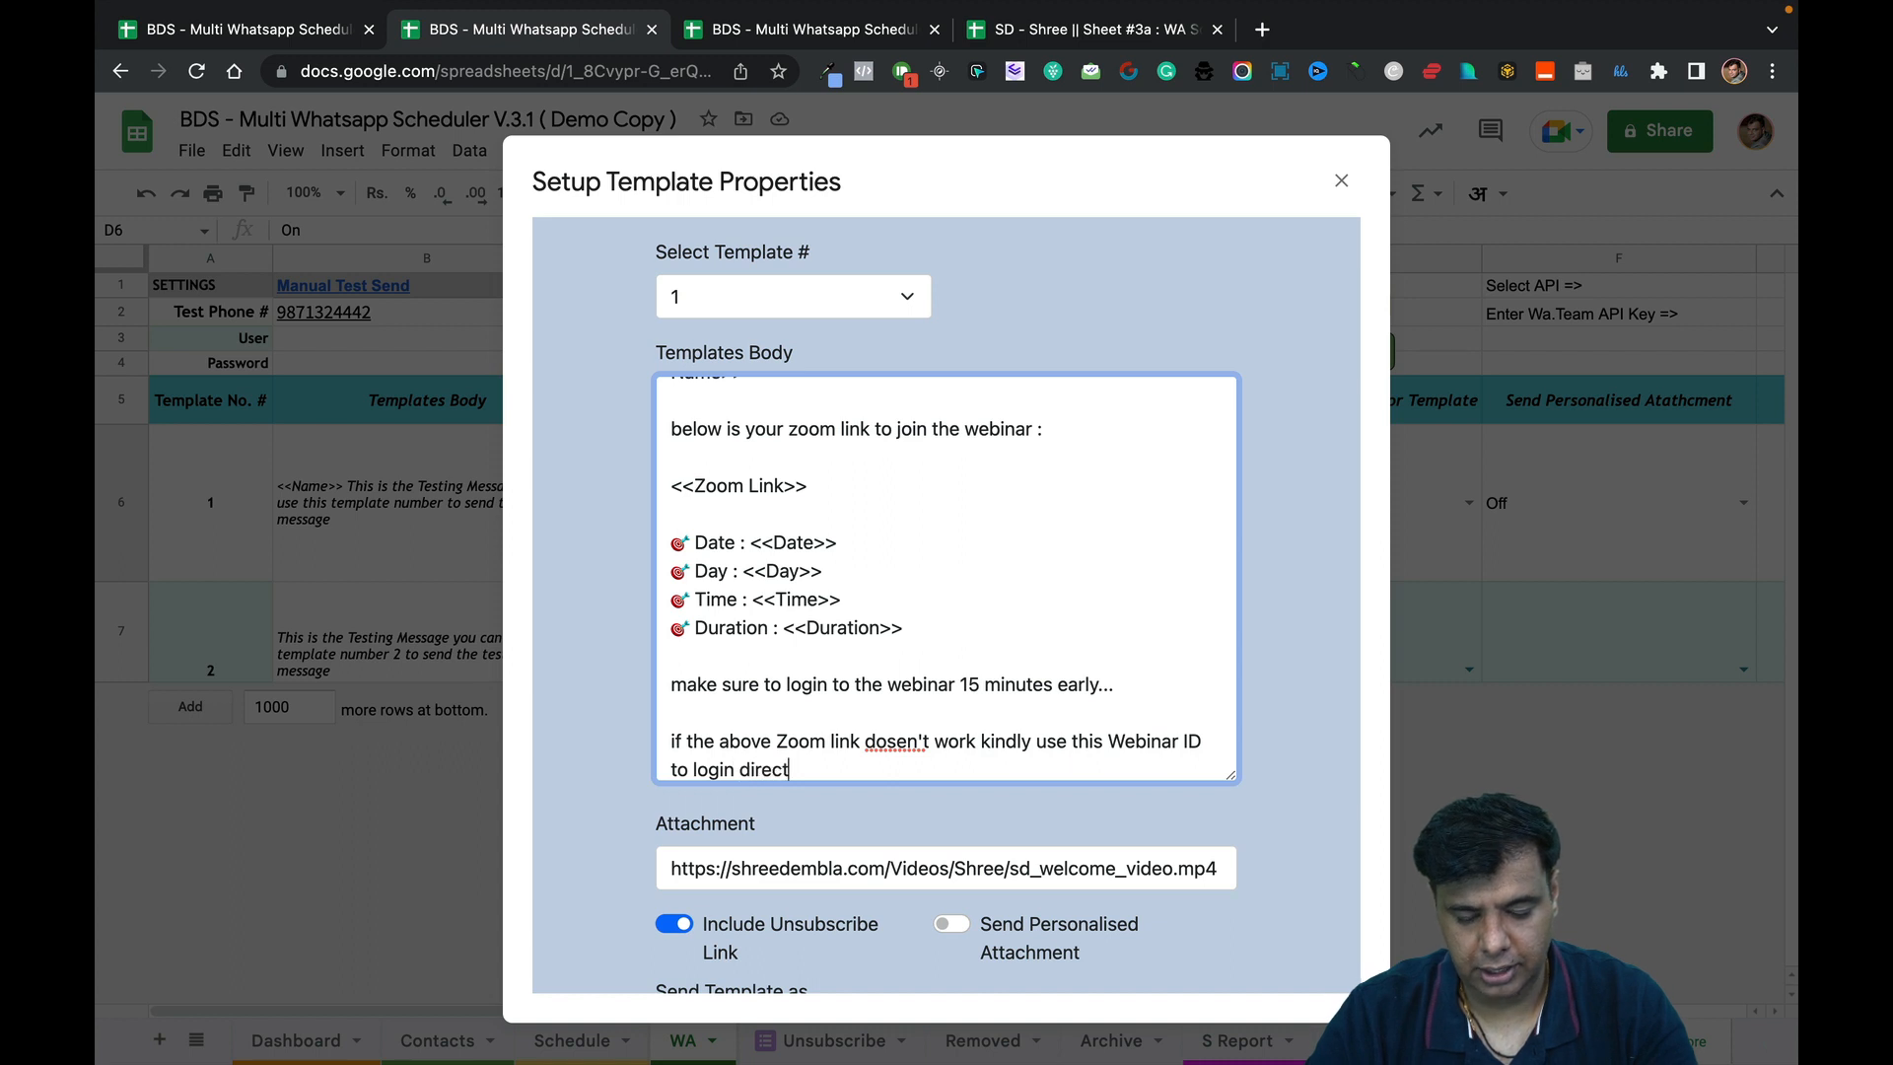
text(ly into your)
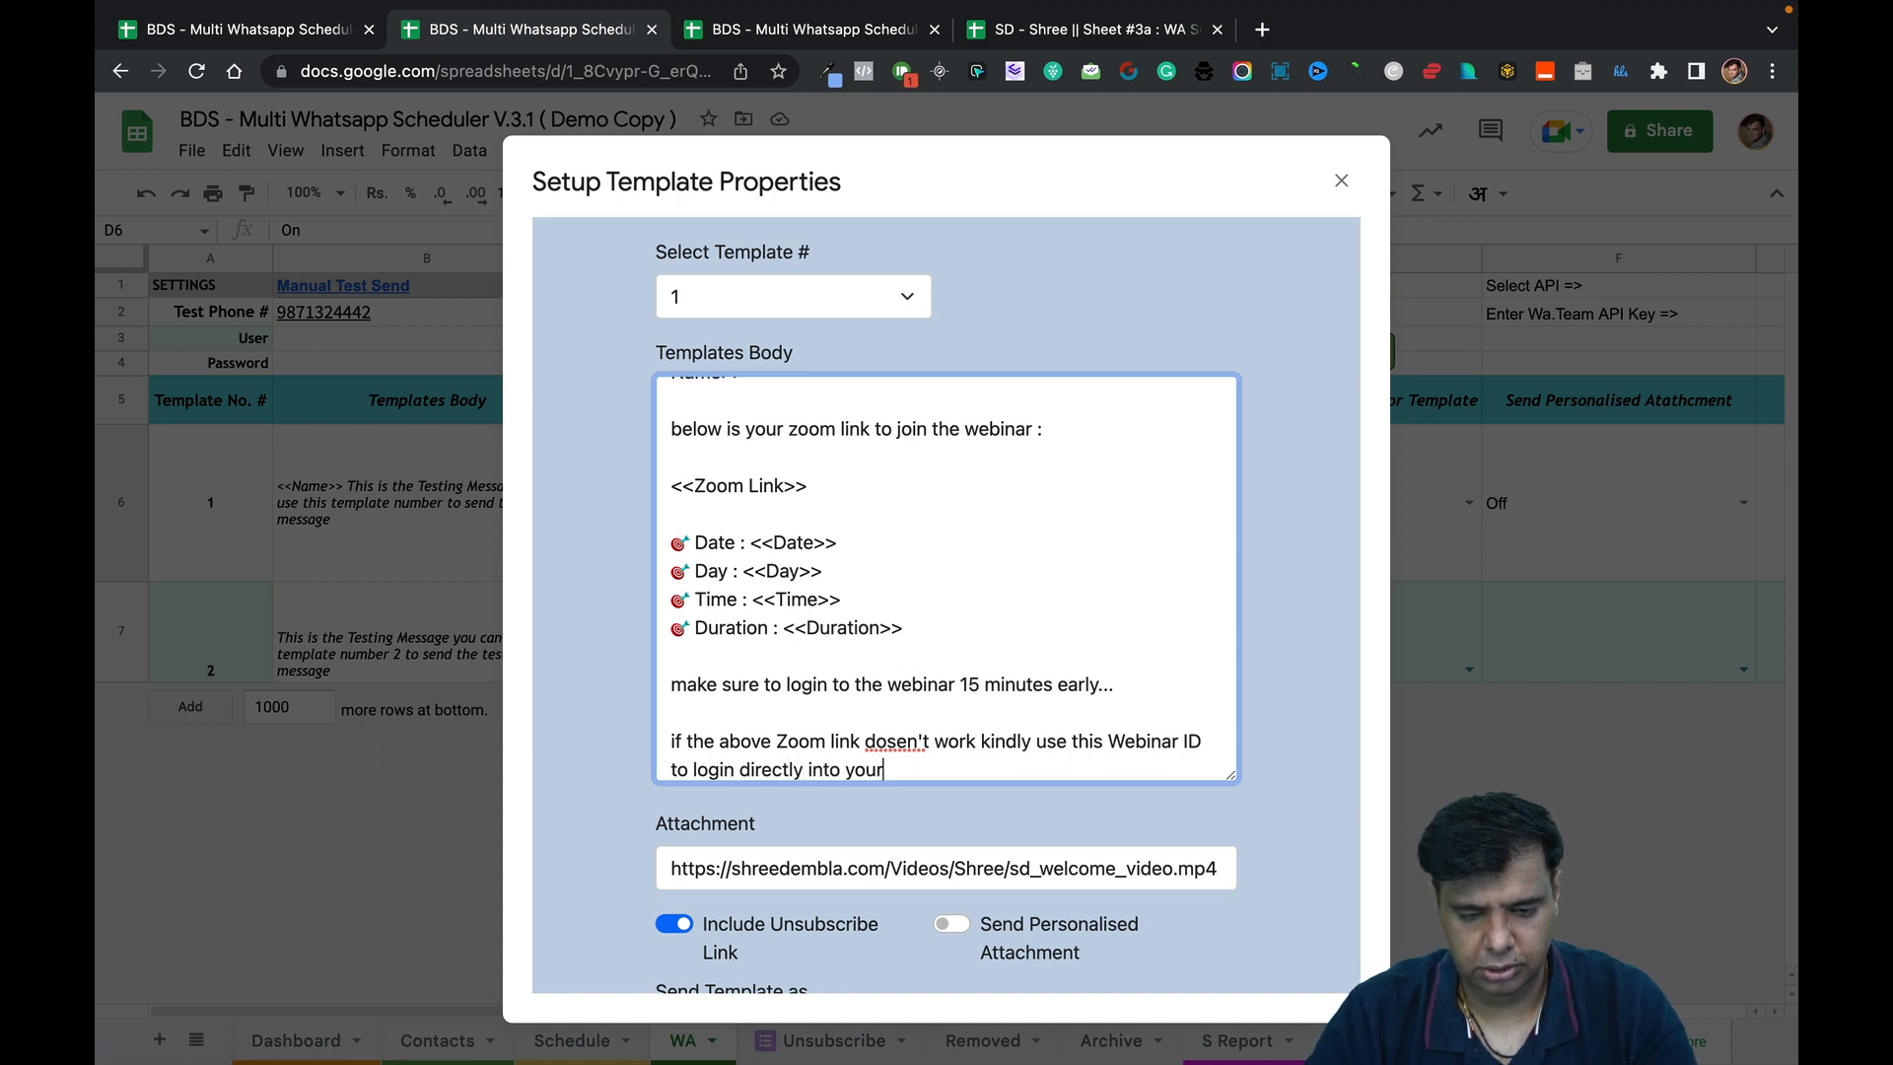
key(BackSpace)
key(BackSpace)
key(BackSpace)
key(BackSpace)
text(t)
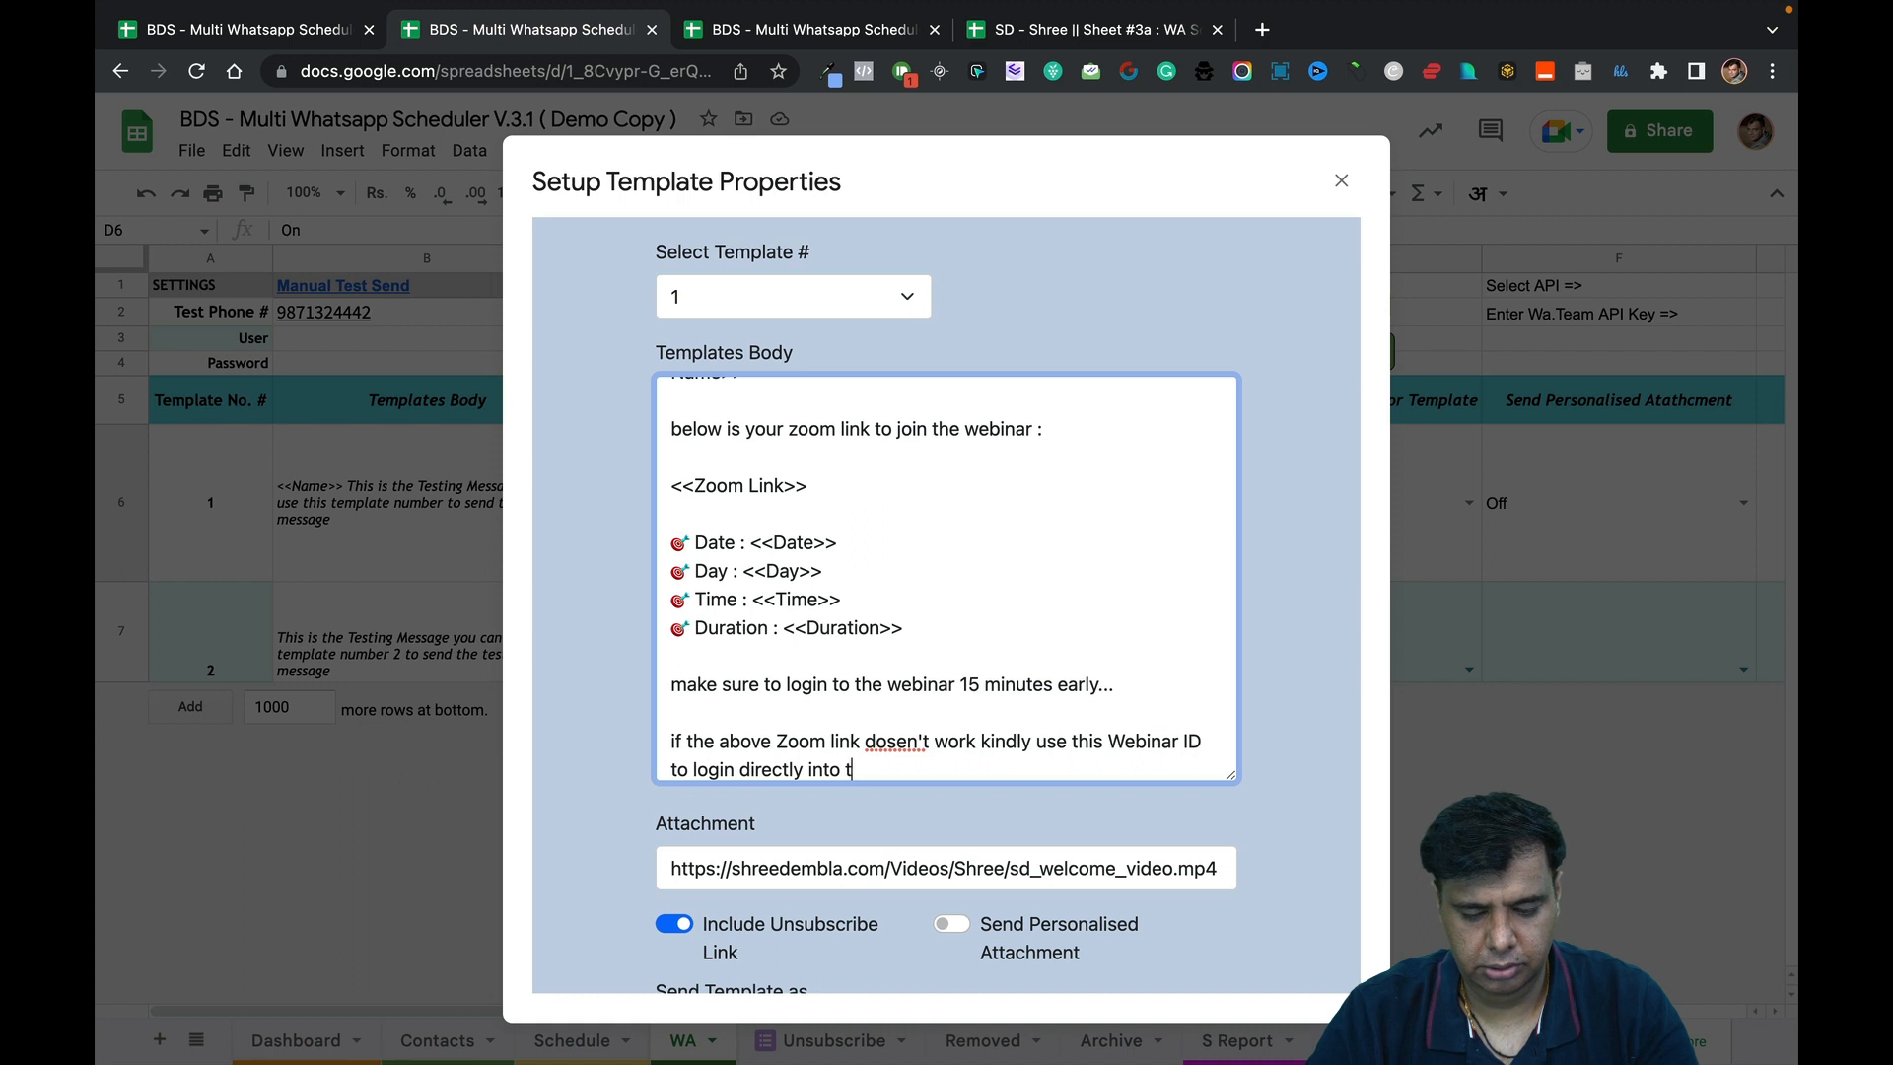
text(he wWebina)
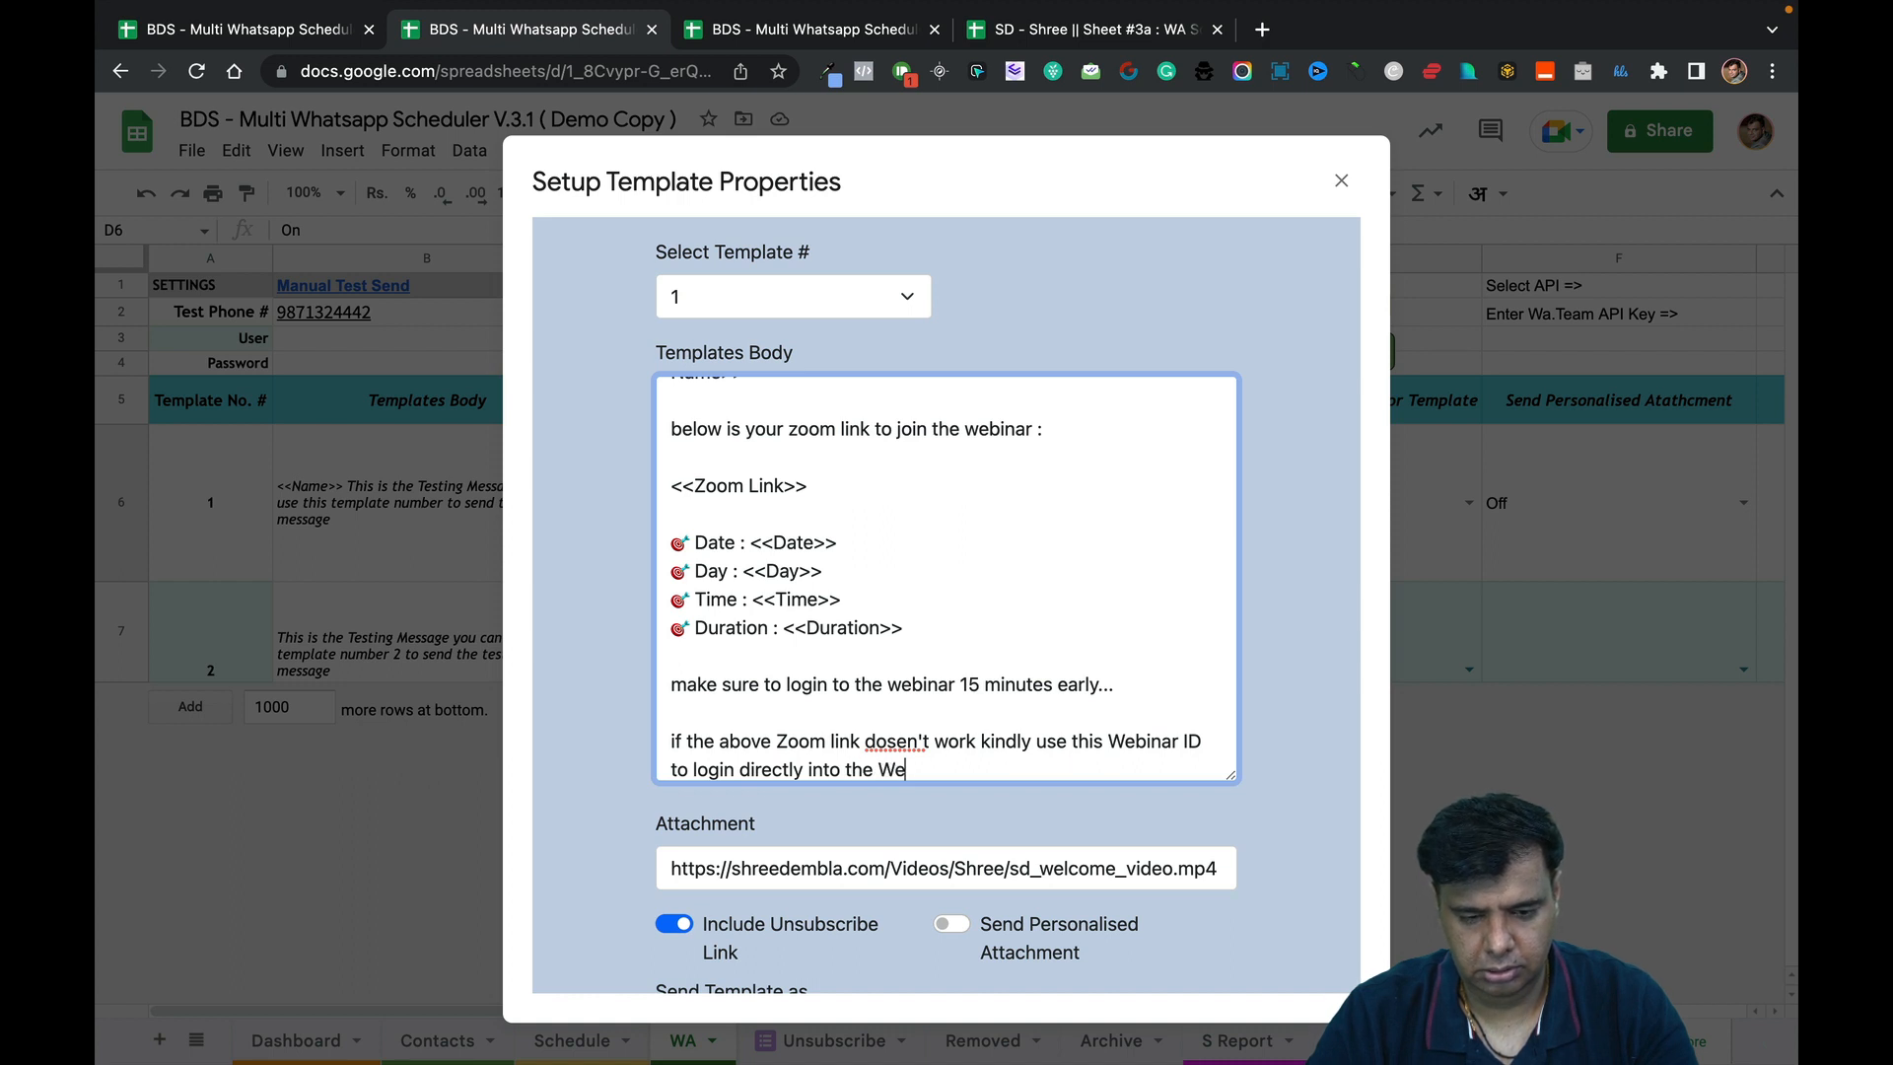
text(r)
Add the line 'Webinar ID : <<Webinar ID>>' below the fallback sentence.
key(Return)
key(Return)
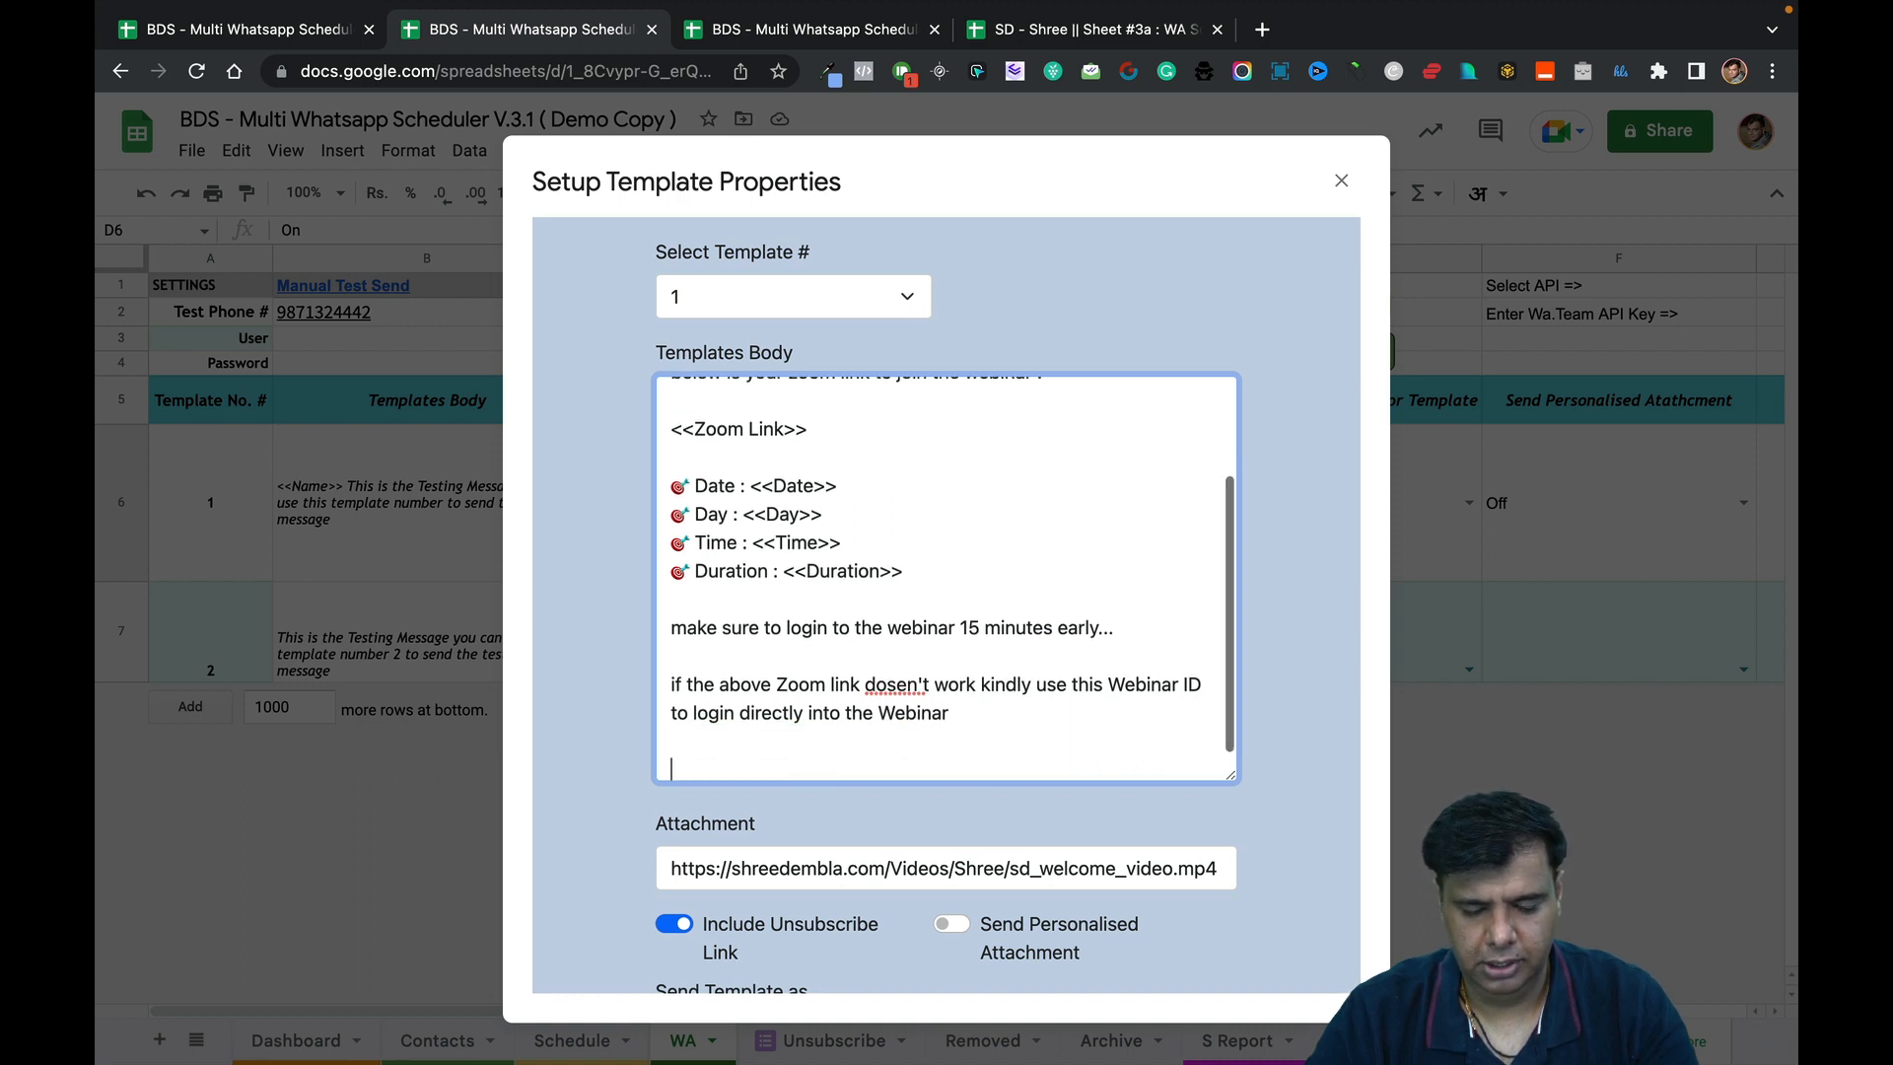
key(BackSpace)
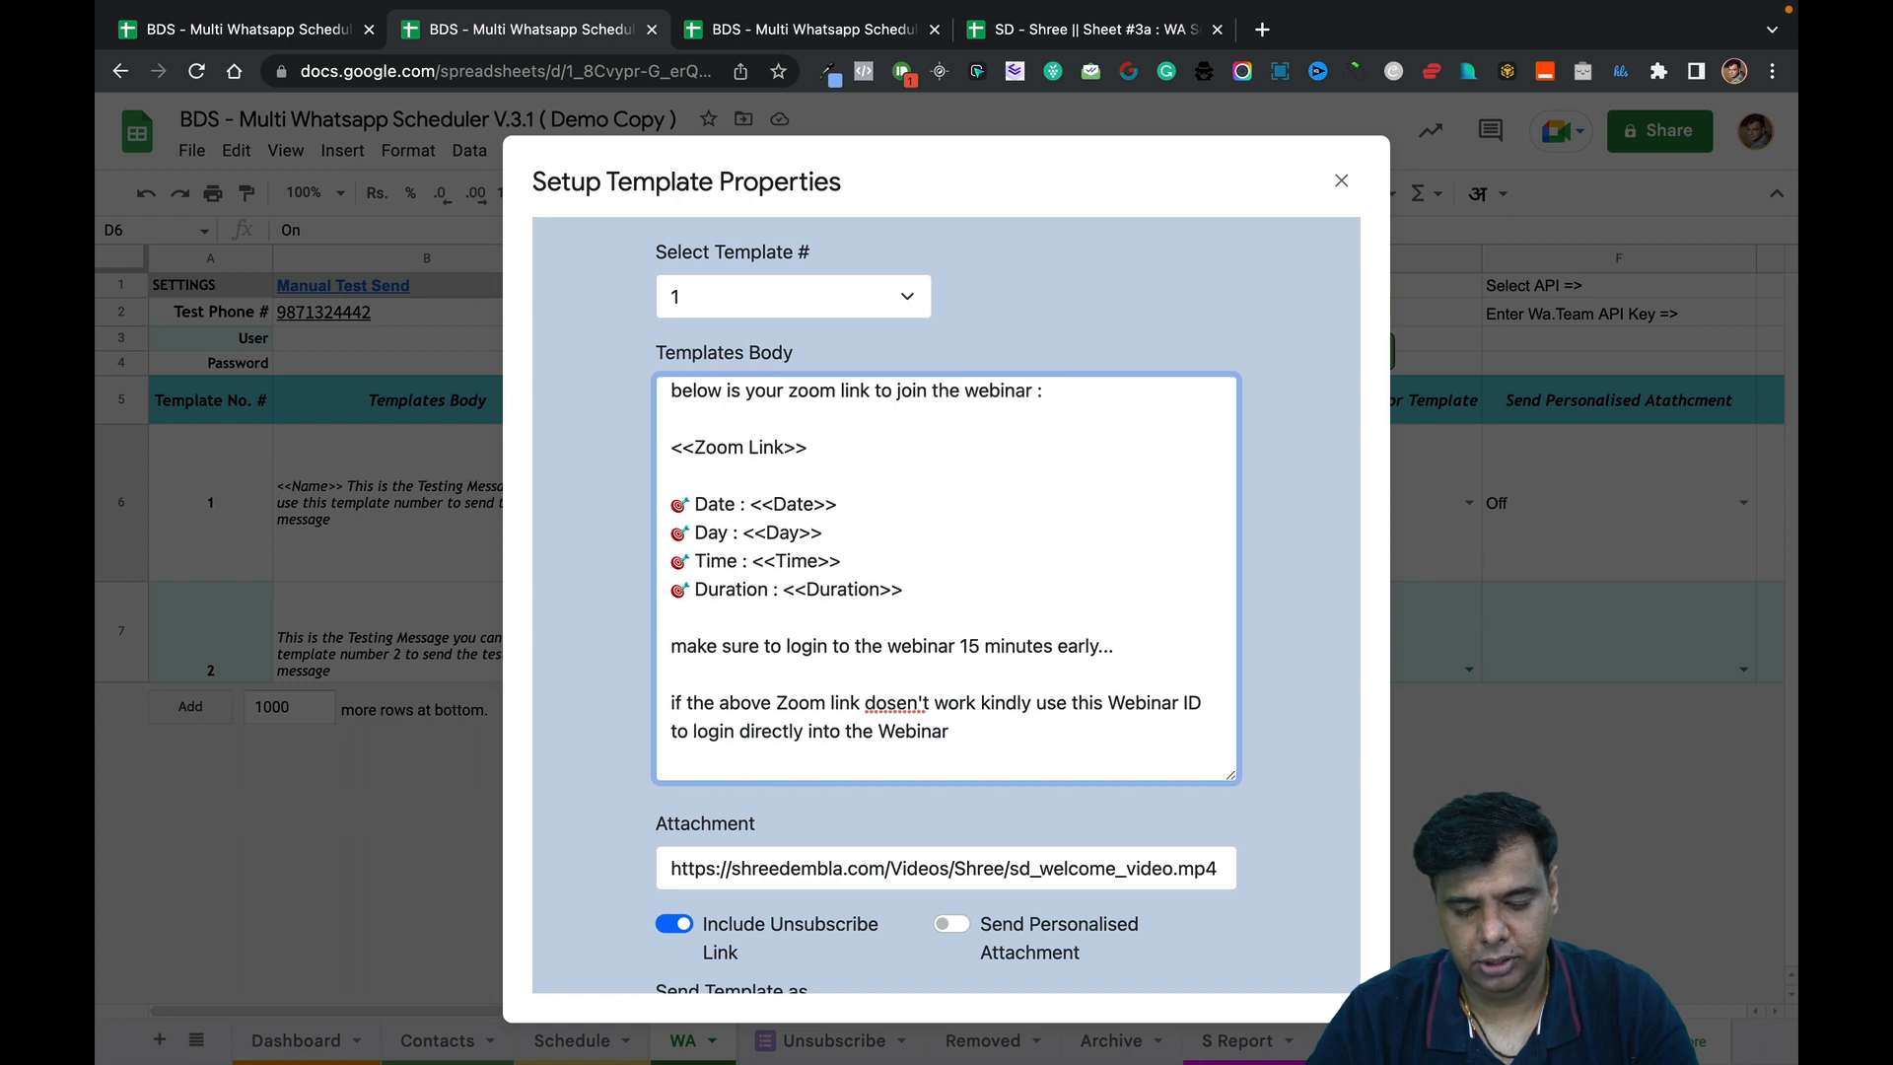
key(Return)
key(BackSpace)
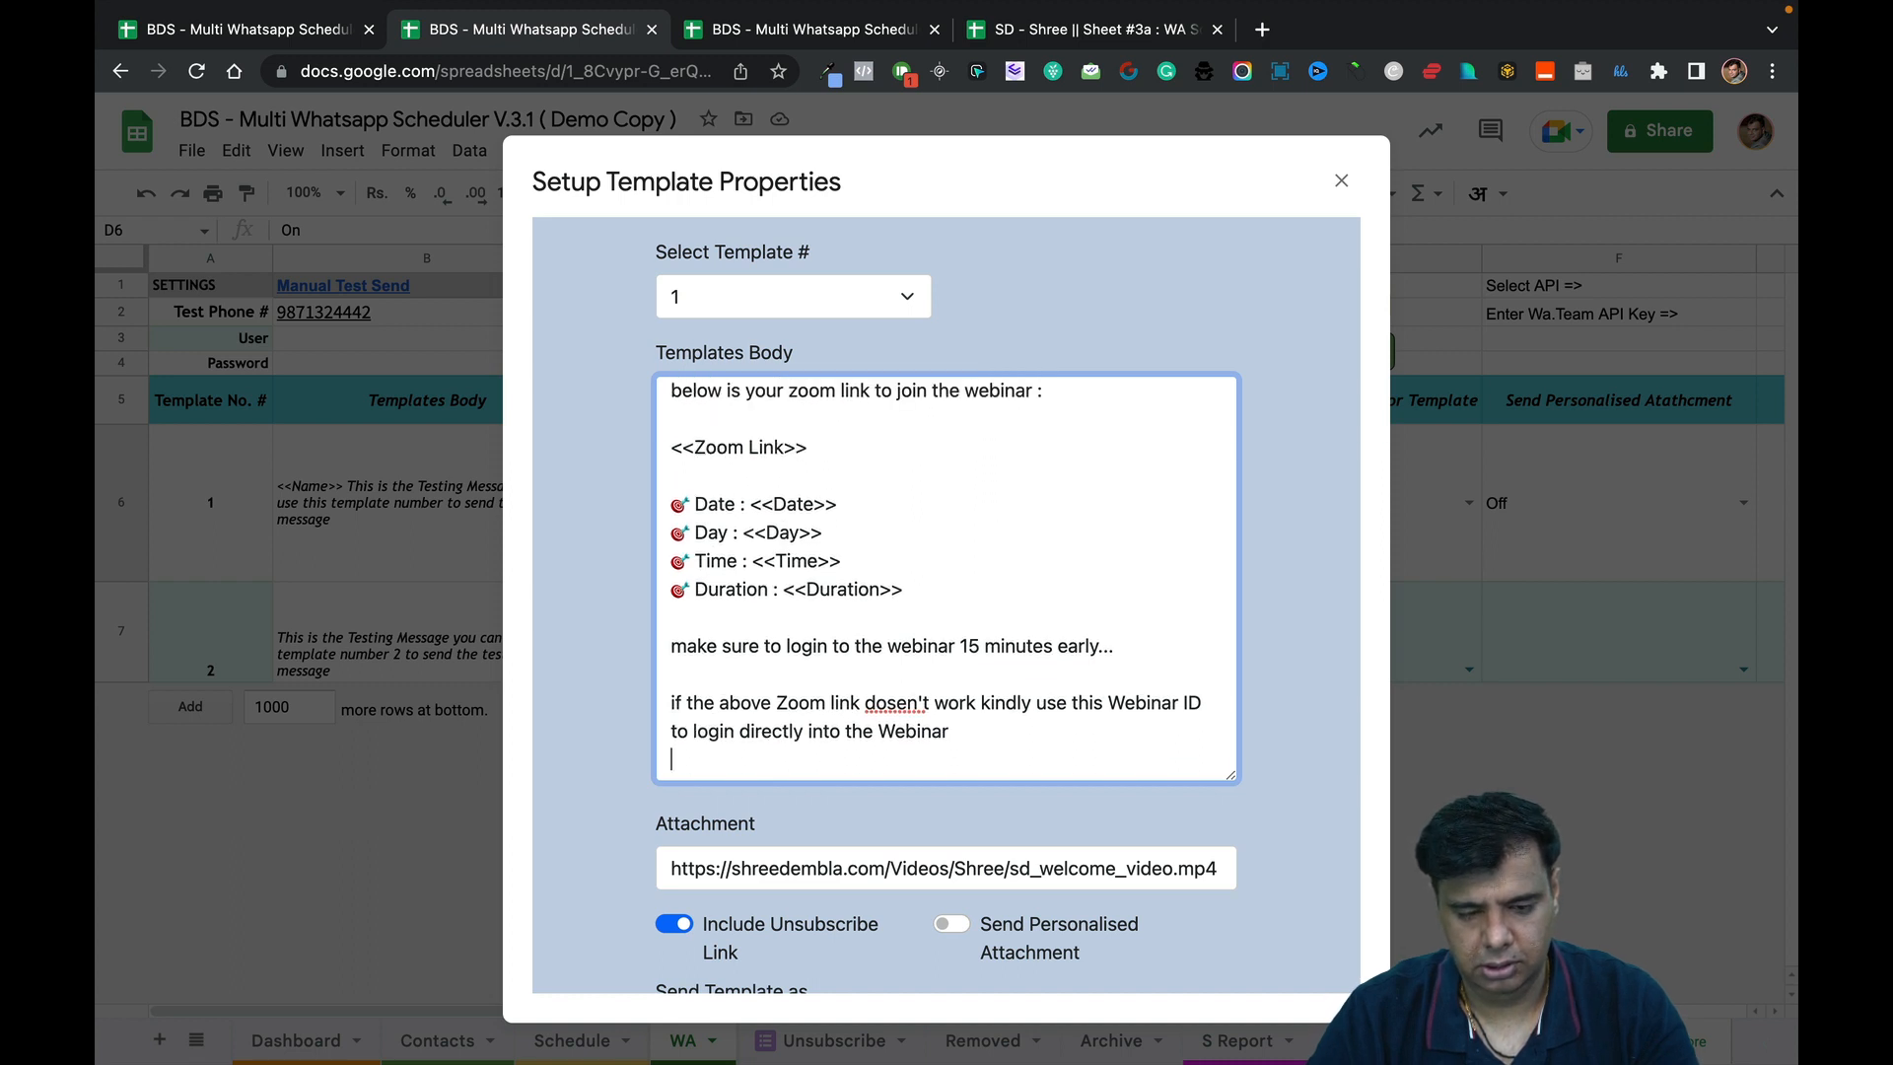
text(Webinar )
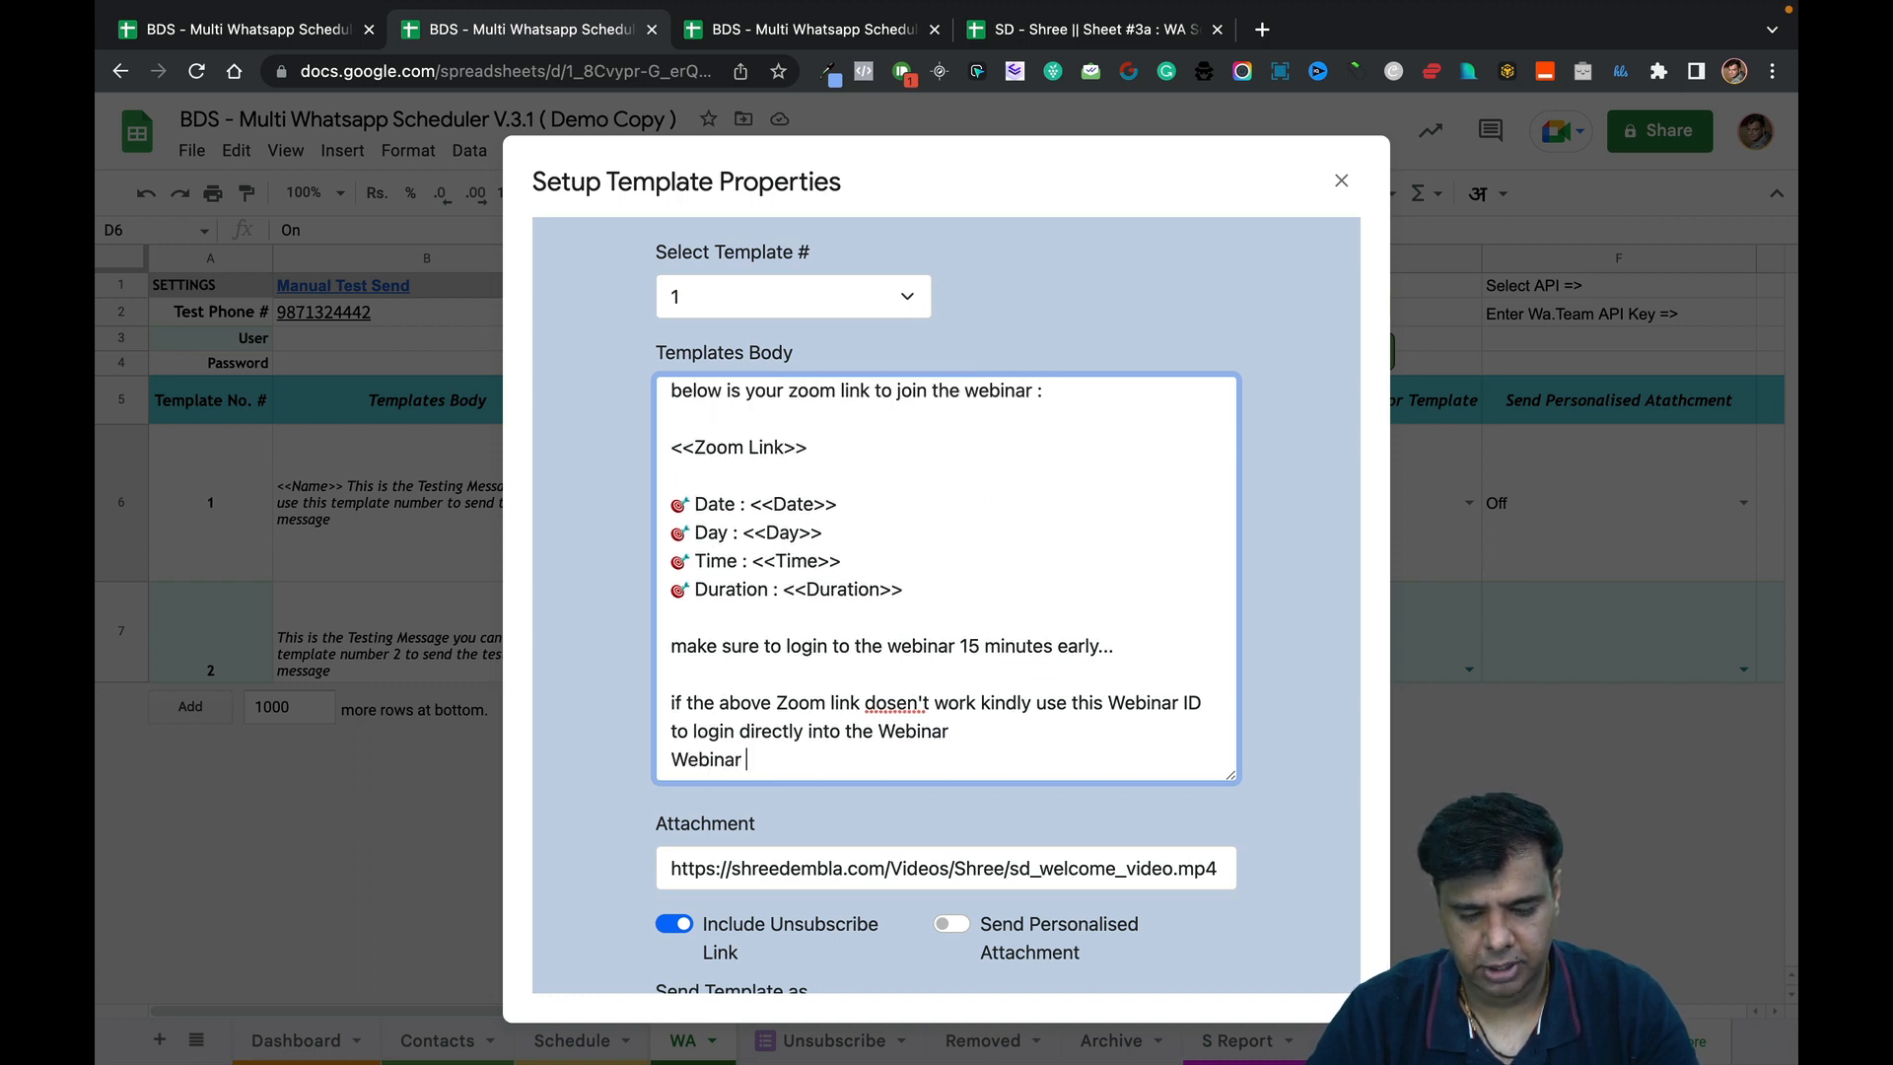
text(ID : <<)
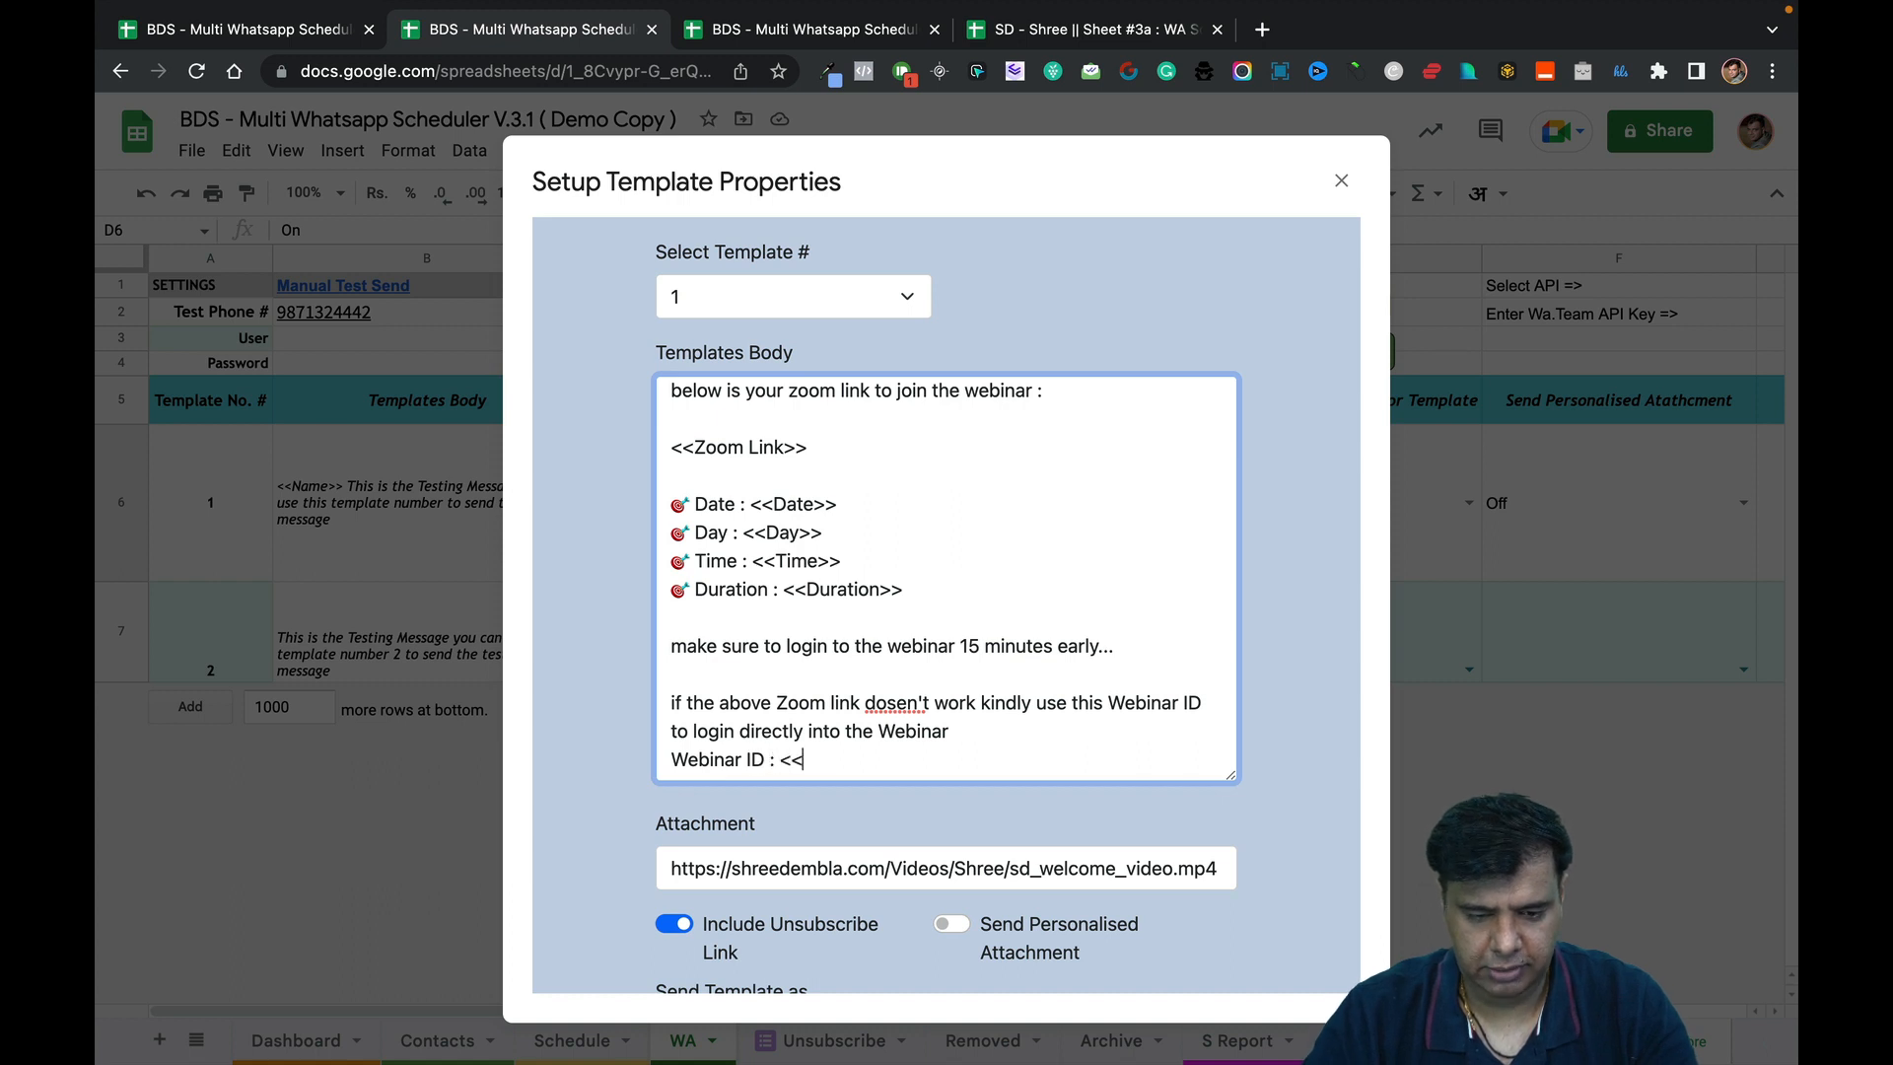
text(Webinar)
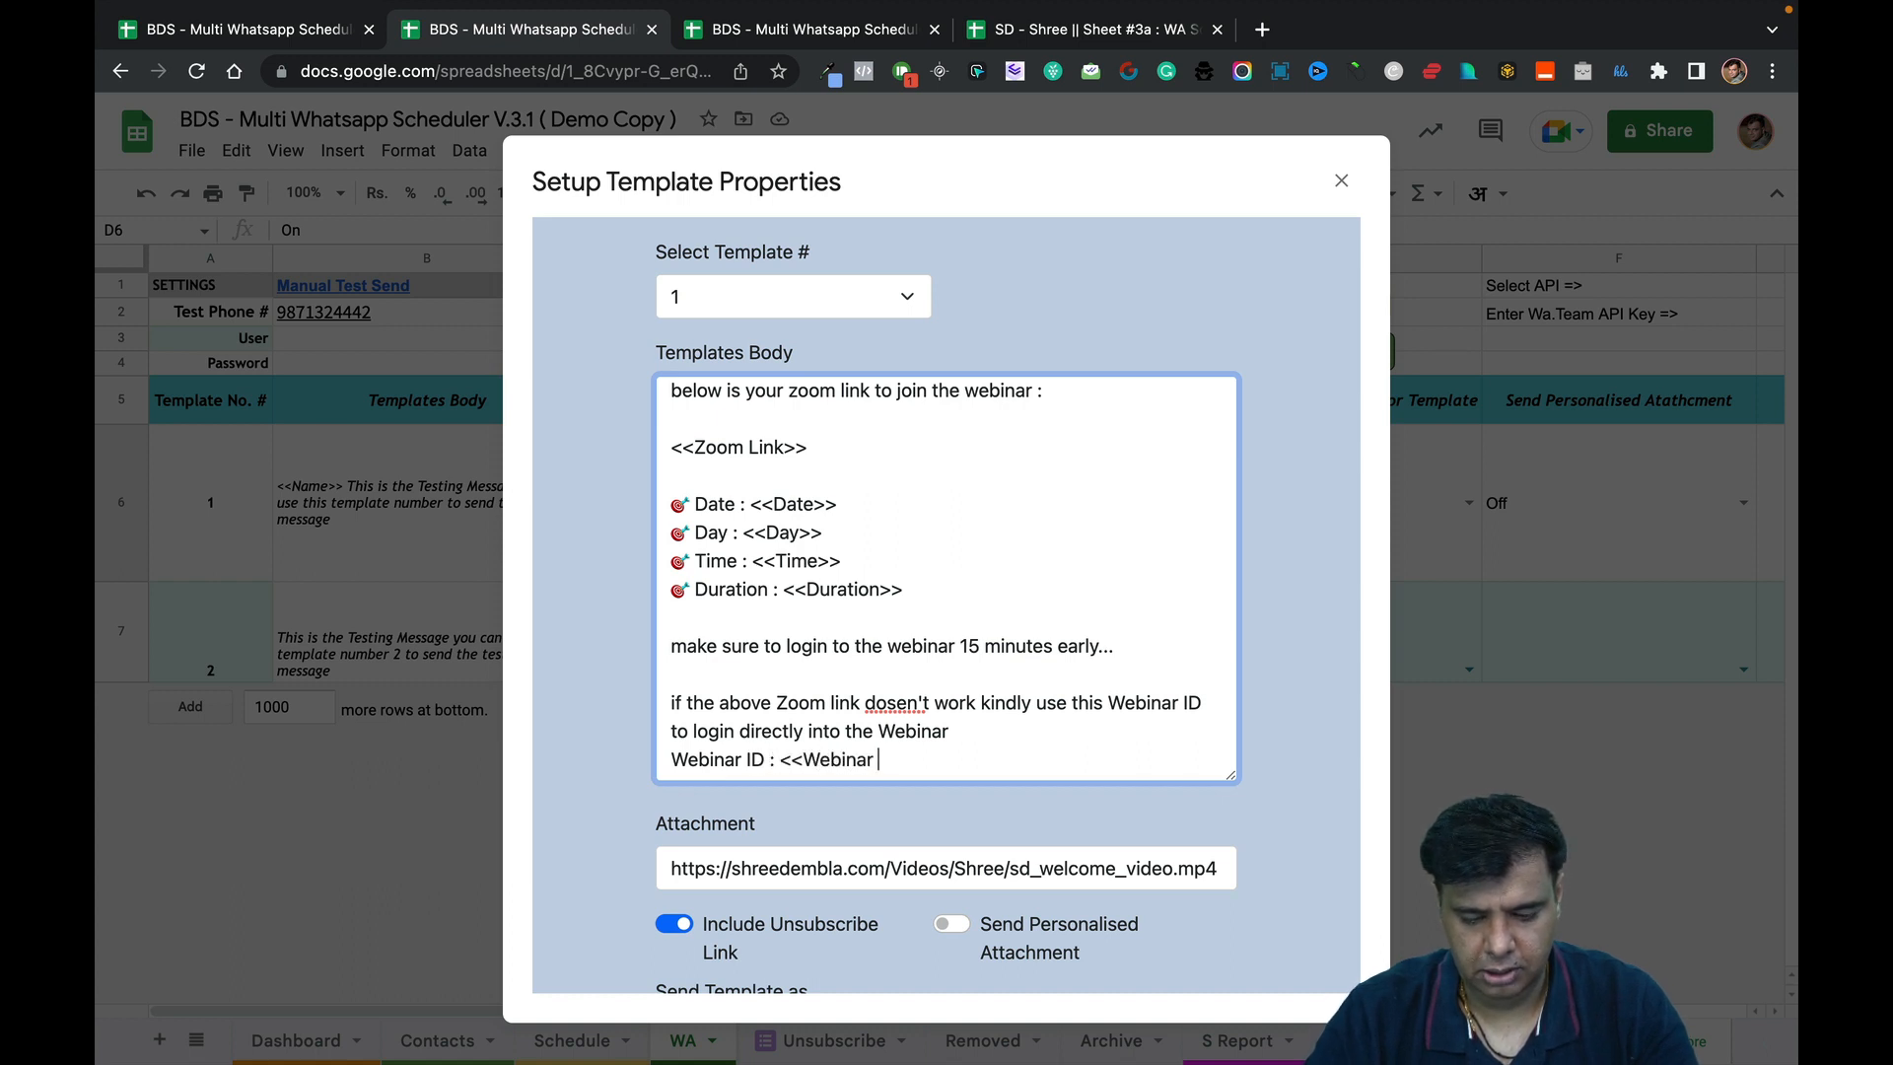
text( ID>>)
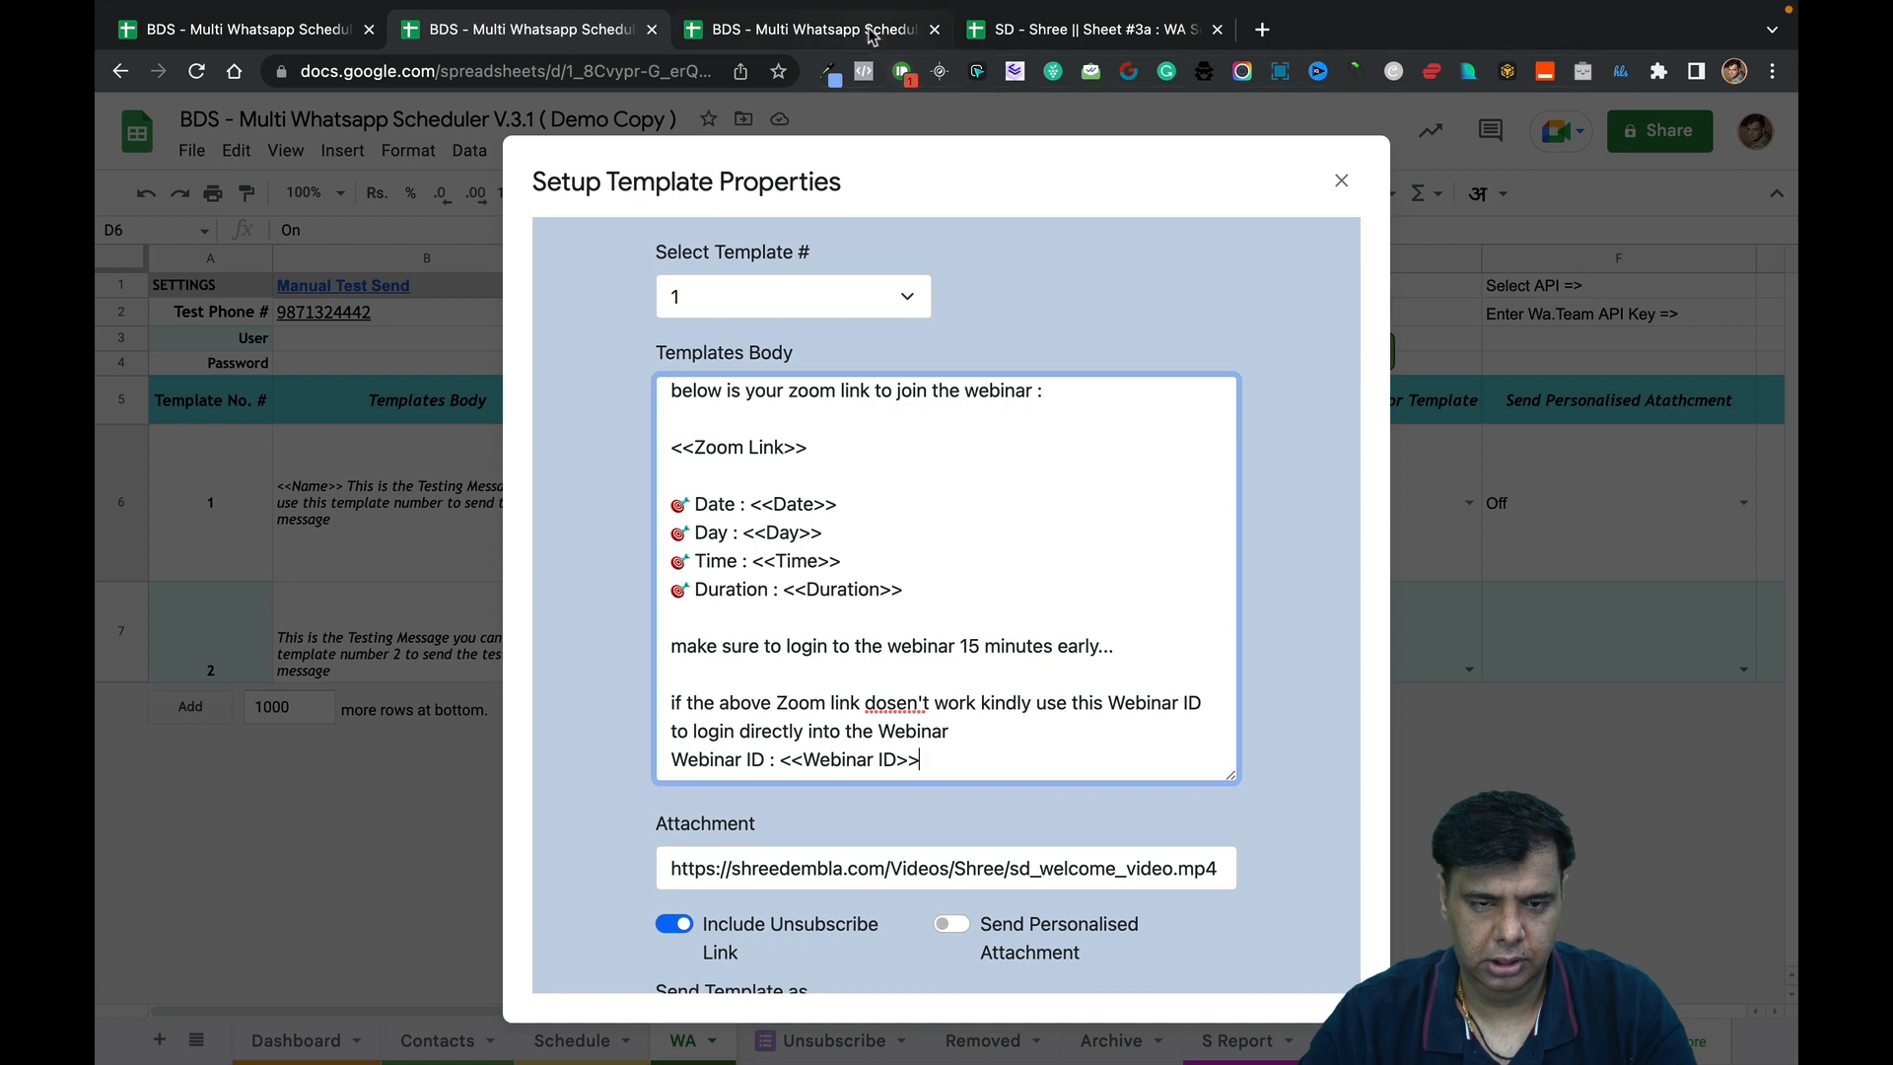
Wrap the Date and Day lines in asterisks to make them bold.
click(871, 37)
click(602, 39)
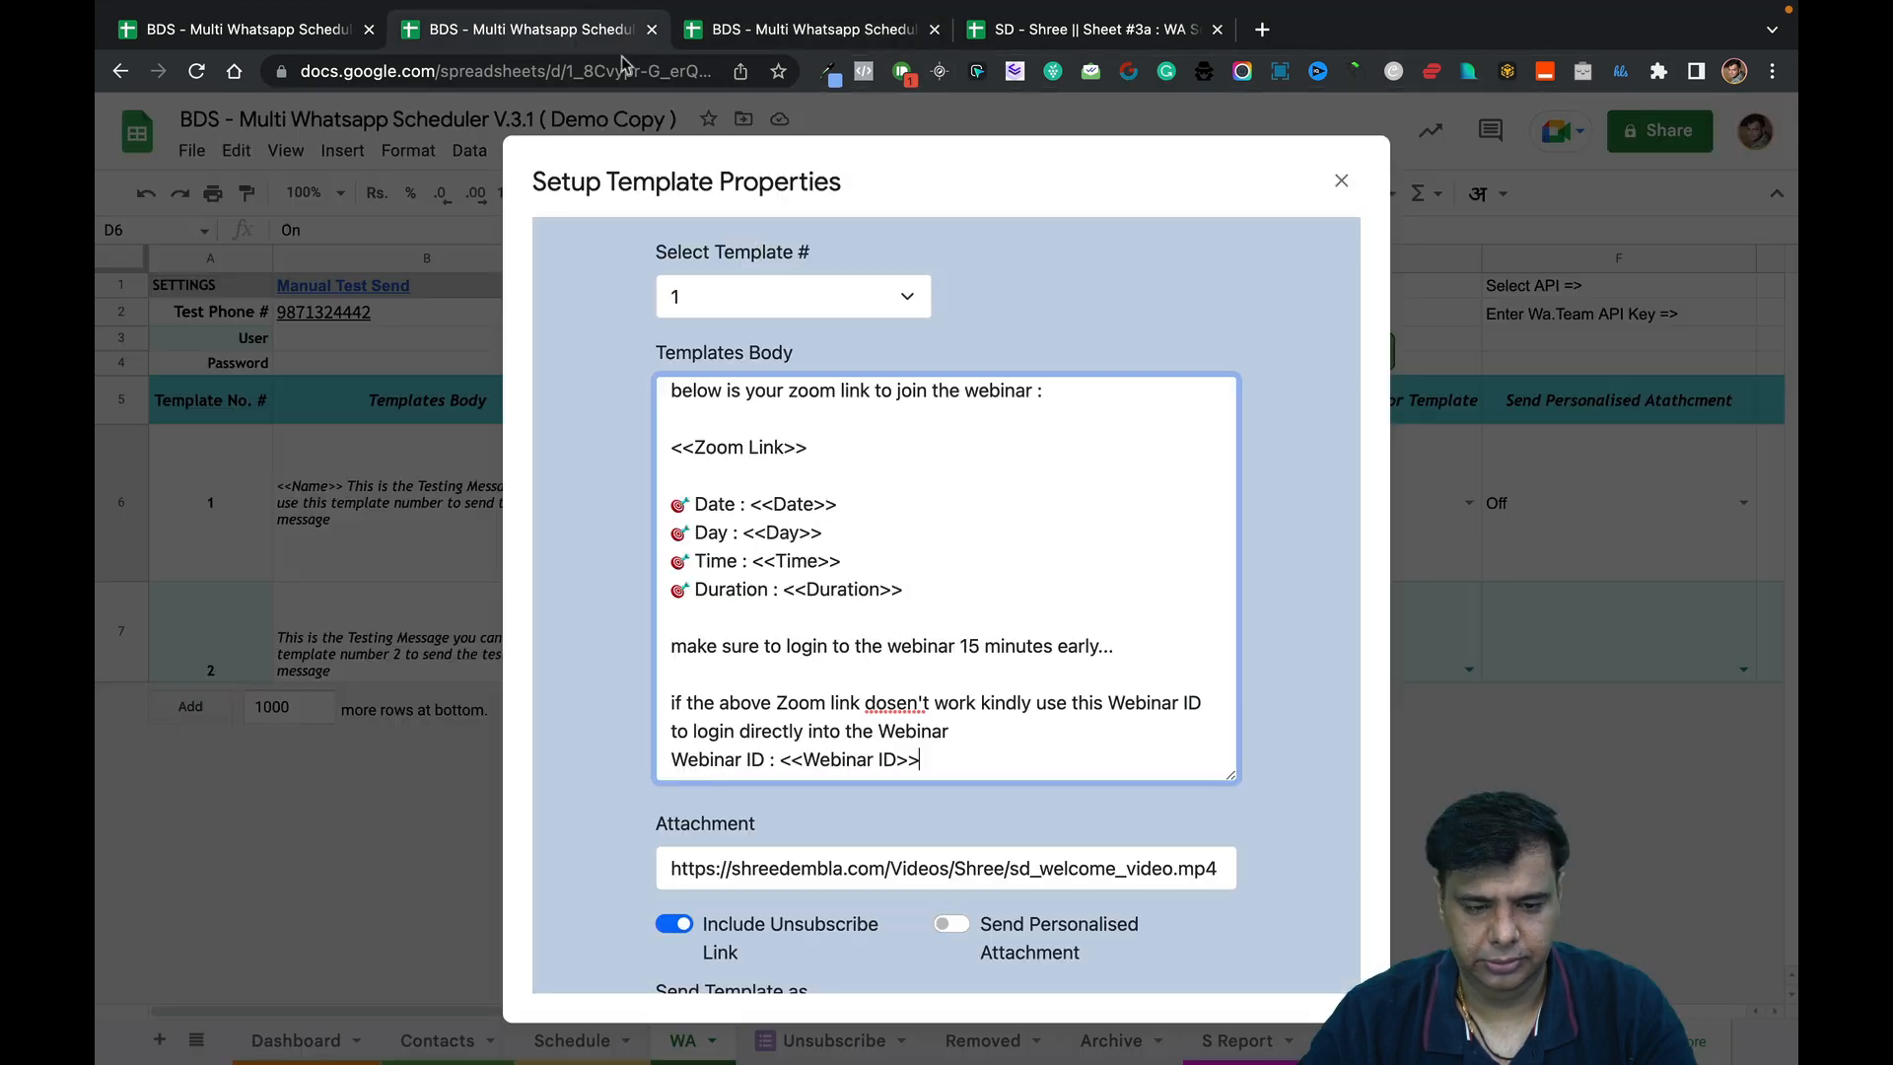
click(726, 757)
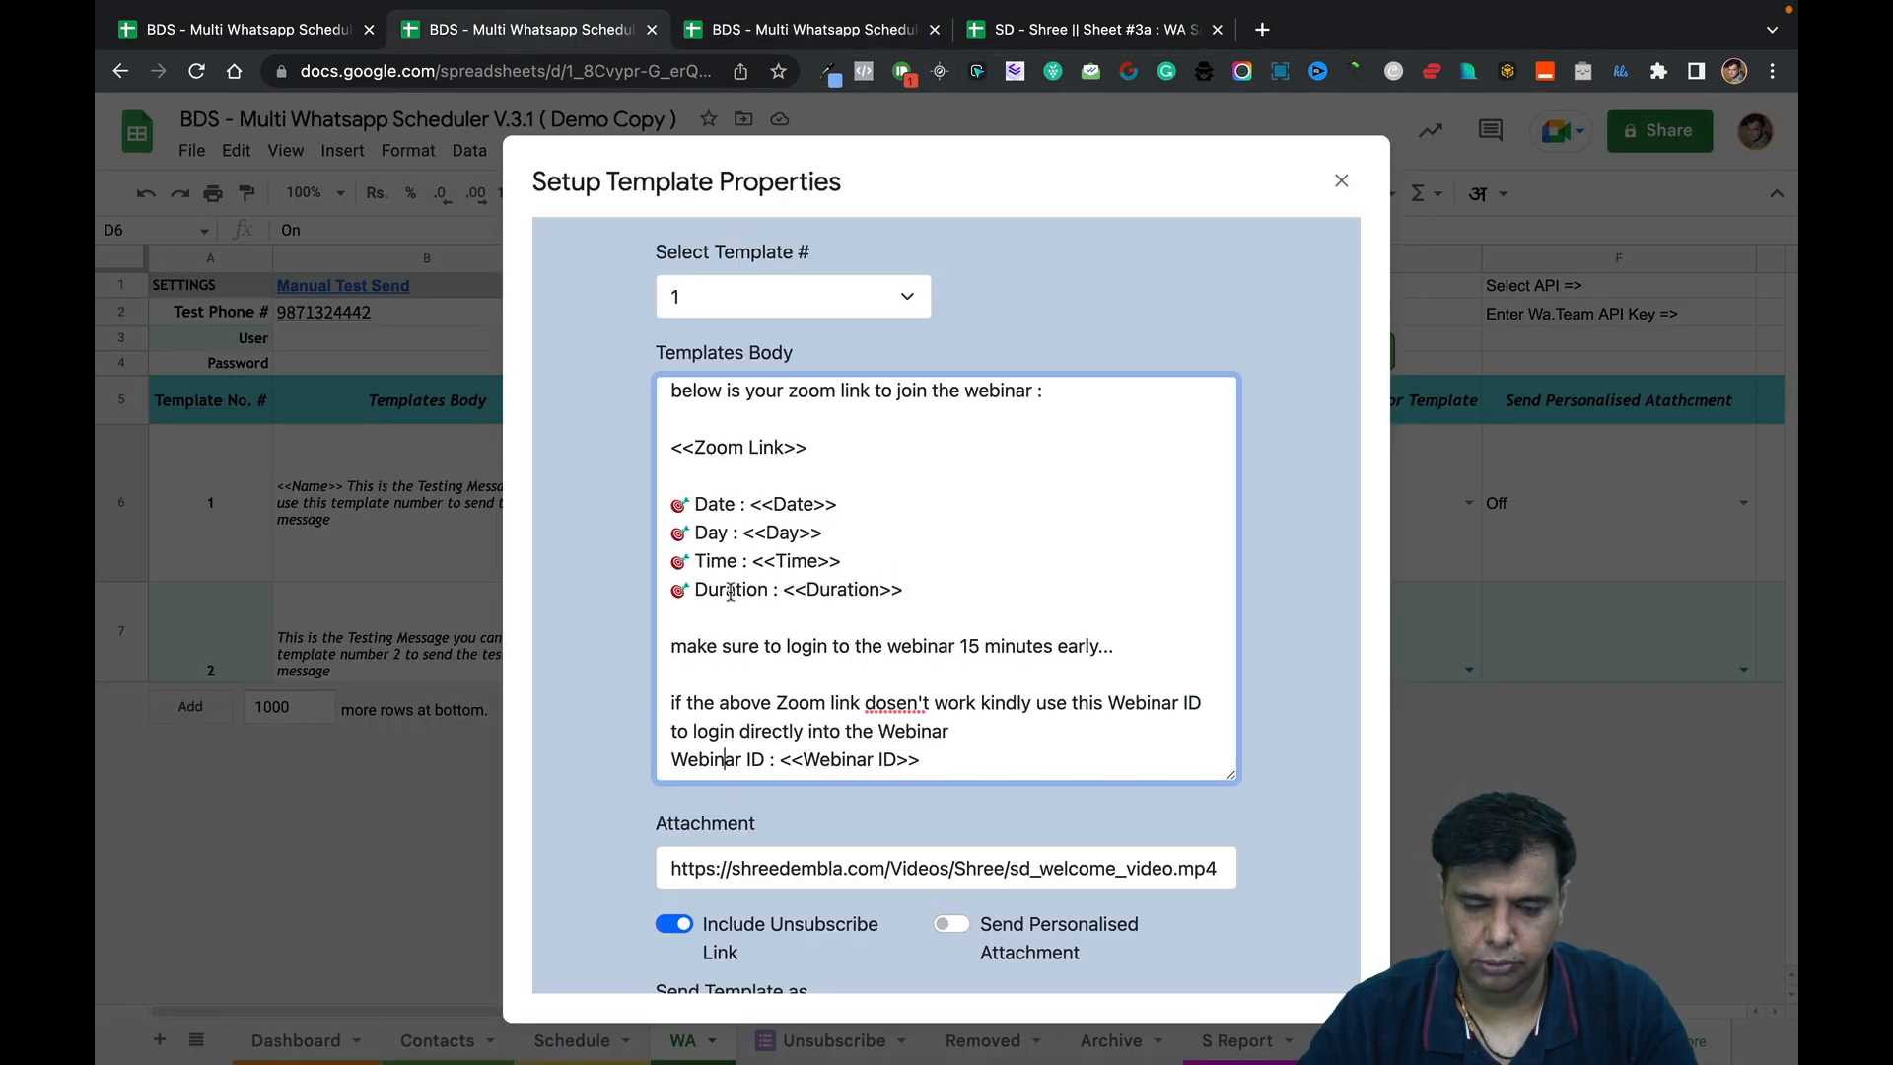
click(680, 502)
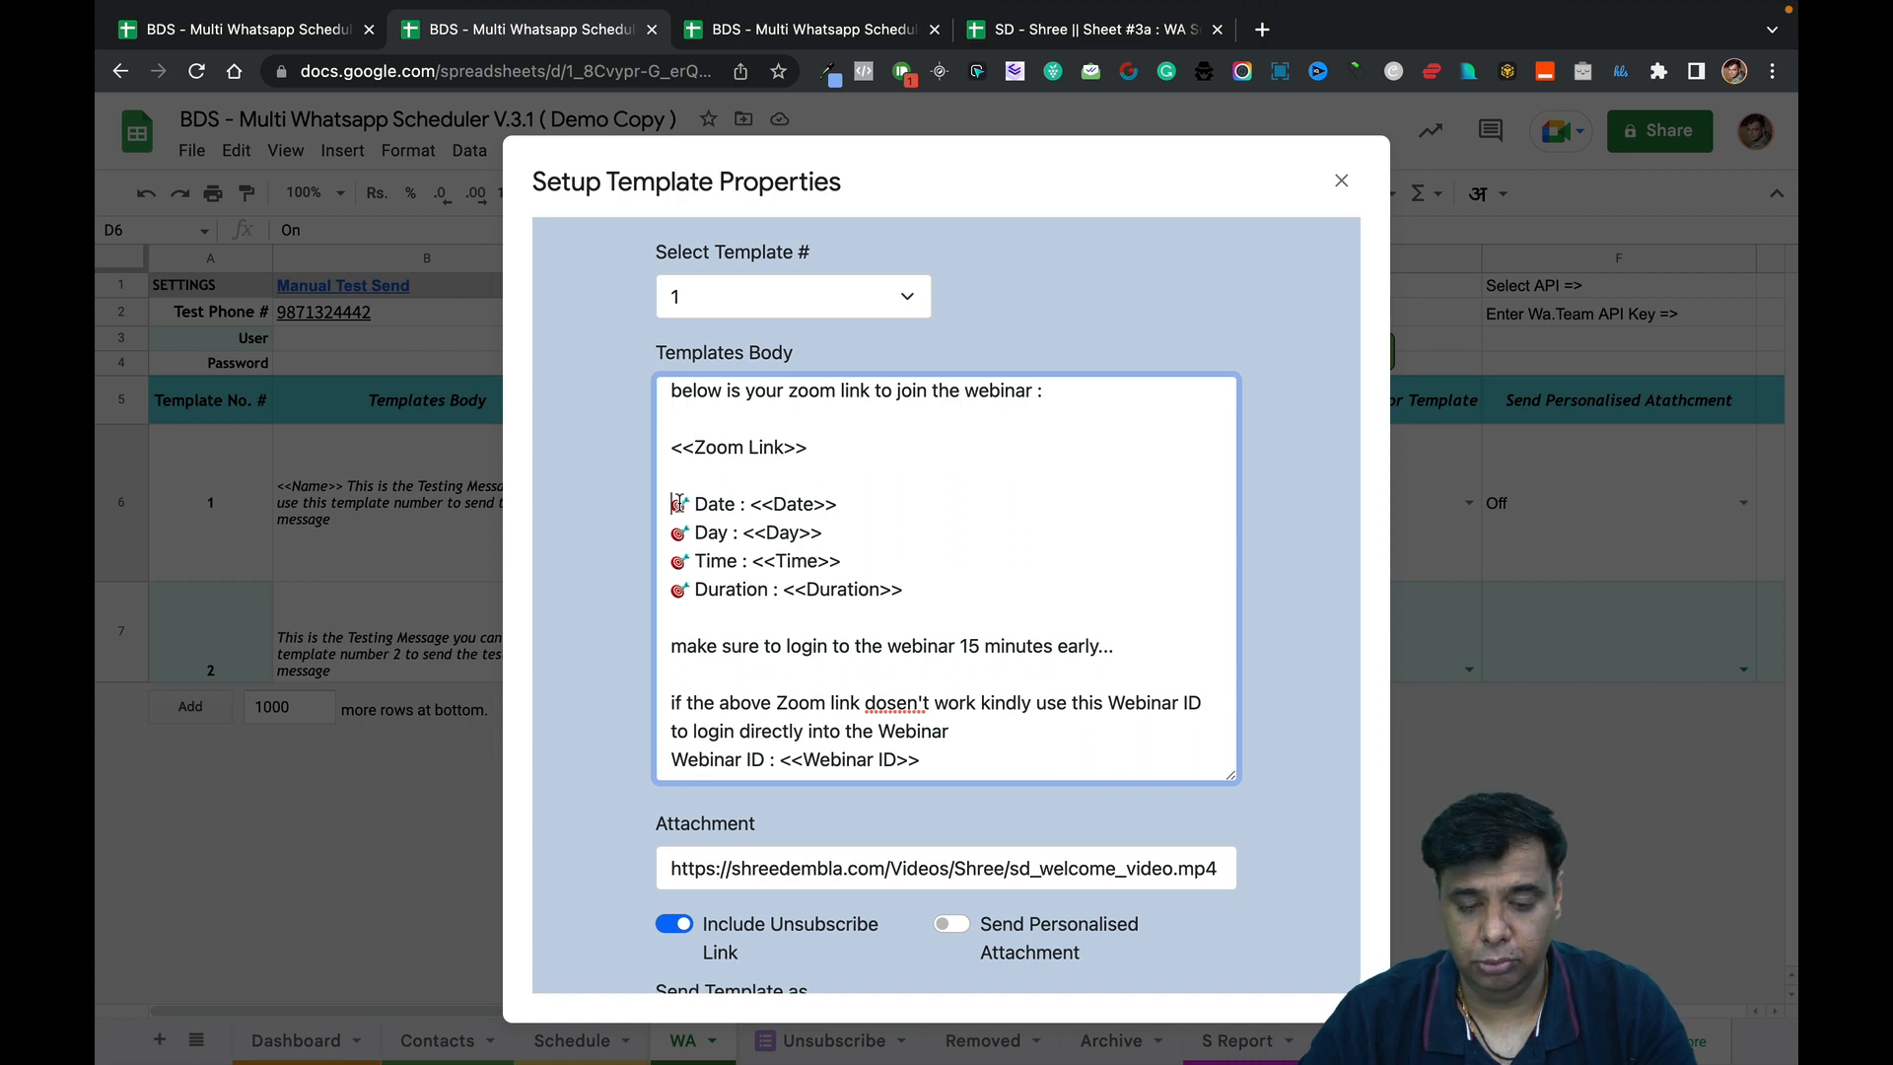
text(*)
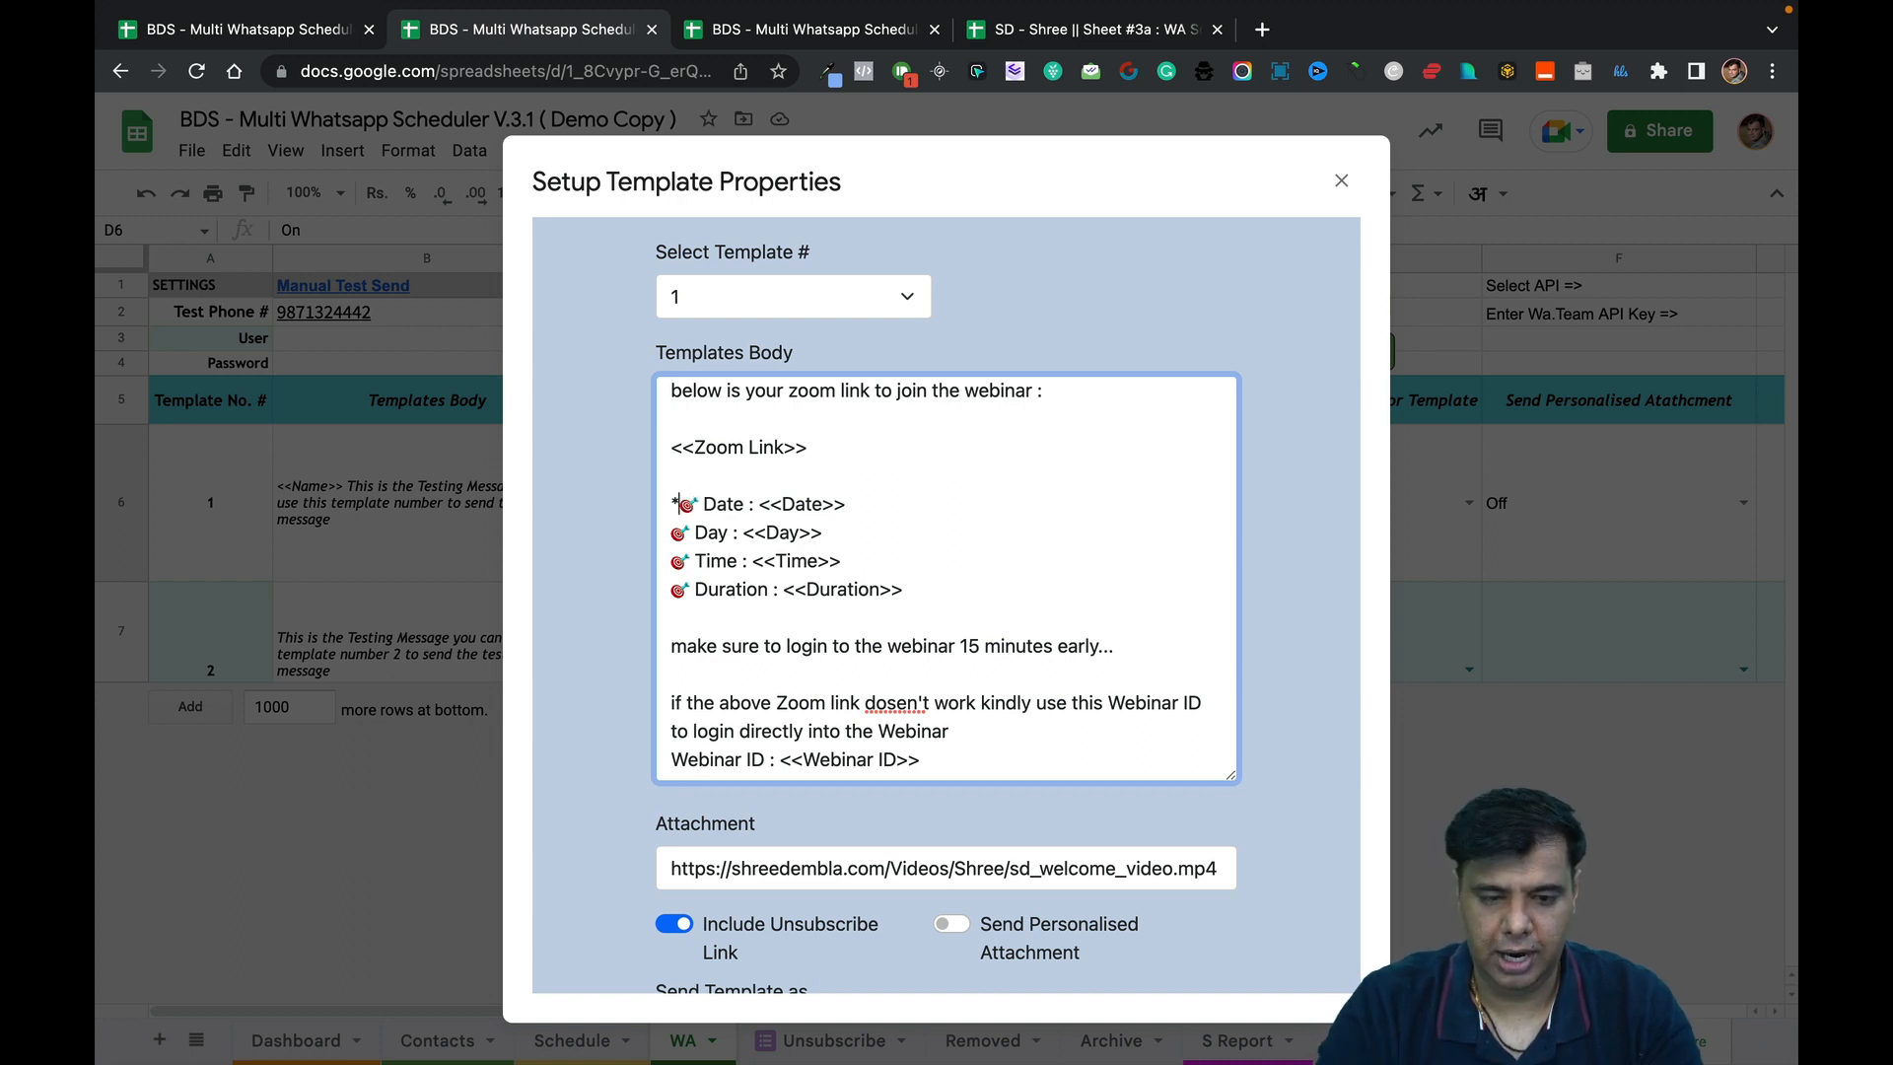
click(920, 503)
text(*)
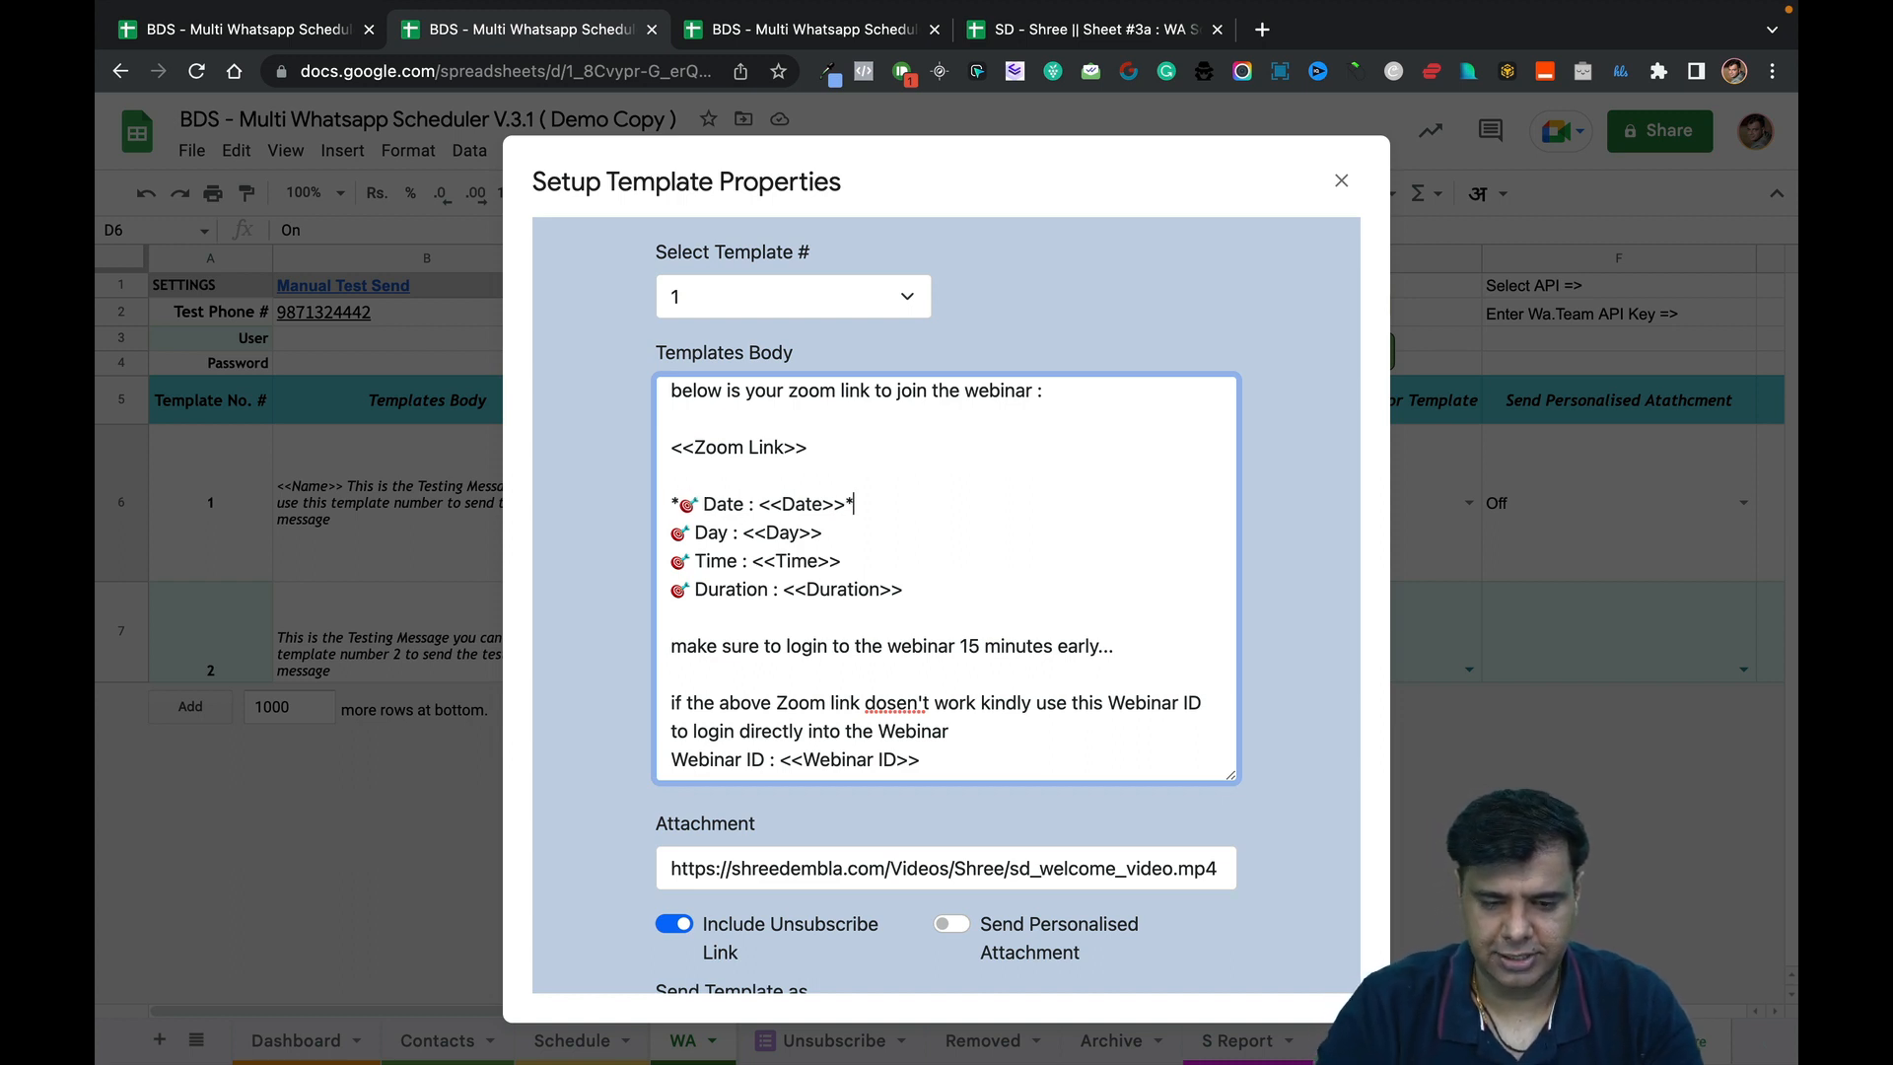
click(678, 533)
text(*)
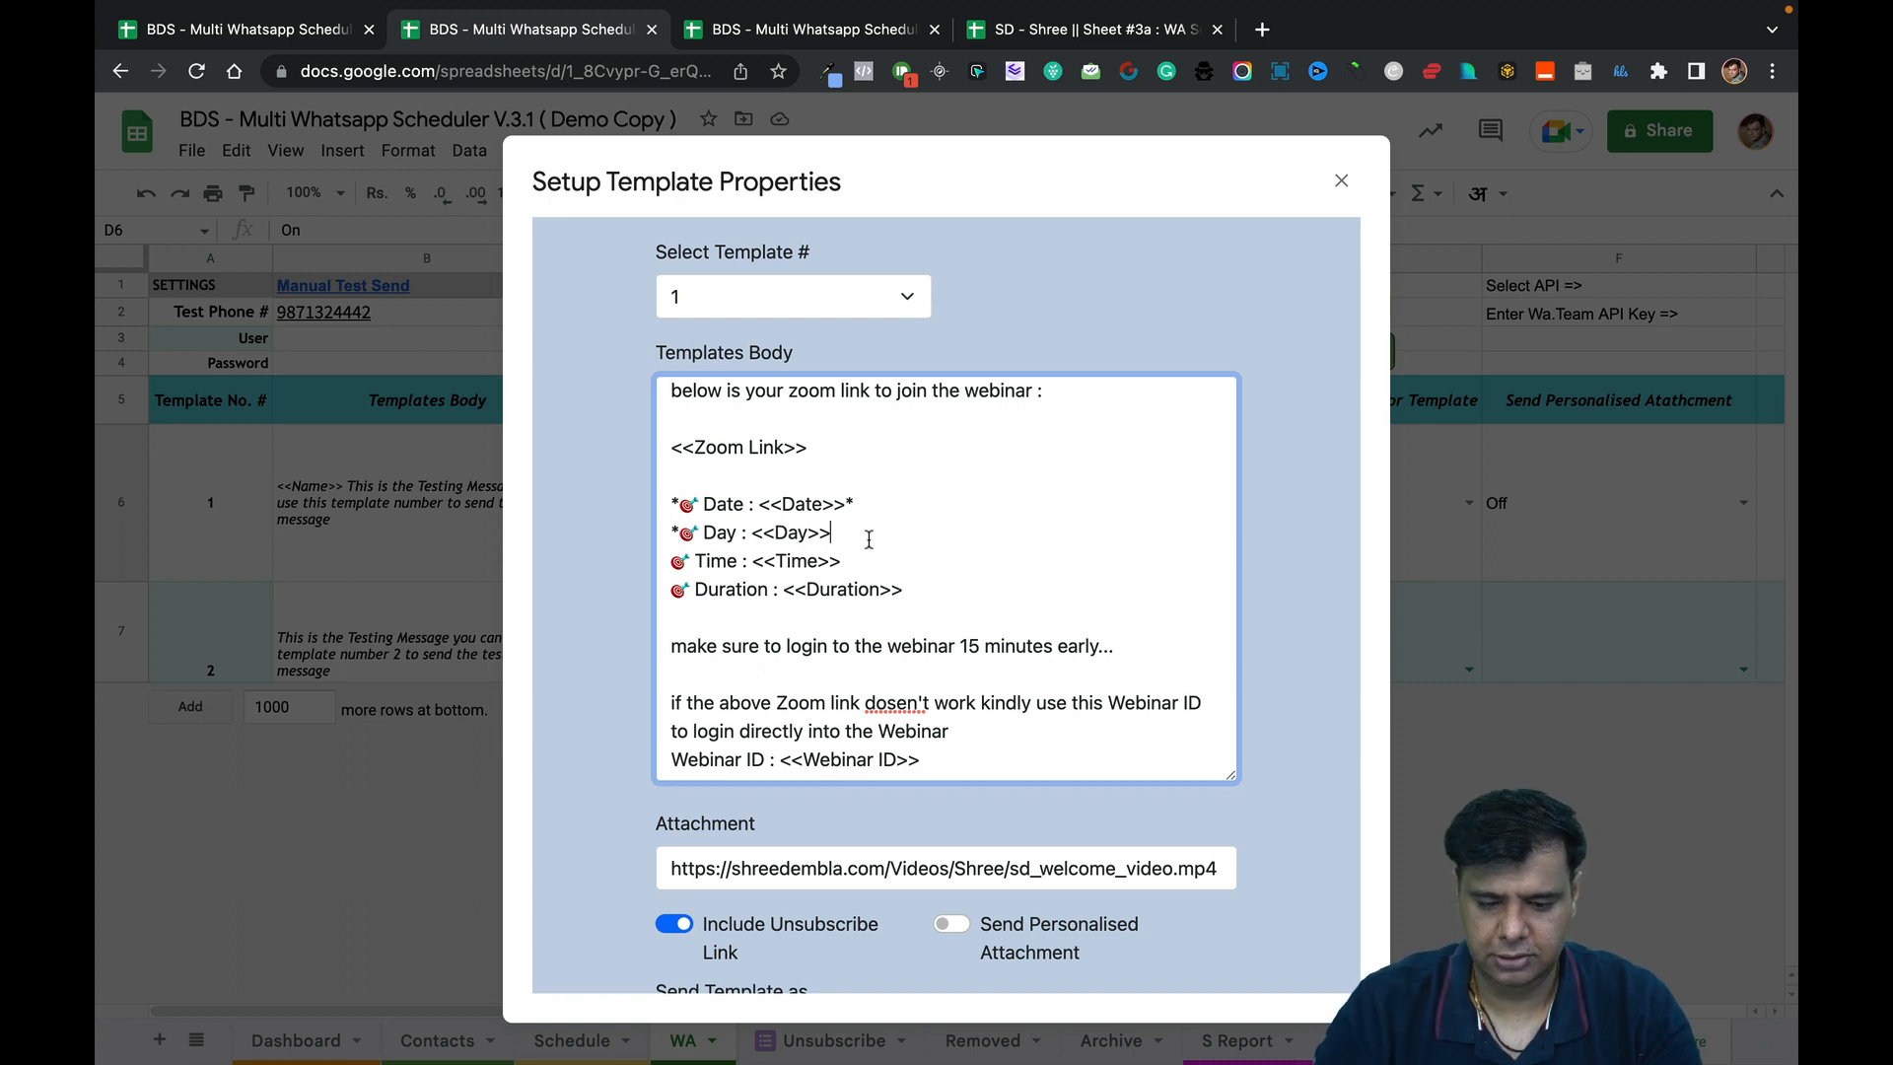
click(868, 538)
text(*)
Wrap the Time and Duration lines in asterisks and fix the Date line's asterisks.
click(675, 560)
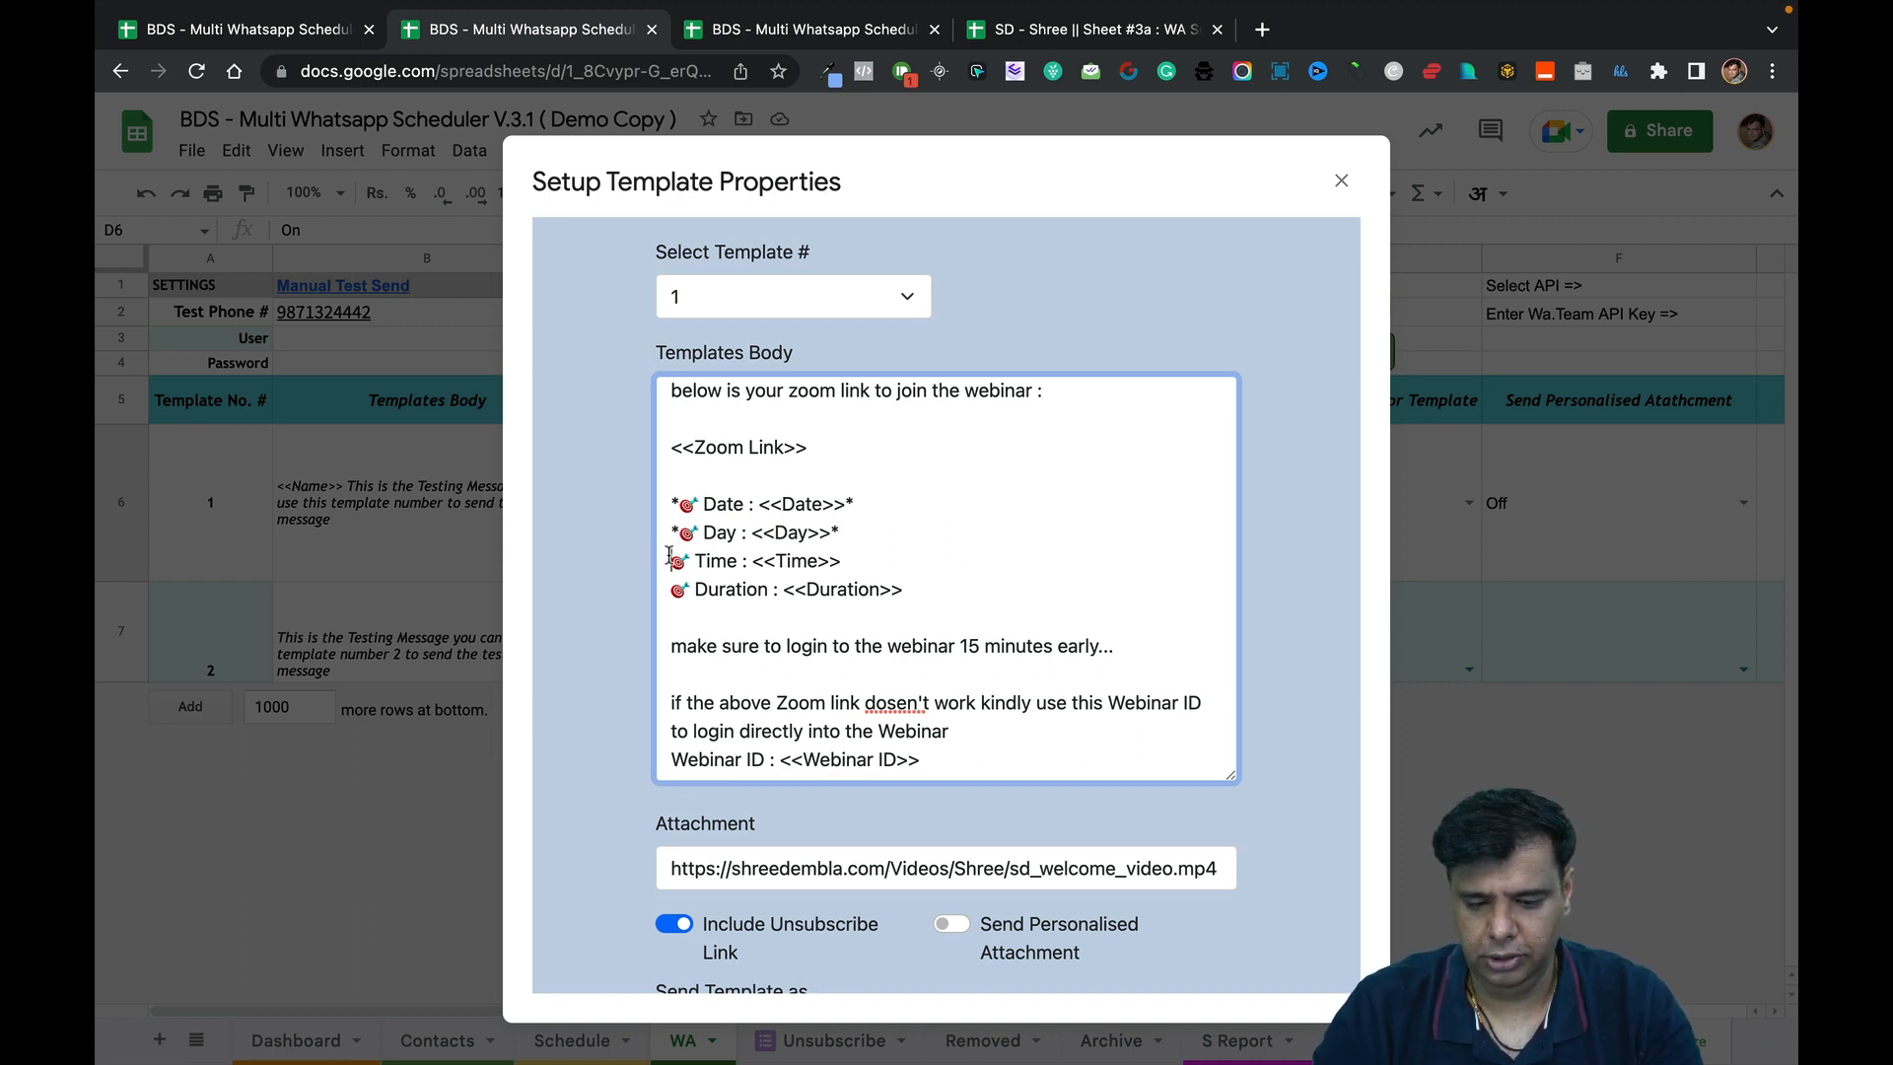
text(*)
click(856, 560)
text(*)
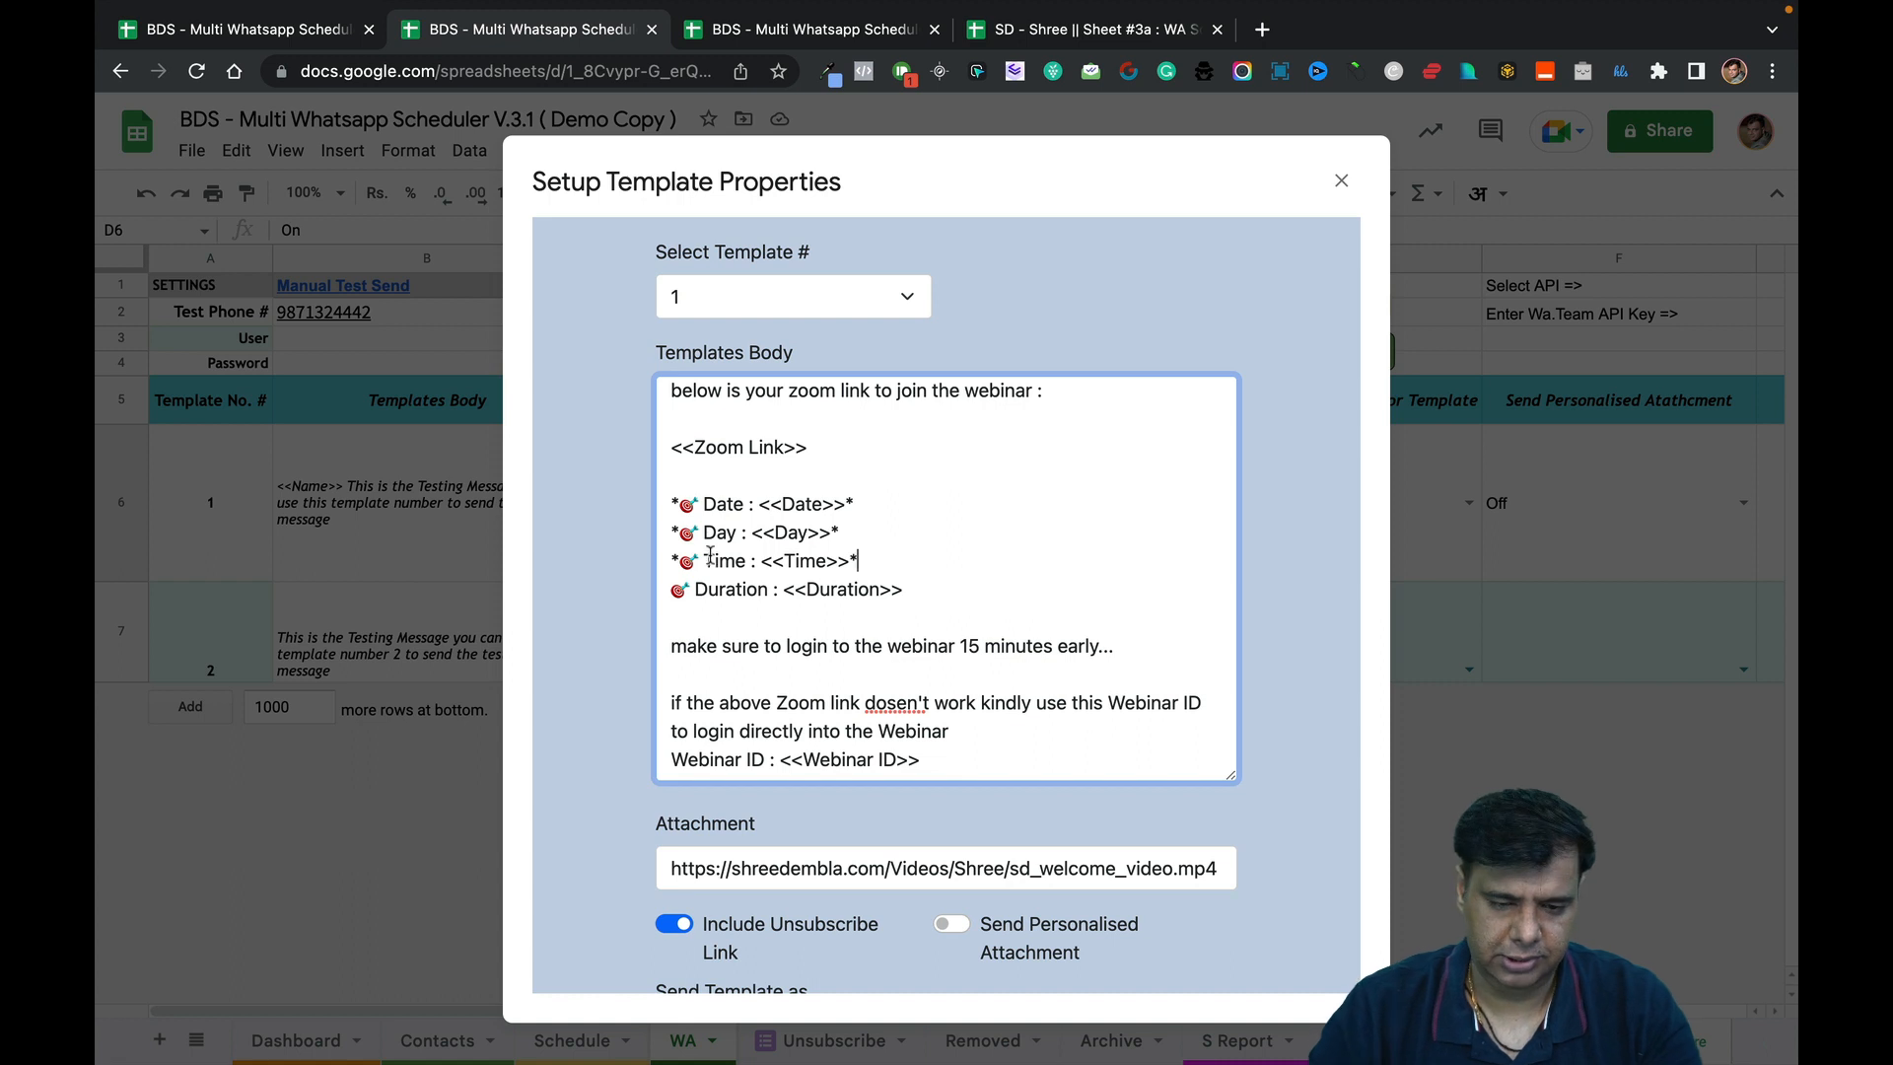
click(678, 589)
text(*)
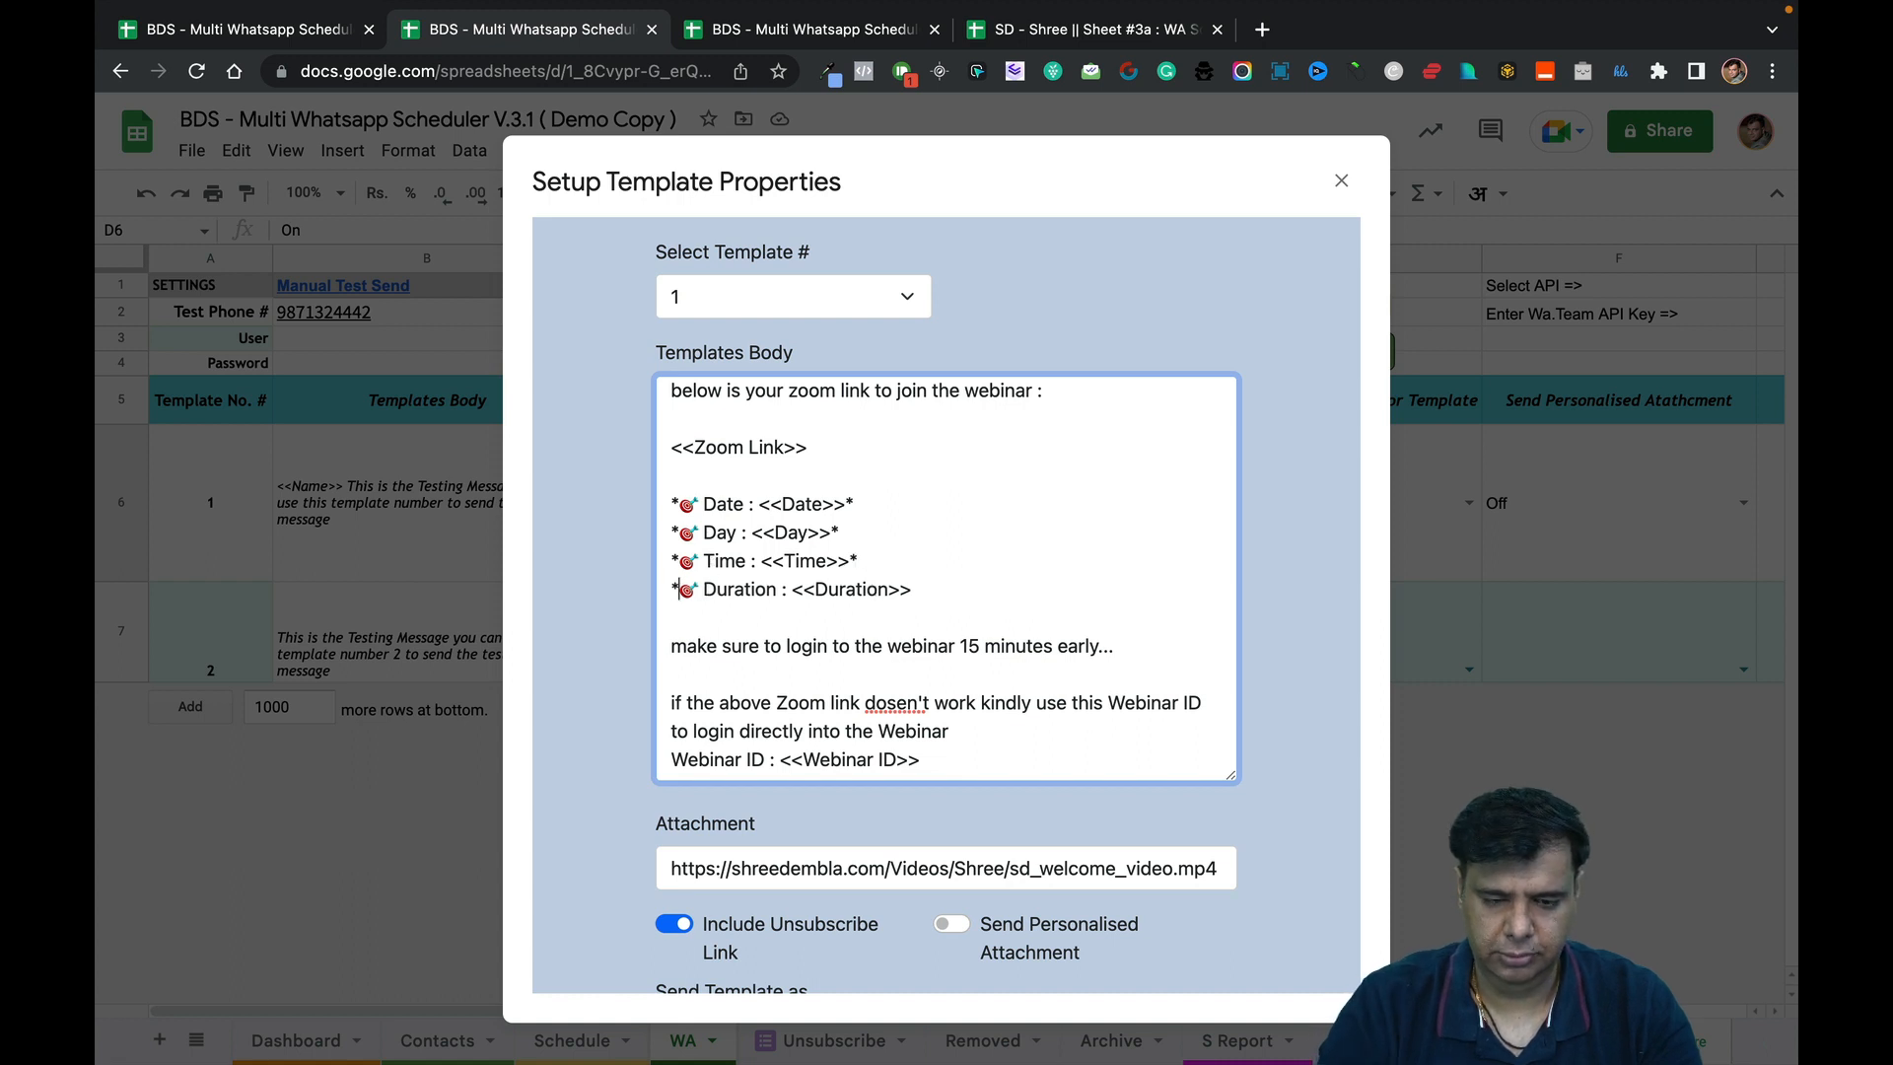
click(920, 588)
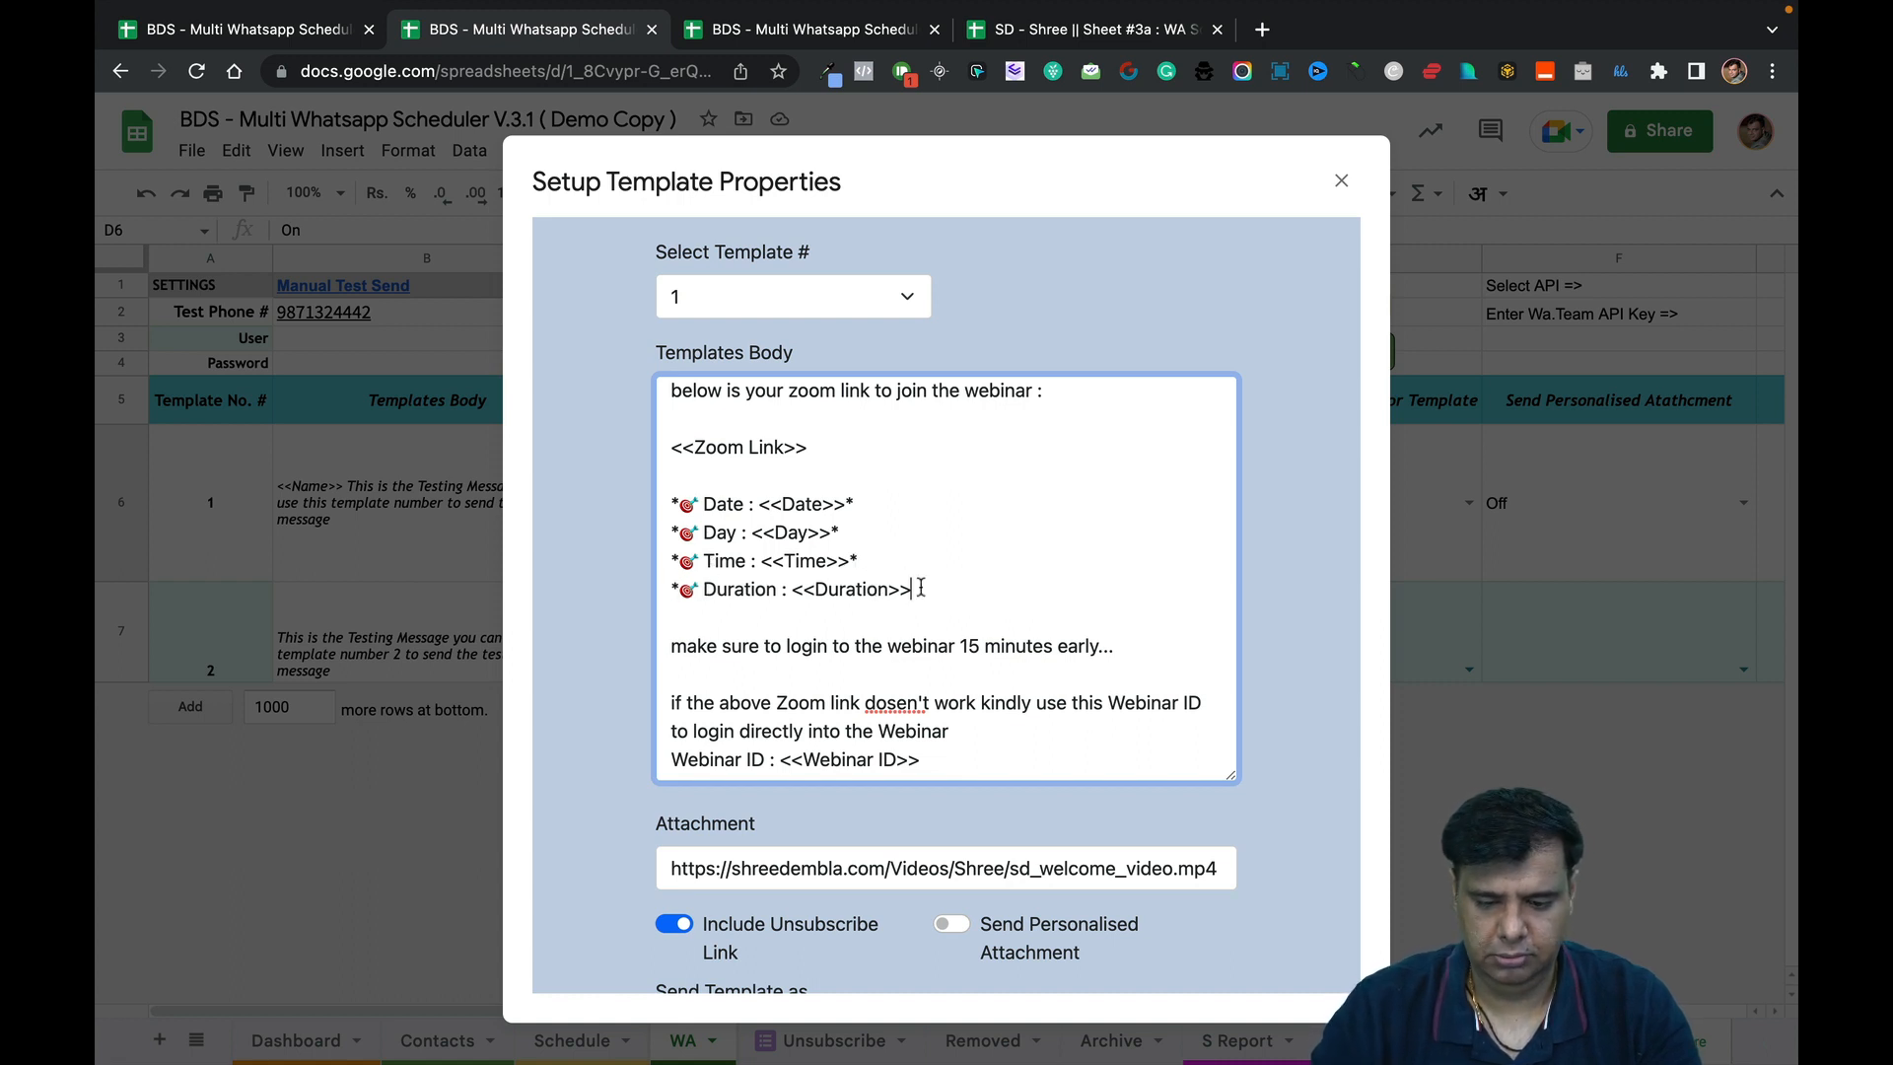
click(674, 505)
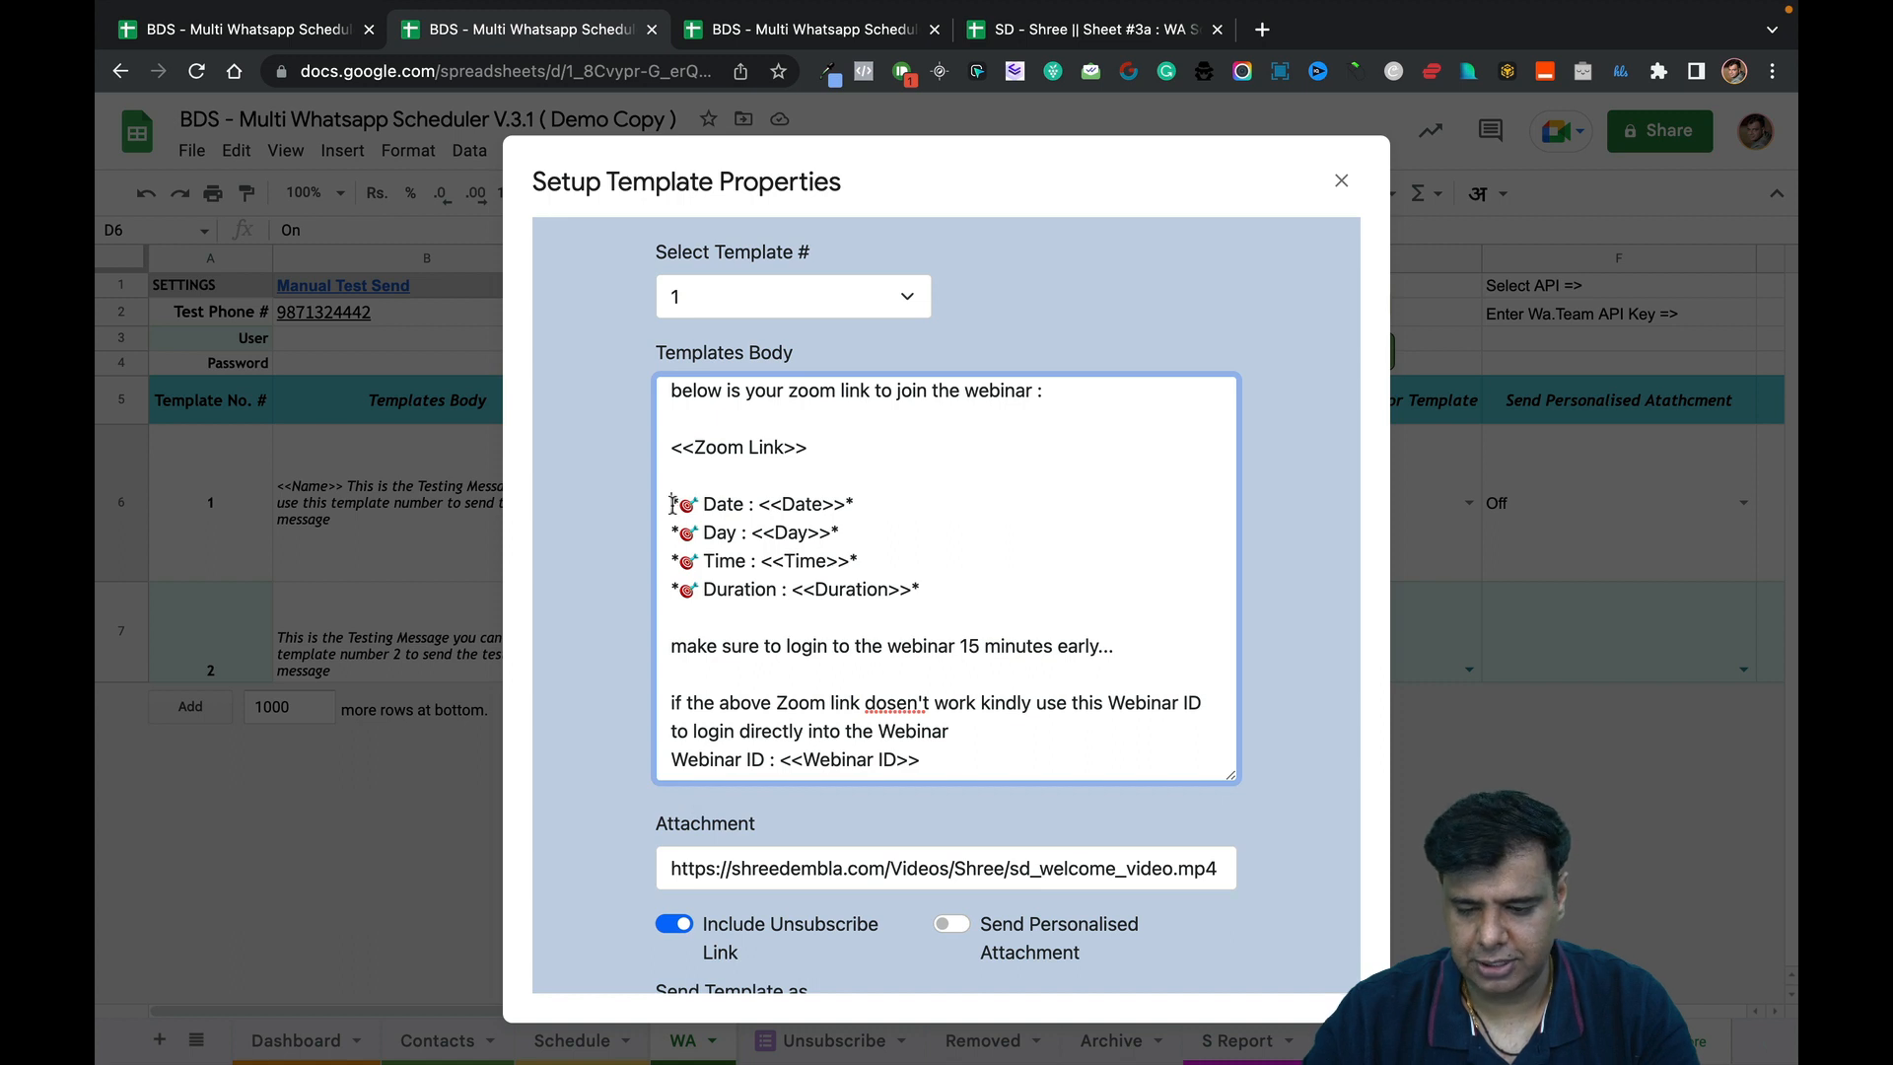
text(*)
click(907, 500)
text(_)
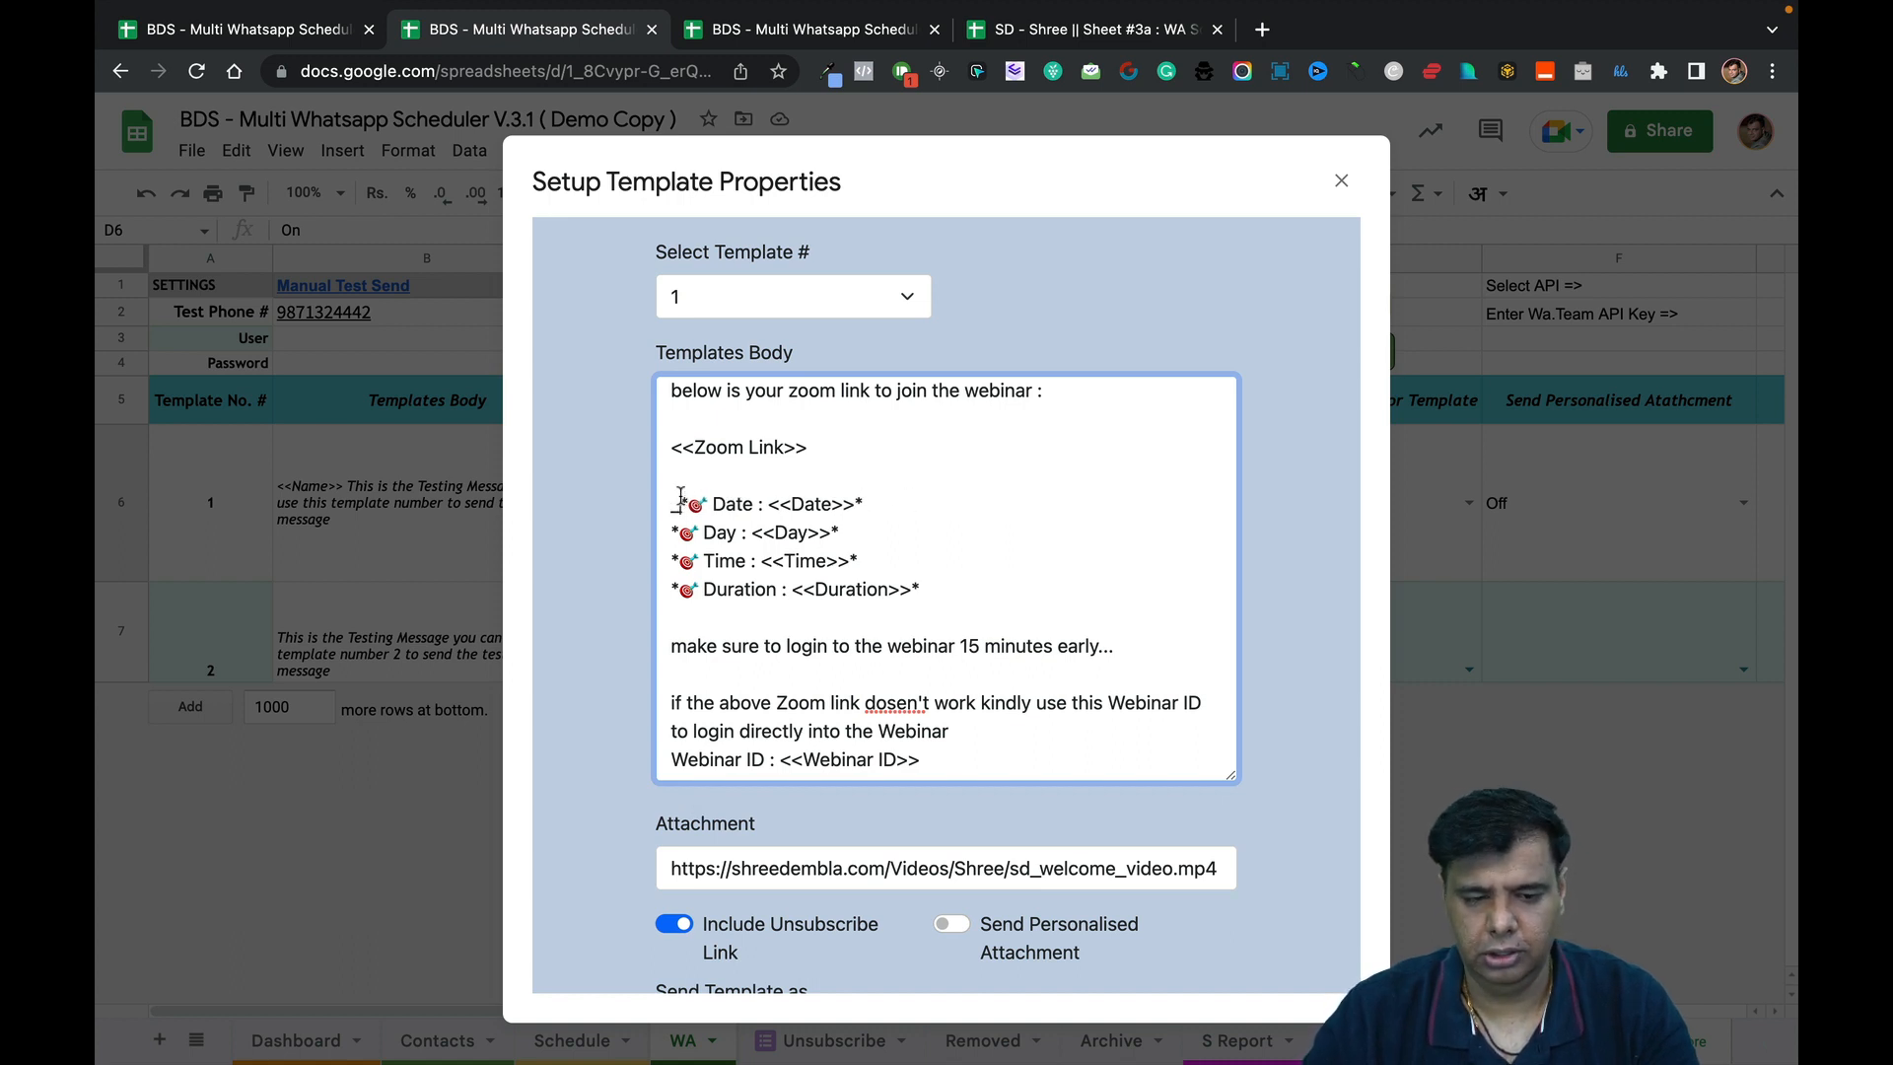
key(BackSpace)
scroll(800, 607, down, 1)
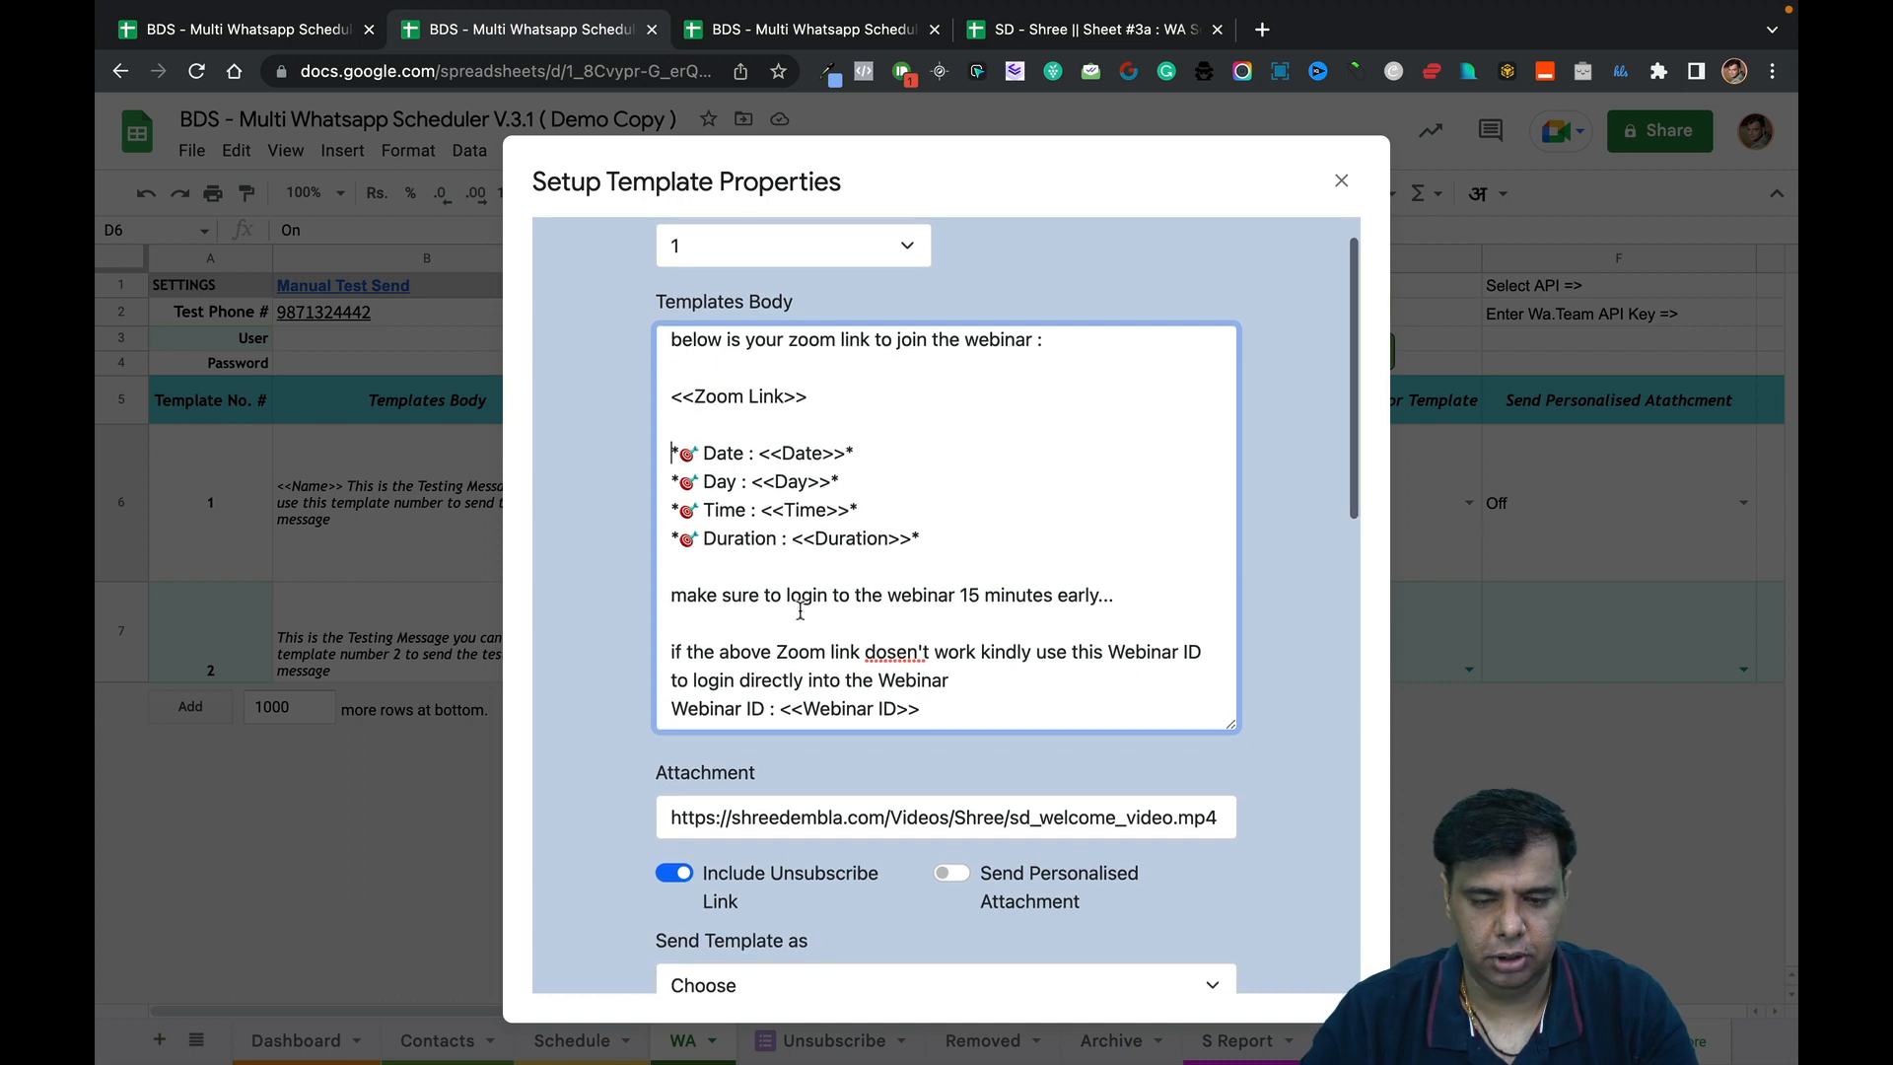
Undo the last edits and add 'see you inside the webinar' after the Webinar ID line.
right_click(893, 651)
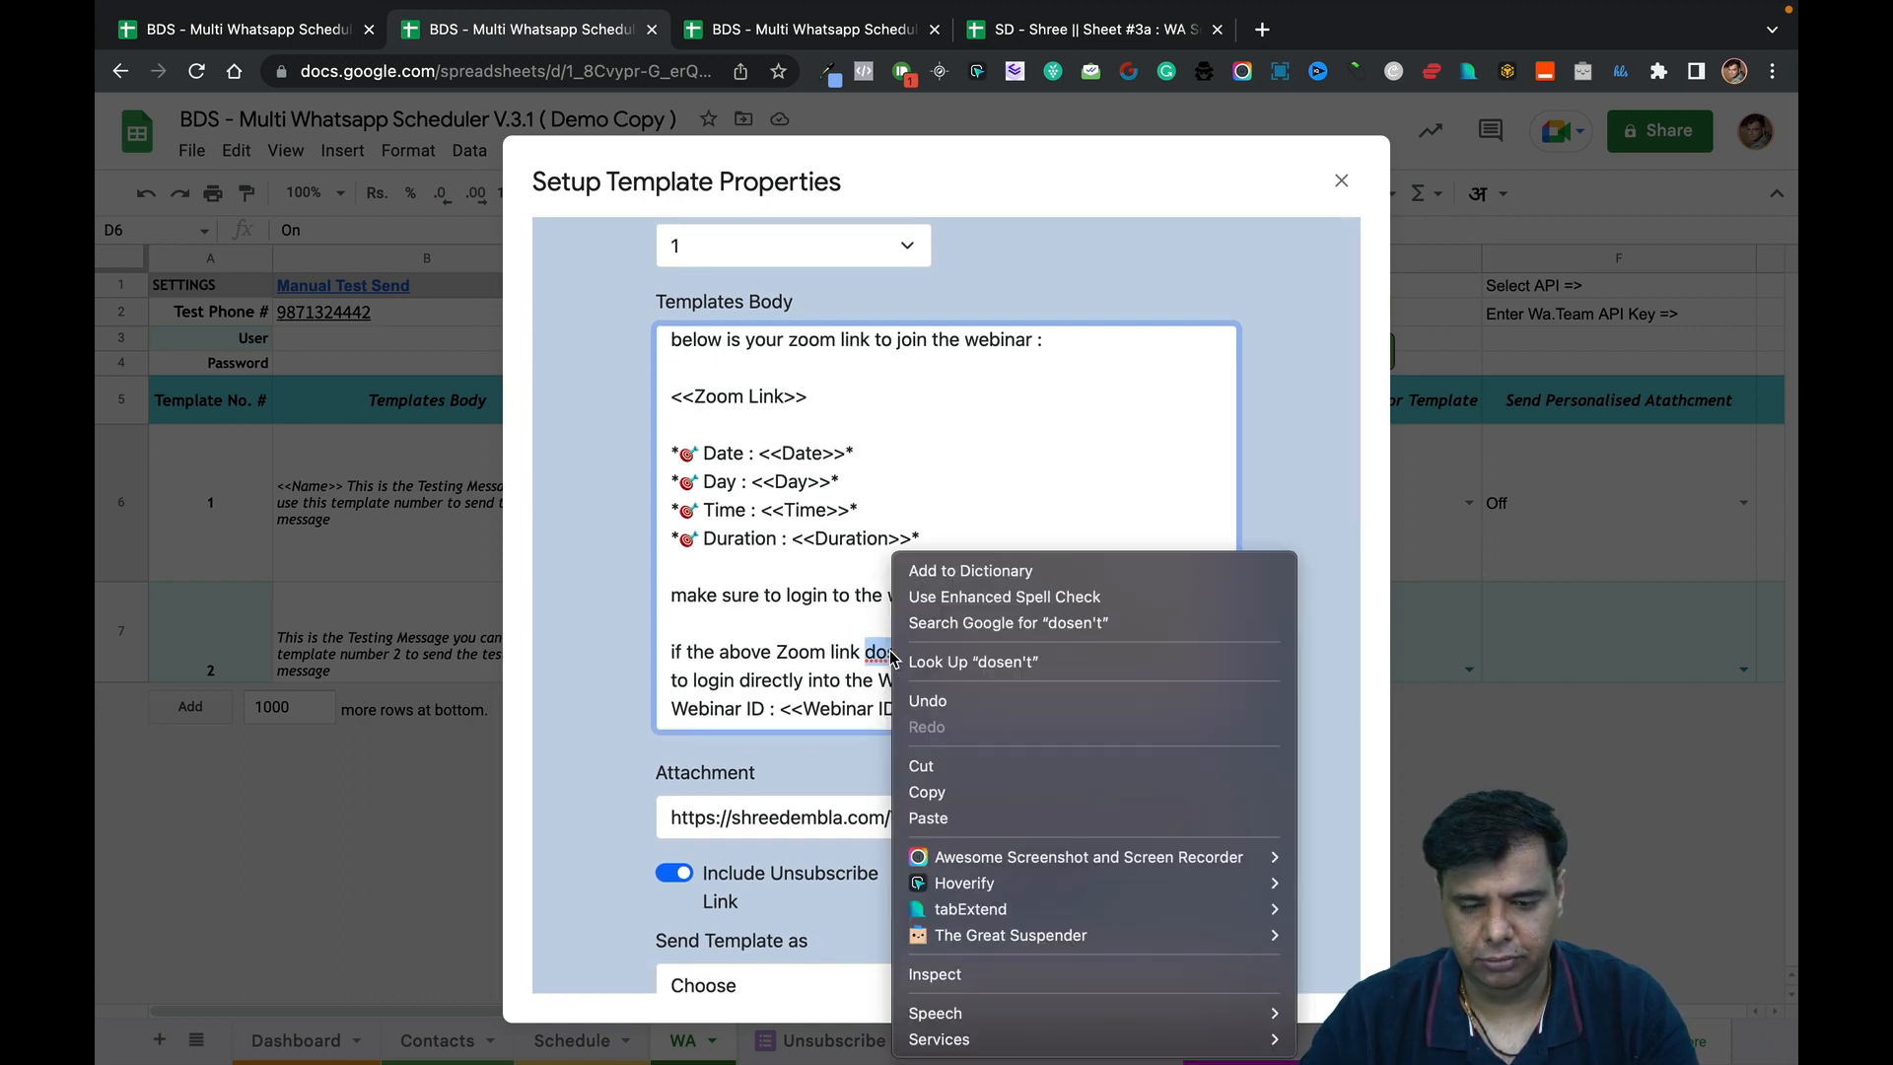
click(971, 700)
click(1000, 718)
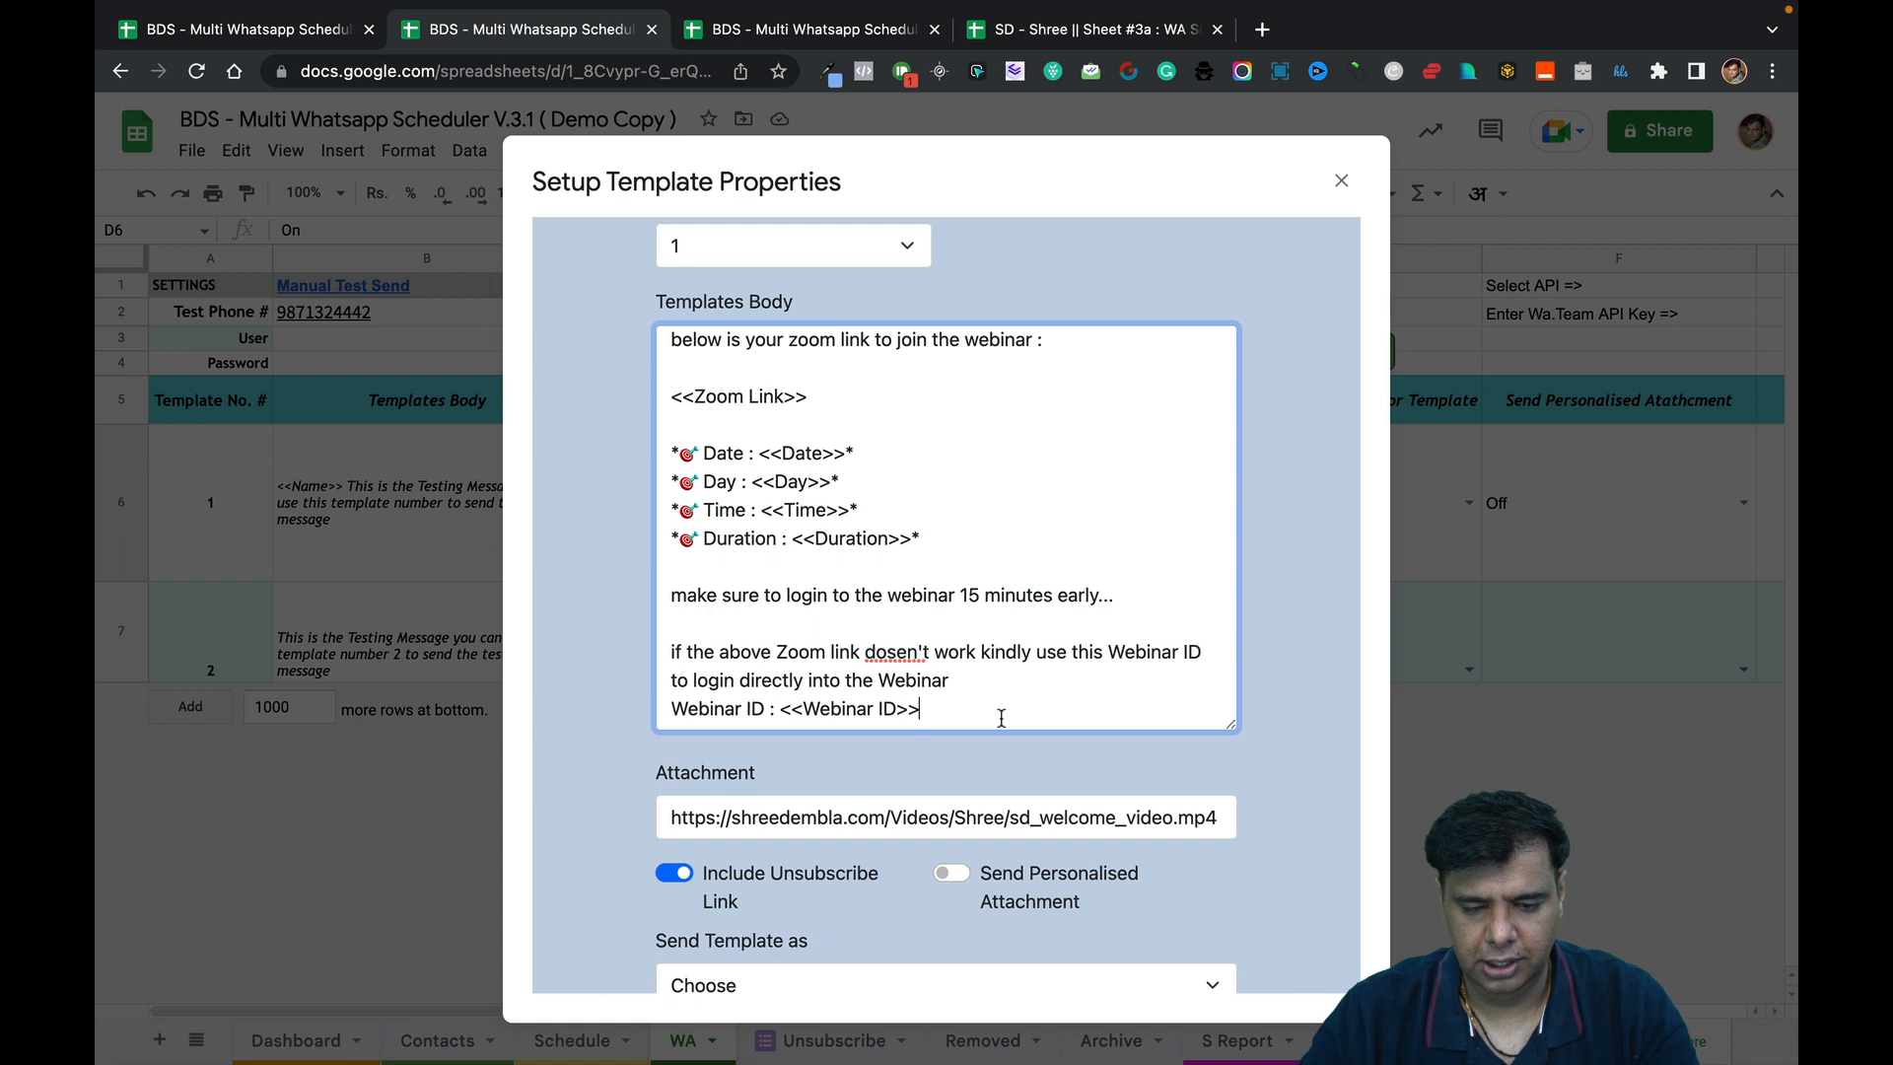
key(Return)
key(Return)
text(see yo)
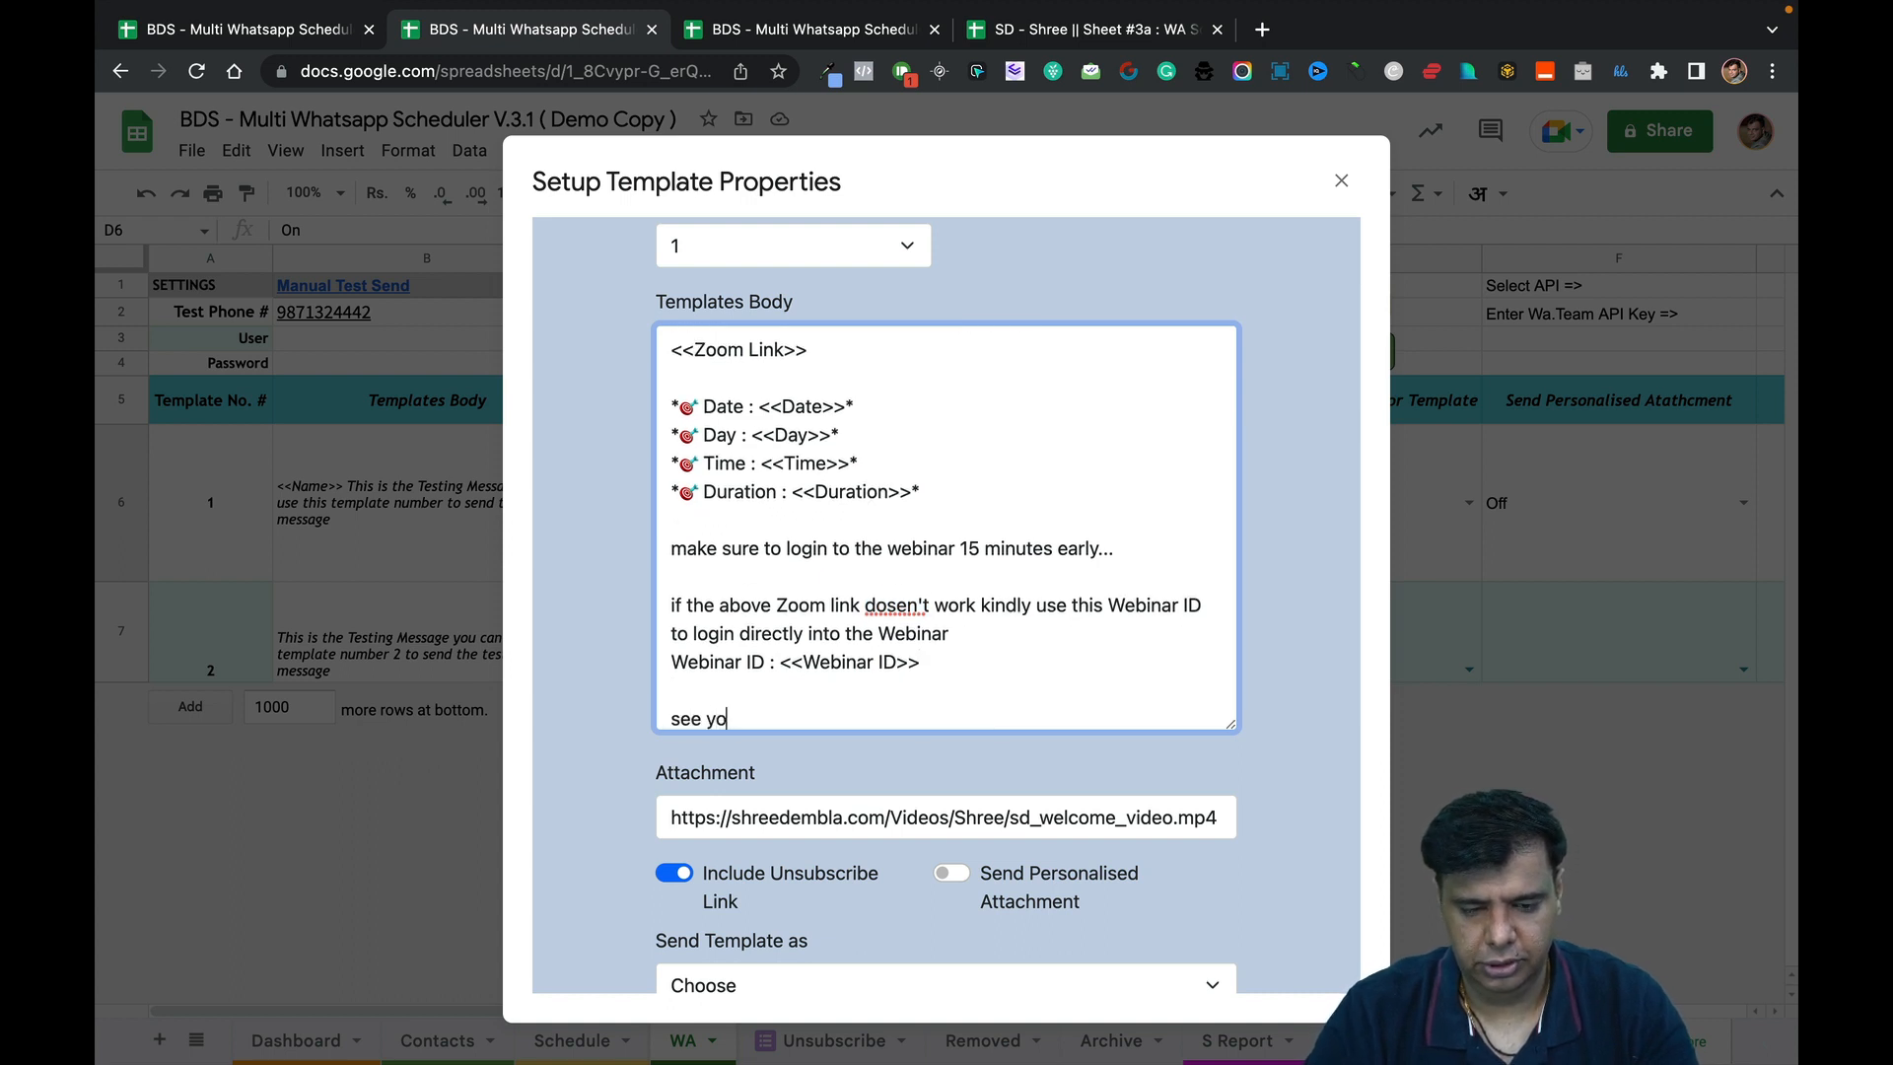
text(u inside the)
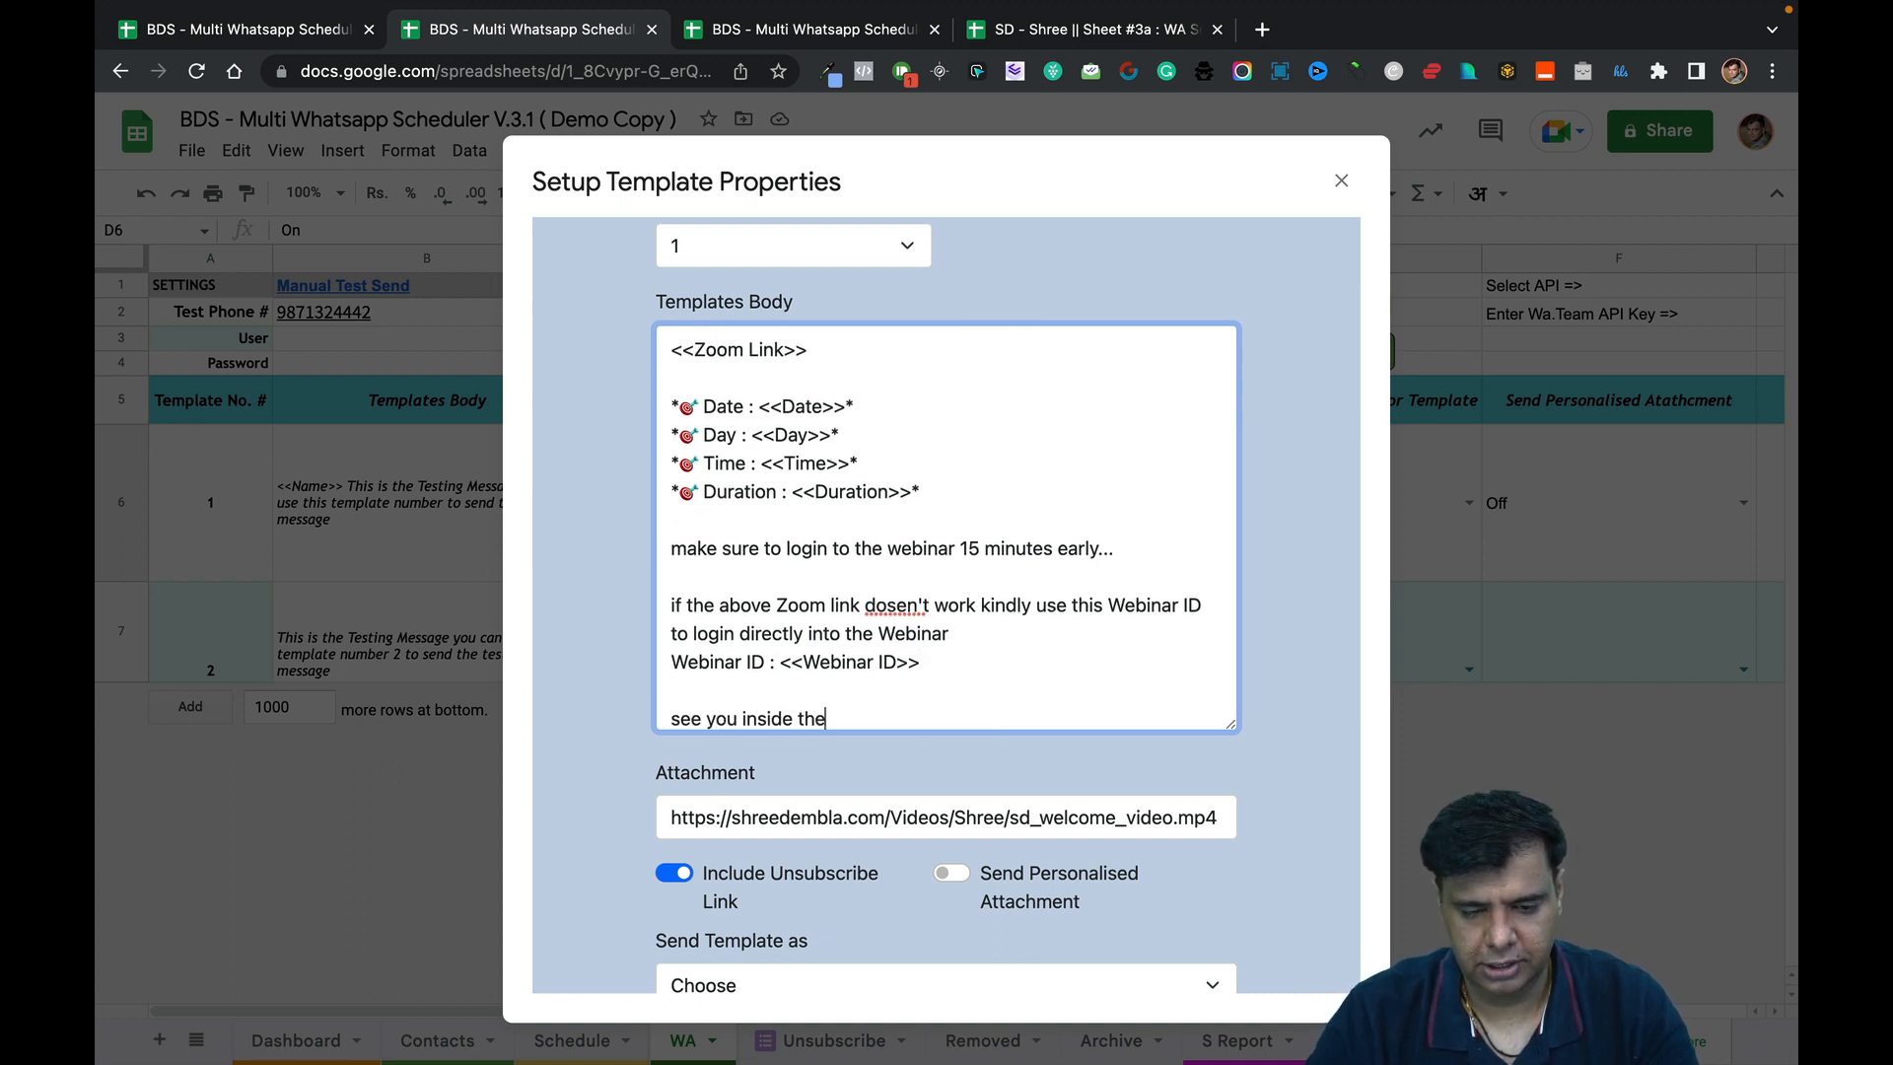
text( webinar)
key(Return)
key(Return)
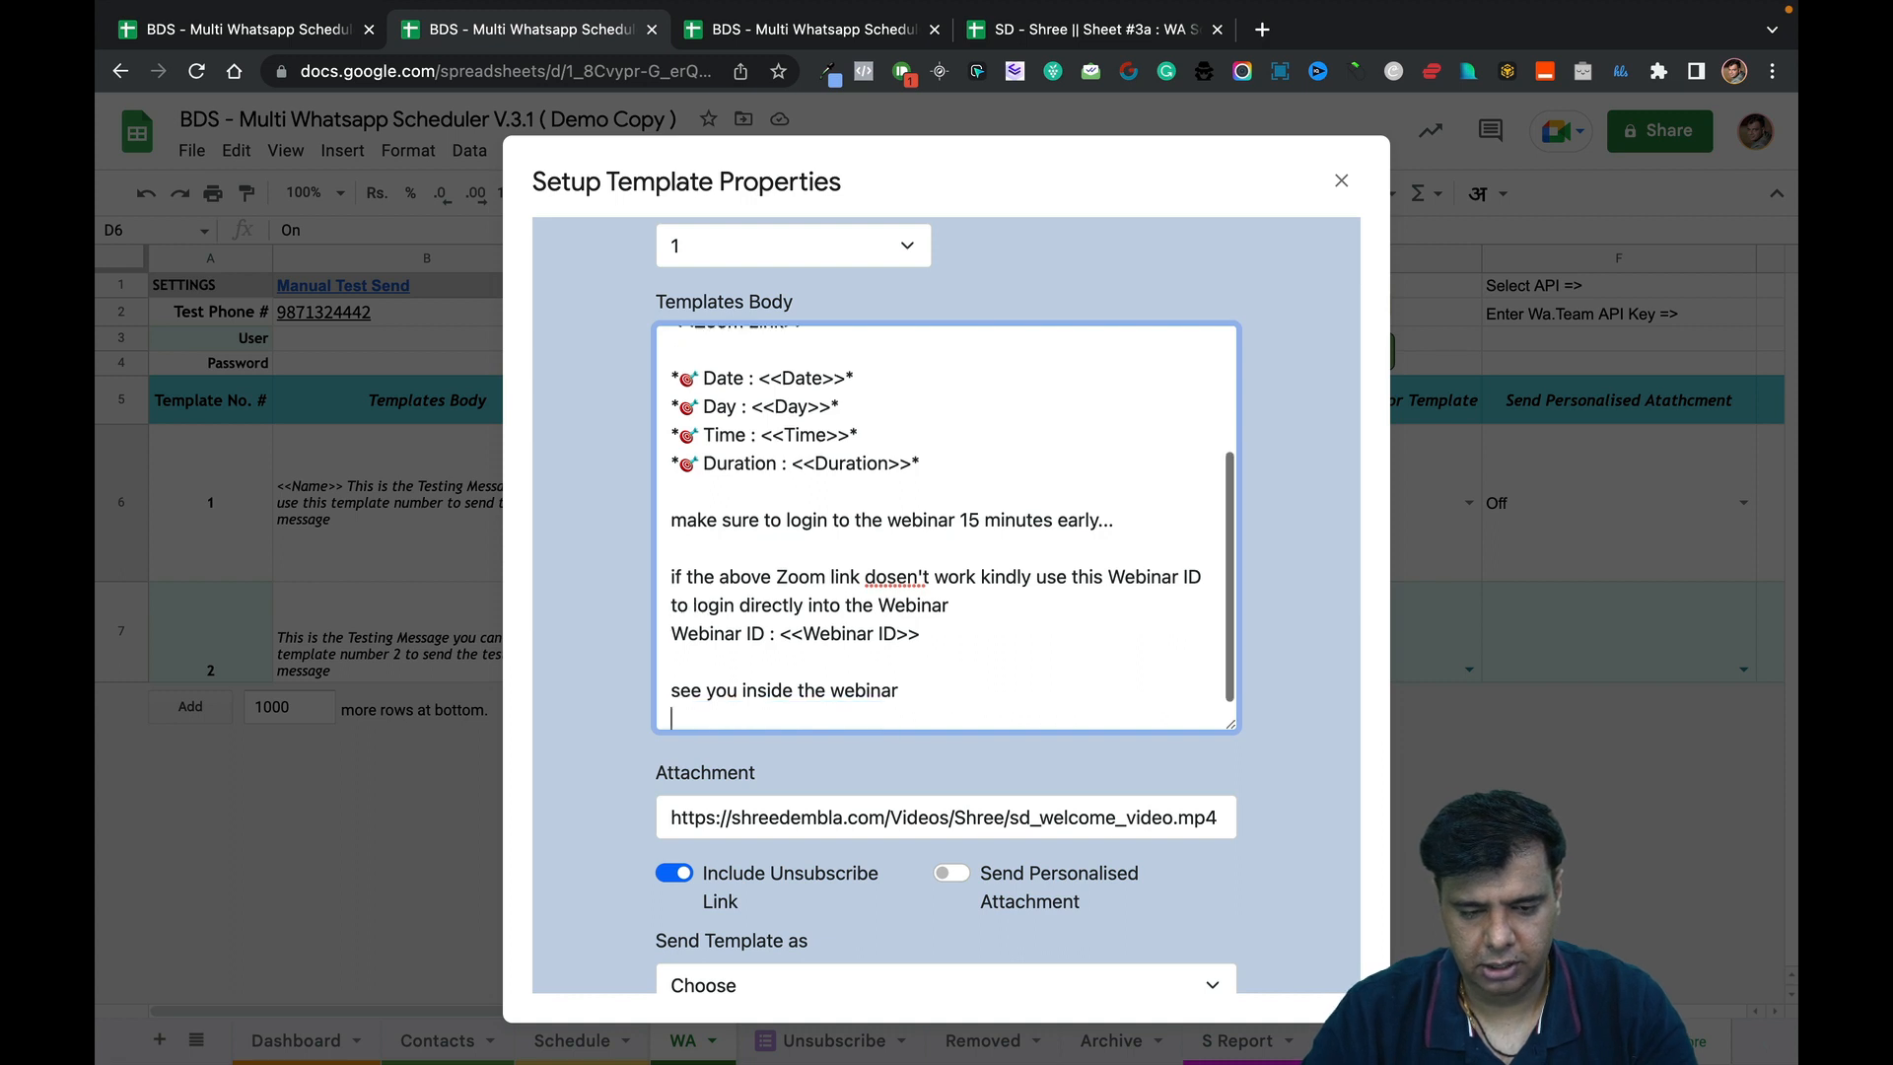
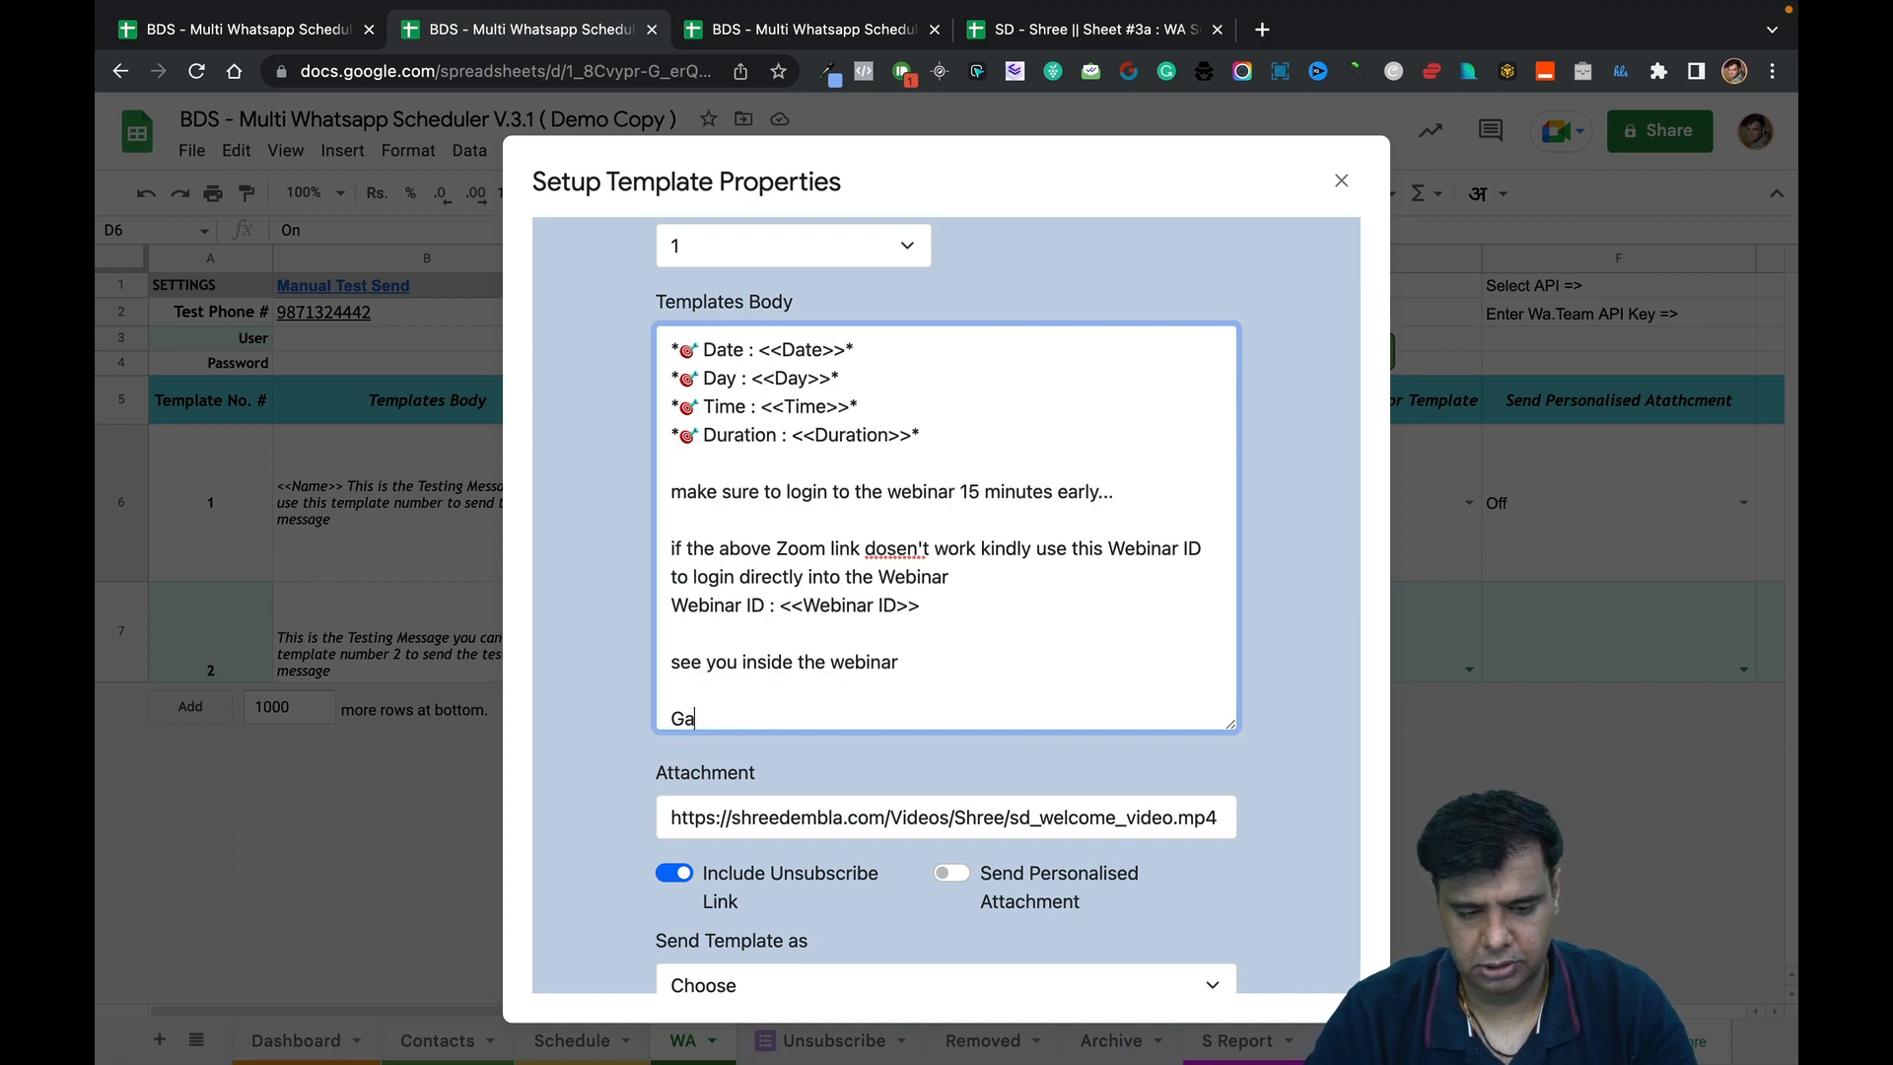
Sign off with 'Thanks and Regards' followed by the sender's name.
key(BackSpace)
key(BackSpace)
key(BackSpace)
key(BackSpace)
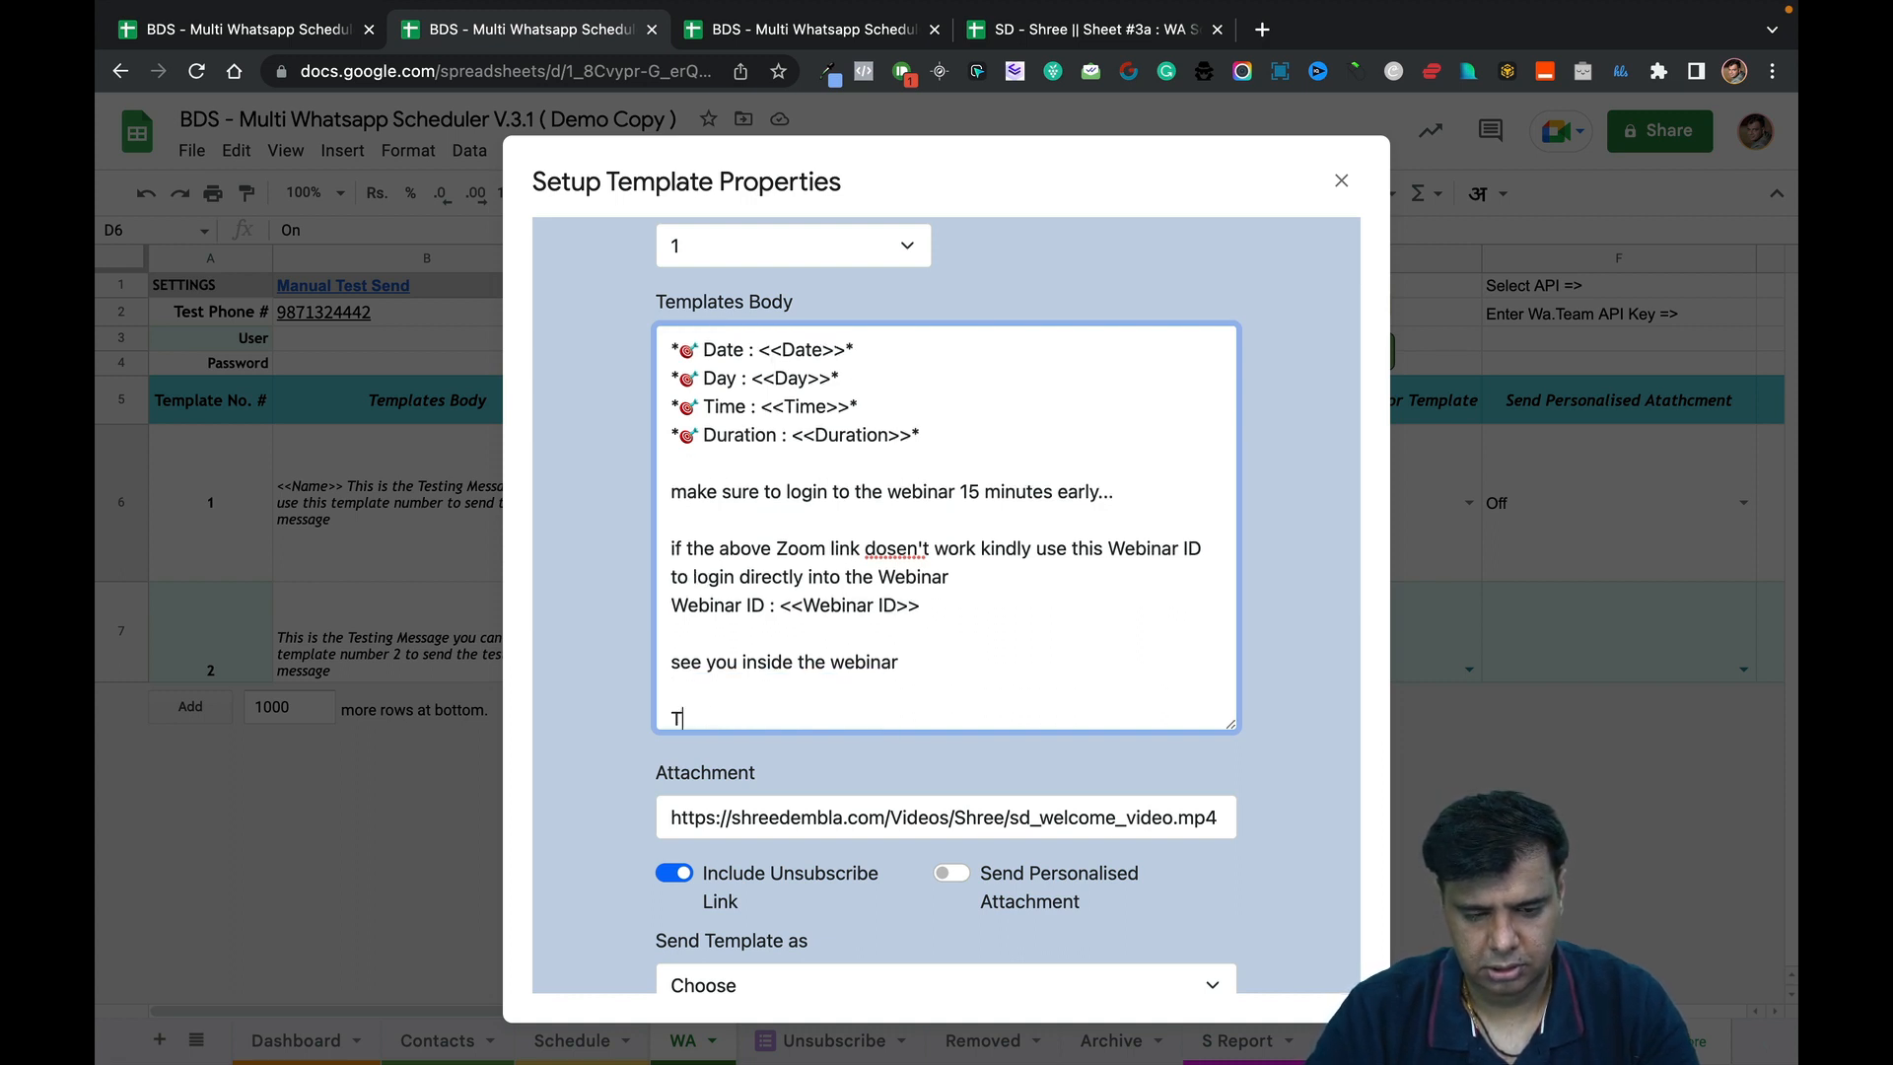
key(BackSpace)
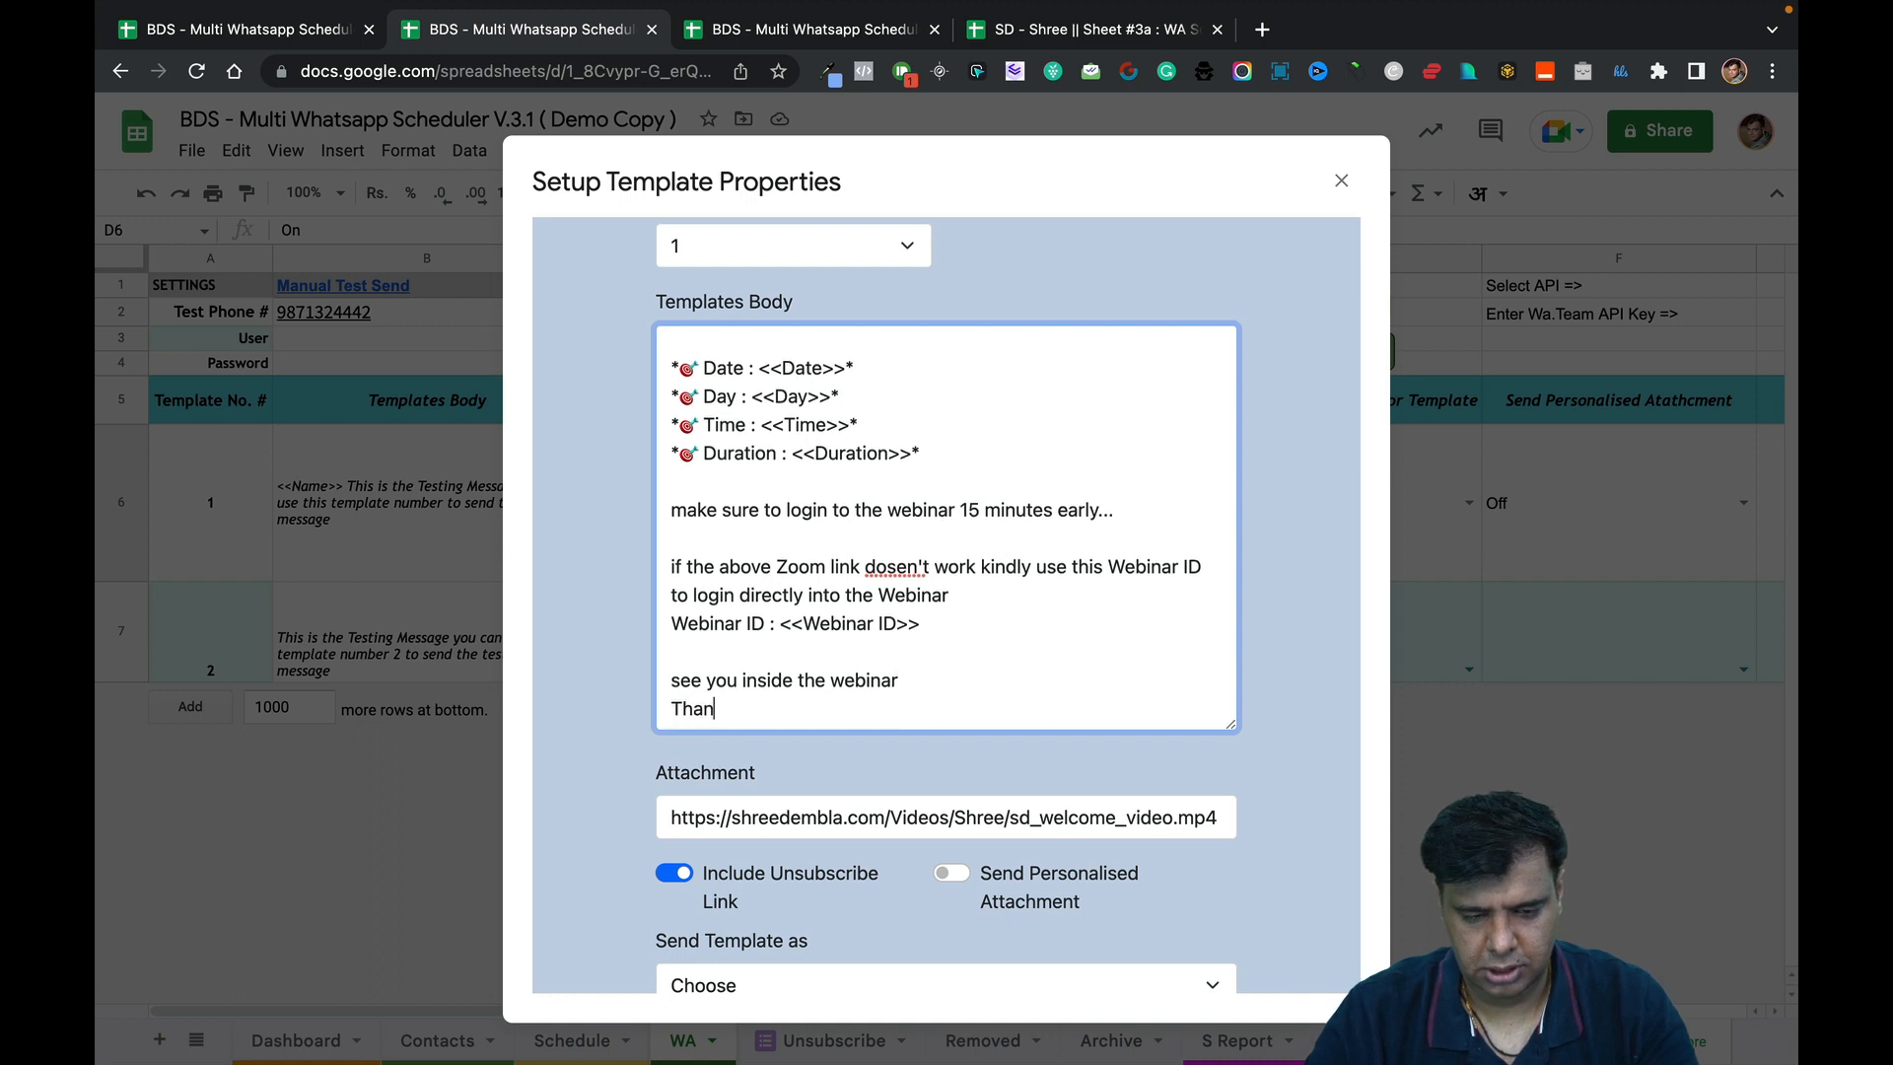
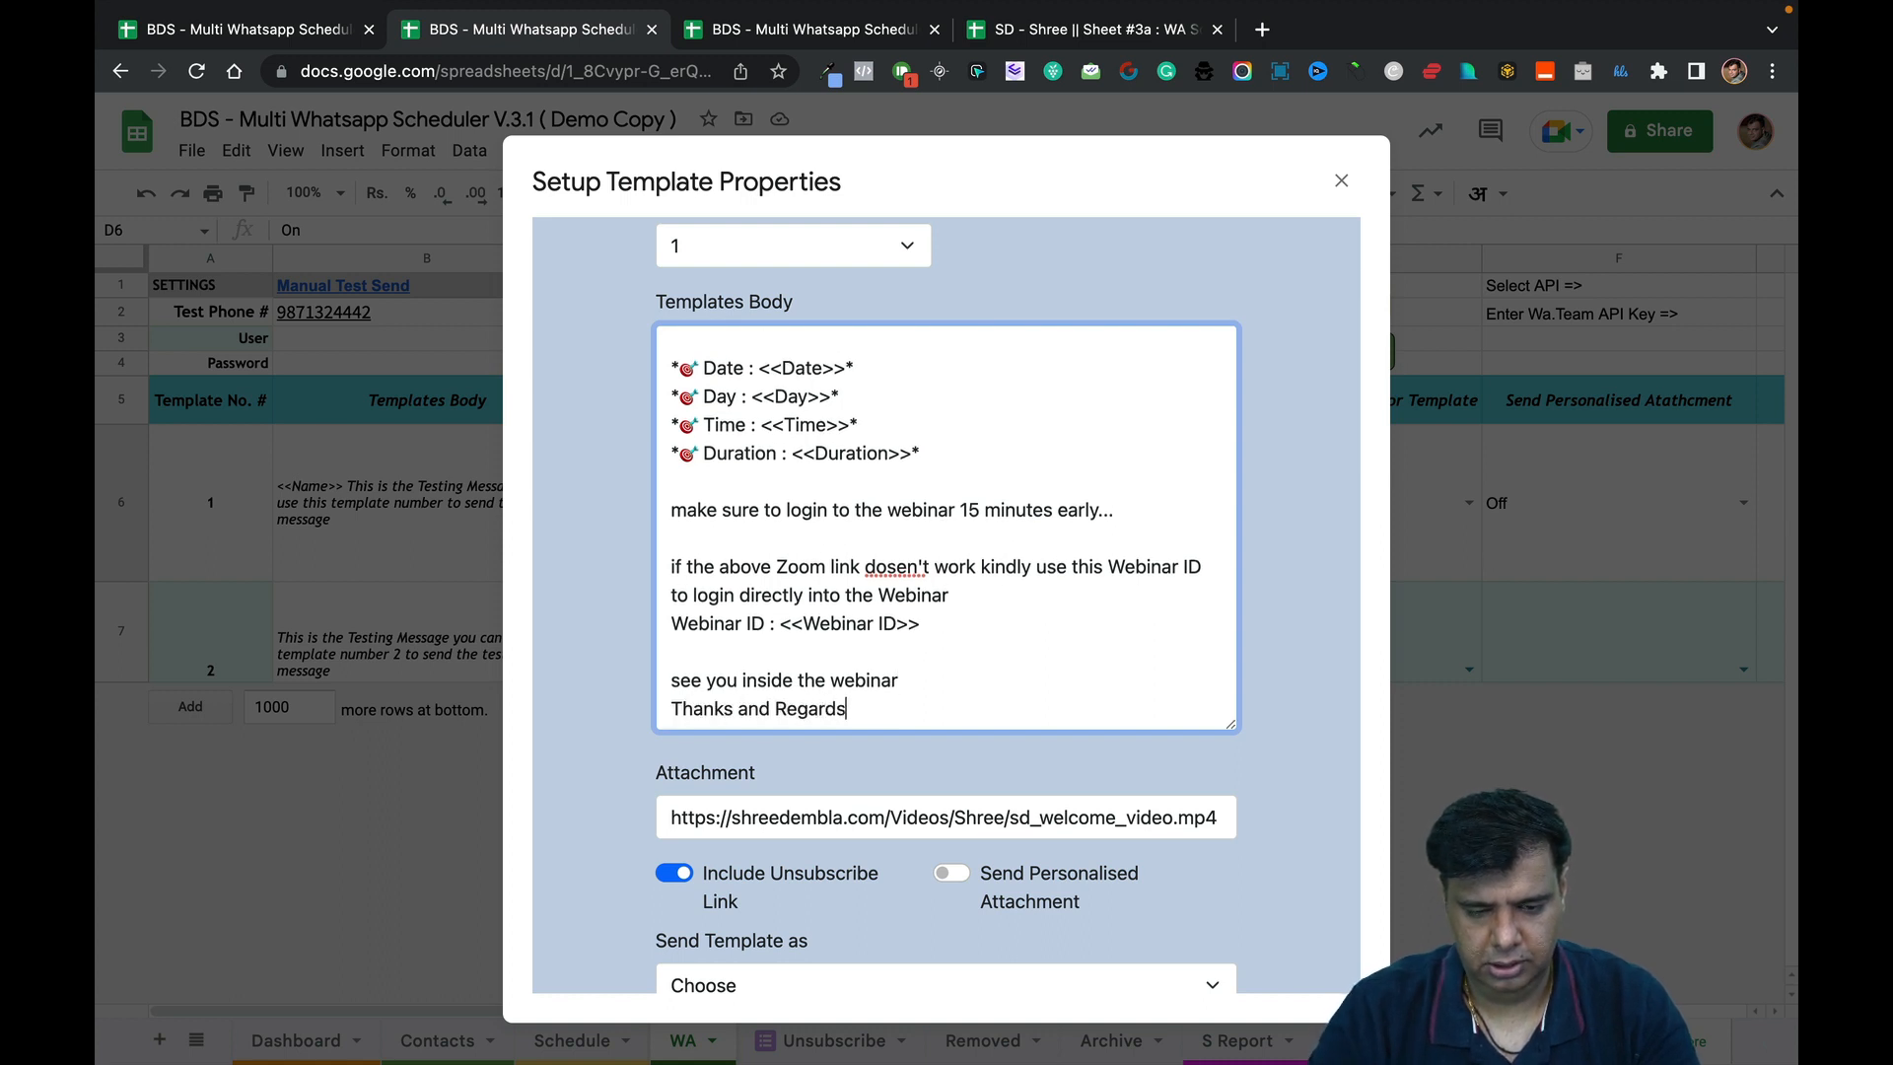
key(Return)
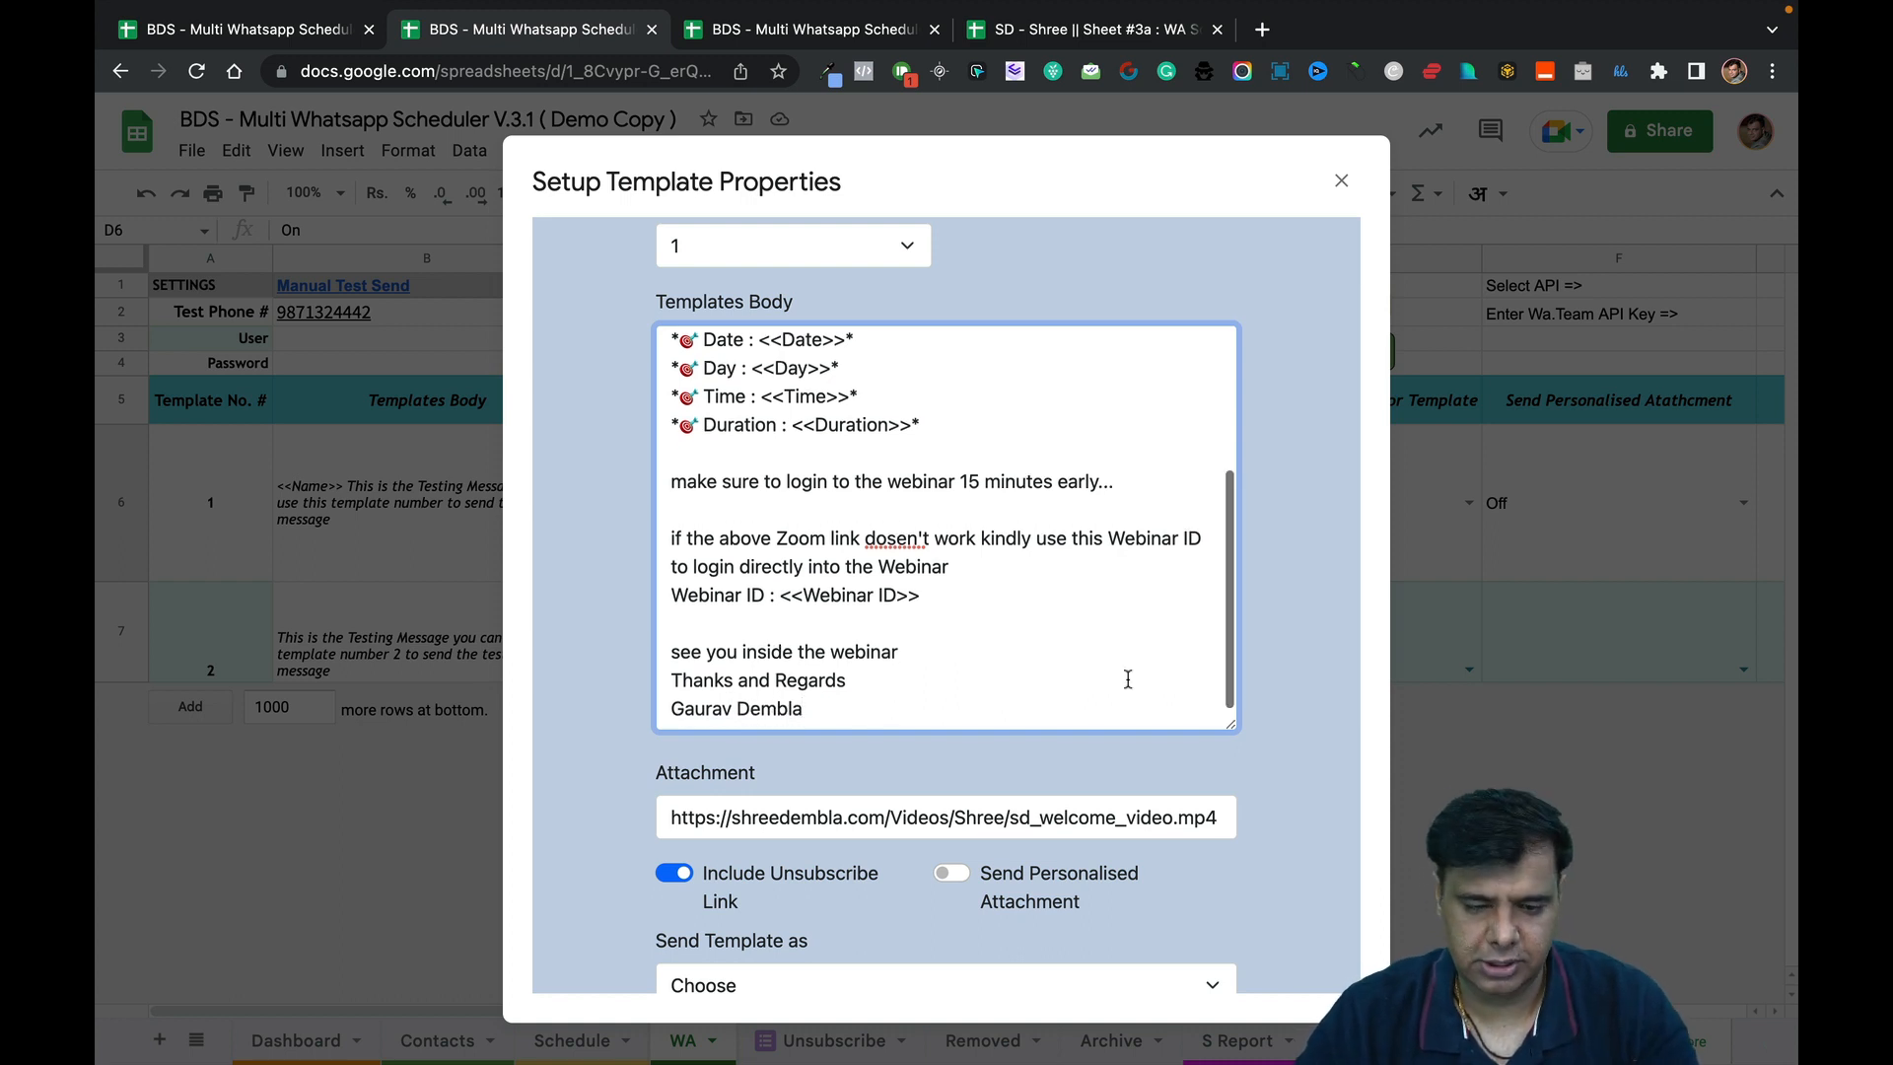
scroll(1121, 787, down, 3)
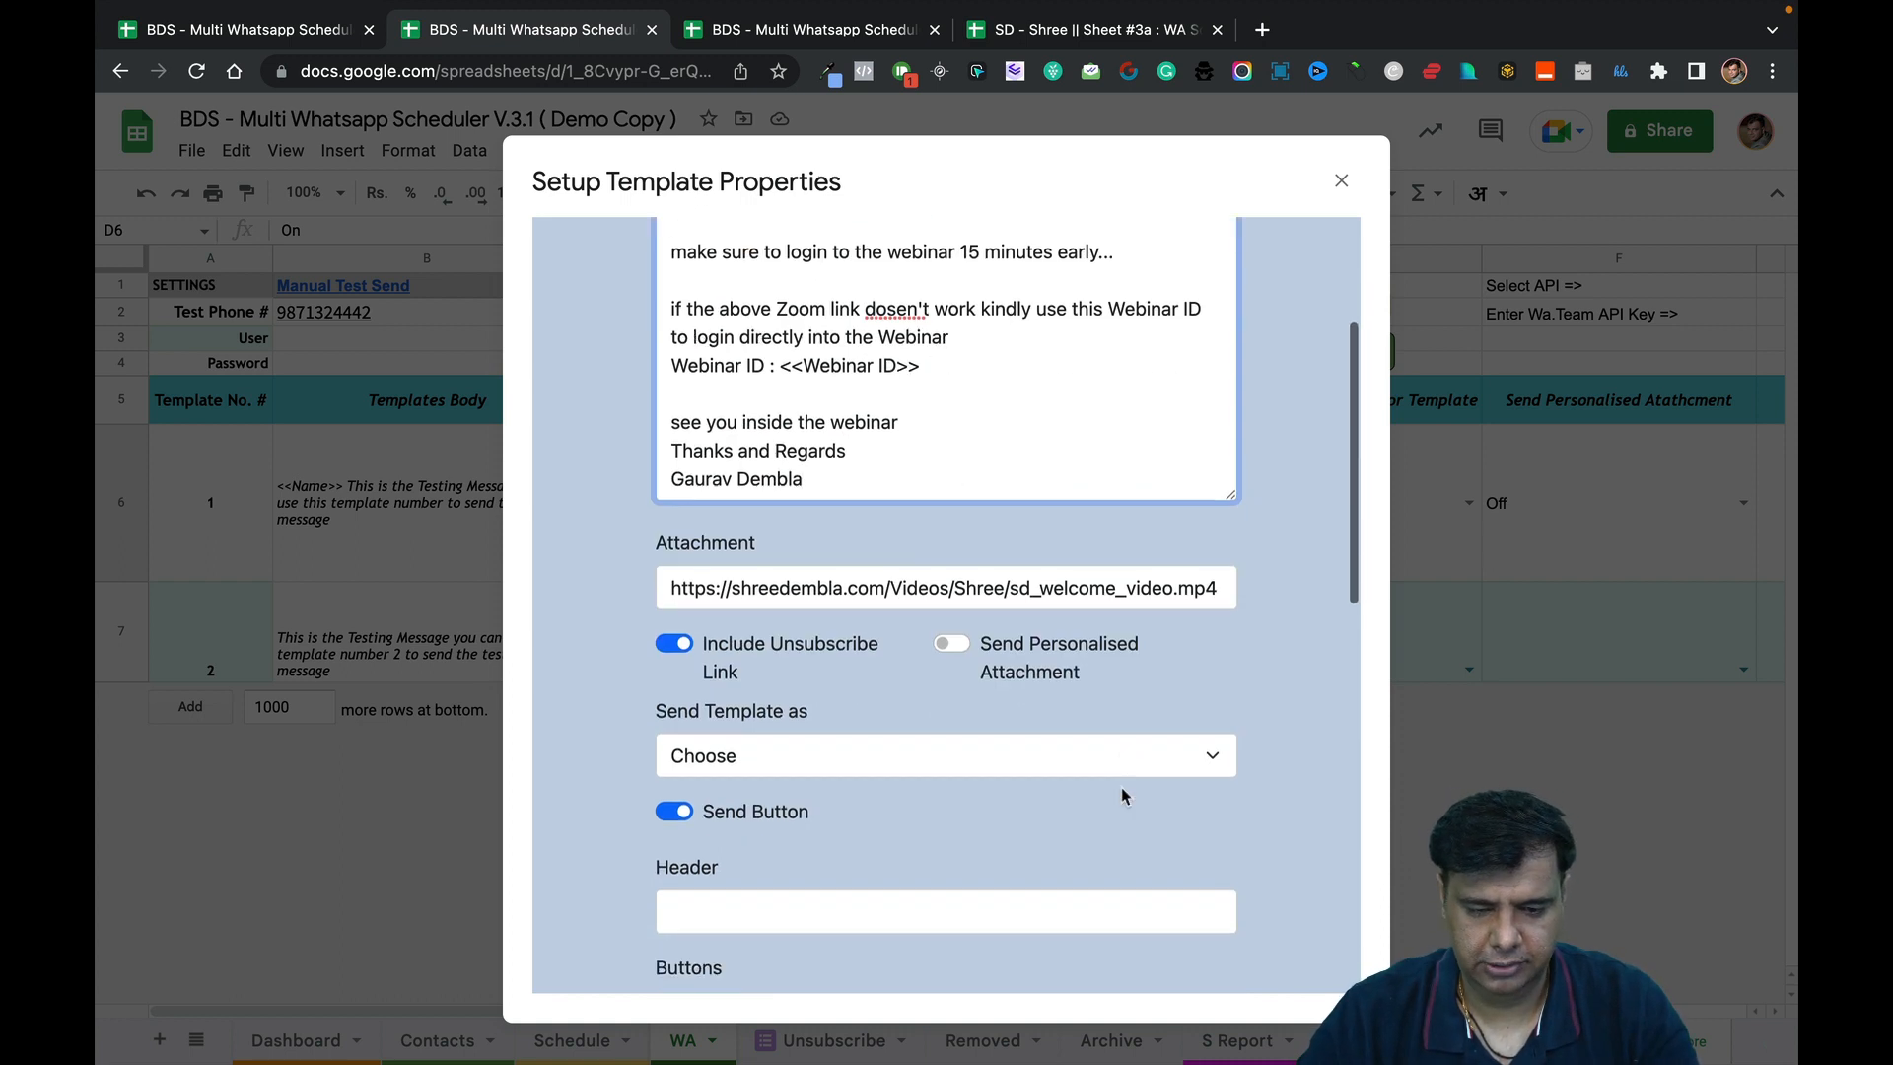
Review the Attachment URL and switch off Include Unsubscribe Link.
double_click(967, 594)
click(967, 595)
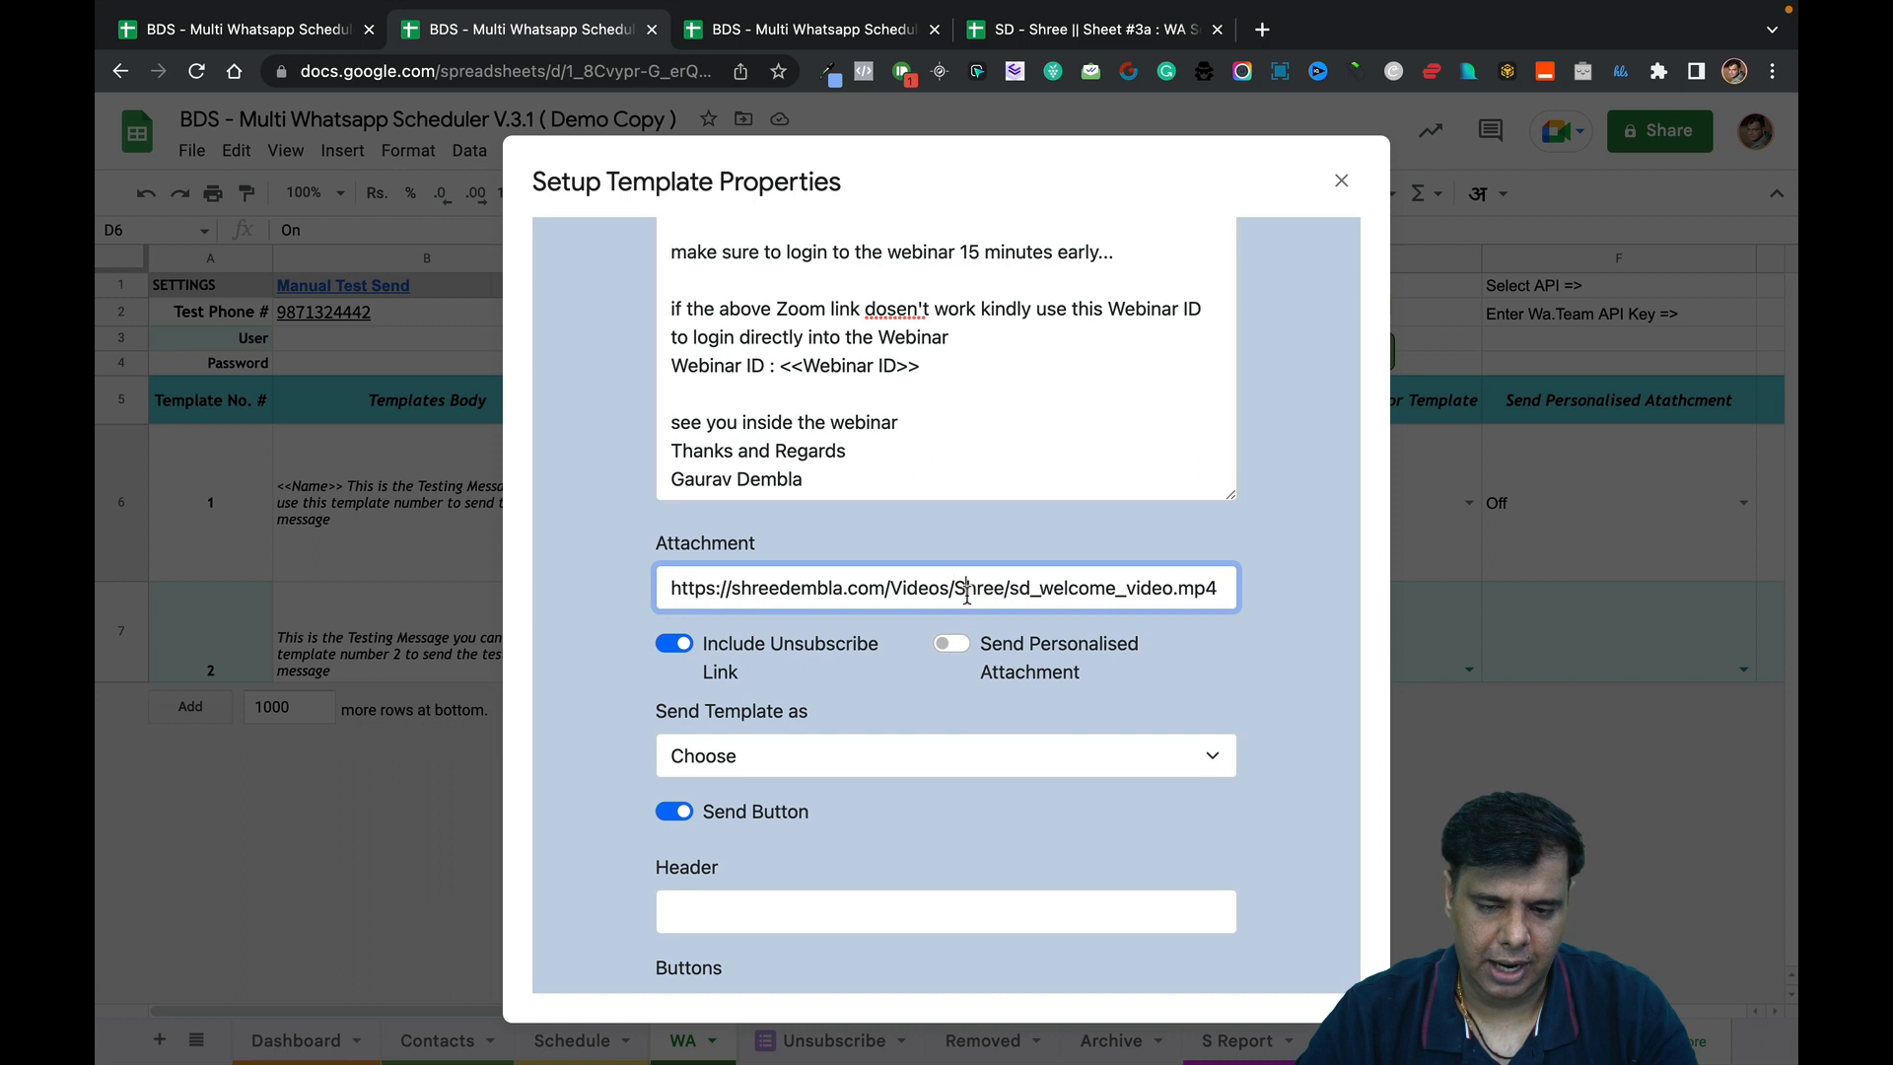
triple_click(1218, 588)
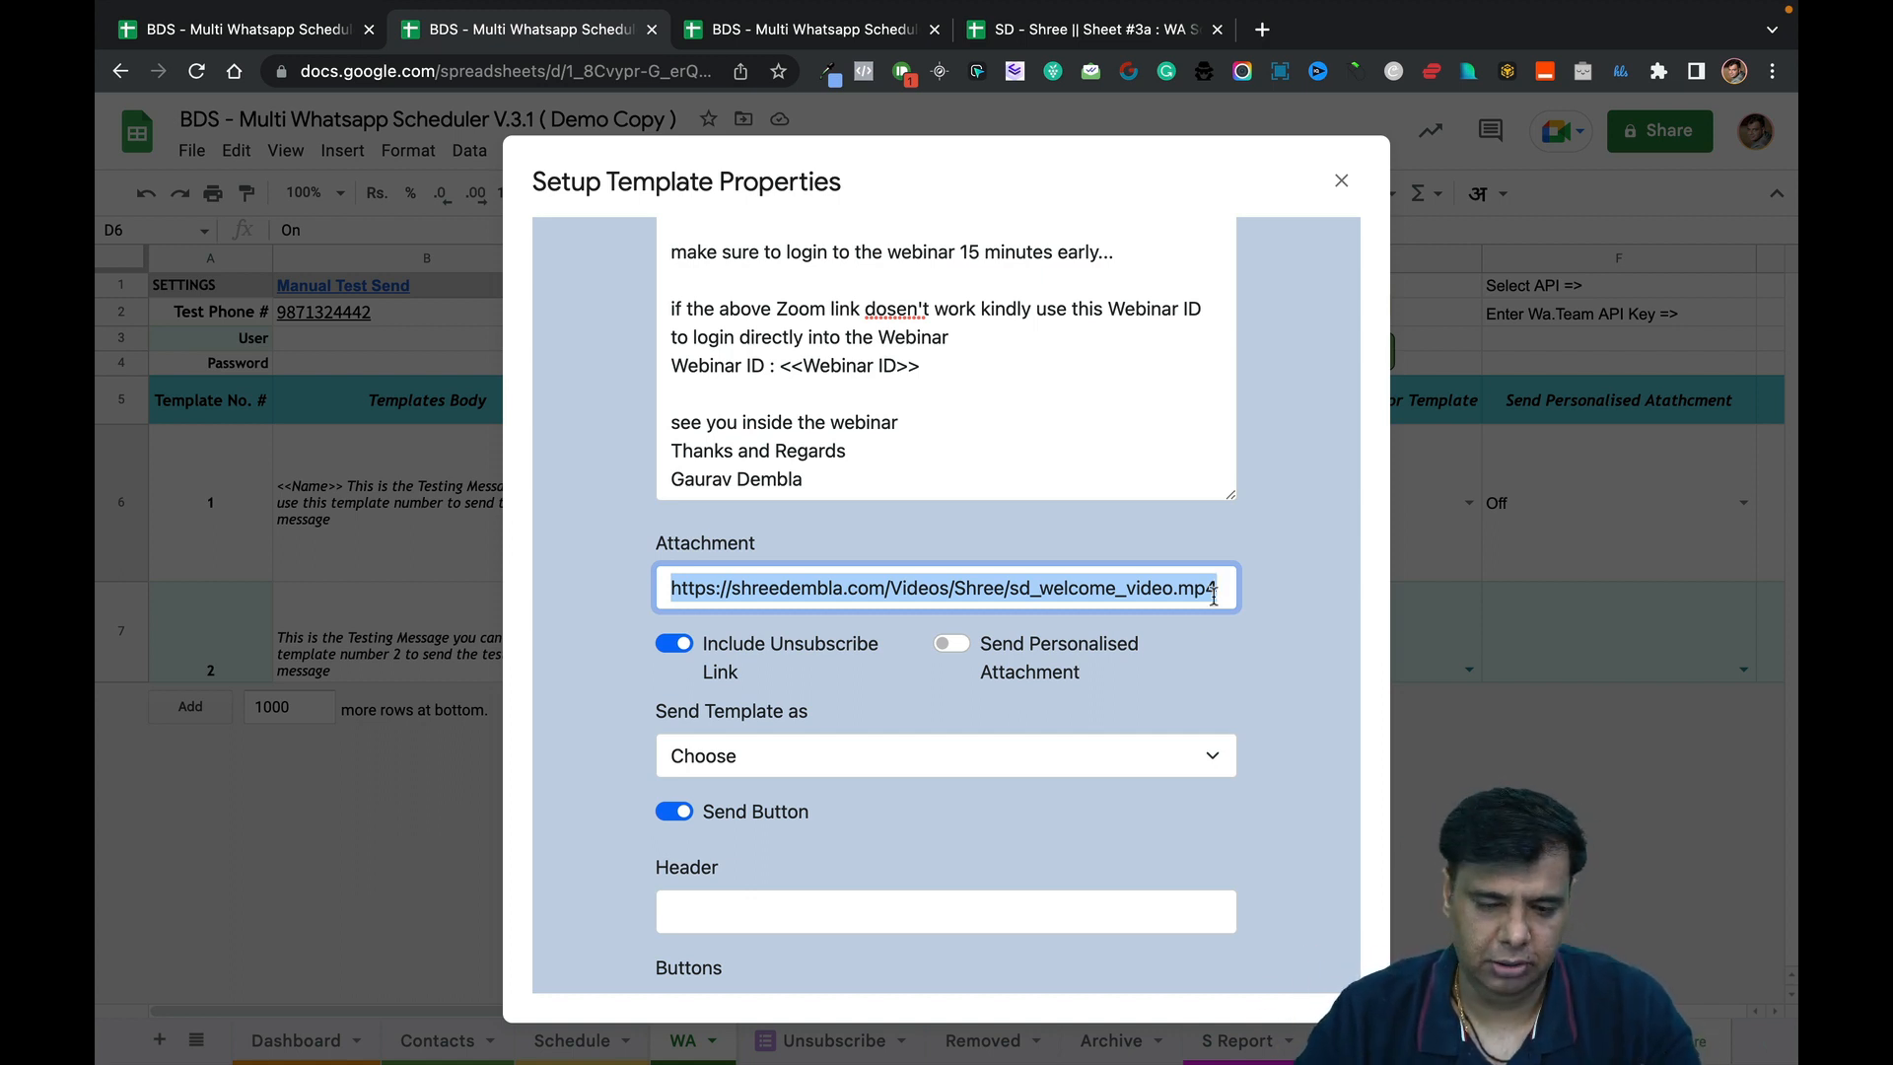
click(1180, 677)
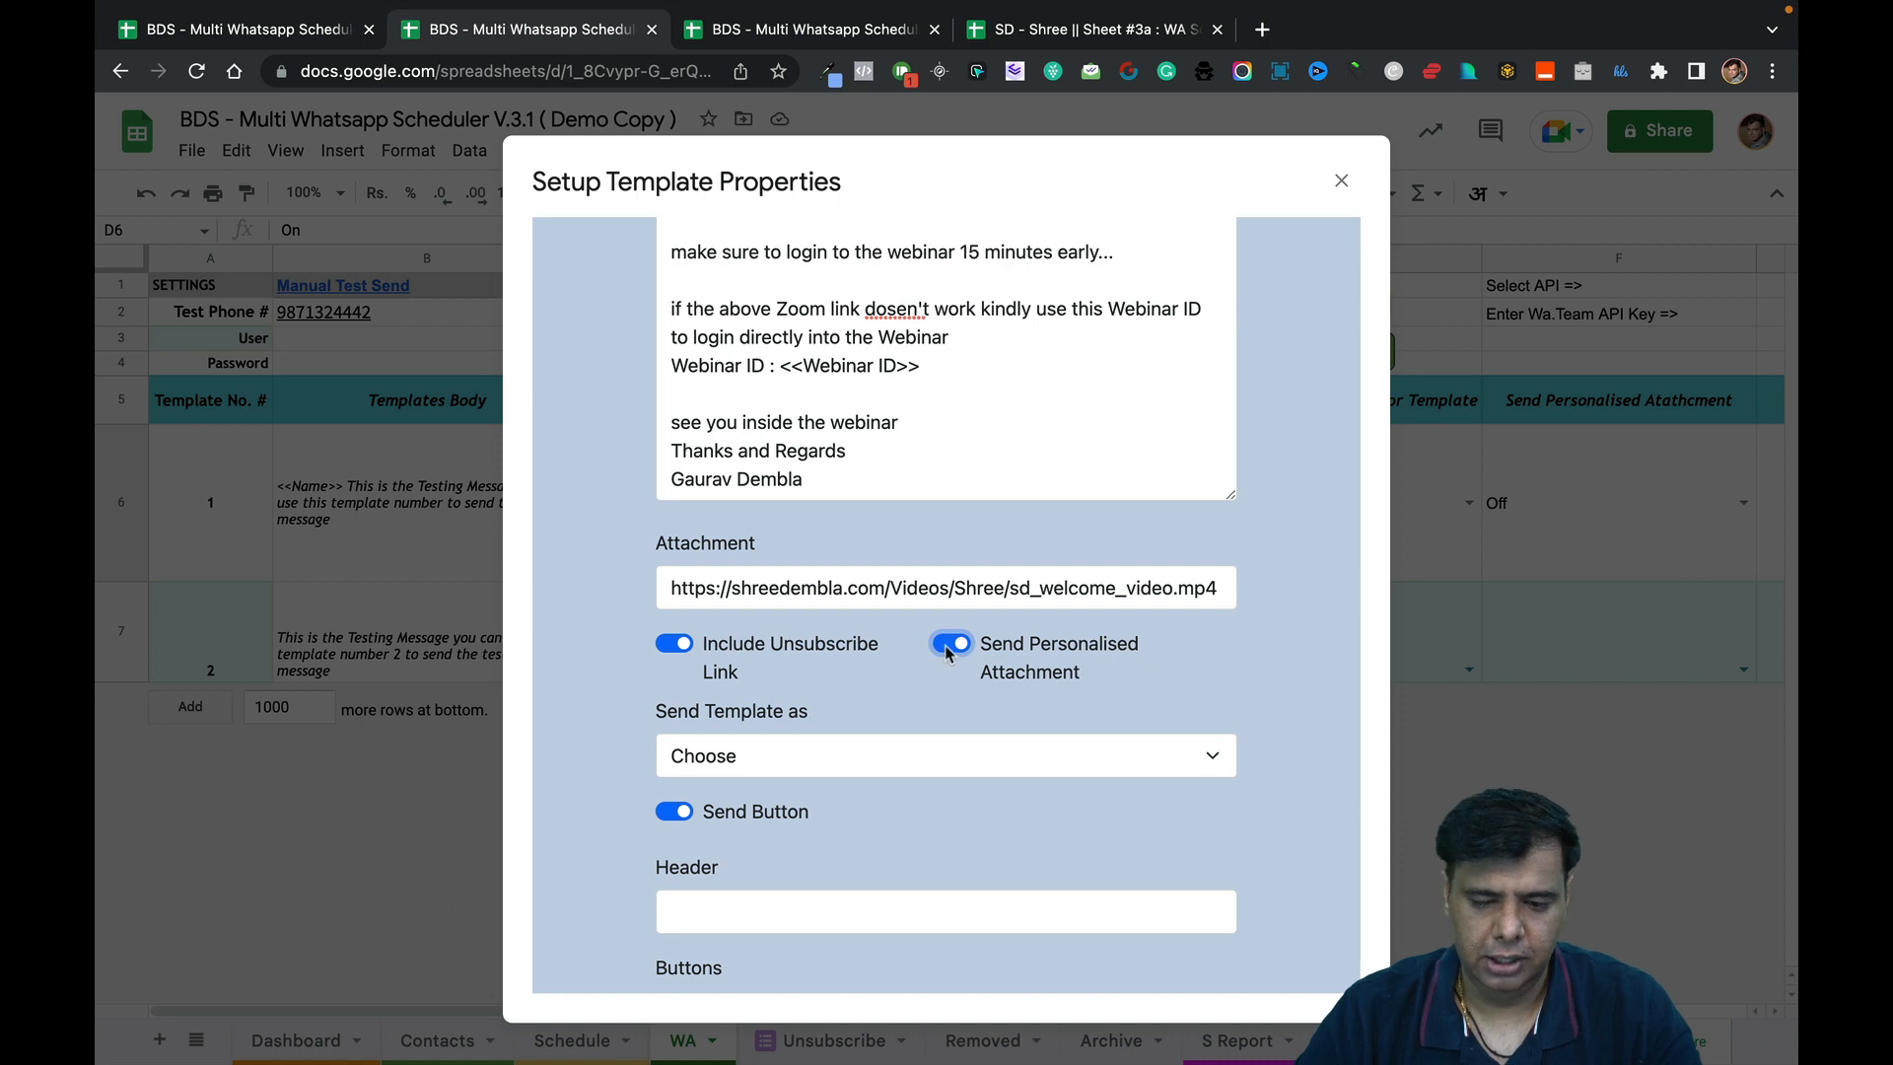
click(676, 645)
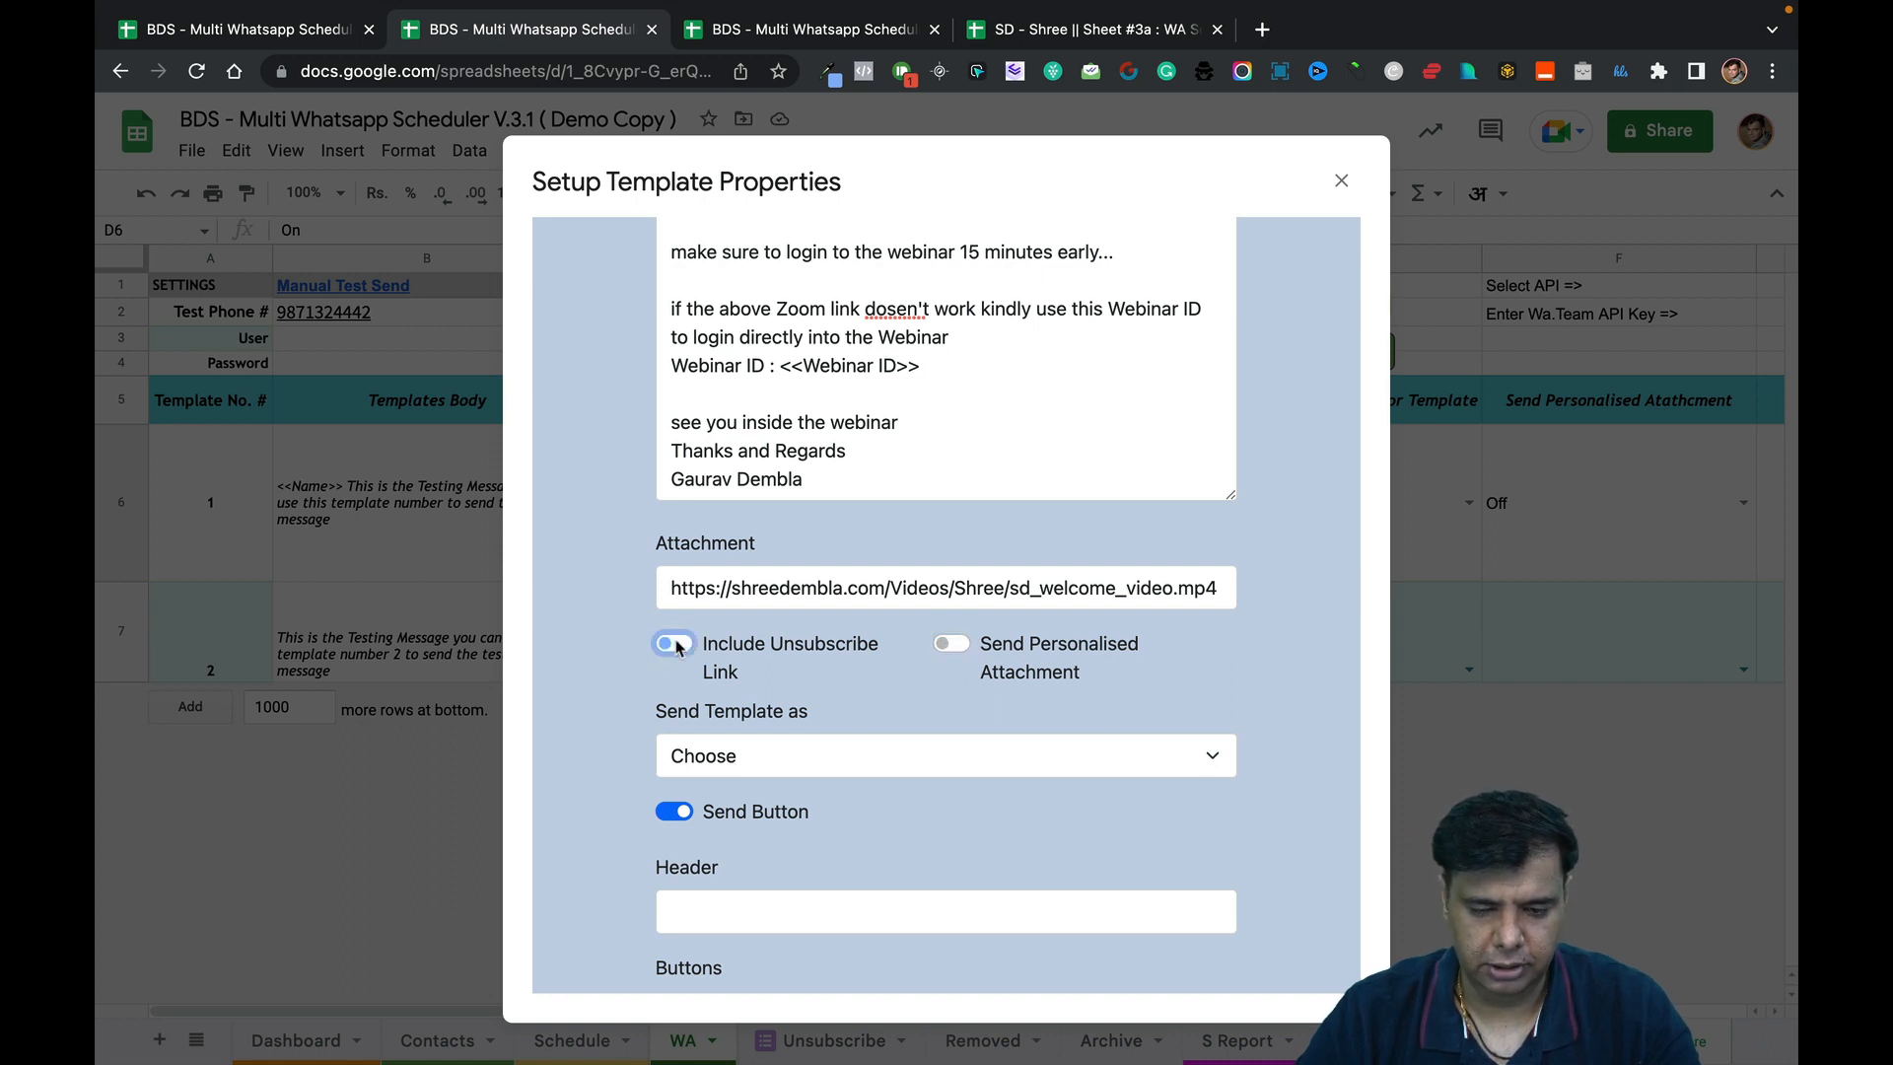
scroll(848, 702, down, 1)
scroll(849, 702, down, 1)
click(849, 606)
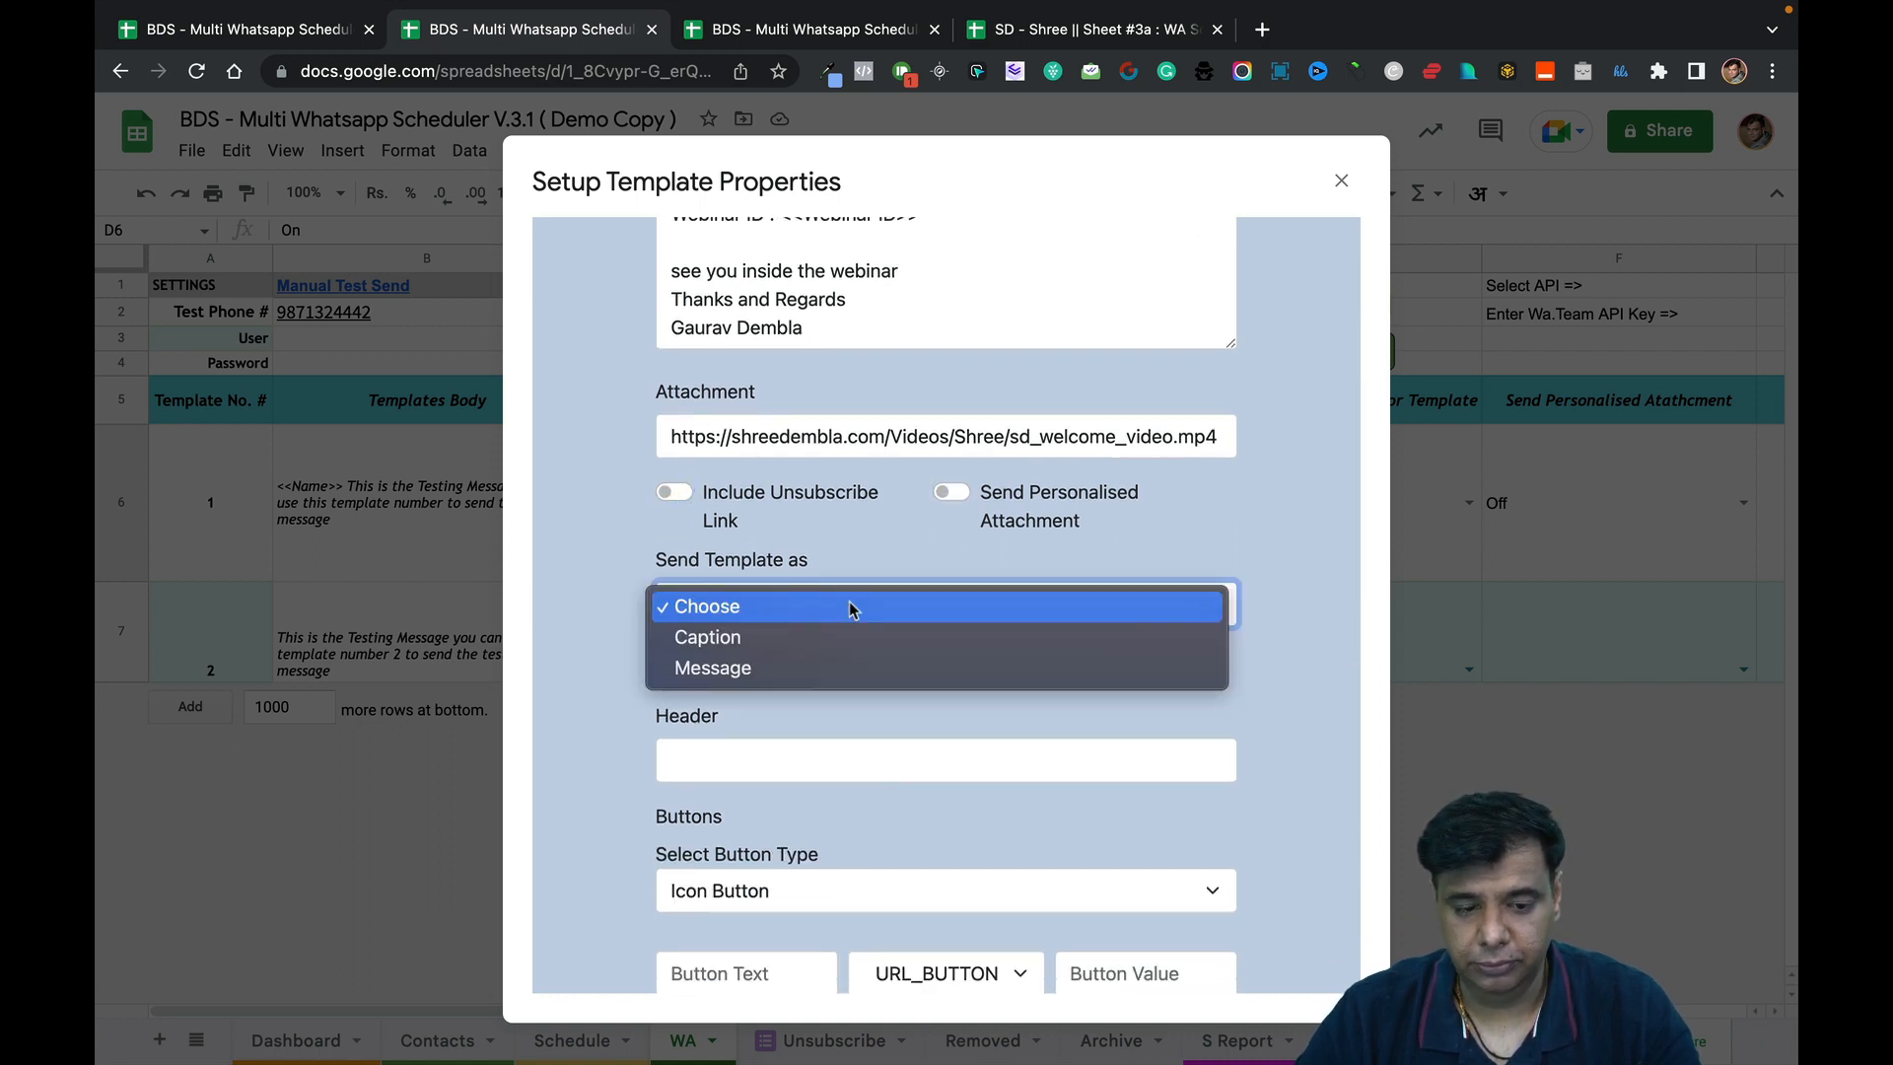
Choose Caption as the Send Template as option.
click(849, 565)
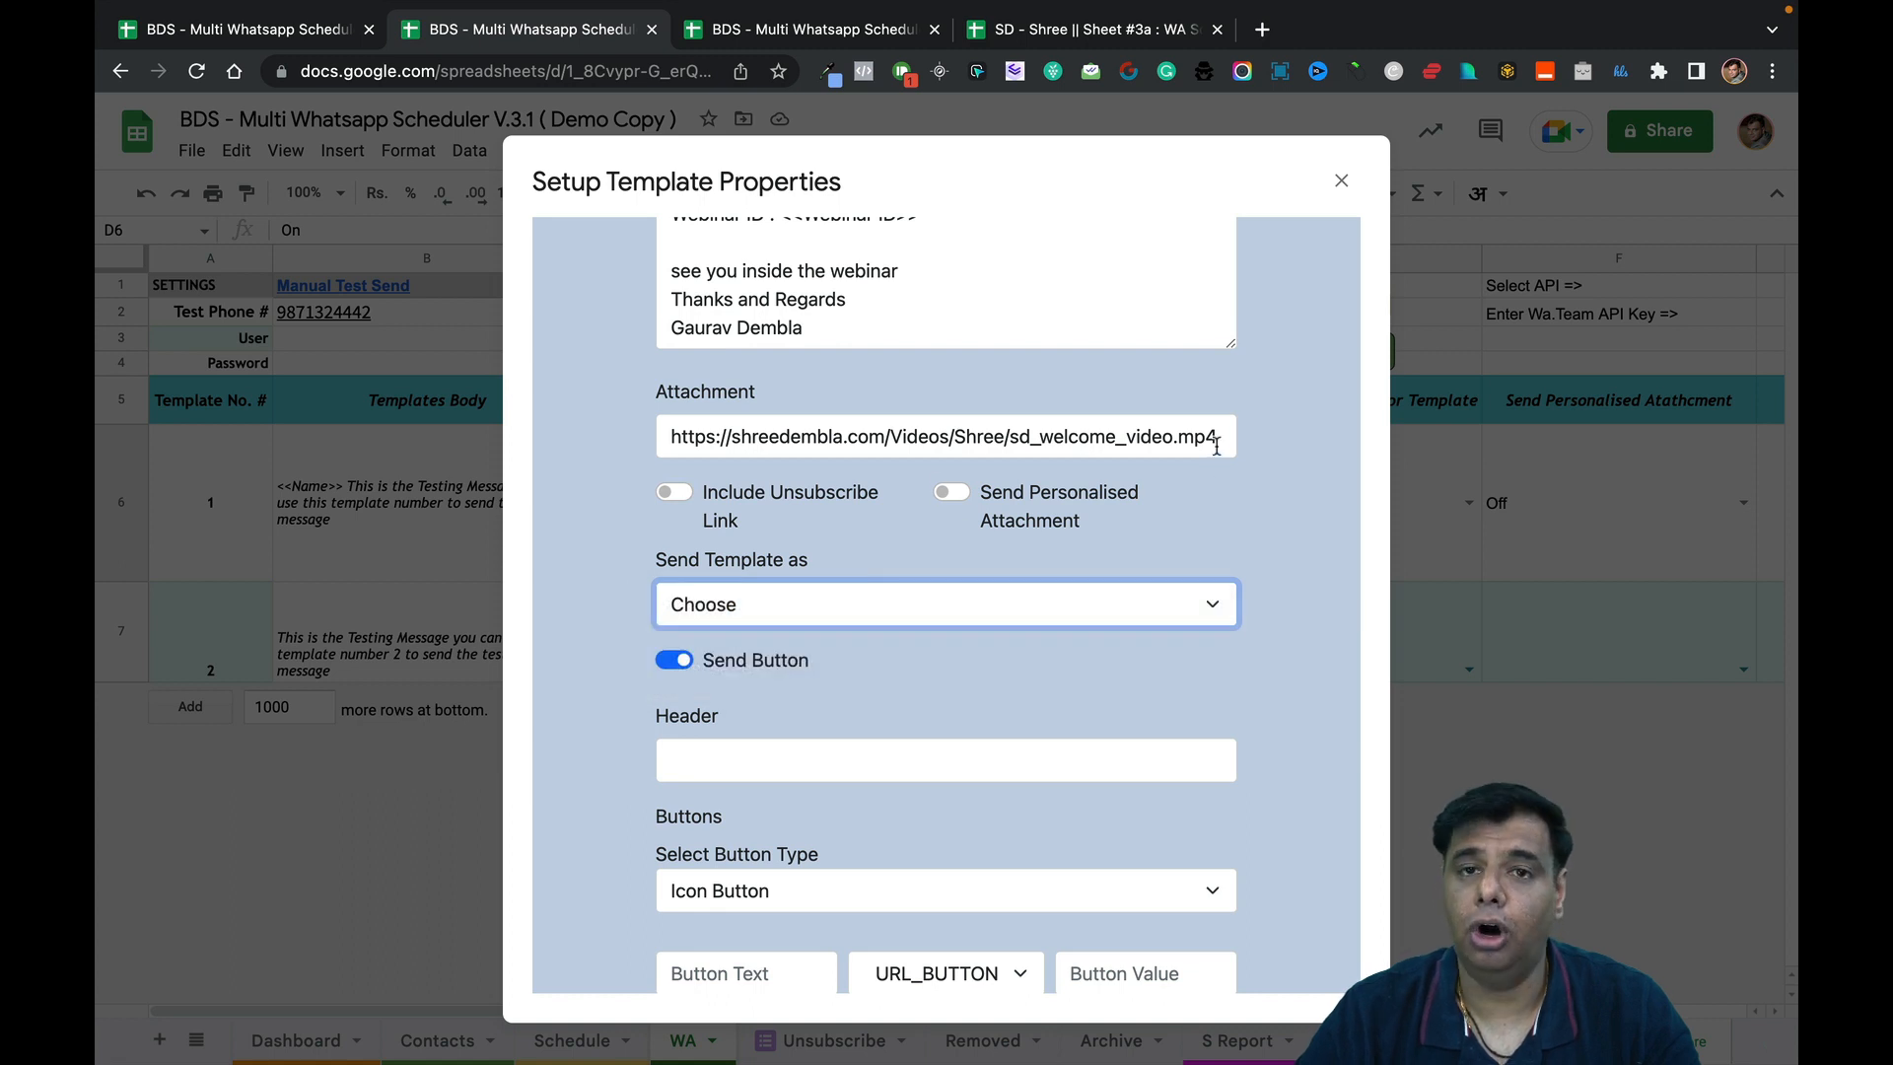
click(1125, 597)
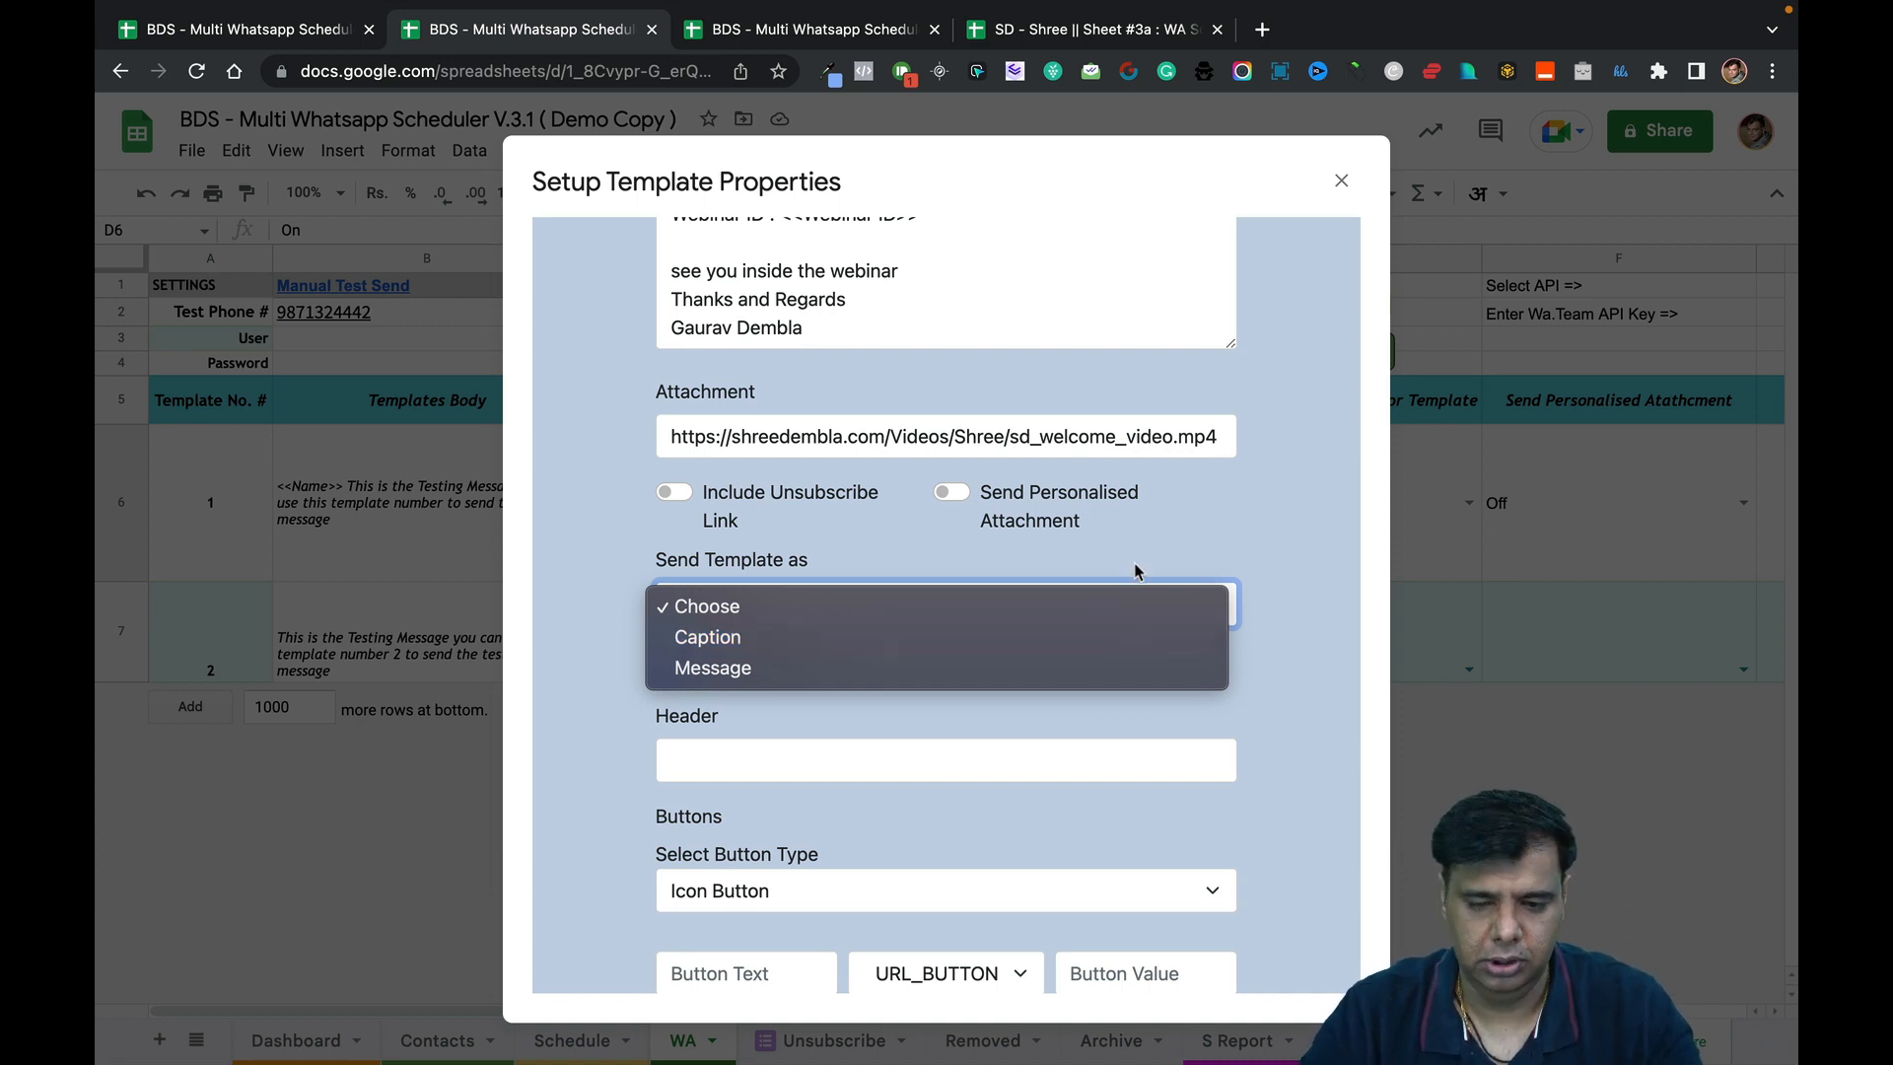
click(1106, 592)
scroll(1134, 611, down, 2)
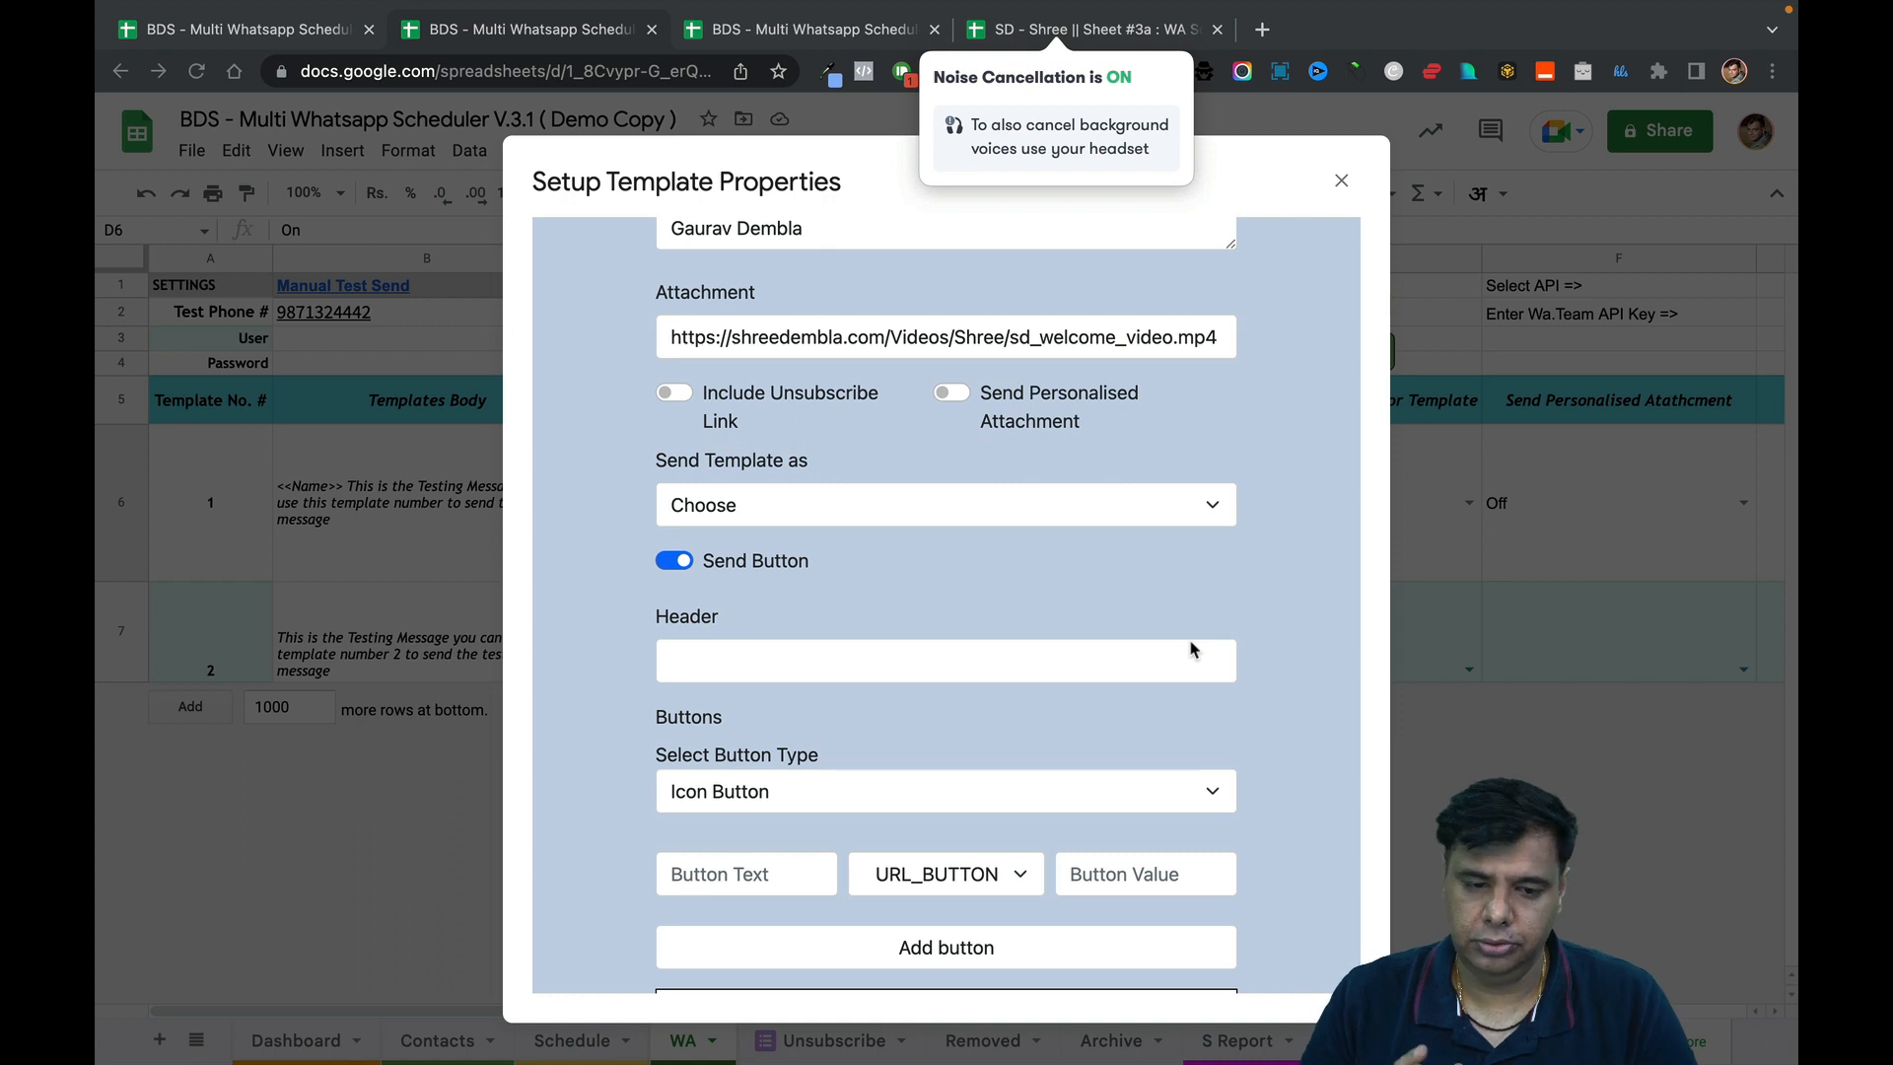
click(1143, 523)
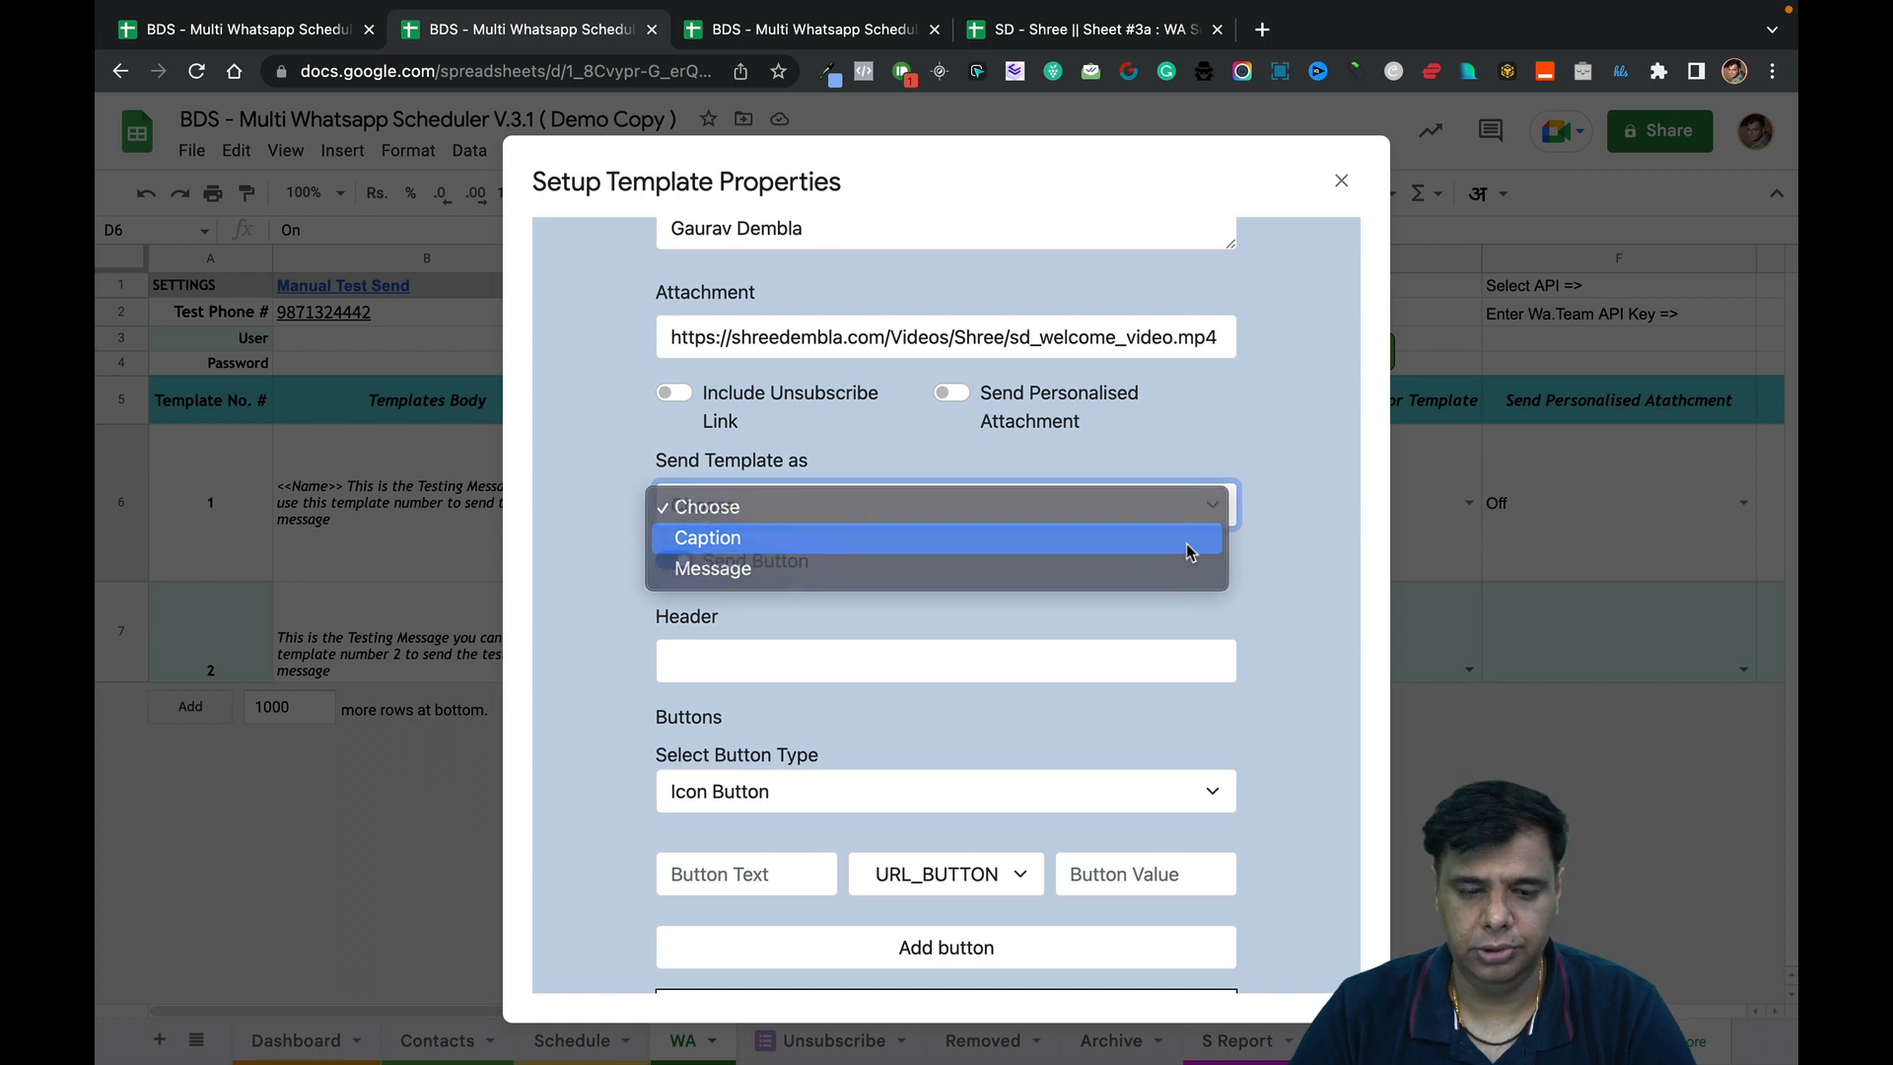
click(1186, 542)
scroll(1175, 617, down, 2)
scroll(1174, 618, down, 2)
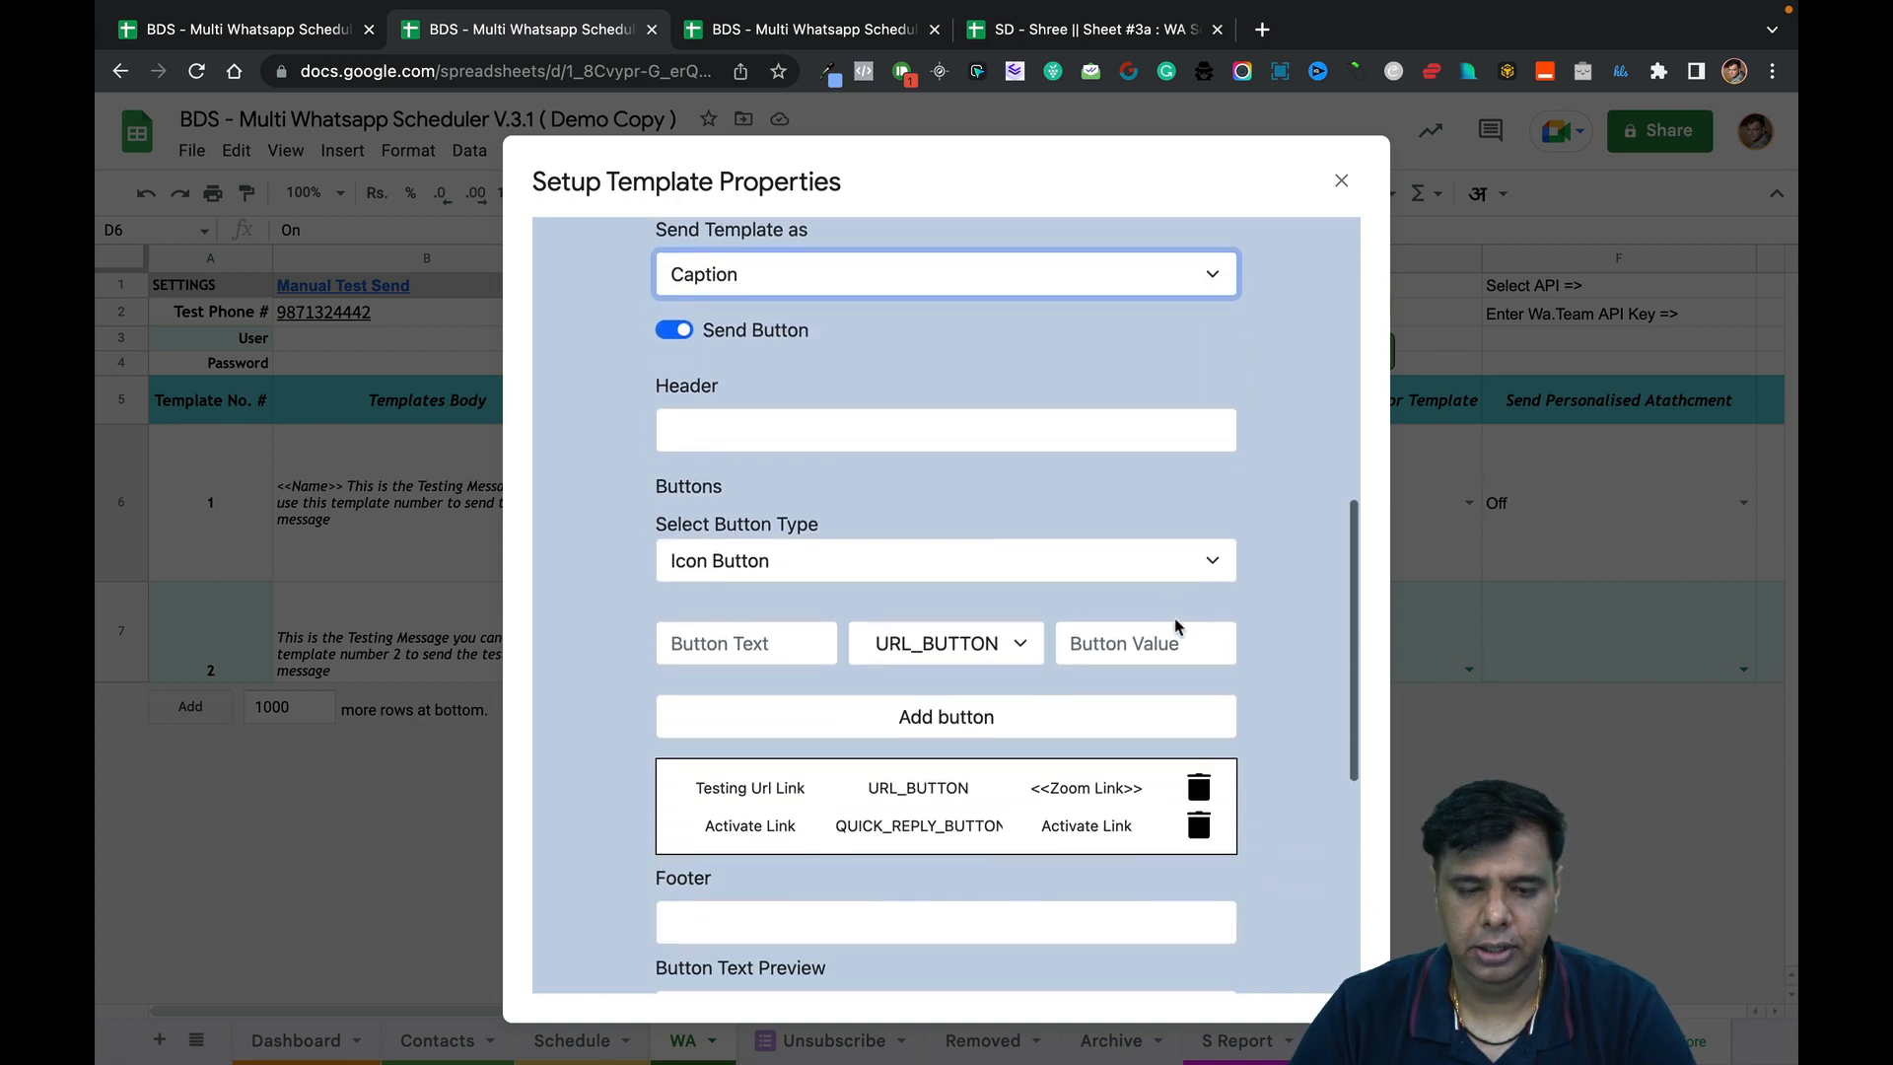
Set the template header to '[ IMPORTANT MESSAGE ]'.
click(1088, 426)
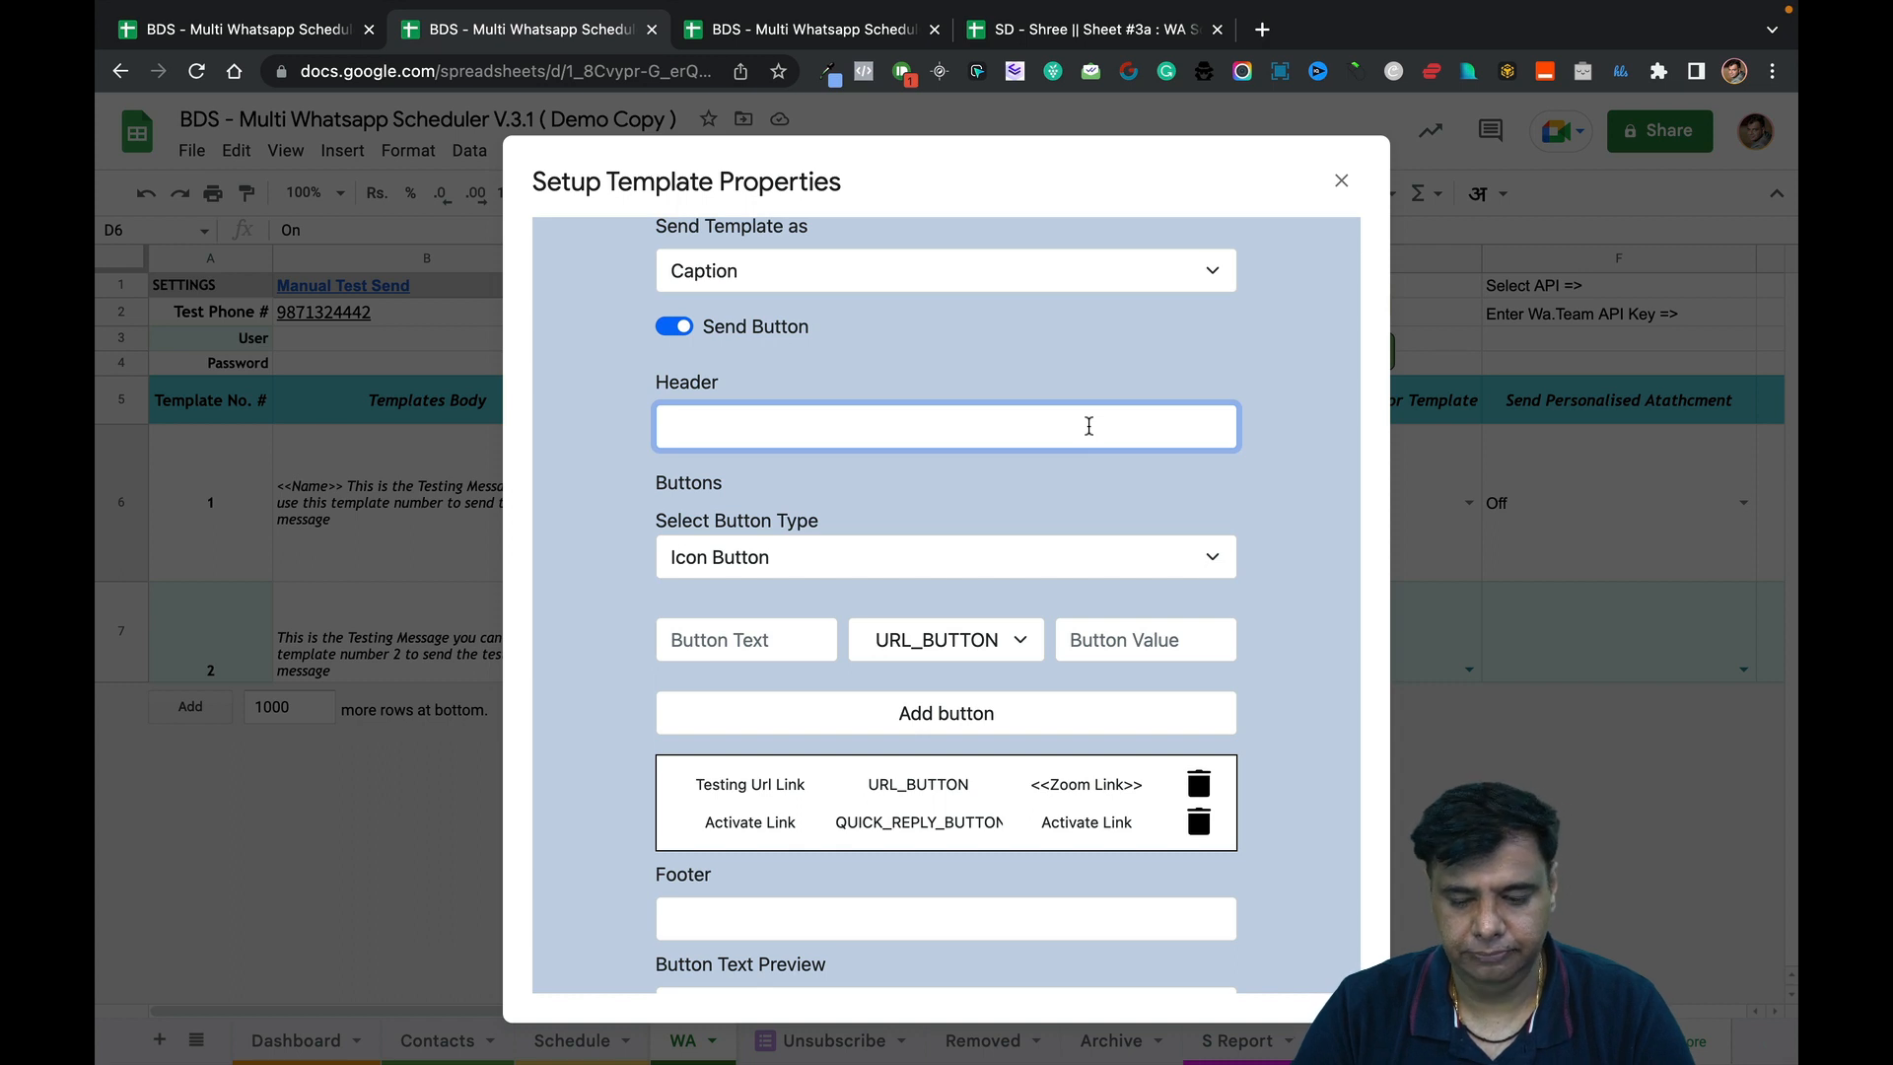
text(Thanks)
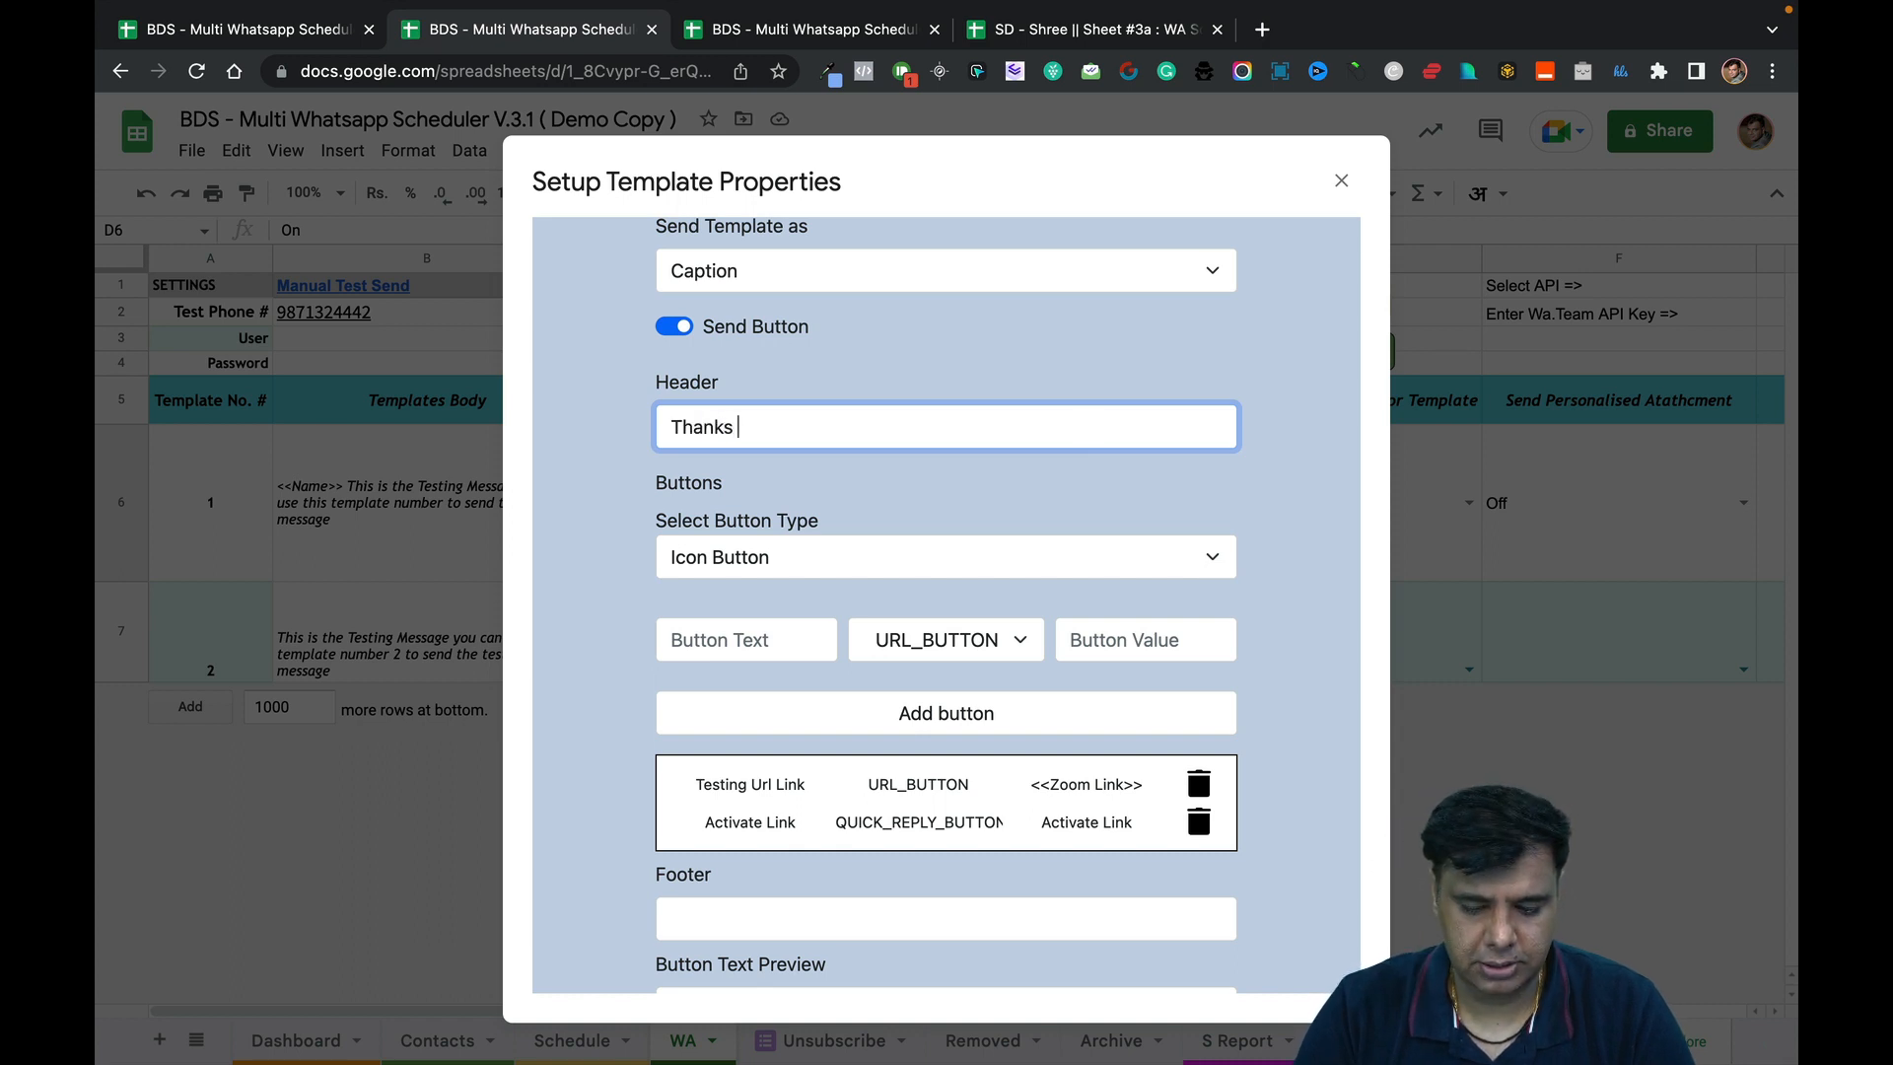
key(BackSpace)
key(BackSpace)
key(BackSpace)
key(BackSpace)
key(BackSpace)
key(BackSpace)
key(BackSpace)
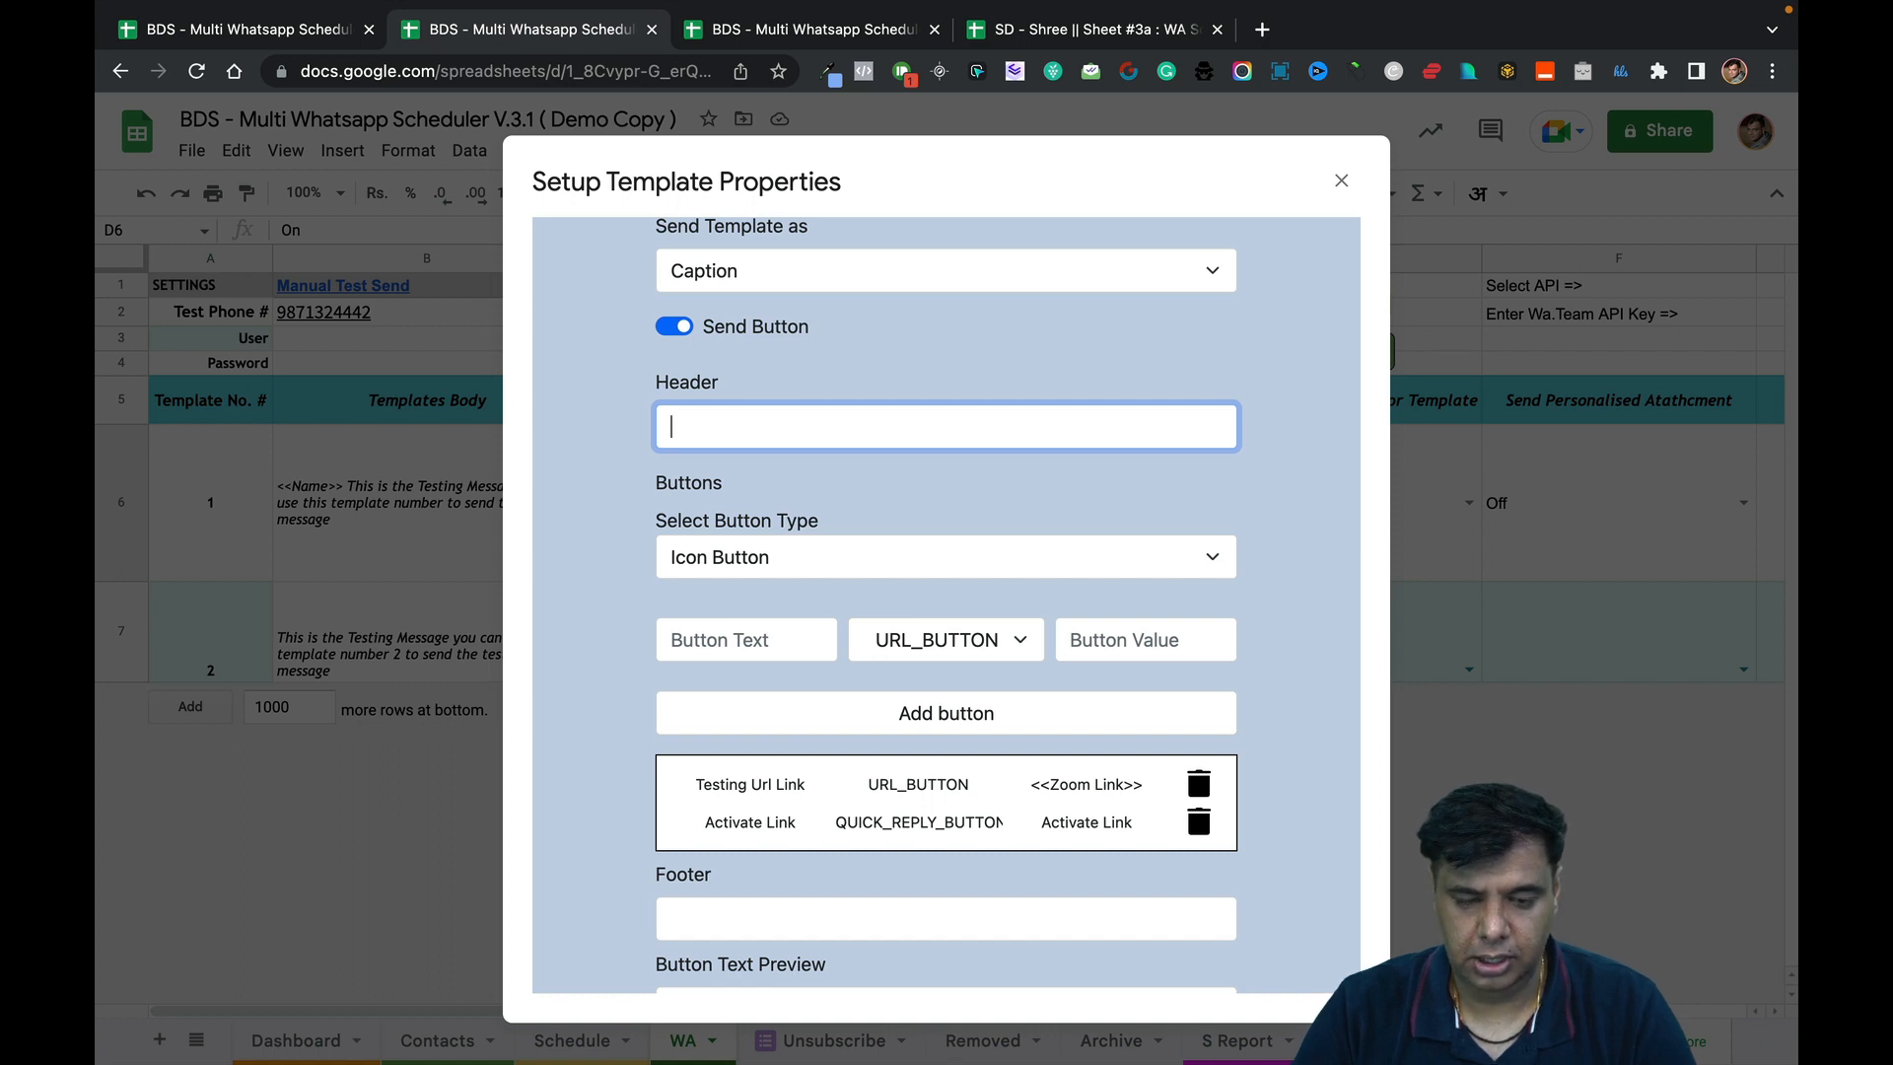
text([ IMPO)
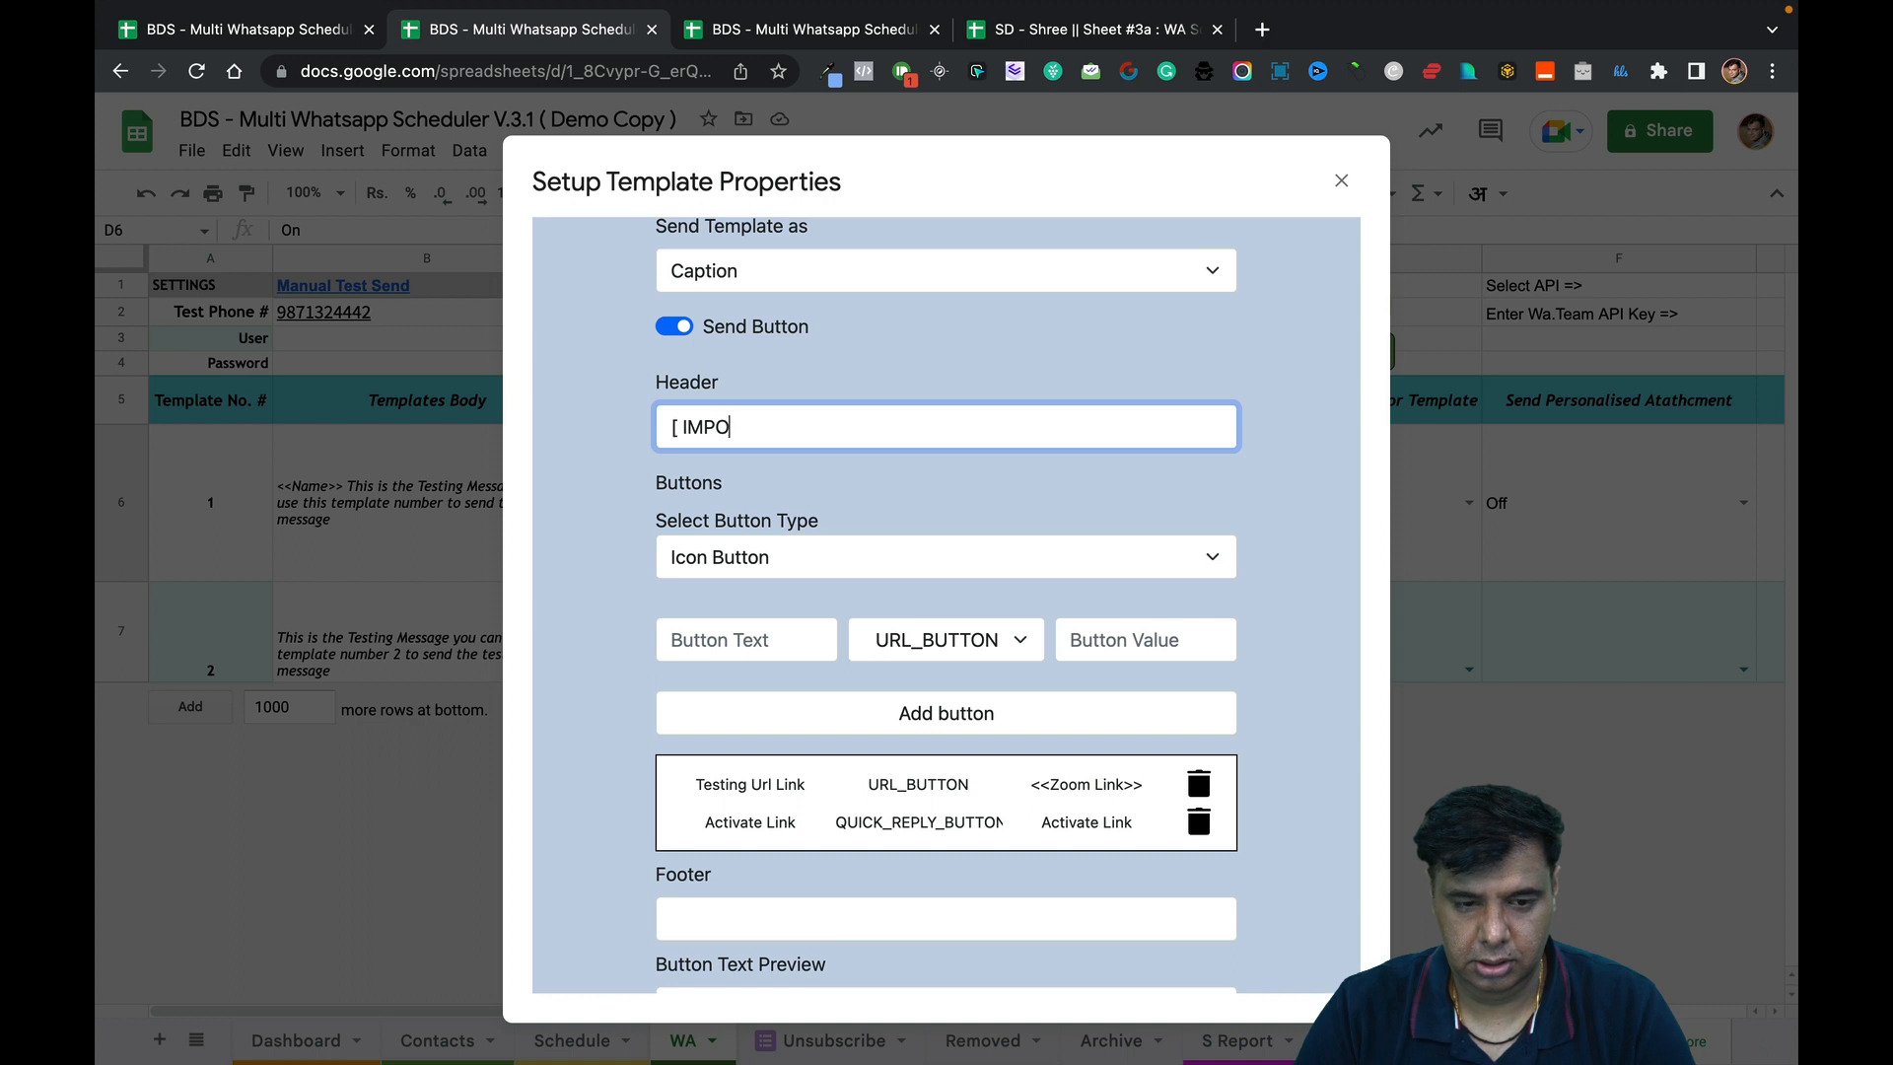
text(RTANT MESSAGE)
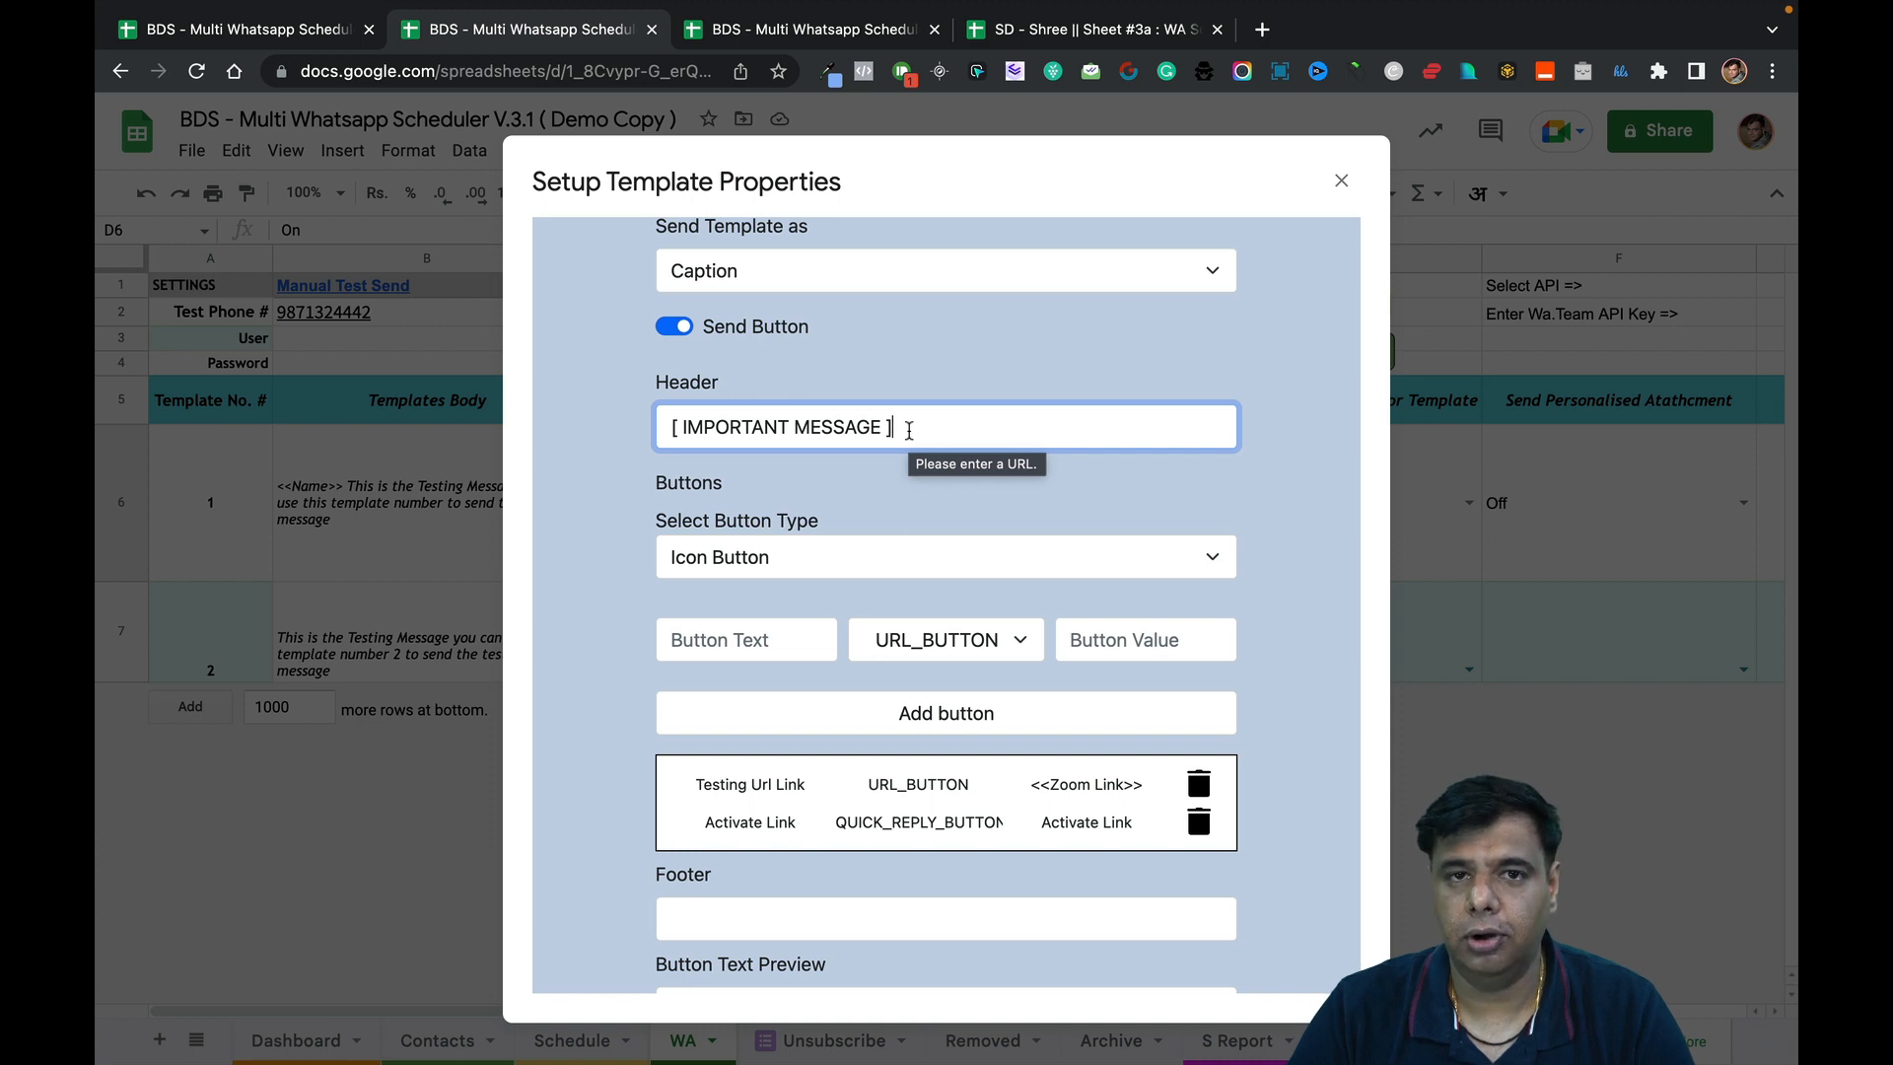
text(*)
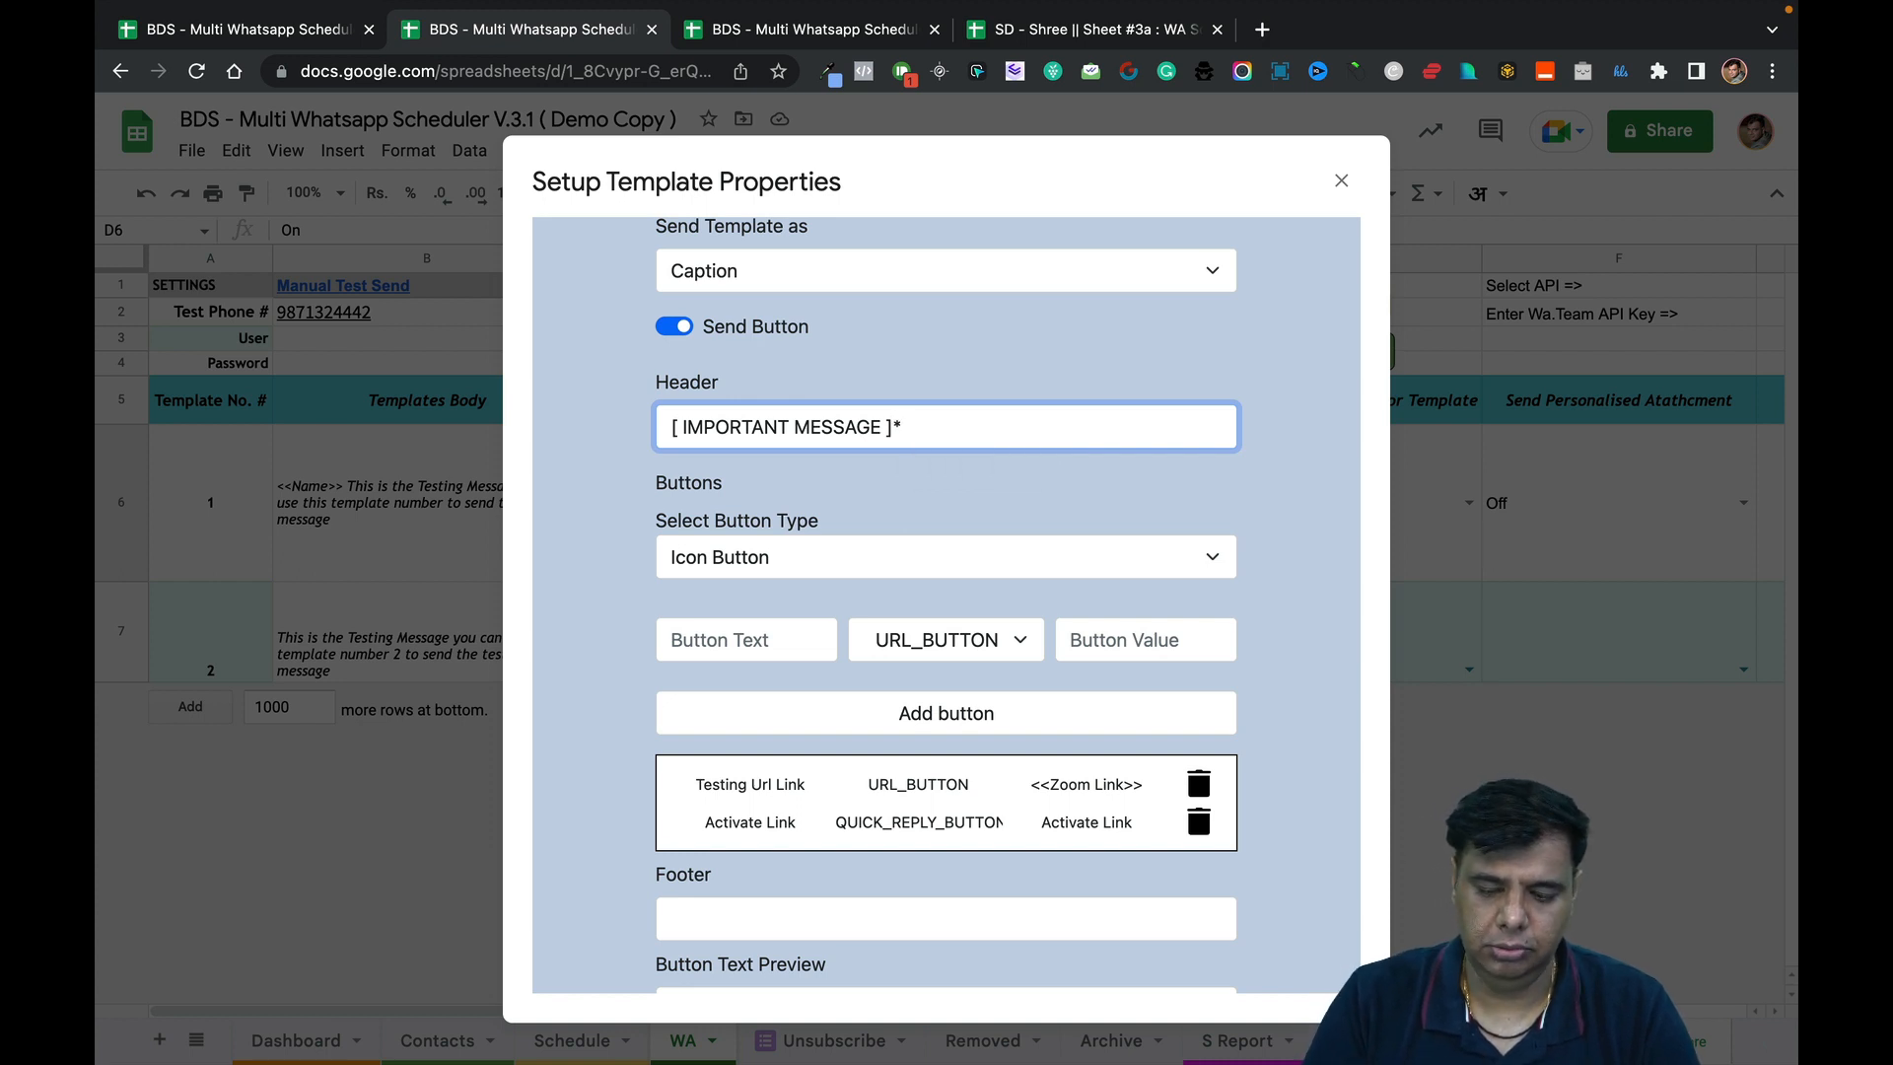
key(BackSpace)
Check the button types and keep Icon Button selected.
scroll(893, 495, down, 3)
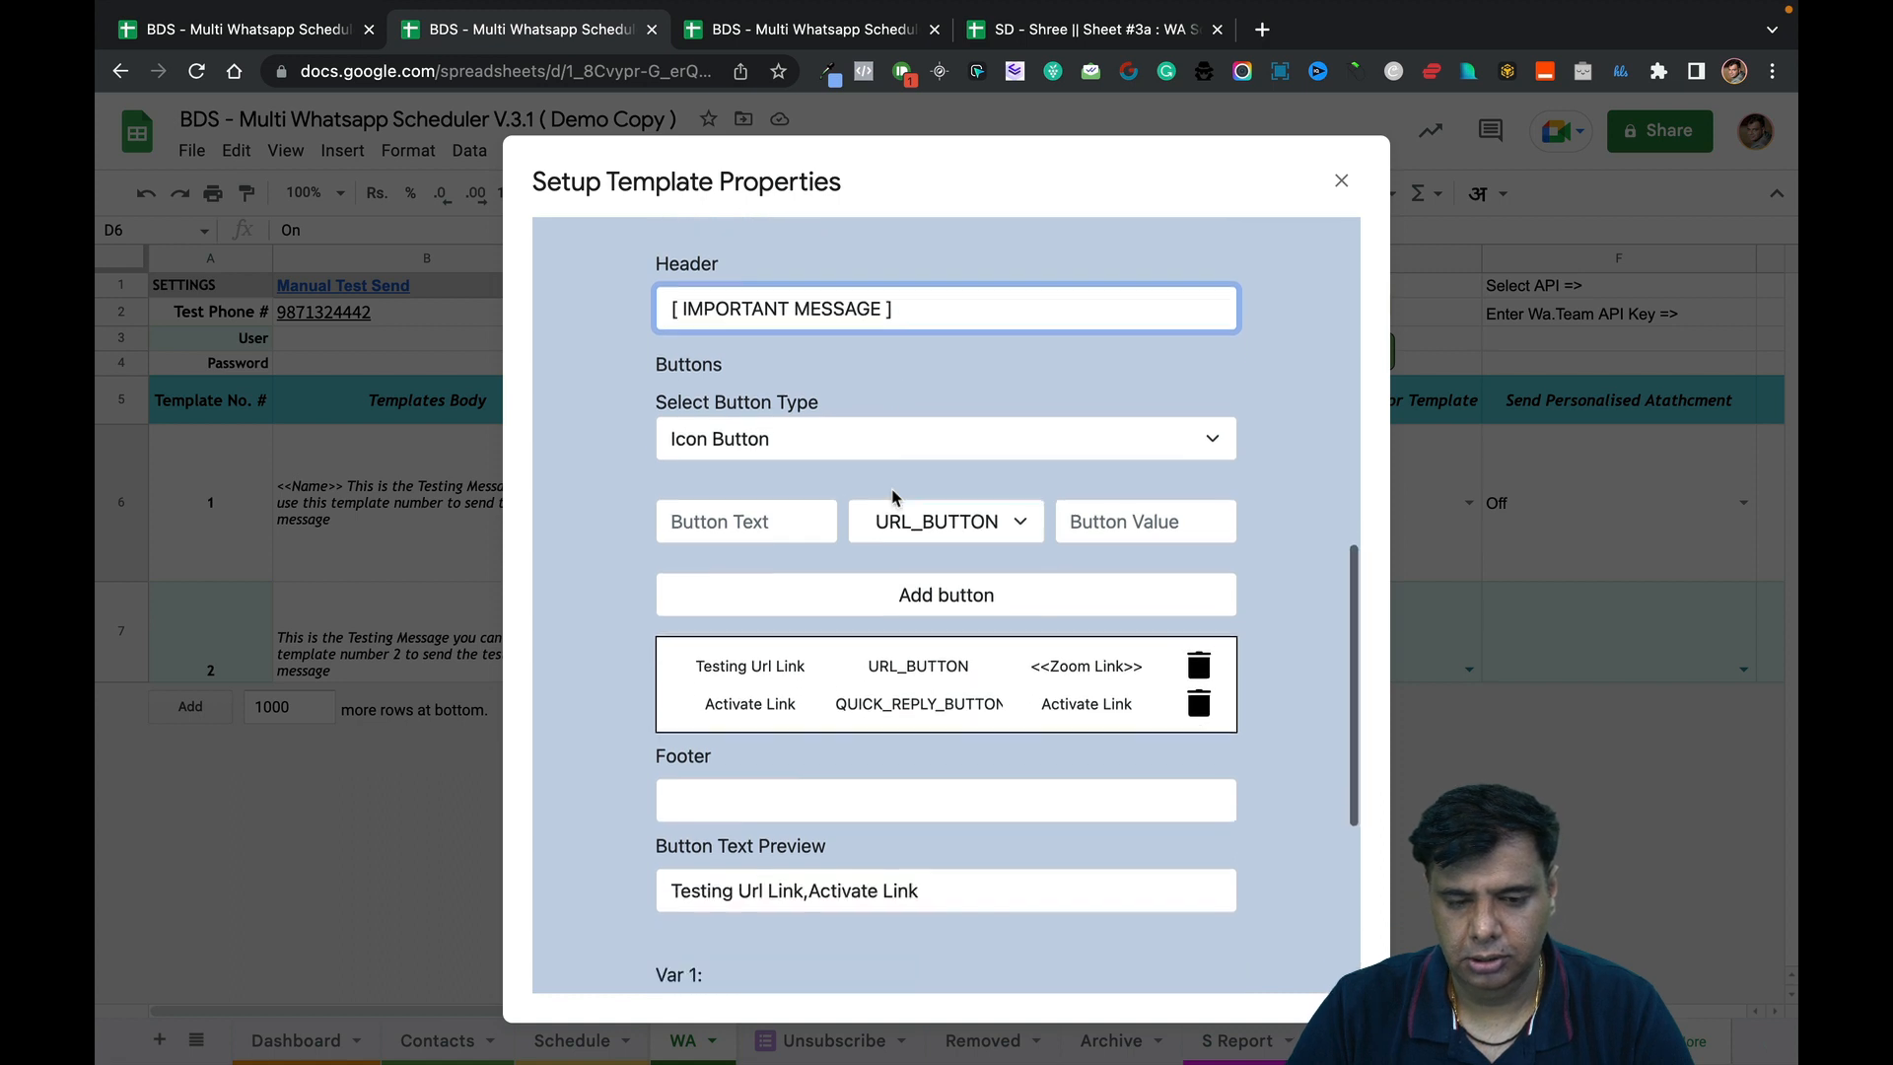
scroll(893, 496, up, 1)
scroll(893, 496, down, 1)
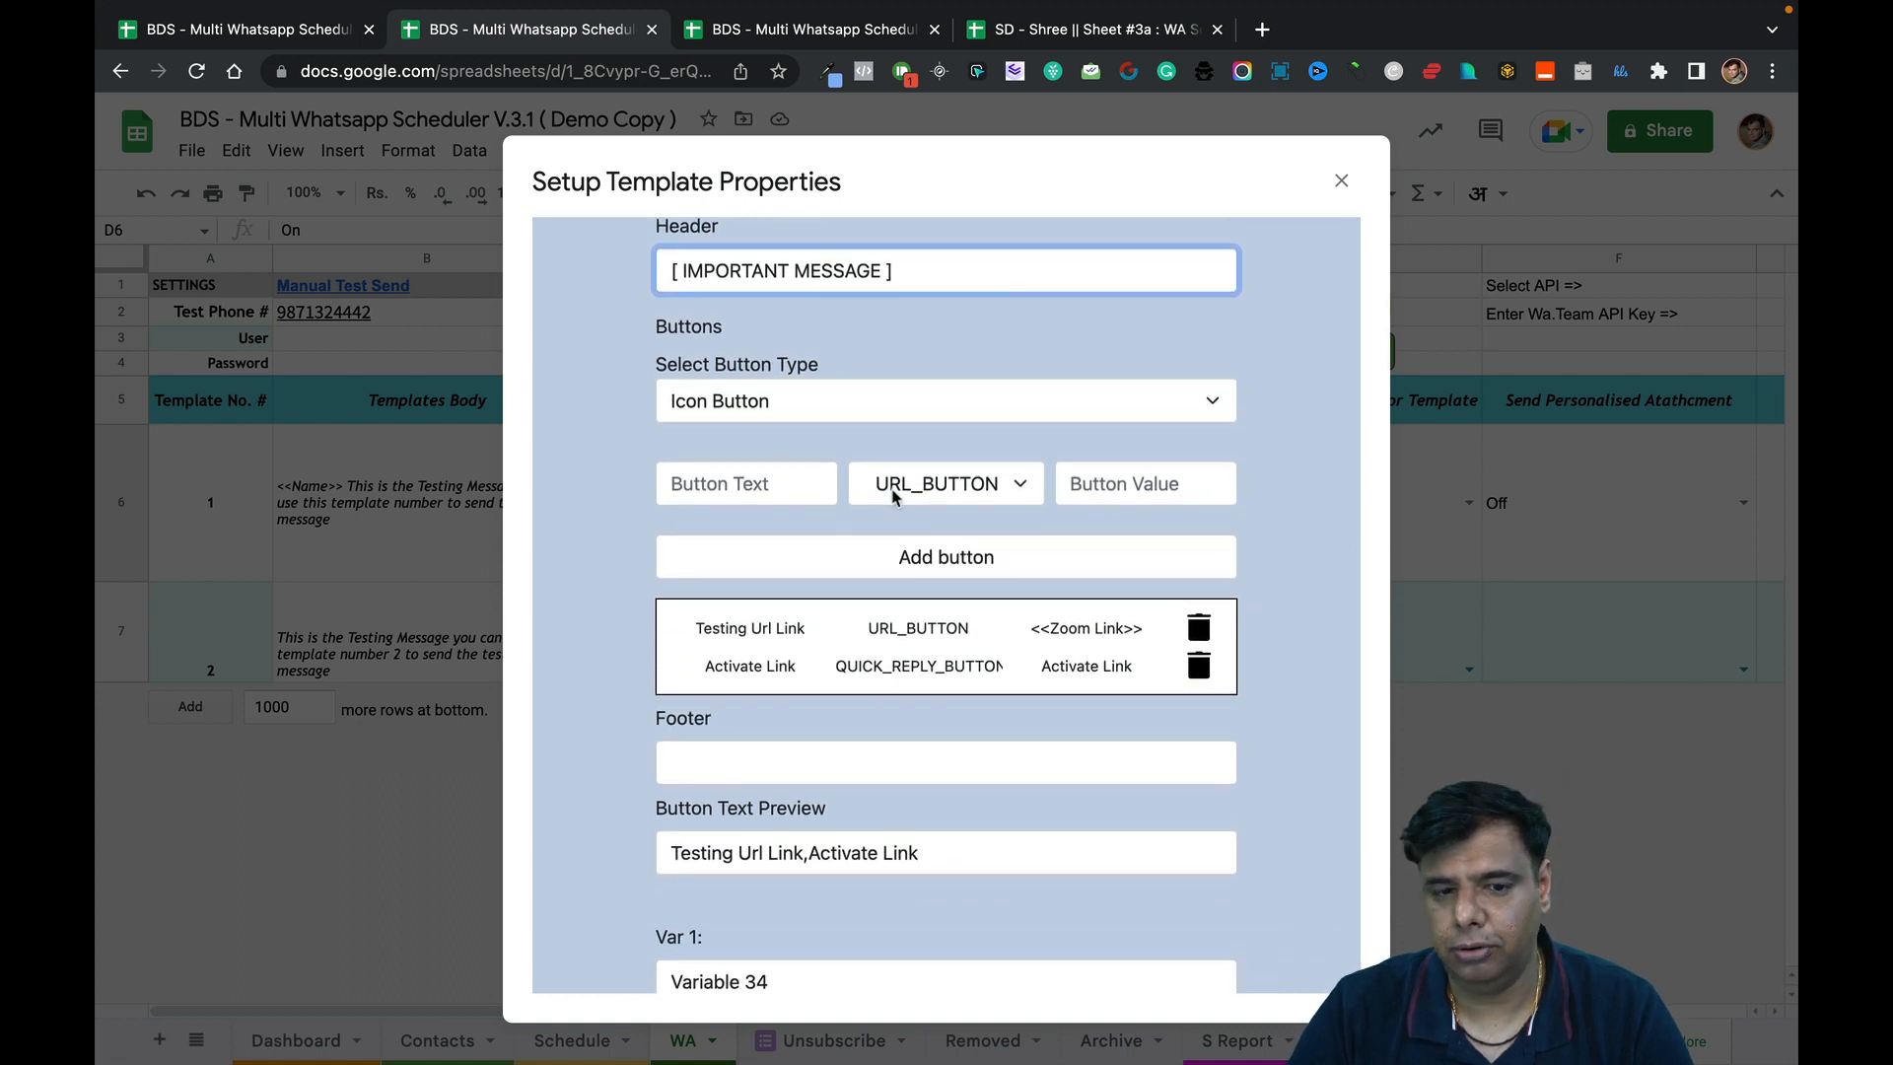
scroll(894, 496, down, 1)
scroll(920, 631, up, 1)
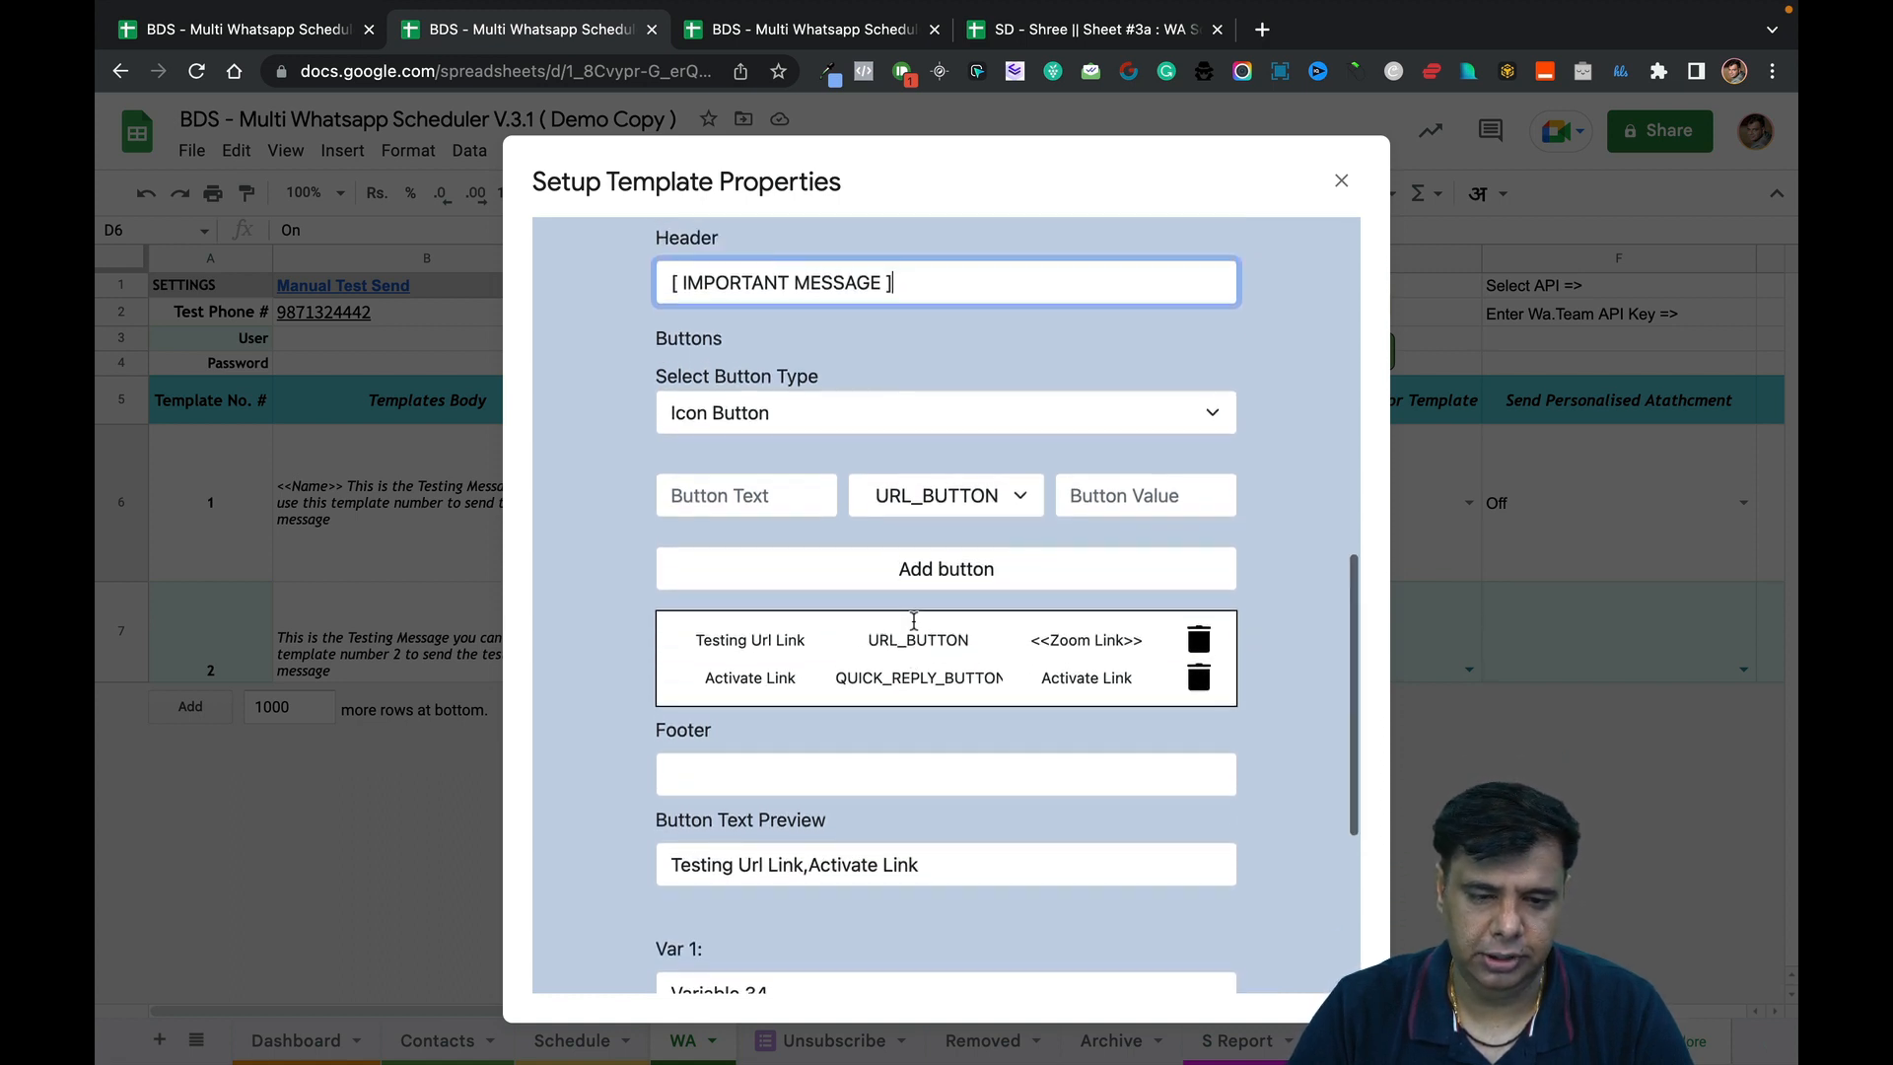
click(807, 420)
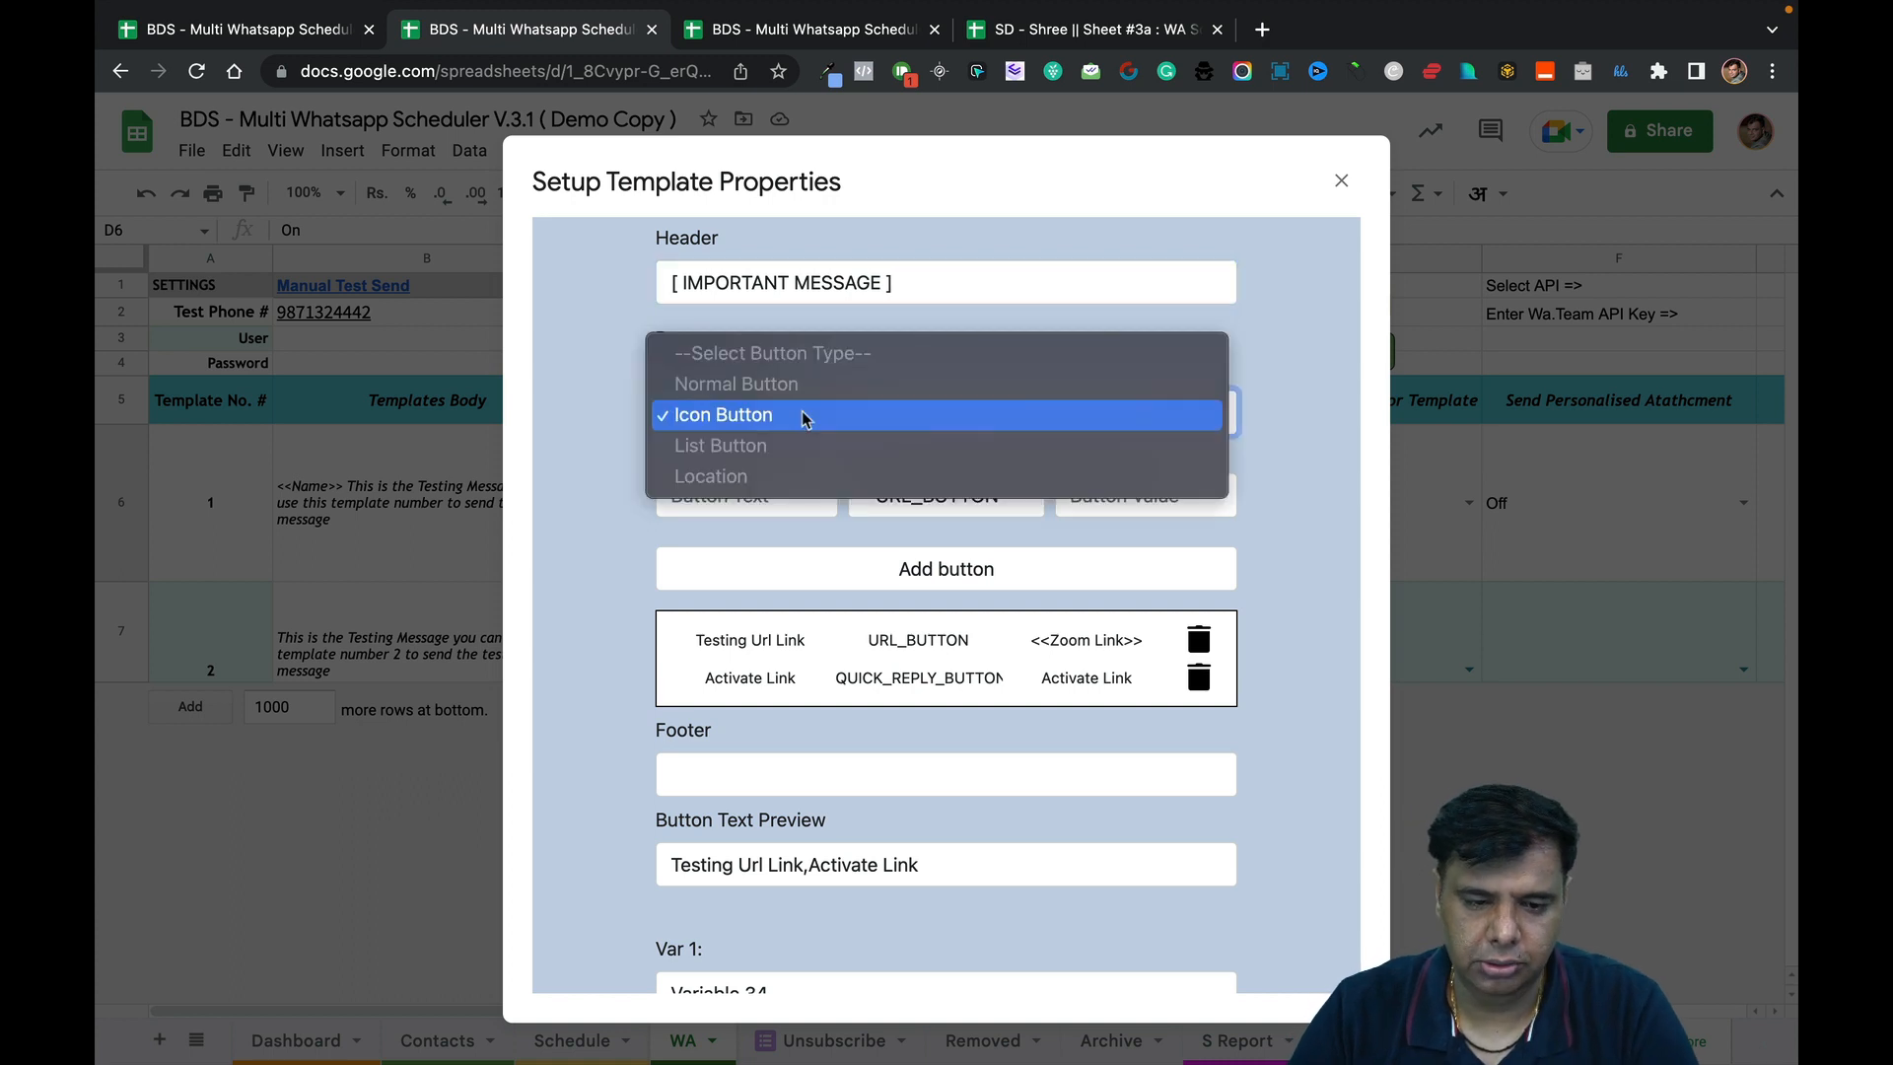
click(807, 416)
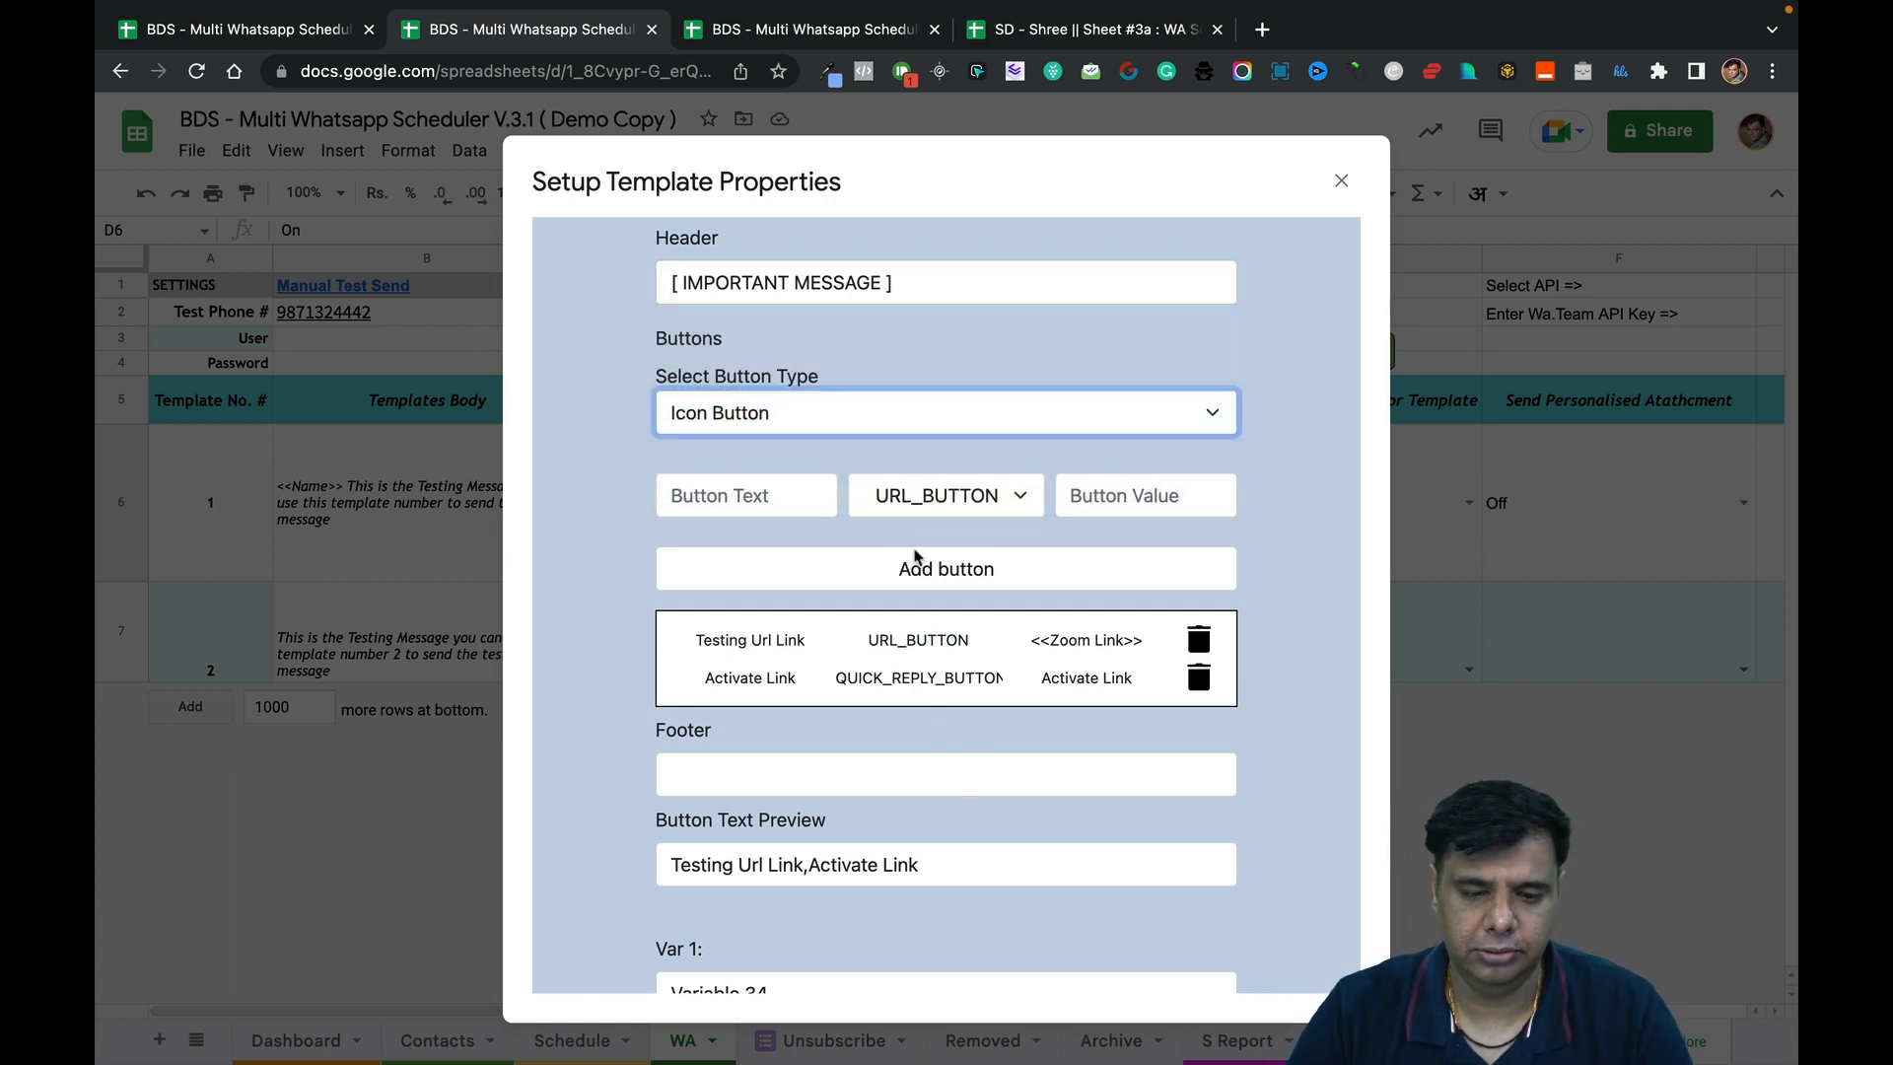
Set the footer to 'PS : Kindly click on *Join Webinar Here* Button 👇 this message to join webinar'.
click(910, 781)
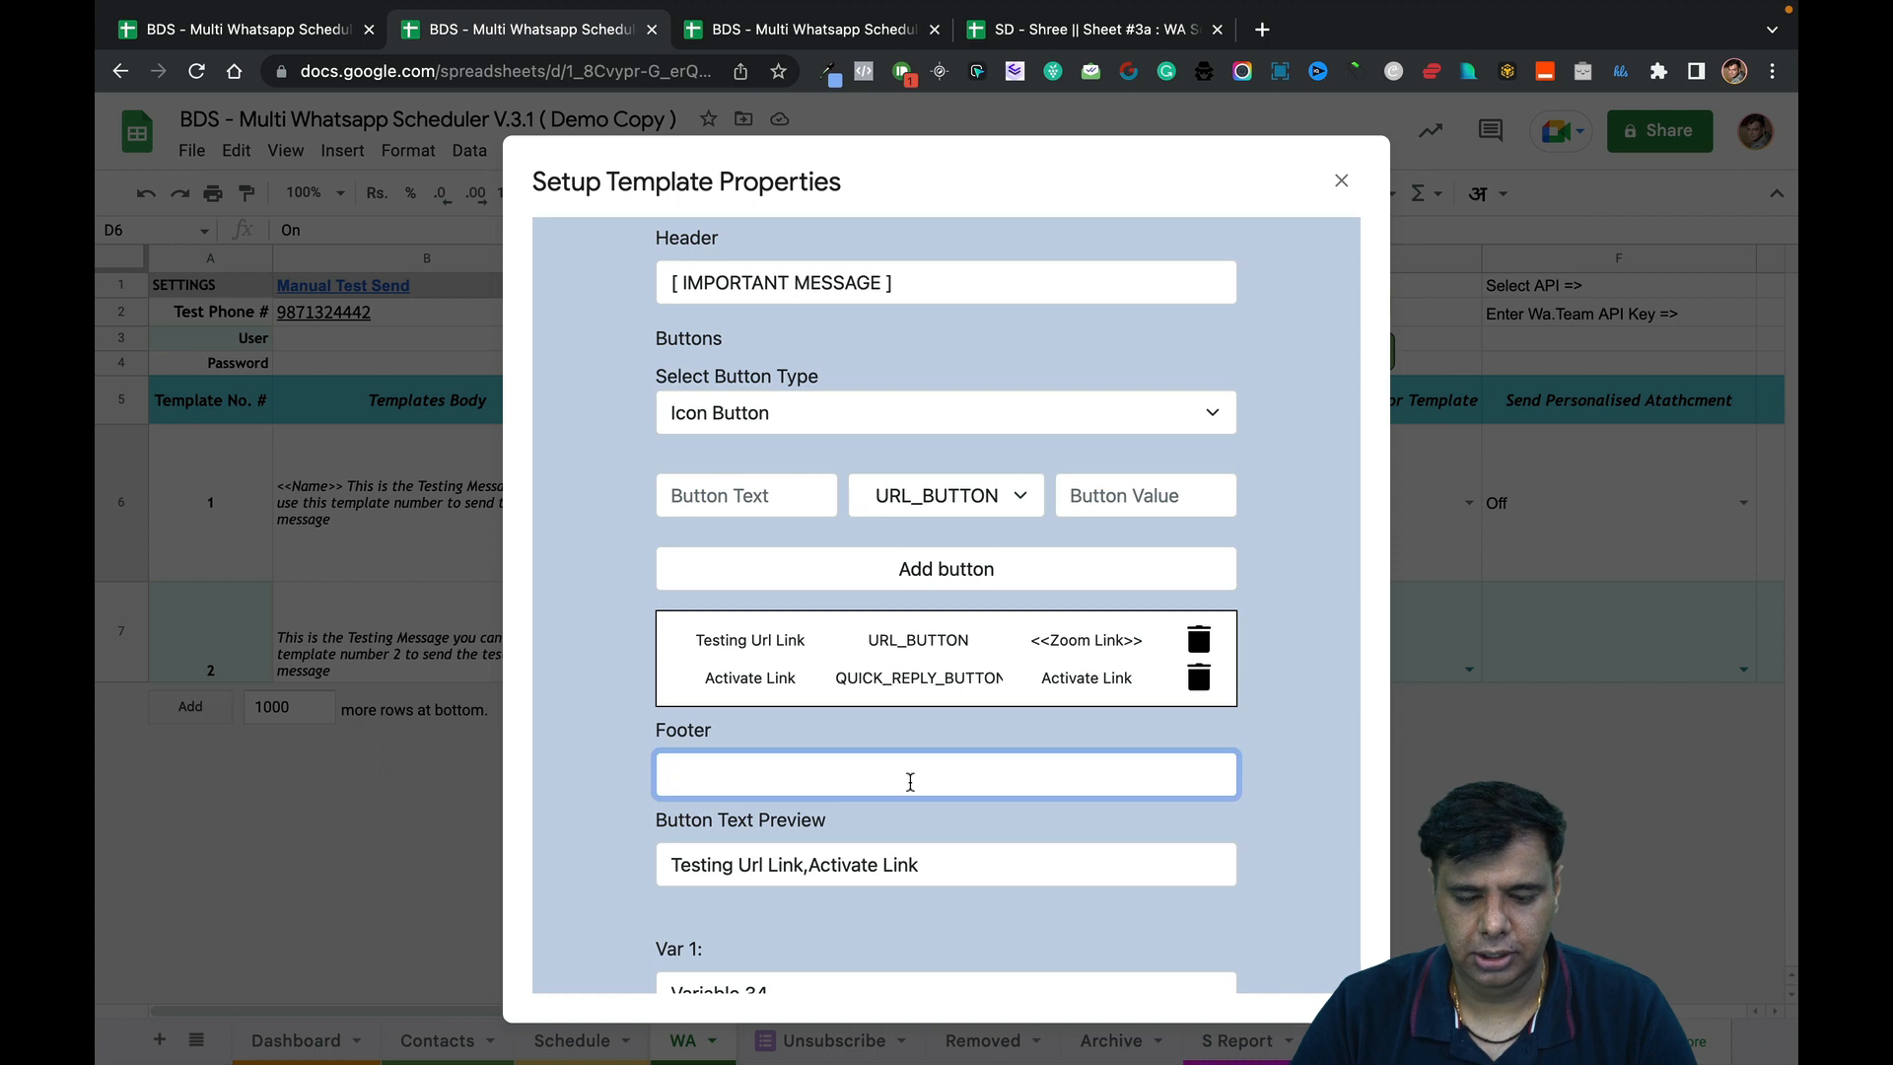
text(PS )
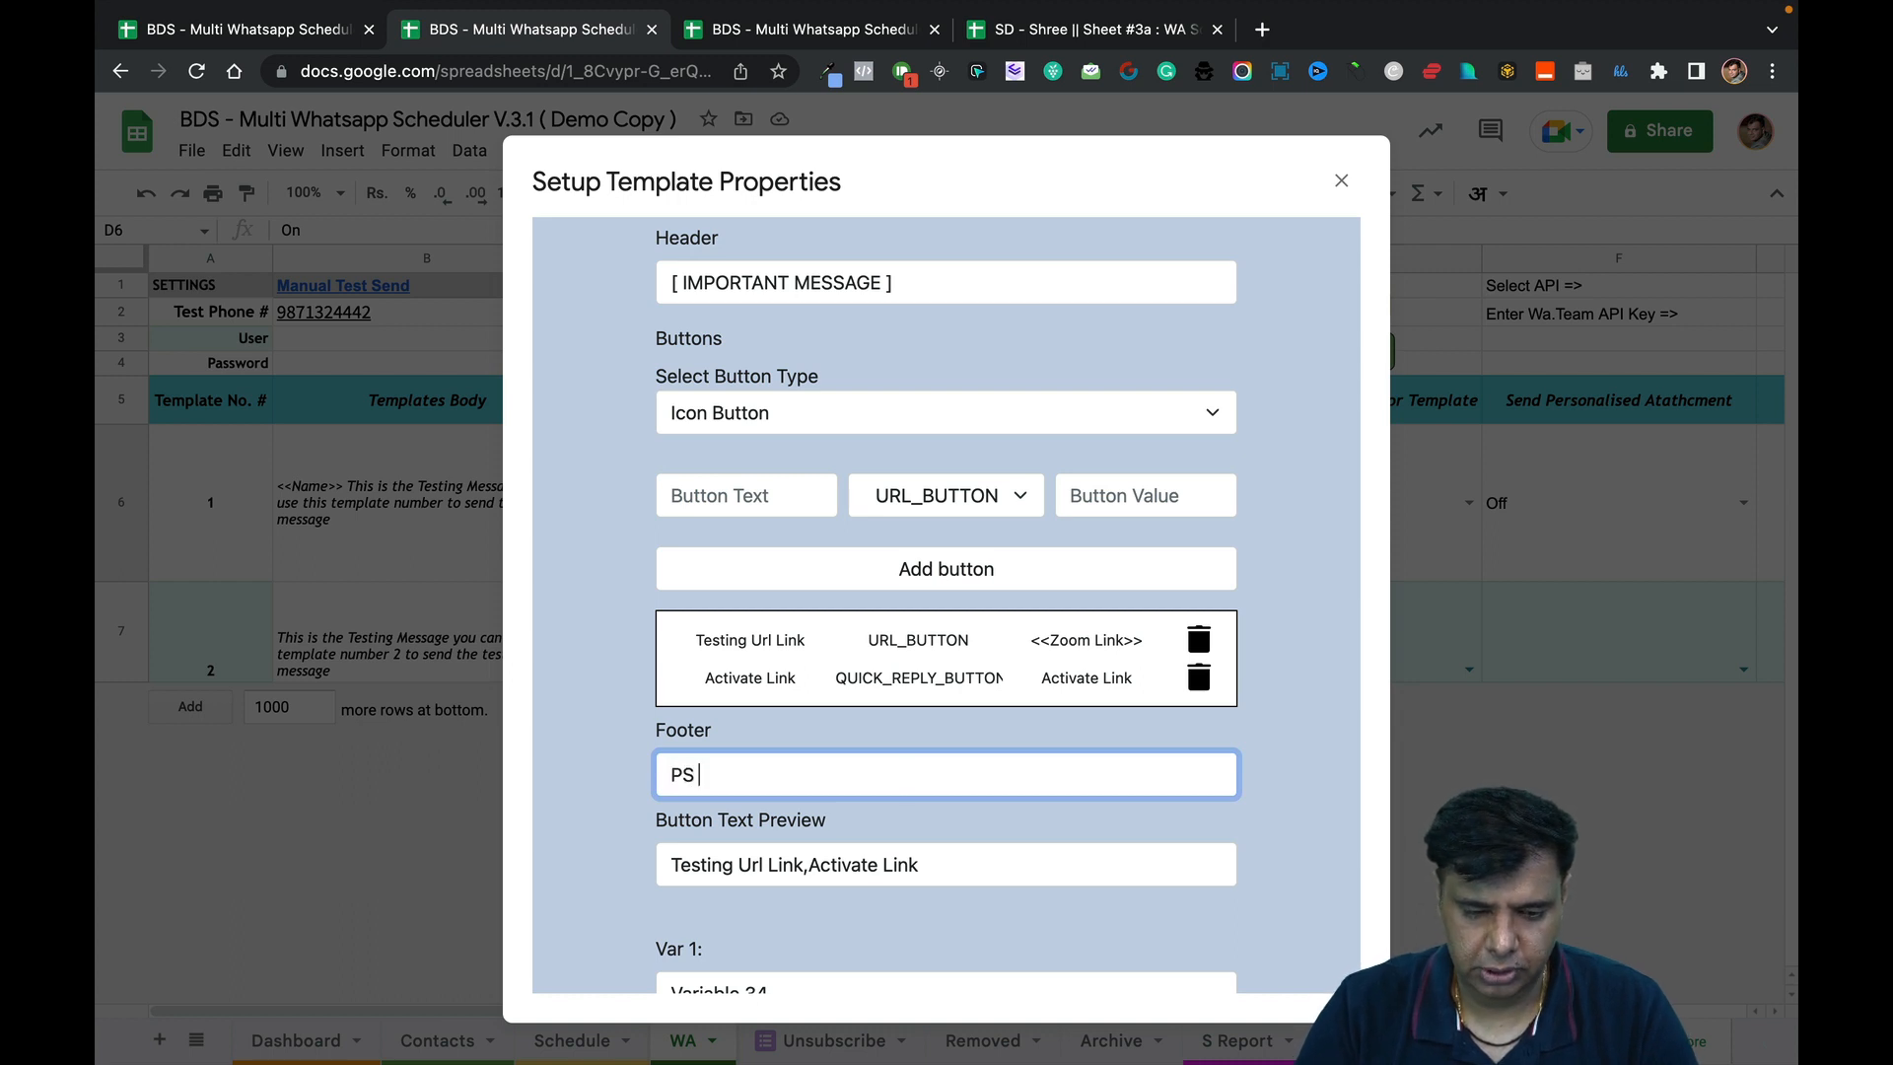
text(: Kindl)
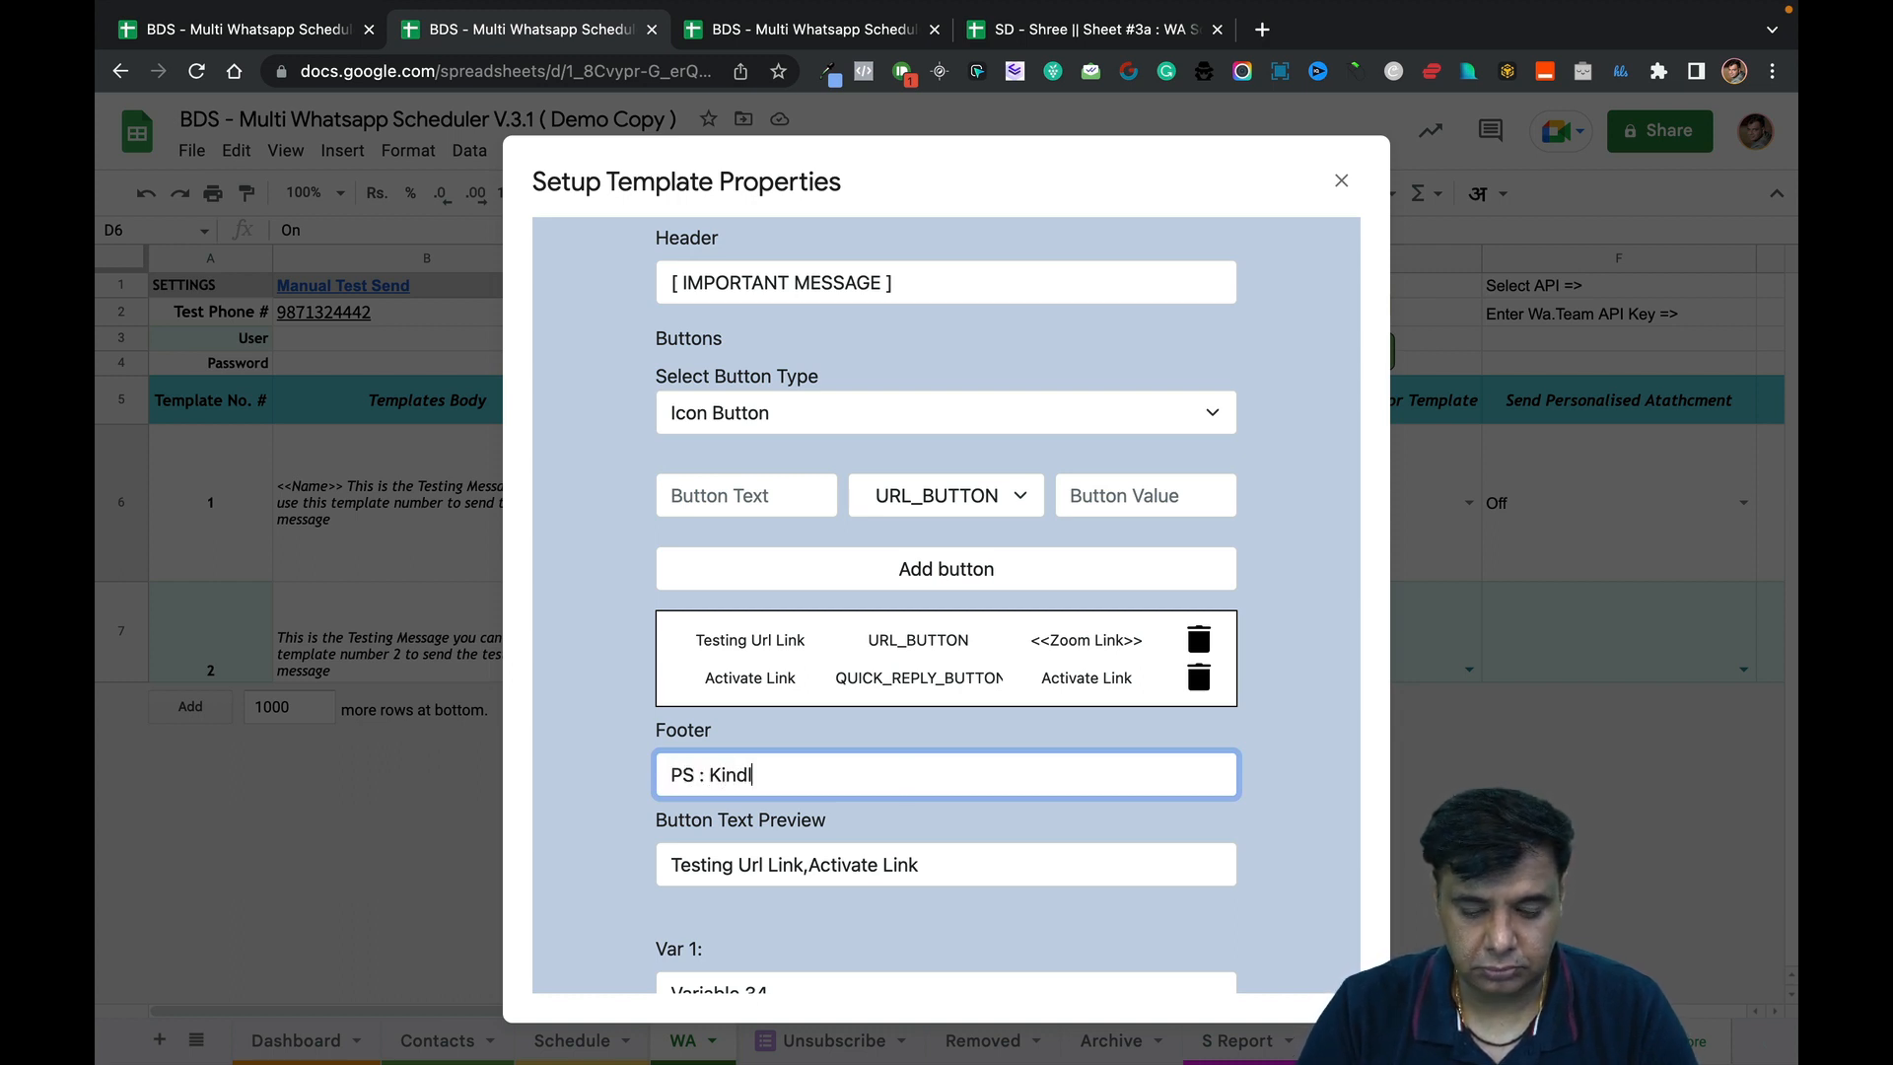
text(y clic)
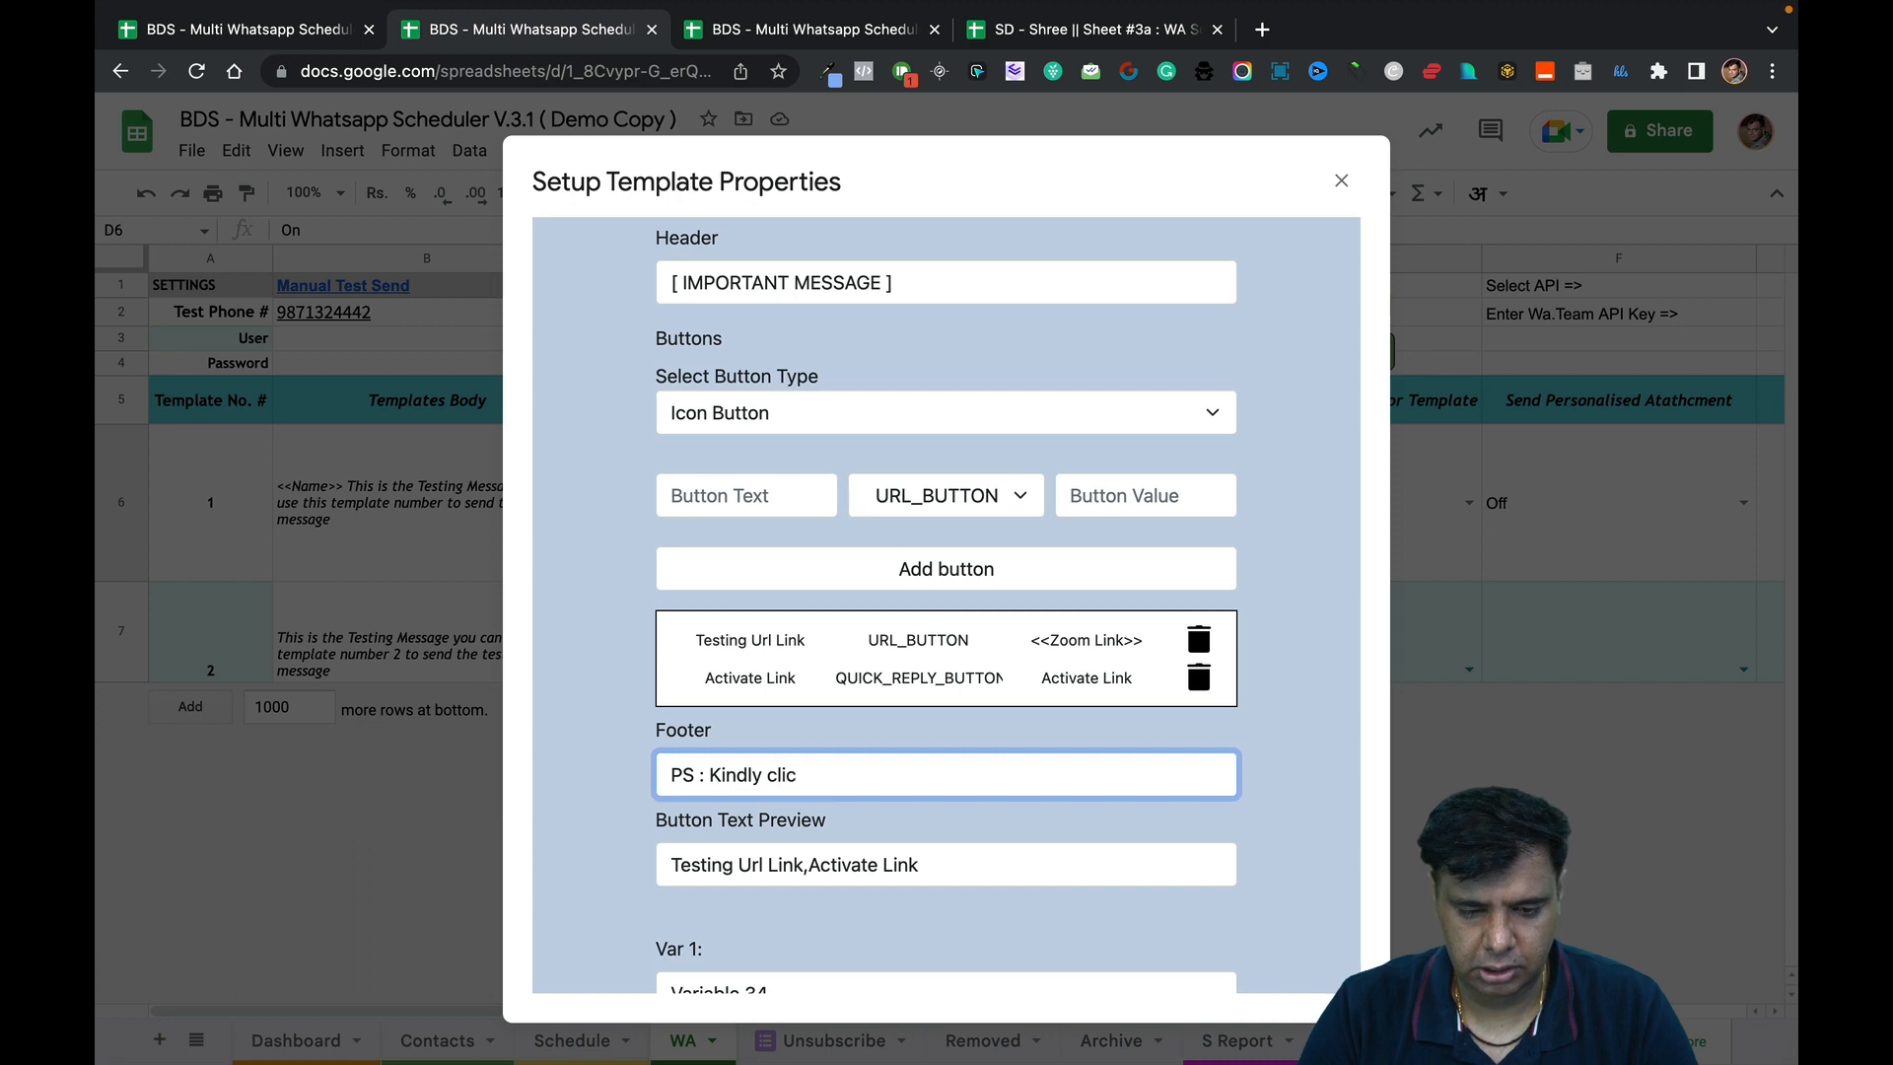
text(k Click)
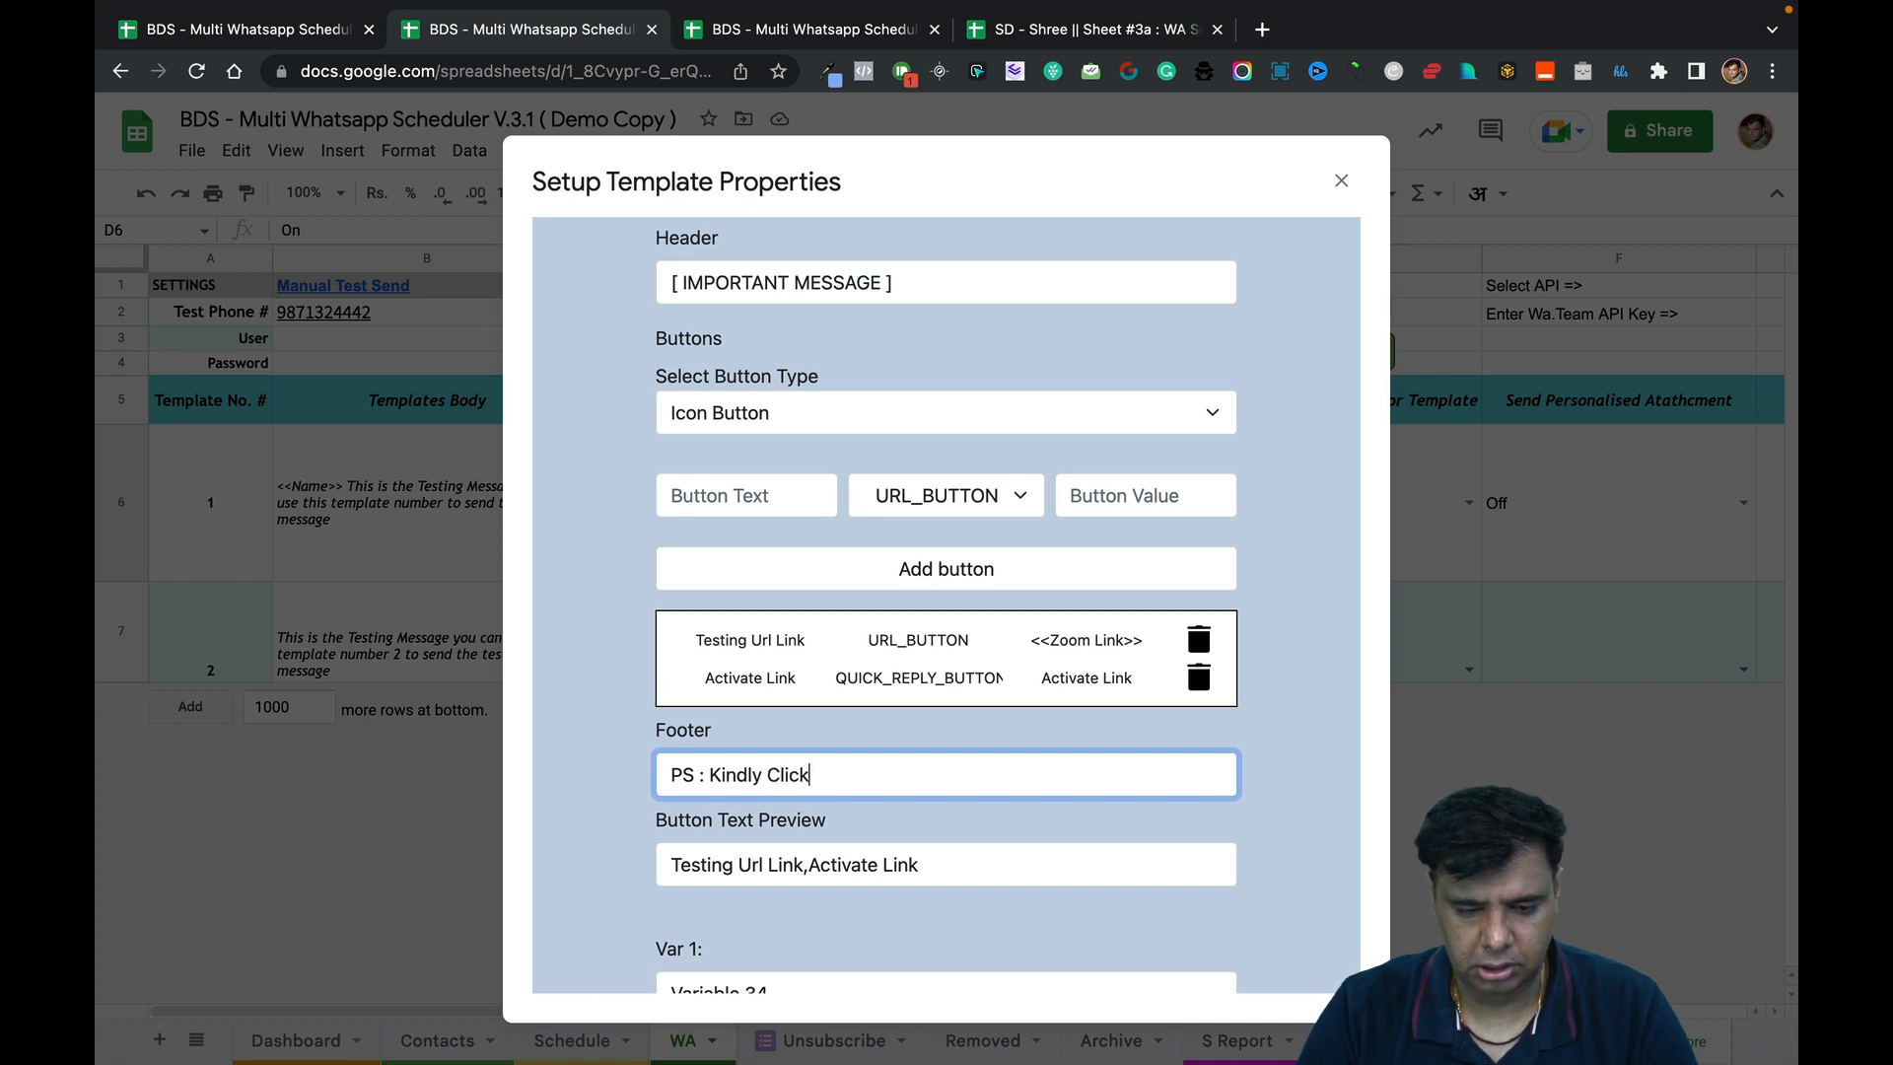
text( on *Join)
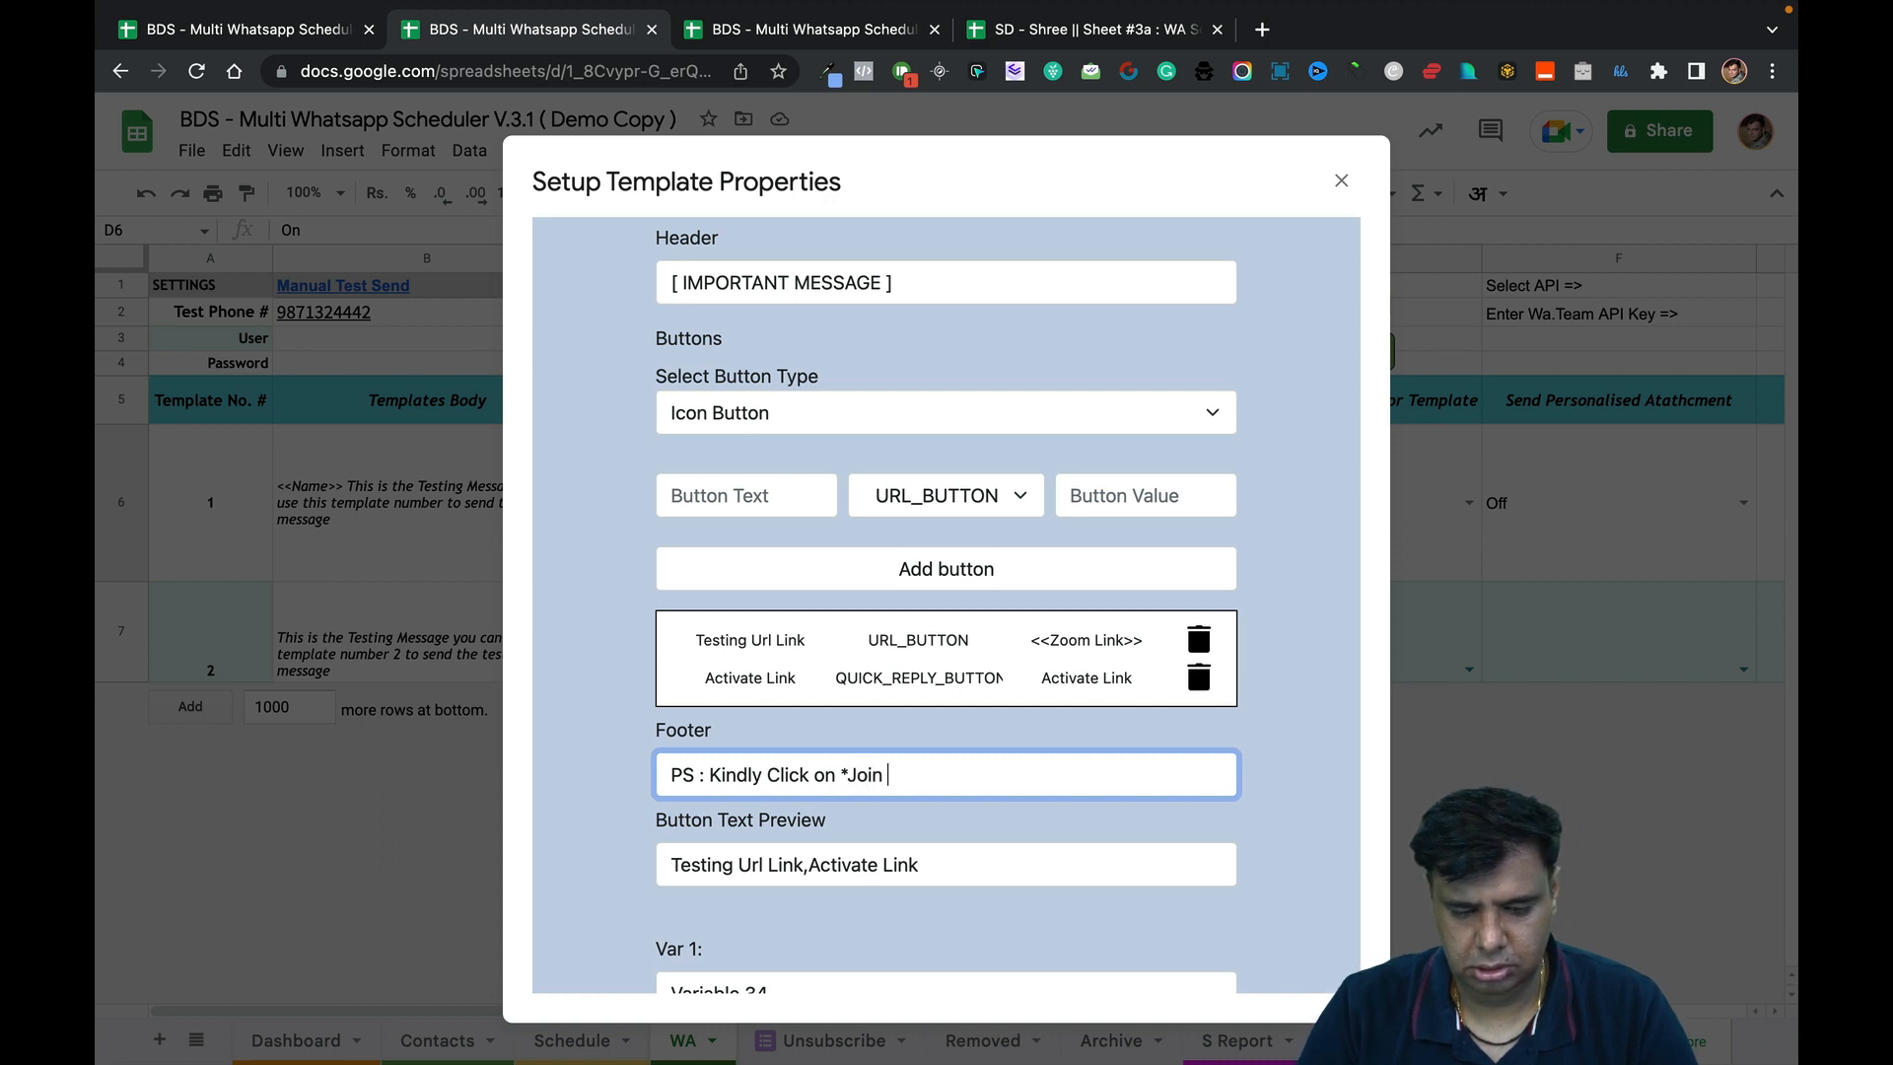
text( Webinar Here)
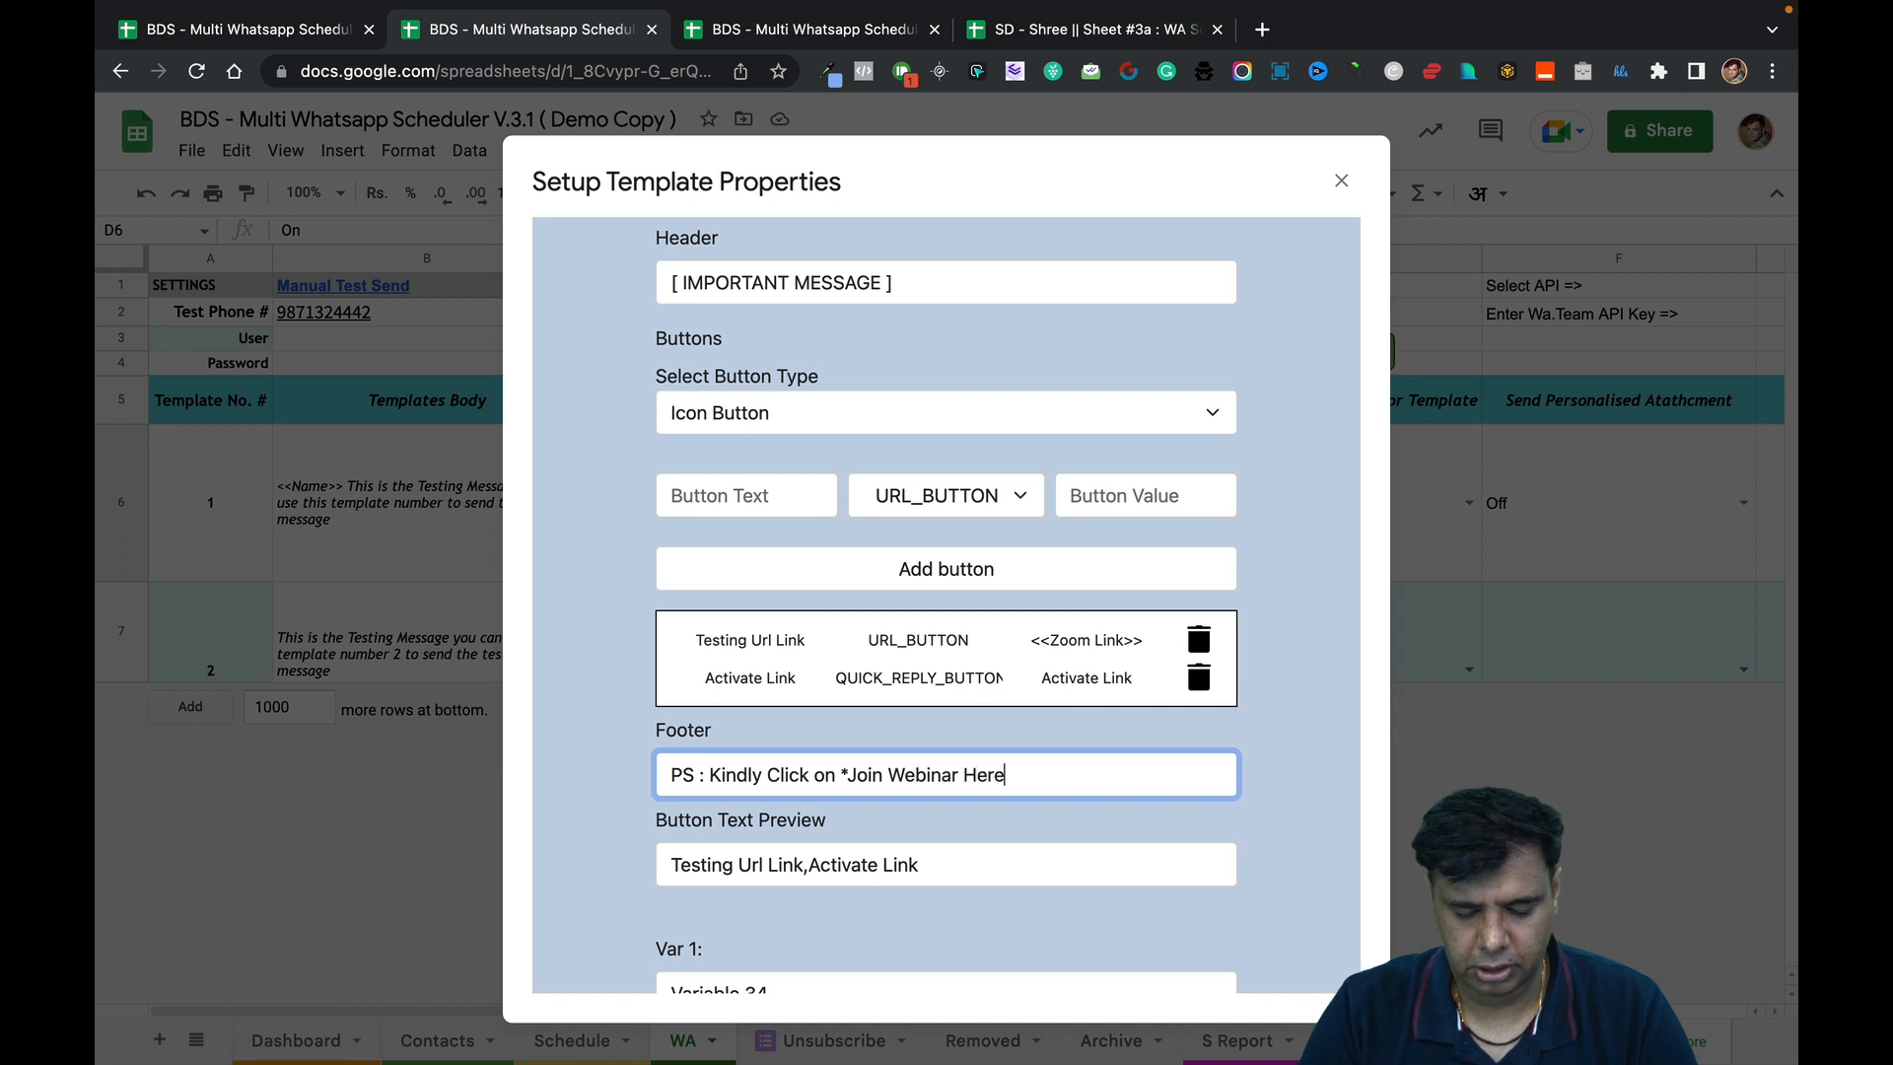
text(* Button)
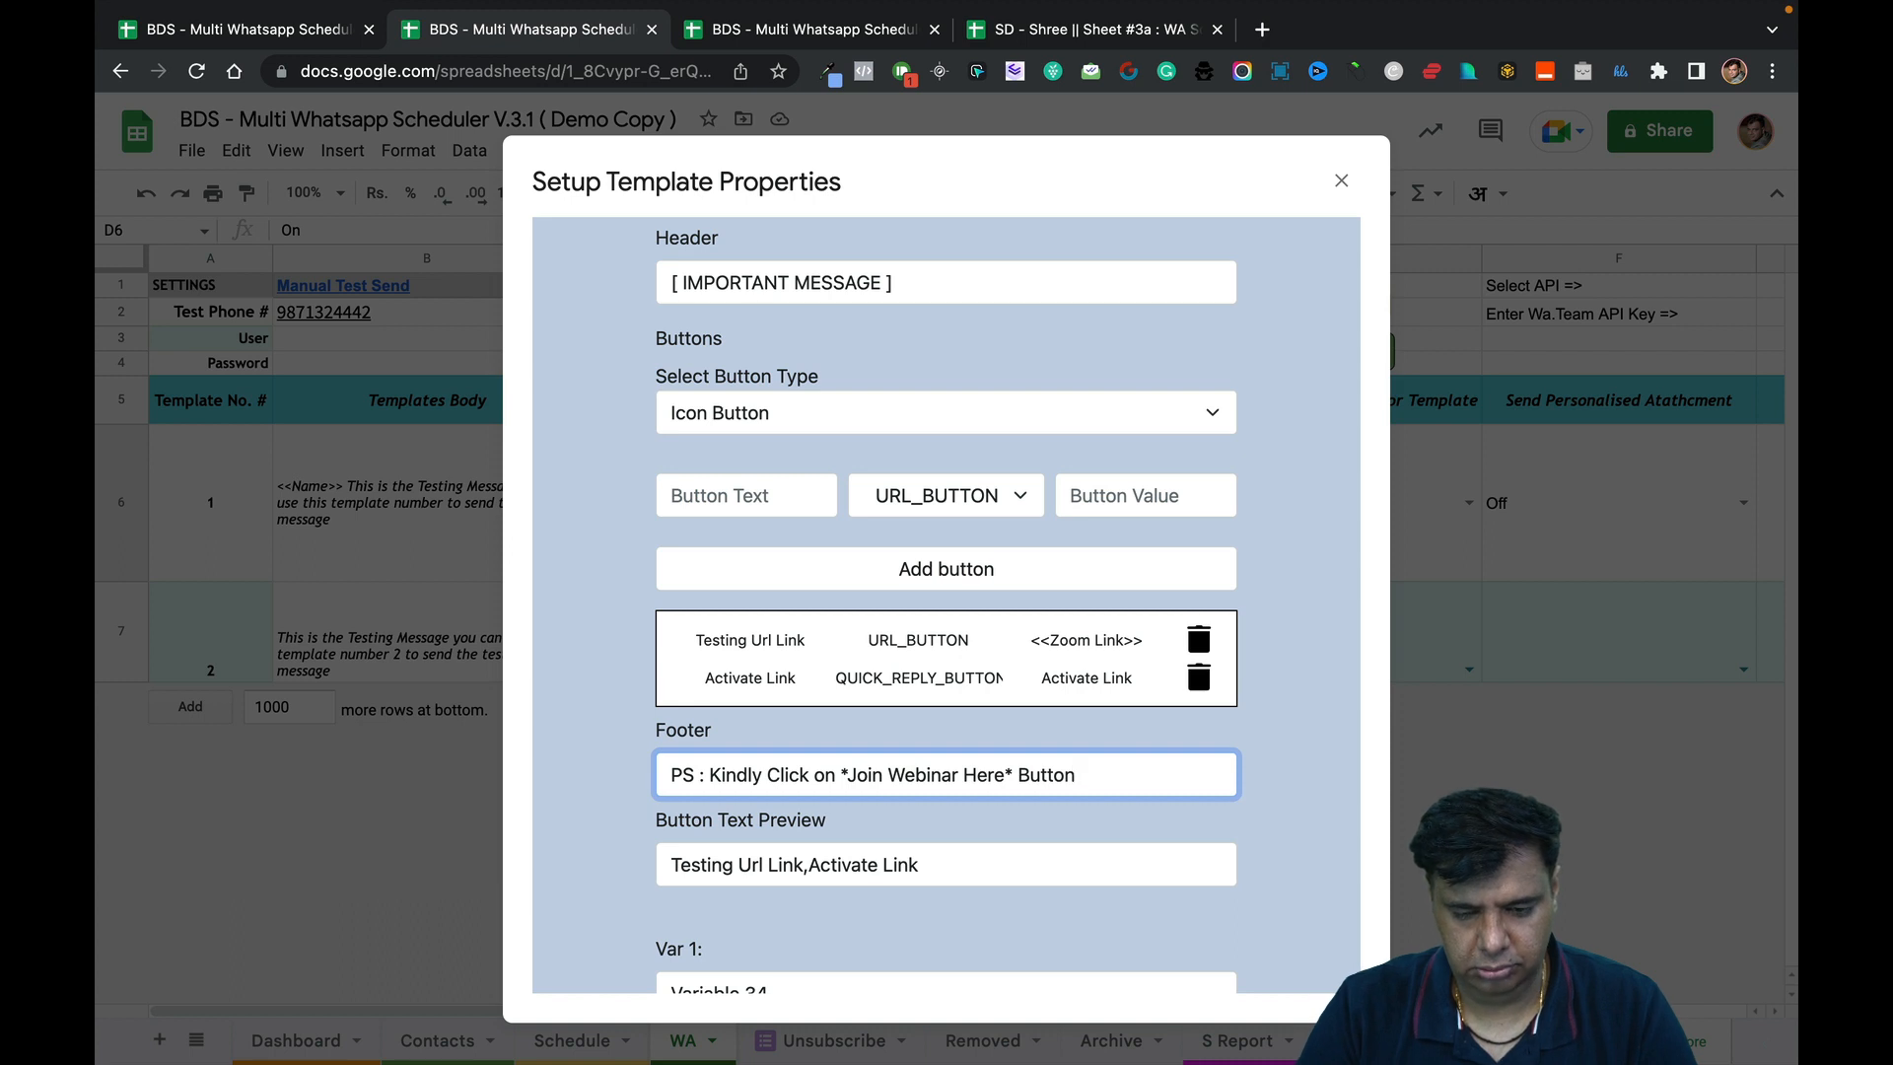
key(ctrl+super+space)
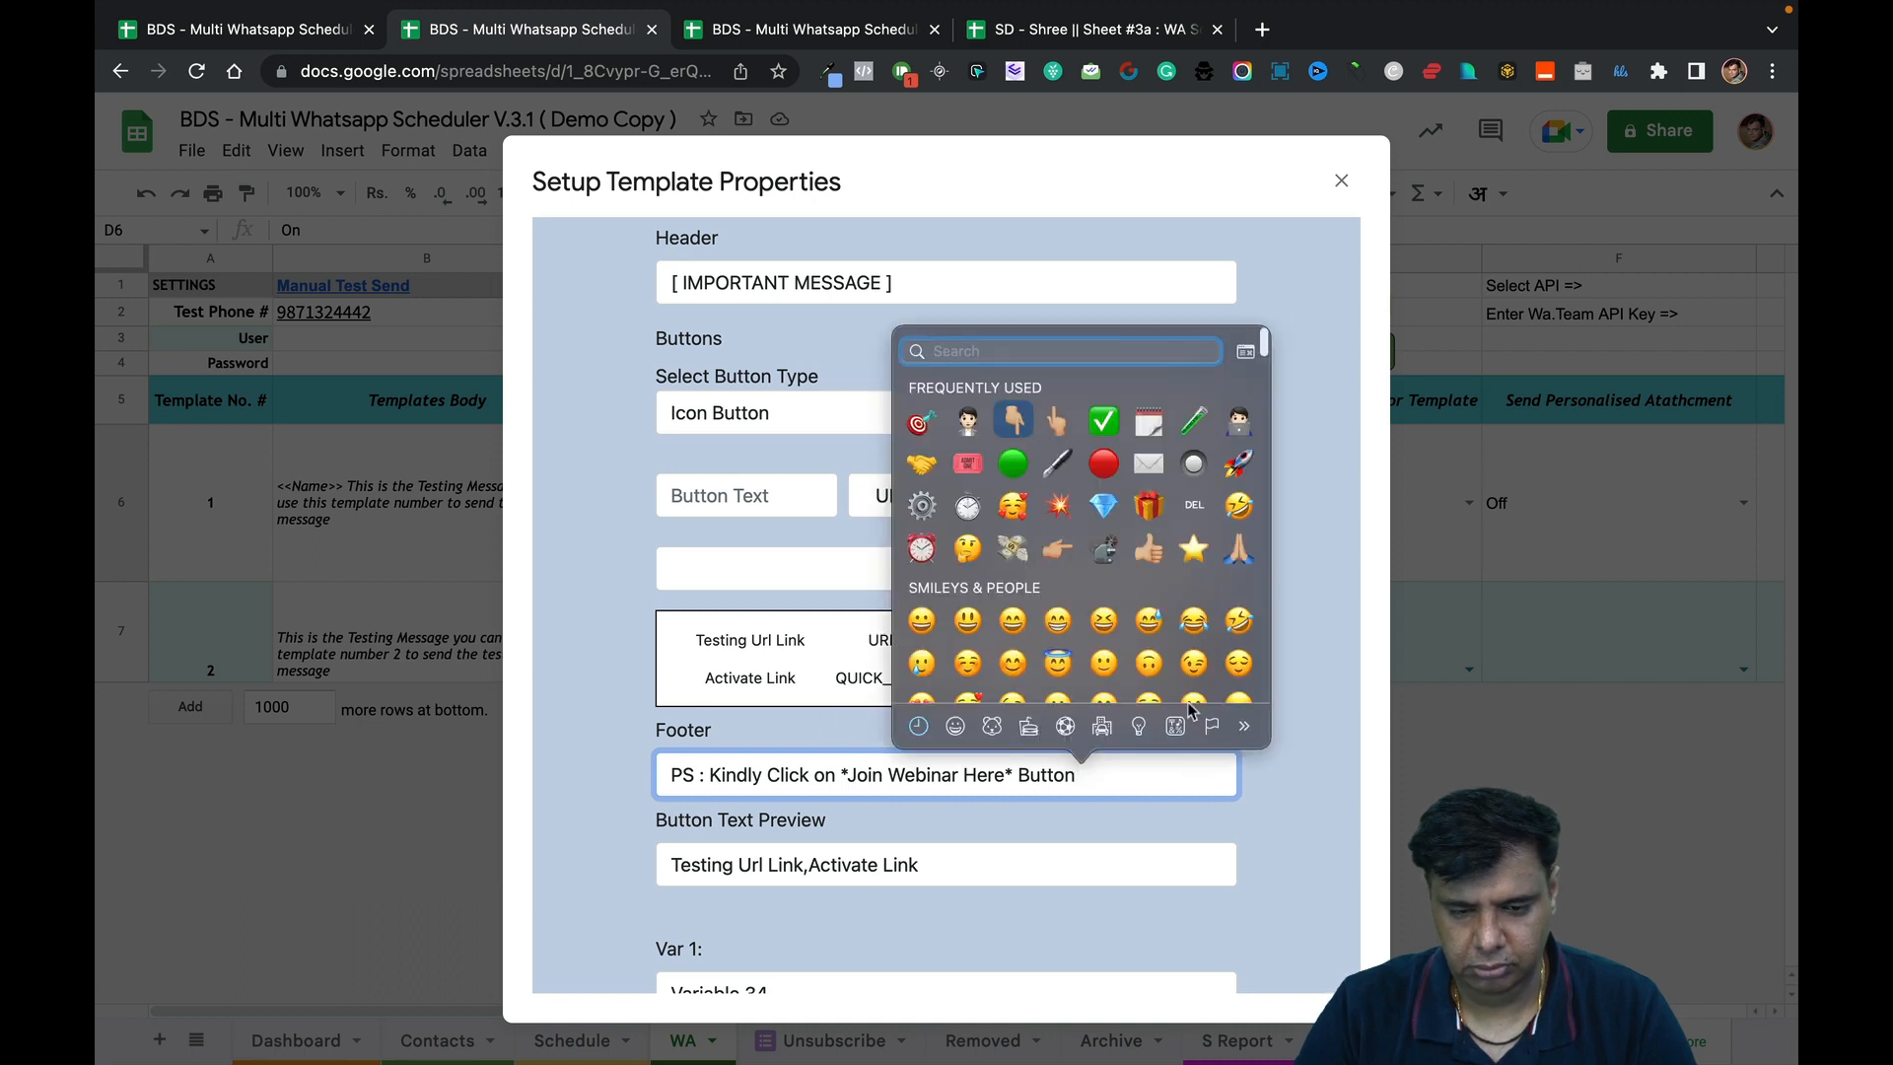
click(1019, 424)
text(Below)
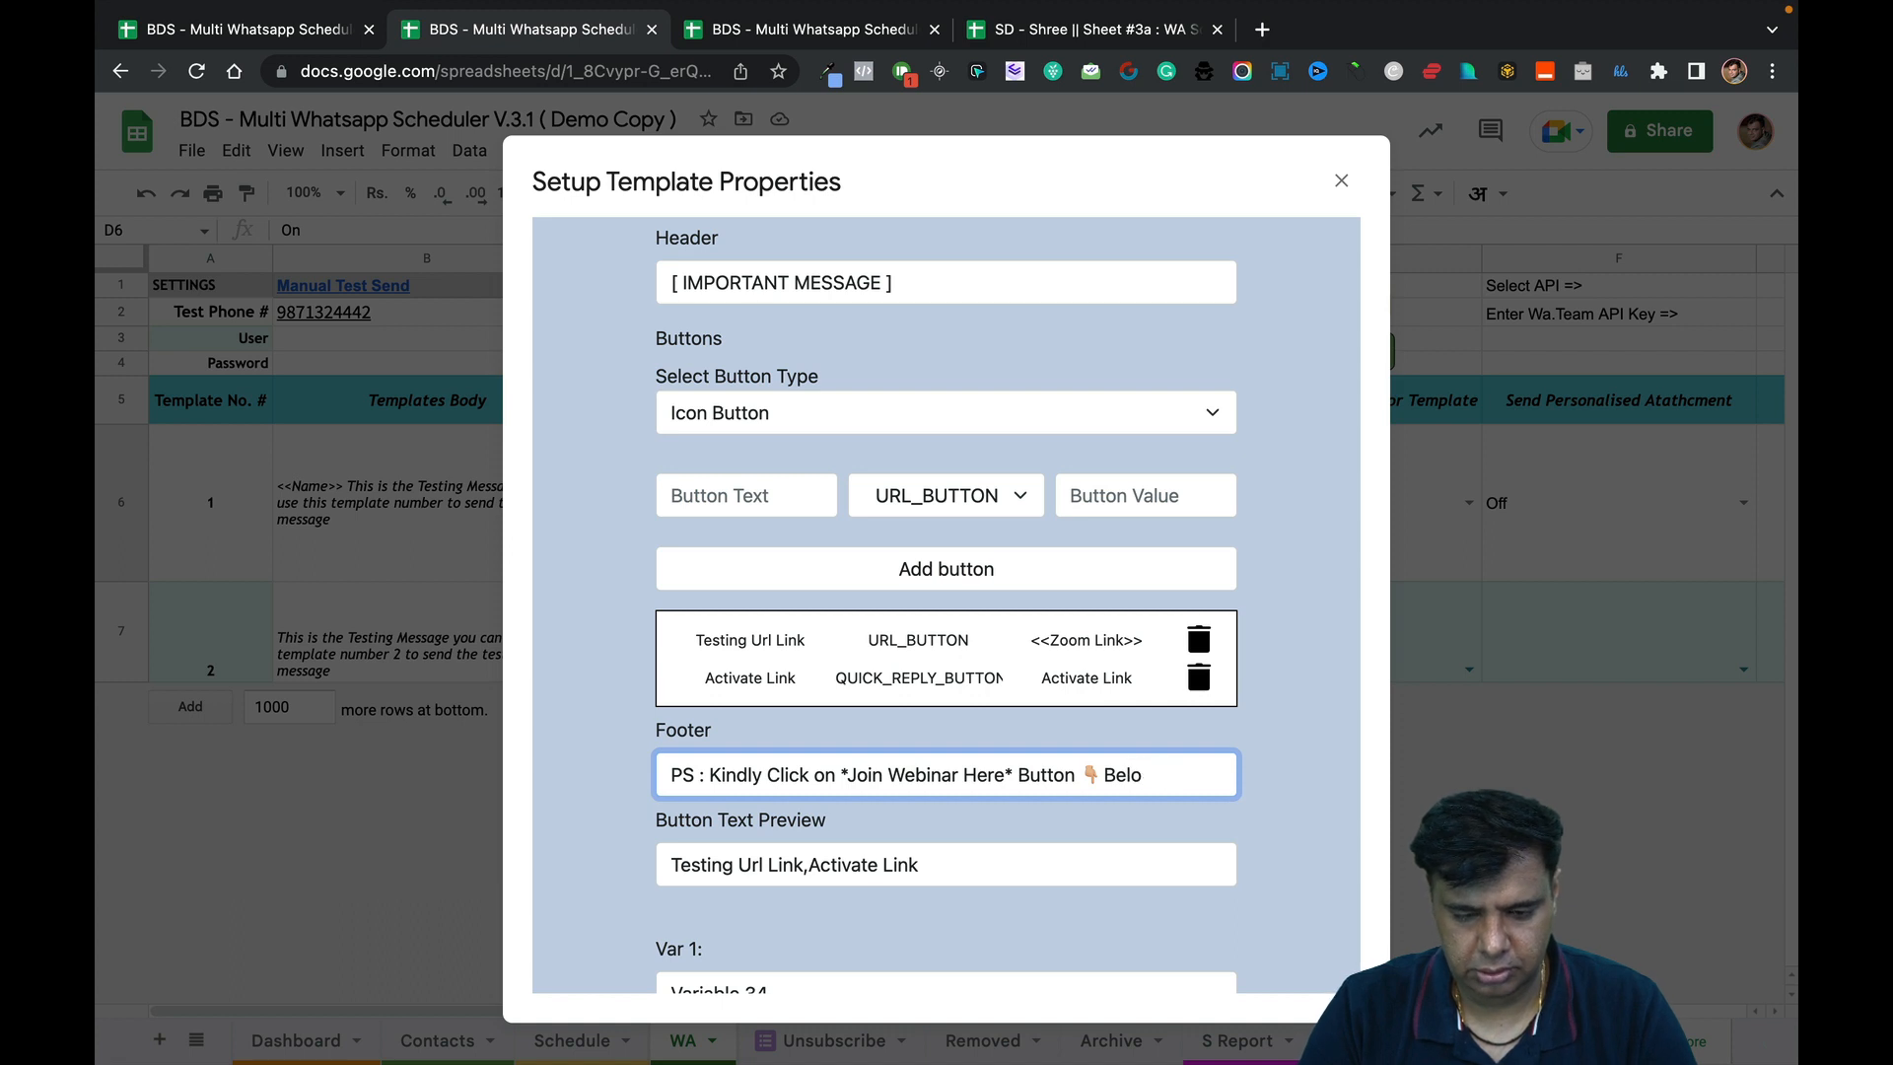
key(BackSpace)
key(BackSpace)
key(BackSpace)
text(this)
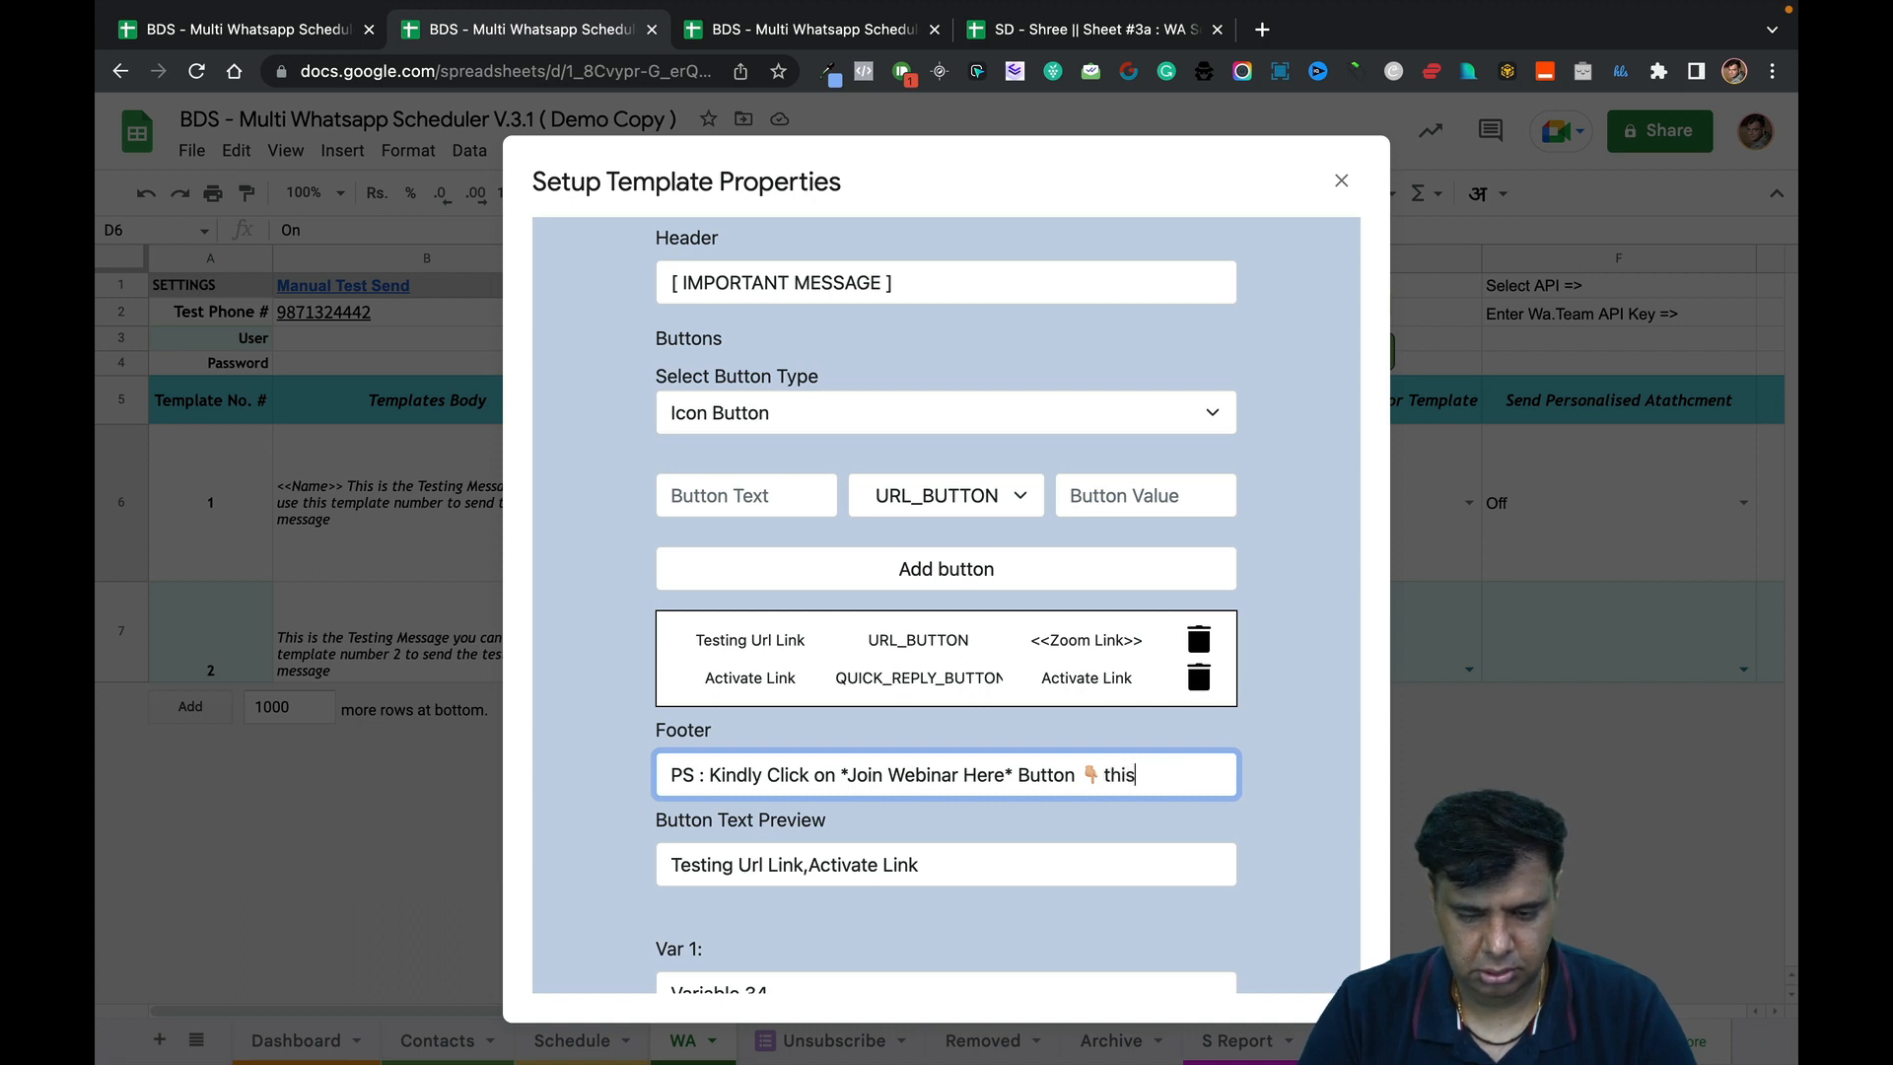
text( message to)
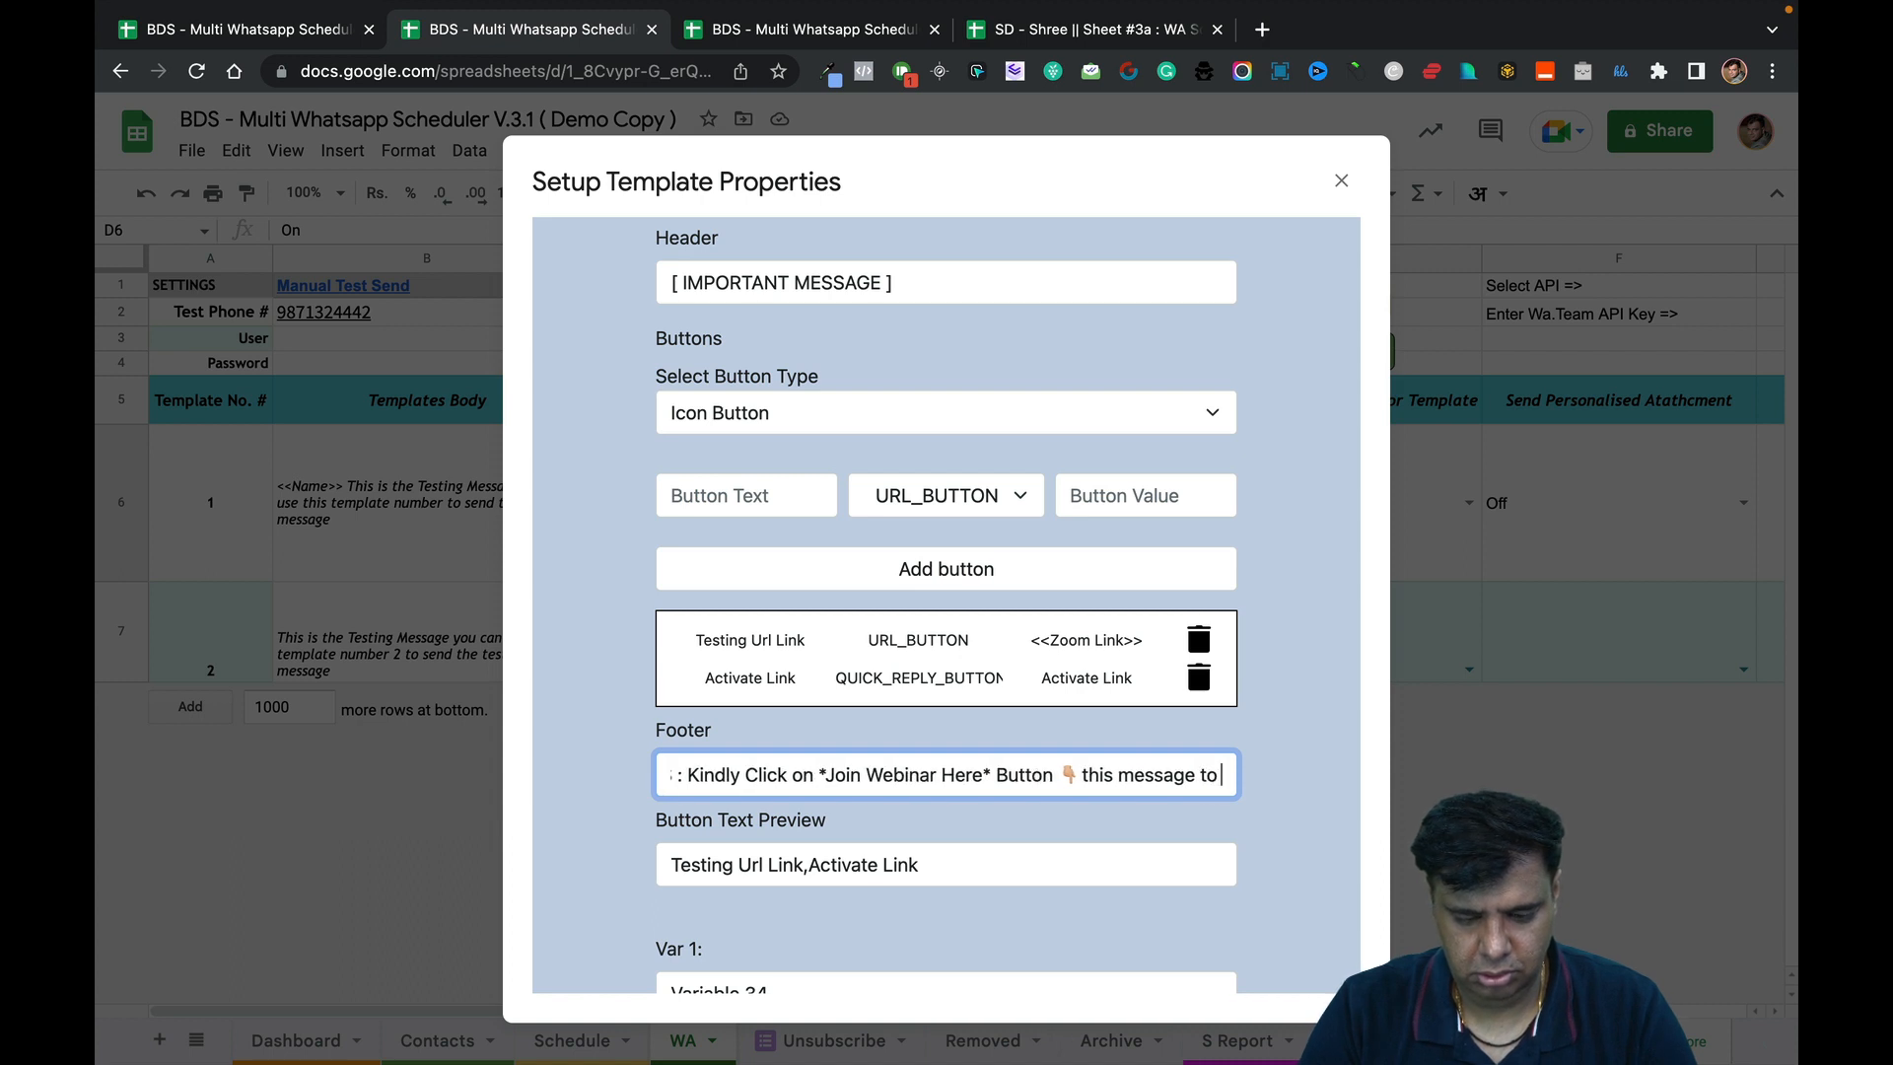
text( join webinar)
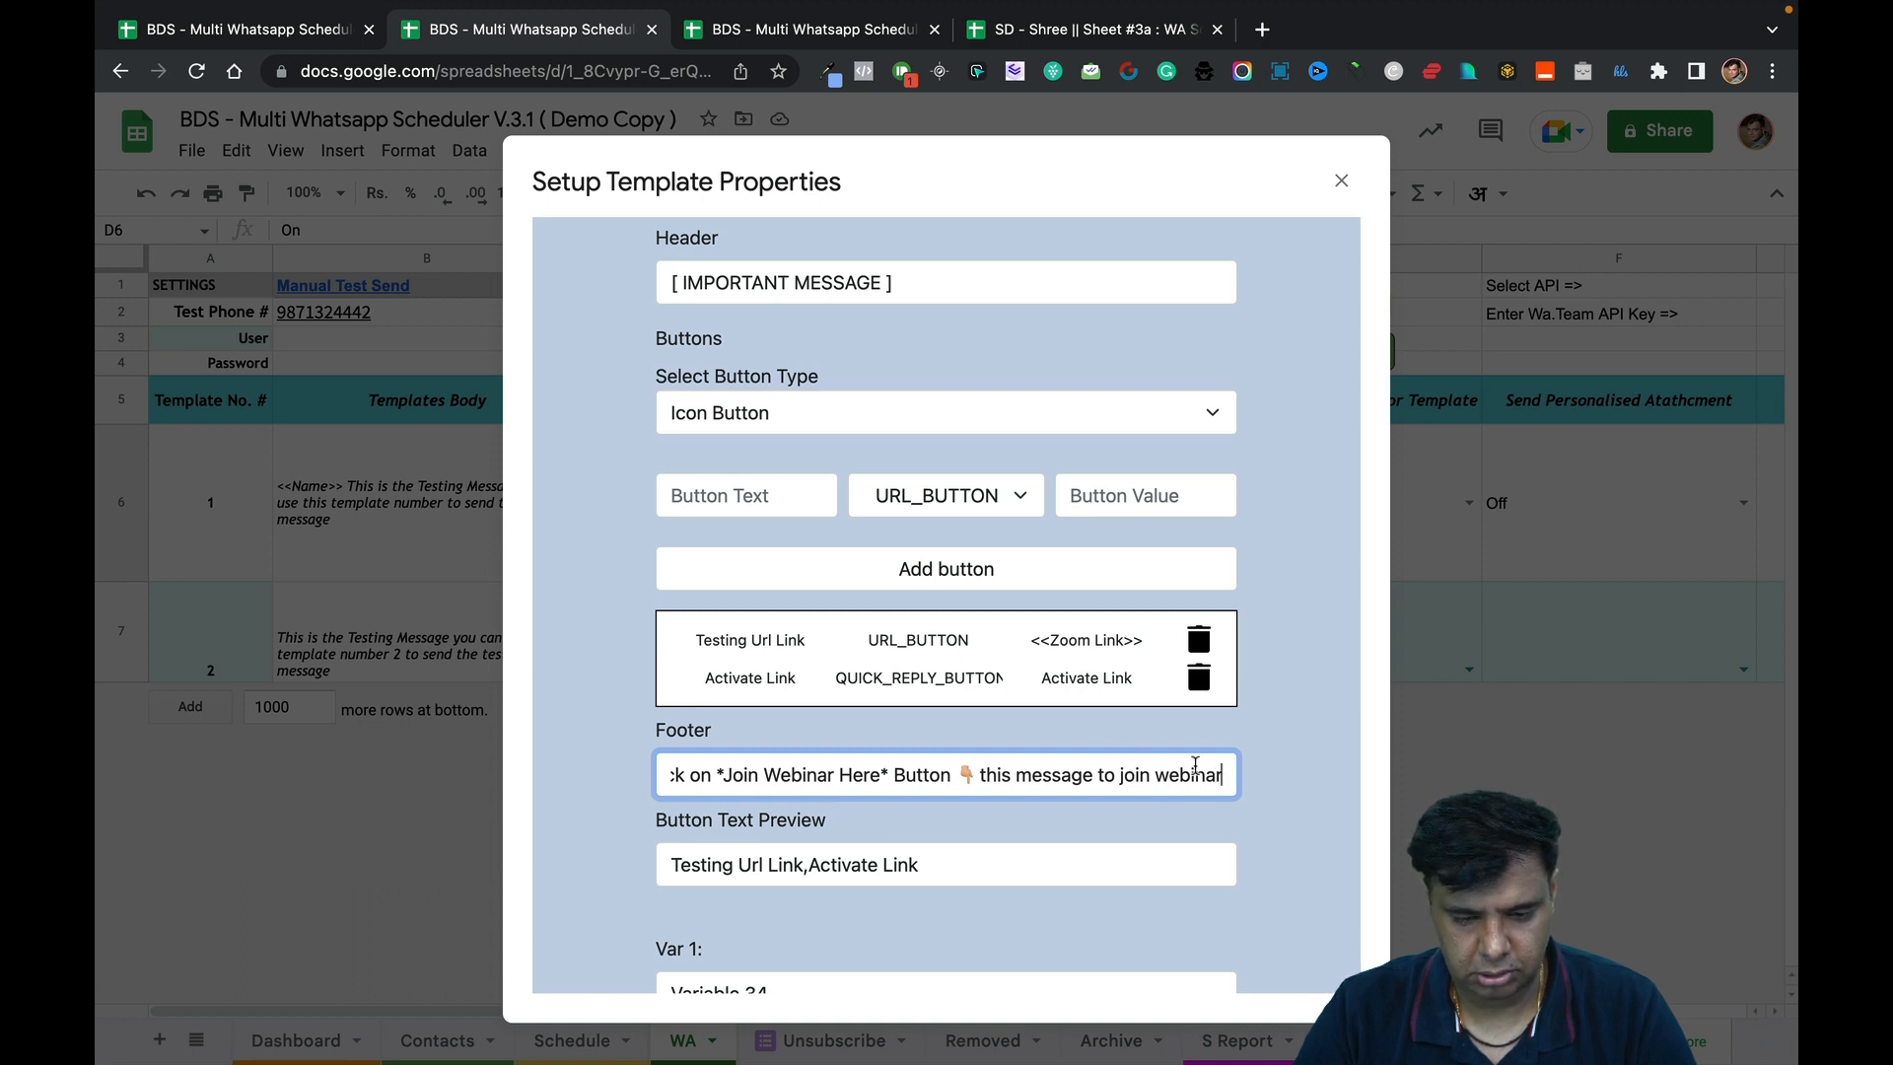
scroll(1217, 781, down, 1)
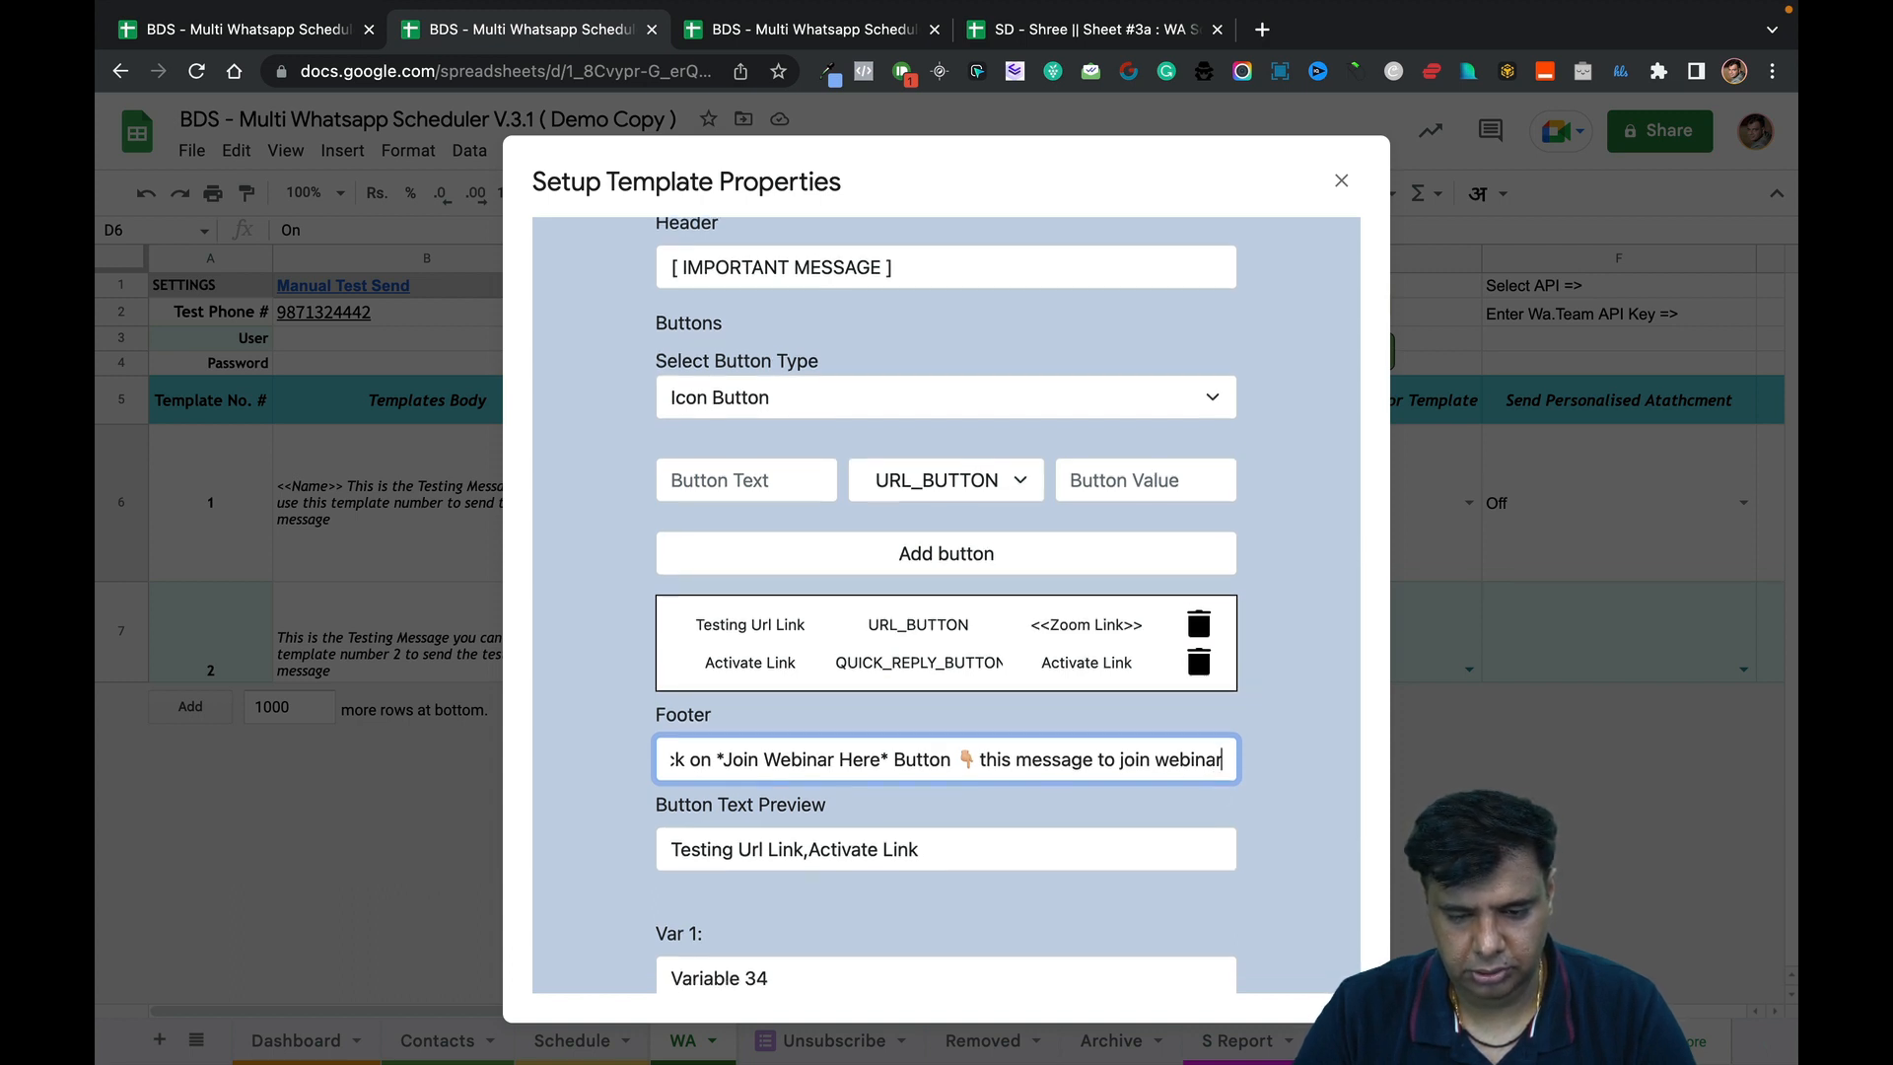
scroll(1229, 760, down, 1)
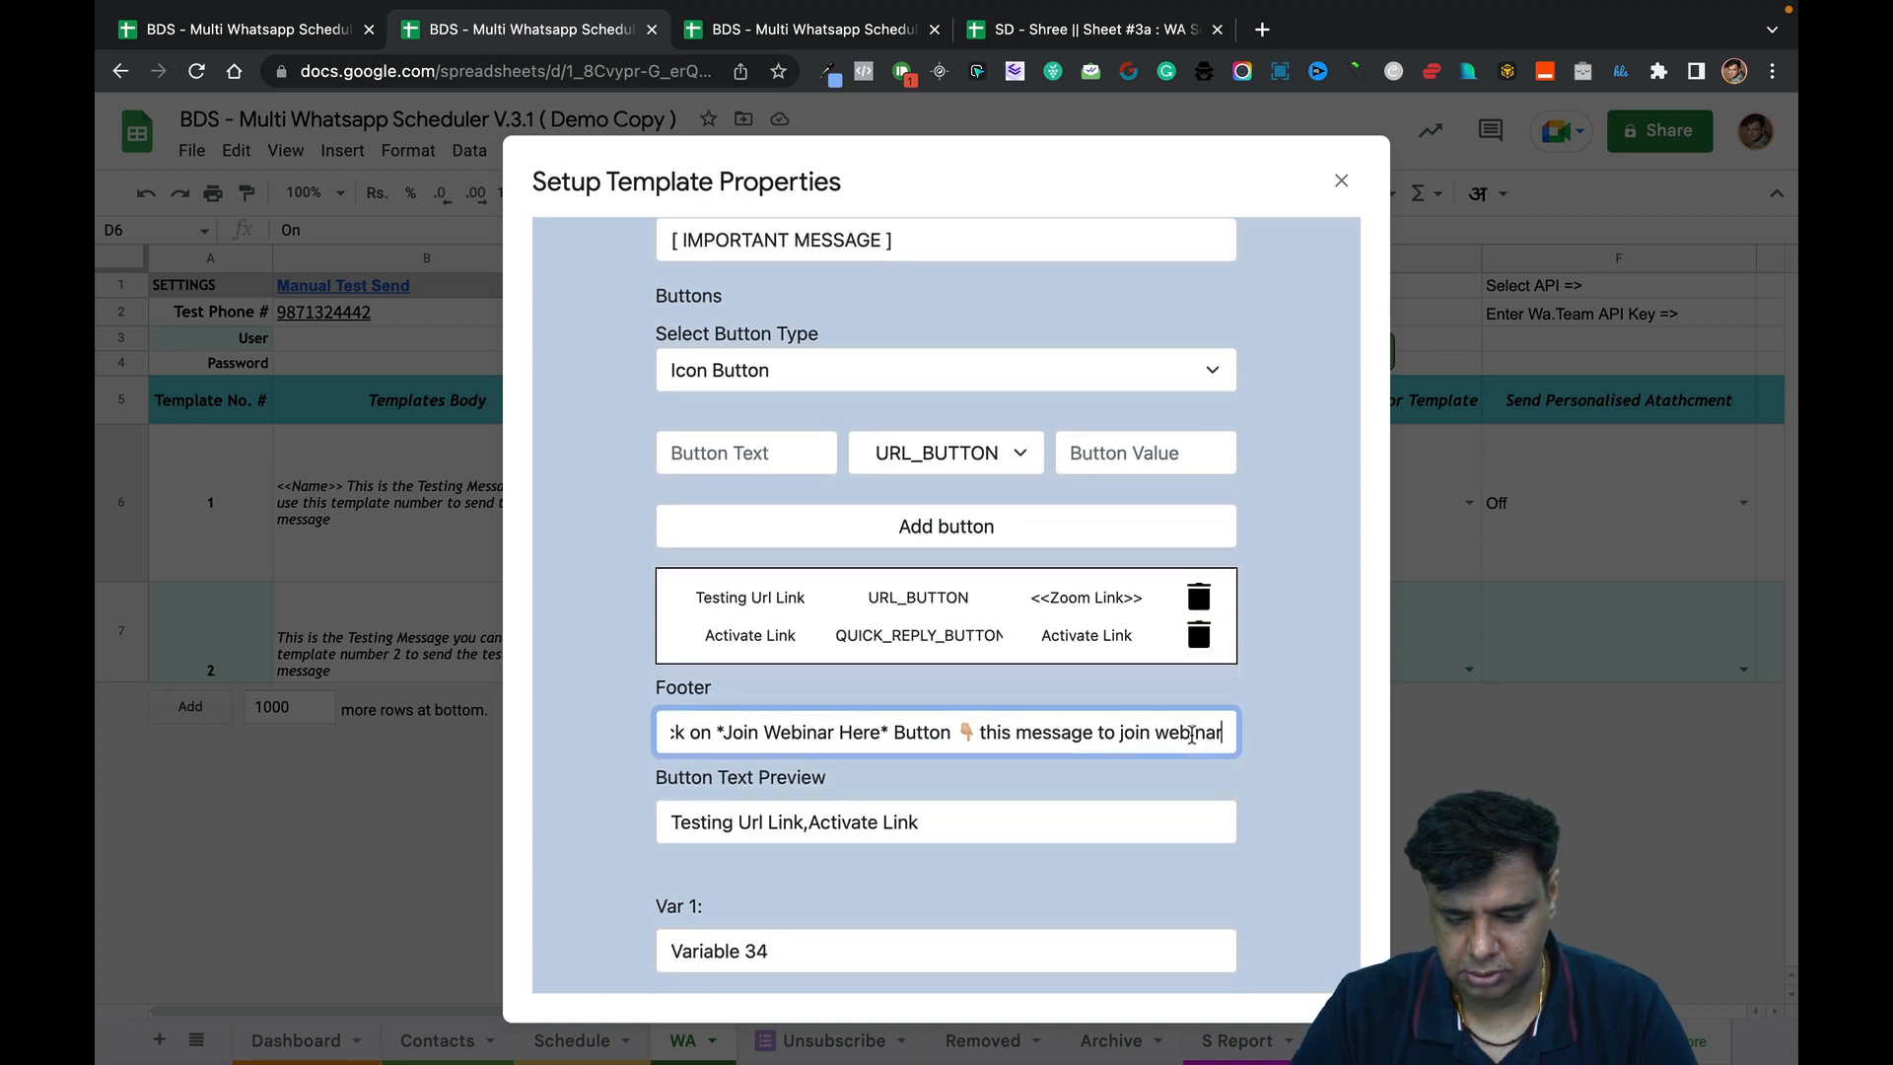
key(Up)
Append 'P.S : If the above webinar Joining Link is not Active, click *Activate Link* Button below.'.
scroll(963, 449, up, 7)
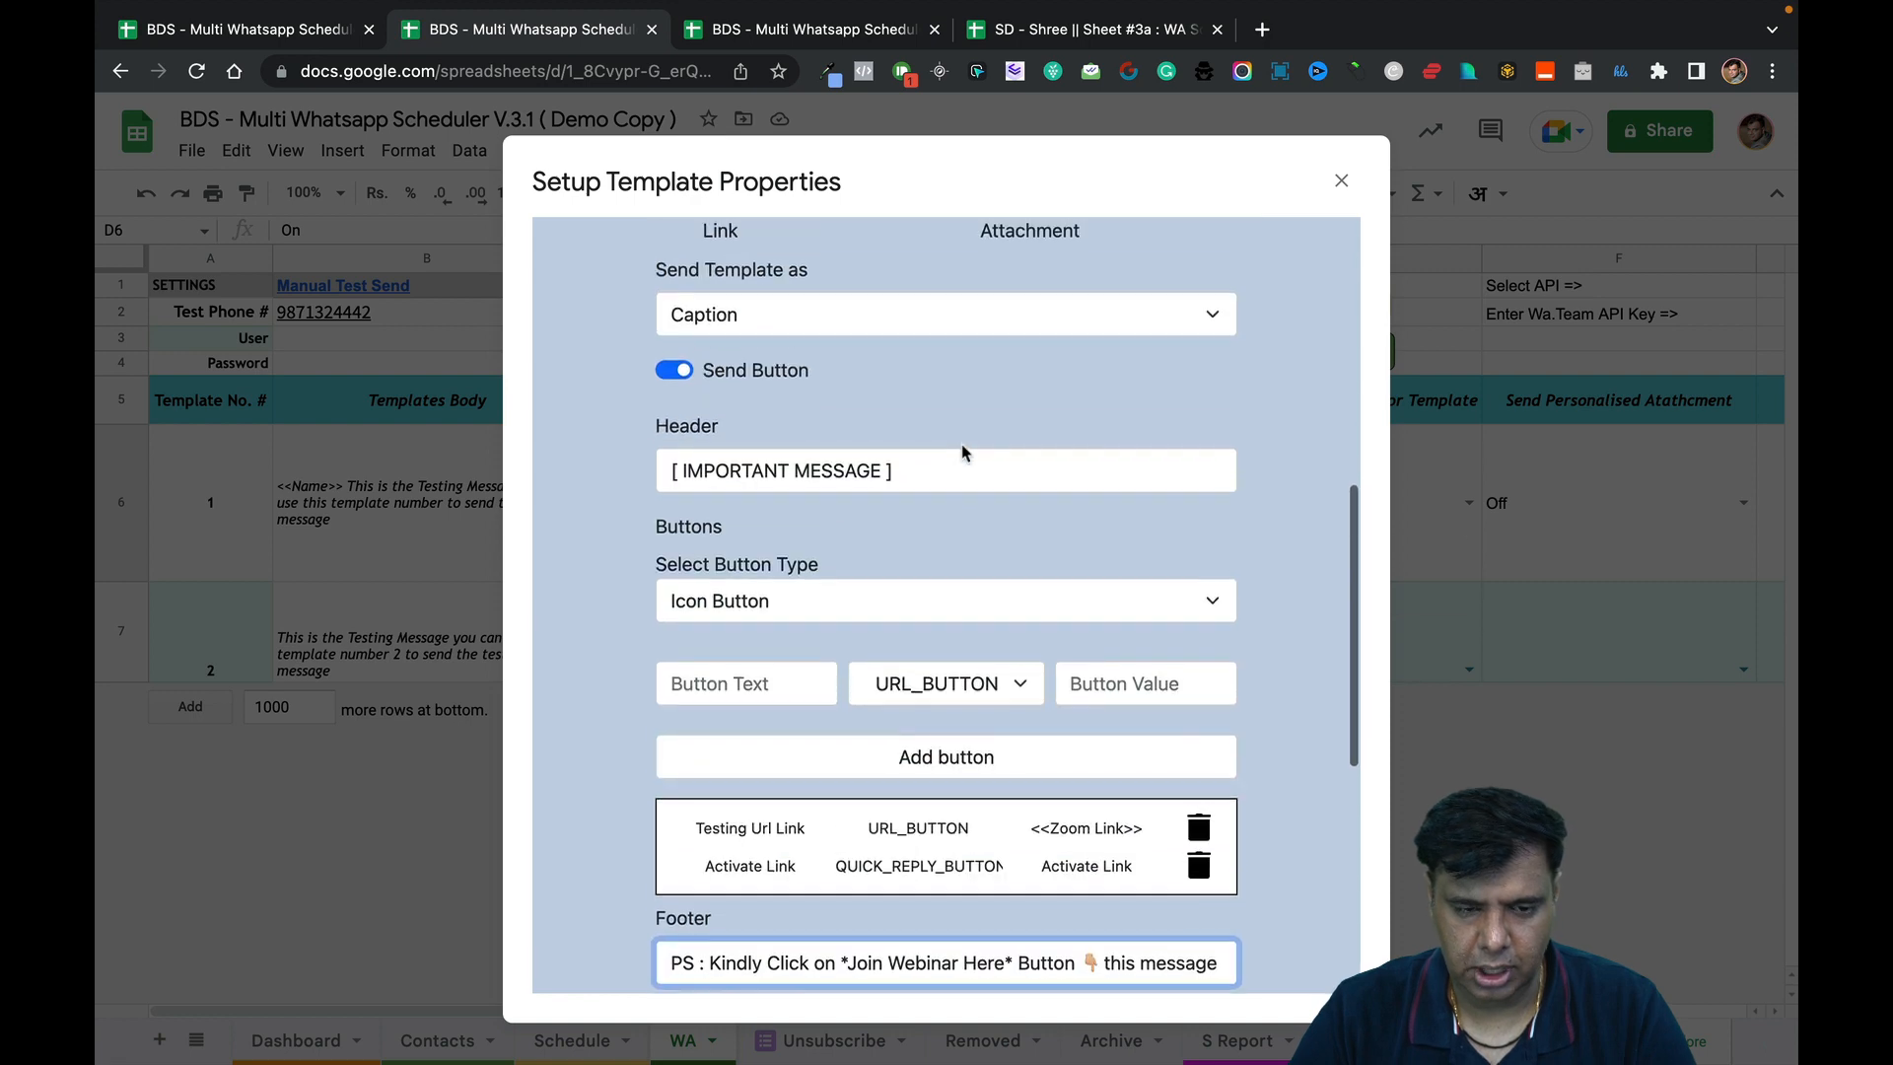
click(941, 515)
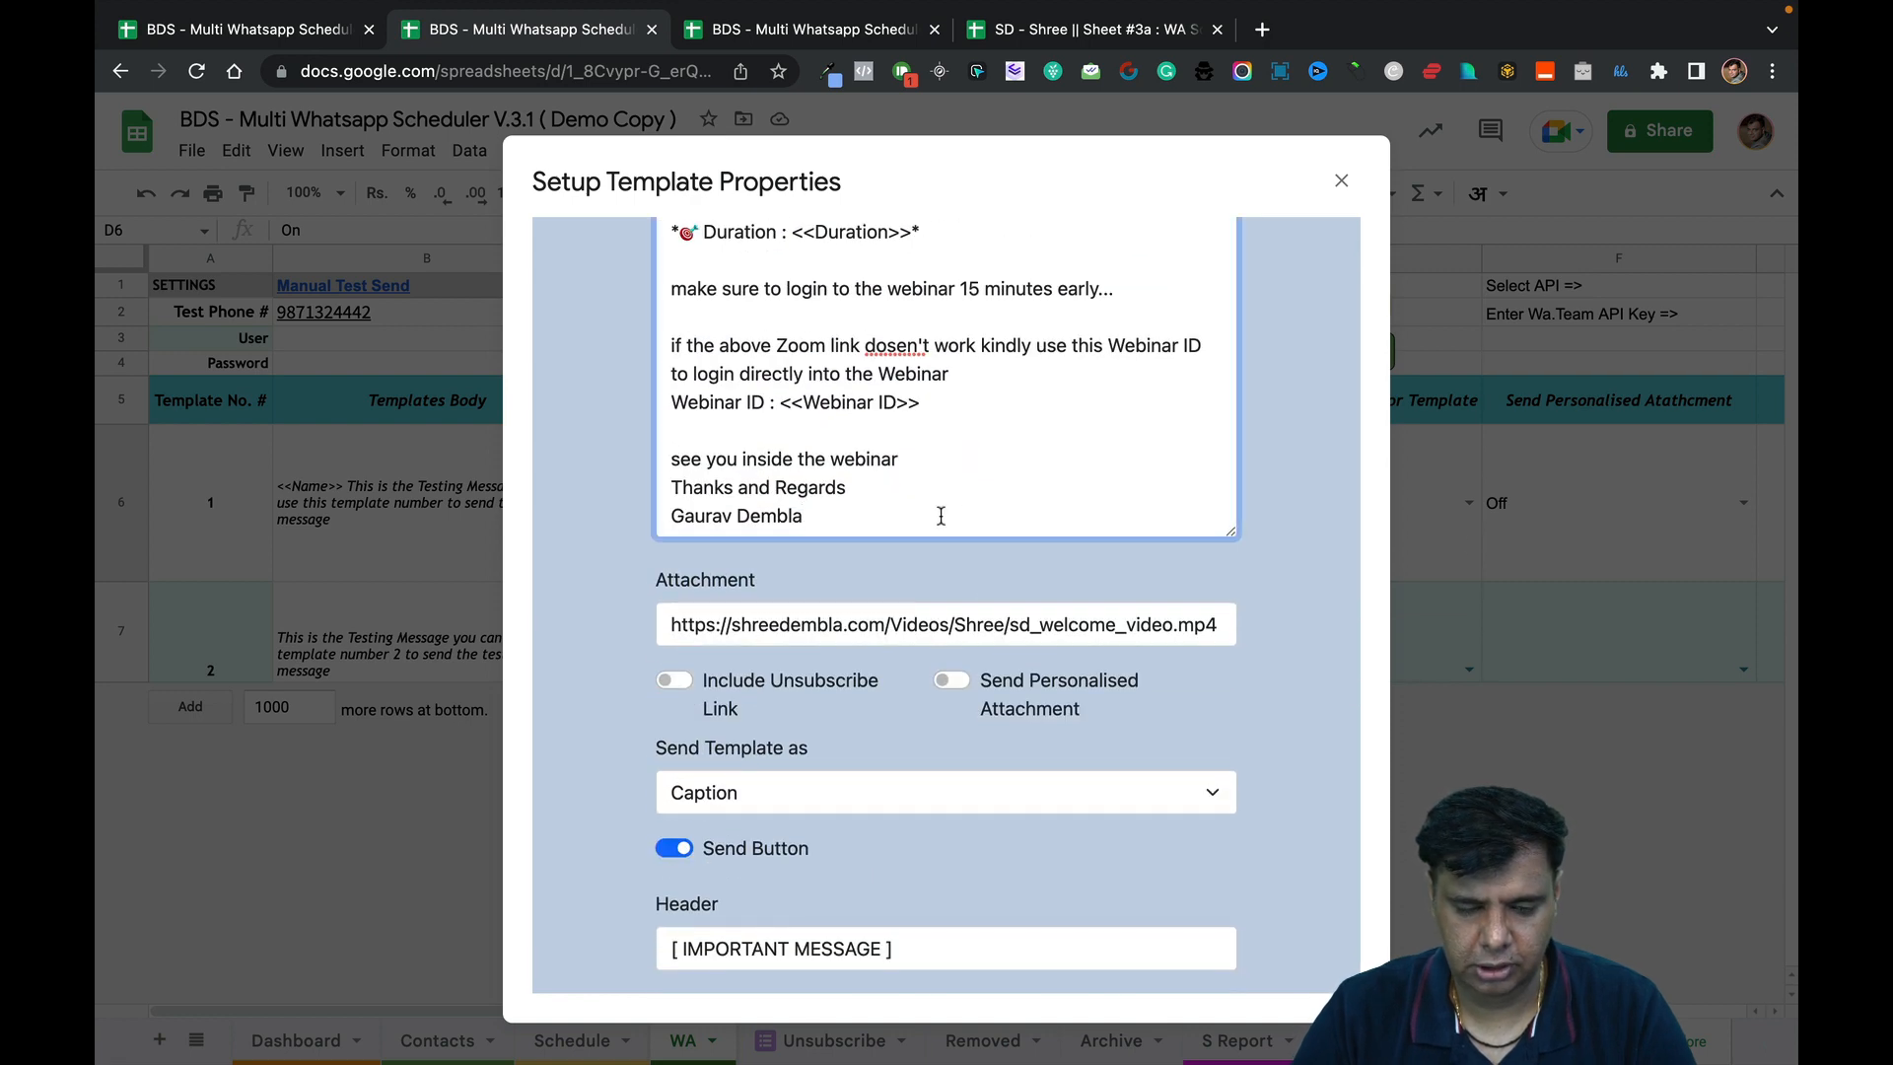
key(Return)
key(Return)
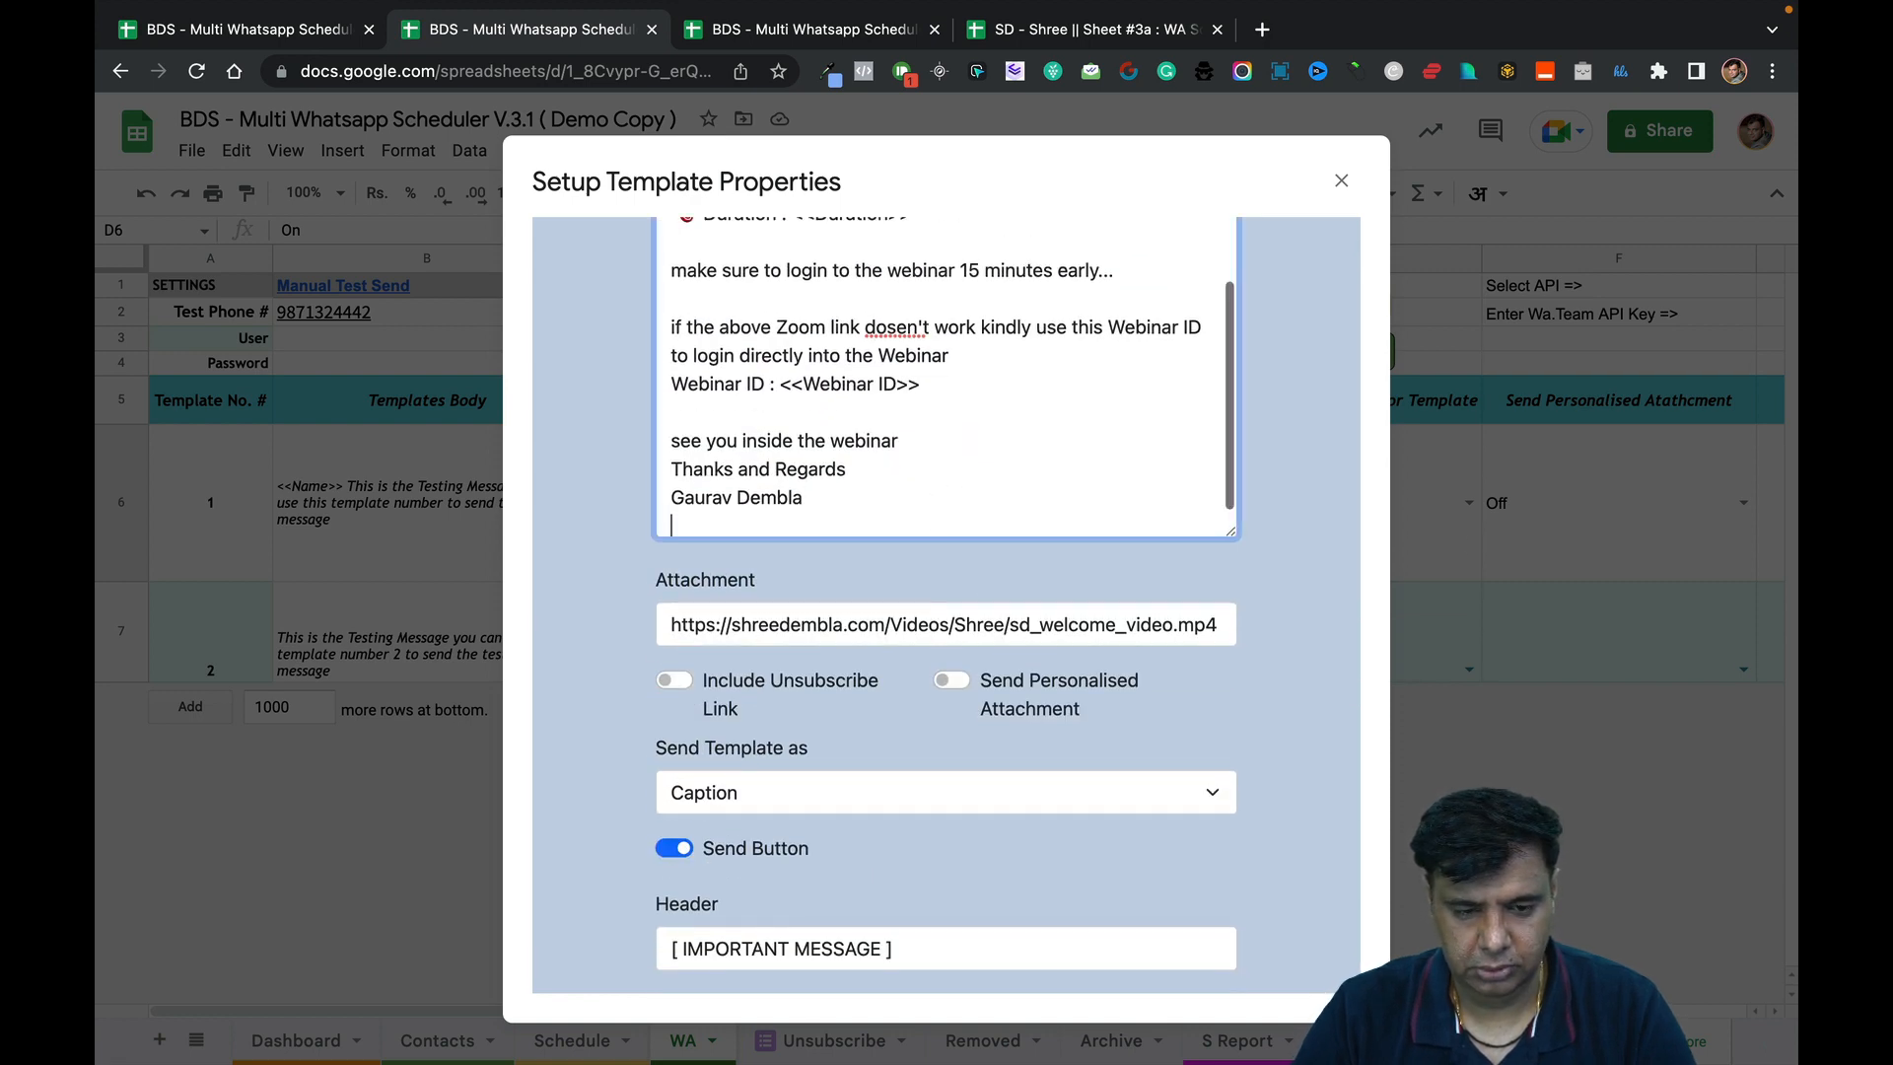
text(P.S :)
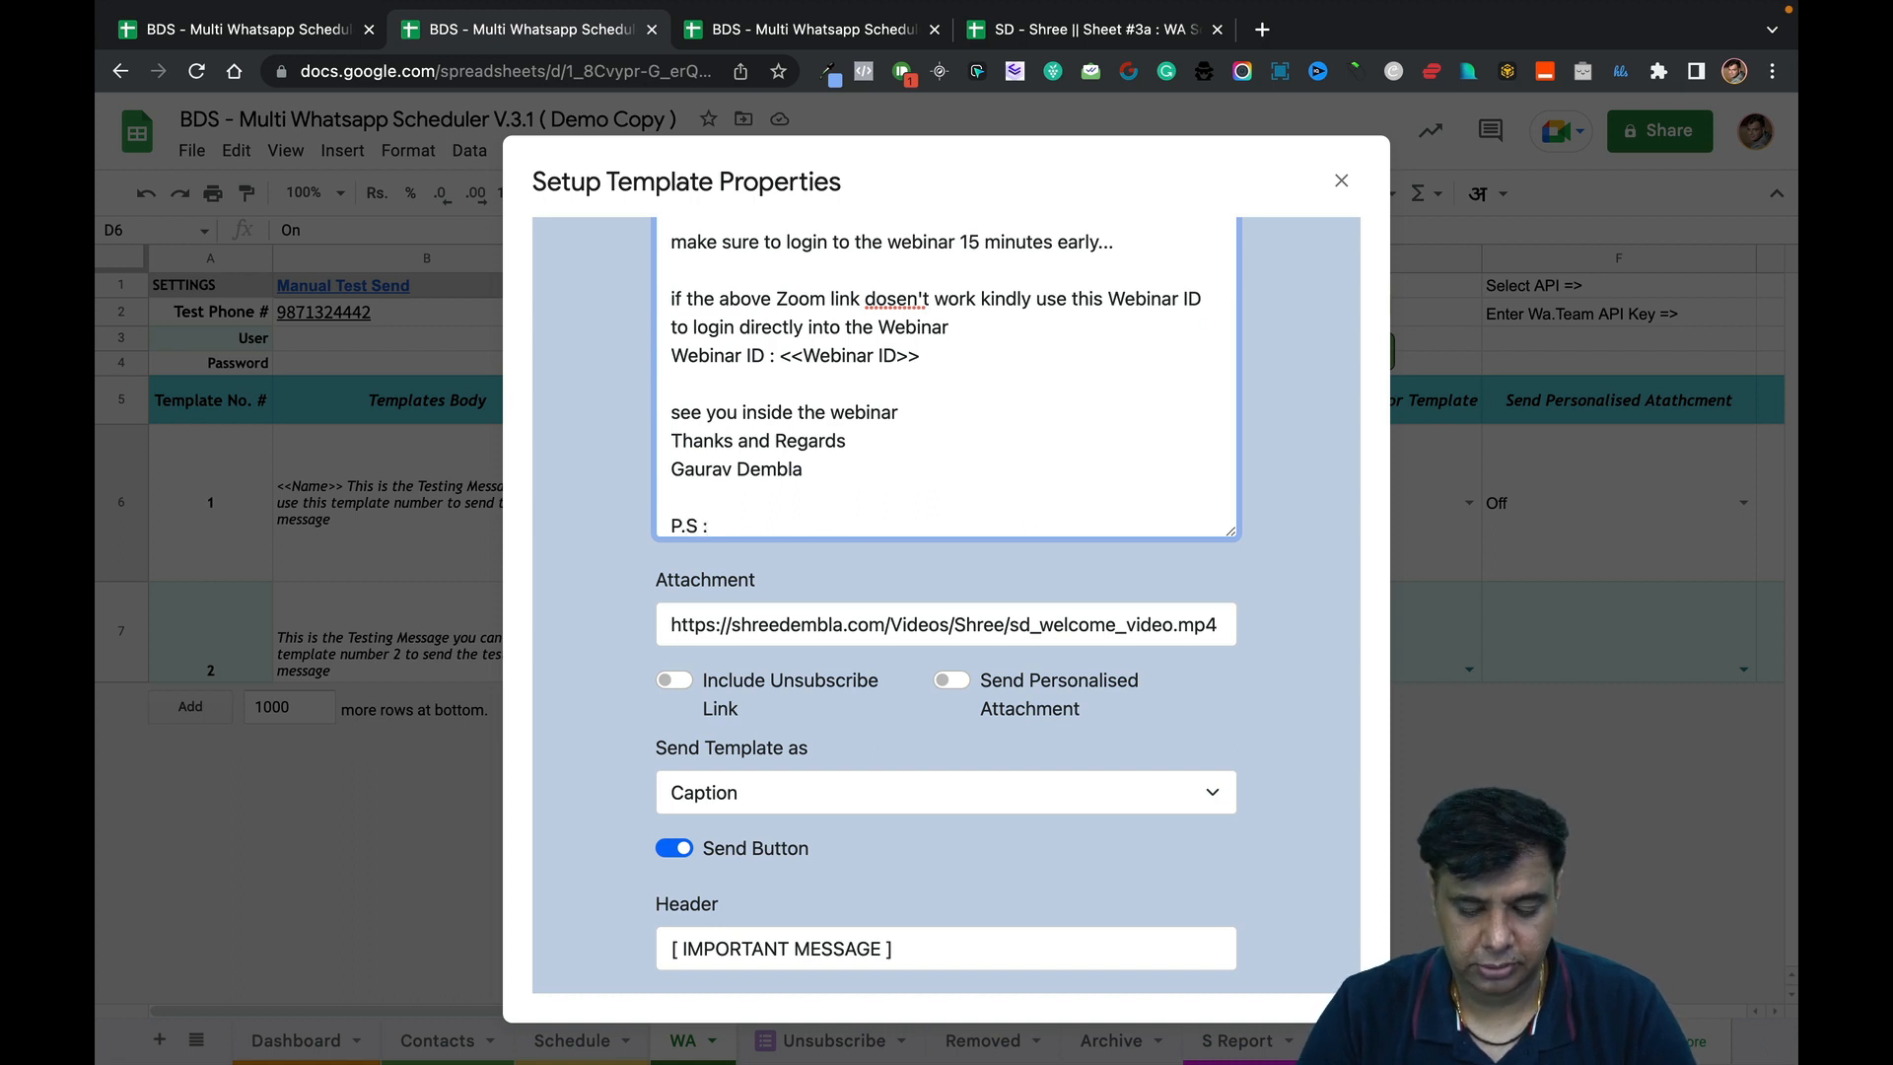
text(If the bi)
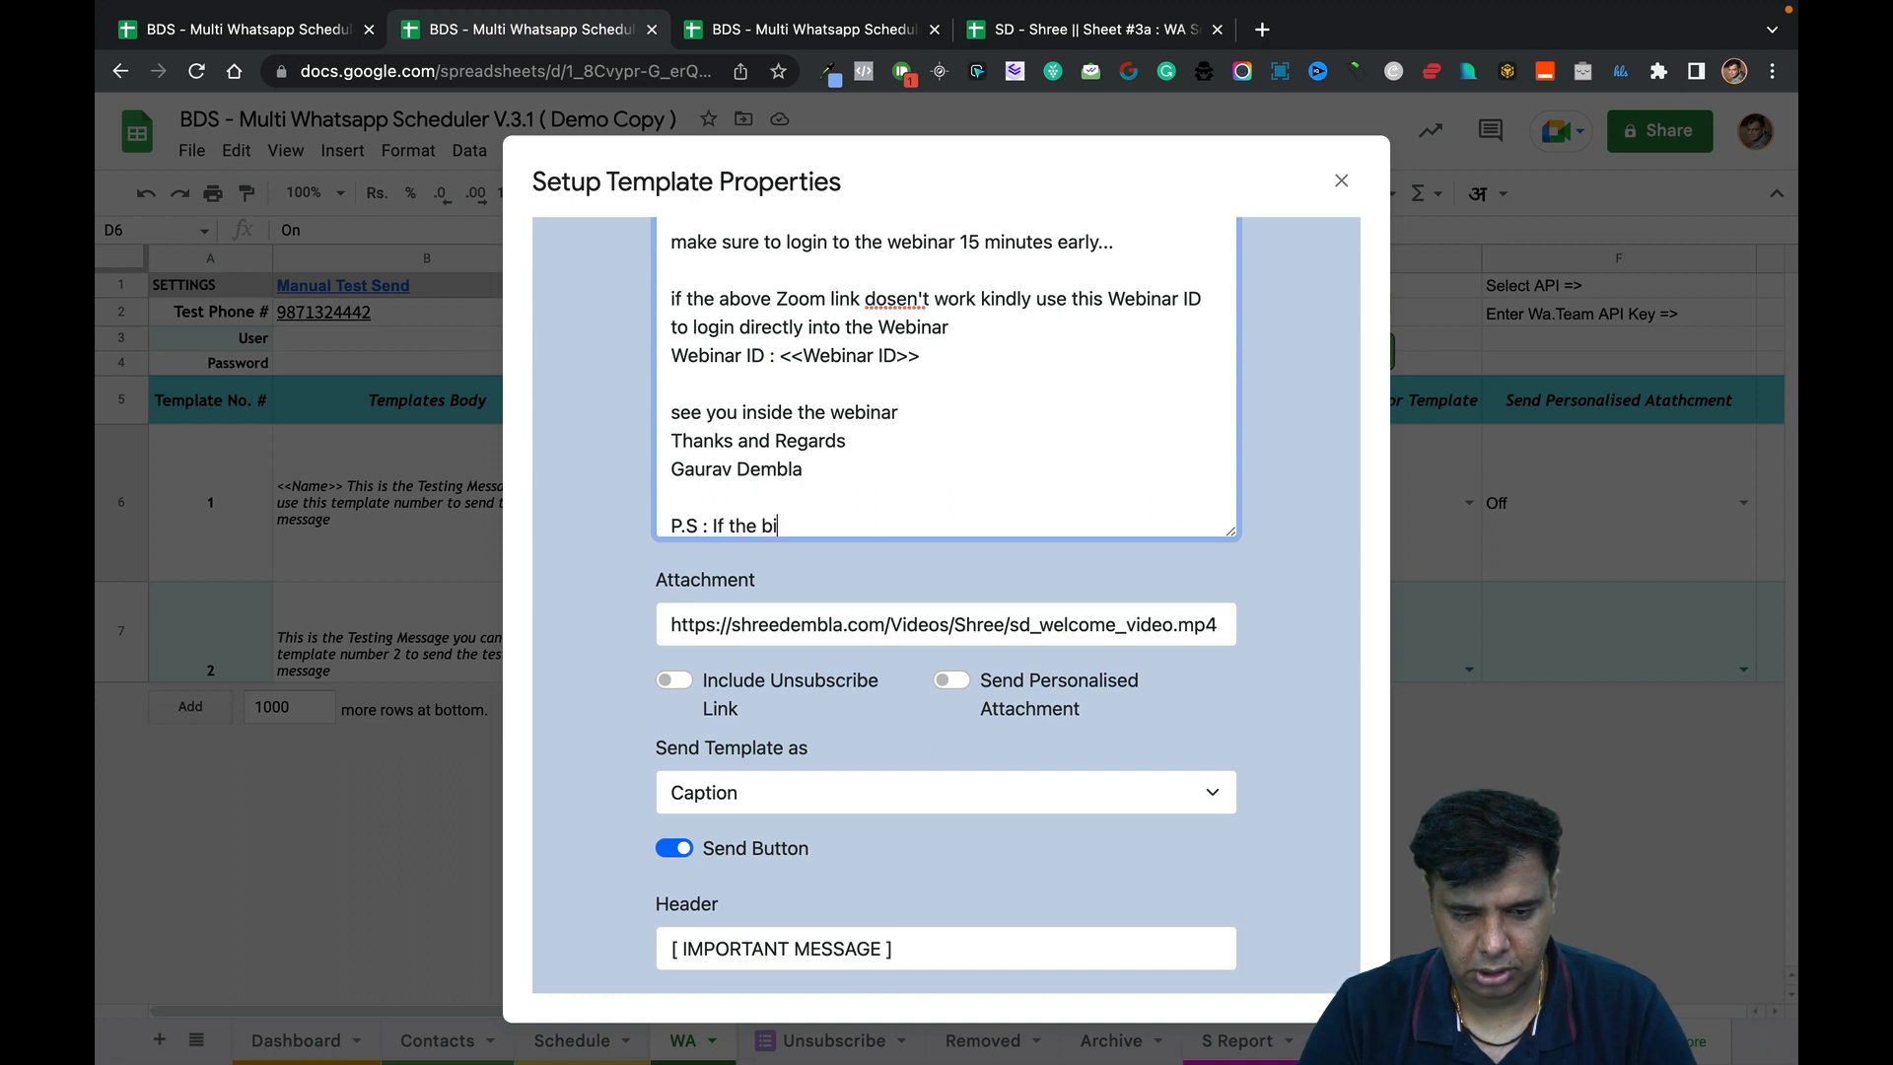
key(BackSpace)
key(BackSpace)
text(abo)
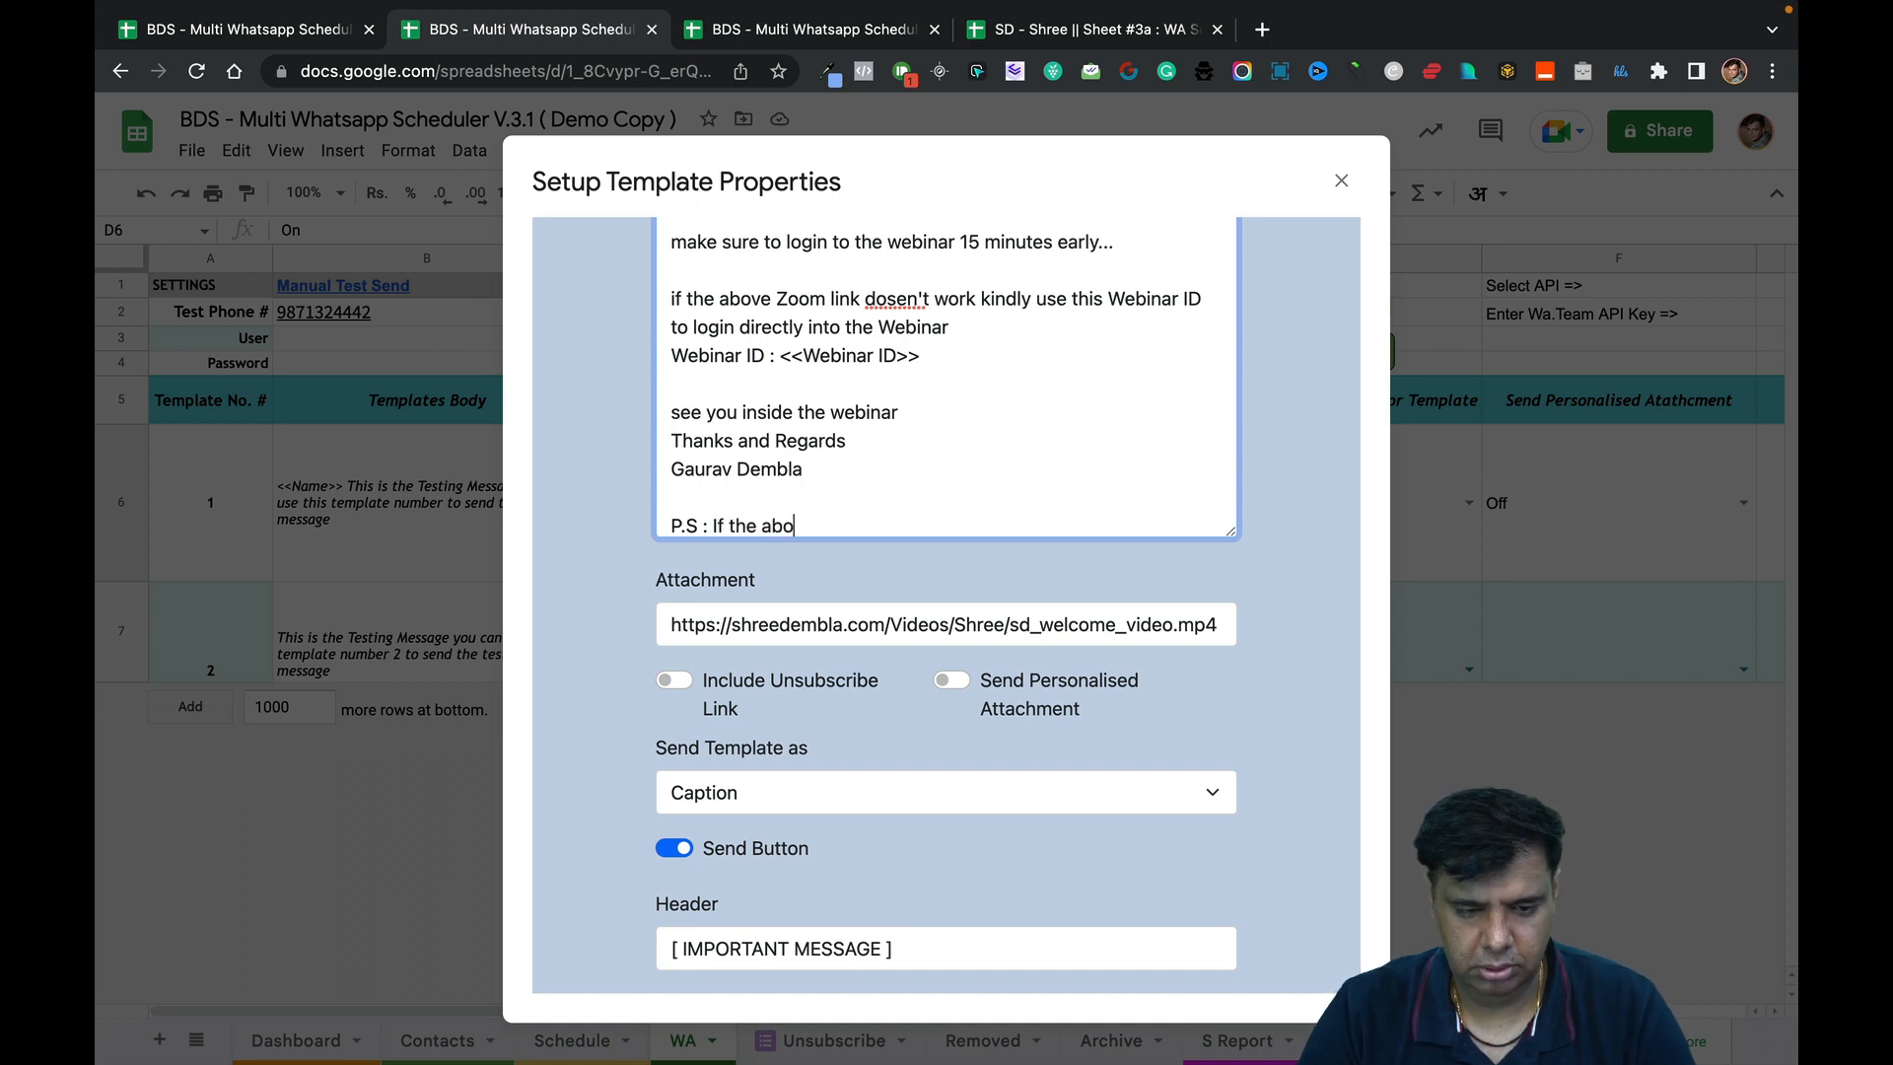
text(ve webinar)
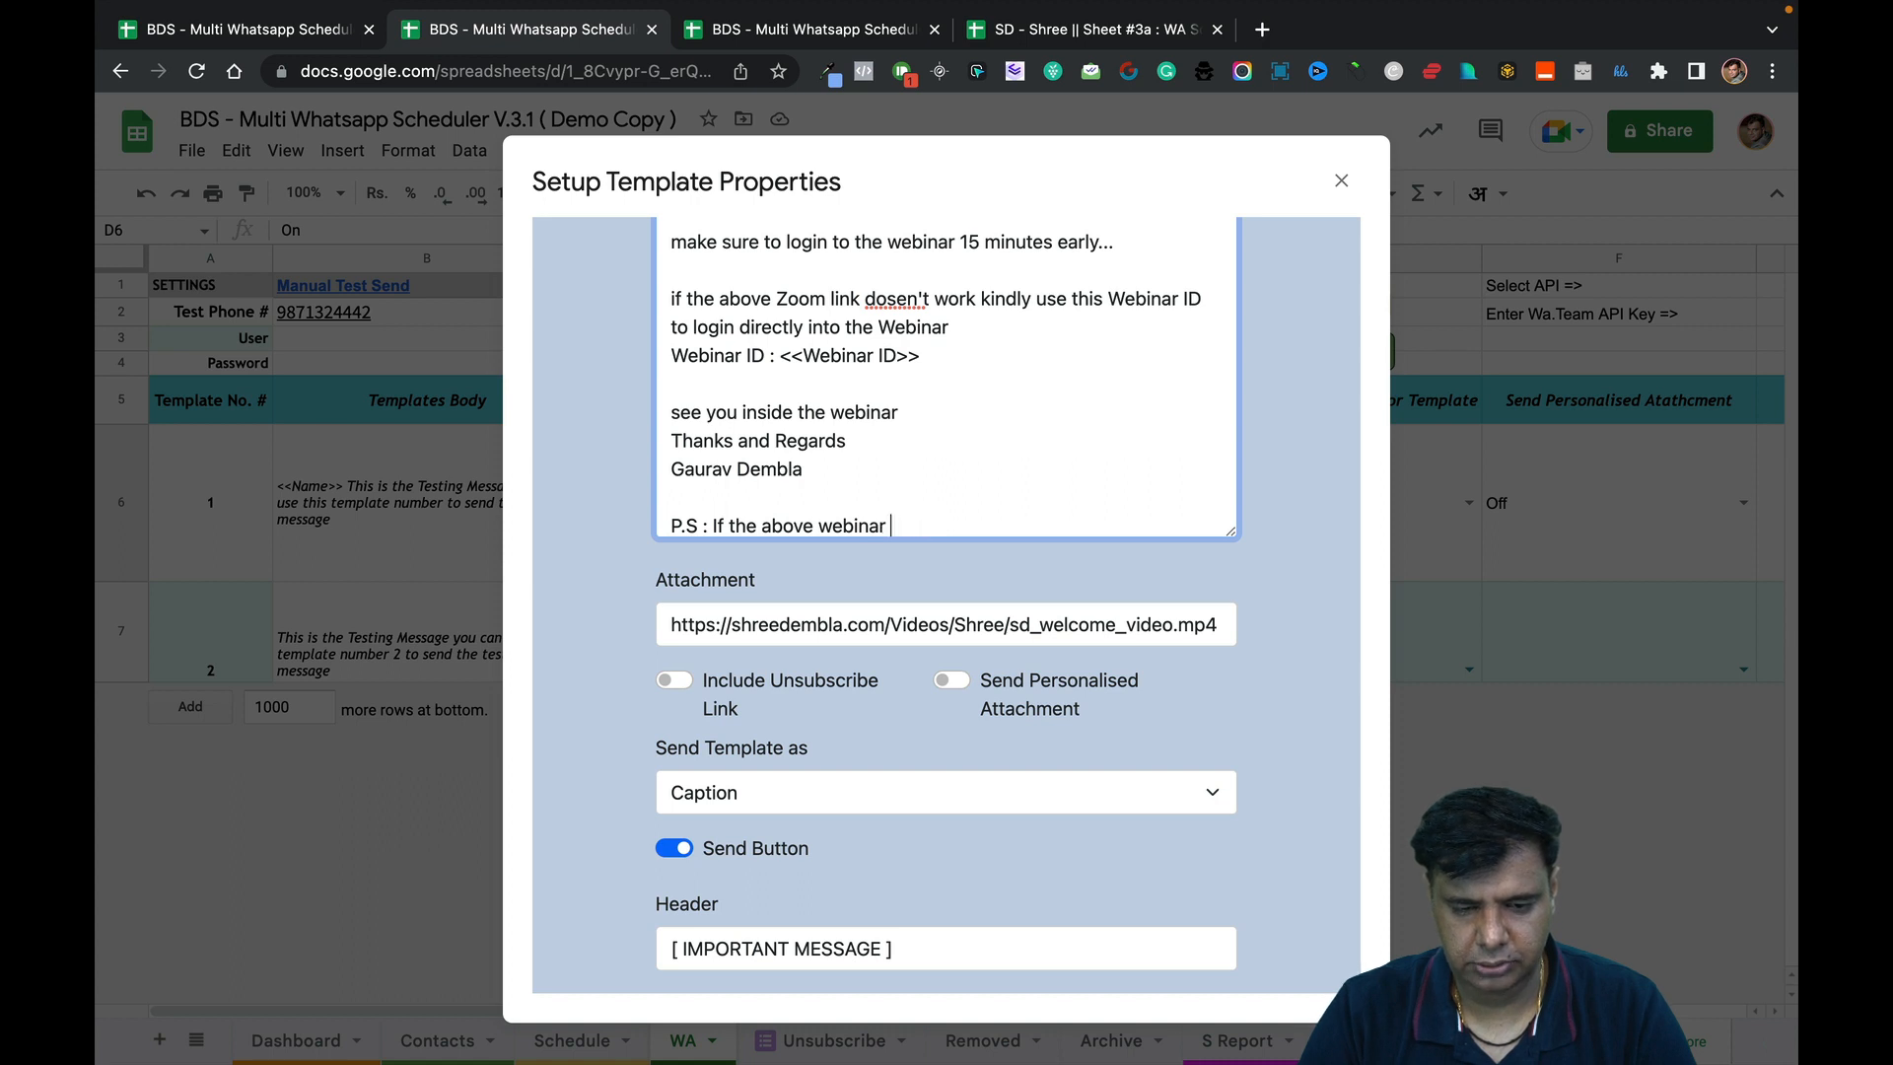
text( Joinng )
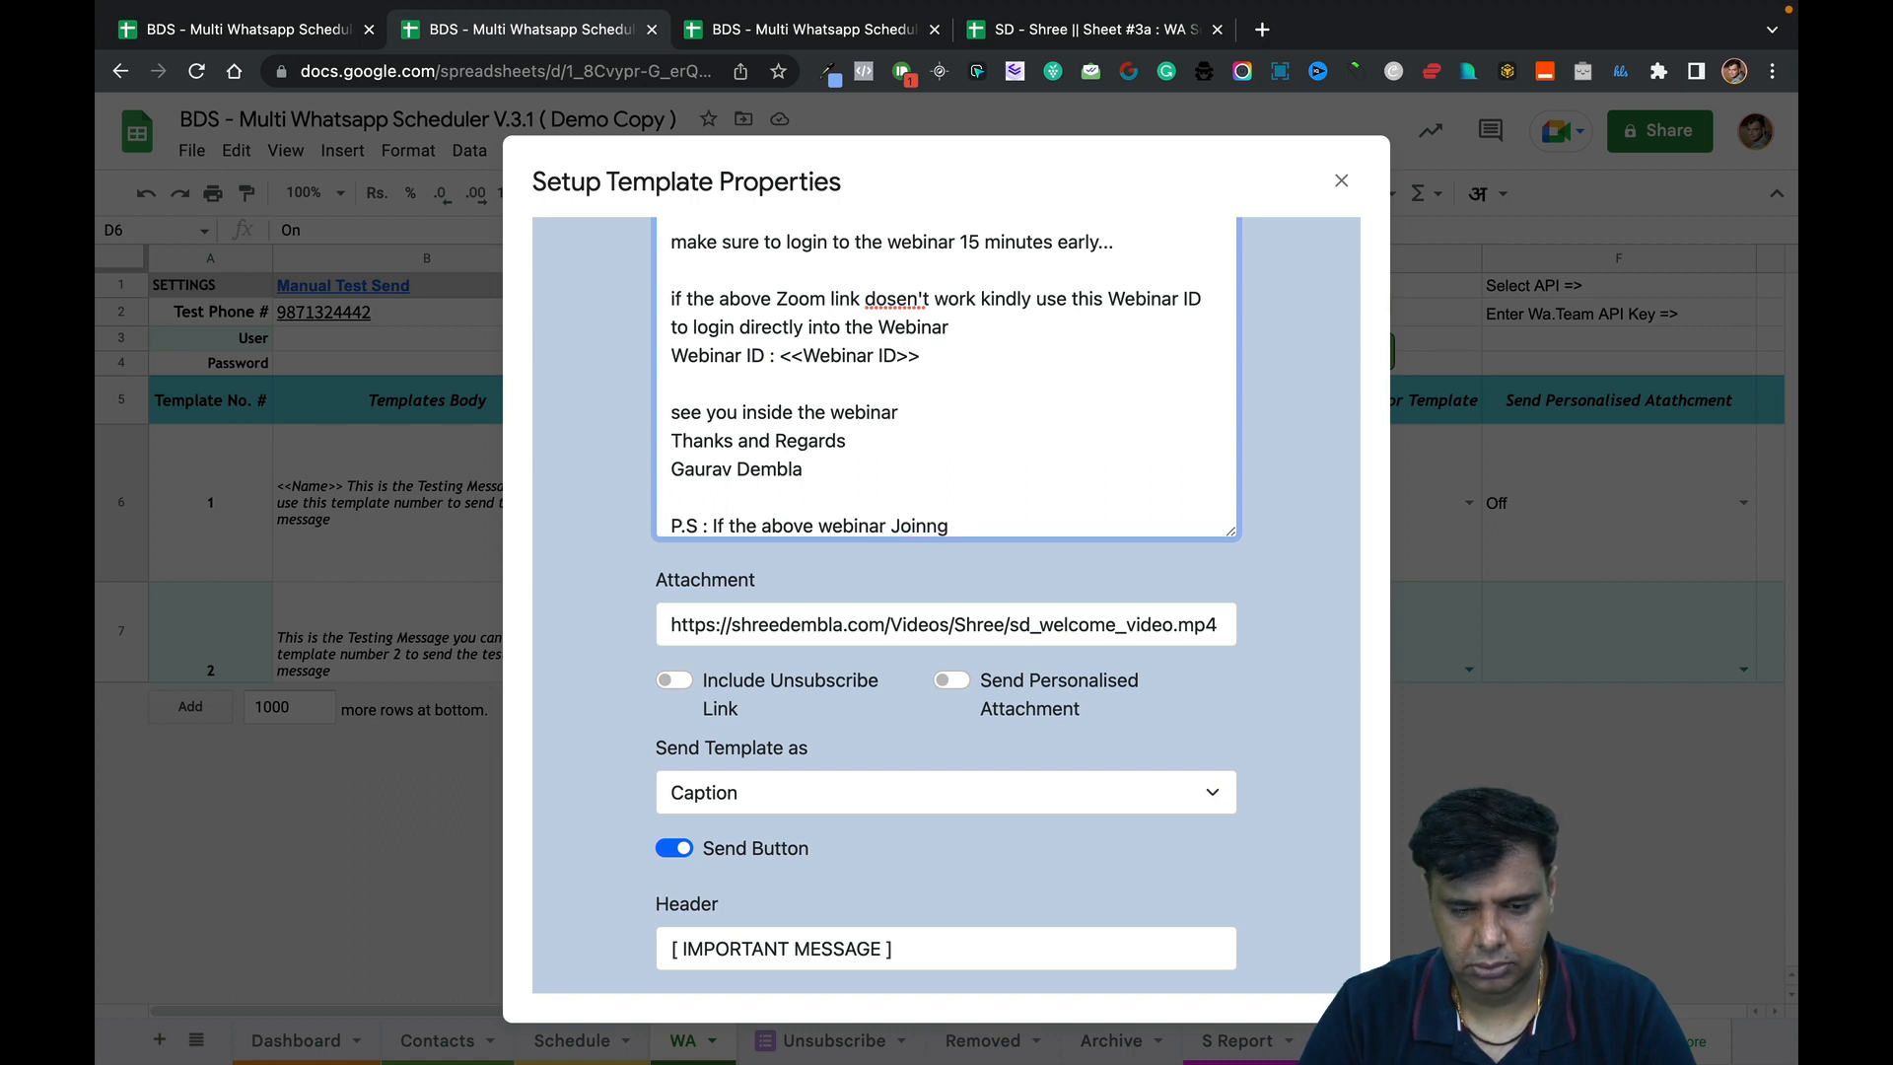
text(Link is not A)
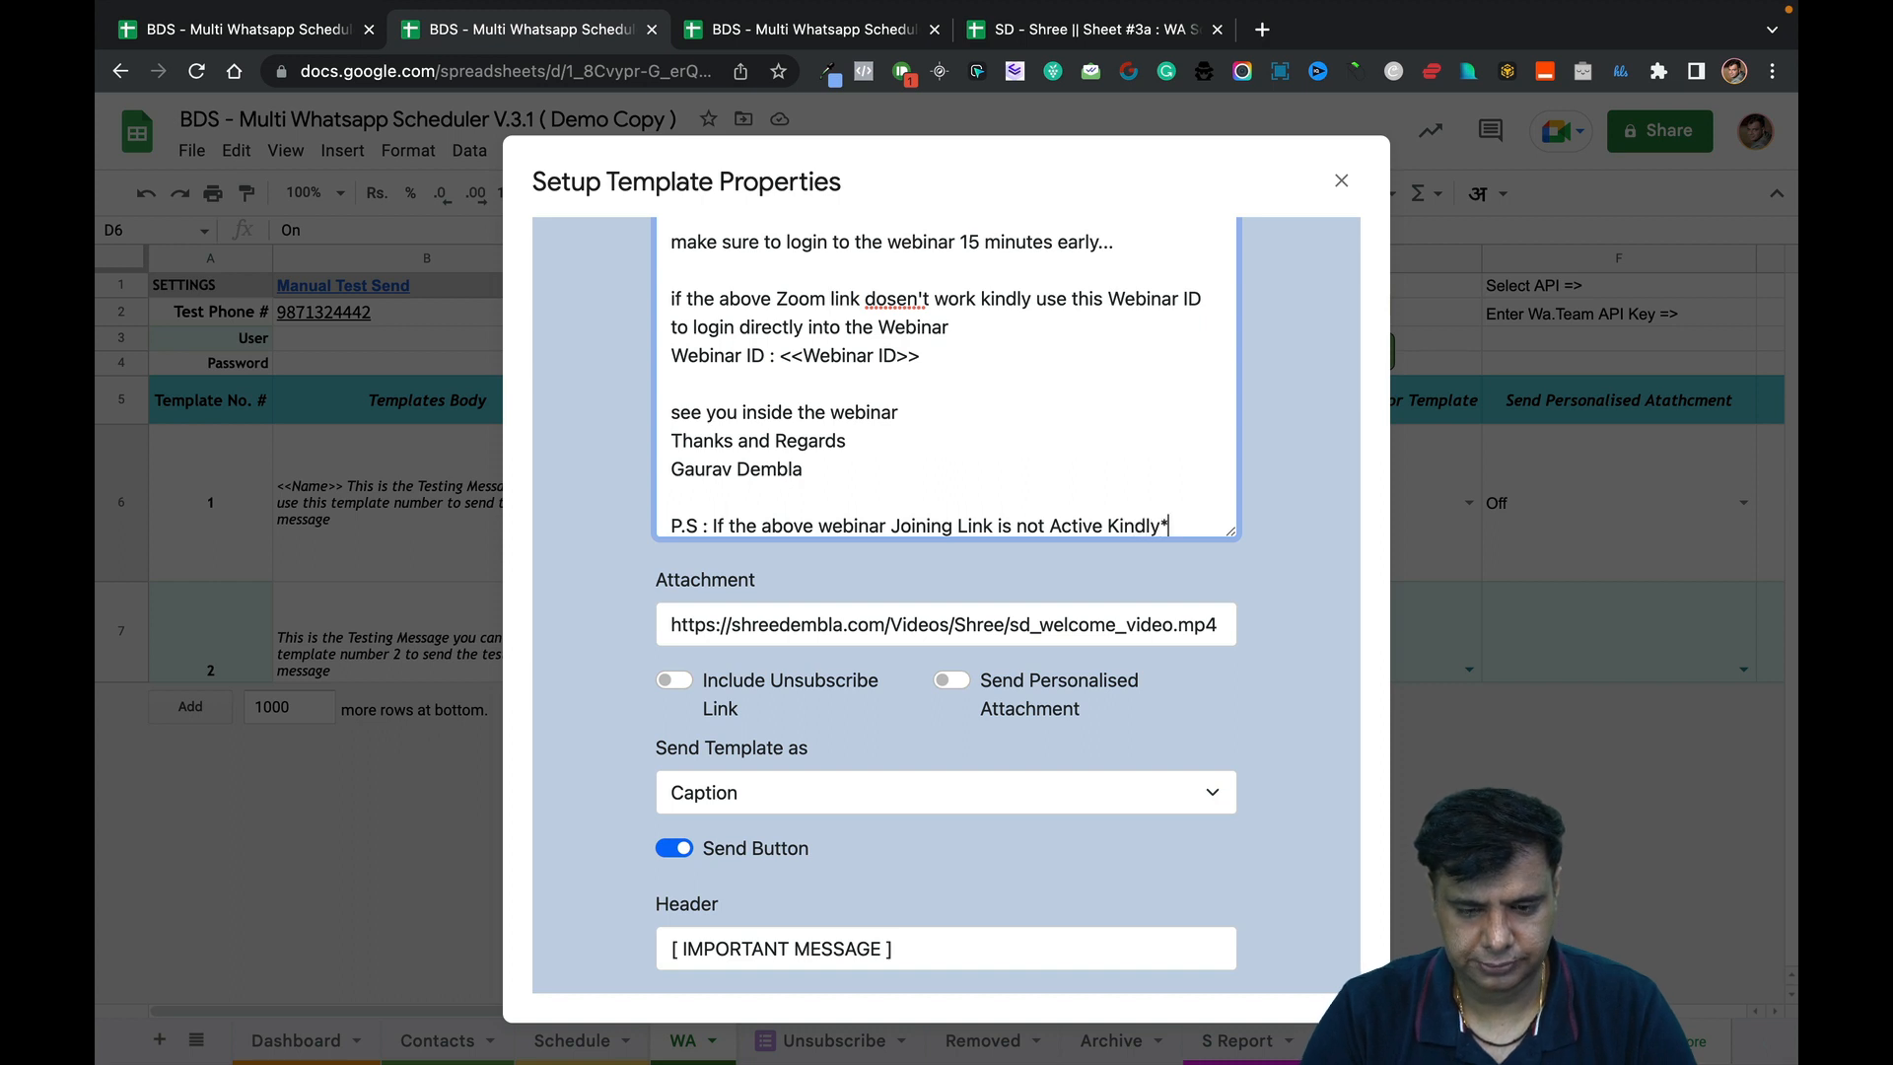
text(ctive Kindly )
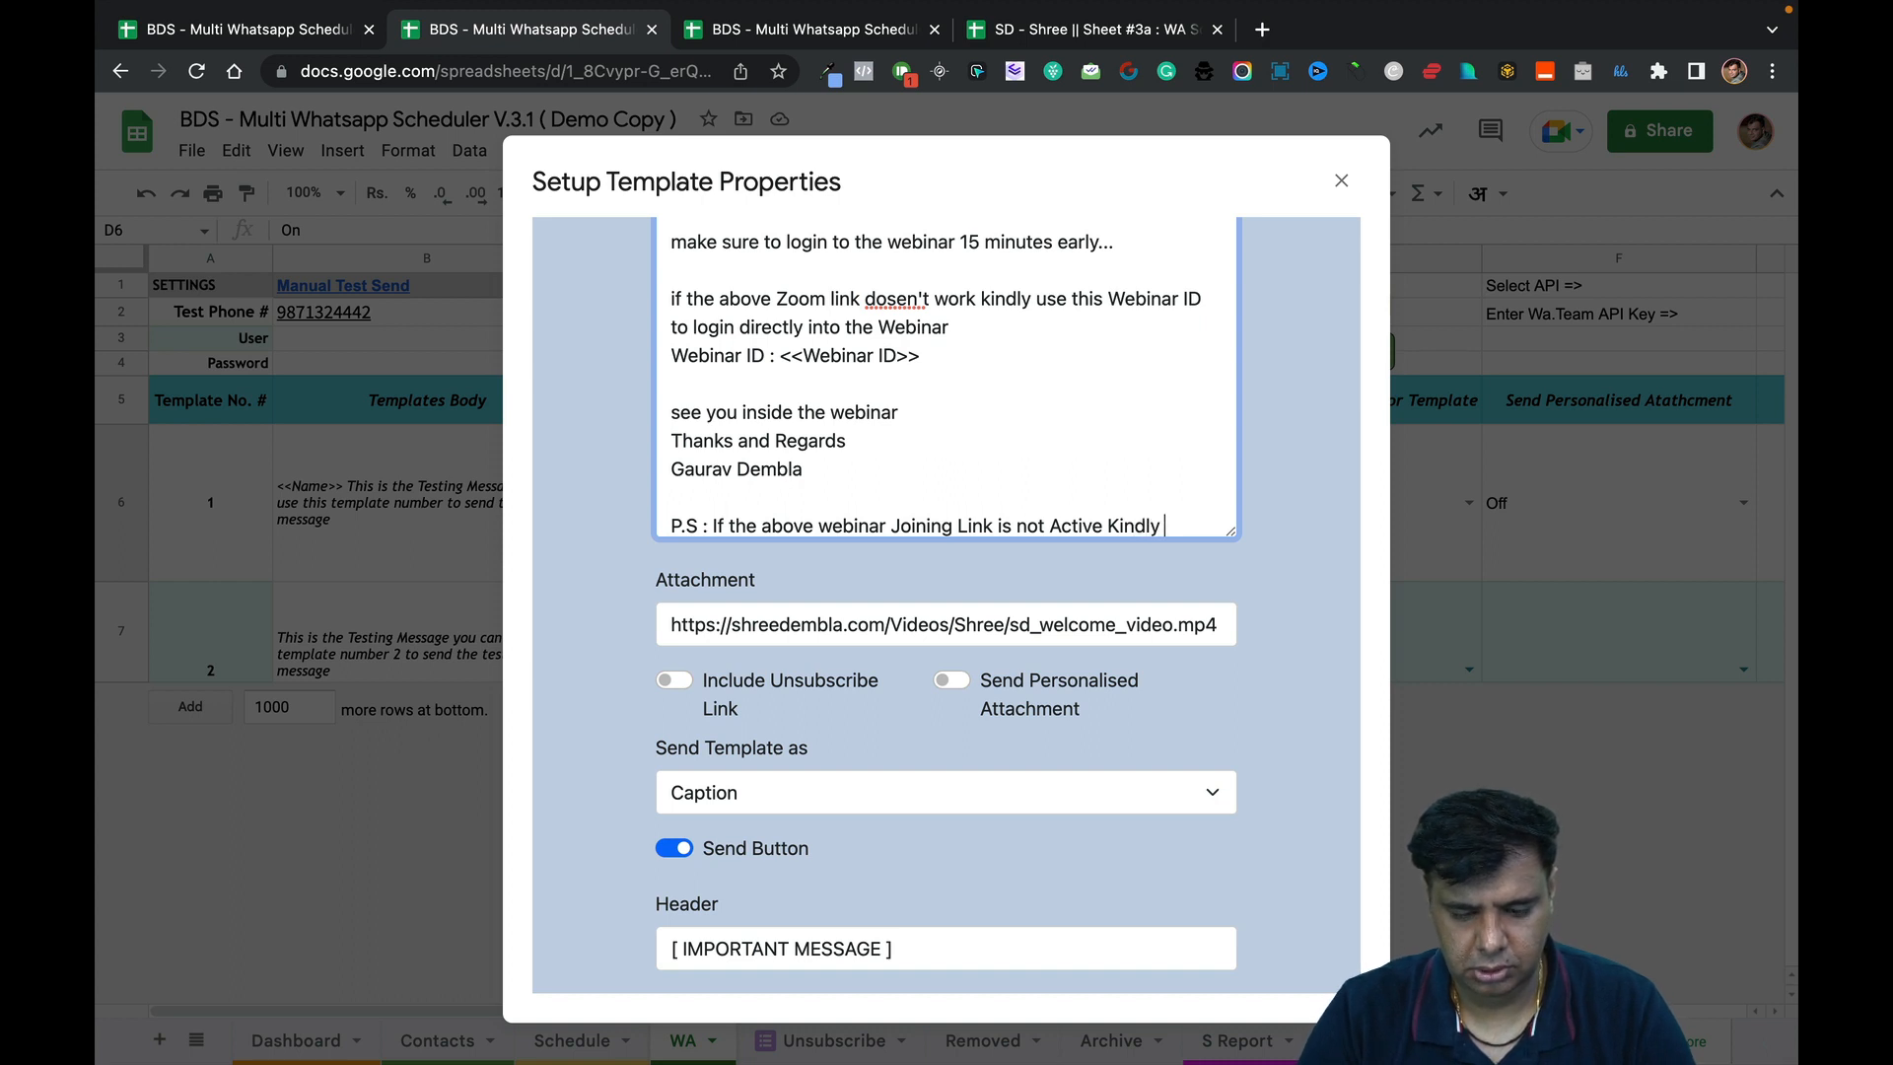
text(Clikck o)
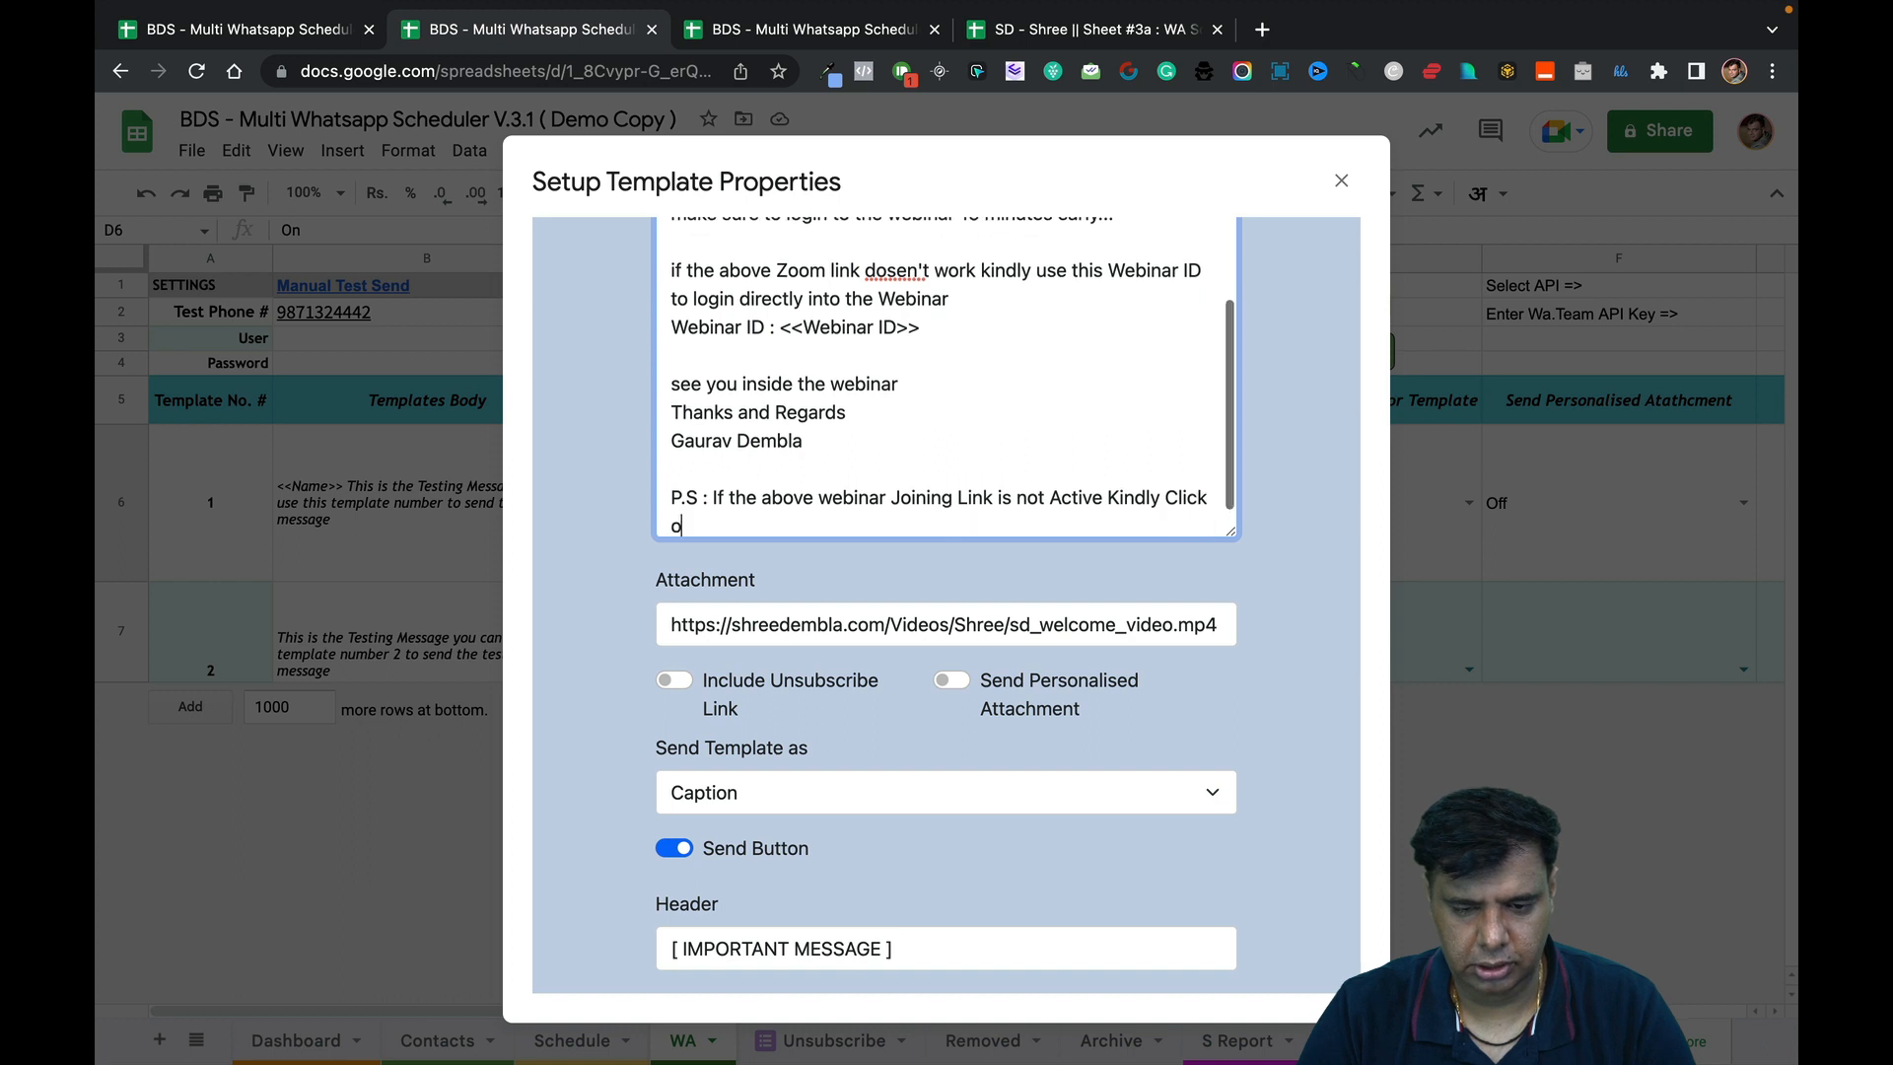
text(n *Act)
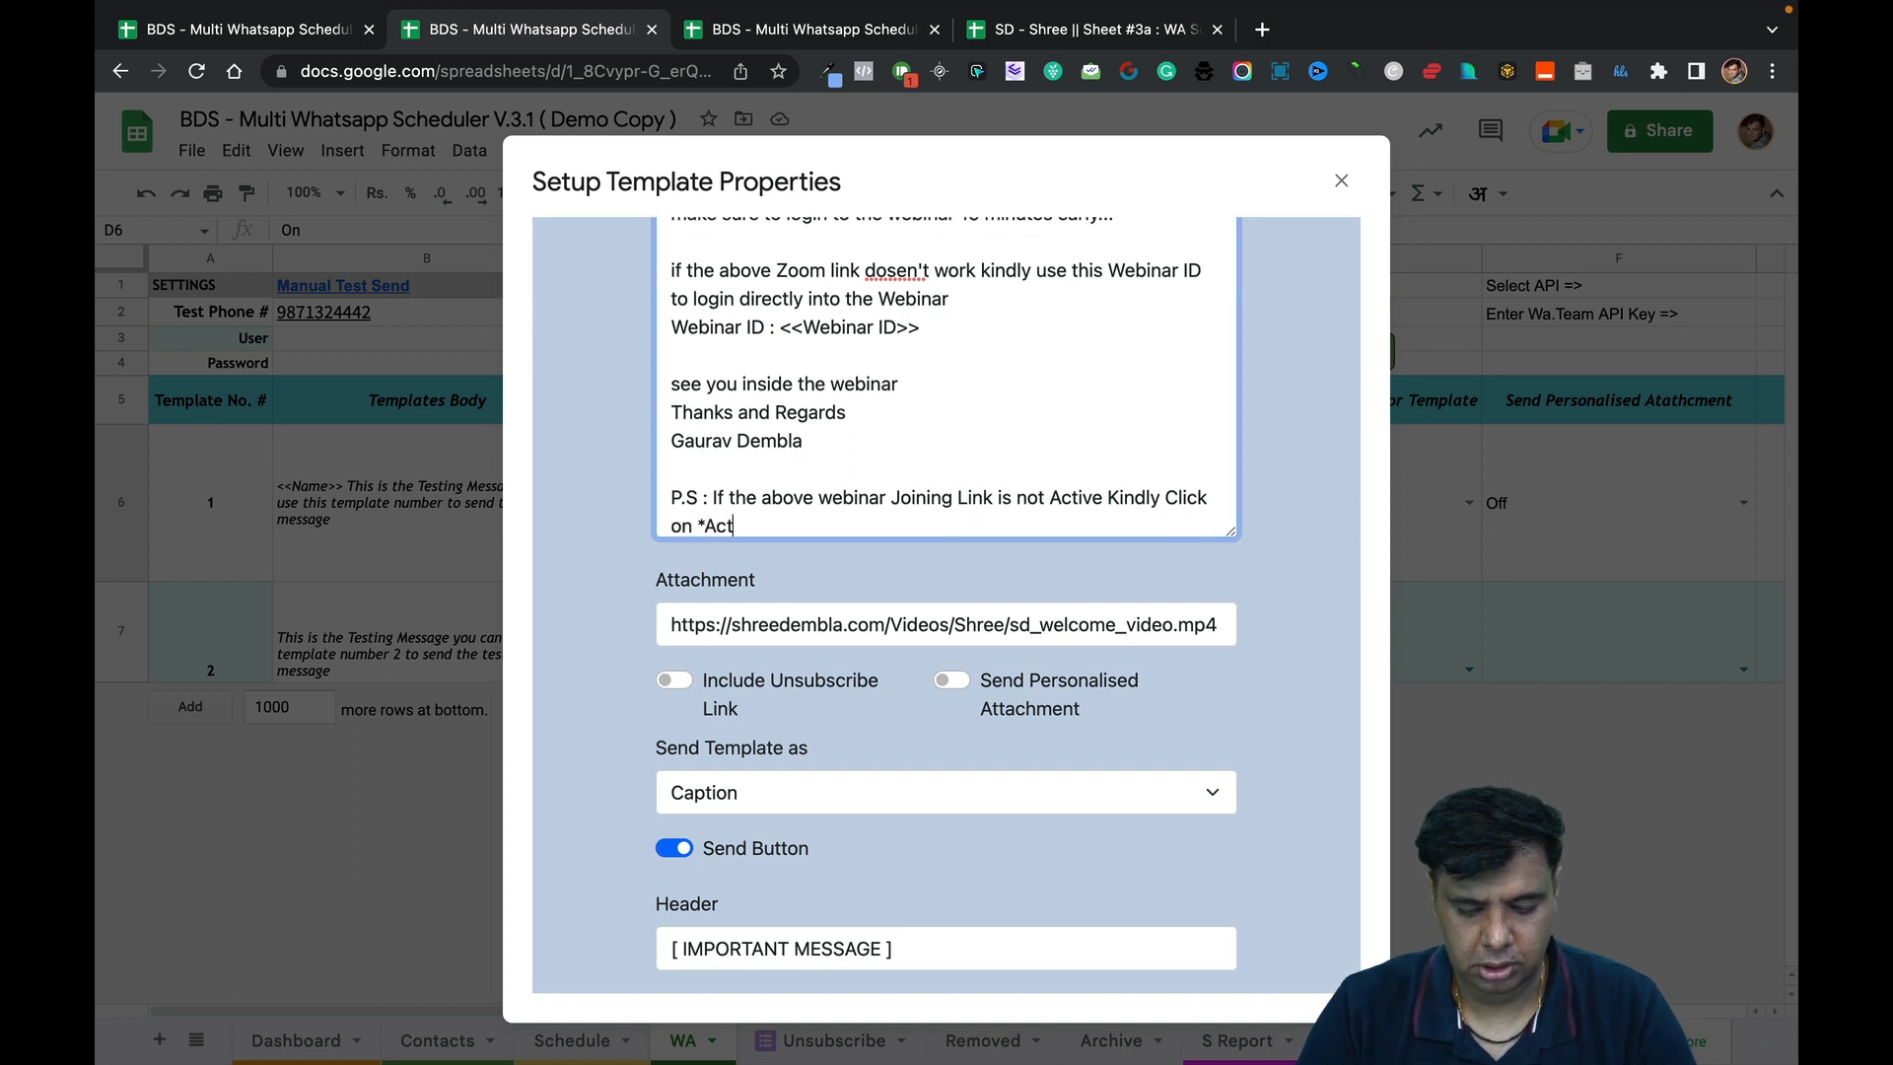
text(ivate Link)
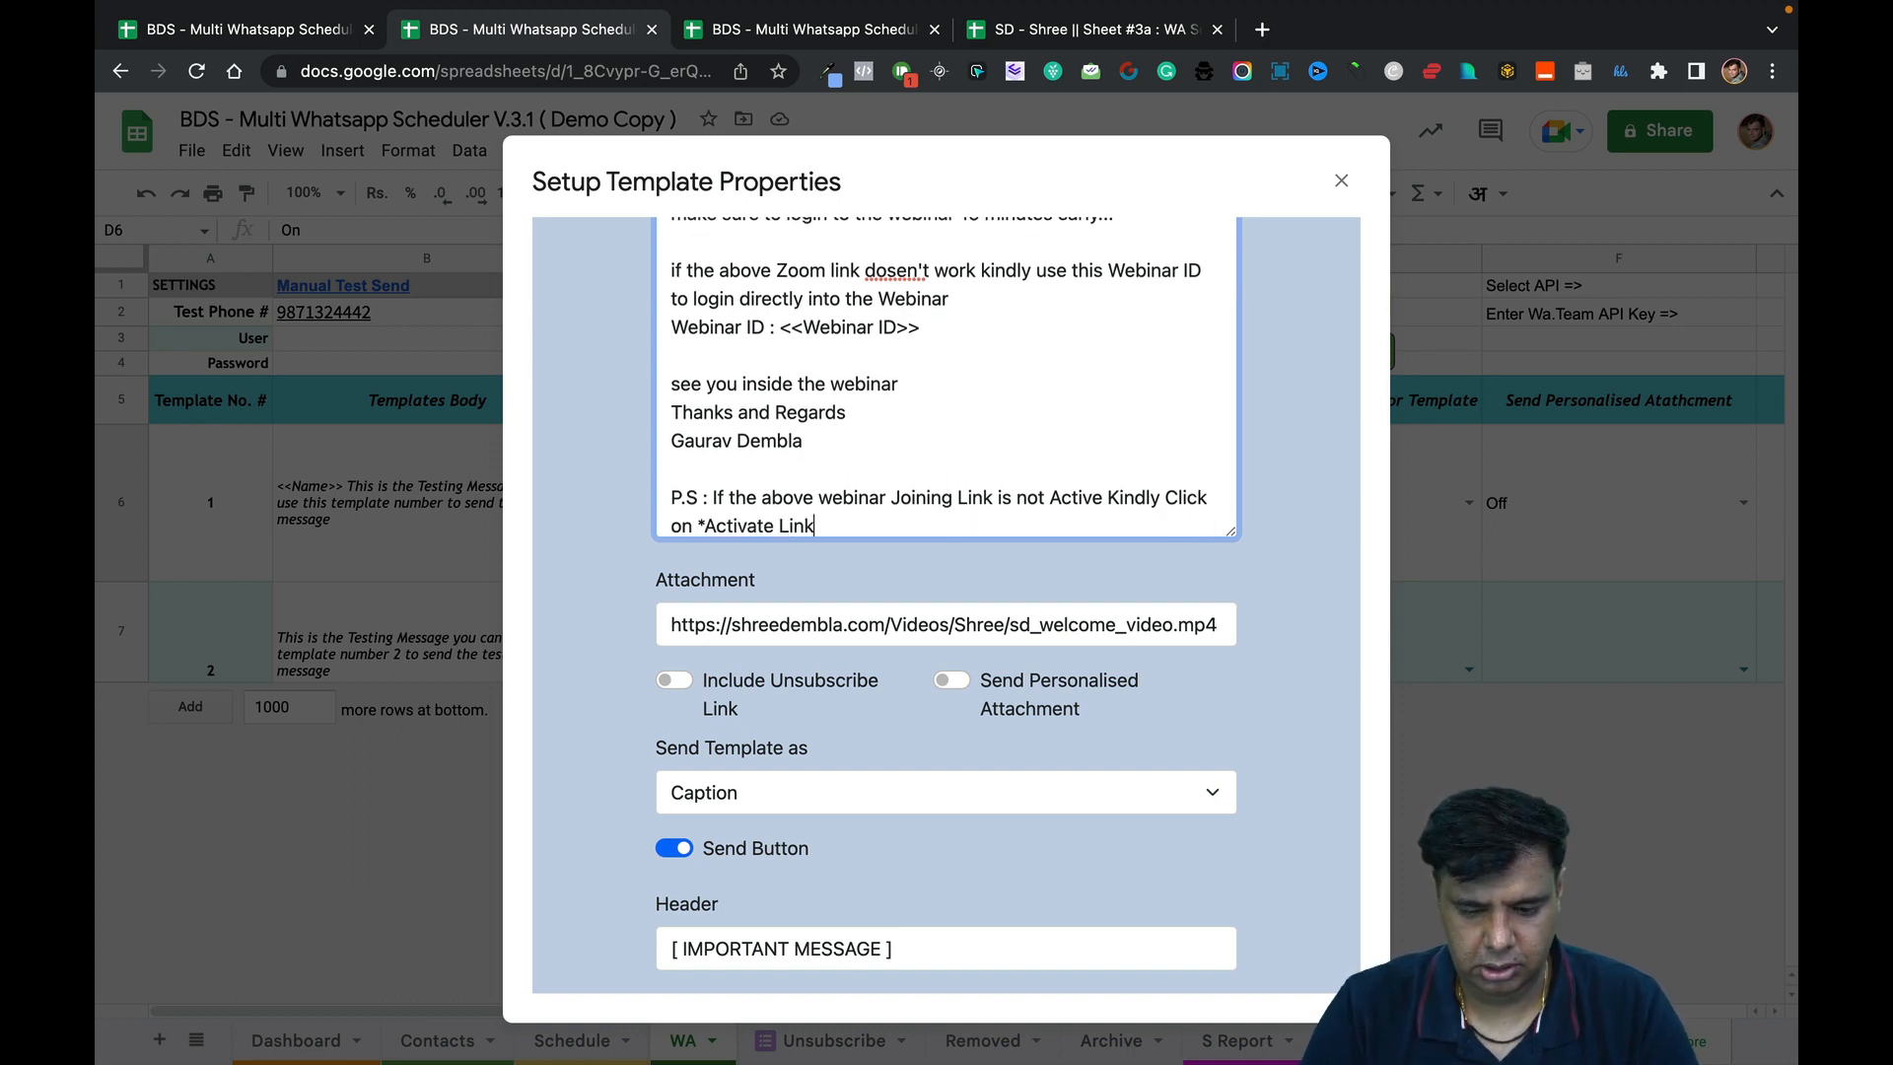
text(* Button )
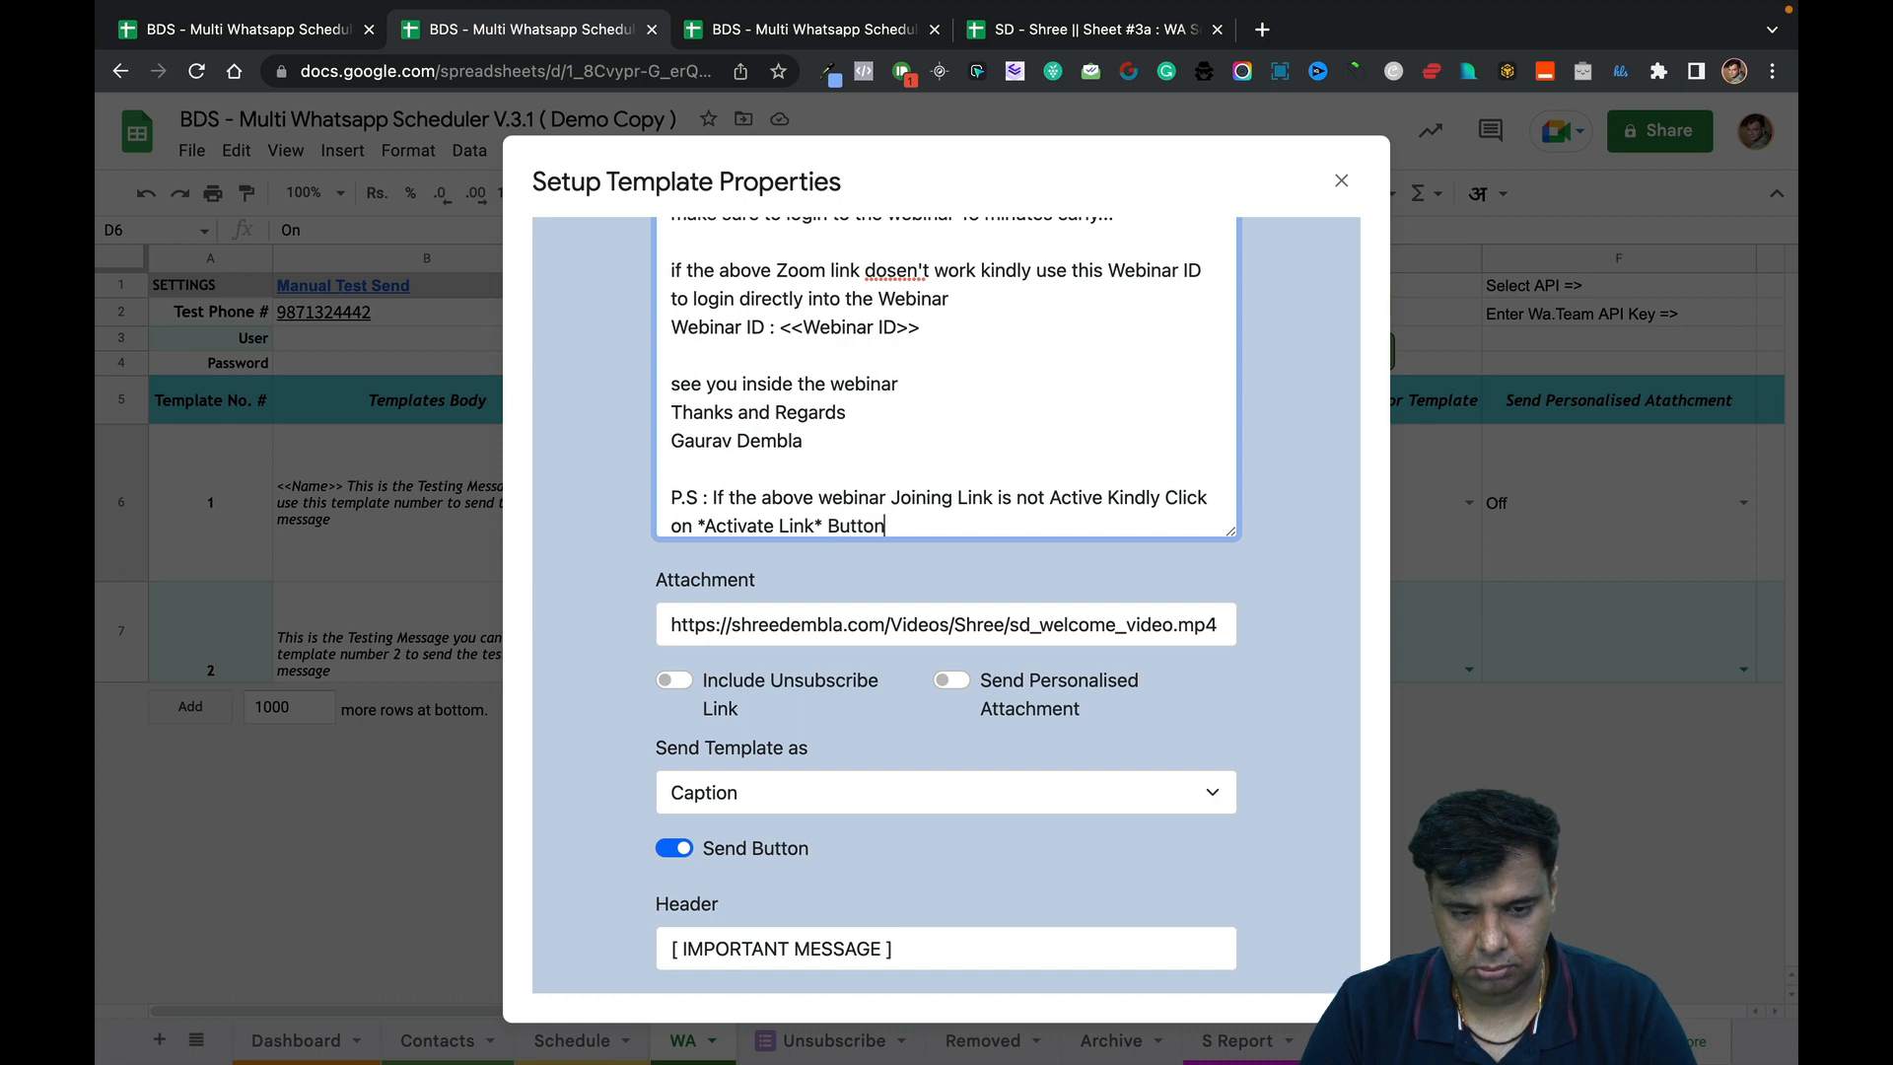
text(below)
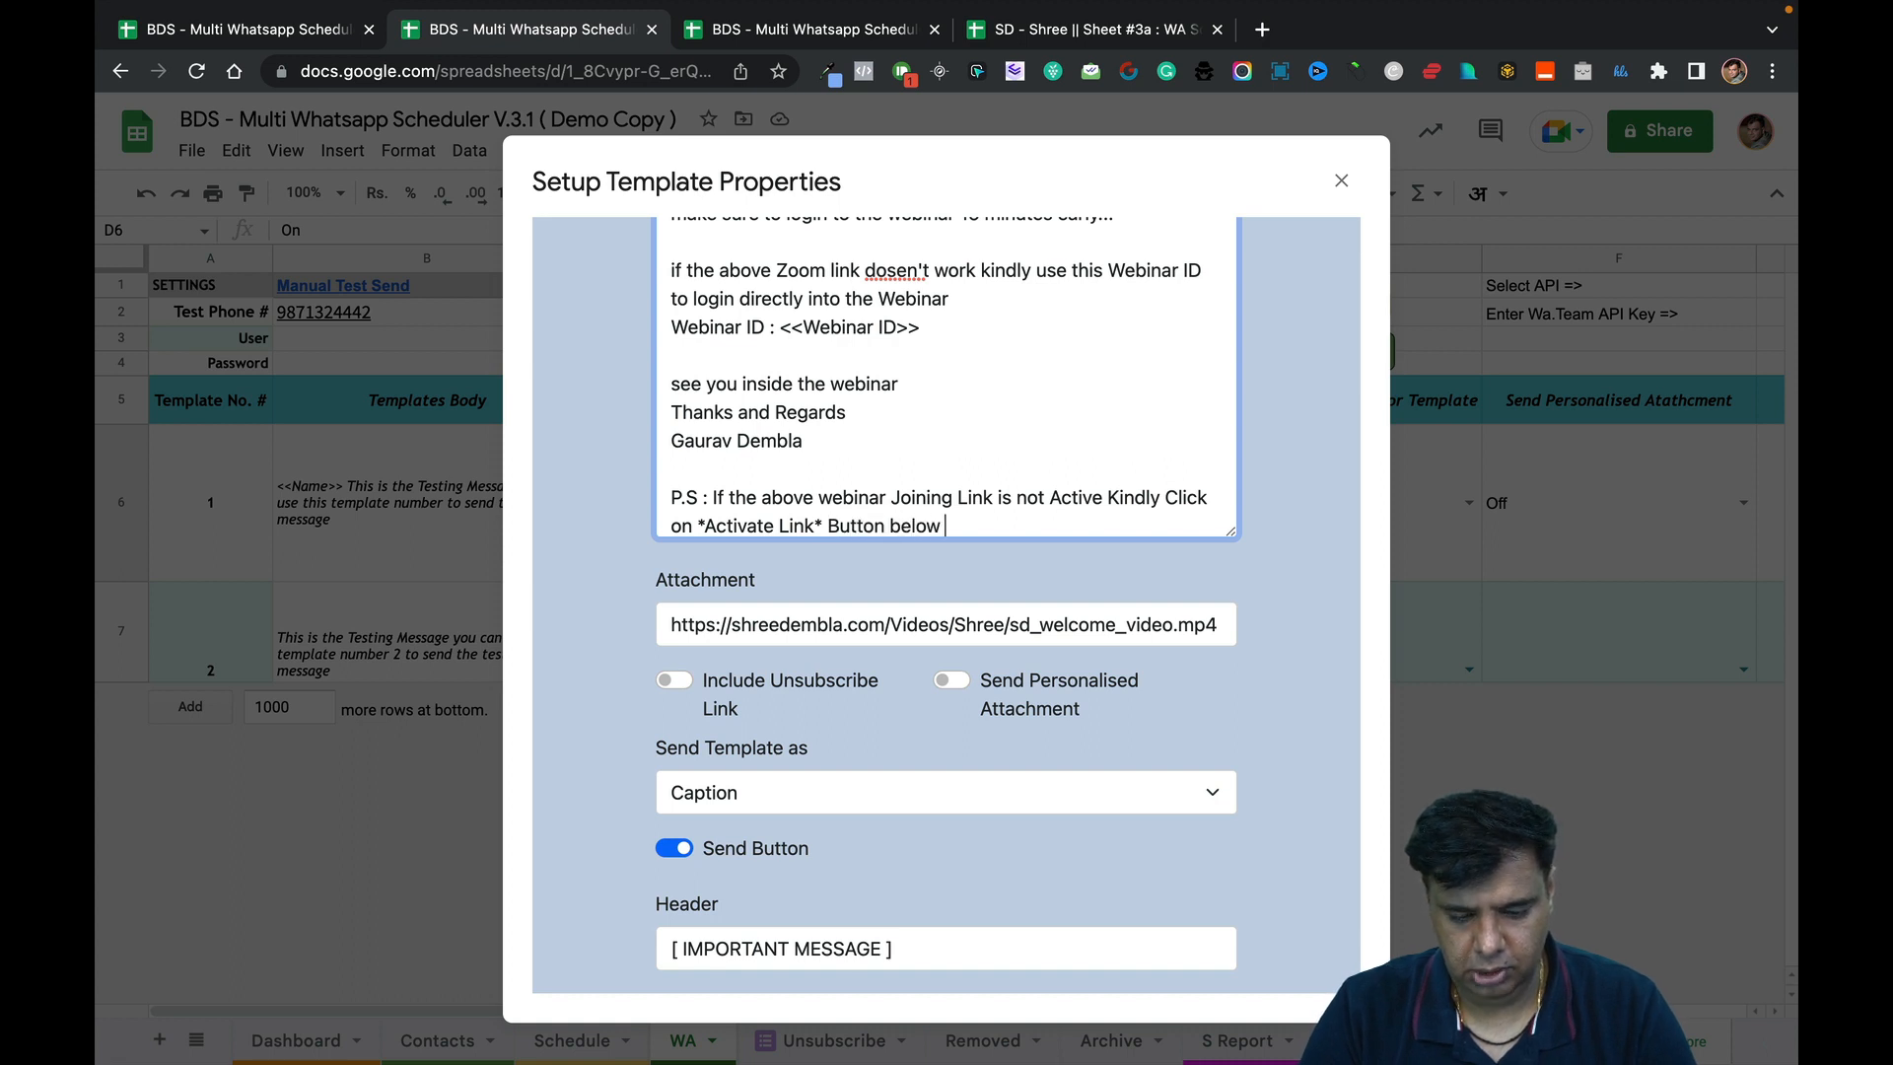
text( this message.)
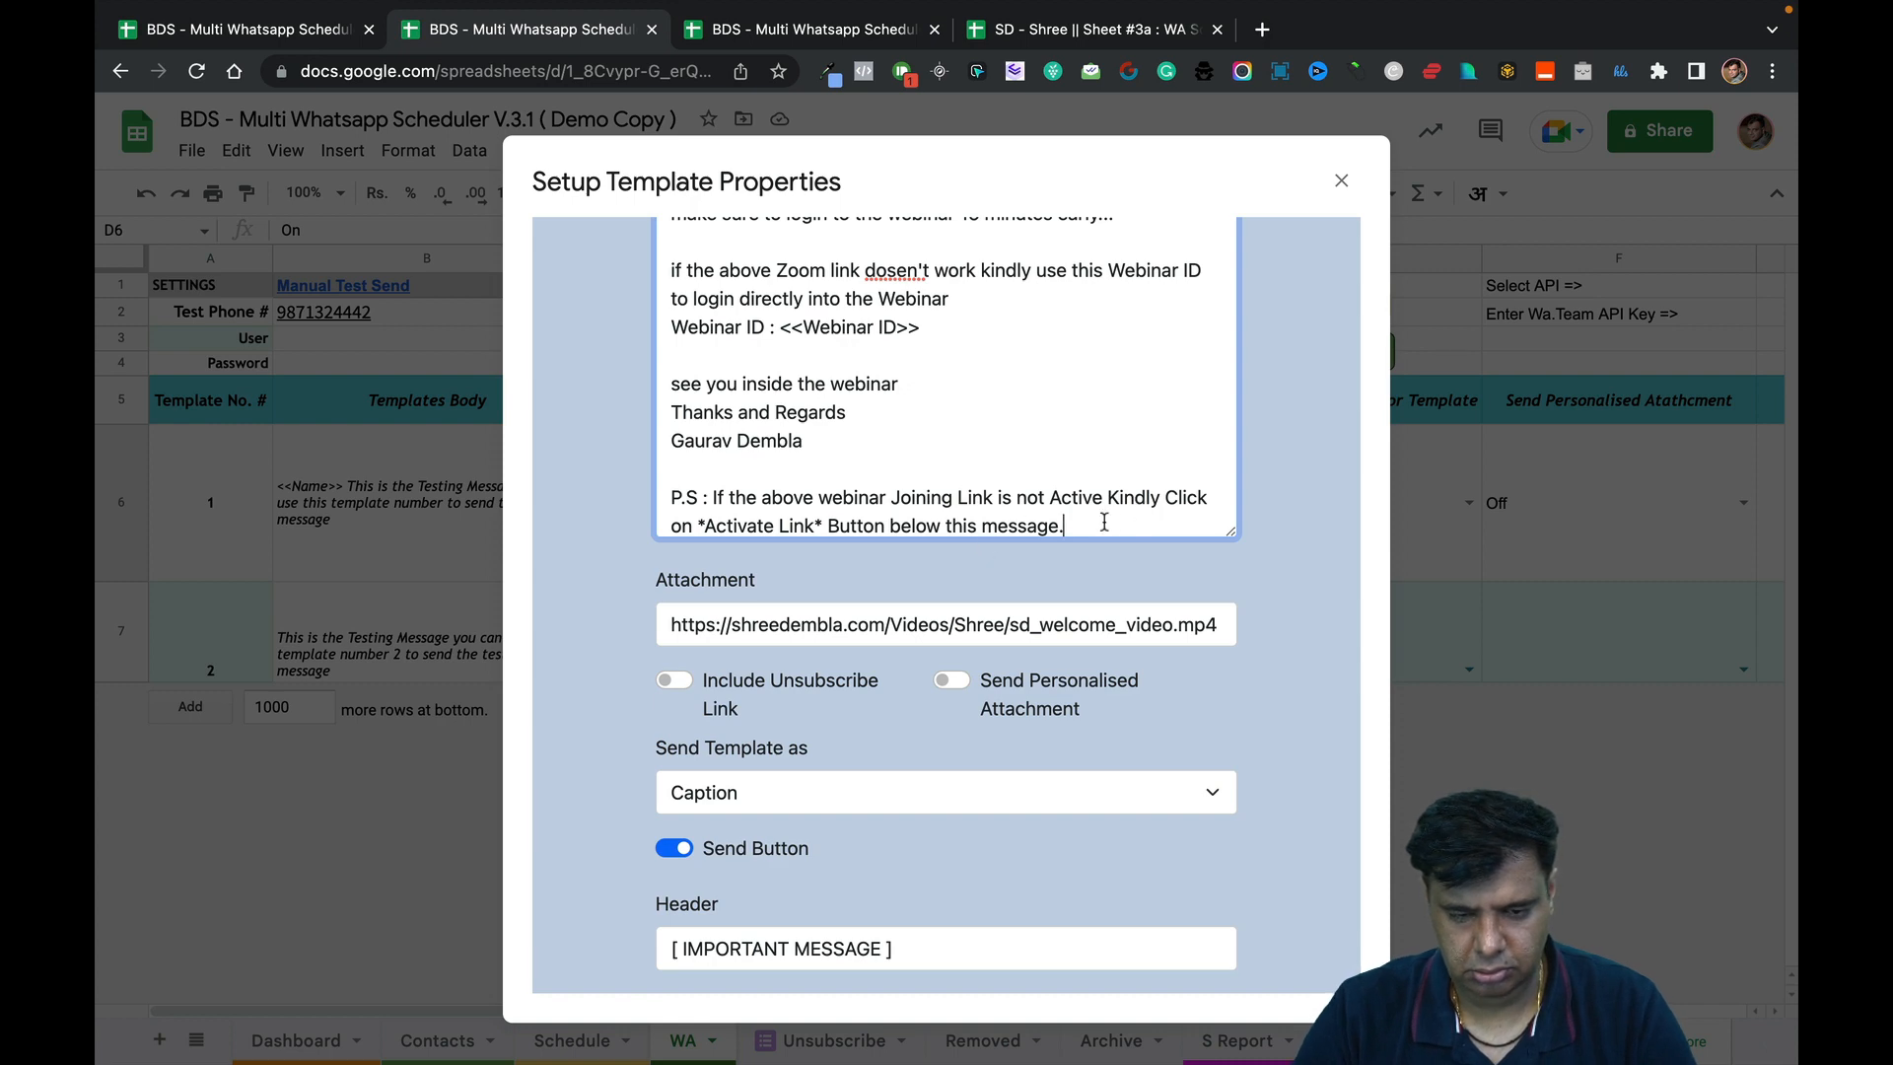
scroll(1104, 522, down, 1)
Delete both old buttons and label a new button 'Join Webinar Here'.
scroll(1102, 700, down, 6)
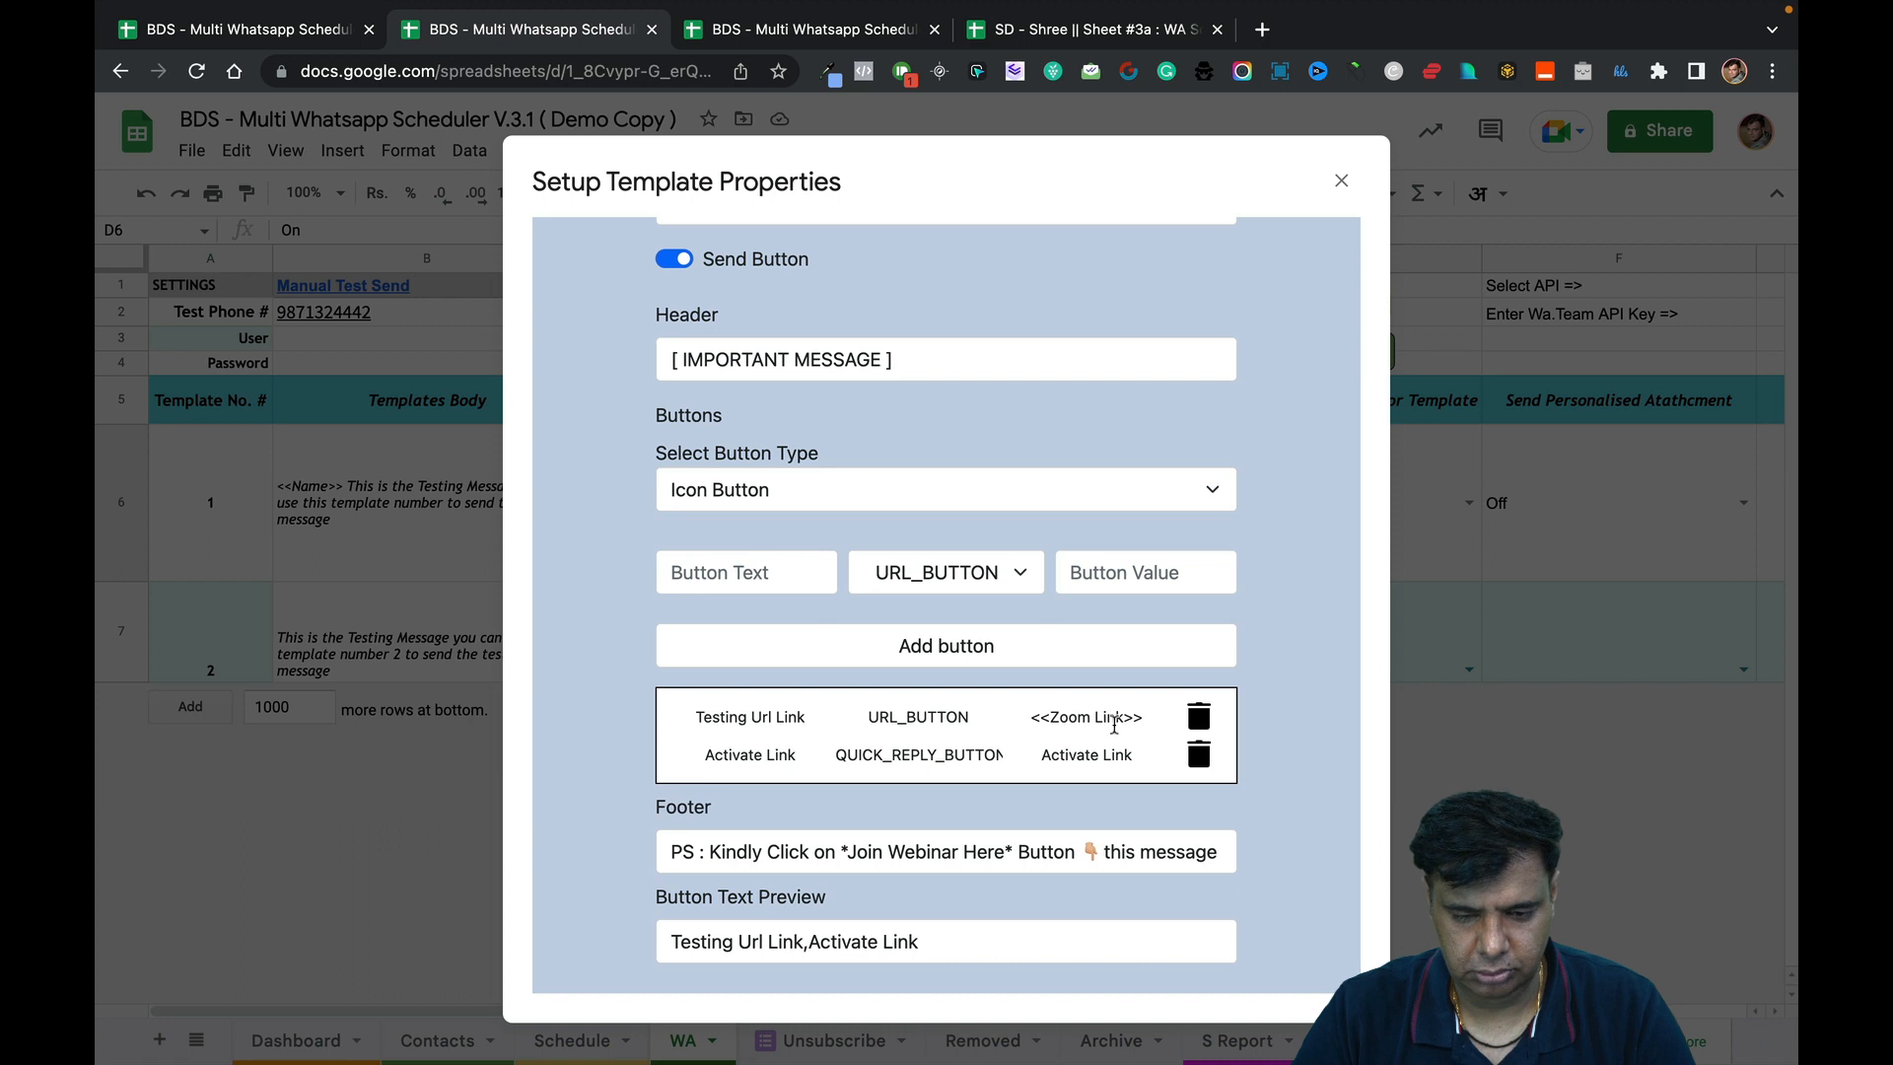
click(1200, 716)
click(1199, 717)
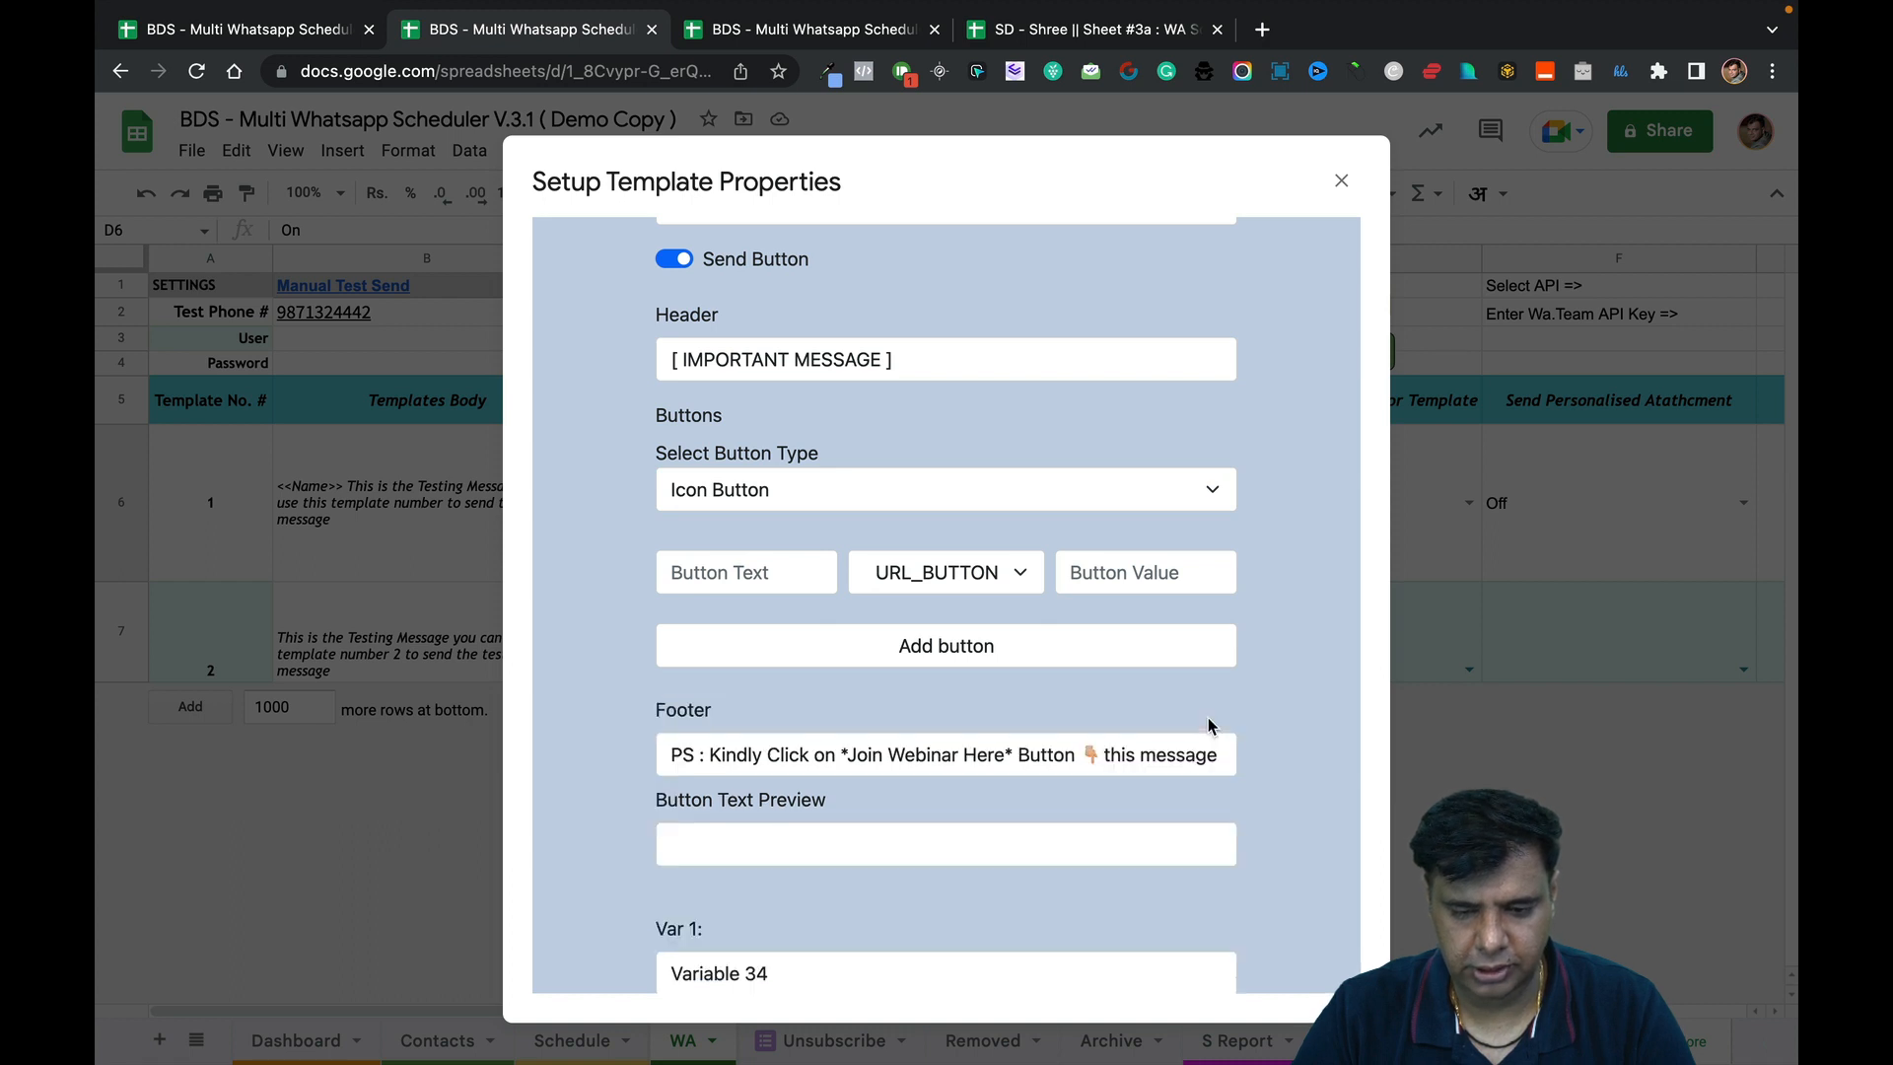
click(750, 564)
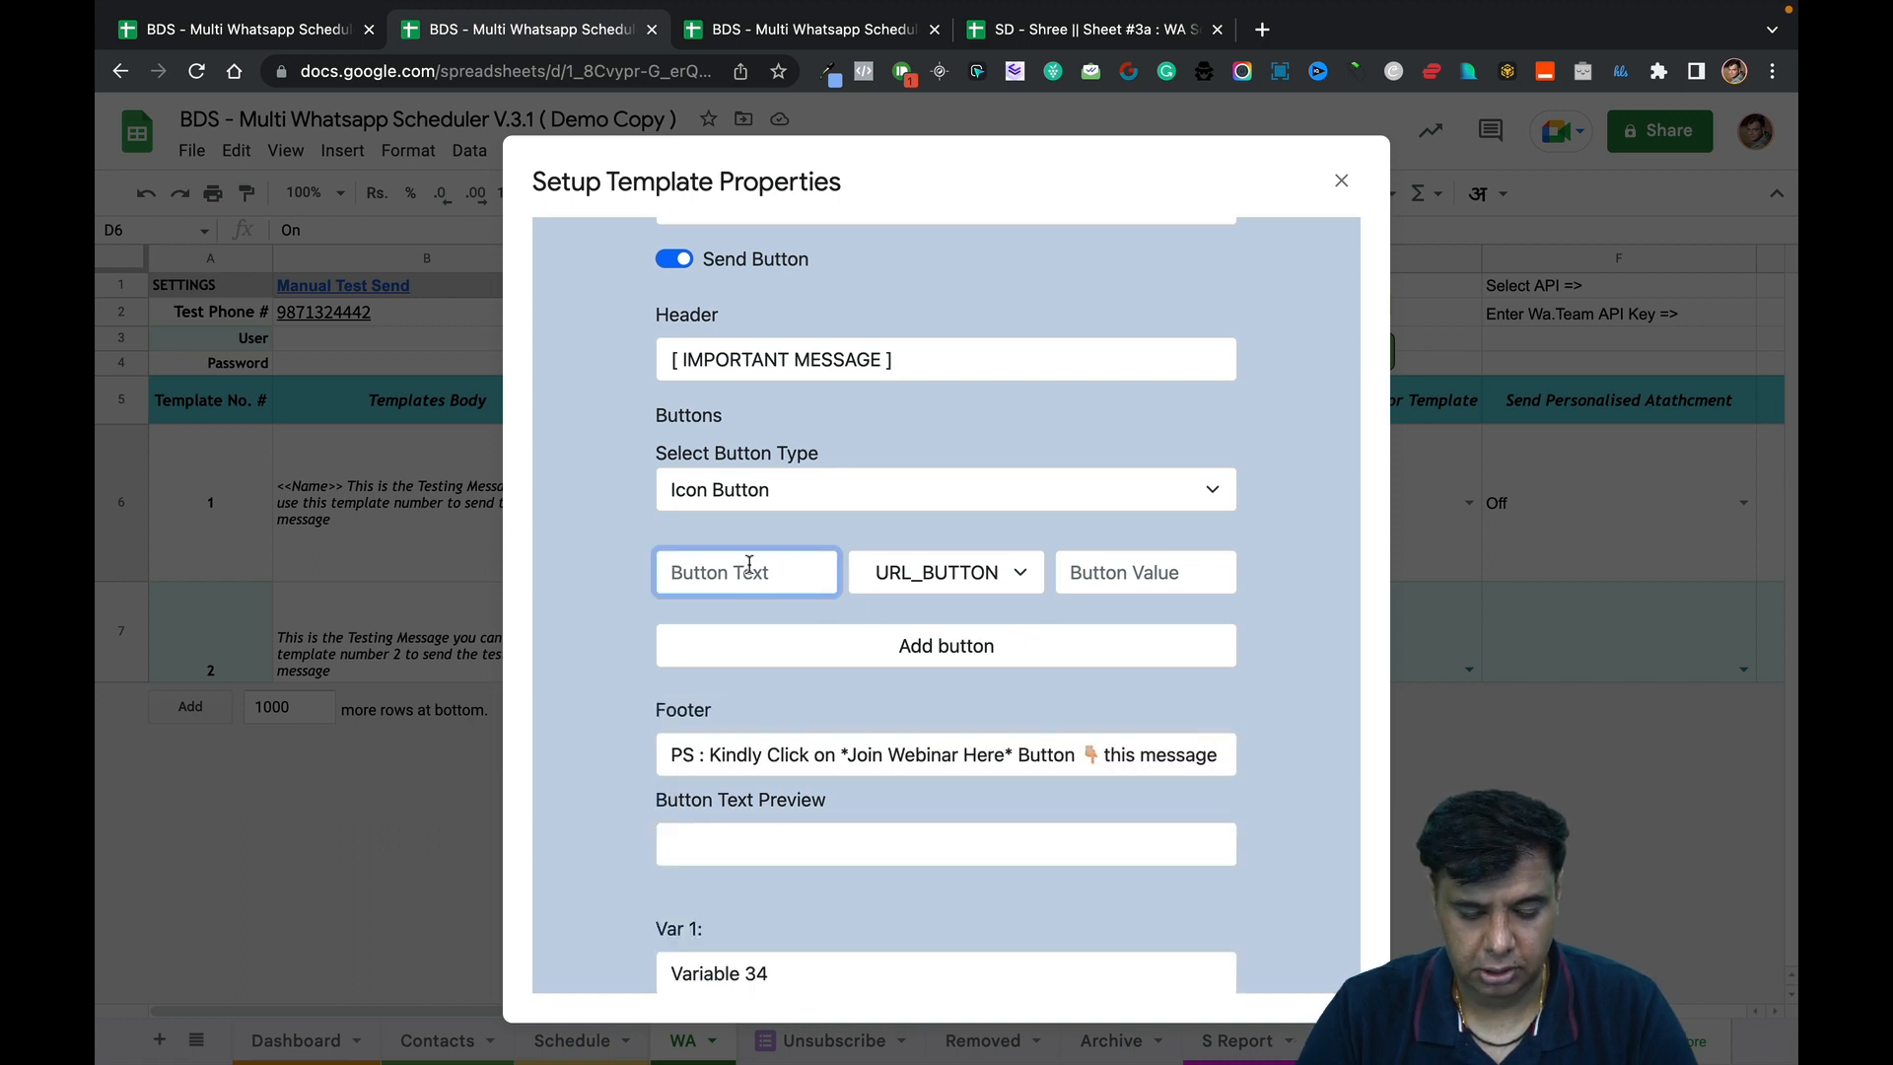
text(Cl)
key(BackSpace)
key(BackSpace)
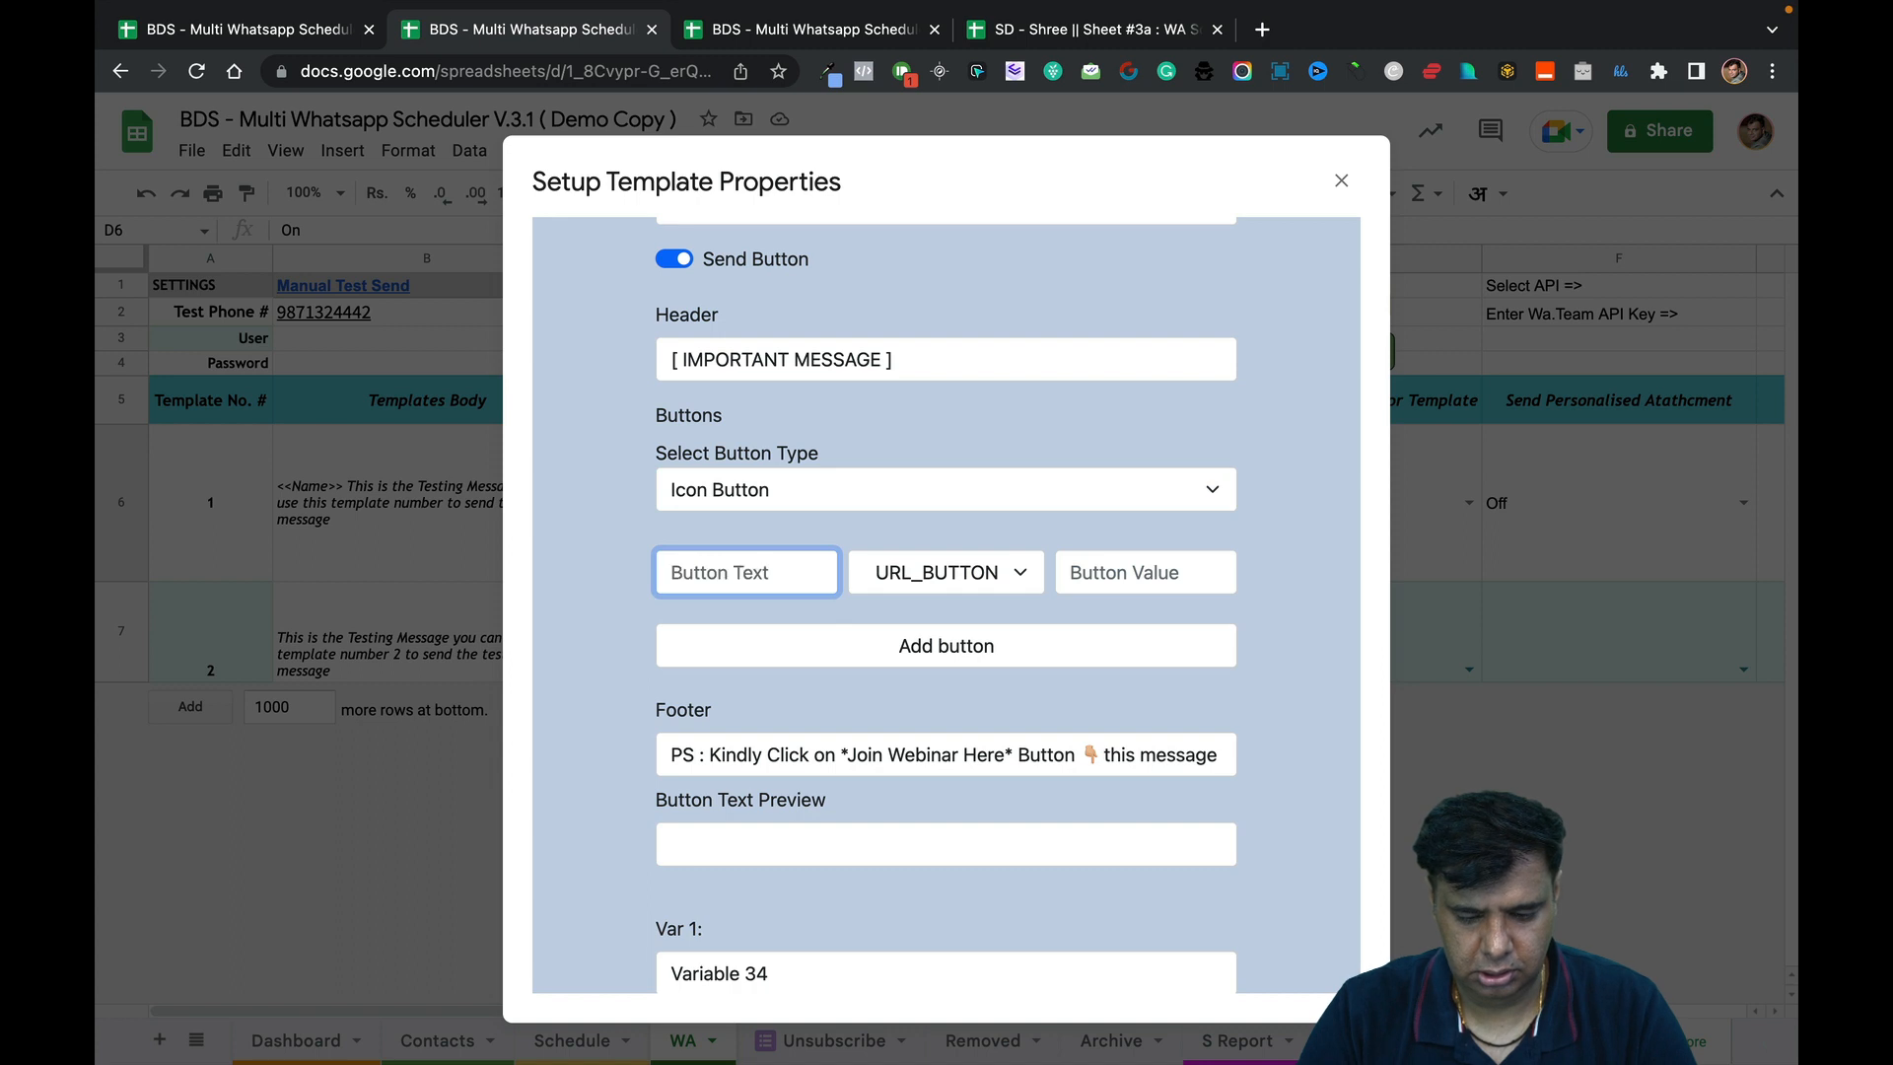
text(Join Webi)
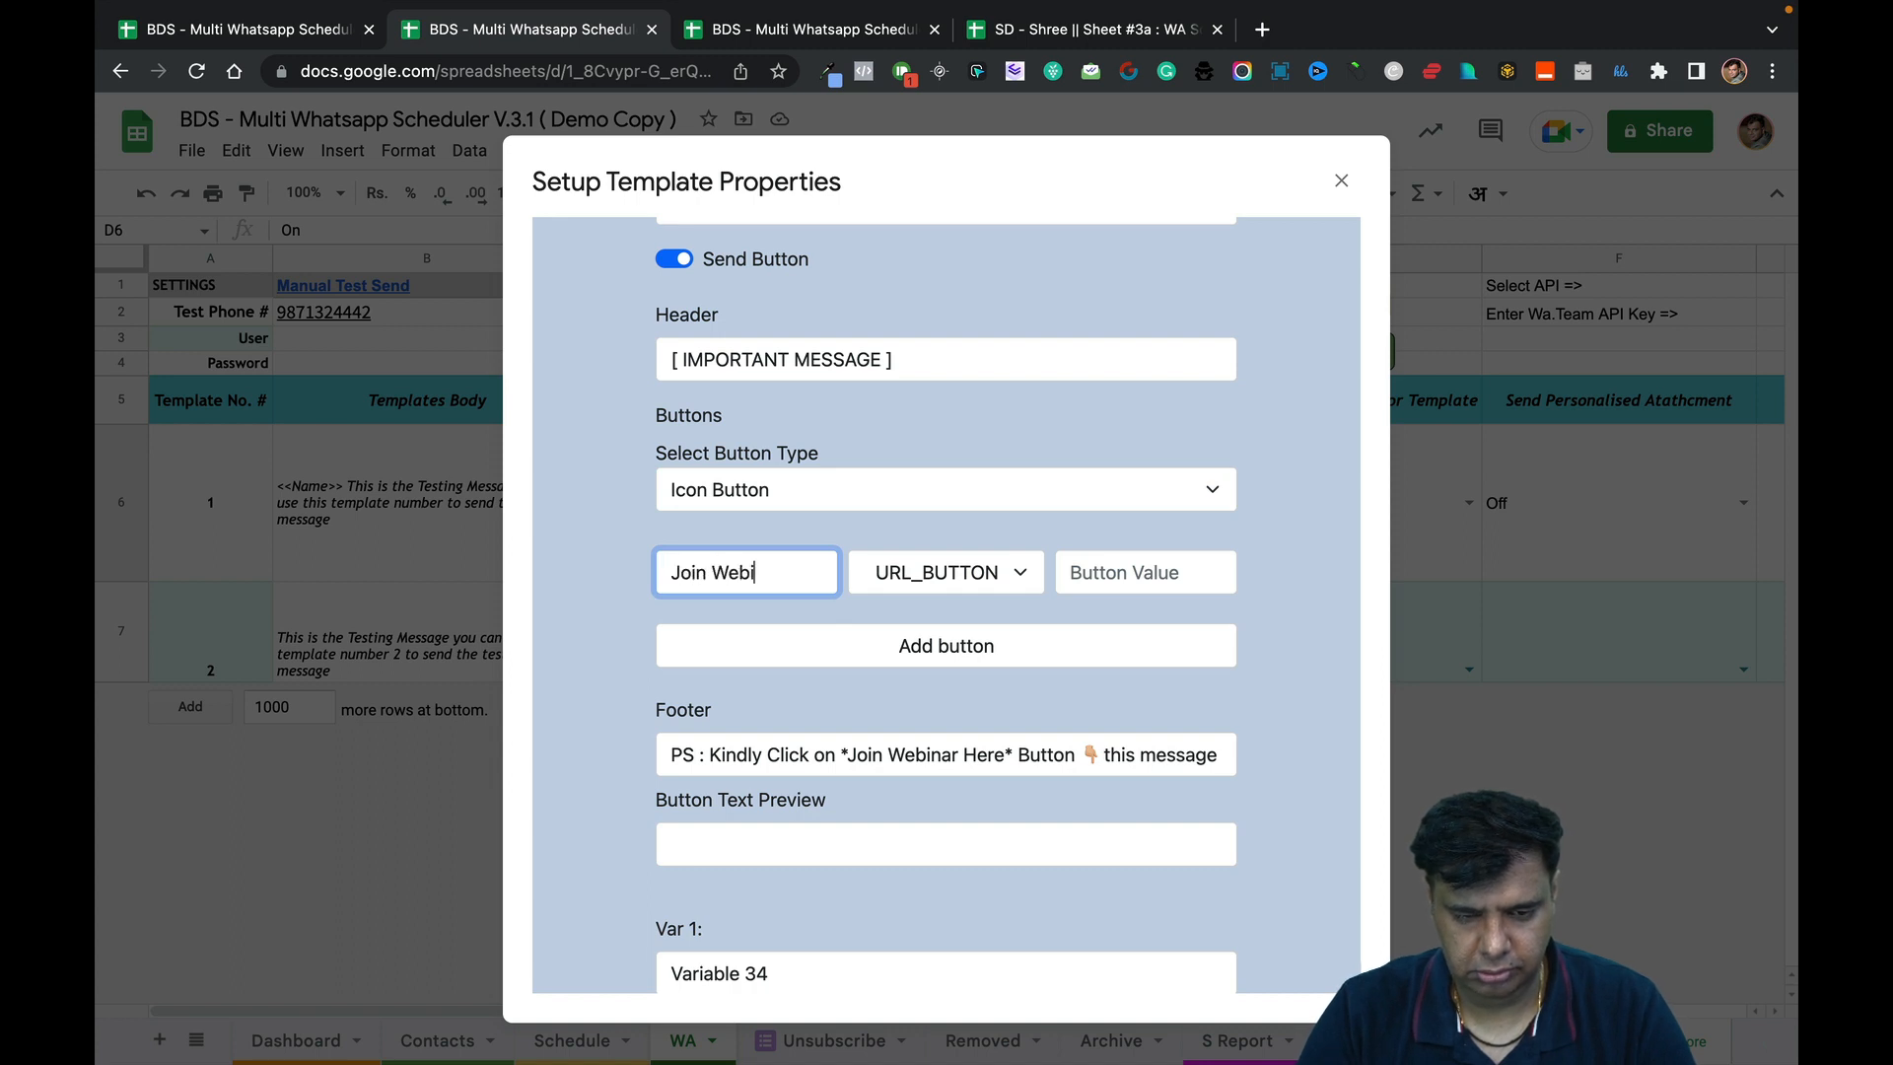
text(nar Here)
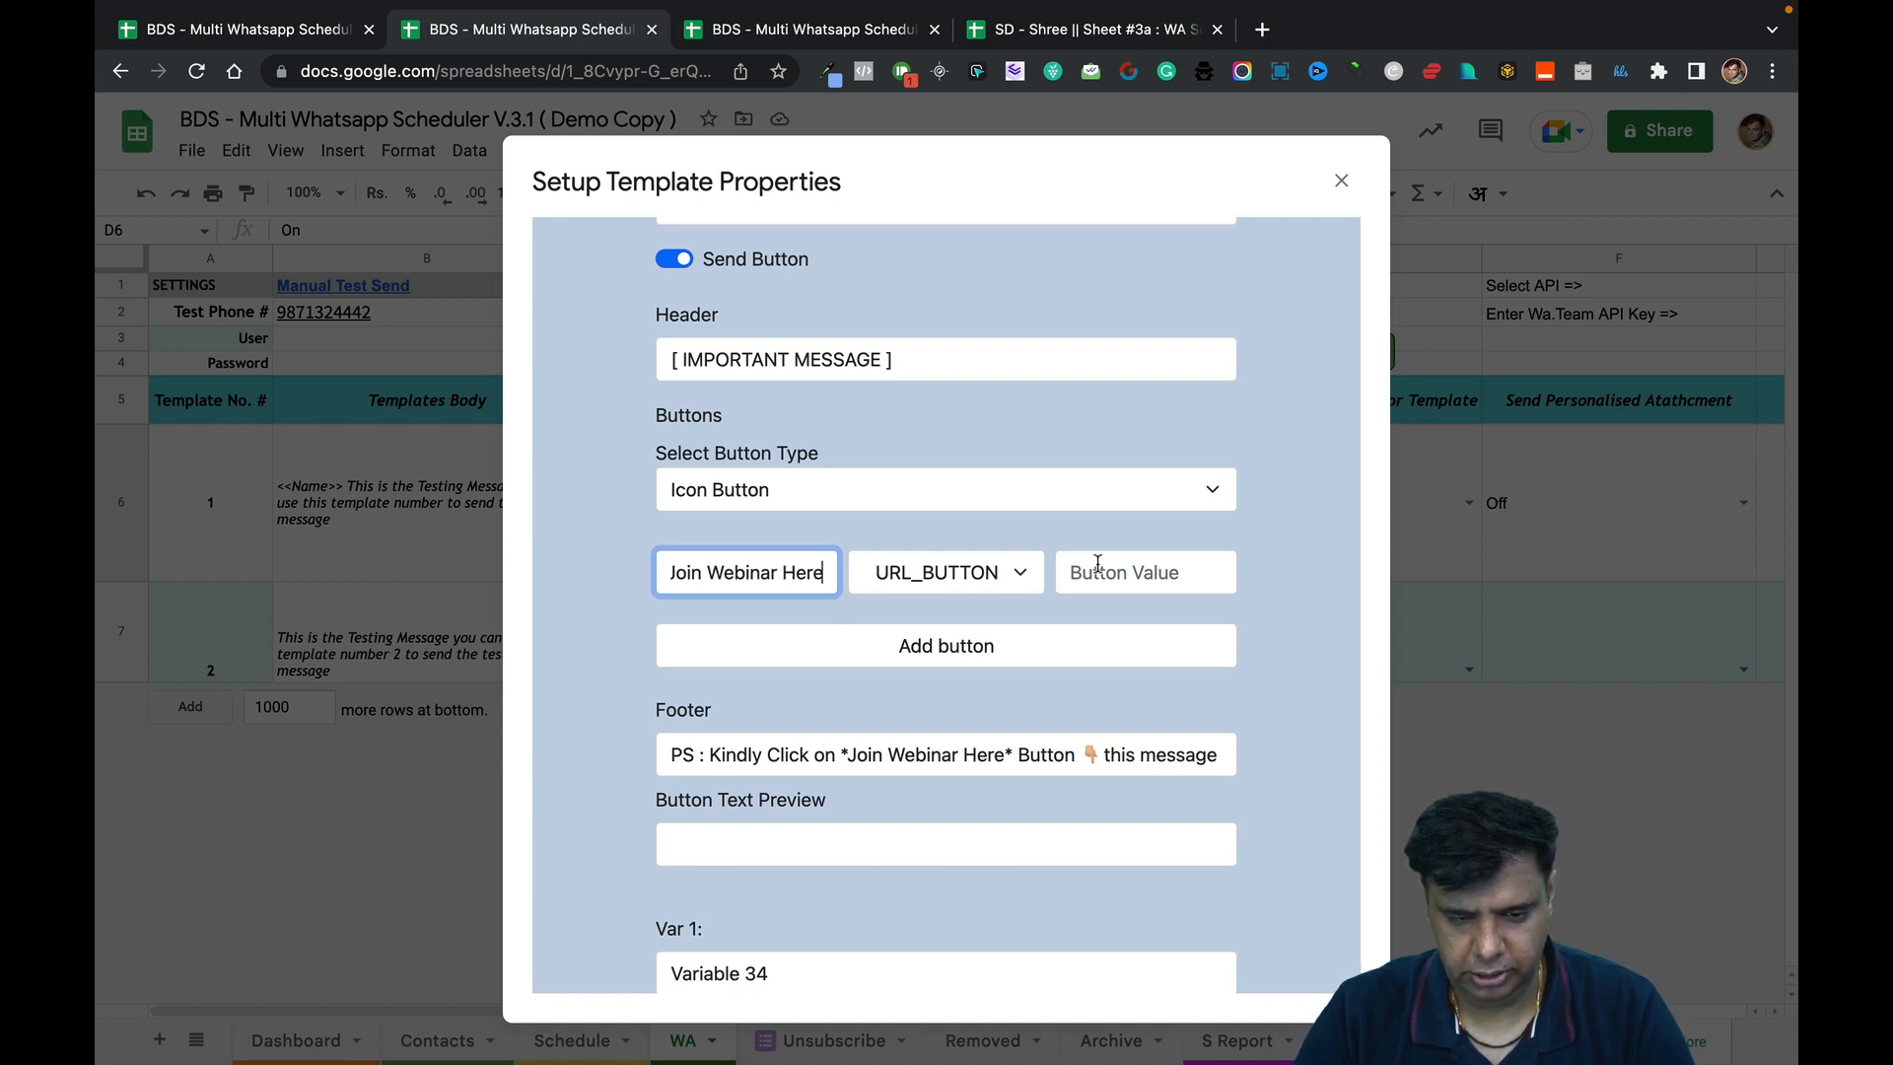
Paste <<Zoom Link>> from the body as the button value and add the button.
click(1092, 566)
text(htt)
key(BackSpace)
key(BackSpace)
key(BackSpace)
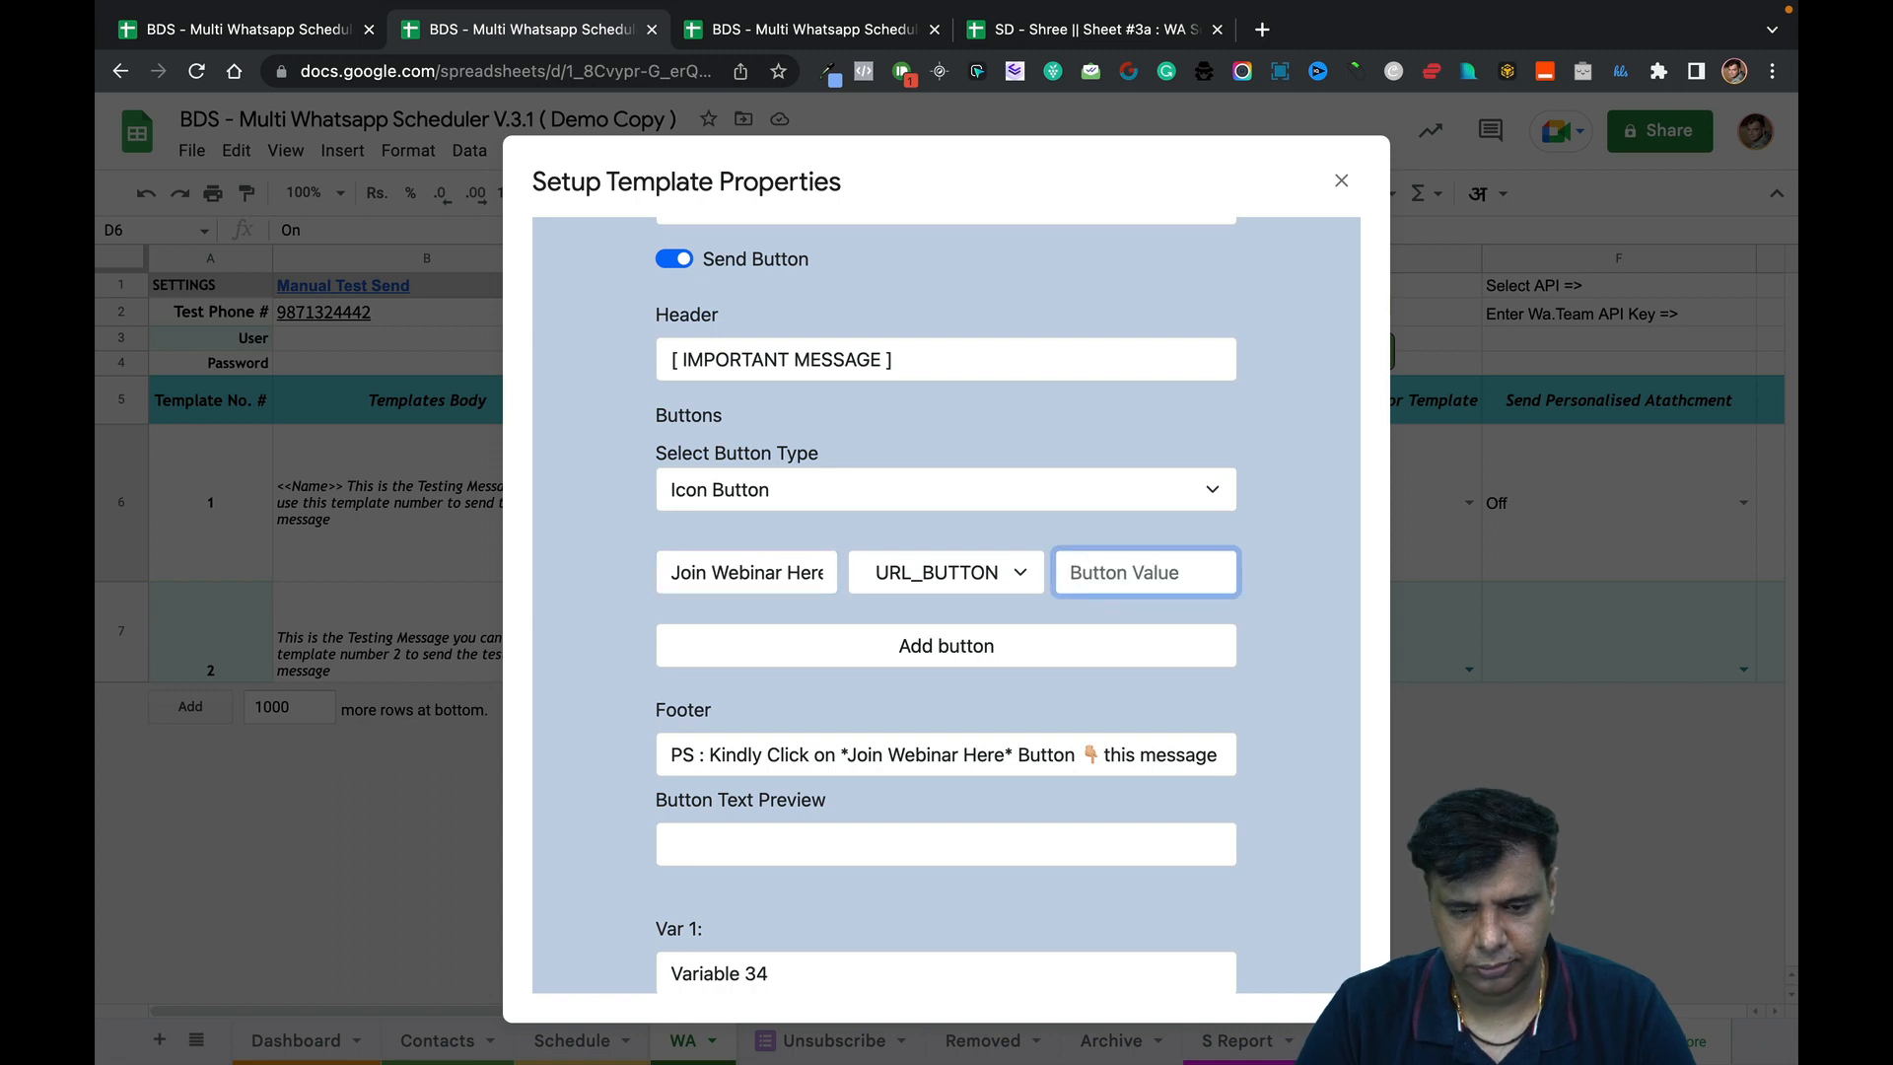
text(<<Zoom)
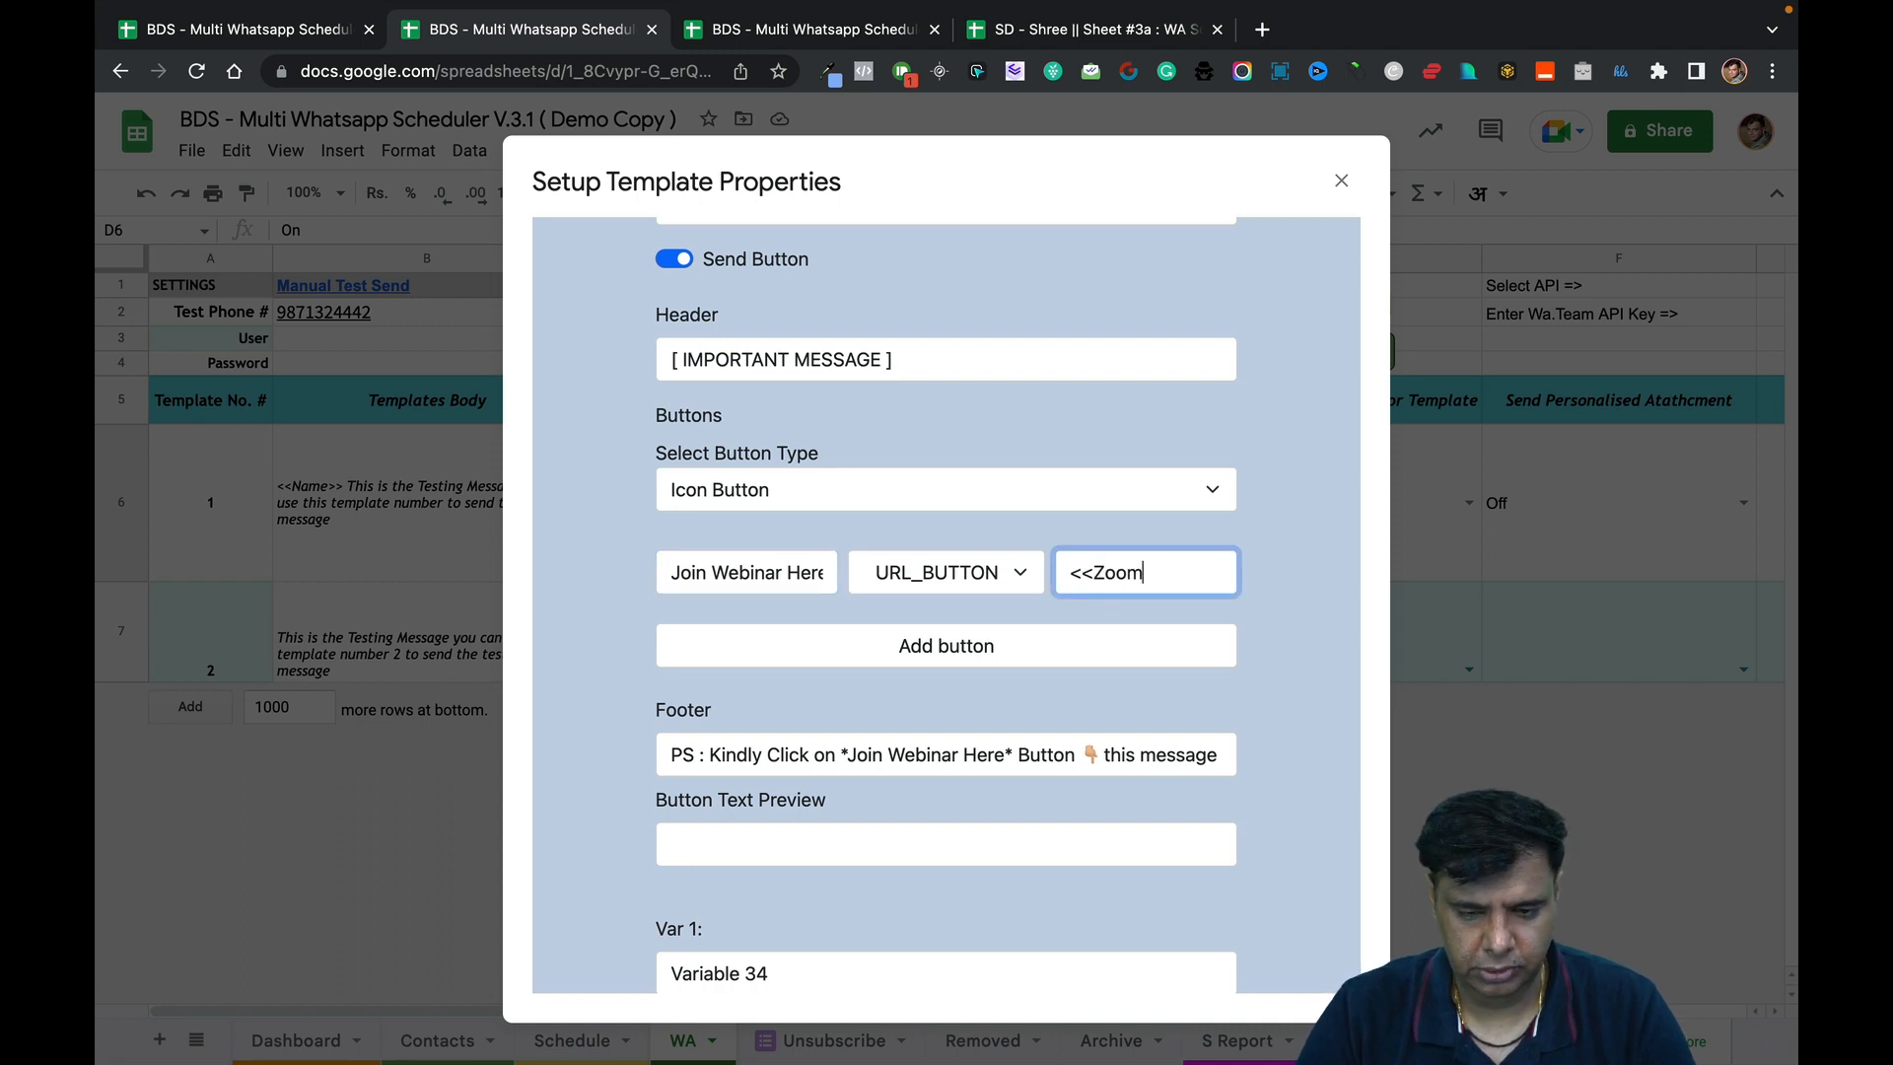
scroll(1030, 492, up, 10)
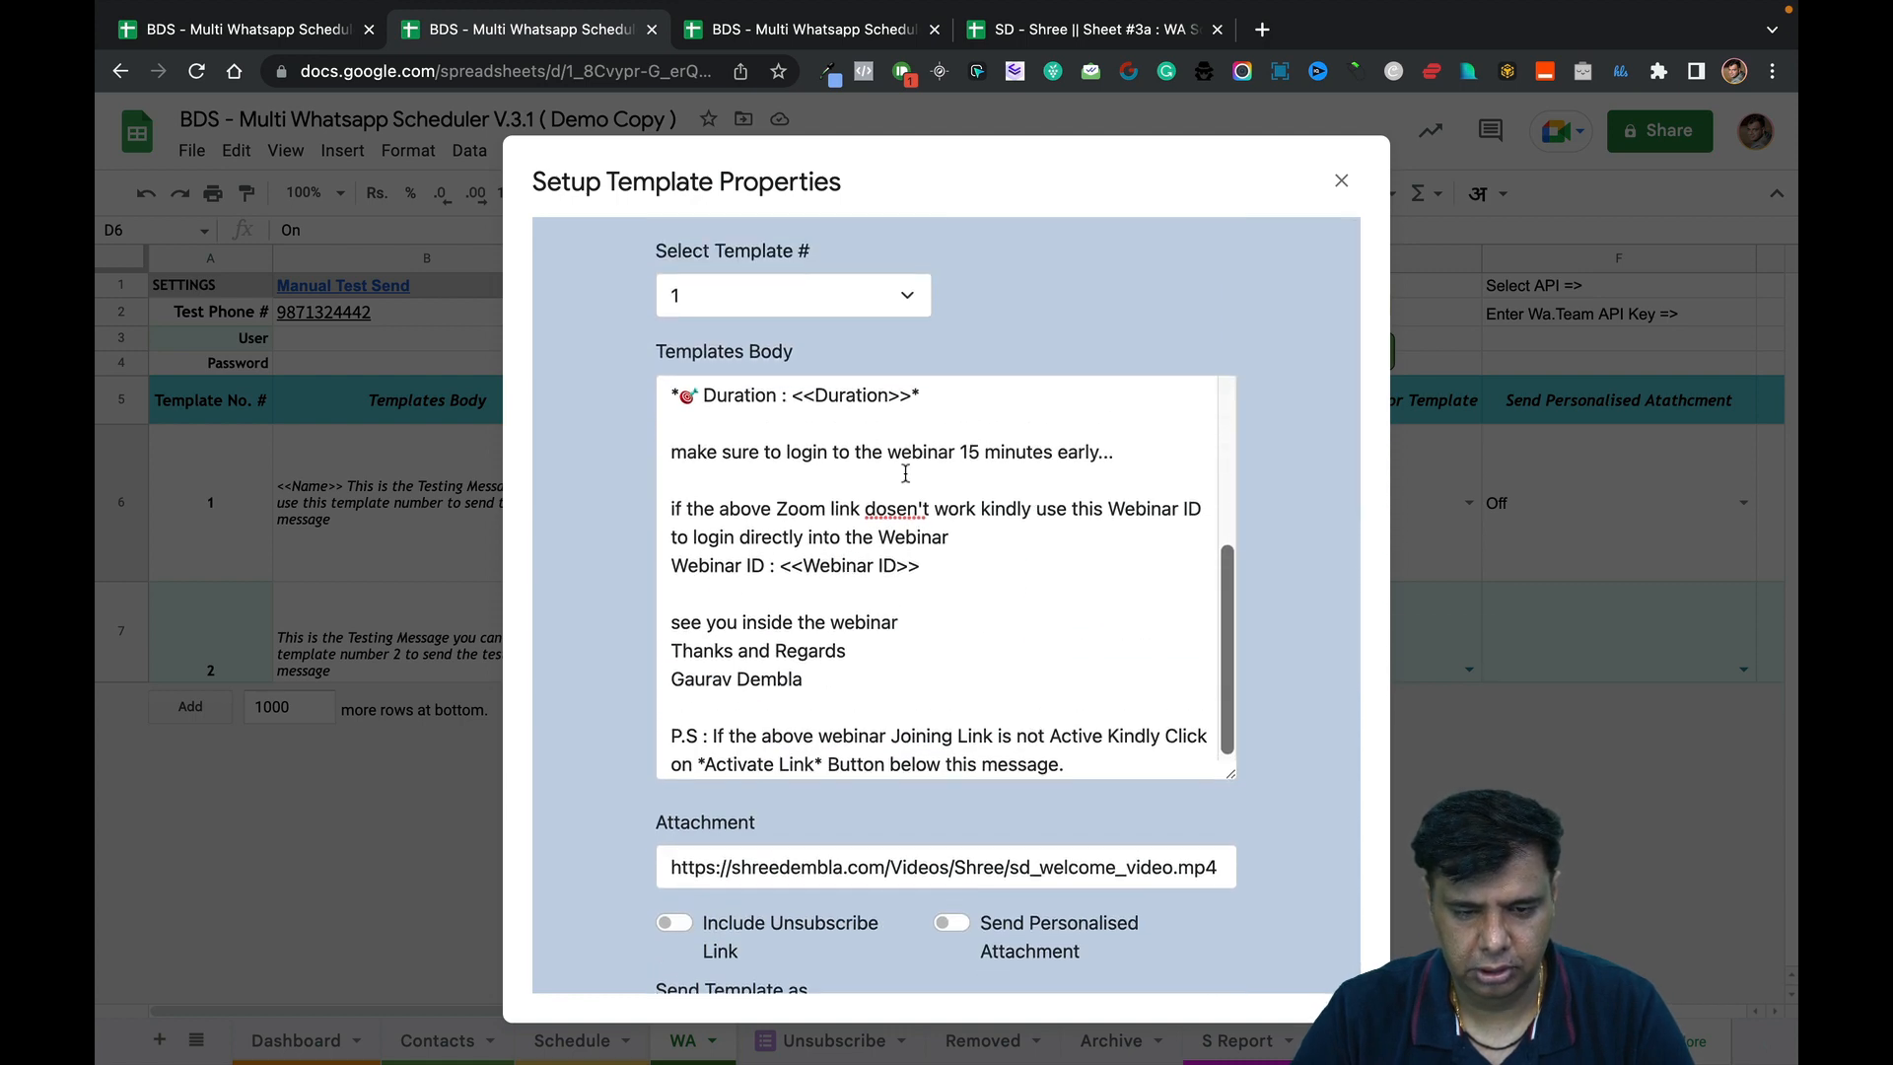
scroll(905, 473, up, 3)
scroll(905, 474, up, 4)
drag(809, 568, 656, 570)
key(super+c)
scroll(877, 682, down, 10)
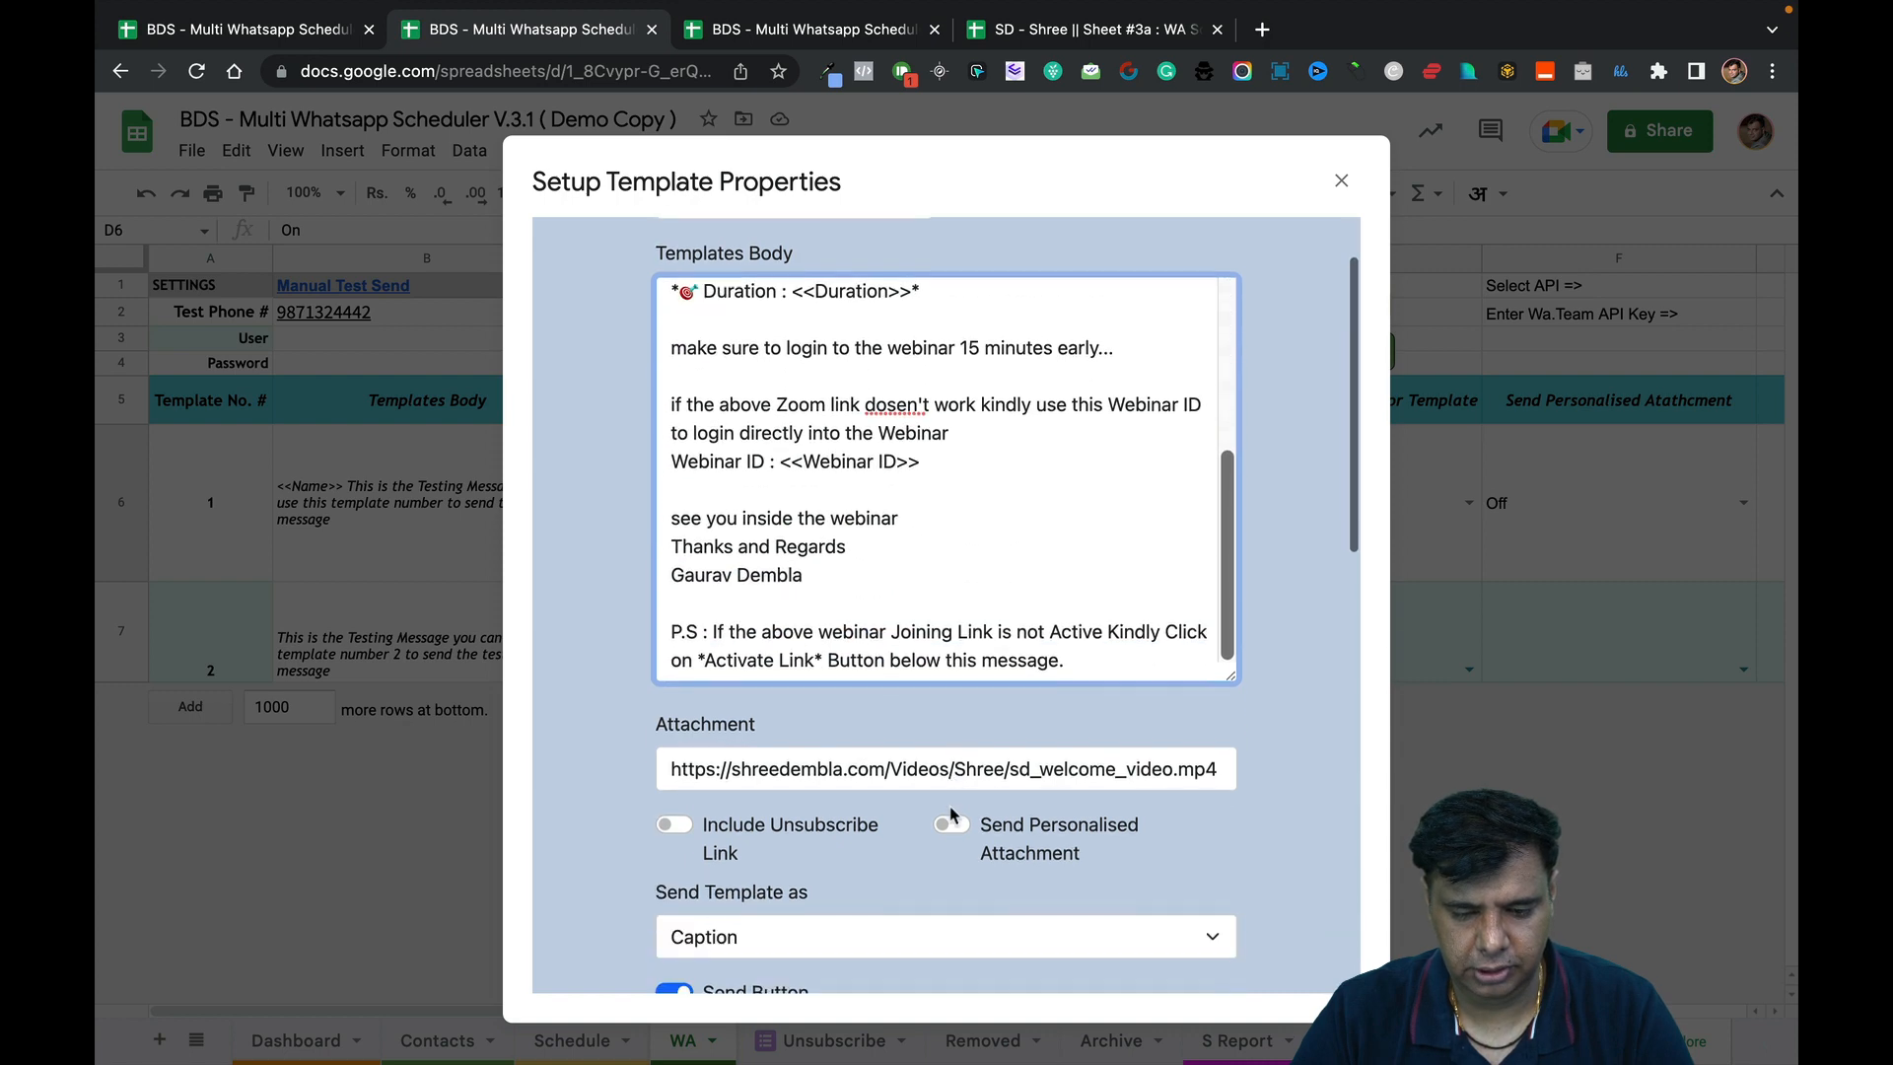
click(1174, 628)
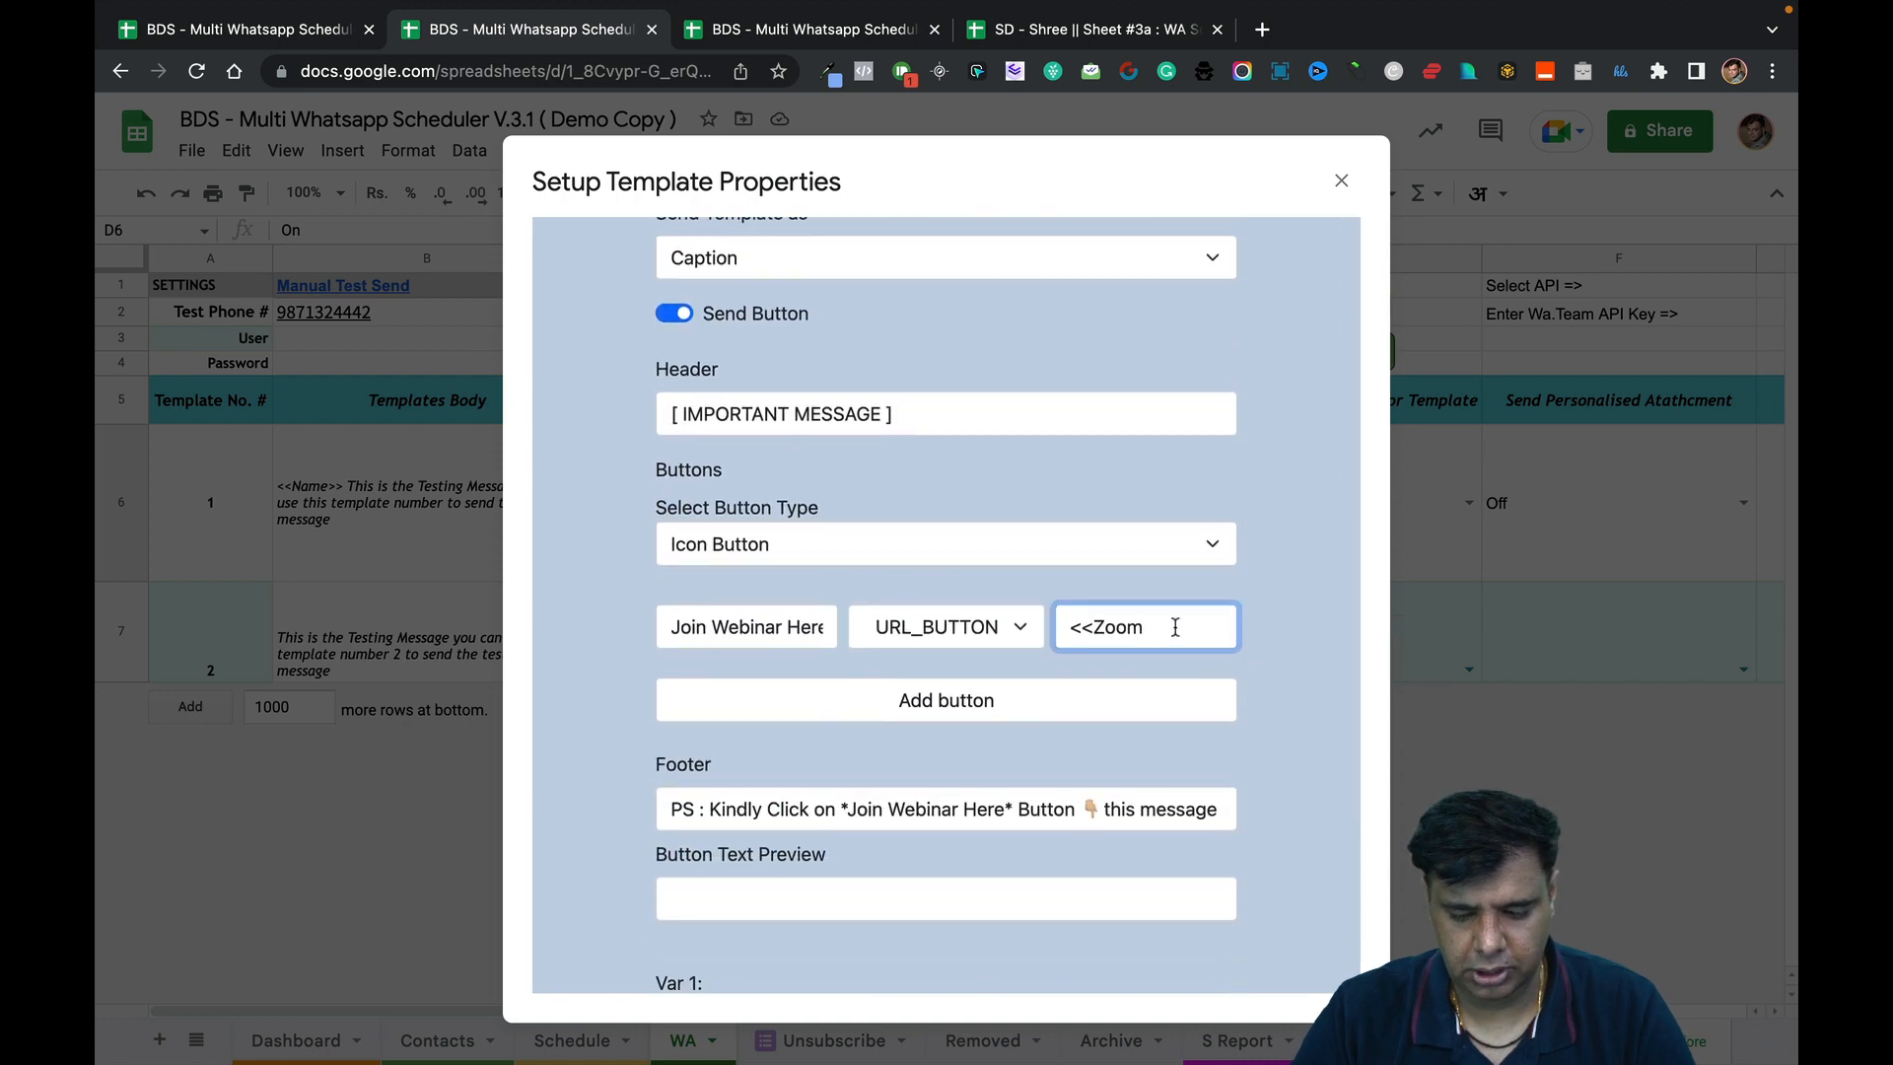
key(BackSpace)
key(BackSpace)
key(BackSpace)
key(BackSpace)
key(BackSpace)
key(BackSpace)
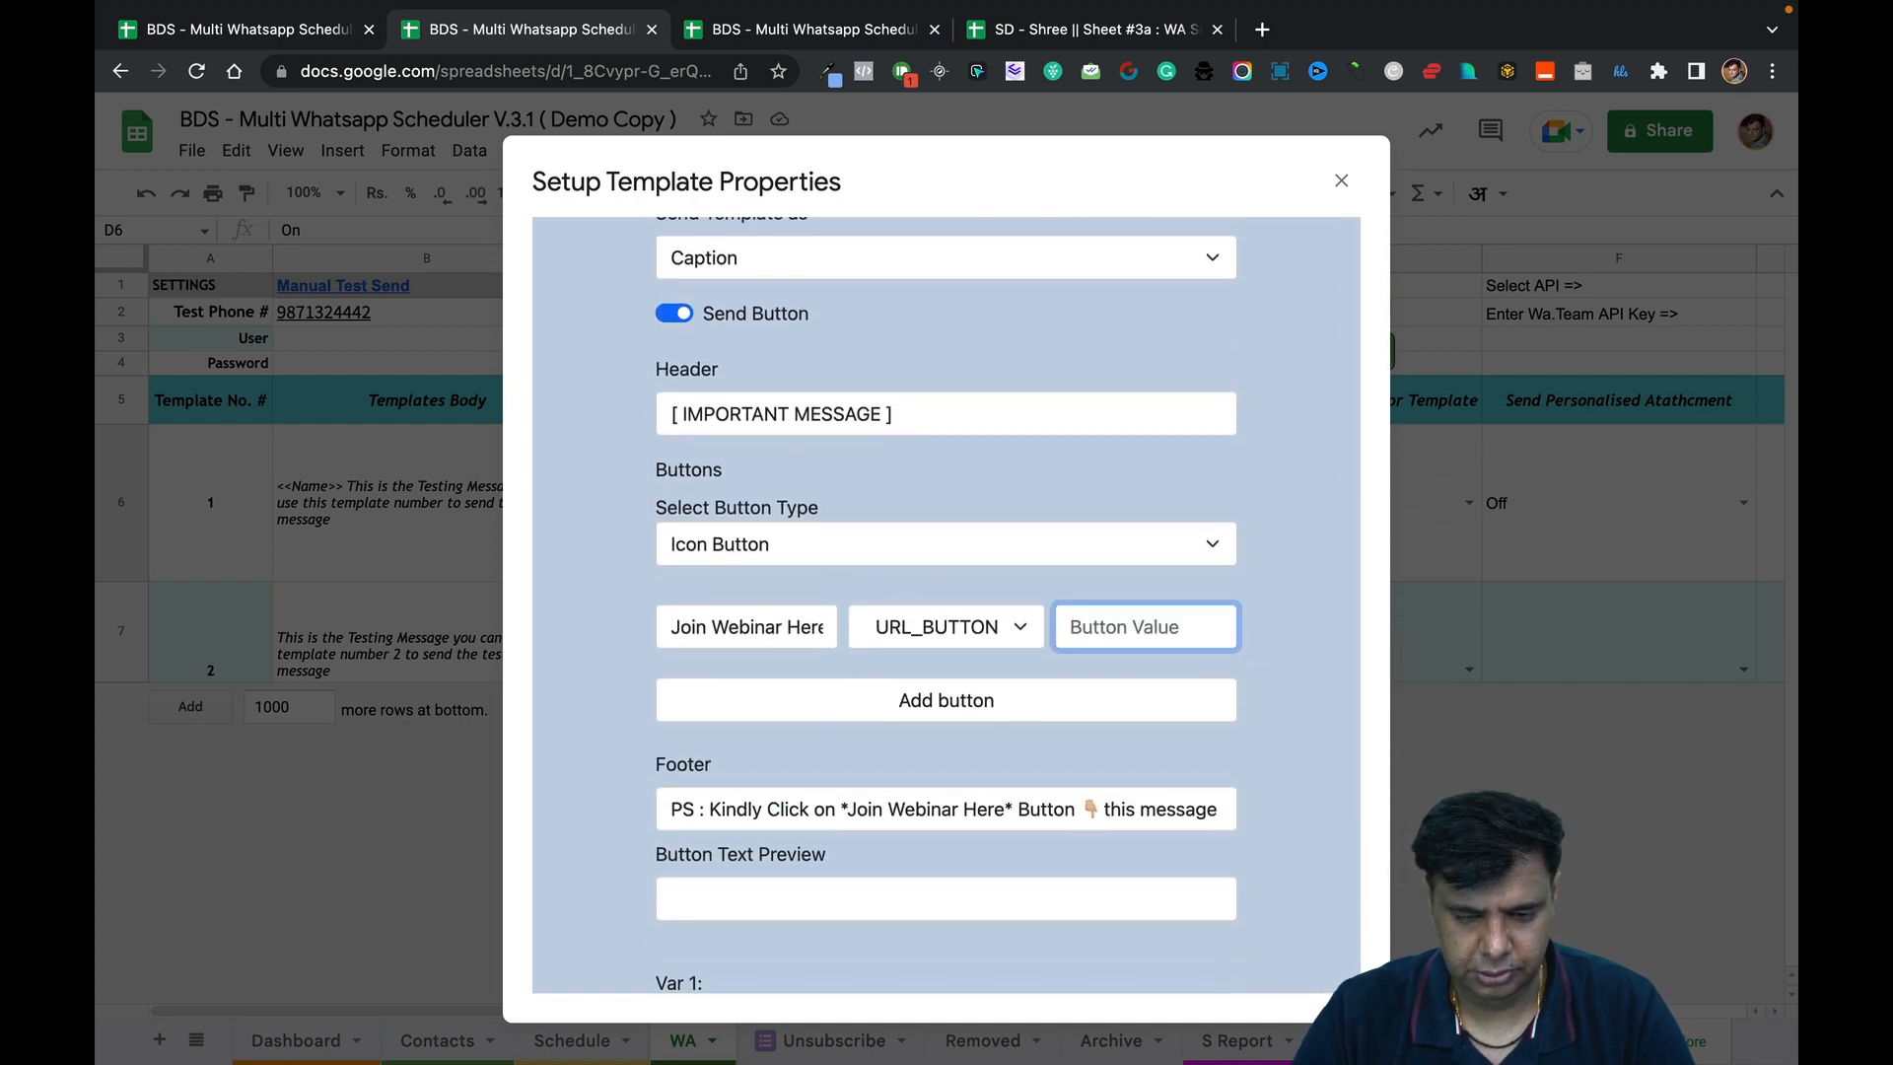
key(super+v)
click(1037, 695)
click(1005, 631)
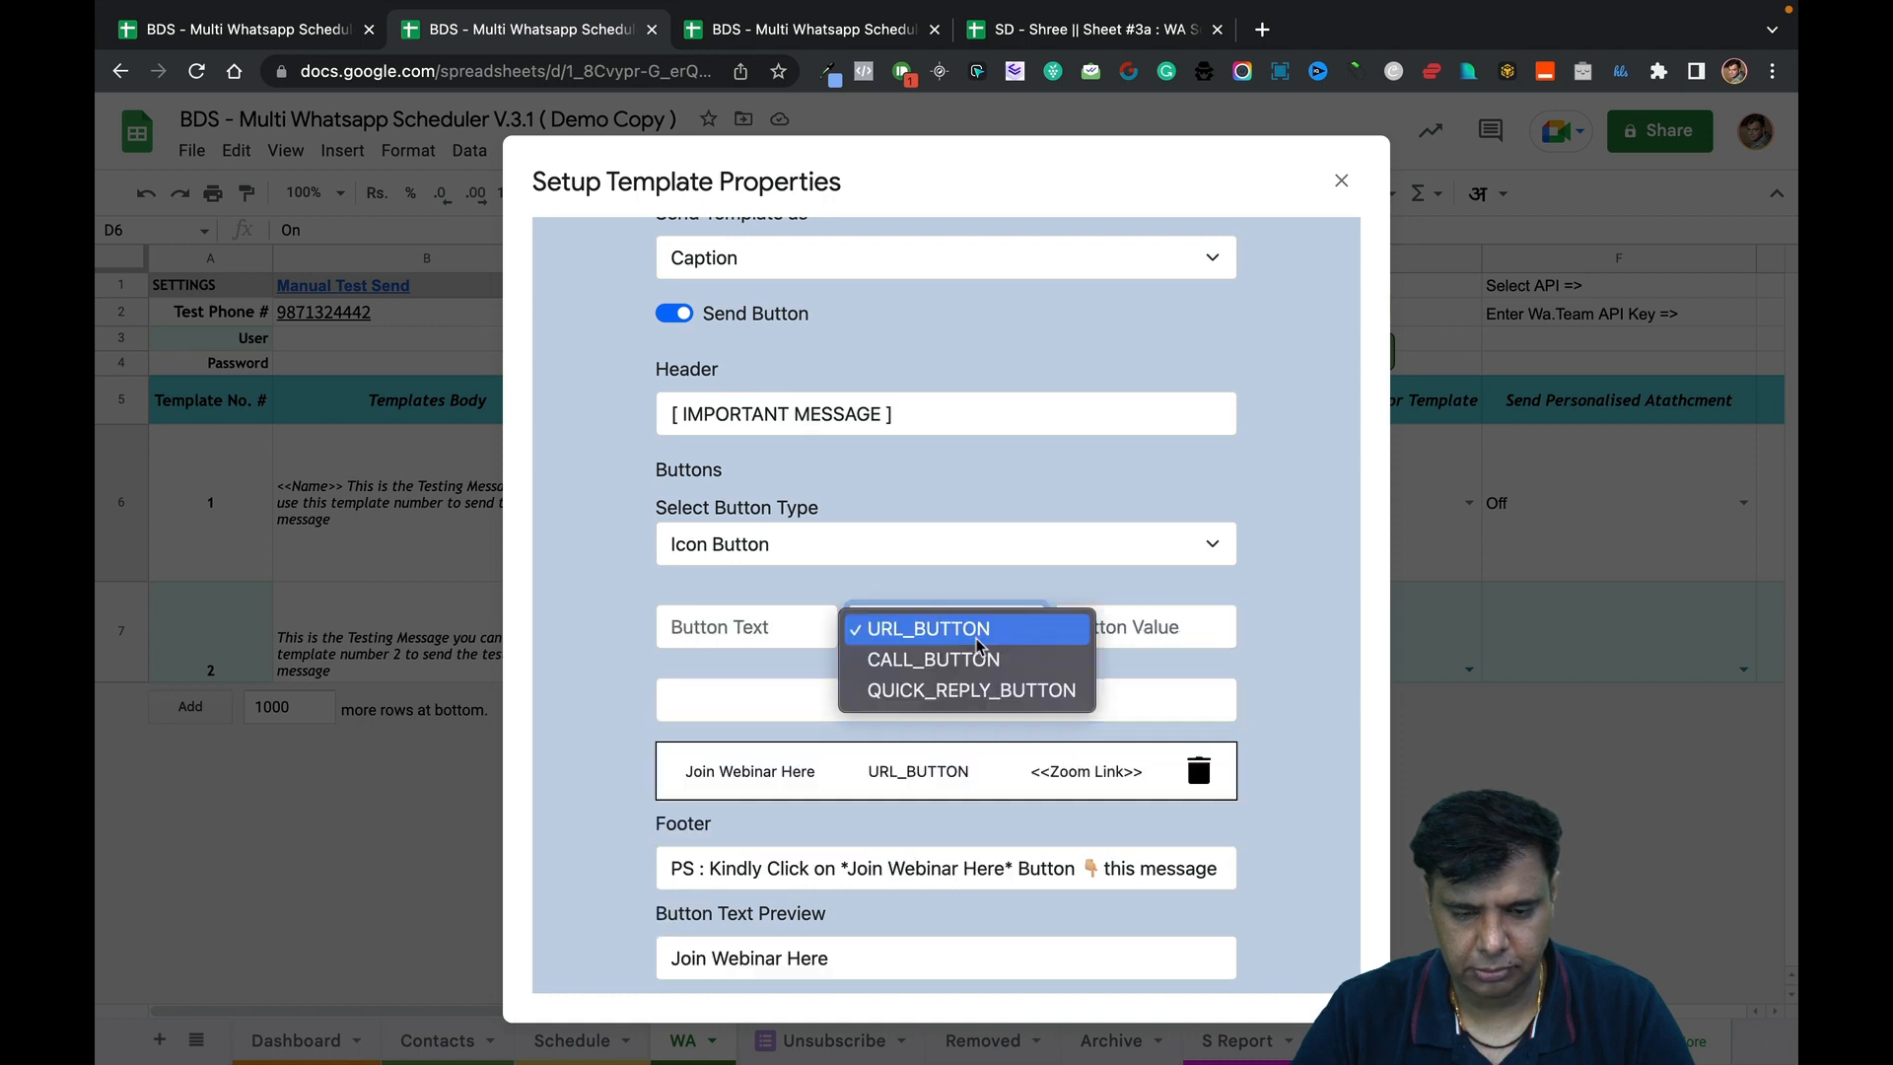
Define a QUICK_REPLY_BUTTON with 'Activate Link' as both its text and value.
click(978, 691)
click(752, 628)
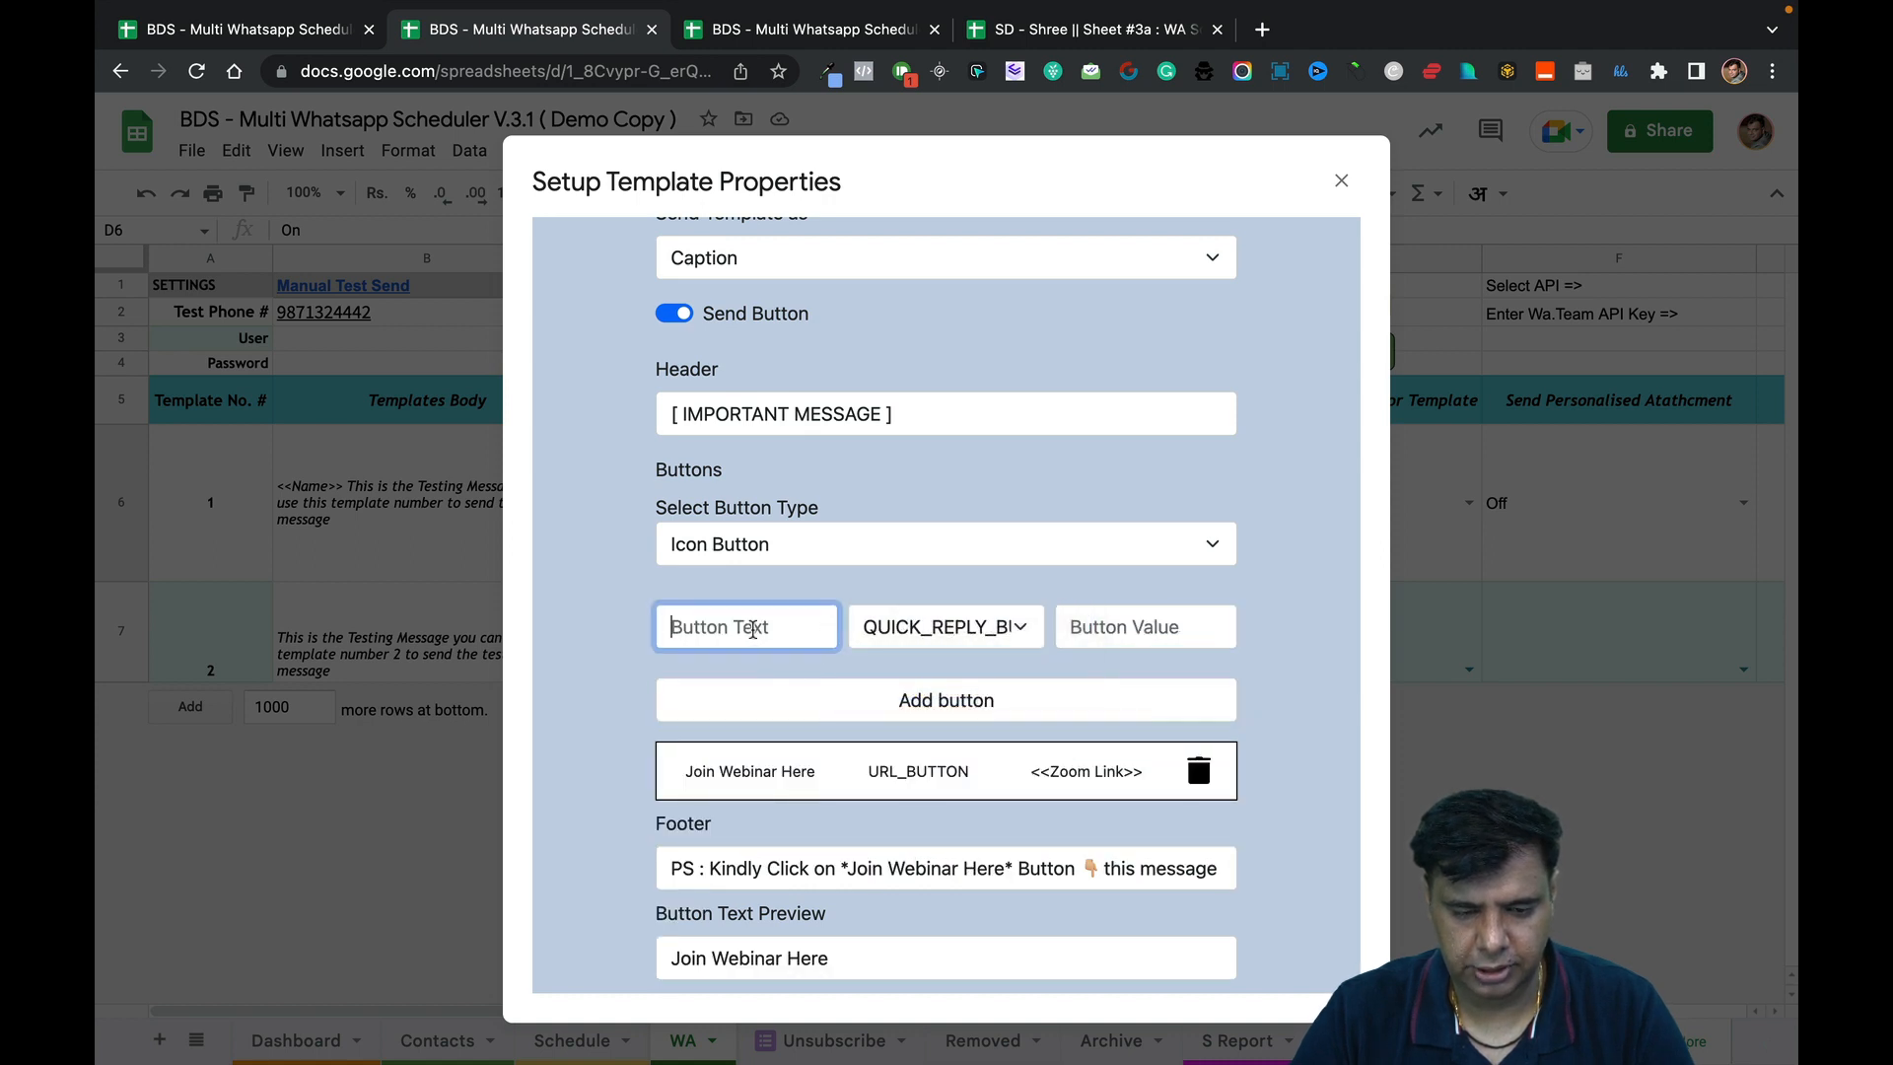
text(Activate)
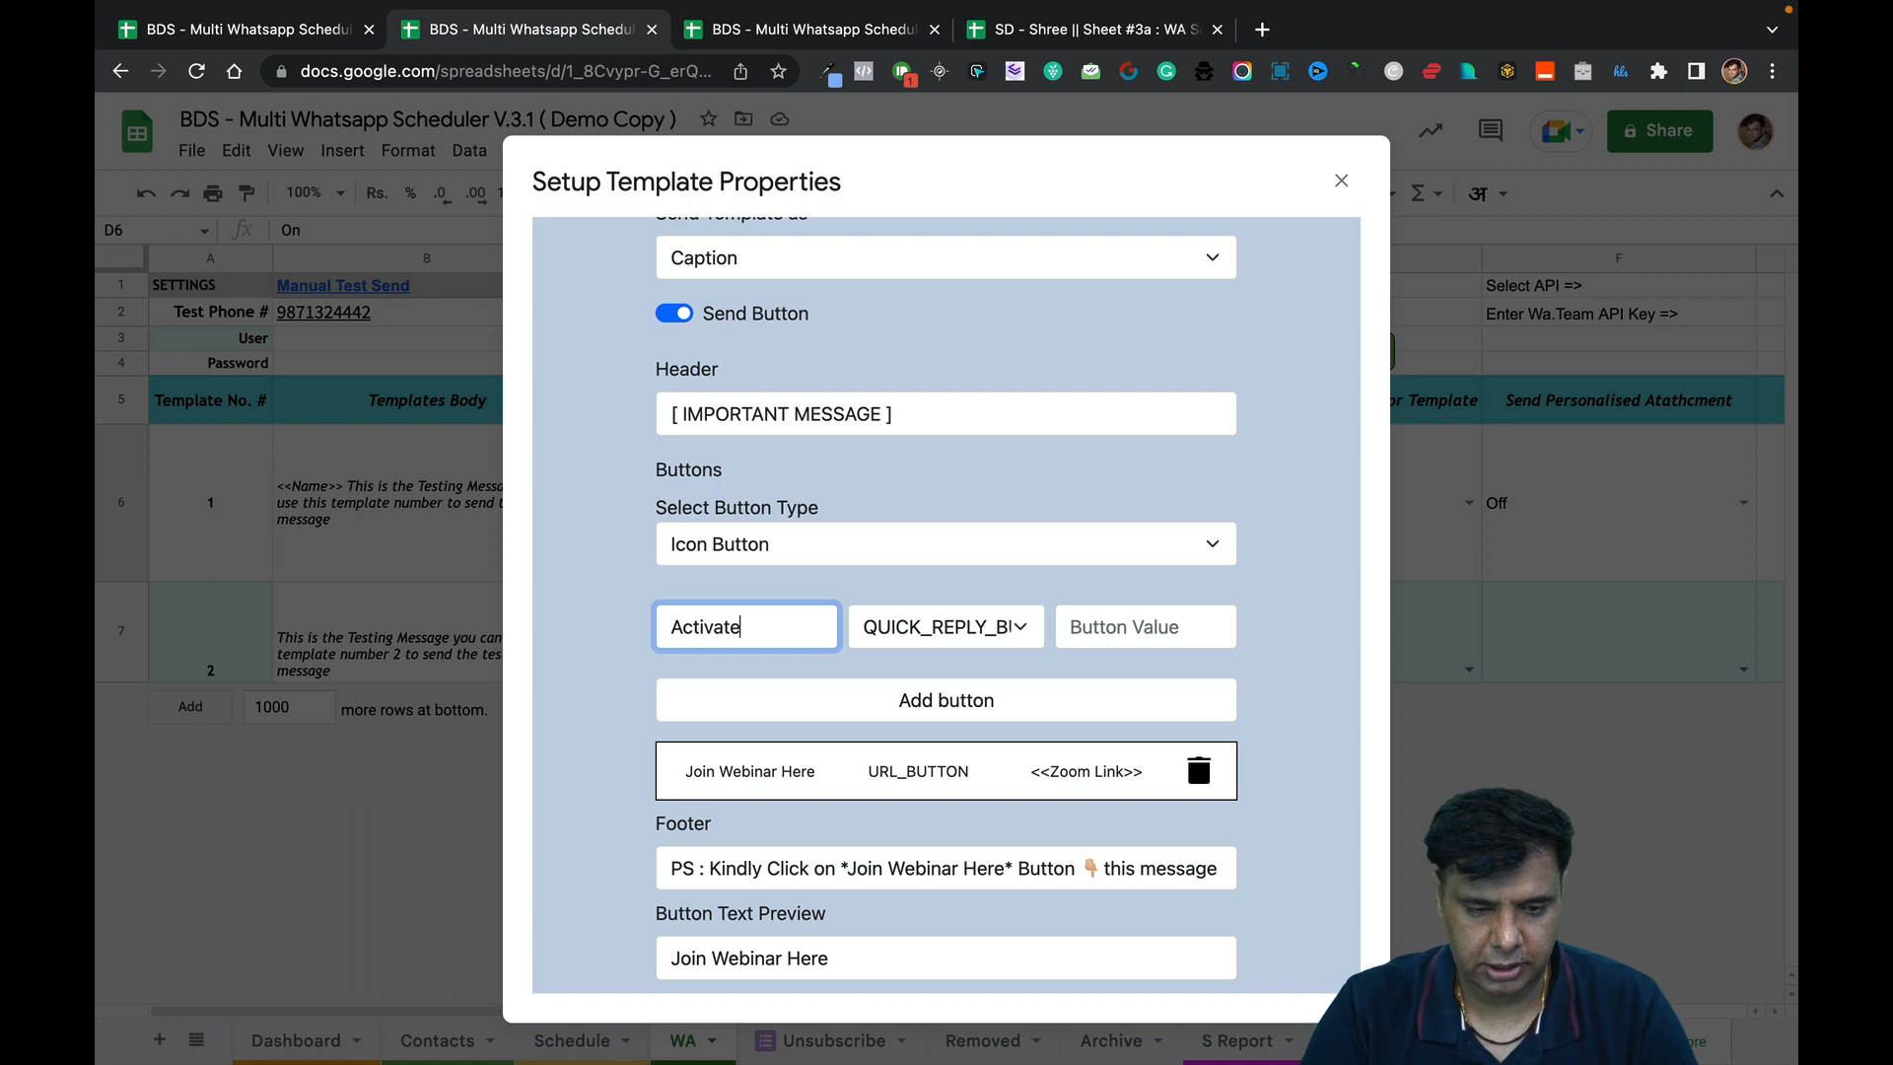
text( Link)
click(1073, 627)
text(A)
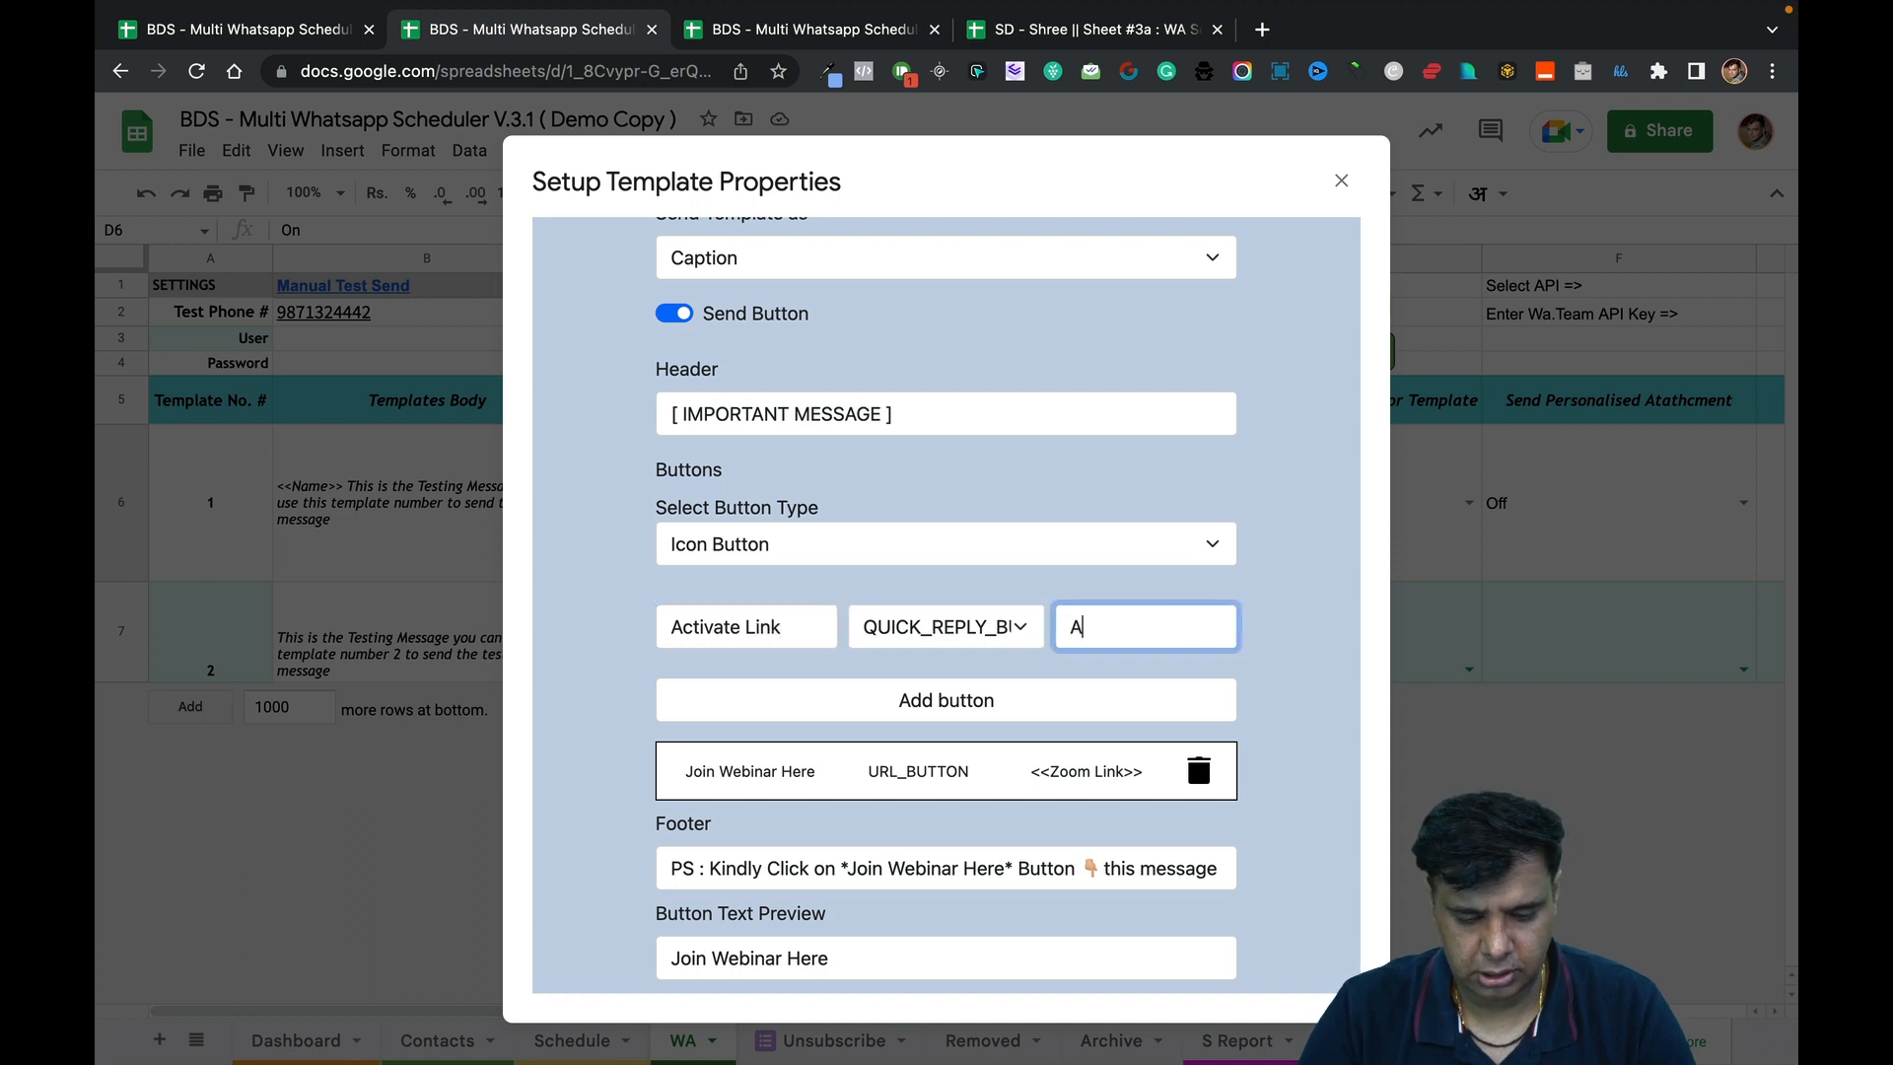
text(ctivate Link)
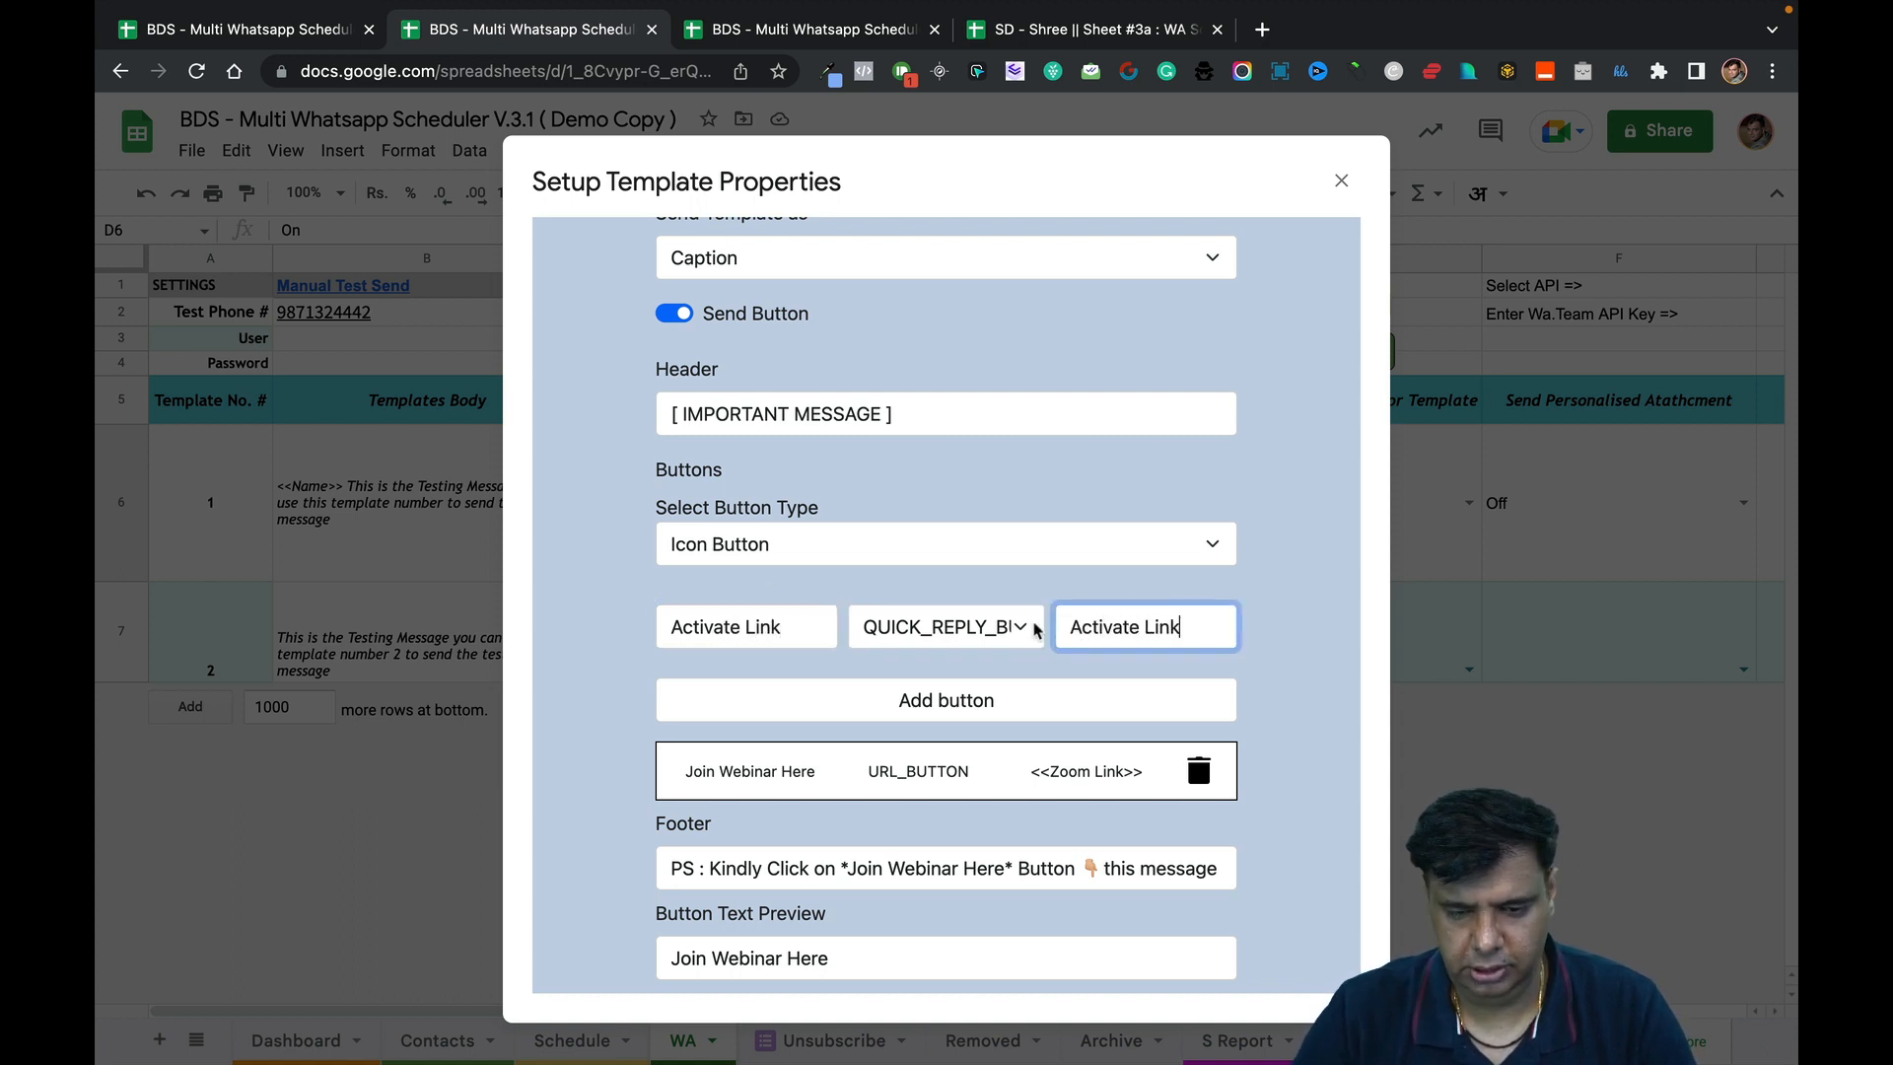
click(1261, 617)
Check the Var 1 value, then add the Activate Link button after Join Webinar Here.
scroll(1262, 618, down, 1)
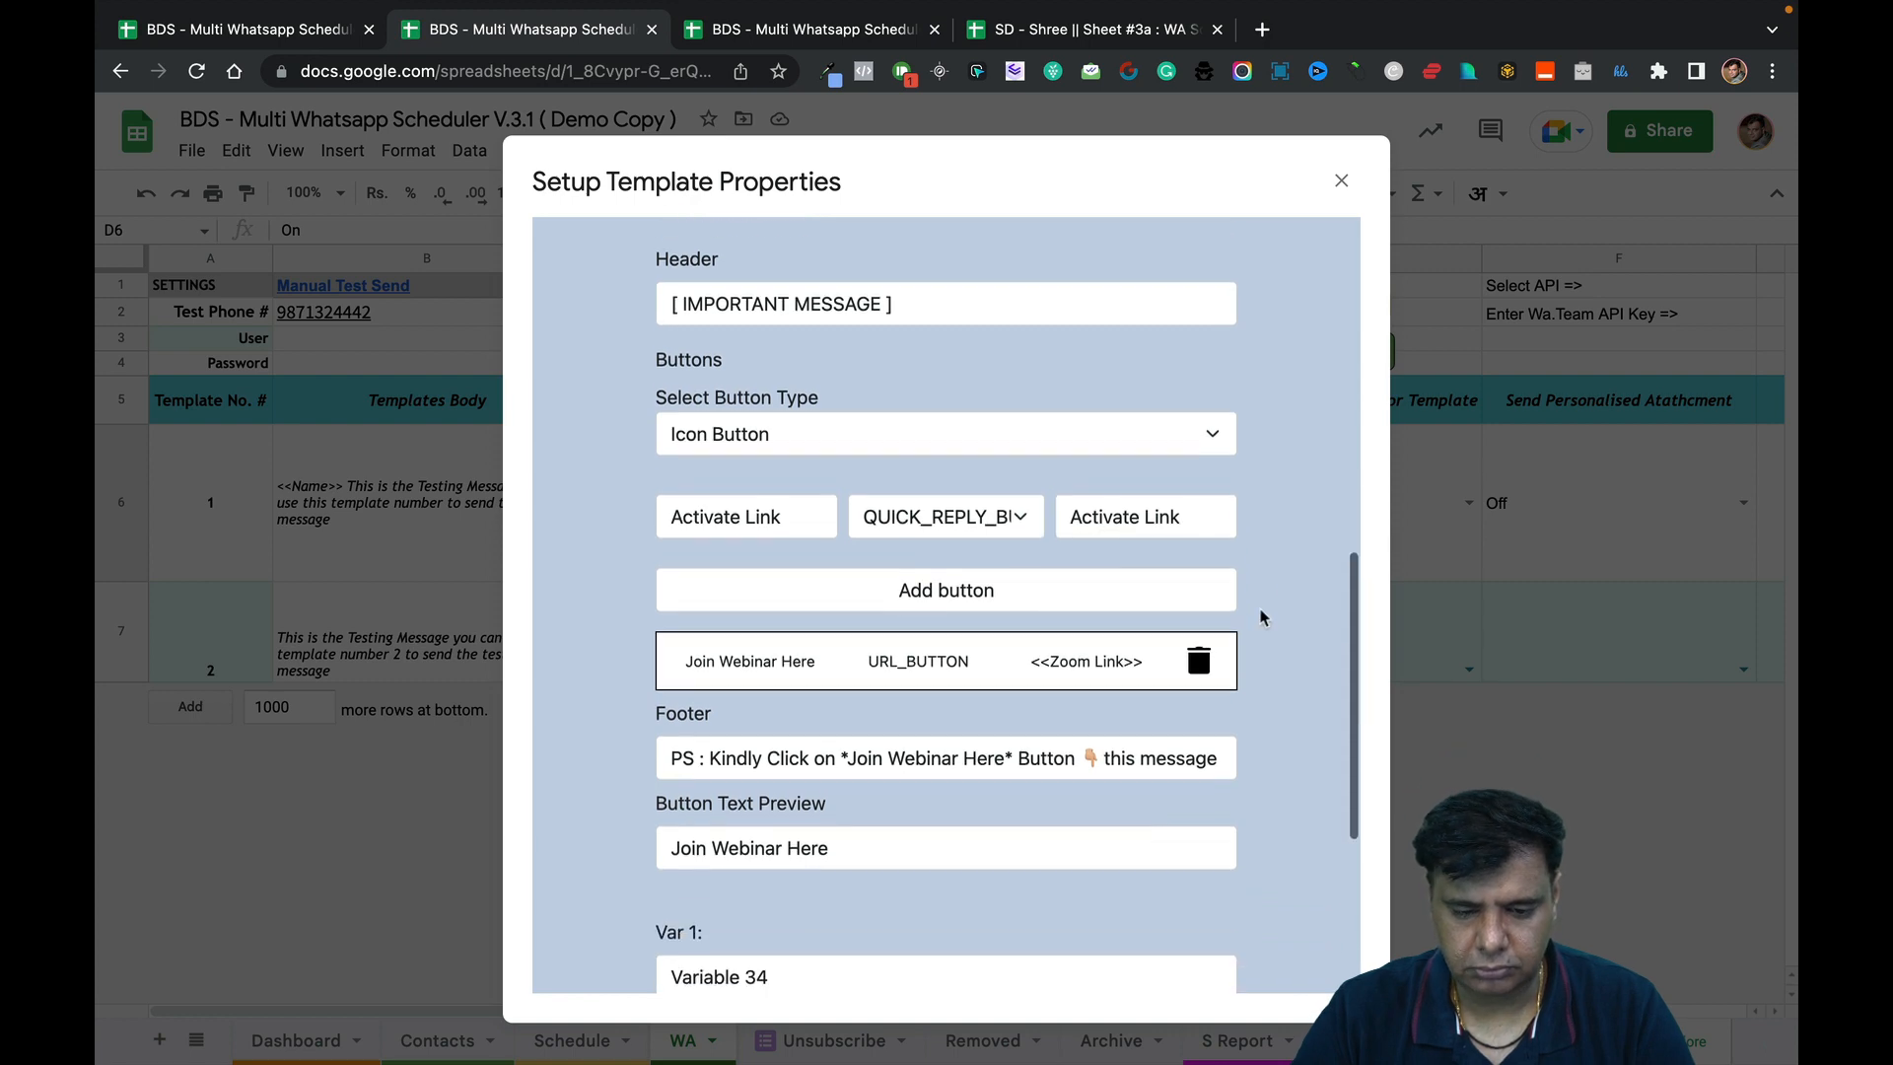
scroll(1262, 619, up, 2)
scroll(1261, 617, up, 5)
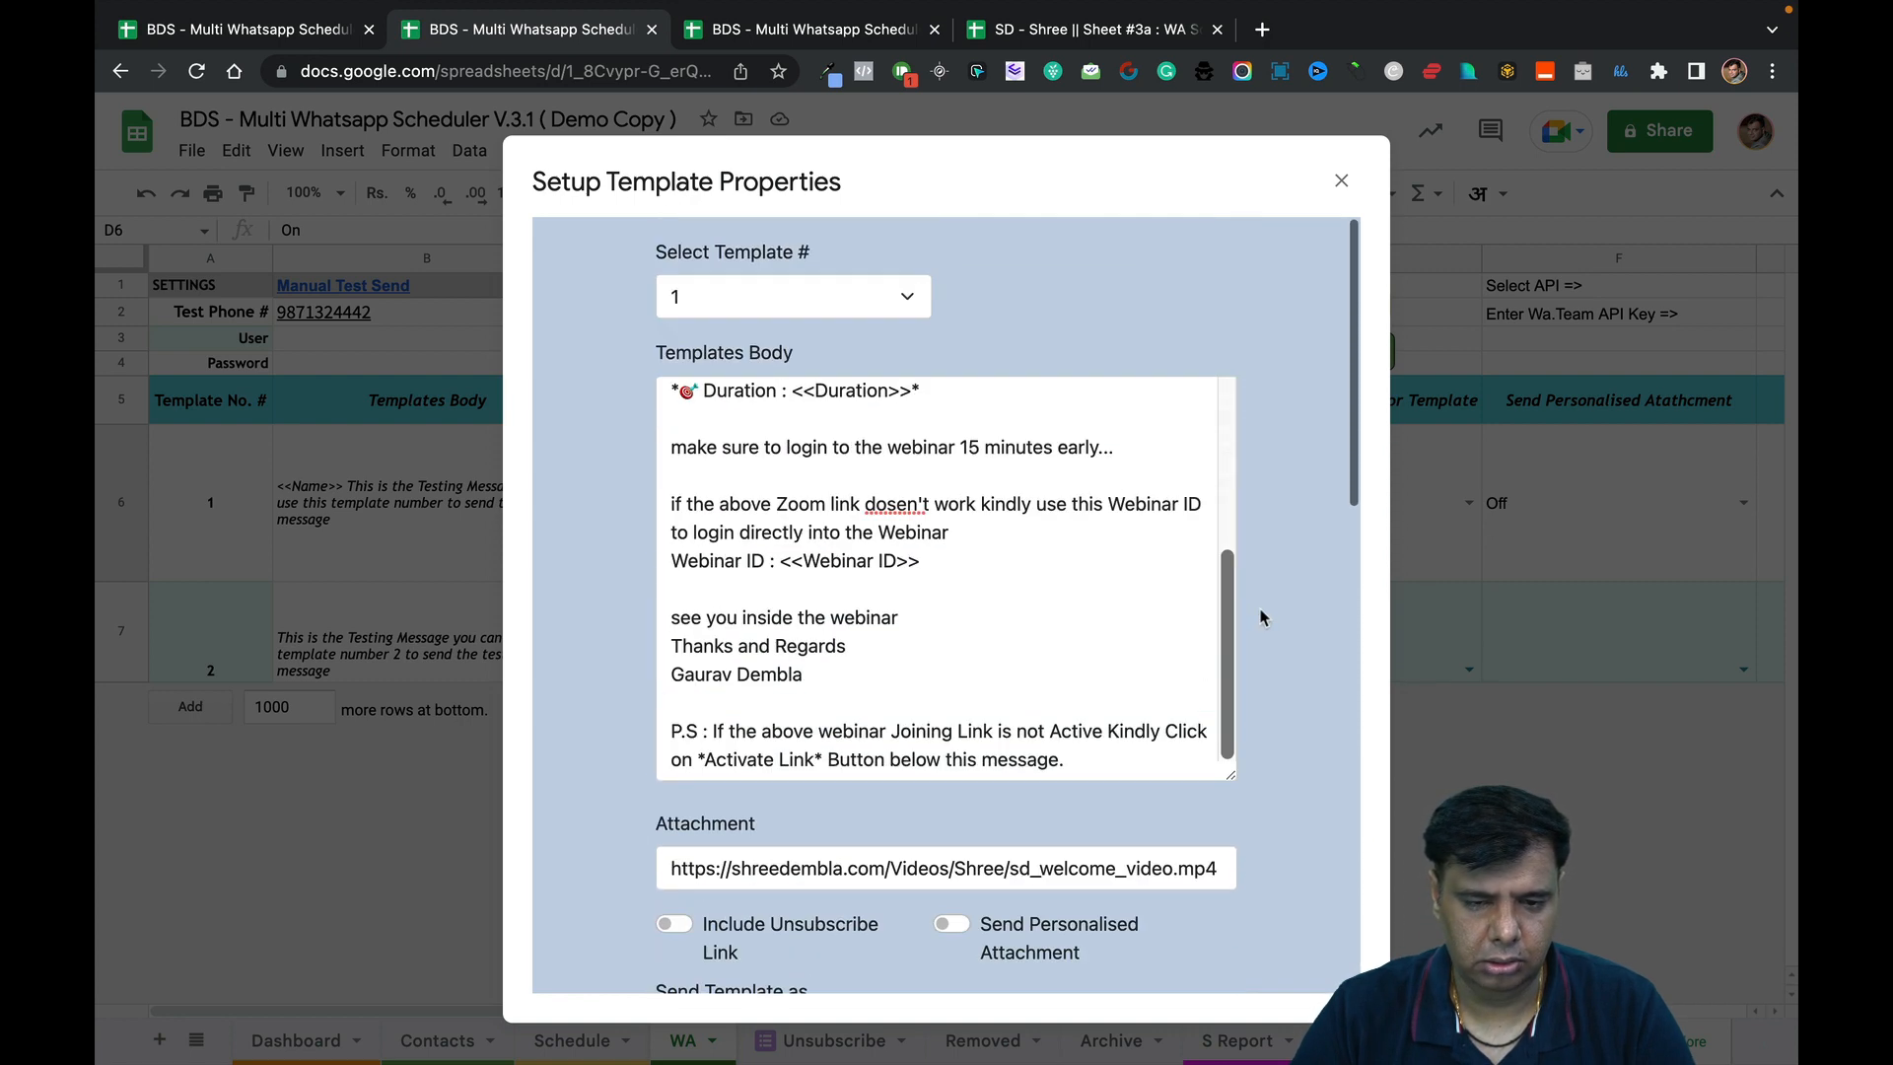
scroll(1261, 617, down, 10)
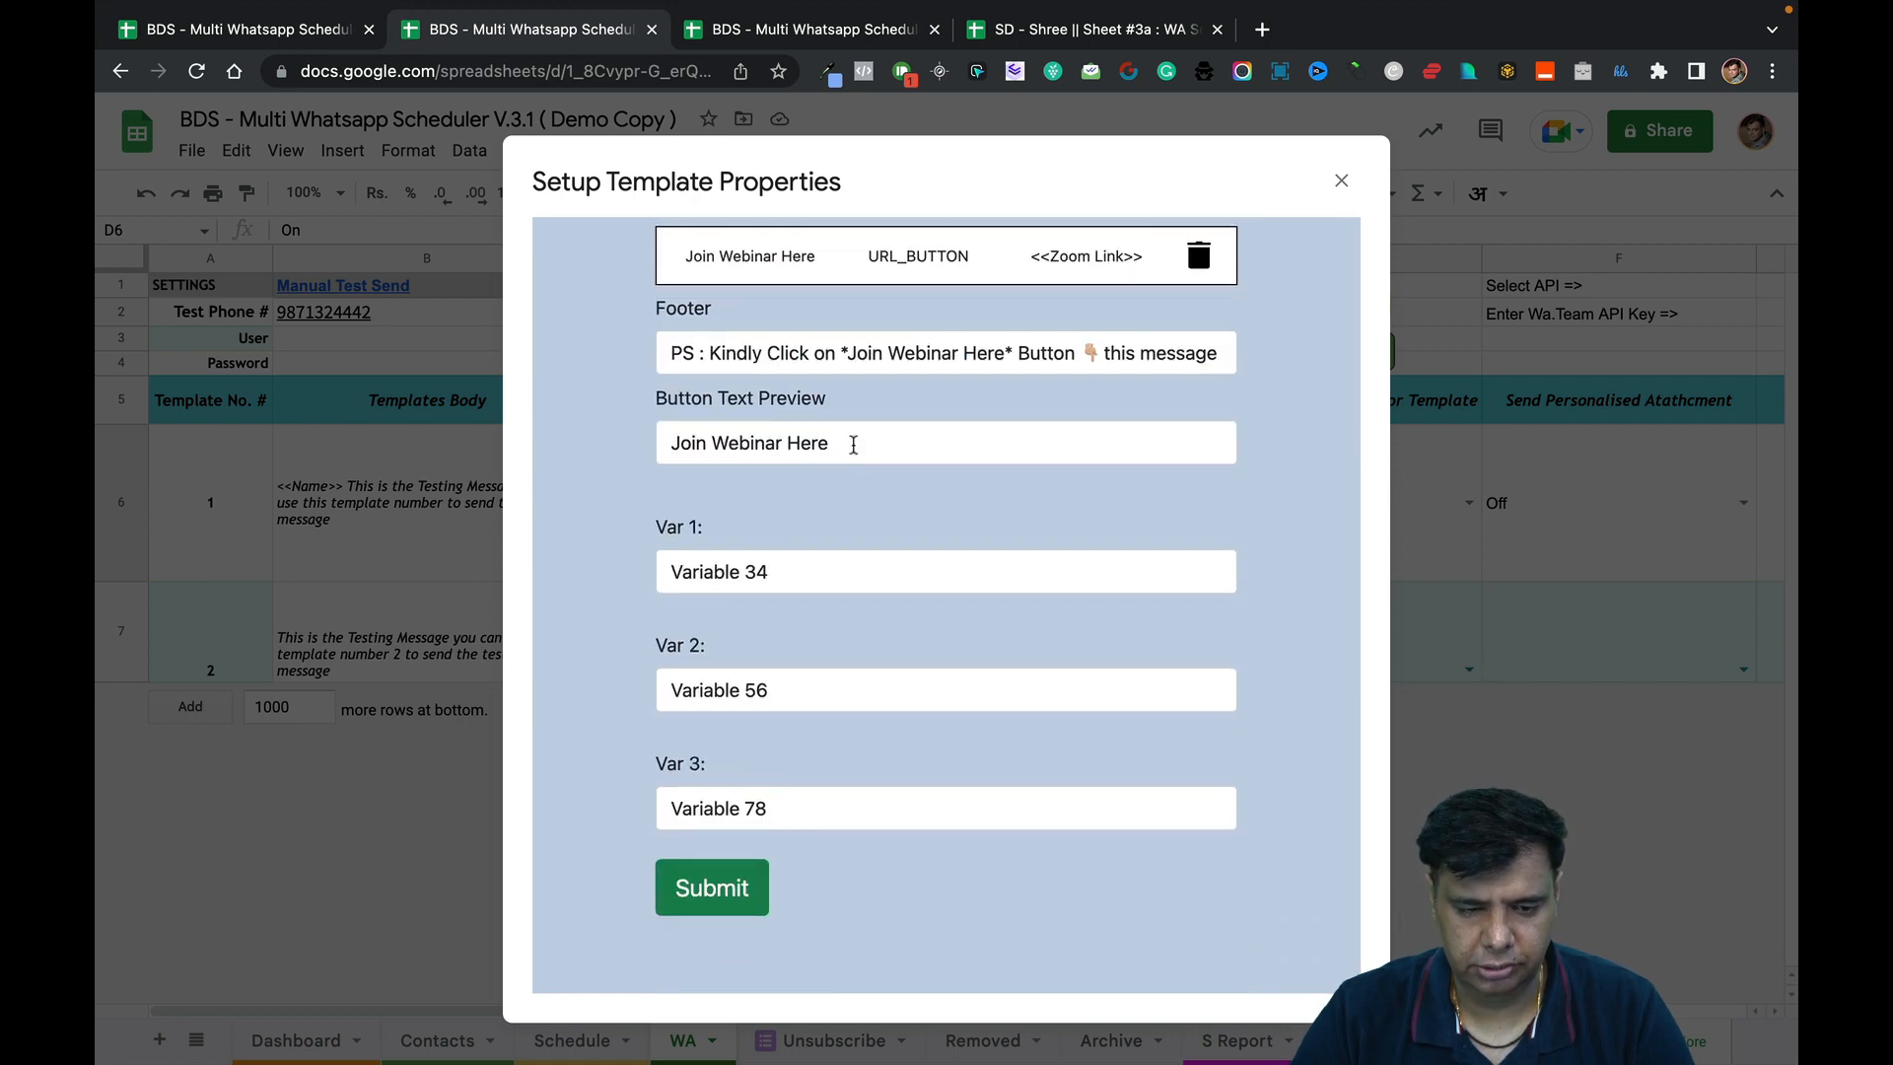
double_click(852, 585)
click(852, 585)
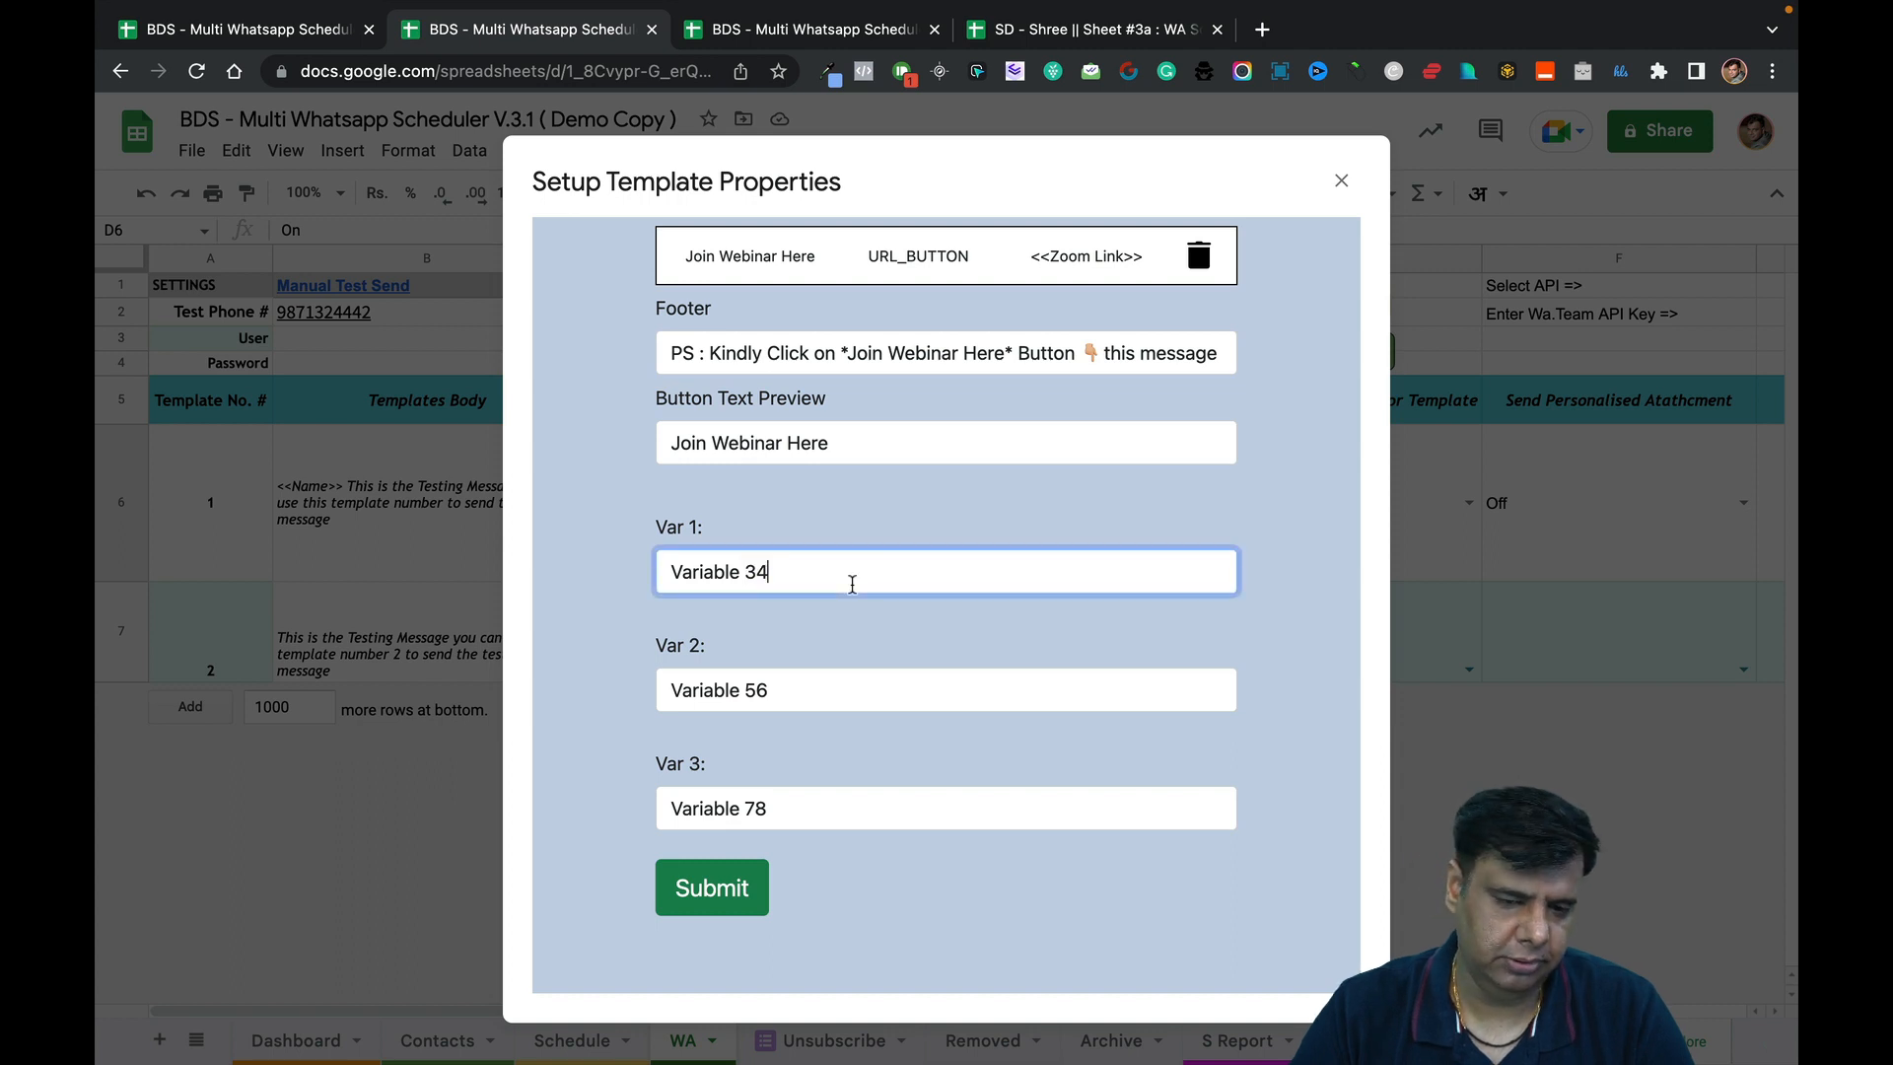
scroll(861, 555, up, 1)
scroll(860, 555, down, 1)
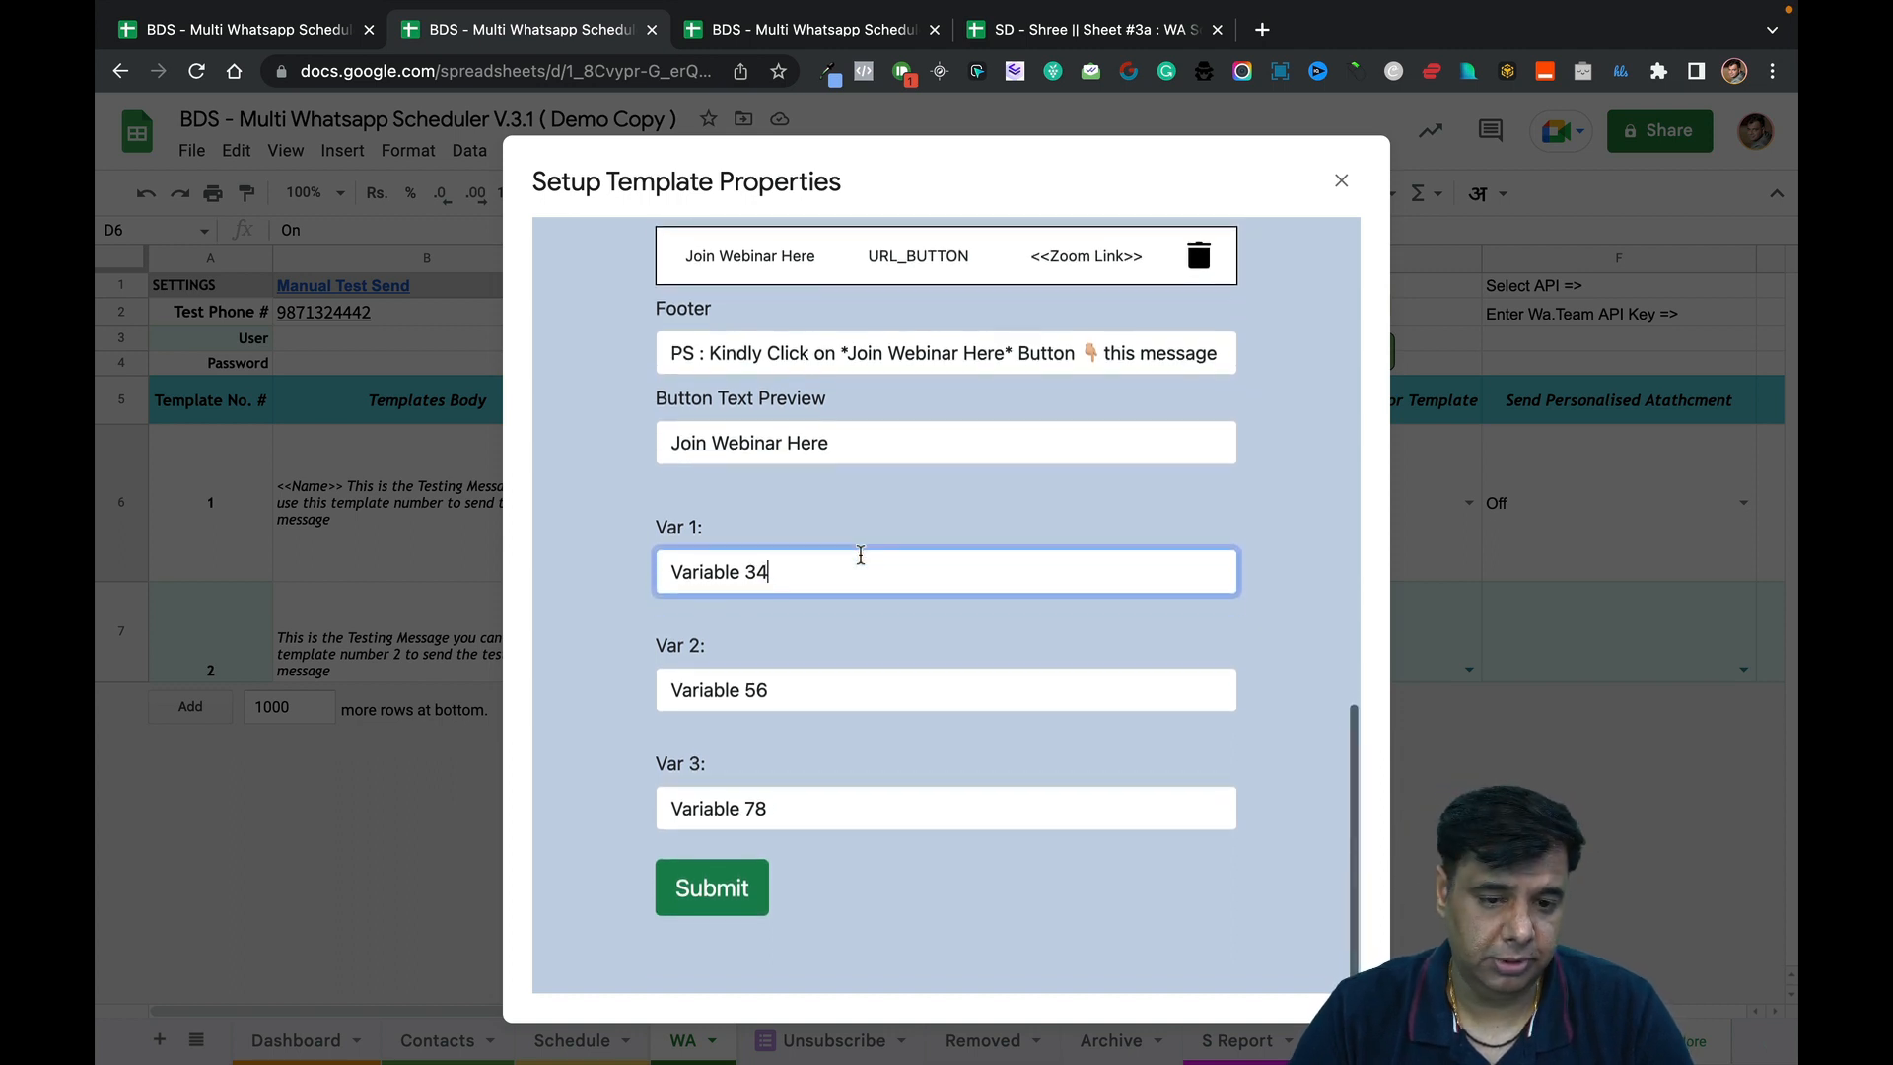
scroll(859, 560, up, 5)
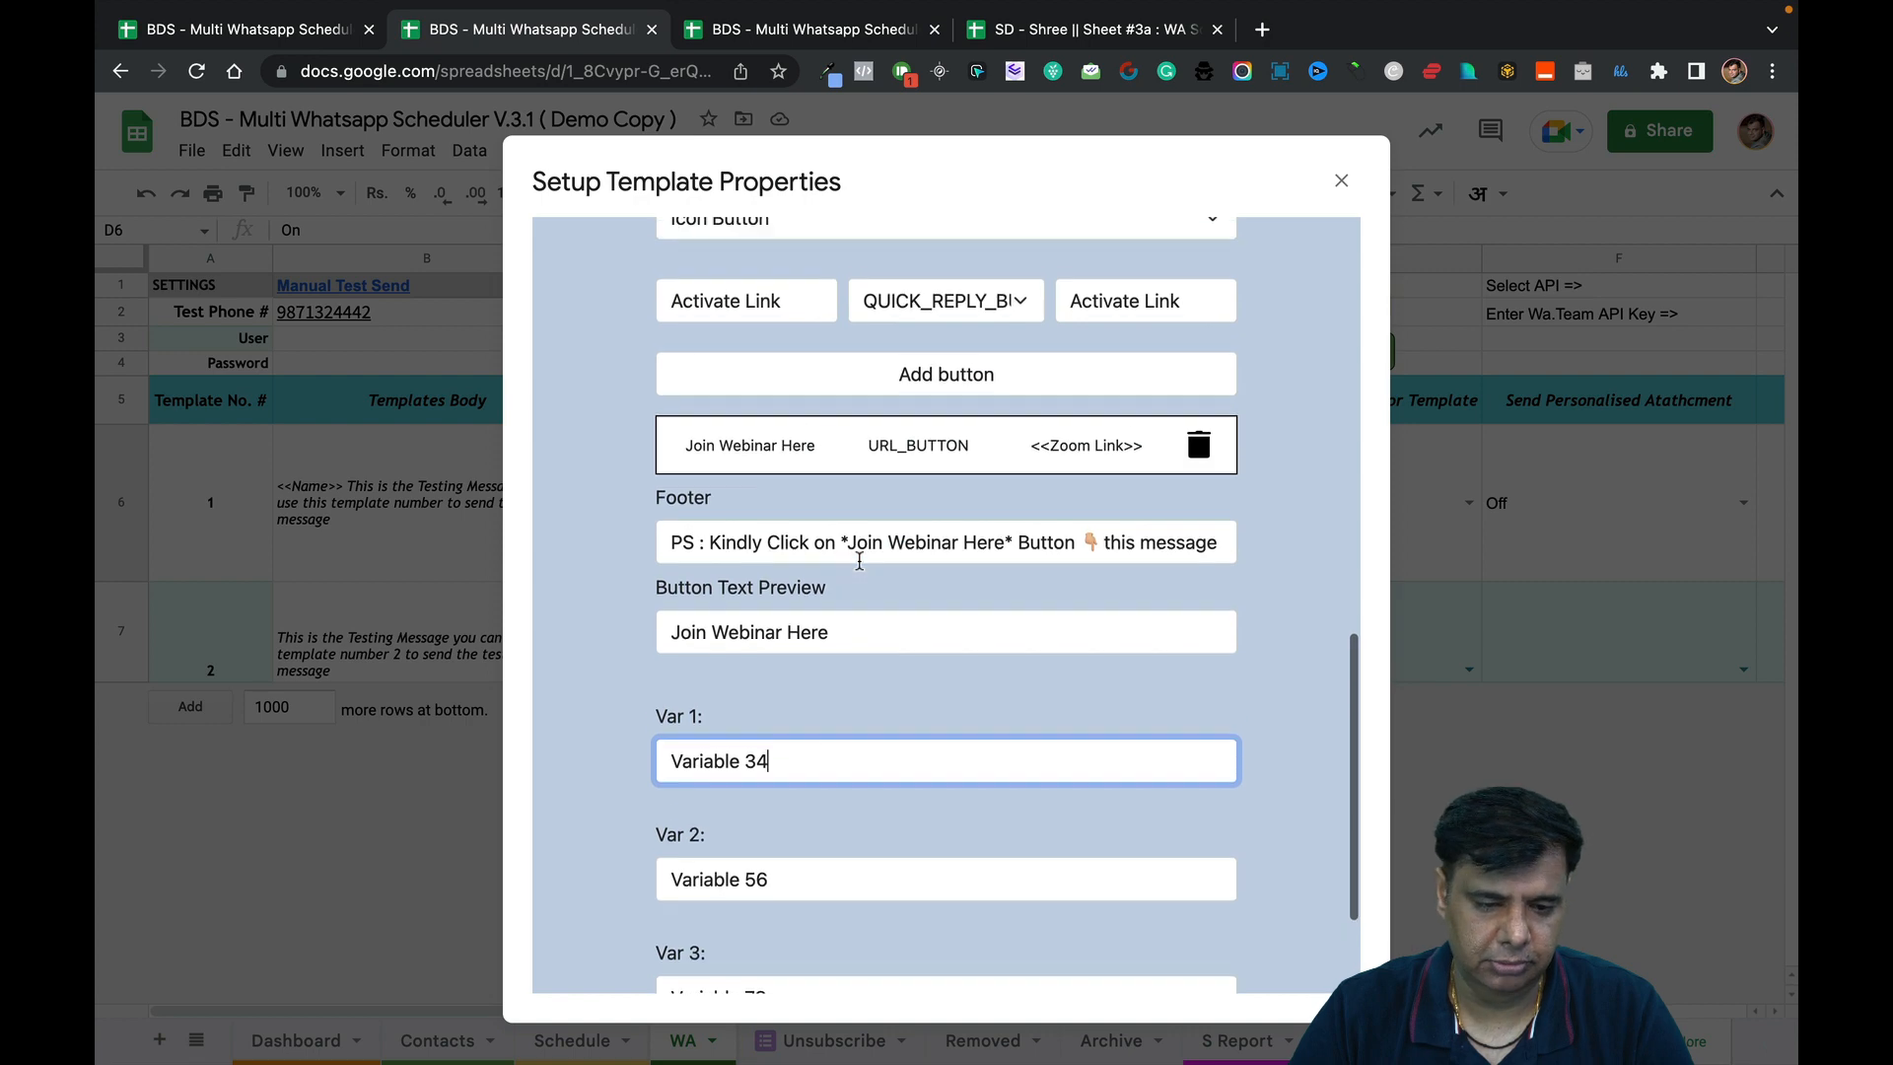
scroll(860, 560, up, 3)
scroll(859, 560, down, 3)
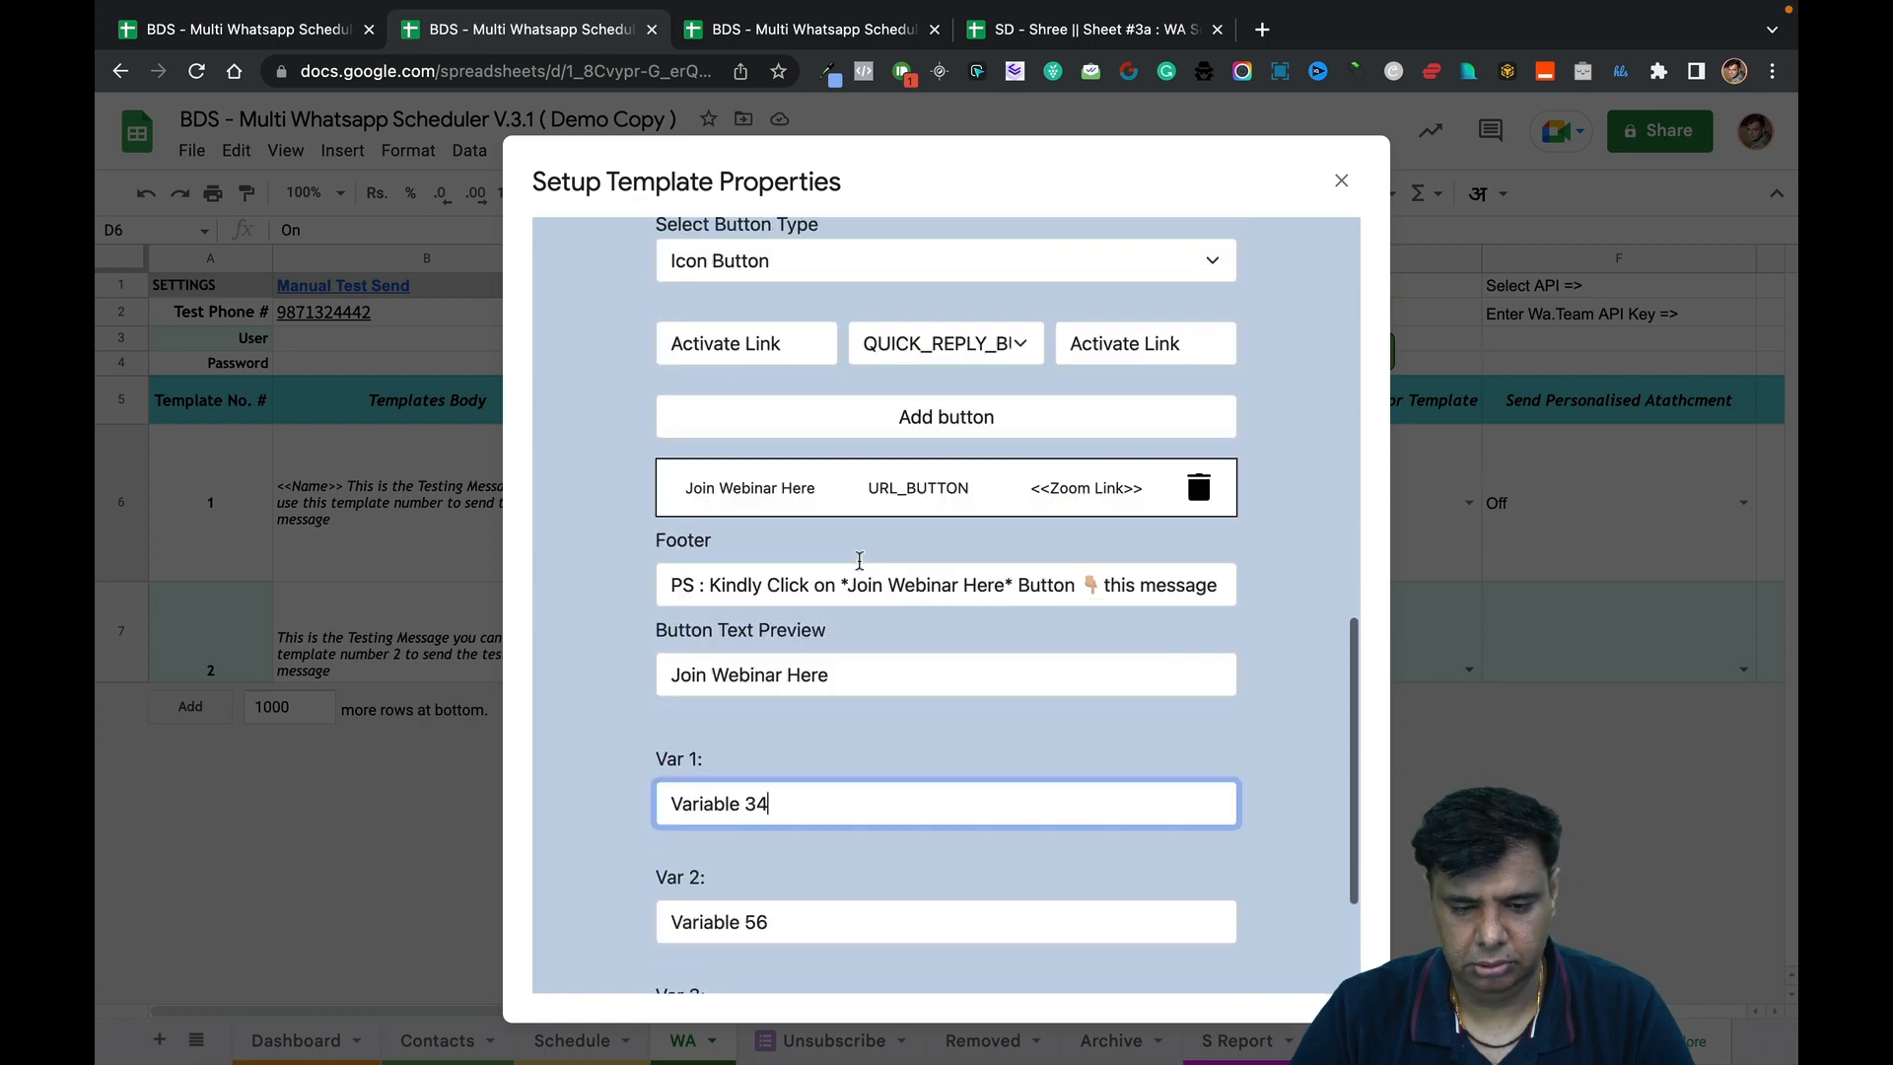
scroll(859, 560, up, 1)
scroll(859, 560, up, 1)
scroll(868, 524, up, 1)
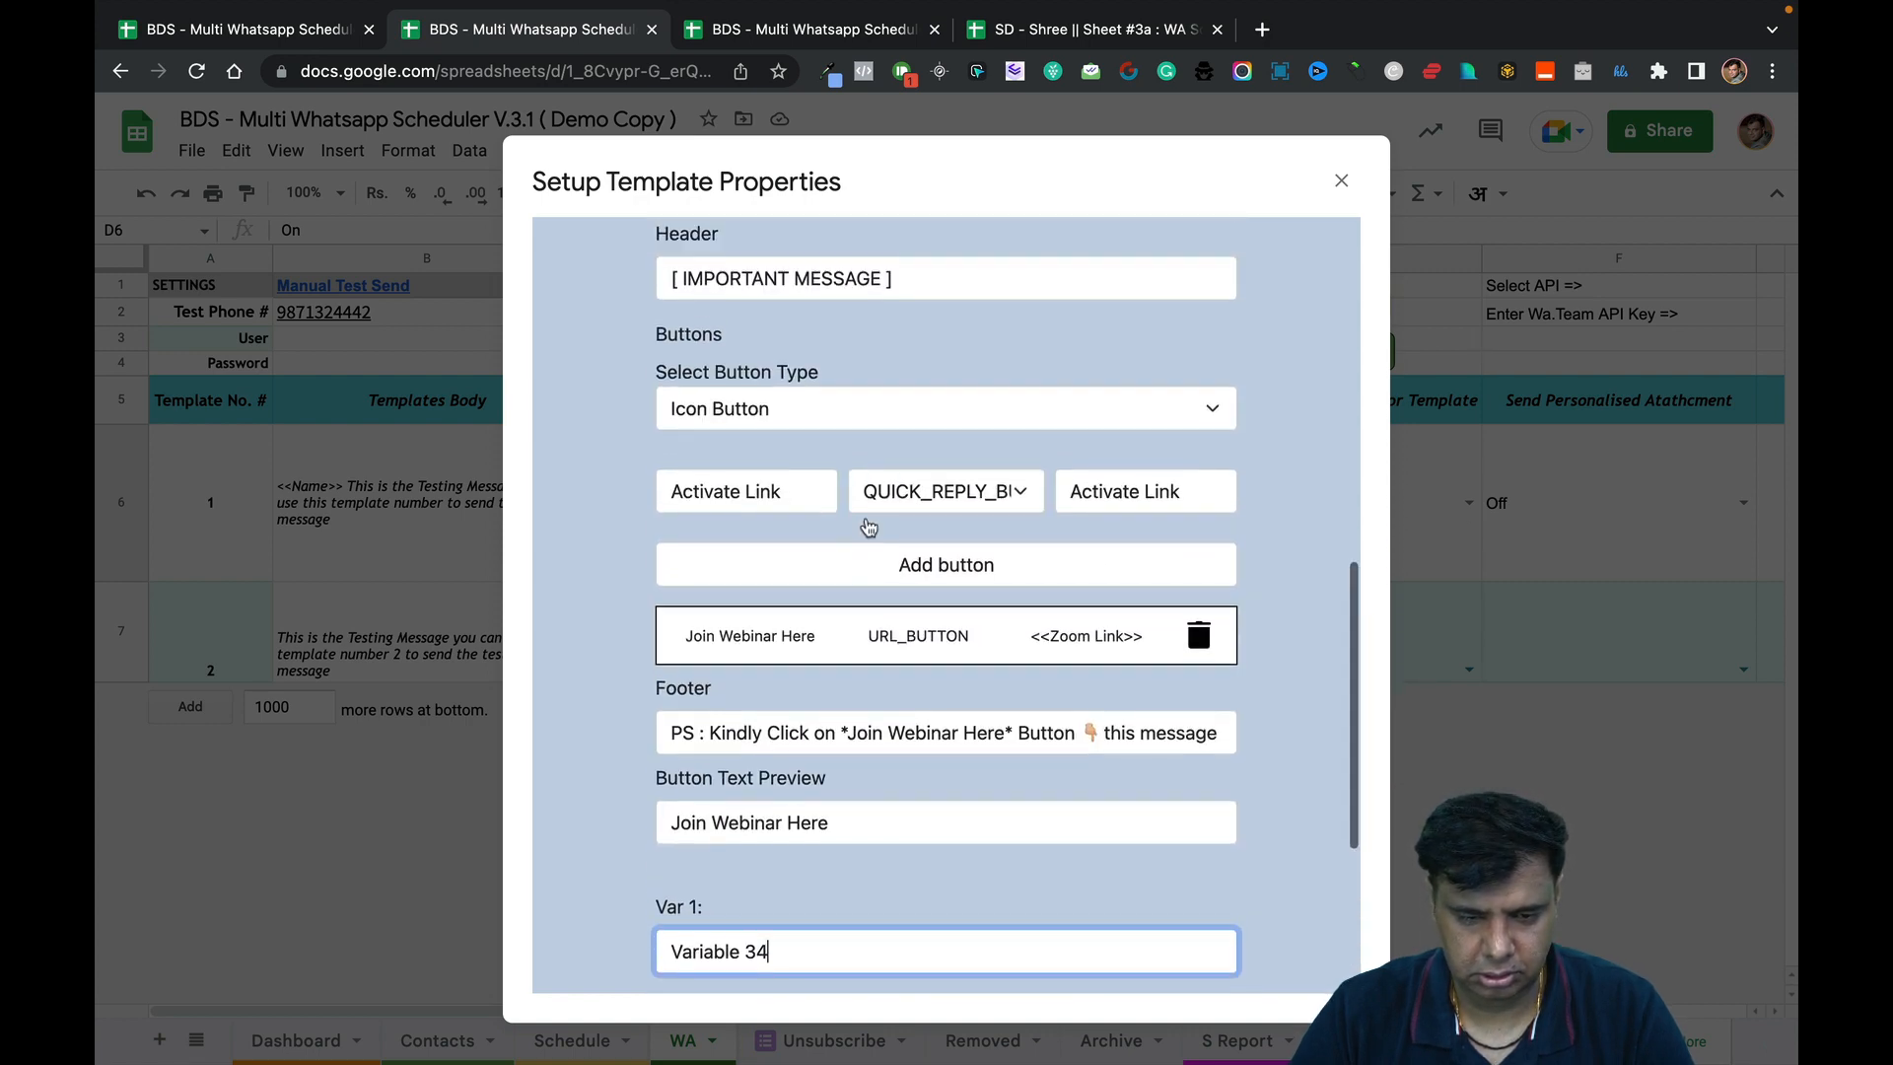
click(1005, 560)
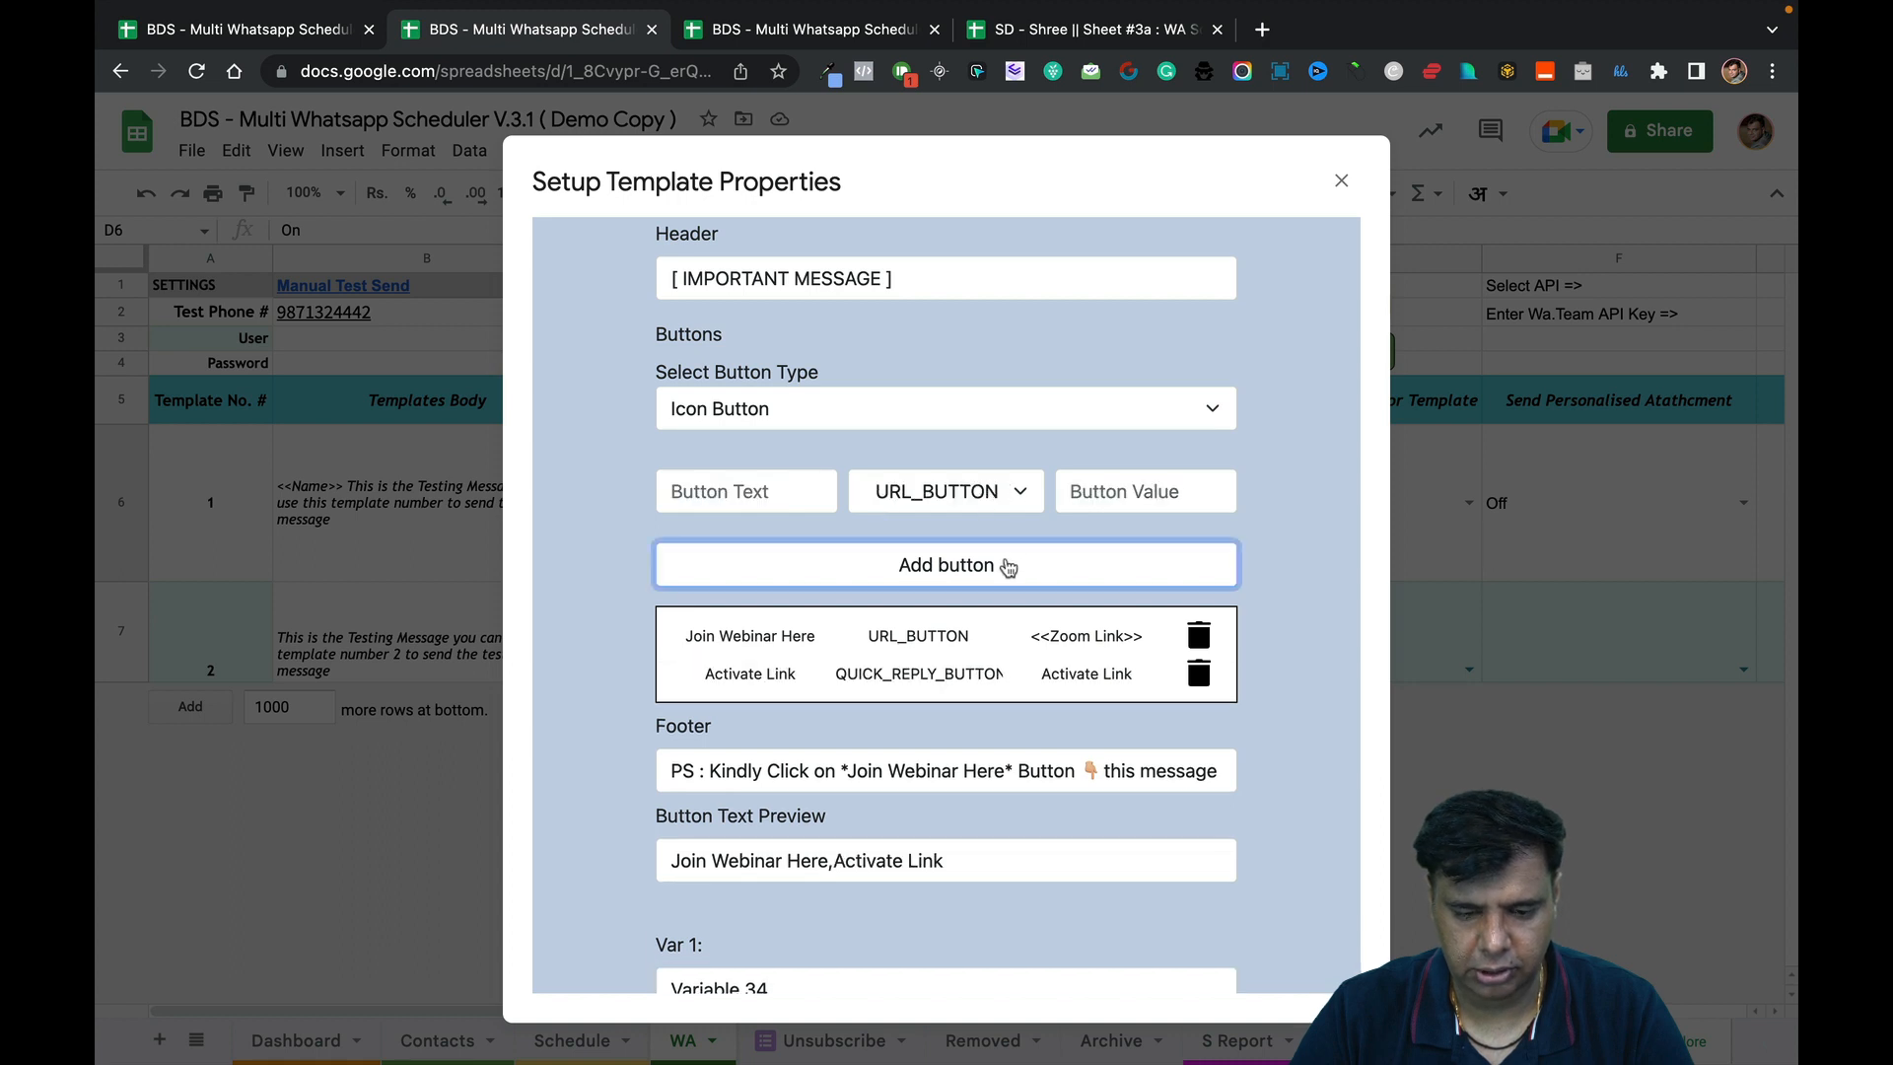
Submit template 1's settings so the buttons preview reads 'Join Webinar Here,Activate Link'.
scroll(1068, 782, down, 1)
scroll(946, 663, down, 4)
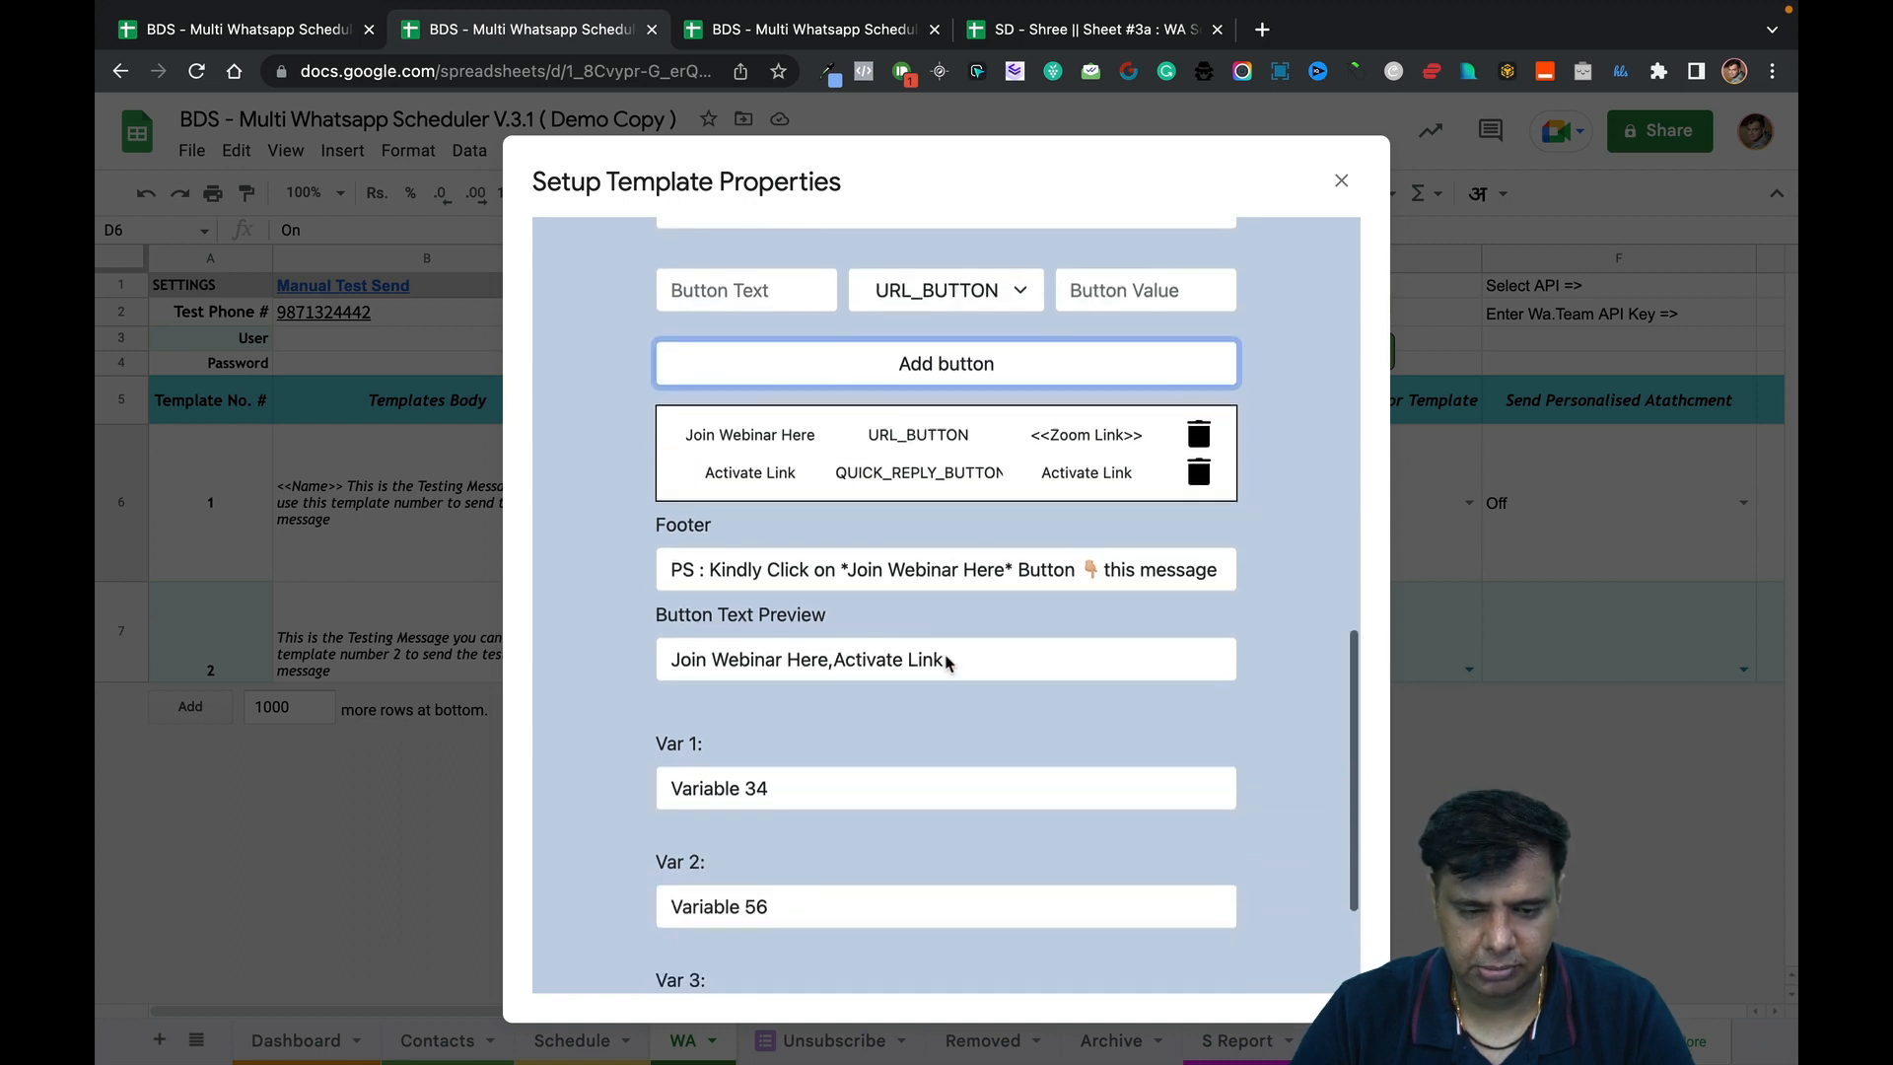
click(712, 897)
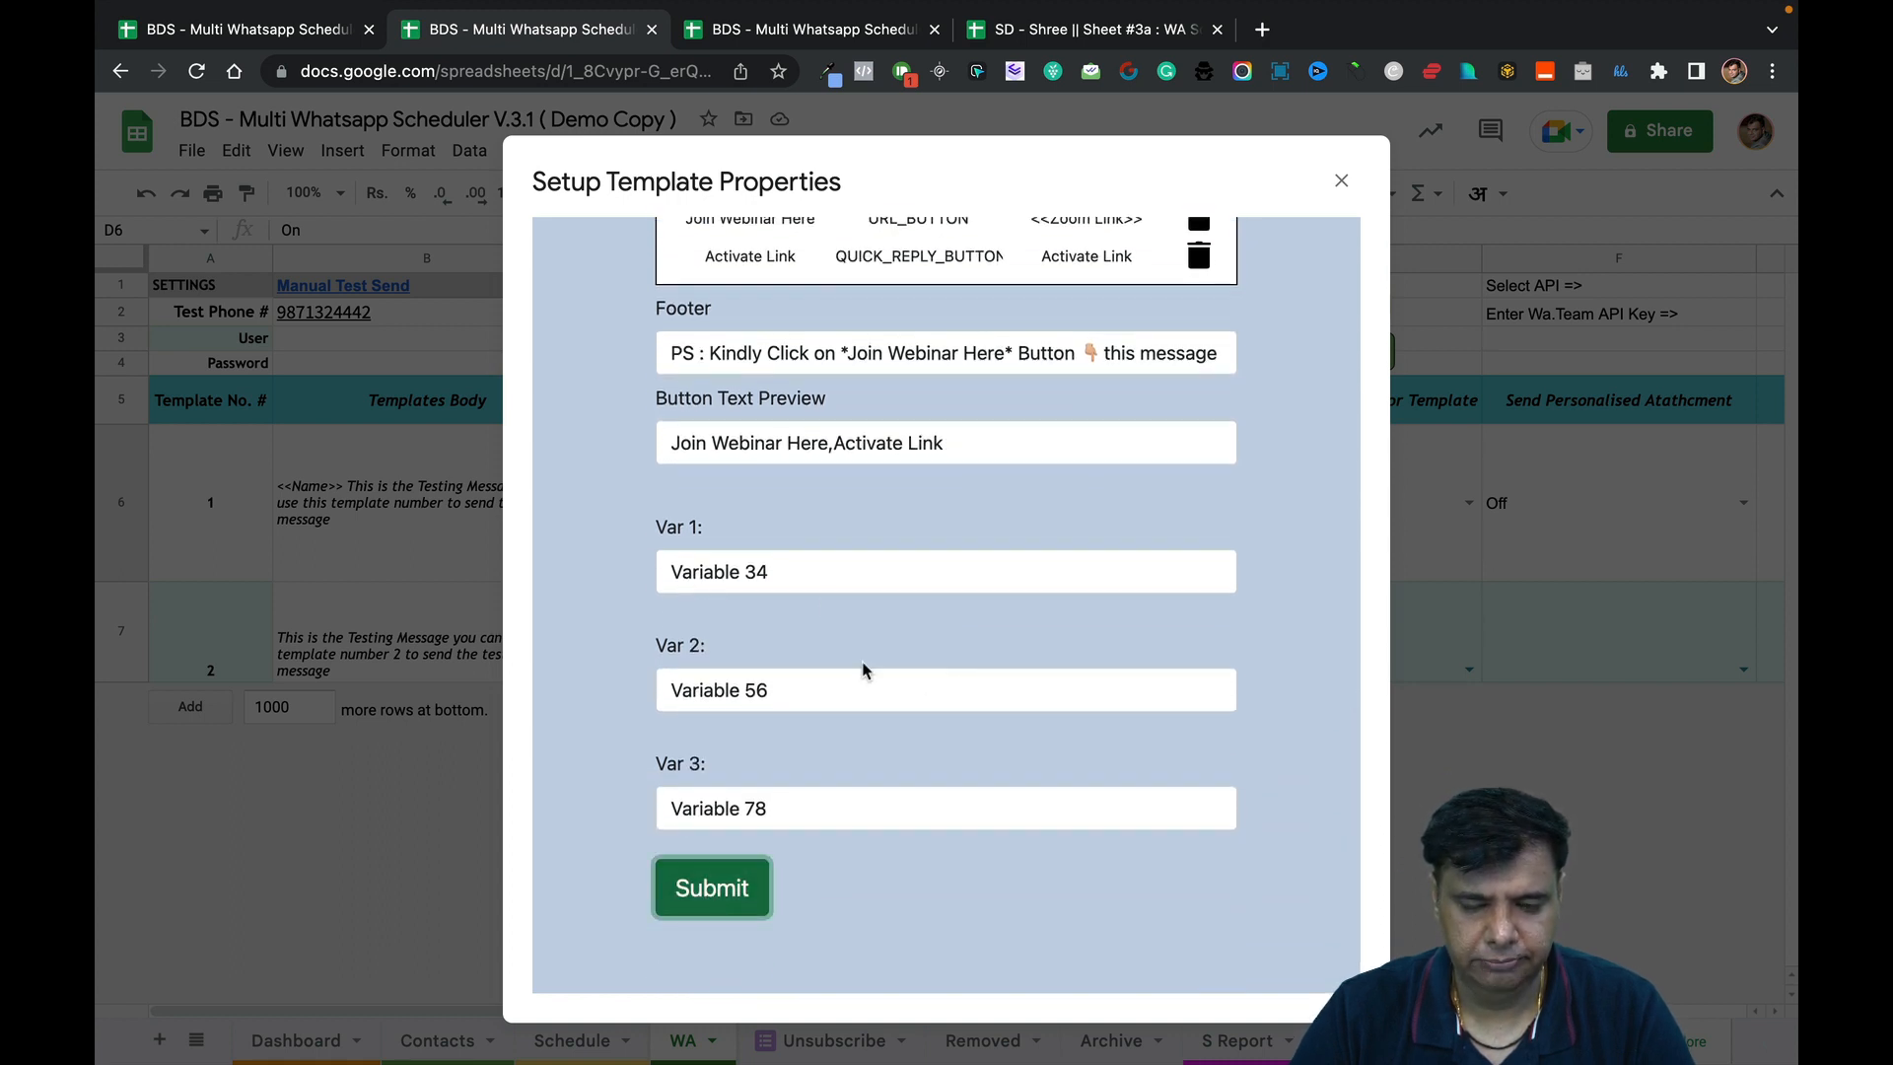
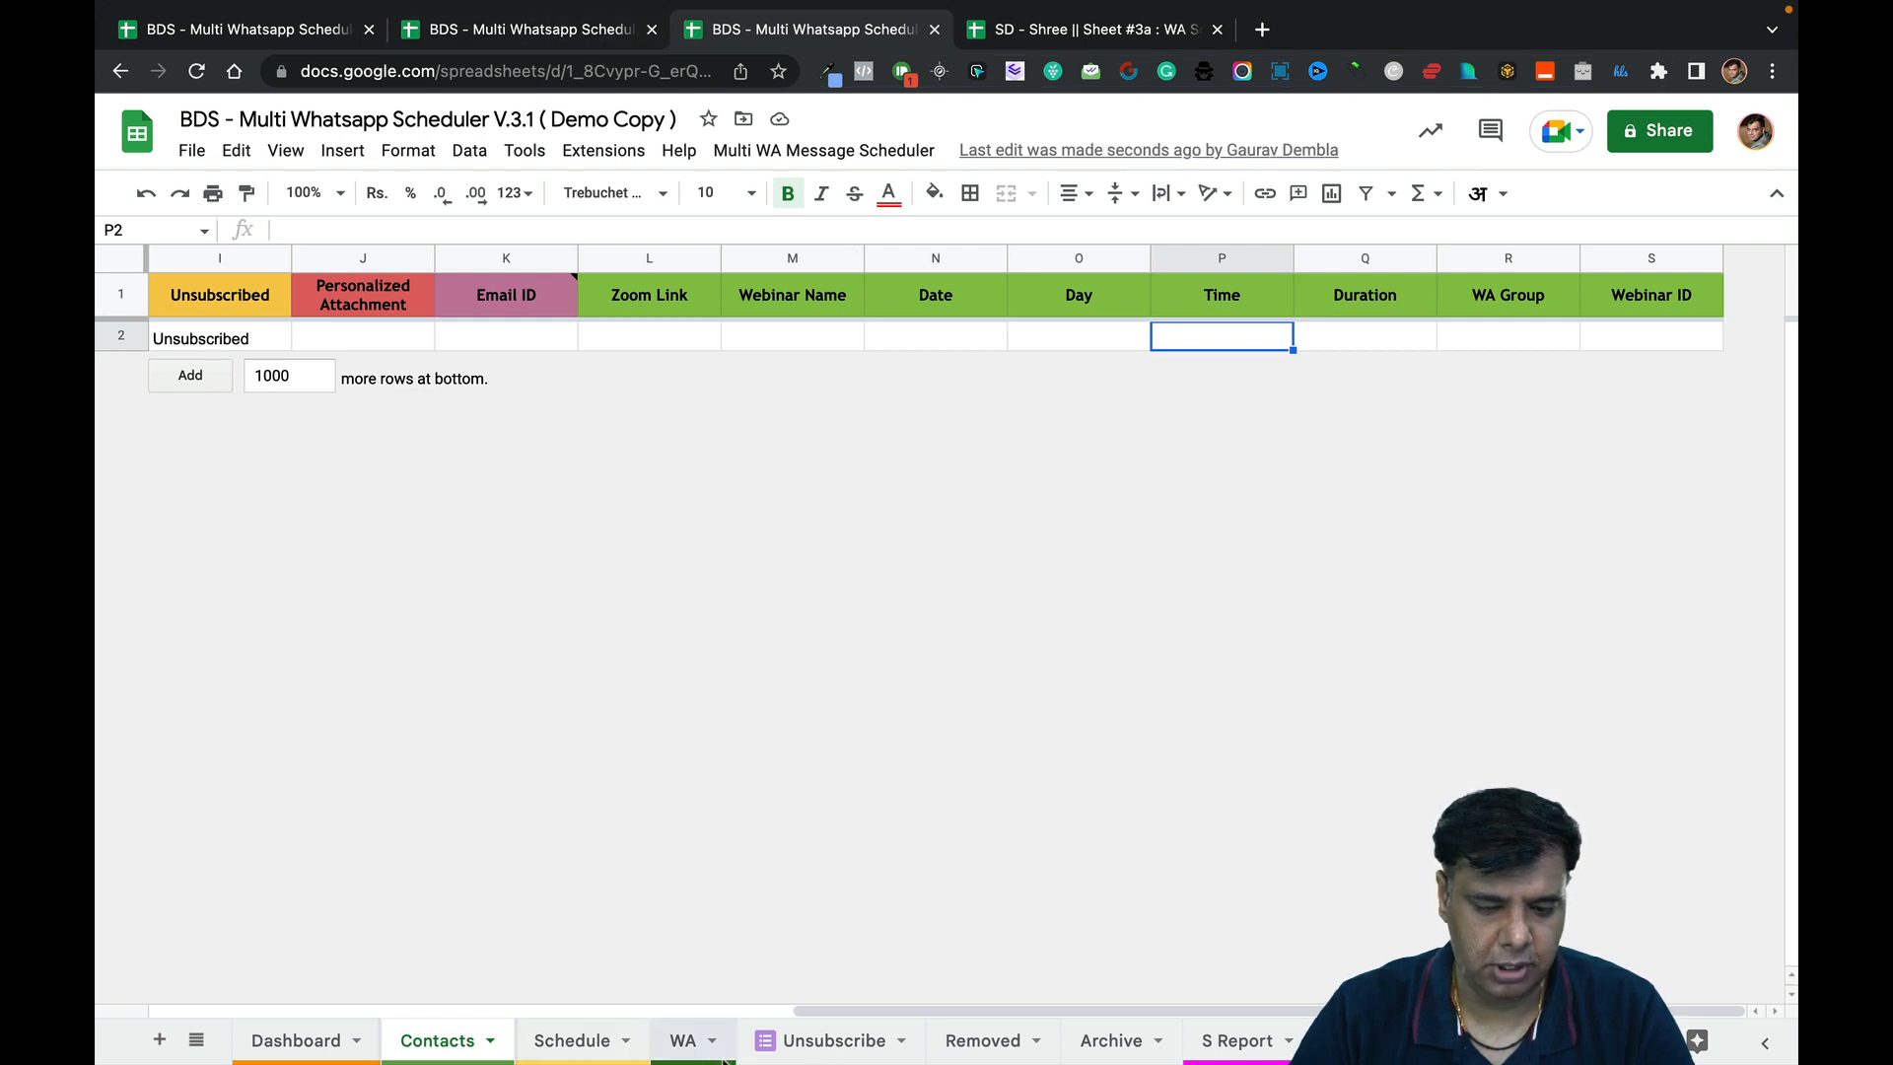
On the WA sheet, review template 1's row 6 settings through Var 1–3, then move to row 7.
click(684, 1041)
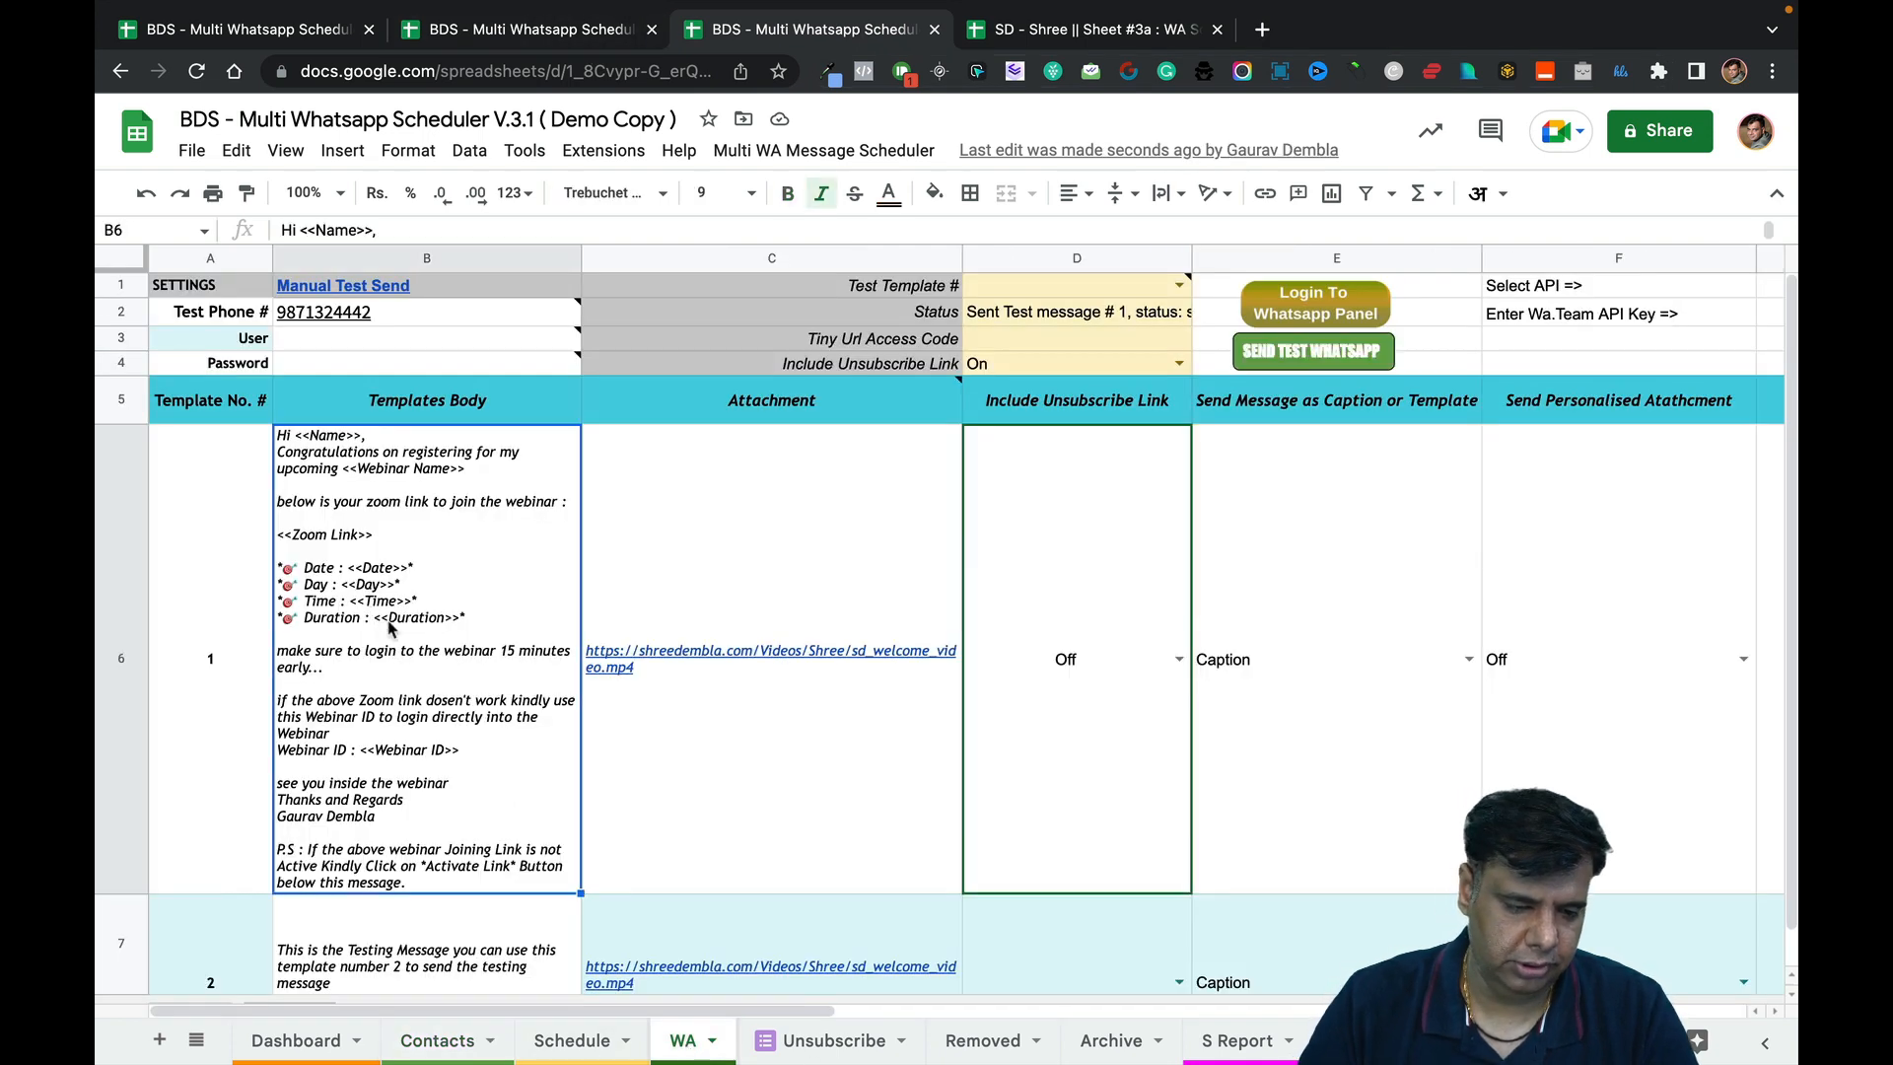
key(Right)
key(Right)
key(Right)
key(Right)
key(Right)
key(Right)
key(Right)
key(Right)
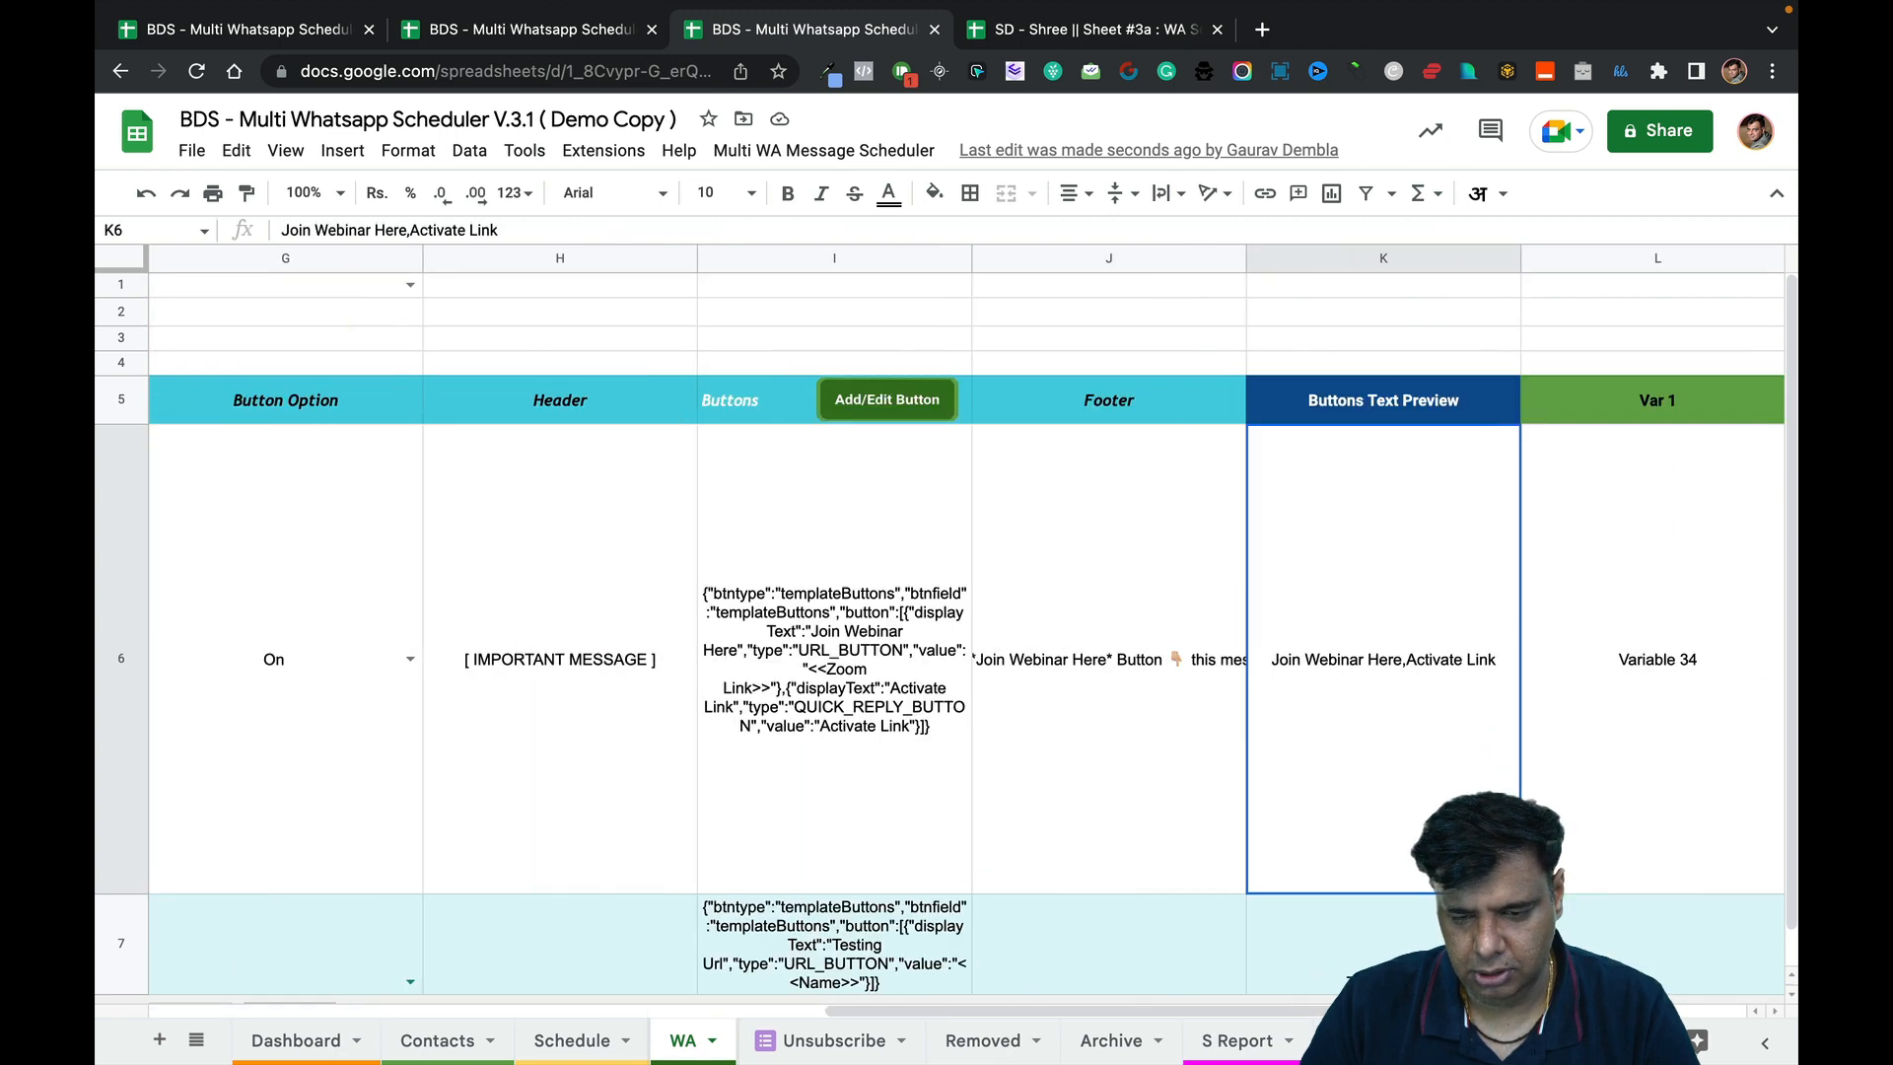
key(Left)
key(Left)
key(Right)
key(Right)
key(Right)
key(Right)
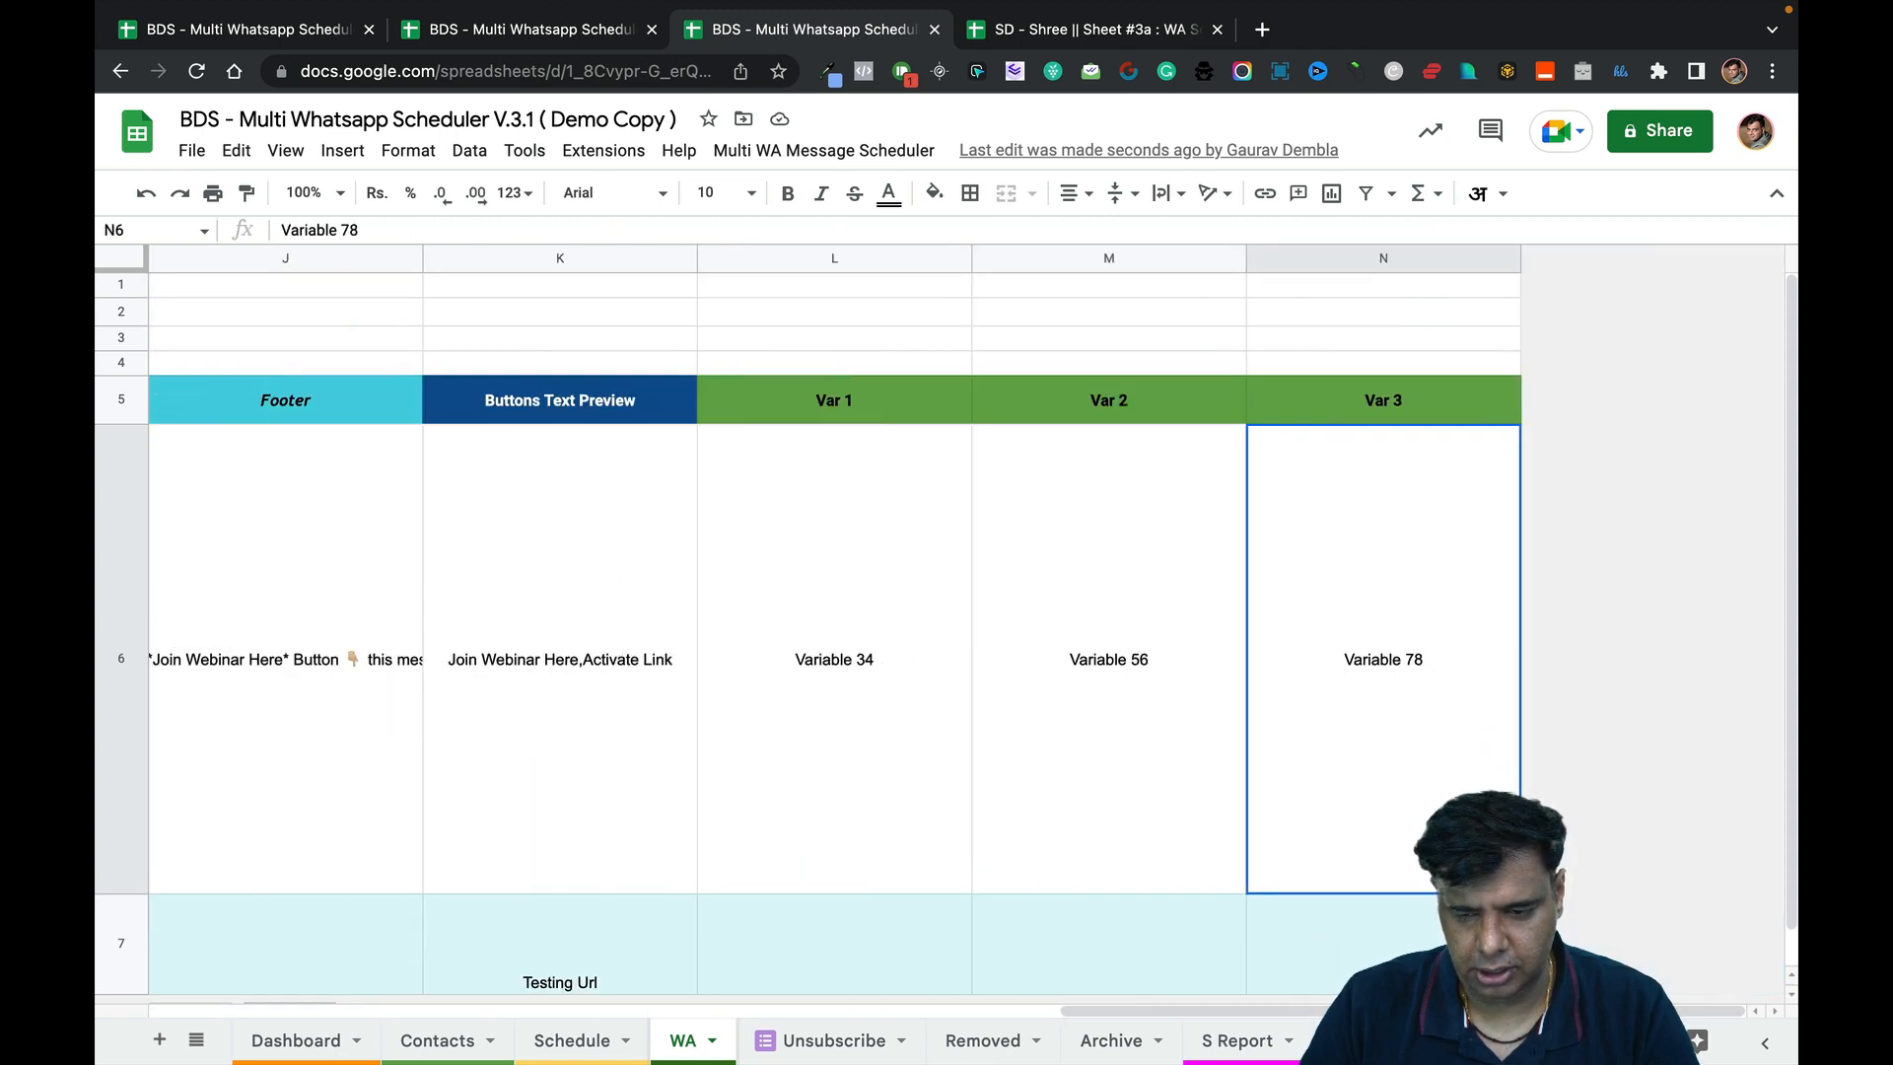
key(Left)
key(Left)
key(Left)
key(Left)
key(Left)
key(Left)
key(Left)
key(Left)
key(Left)
key(Left)
key(Left)
key(Left)
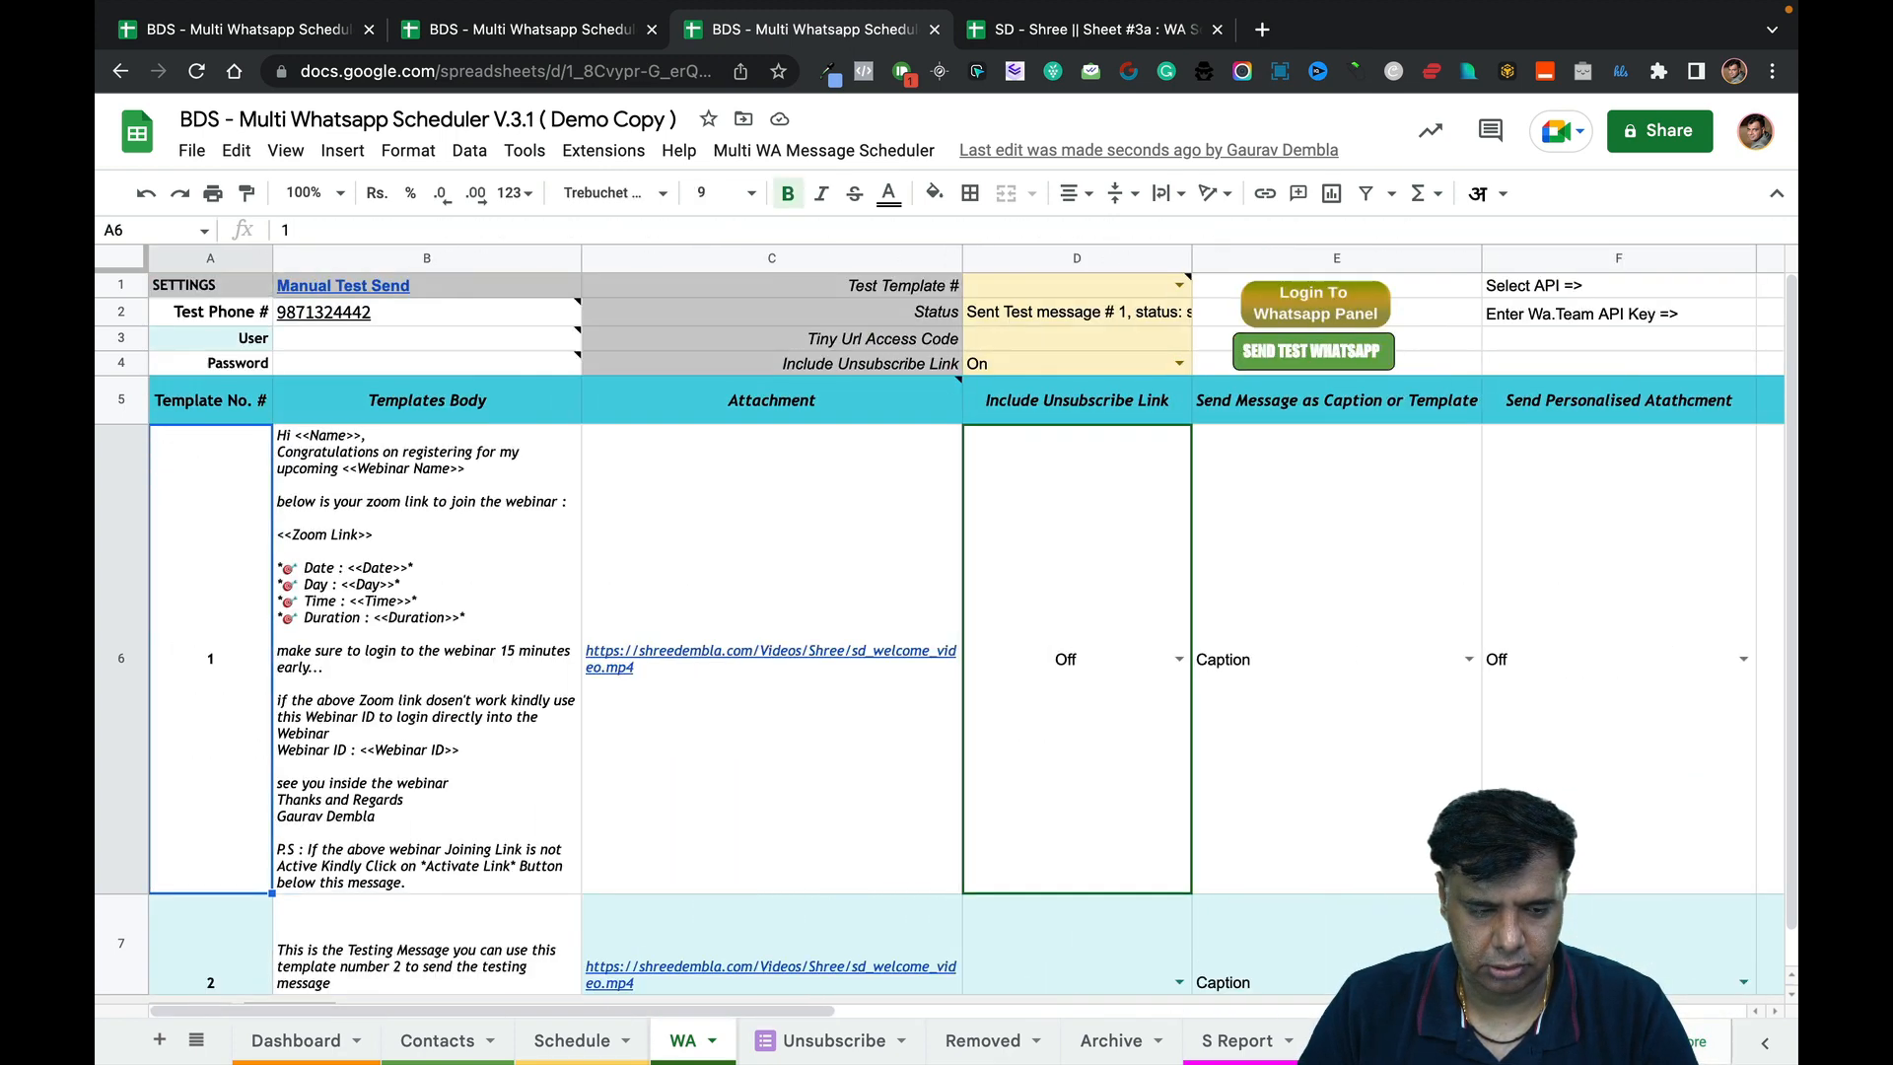
key(Left)
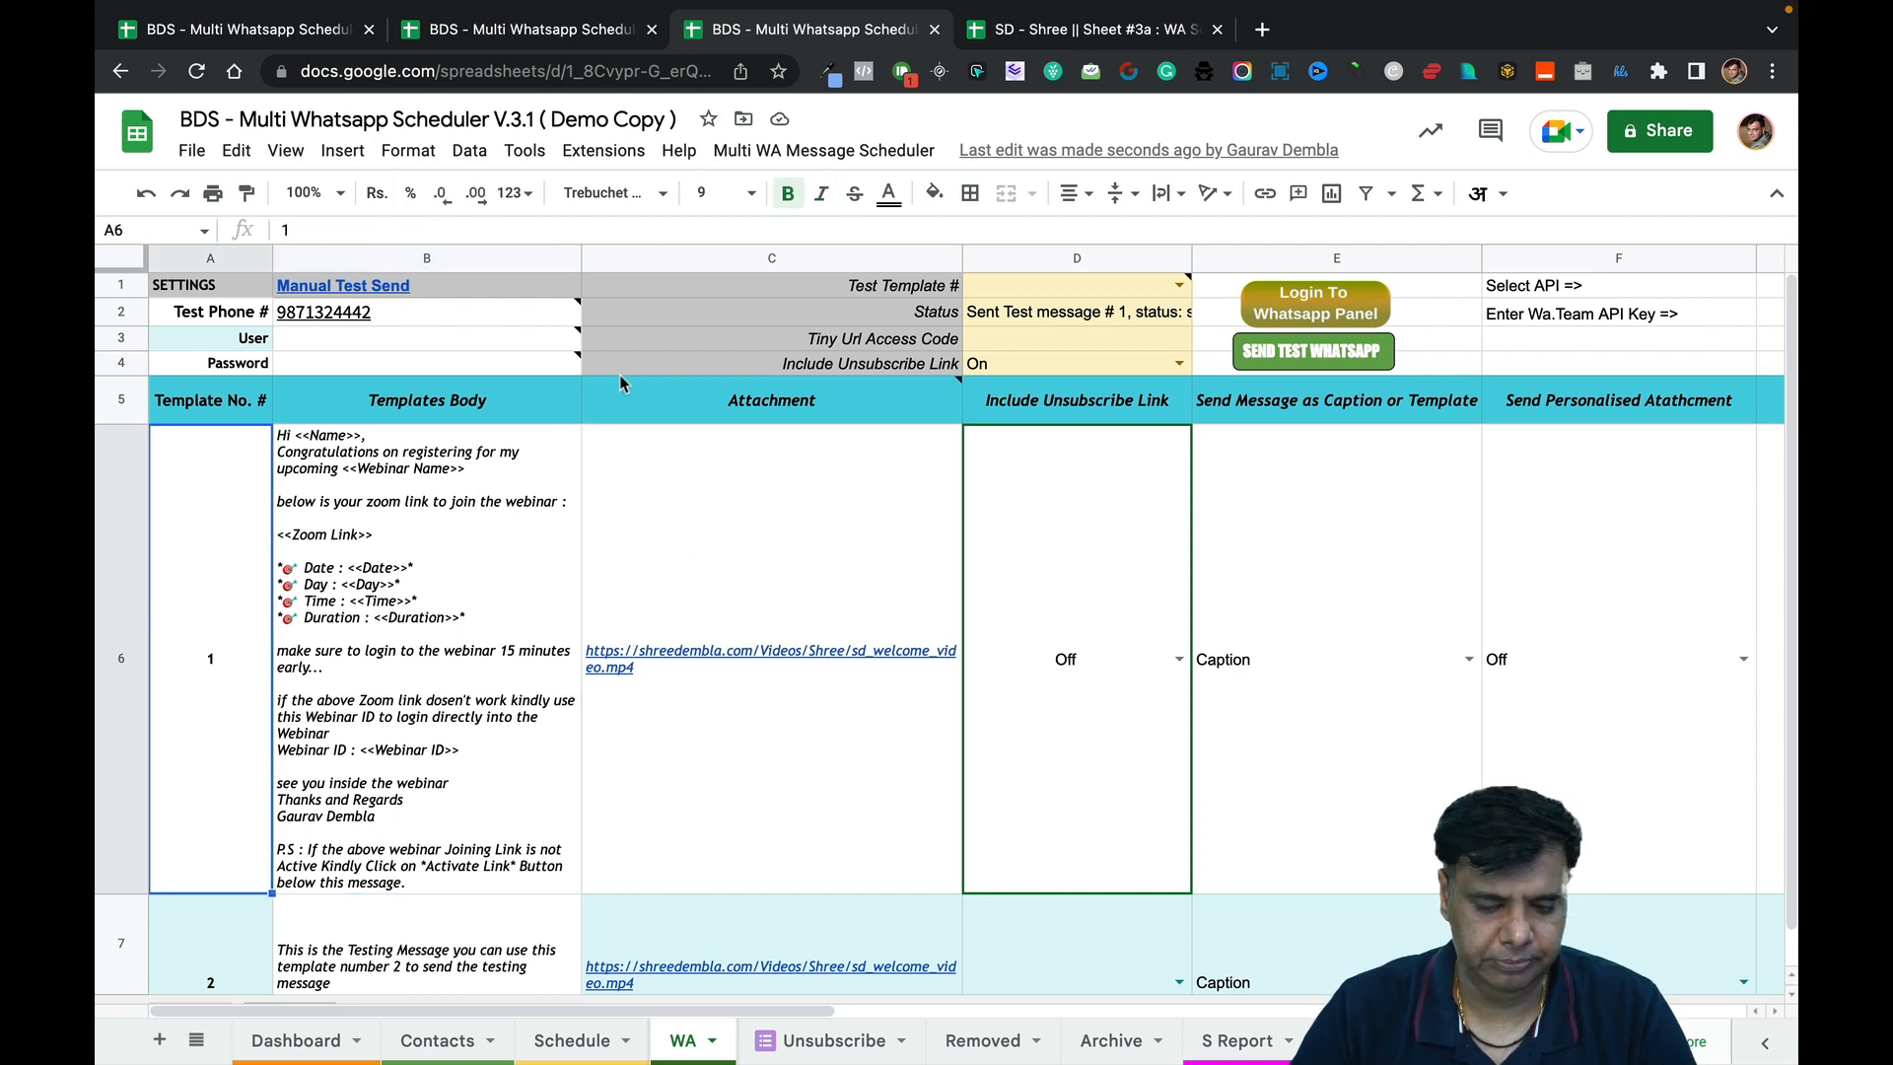
mouse_move(658, 572)
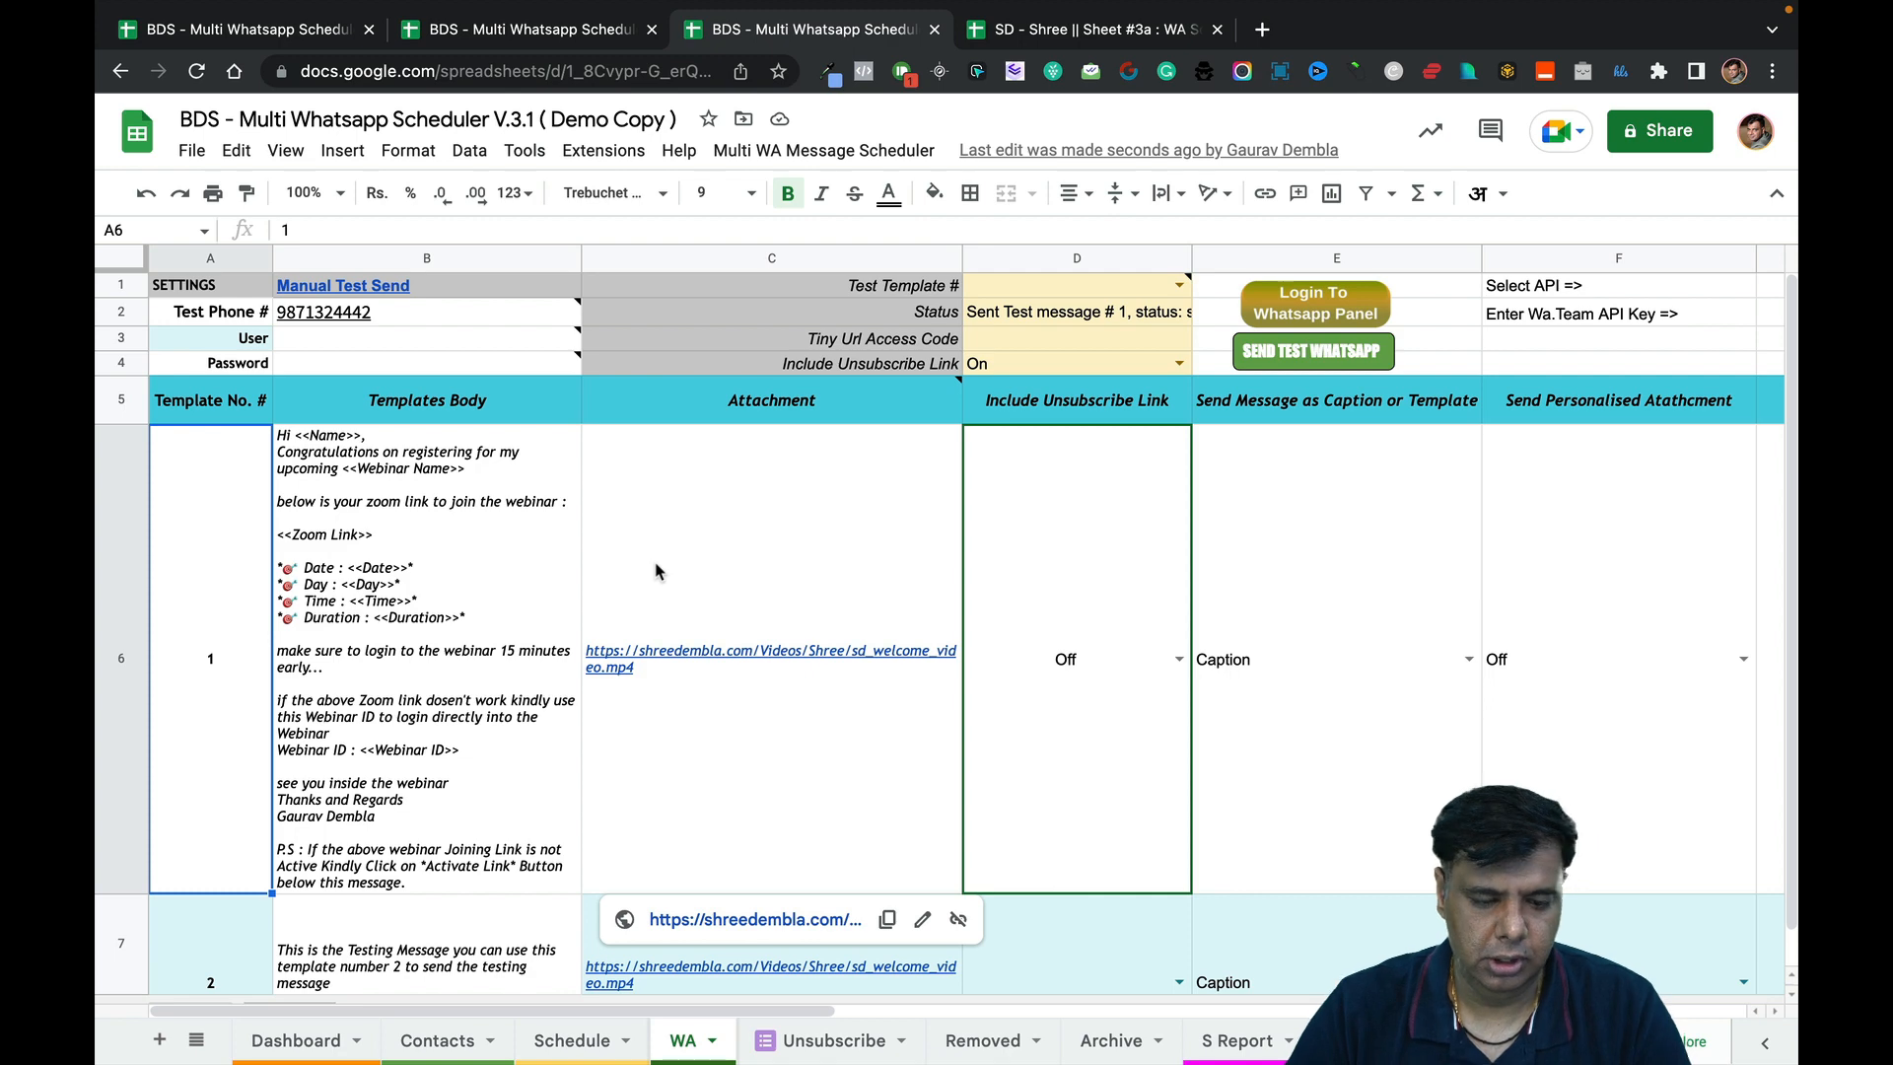
key(Down)
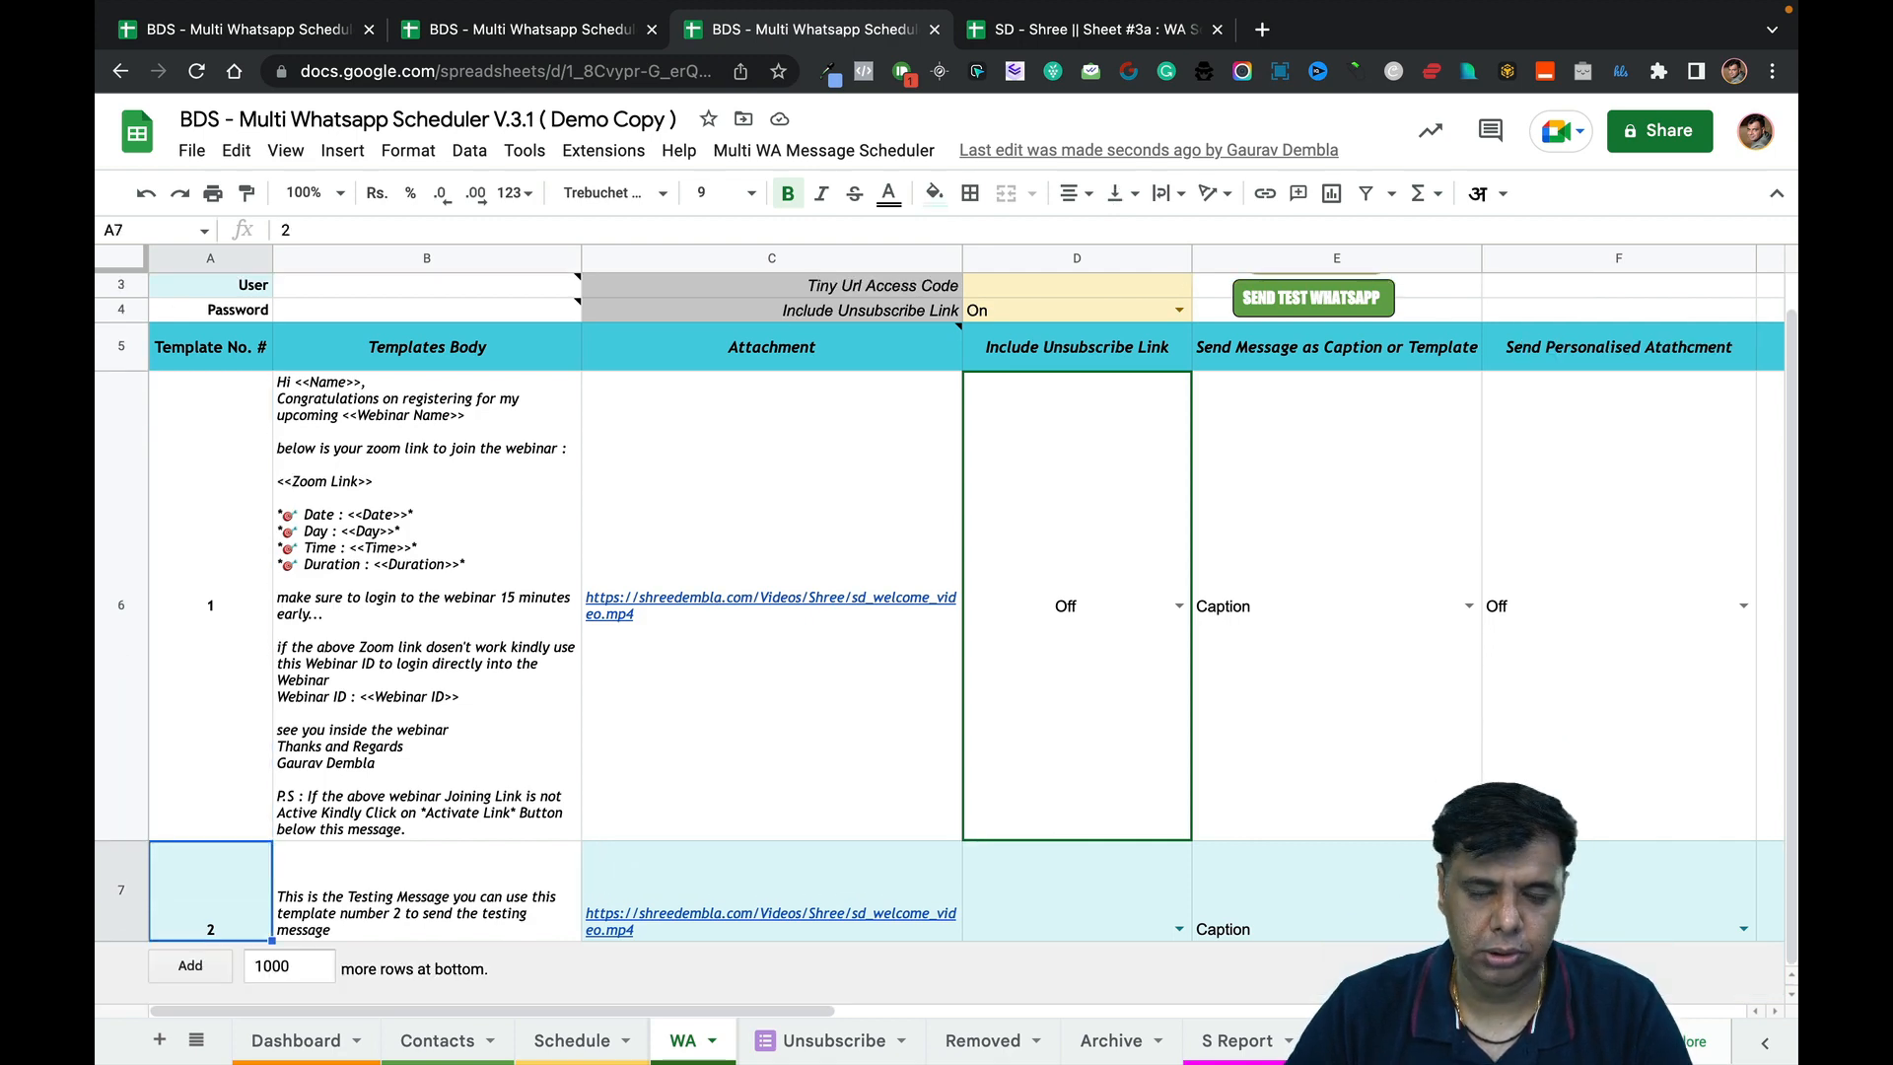
Start a new template numbered 3 via New Template in the Select Template # list.
click(595, 40)
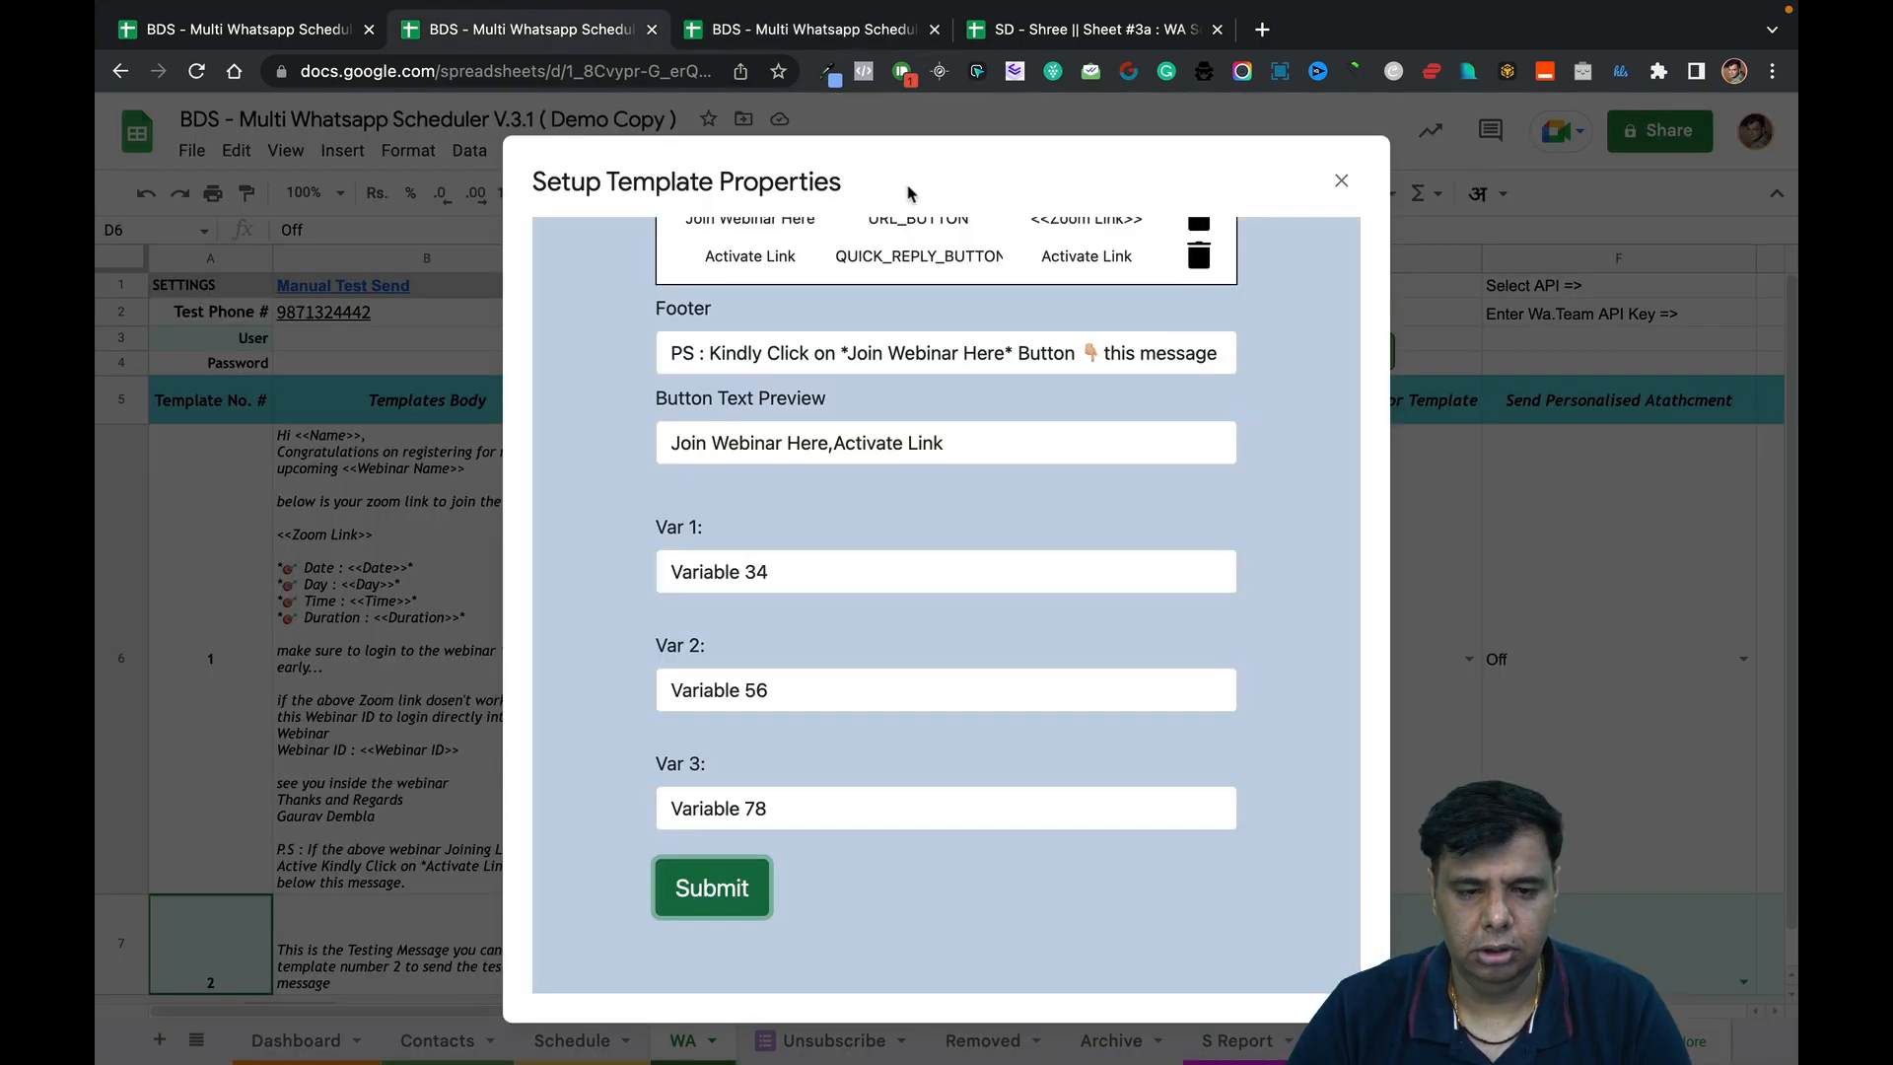
scroll(1106, 337, up, 10)
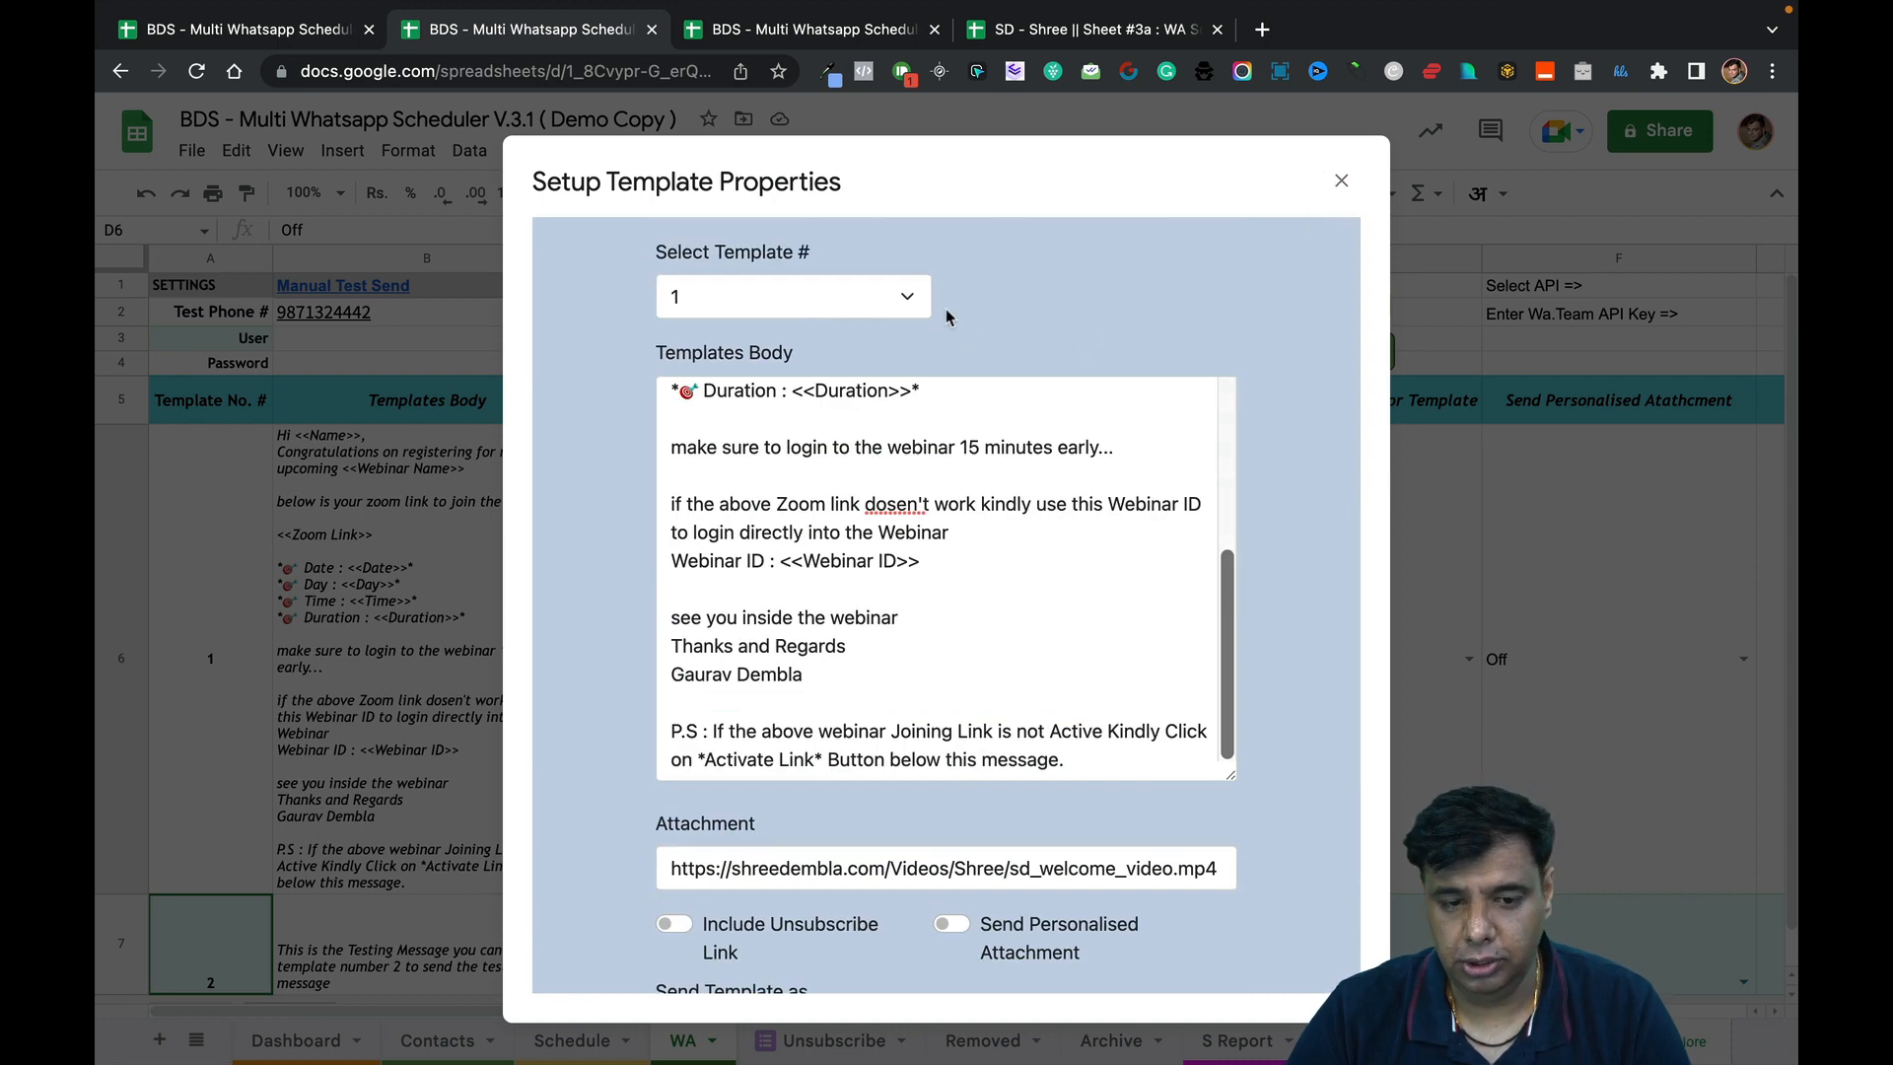
click(914, 301)
click(1006, 302)
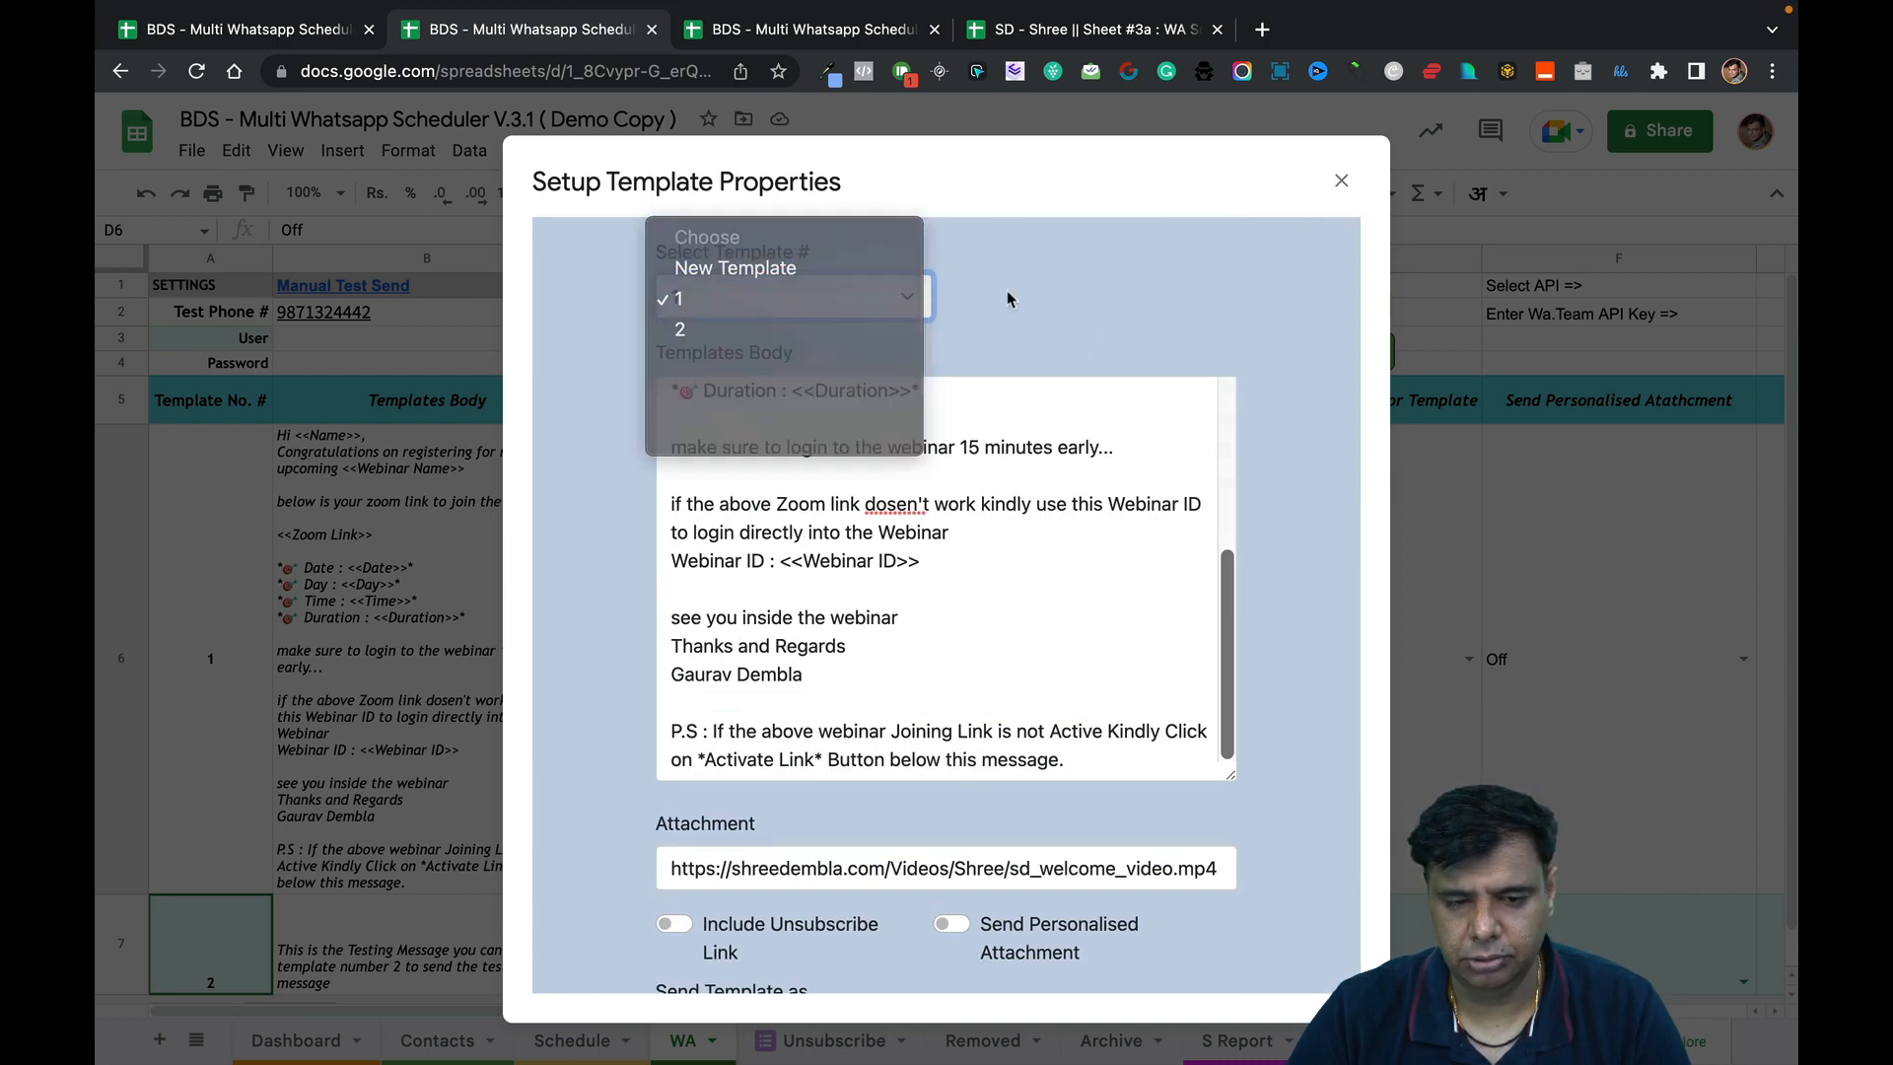
click(918, 307)
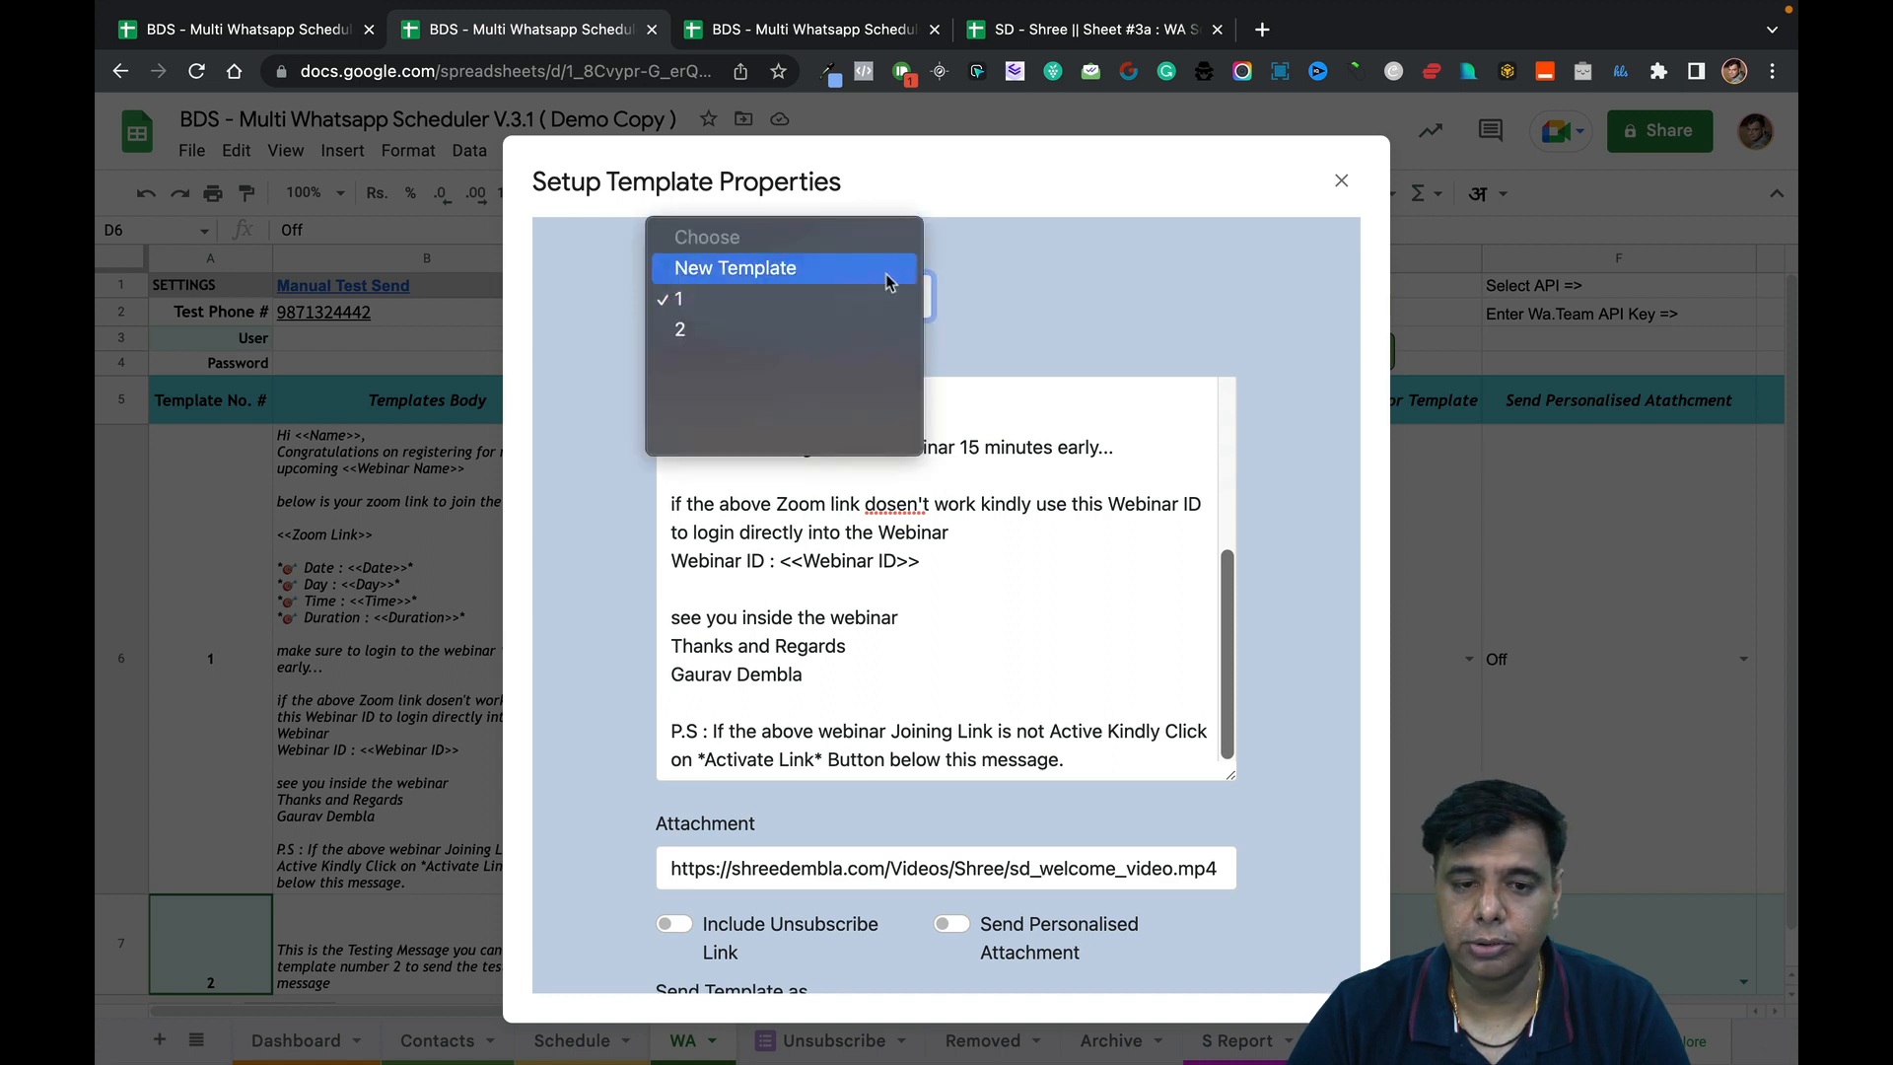
click(887, 274)
click(1016, 301)
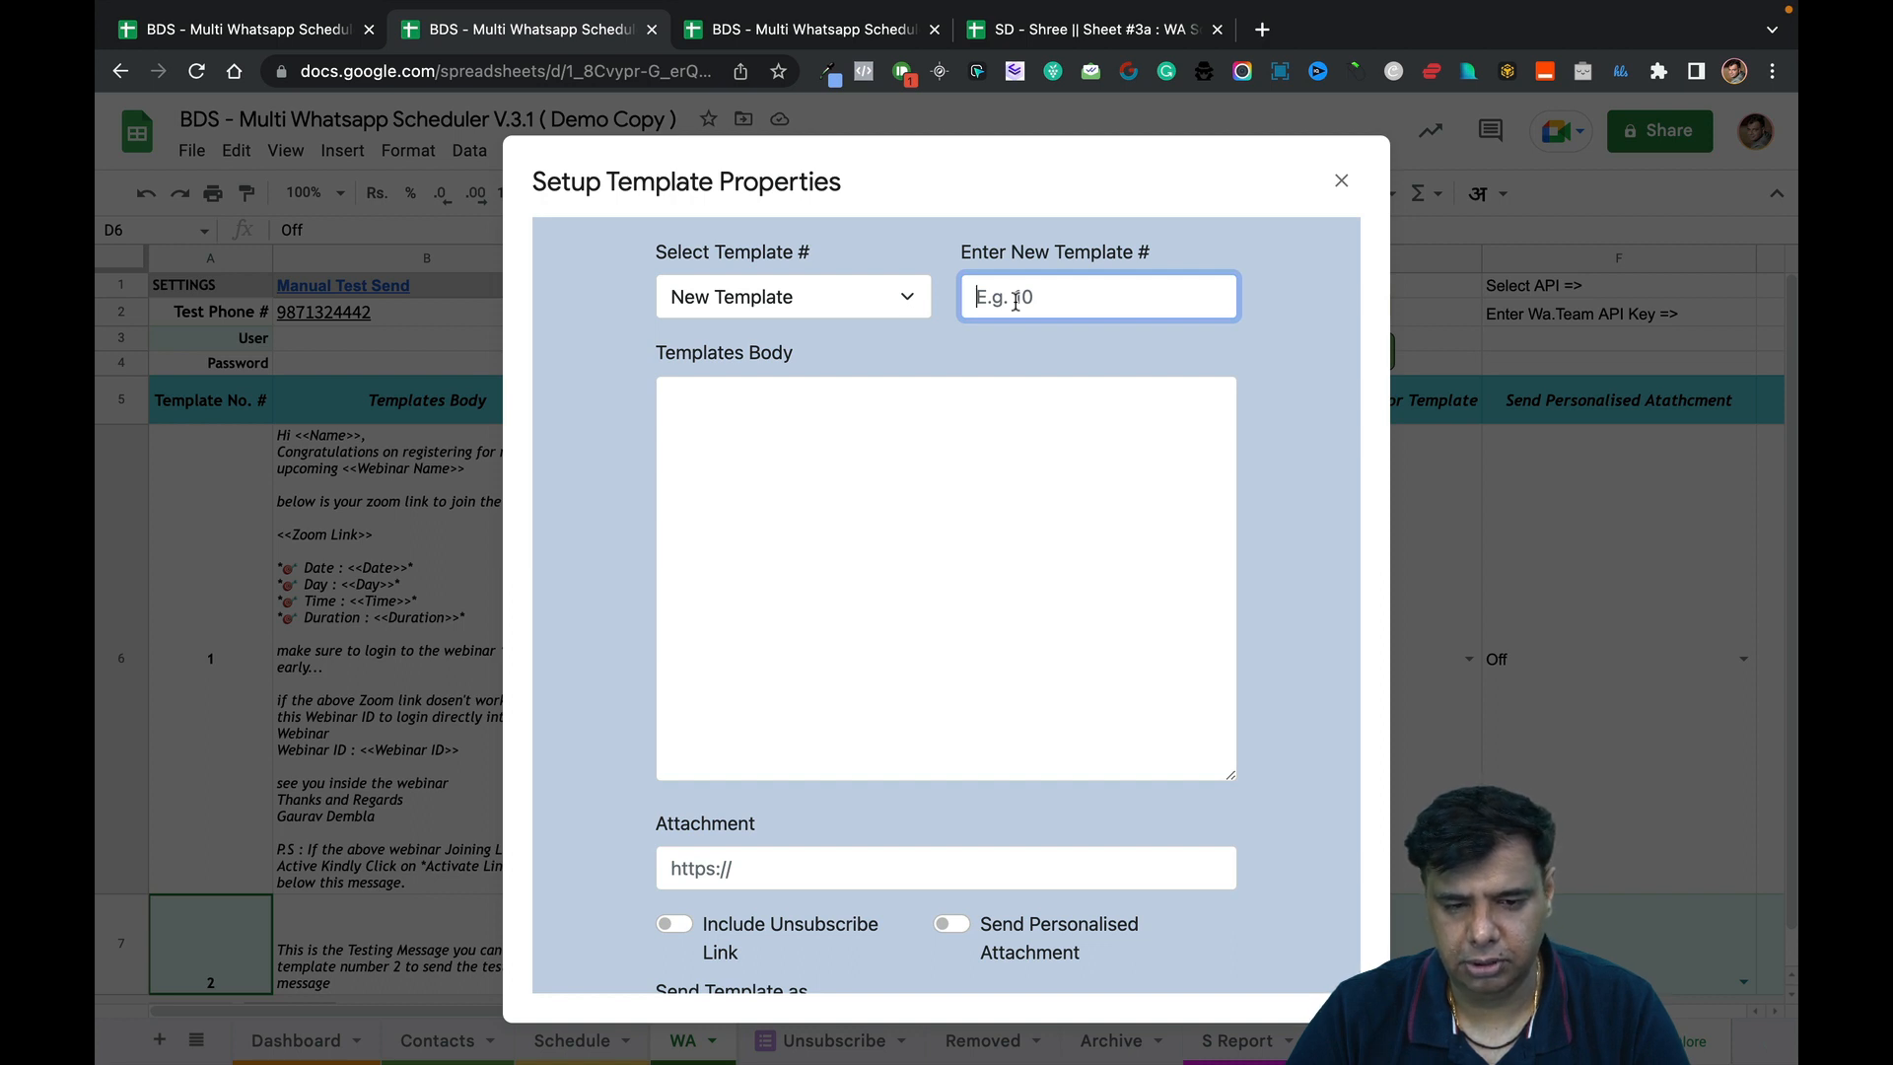
text(3)
Write the body thanking webinar attendees and linking to their committed gifts, fixing the 'comiited' misspelling.
click(985, 445)
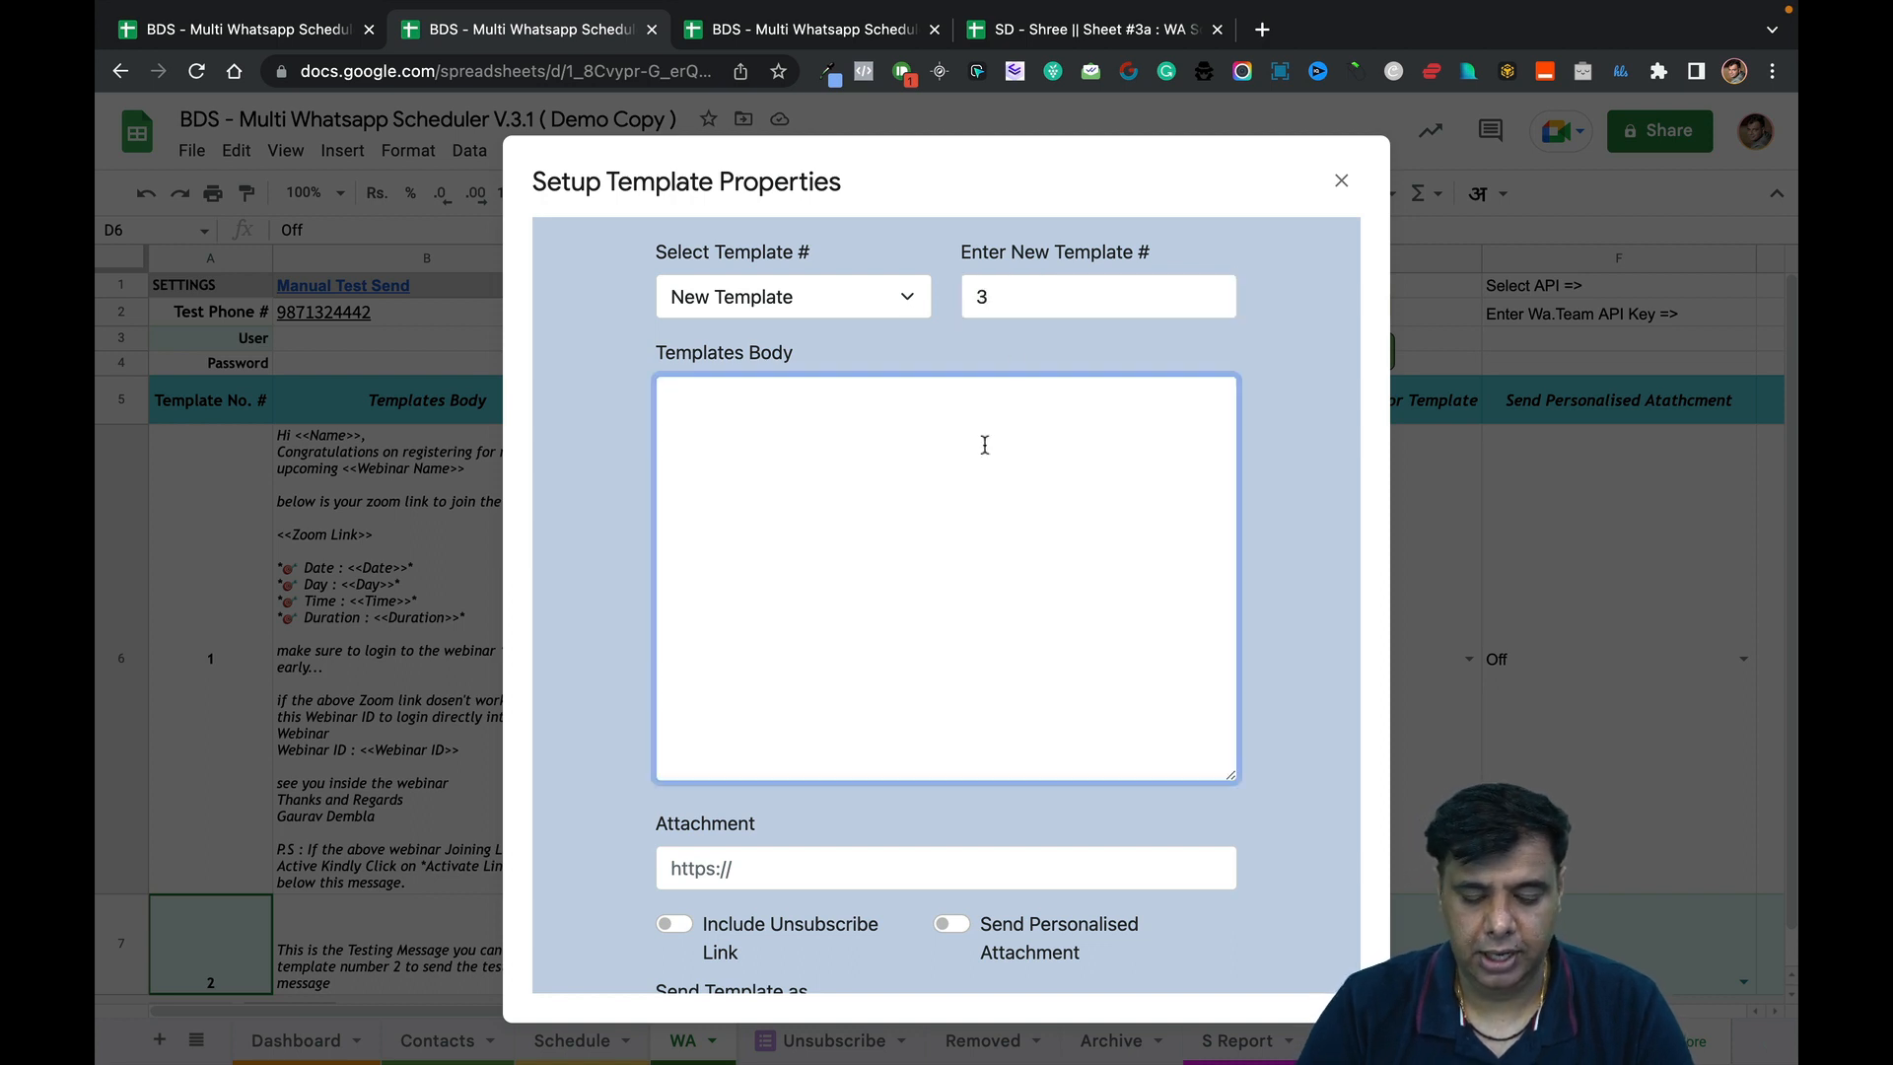
text(Thanks for )
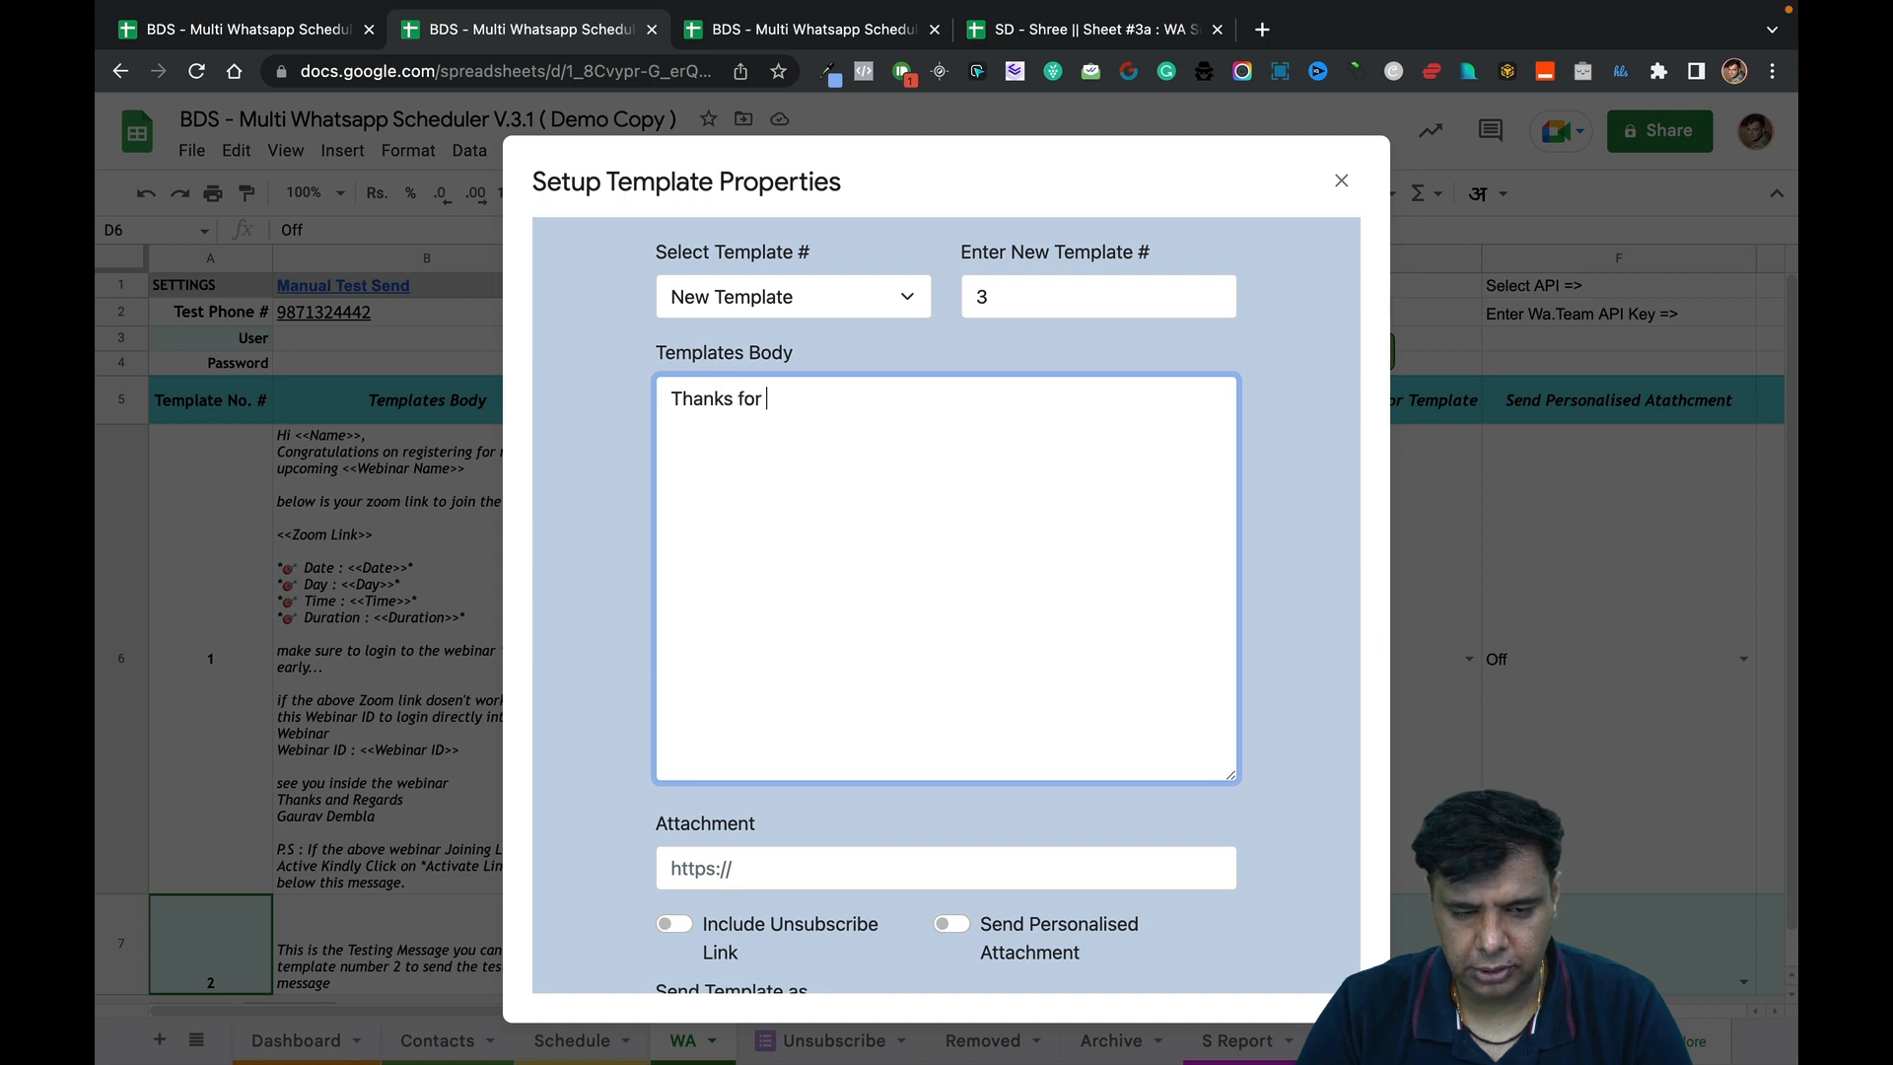
text(Joining th)
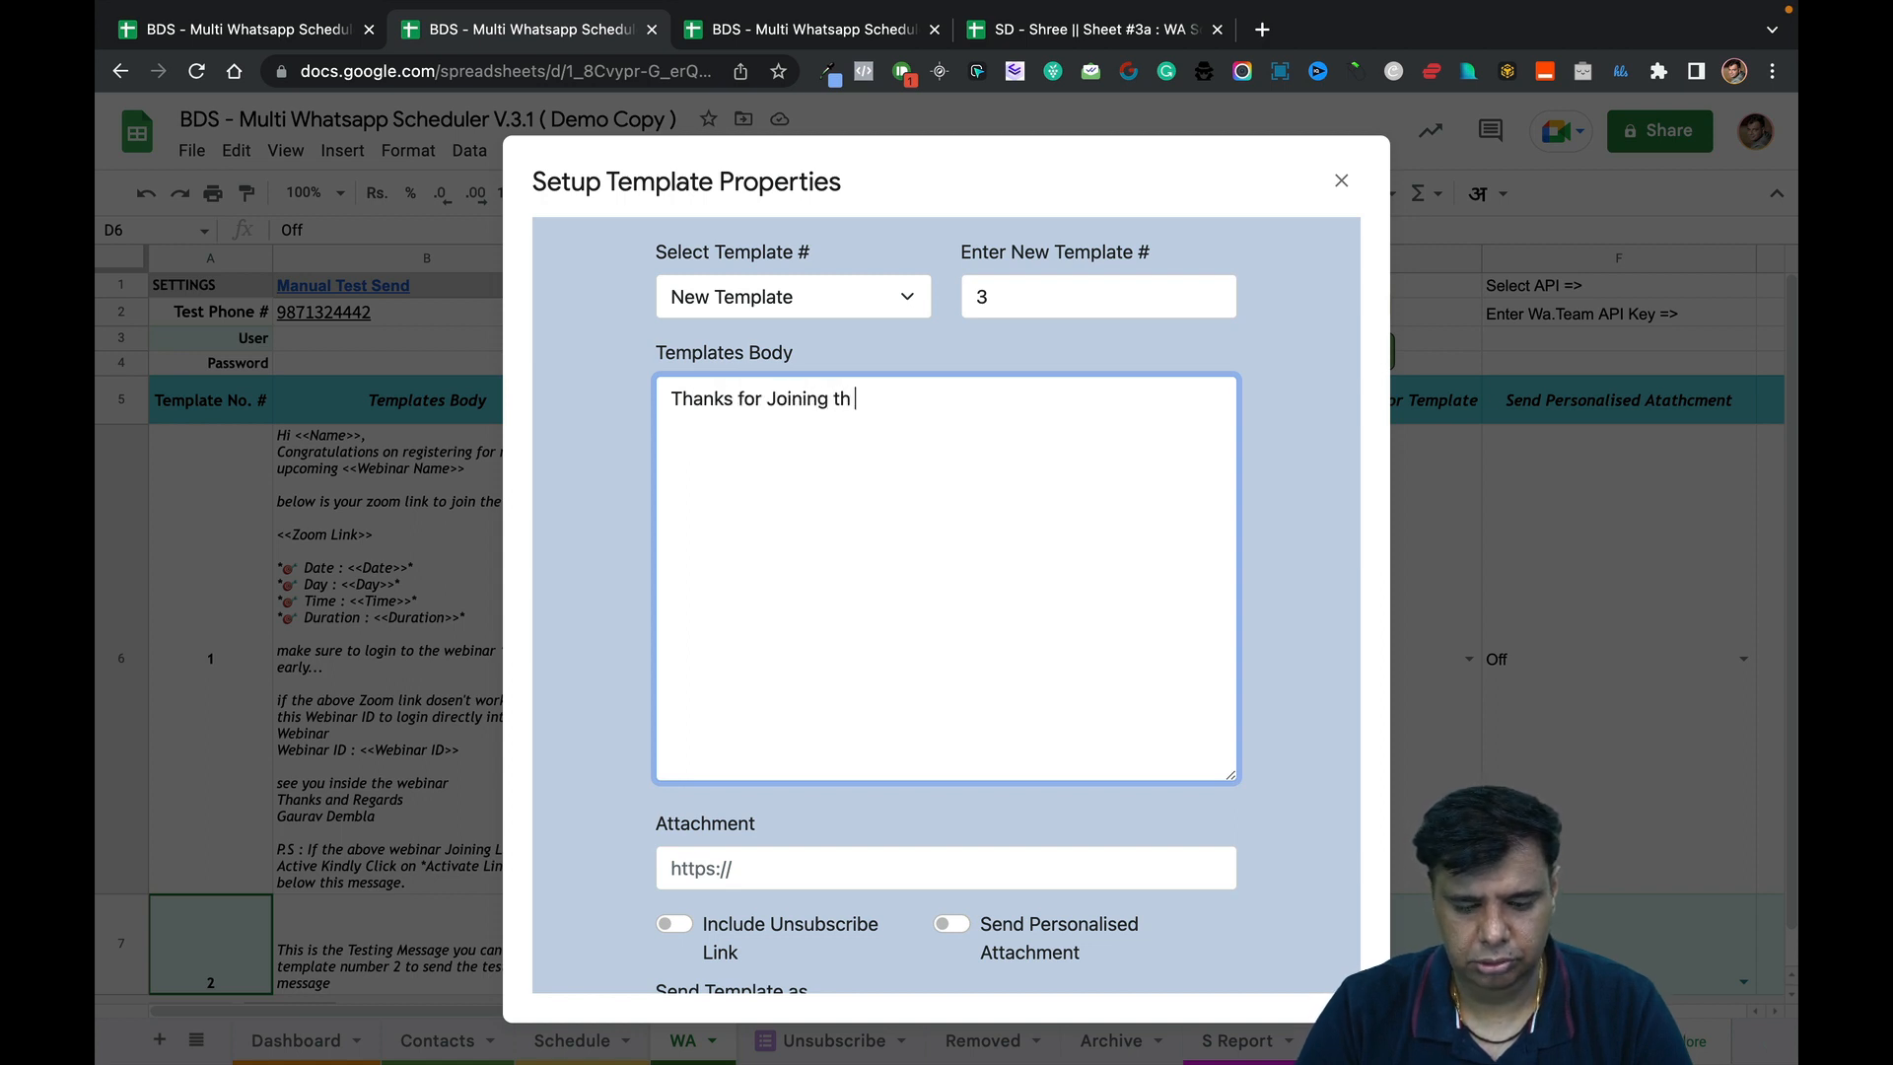
text(e Webinar)
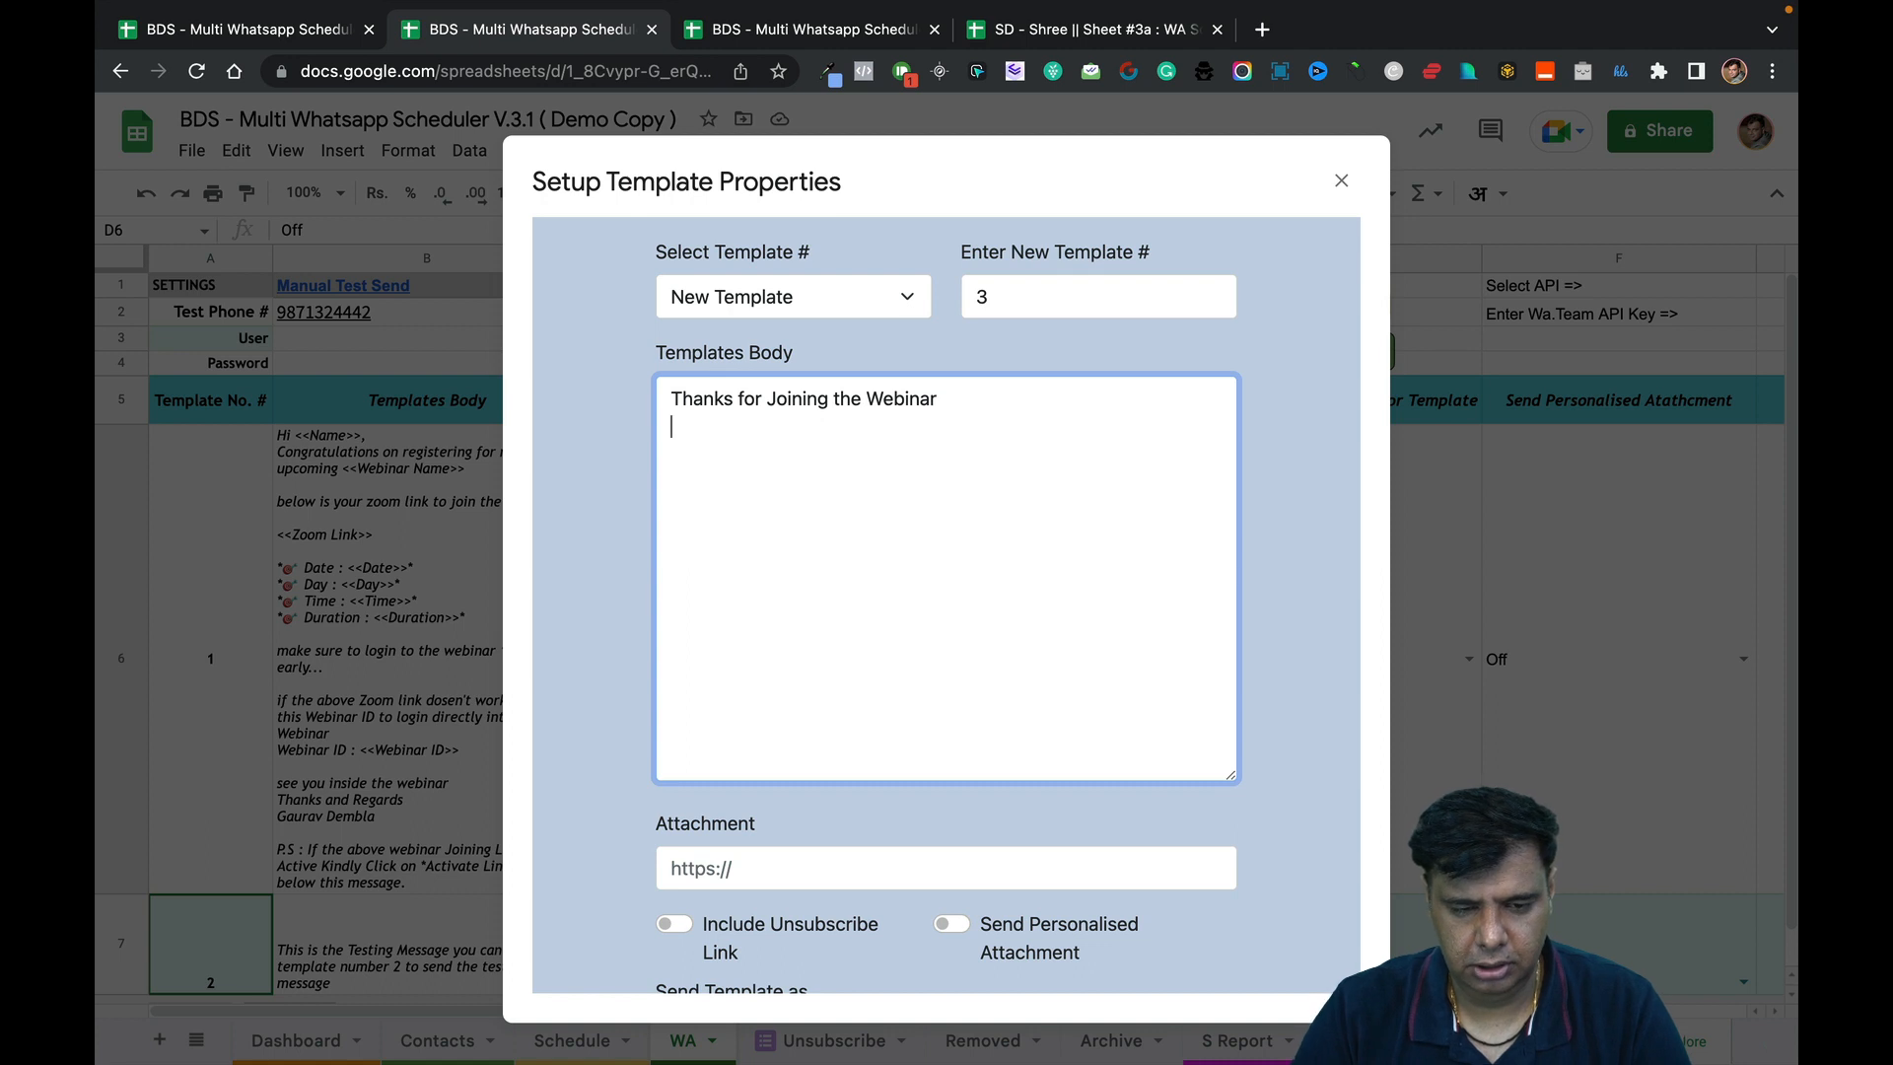
key(Return)
text(be)
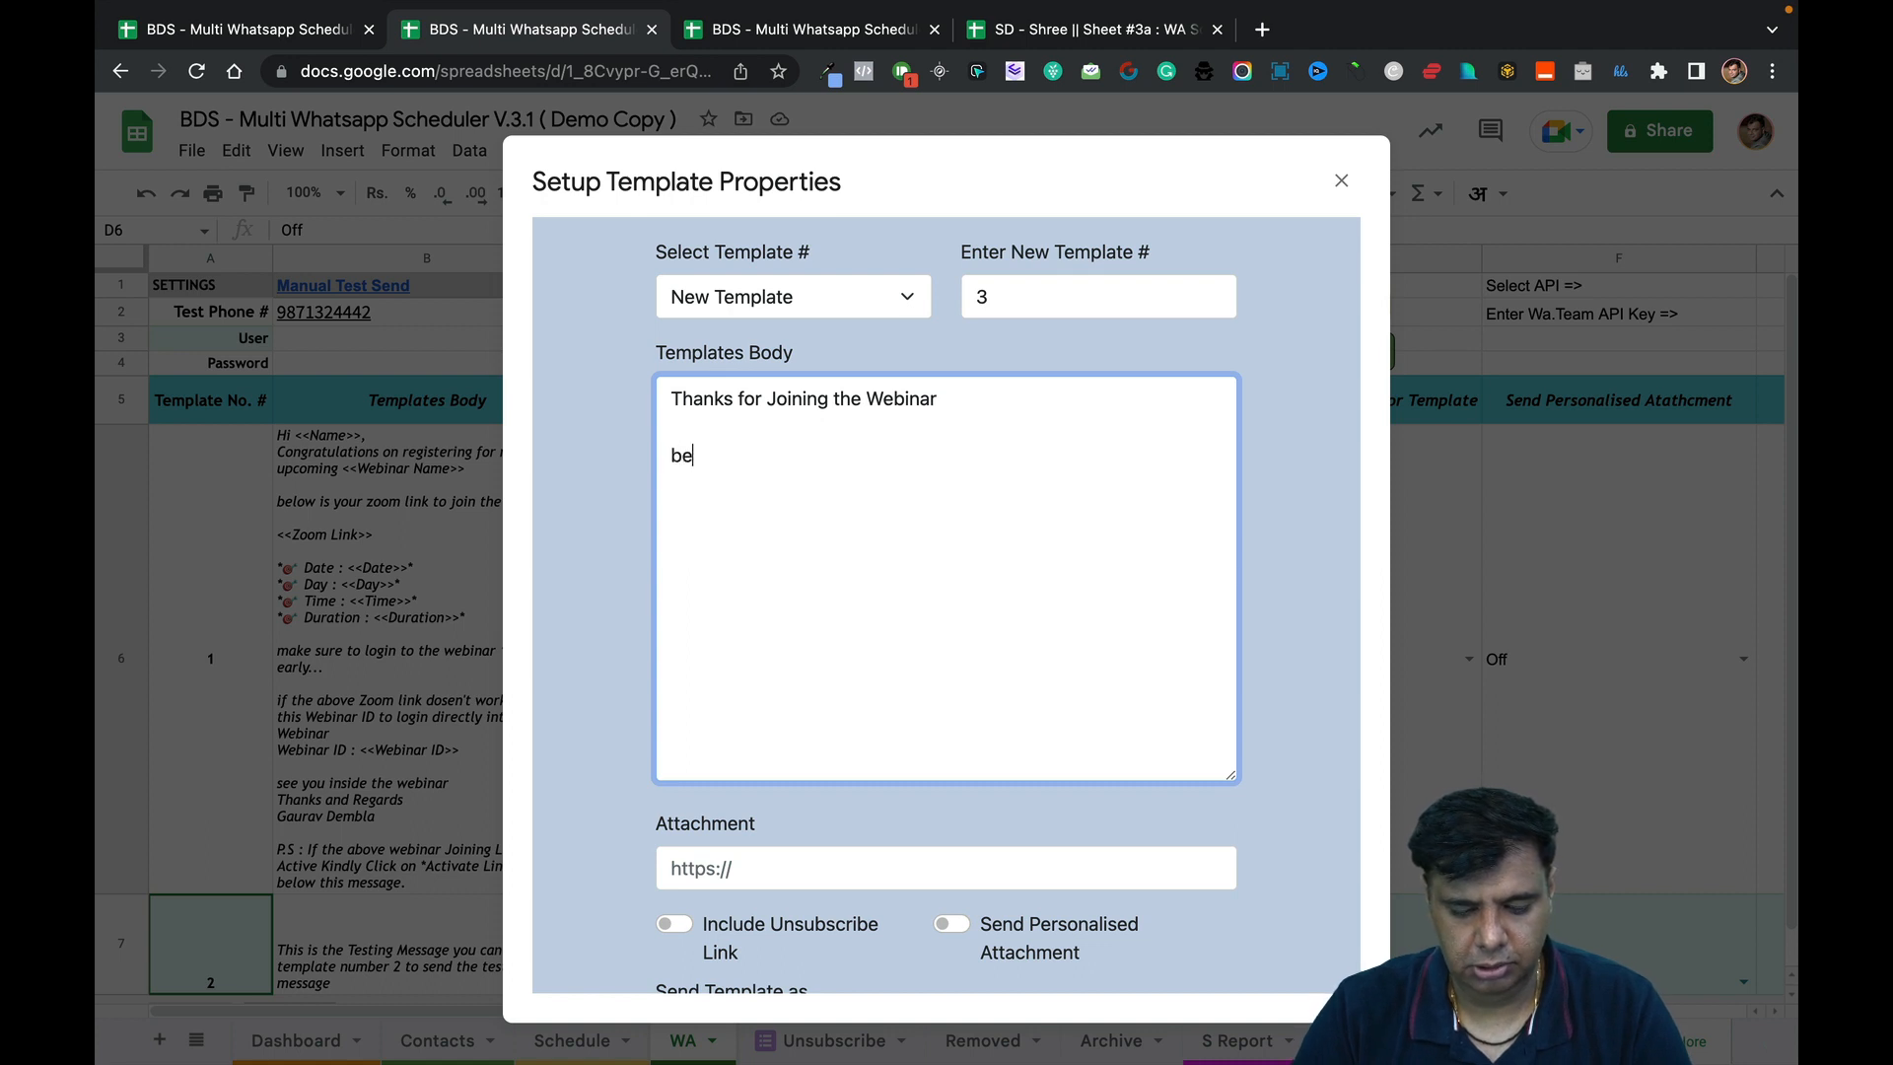
text(low is the li)
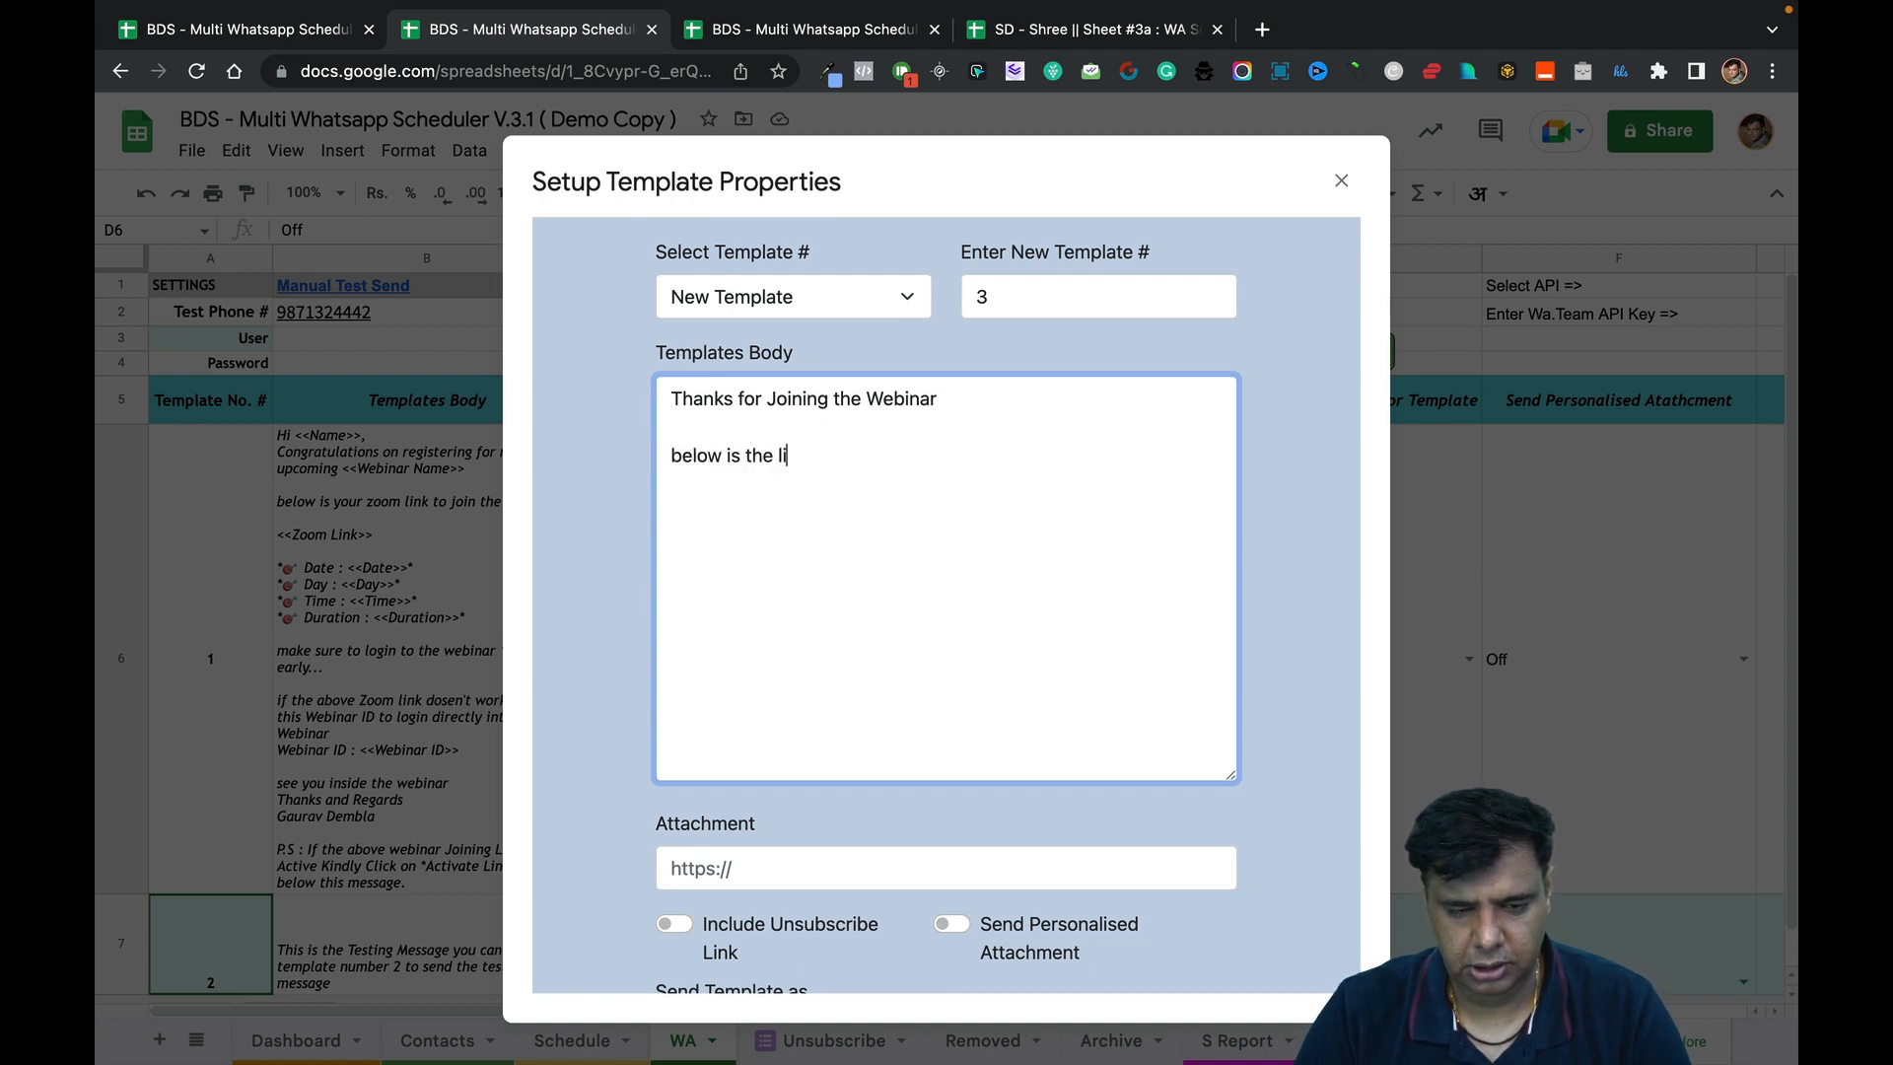
text(nk to download you)
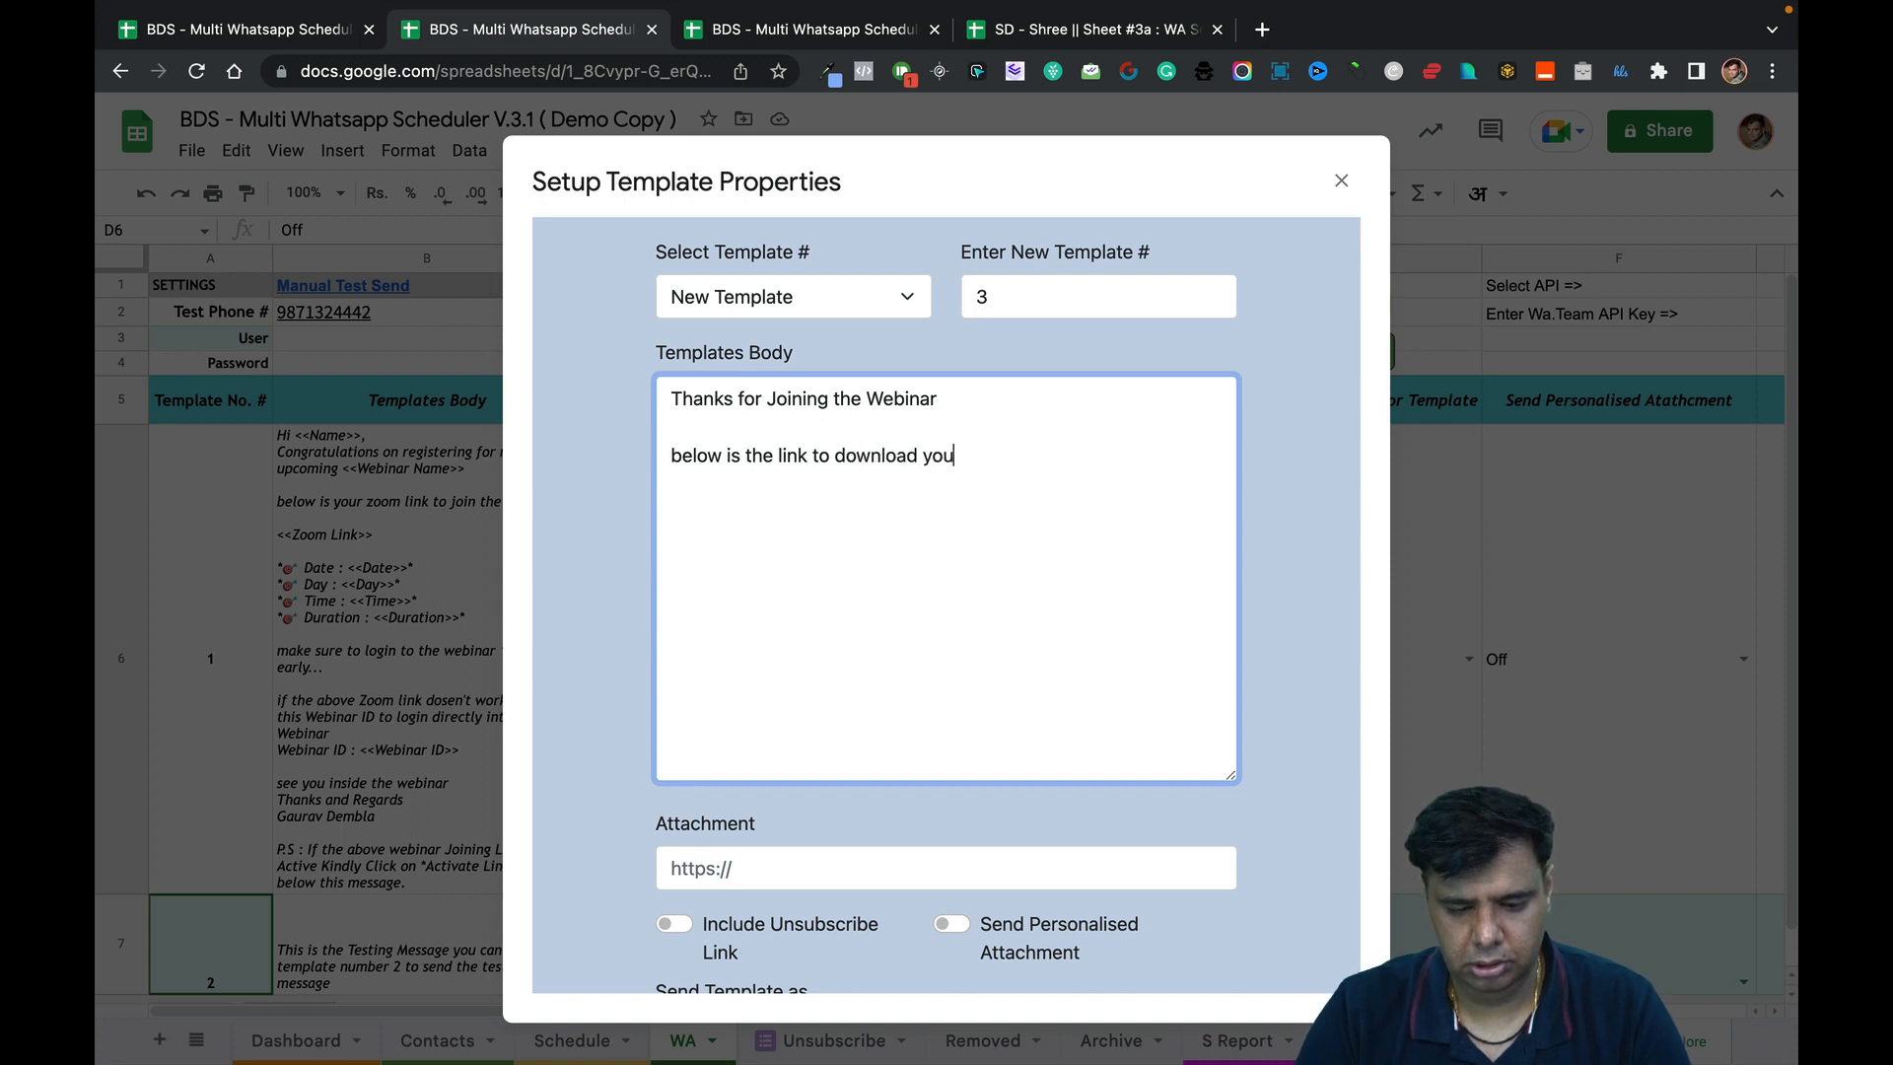
text(r comiited g)
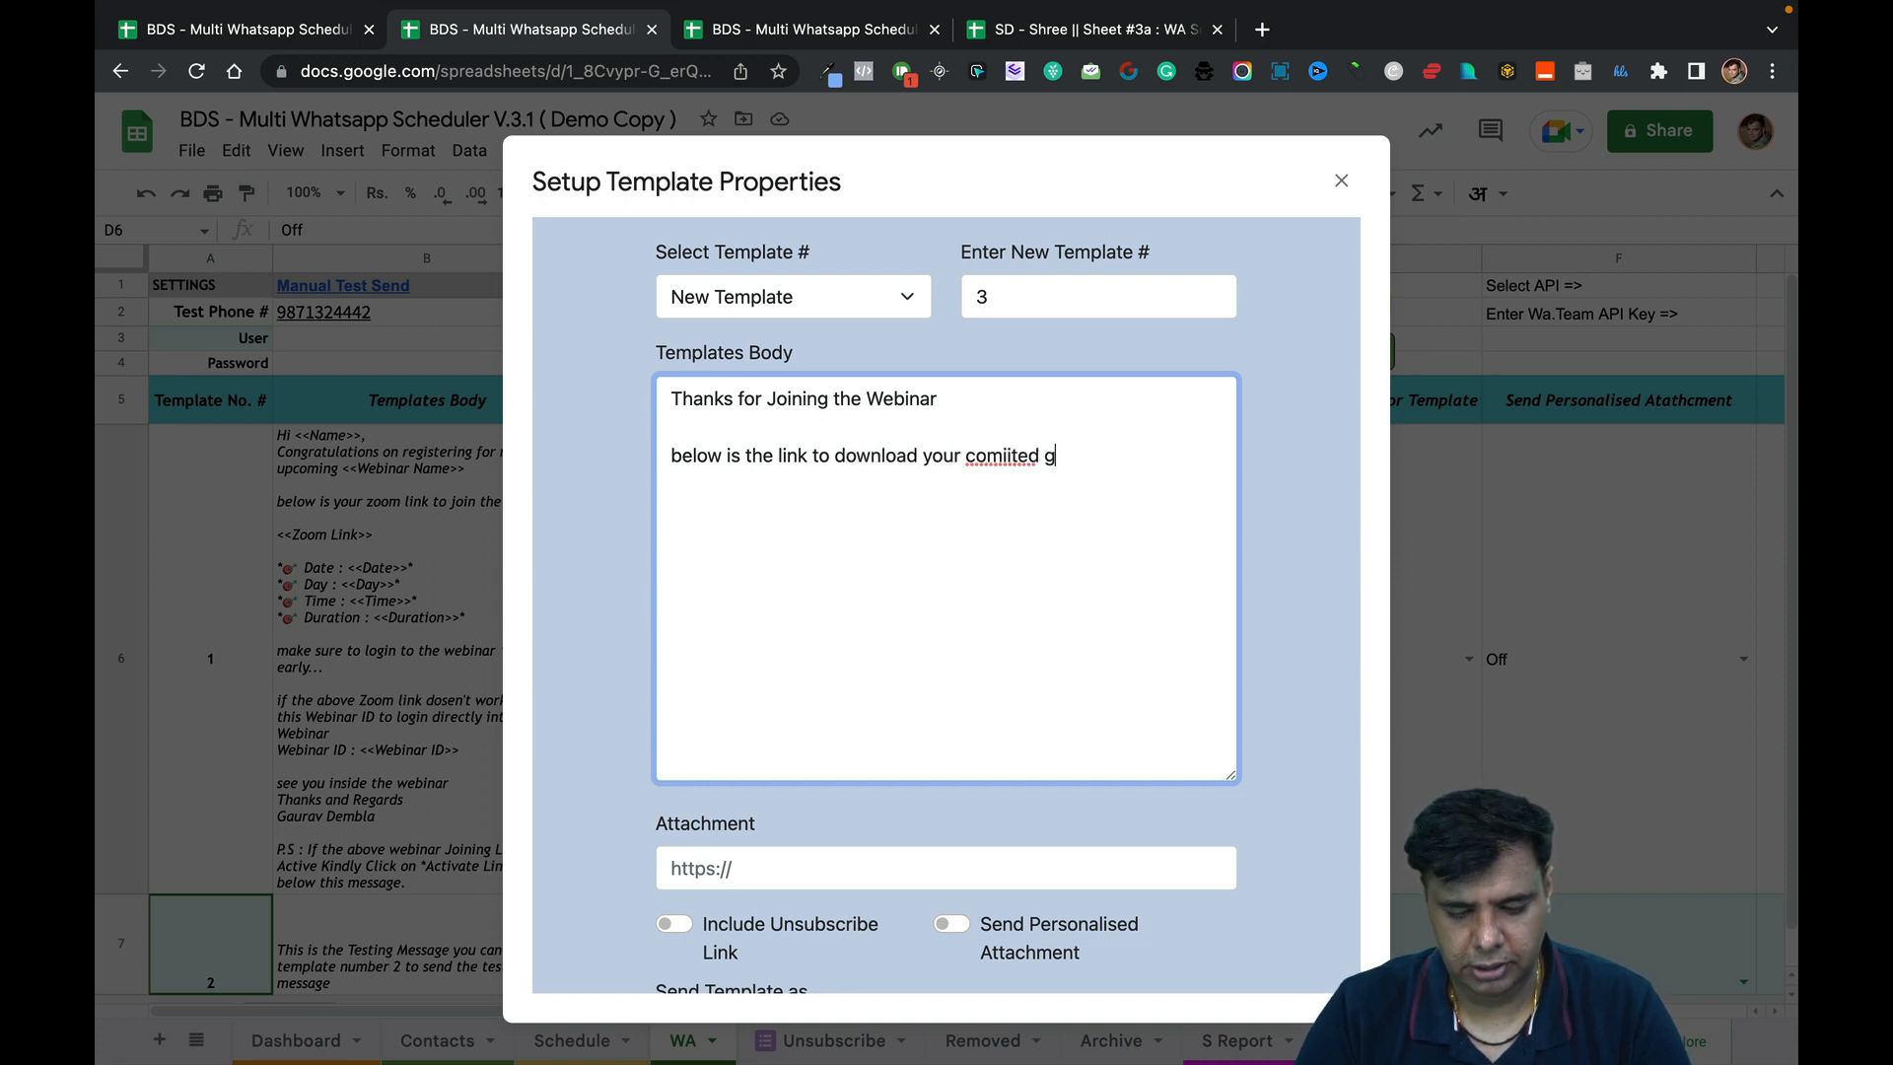
text(ifts.)
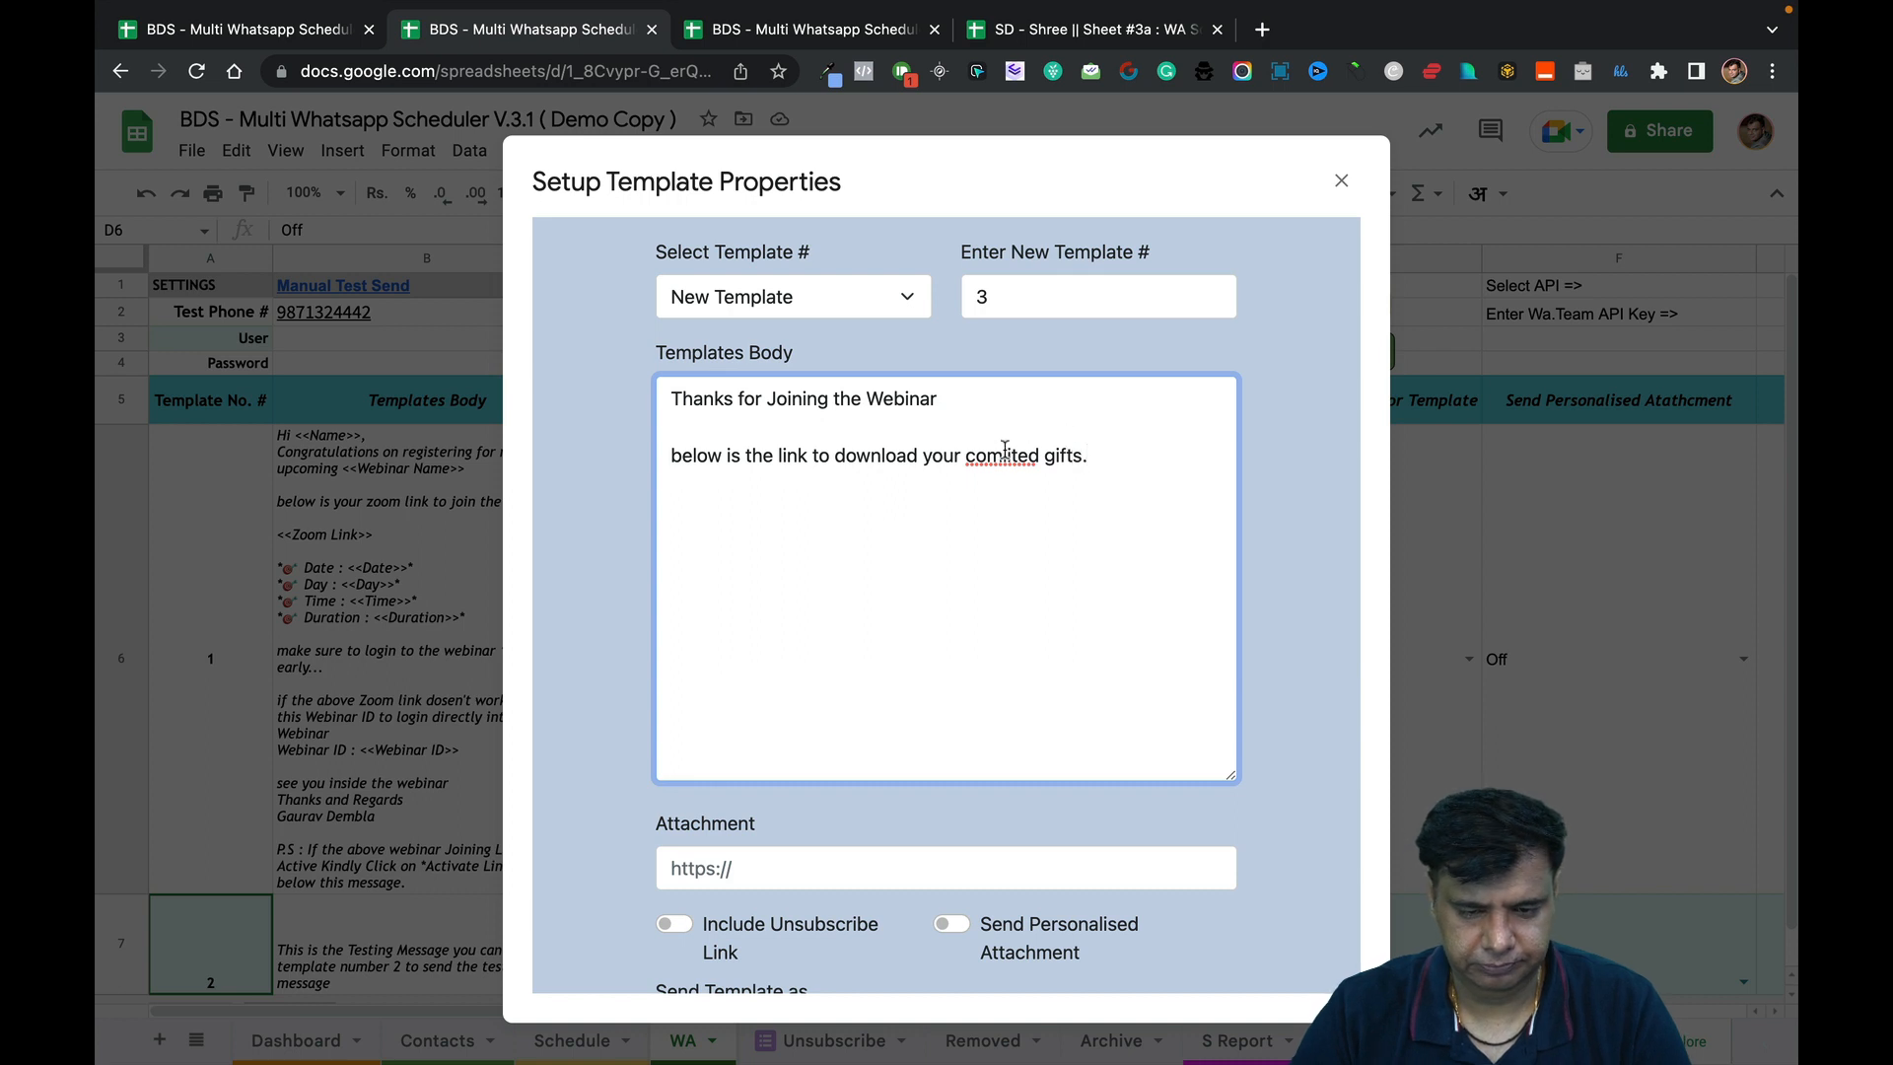
right_click(1005, 454)
click(1026, 460)
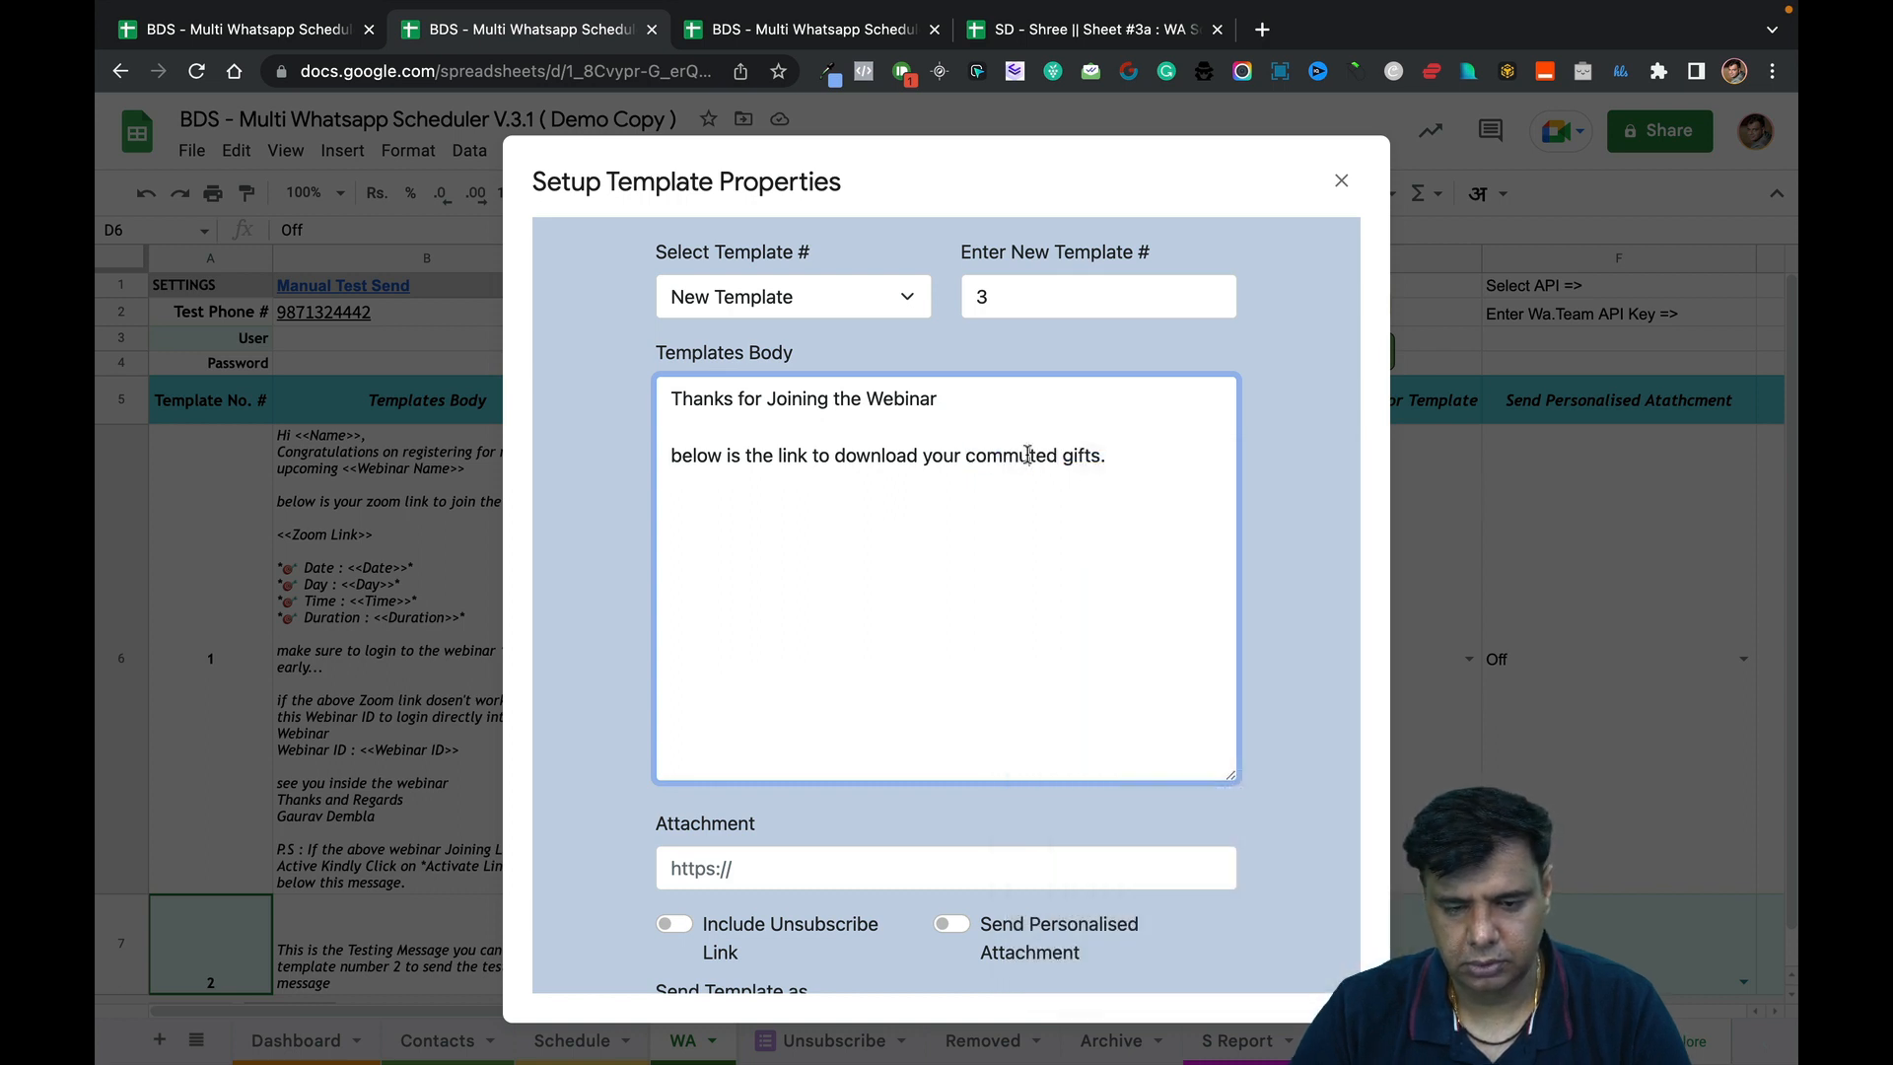
click(1027, 454)
key(BackSpace)
key(BackSpace)
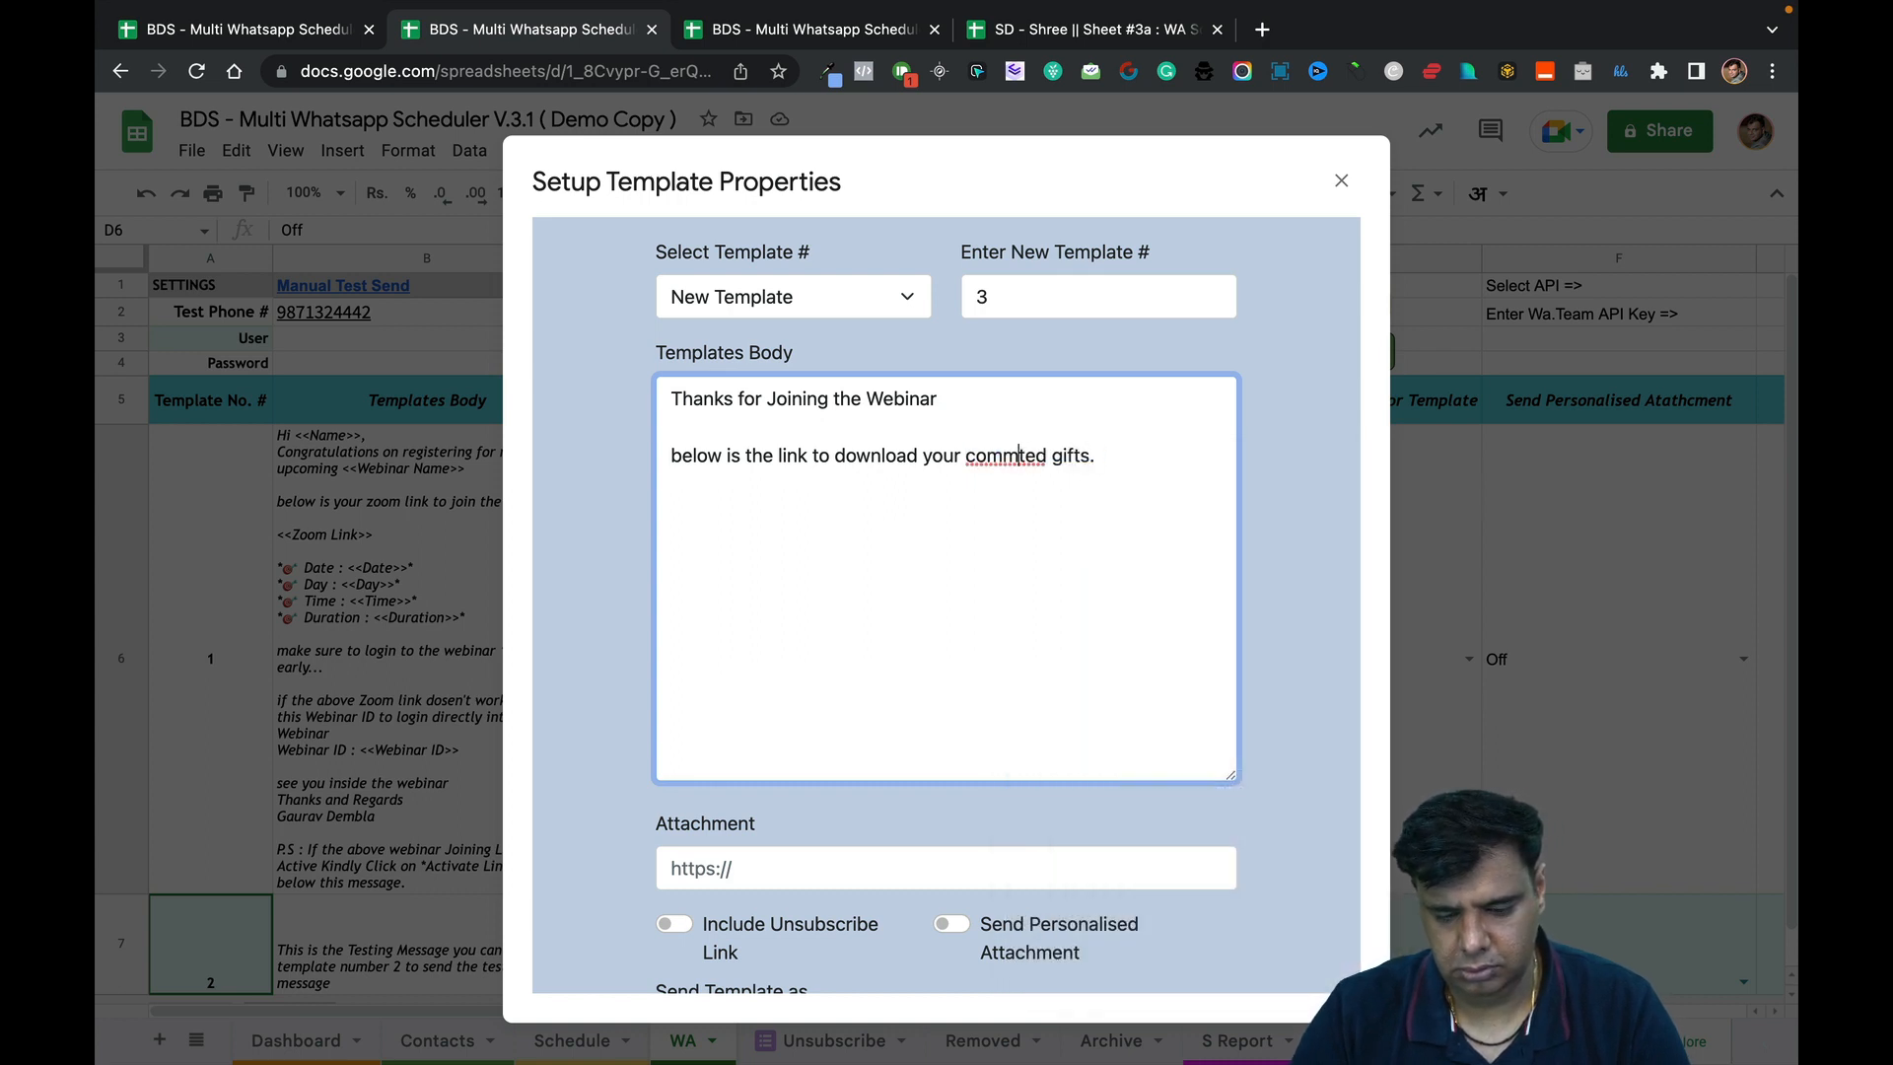
text(it)
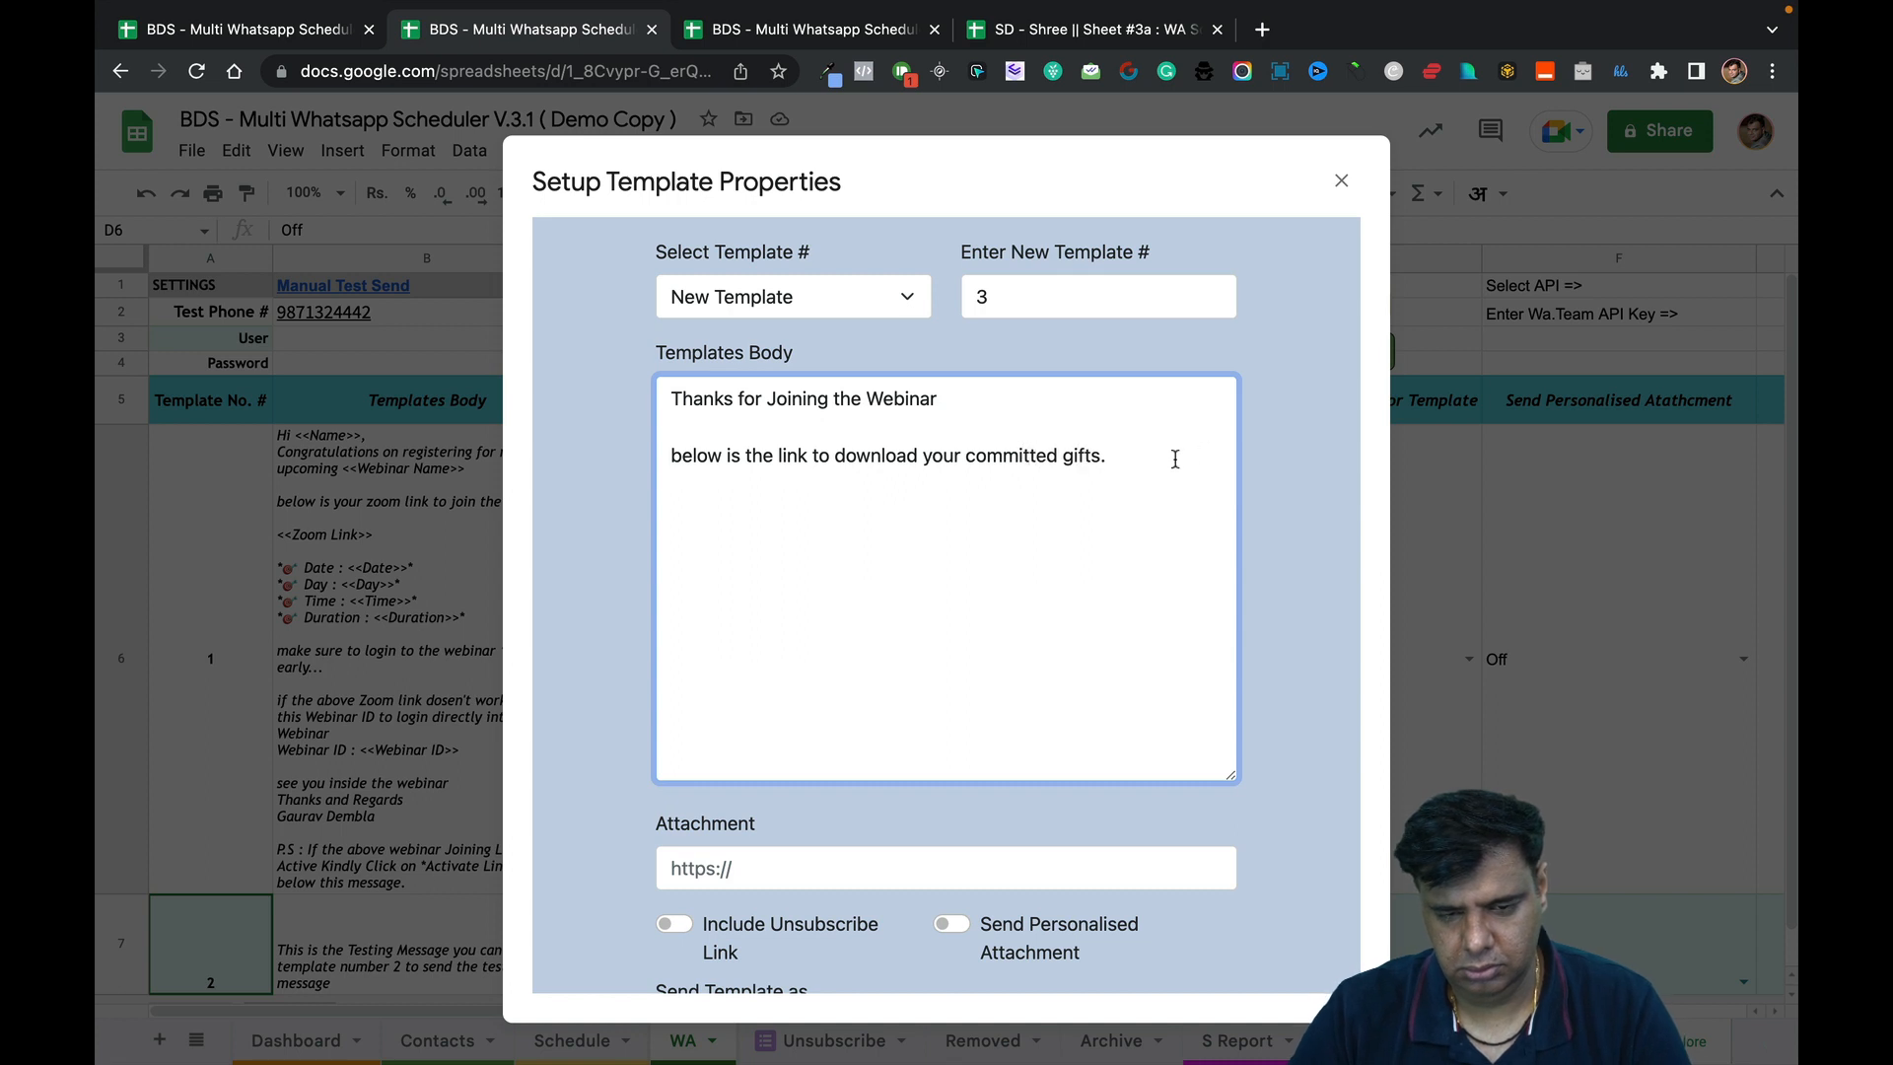
scroll(1001, 706, down, 5)
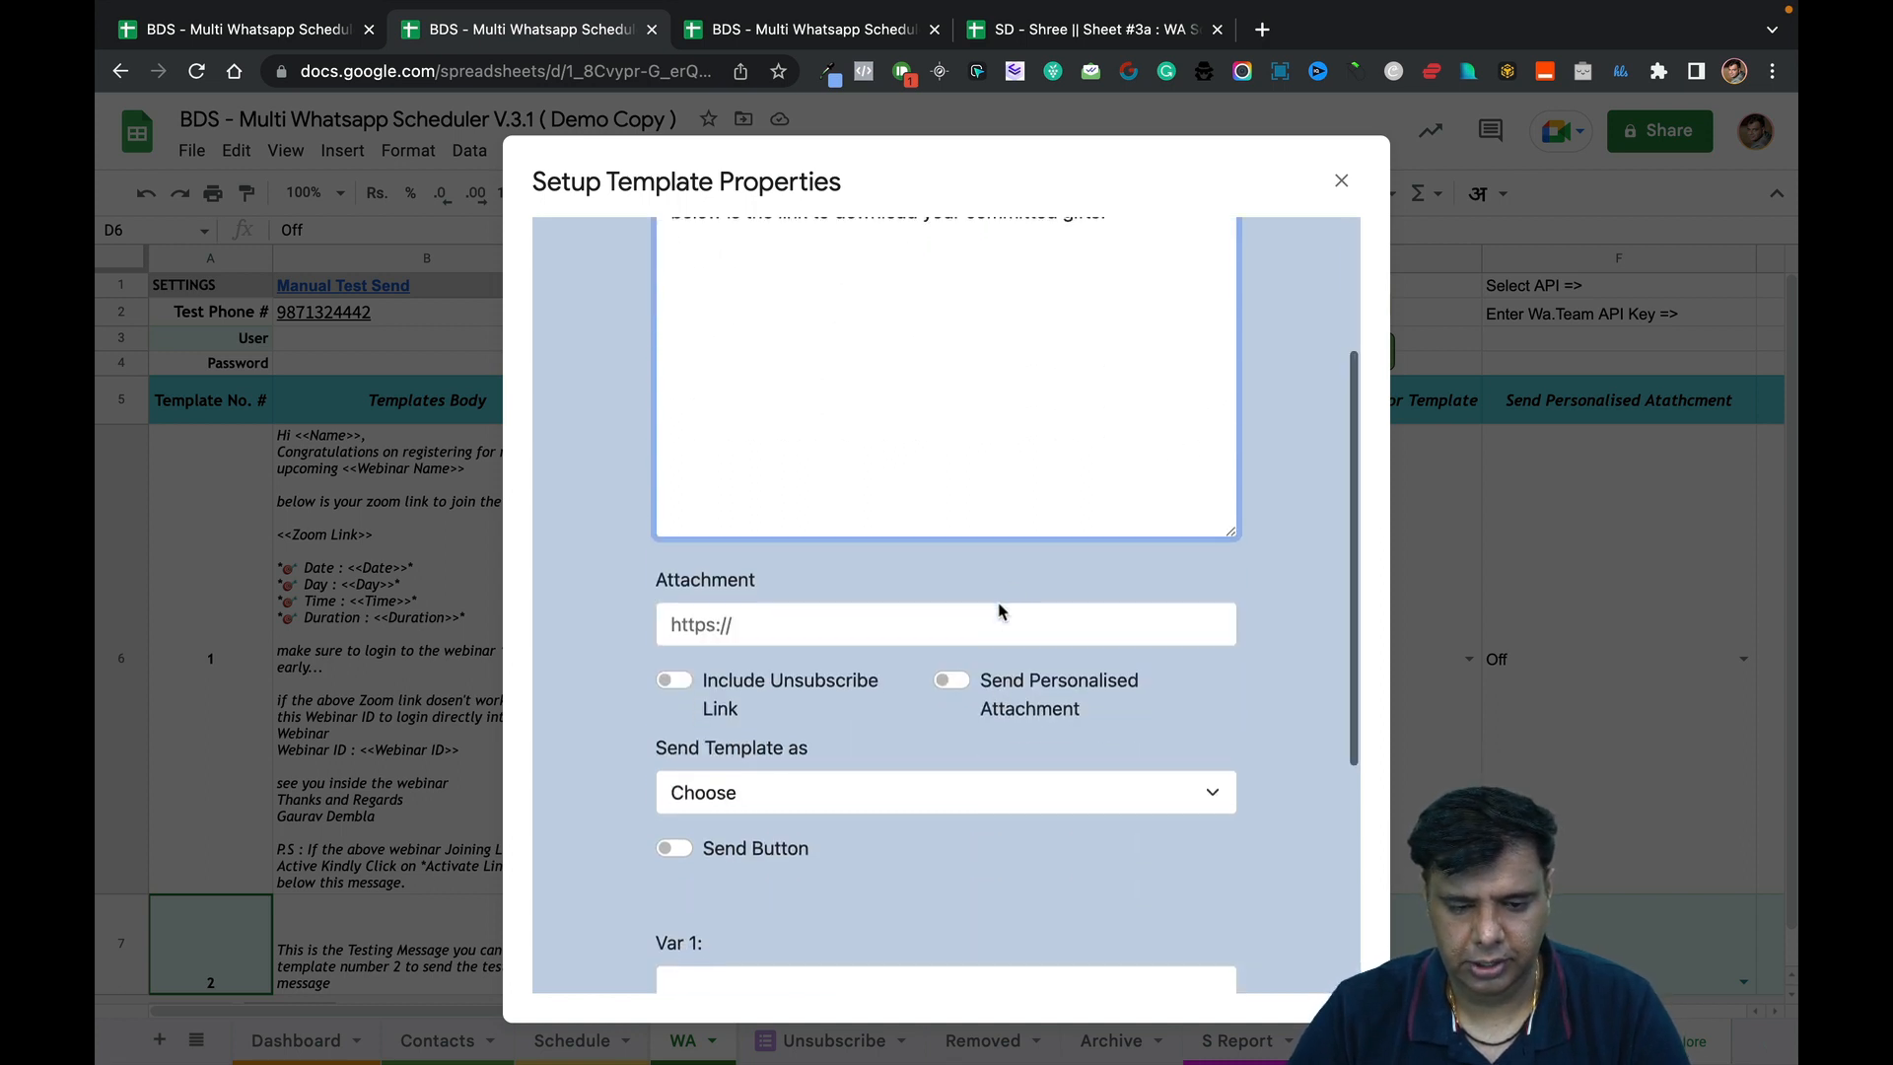
Turn on buttons for template 3 and pick the button type.
scroll(1000, 608, down, 2)
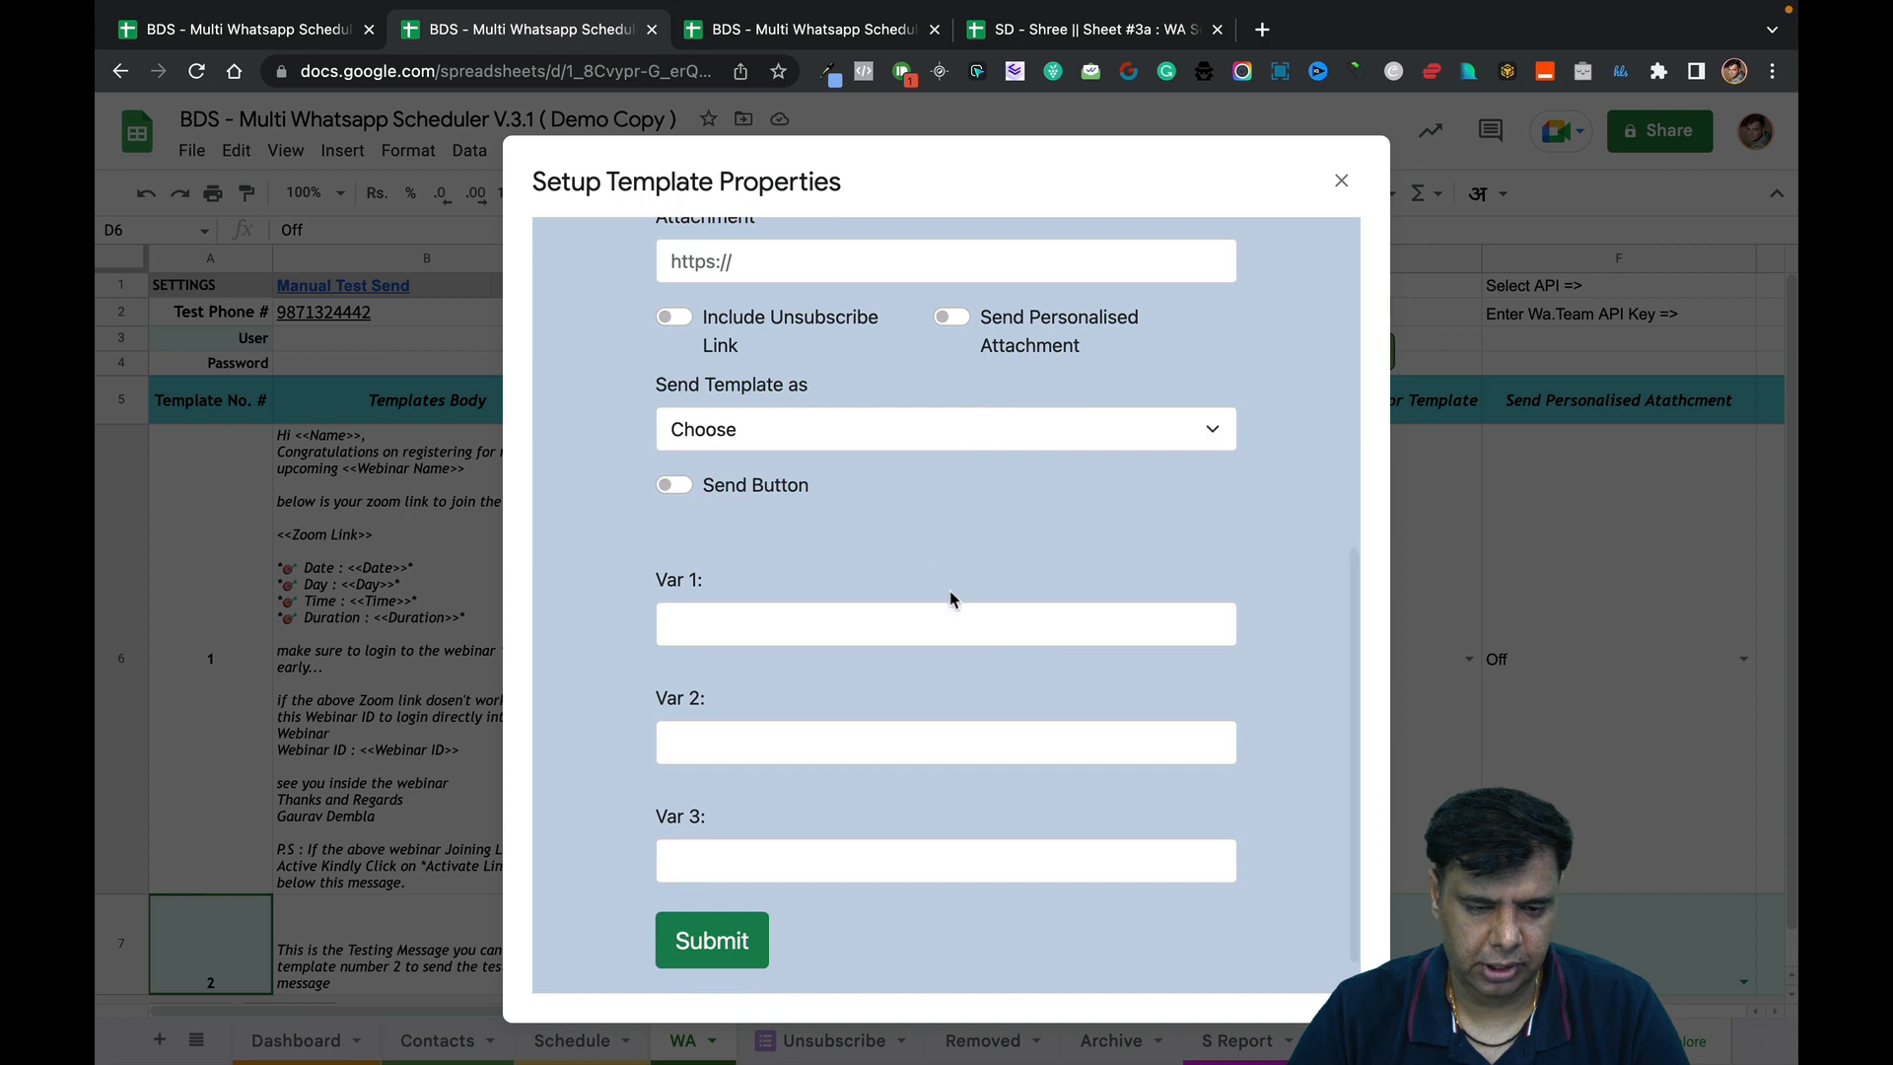
scroll(950, 611, down, 1)
click(681, 433)
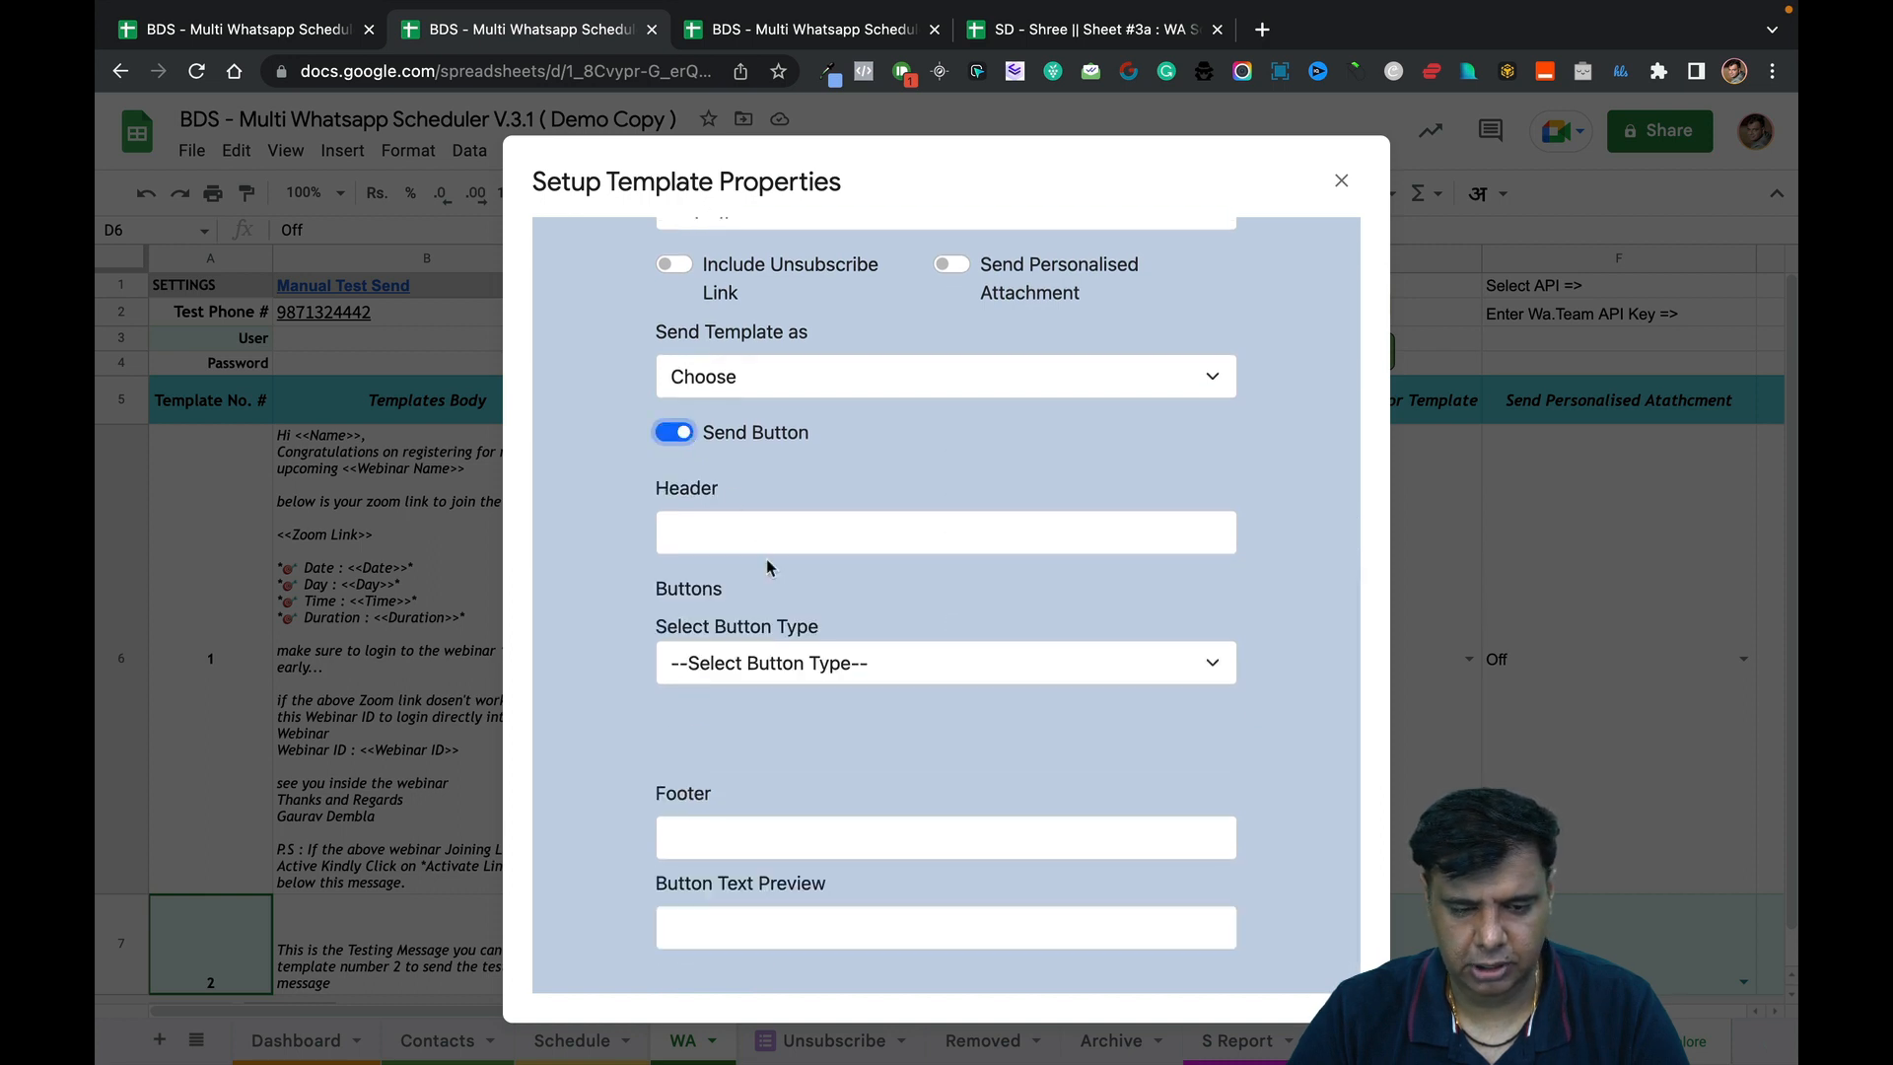
click(794, 668)
click(809, 727)
scroll(811, 737, down, 2)
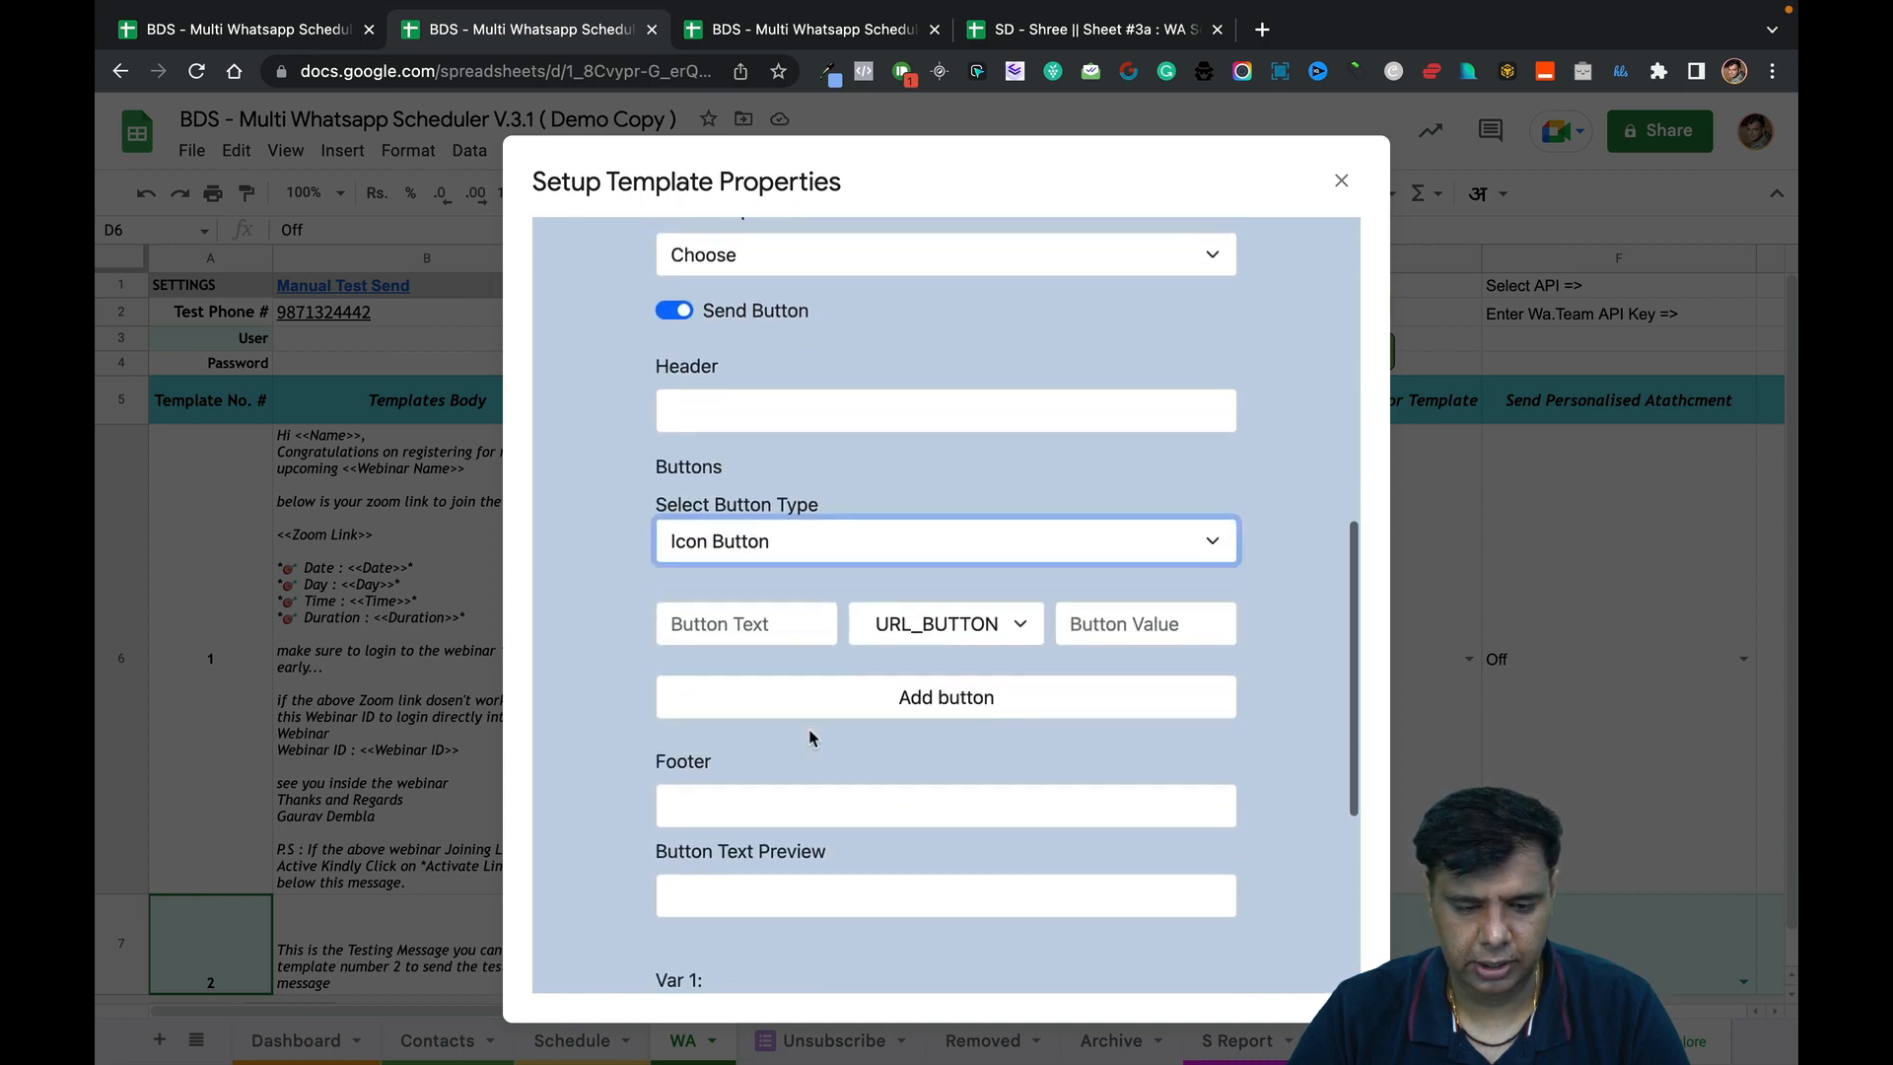
Set the Button Text to 'Download Gifts 🎁 Here', inserting the gift emoji after Gifts.
click(778, 608)
text(Cli)
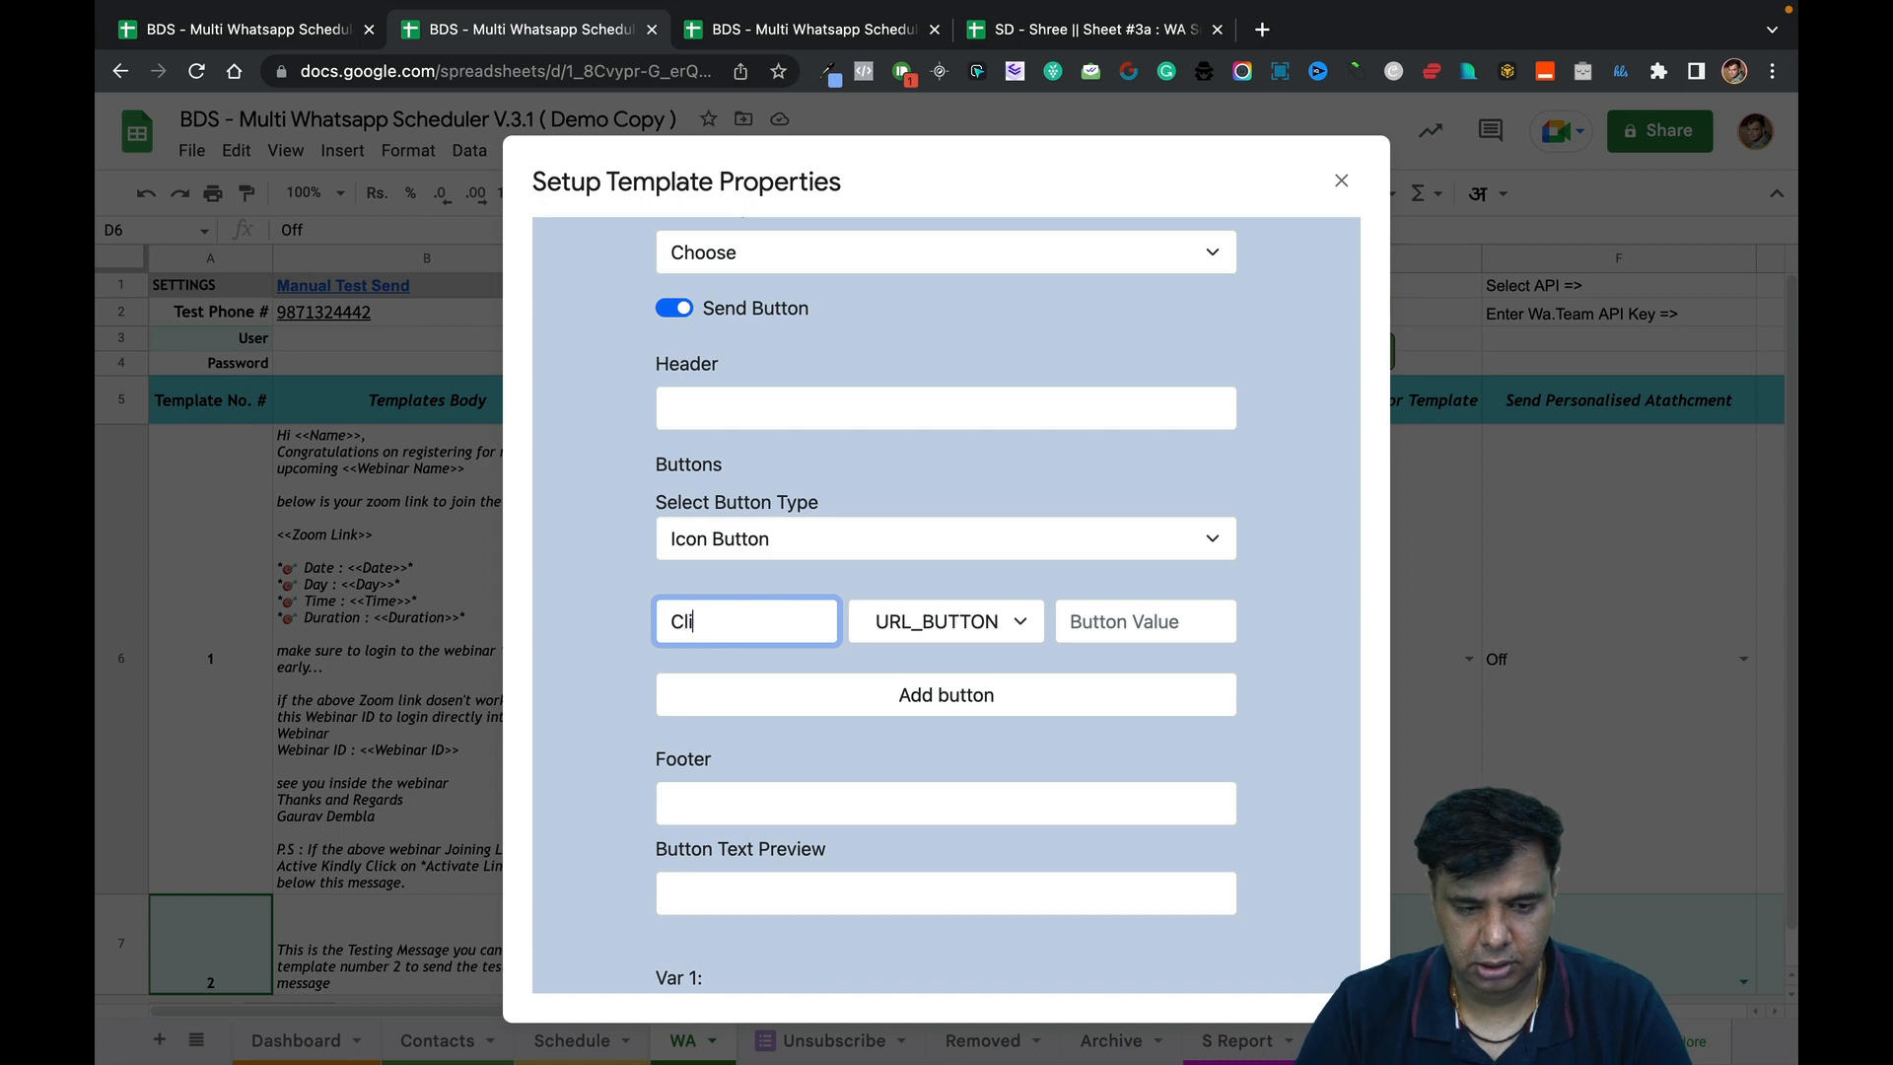
key(BackSpace)
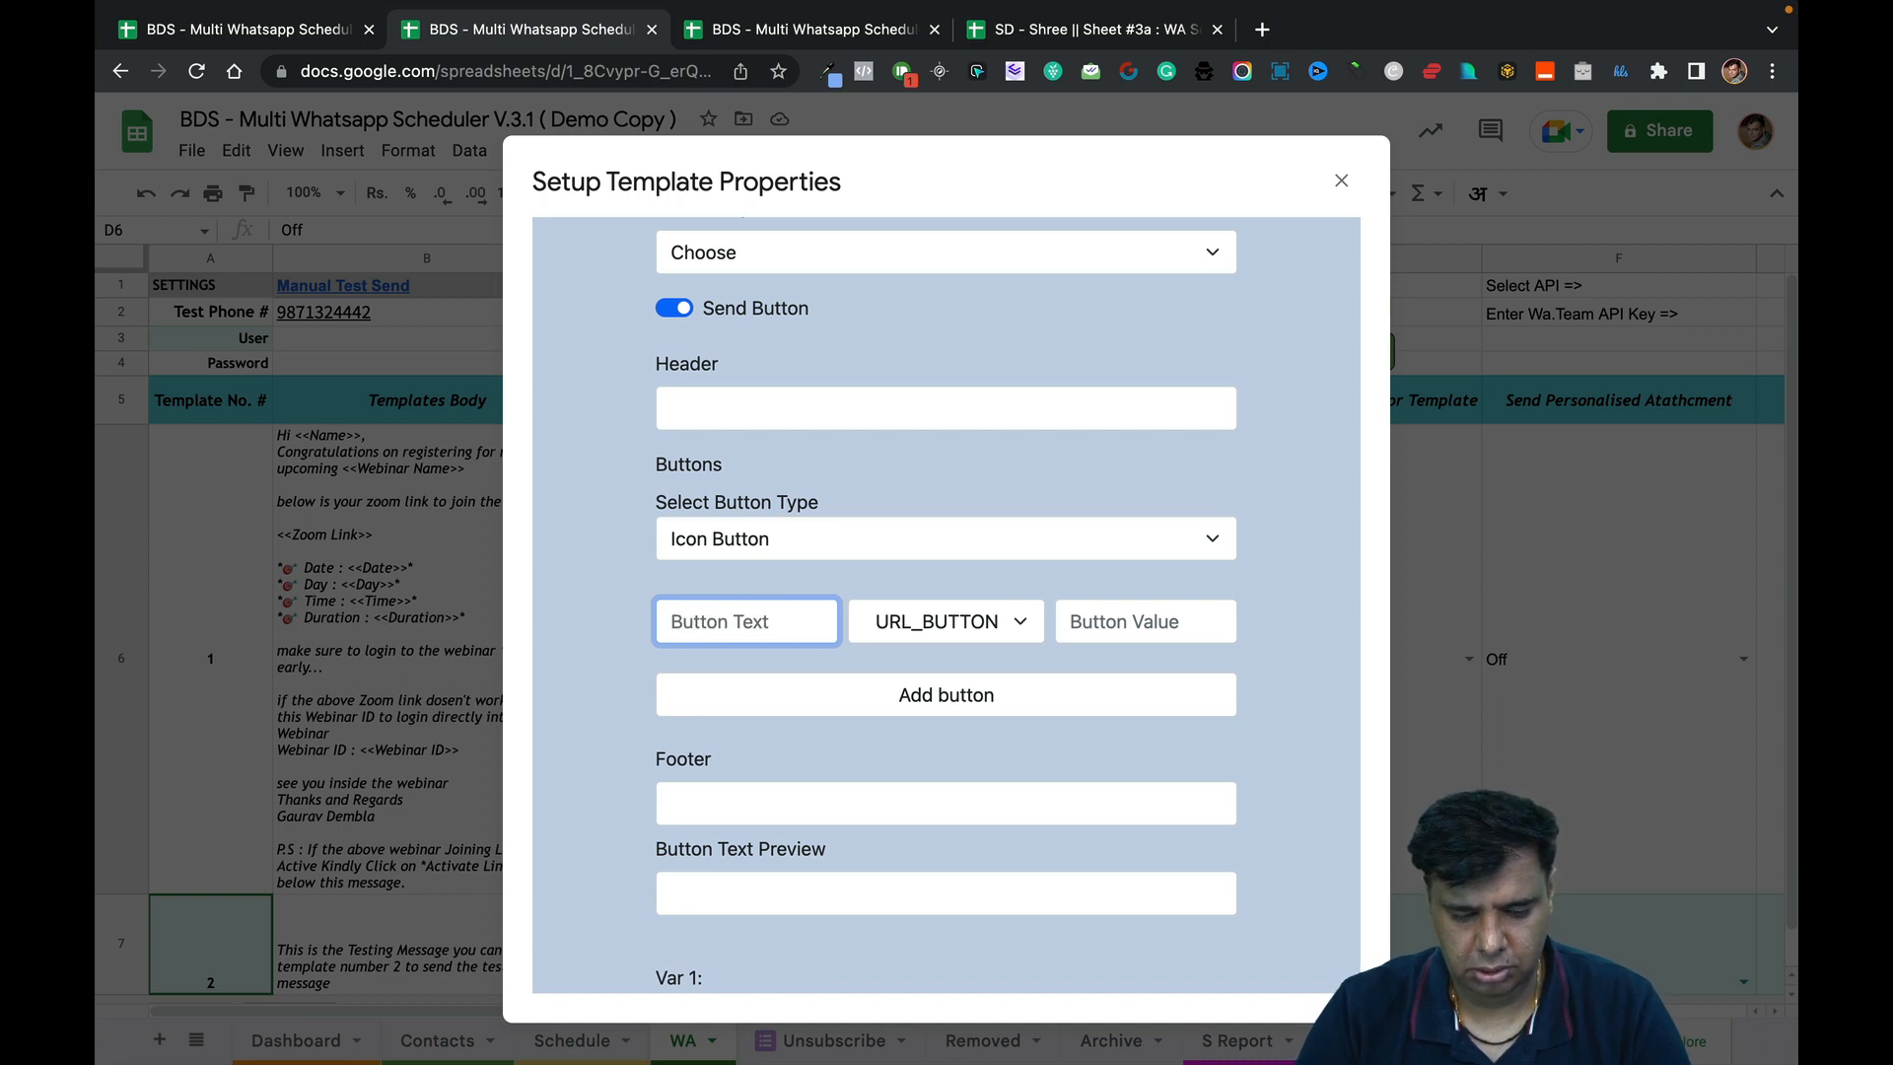
text(Download Gi)
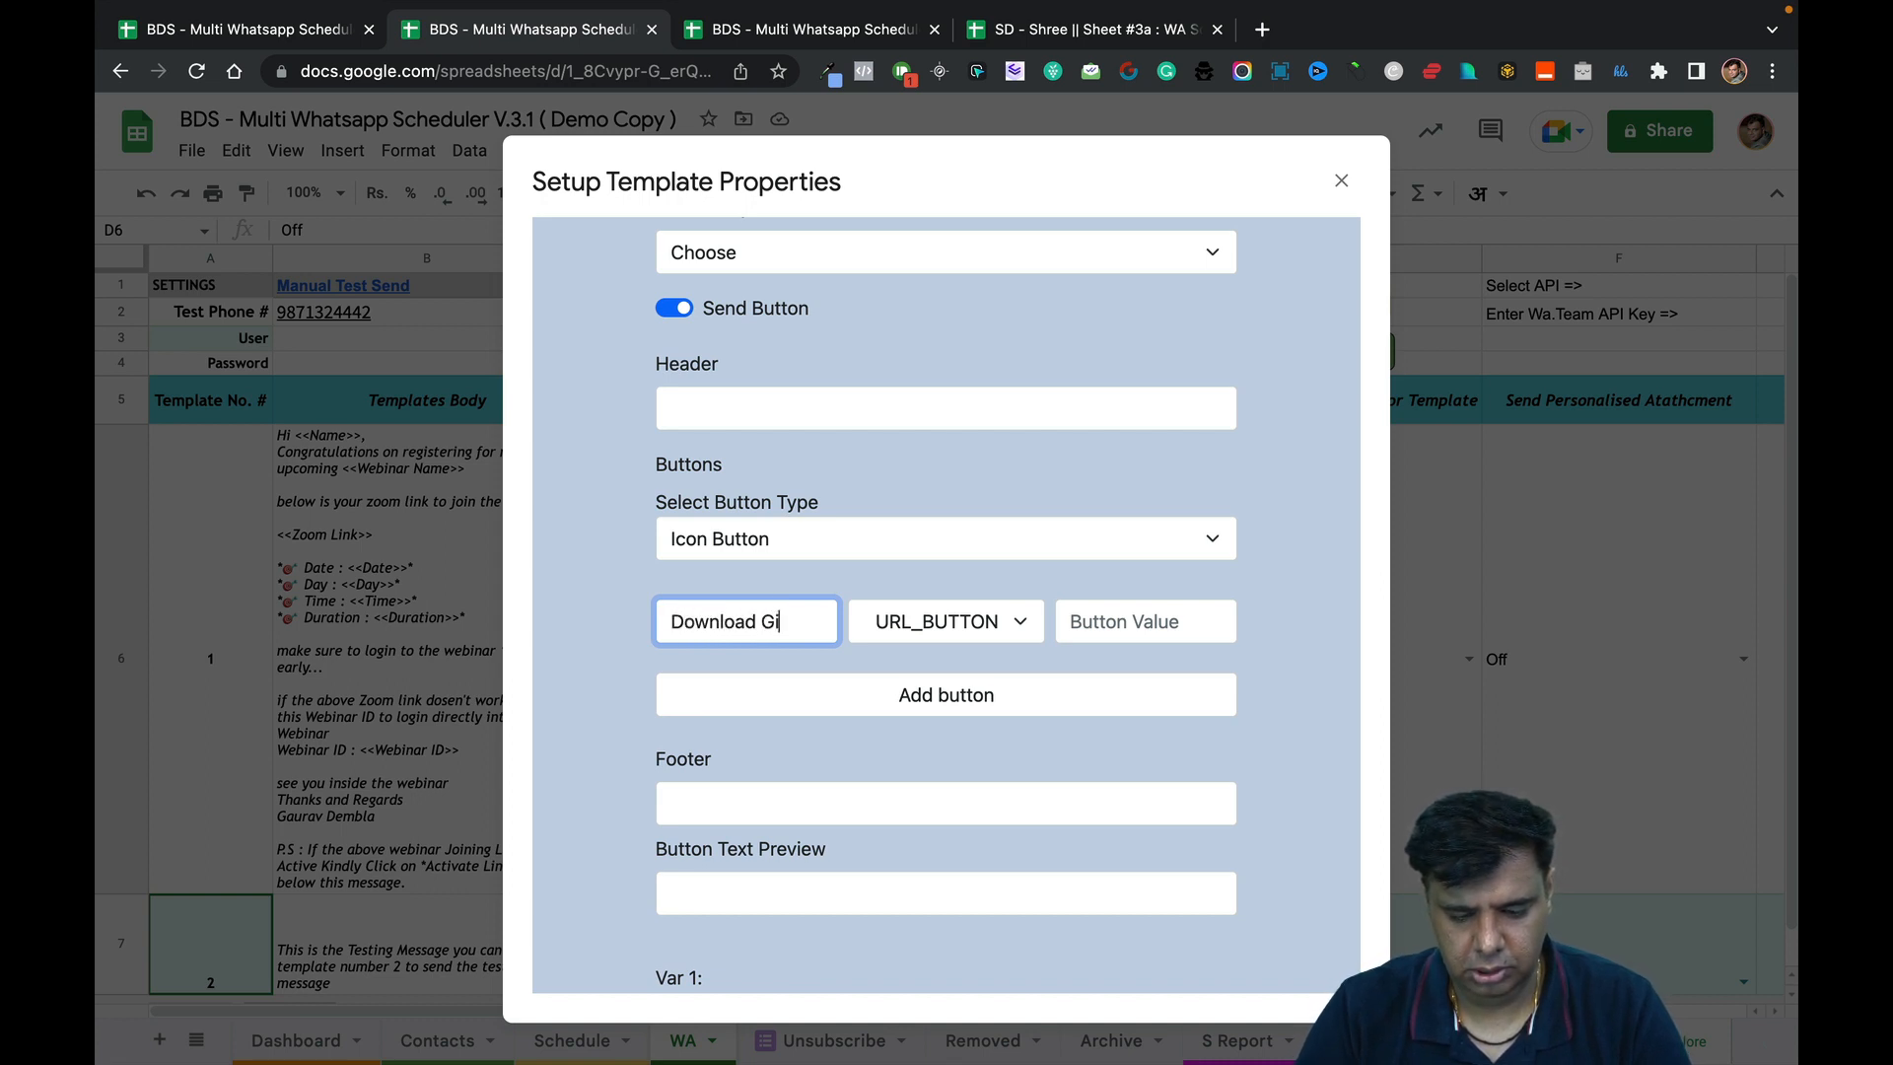
text(fts Here)
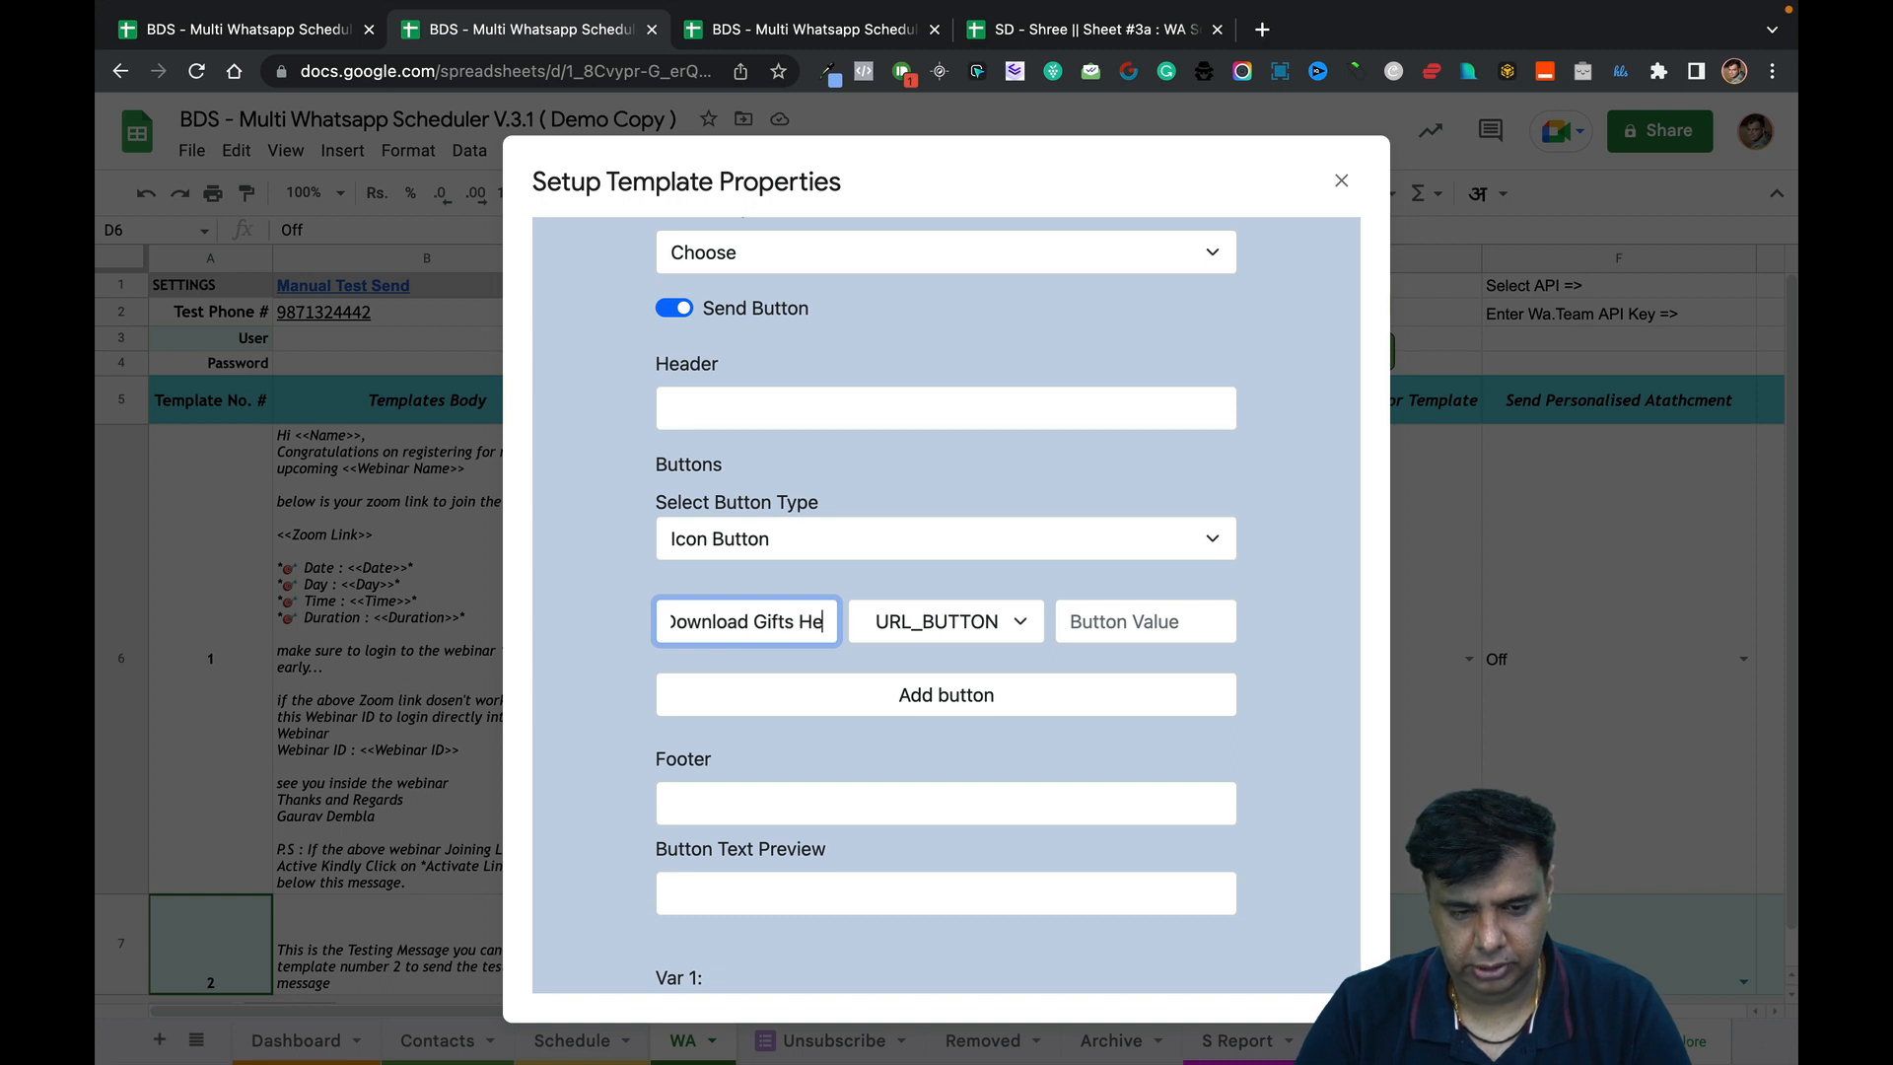
click(782, 618)
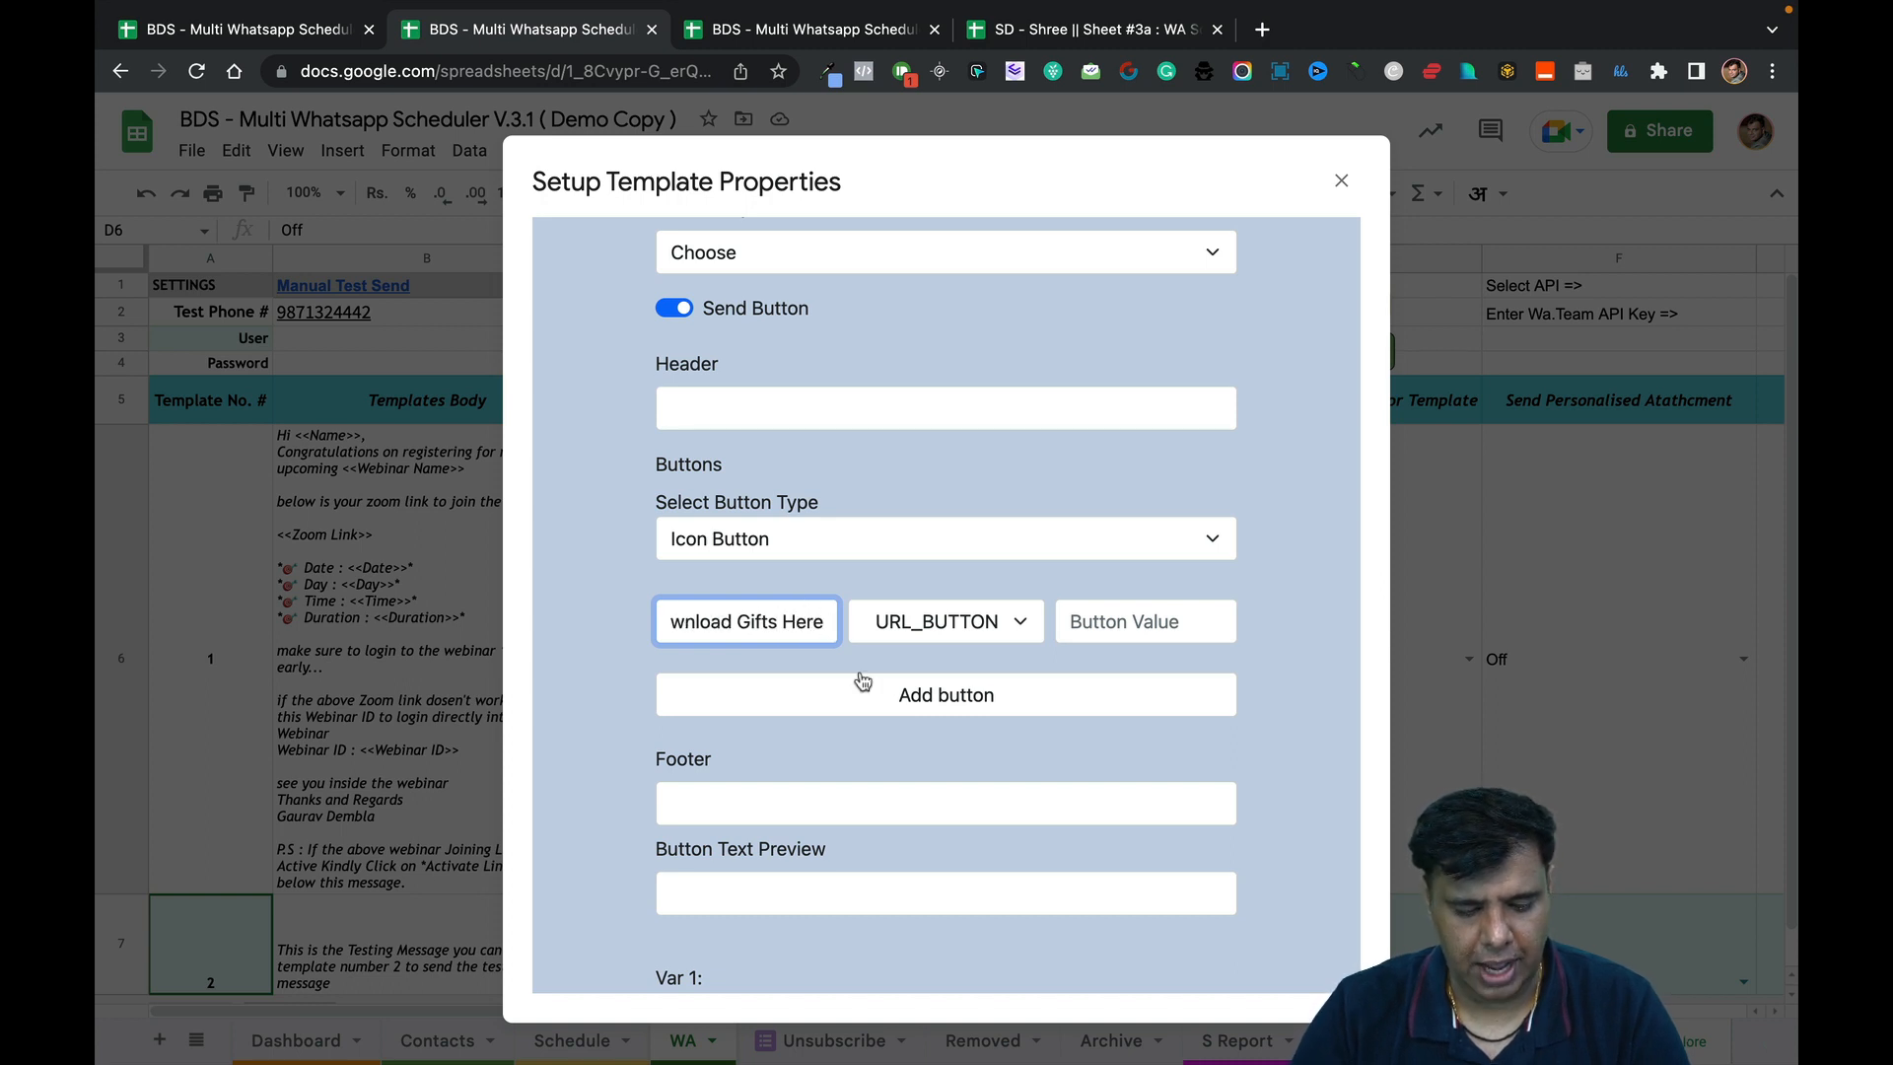
key(ctrl+super+space)
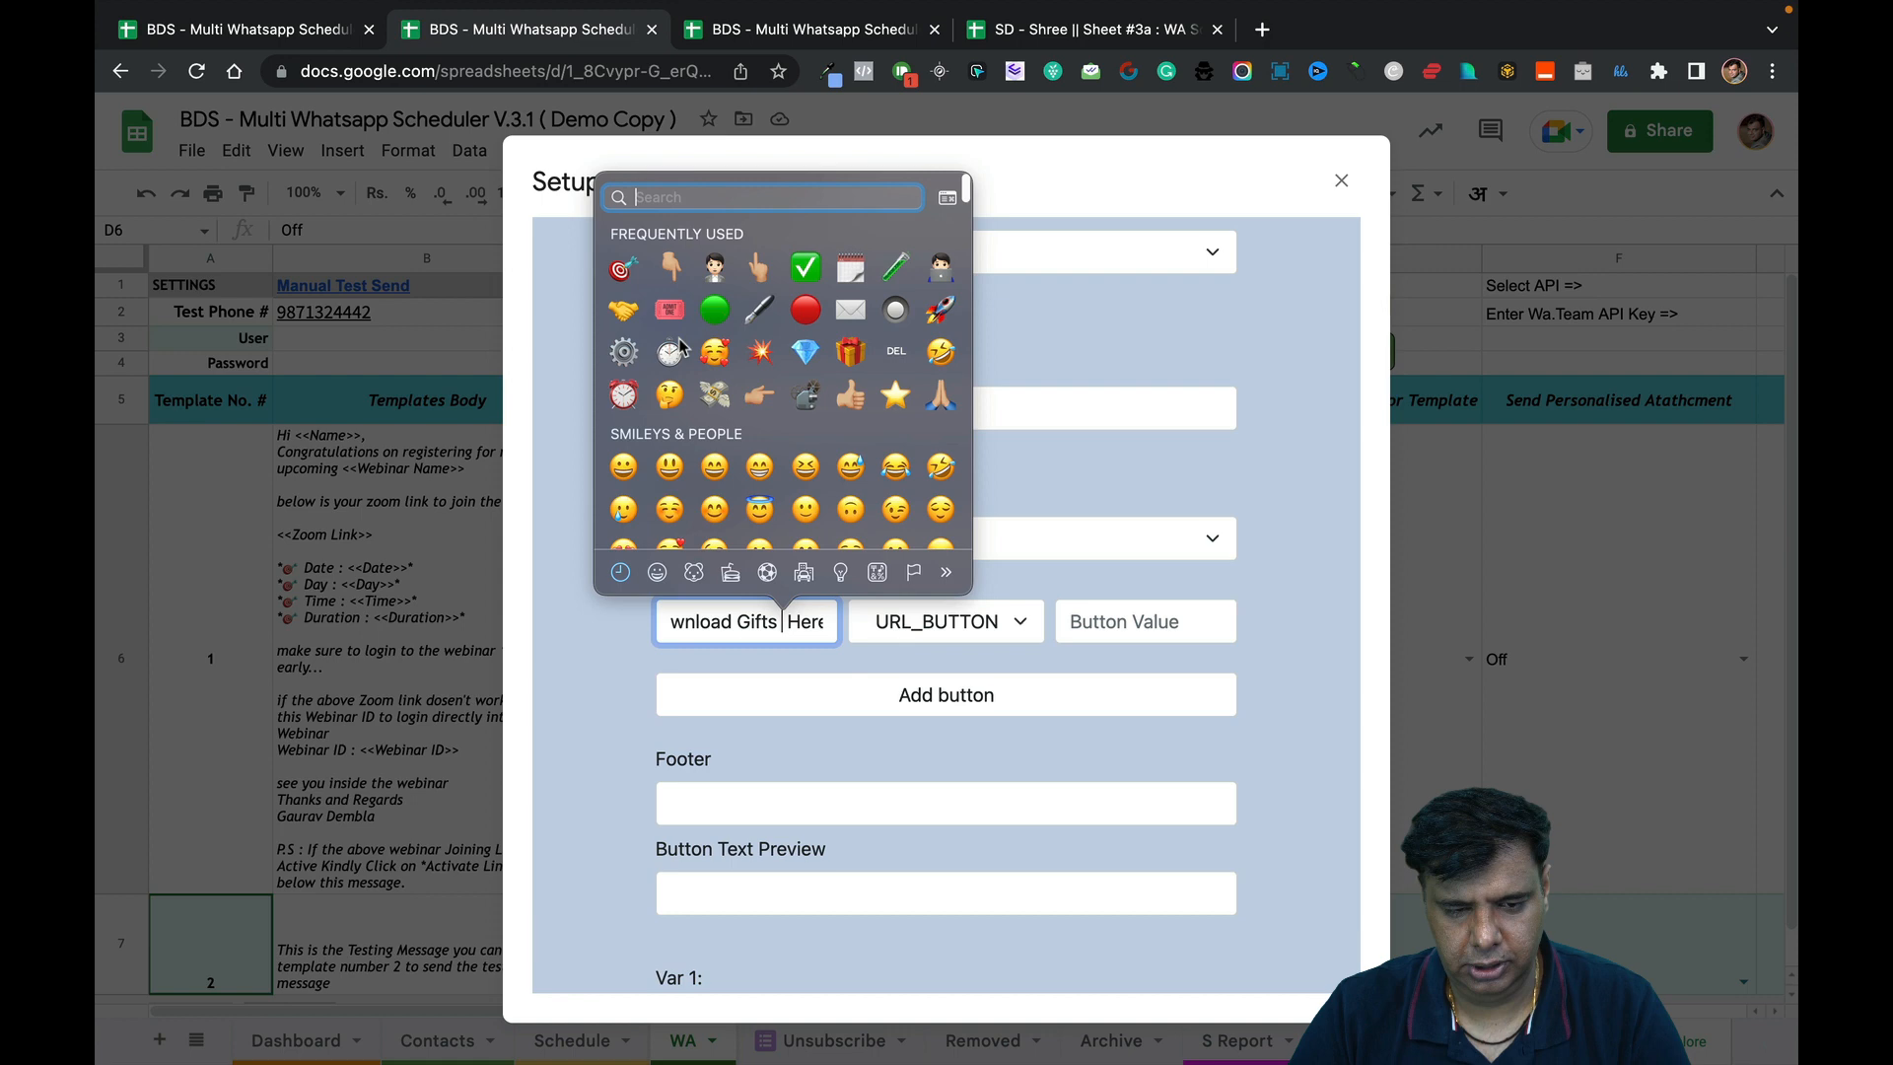
click(850, 351)
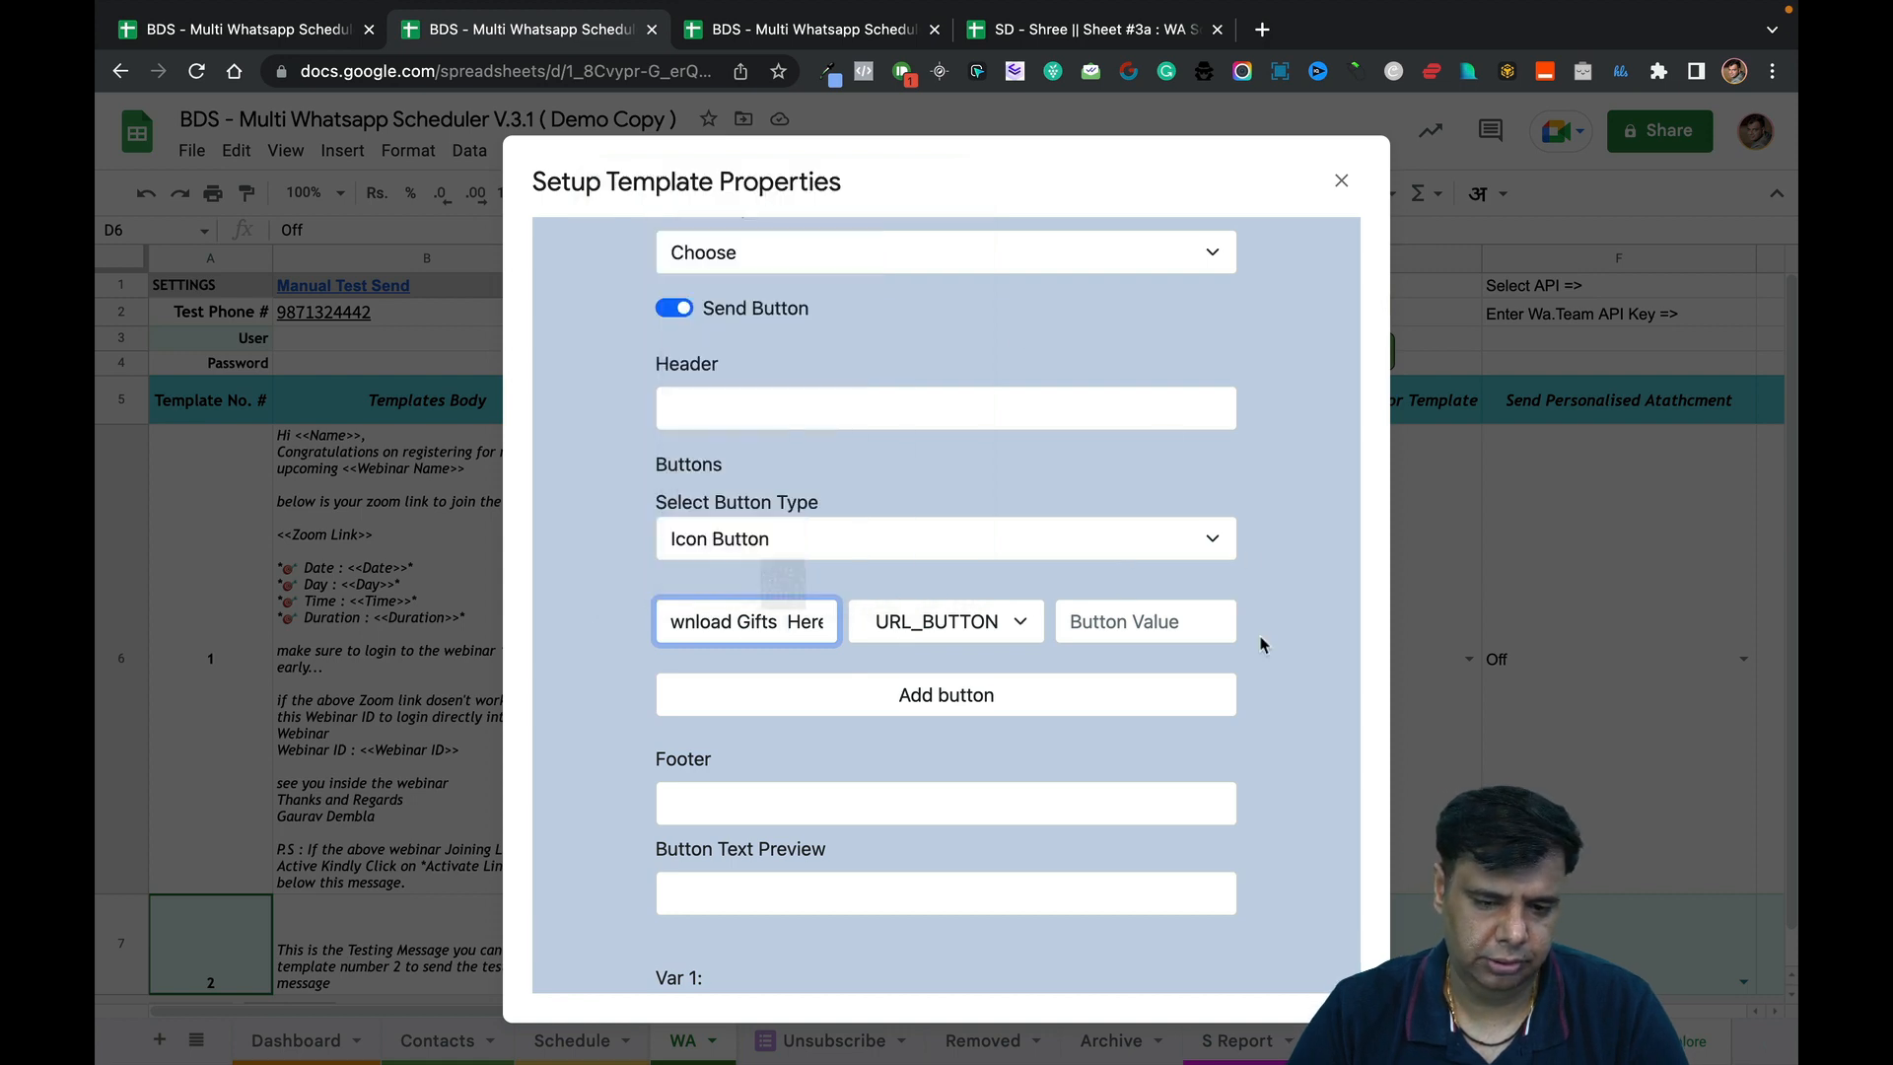
click(1174, 633)
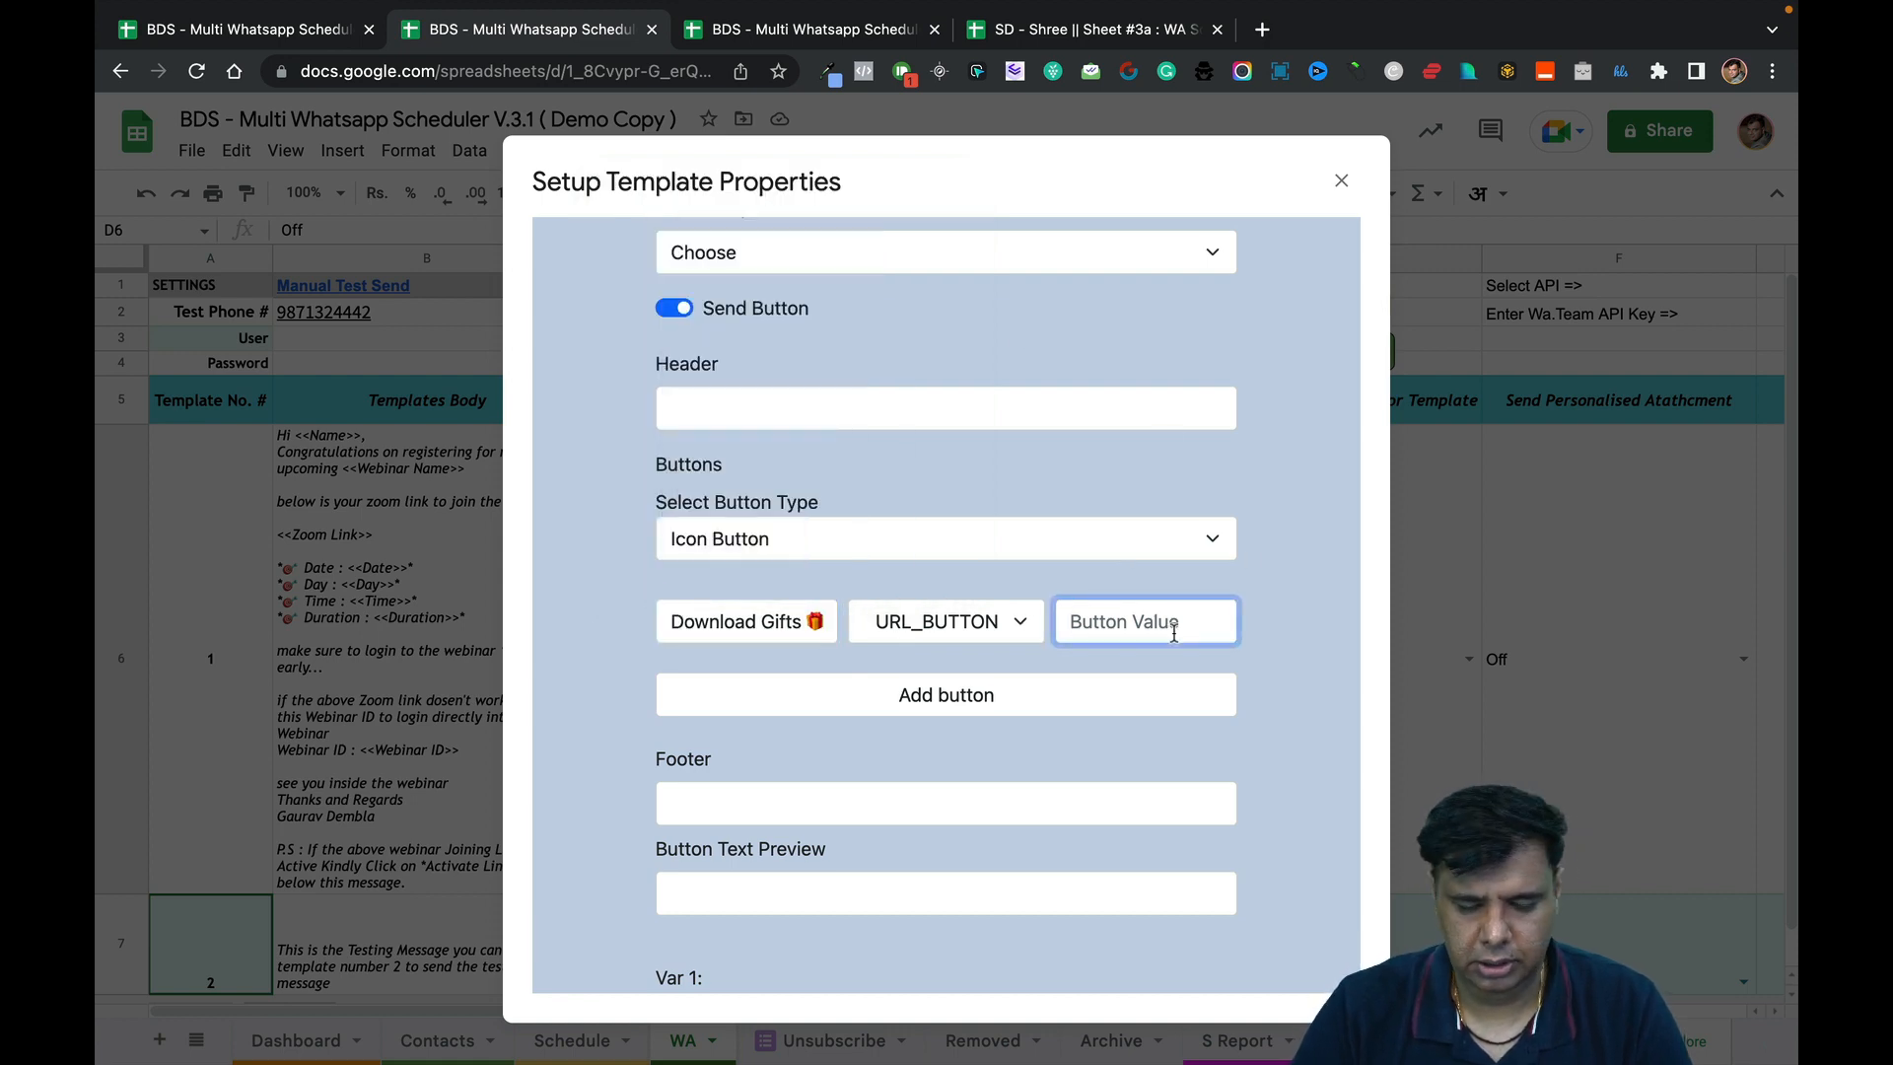
text(<)
key(BackSpace)
text(https://)
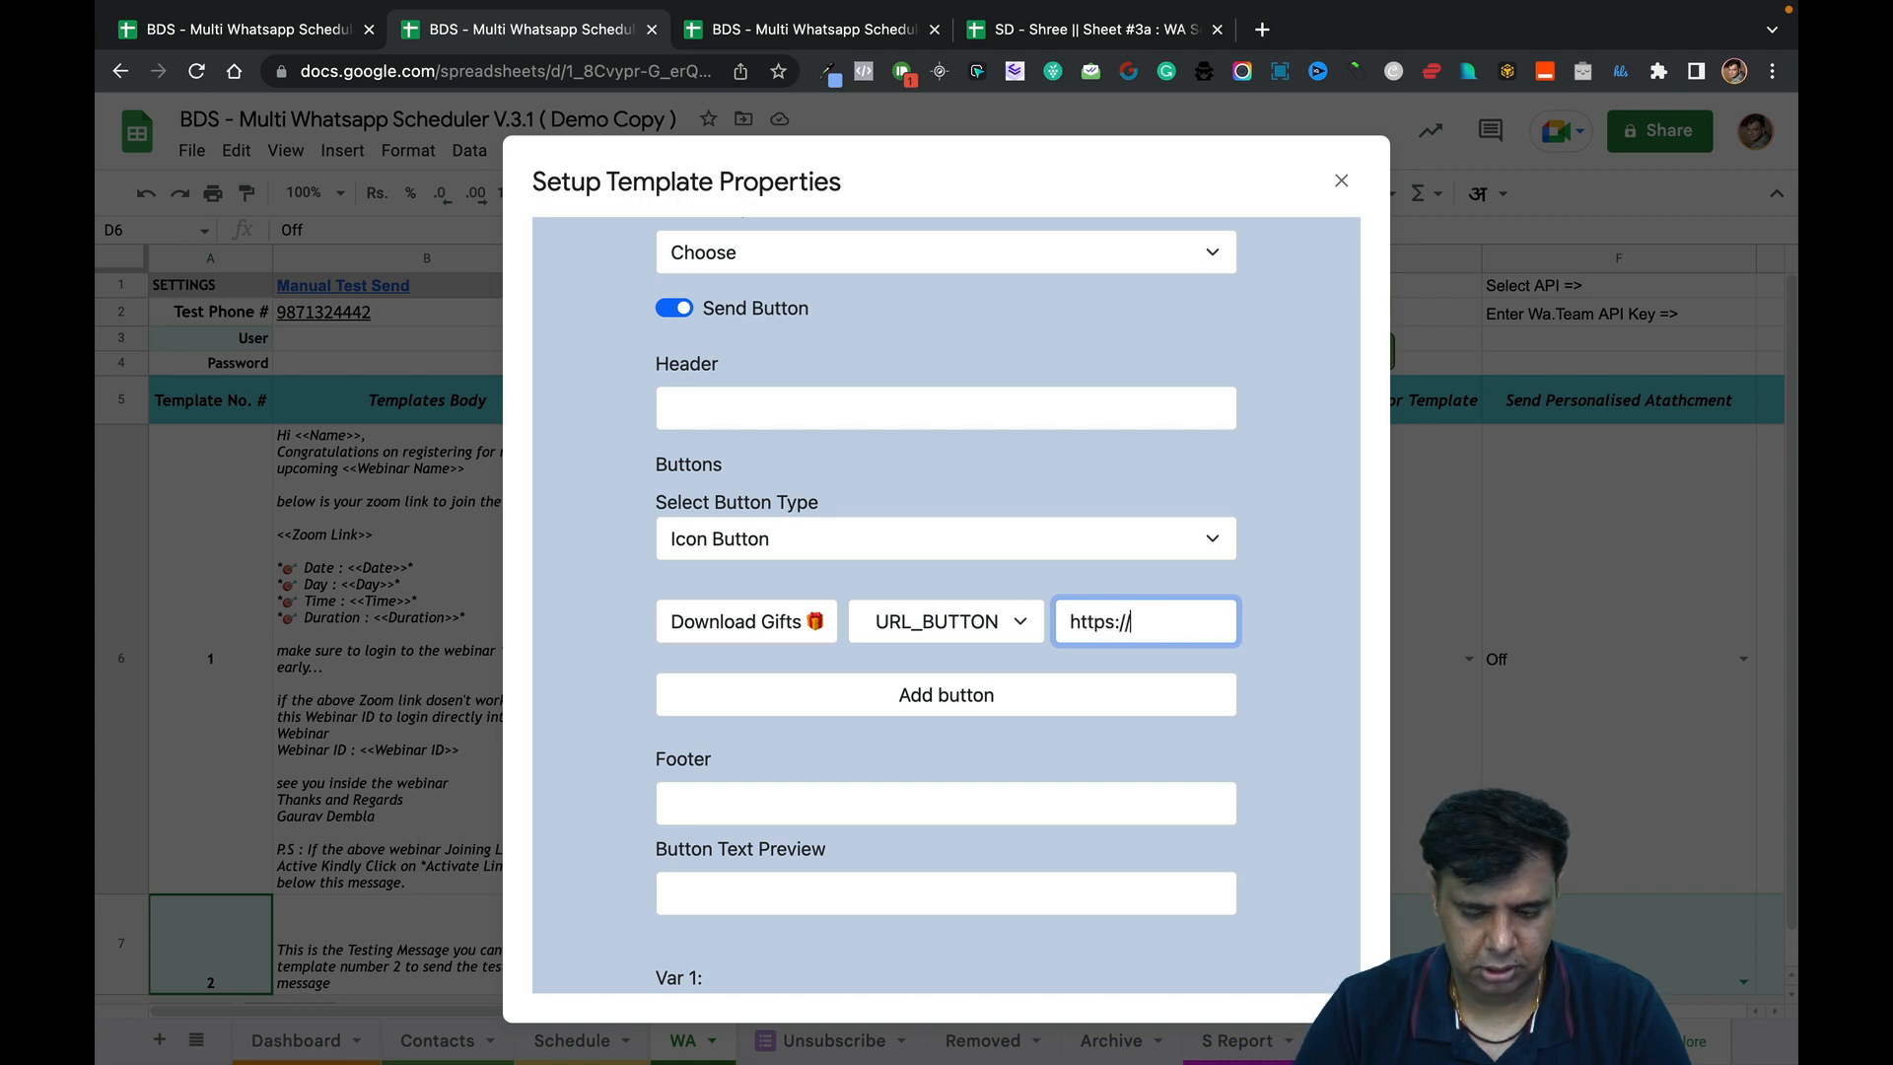
text(testingurl)
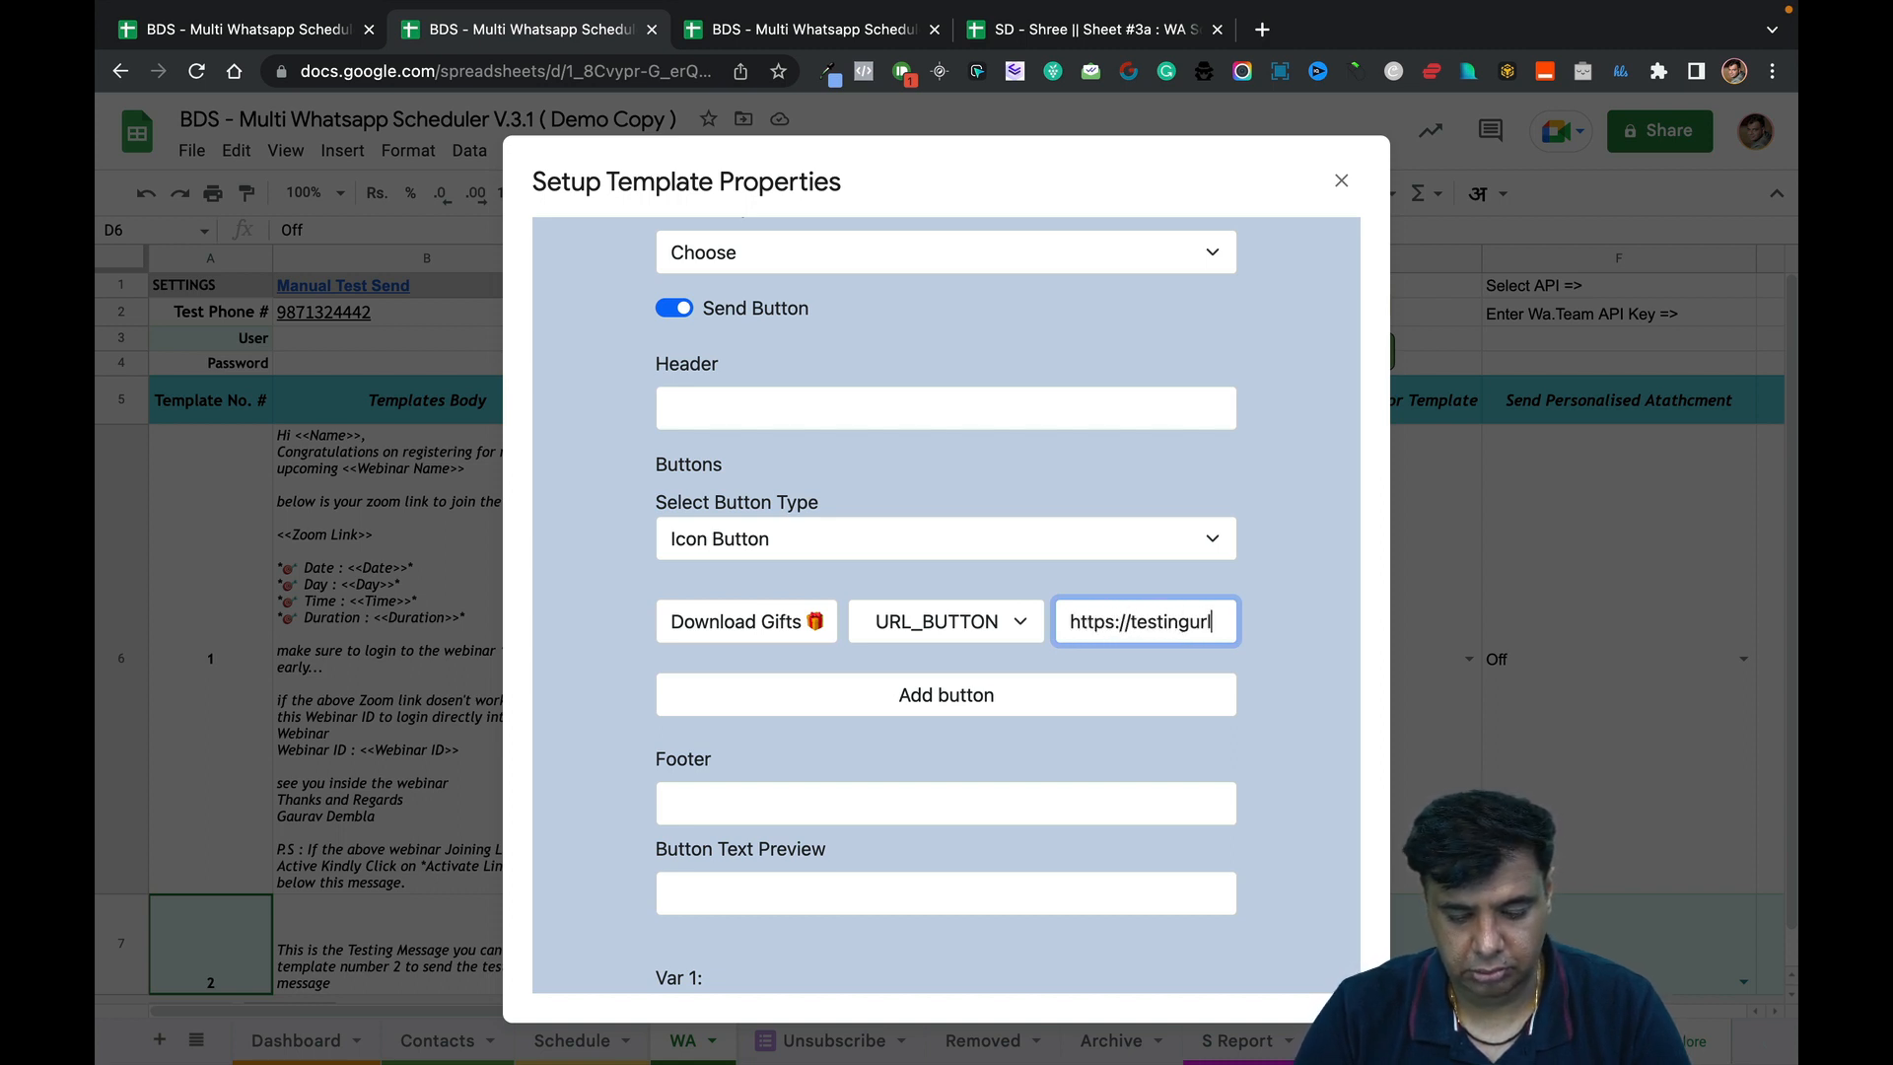
text(.com)
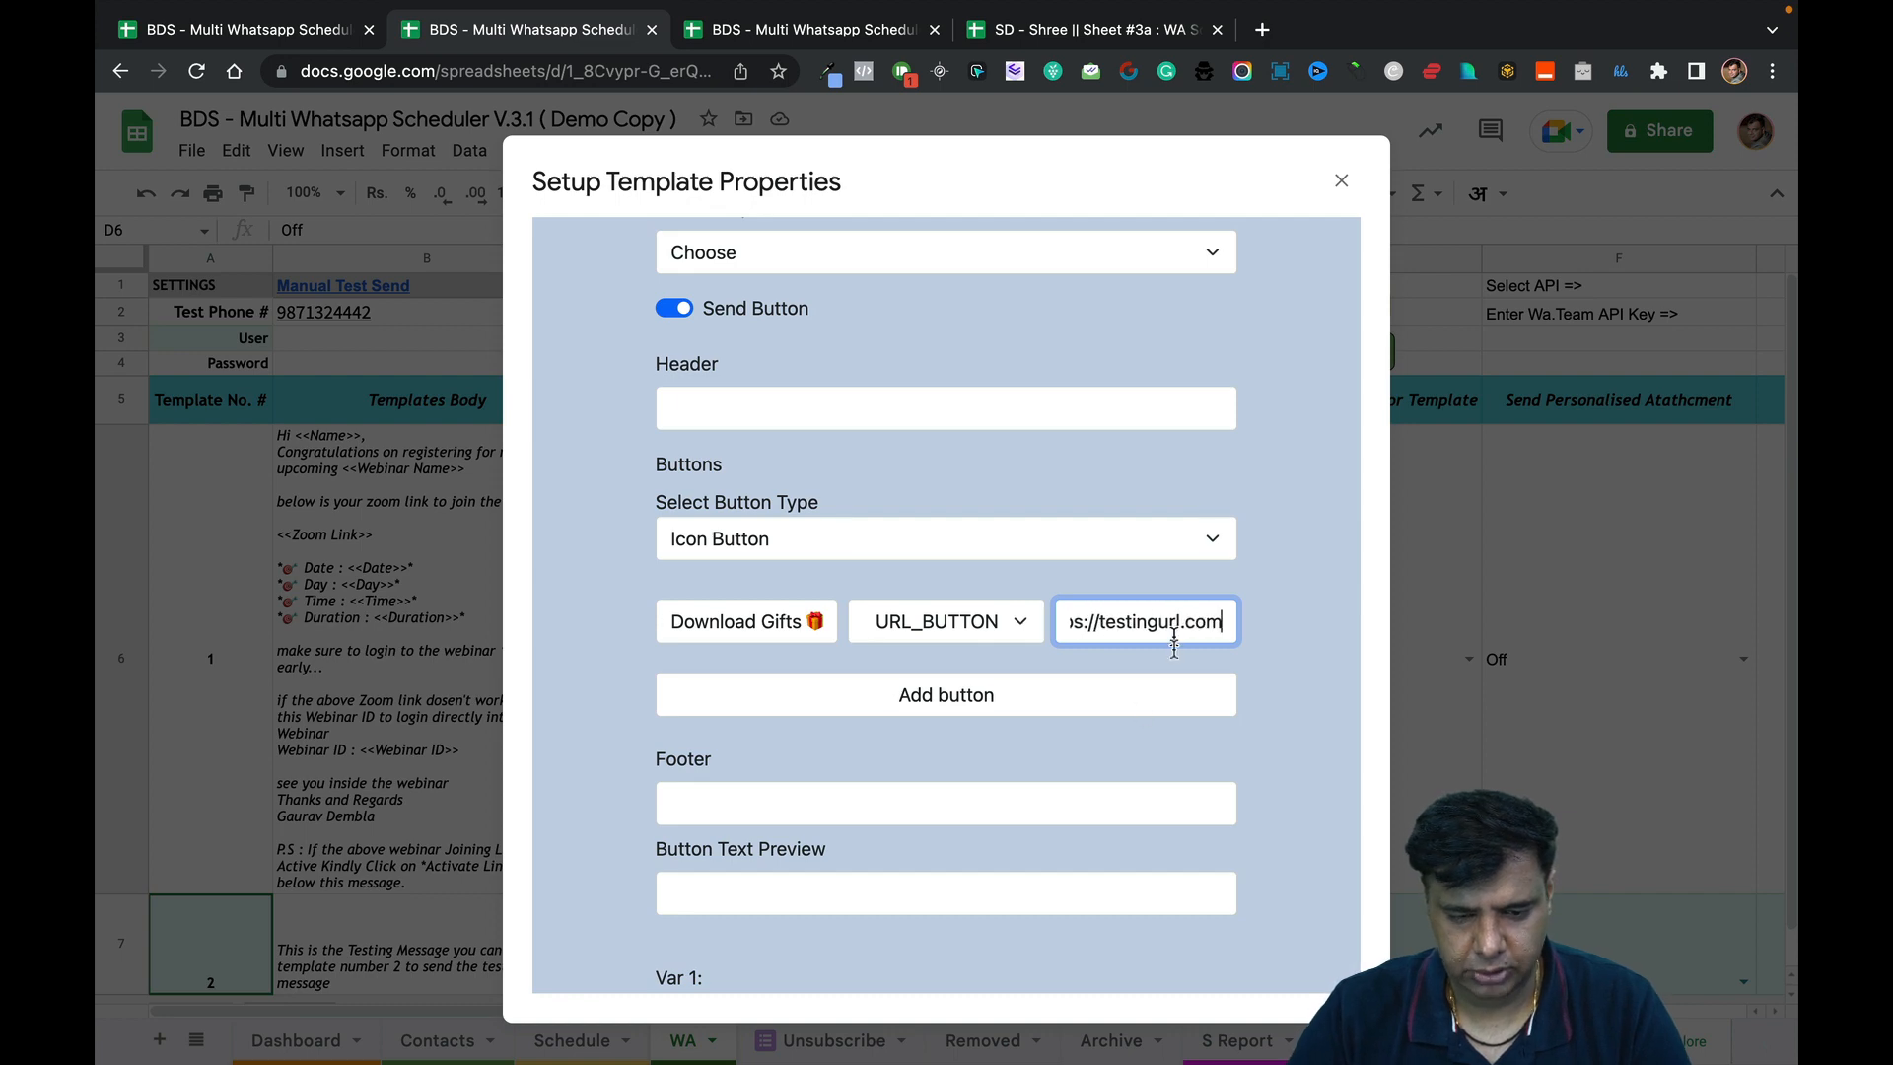
scroll(1046, 816, down, 5)
scroll(1046, 816, up, 10)
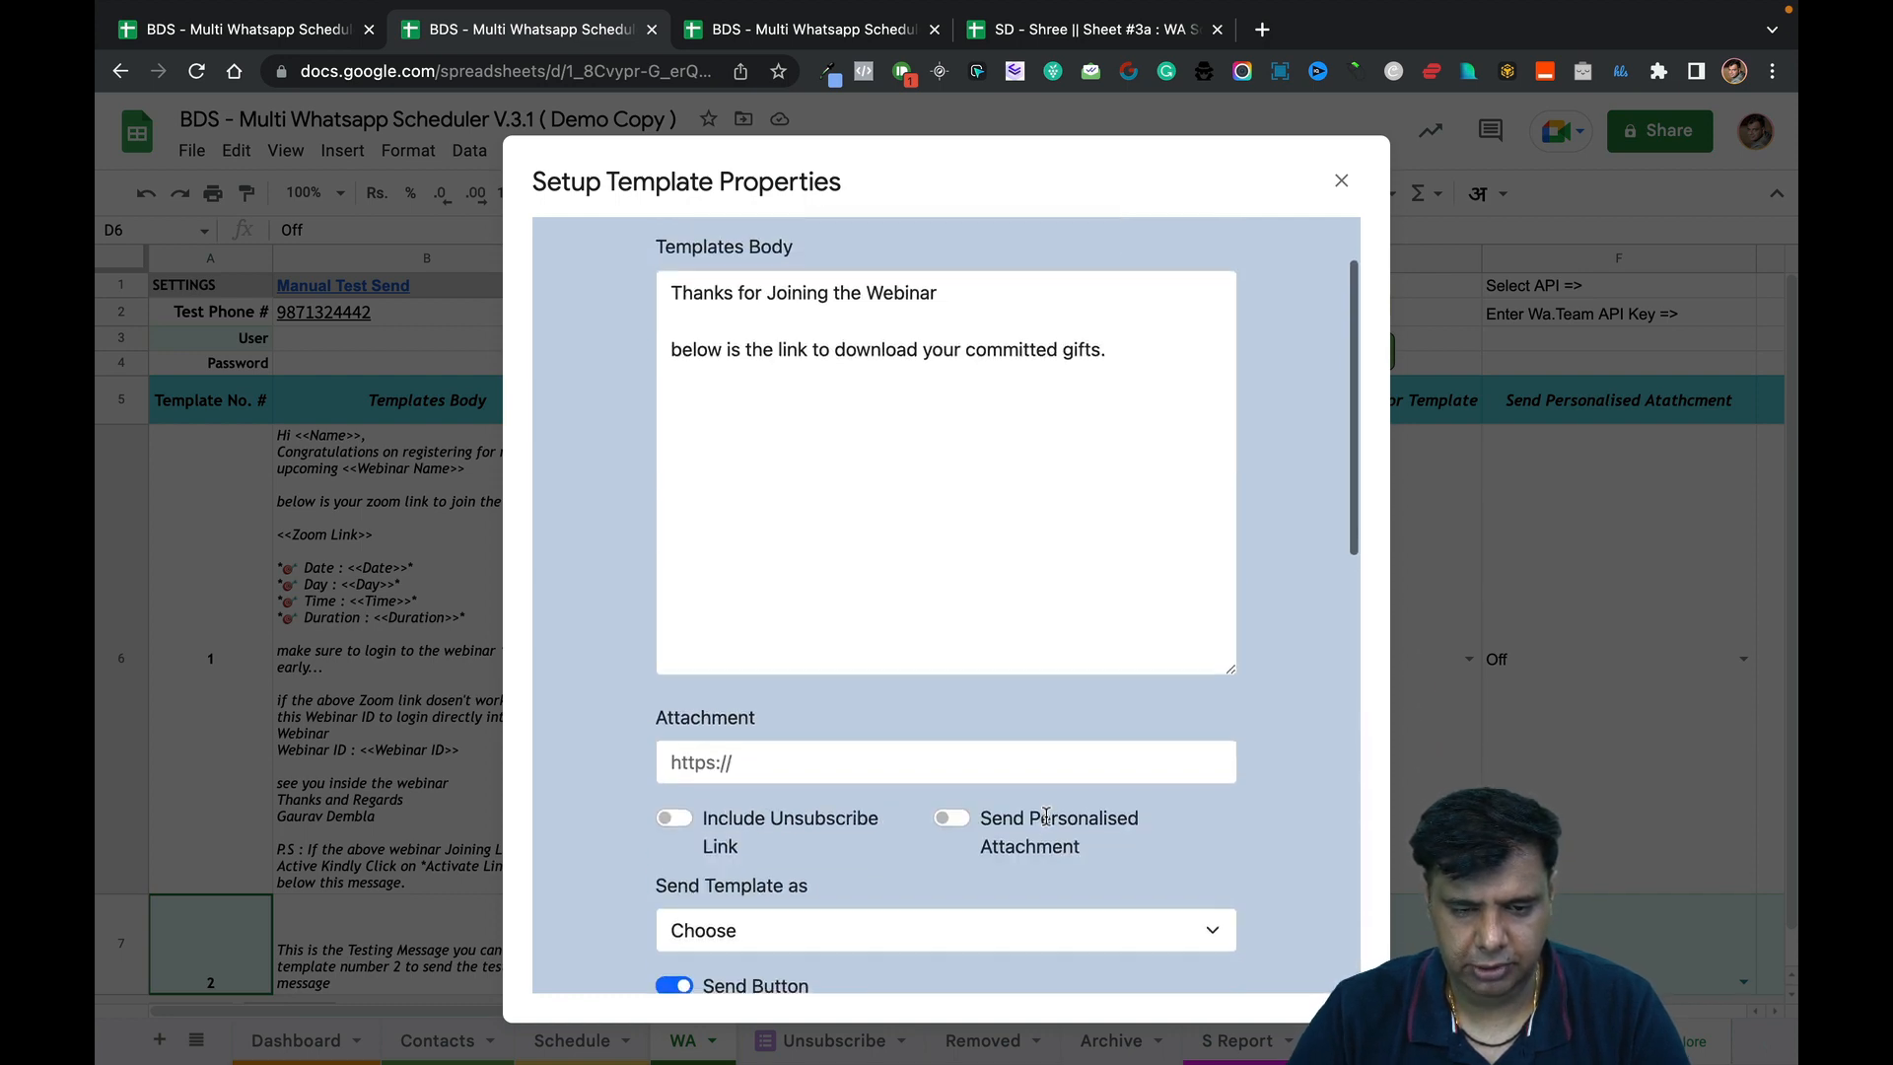
scroll(1043, 816, down, 10)
Submit the Setup Template Properties form for template 3.
key(ctrl+Tab)
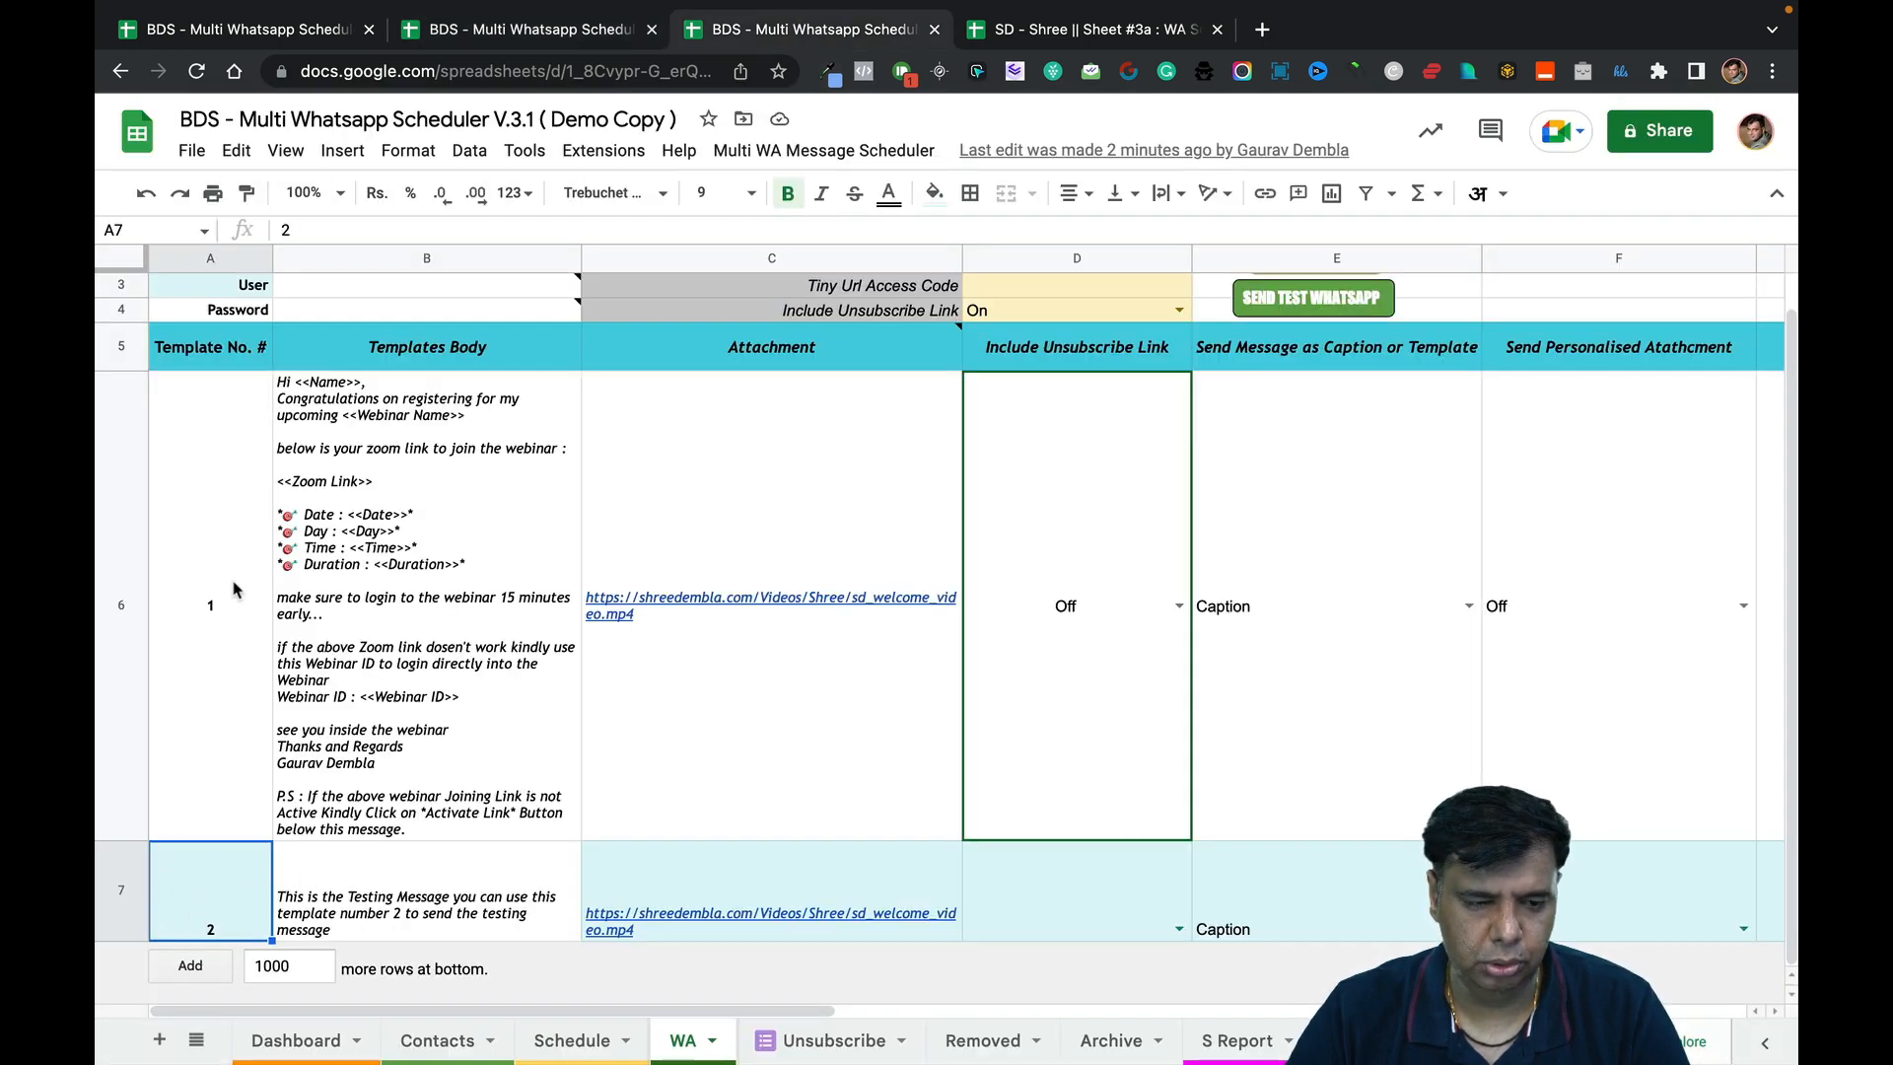
click(610, 29)
click(694, 897)
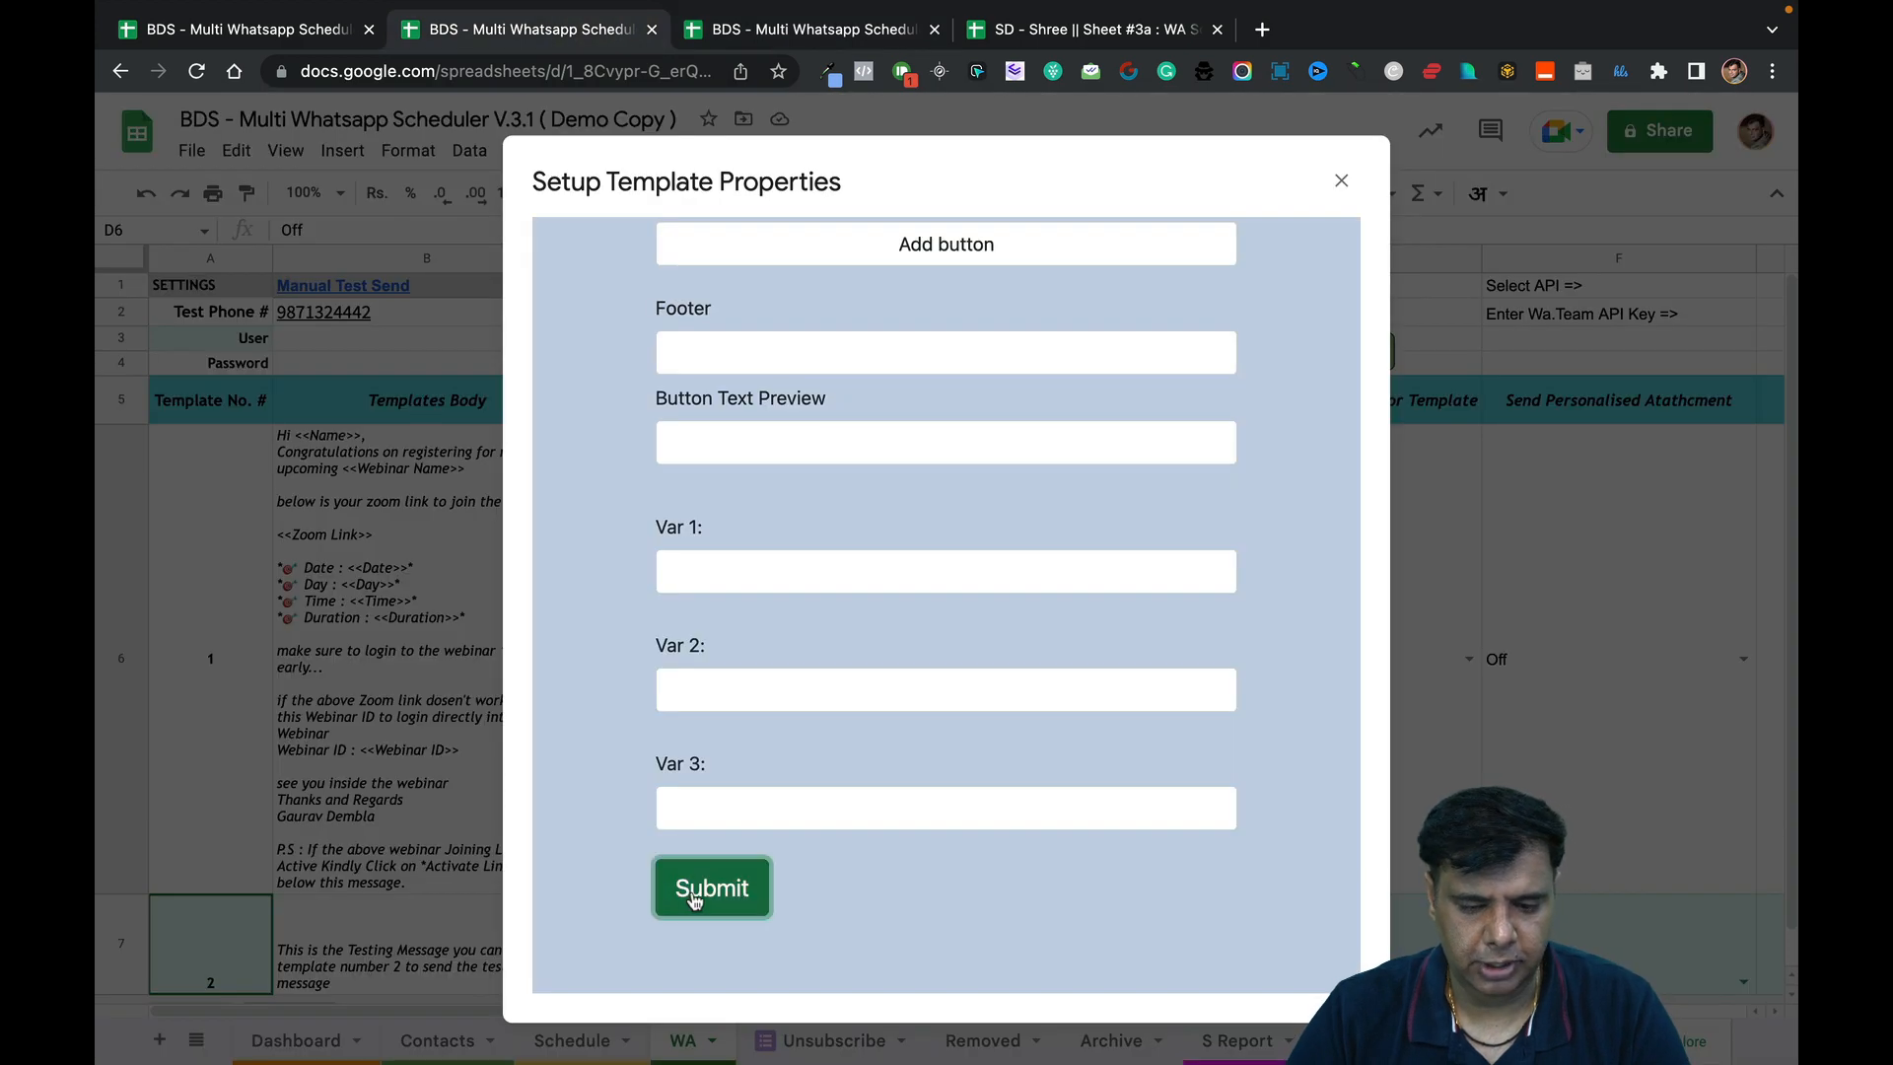
Check template 3's new row 8 on the WA sheet, stepping across its body and button columns.
click(806, 37)
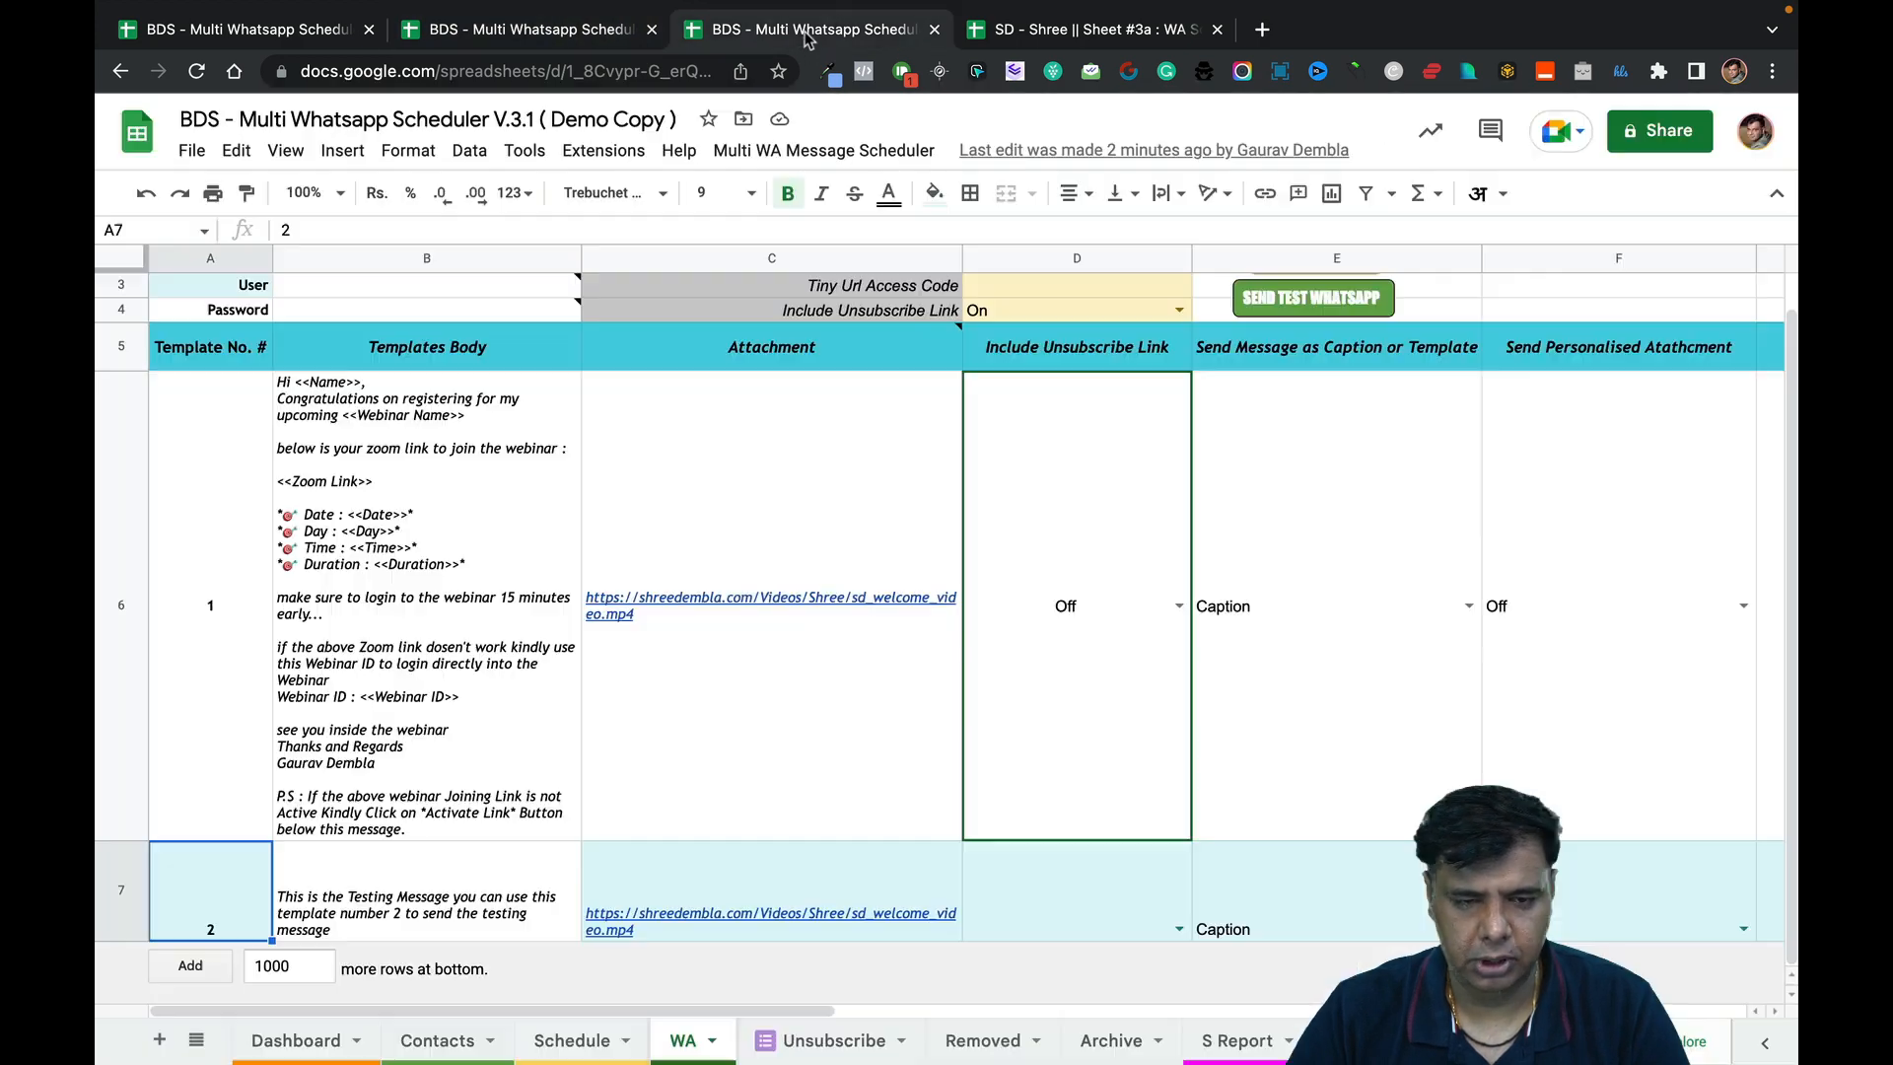
scroll(328, 793, down, 1)
click(119, 865)
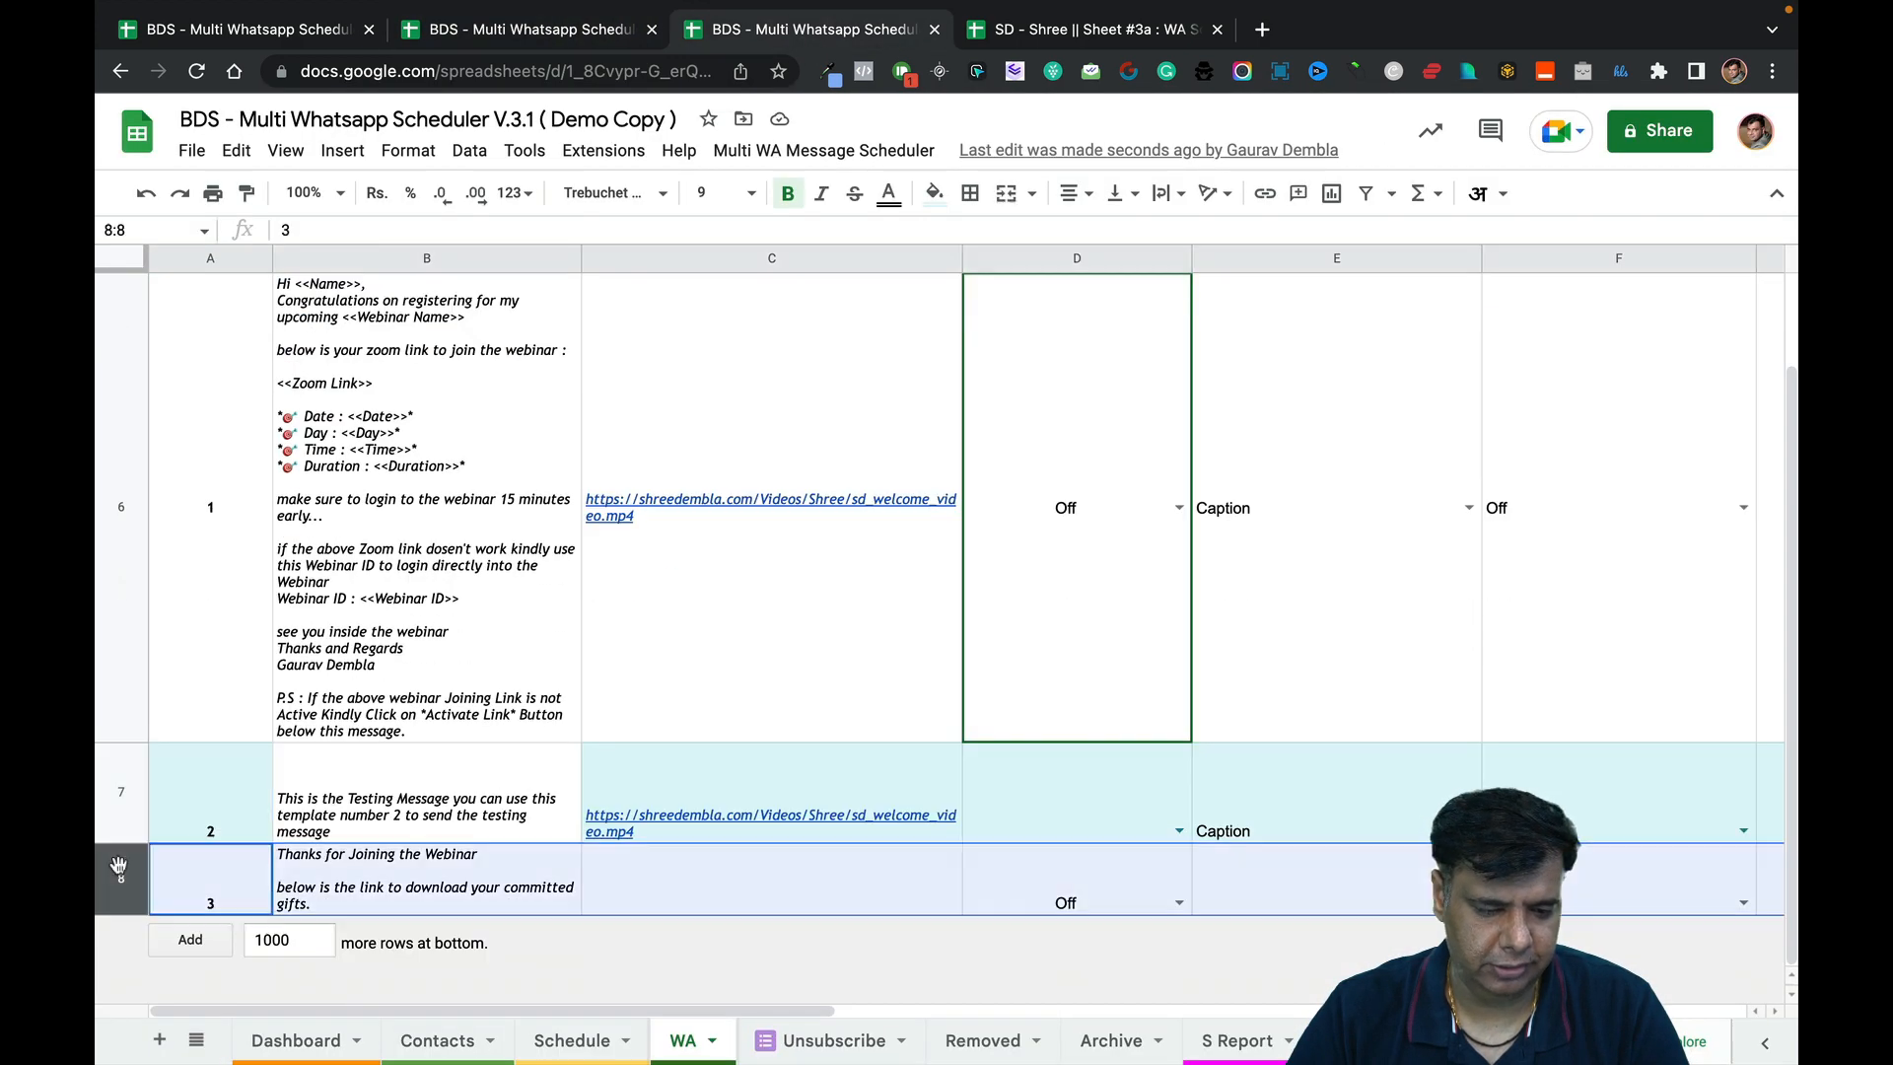
mouse_move(713, 850)
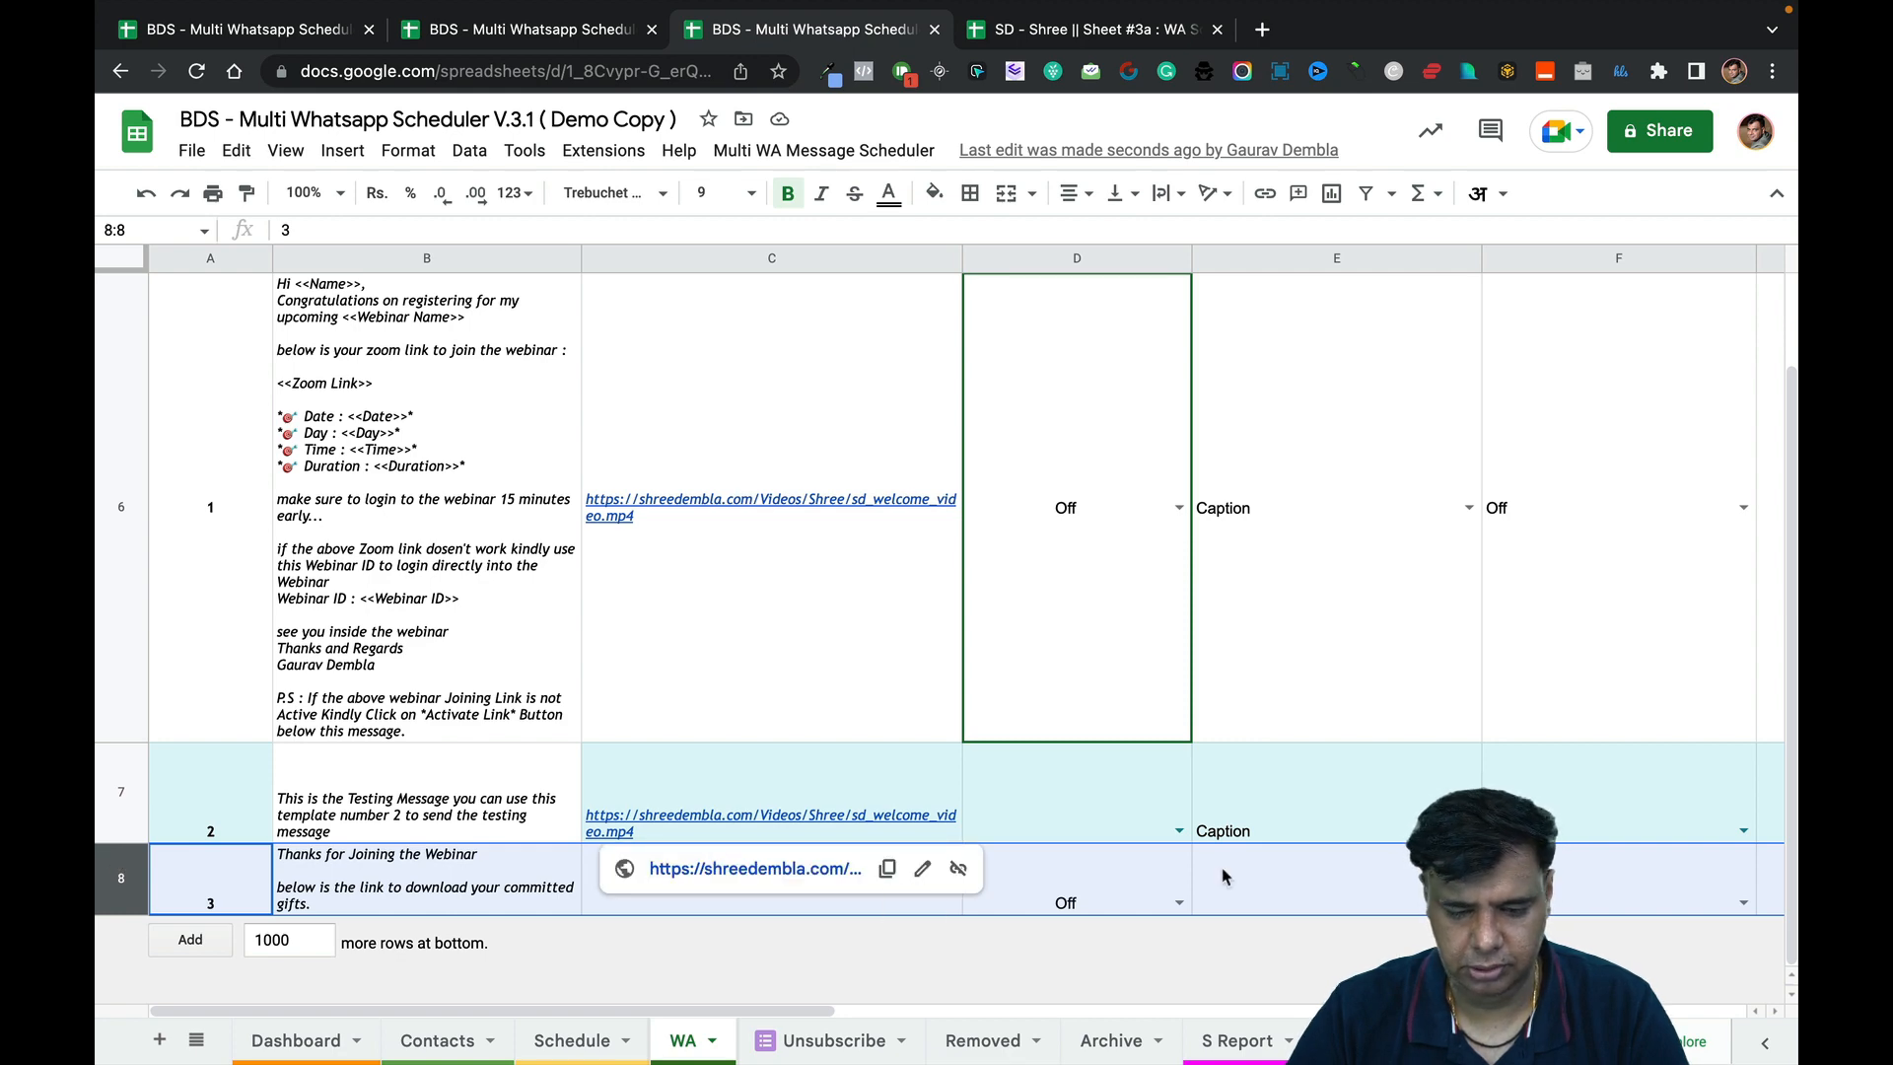
scroll(1223, 875, right, 5)
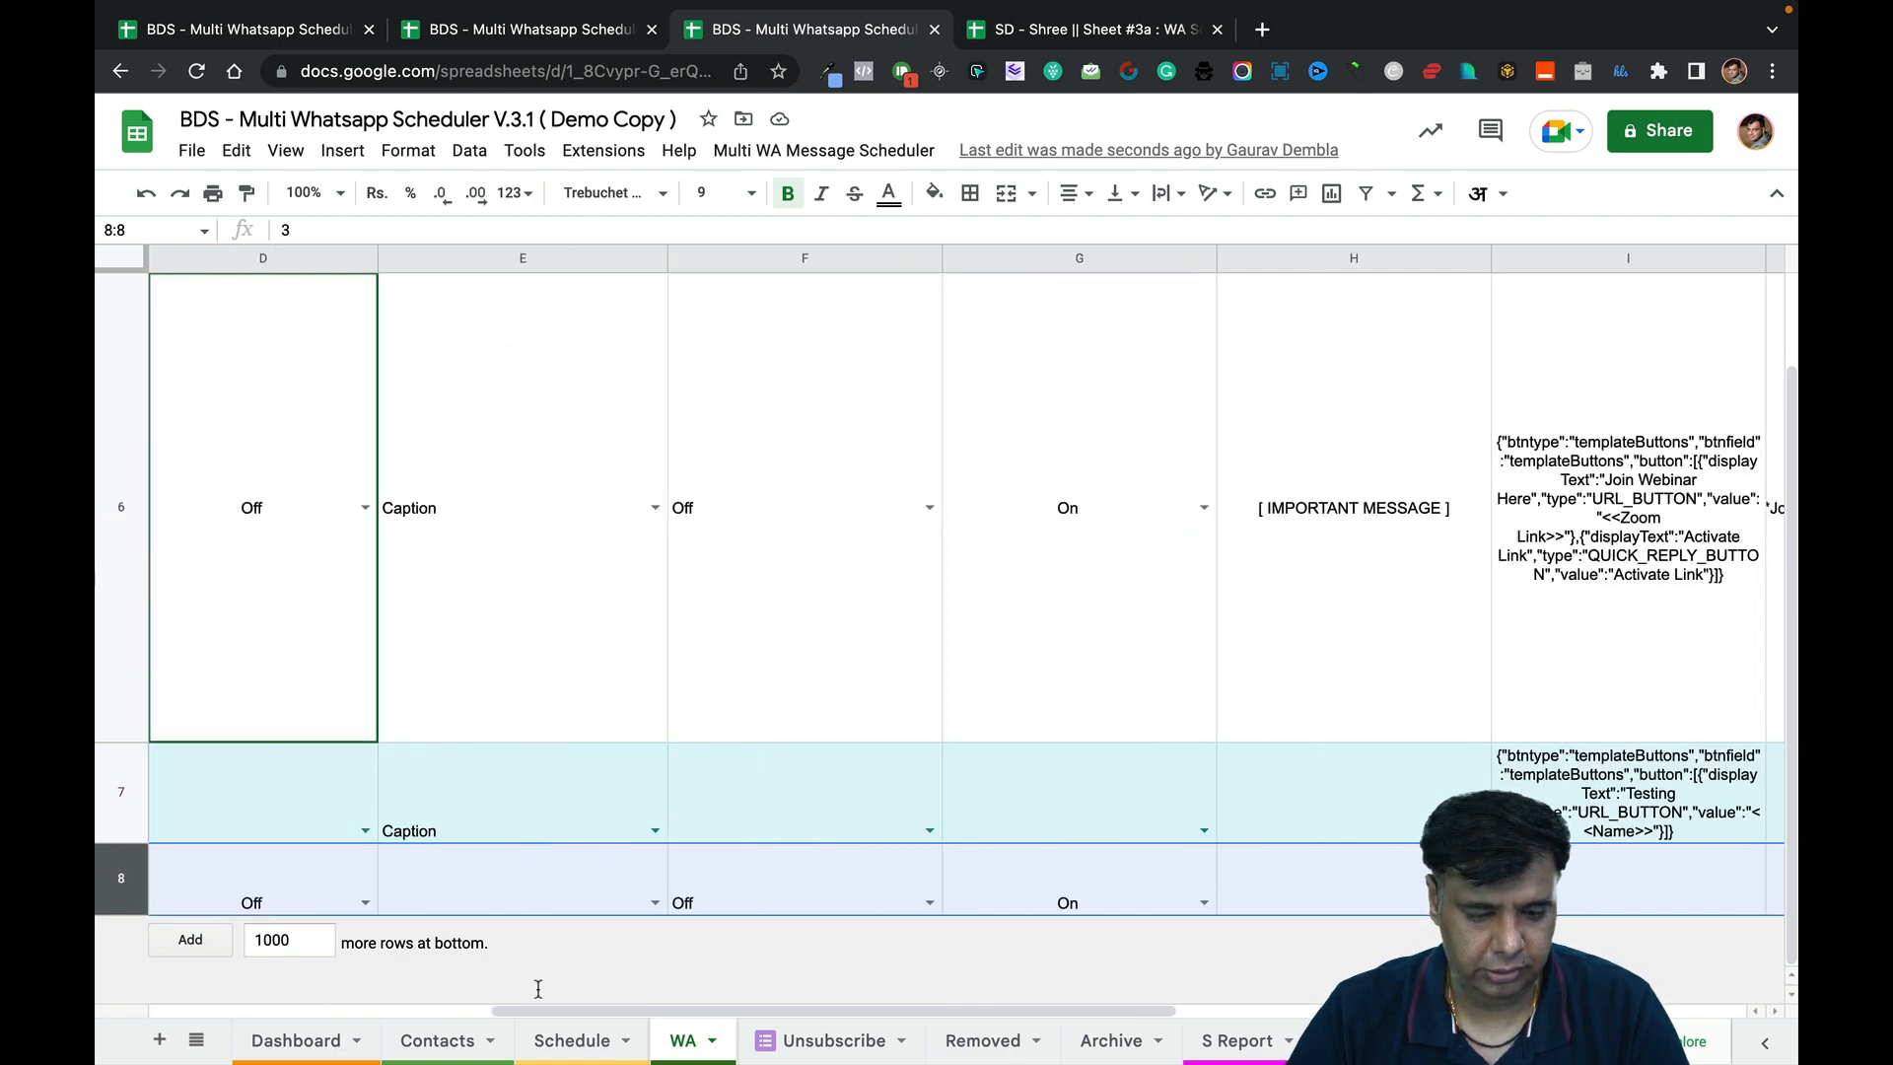
drag(537, 1009, 159, 1004)
click(337, 885)
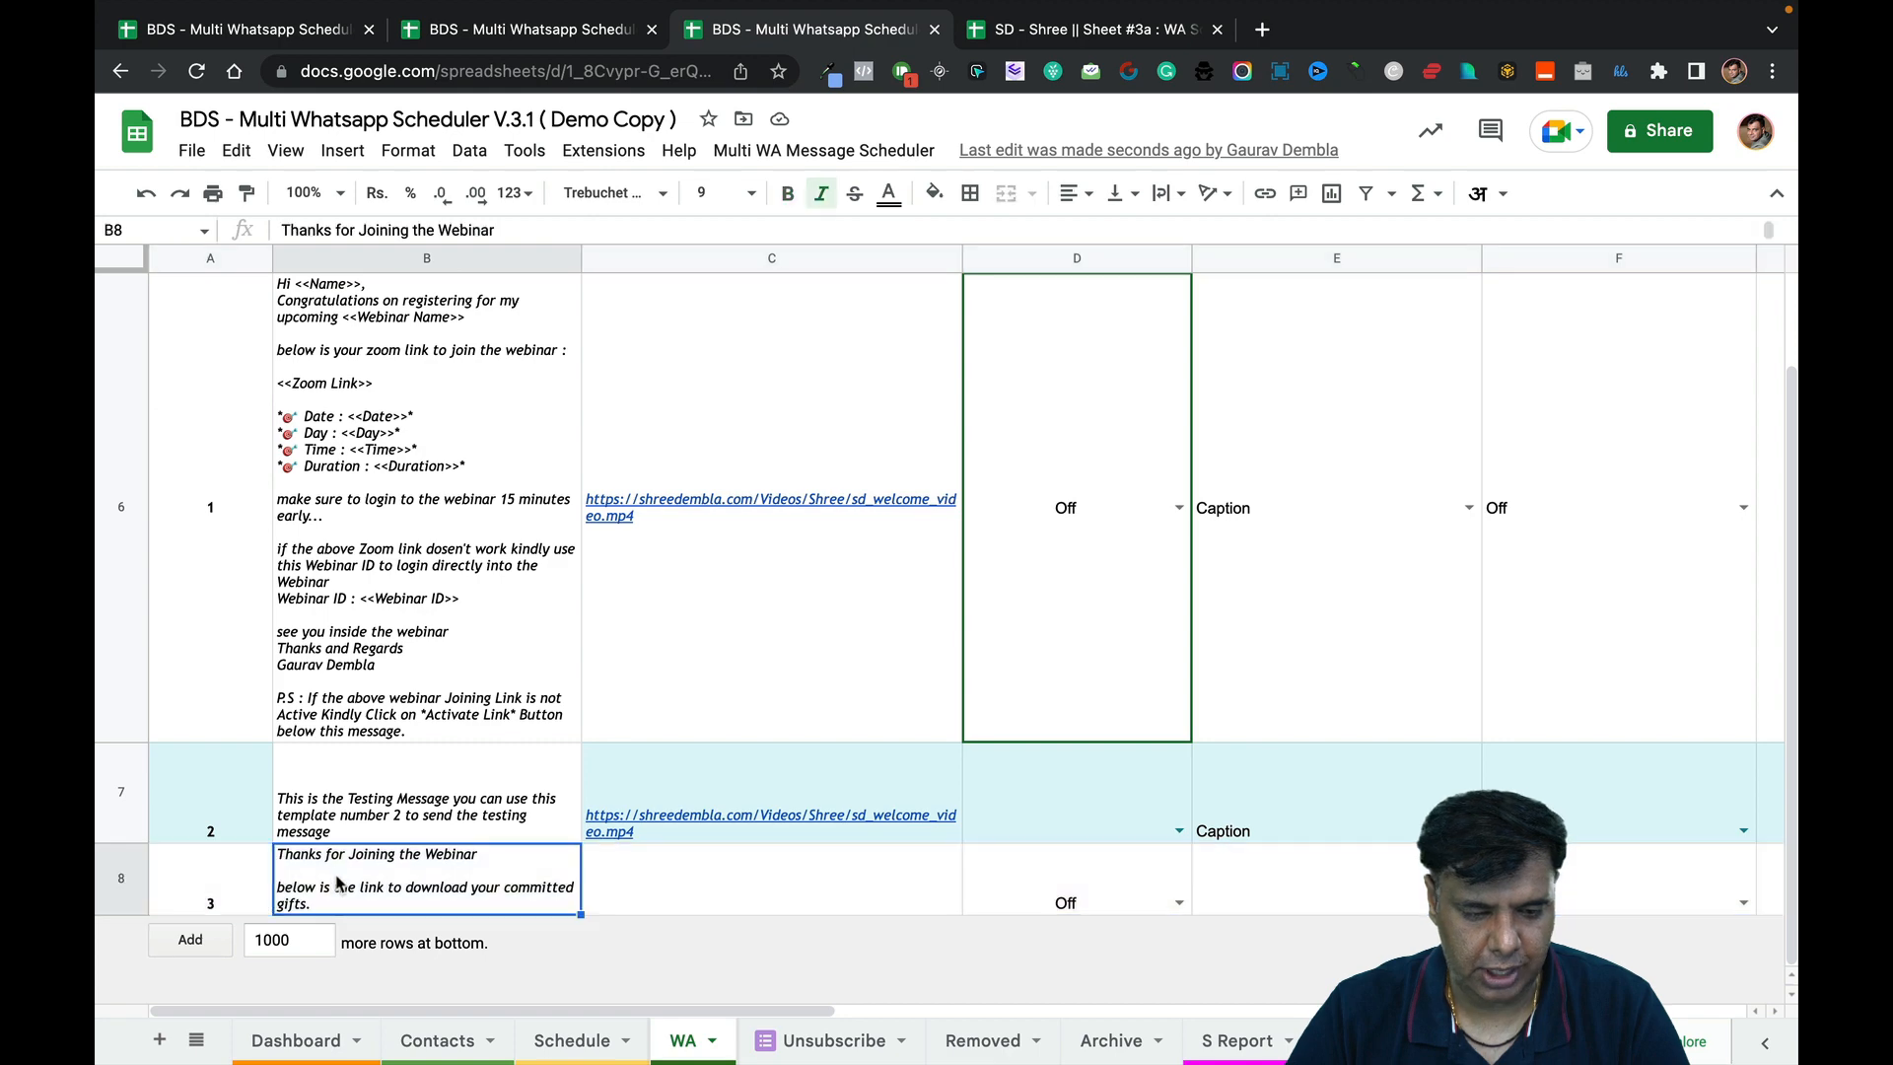
key(Right)
key(Right)
key(Right)
key(Right)
key(Right)
key(Right)
key(Right)
key(Right)
key(Right)
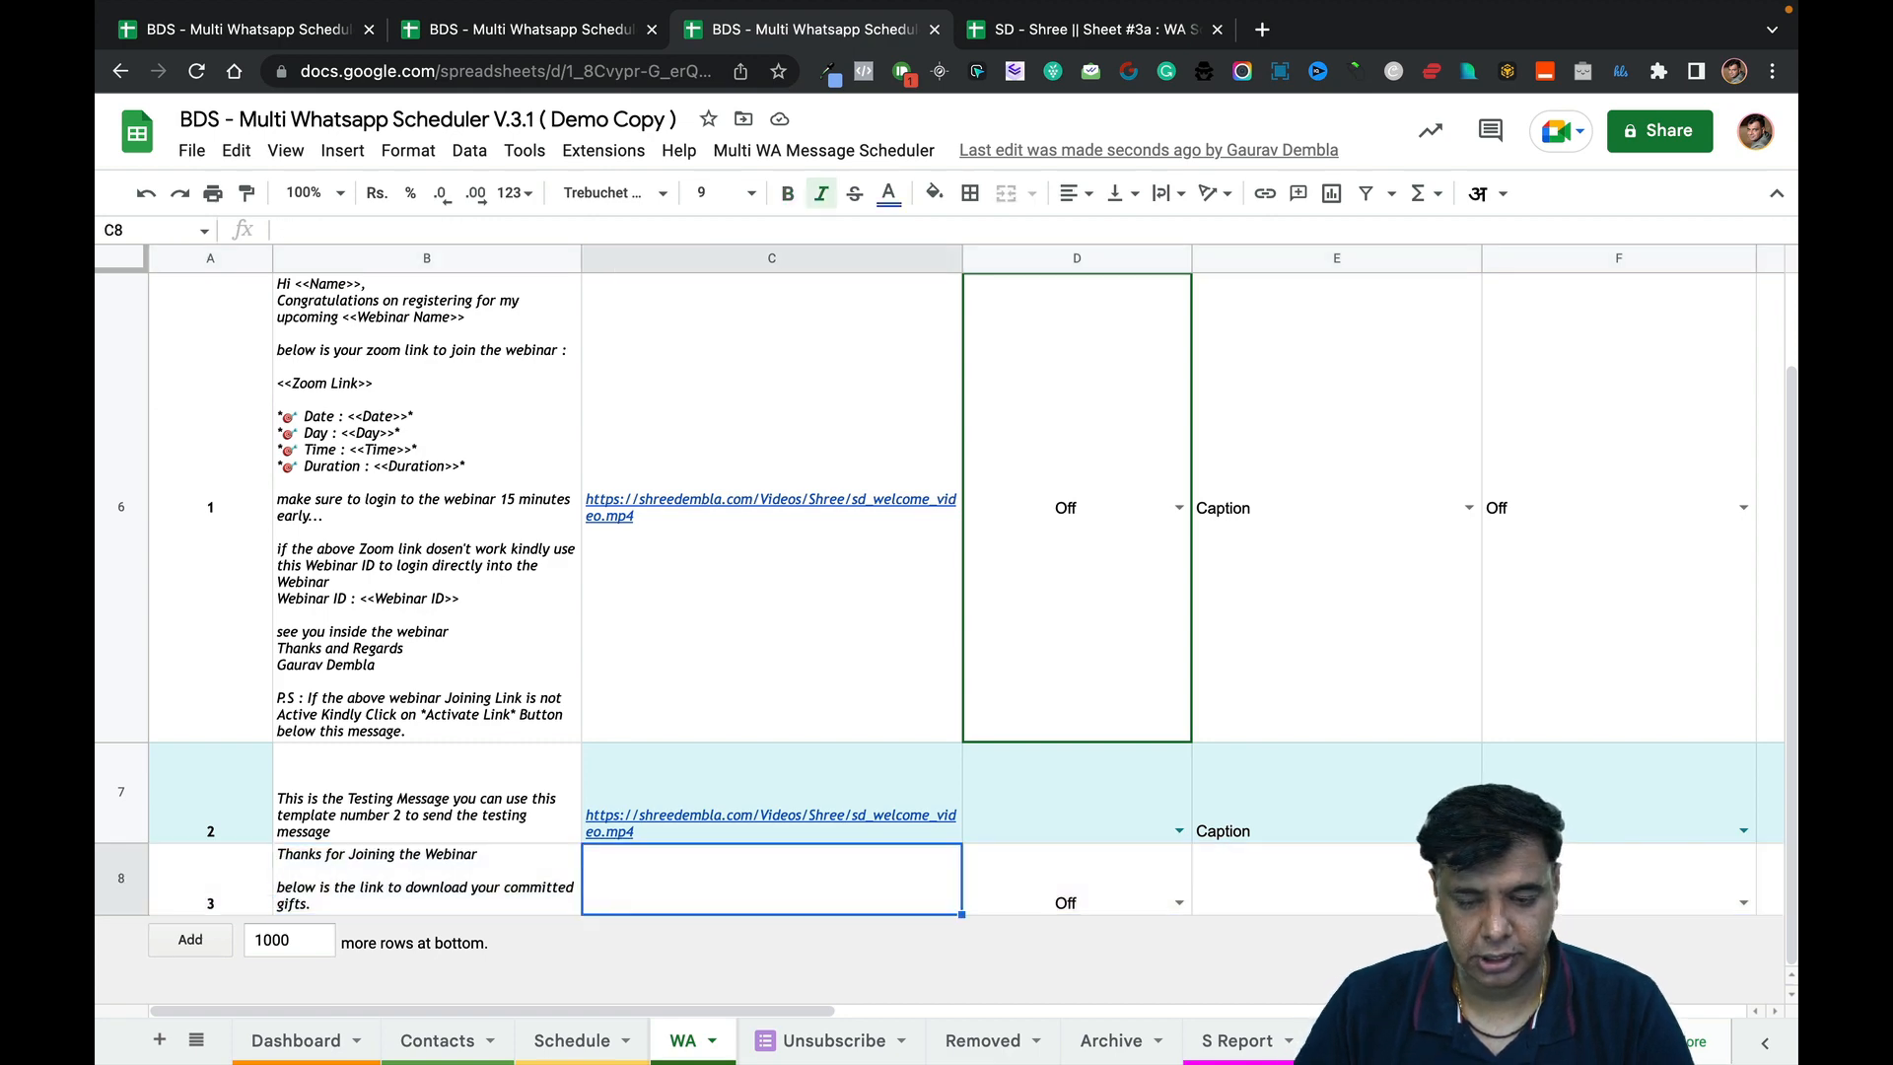
key(Right)
key(Right)
key(Right)
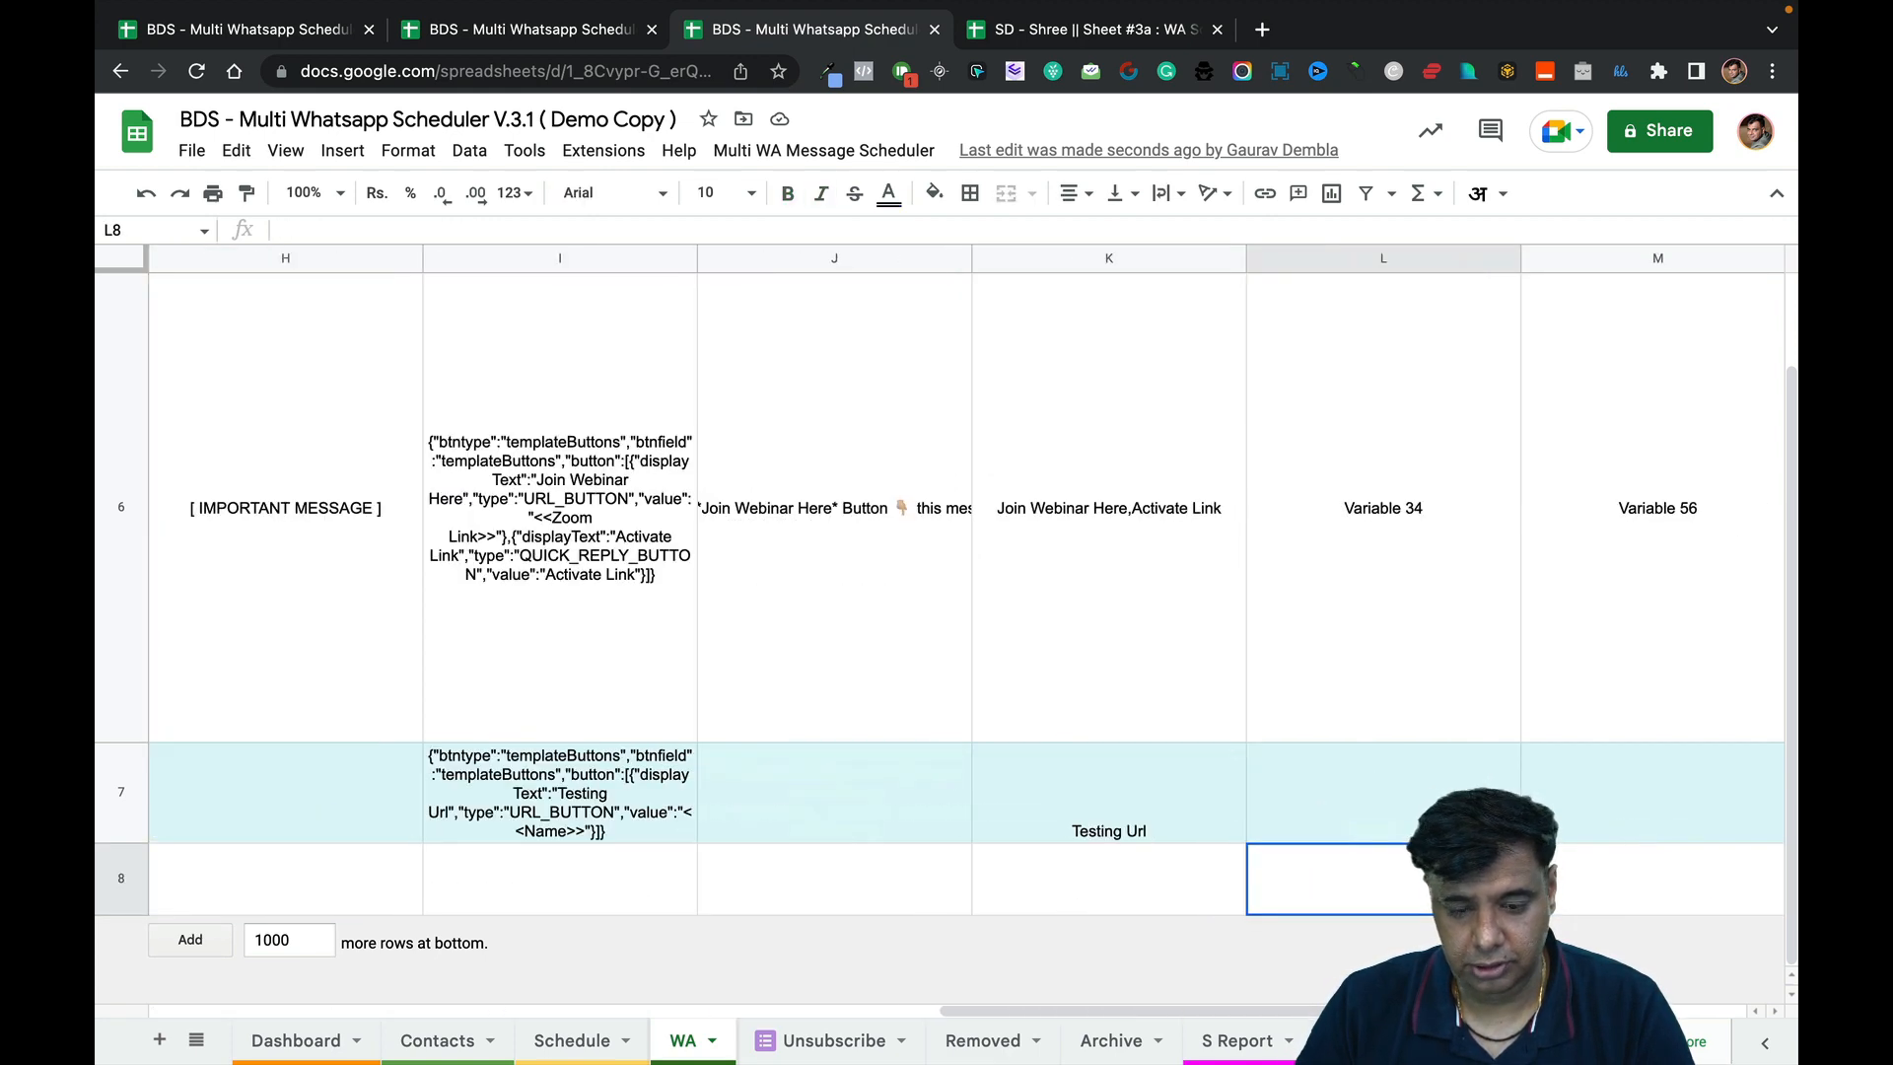
key(Left)
key(Left)
key(Left)
key(Left)
key(Left)
key(Left)
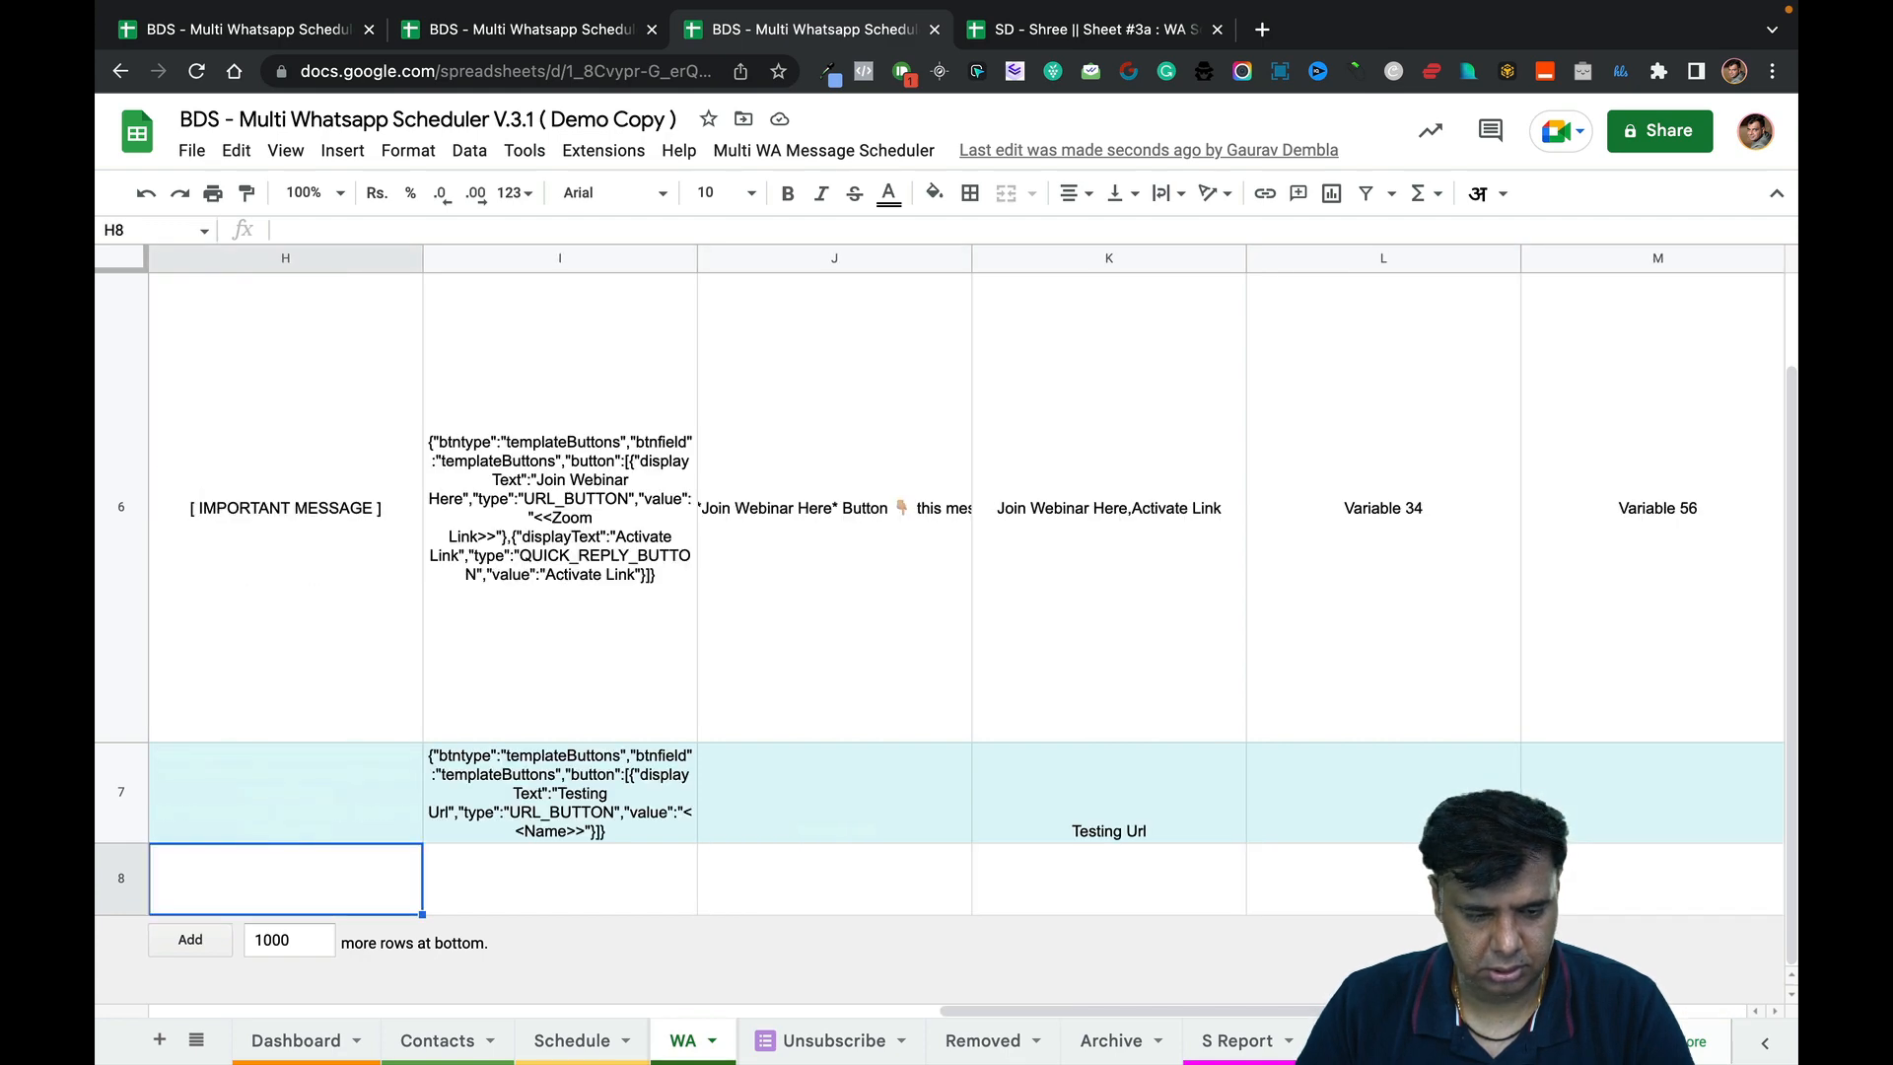
key(Left)
key(Left)
key(Left)
key(Left)
key(Left)
key(Left)
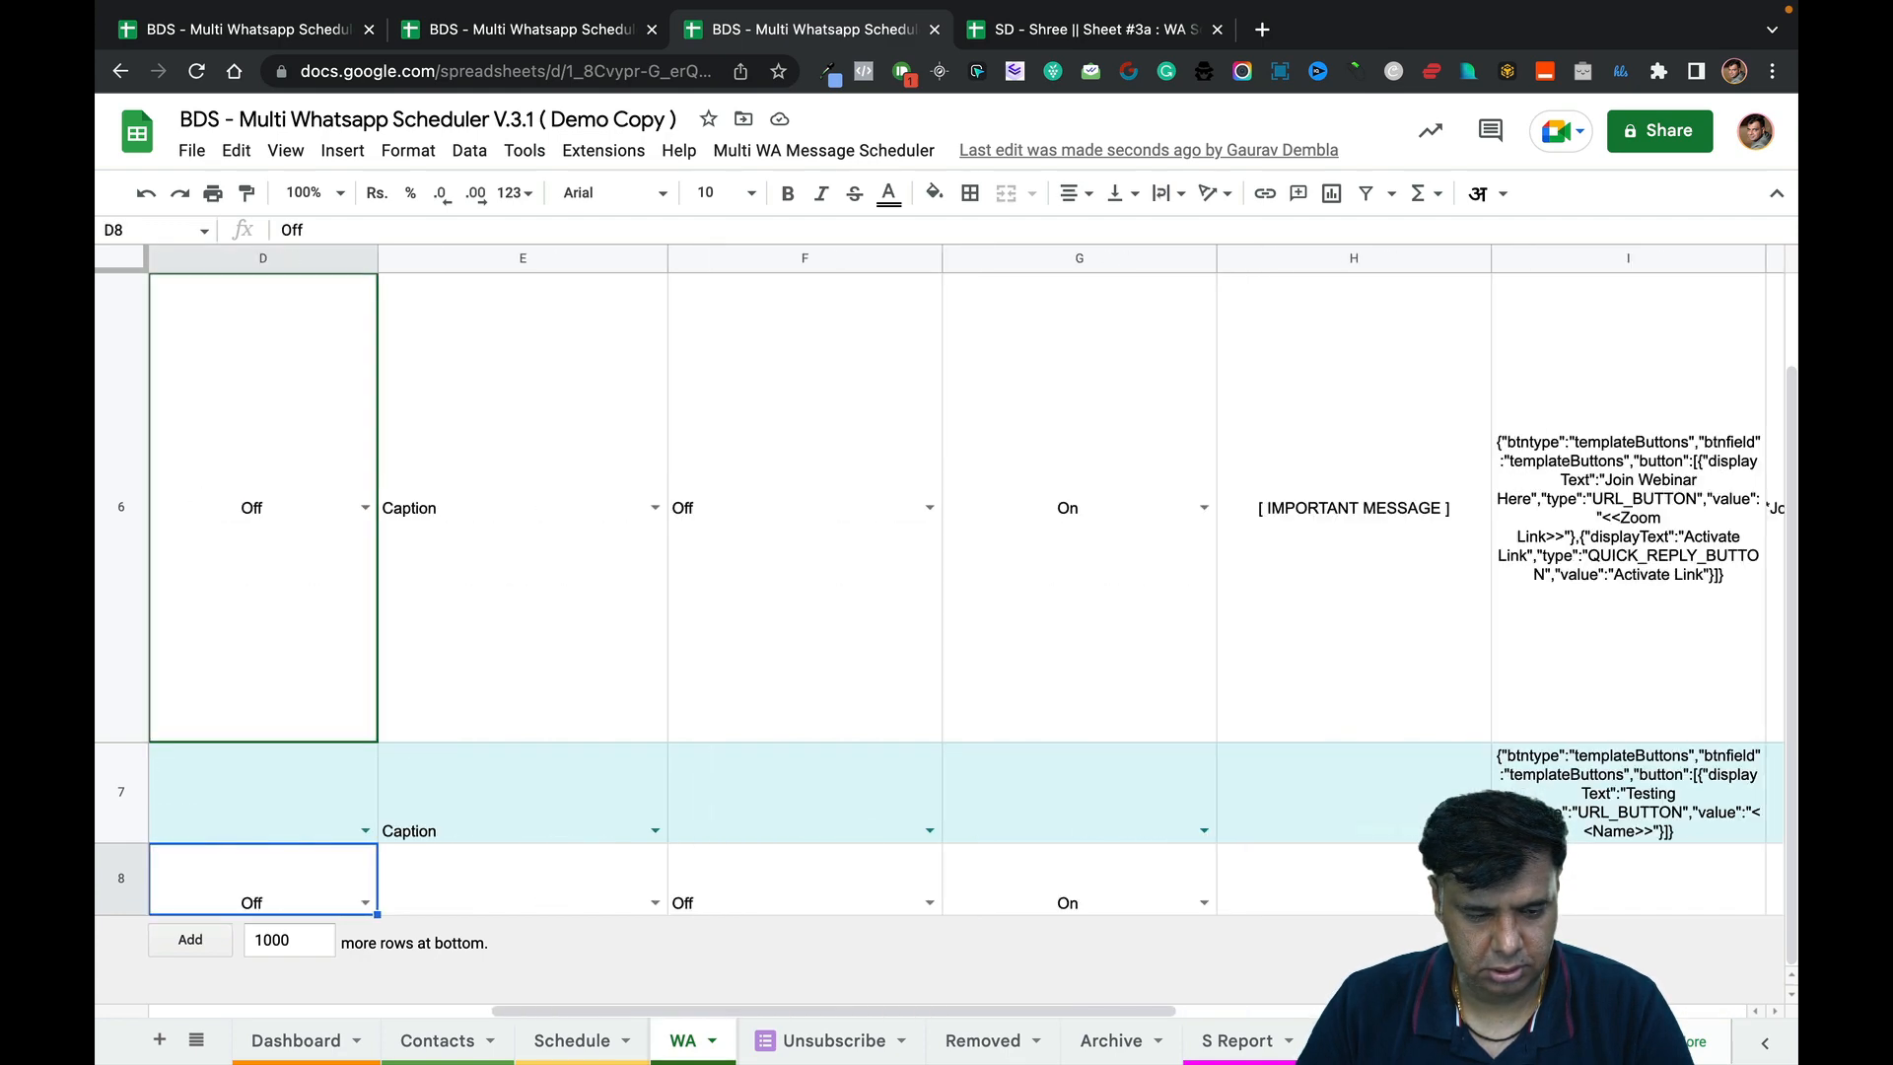
key(Left)
key(Right)
key(Right)
key(Right)
key(Right)
key(Right)
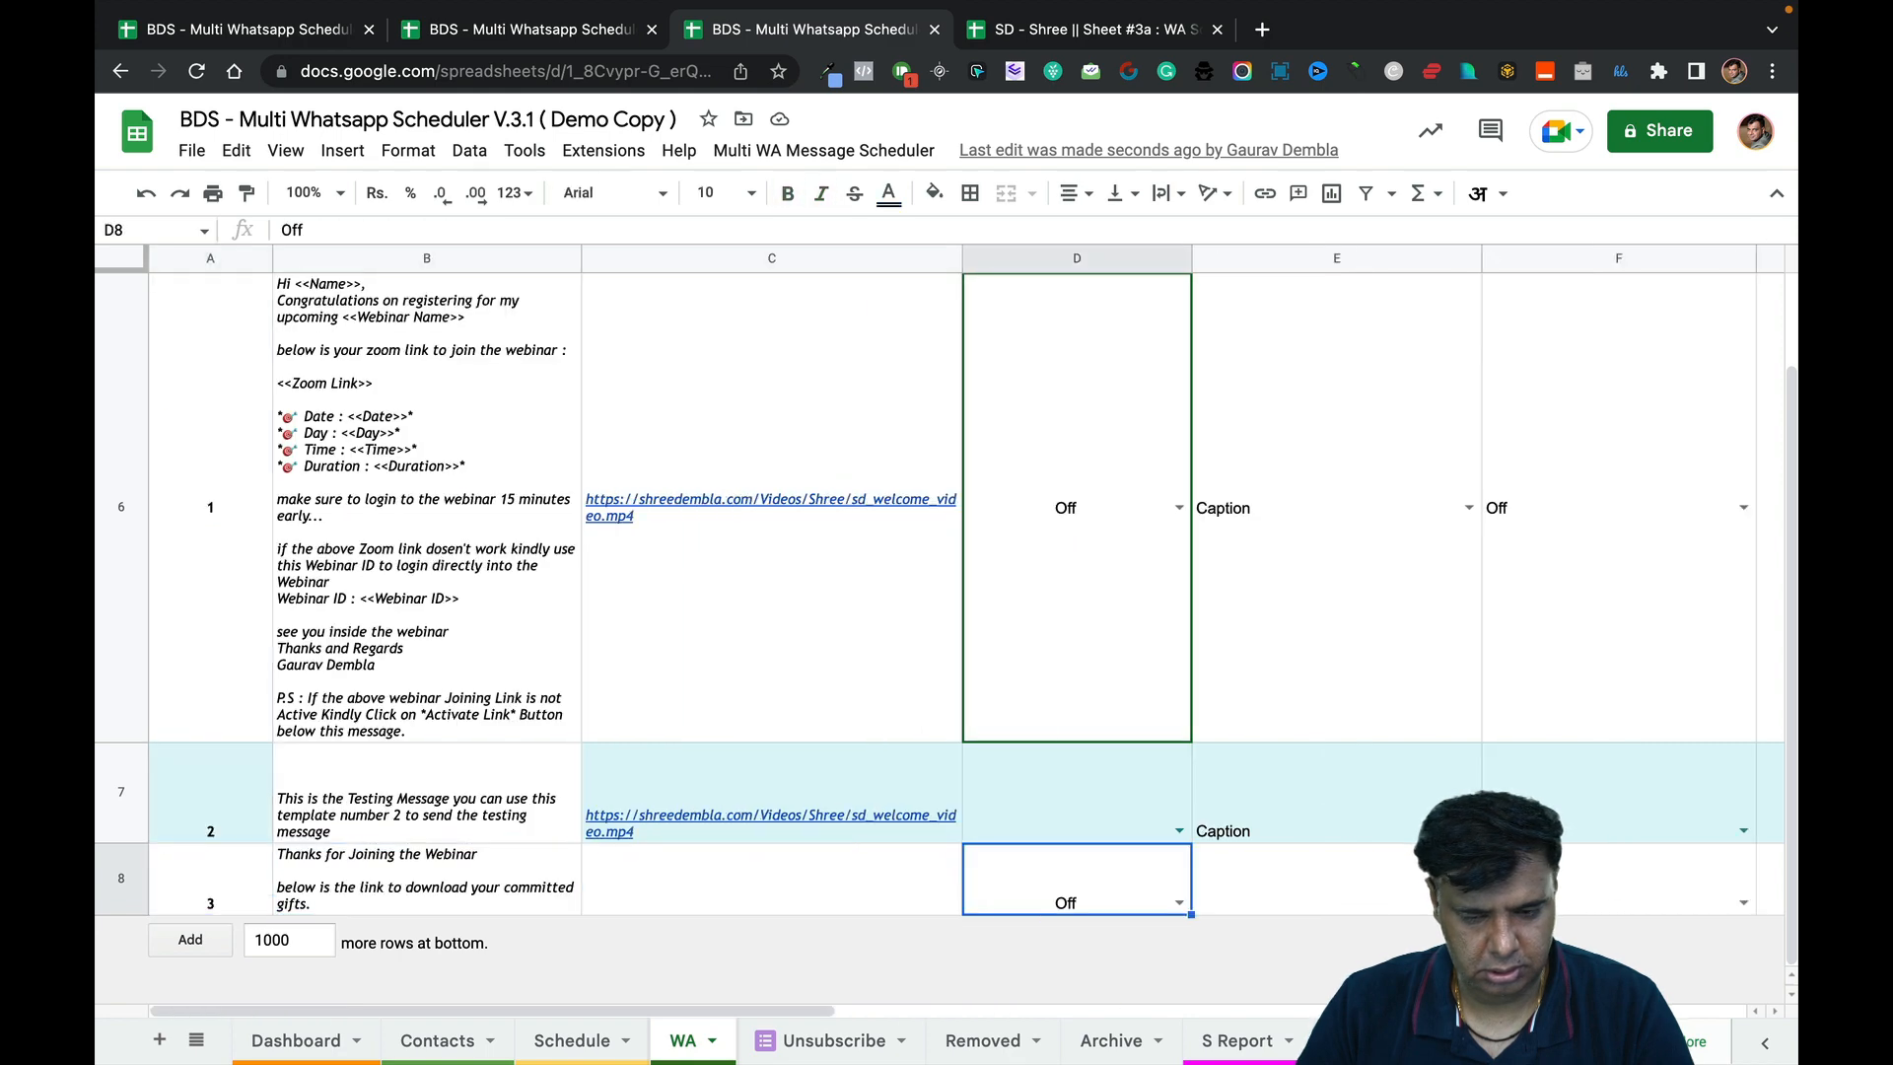
key(Right)
key(Right)
key(Right)
key(Right)
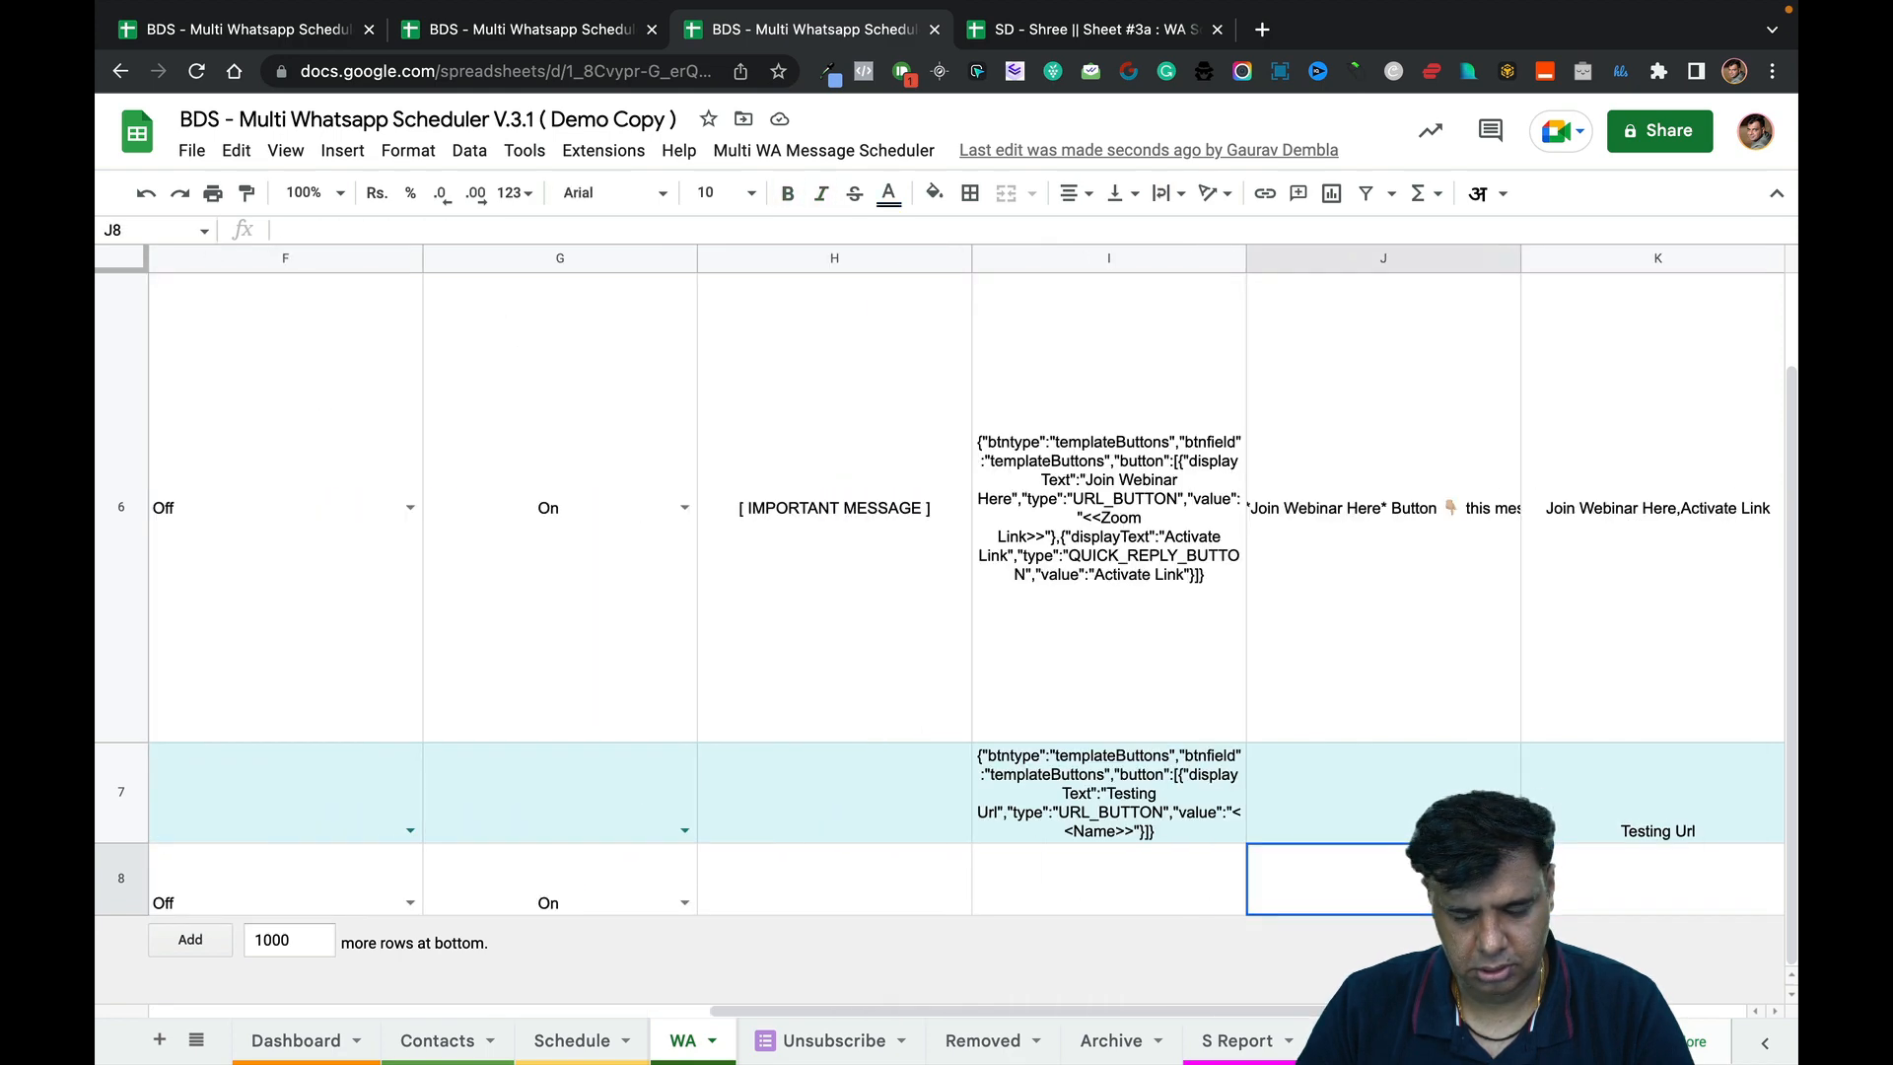
Add the Download Gifts button to template 3 and submit the form again.
click(596, 34)
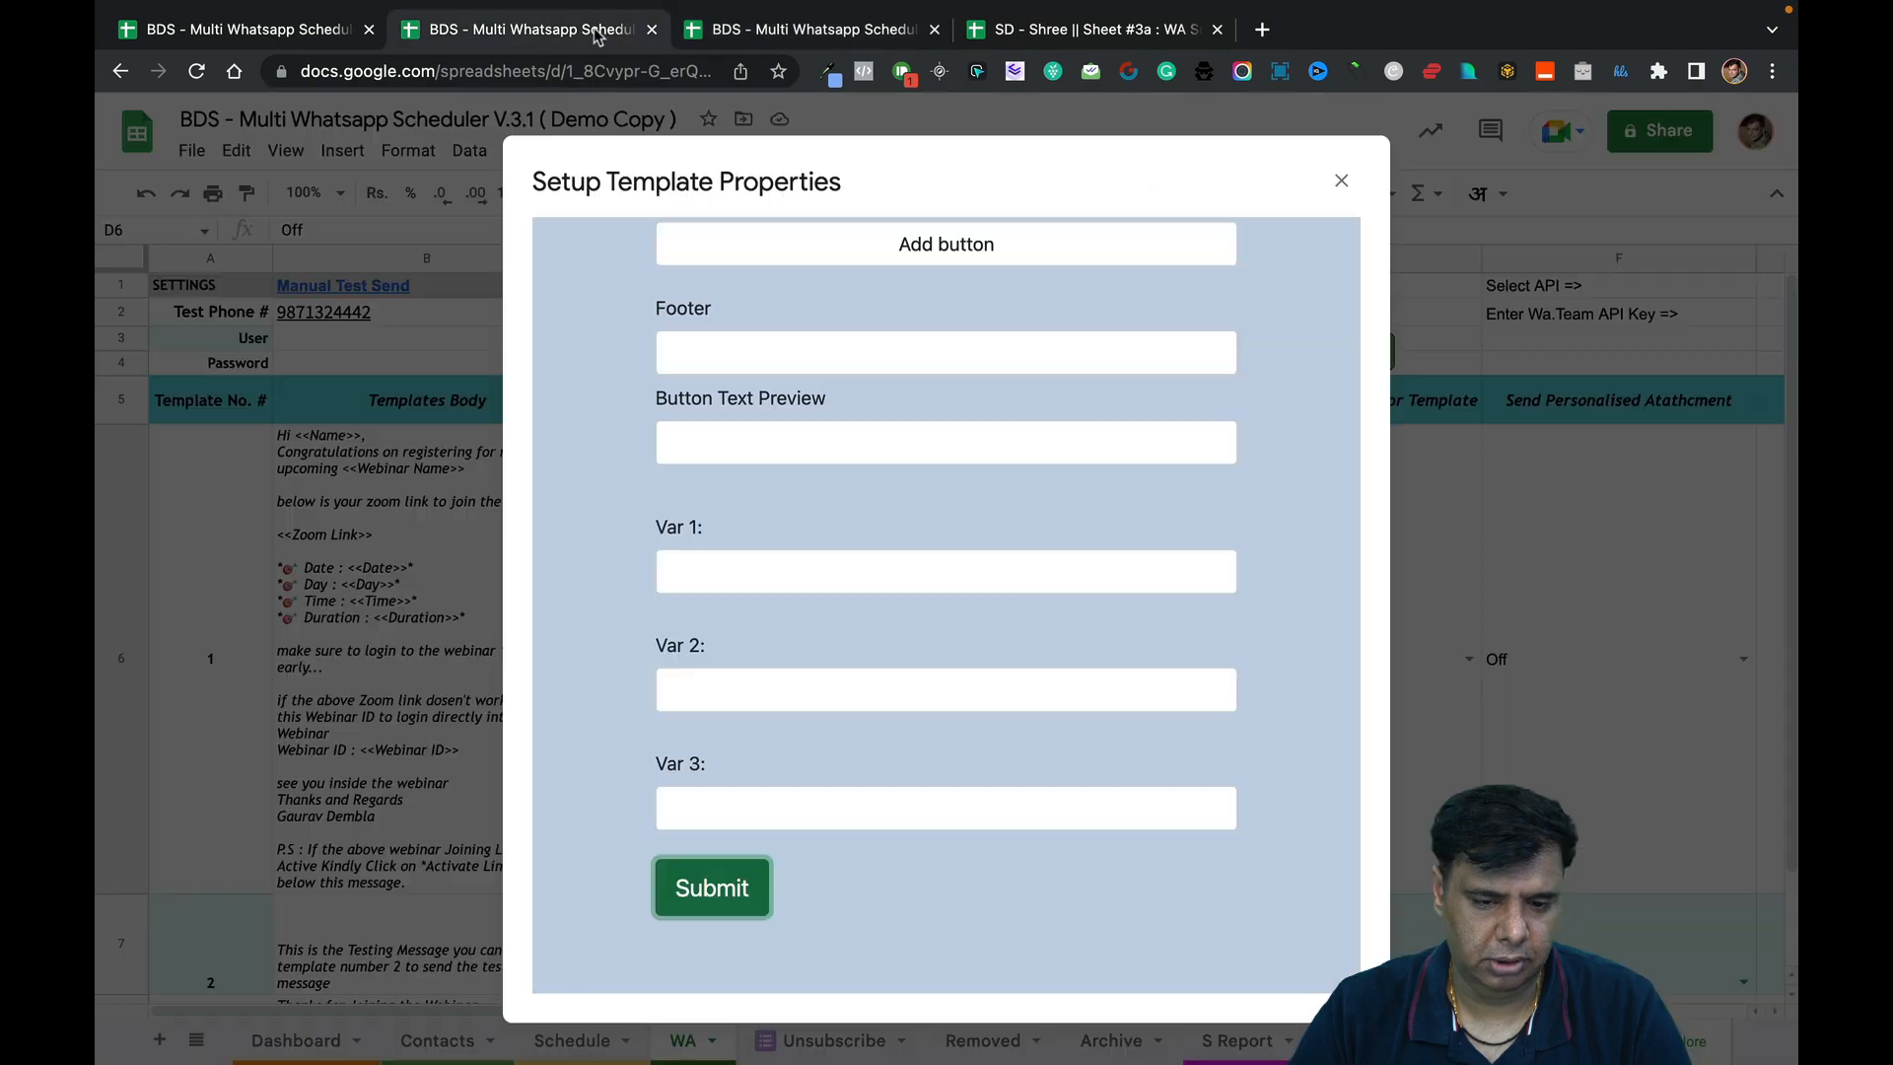
scroll(848, 679, up, 5)
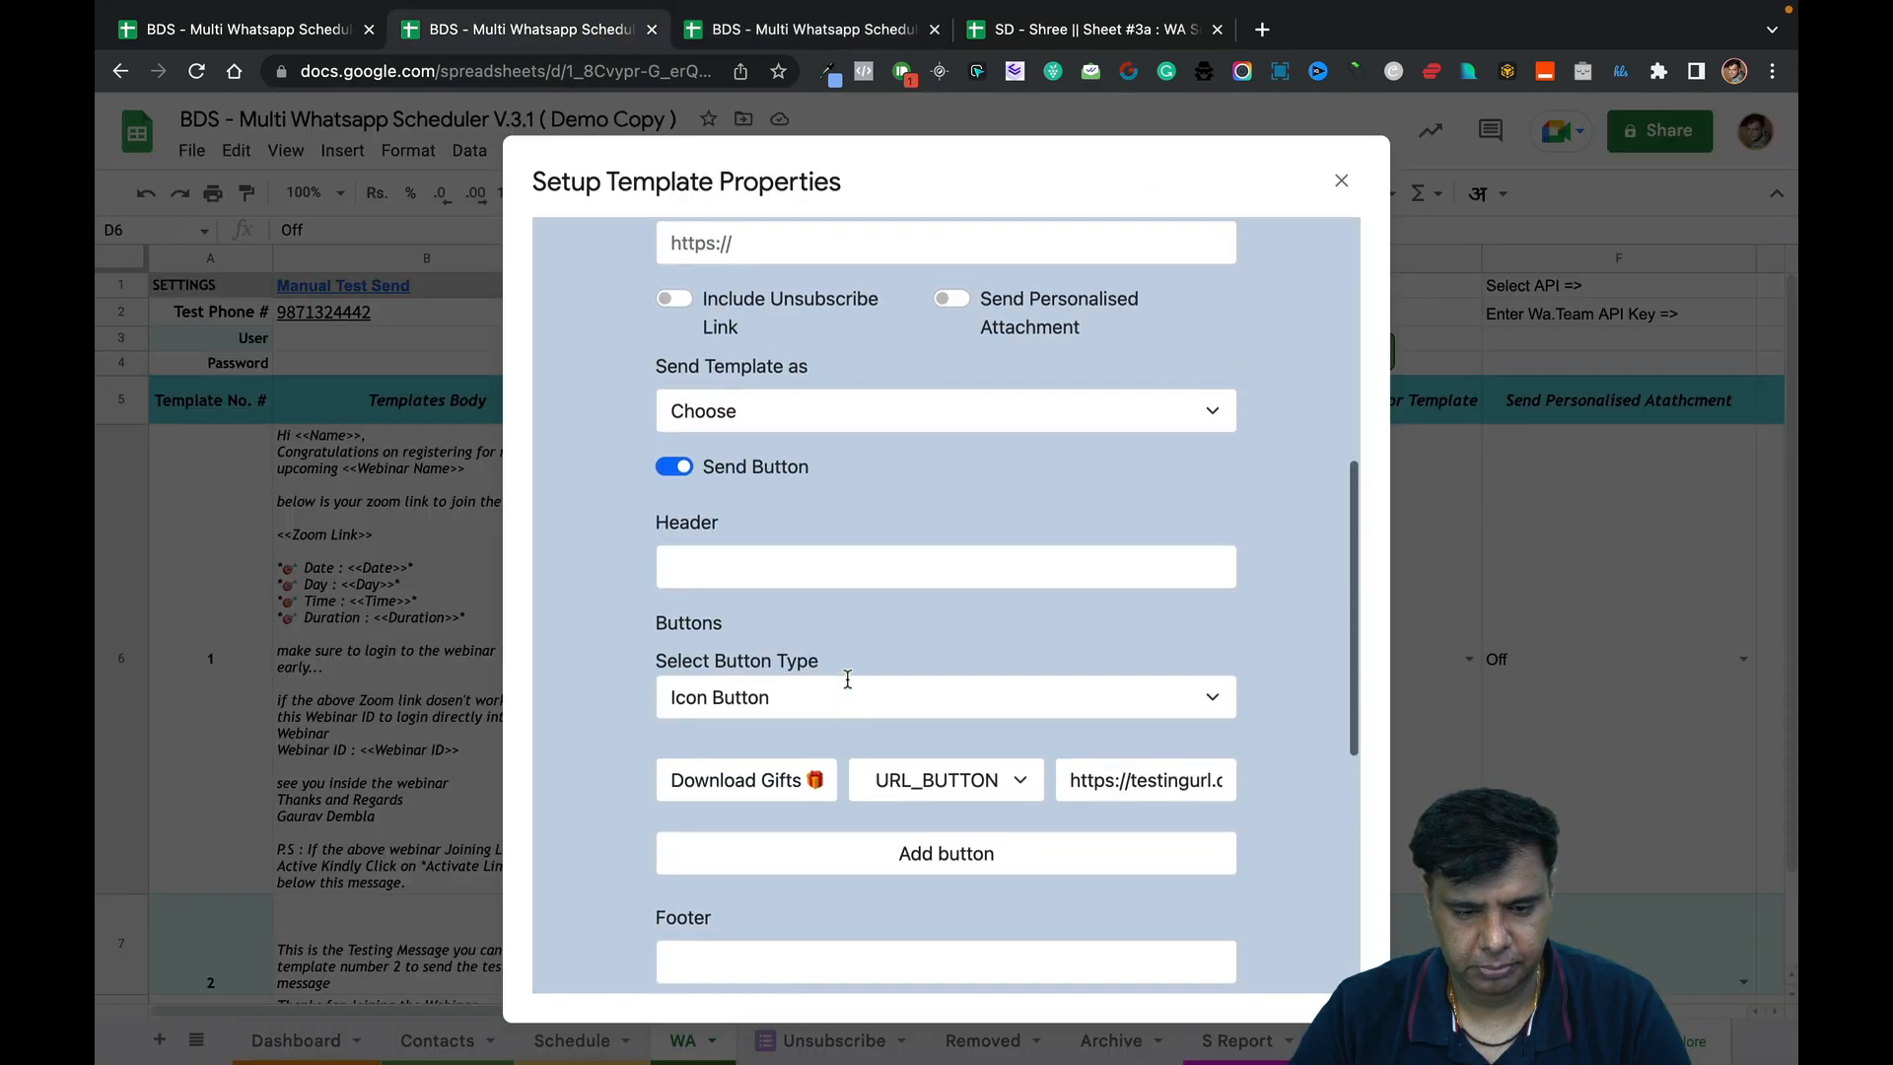
click(944, 732)
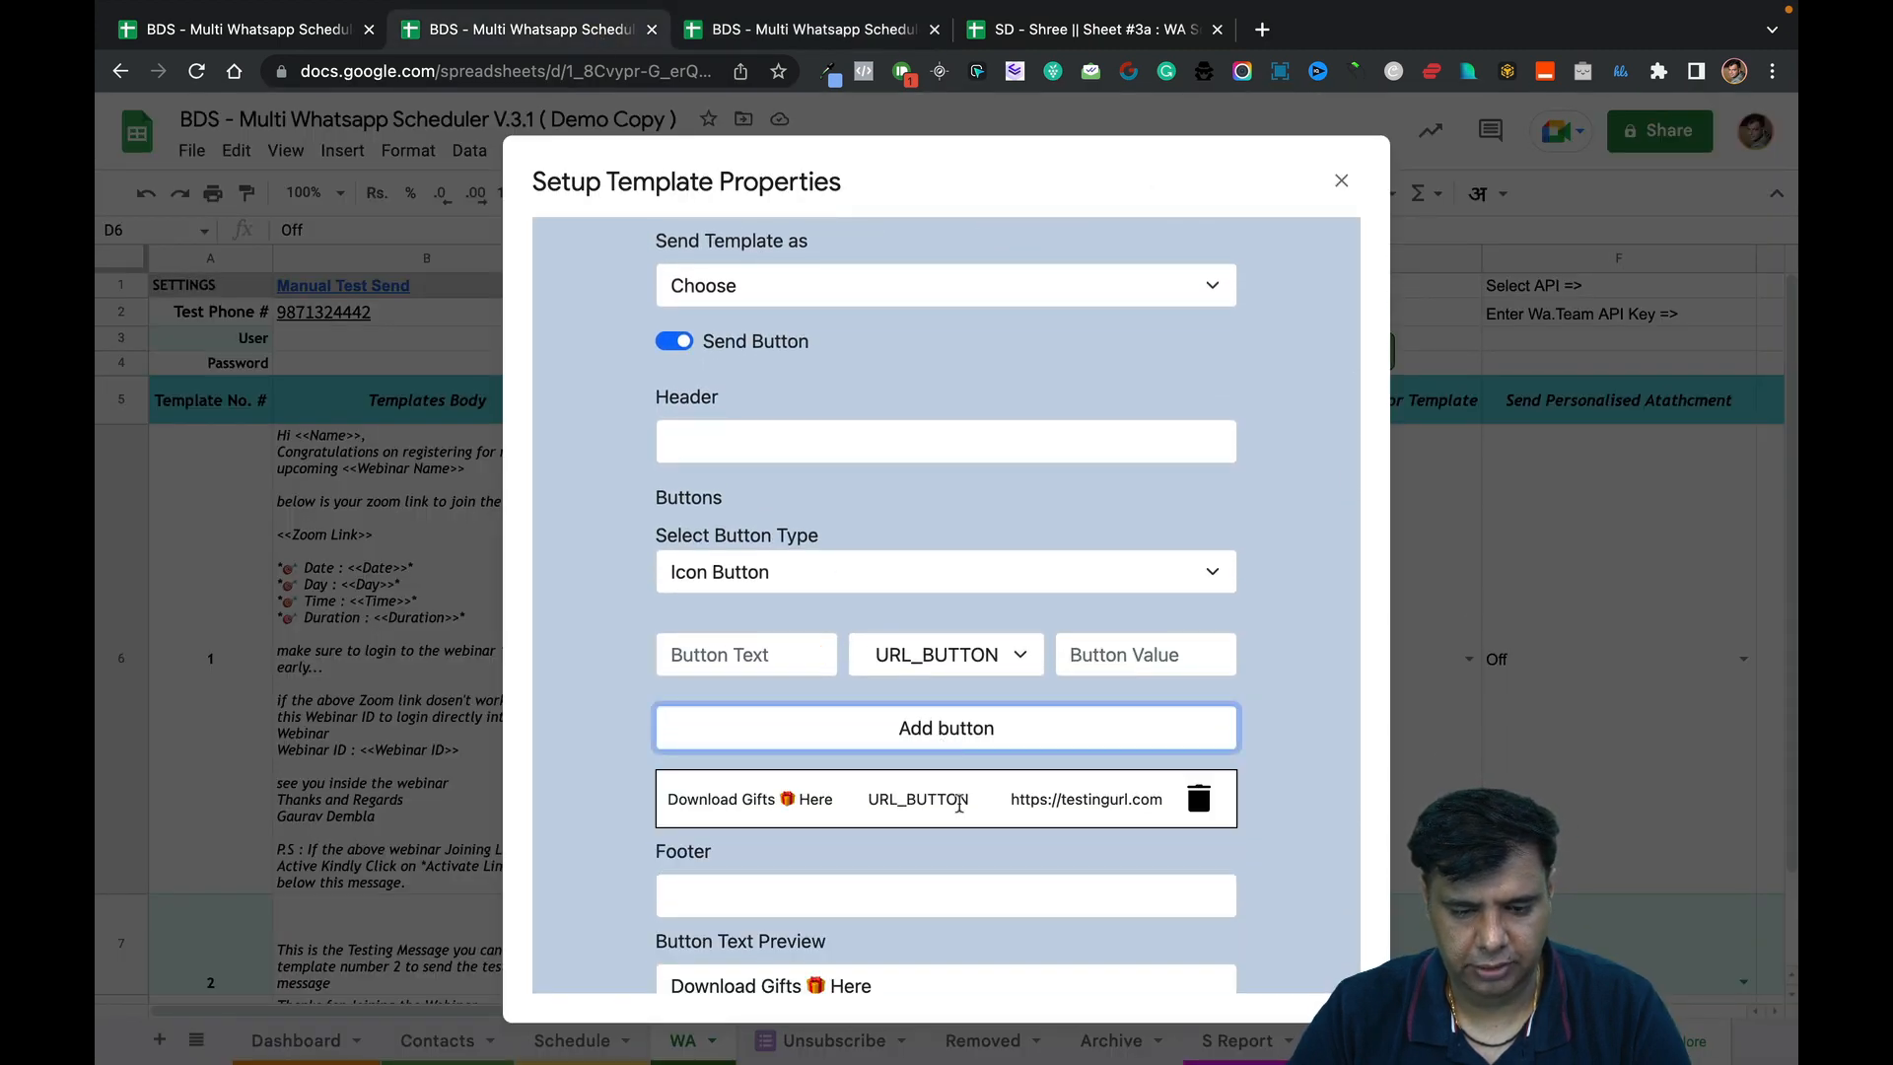
scroll(999, 651, down, 5)
scroll(997, 689, up, 10)
scroll(996, 684, down, 3)
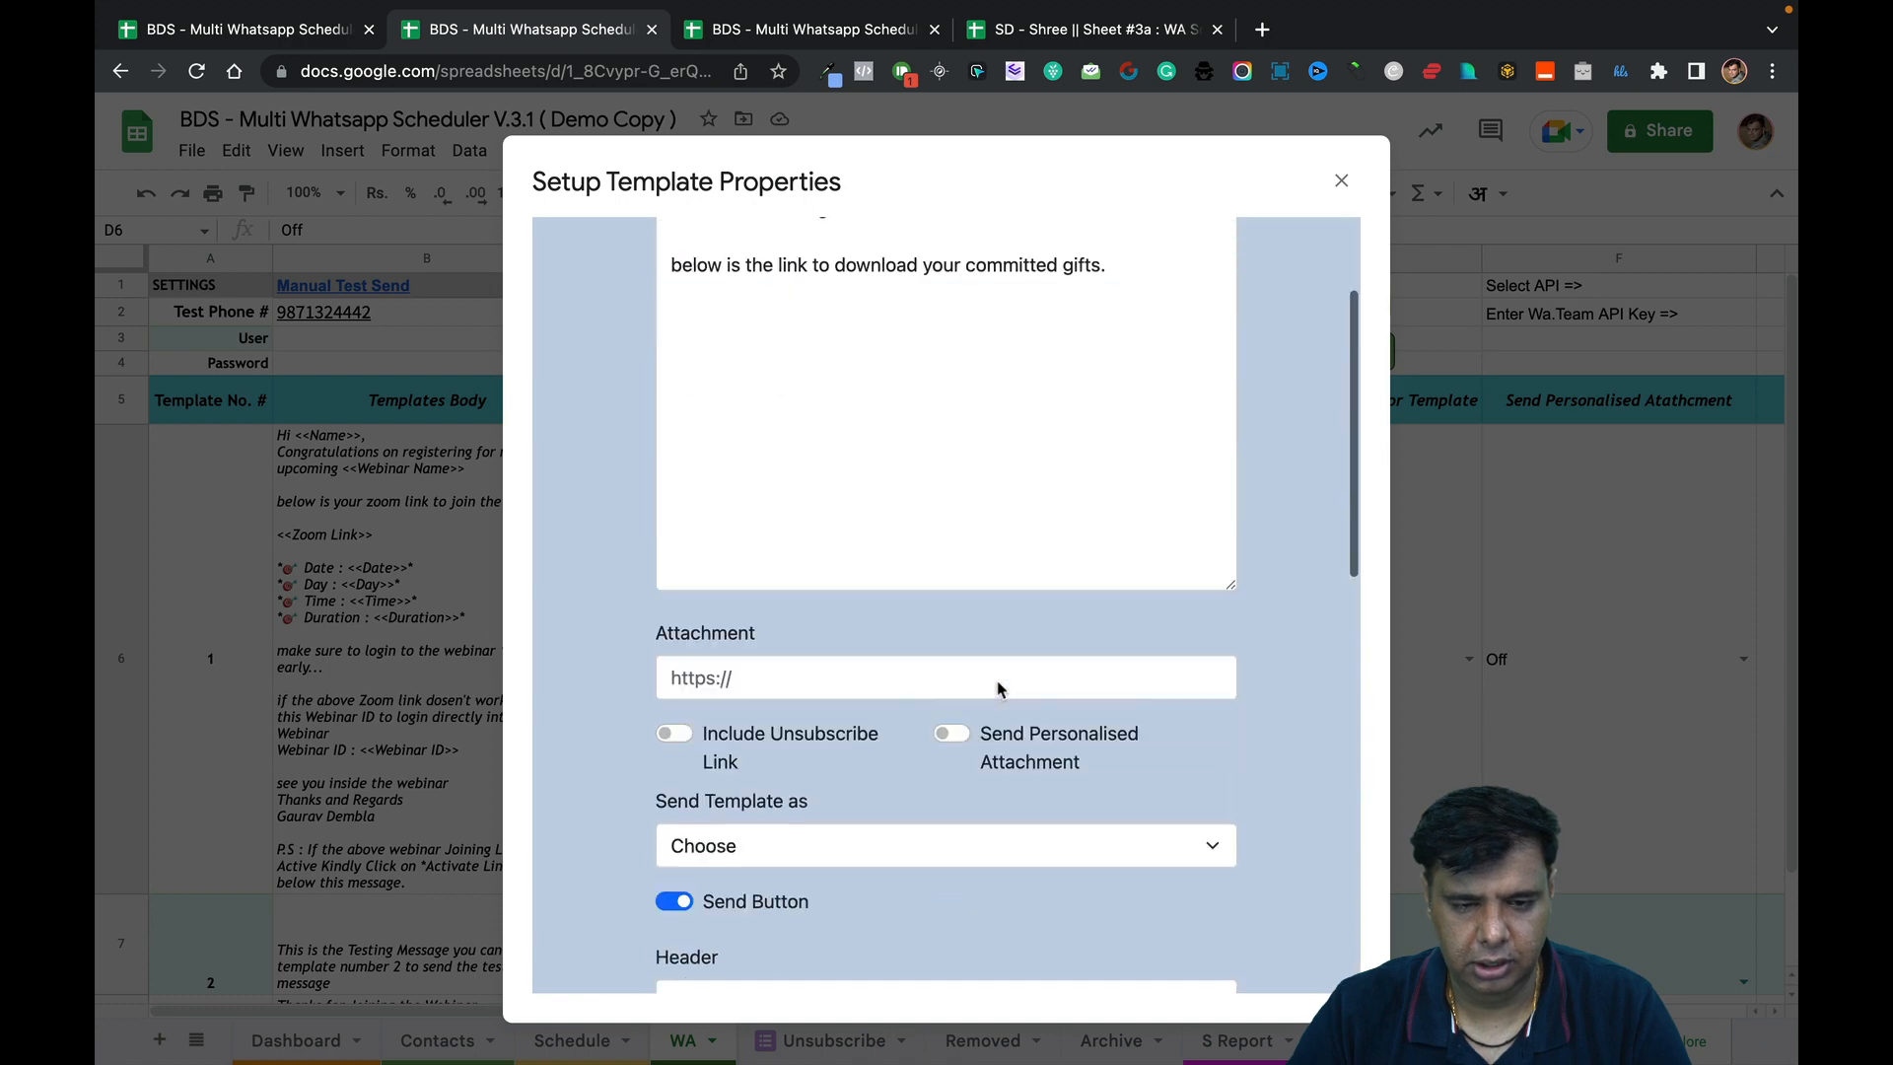
scroll(997, 680, down, 5)
click(740, 888)
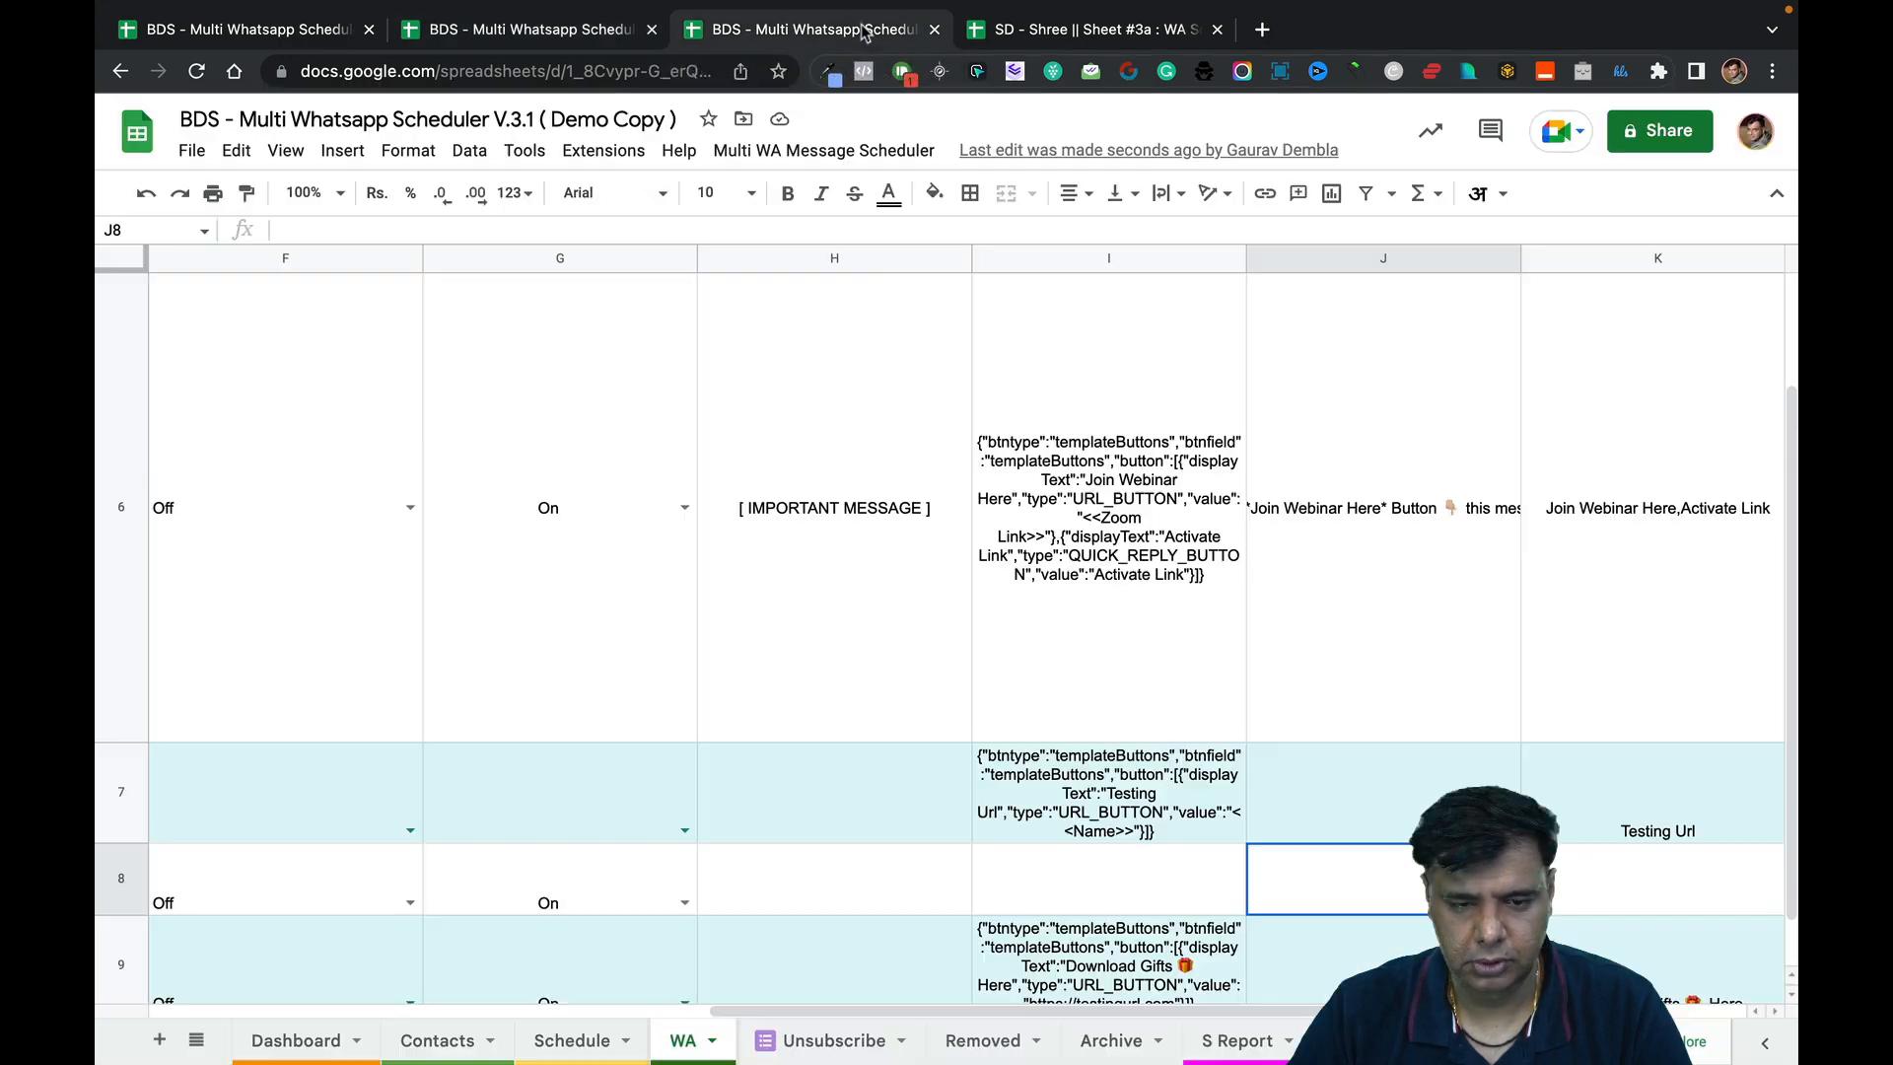
Inspect the new row 9's button data and compare it with row 8.
scroll(939, 877, down, 5)
click(1069, 532)
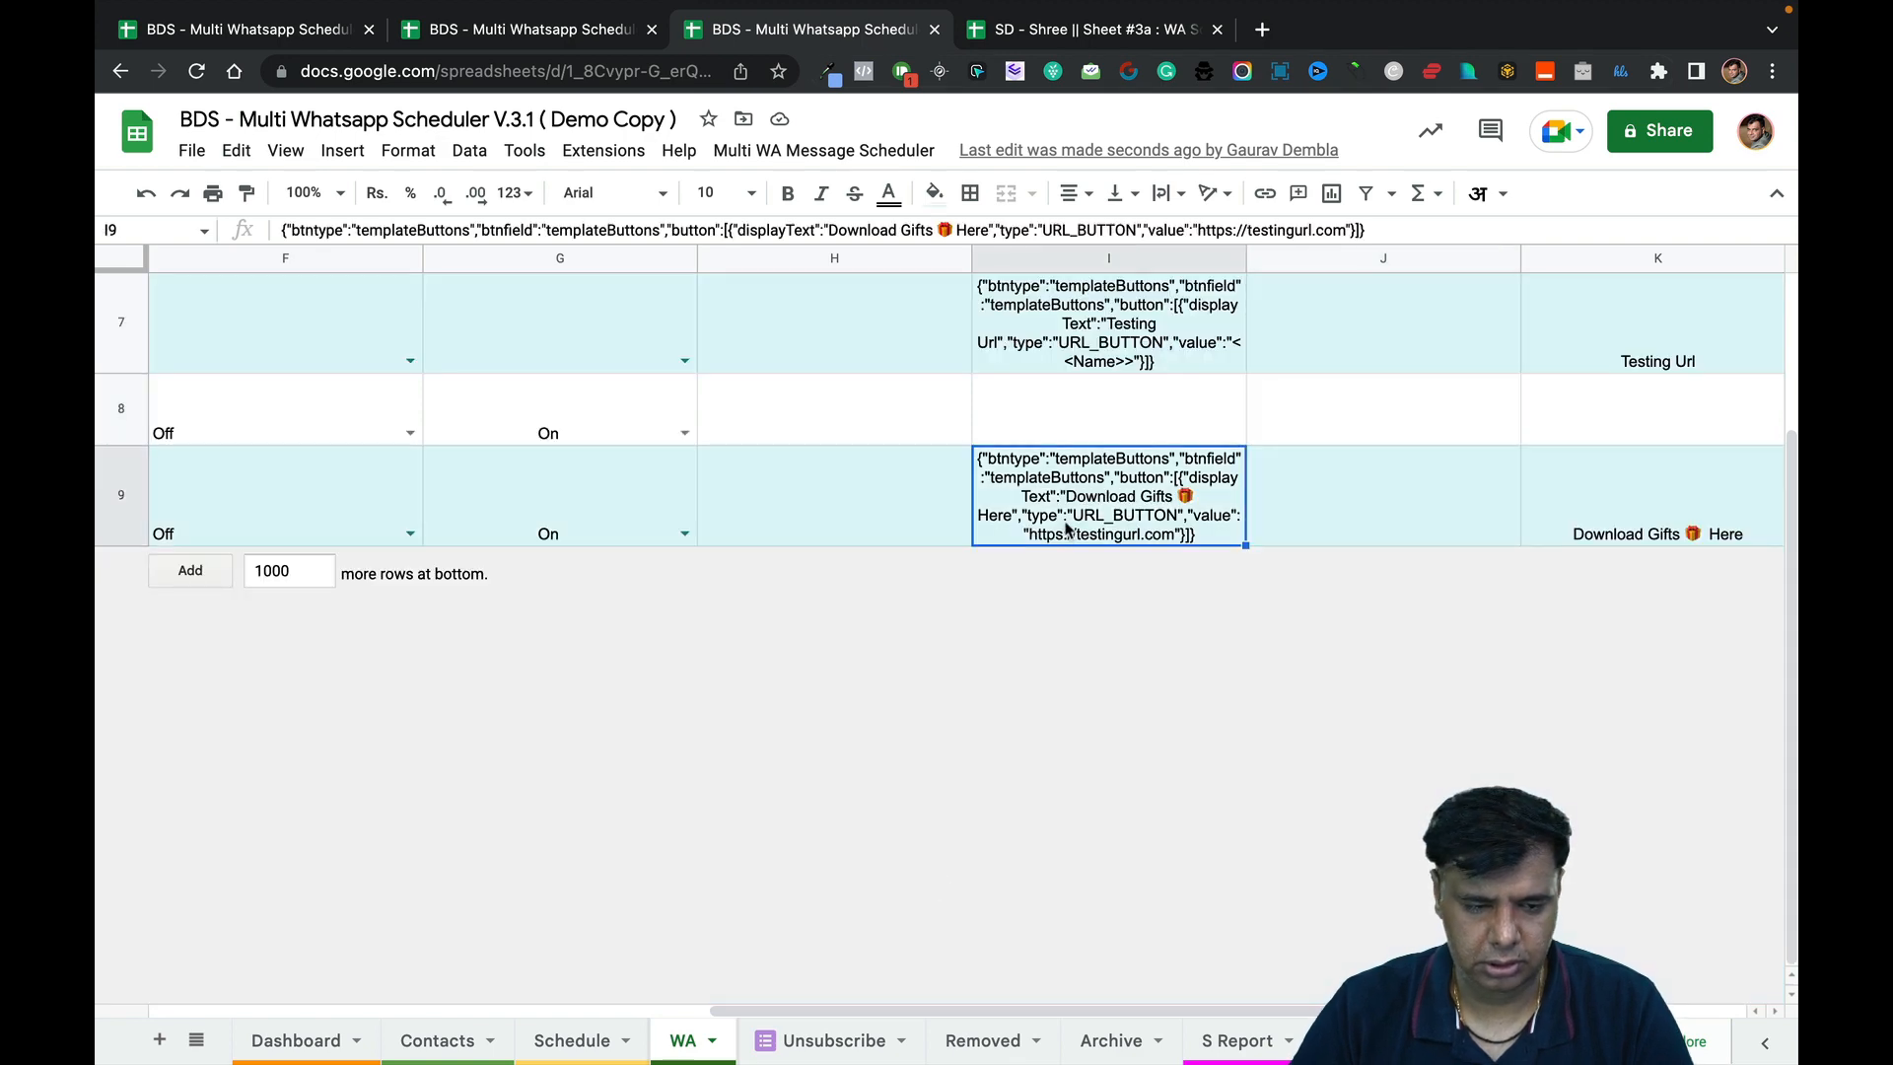
key(Left)
key(Left)
key(Left)
key(Left)
key(Left)
key(Left)
key(Left)
key(Left)
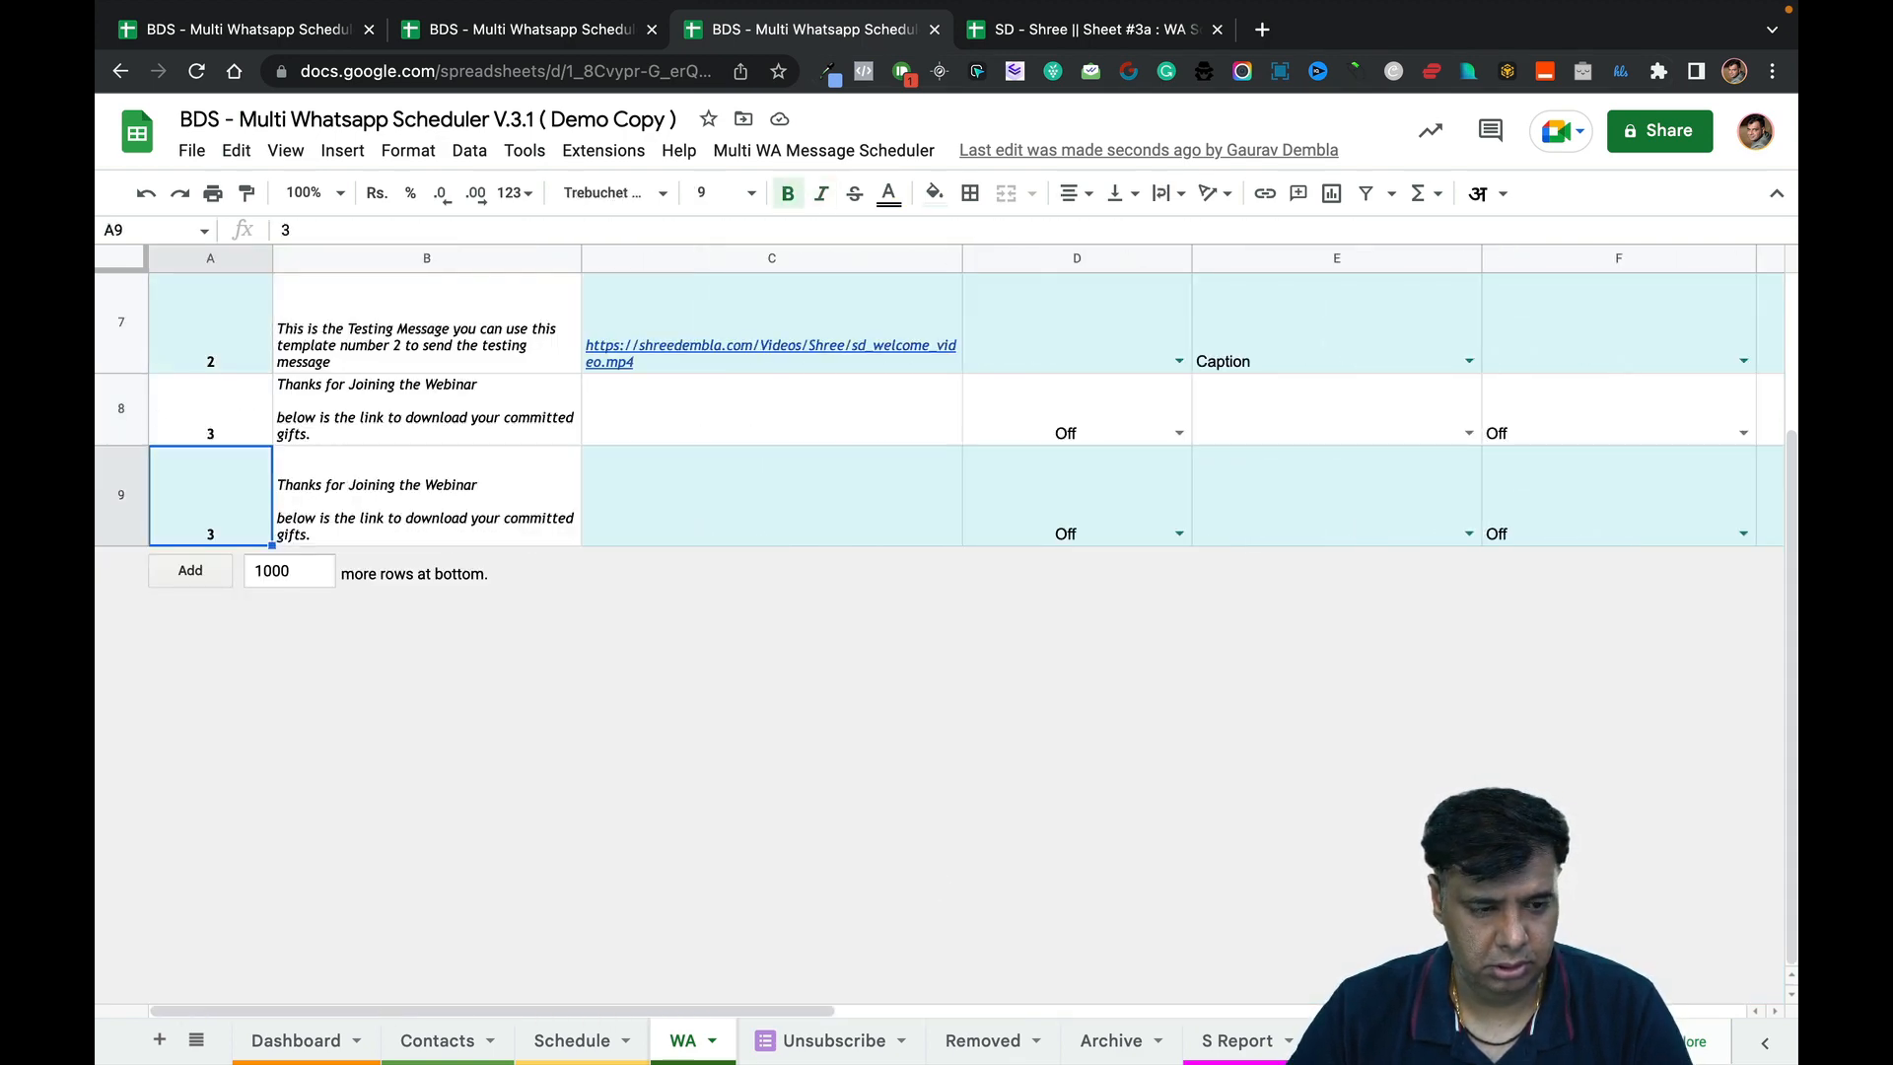
key(Up)
key(Down)
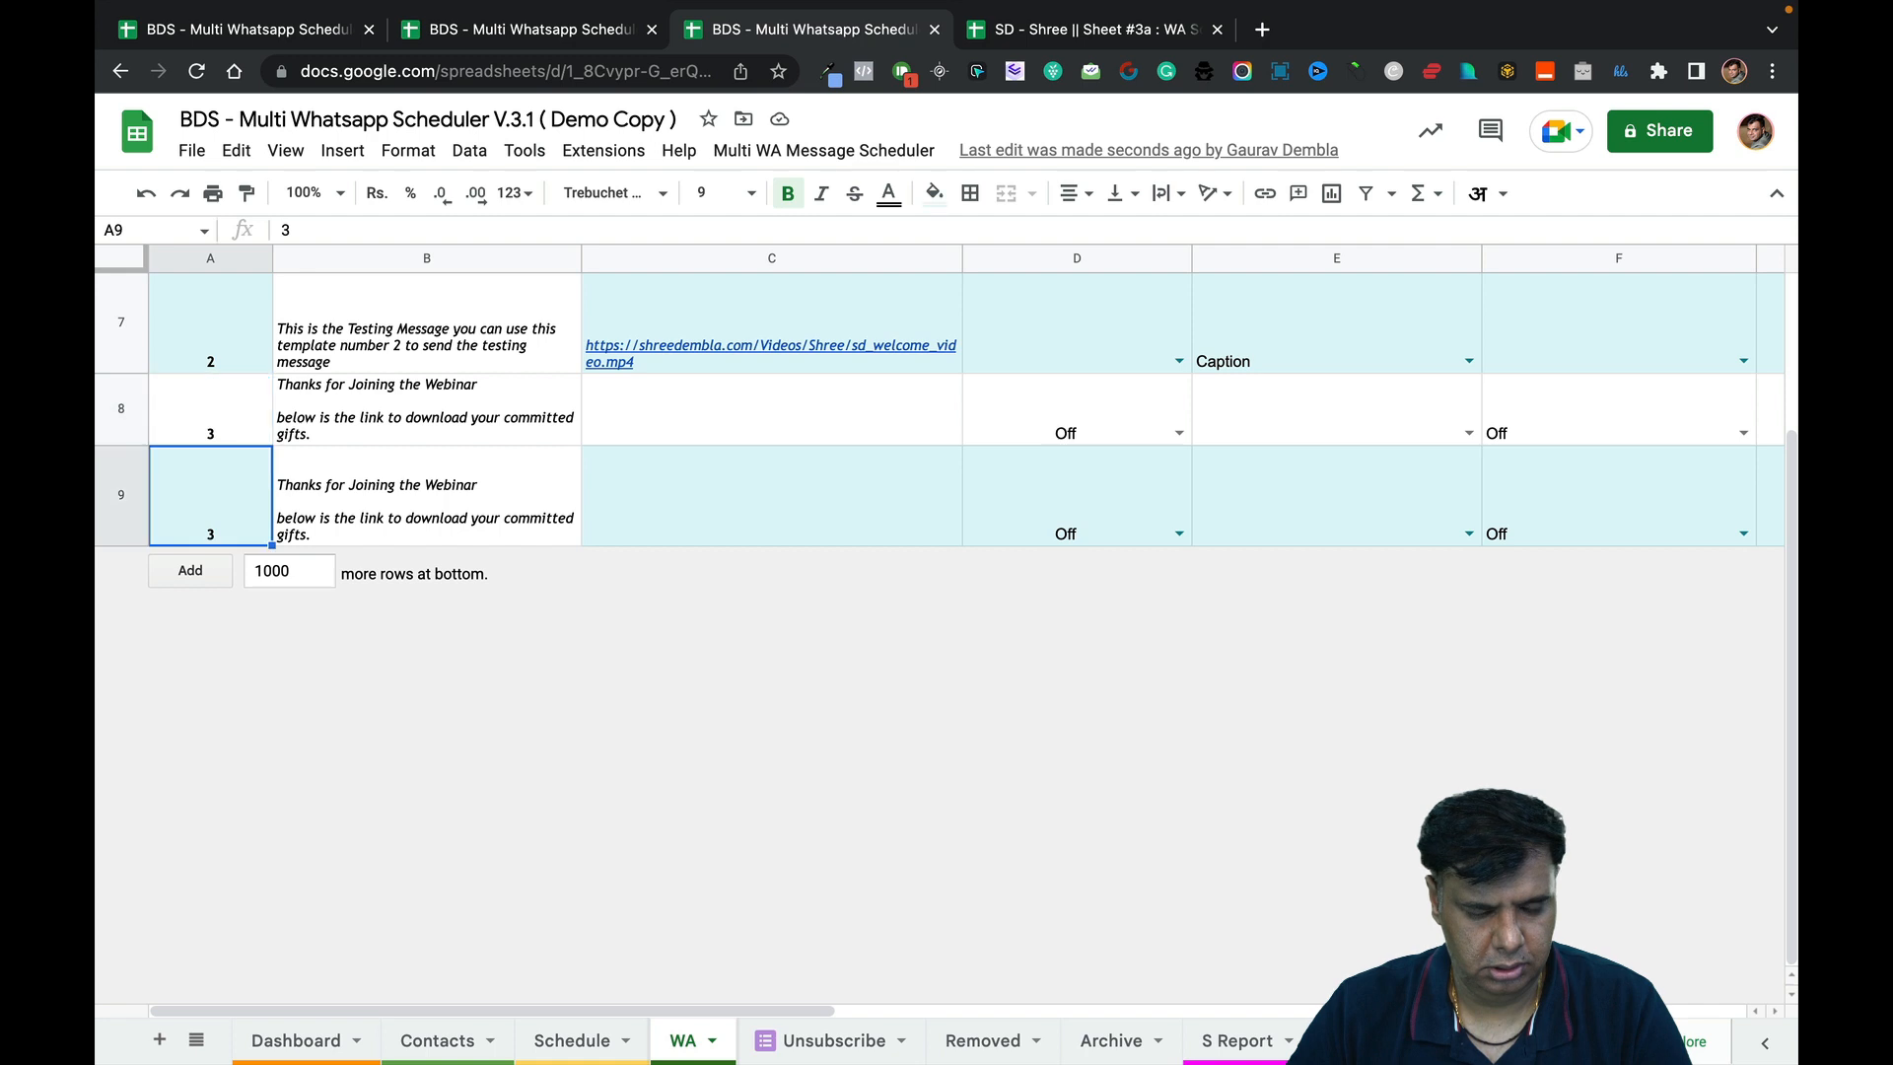
key(Right)
key(Left)
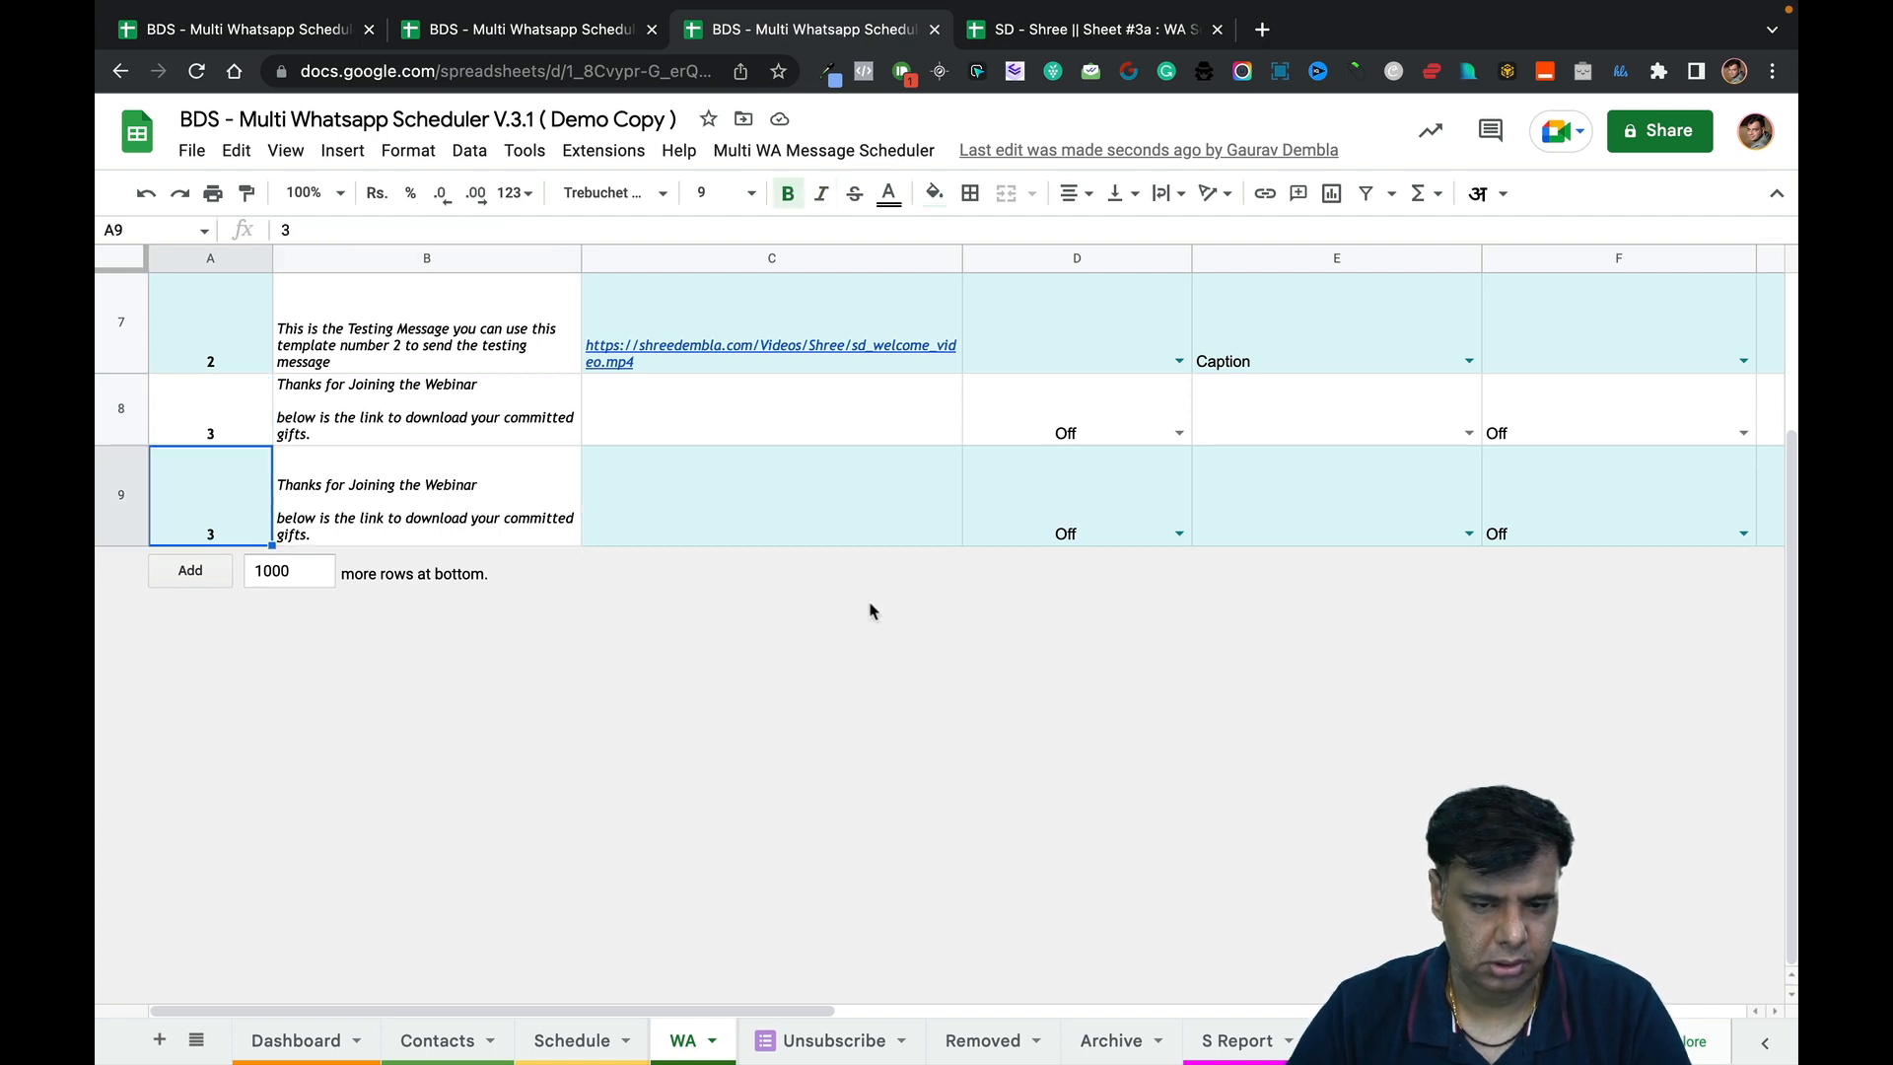
Delete the duplicate template 3 row and recheck row 8's values.
right_click(99, 426)
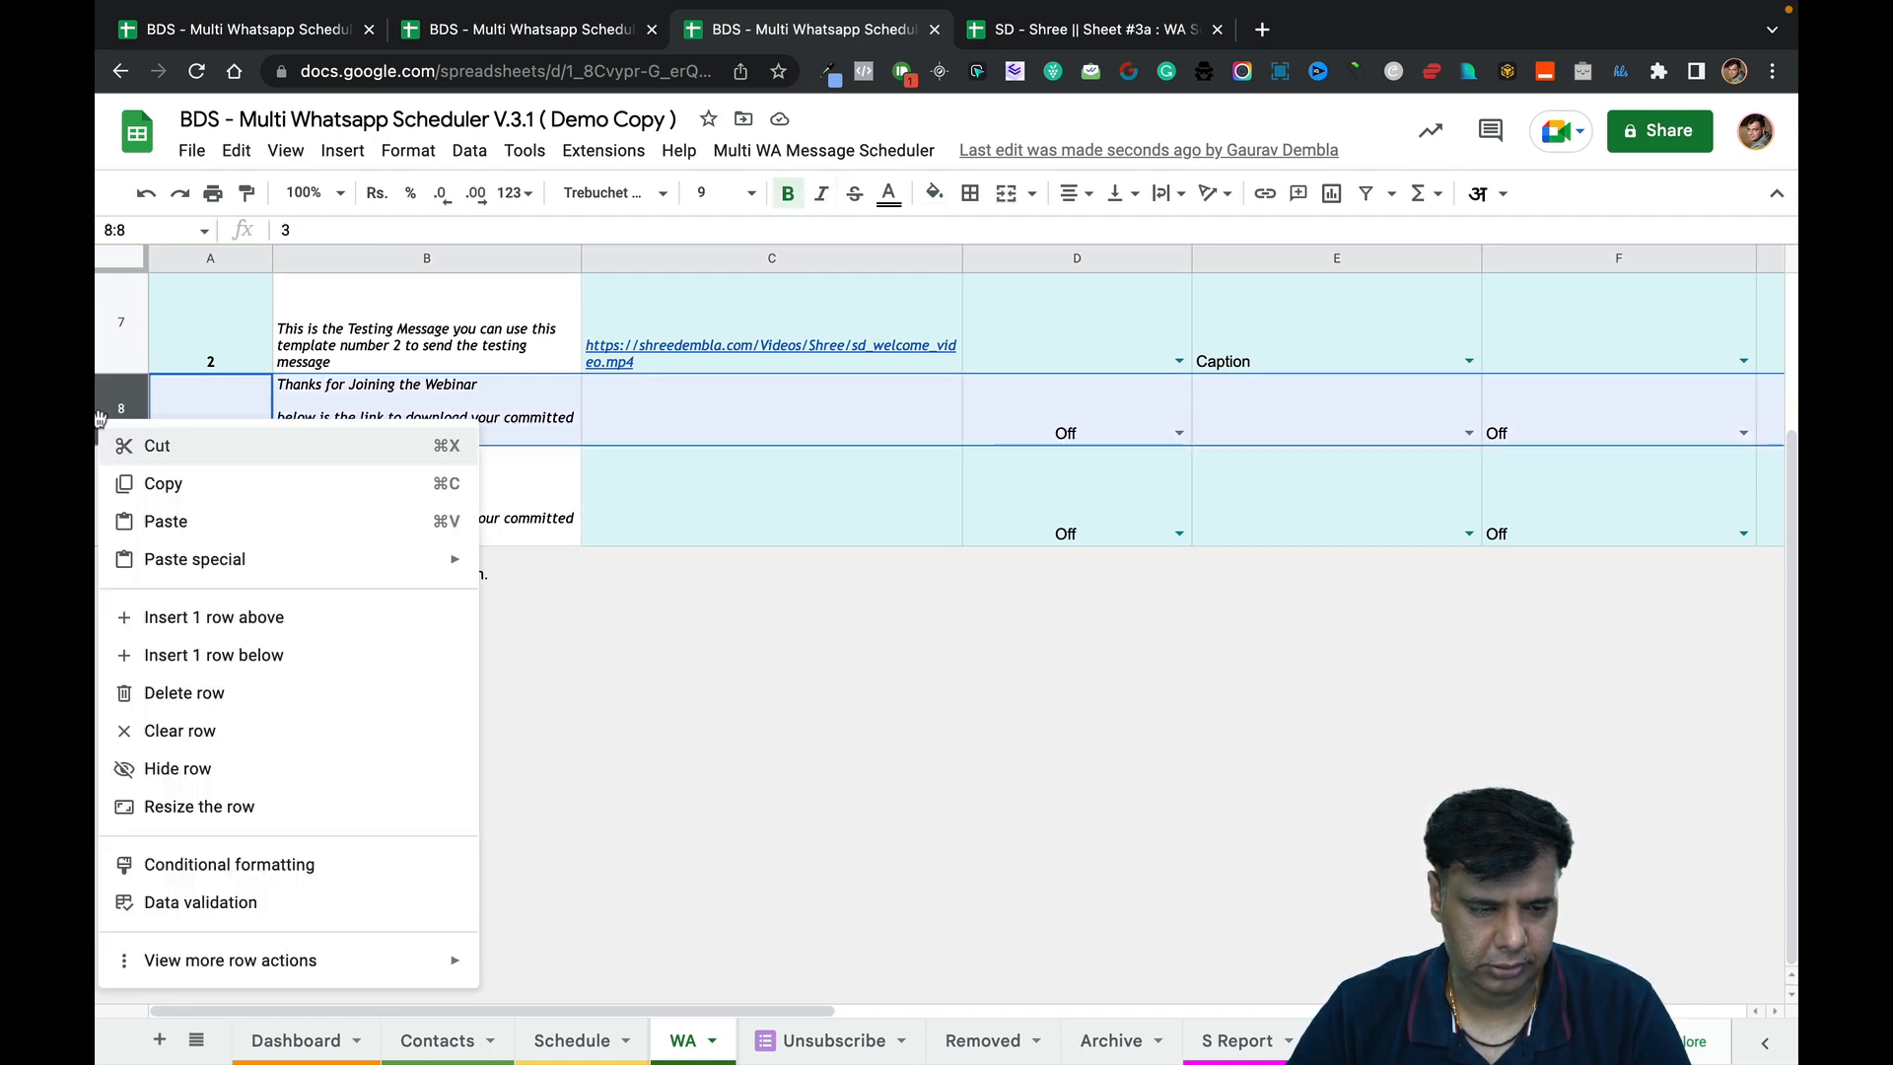
click(262, 695)
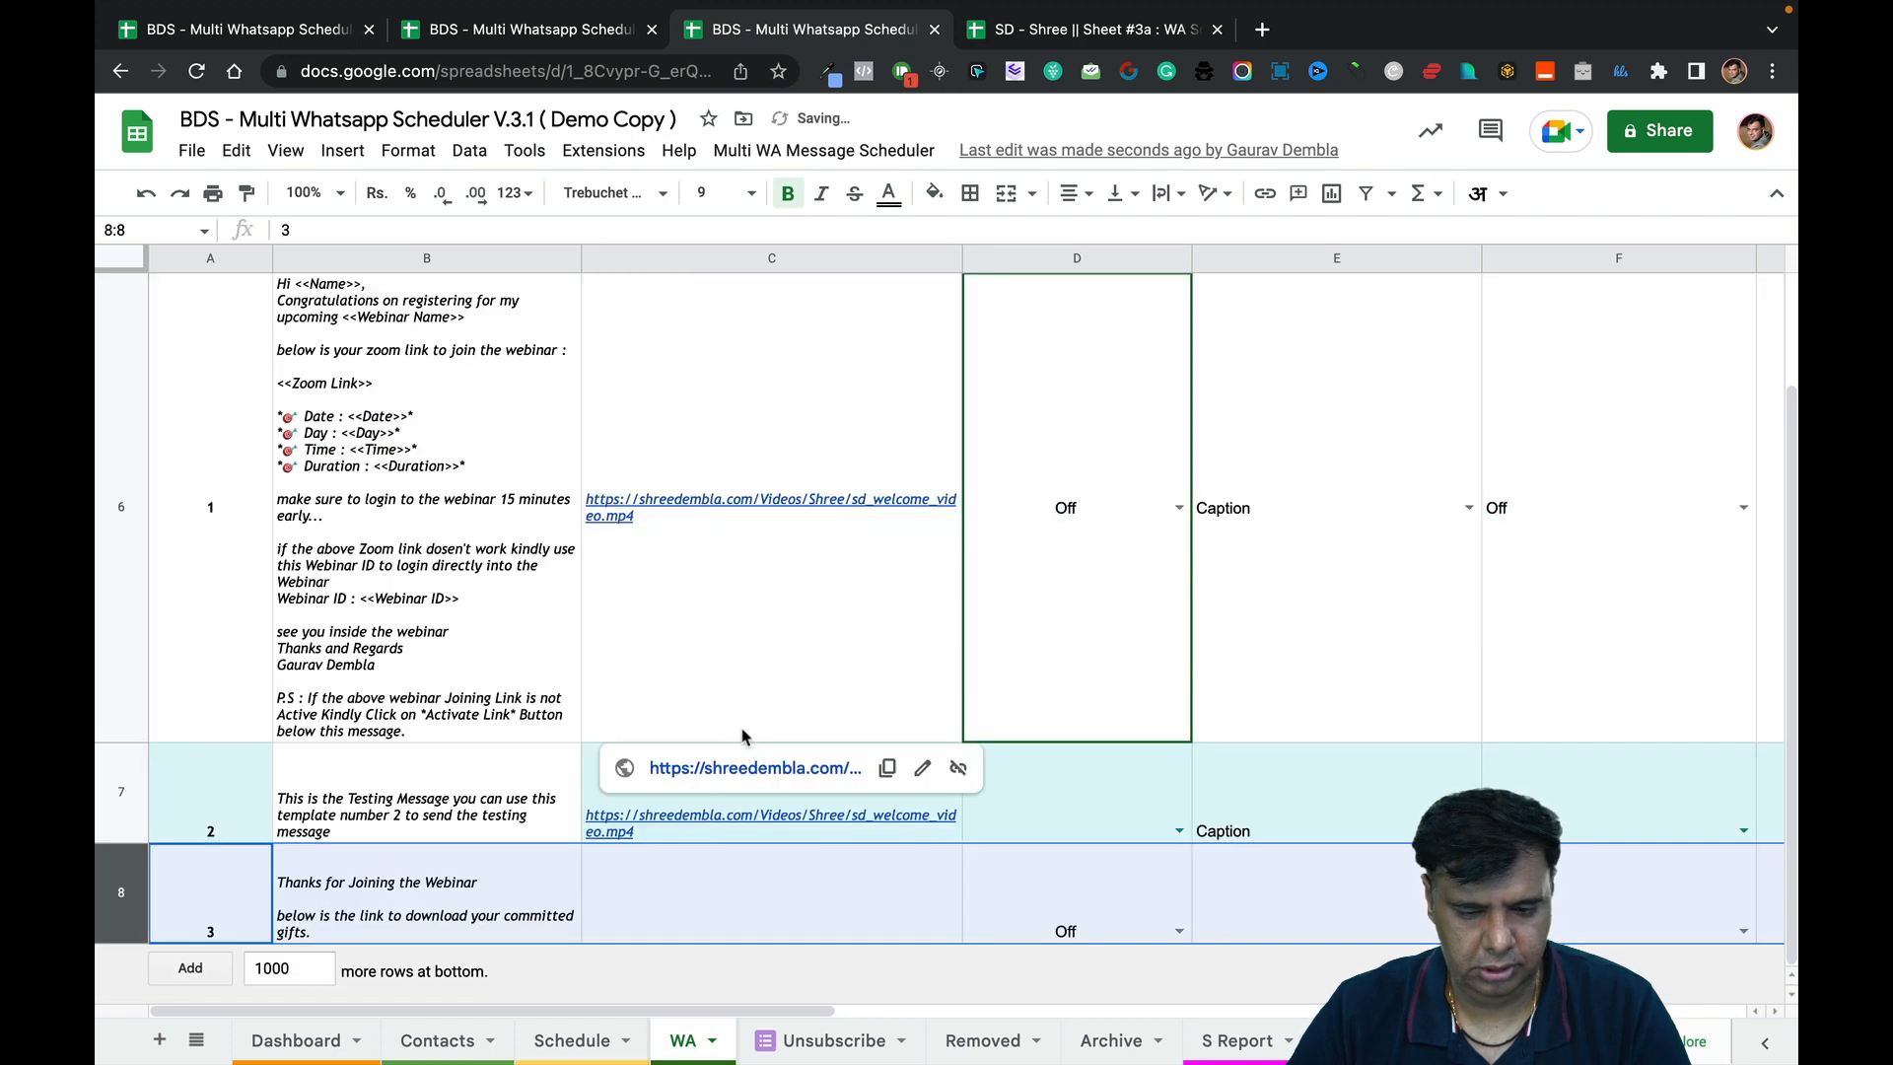
click(518, 867)
key(Right)
key(Right)
key(Right)
key(Right)
key(Right)
key(Right)
key(Right)
key(Right)
key(Right)
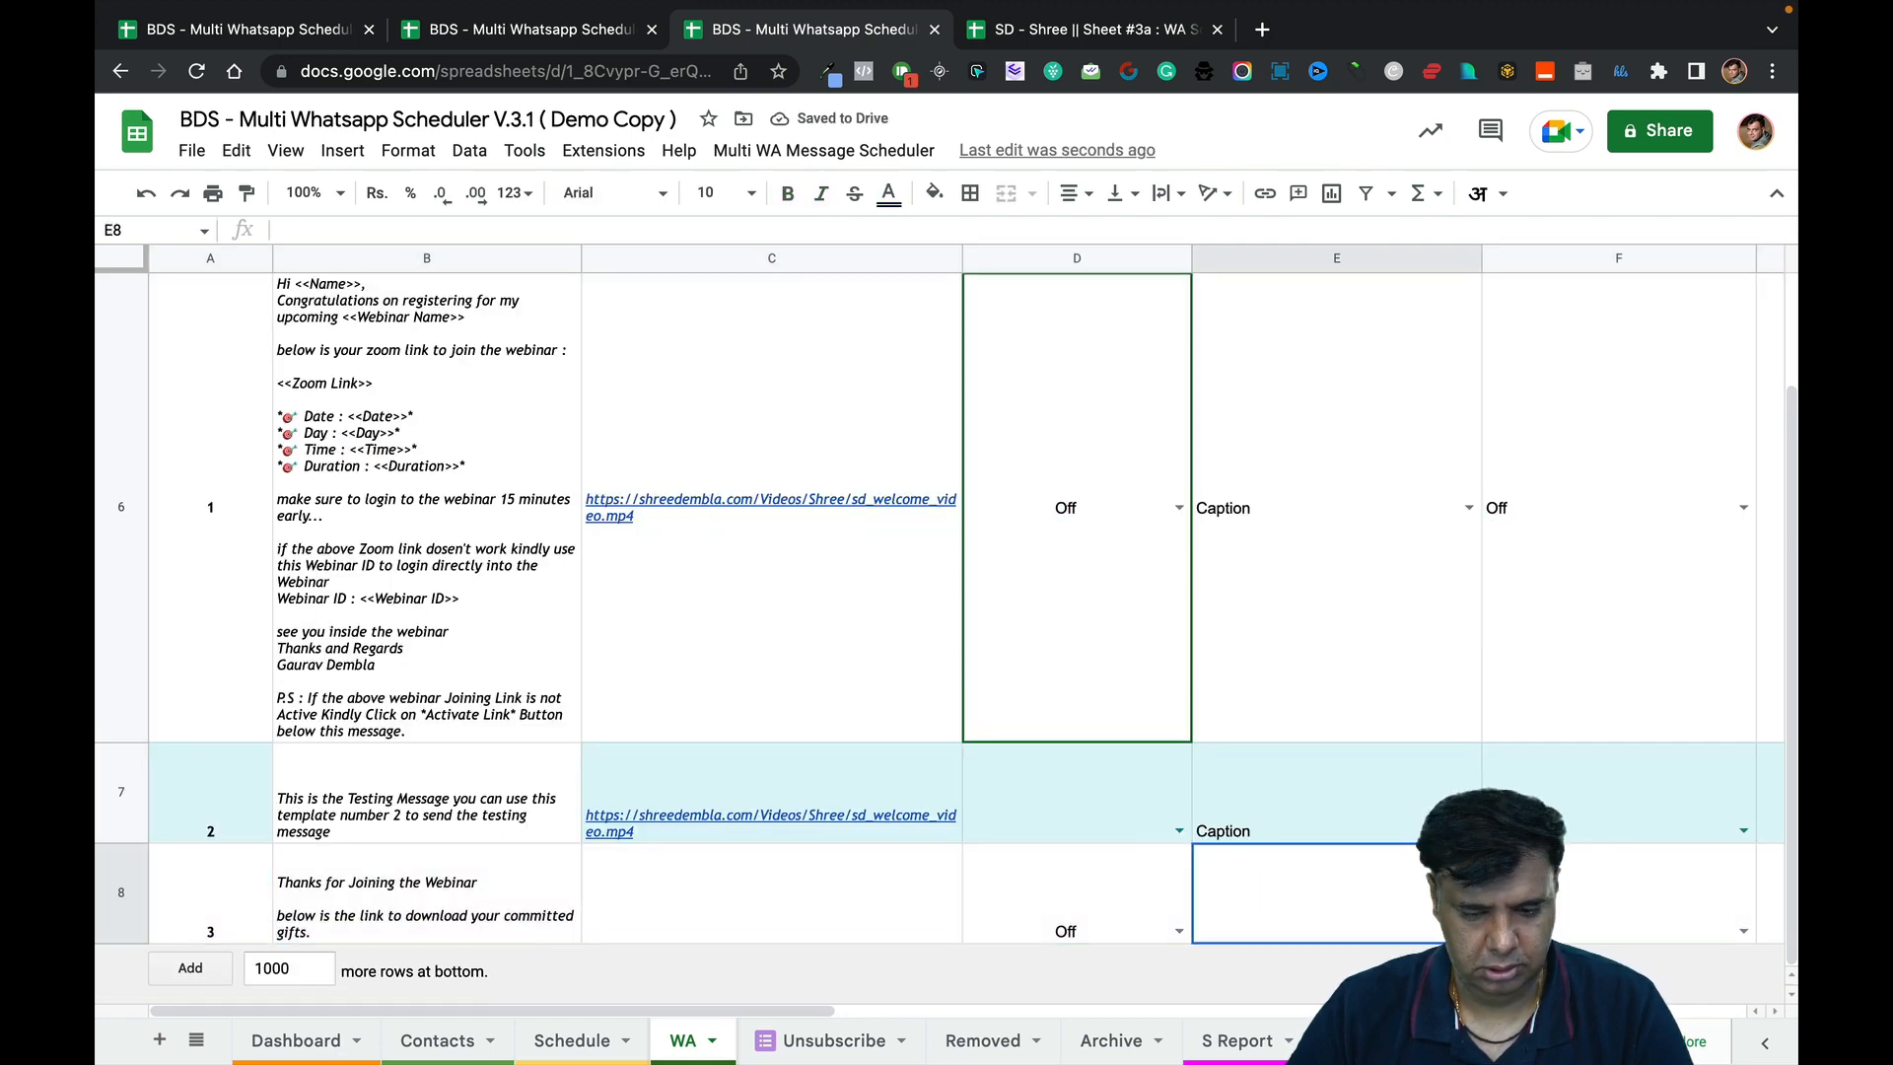
key(Right)
key(Right)
key(Right)
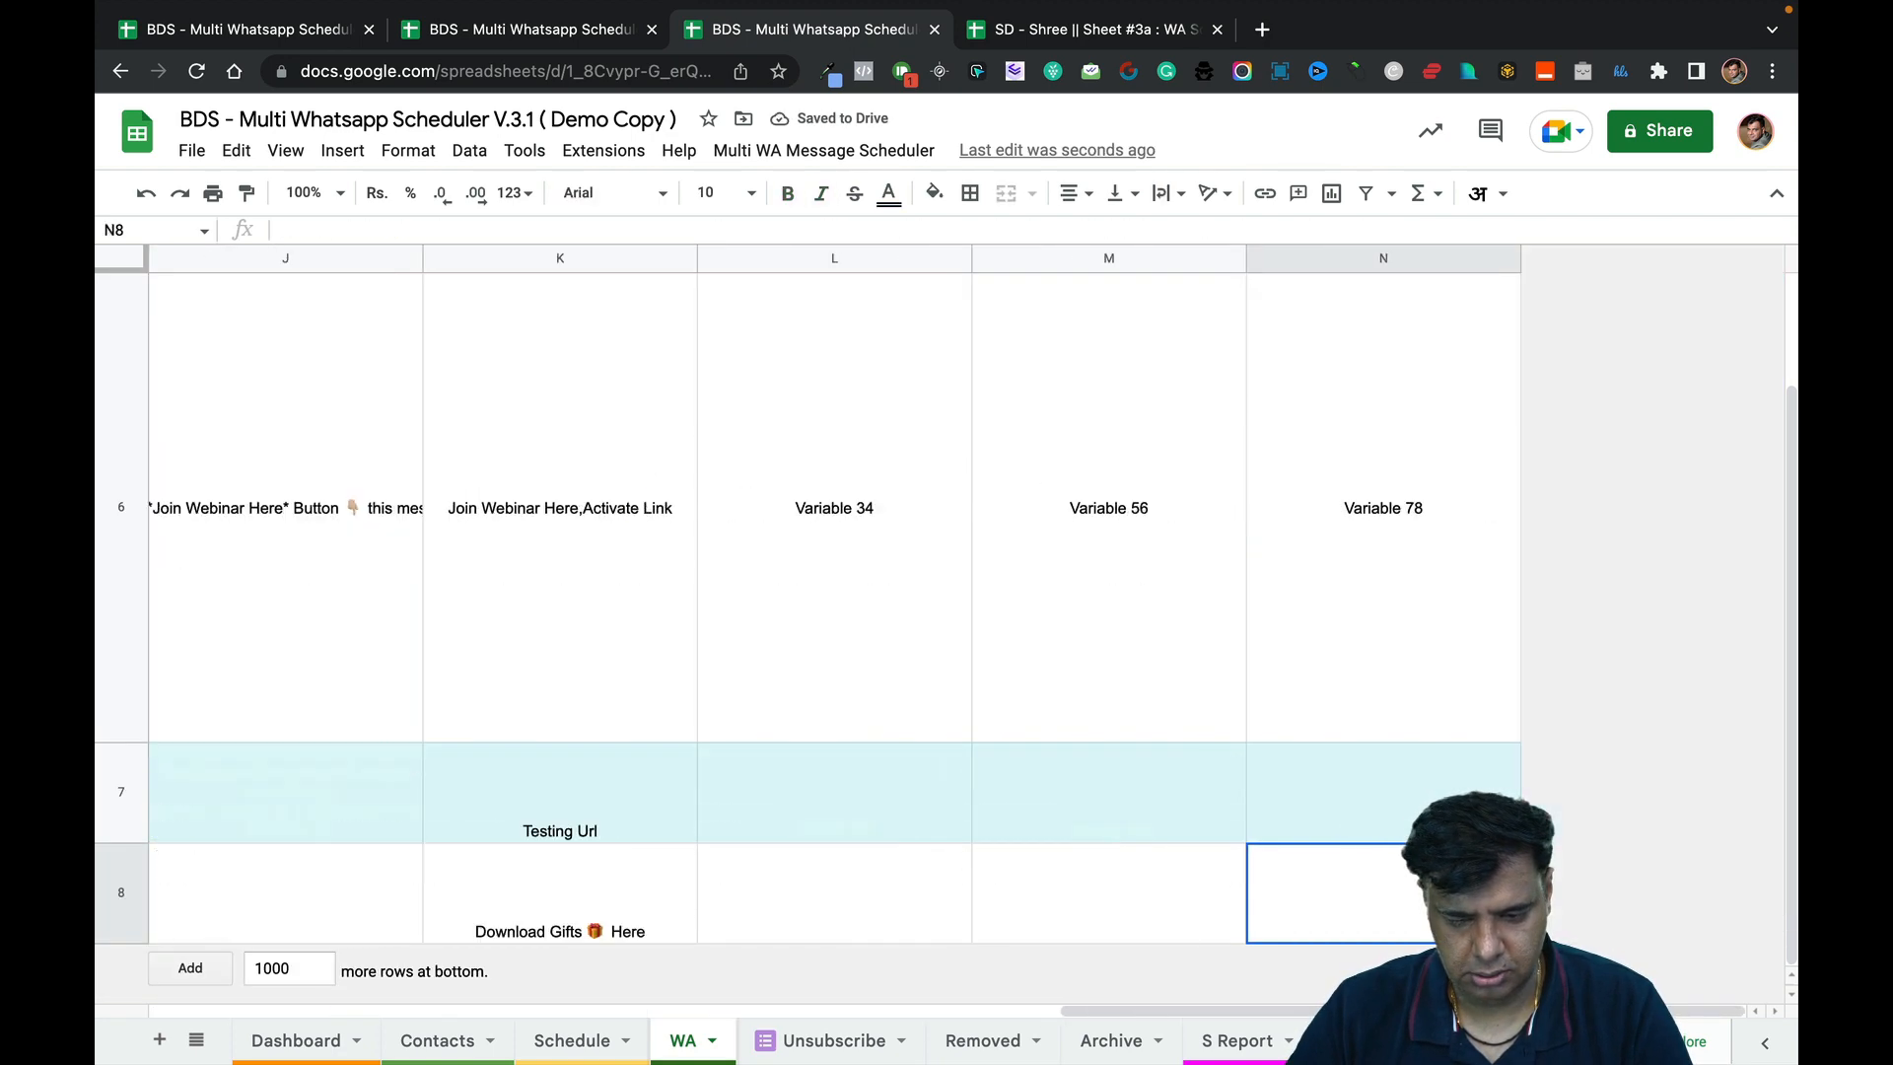
key(Left)
key(Left)
key(Left)
key(Left)
key(Left)
key(Left)
key(Left)
key(Left)
key(Left)
key(Left)
key(Left)
key(Left)
key(Left)
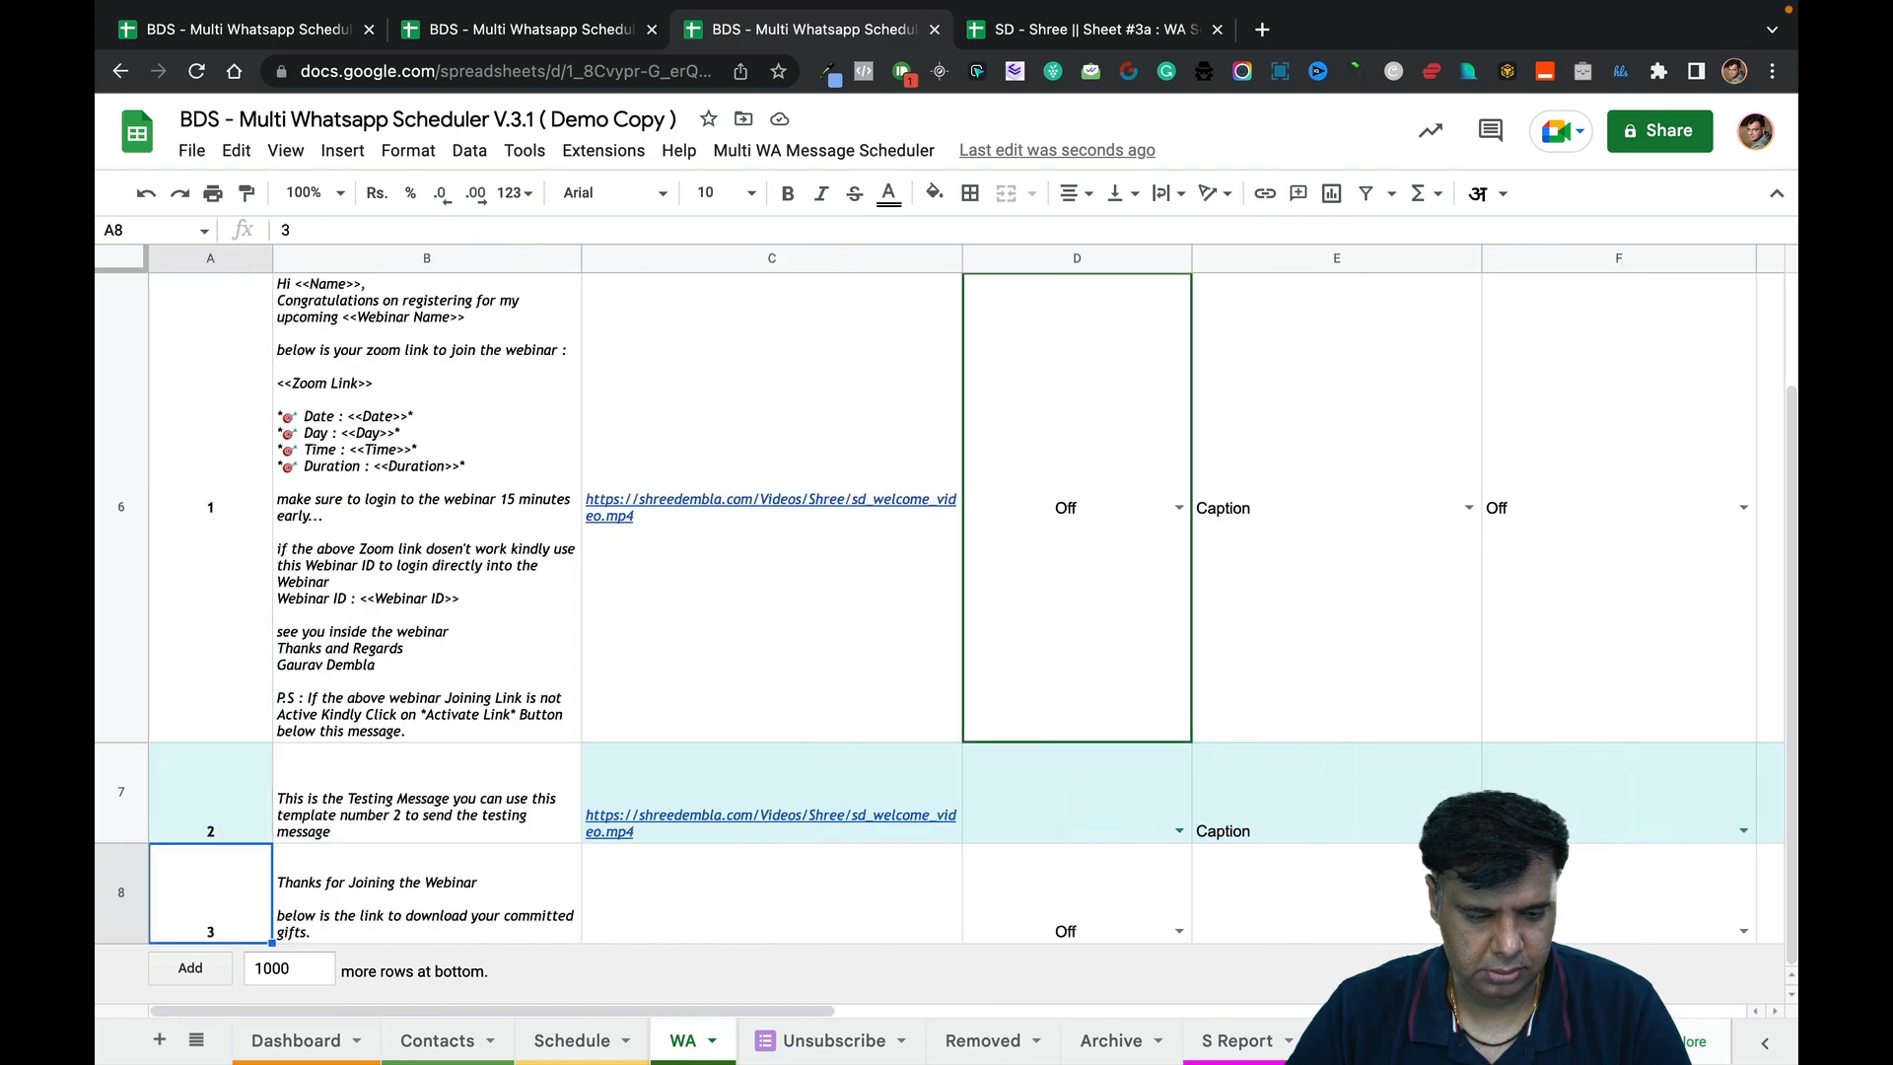
Close the Setup Template Properties form in the other tab and select template 3's row.
click(592, 32)
scroll(964, 490, up, 10)
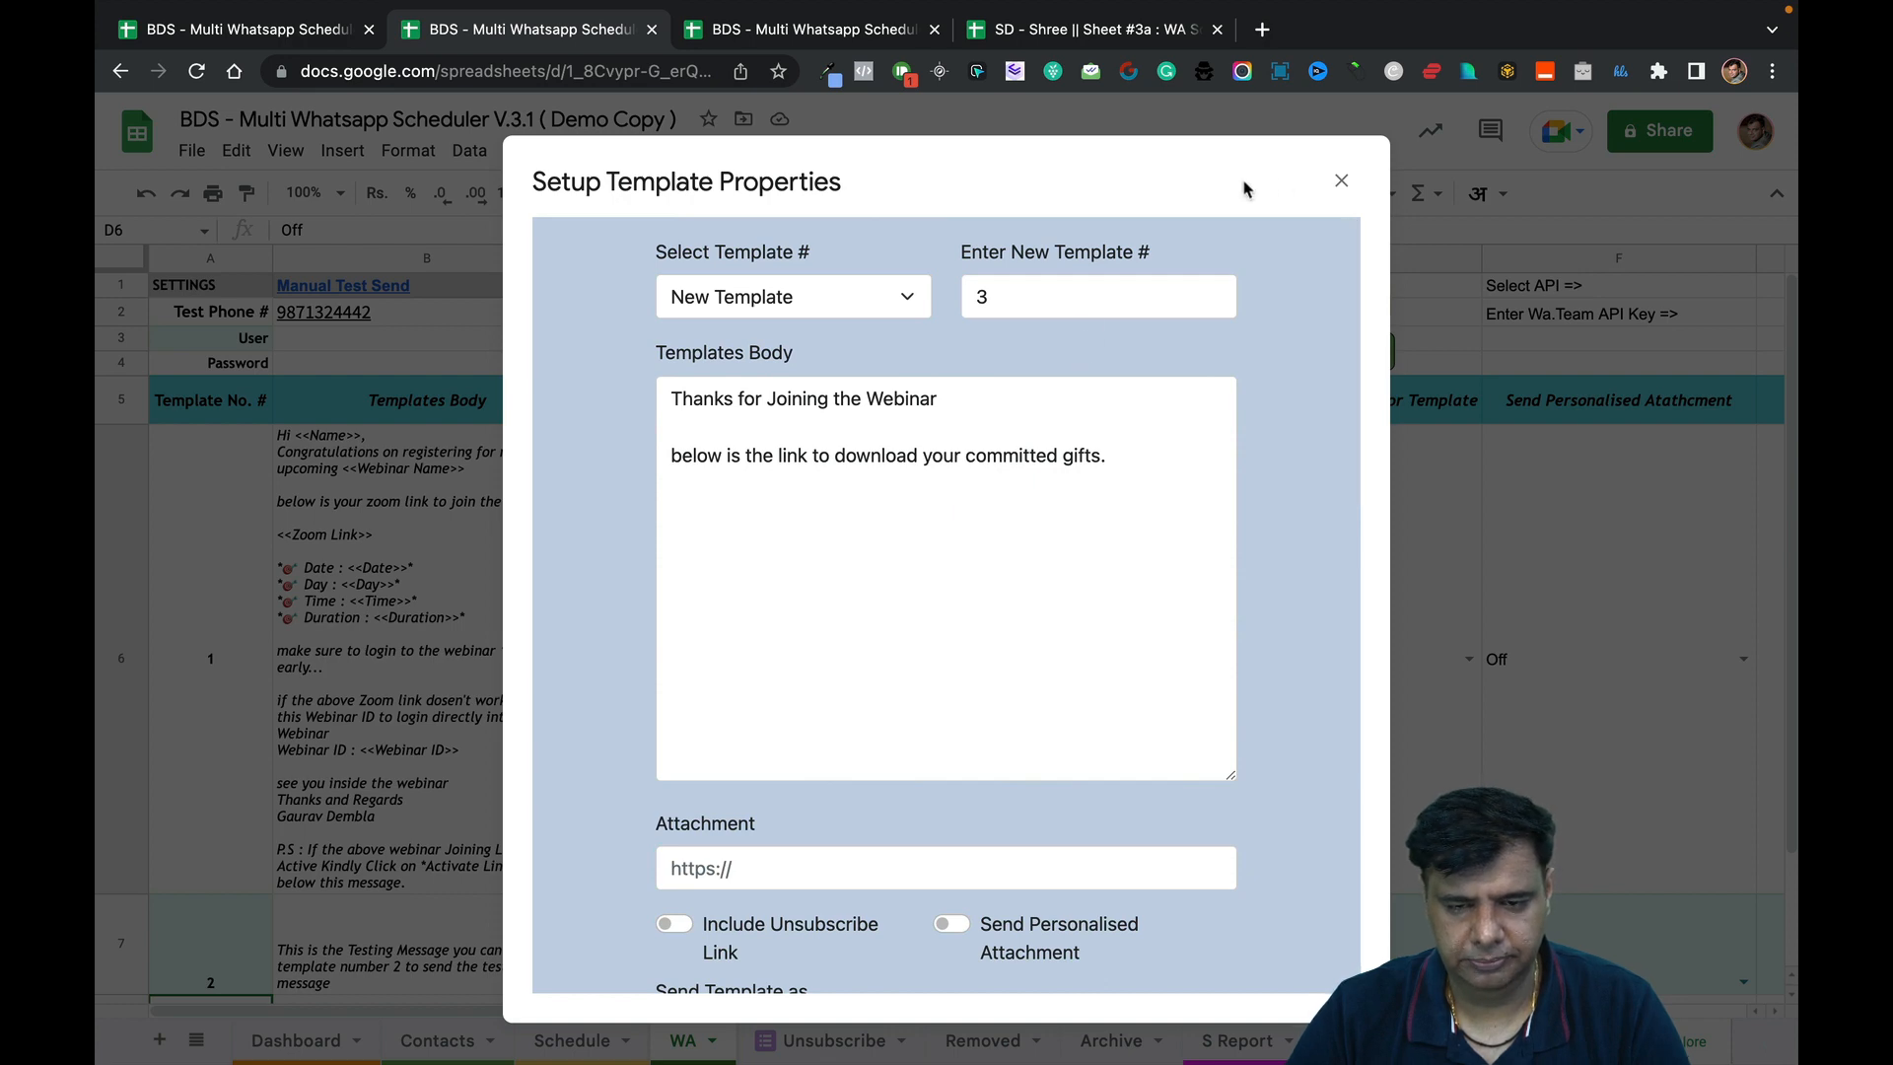
click(1341, 180)
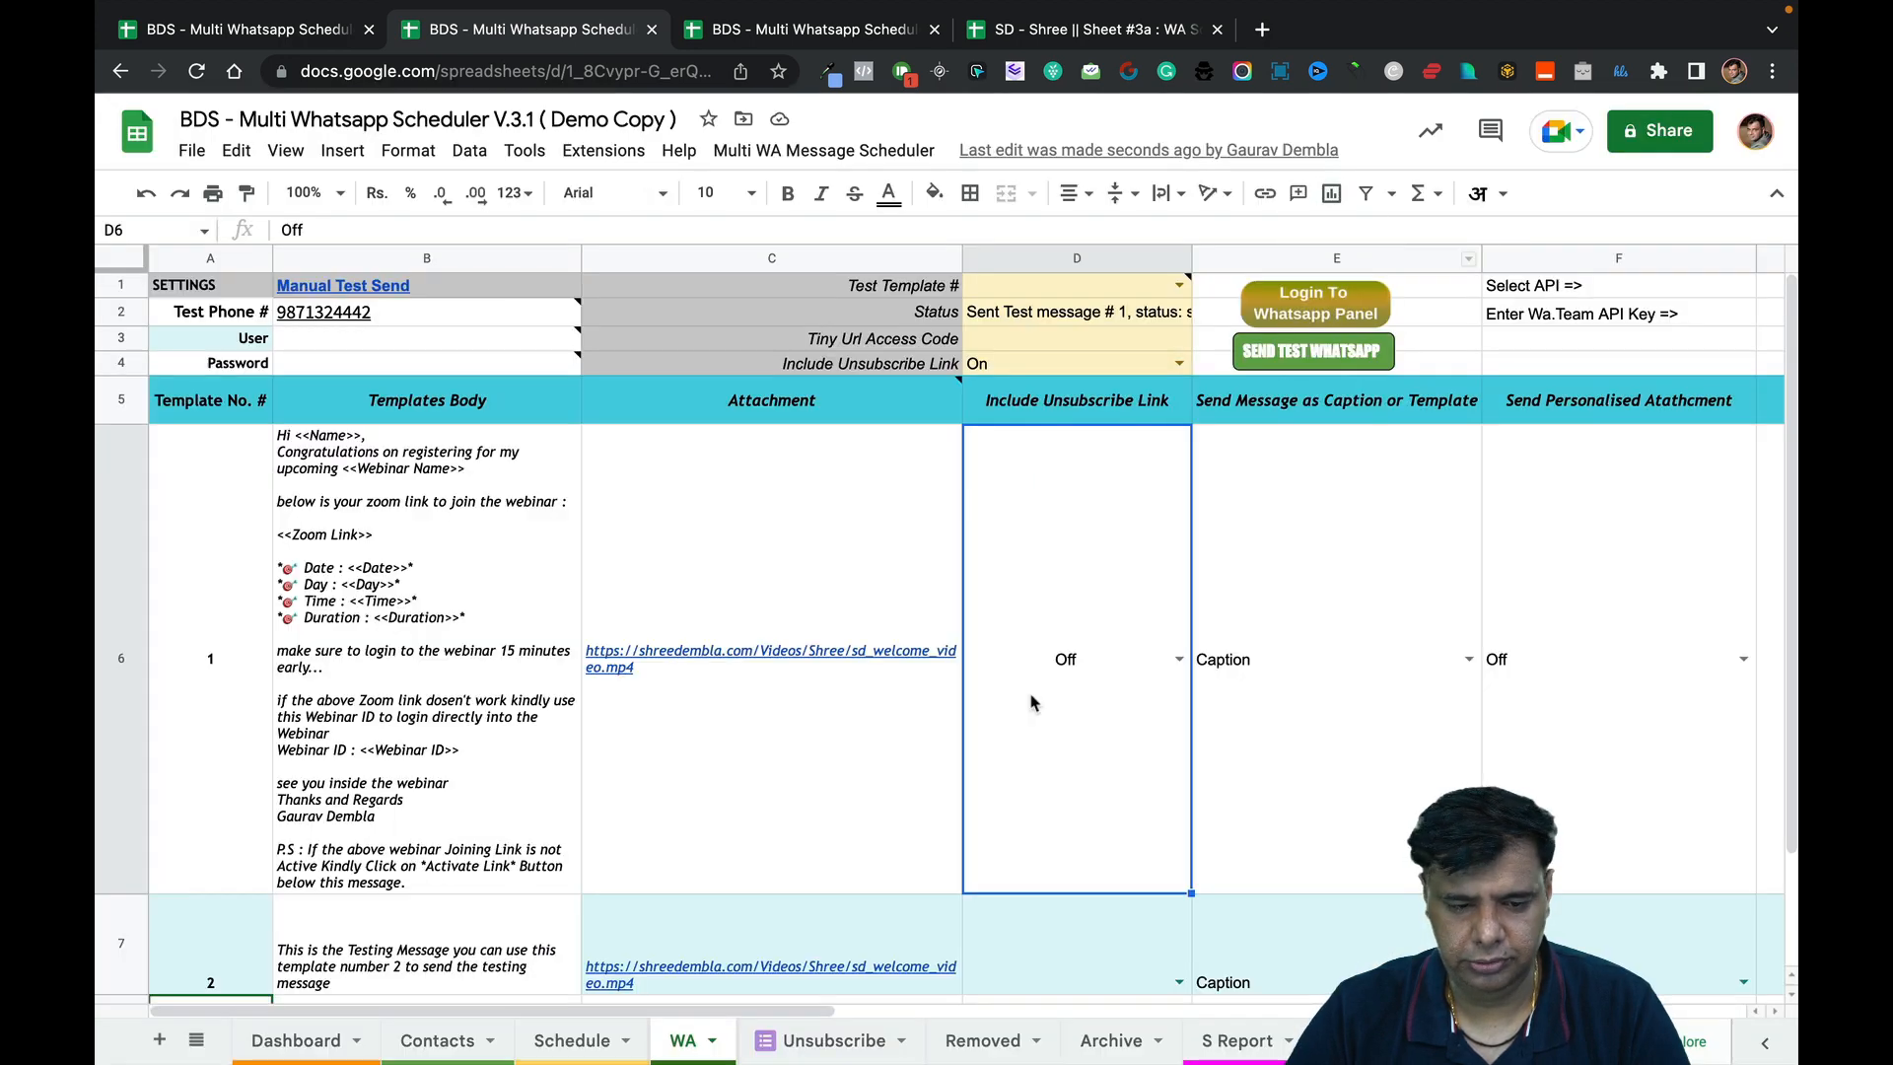
key(Down)
key(Down)
key(Left)
key(Left)
key(Left)
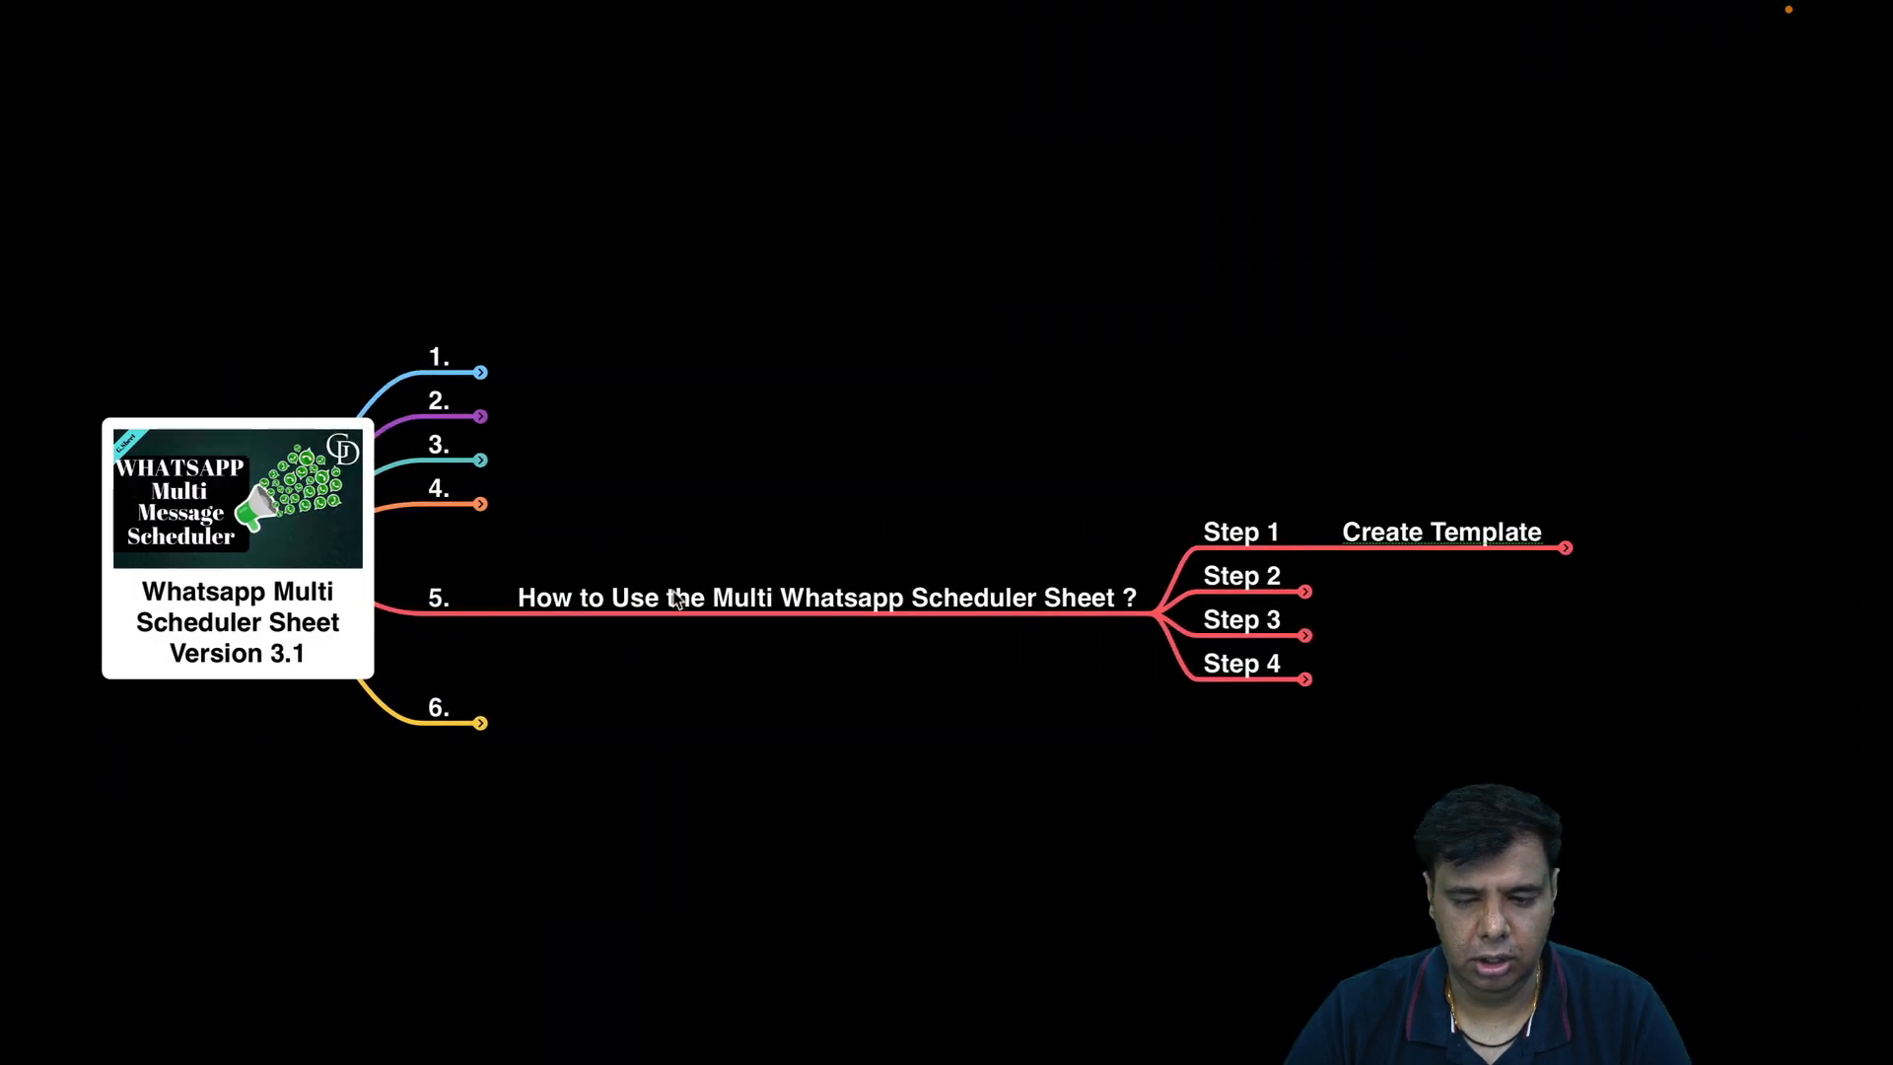
Place the MindNode space after WhatsApp, expand Step 2 to show Turn on Schedule Trigger, return to Sheets.
key(ctrl+Up)
drag(448, 50, 687, 96)
click(688, 95)
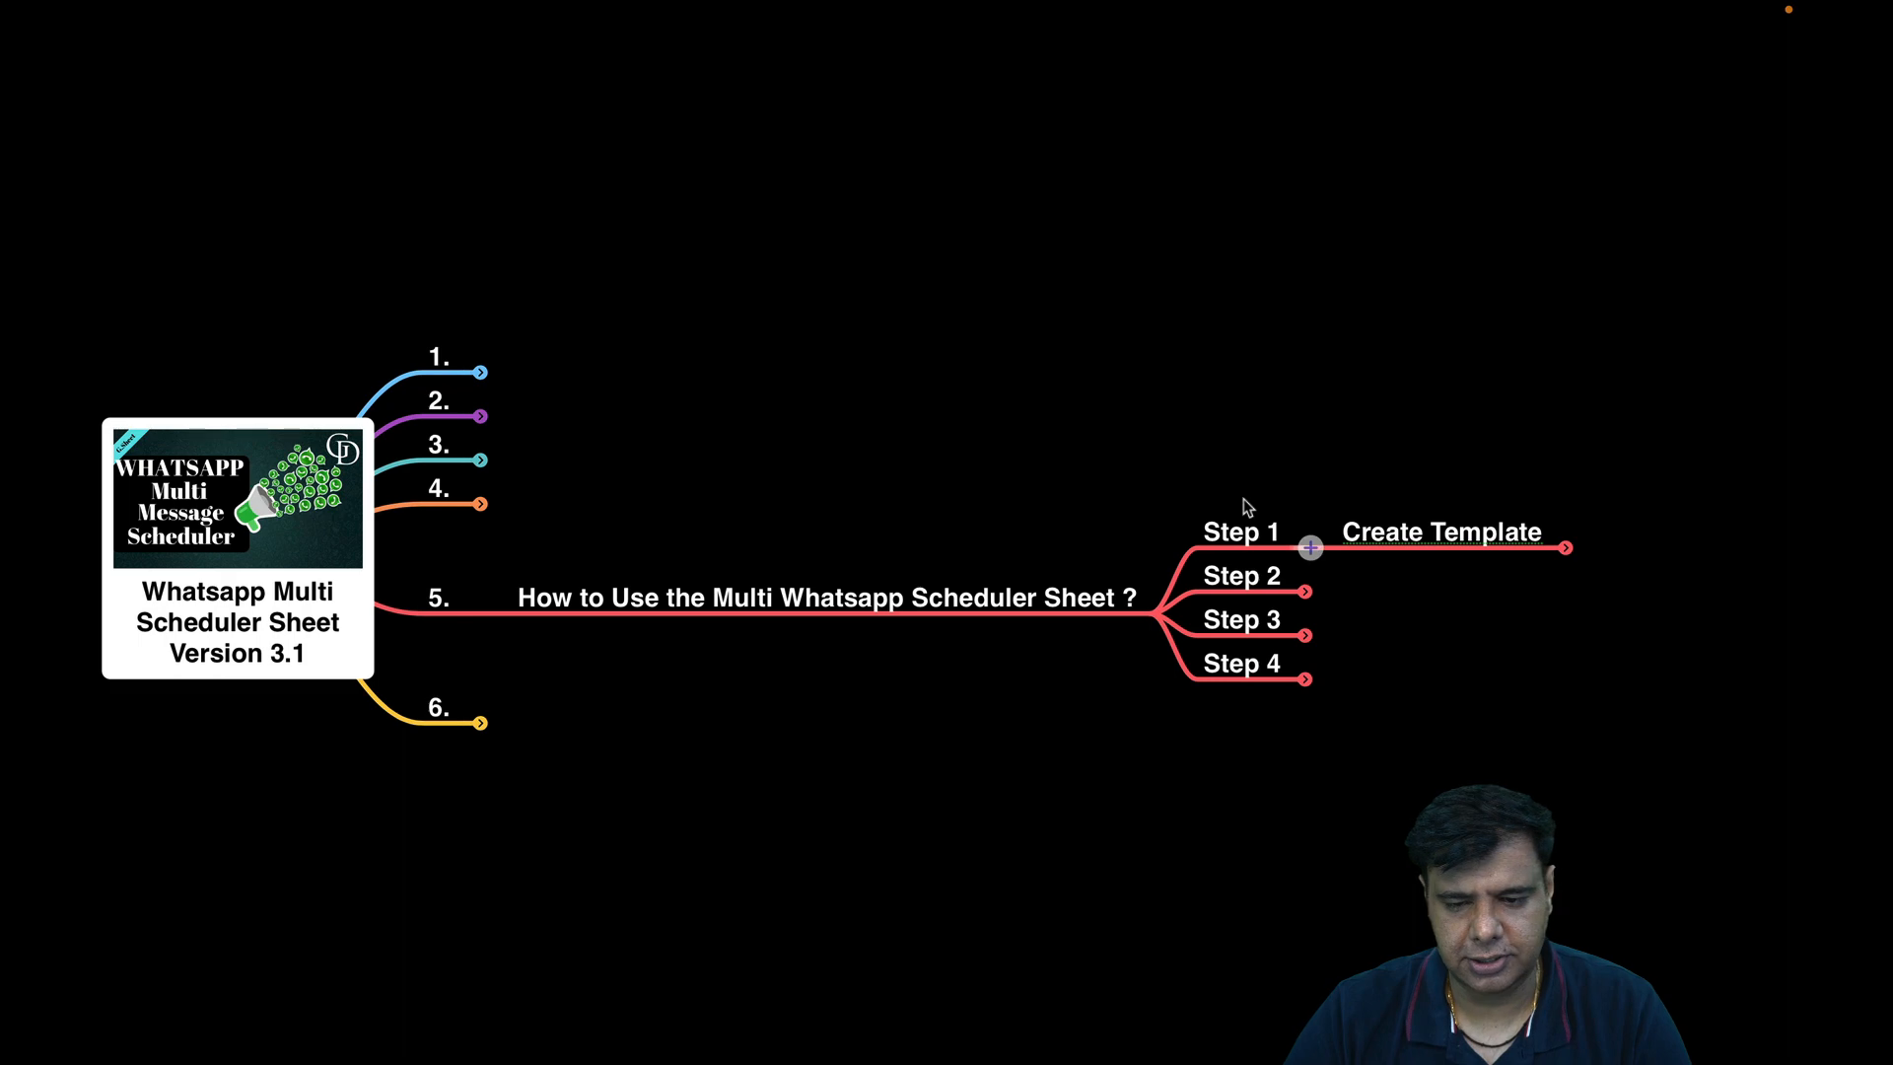
click(1307, 591)
key(ctrl+Right)
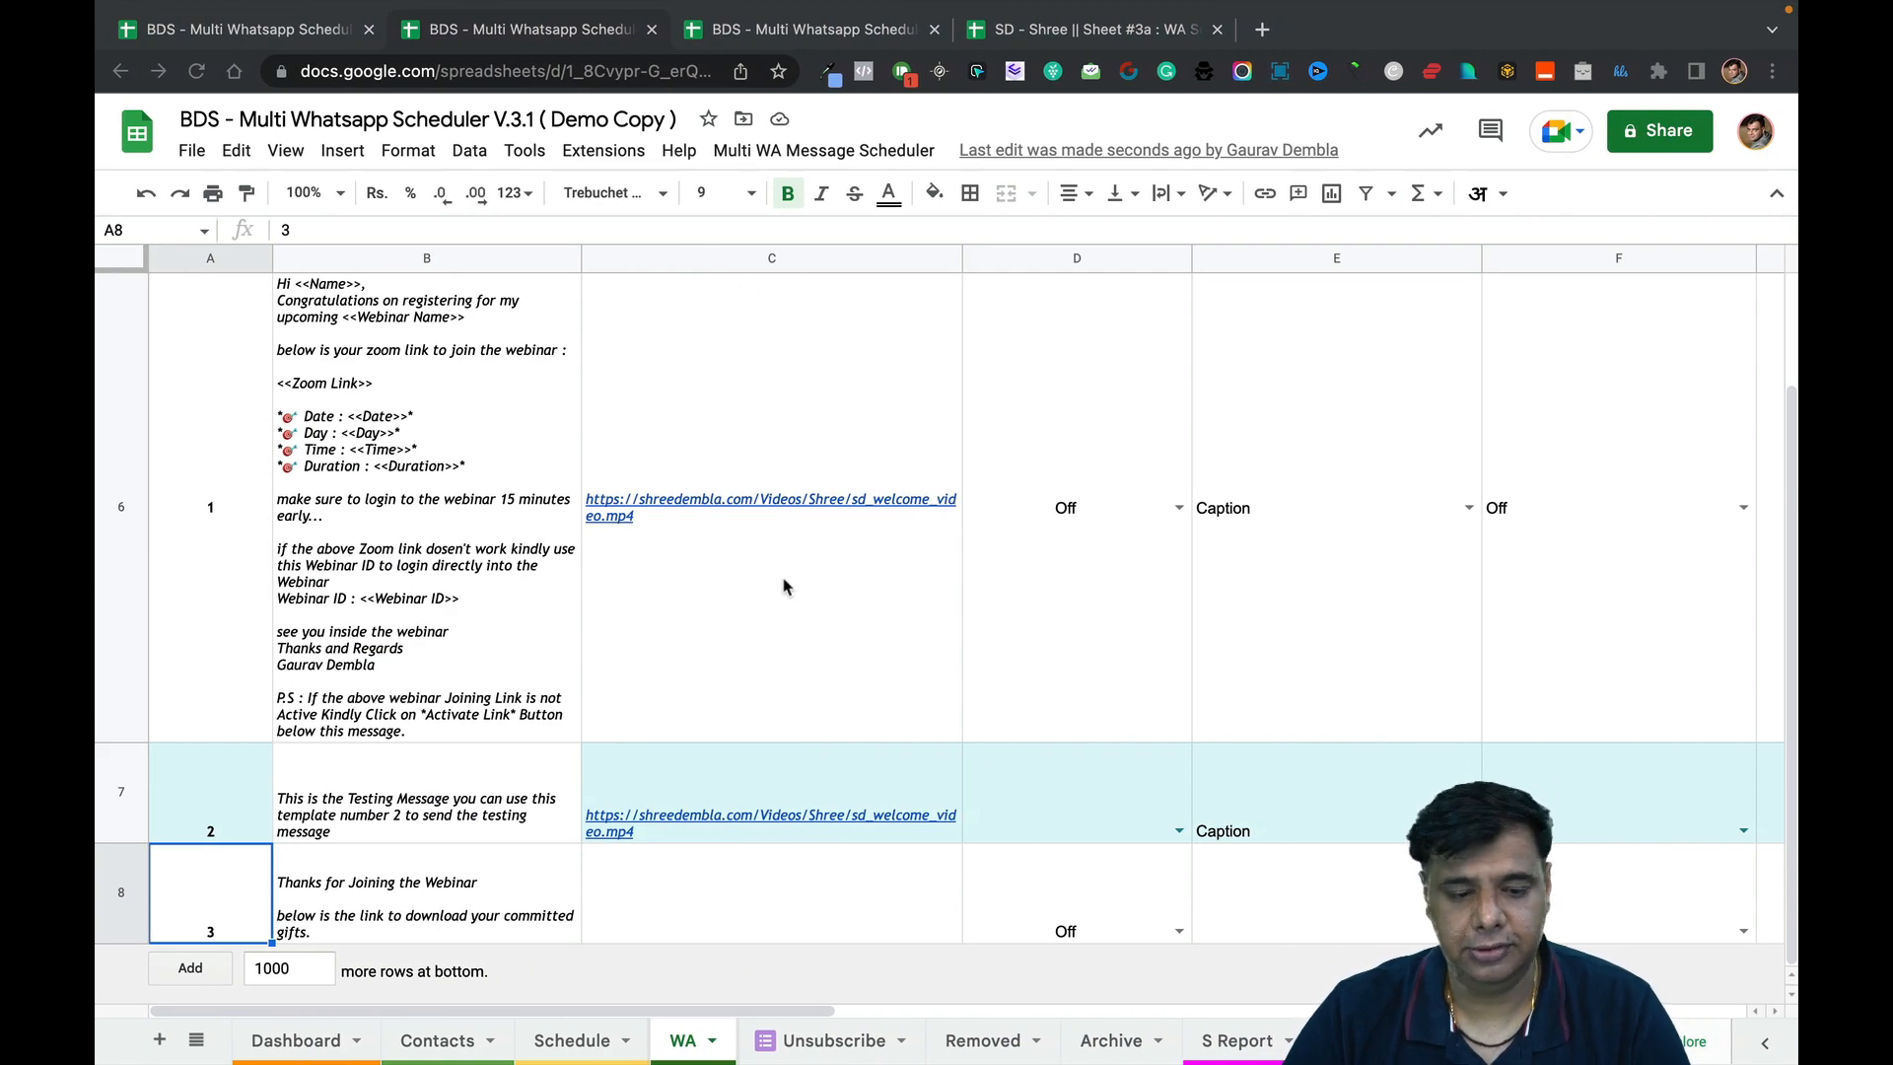
On the Schedule sheet, turn the trigger on, answering Yes for a new trigger and OK.
click(555, 1033)
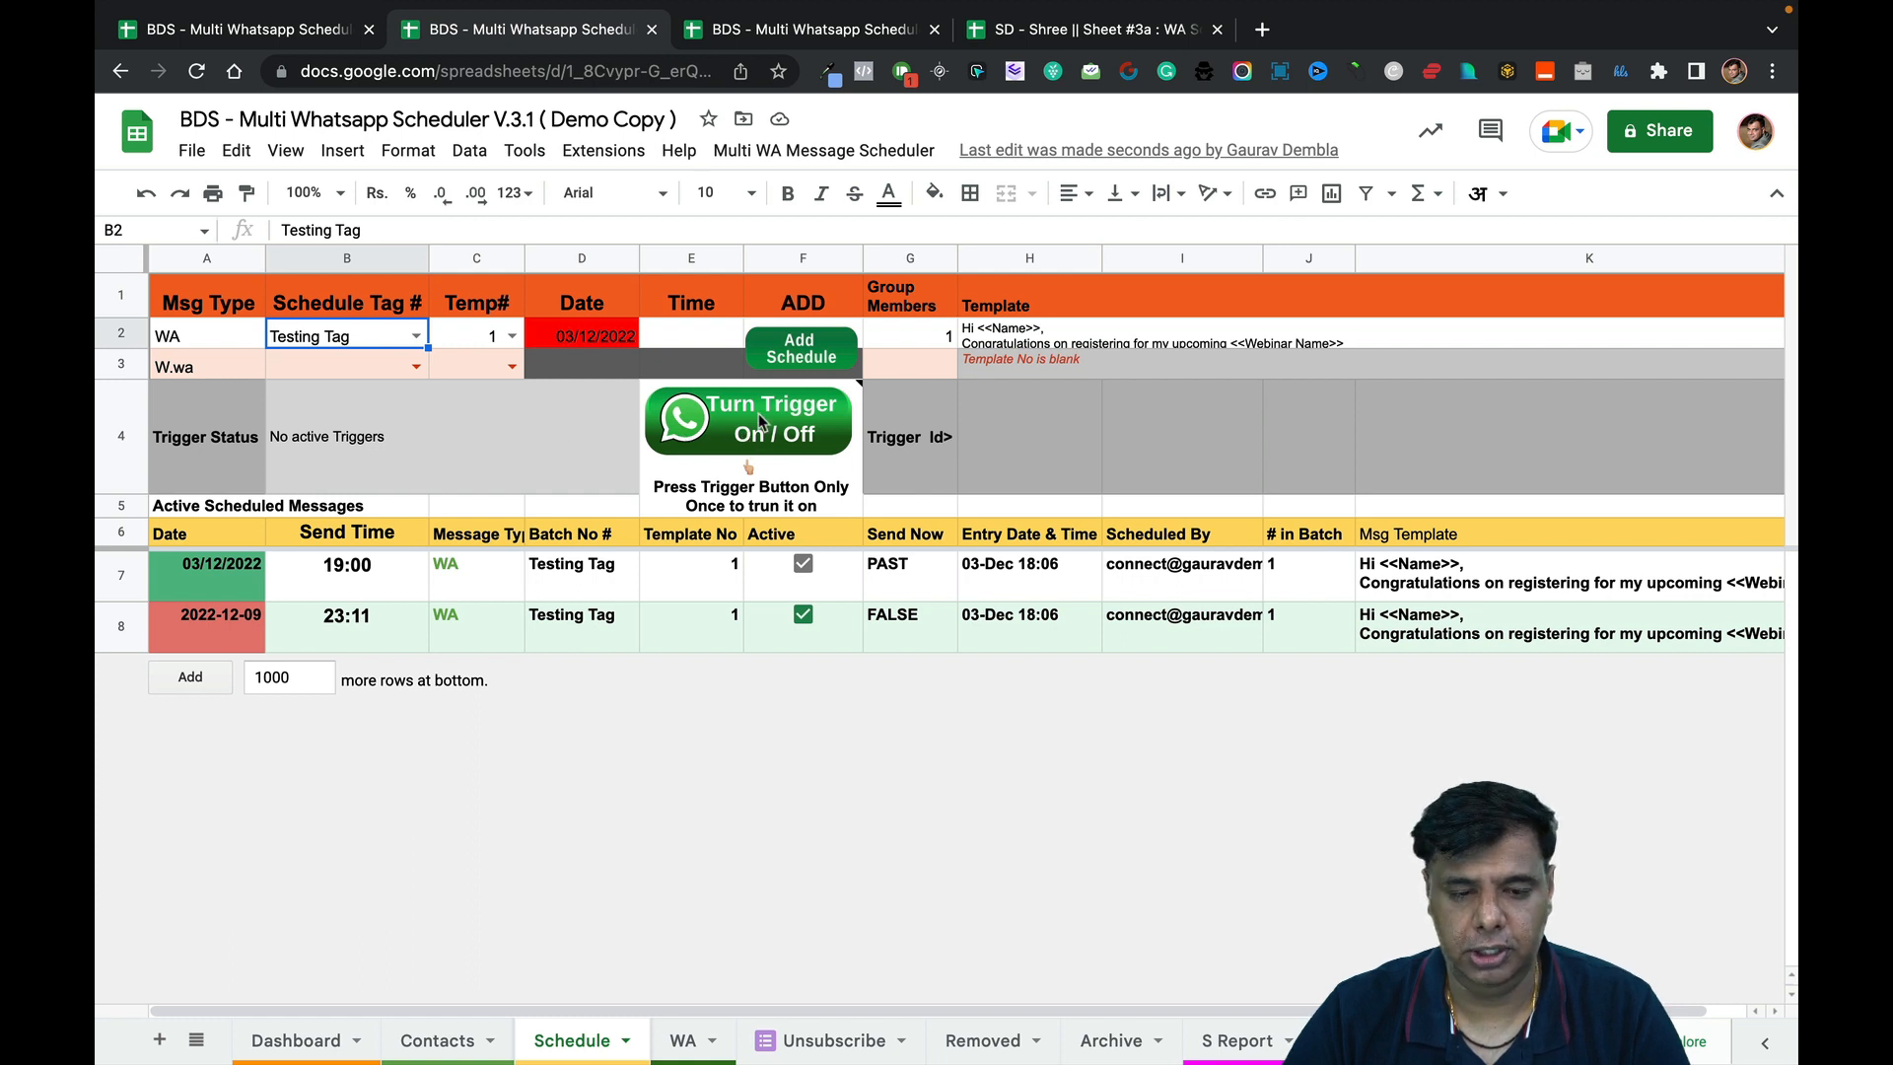
click(785, 441)
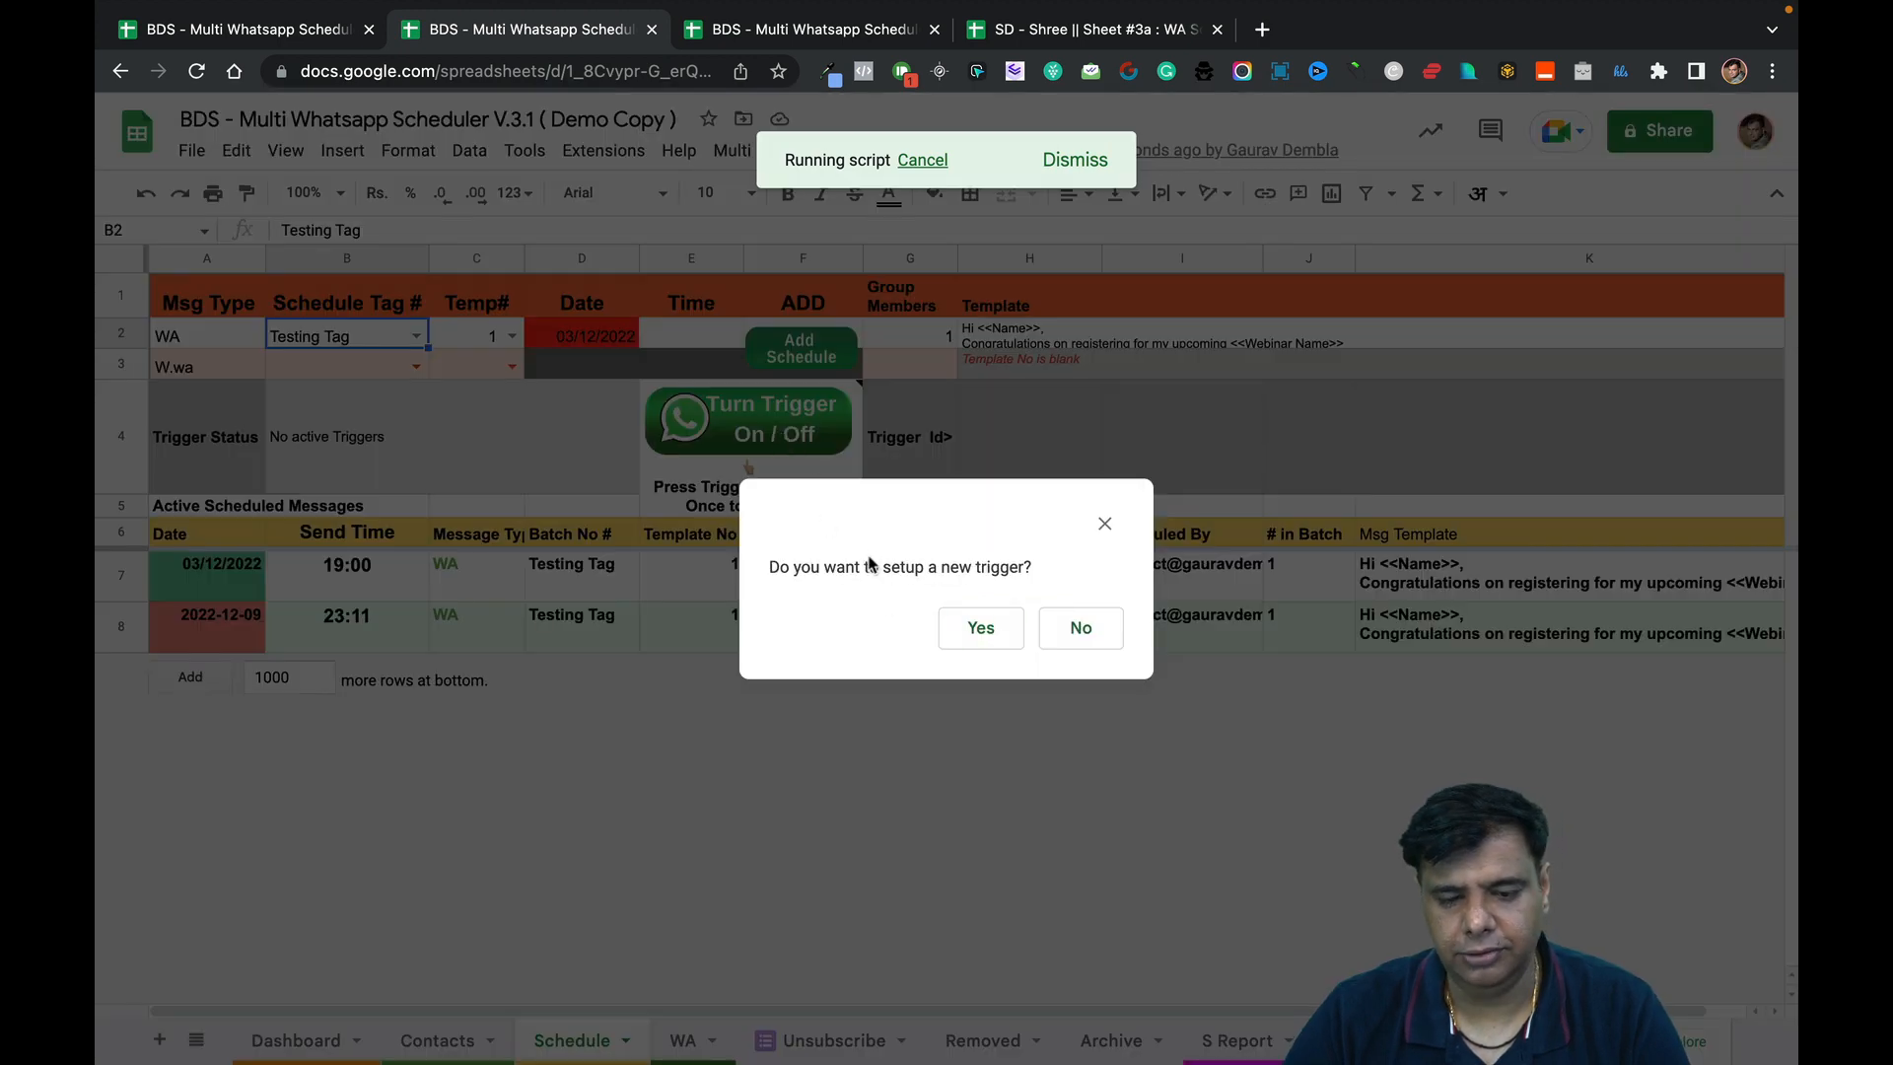
click(983, 629)
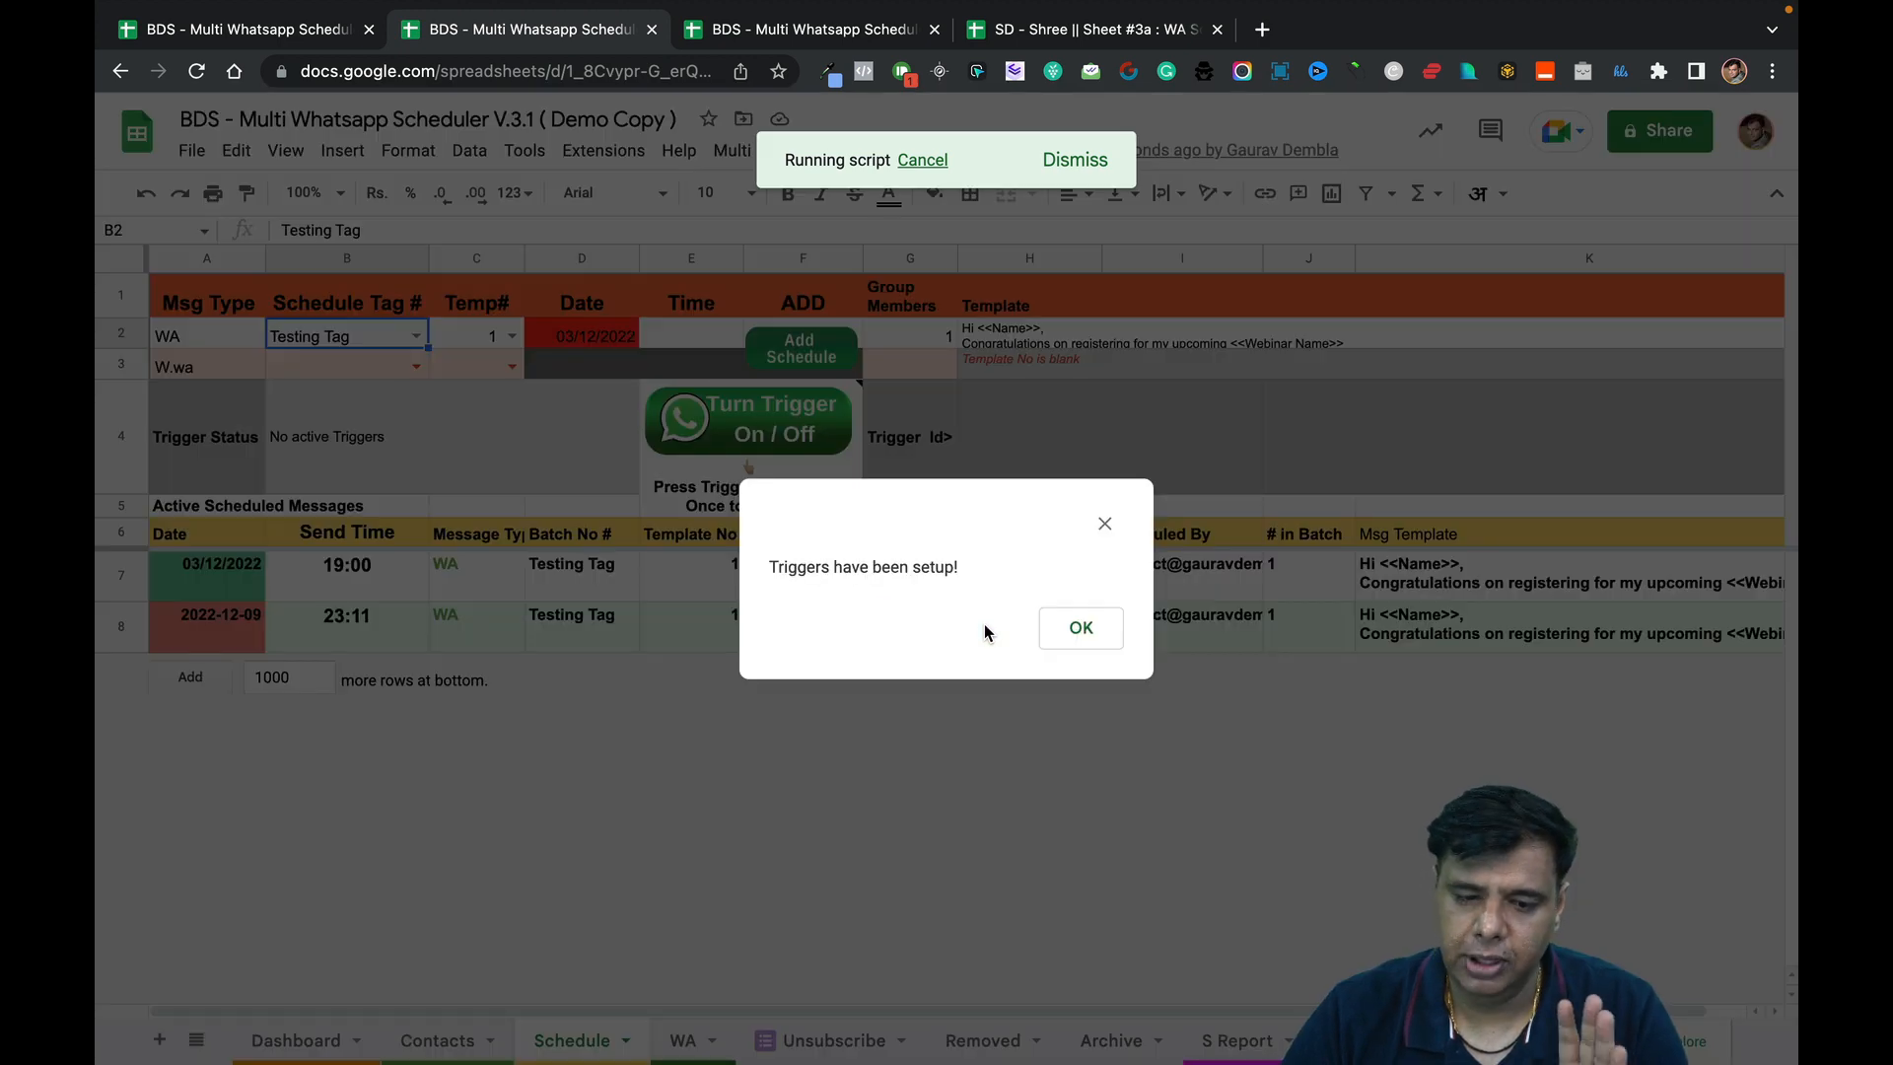
click(1078, 637)
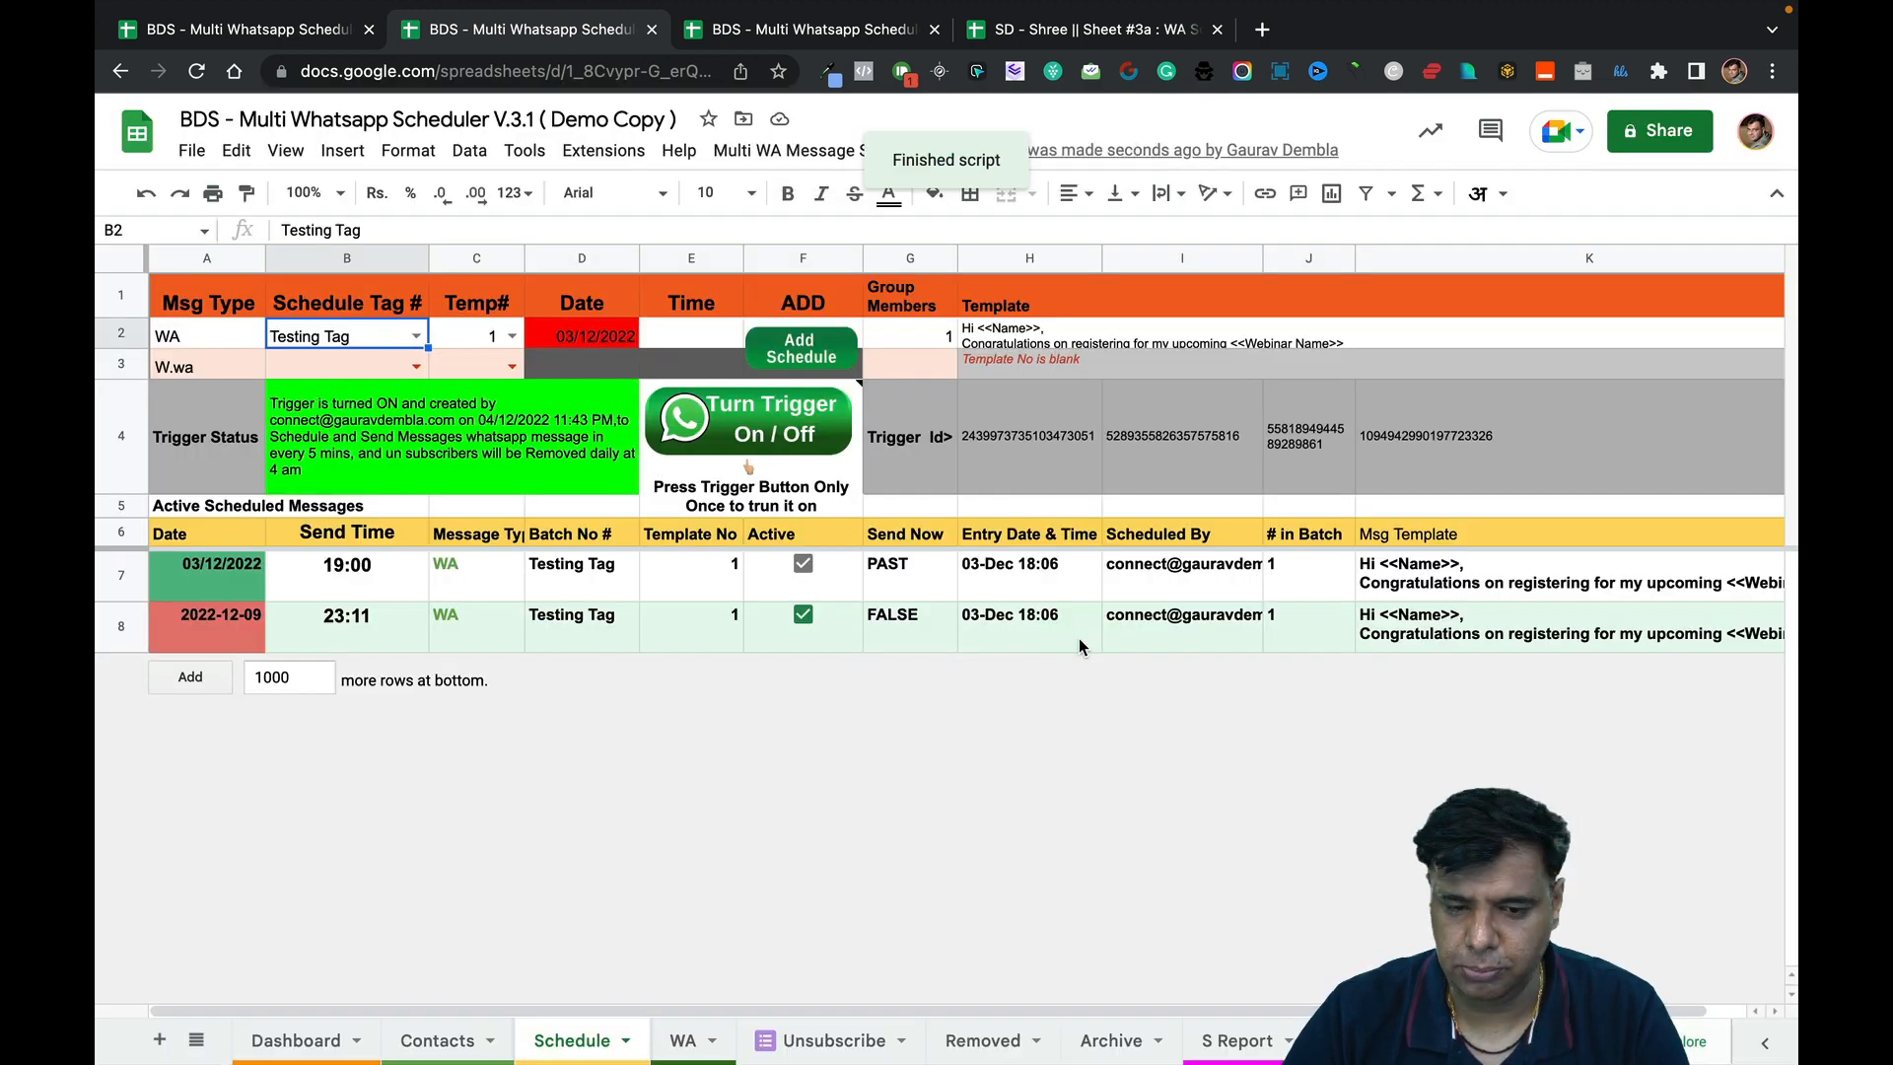
Check the trigger status message and the three trigger ID values.
click(558, 396)
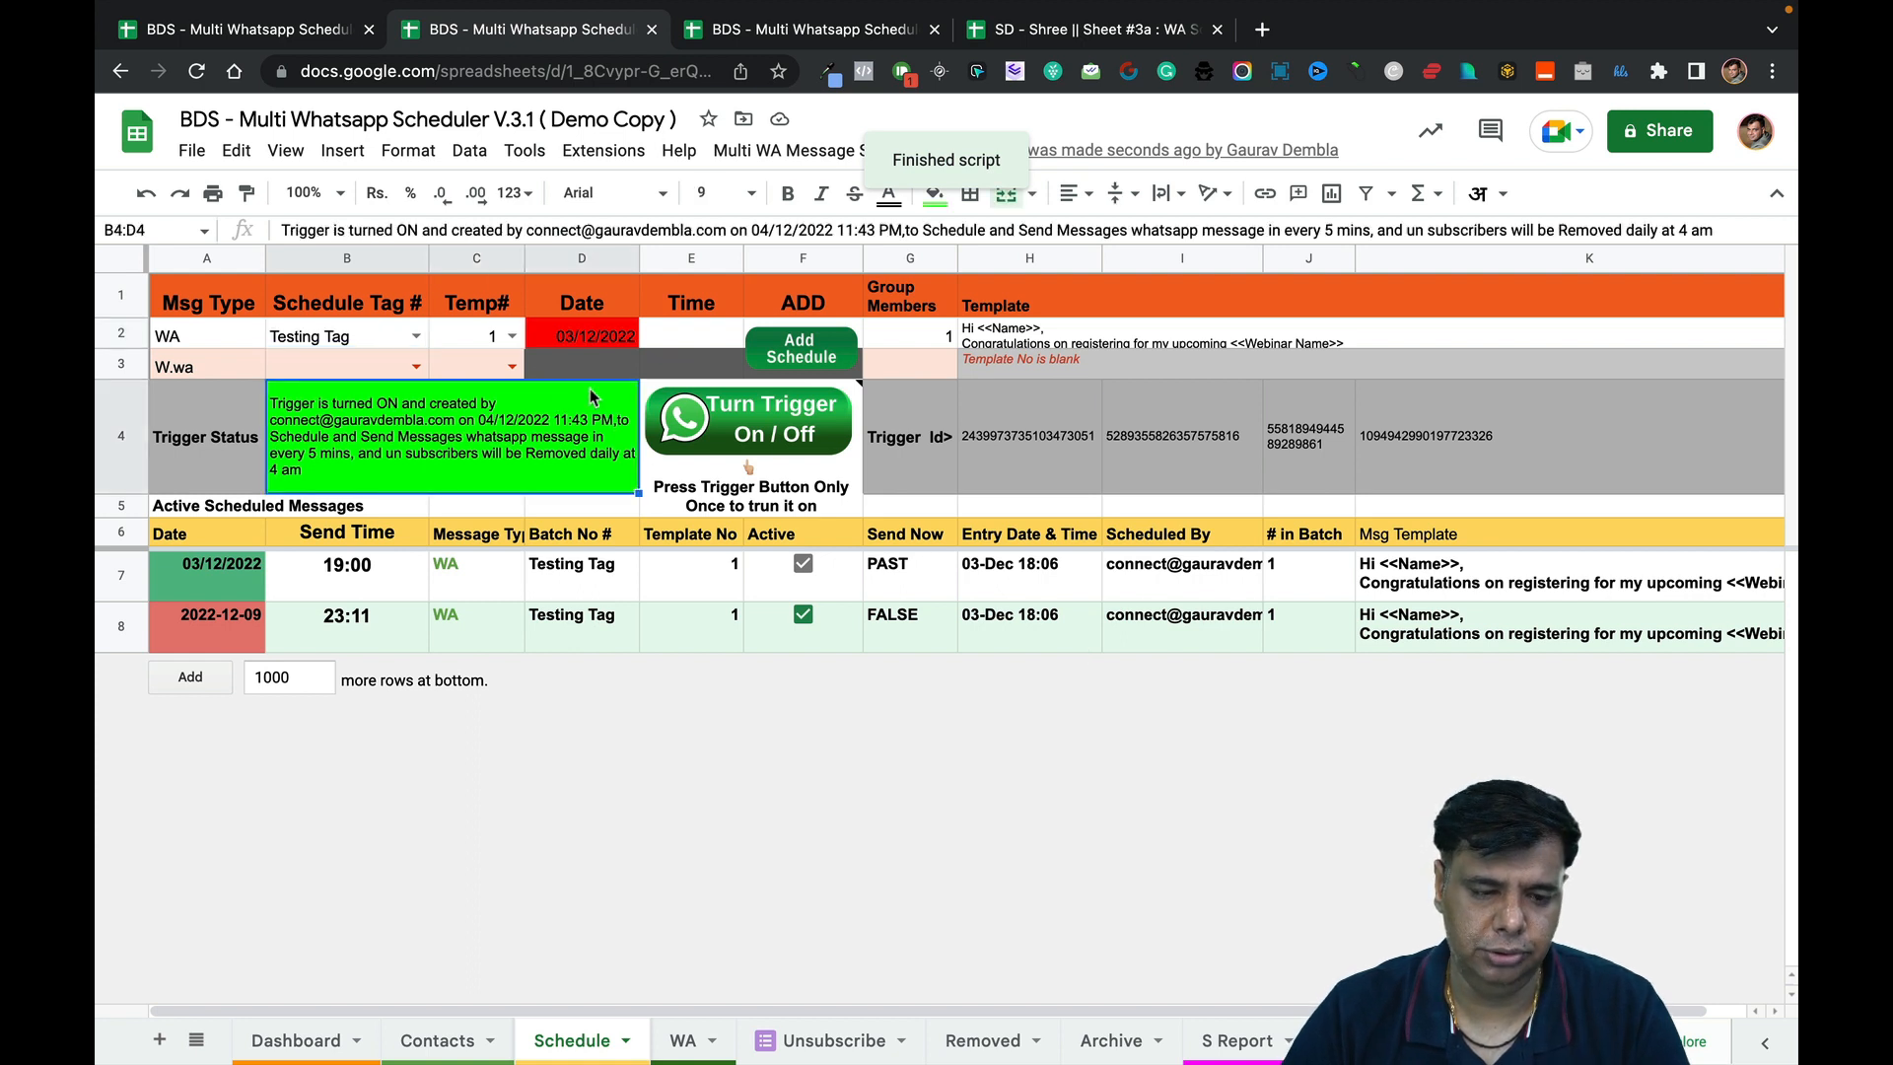
click(954, 445)
click(1072, 455)
click(1285, 470)
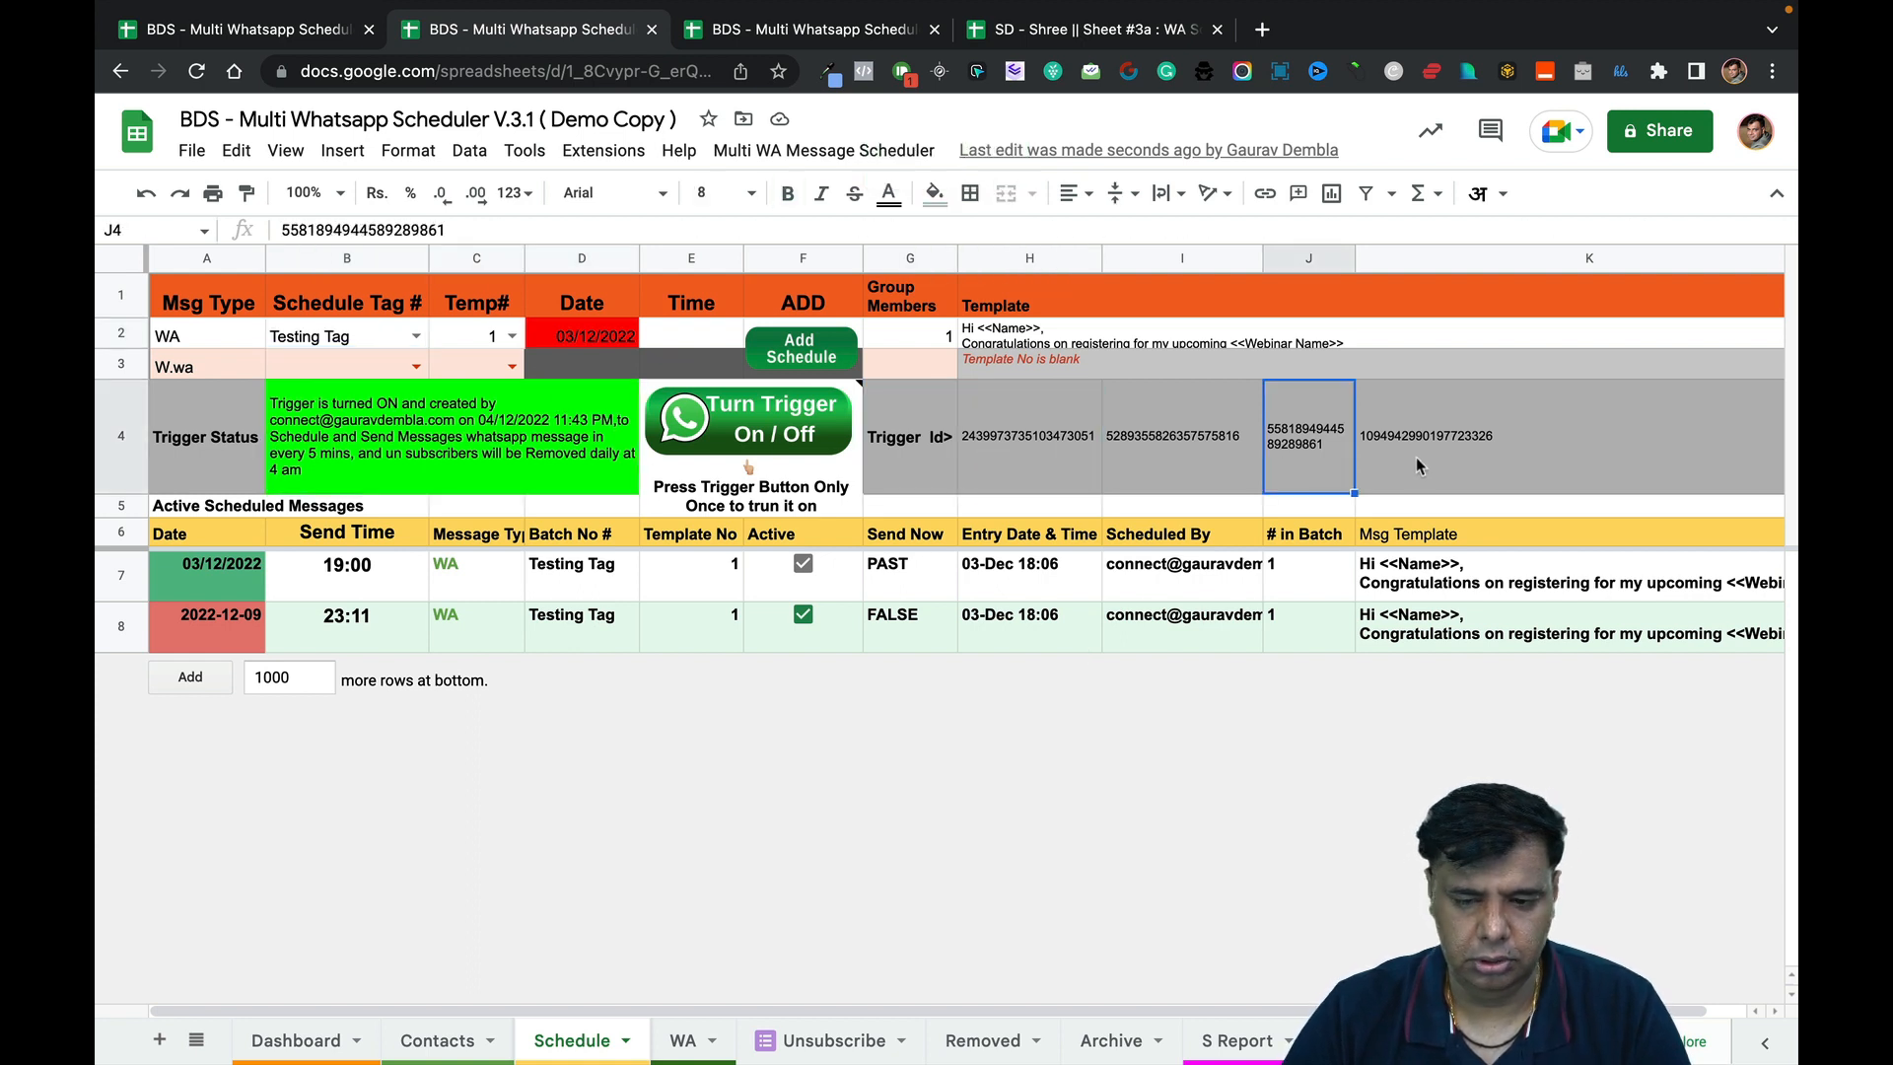
click(1420, 468)
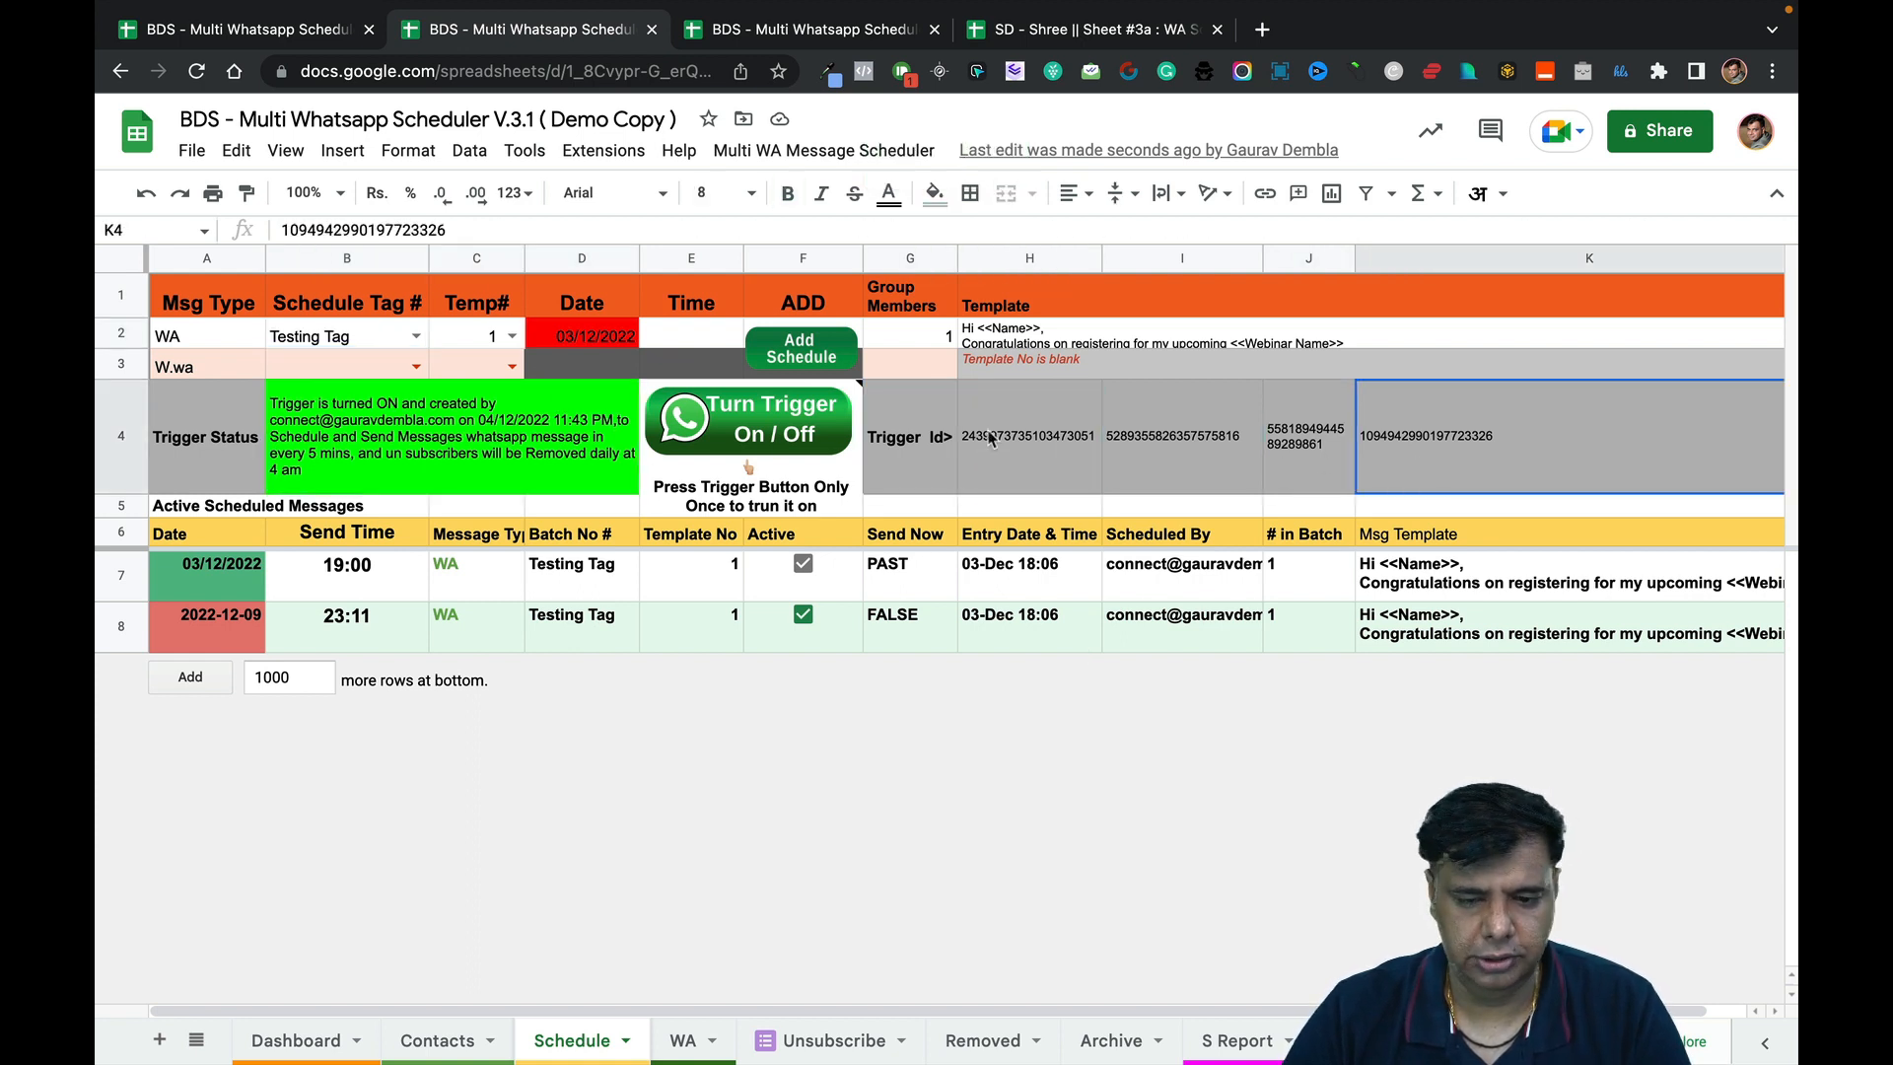
click(596, 431)
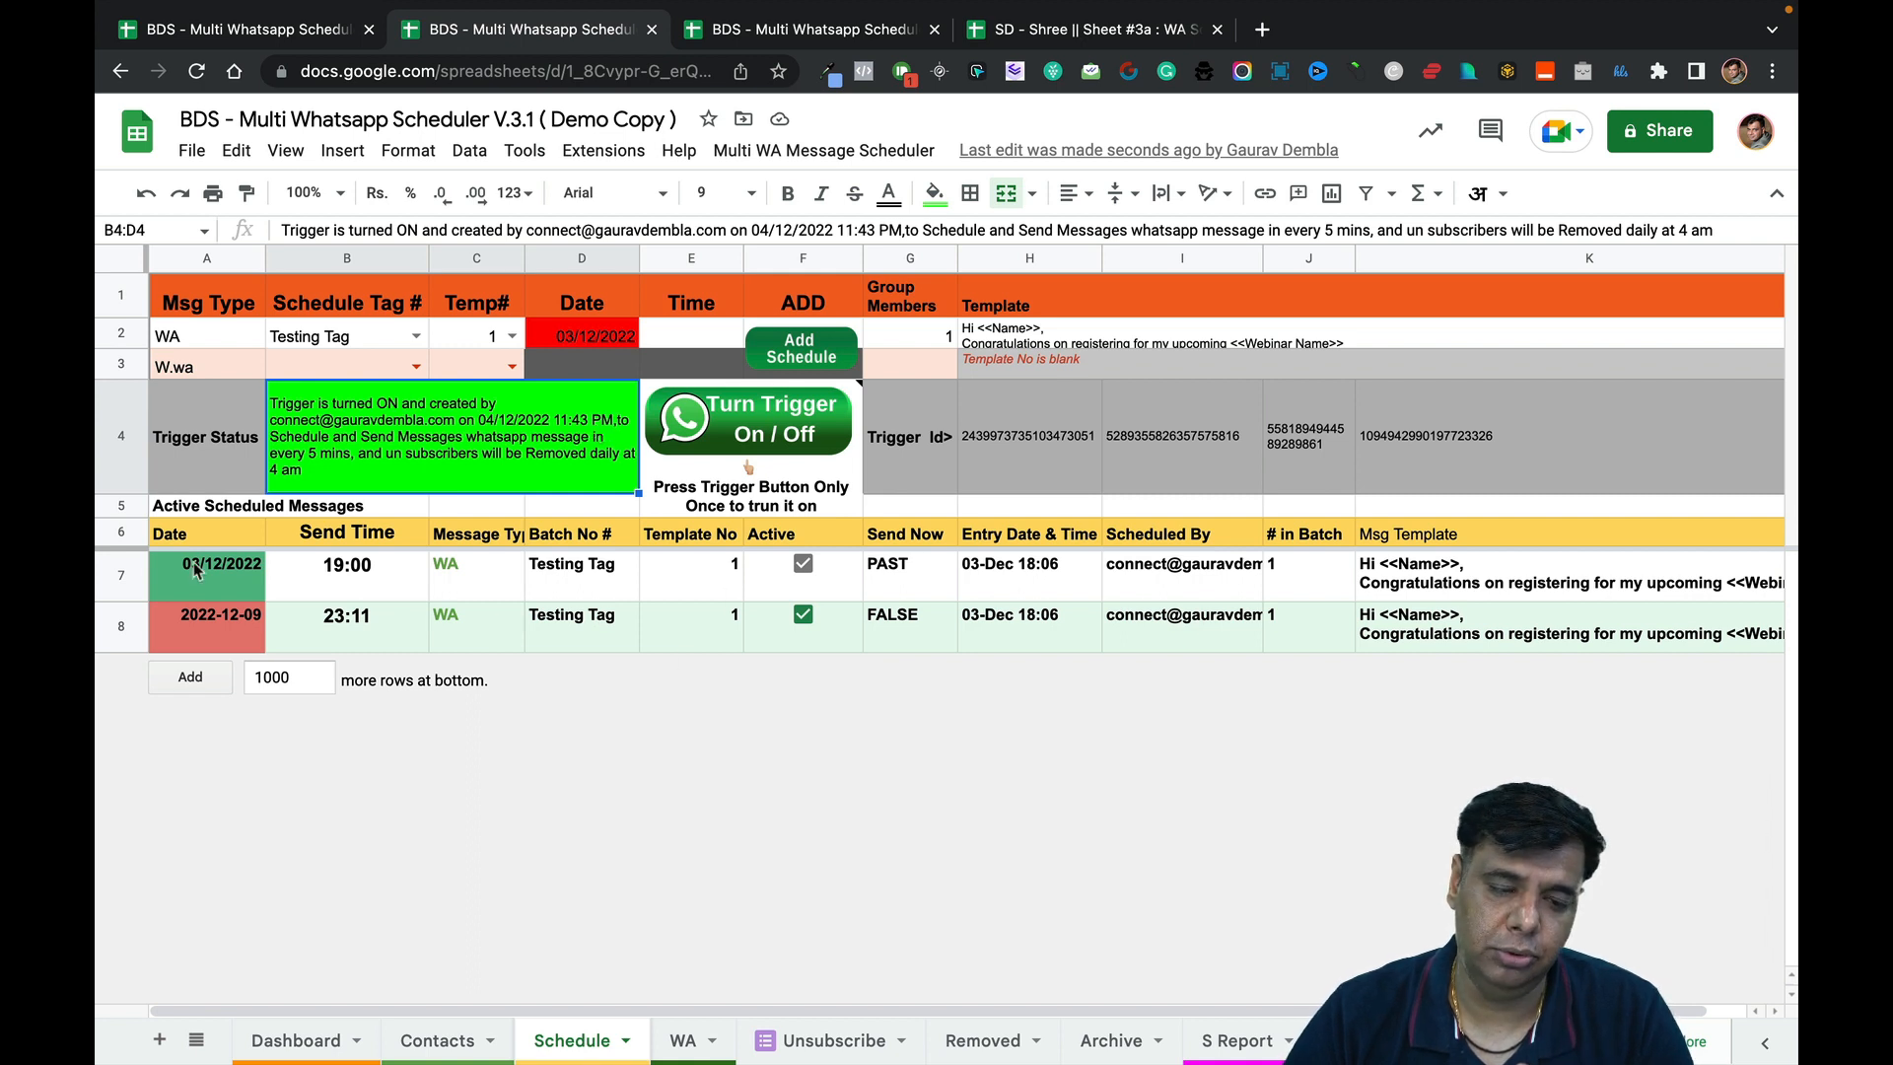
Select scheduled message rows 7–8 and open the Multi WA Message Scheduler menu.
drag(120, 572, 113, 623)
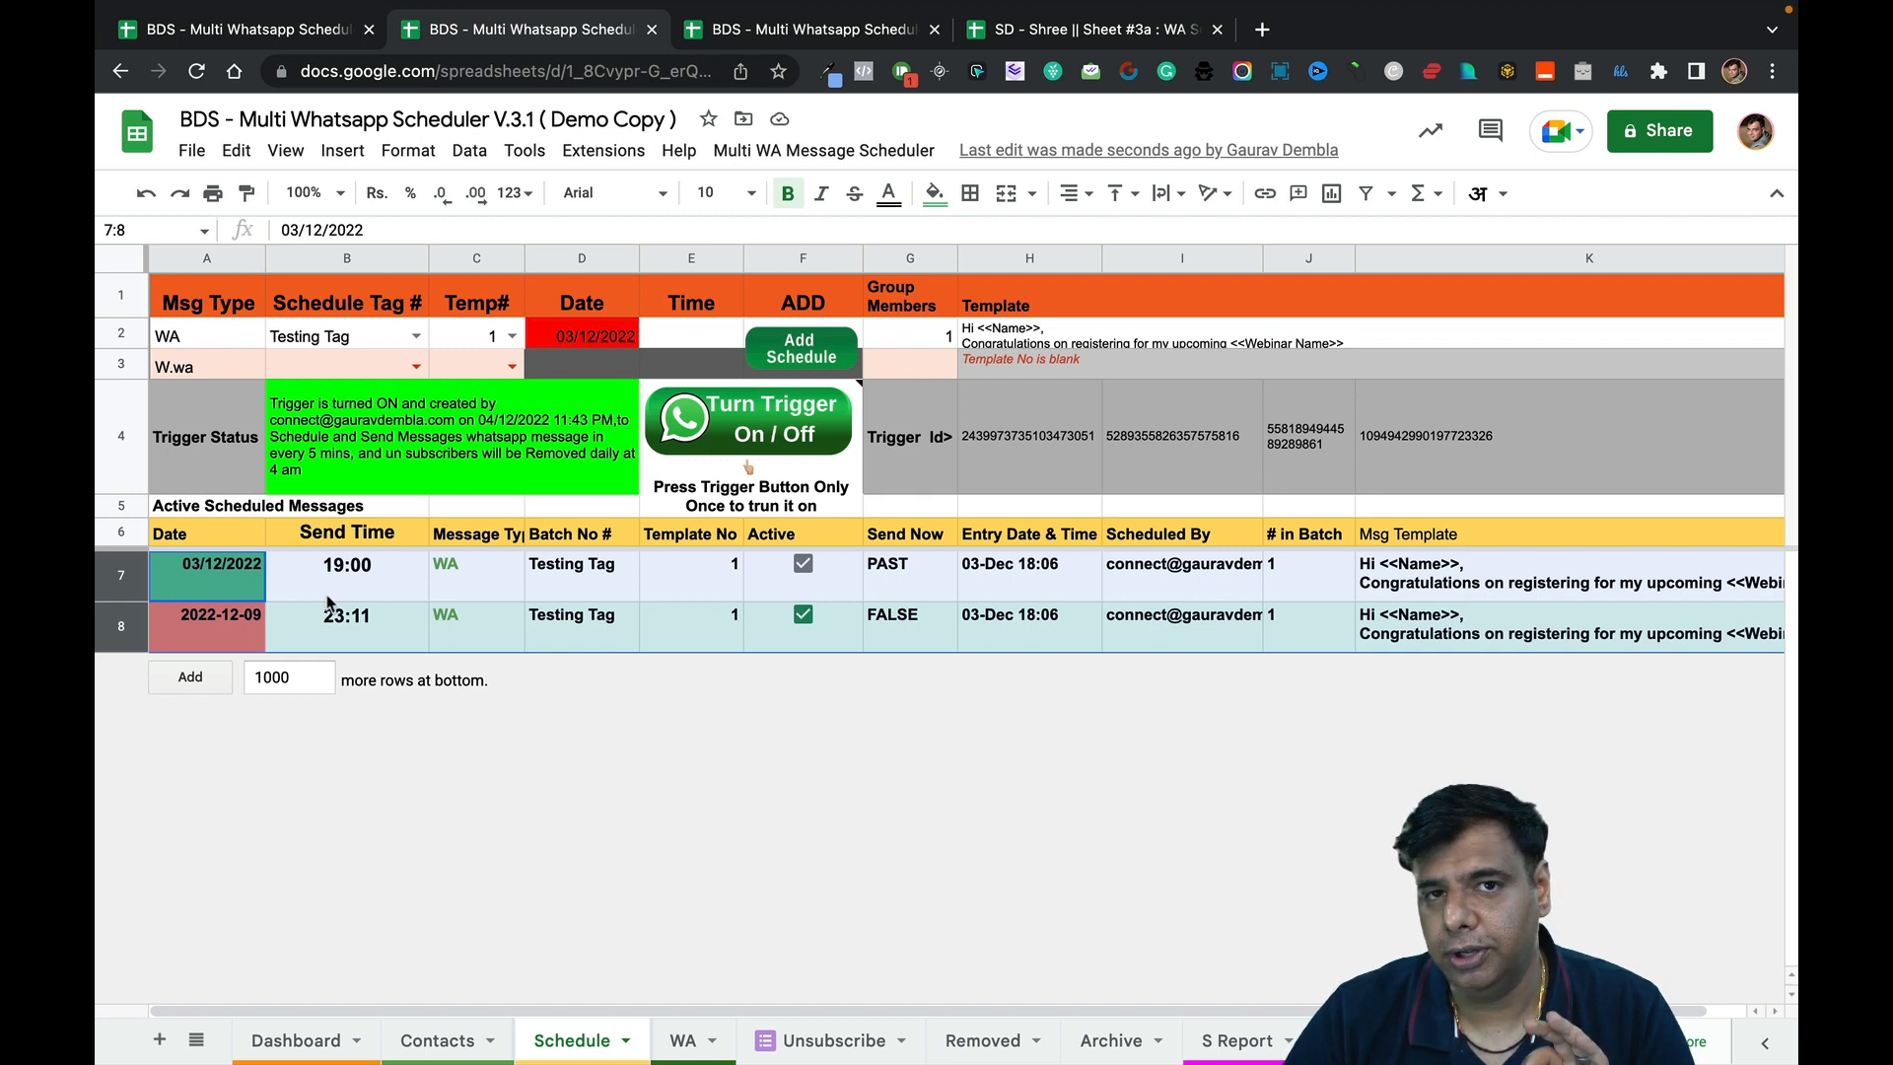
click(382, 453)
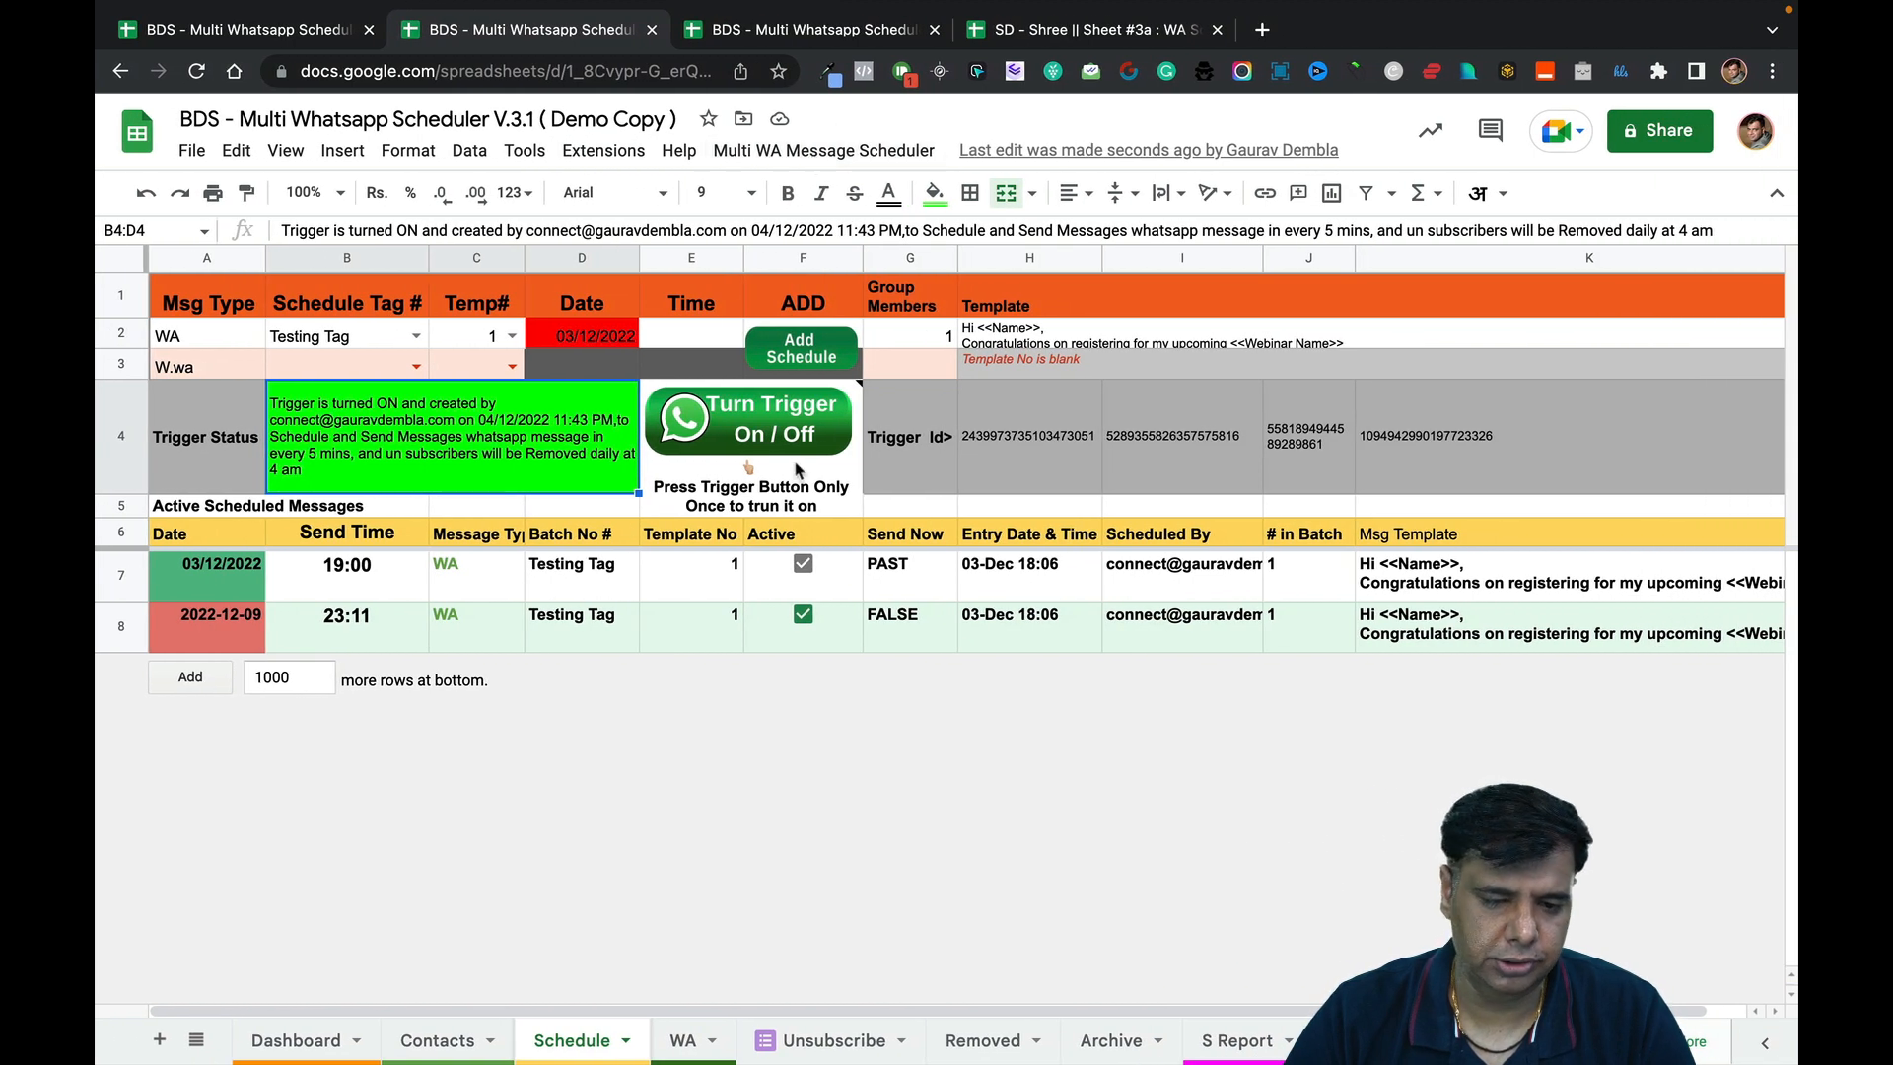
mouse_move(794, 452)
click(826, 151)
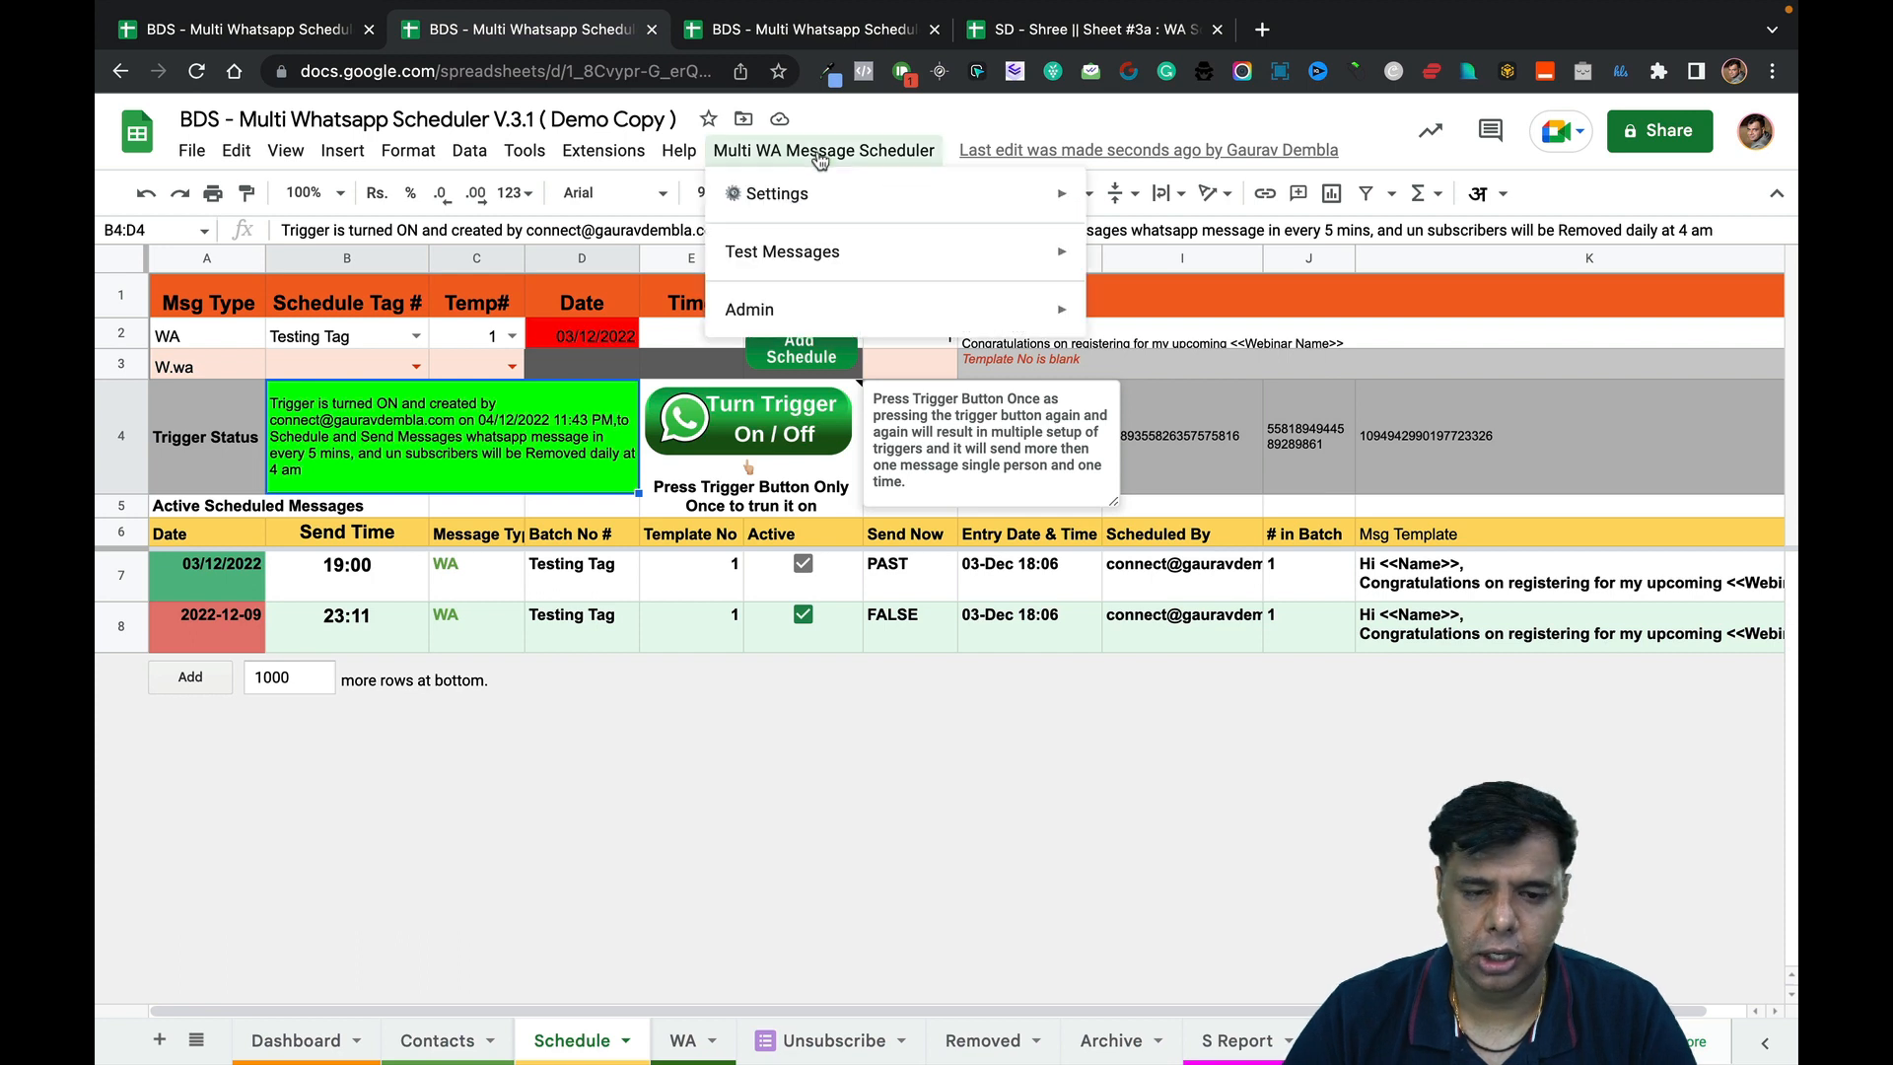
Turn the existing schedule trigger off, confirming its deletion.
mouse_move(864, 200)
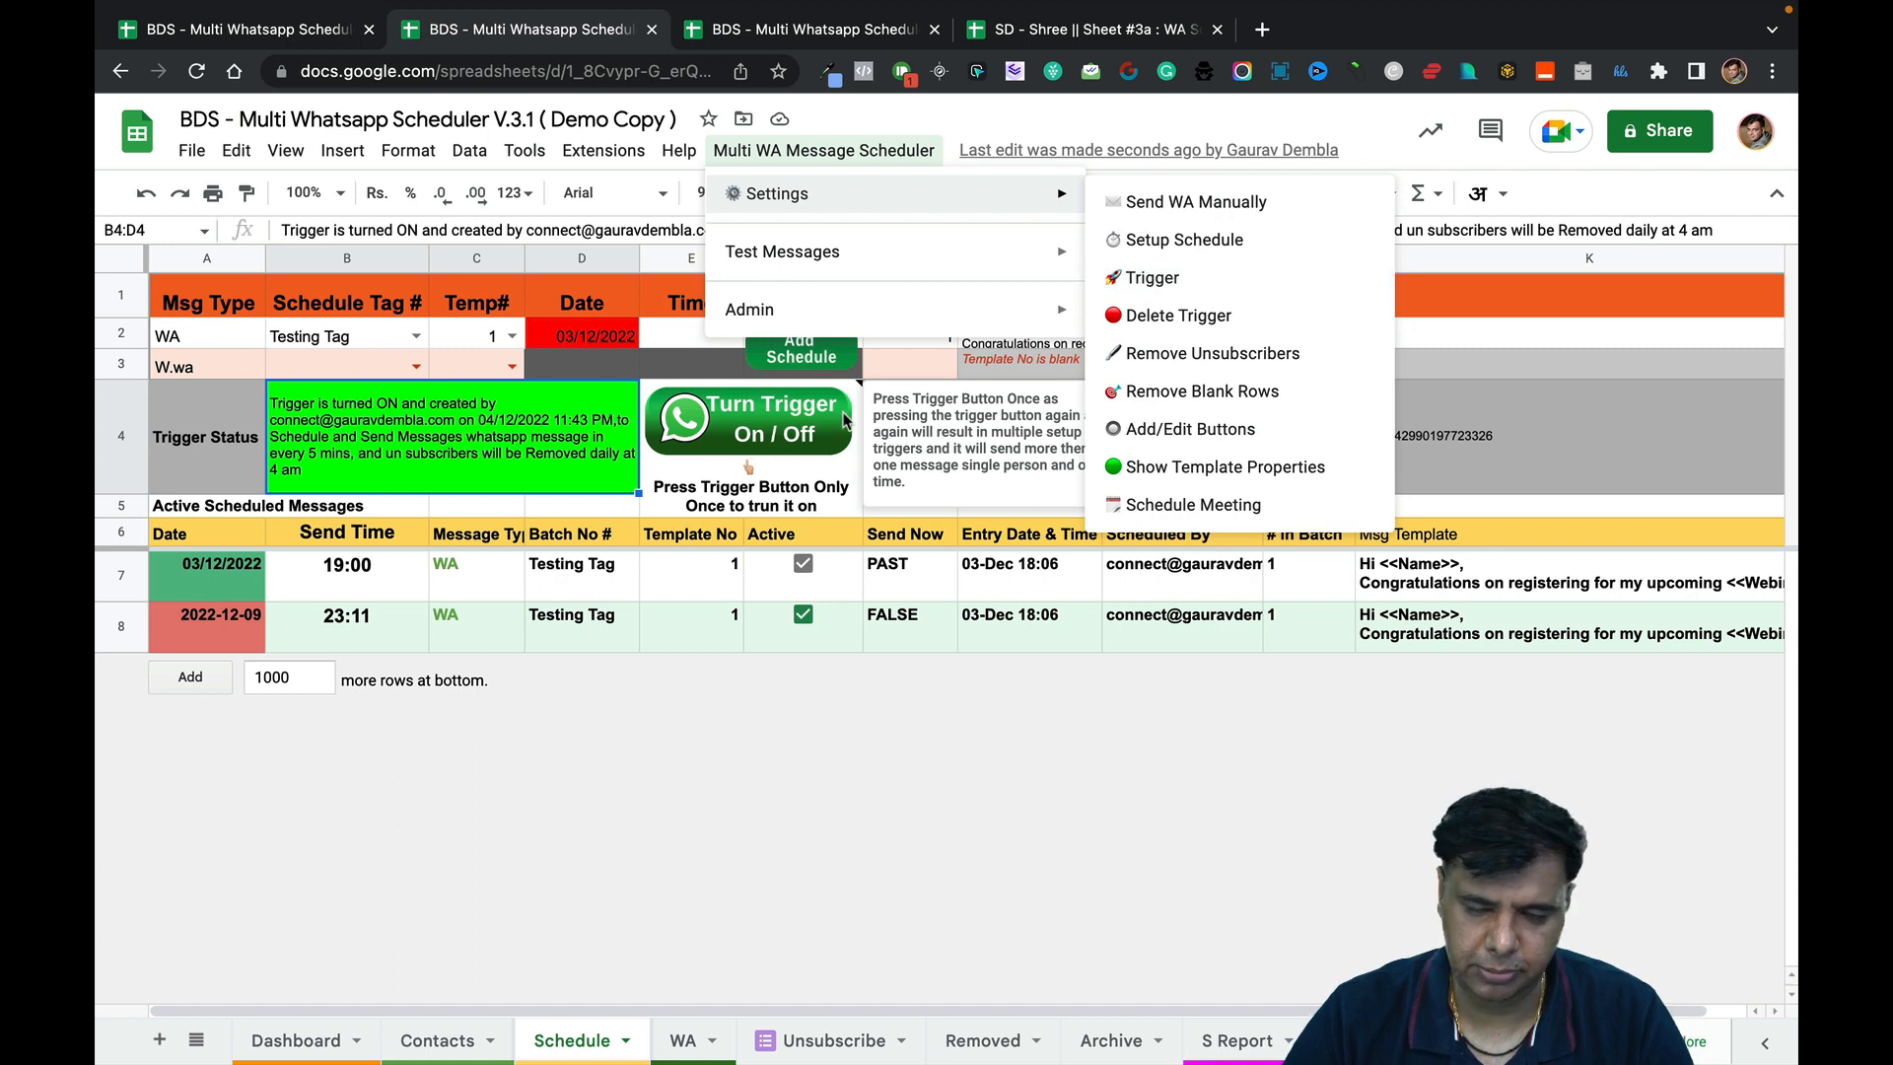
click(845, 113)
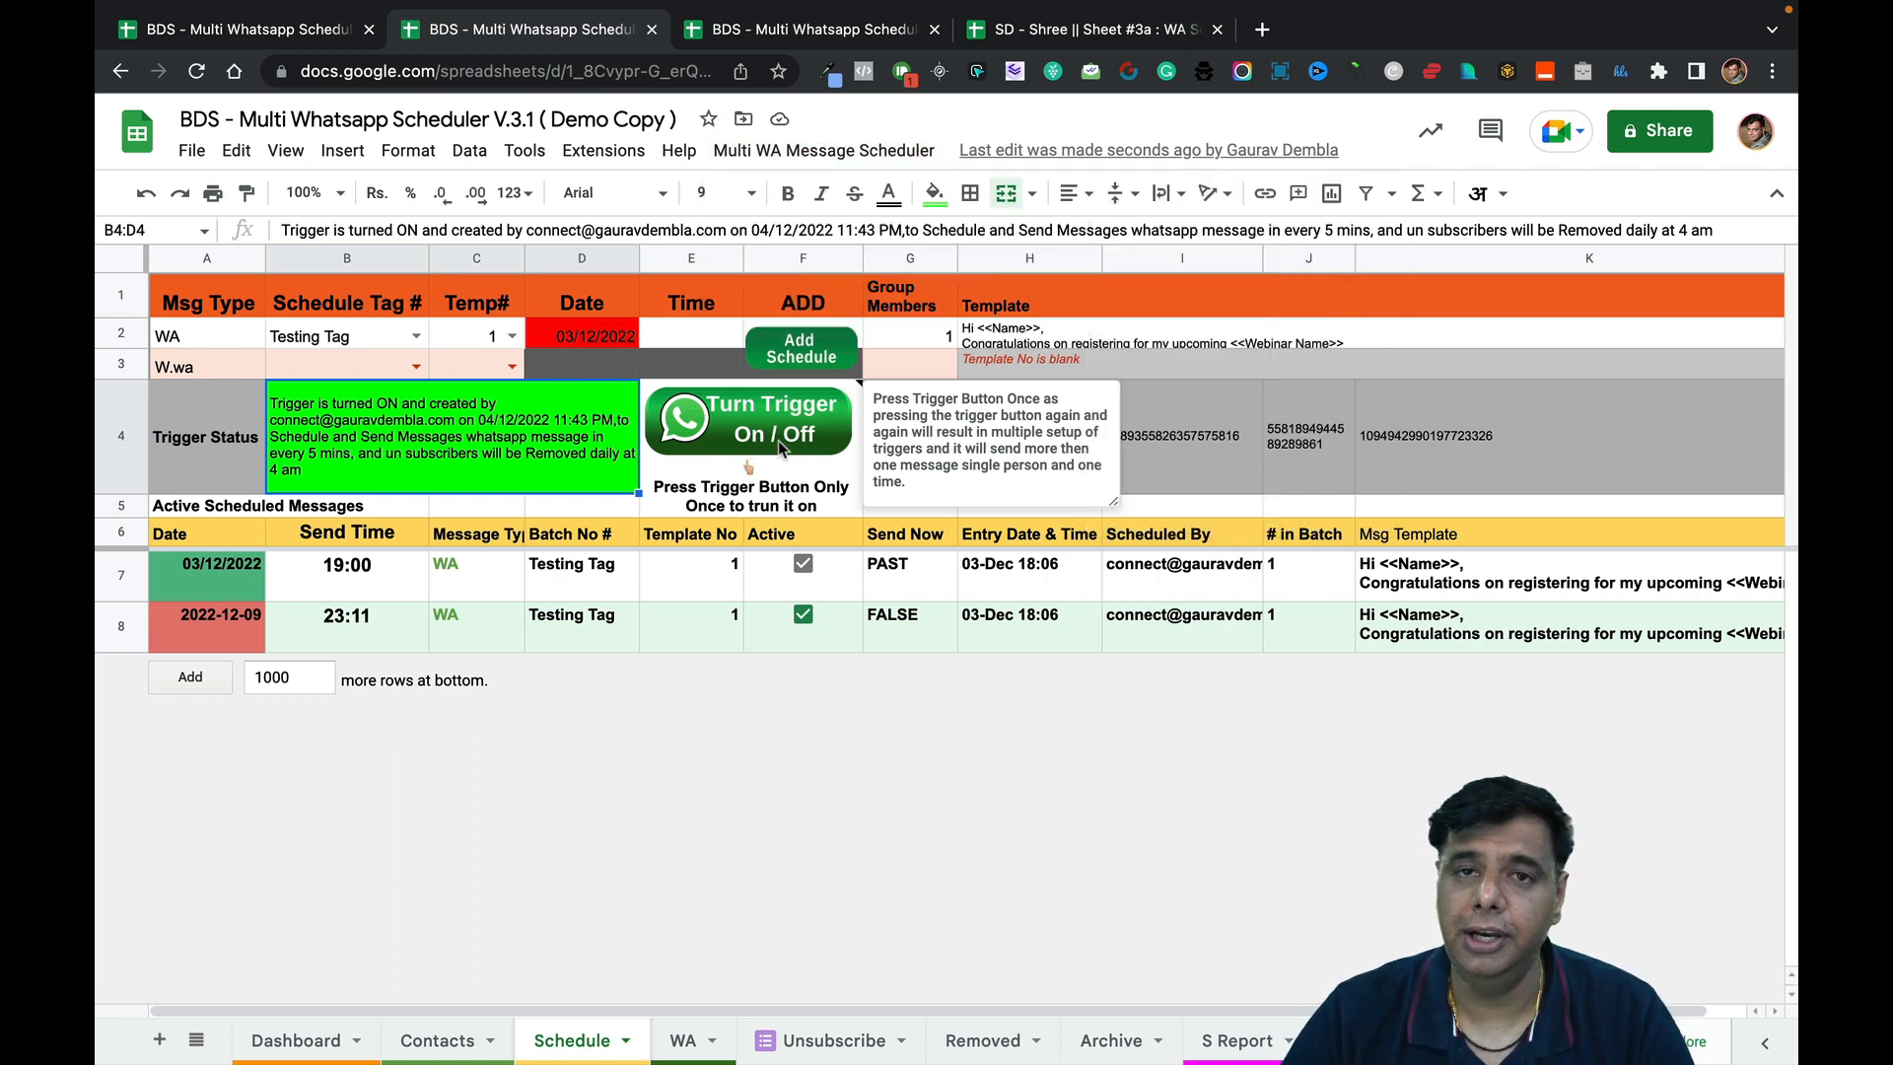
click(780, 448)
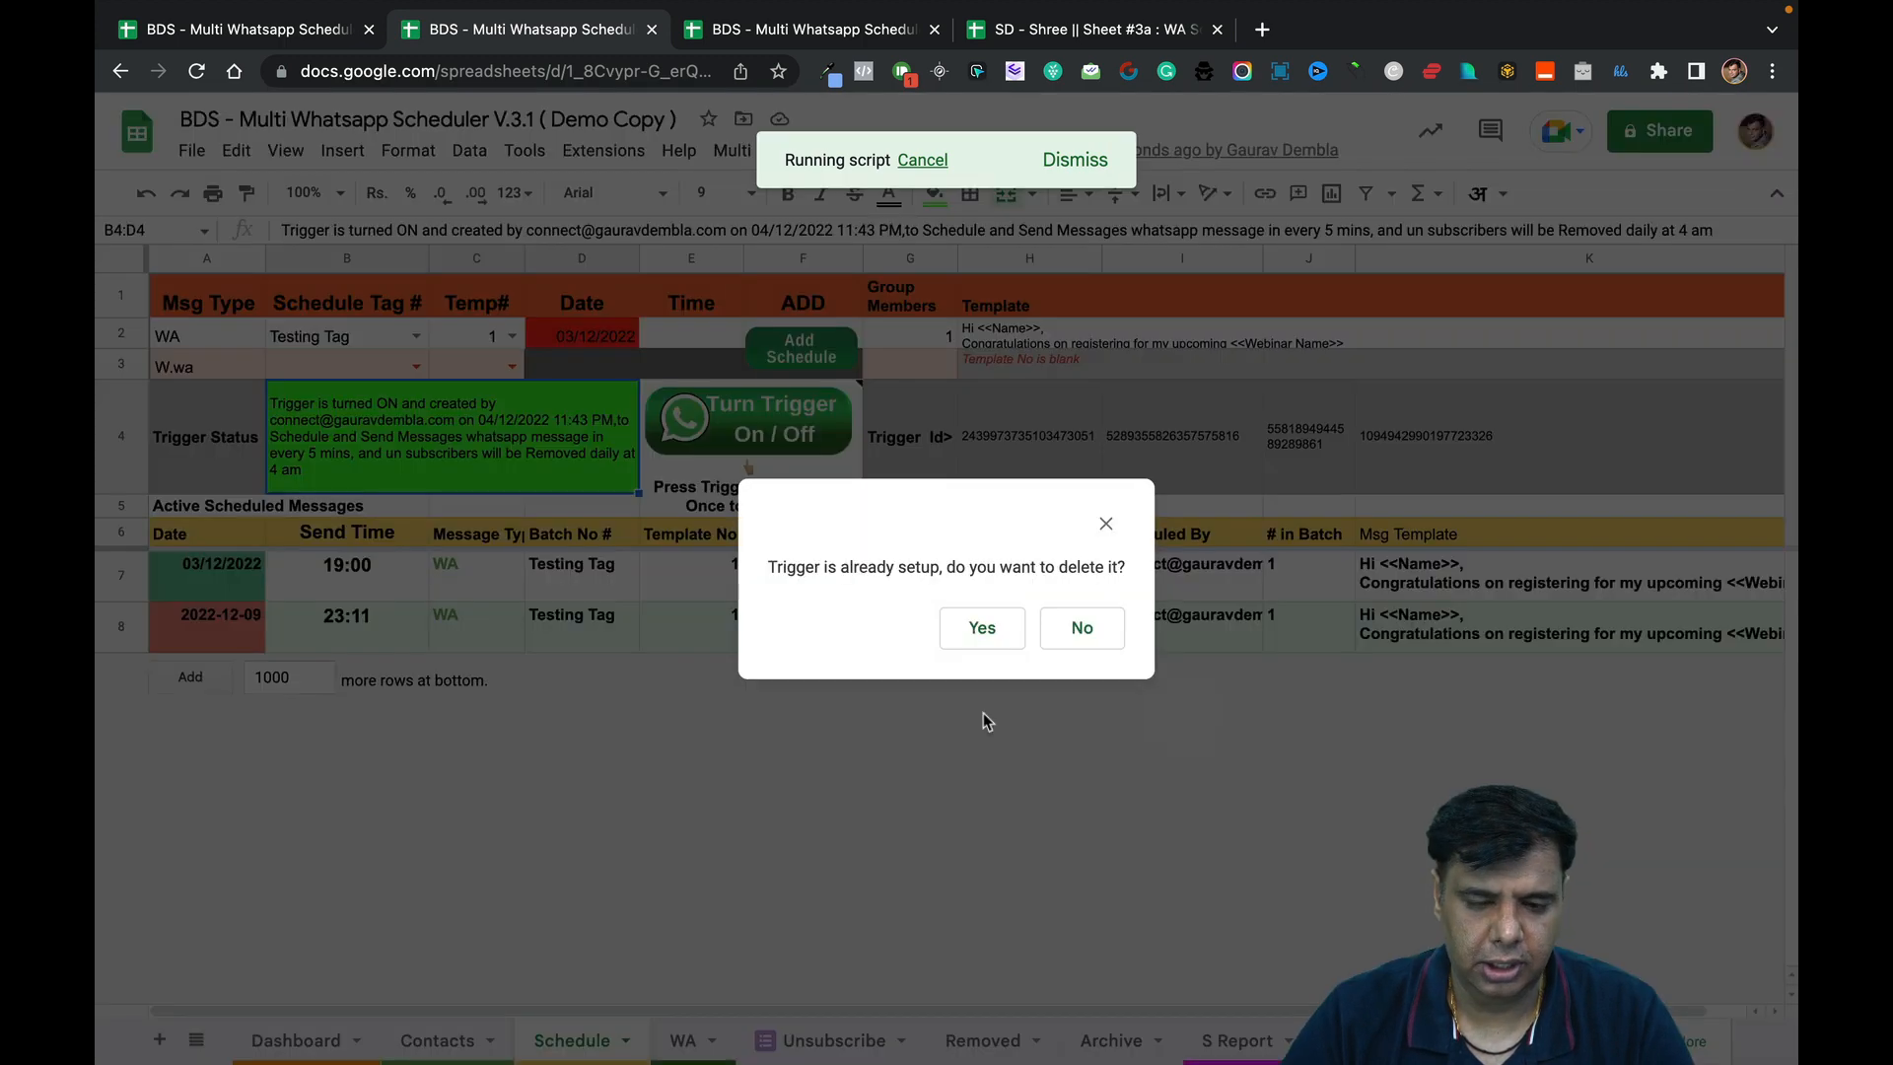
click(987, 628)
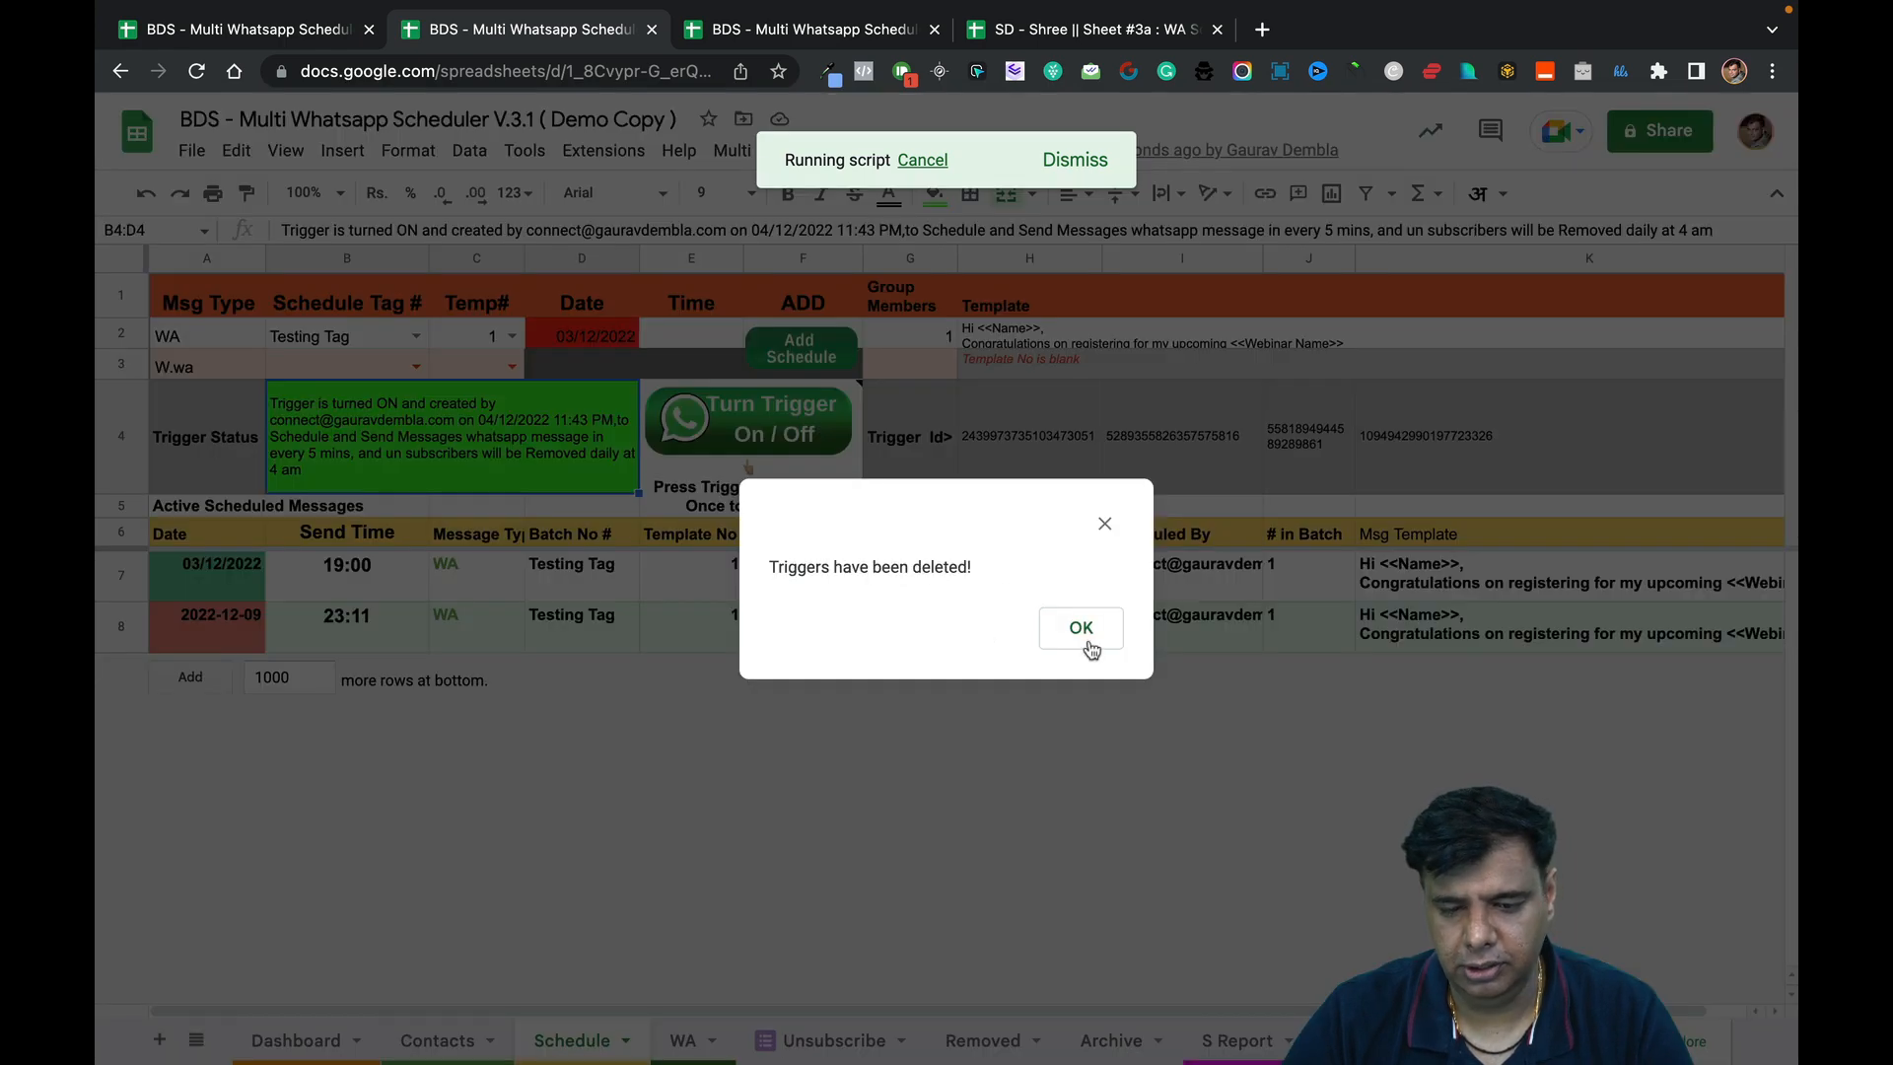
click(1083, 637)
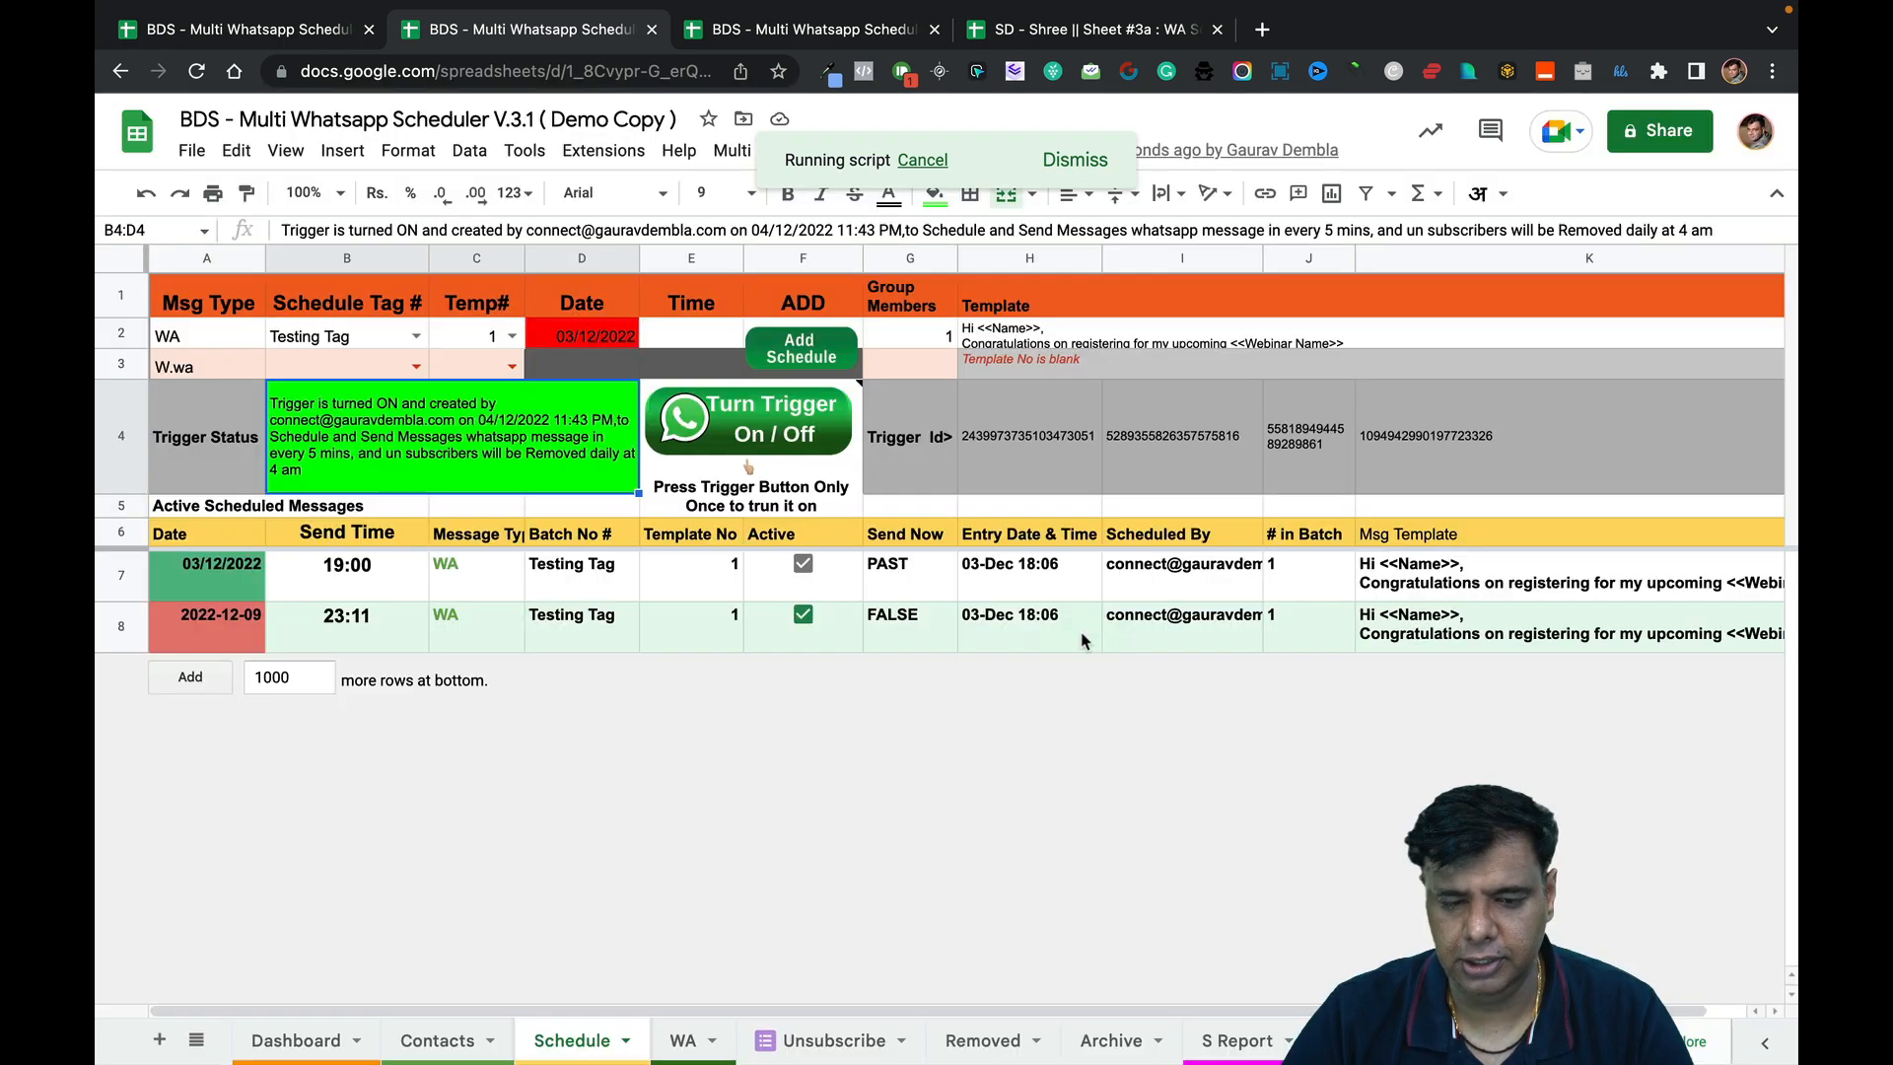
Set up a new trigger from the Multi WA Message Scheduler menu and acknowledge 'Triggers have been setup!'.
click(824, 150)
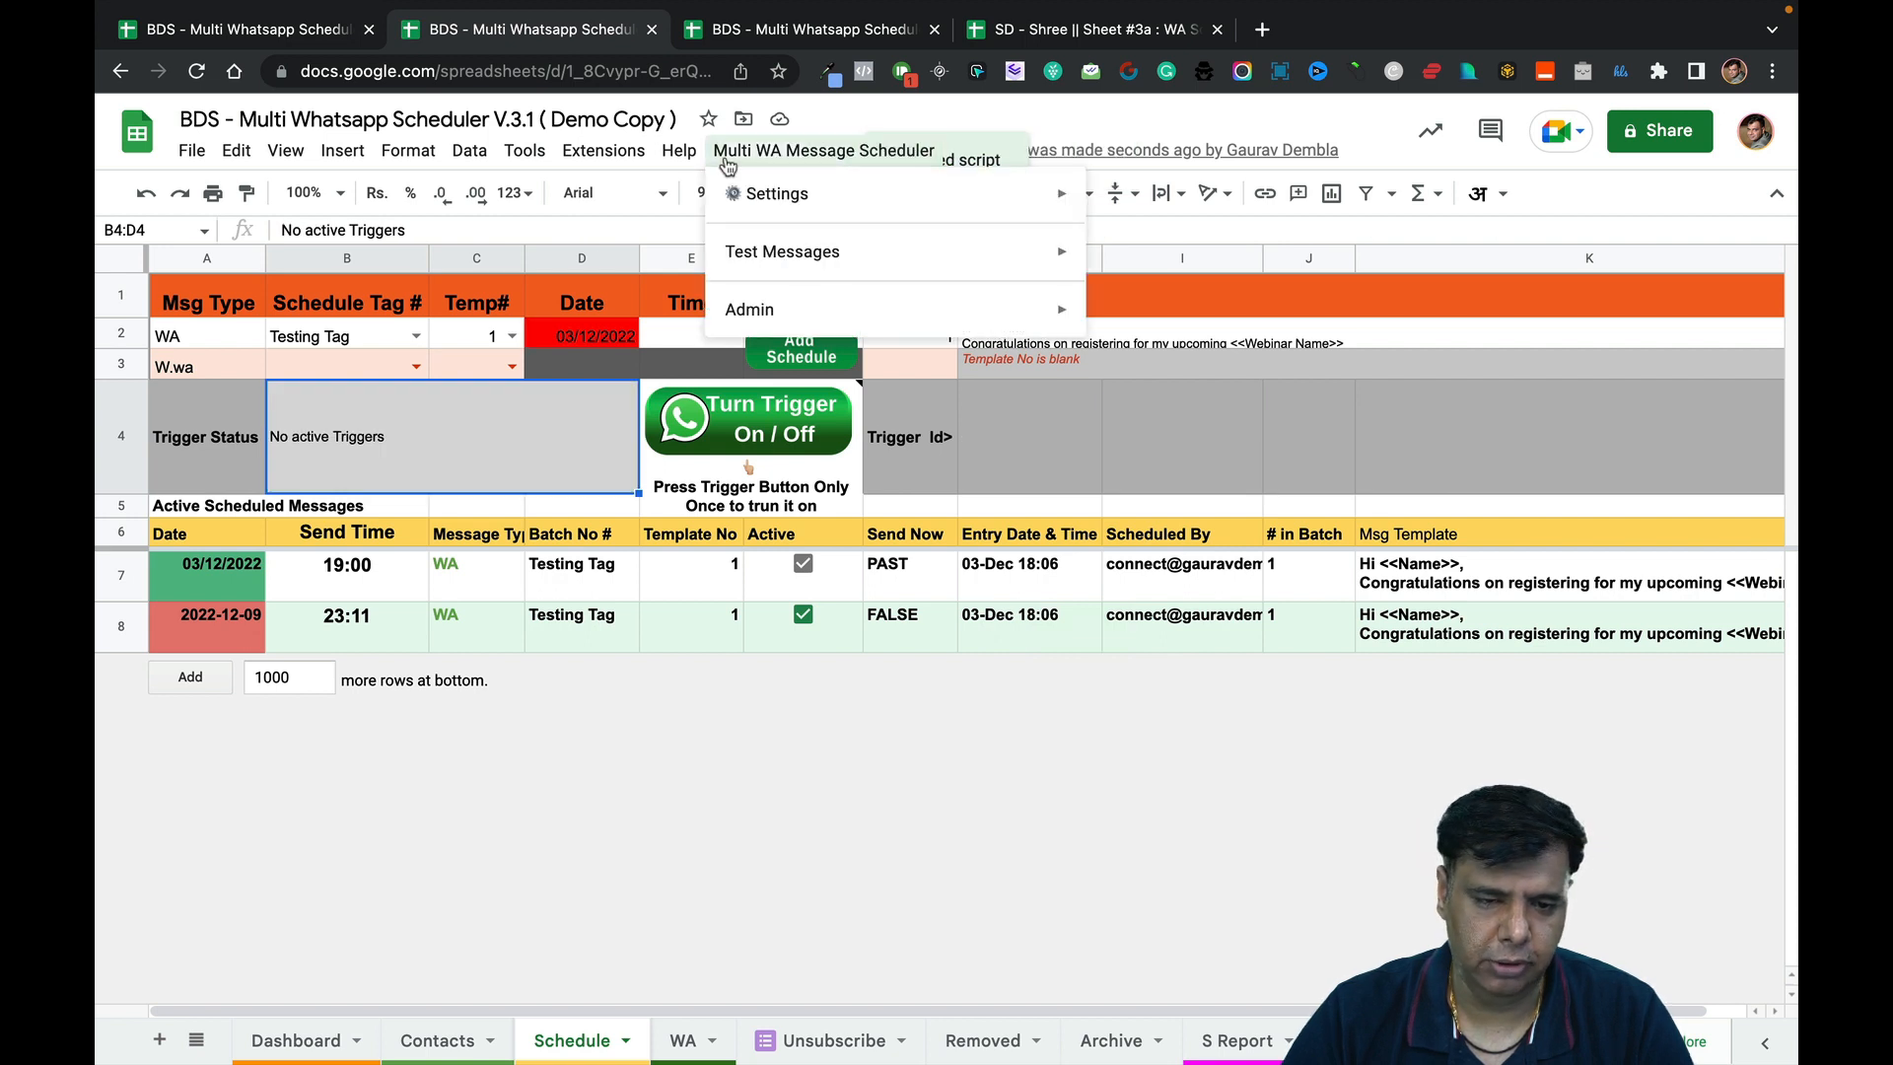
mouse_move(898, 192)
click(1152, 277)
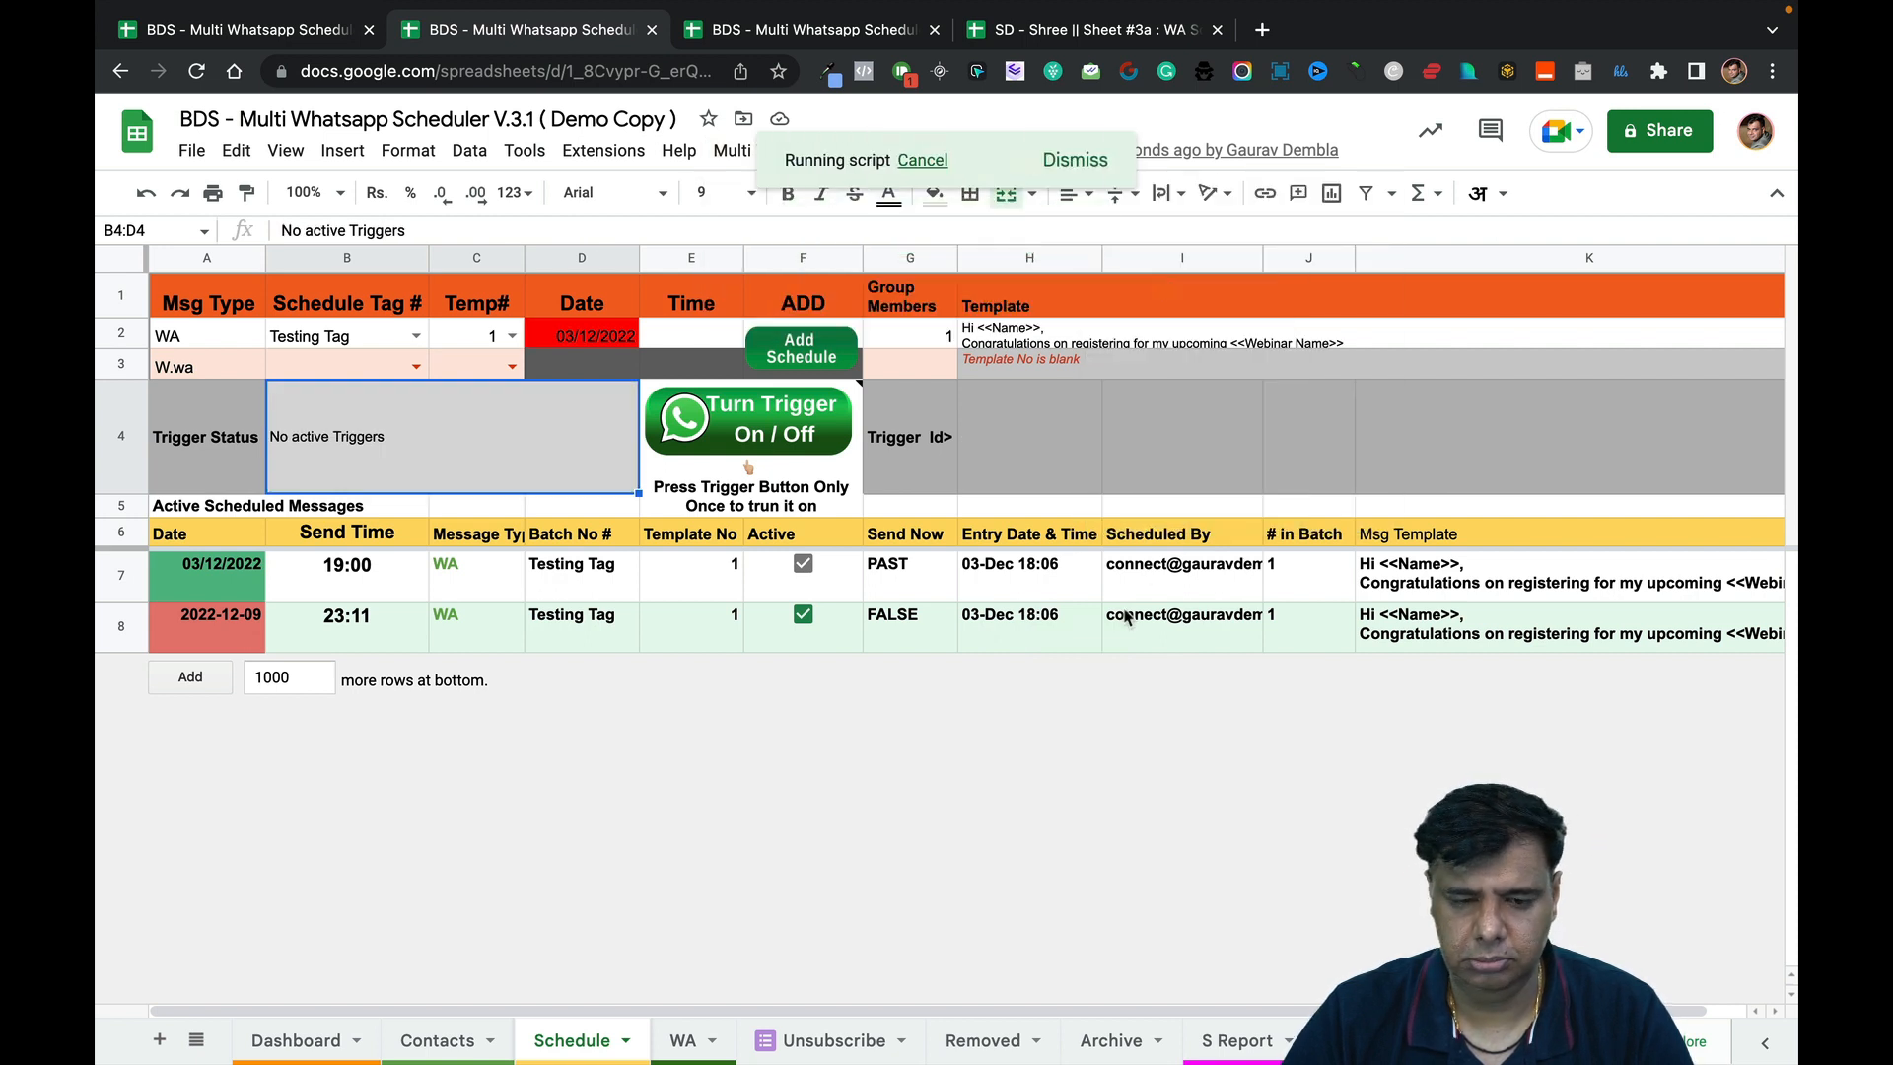
mouse_move(1127, 616)
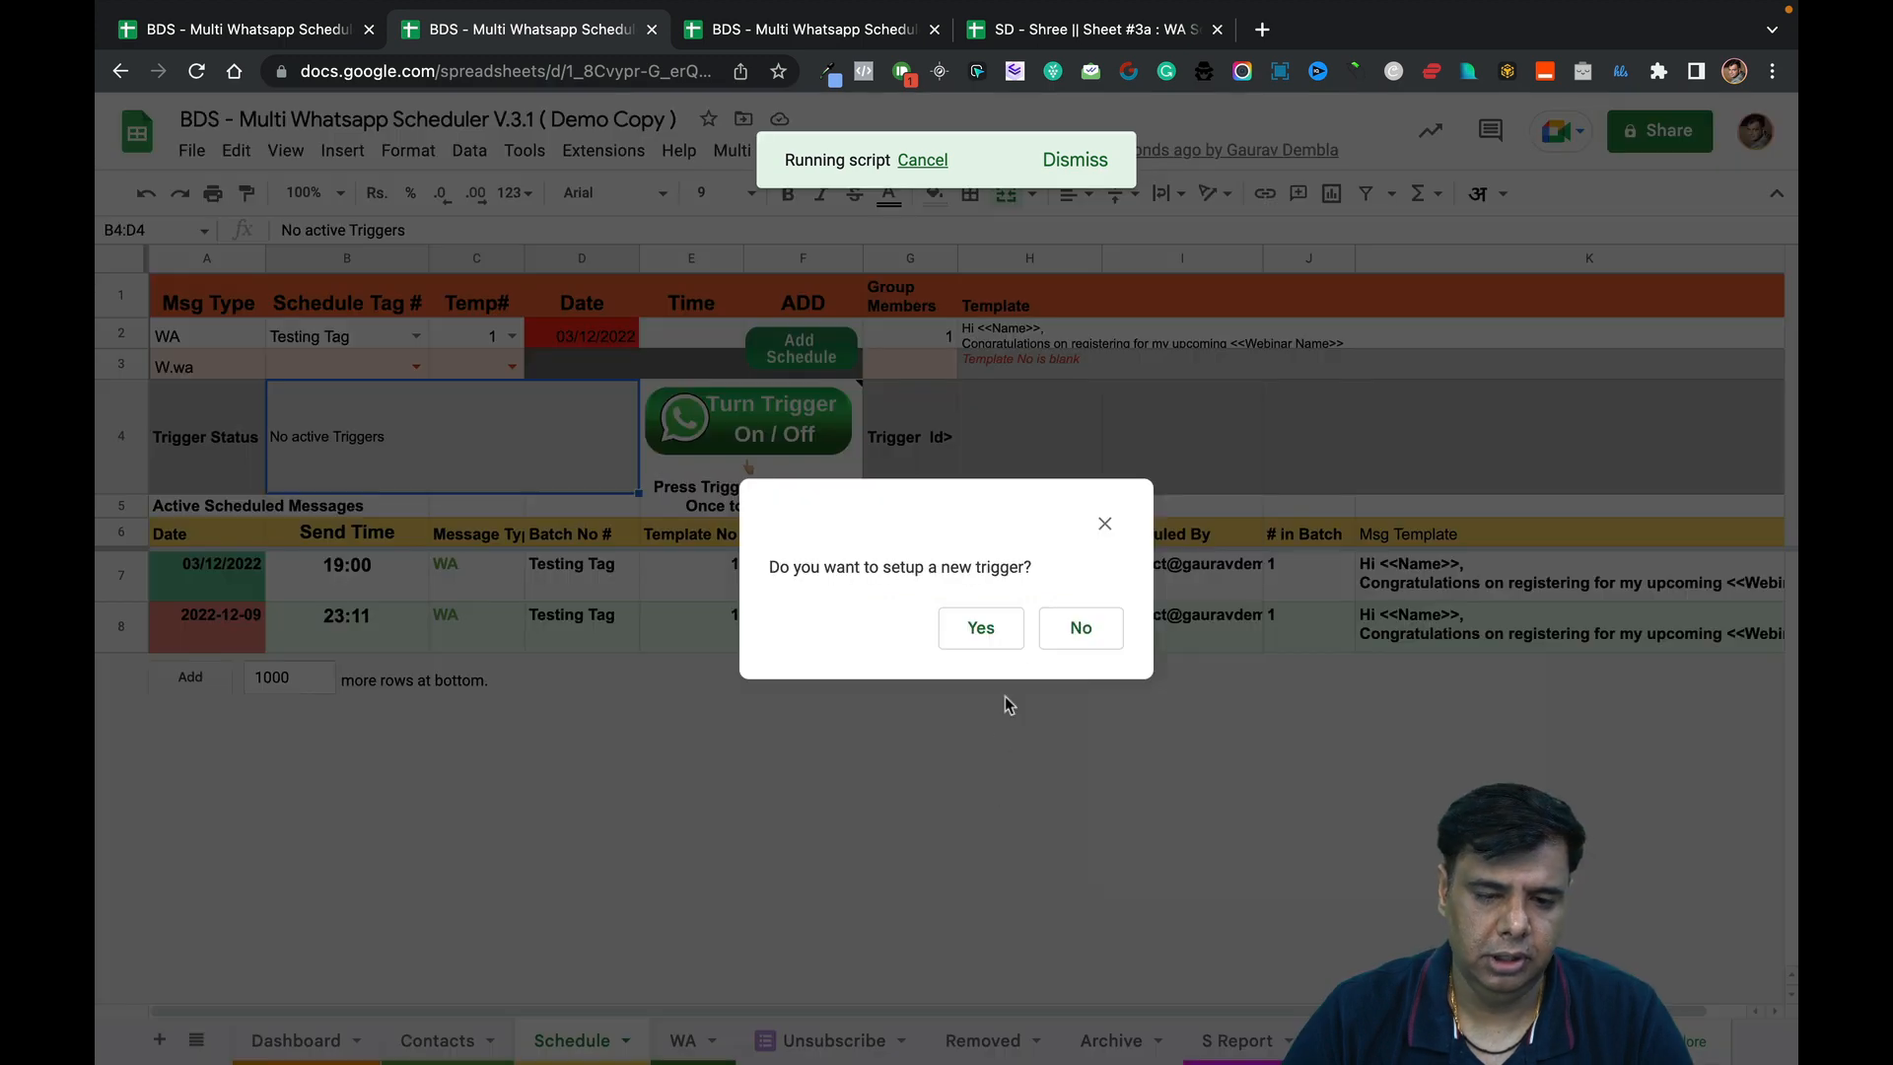
click(994, 641)
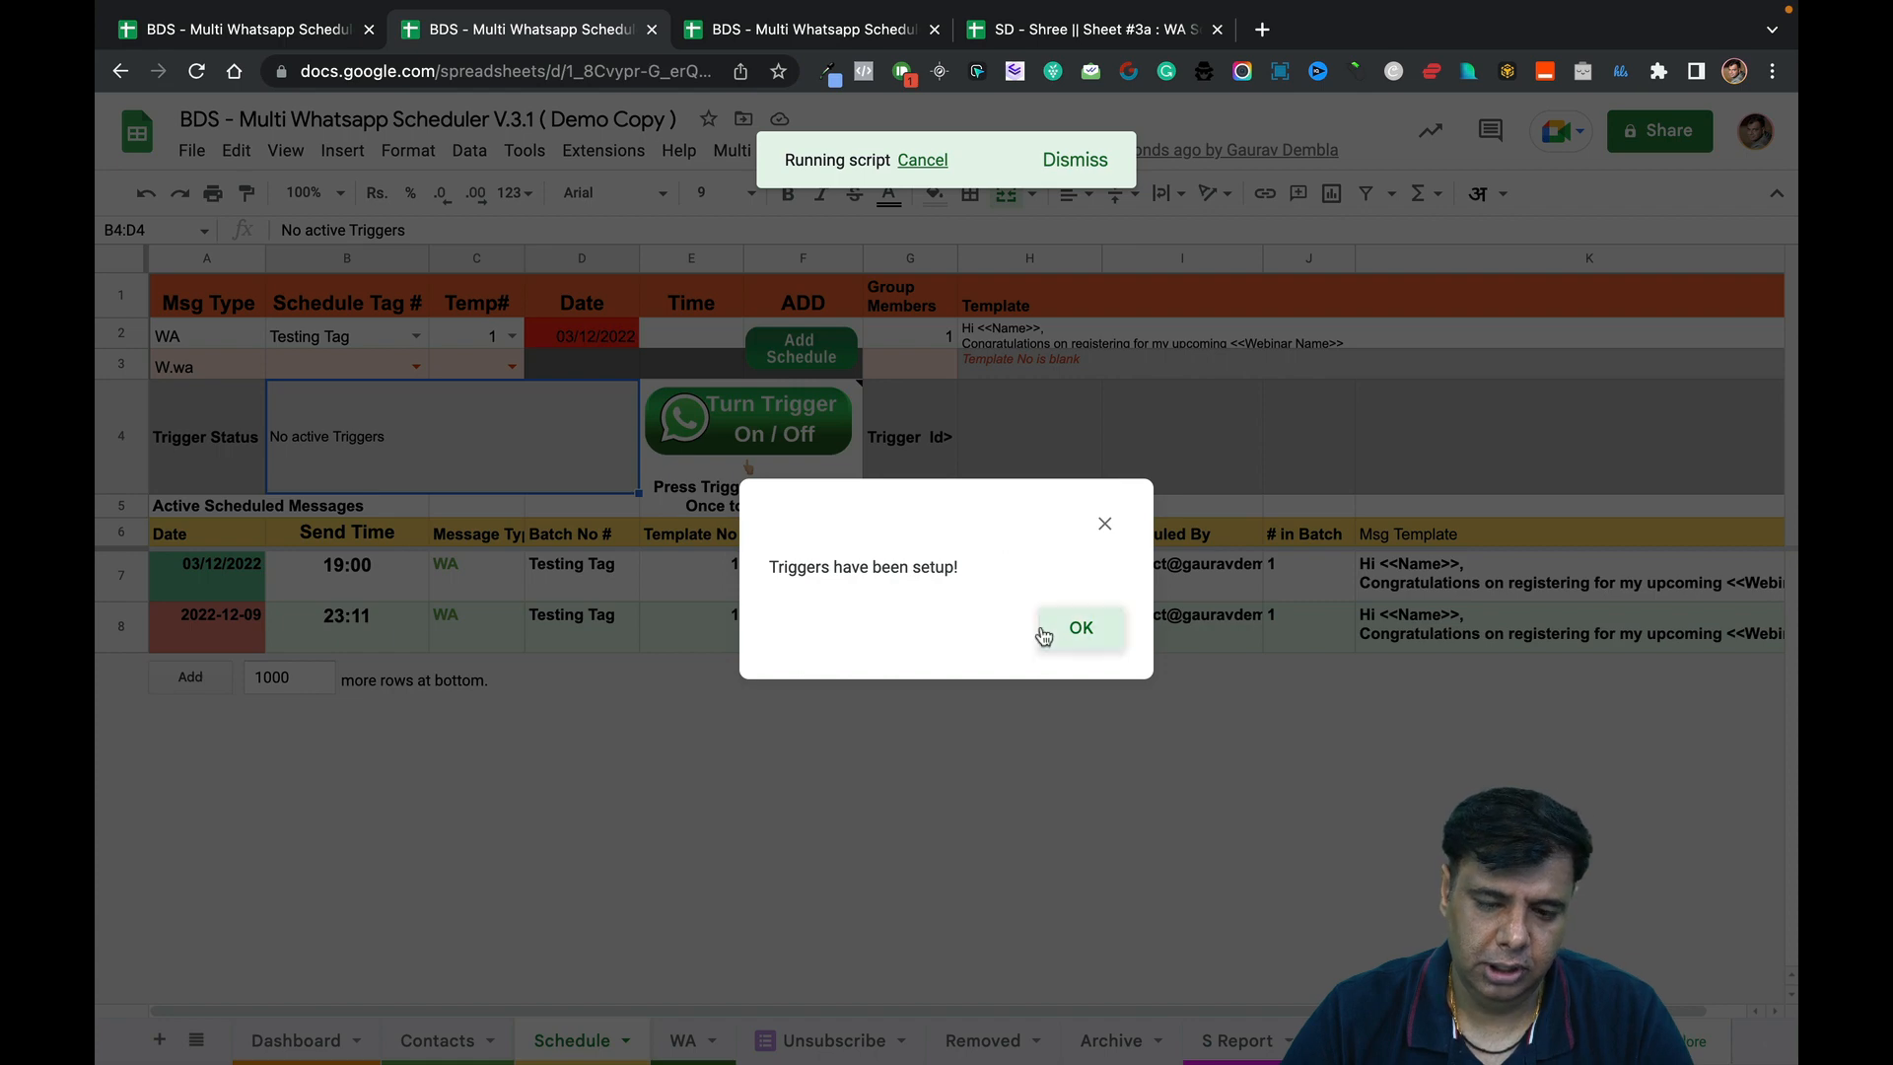
click(1043, 634)
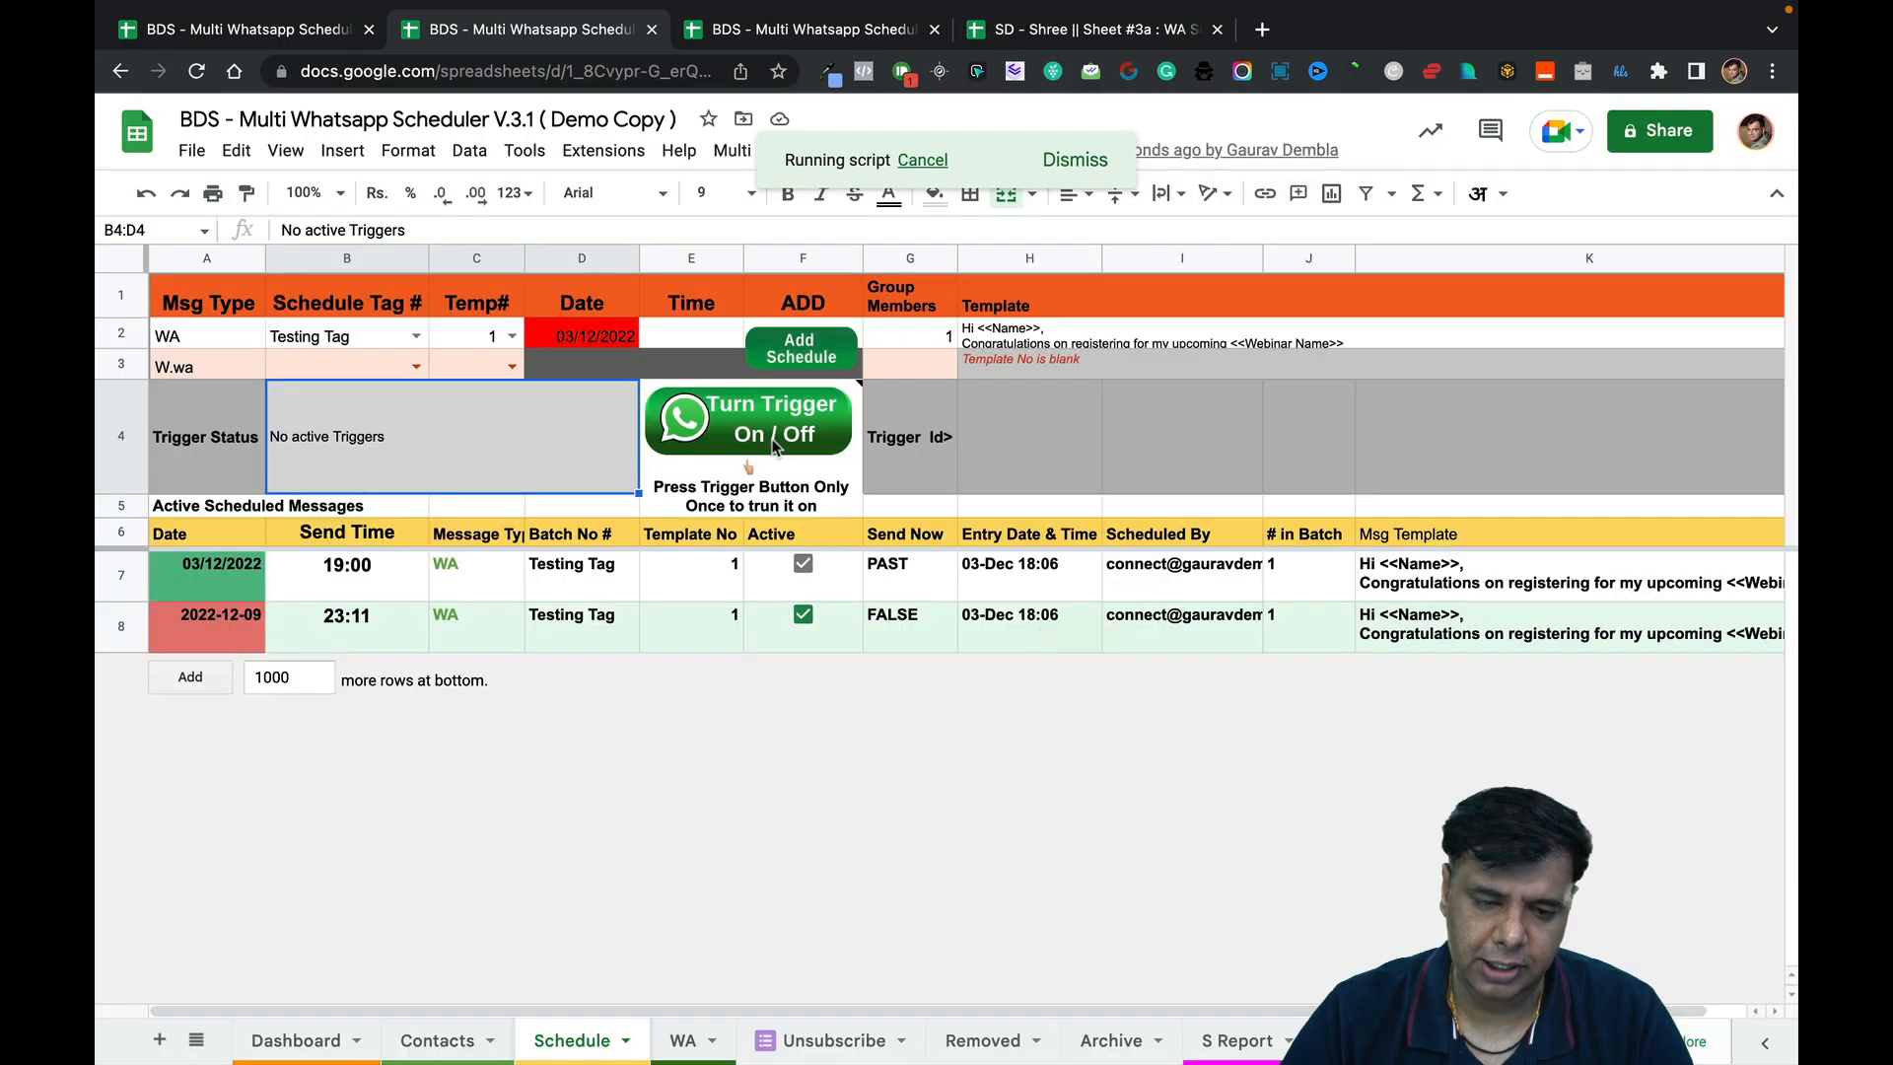
Look over the scheduler's Settings menu and the mind map, then go to the Contacts sheet.
click(769, 150)
mouse_move(927, 193)
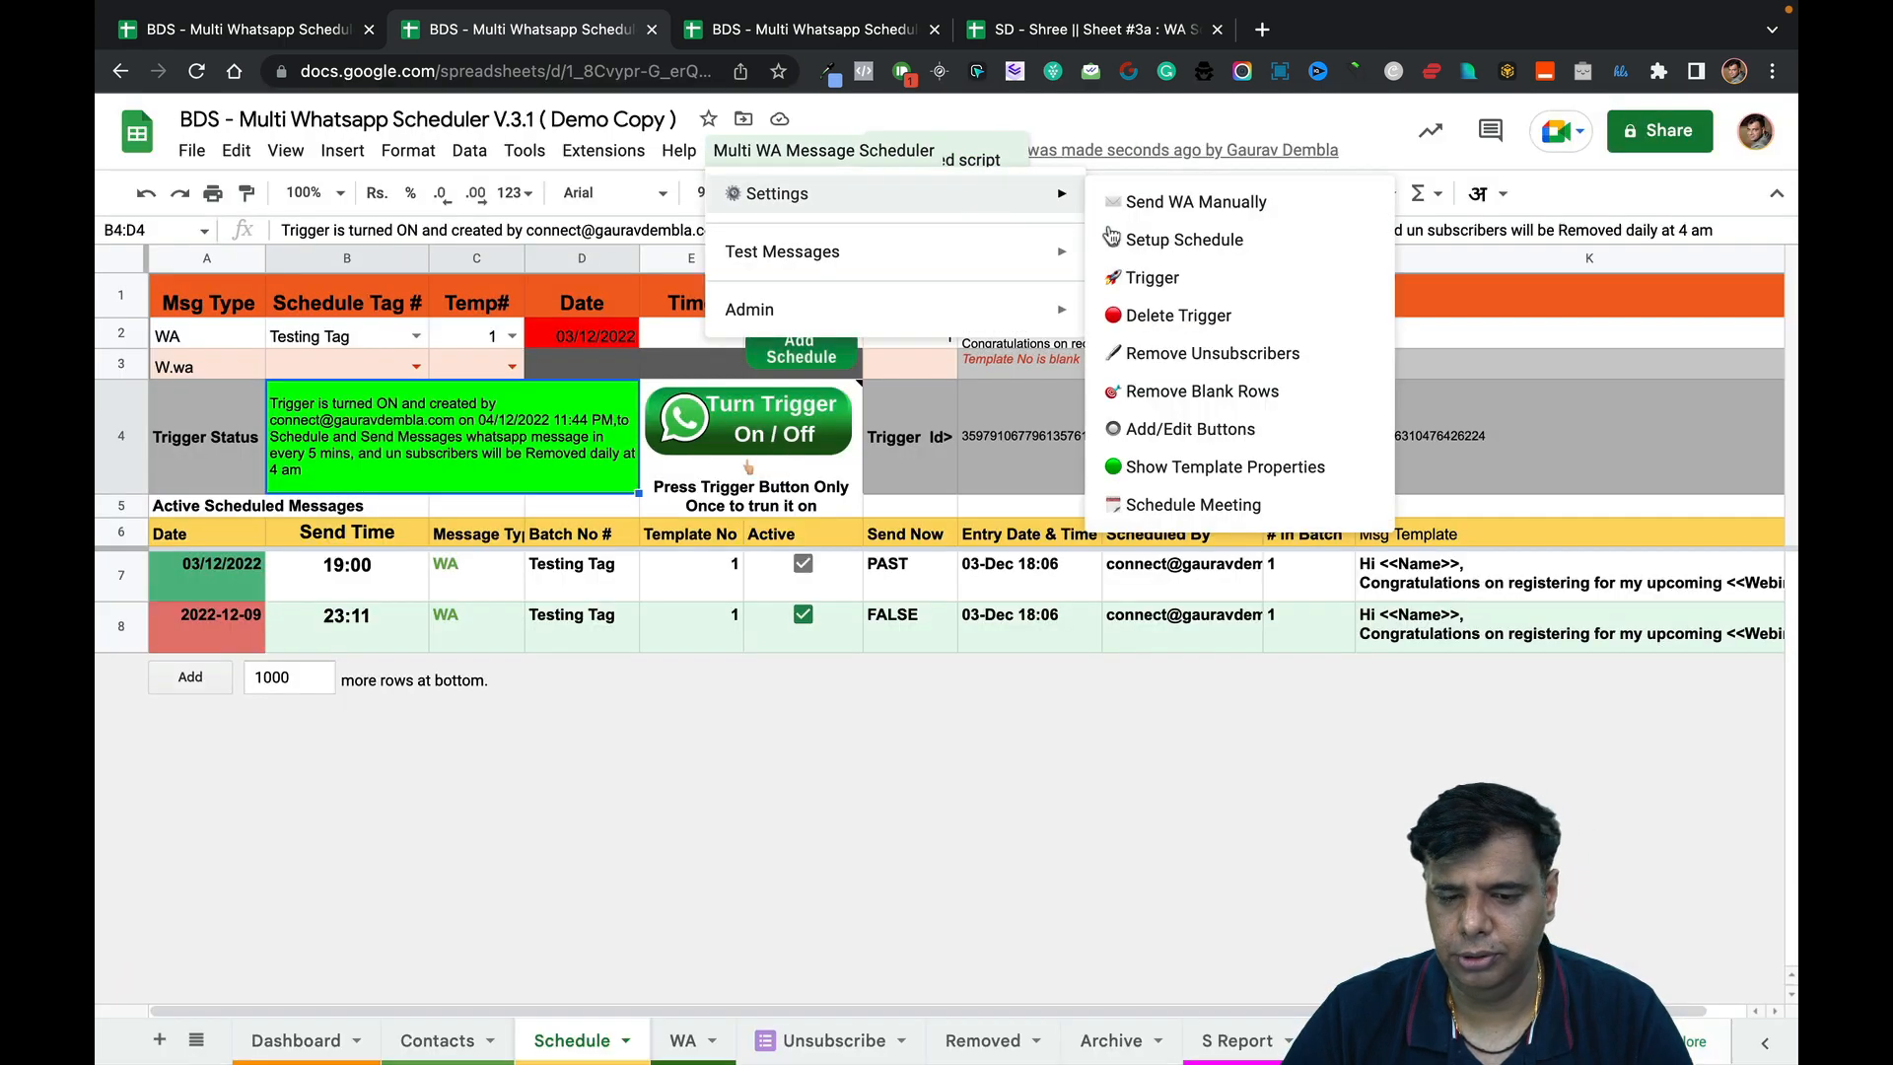
click(1031, 845)
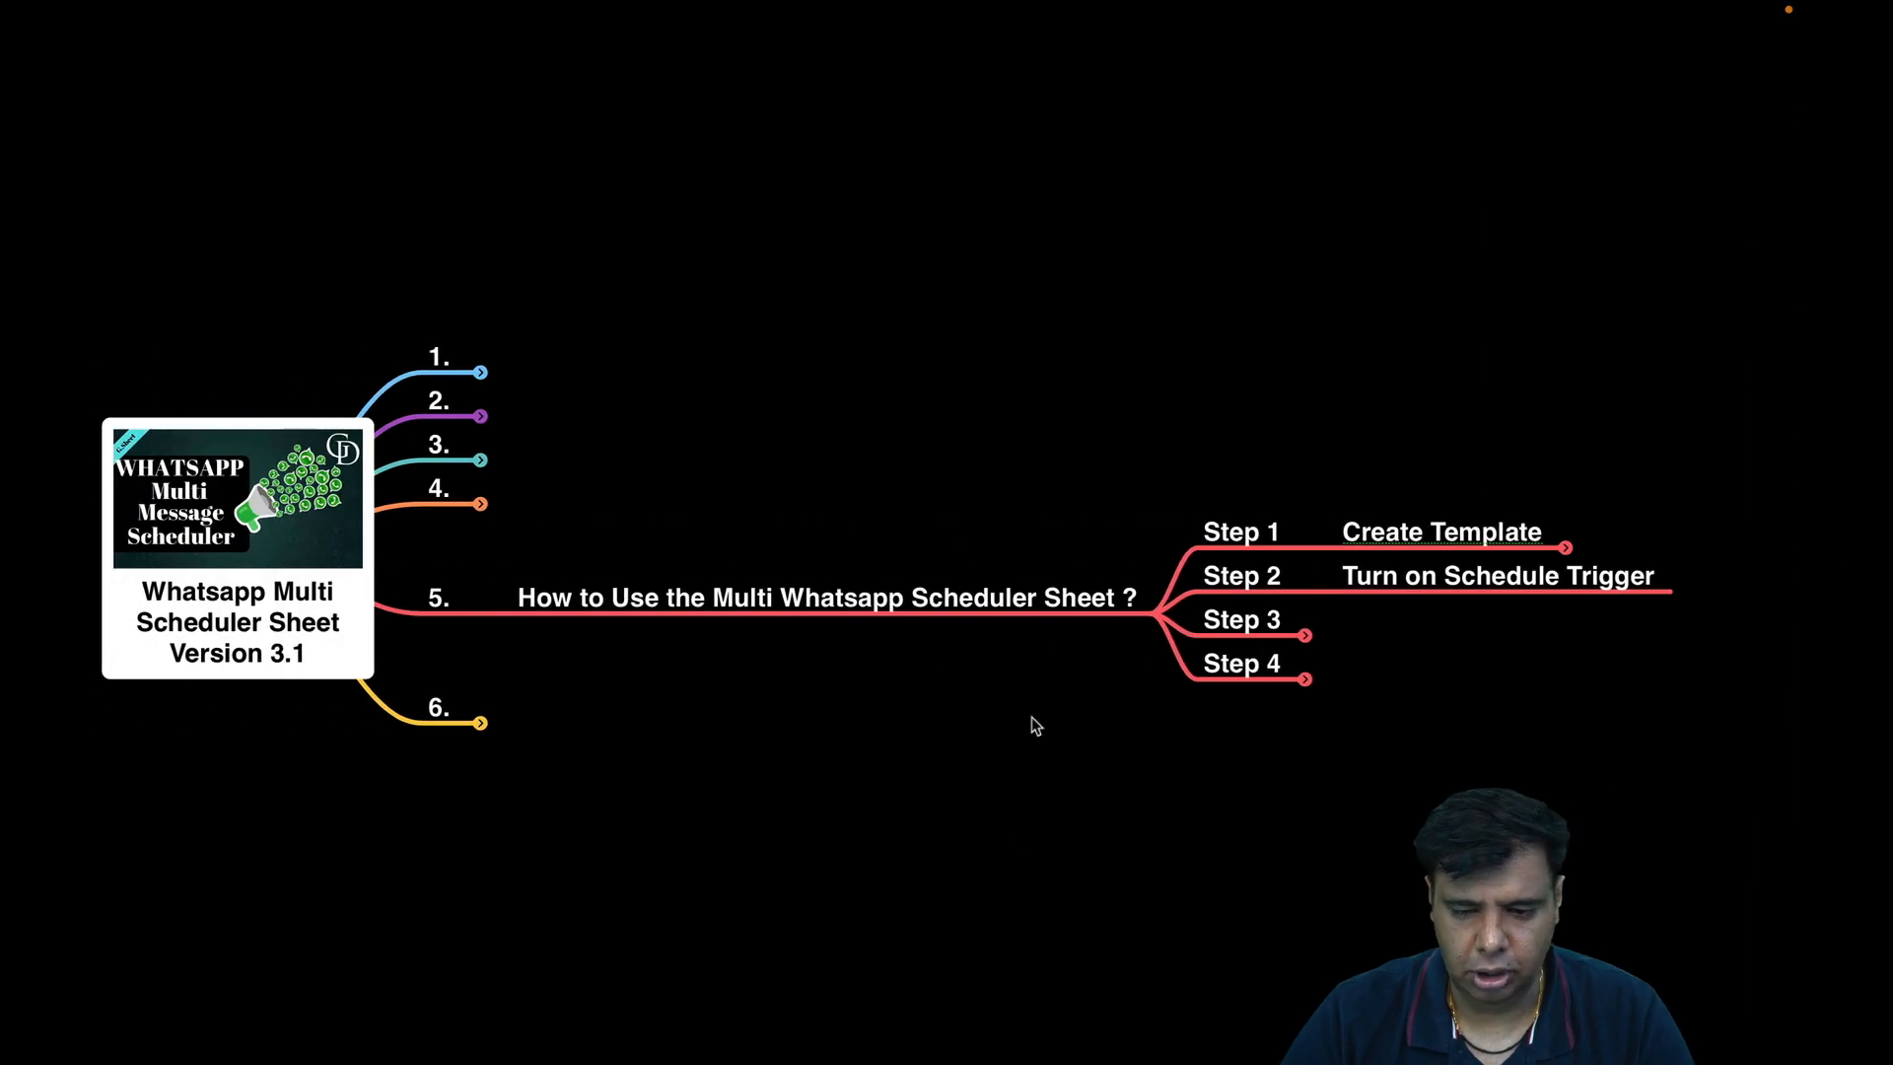
click(1306, 637)
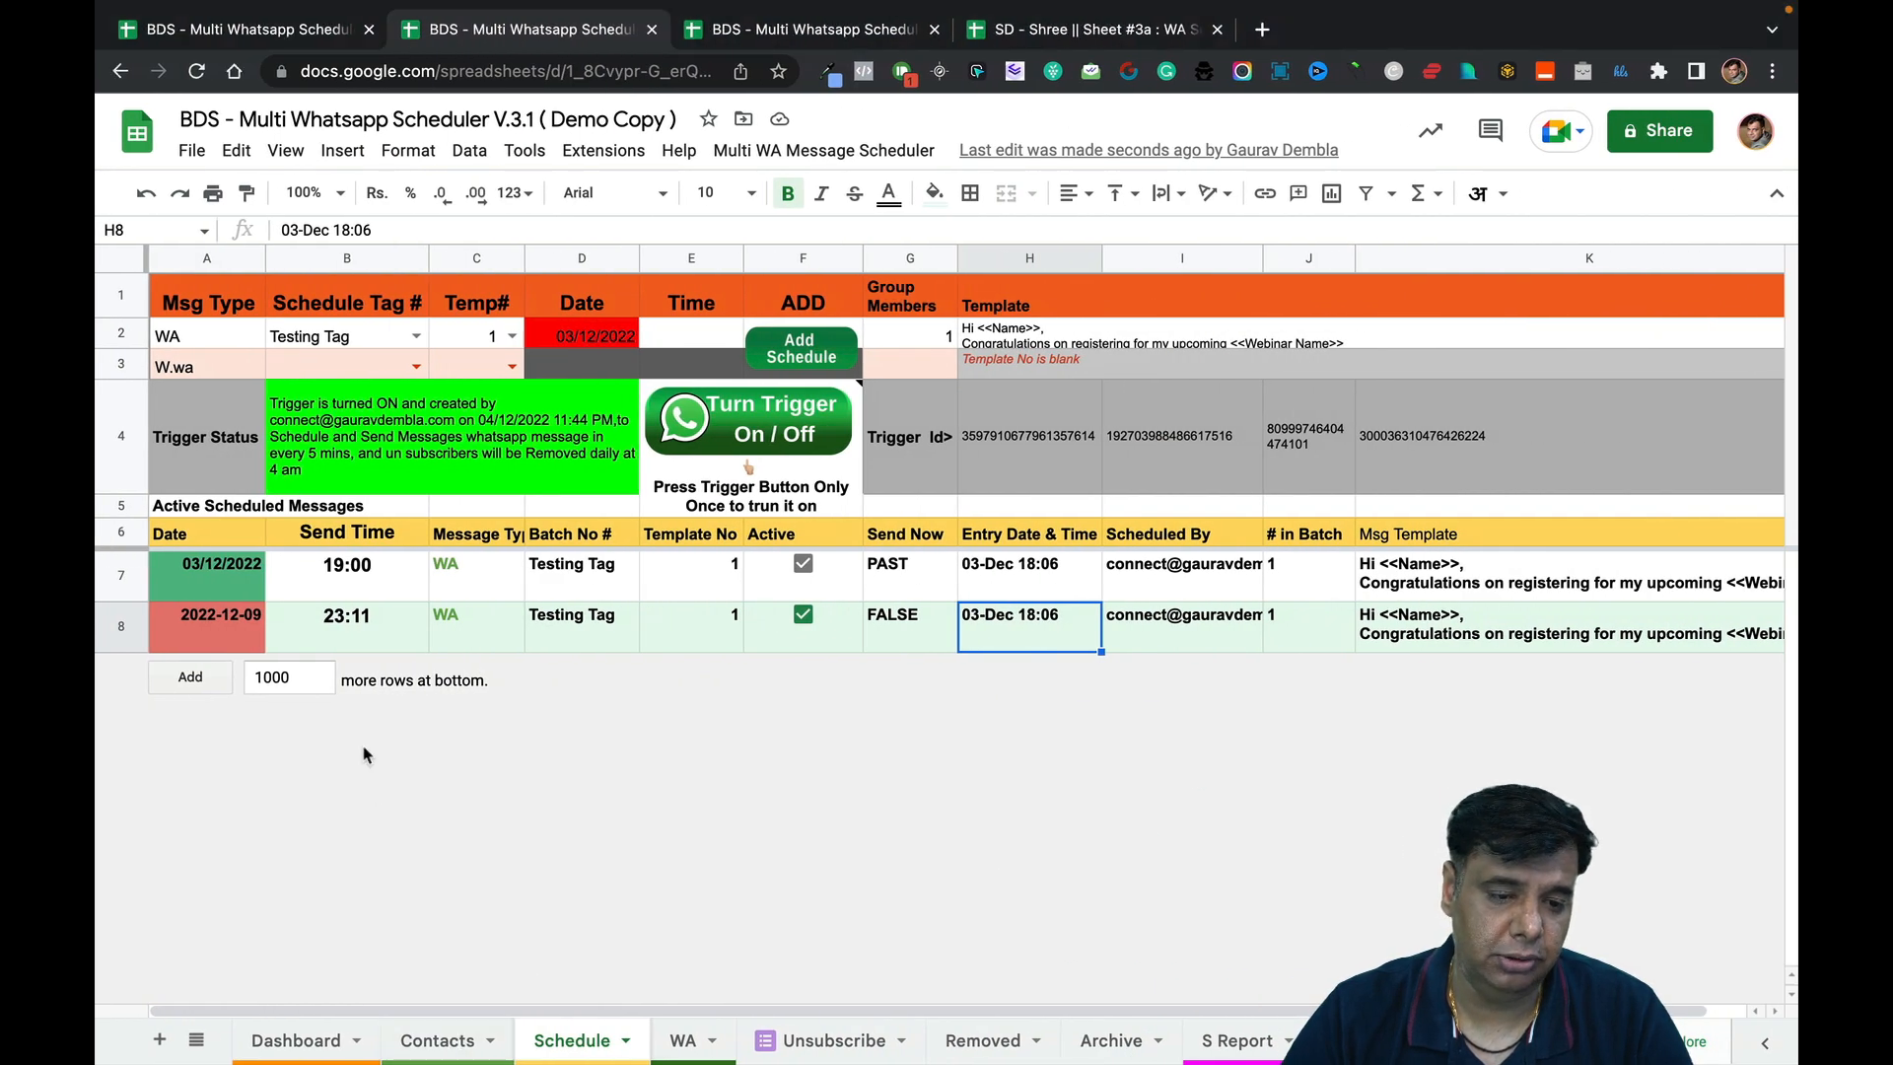
click(443, 1043)
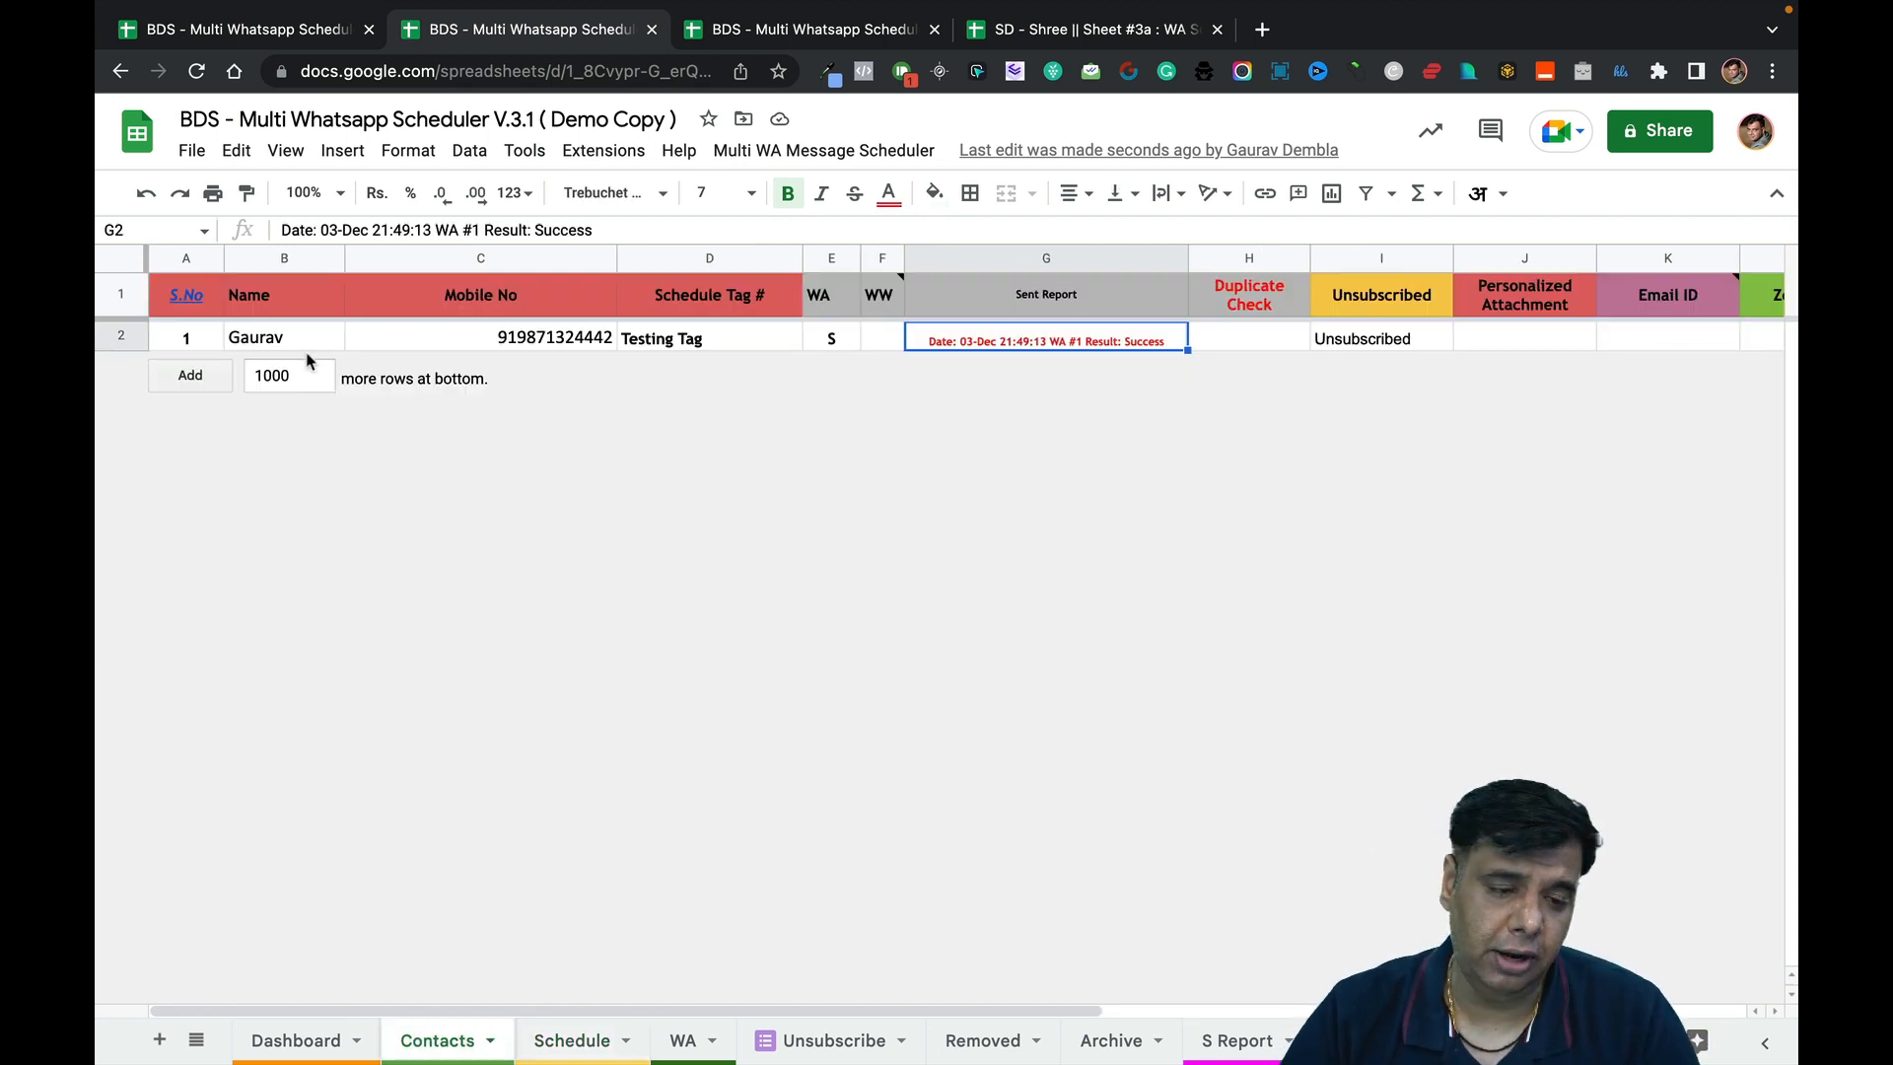
Clear the old test contact from row 2 of the Contacts sheet.
click(268, 338)
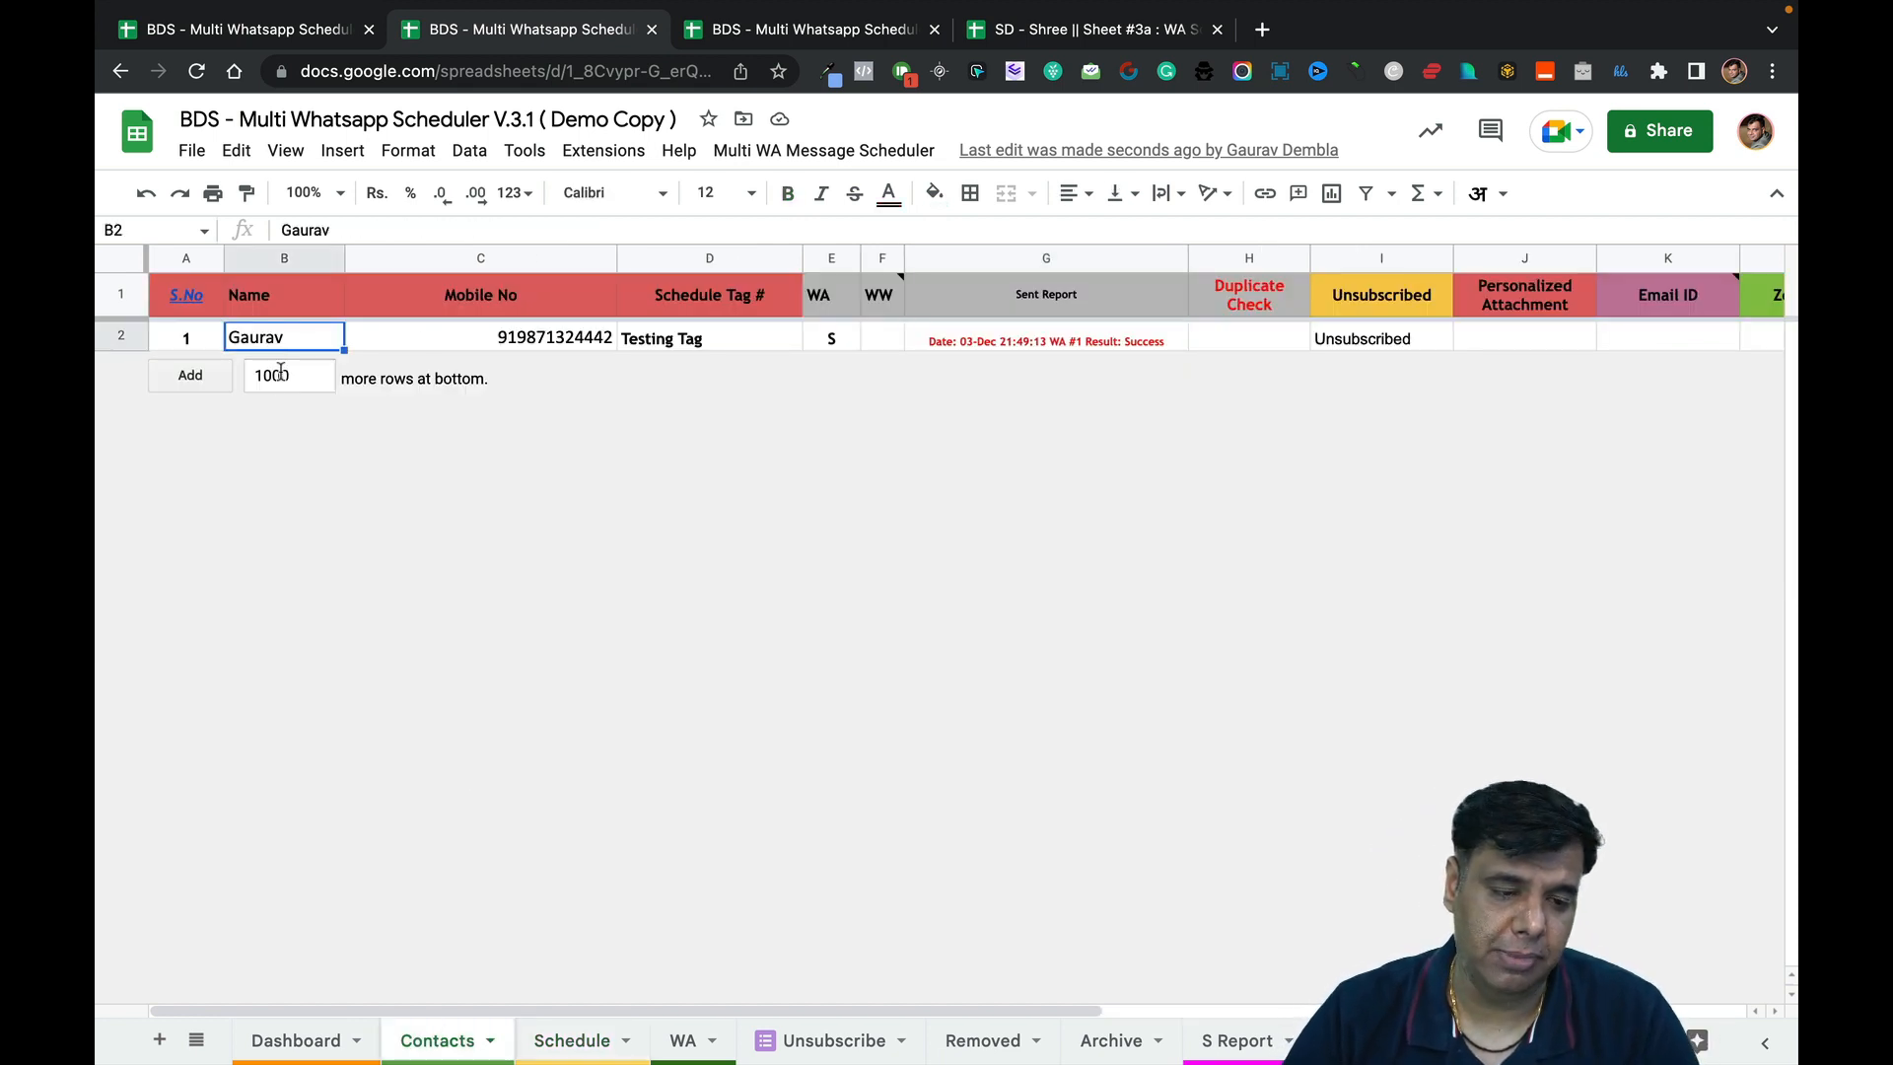
click(128, 337)
key(Delete)
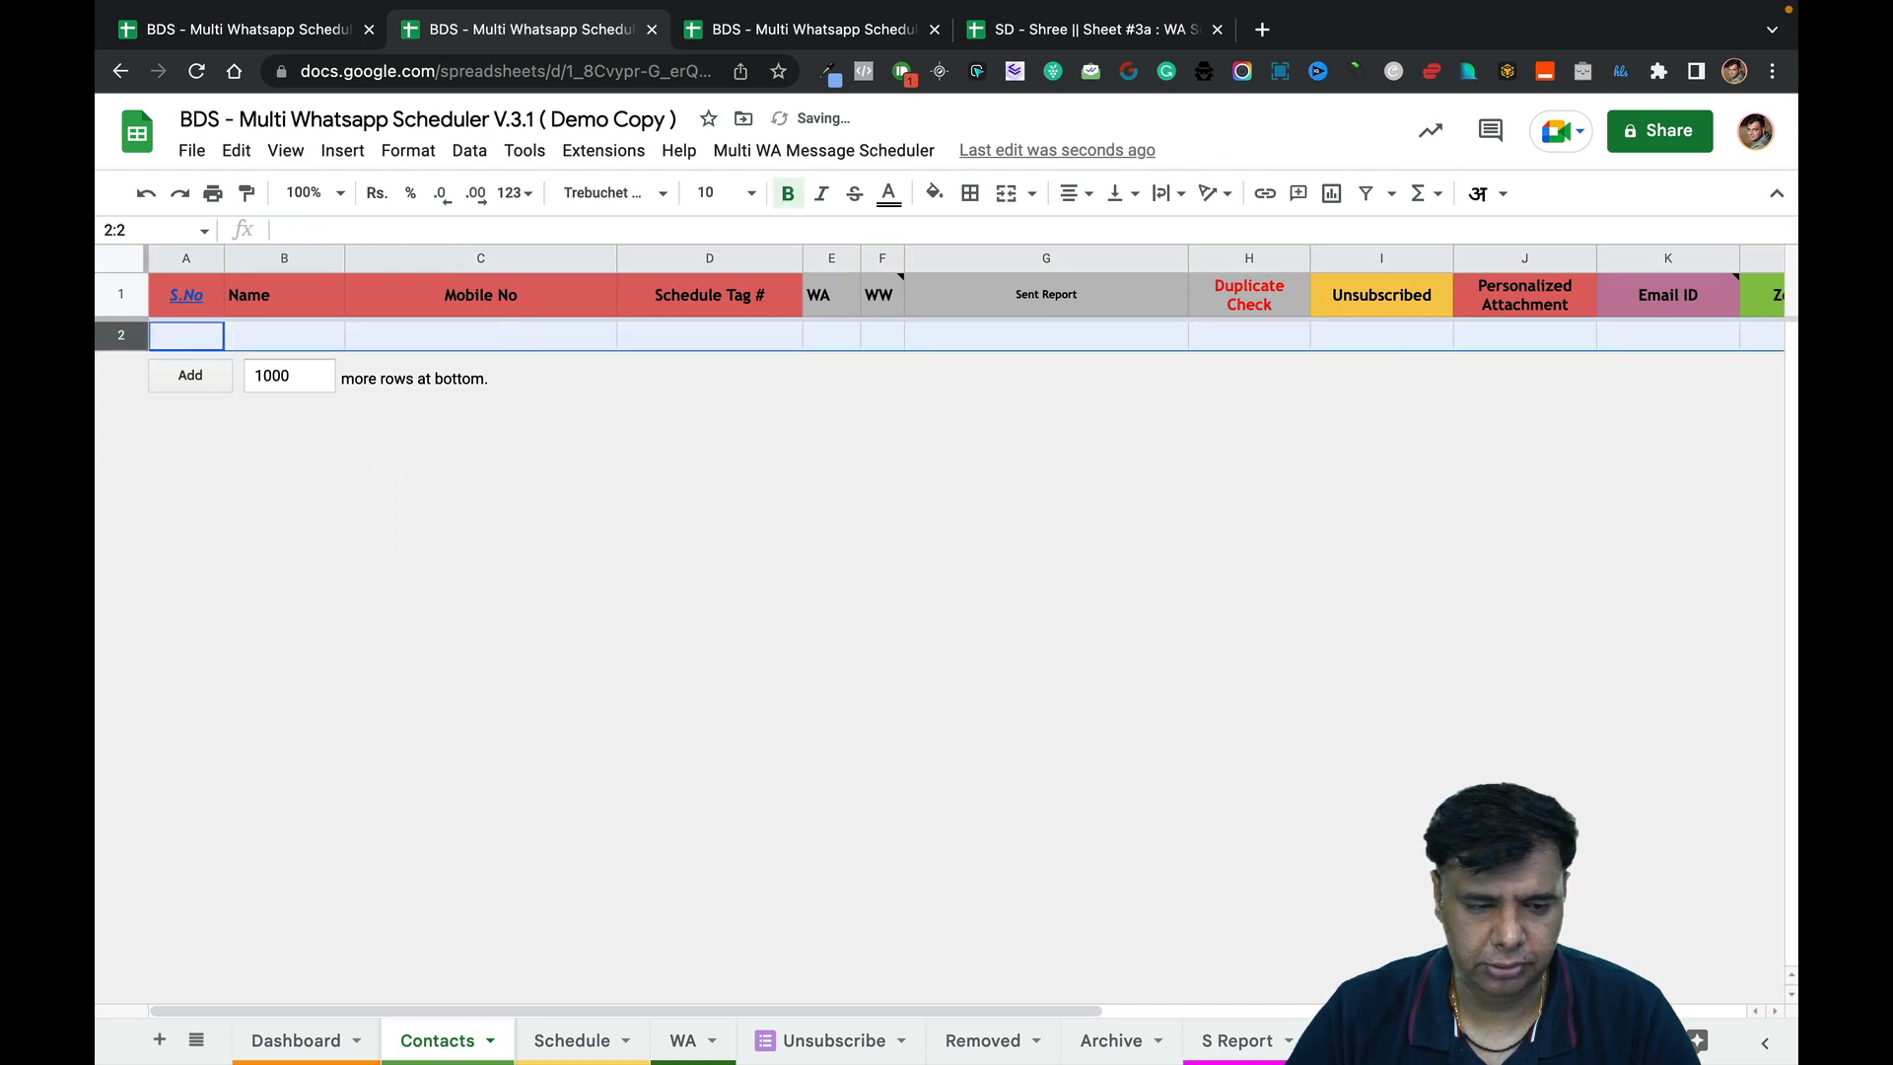
click(293, 338)
Clear the old entry in A2:D2 of the Unsubscribe sheet and return to Contacts.
click(867, 1035)
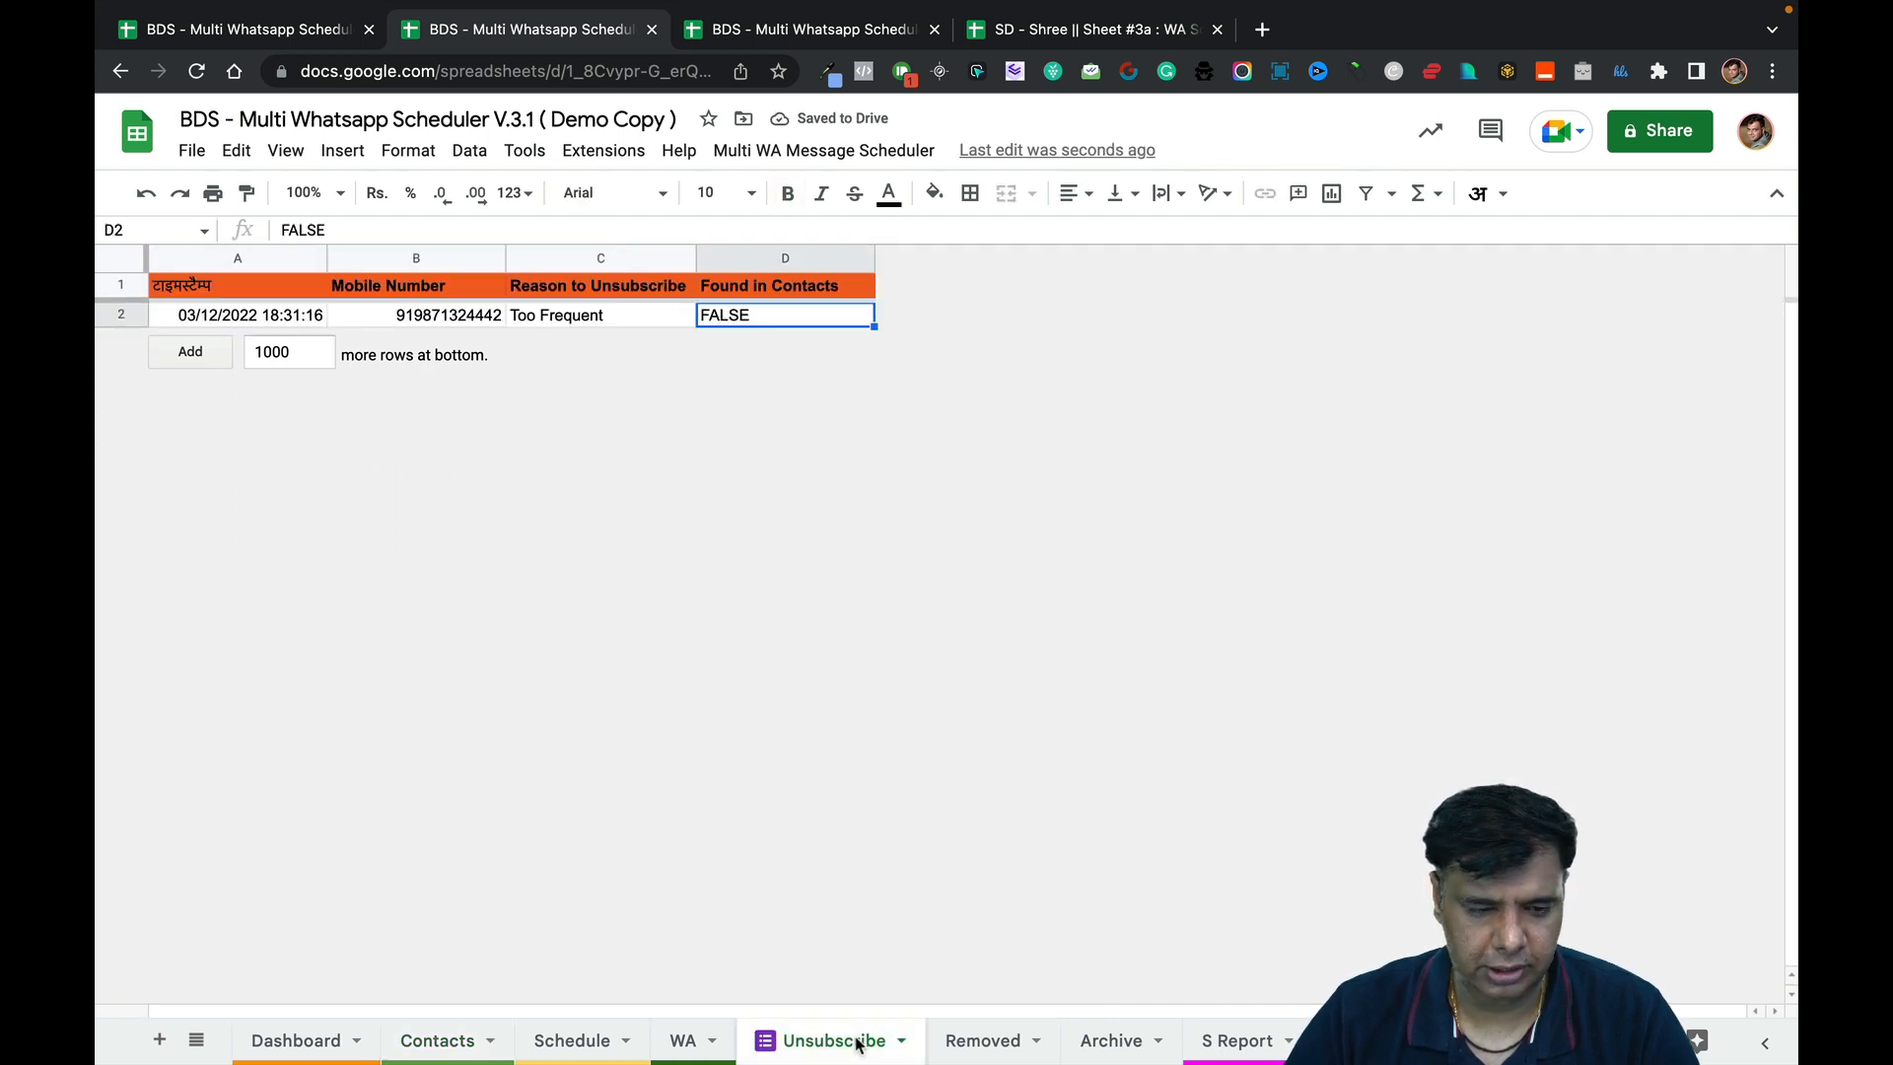
drag(312, 317, 735, 315)
key(Delete)
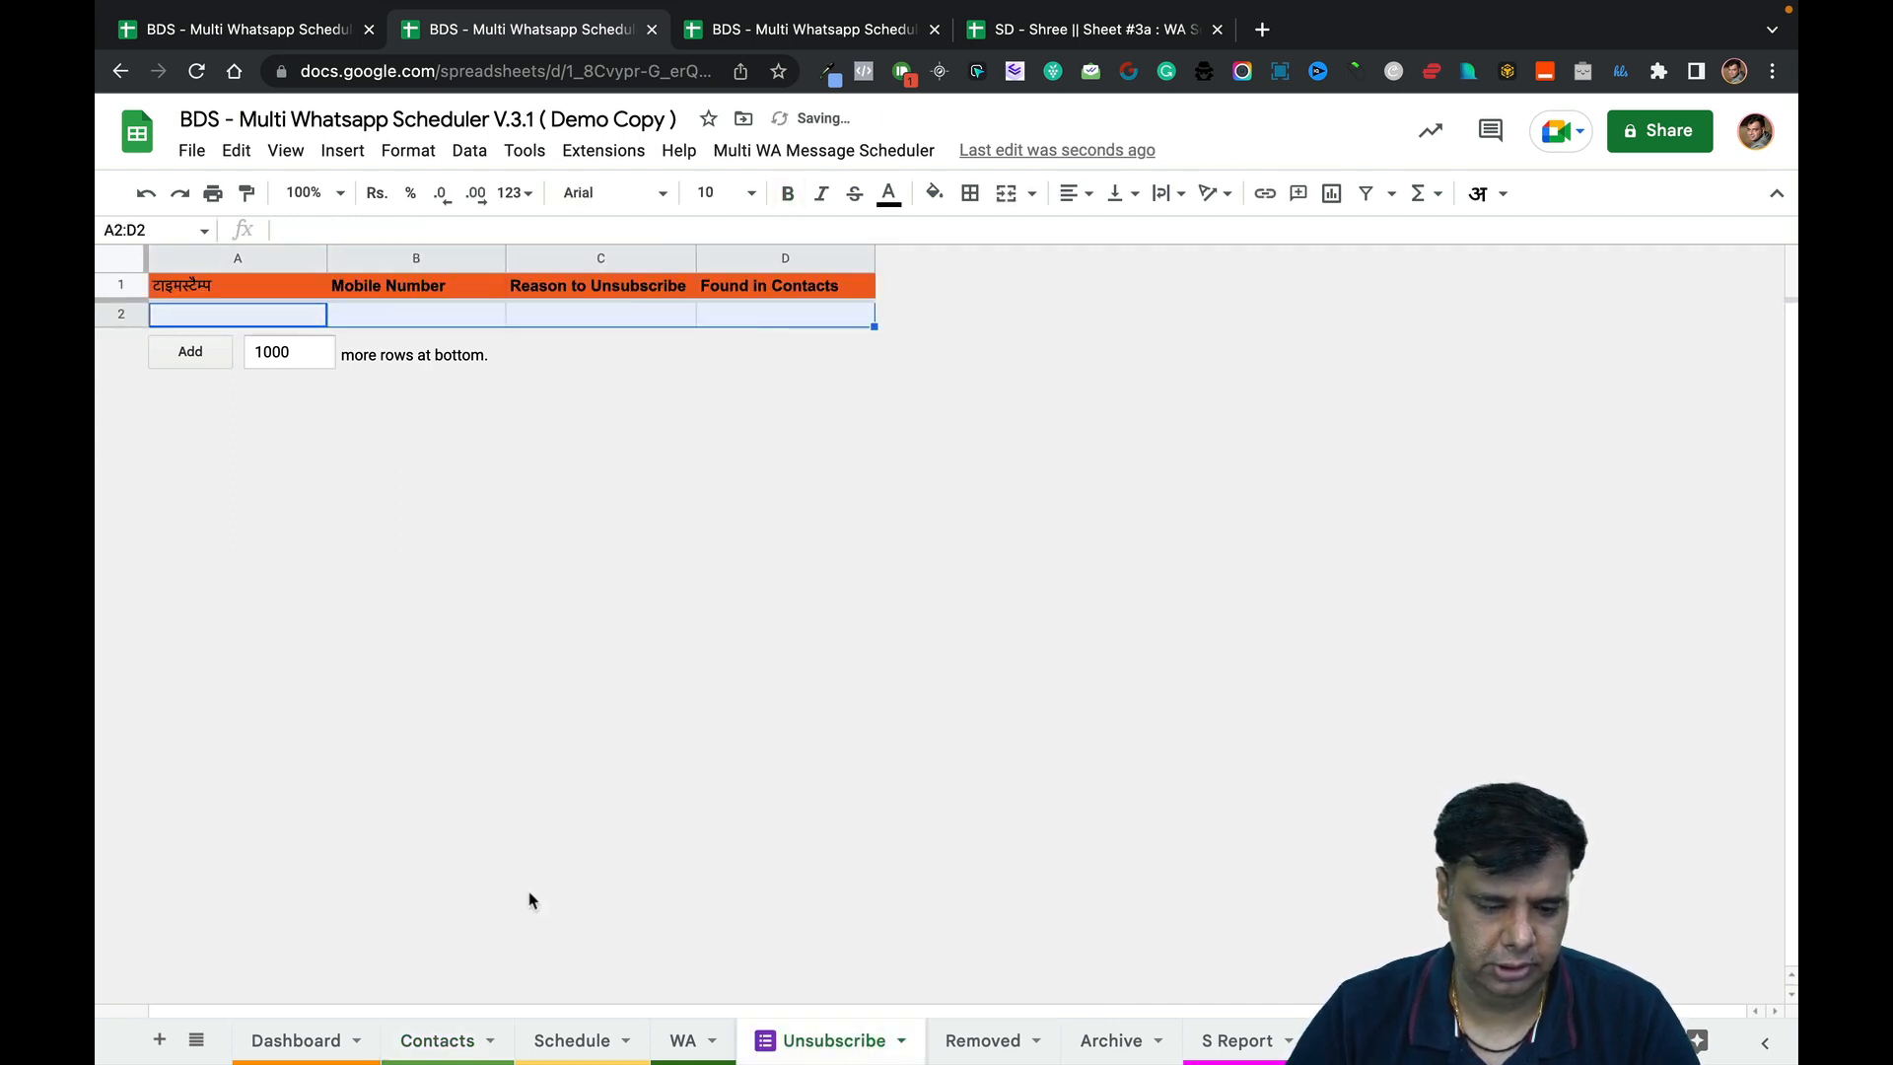
click(464, 1040)
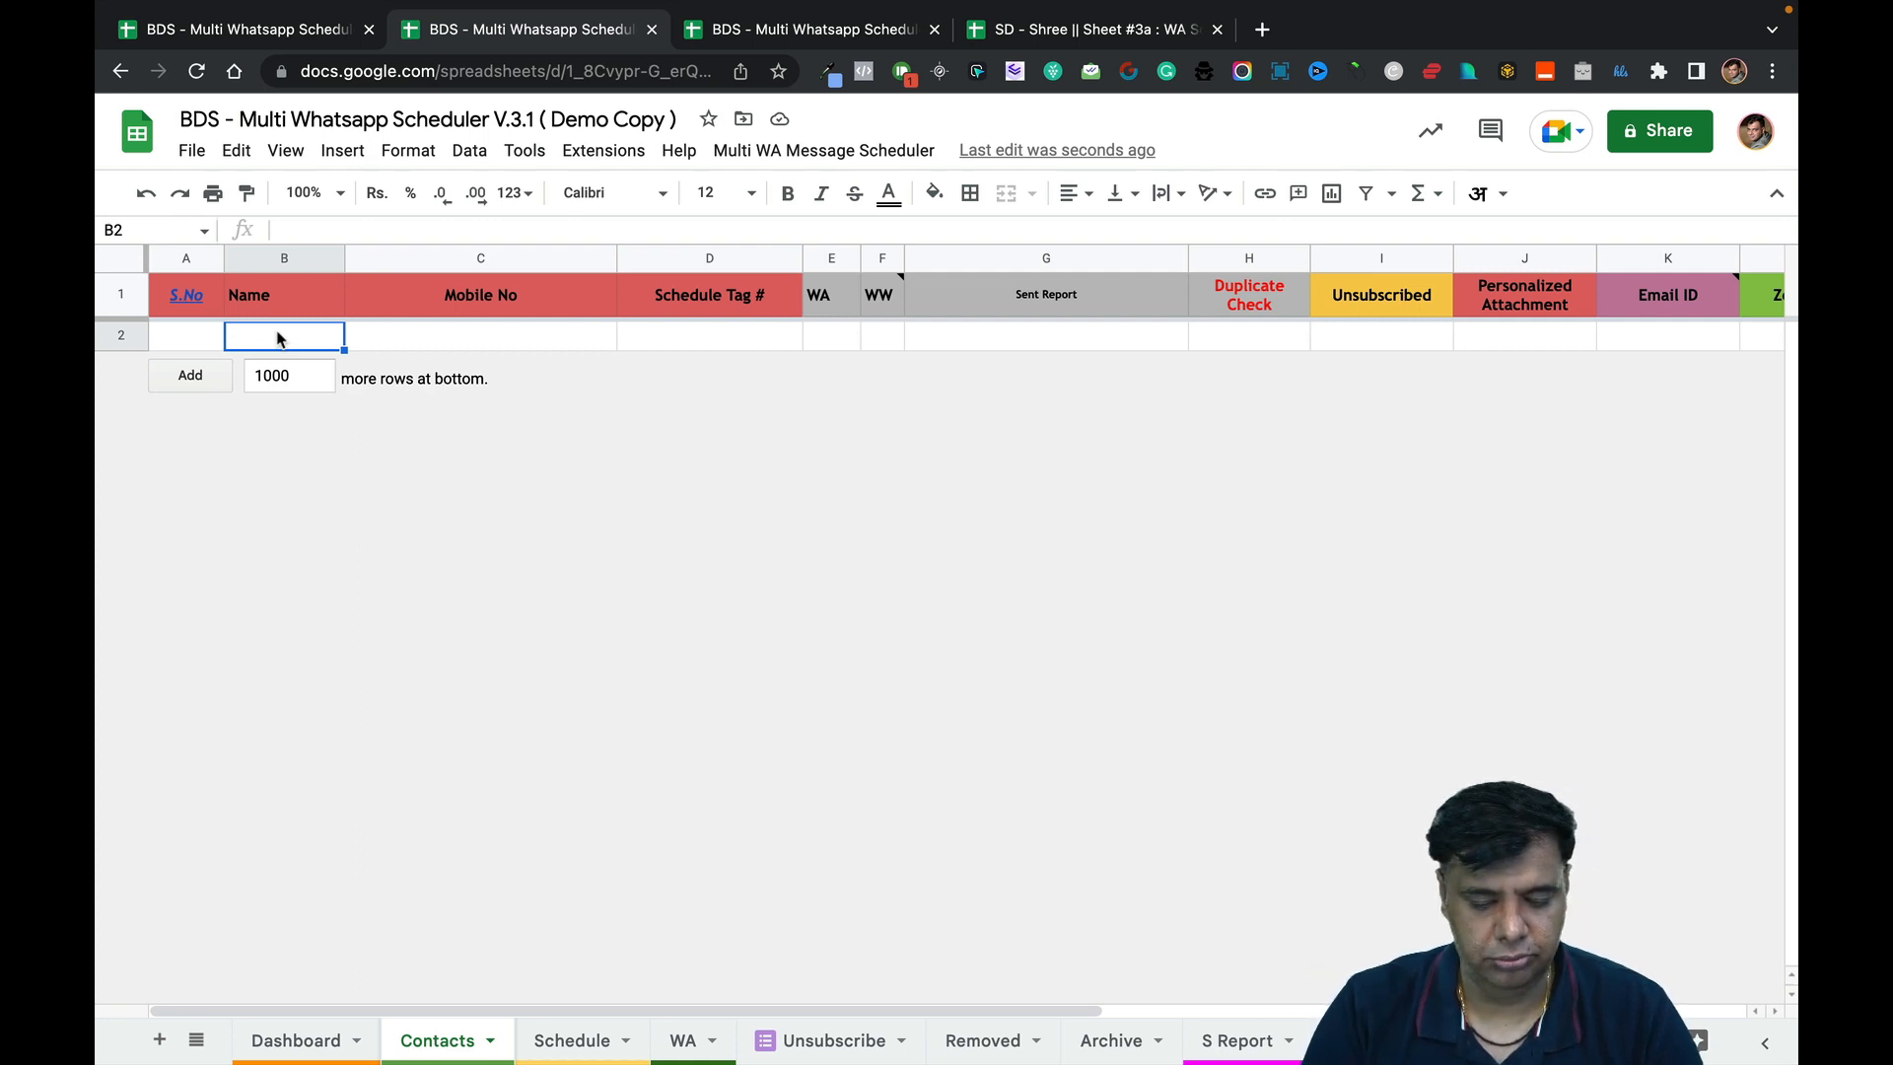
Enter the contact's name, mobile number and schedule tag 'Testing' in row 2.
text(Gaurav)
key(Tab)
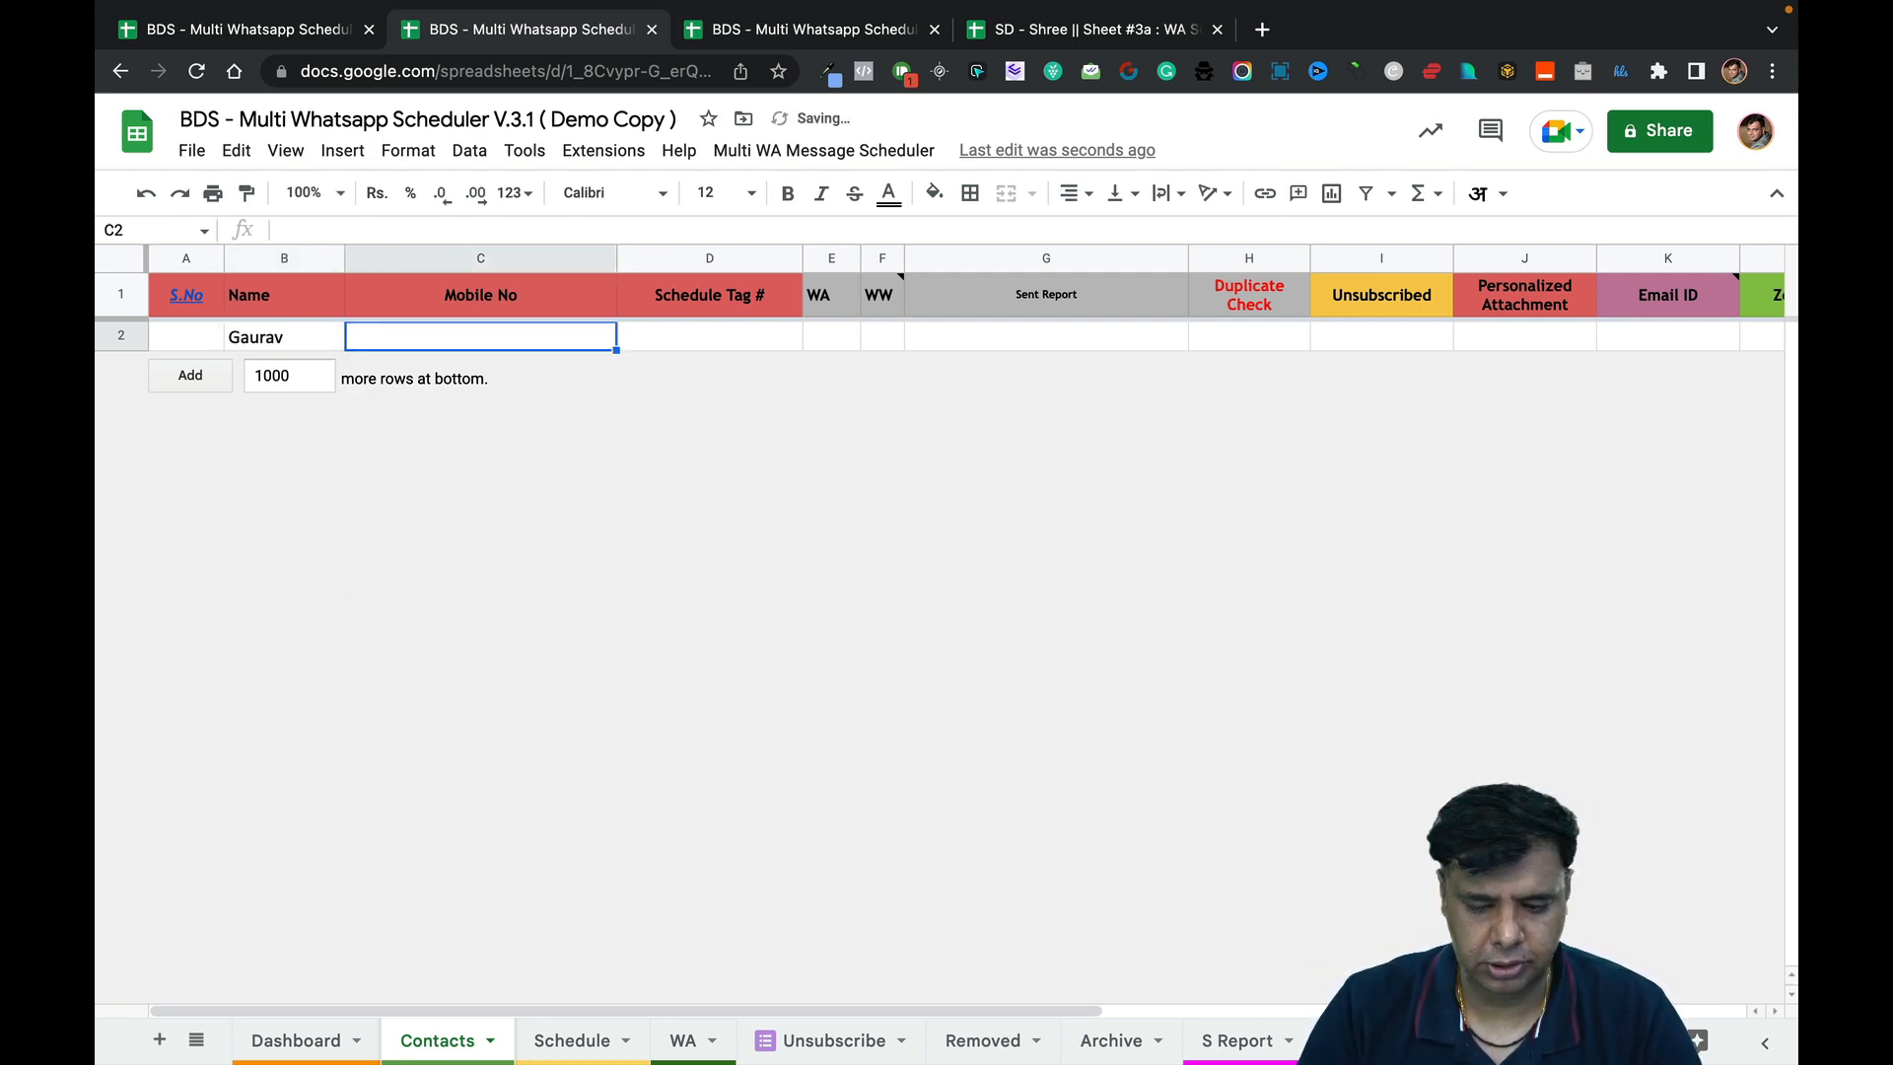
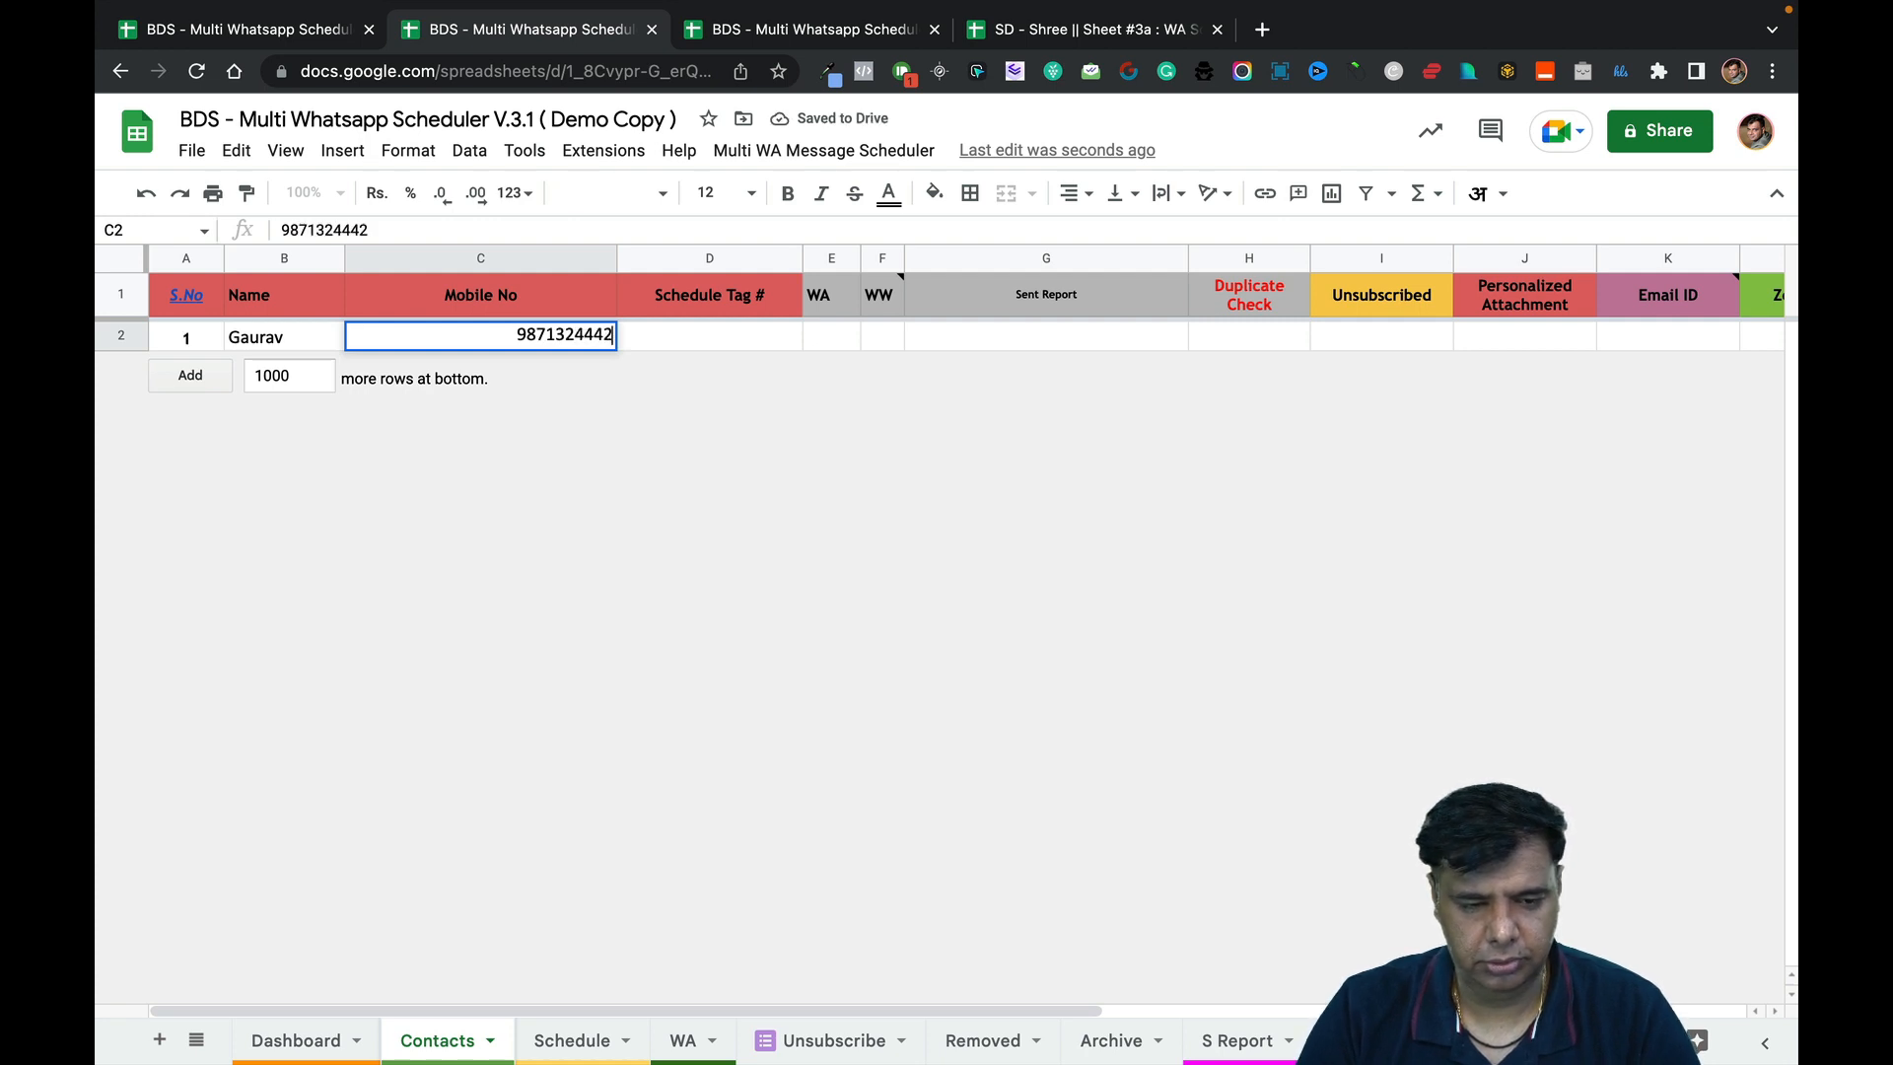
key(Tab)
text(Testing)
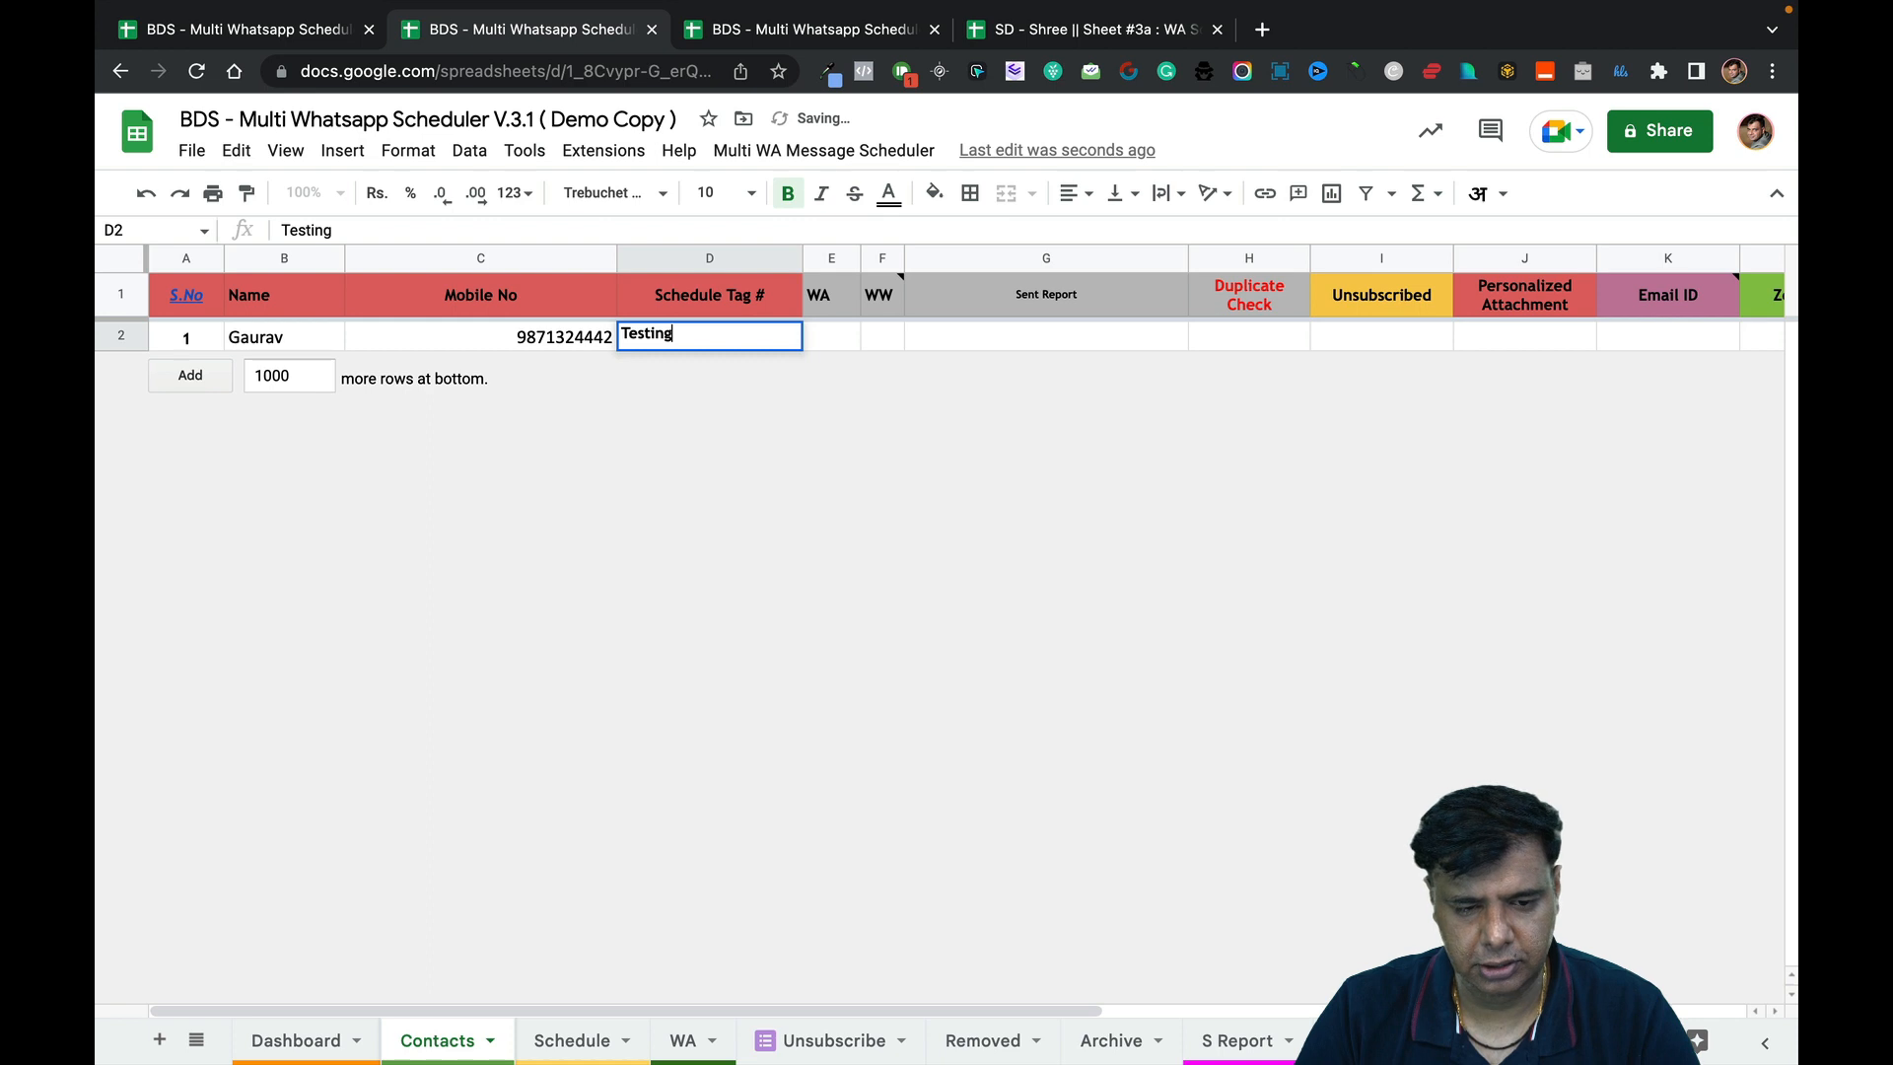
key(Tab)
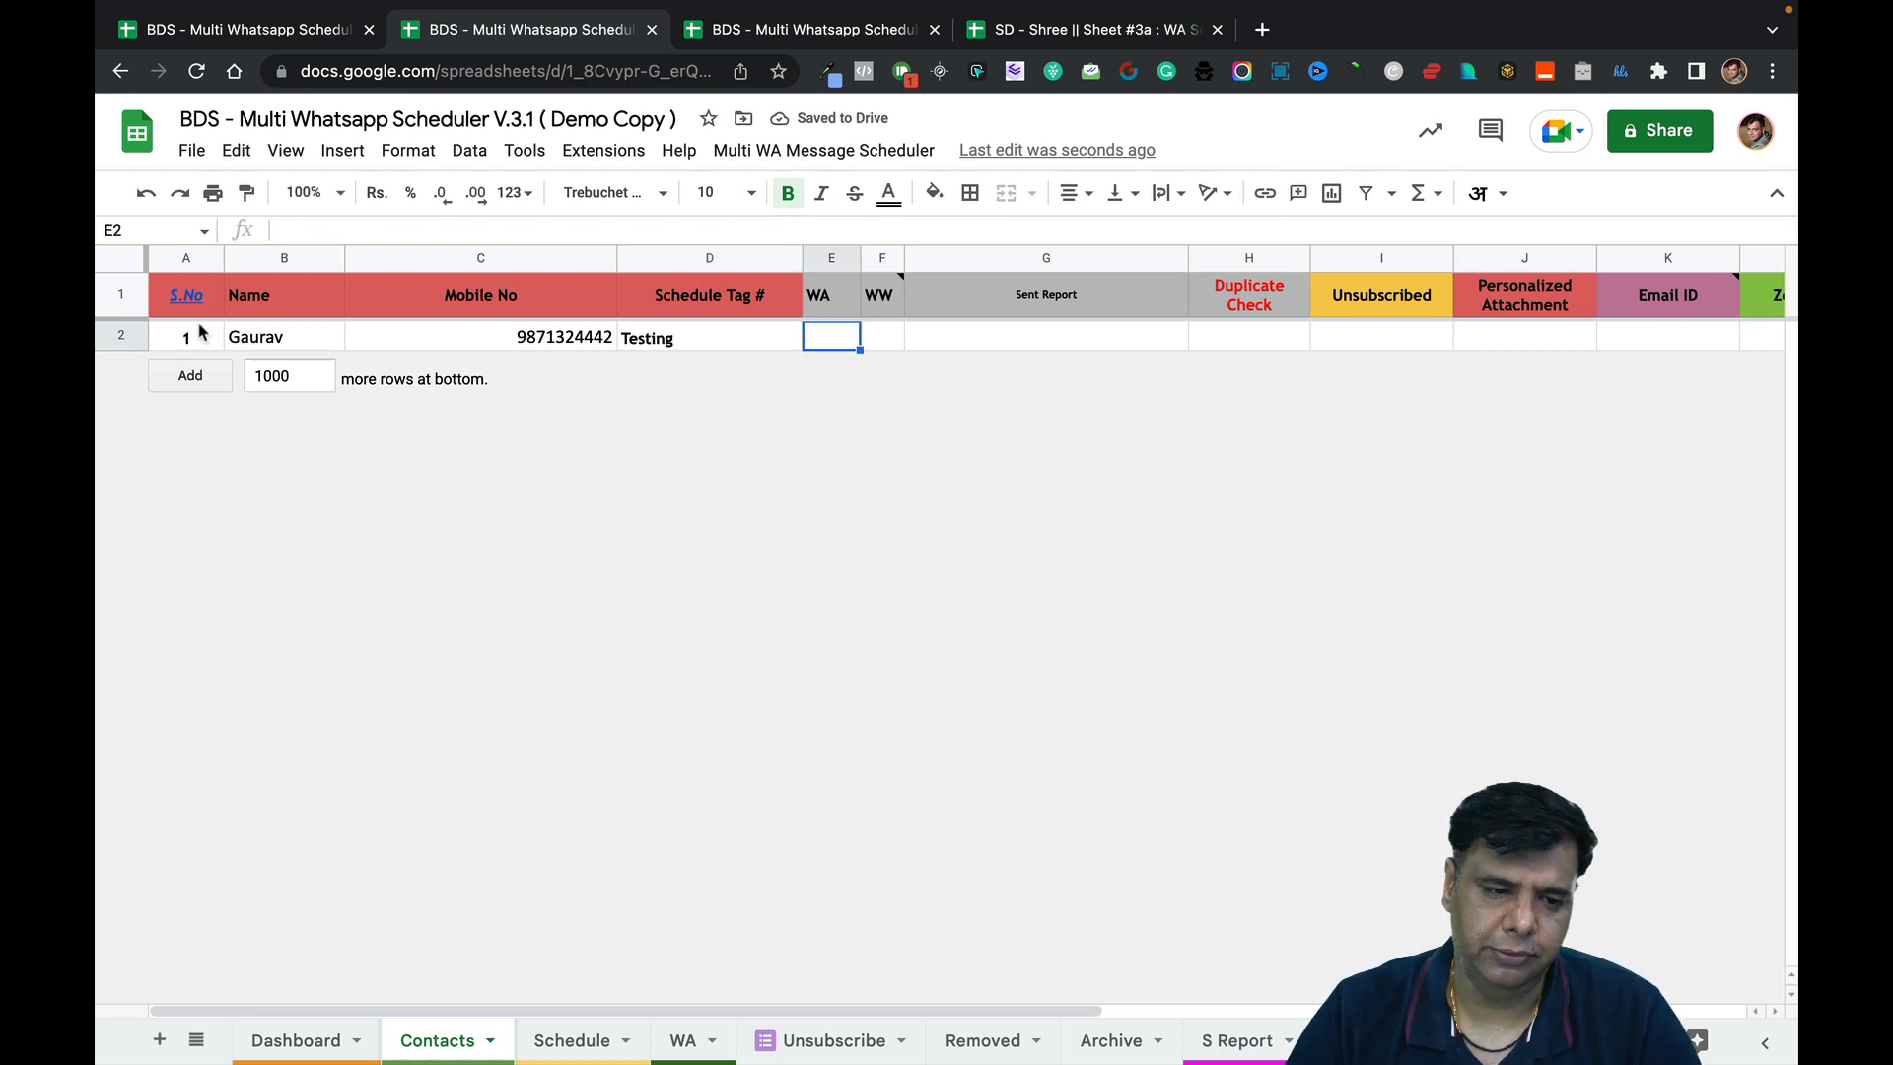
drag(202, 337, 676, 337)
click(850, 454)
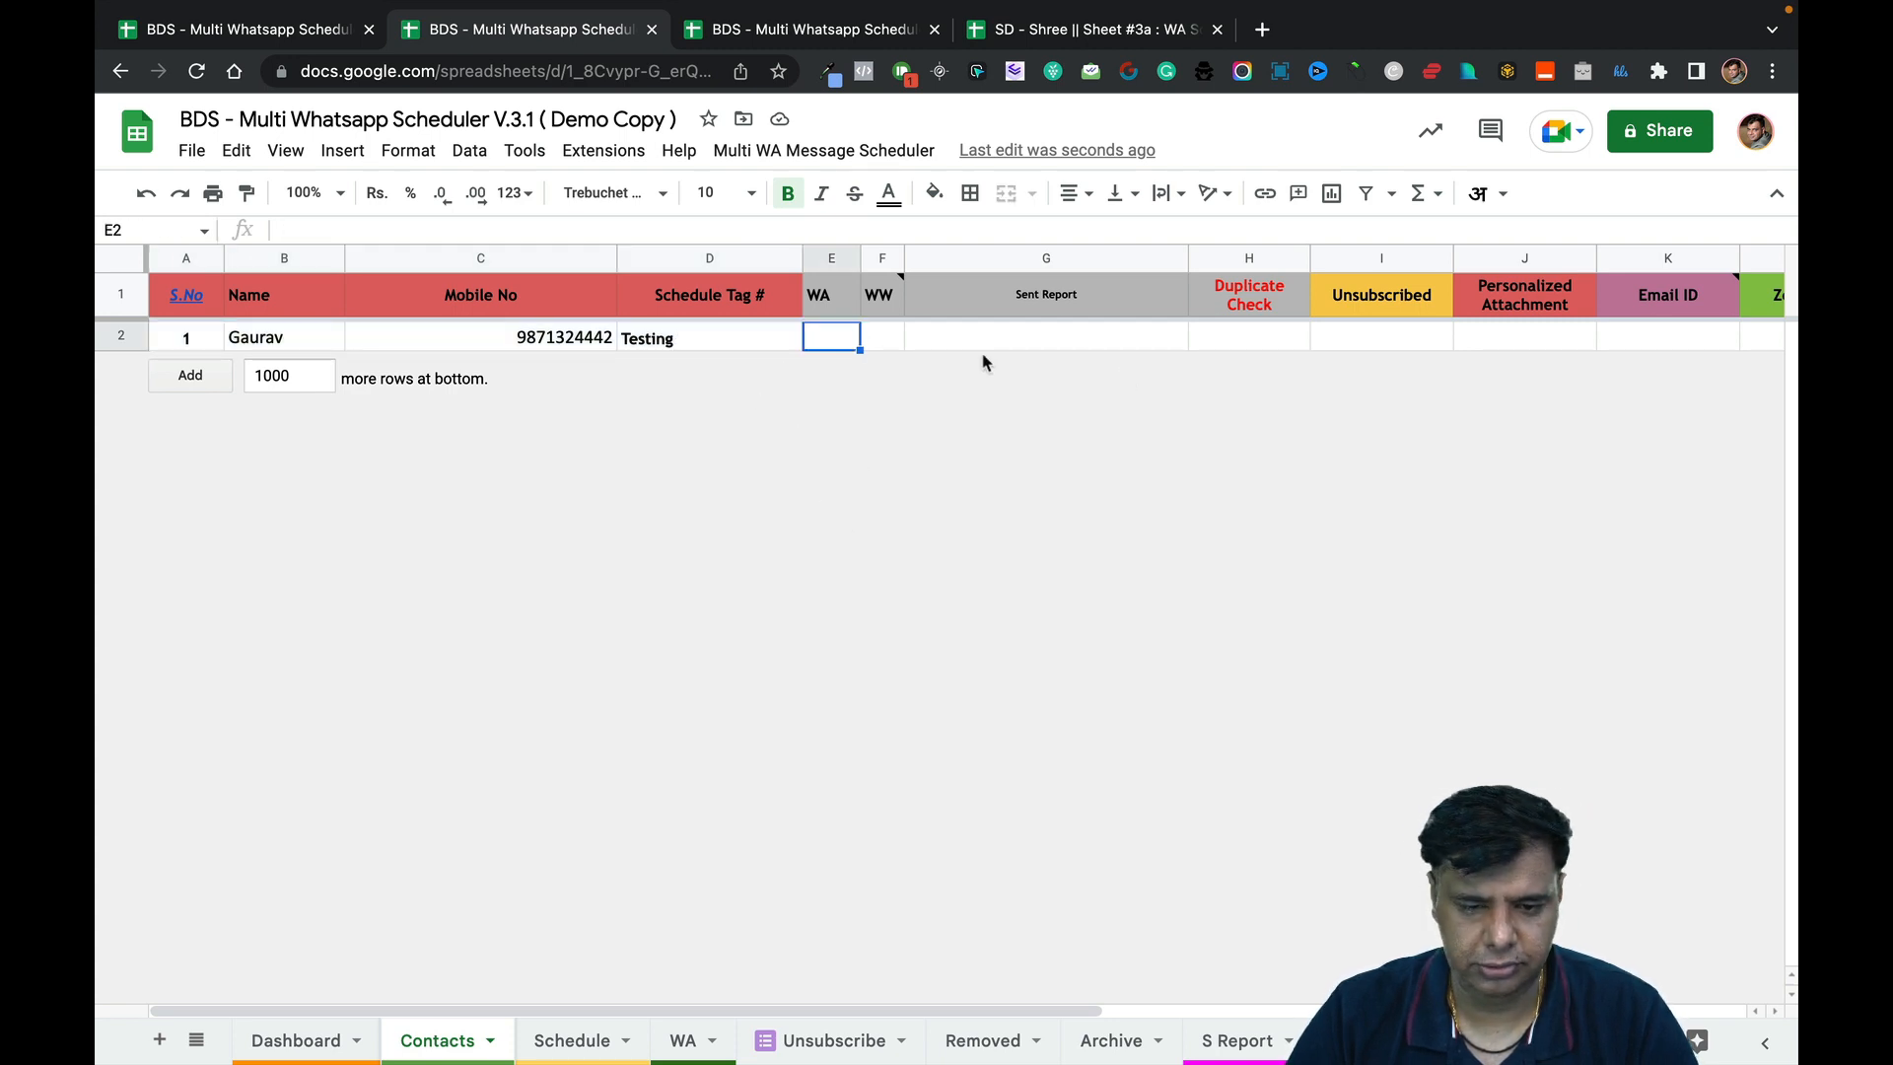
scroll(1505, 359, right, 10)
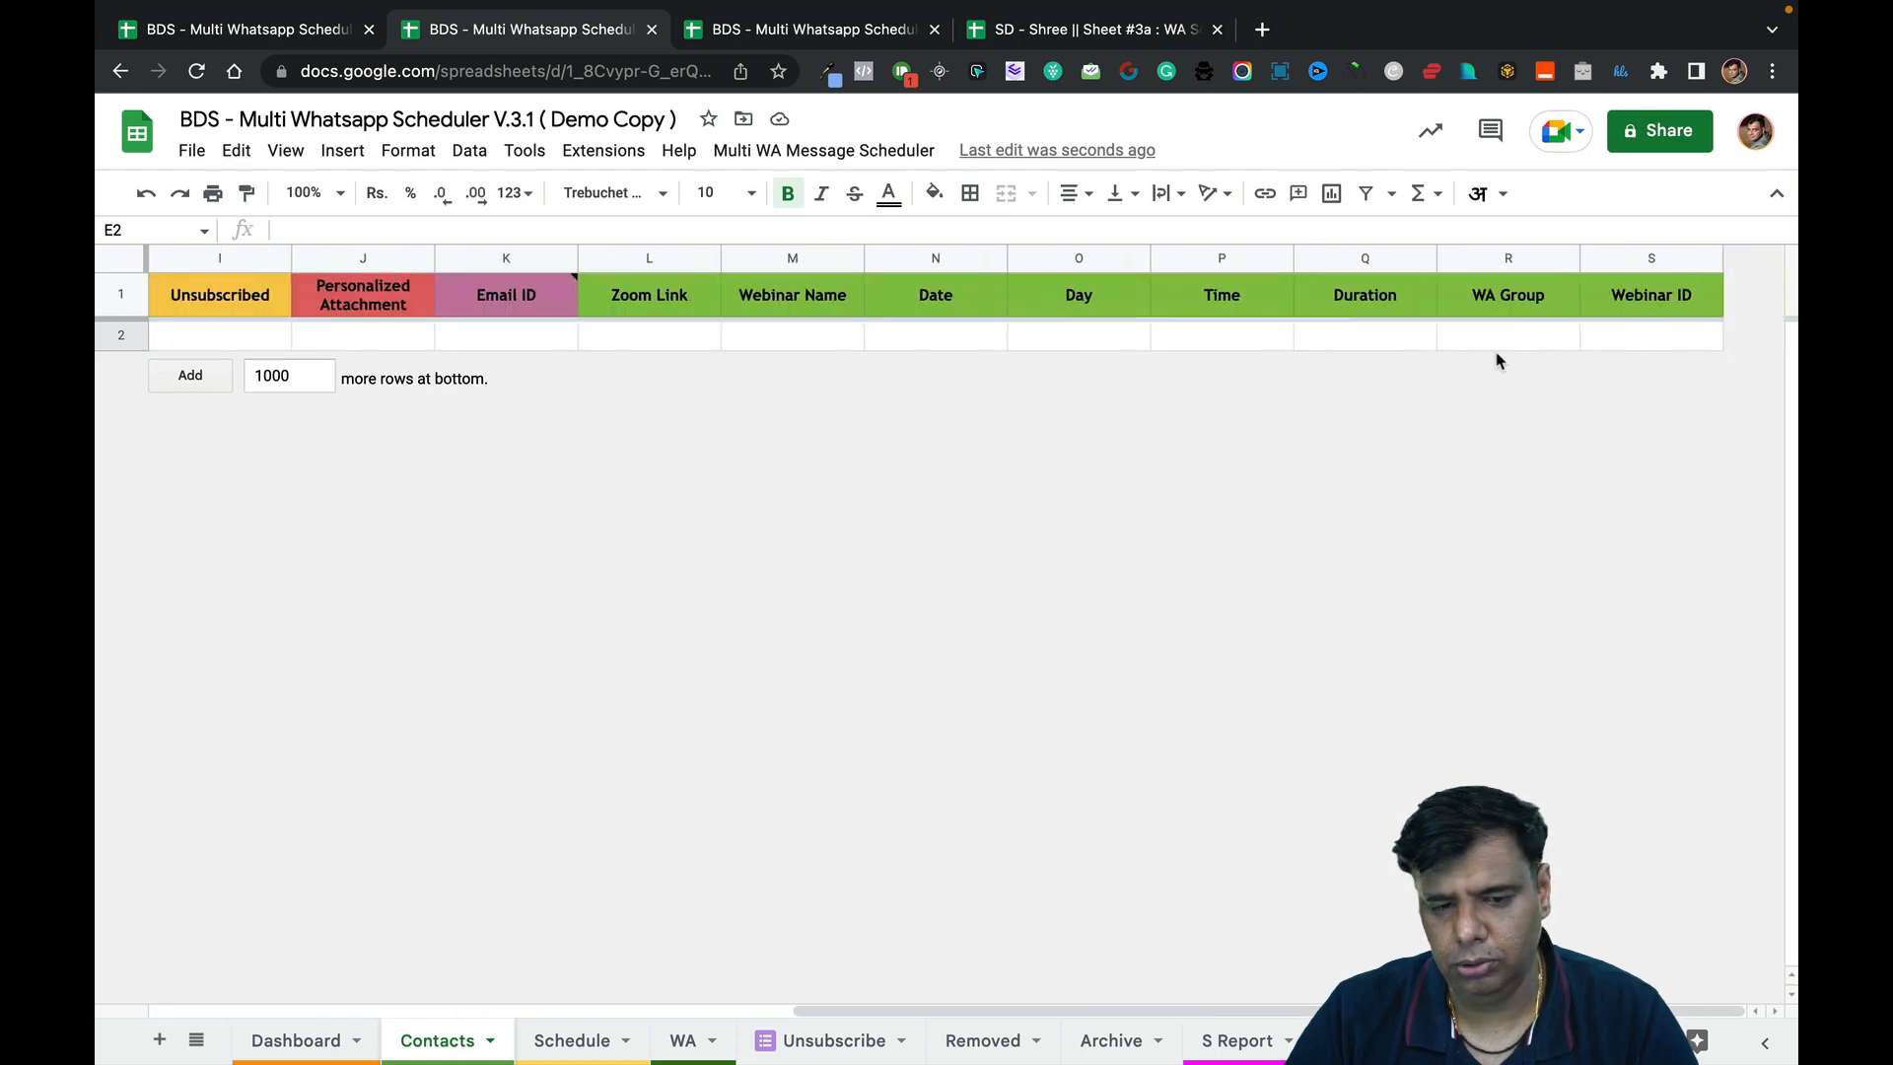
click(689, 340)
text(http)
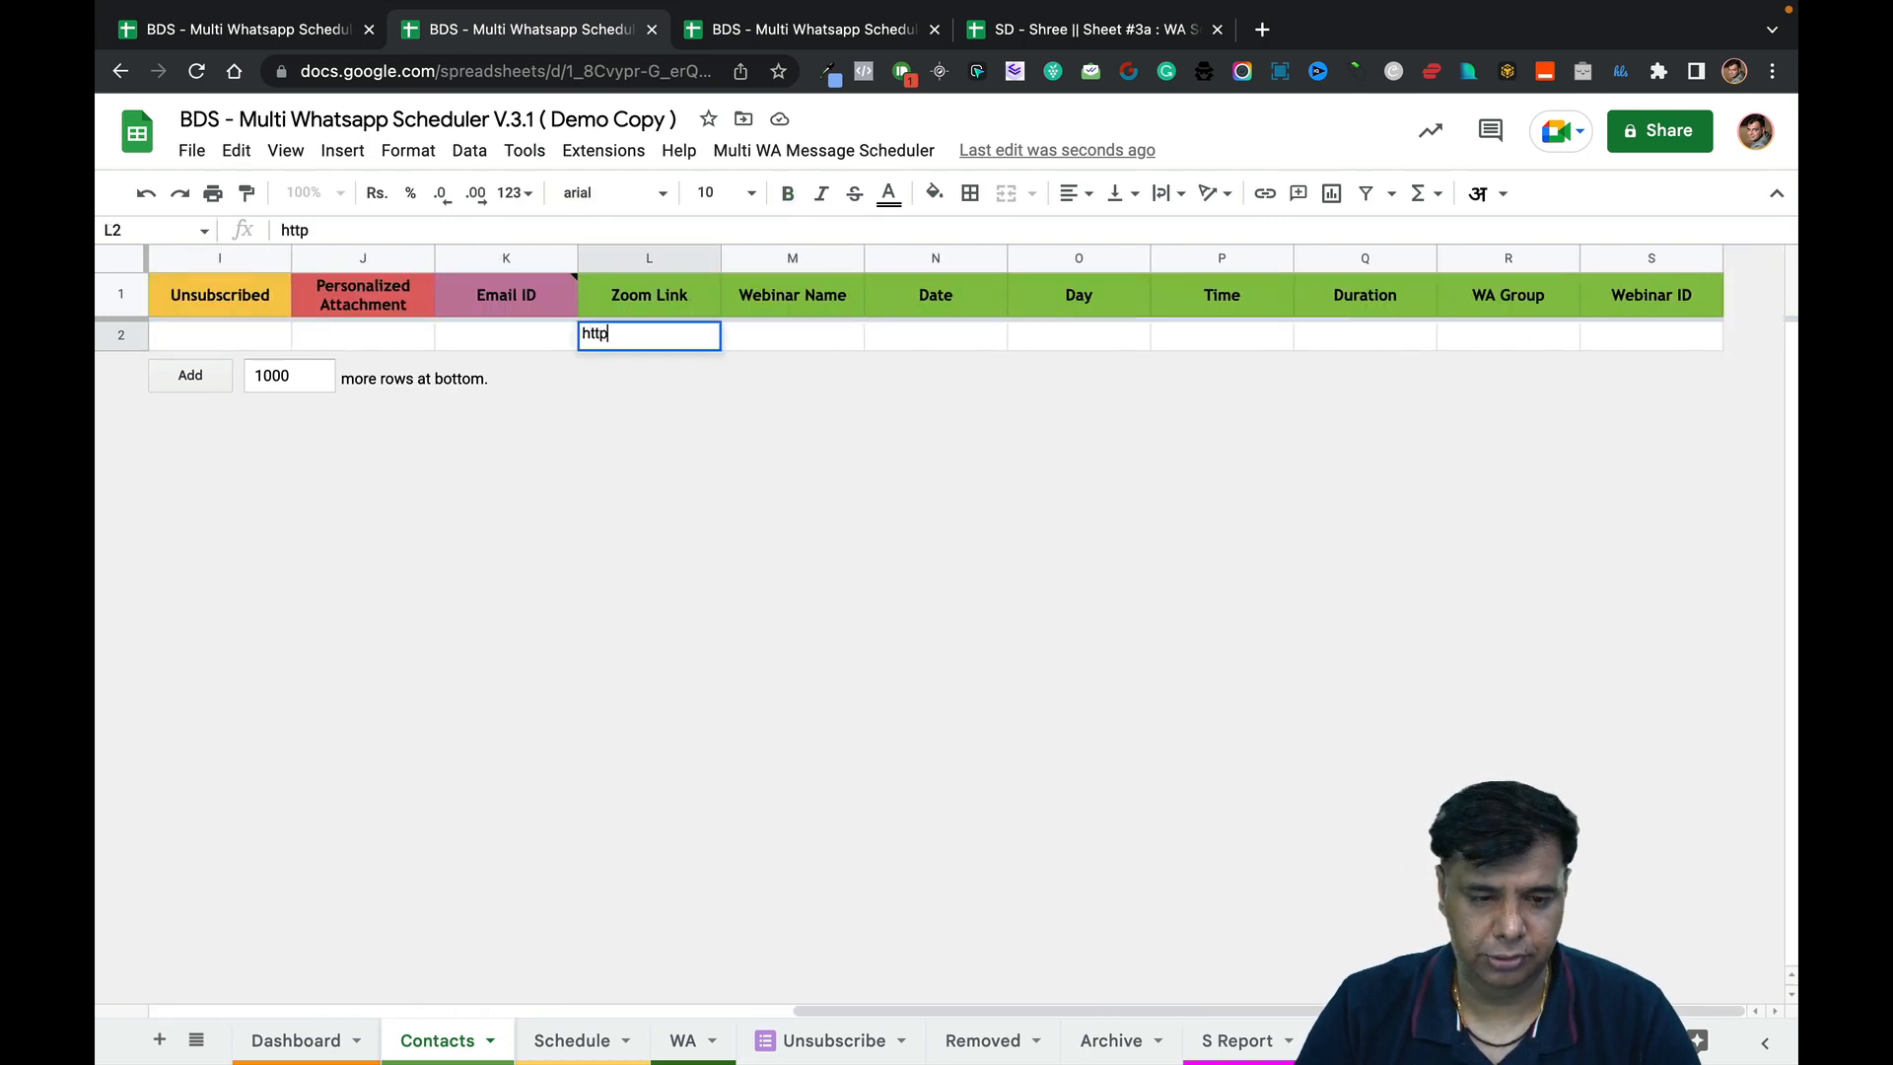
text(s://test)
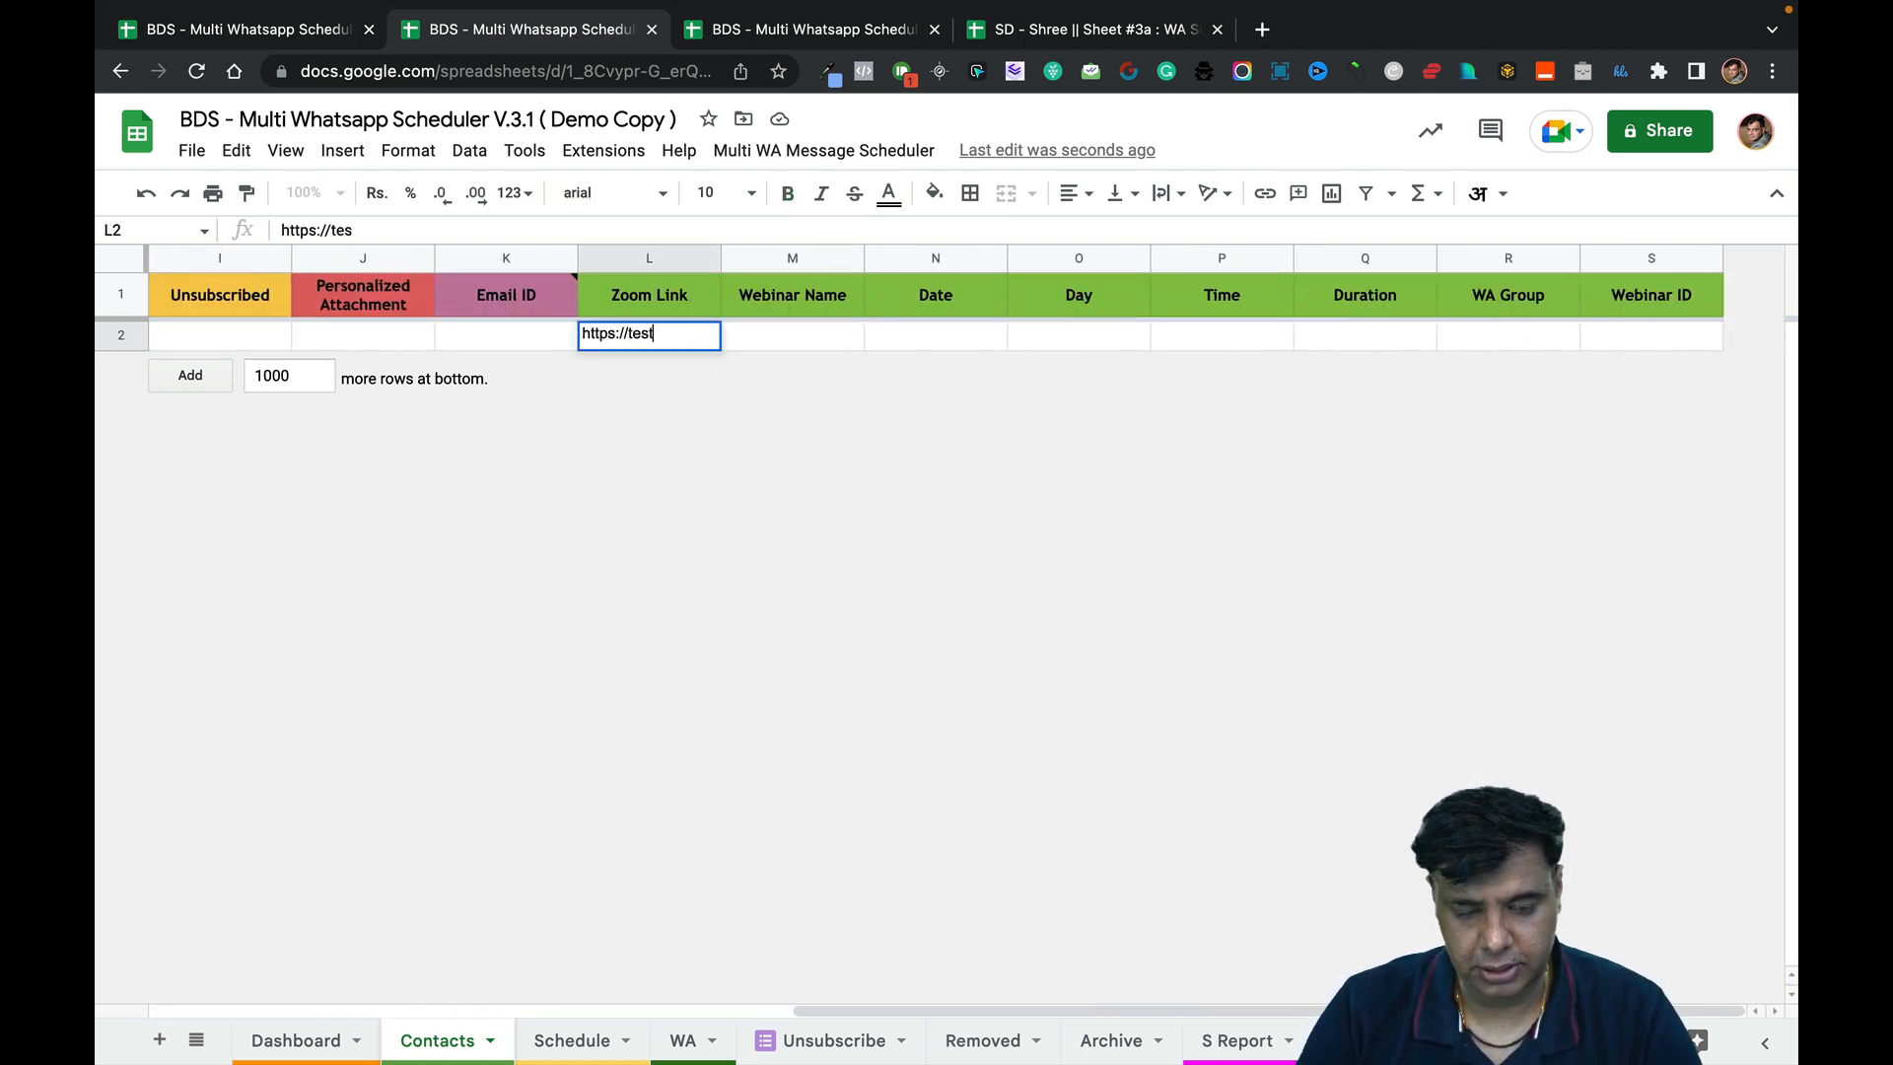
text(ingzoom)
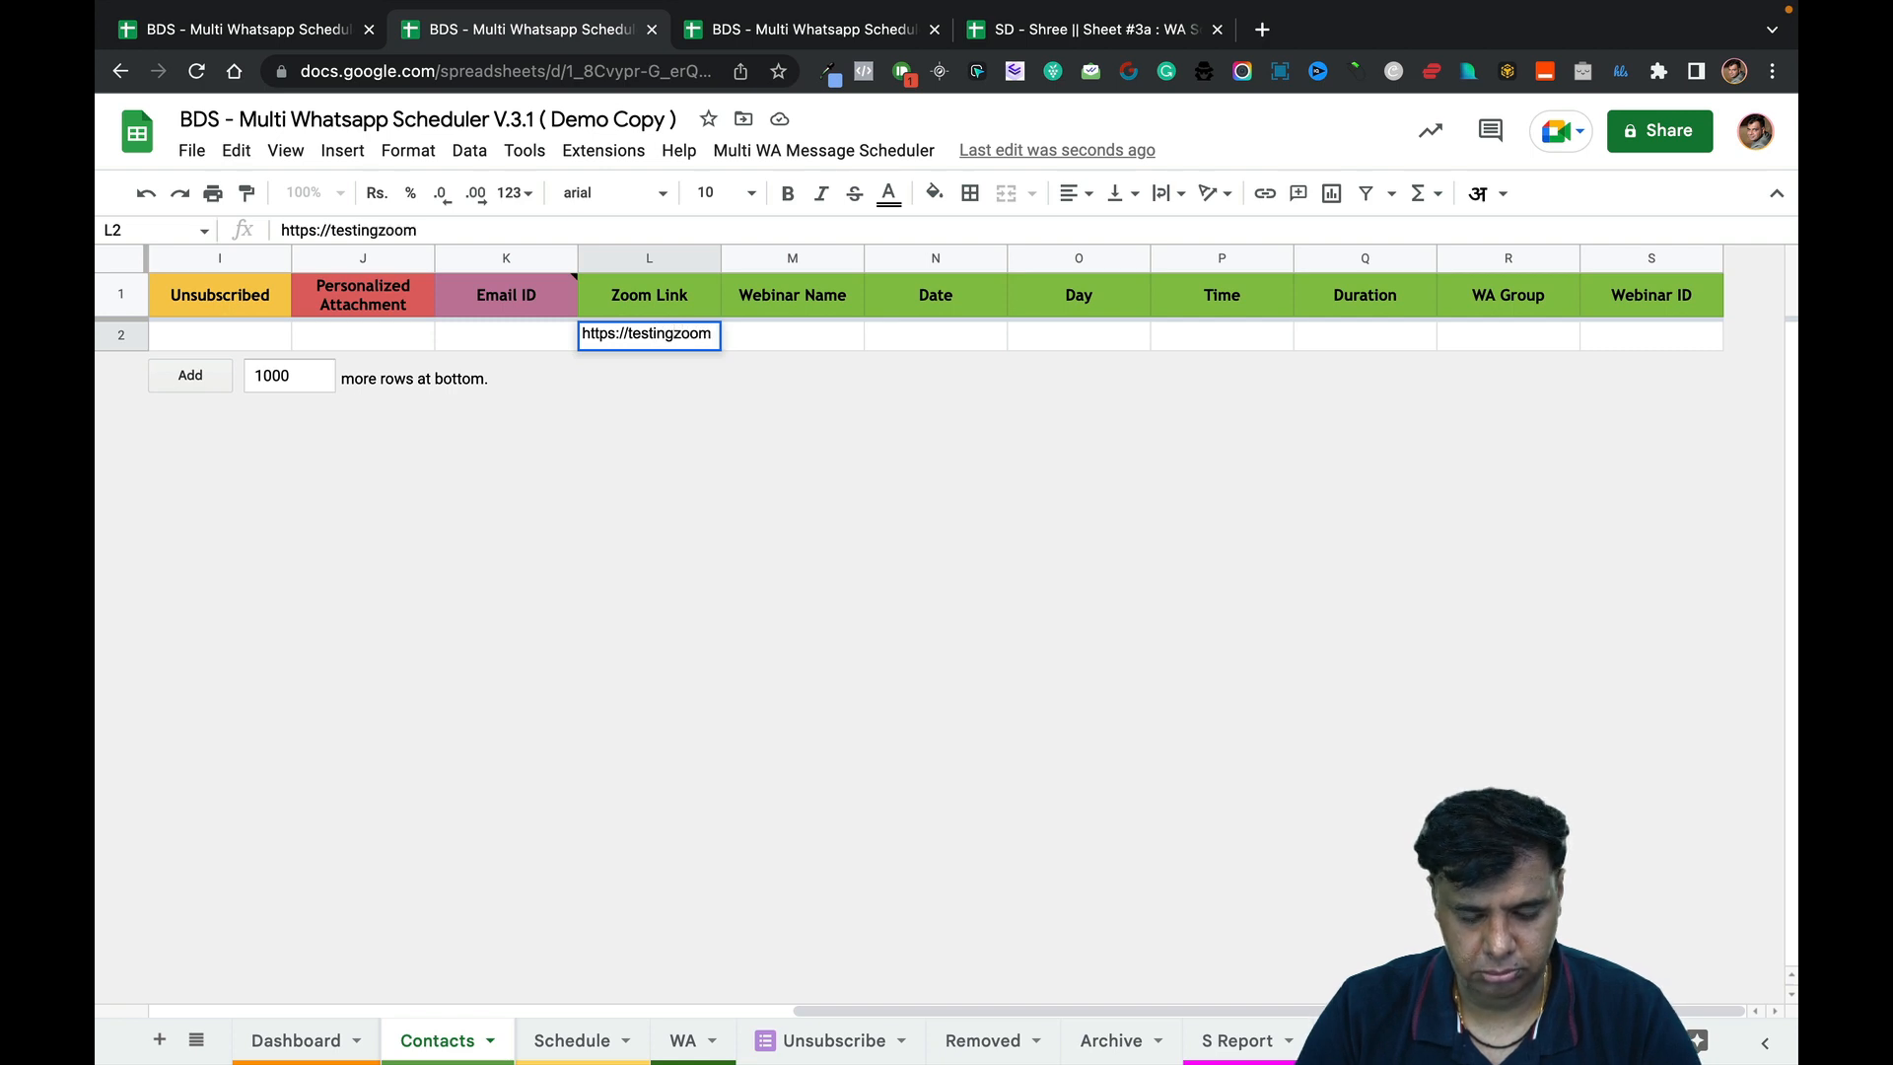
text(.com)
key(Tab)
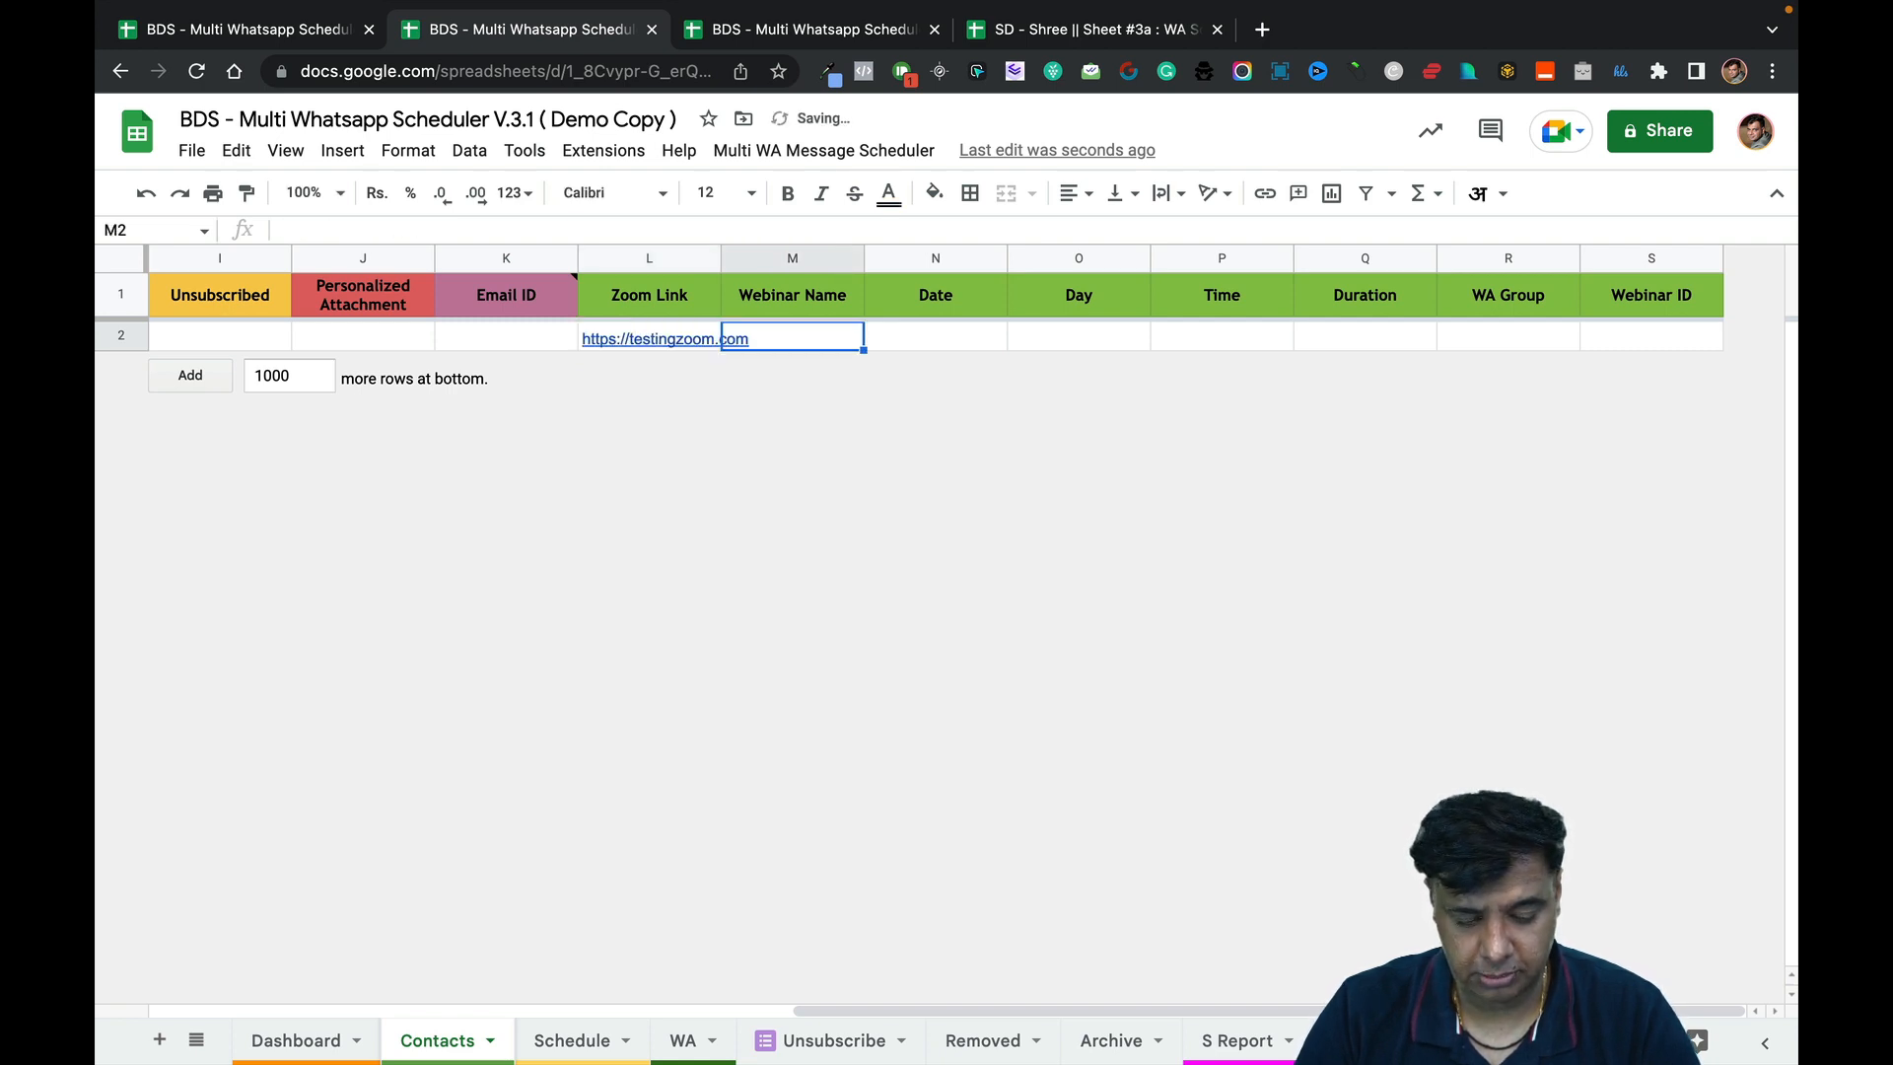
text(testing the)
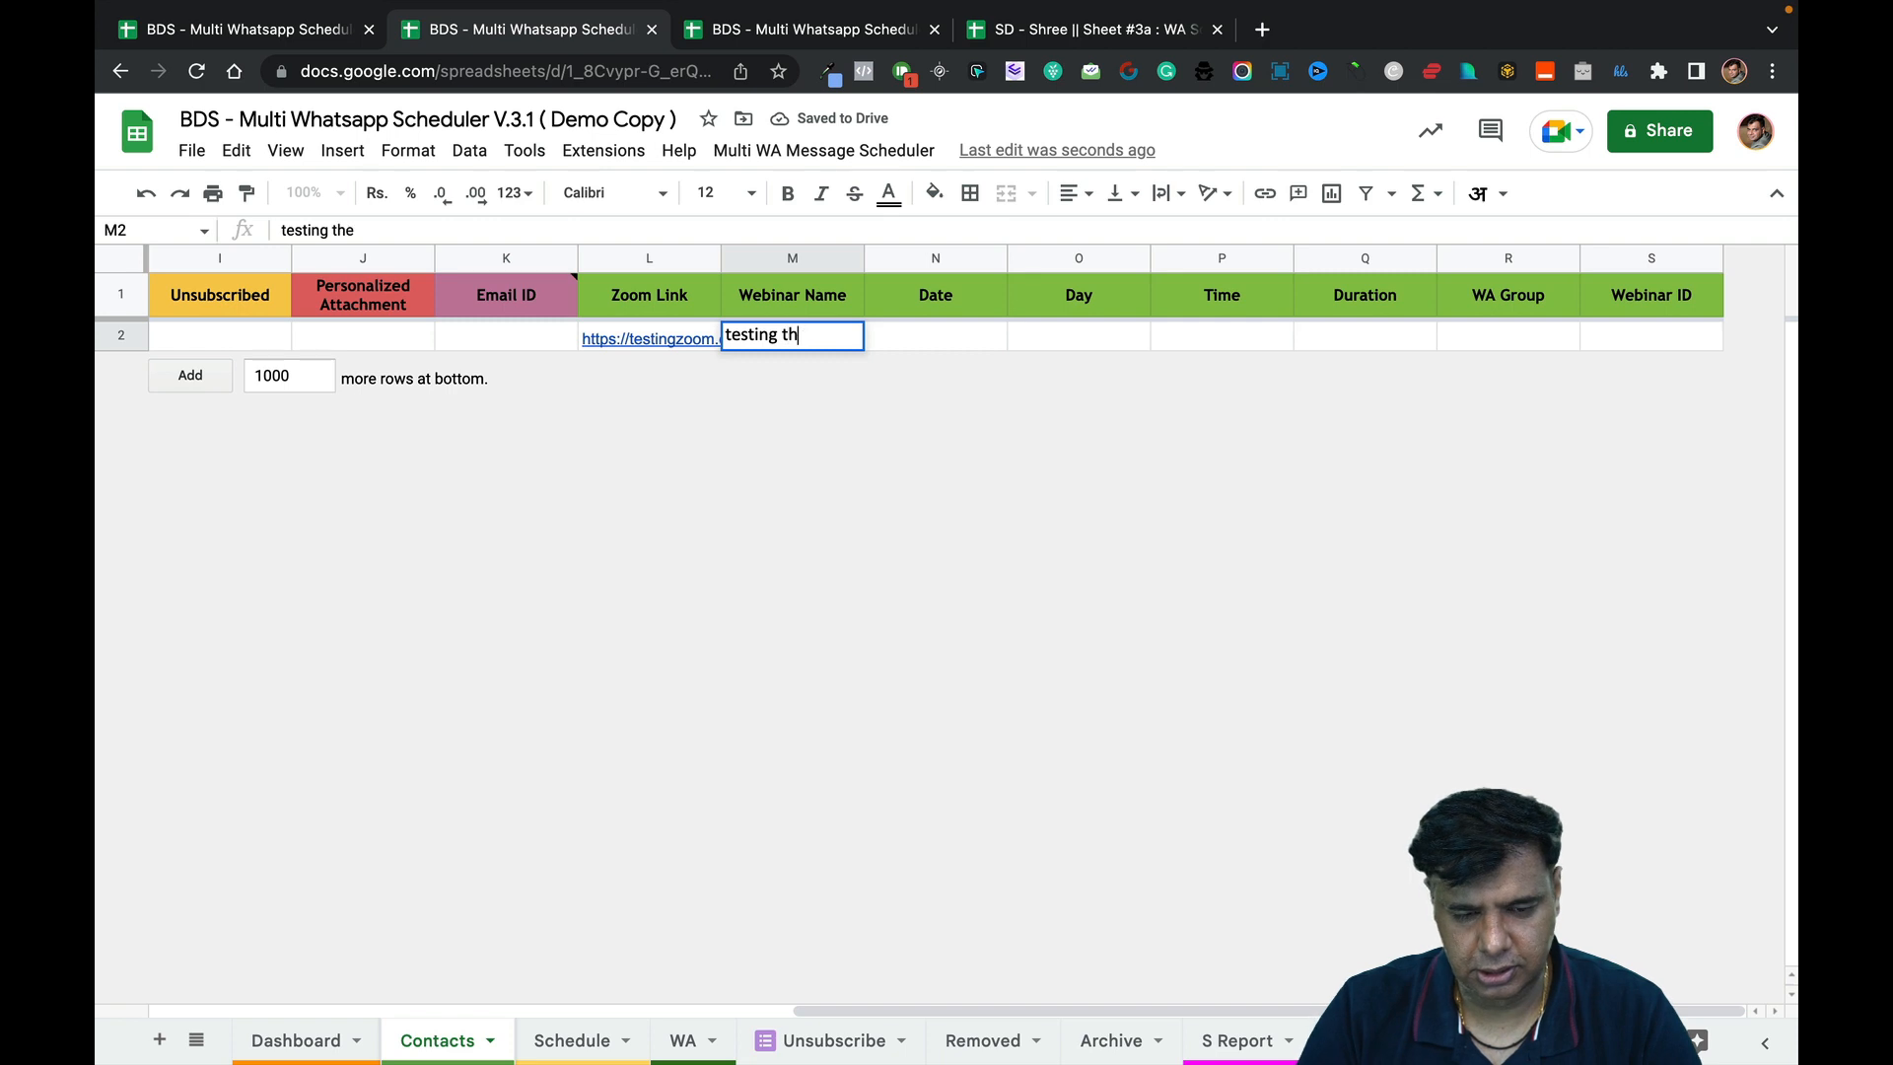
key(BackSpace)
key(BackSpace)
key(BackSpace)
key(BackSpace)
key(BackSpace)
key(BackSpace)
key(BackSpace)
key(BackSpace)
key(BackSpace)
key(BackSpace)
text(Te)
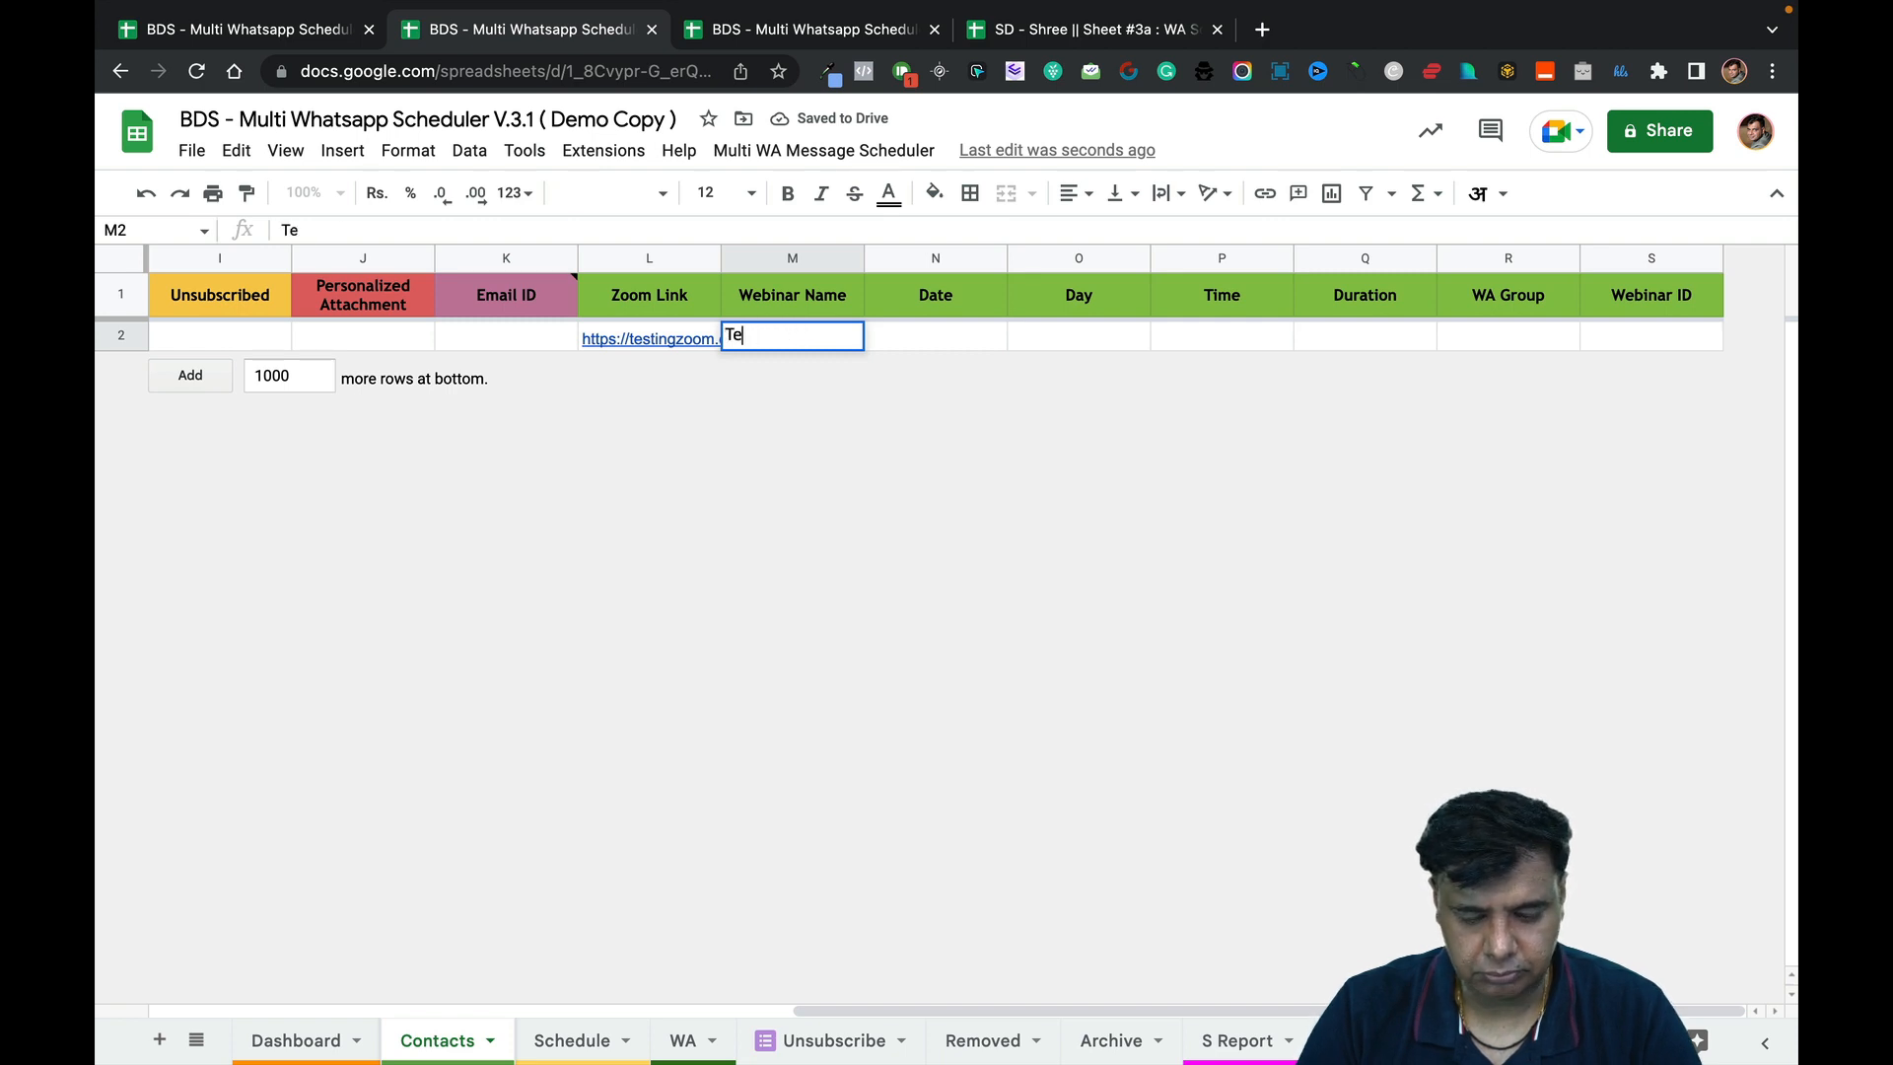
text(sting the webinar)
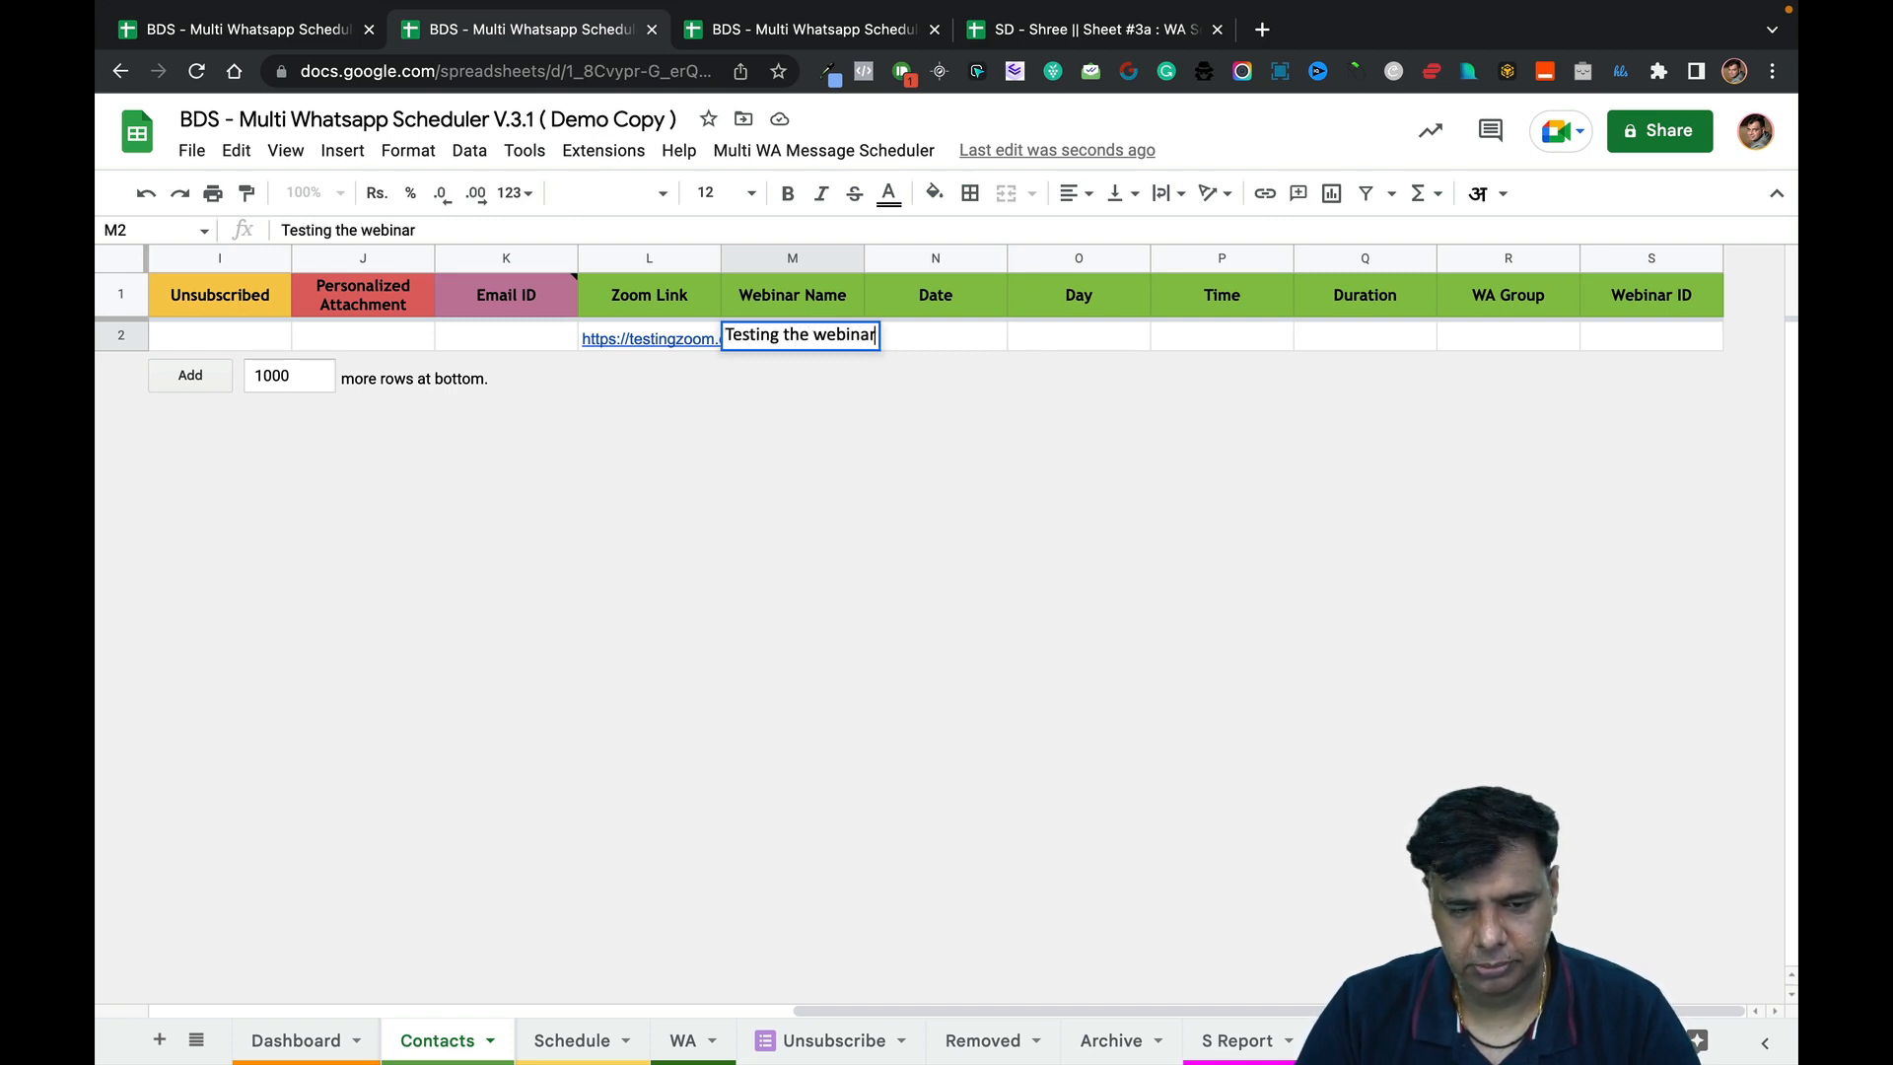
key(Tab)
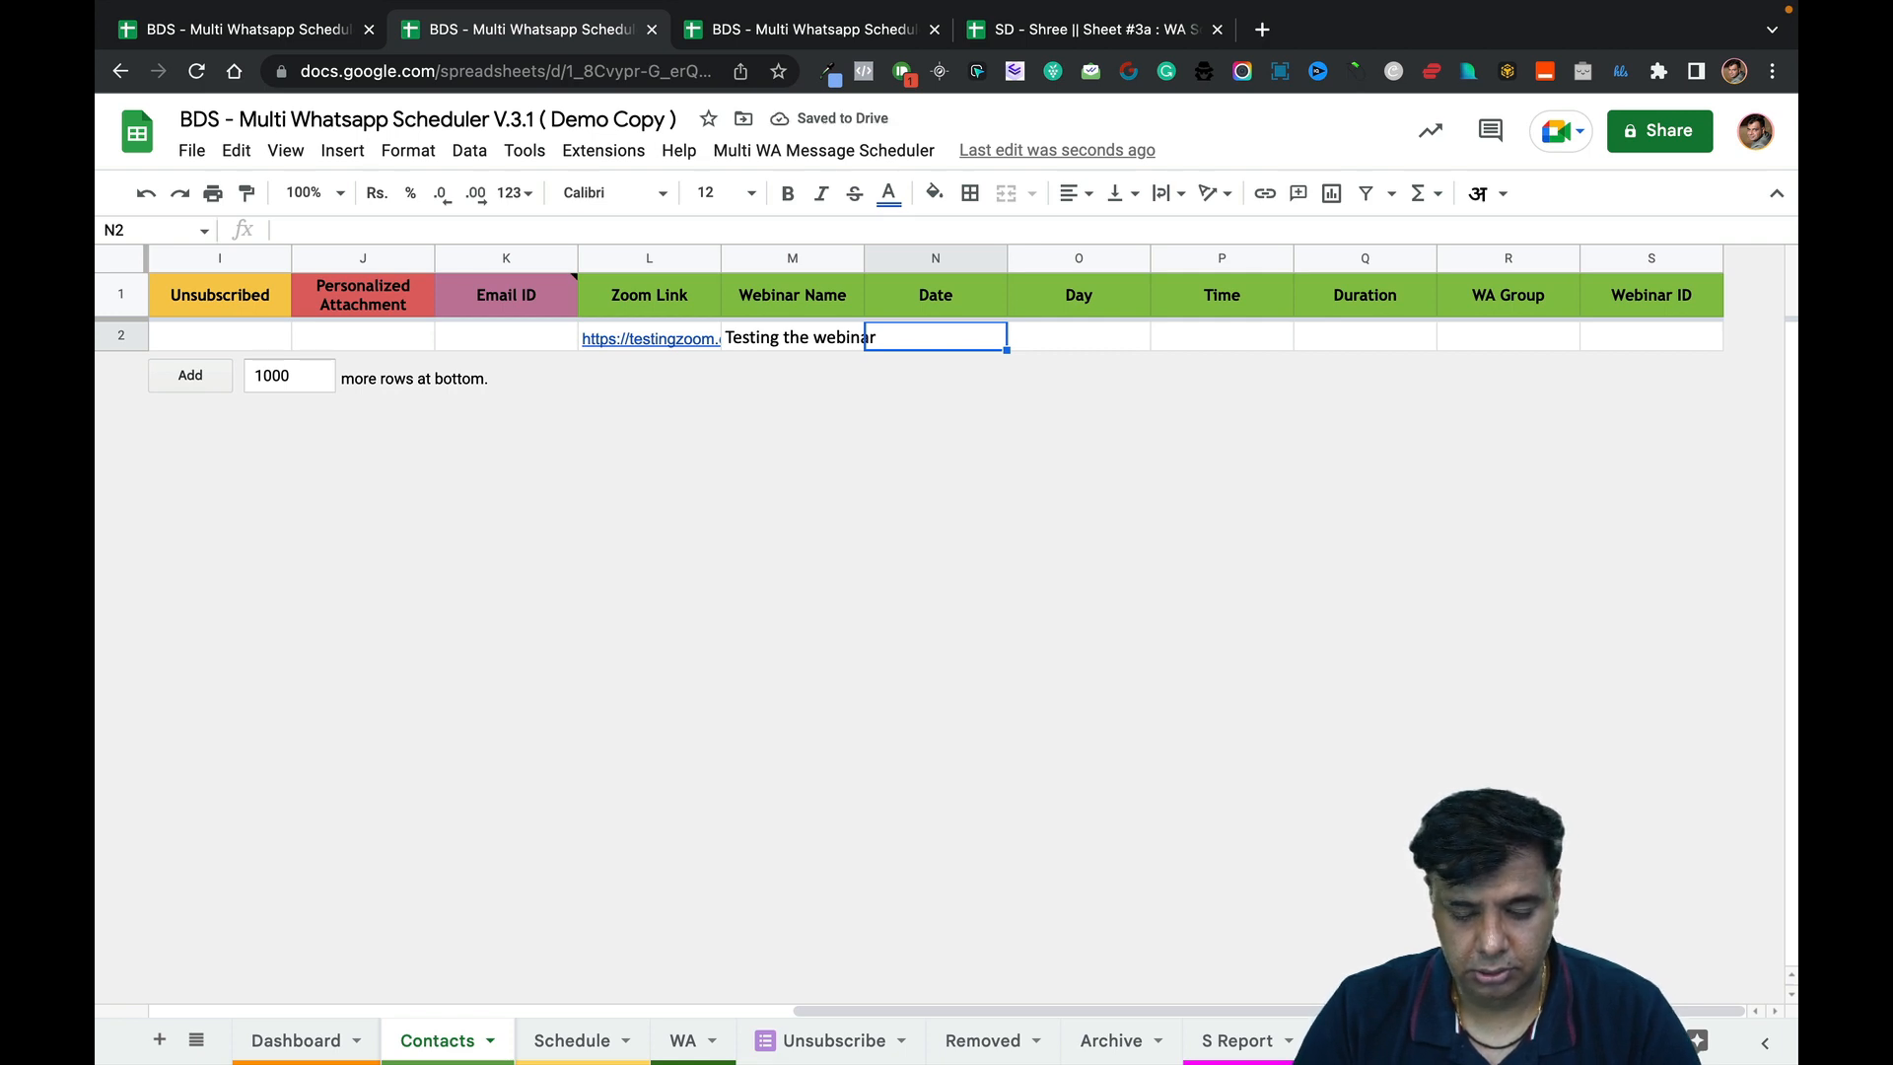
Enter 5th December 2022 in the Date cell N2.
text(5th Dece)
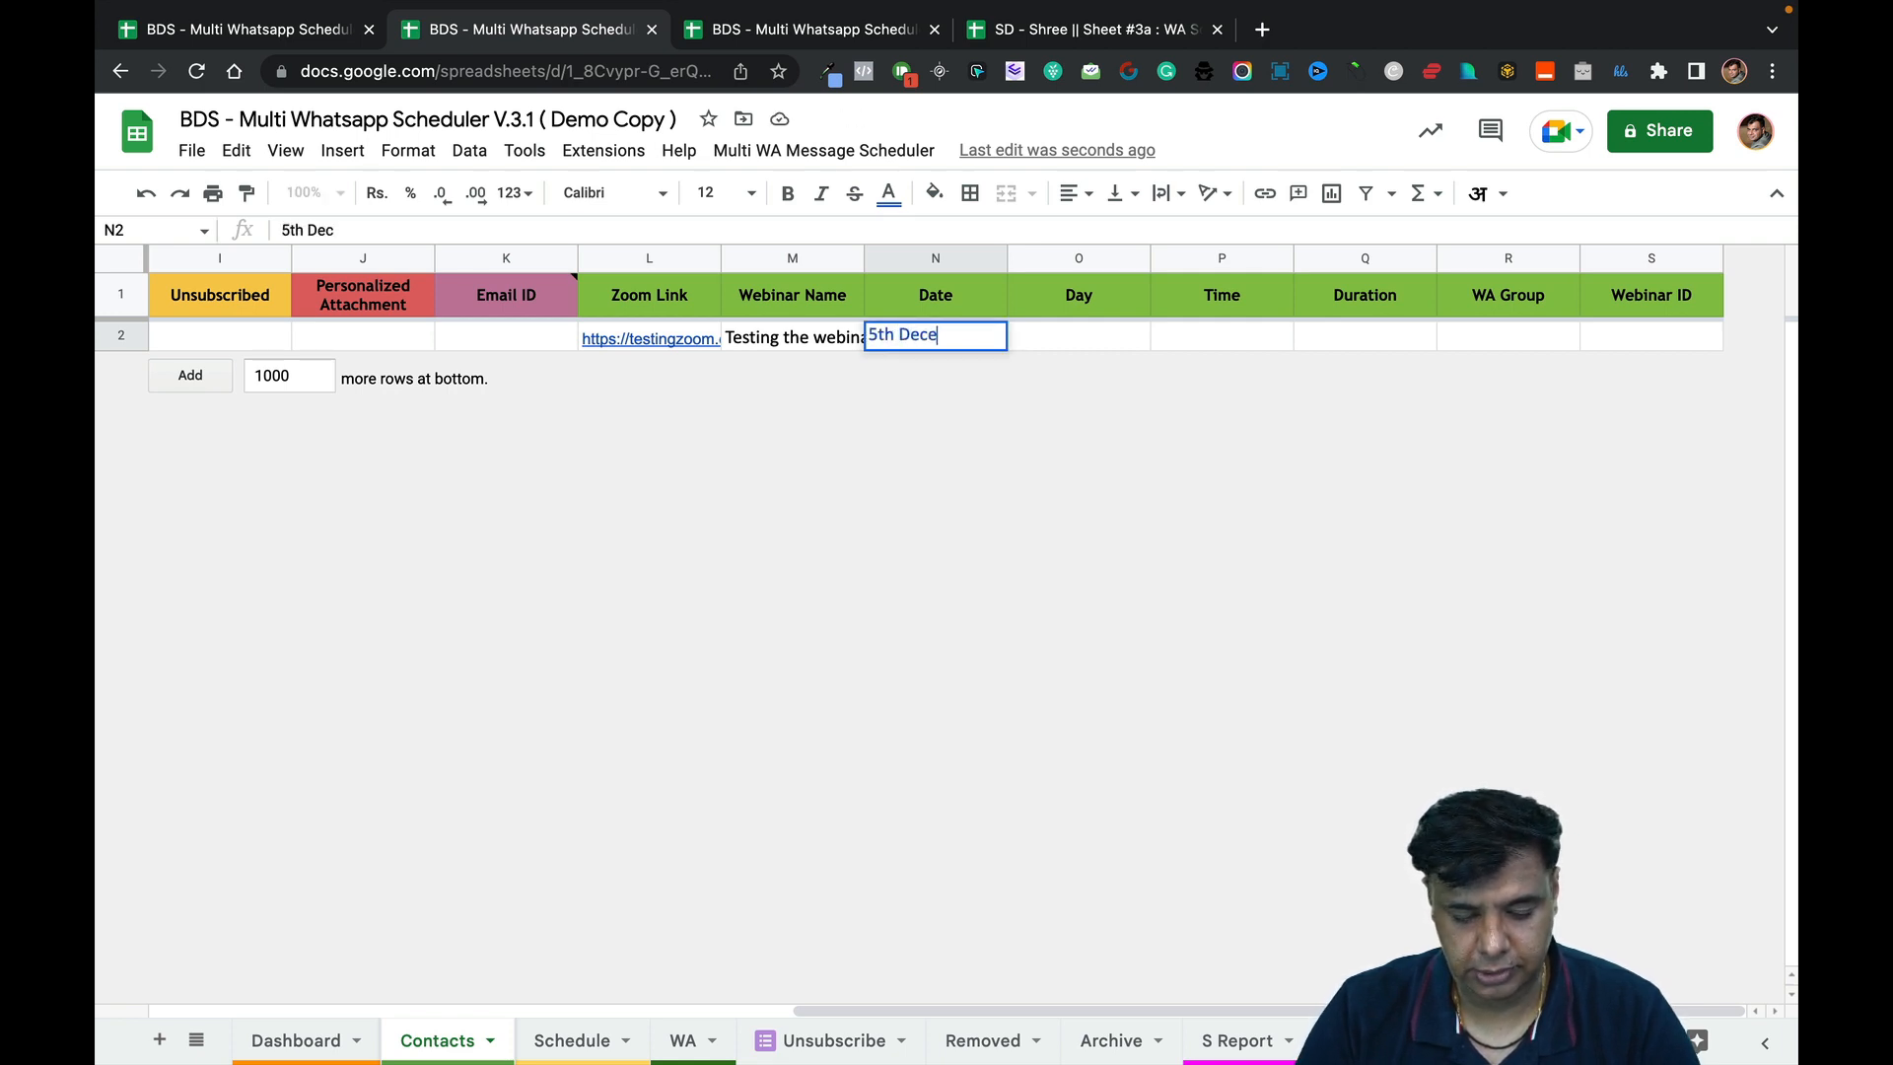
text(mber 2022)
key(Return)
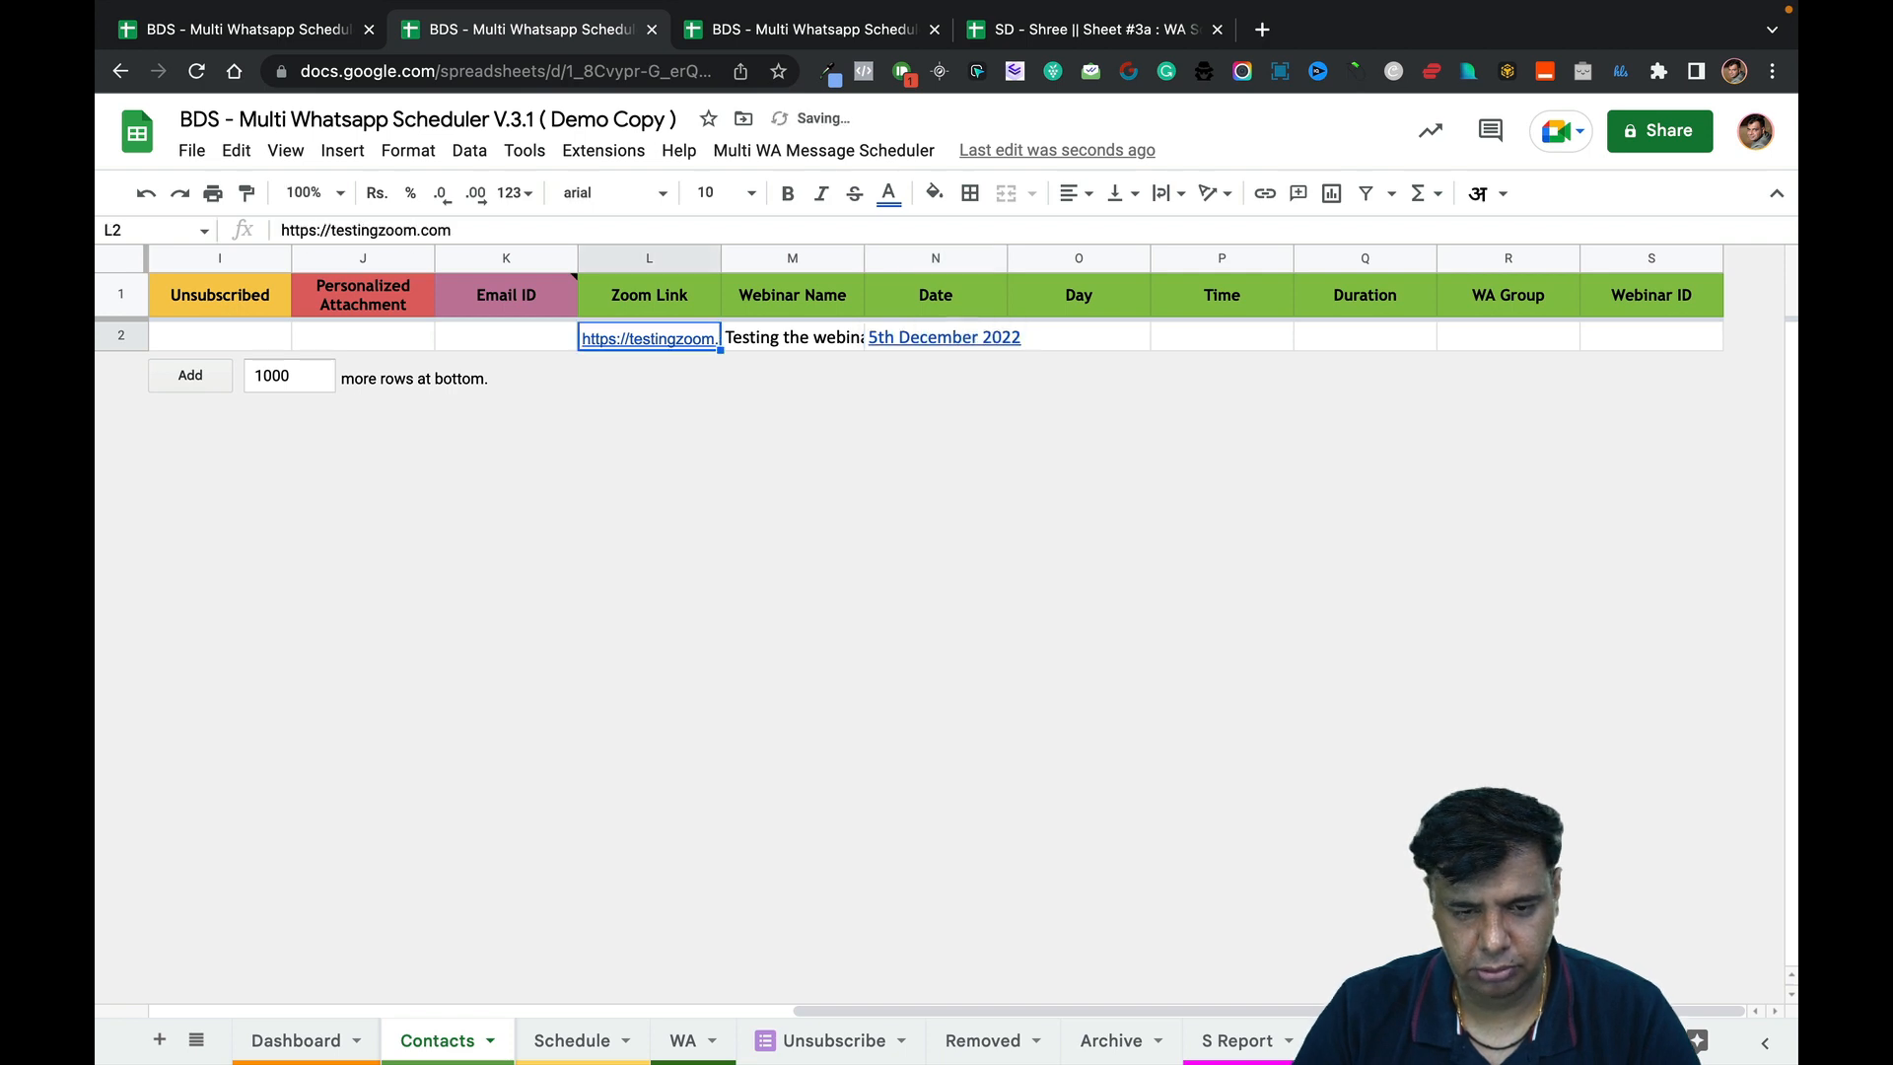
click(939, 338)
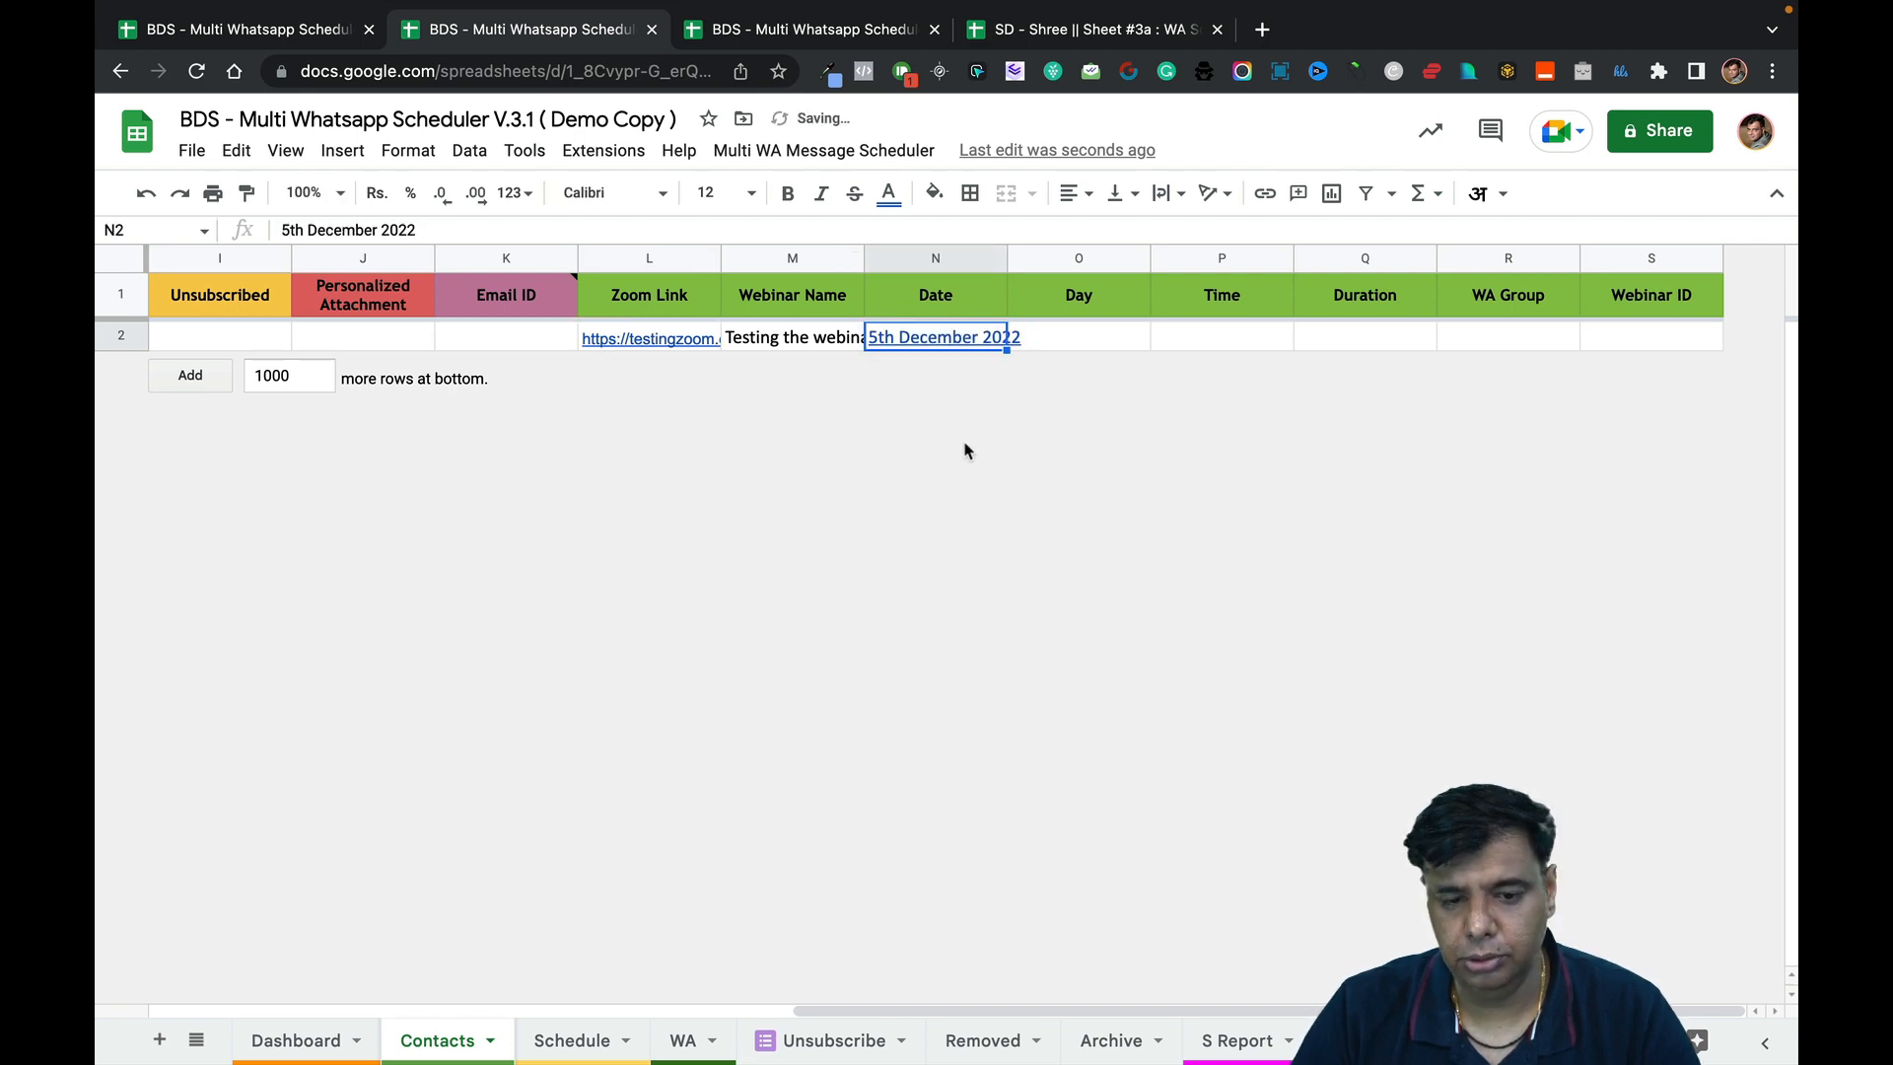
click(1051, 351)
click(945, 351)
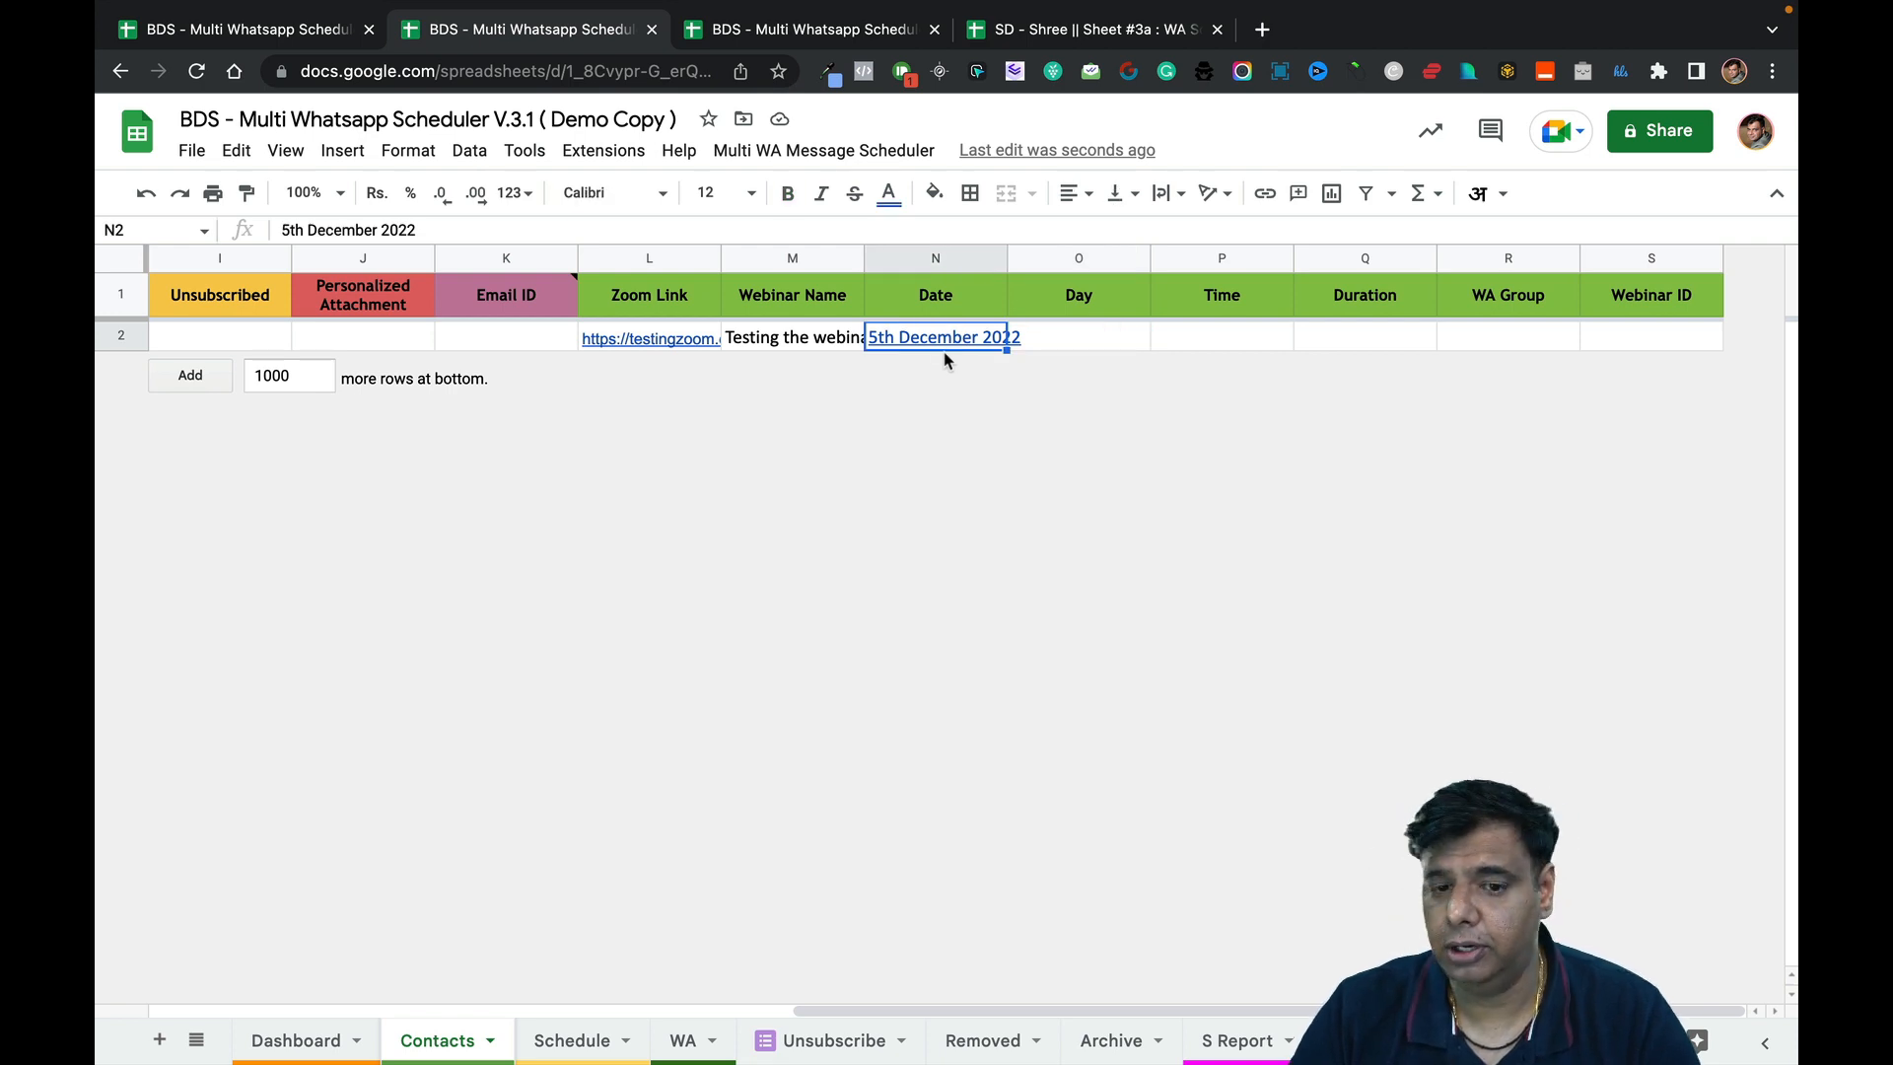
click(1084, 337)
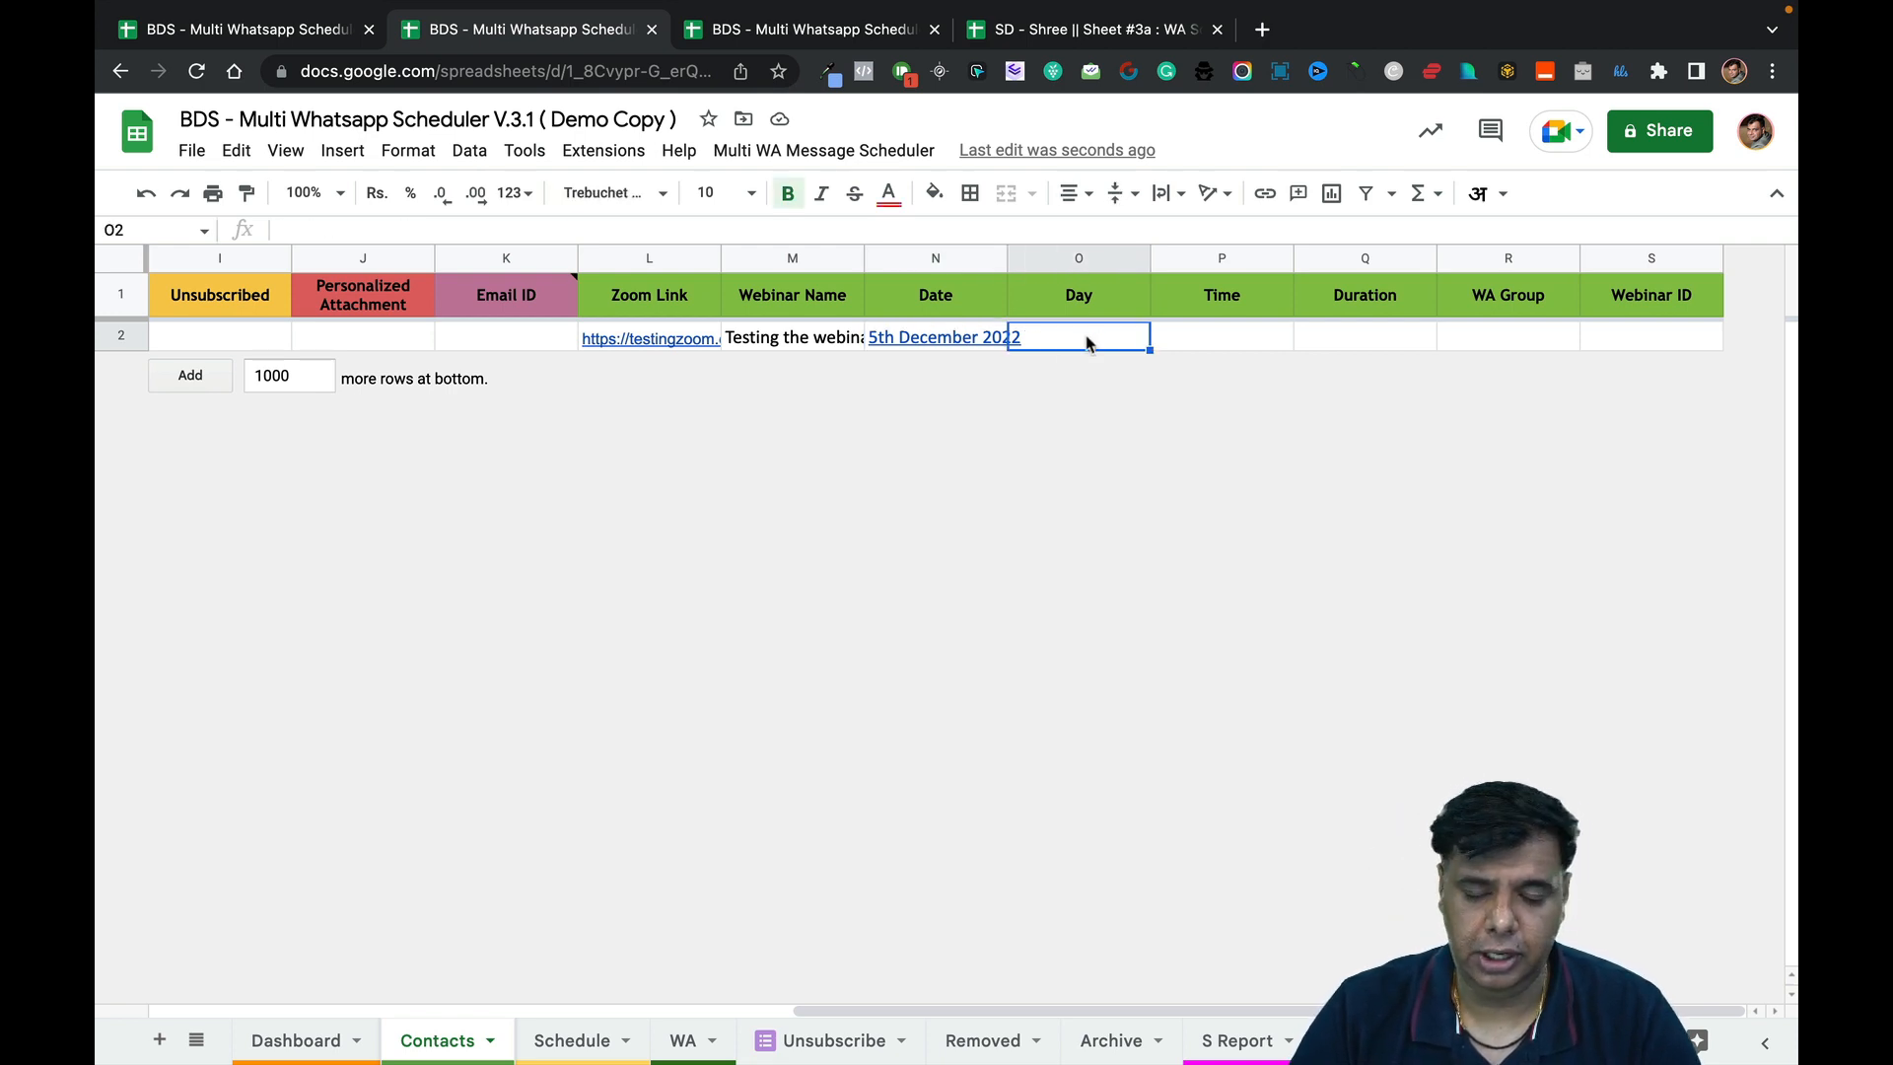
click(966, 337)
Re-edit N2 to prefix the date with an apostrophe, then clear the cell.
double_click(966, 337)
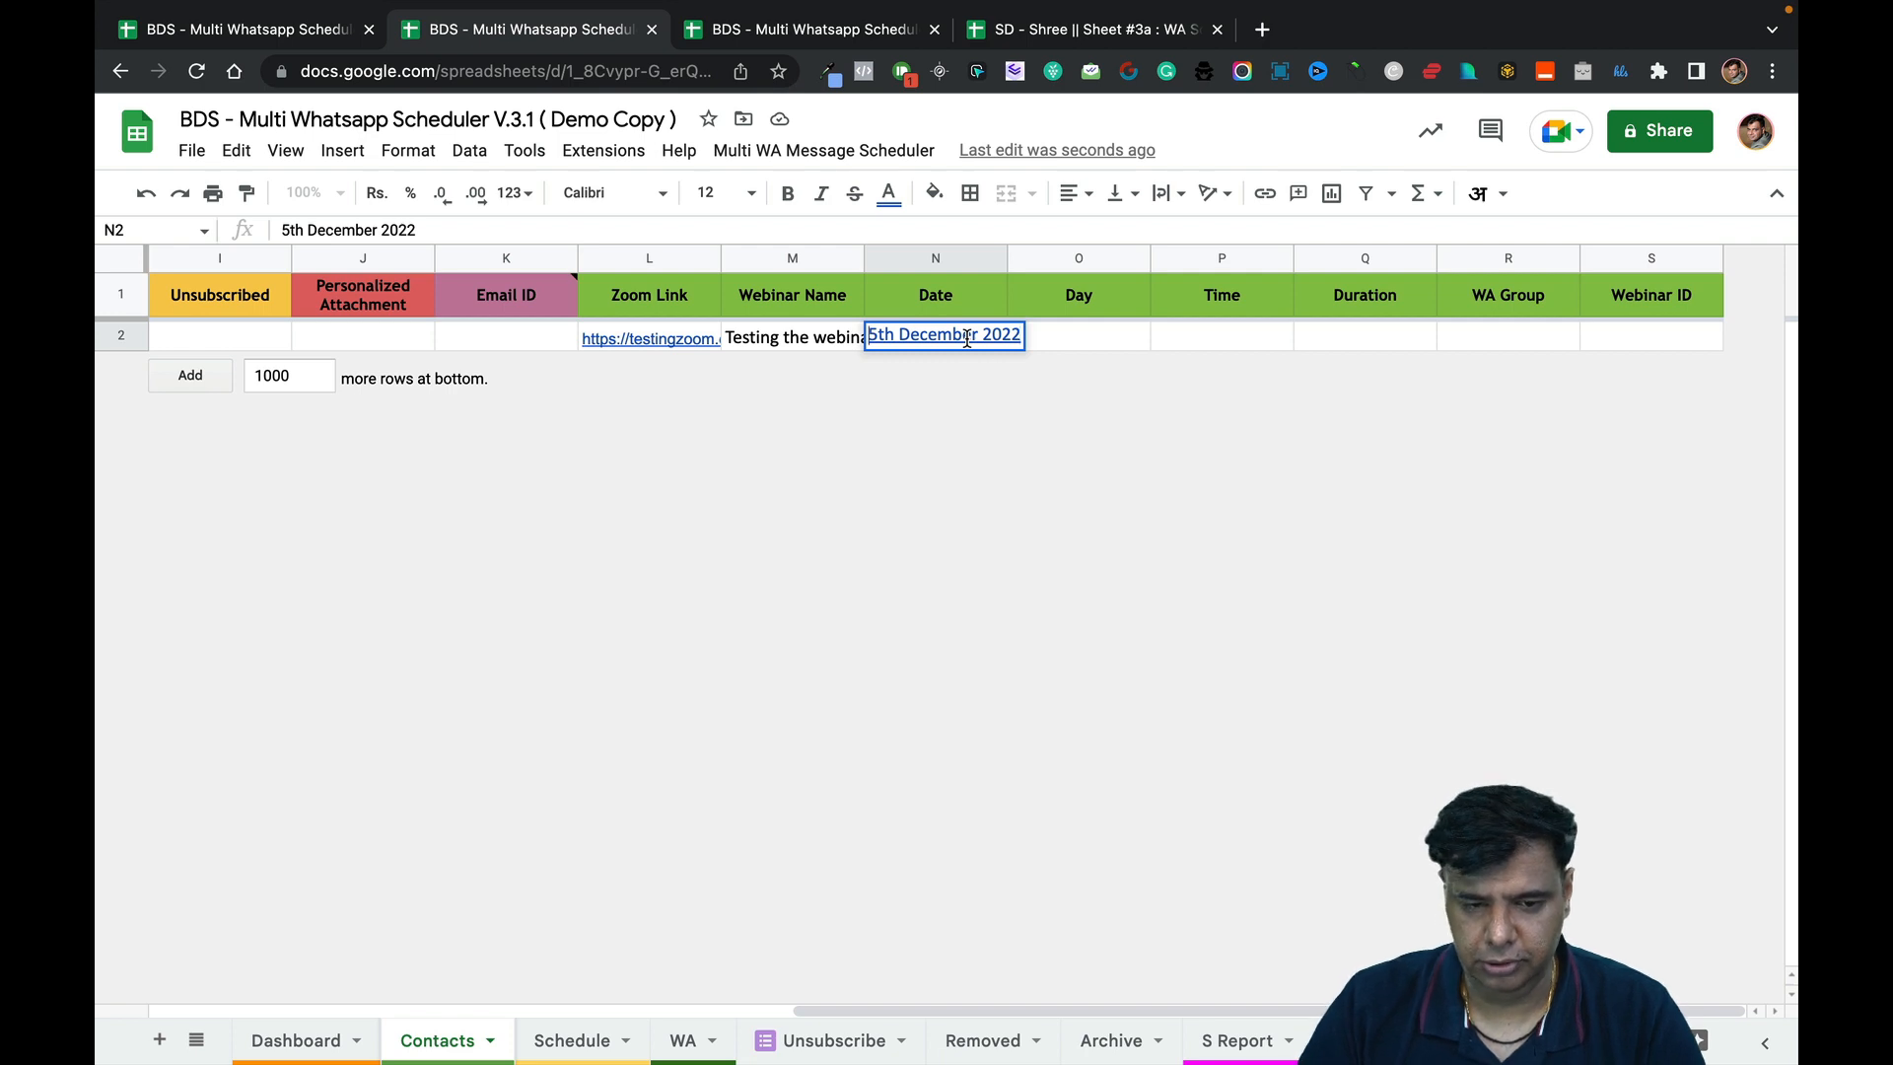
text(,)
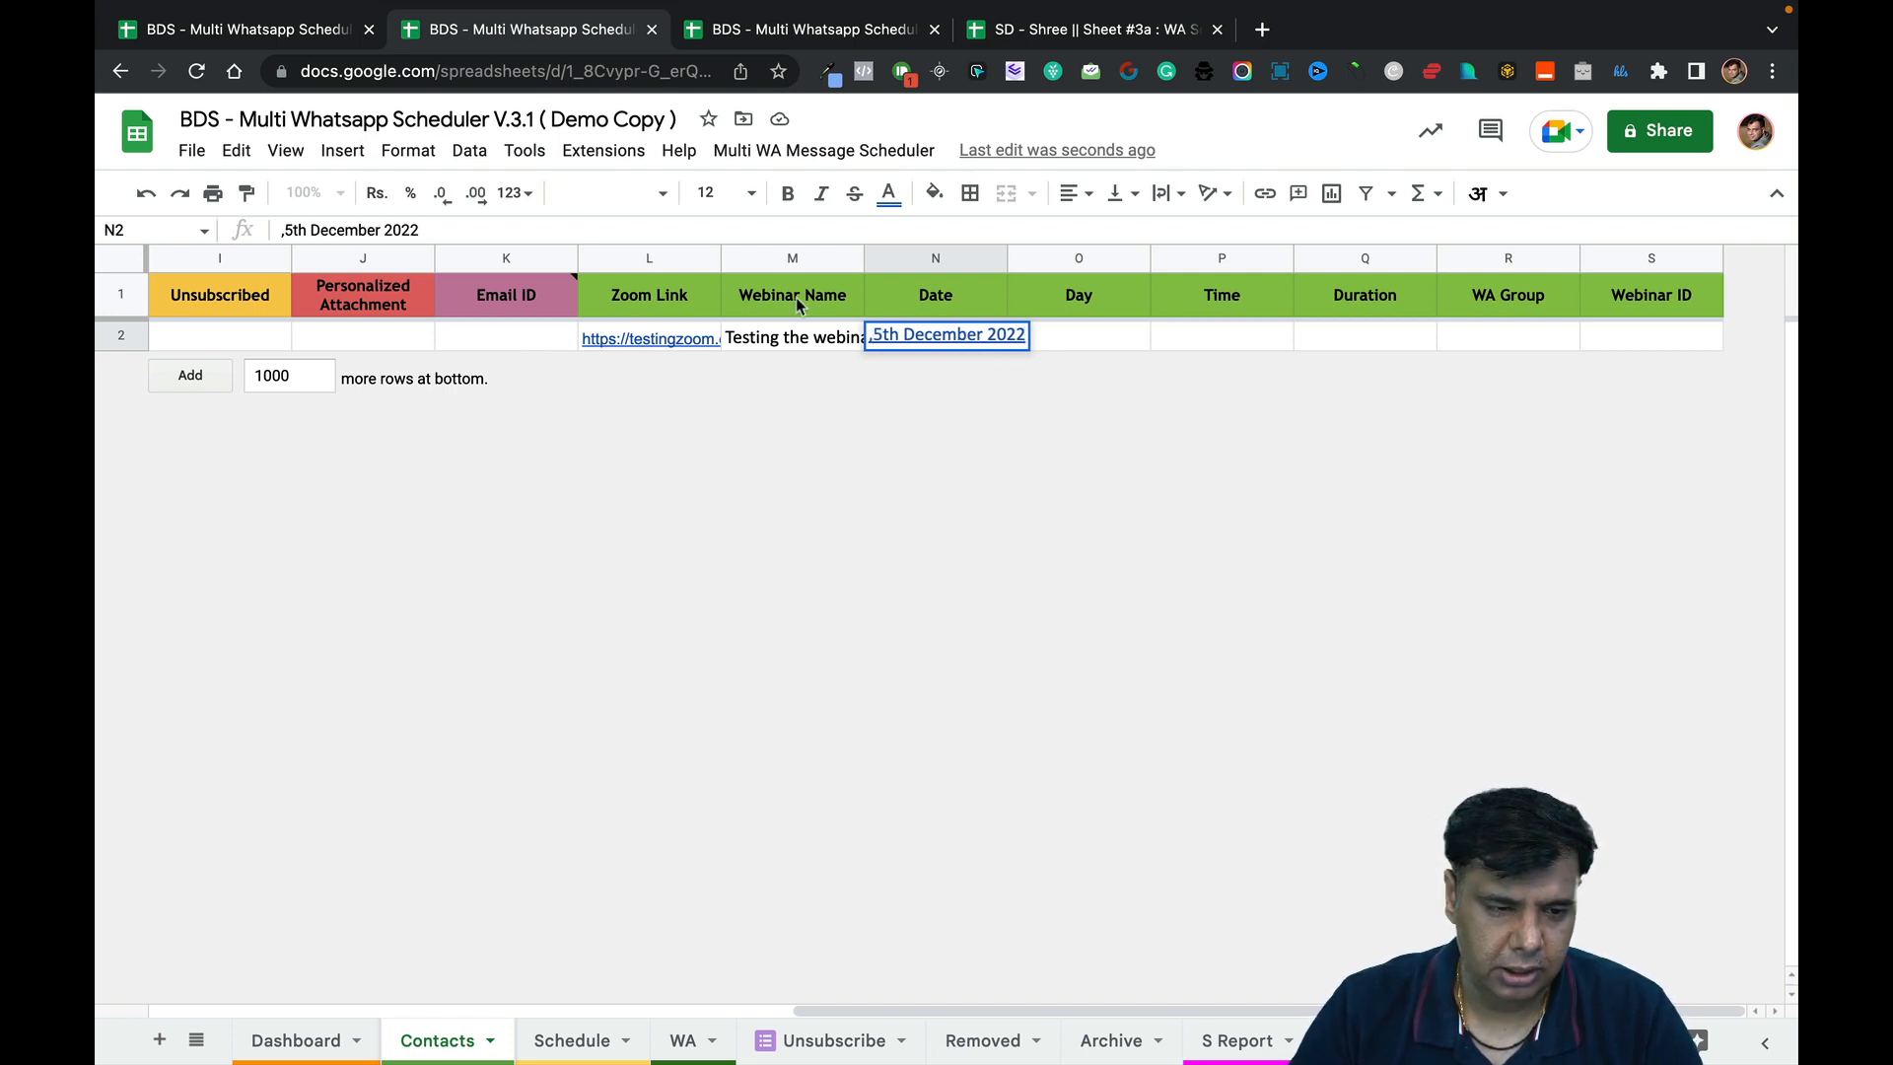
key(BackSpace)
text(')
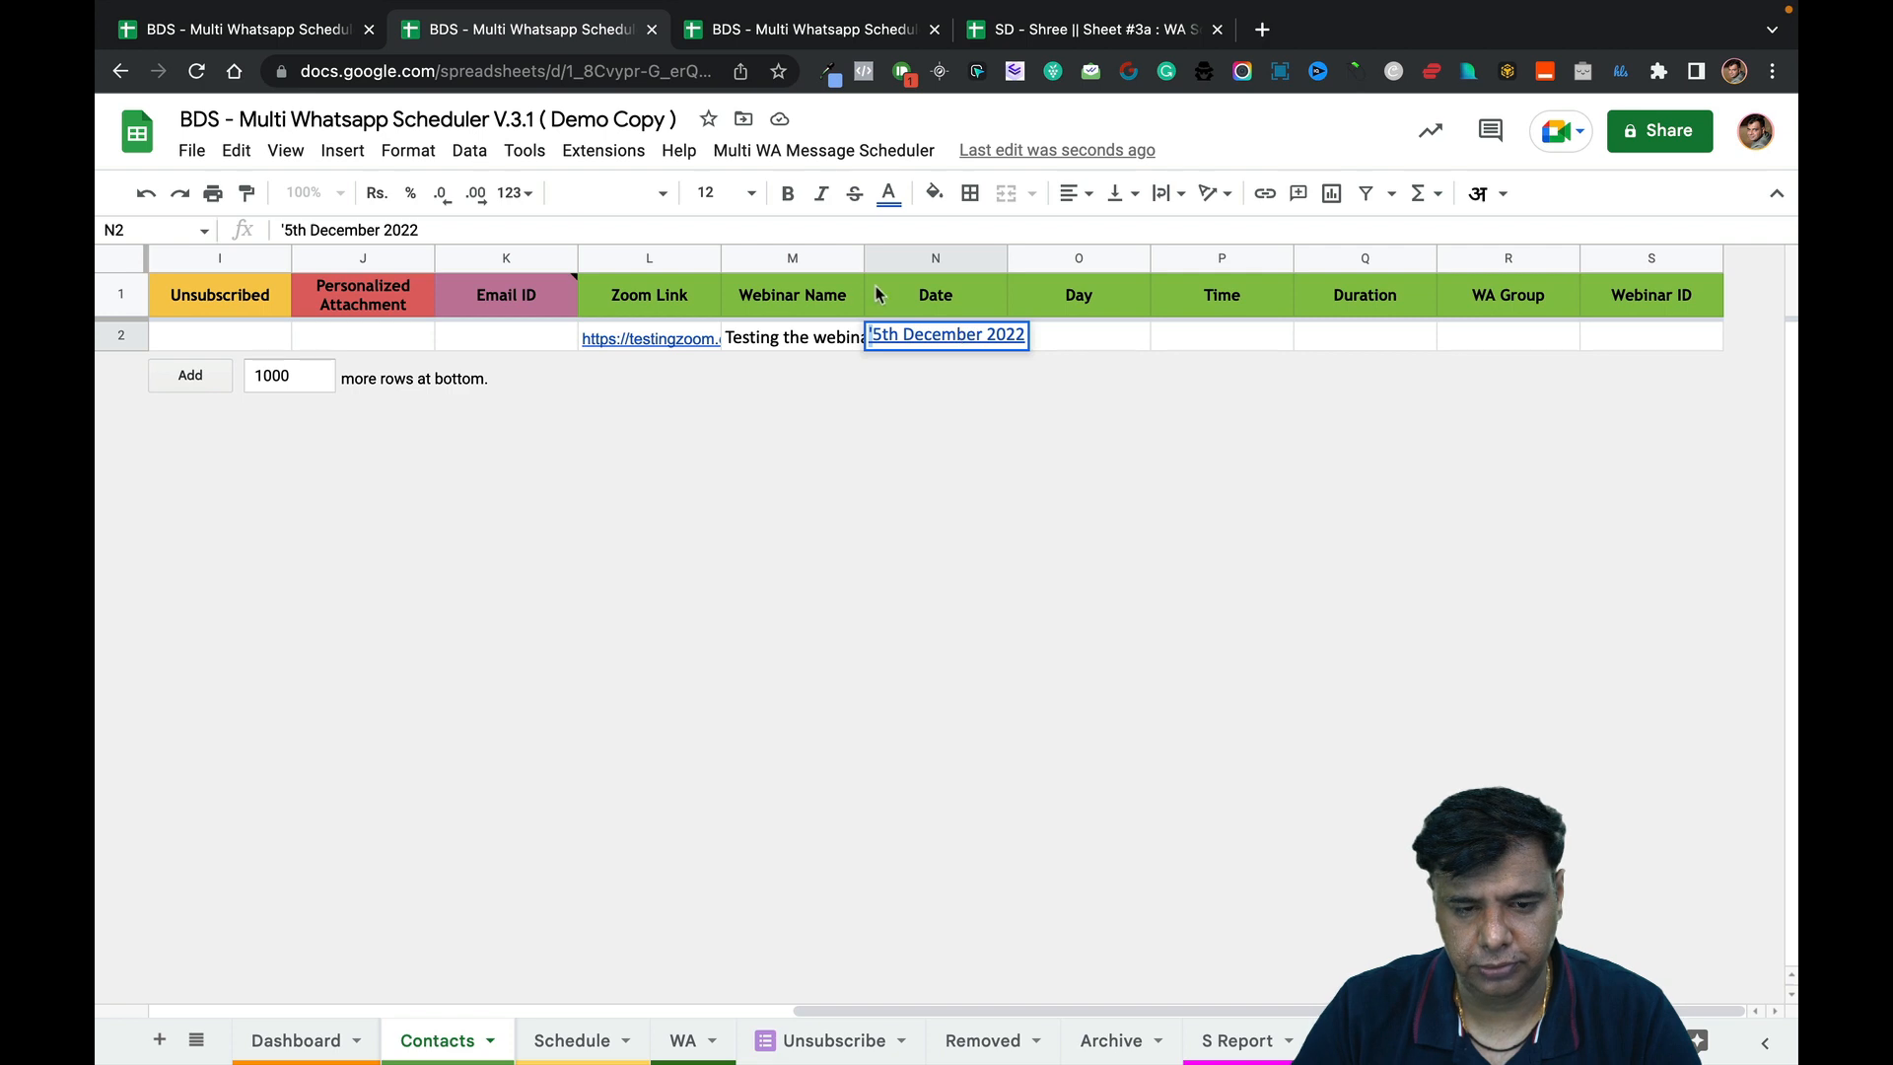
click(1056, 346)
click(932, 336)
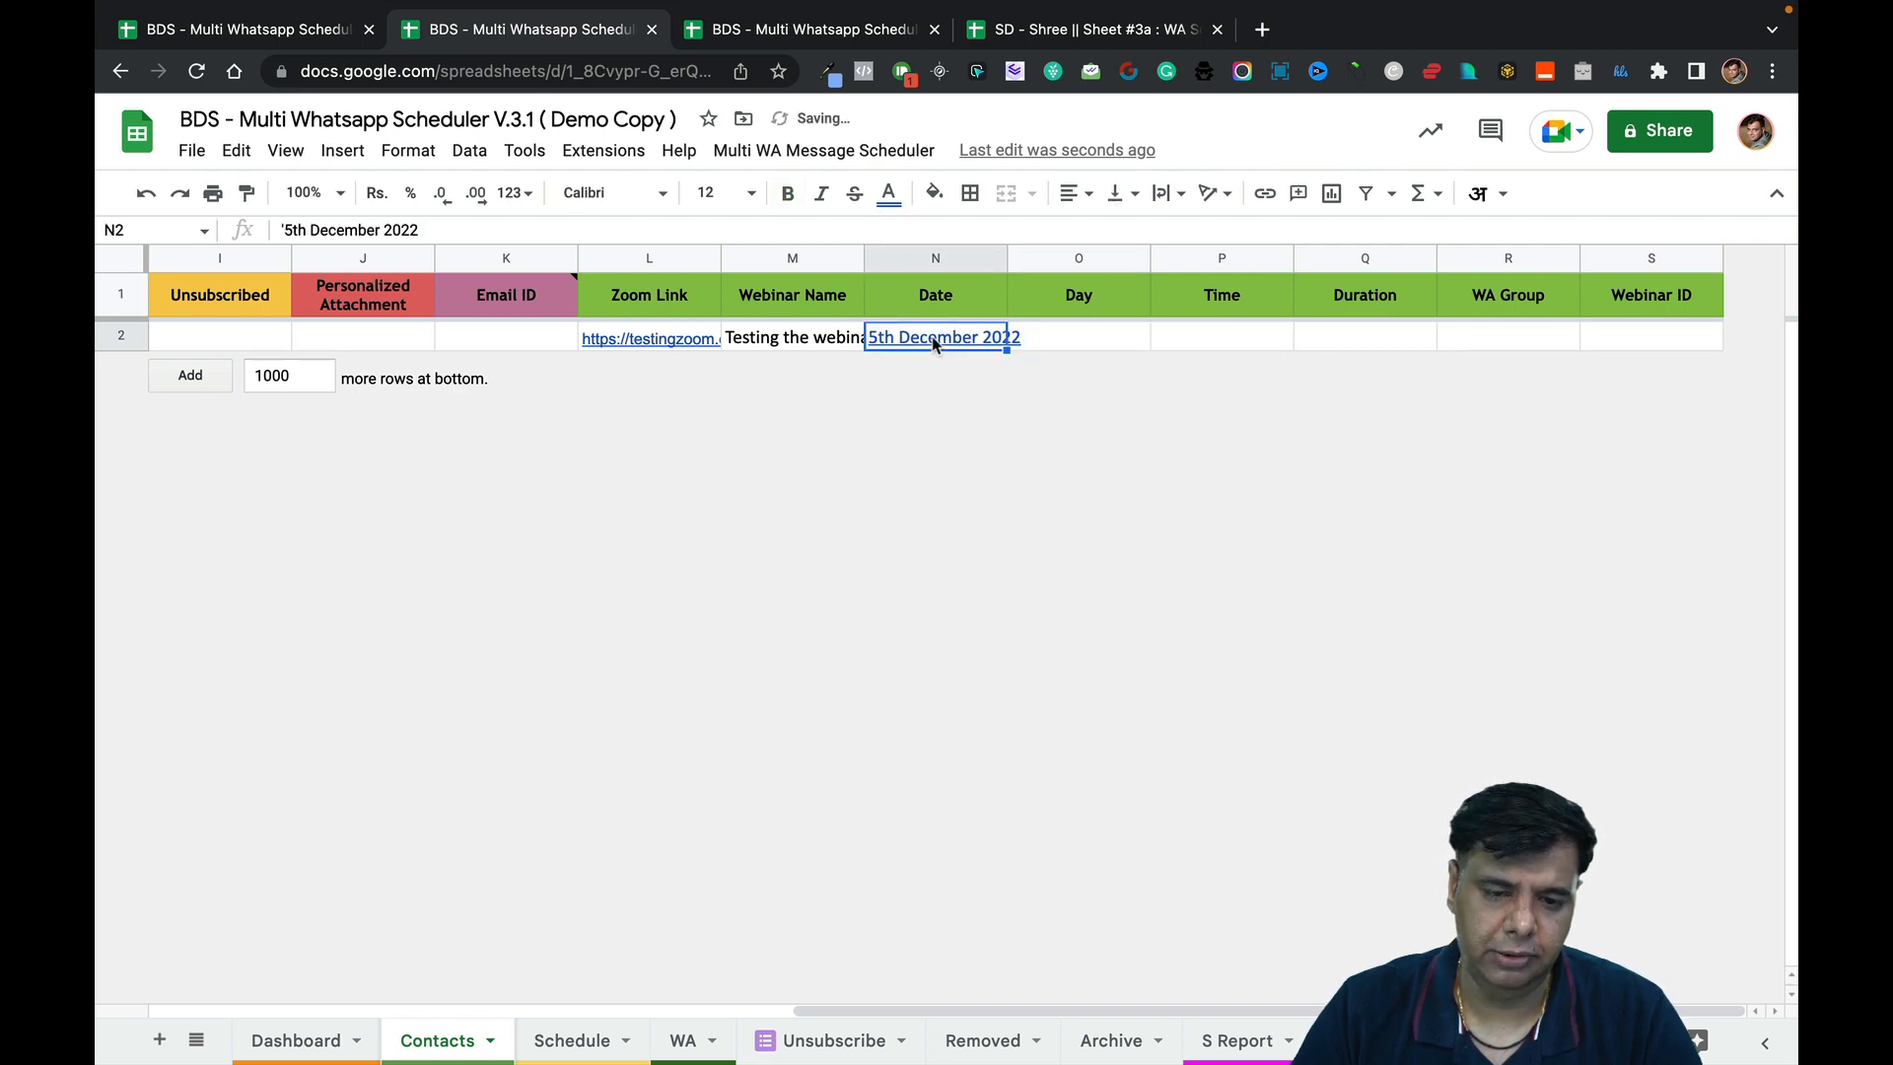
key(Delete)
Enter 05-December-2022 in the Date cell N2.
text(5)
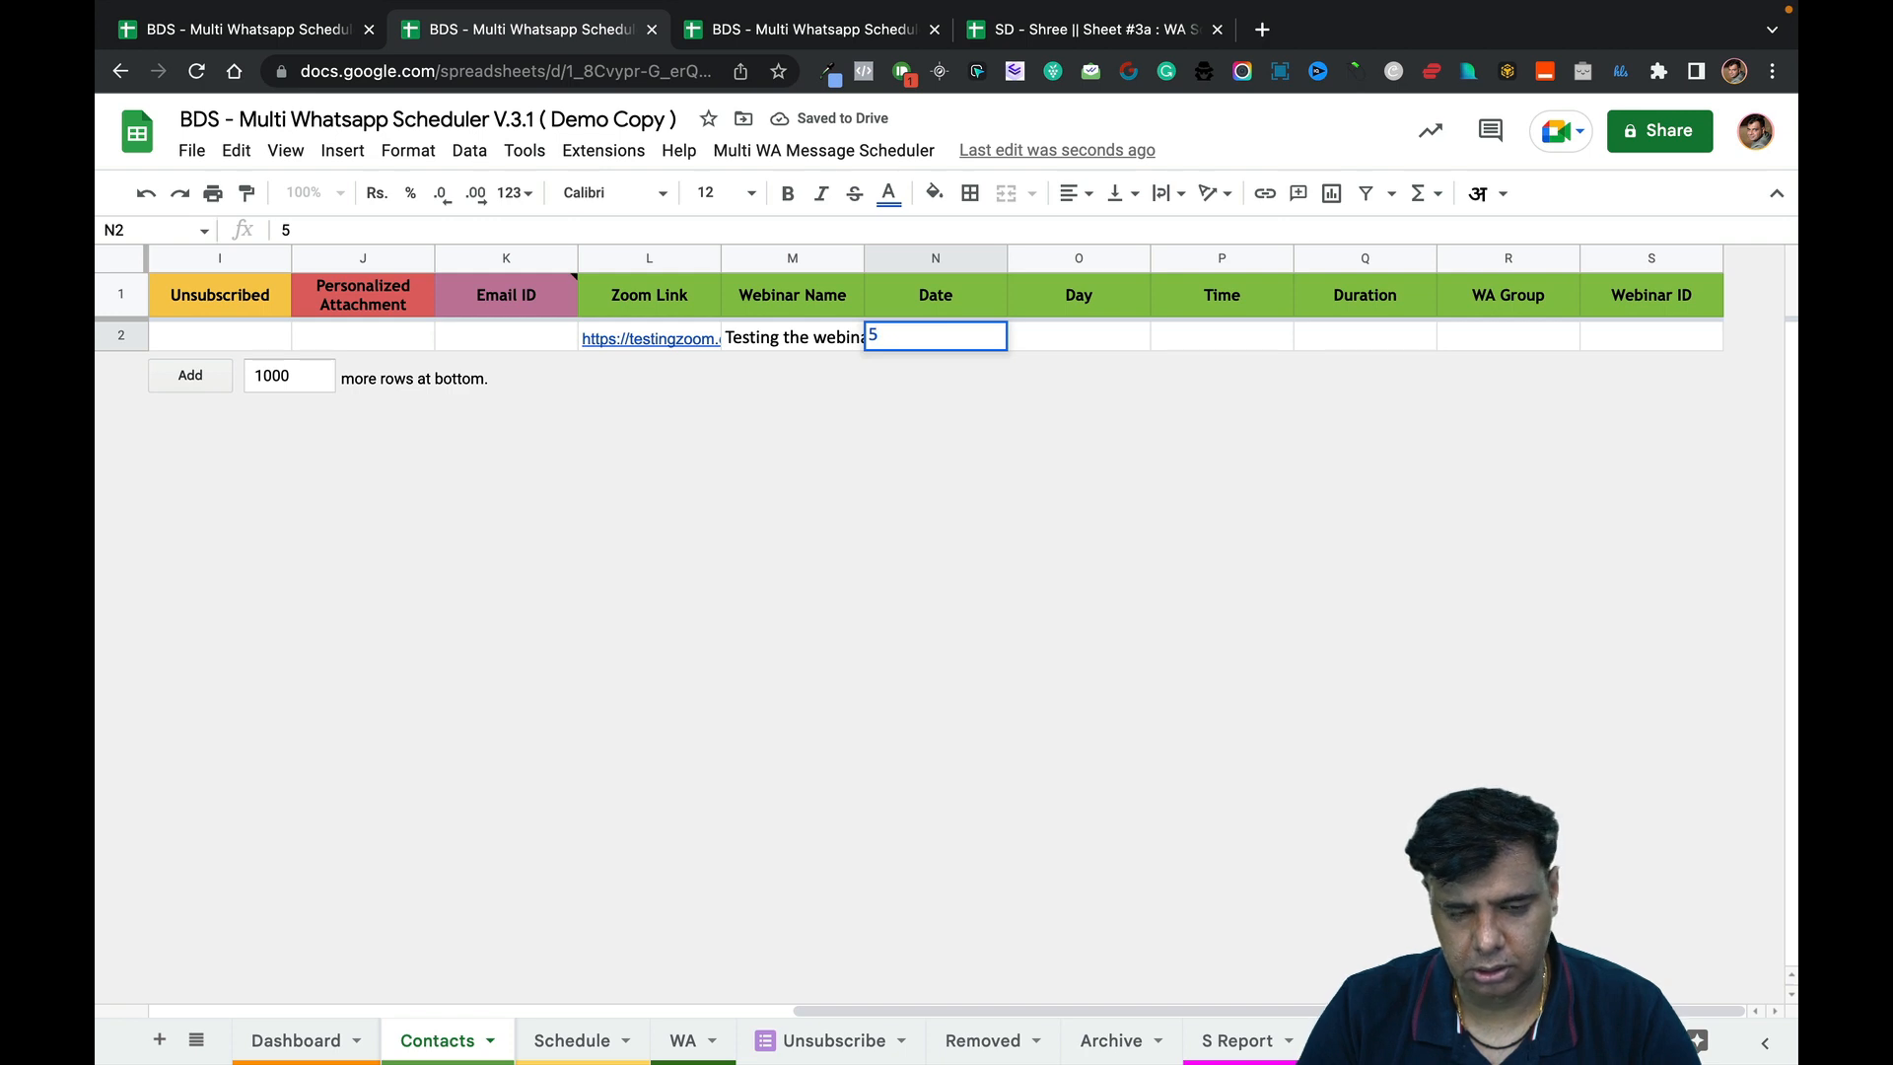
text(-)
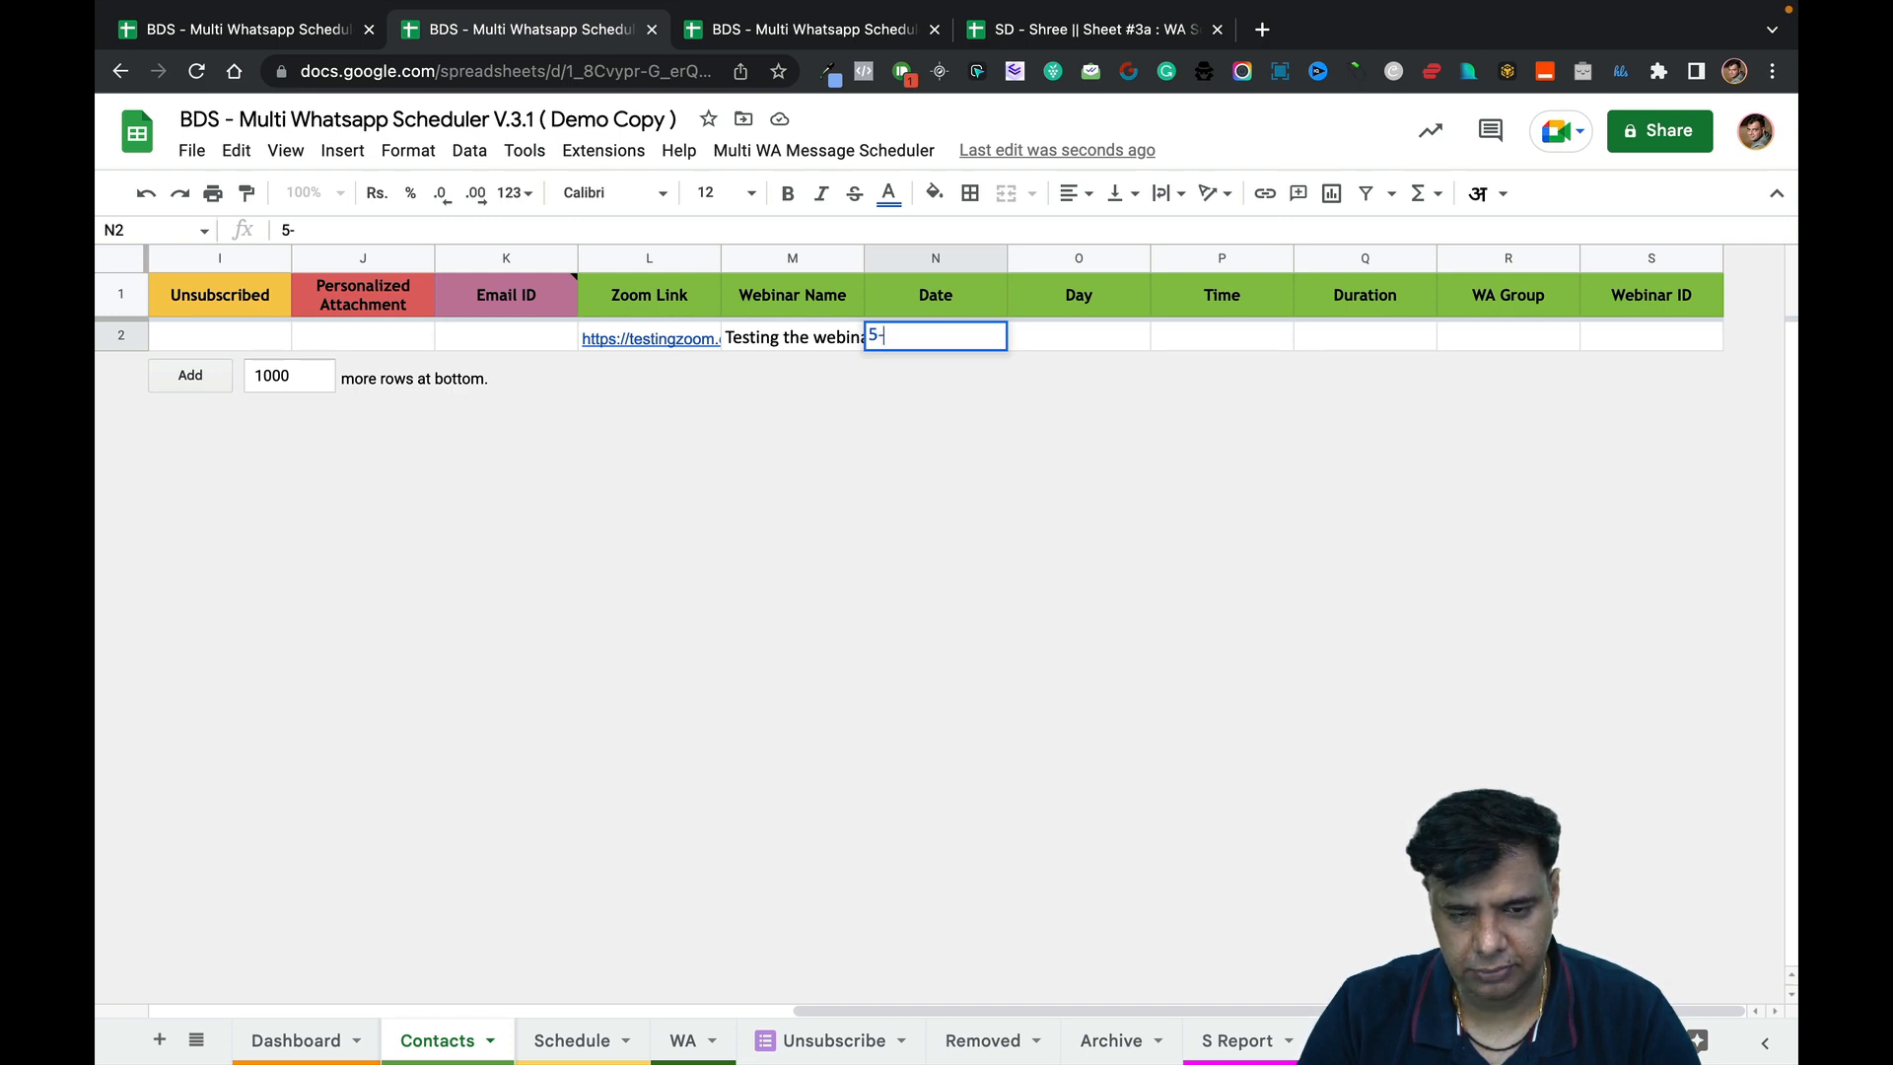
text(De)
key(BackSpace)
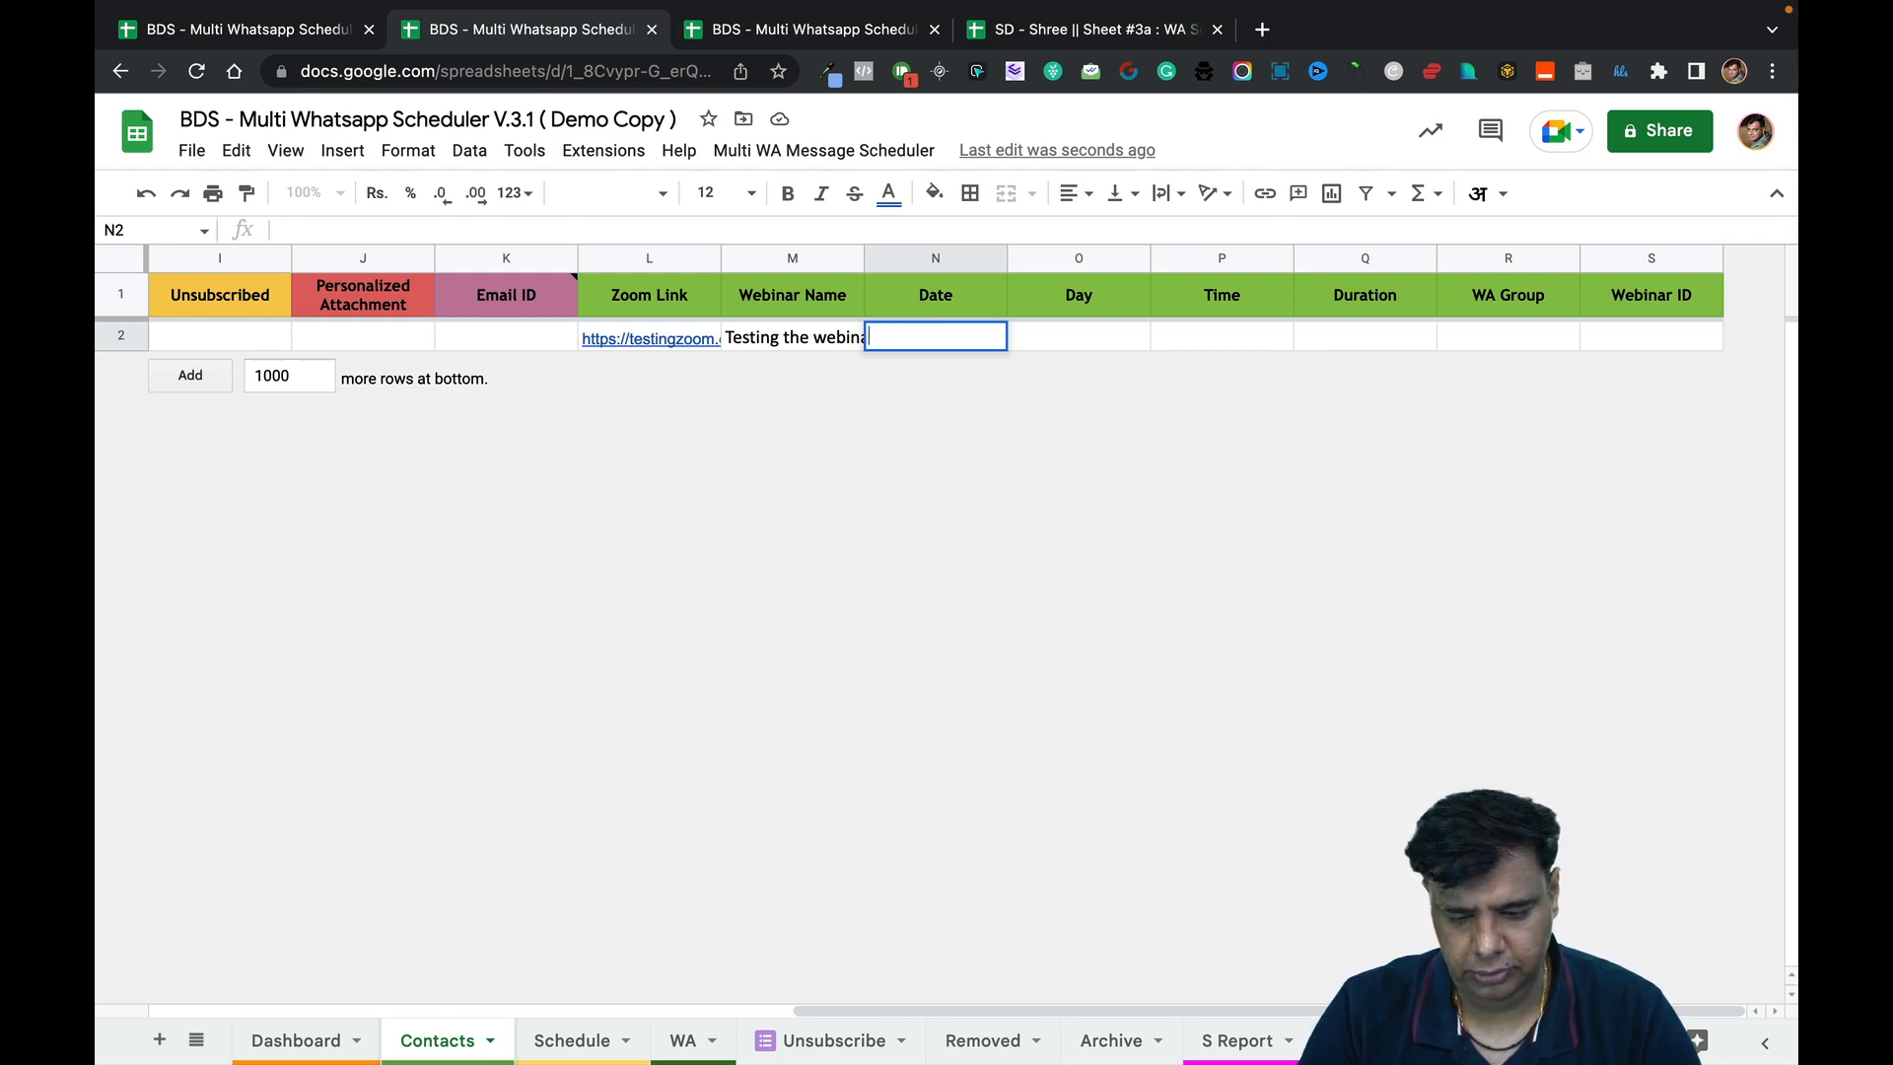
text(05-De)
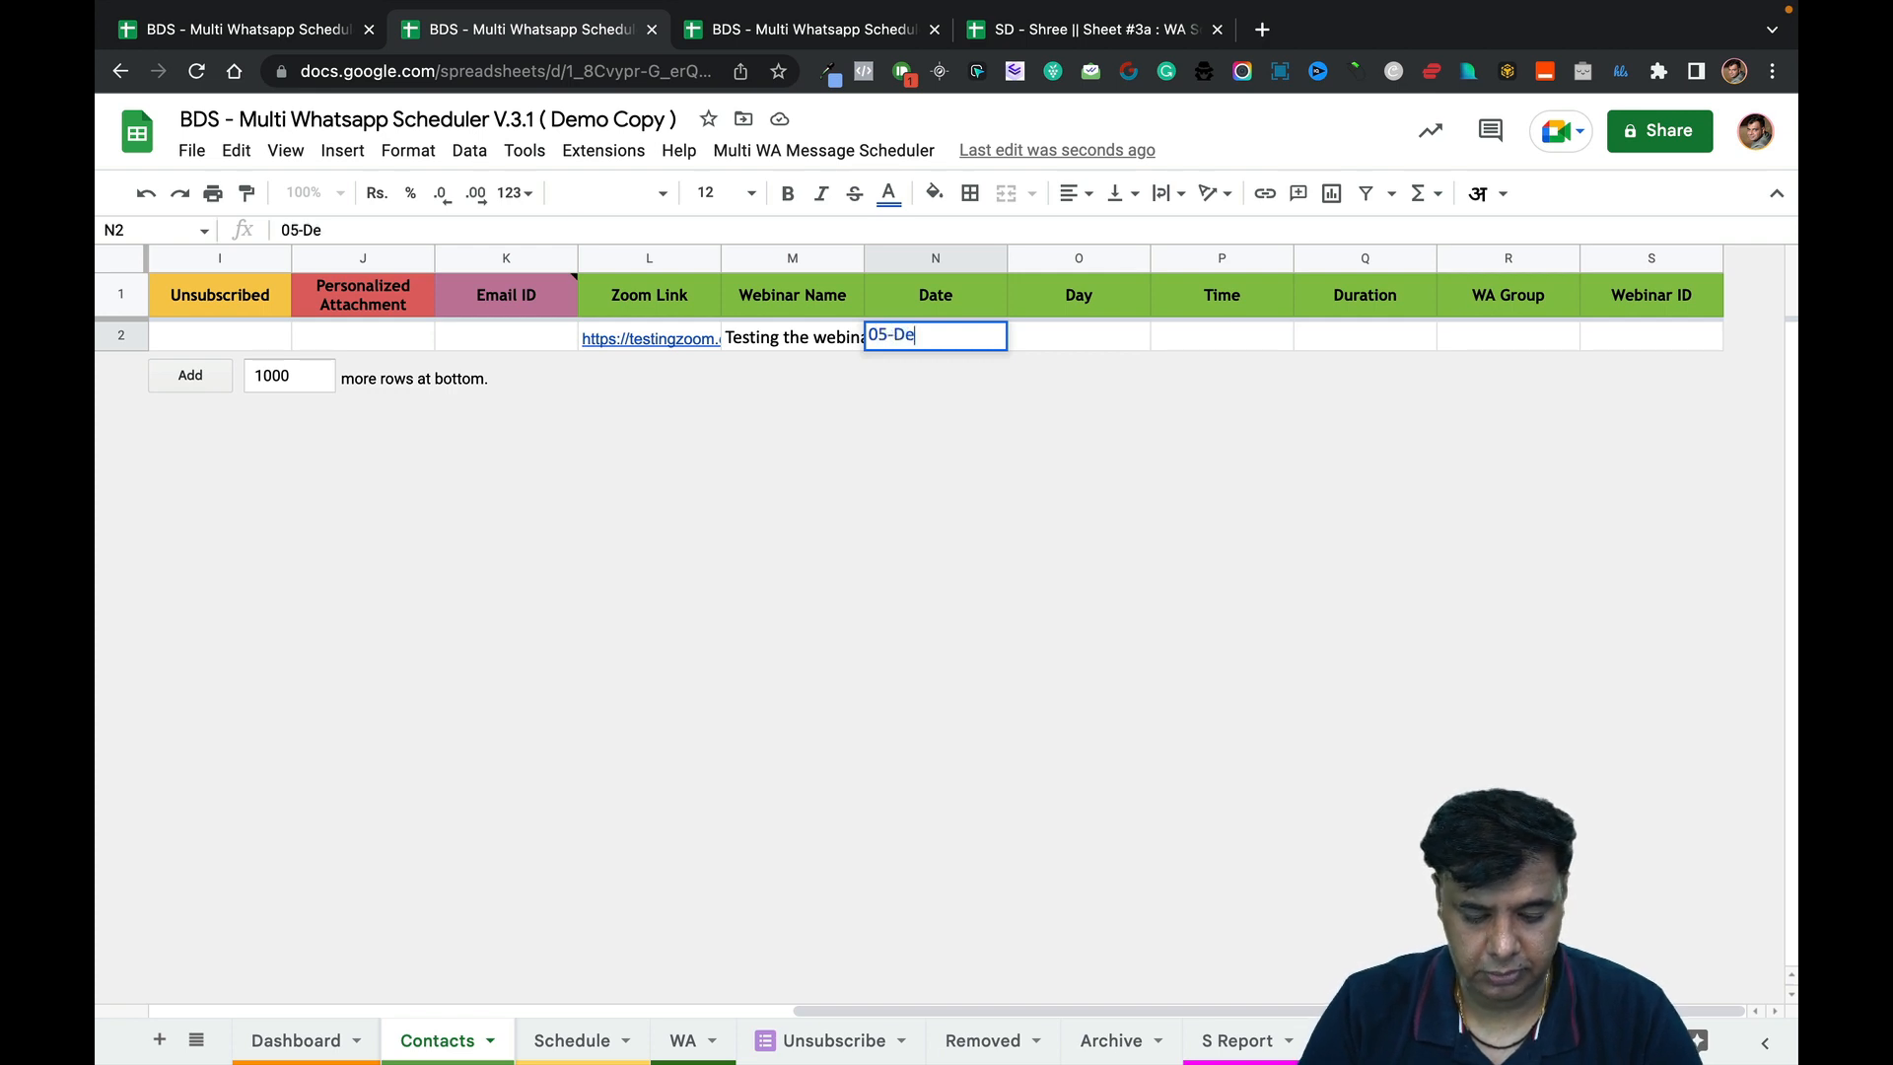
text(emem)
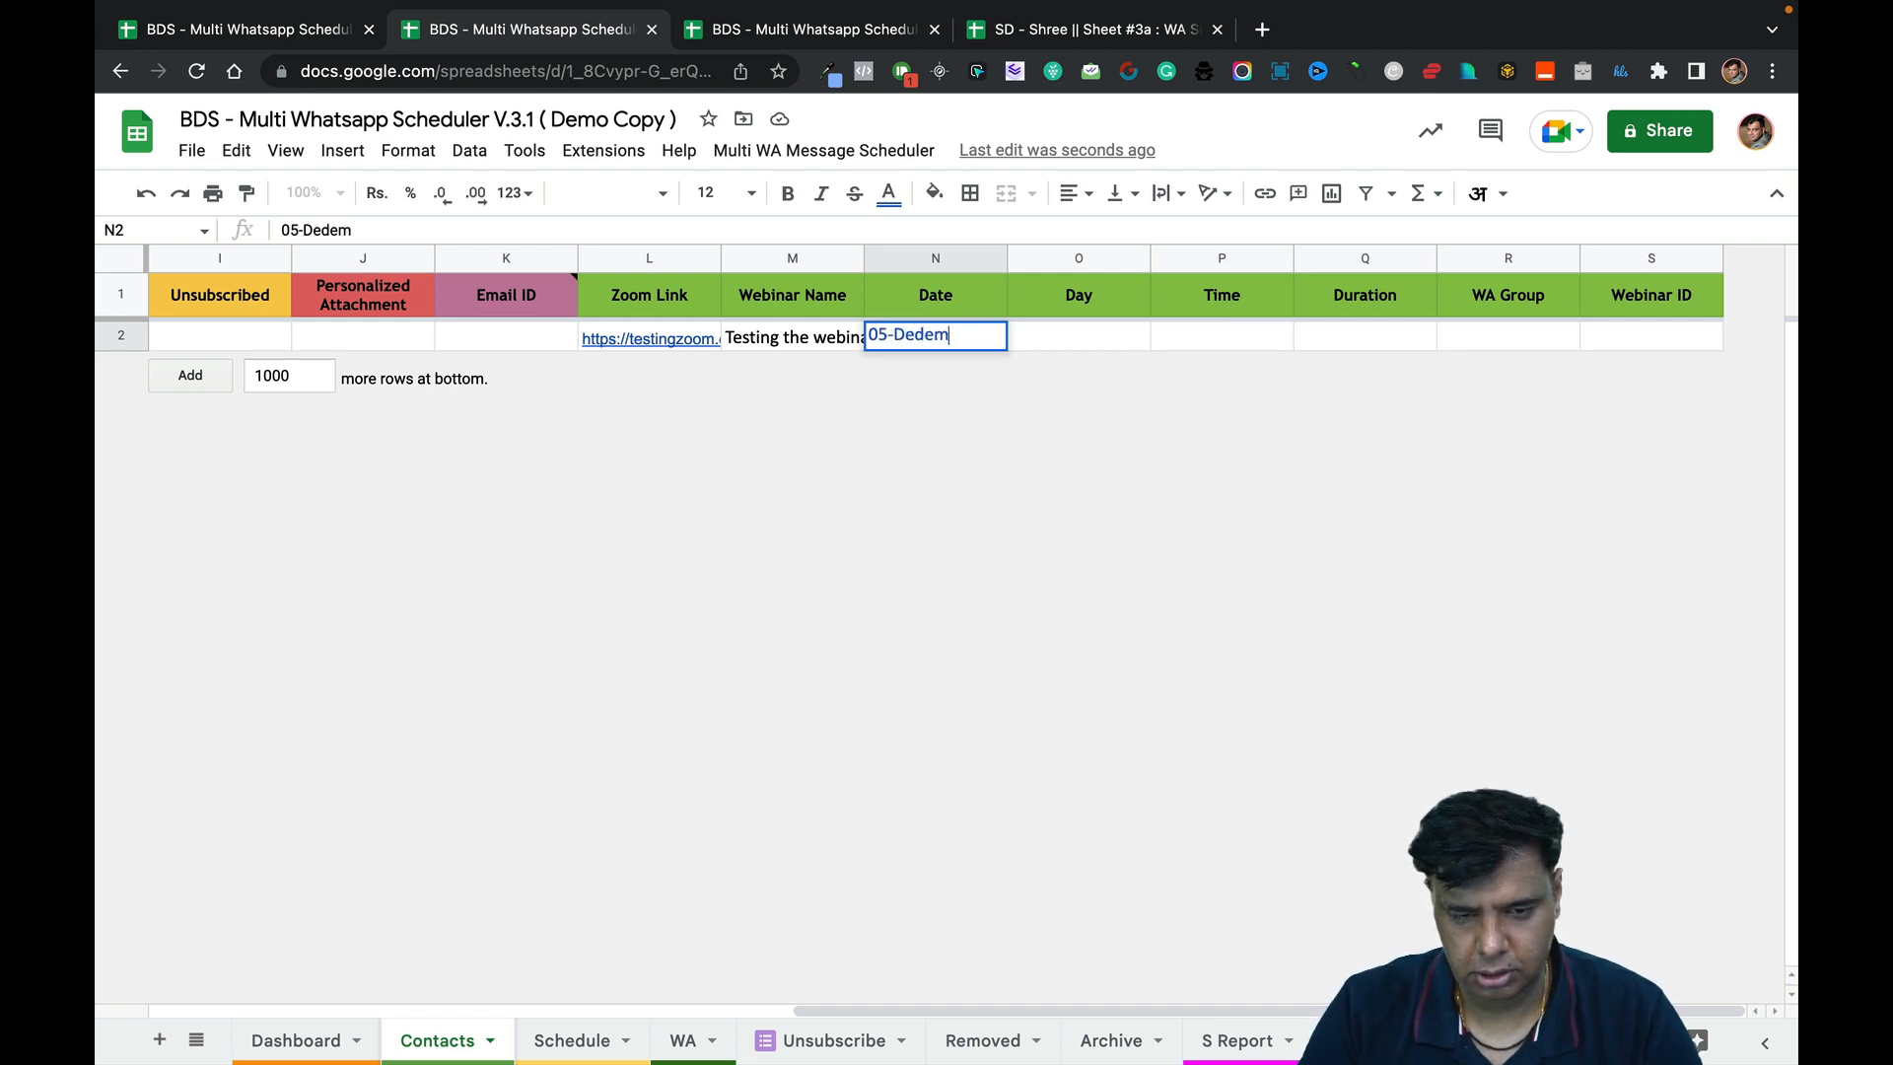
key(BackSpace)
key(BackSpace)
key(BackSpace)
text(cember )
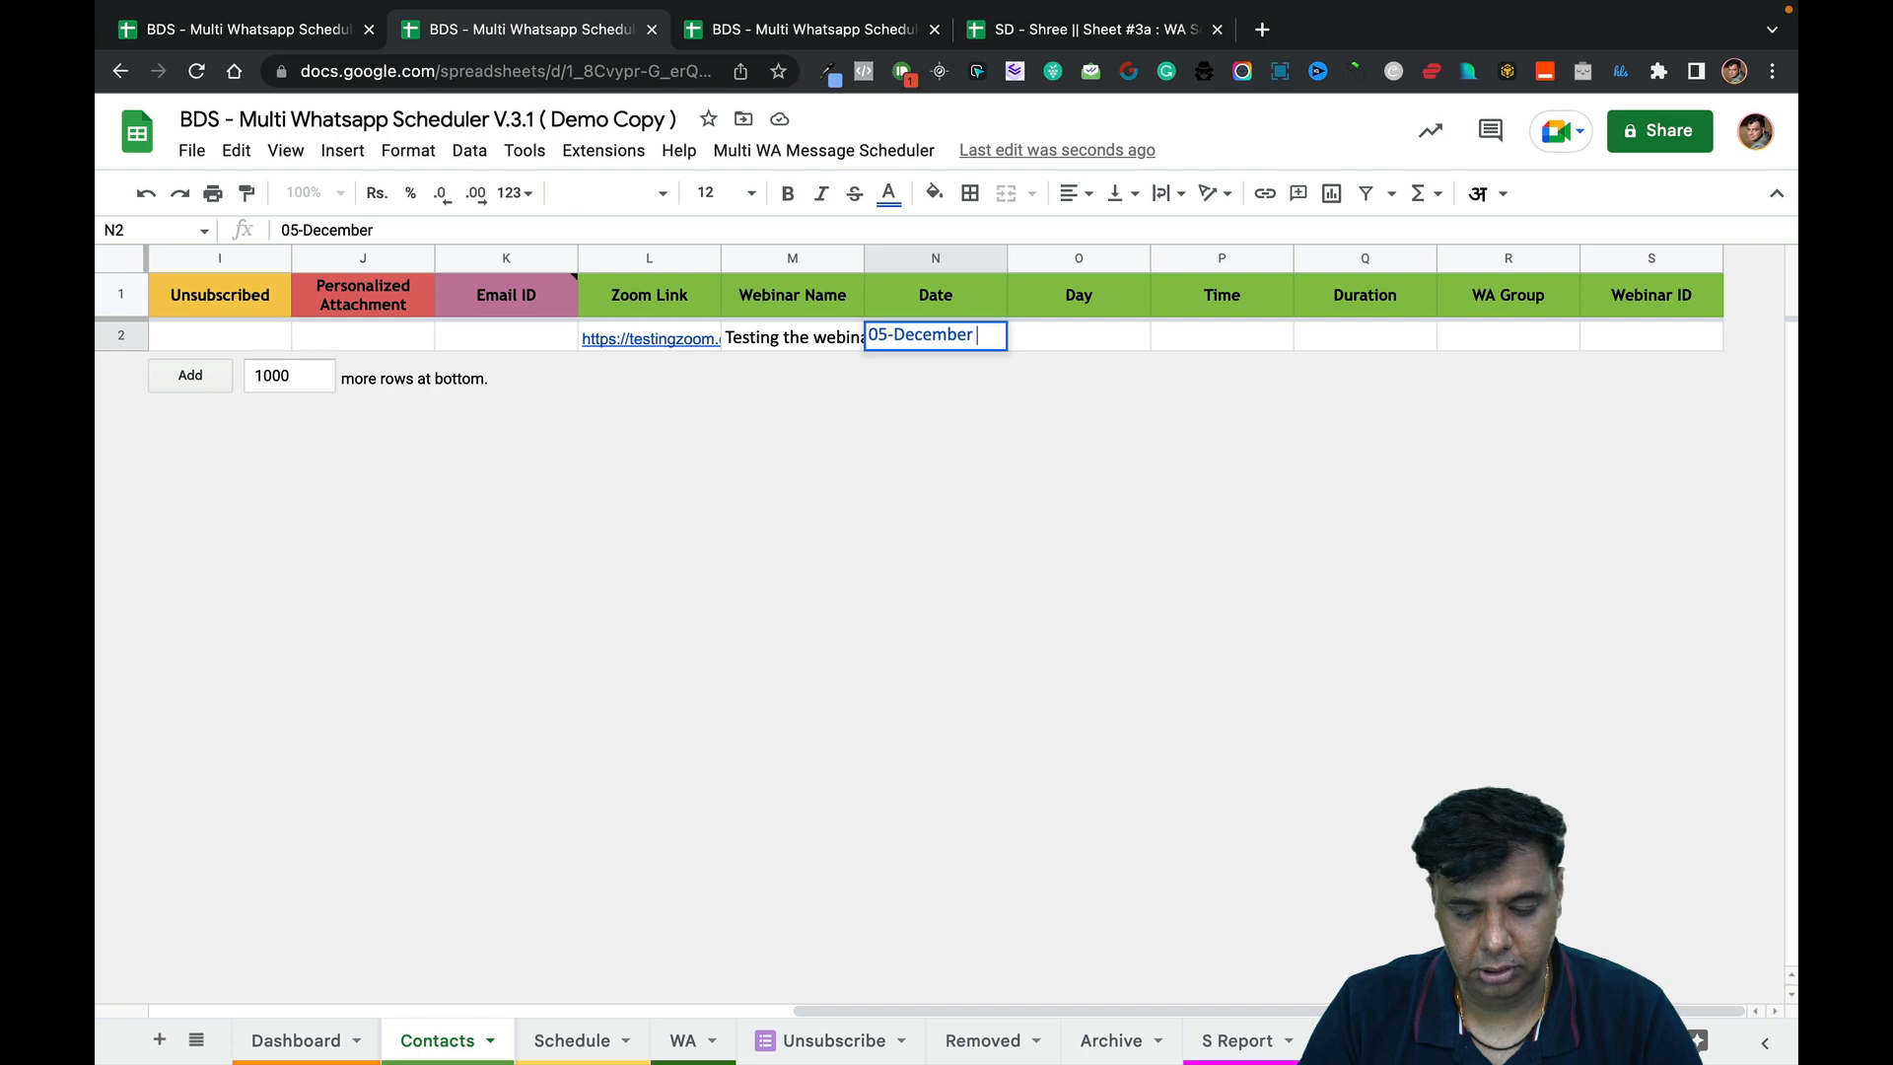
text(2022)
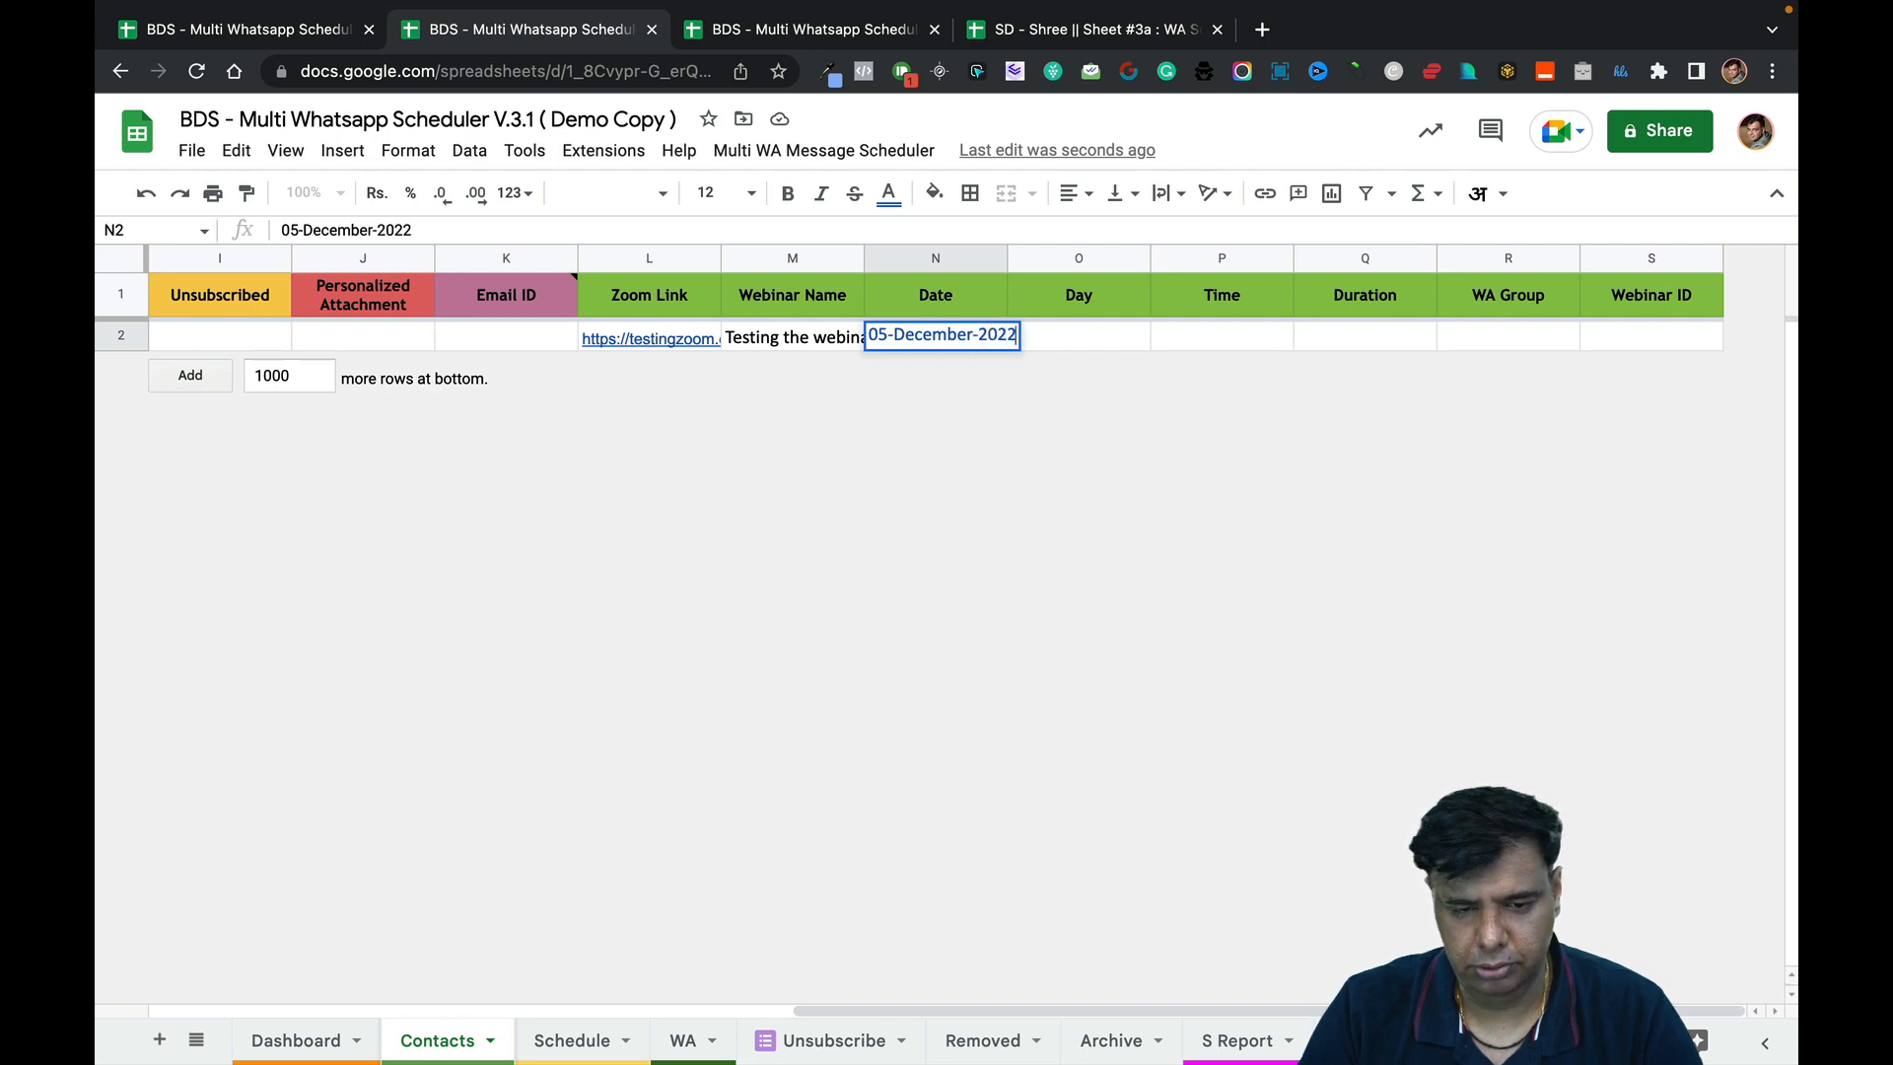
key(Return)
Re-enter N2 as plain text '5th December 2022 with a leading apostrophe.
double_click(968, 337)
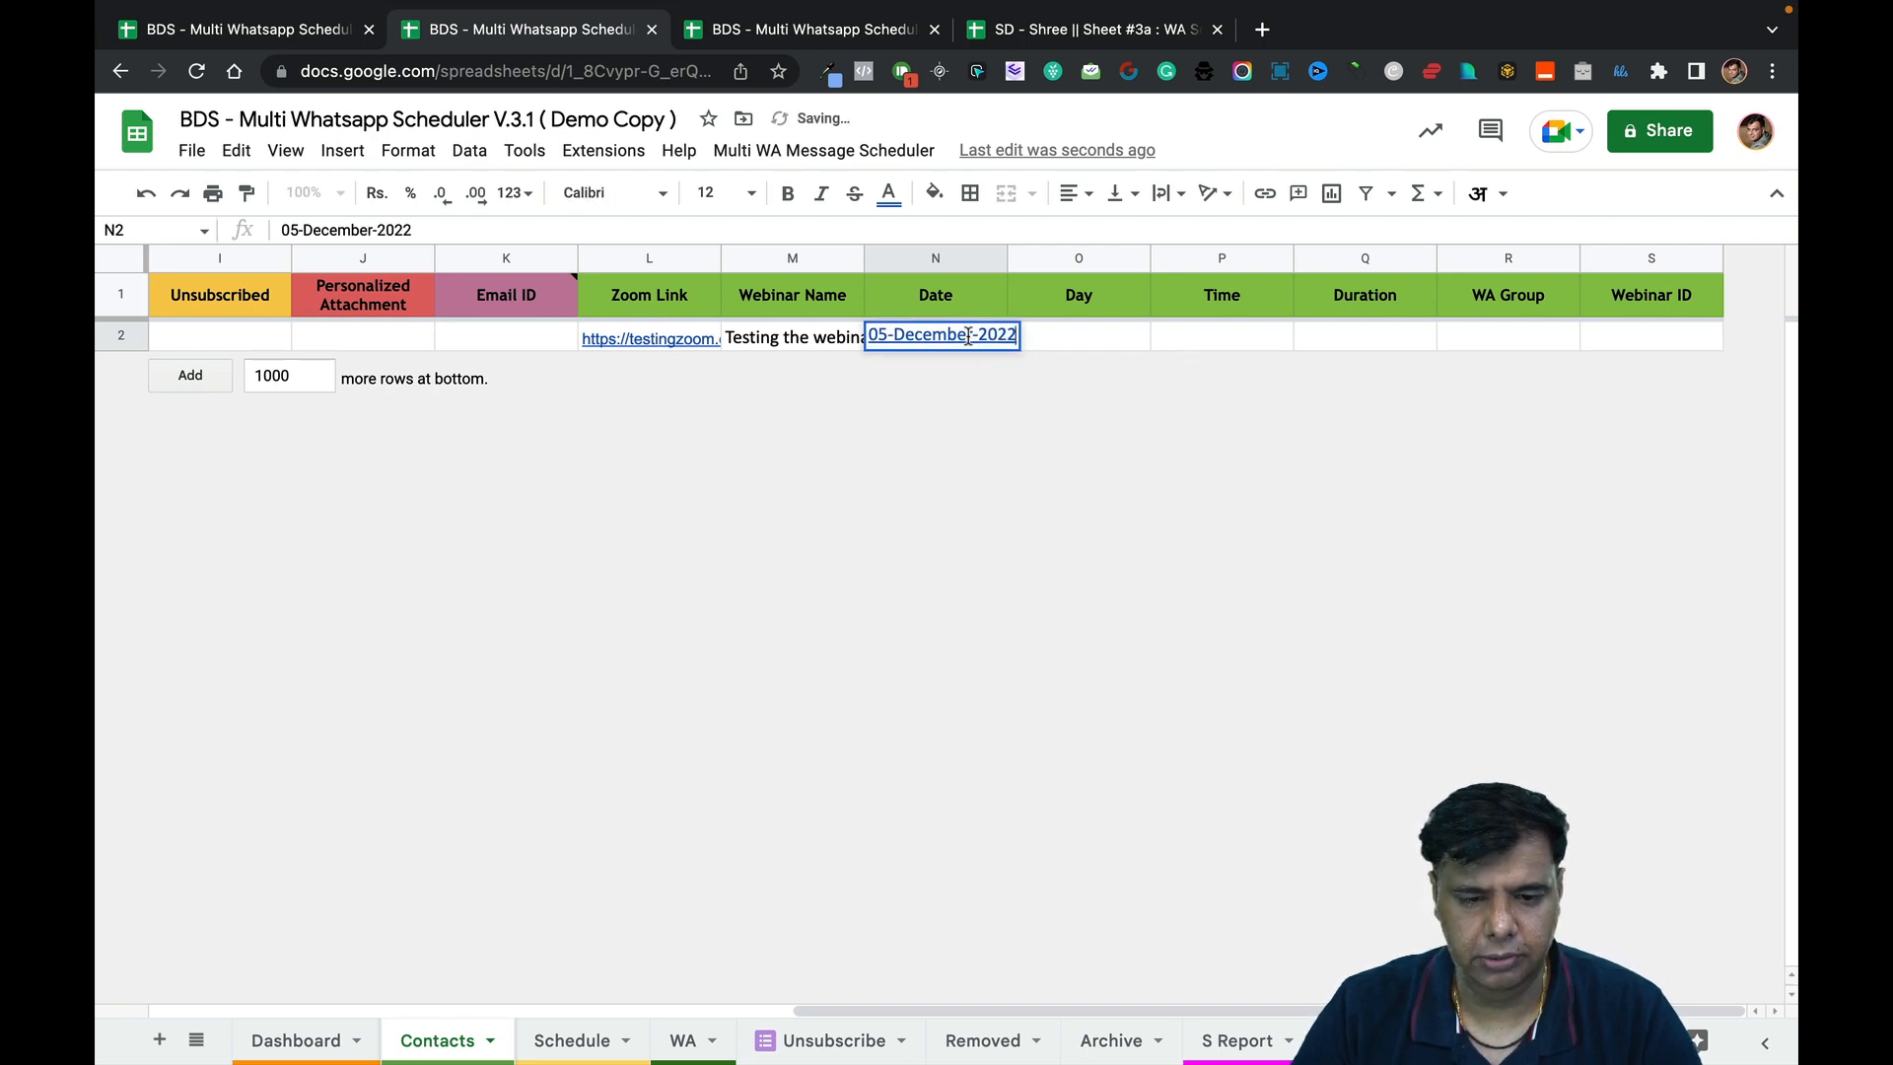
key(BackSpace)
key(BackSpace)
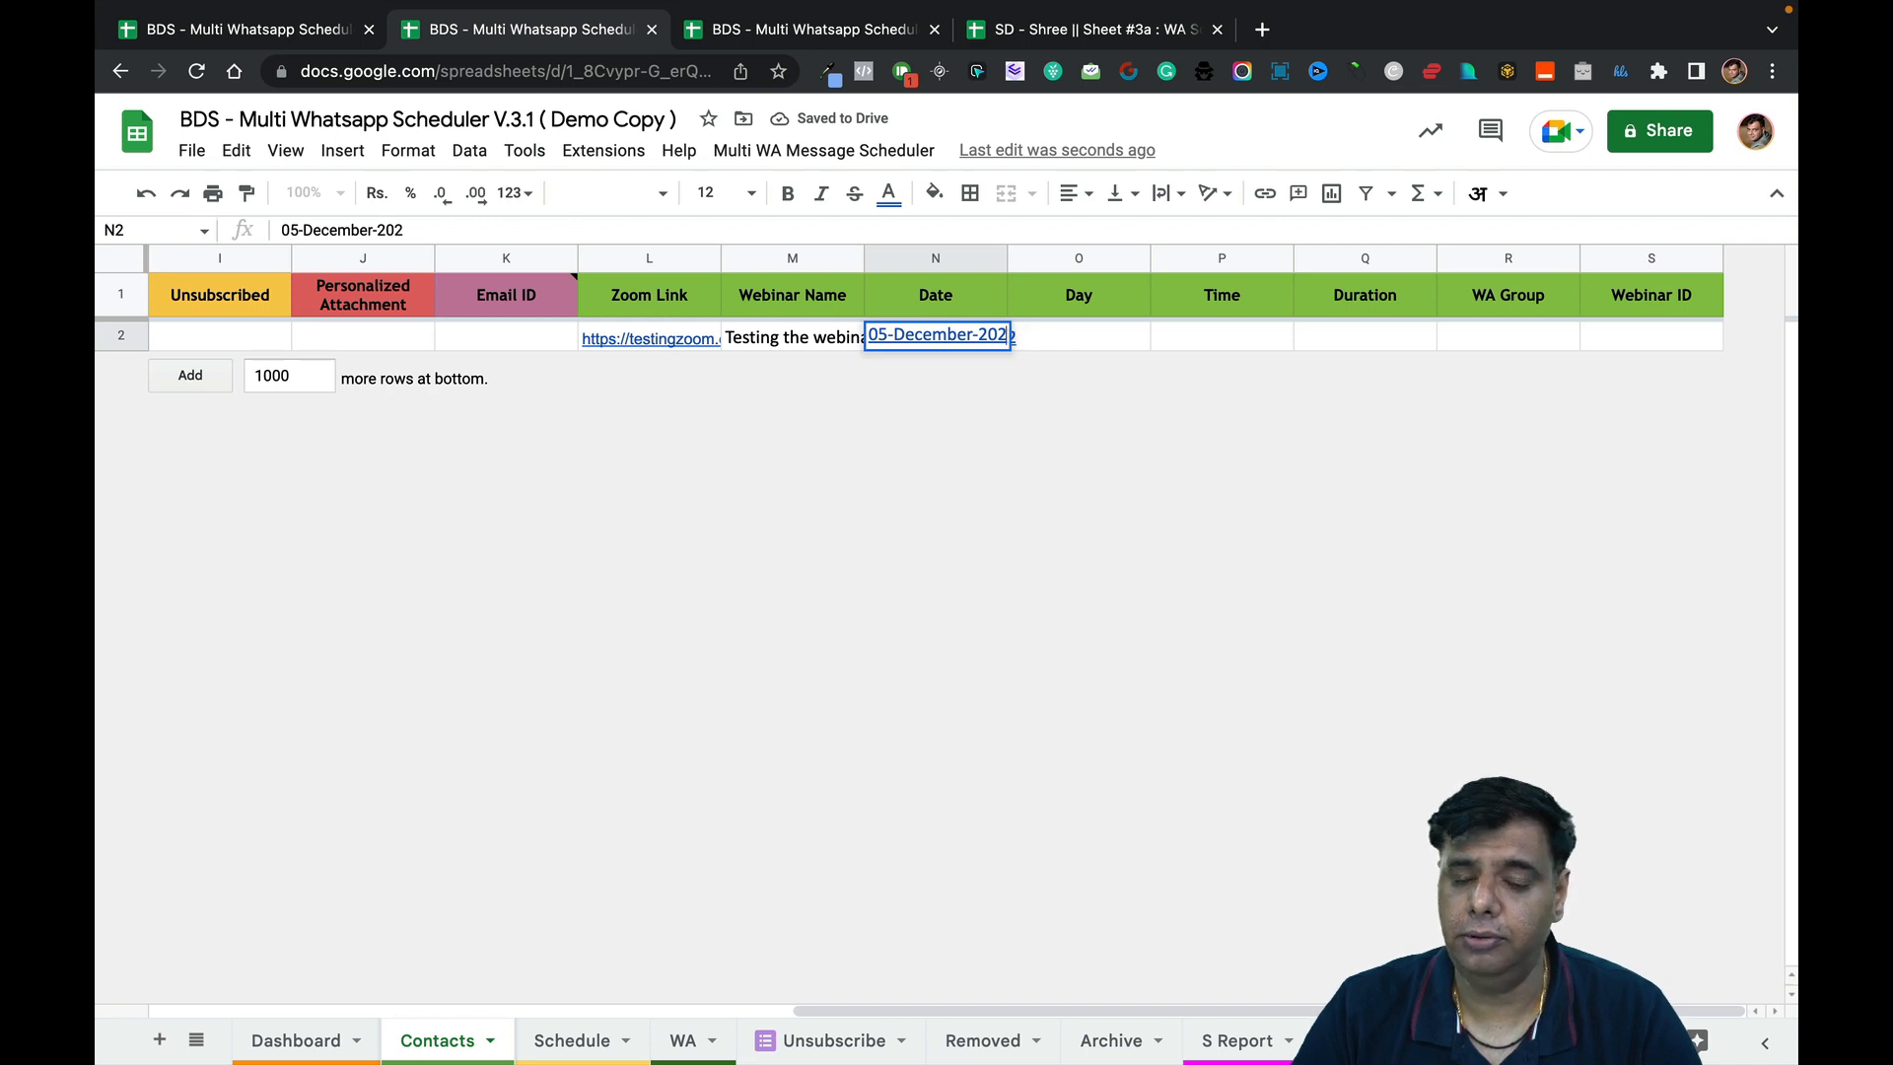
key(BackSpace)
key(BackSpace)
key(BackSpace)
key(BackSpace)
key(BackSpace)
key(BackSpace)
key(BackSpace)
key(BackSpace)
key(BackSpace)
key(BackSpace)
key(BackSpace)
key(BackSpace)
key(BackSpace)
key(BackSpace)
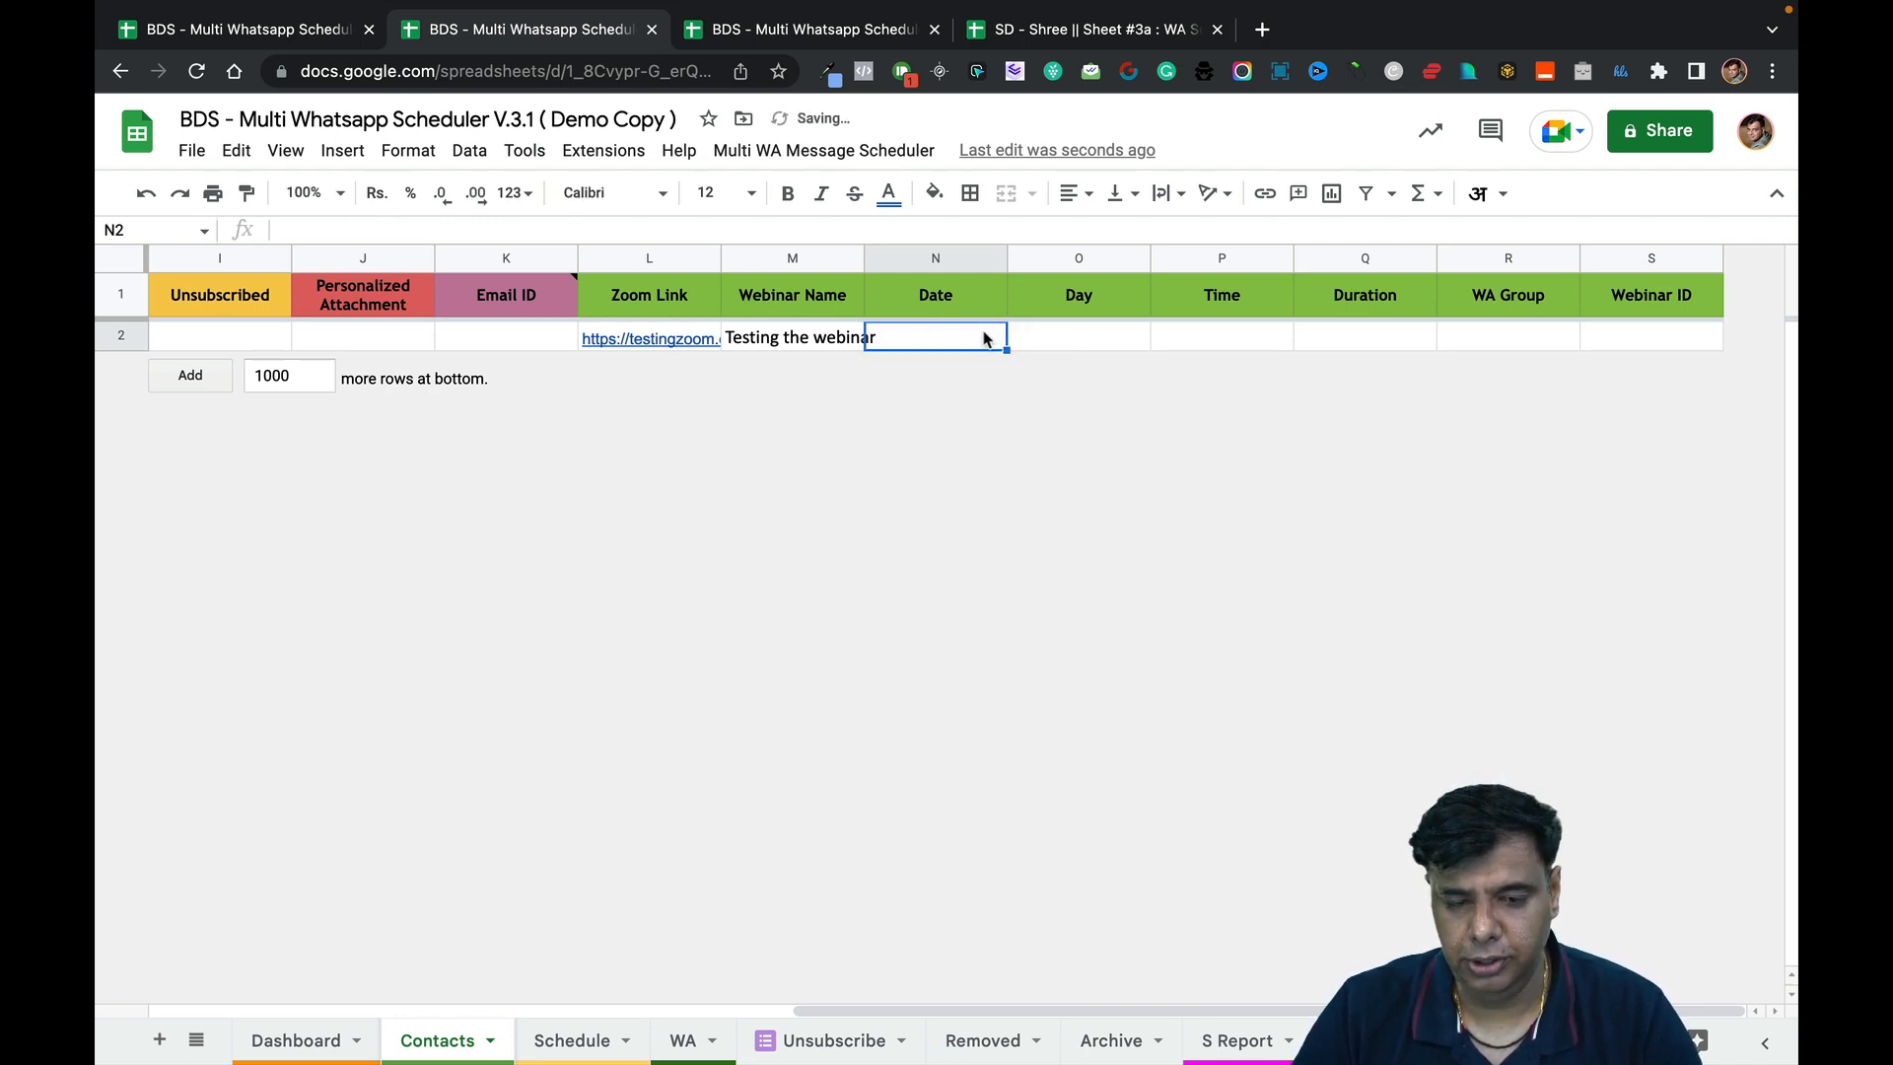
text(')
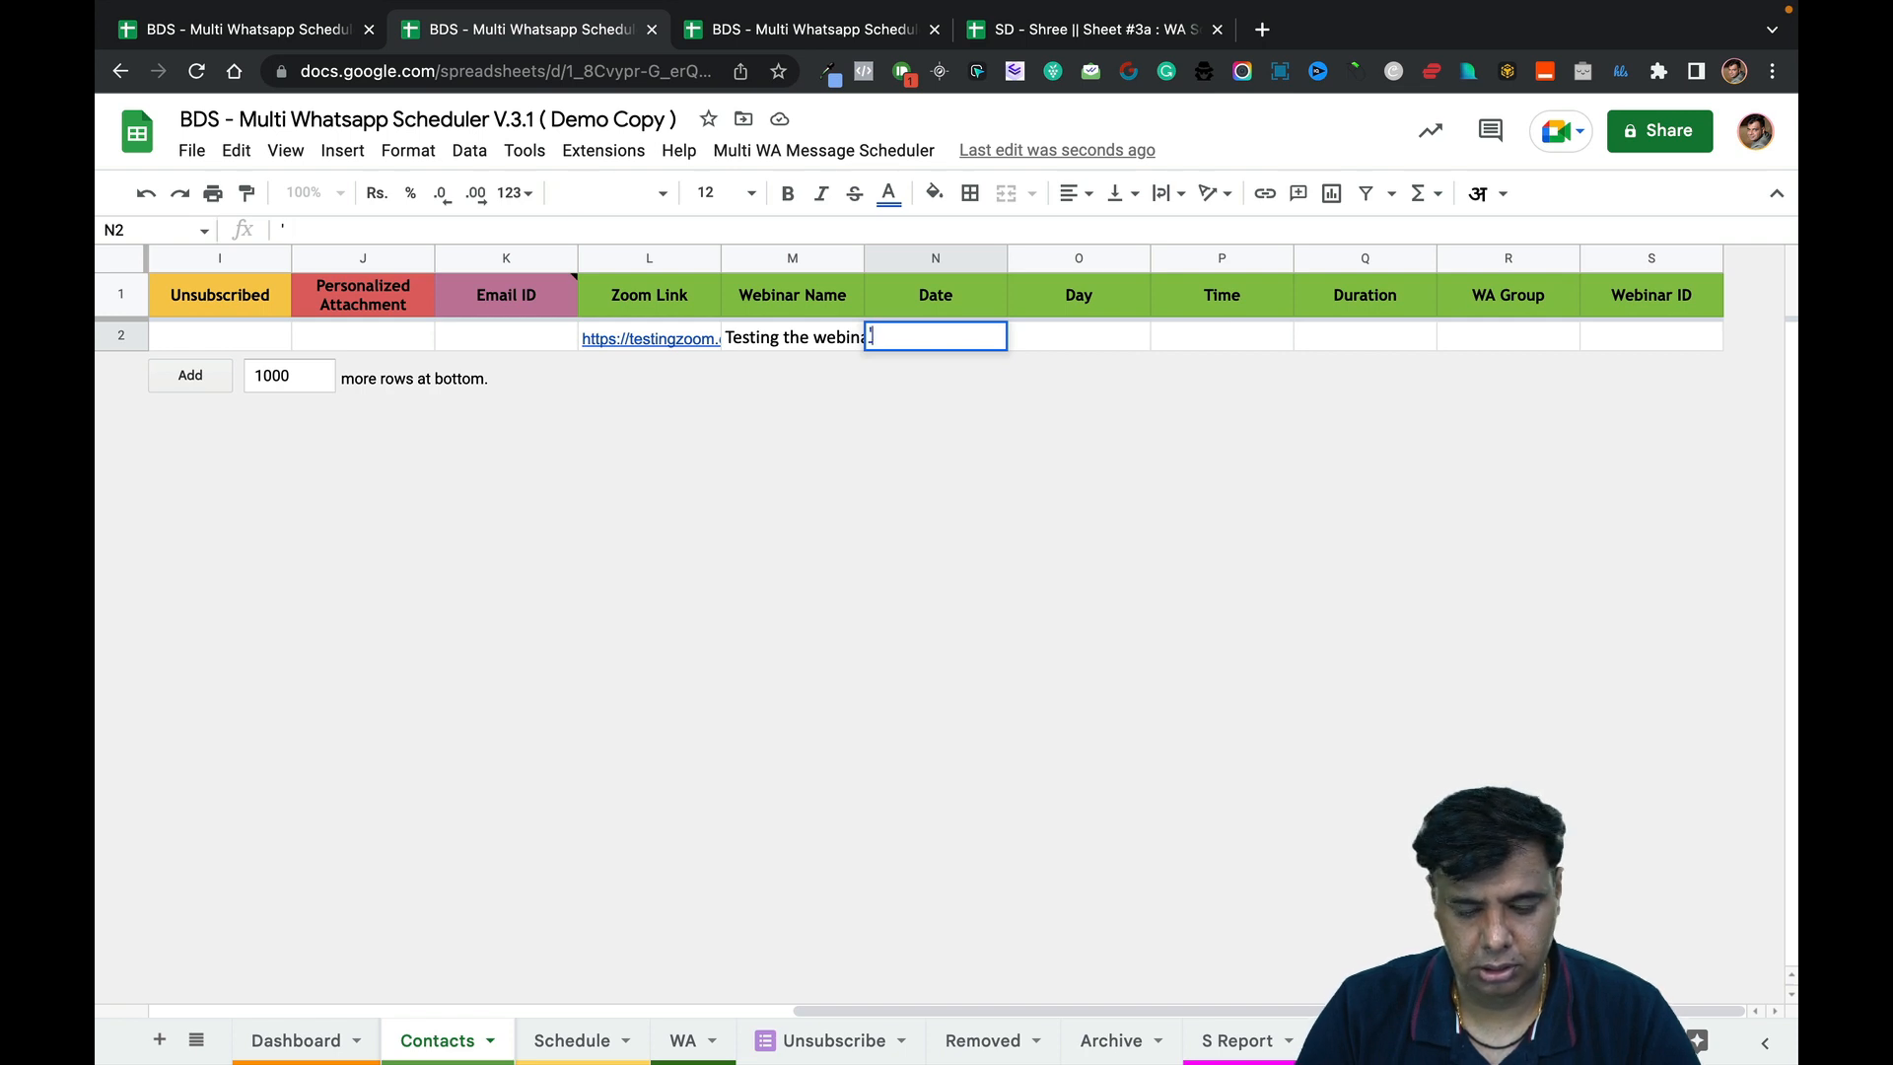
text(5)
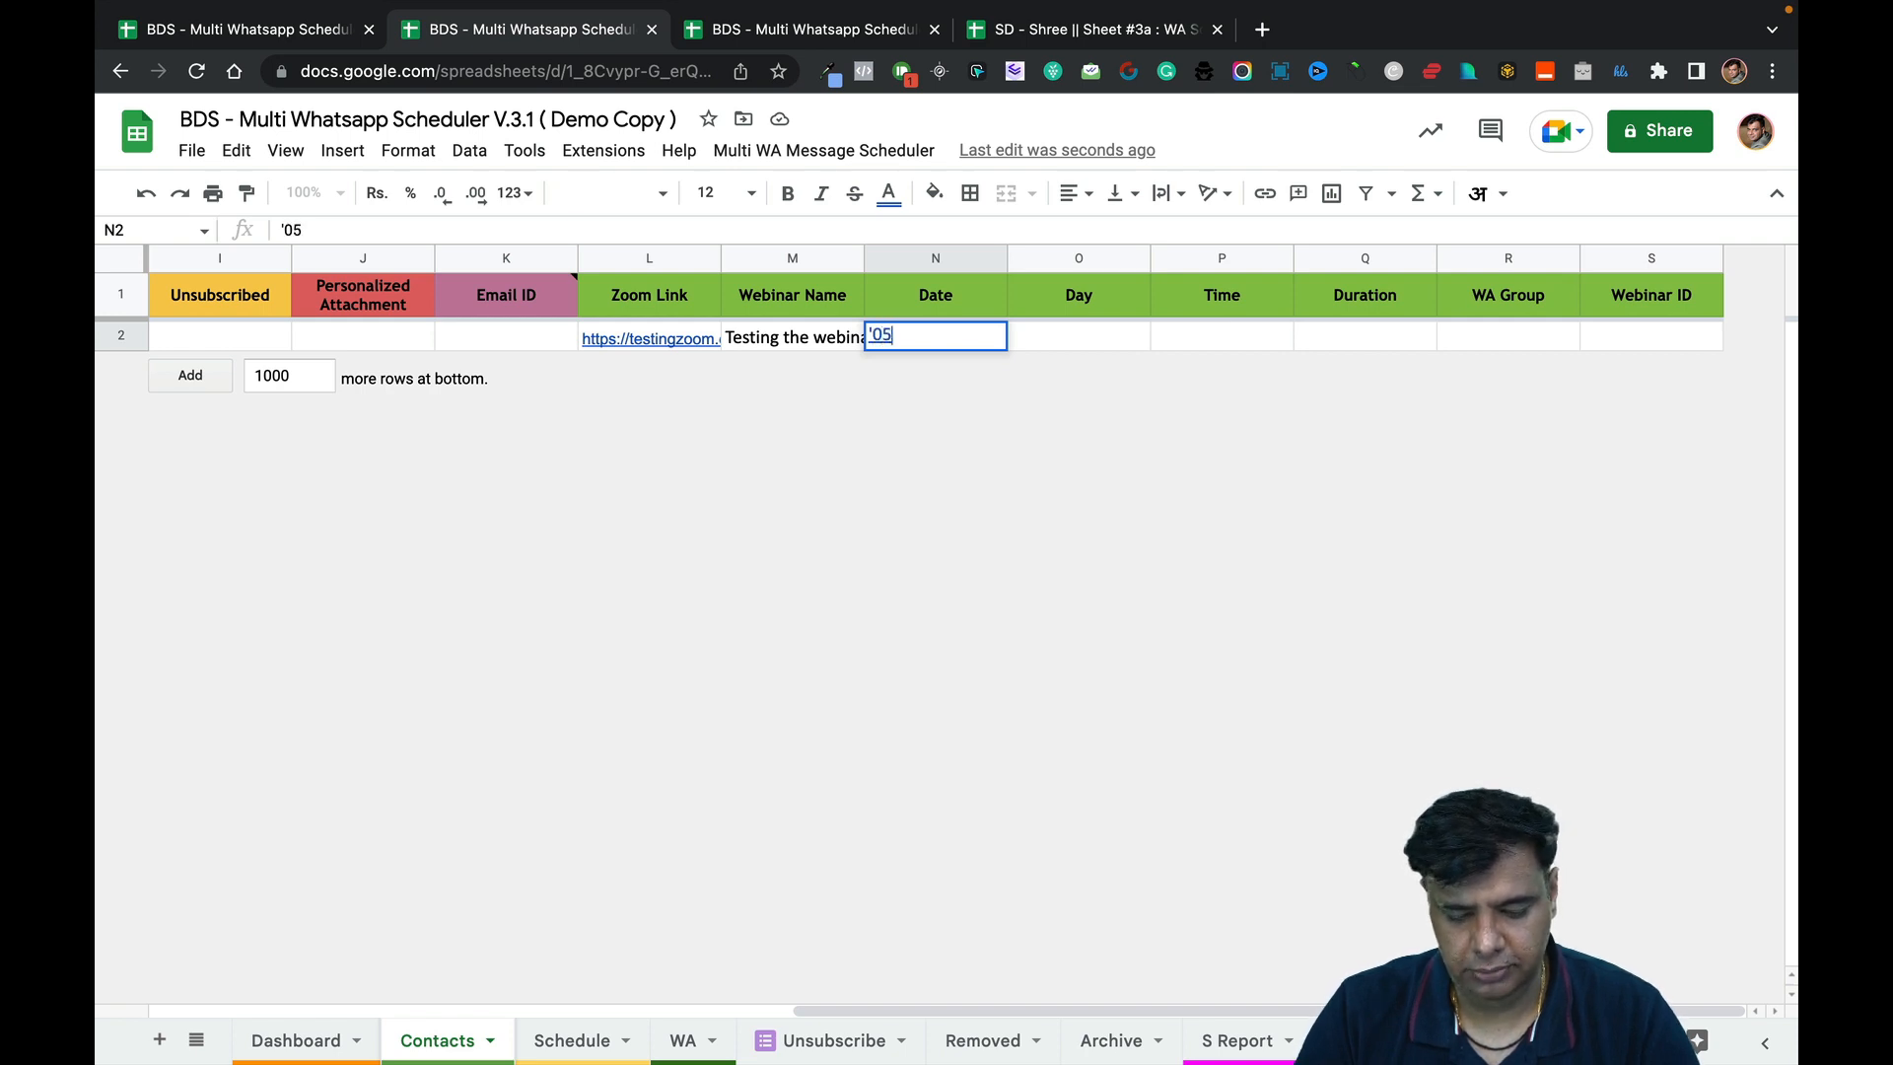
text(th Dembe)
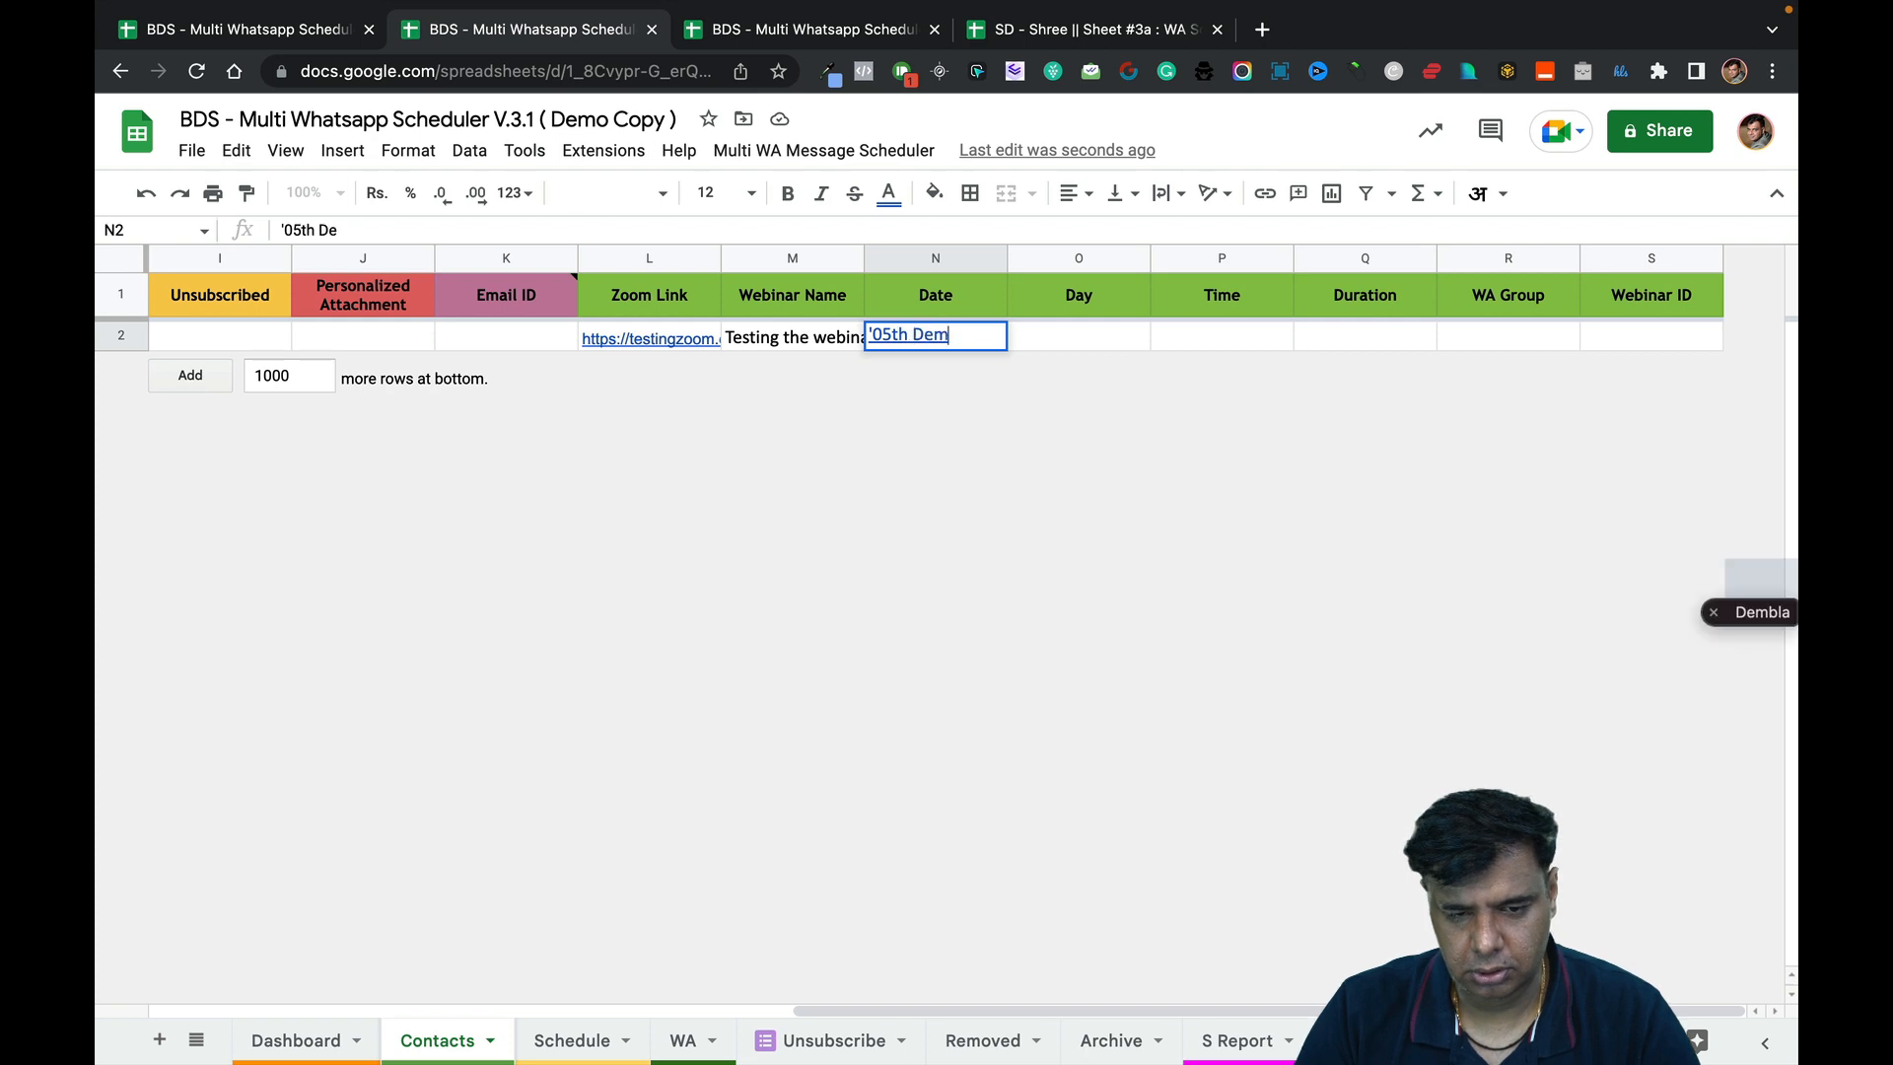
key(BackSpace)
key(BackSpace)
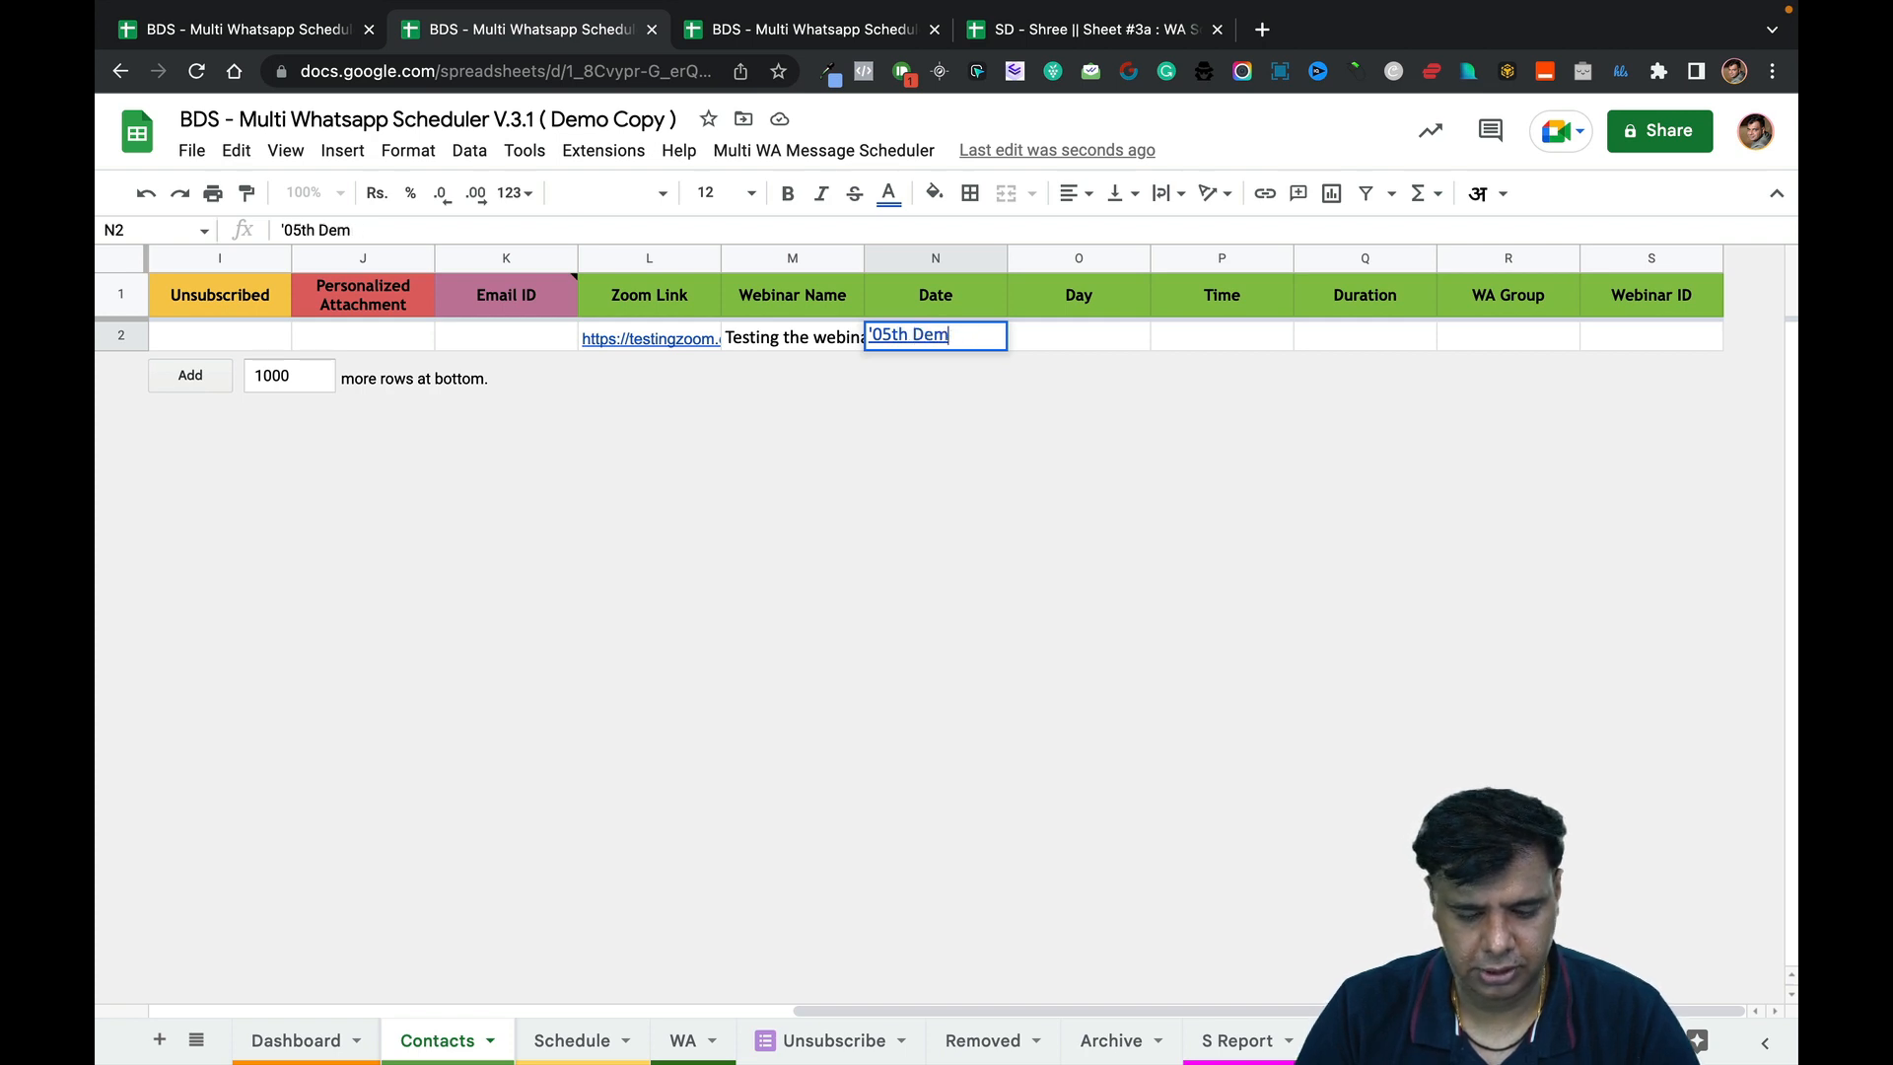
text(cember 2)
key(BackSpace)
key(BackSpace)
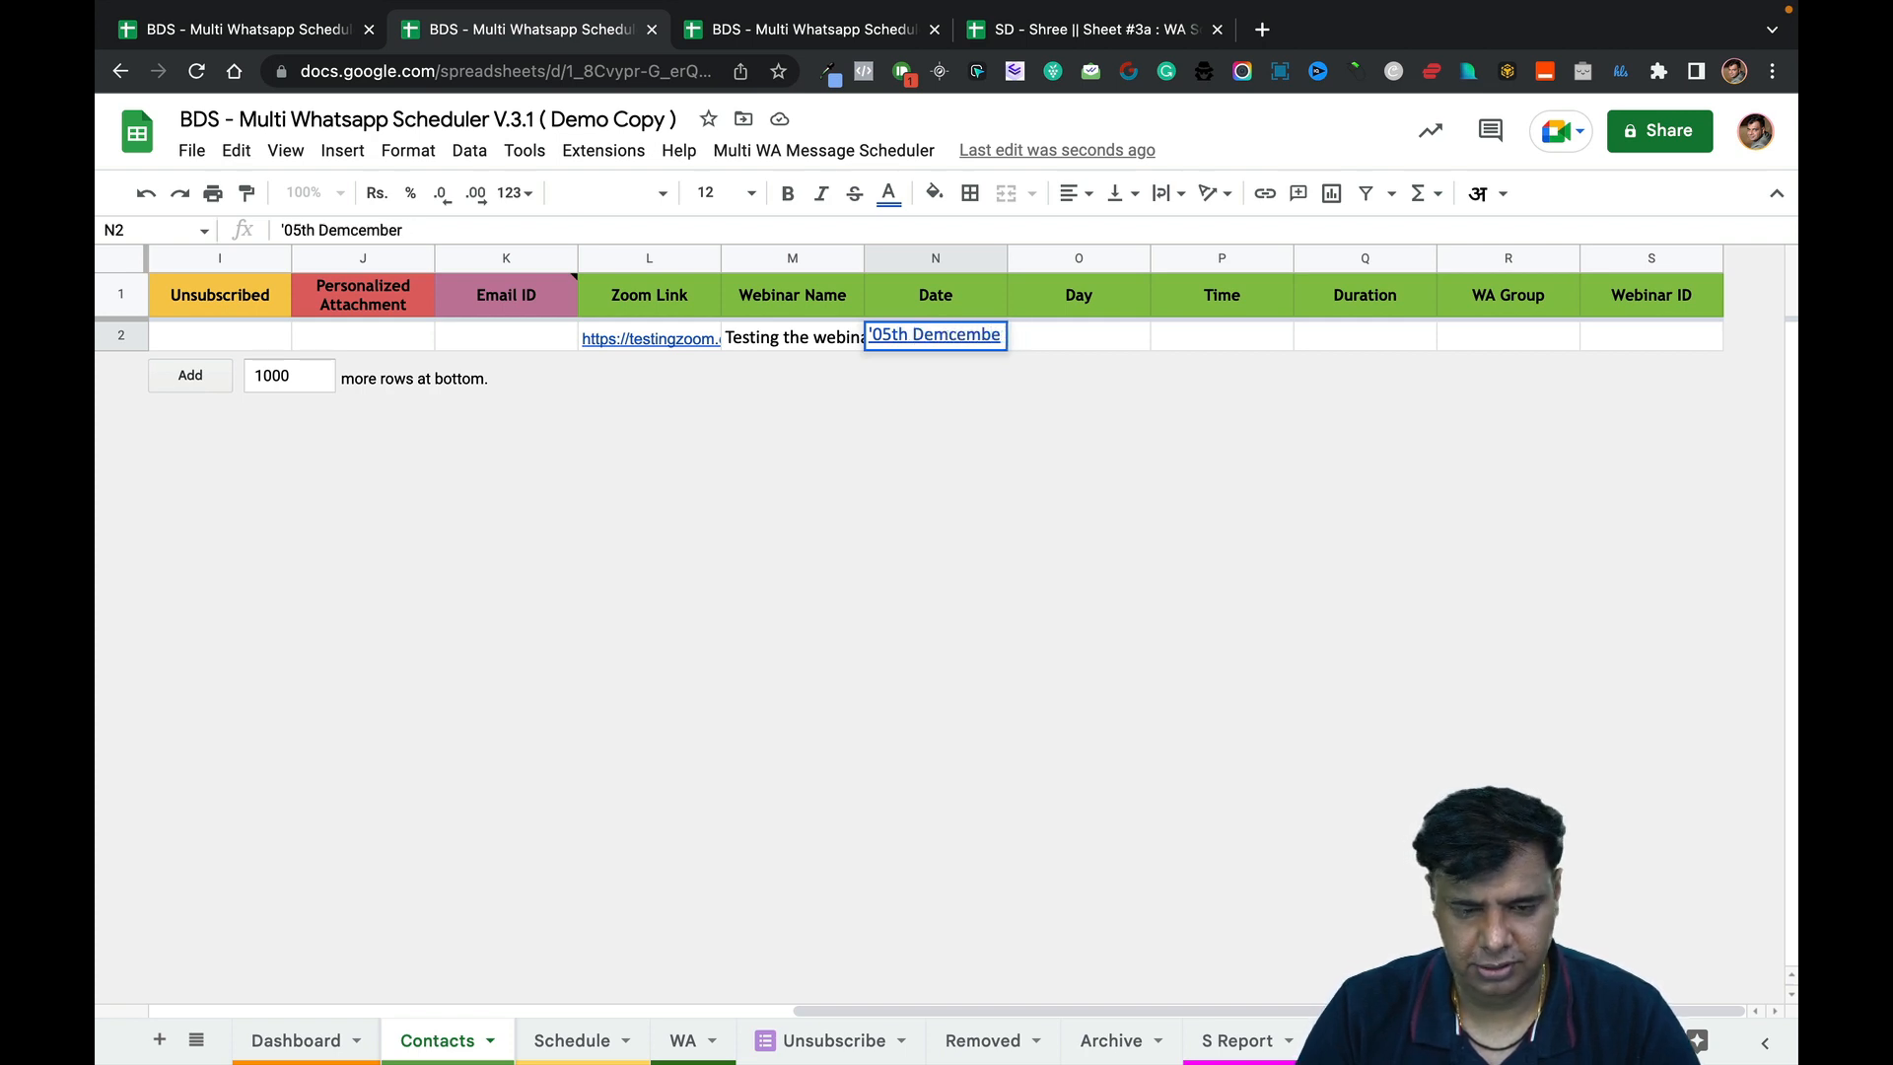
key(BackSpace)
key(BackSpace)
key(BackSpace)
key(BackSpace)
key(BackSpace)
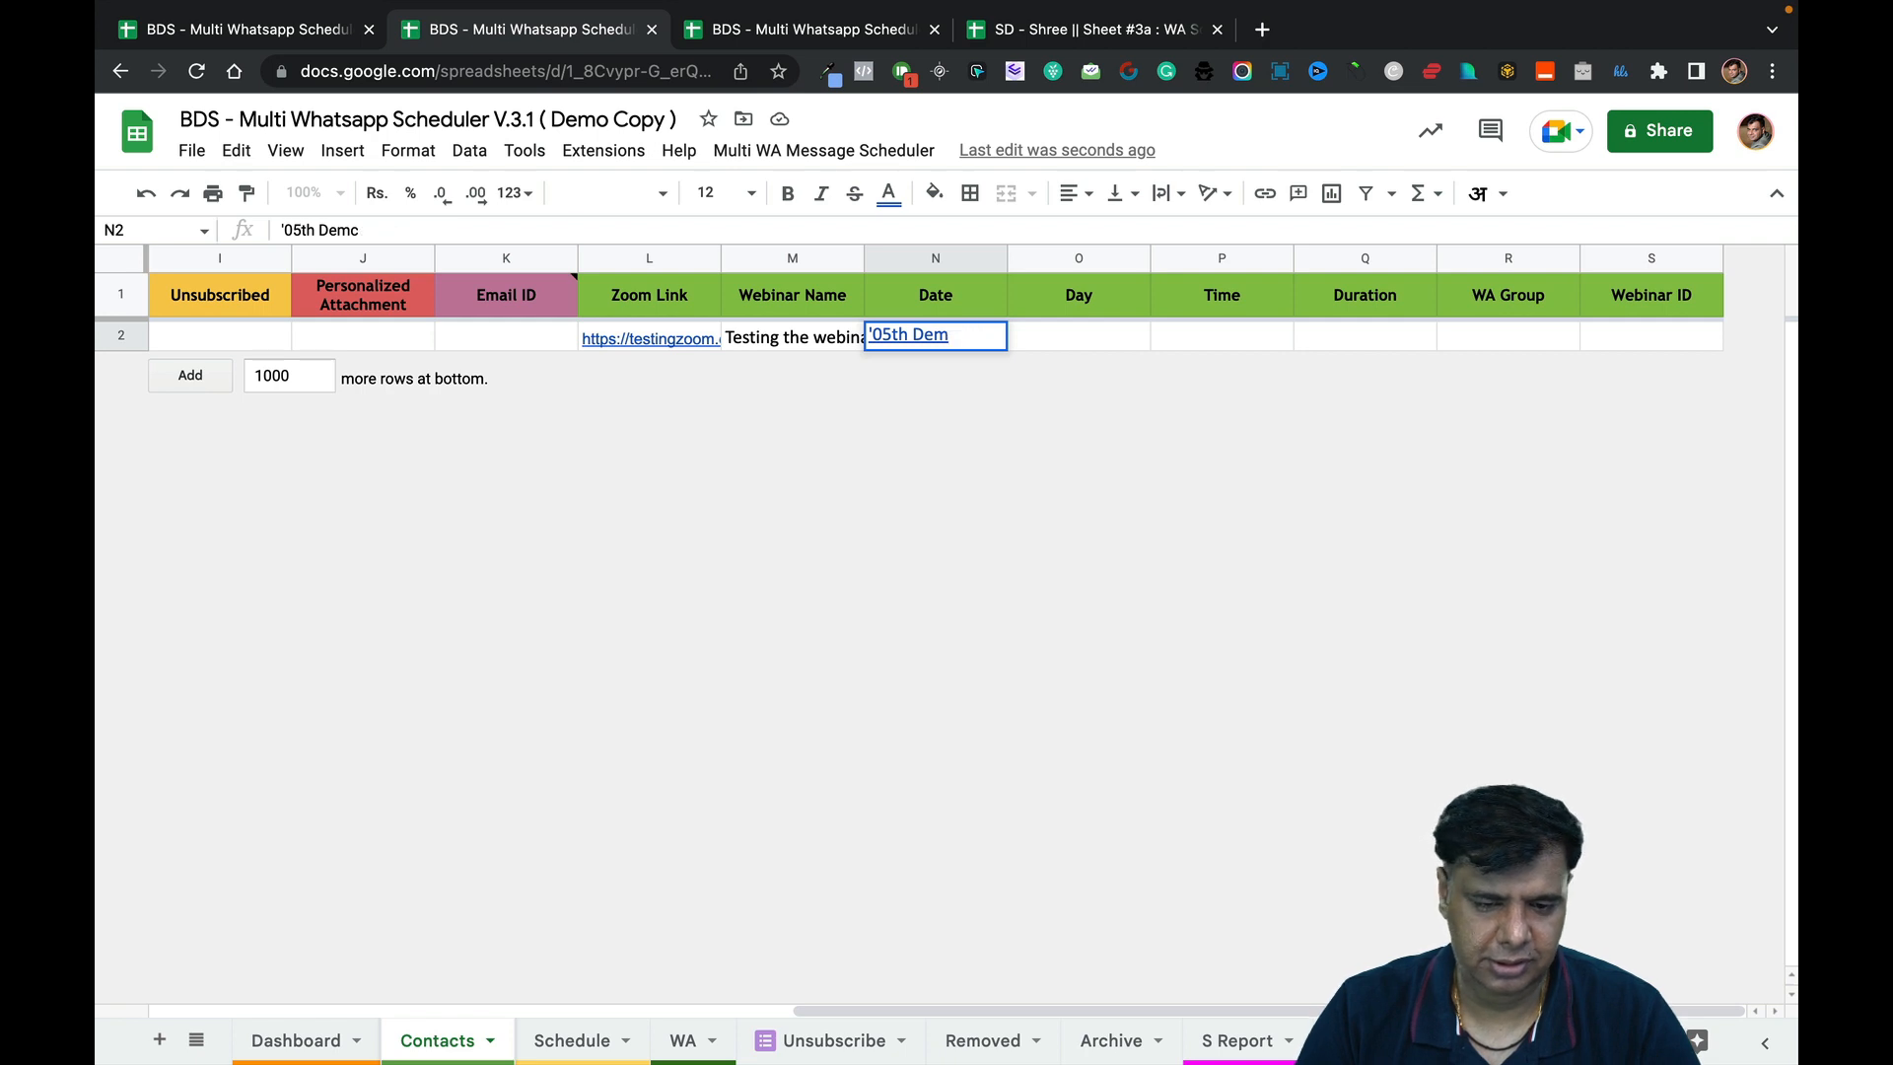
text(cember )
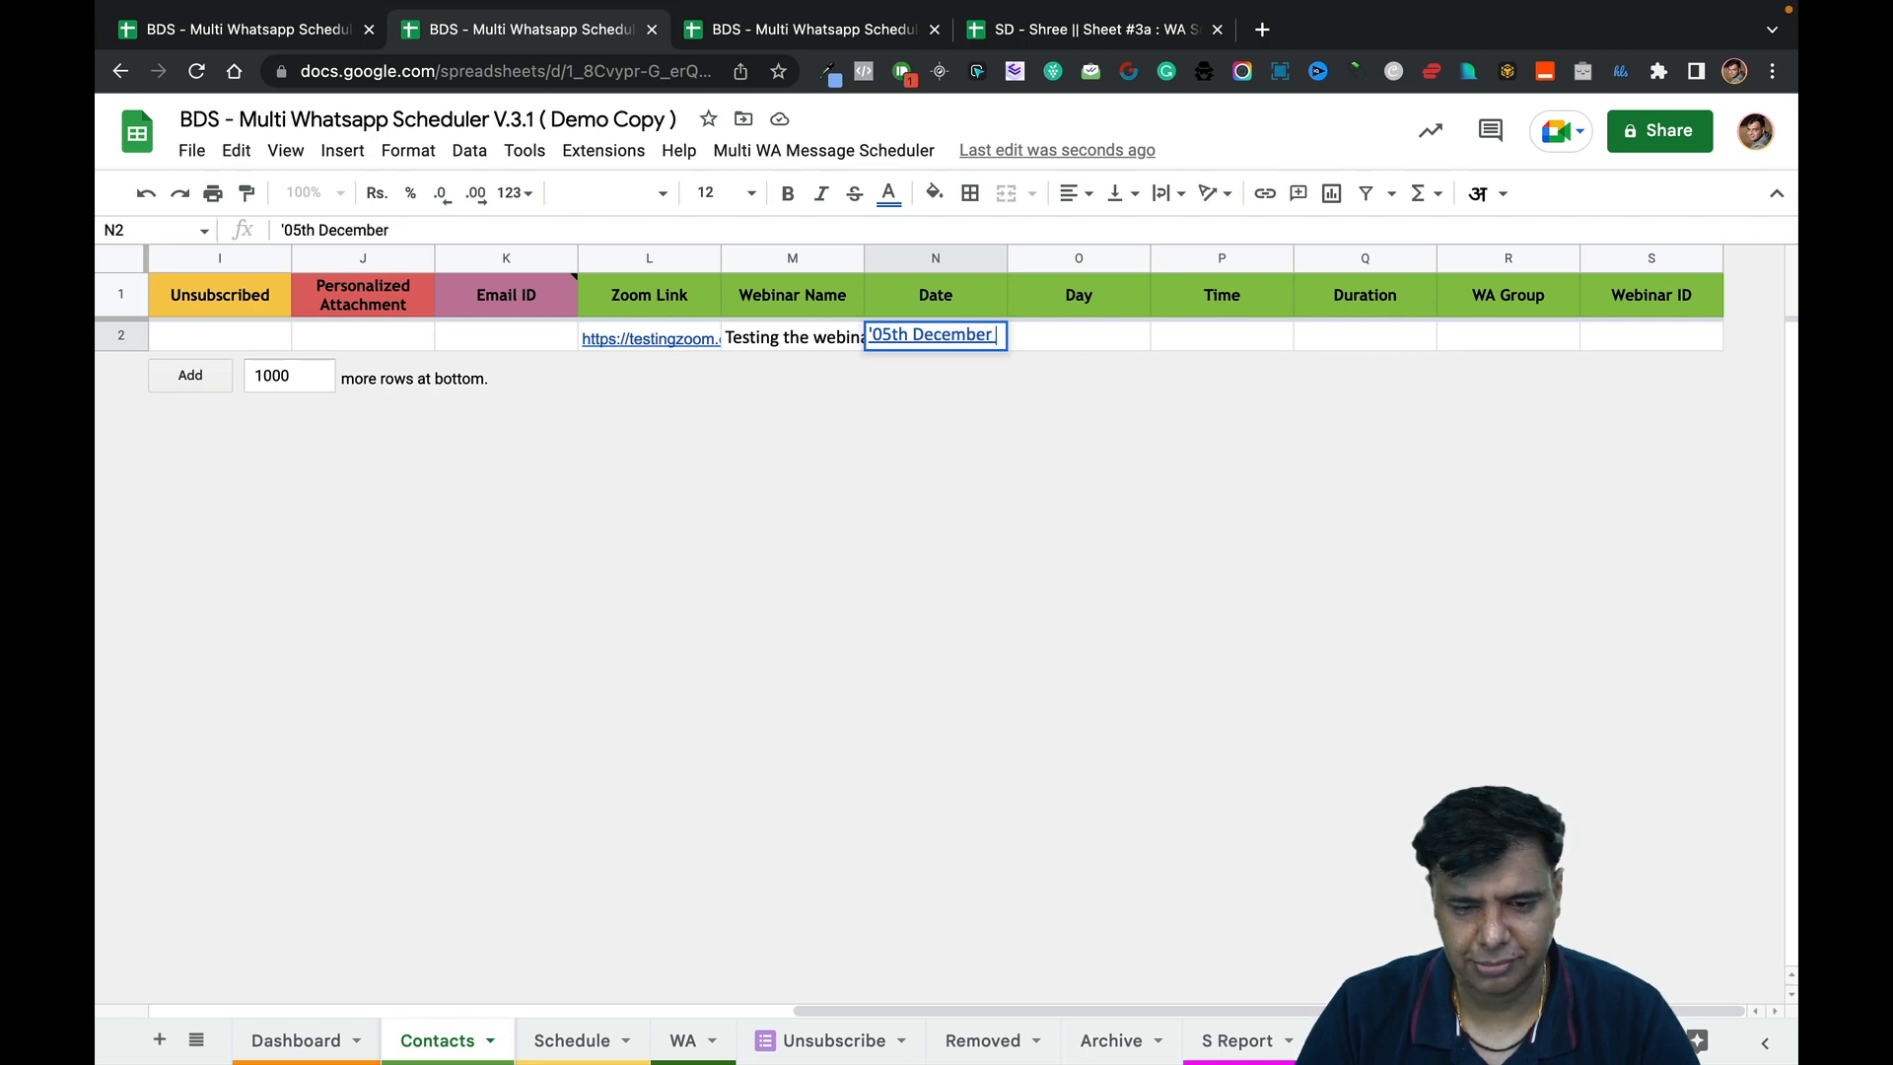
text(2022)
key(Return)
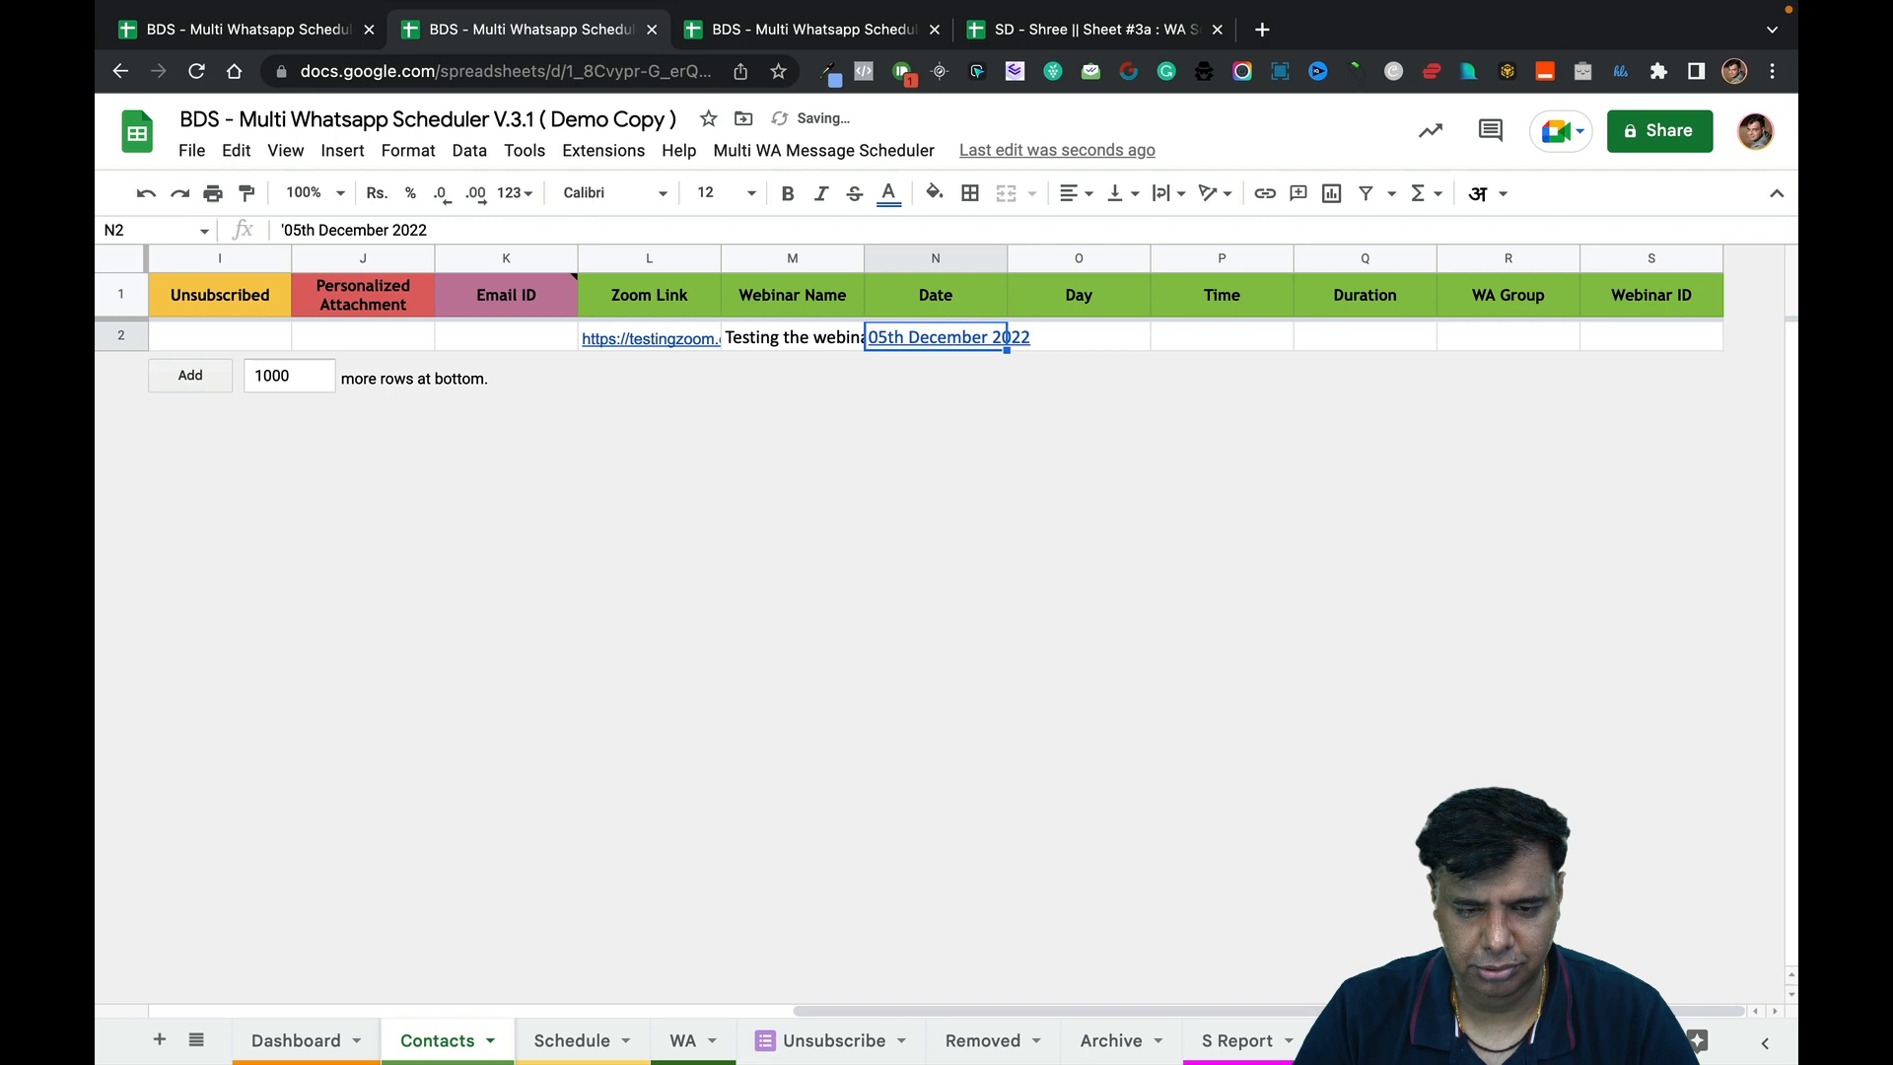
Enter Monday as the Day in O2 and 08:00 PM as the Time.
click(1111, 345)
text(Monday)
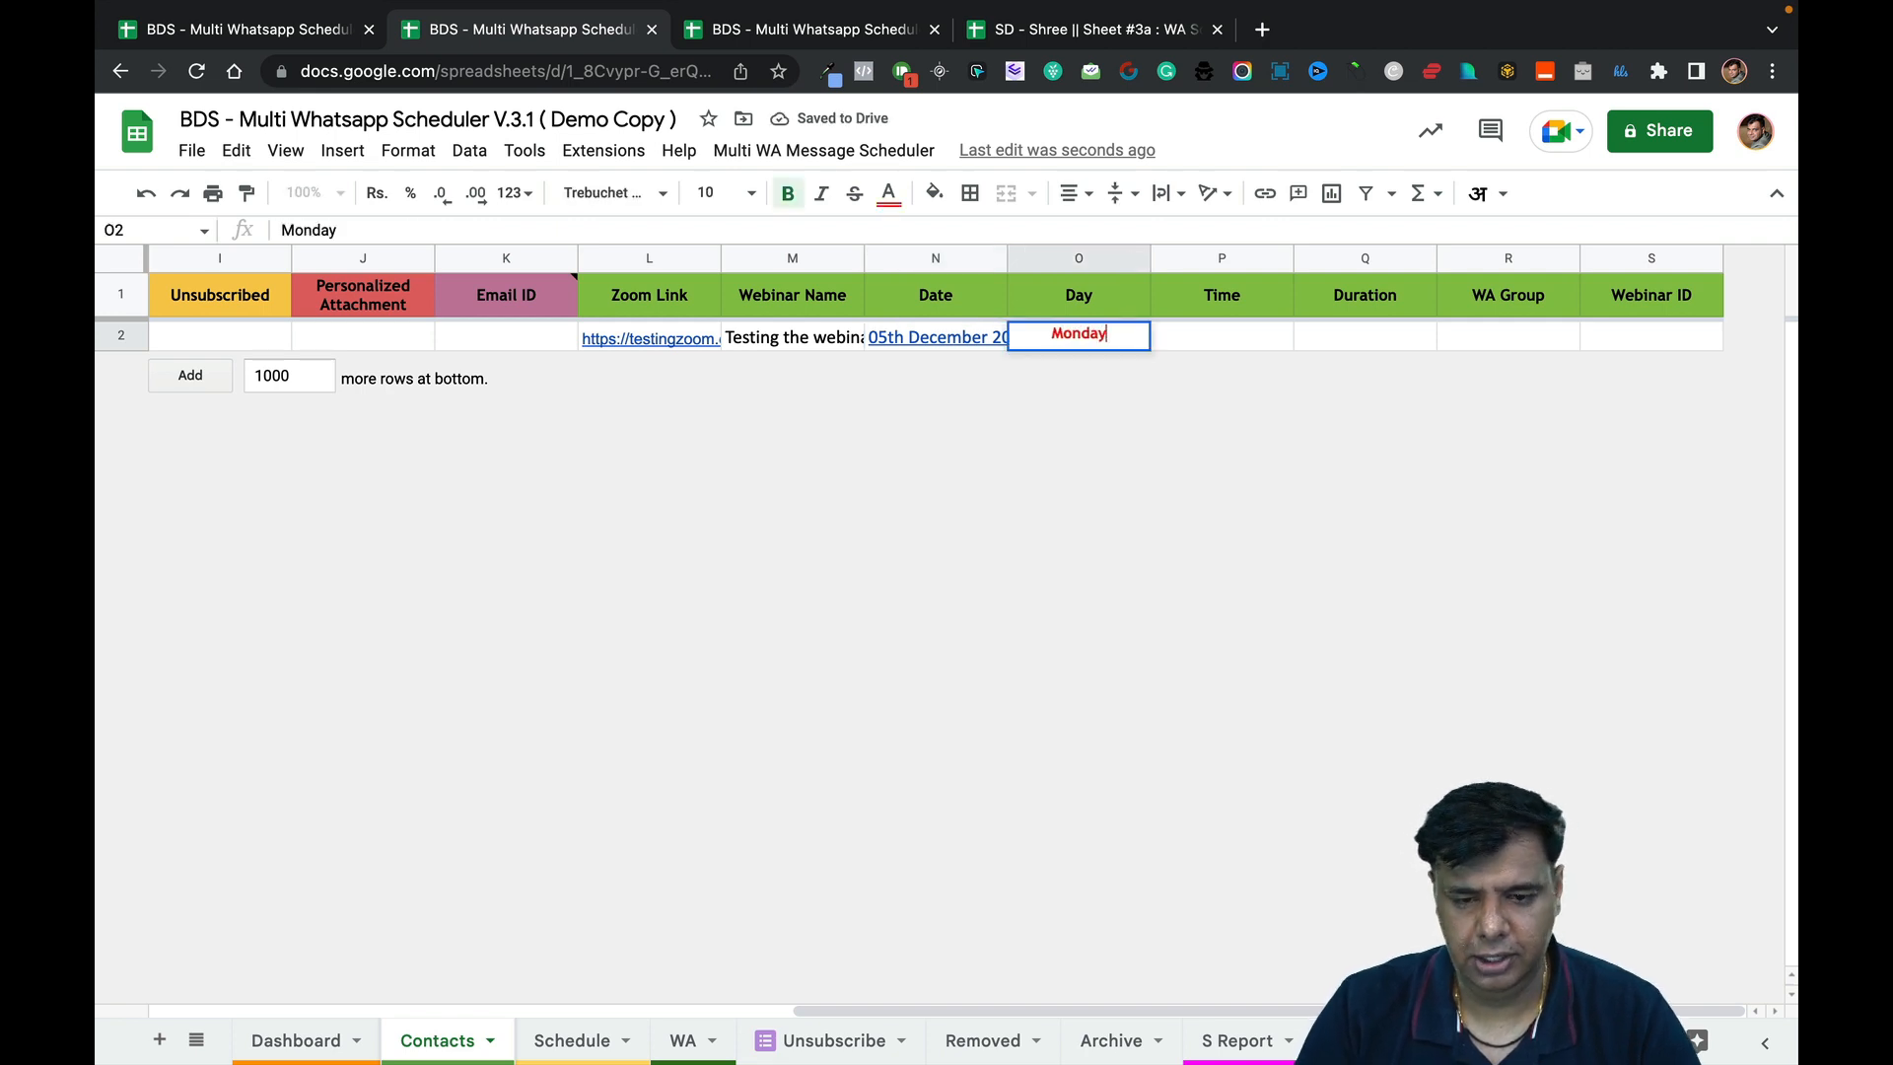
key(Tab)
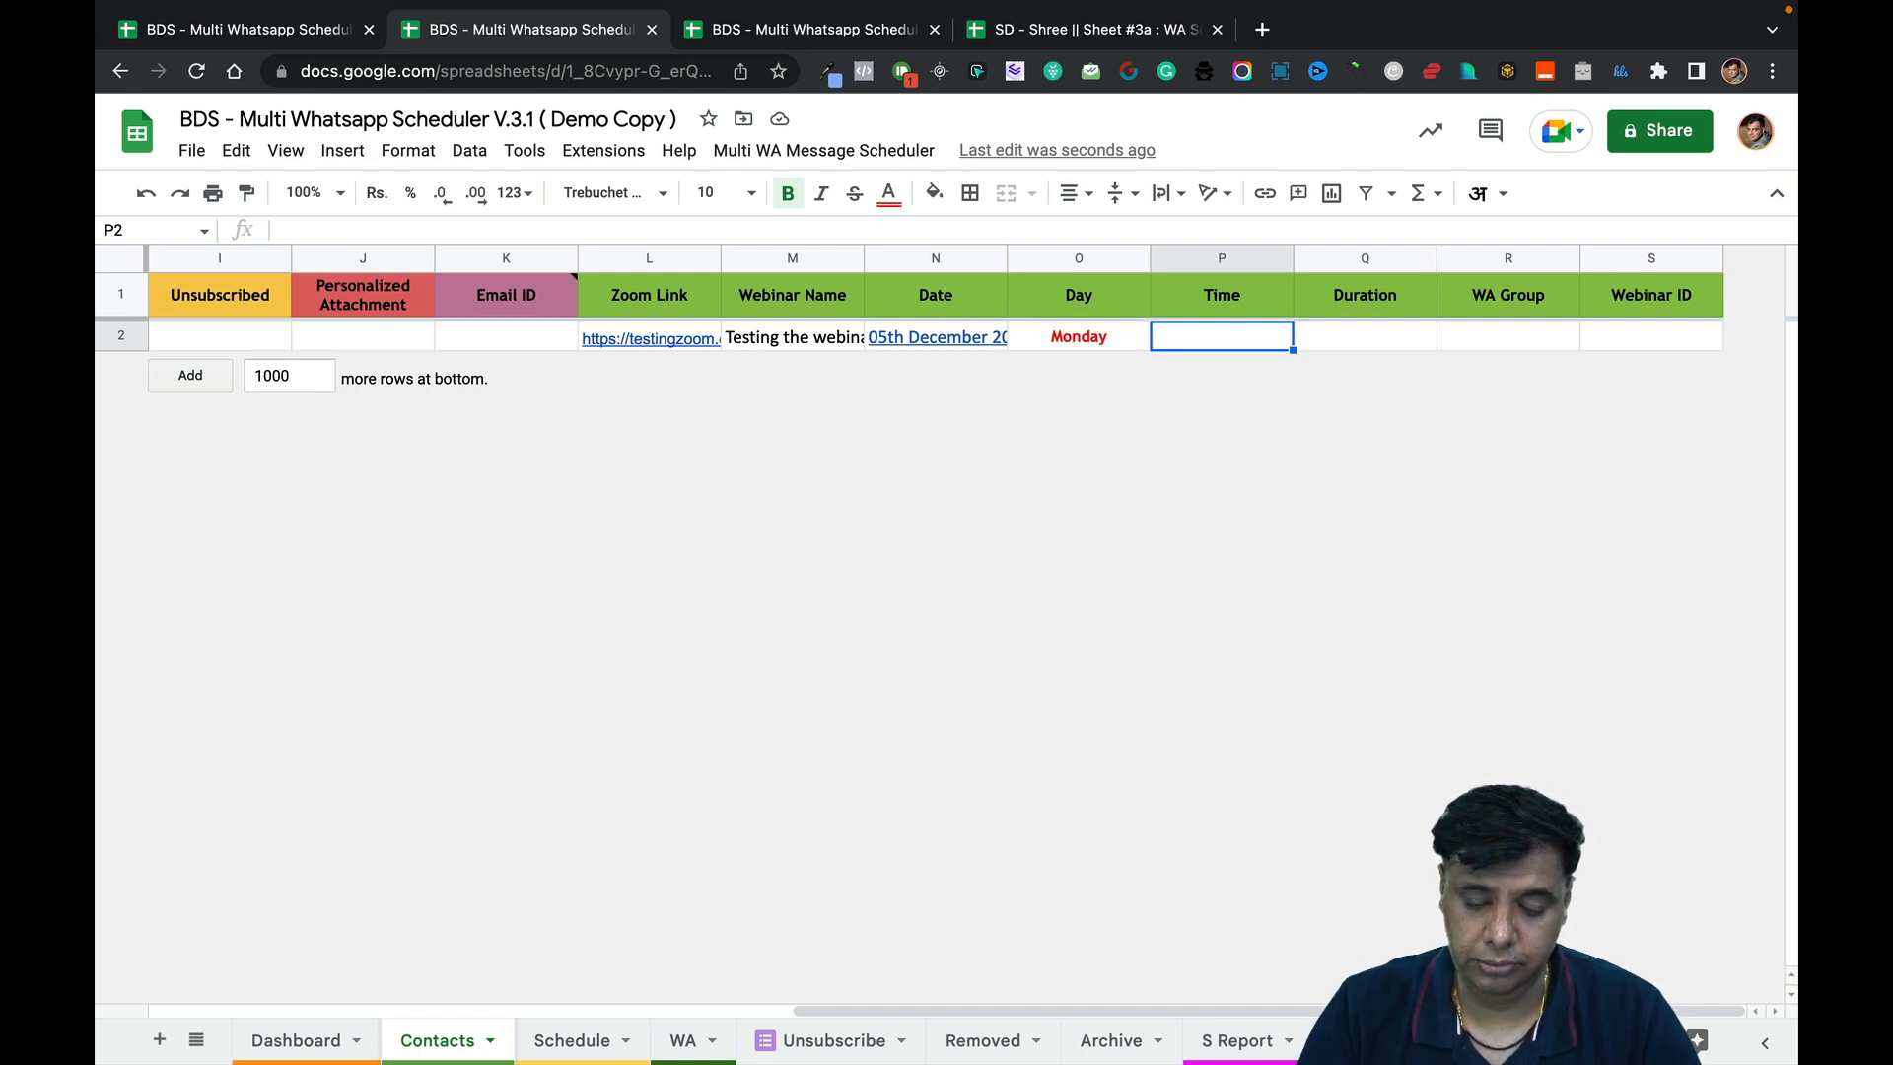
text(08:00)
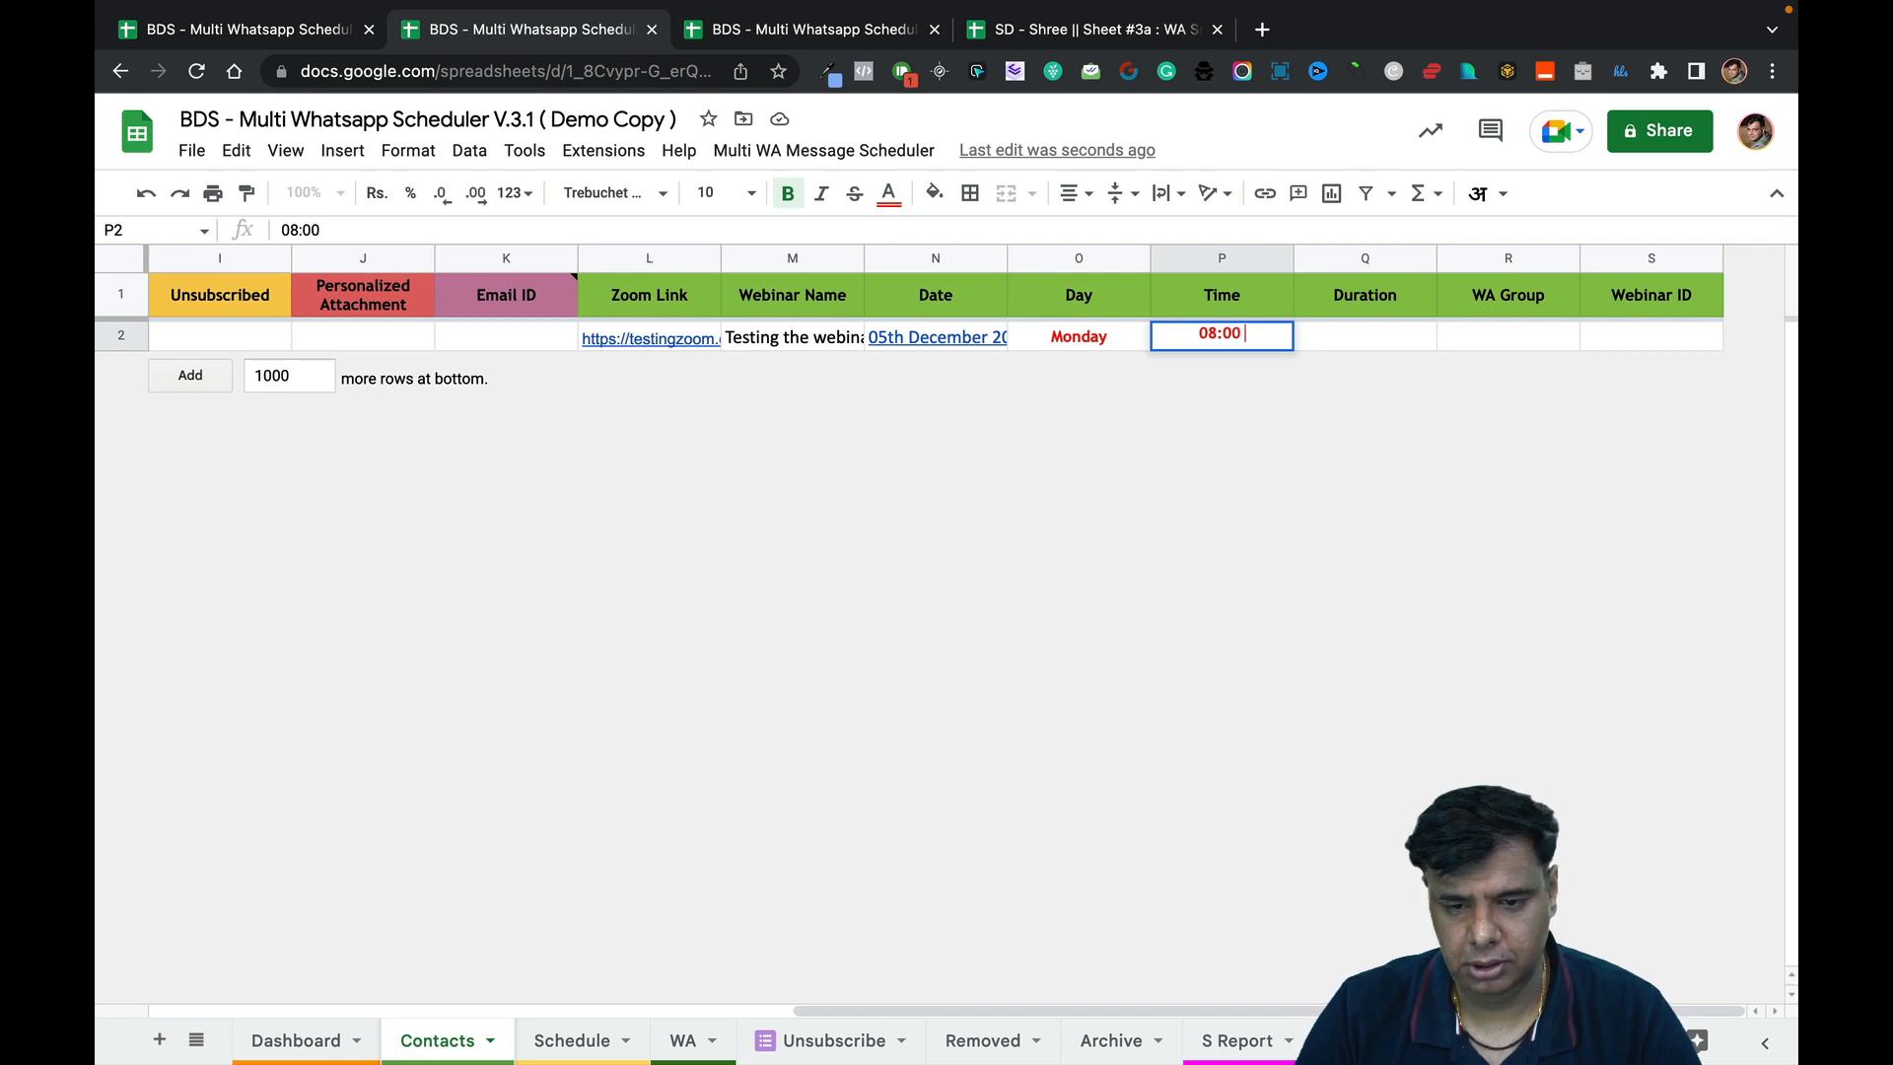
text( PM)
key(BackSpace)
text(M)
key(Left)
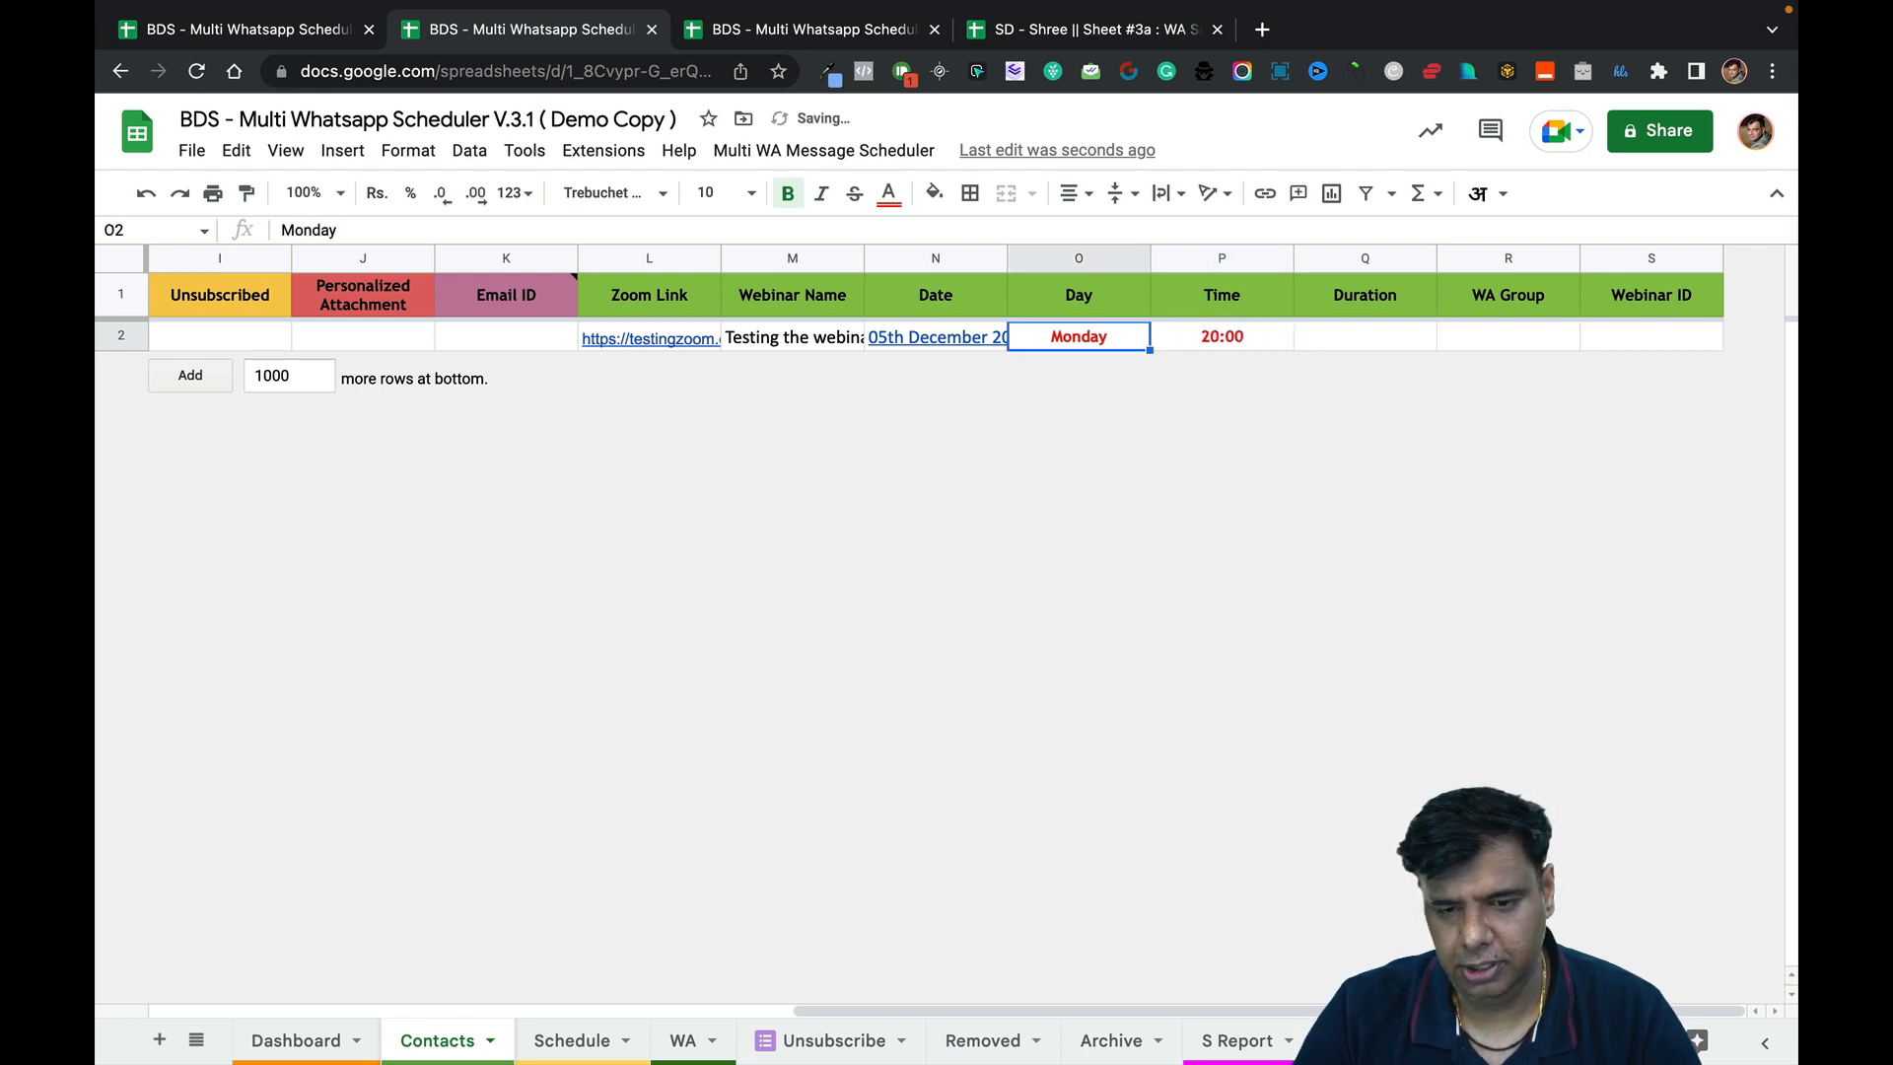
Re-enter the Time in P2 as plain text '08:00 PM.
click(1244, 340)
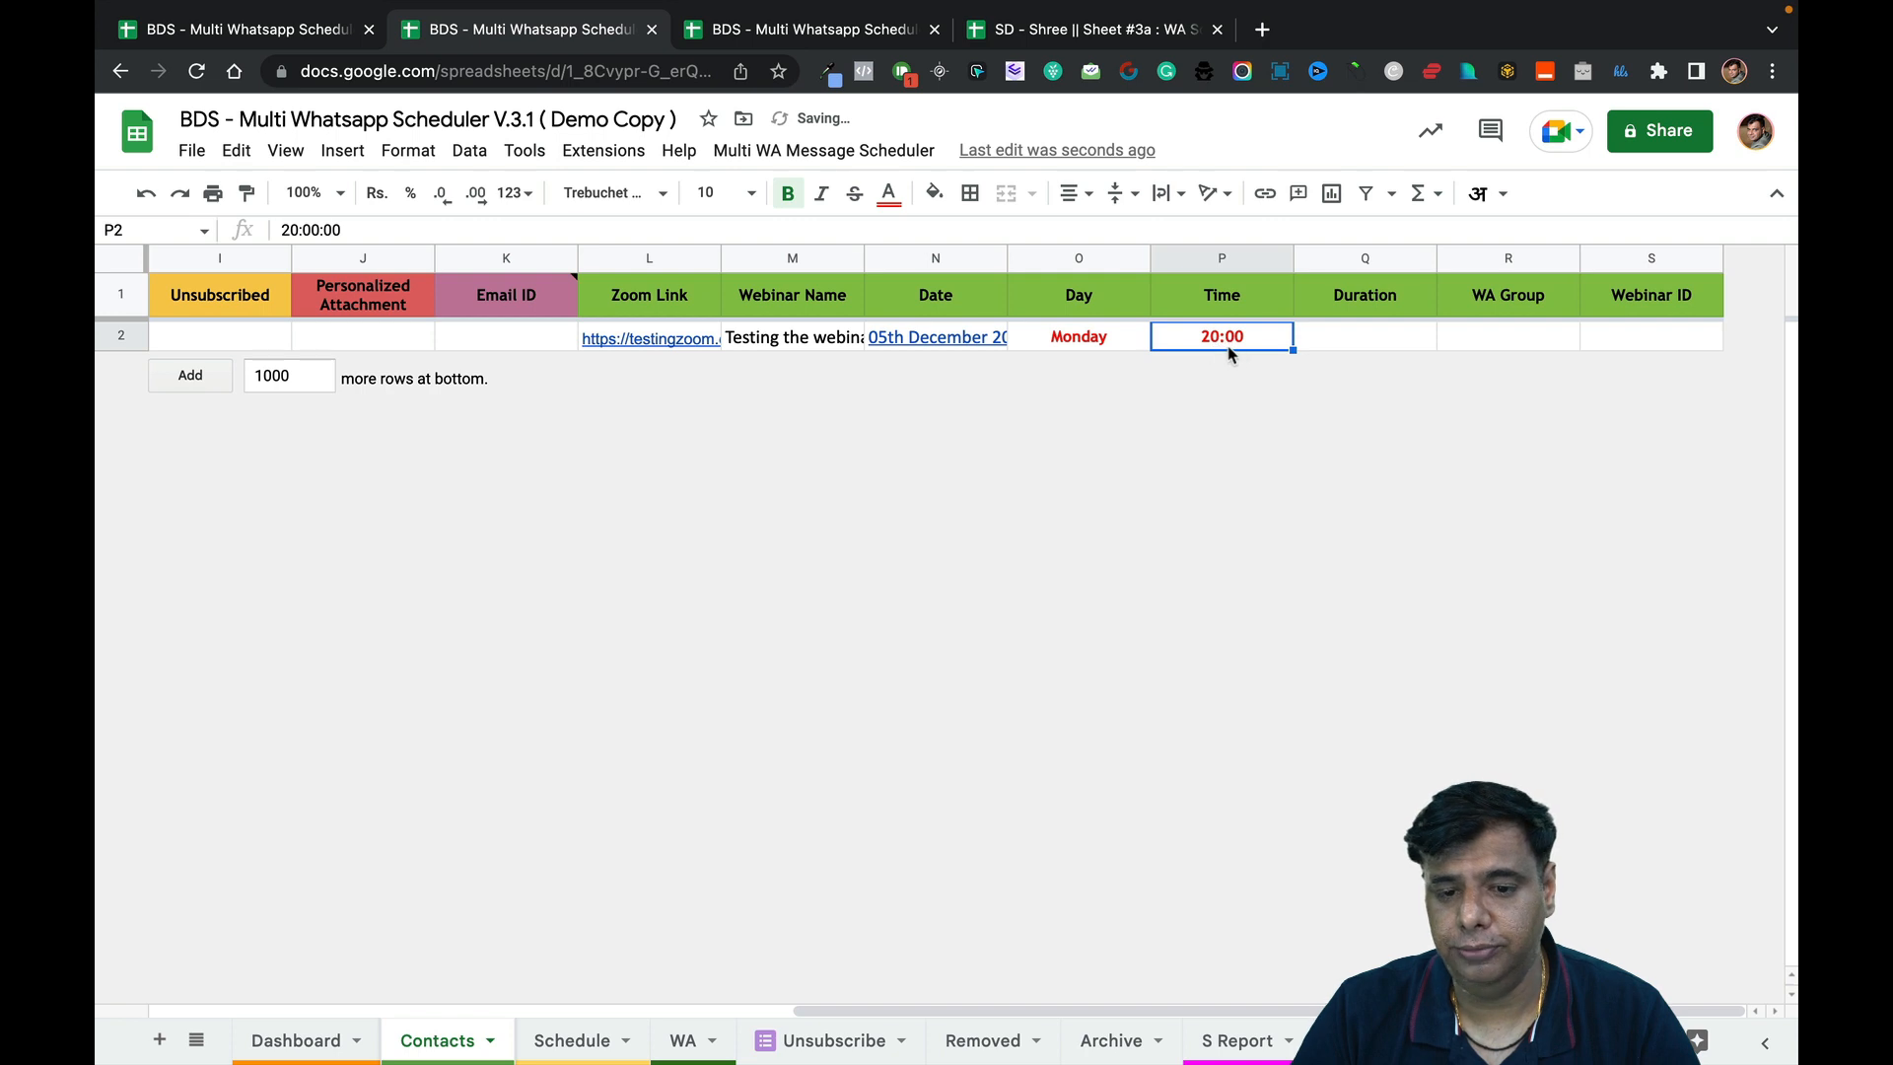
double_click(1228, 345)
key(BackSpace)
key(BackSpace)
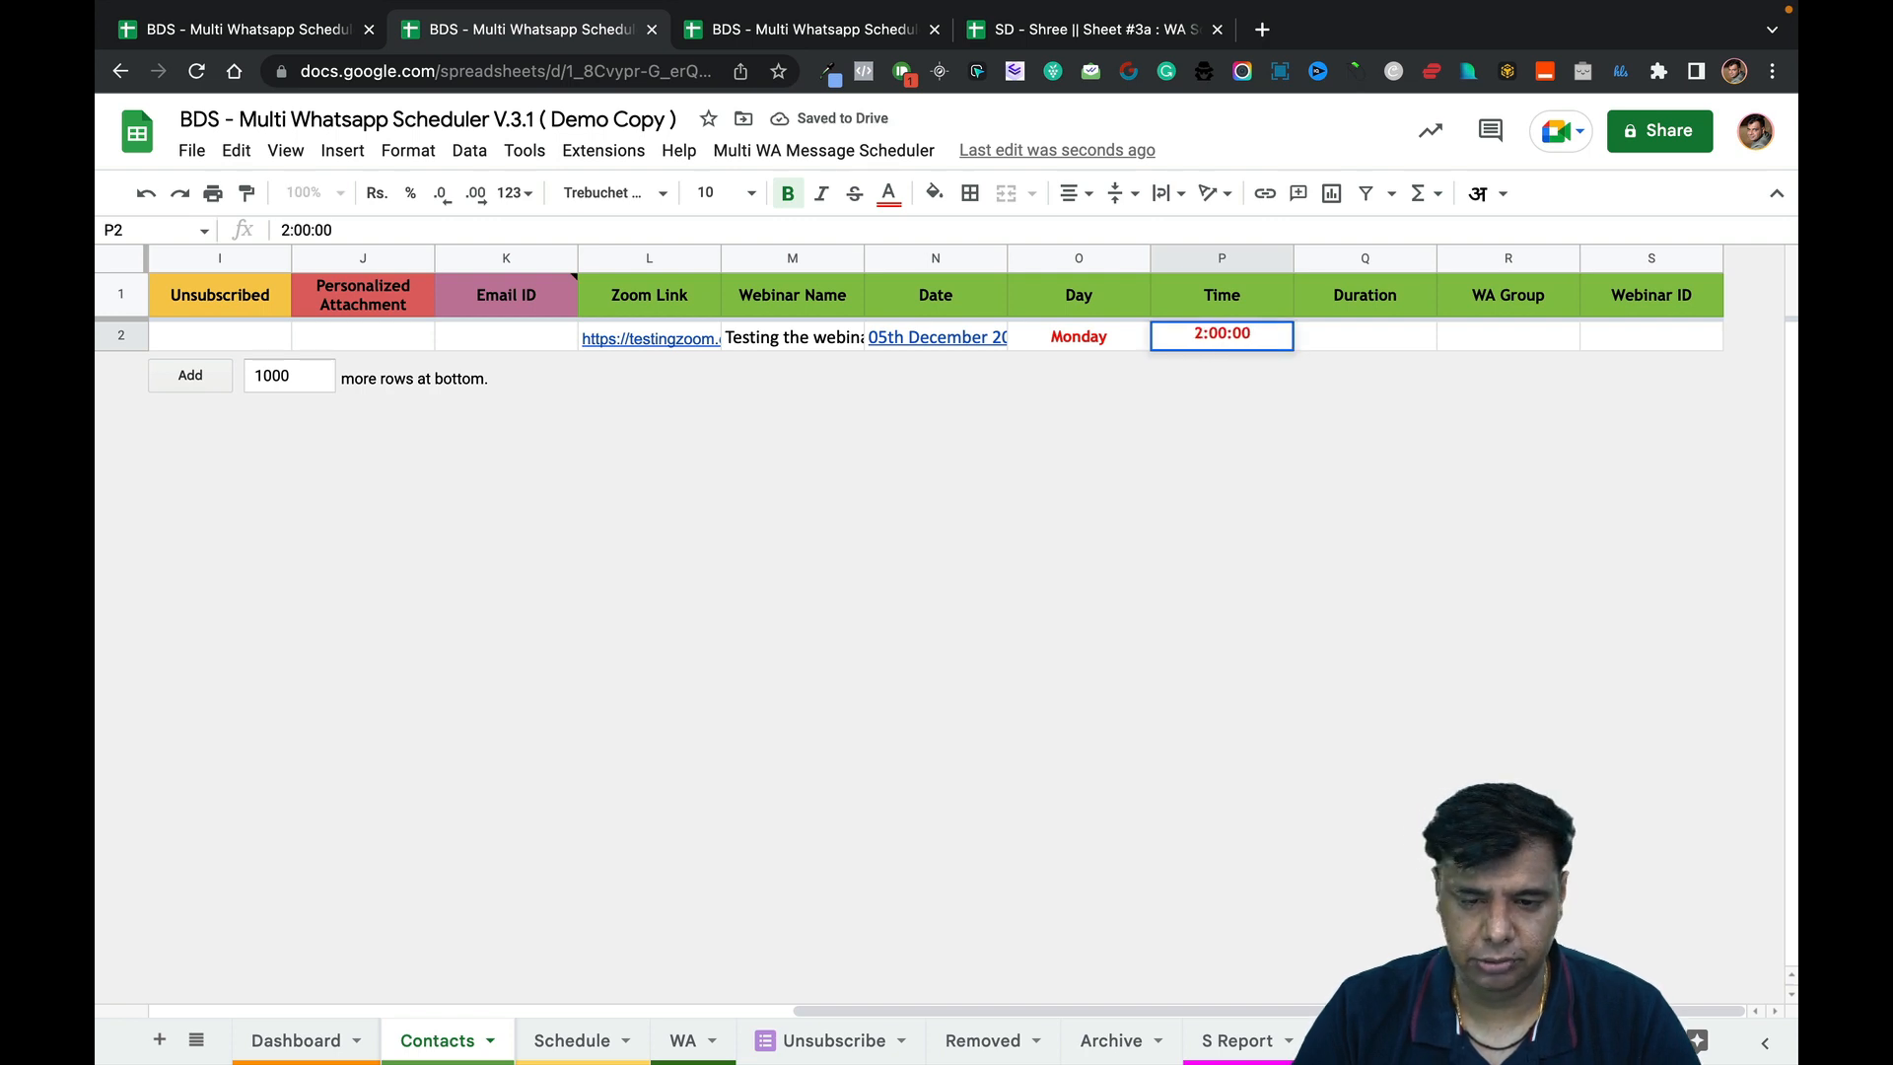
key(shift+Right)
key(shift+Right)
key(shift+Right)
key(shift+Right)
key(shift+Right)
key(shift+Right)
key(BackSpace)
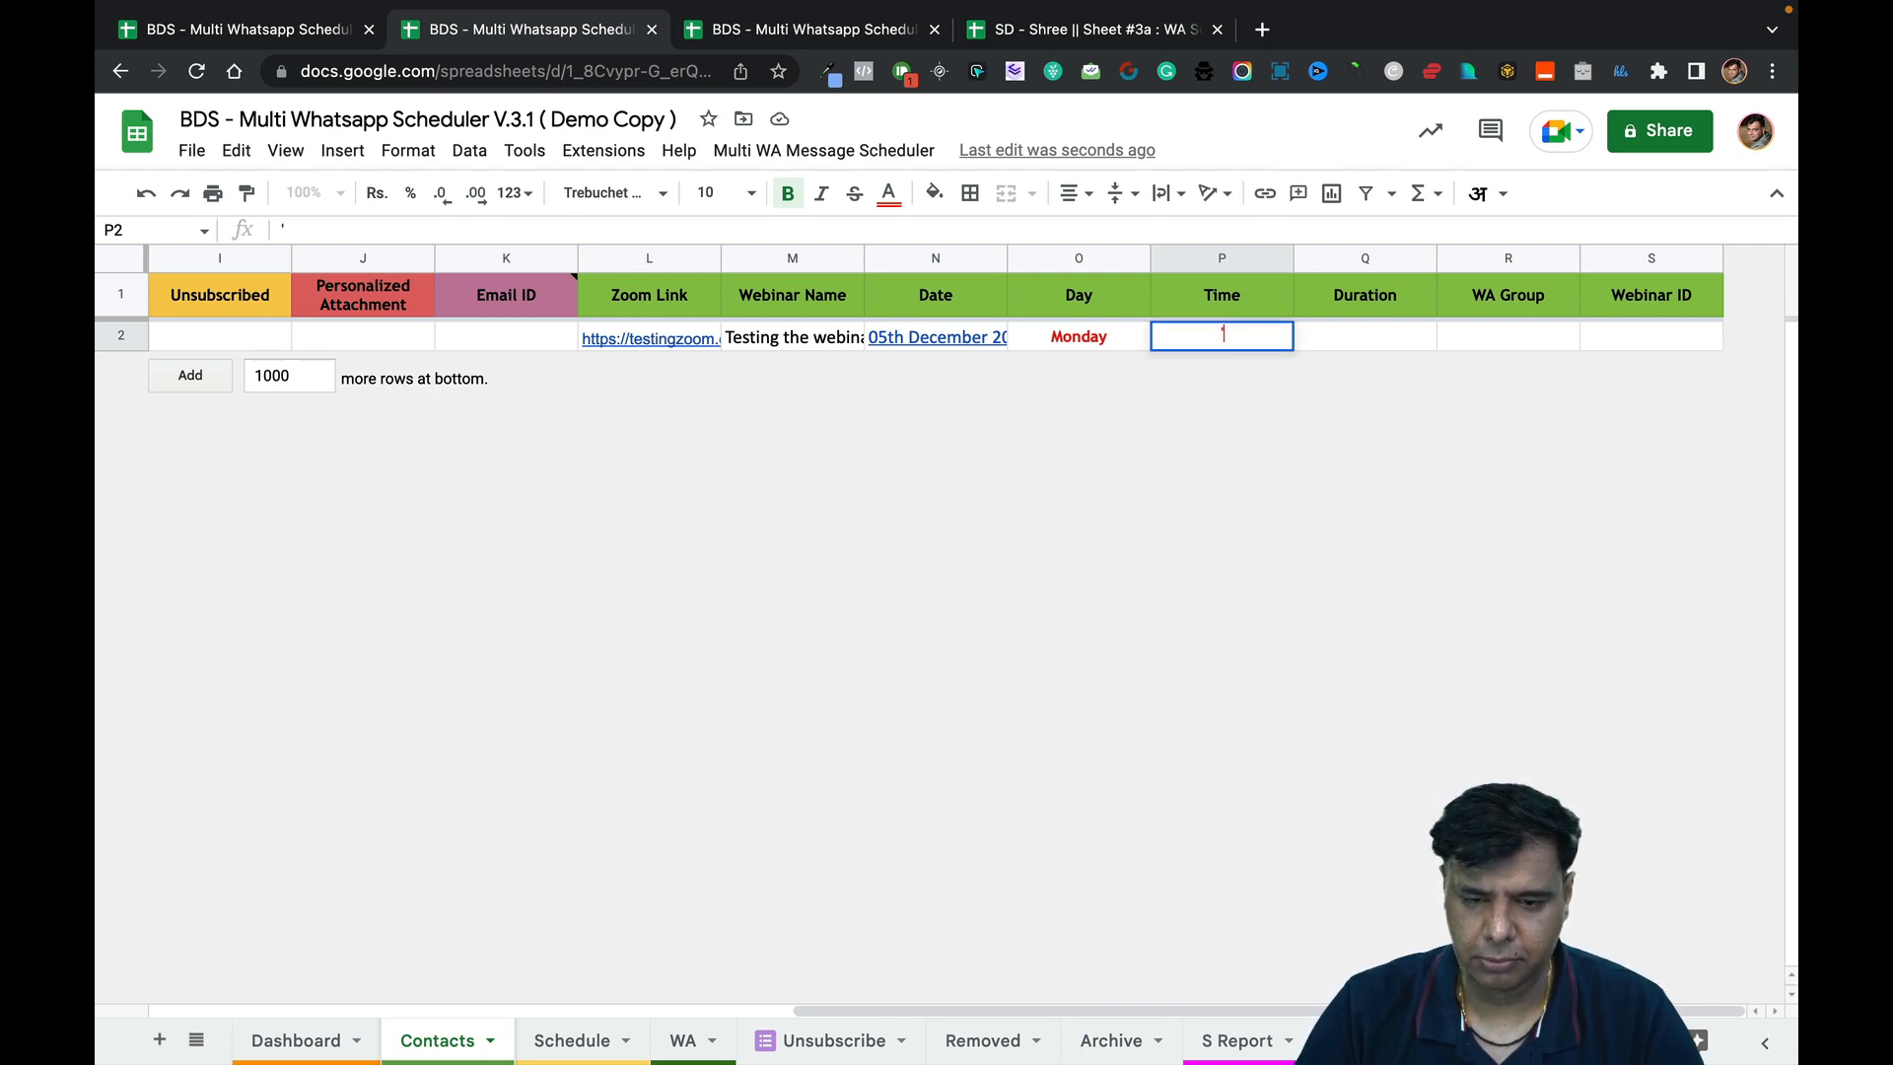
text('08:00 PM)
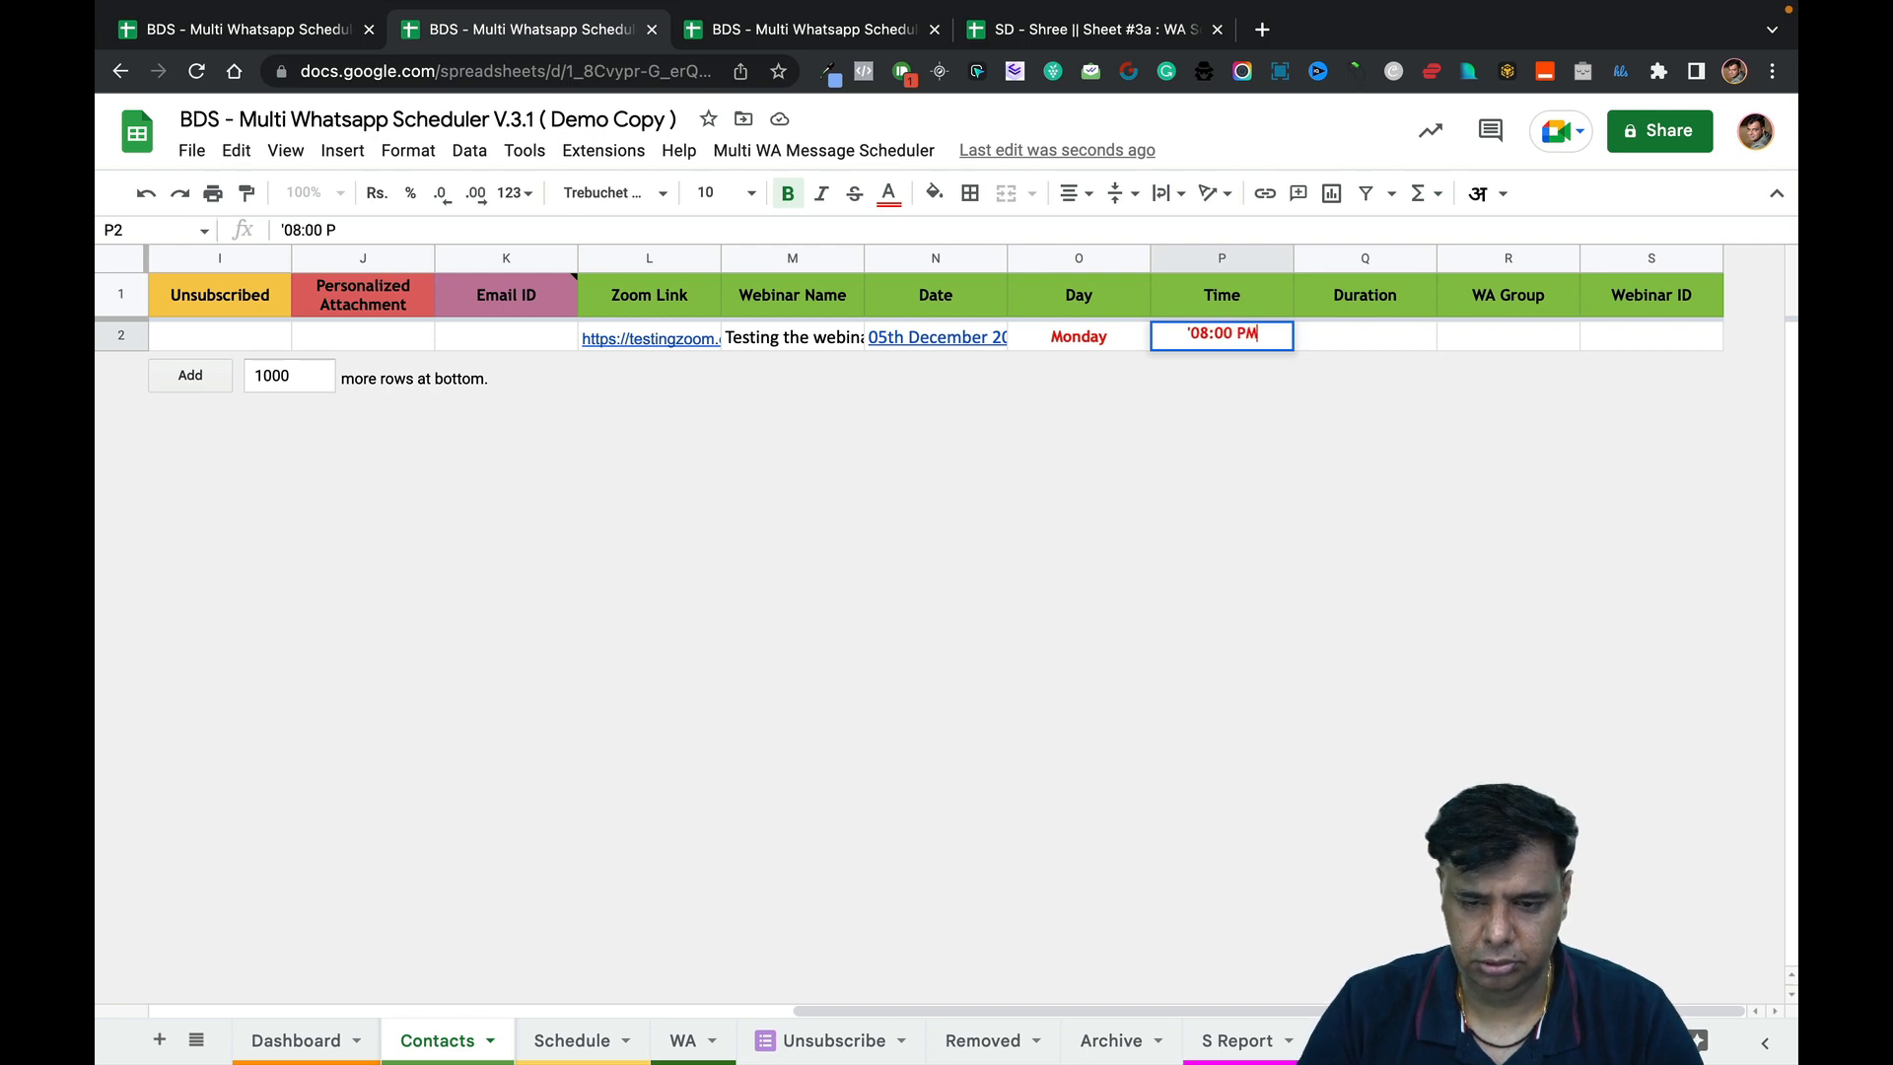
key(Return)
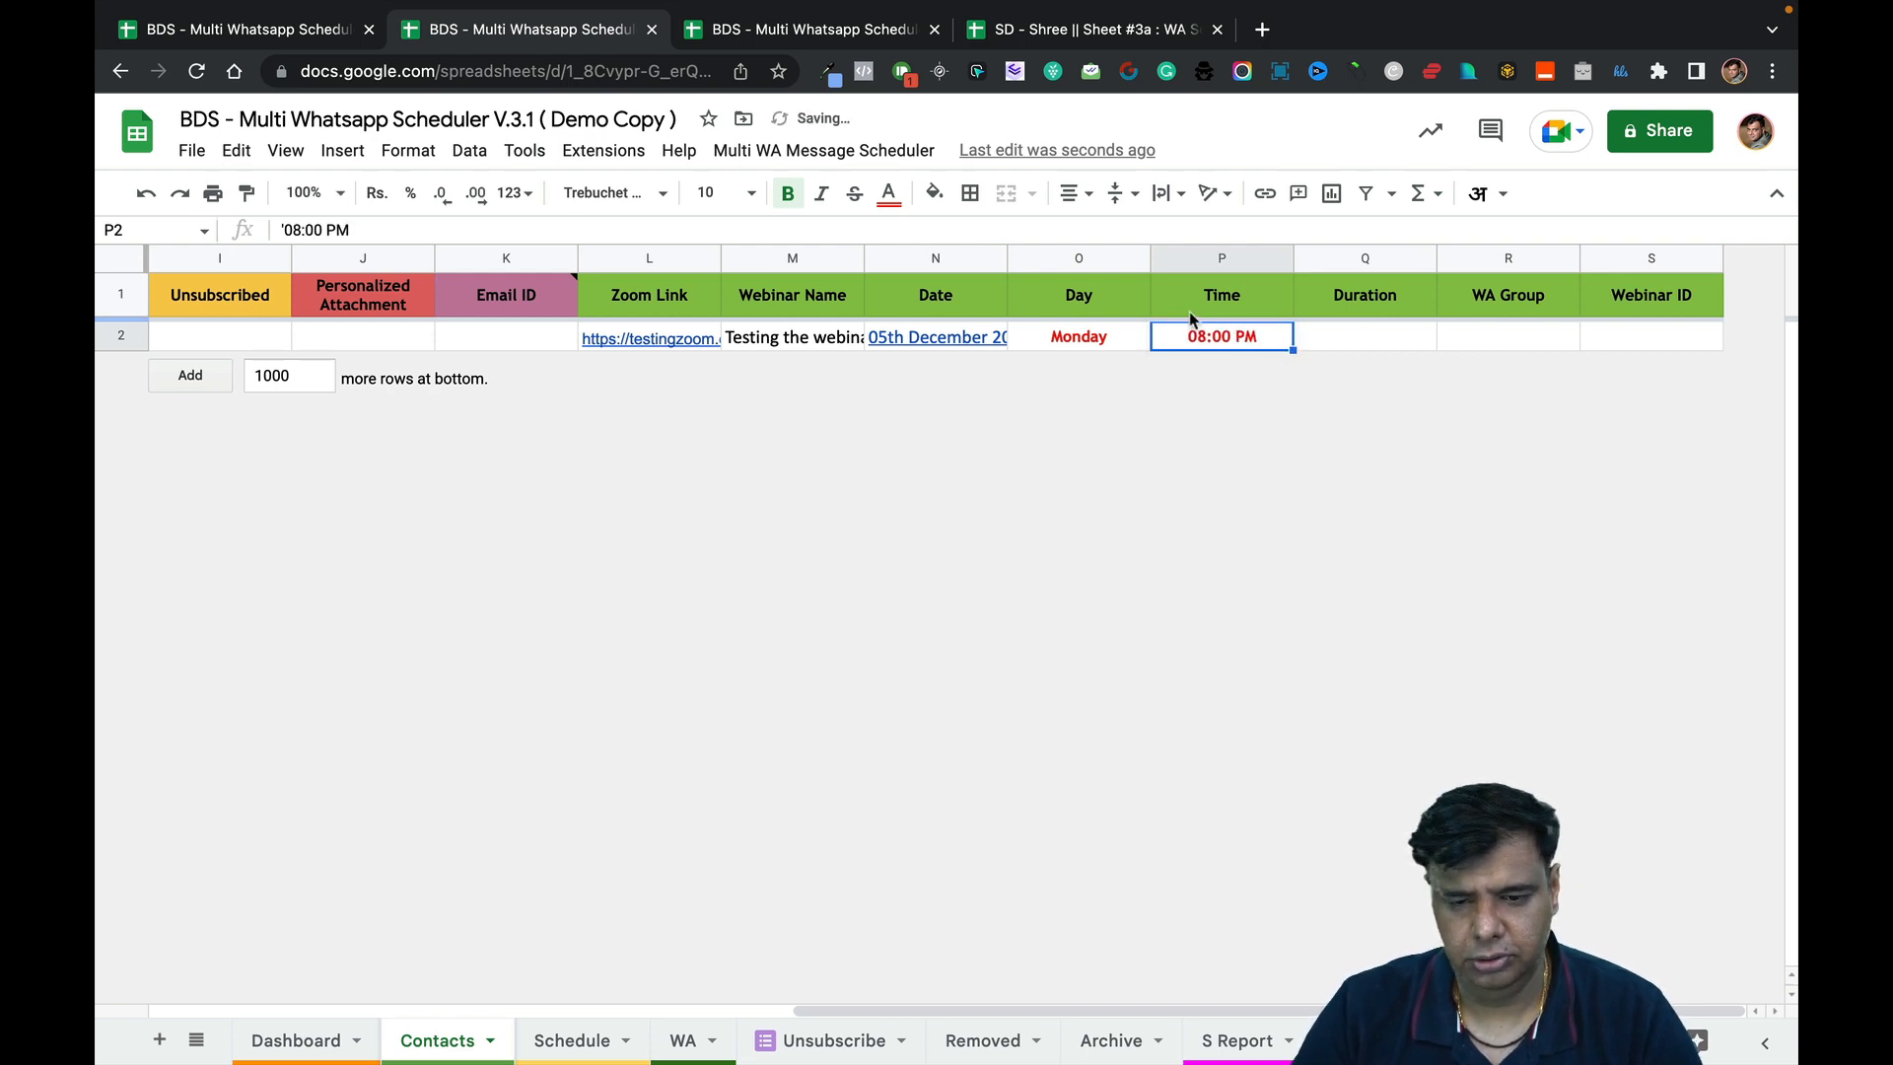
click(1400, 342)
text(2 Hours)
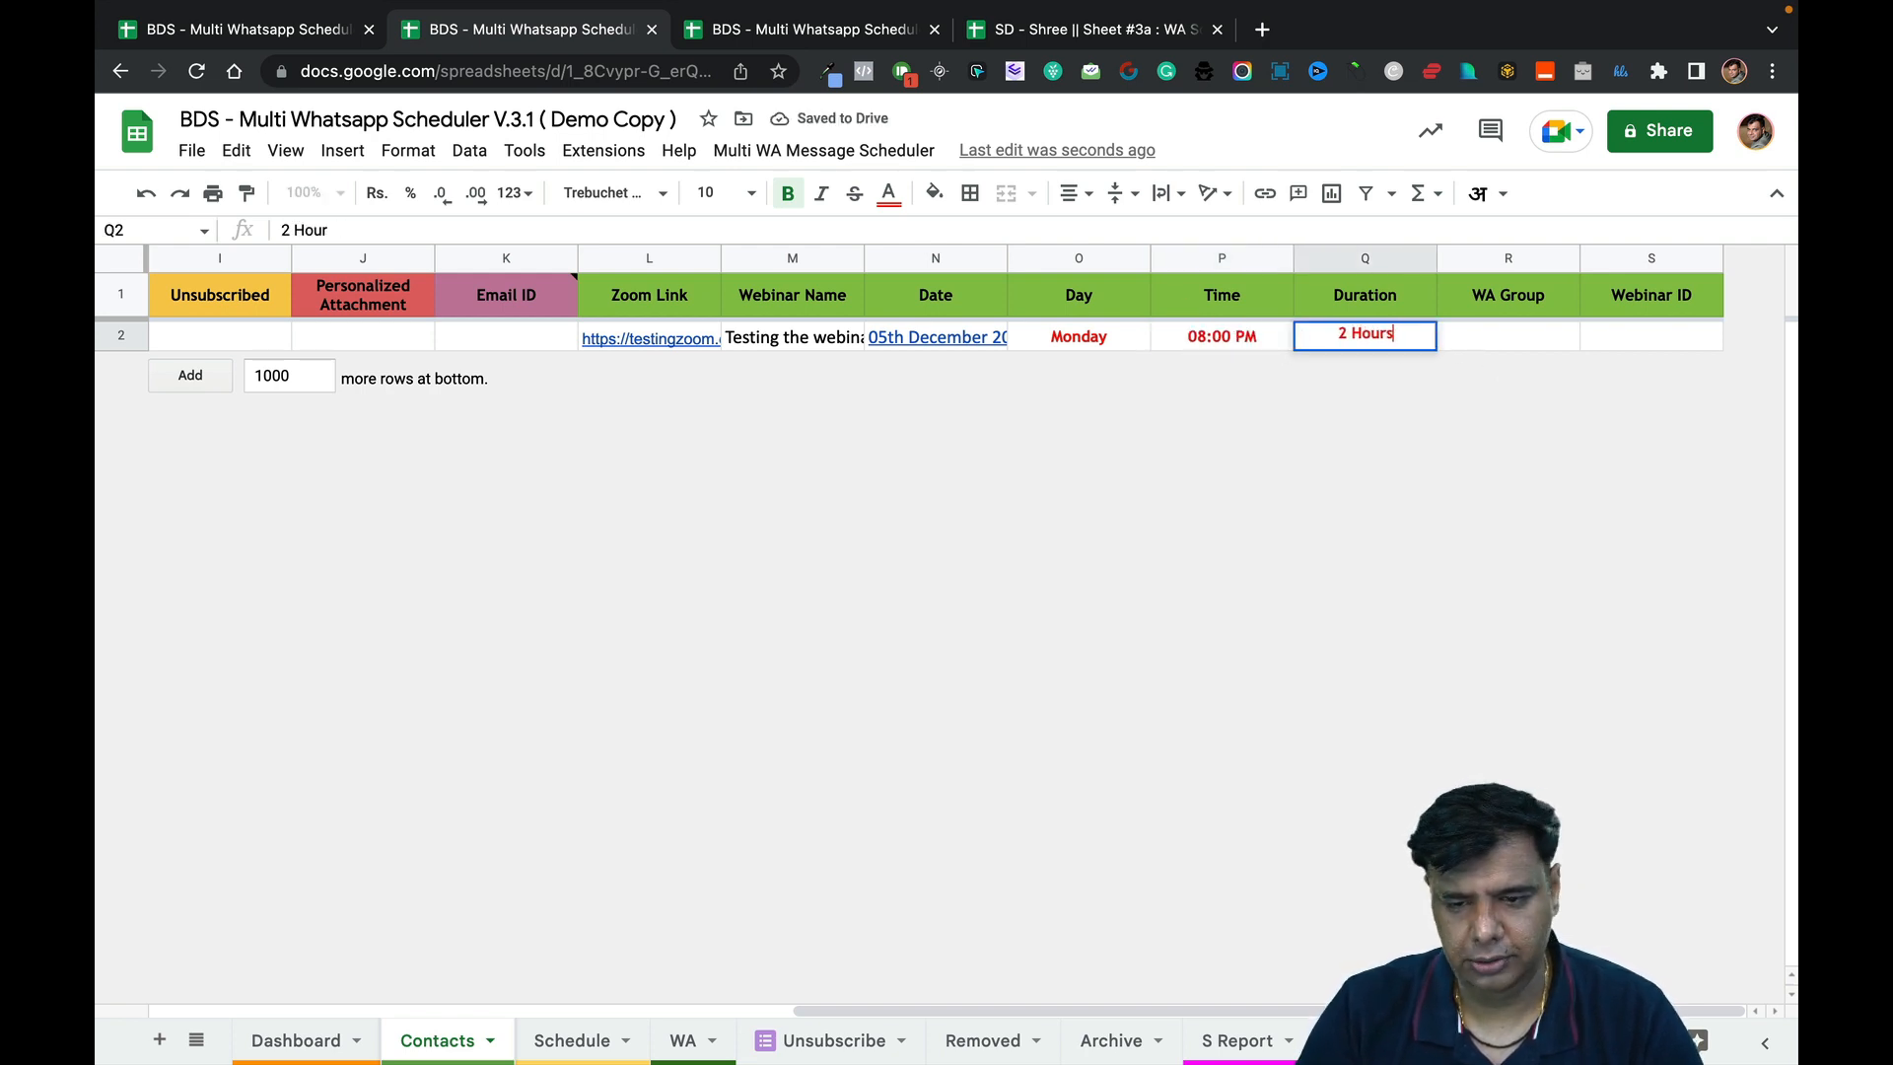
key(Tab)
text(https:)
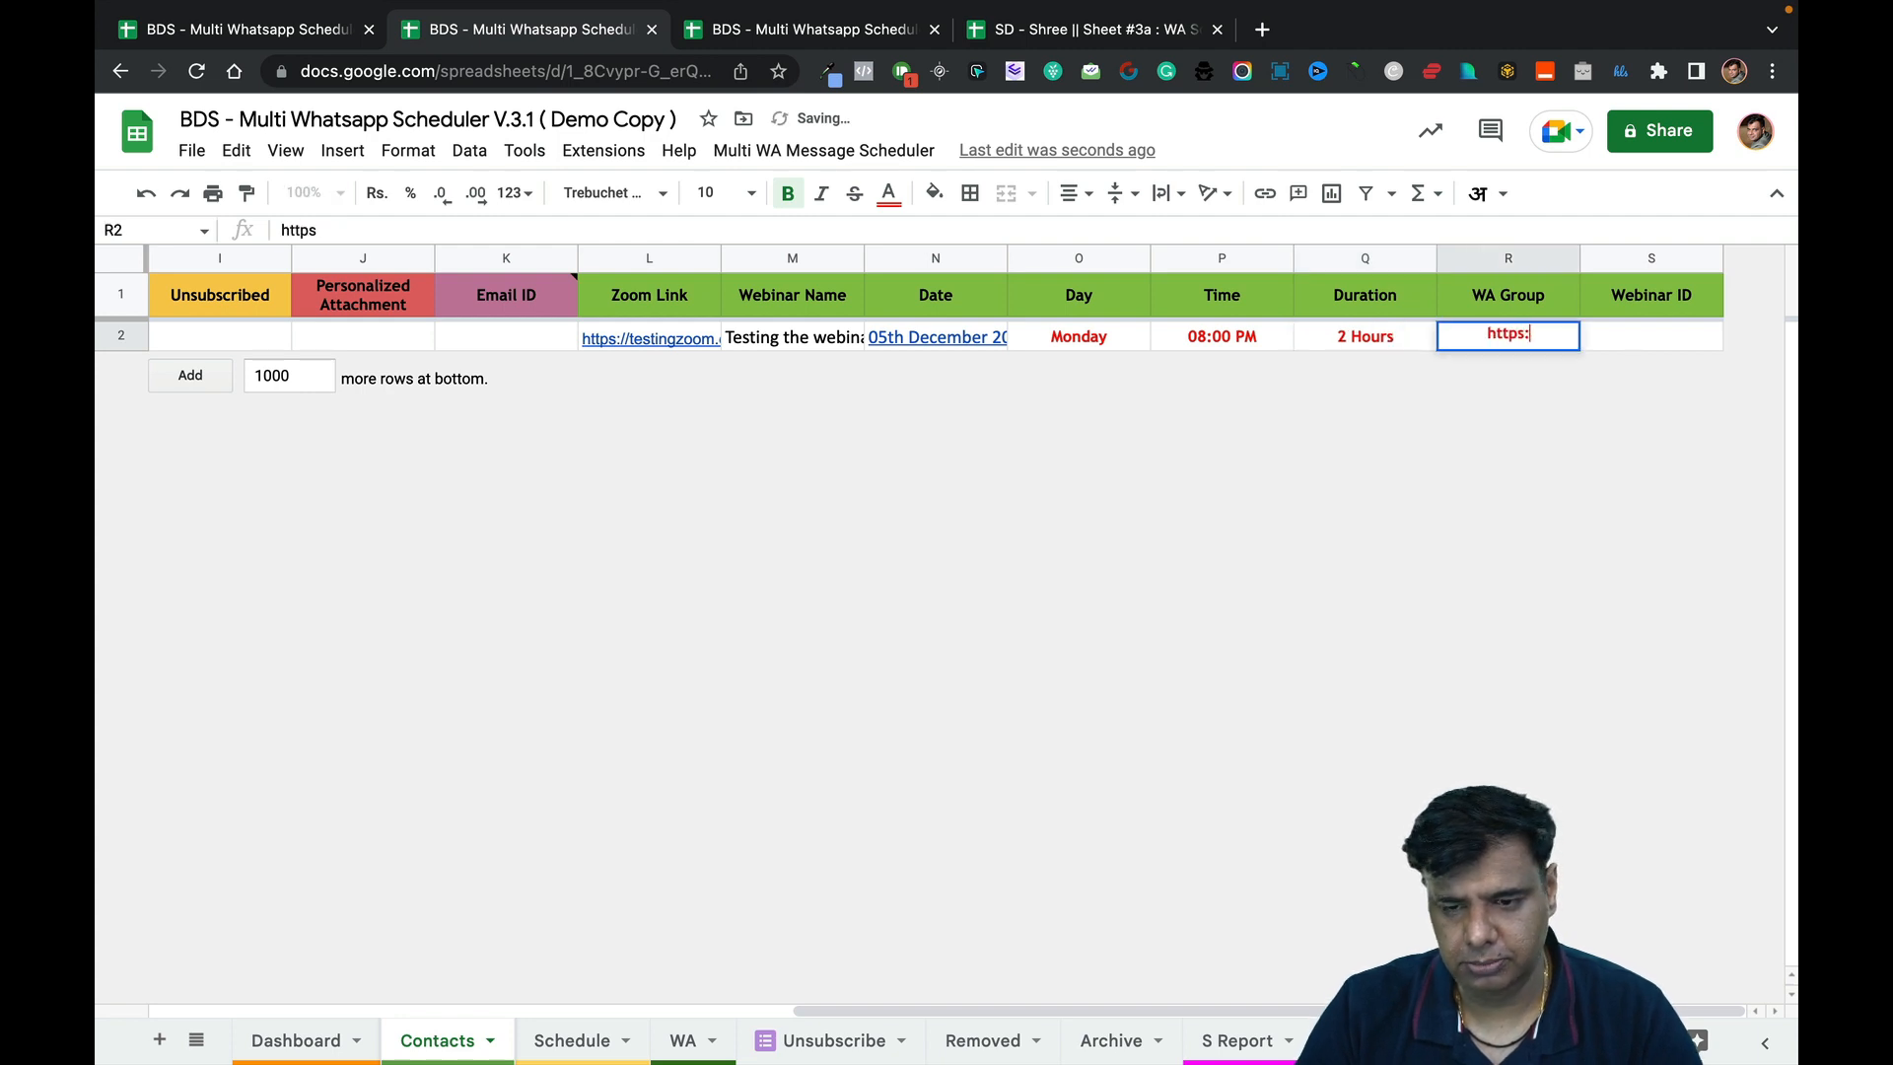
text(//wagroup.com)
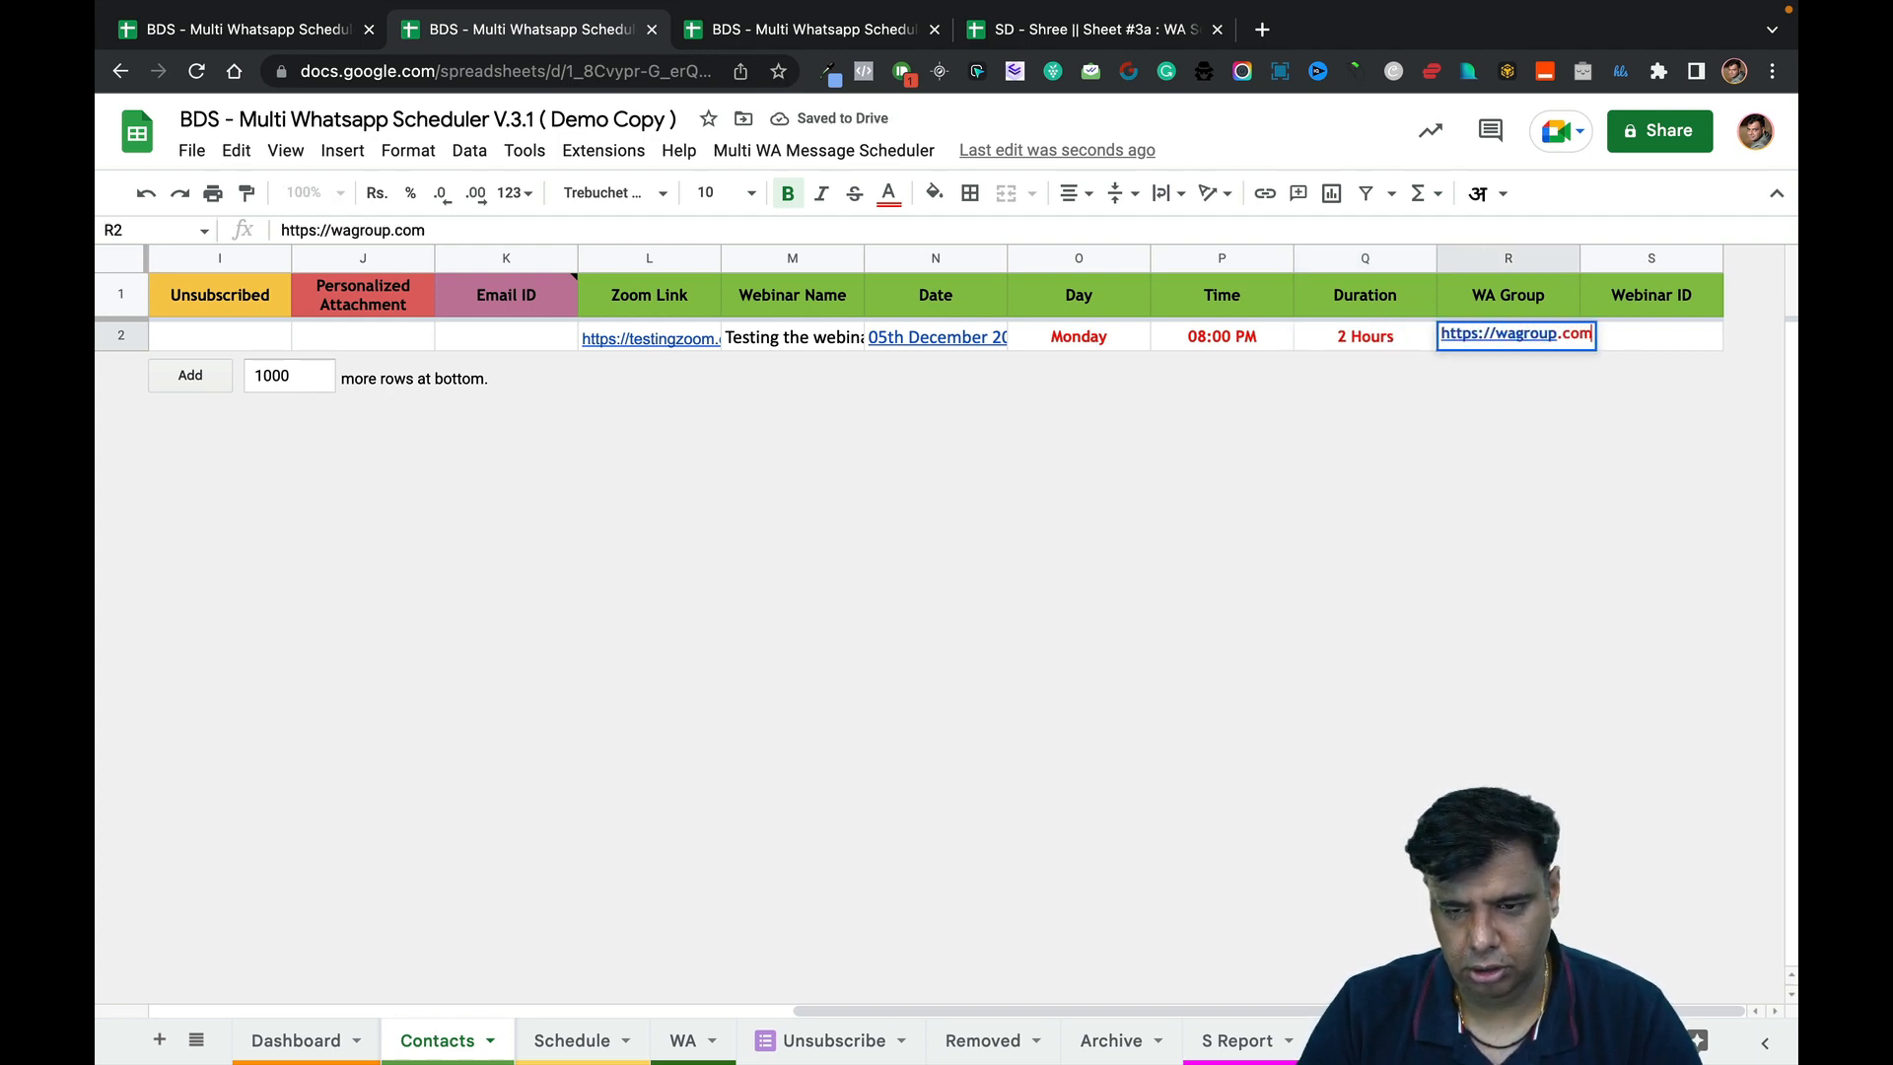
key(Tab)
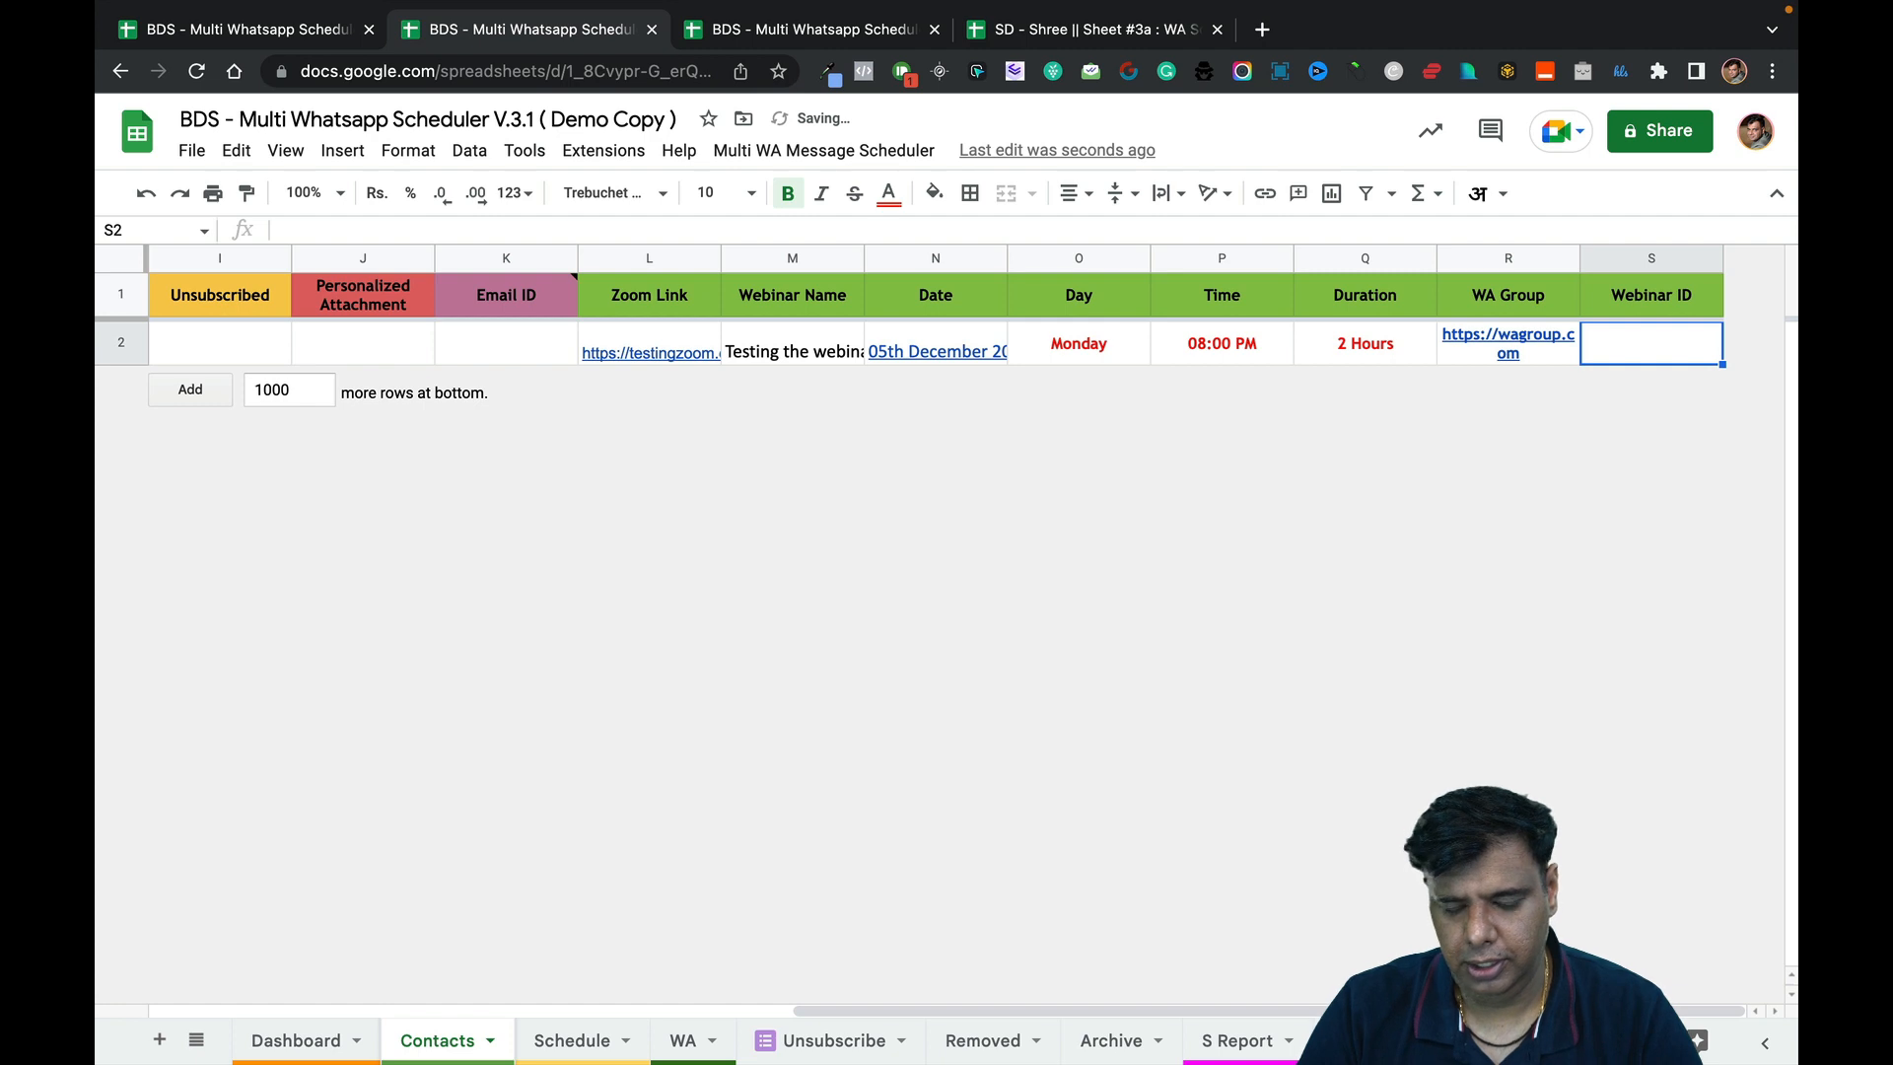
text(123456789)
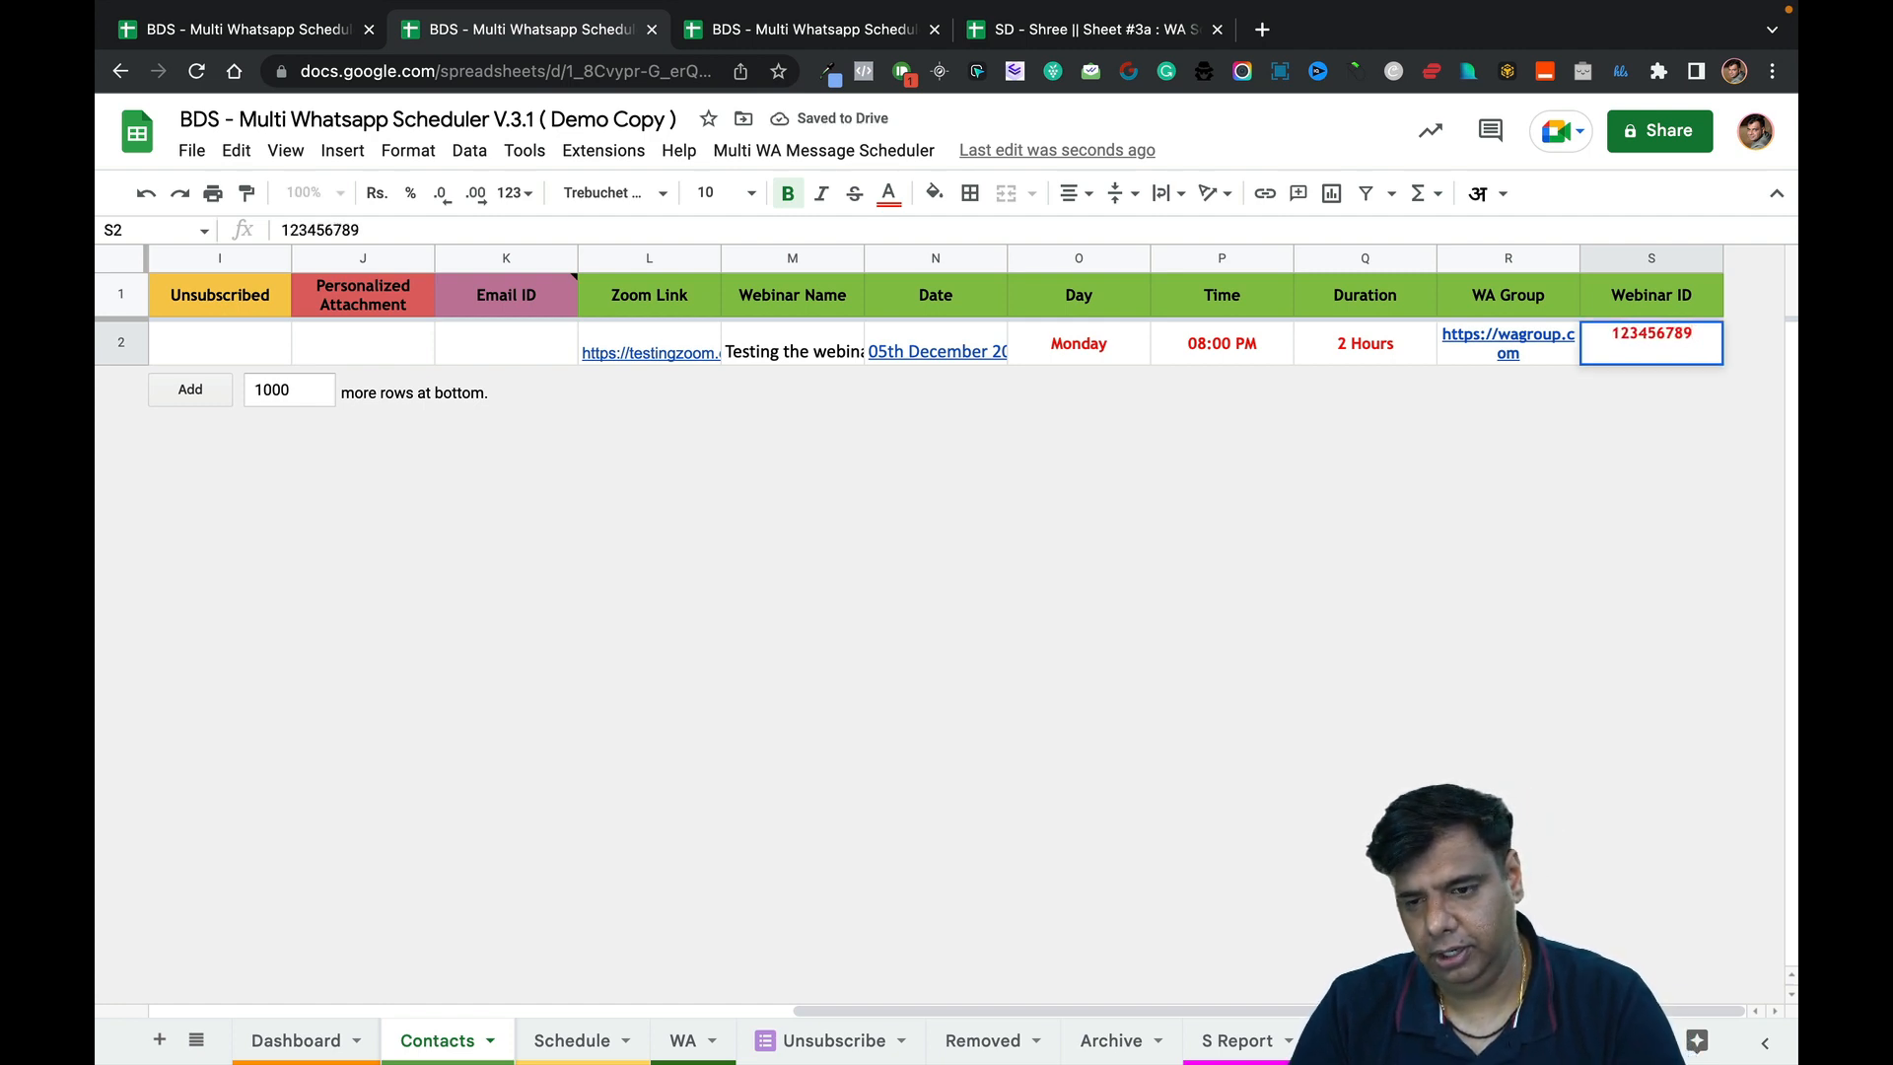
click(1370, 479)
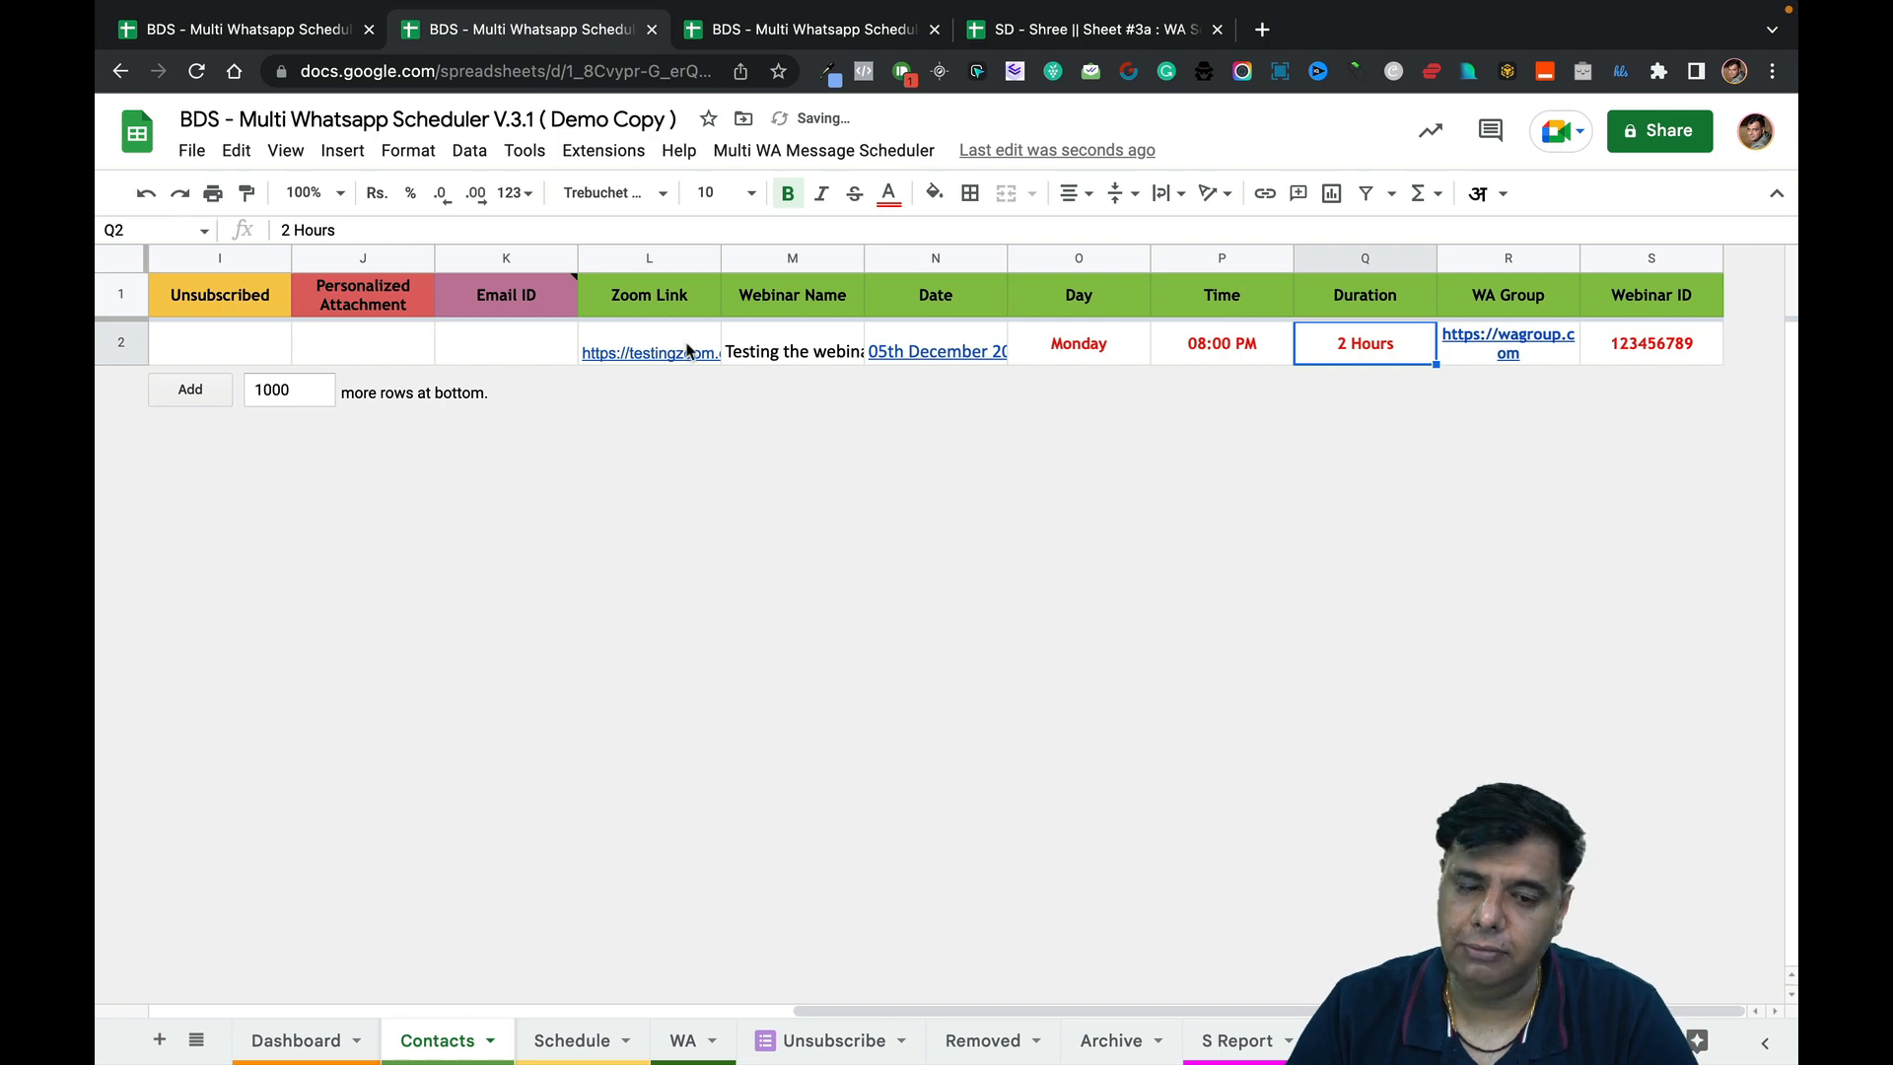
Enter the contact's e-mail address in K2 under Email ID.
mouse_move(695, 355)
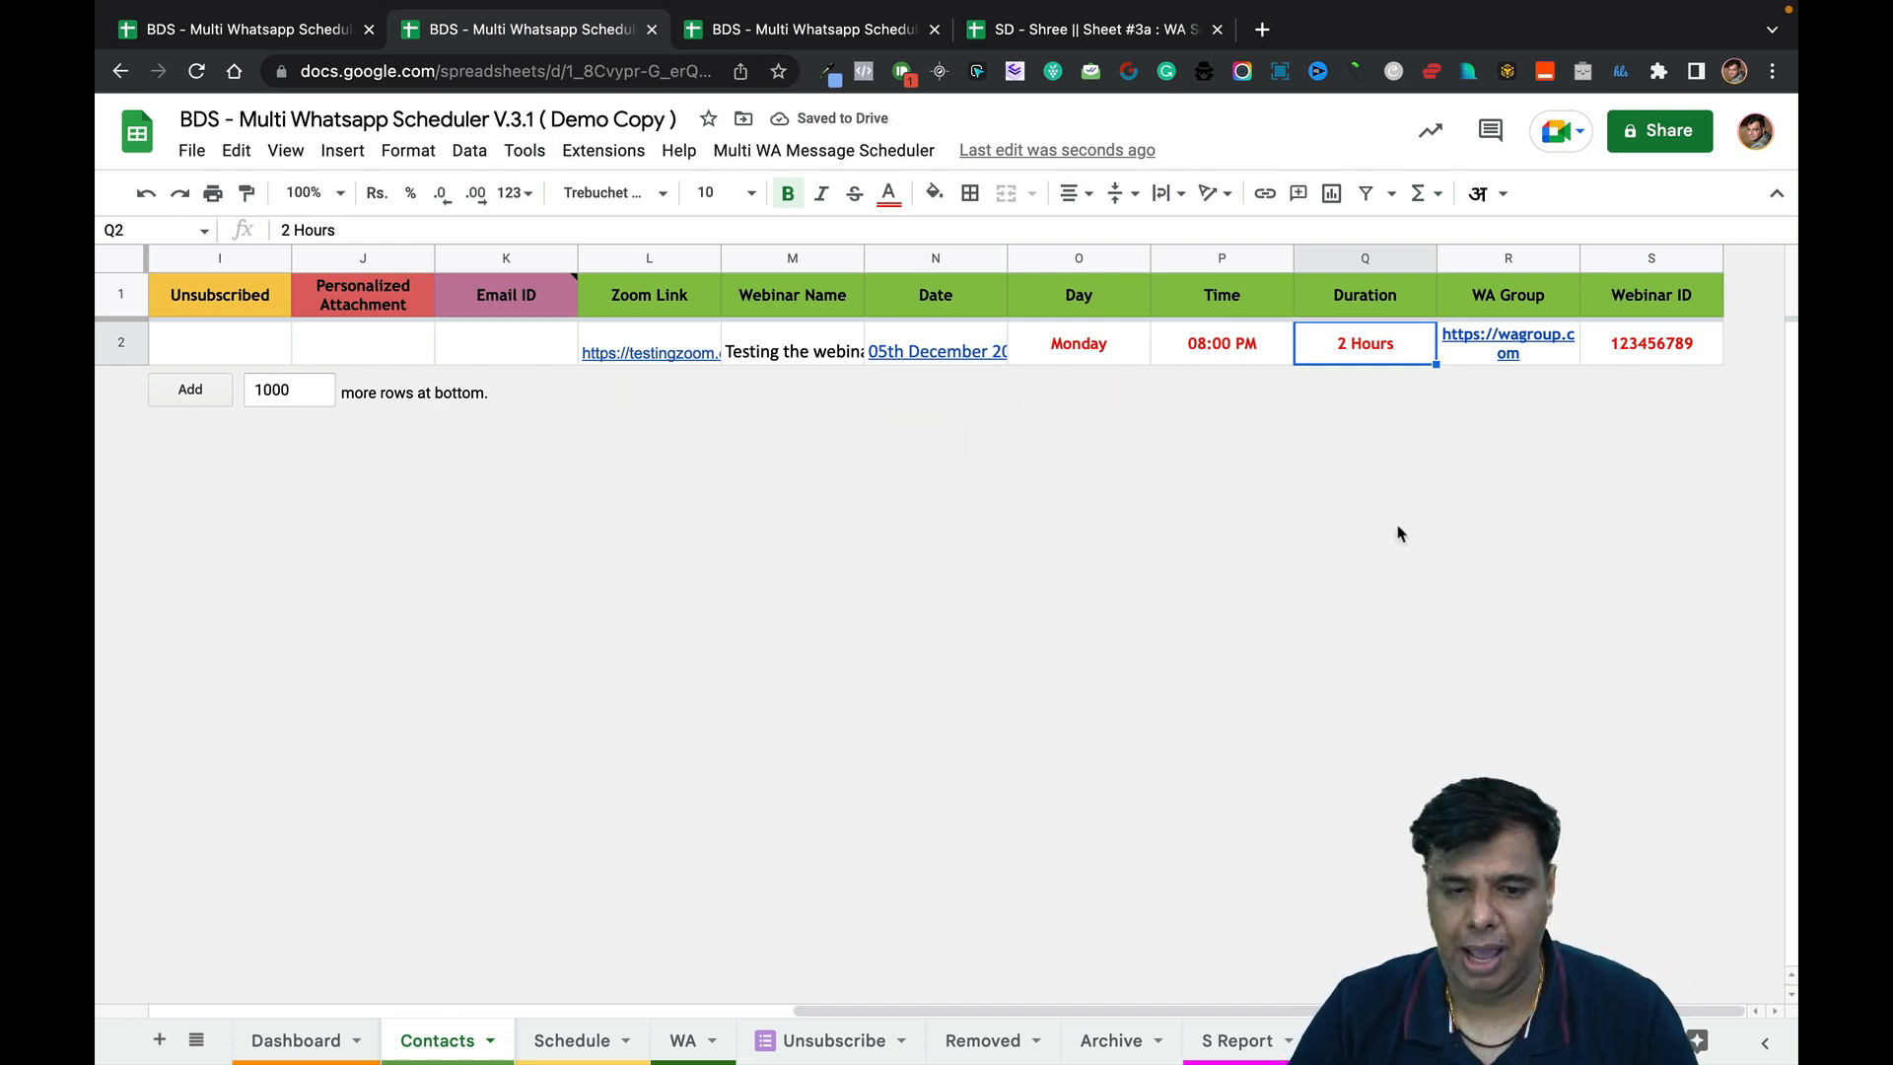
scroll(1400, 534, left, 10)
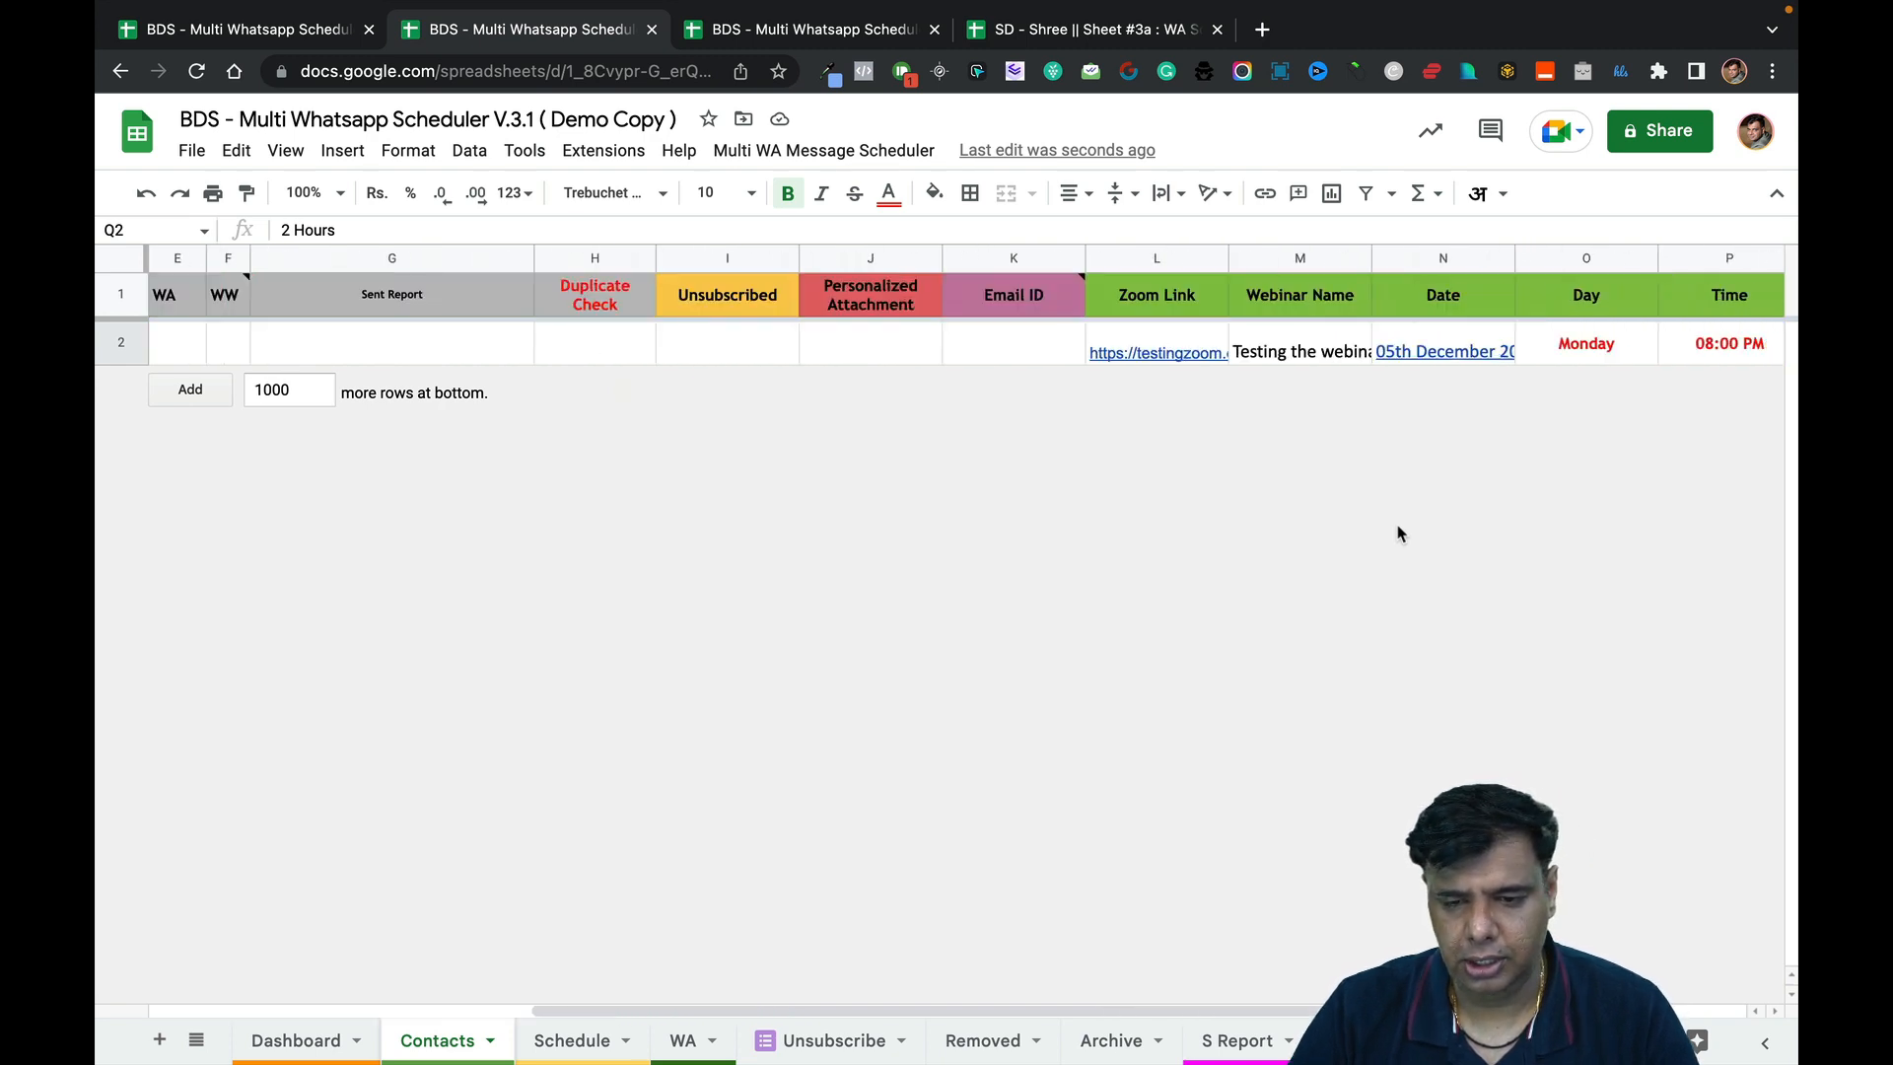
click(1019, 357)
text(Garua)
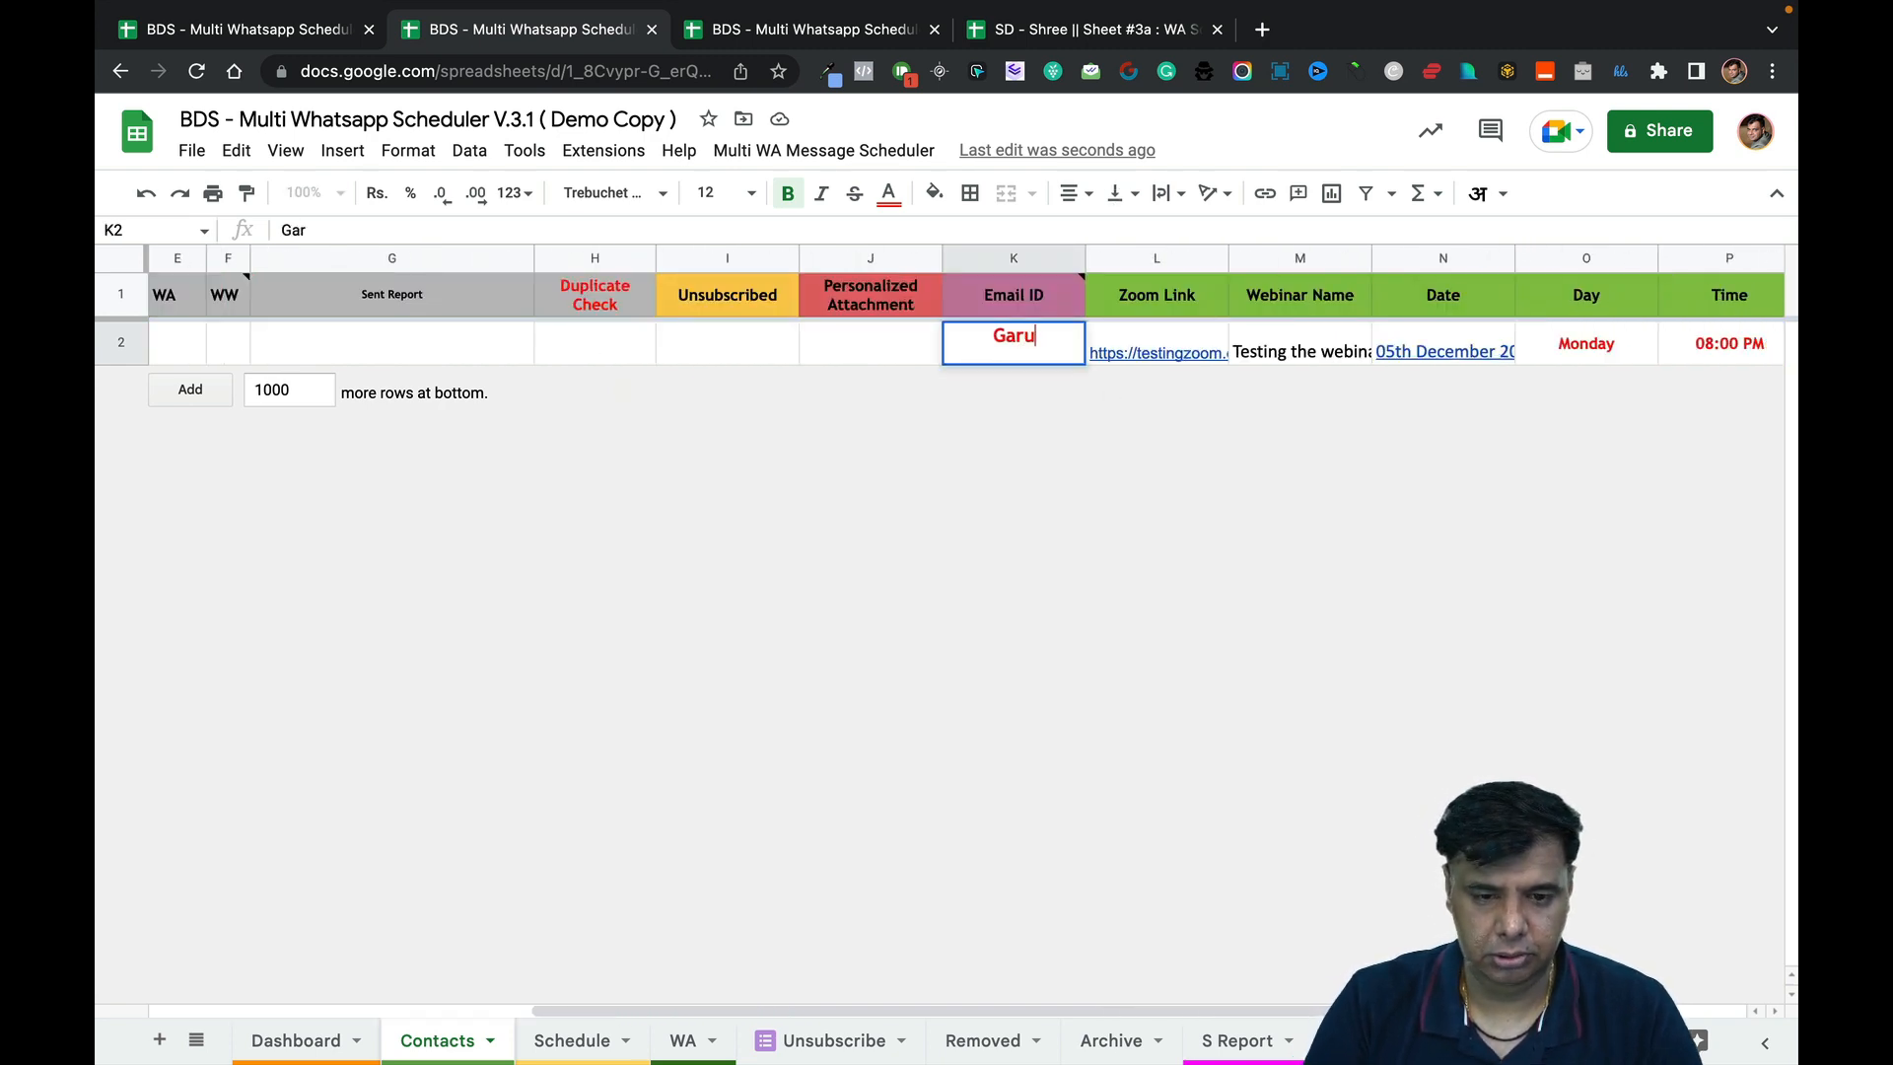
key(BackSpace)
key(BackSpace)
key(BackSpace)
text(urav)
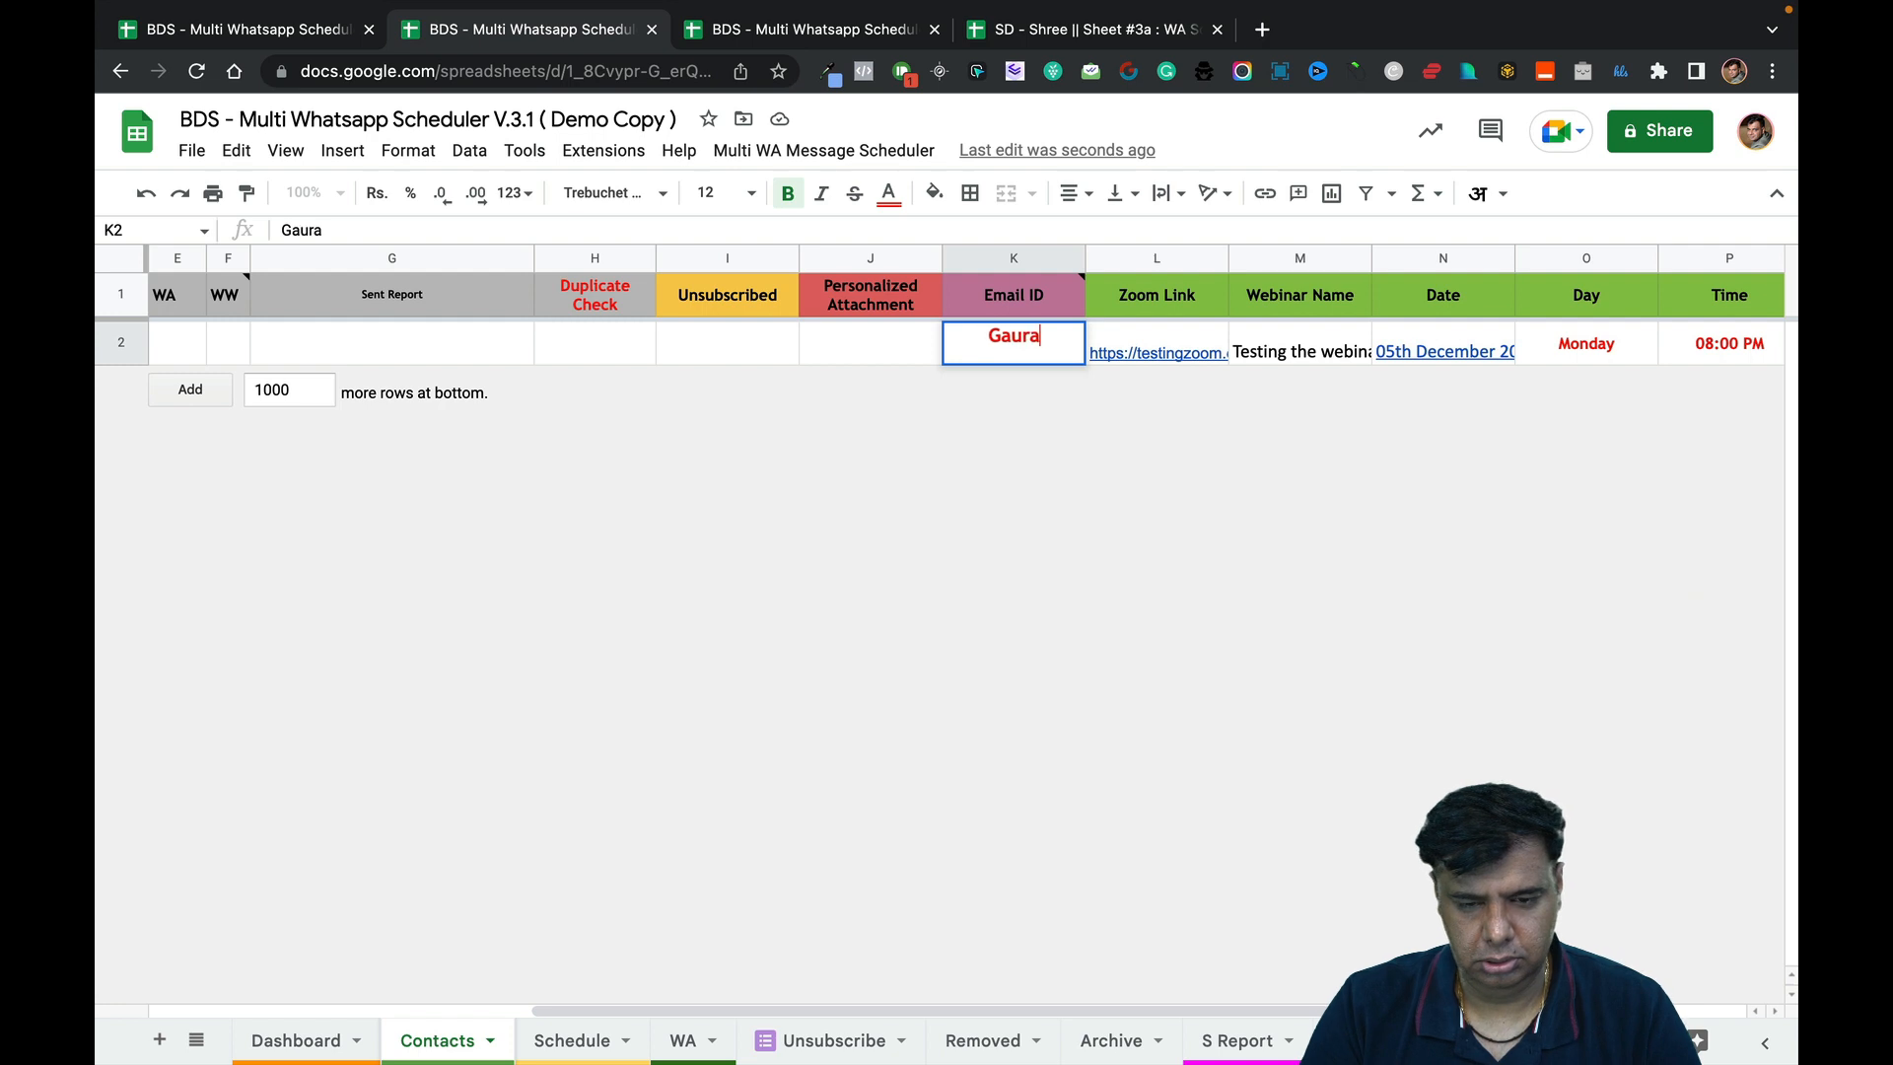
key(BackSpace)
key(BackSpace)
key(BackSpace)
key(BackSpace)
key(BackSpace)
key(BackSpace)
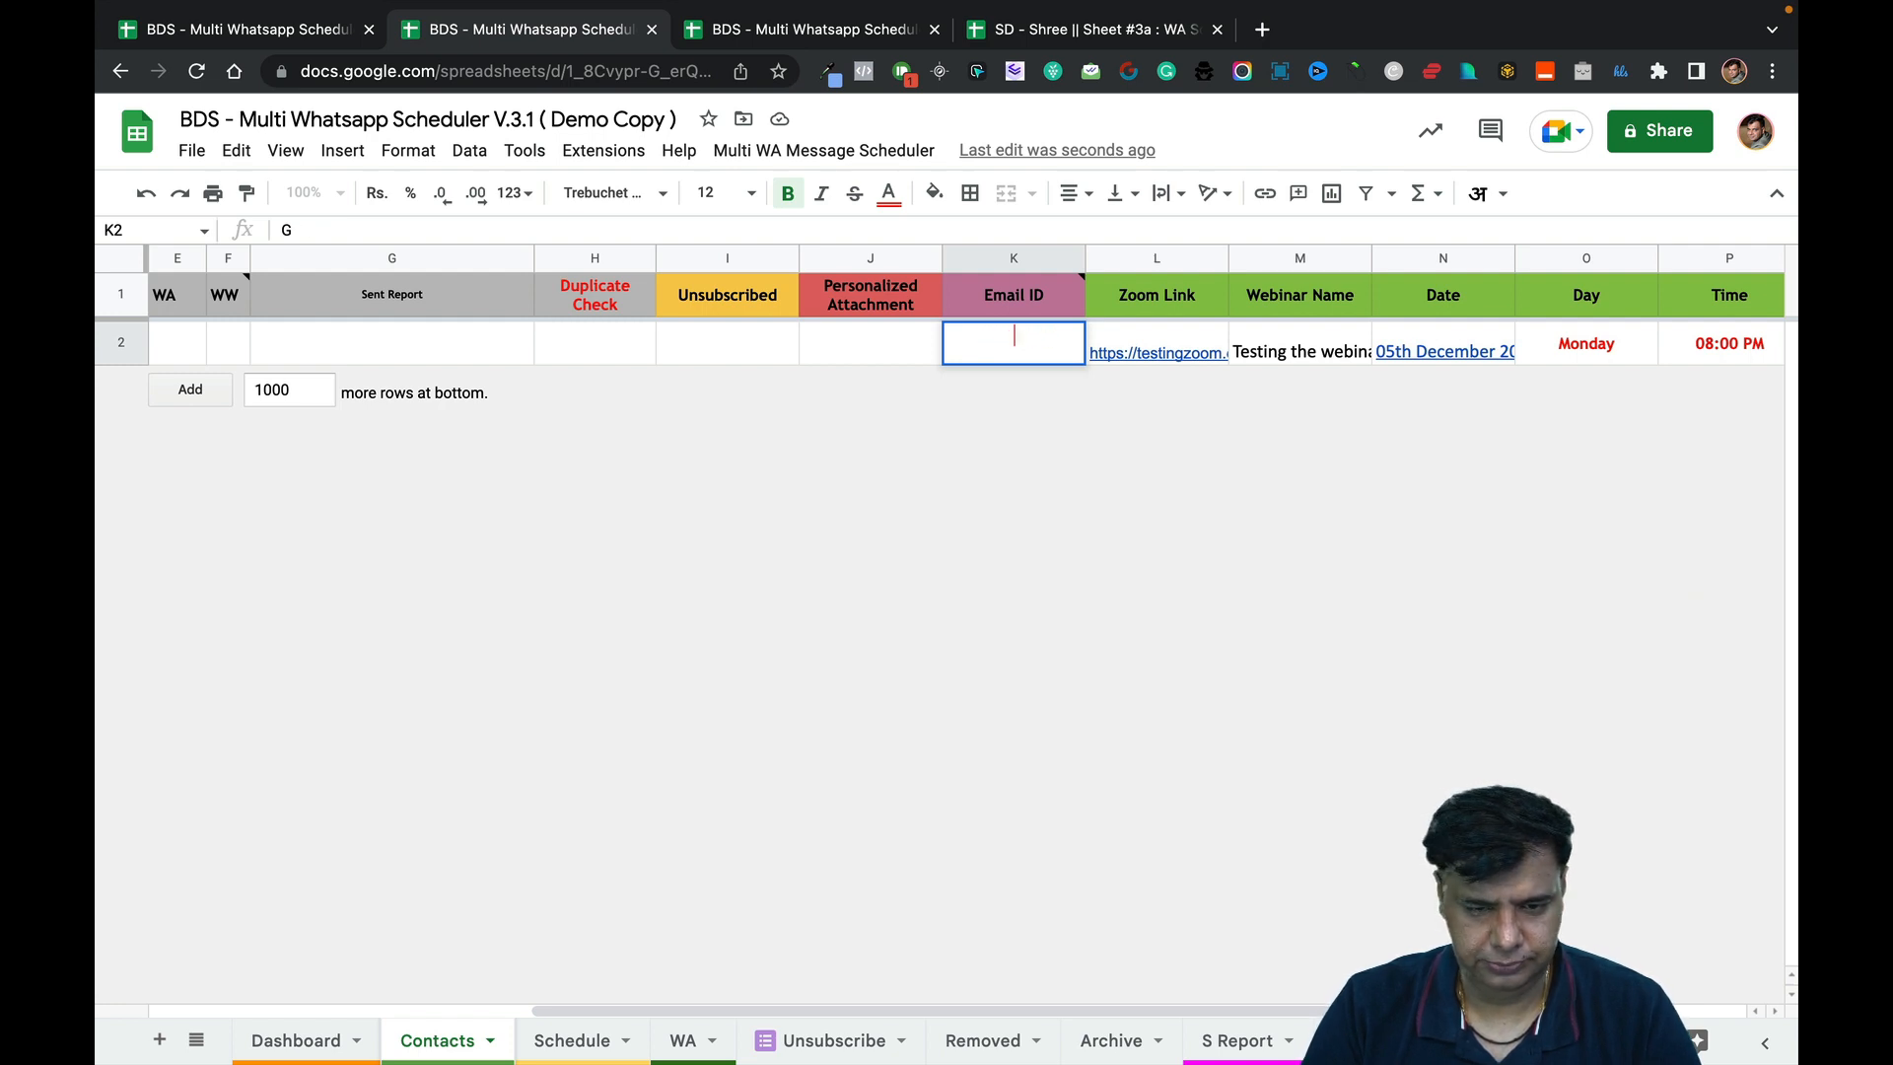
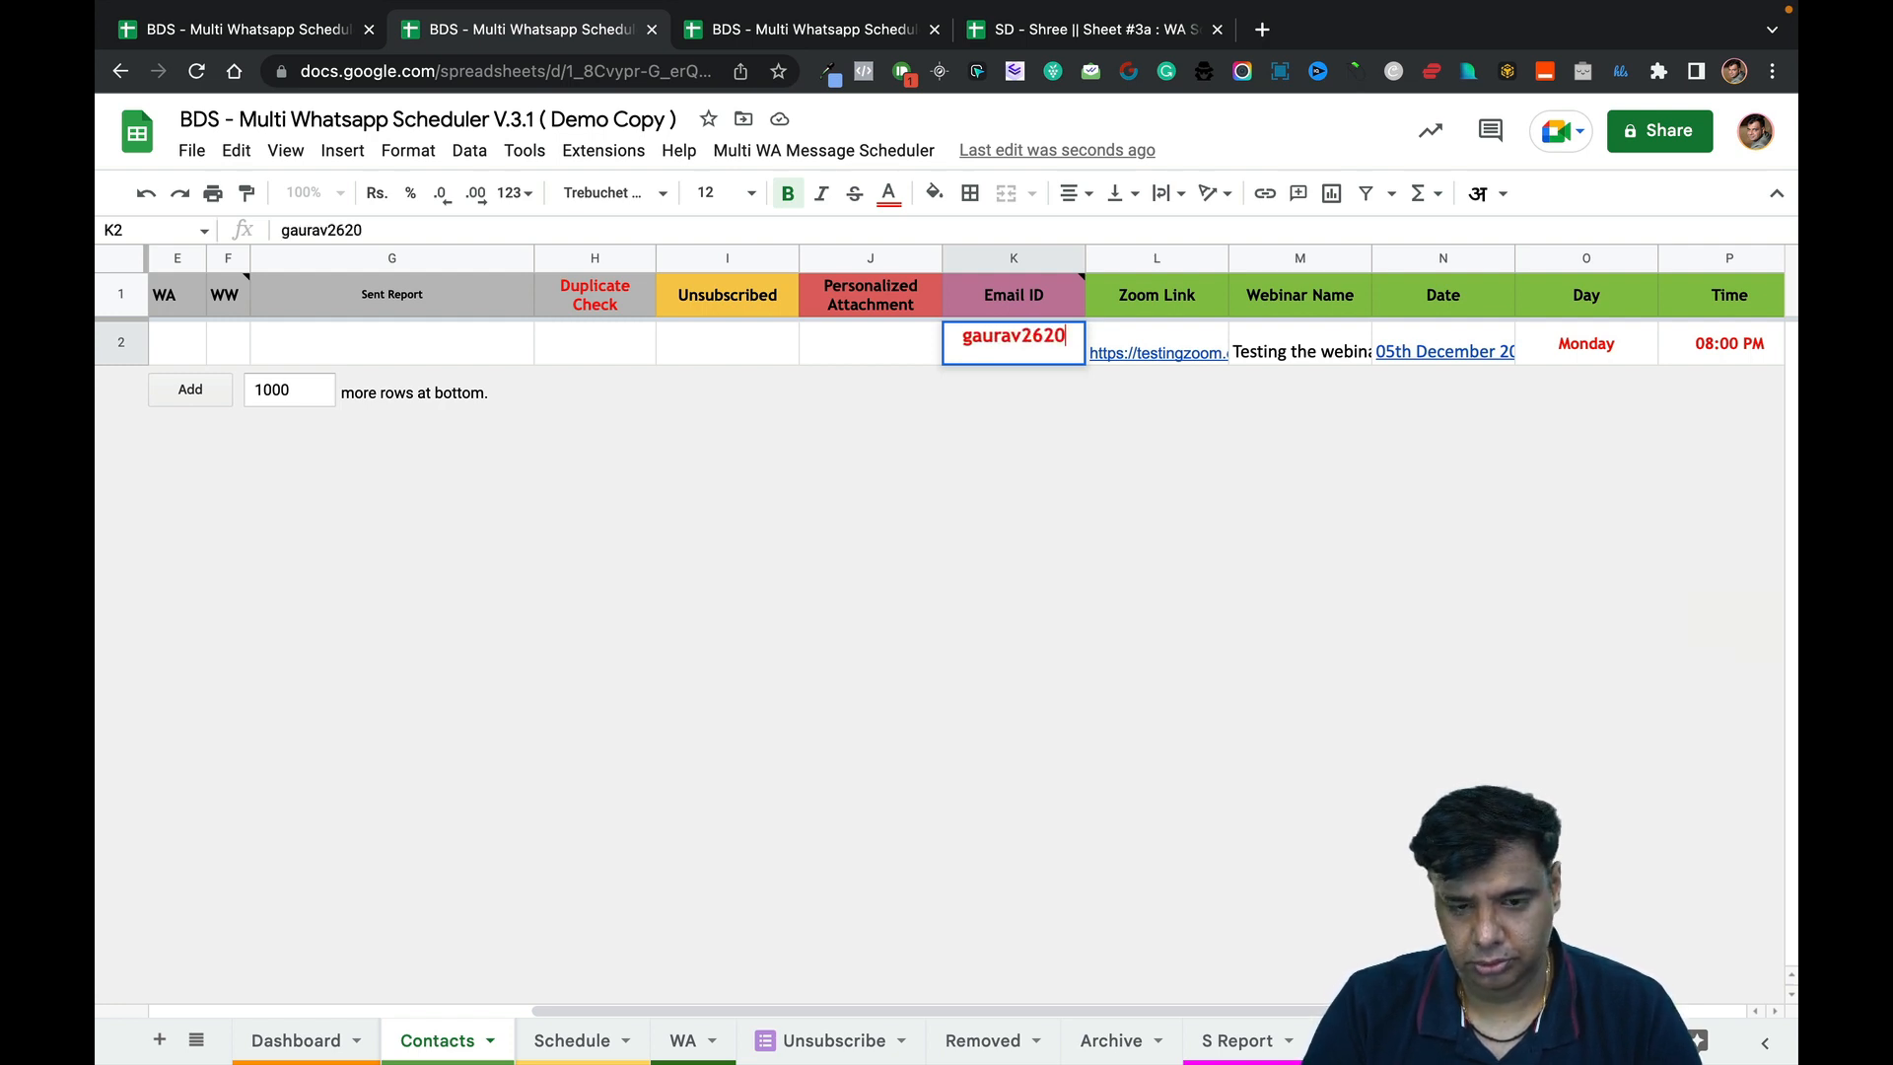
key(Return)
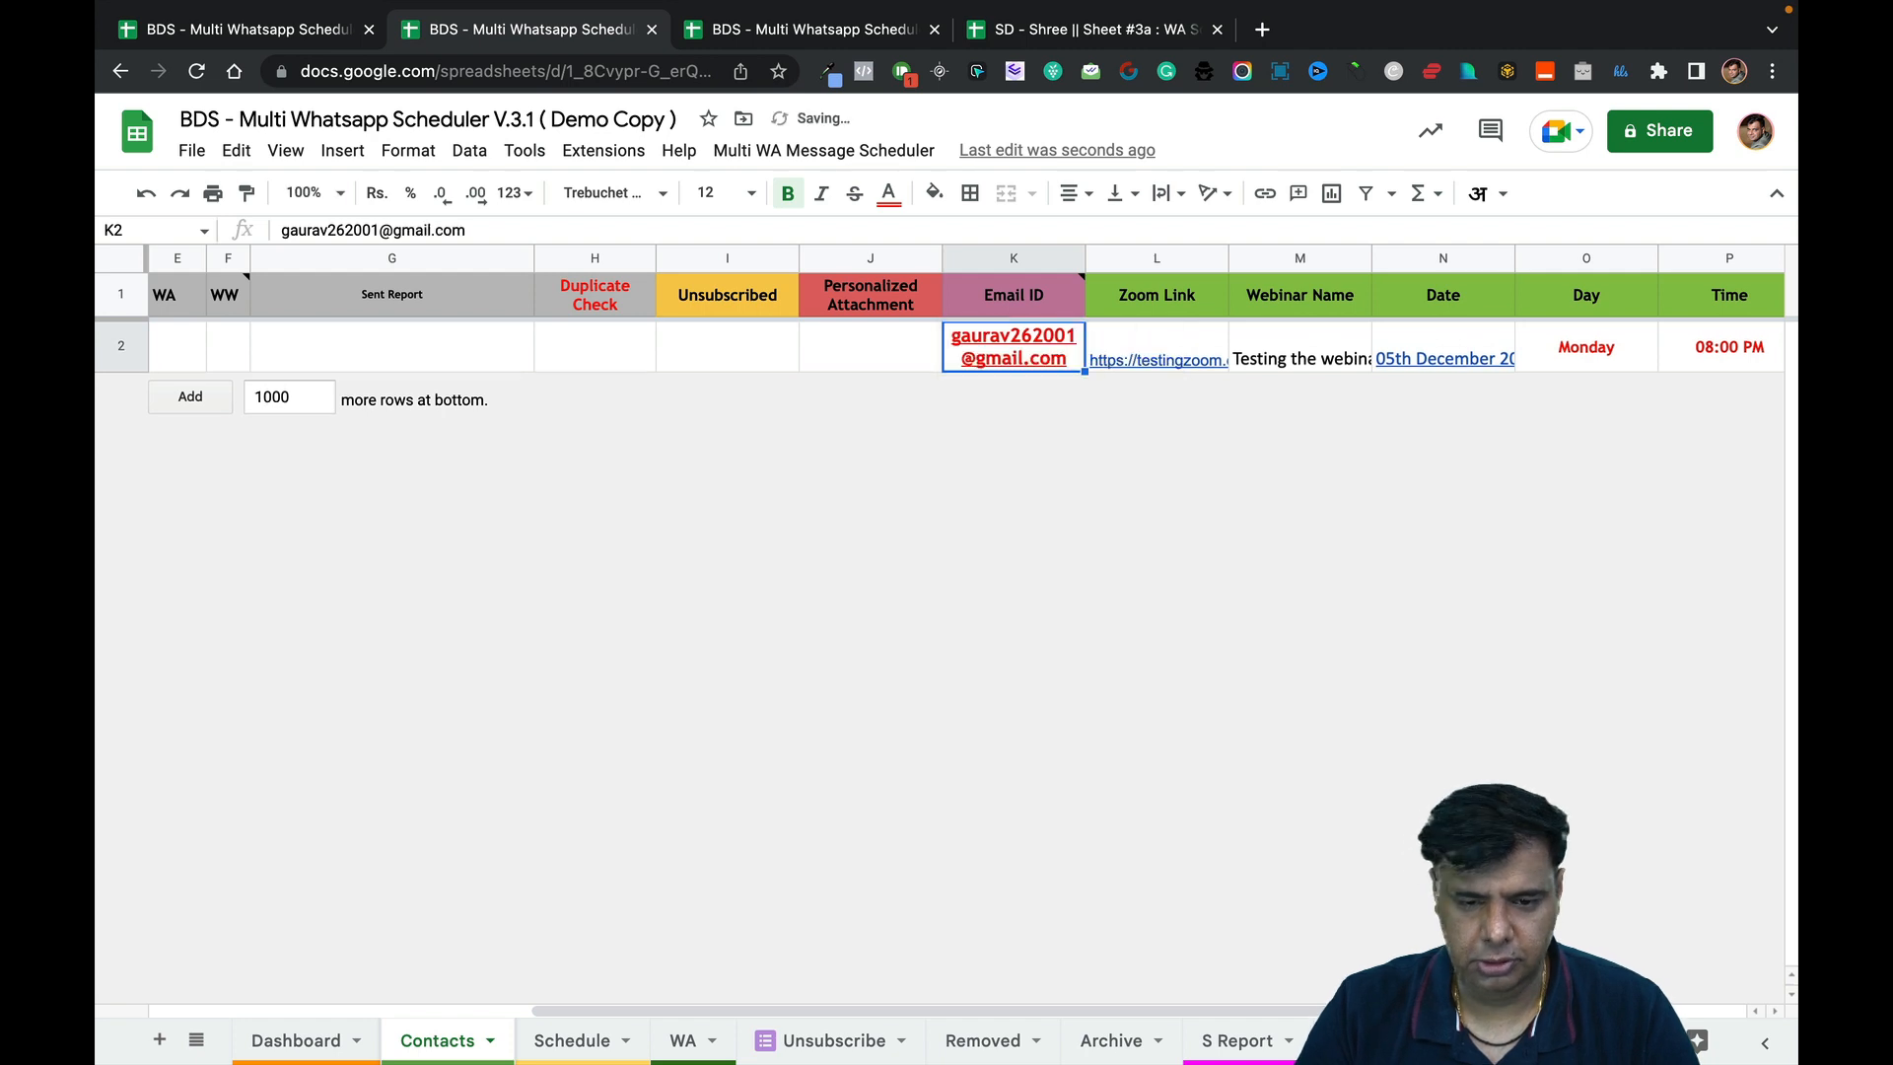
Scroll across the completed contact row, then return to the mind map overview.
scroll(839, 533, left, 5)
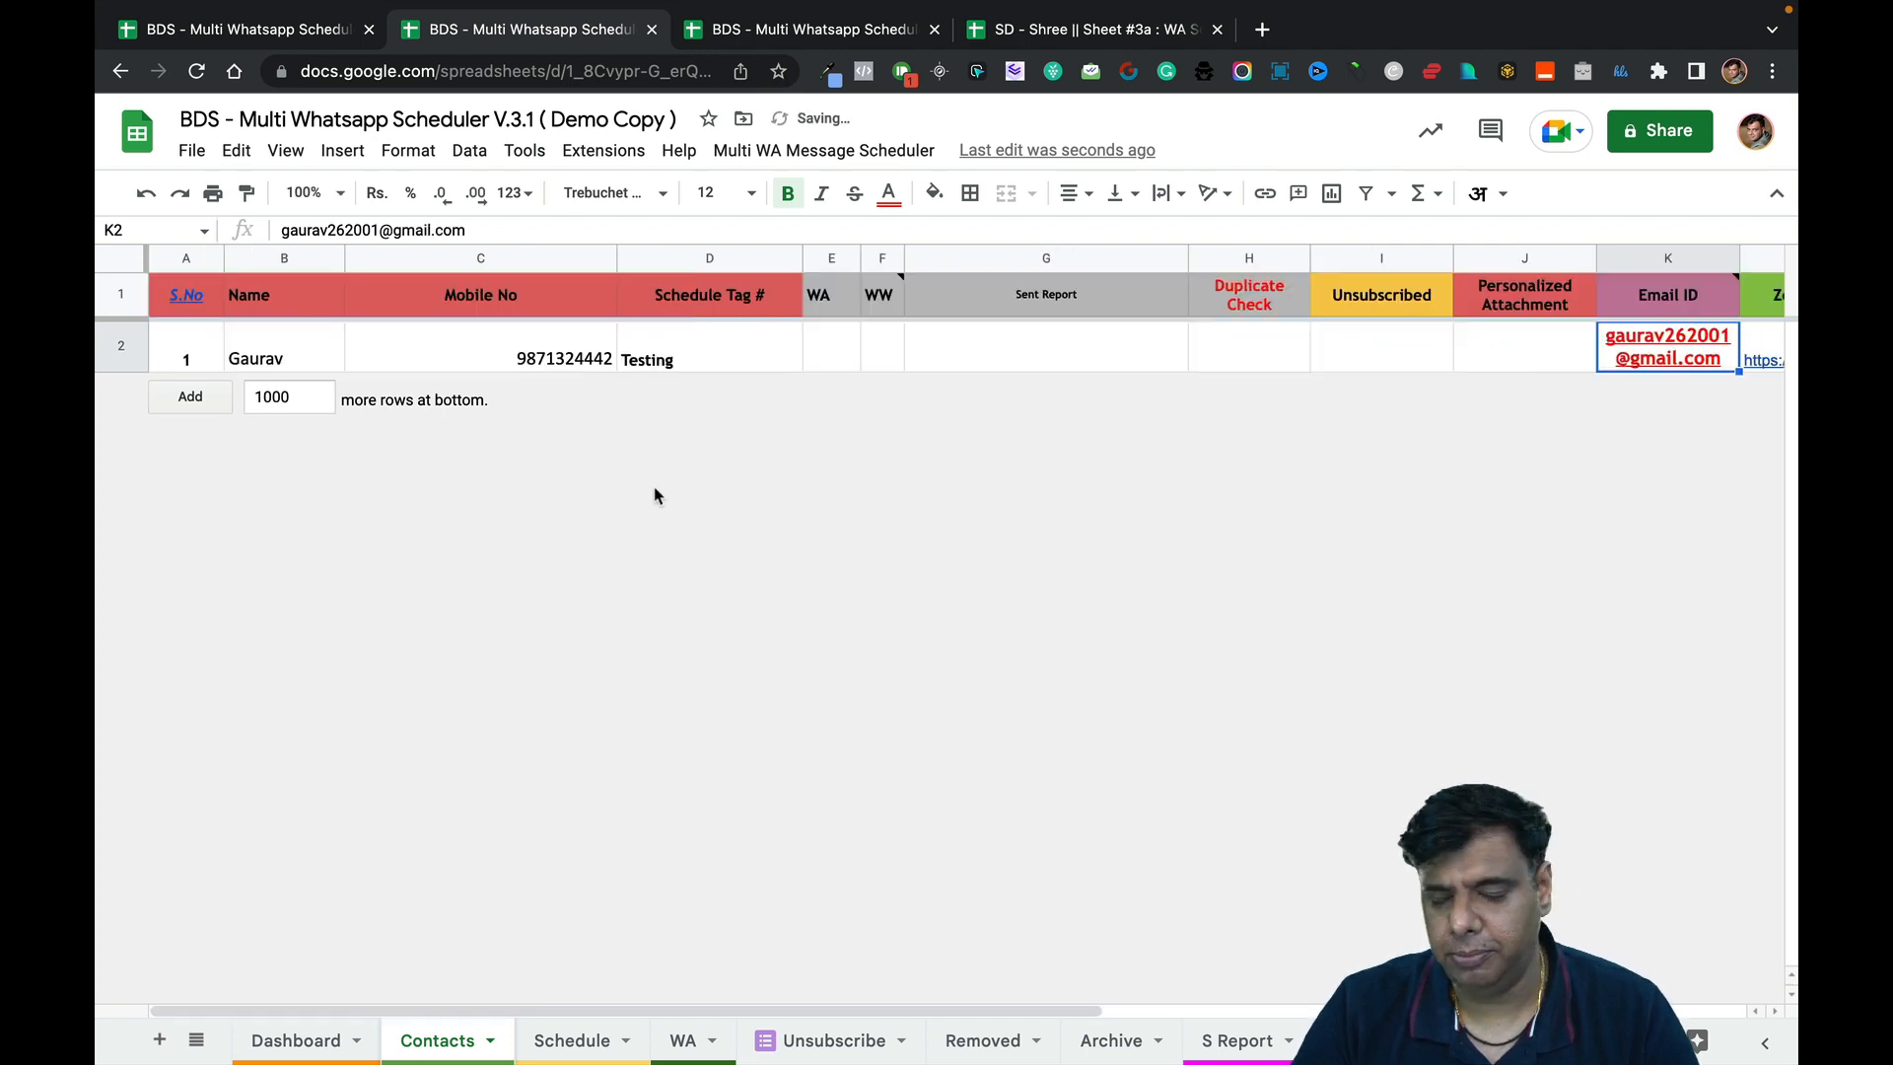
scroll(654, 487, right, 5)
scroll(654, 487, left, 5)
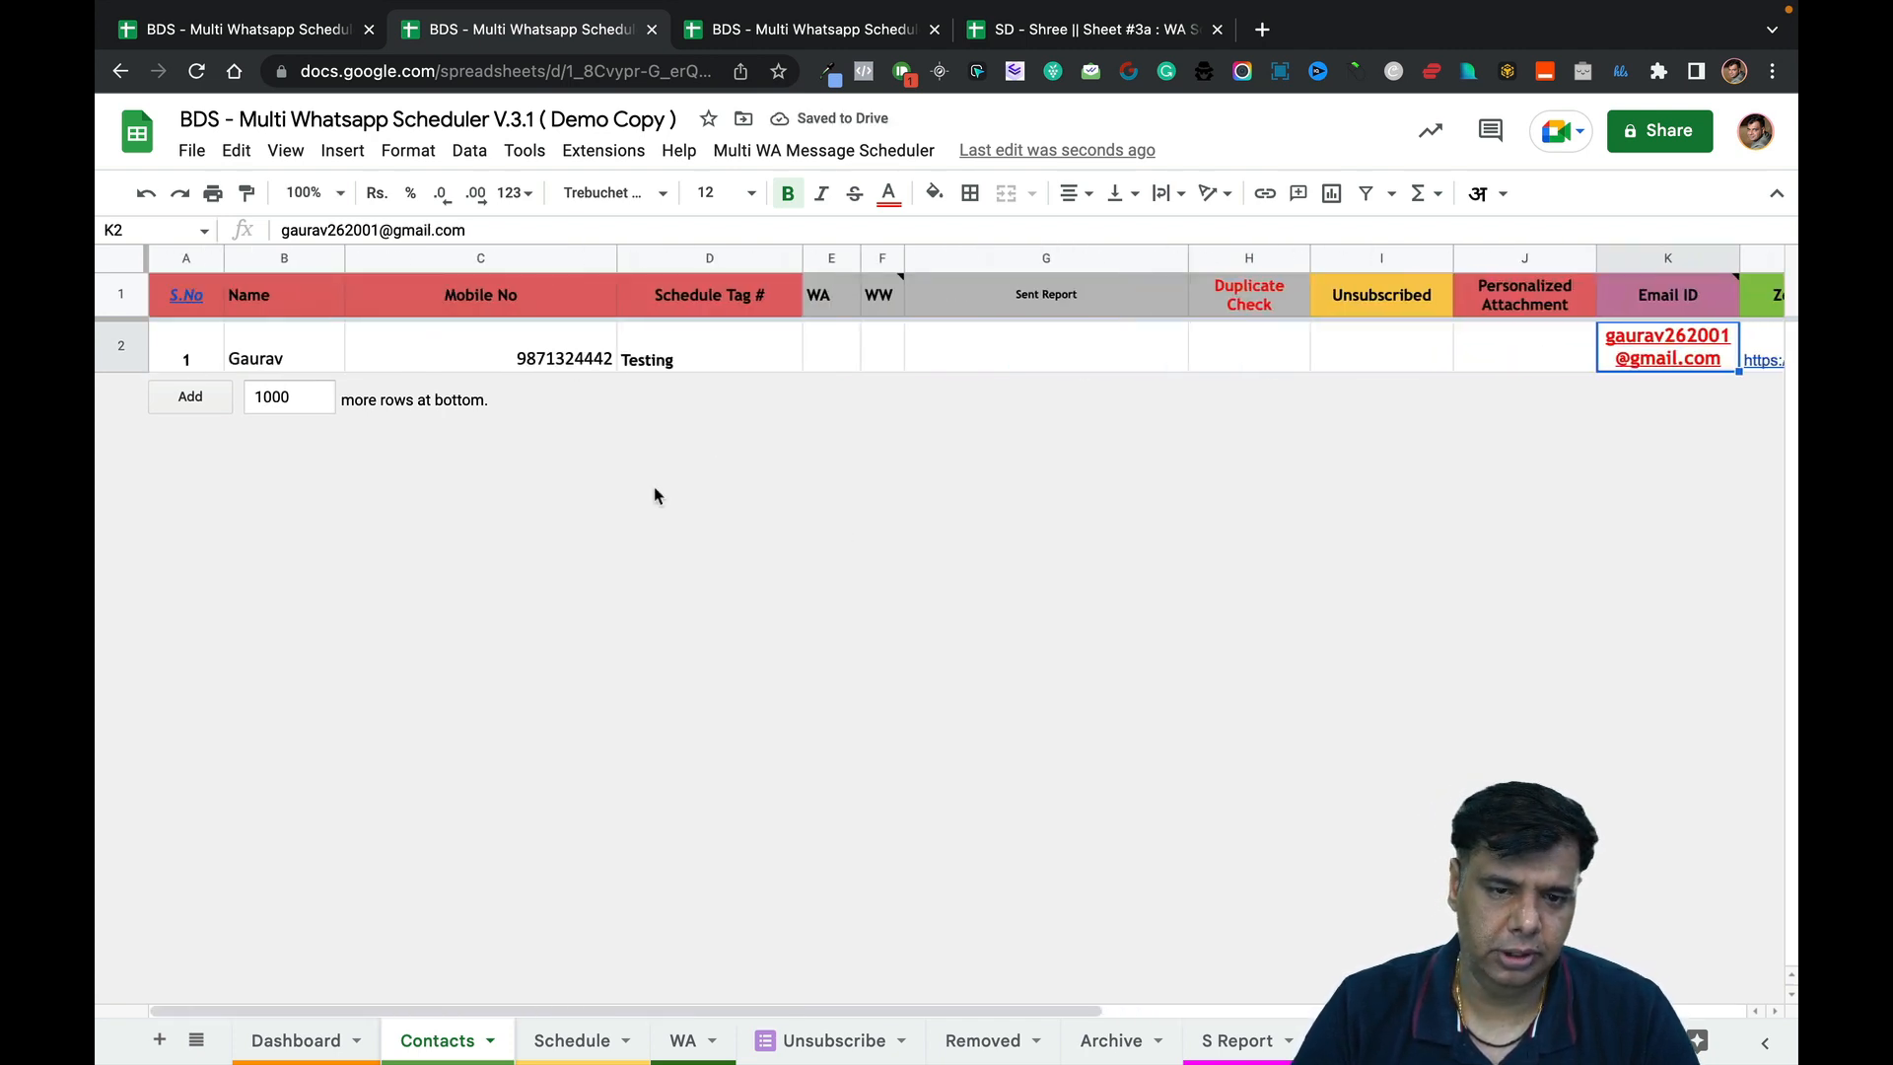
scroll(658, 495, right, 5)
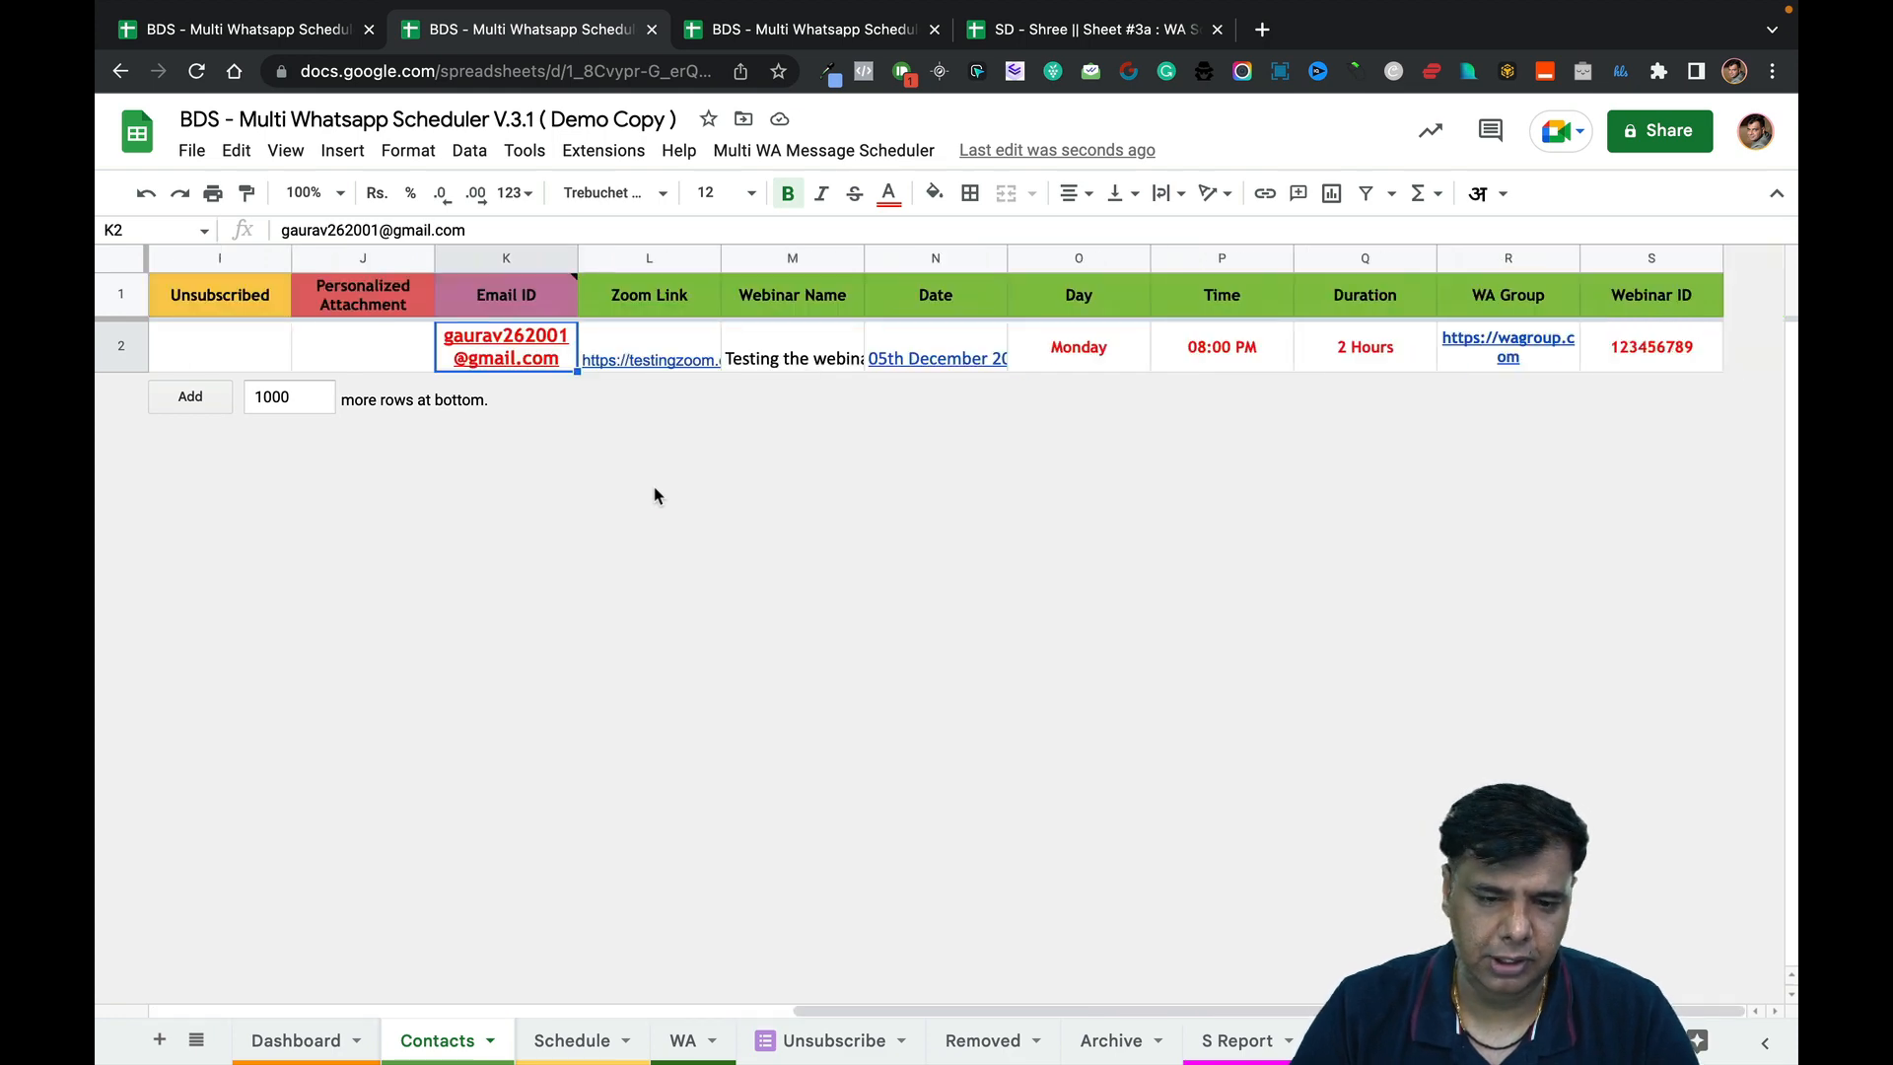
scroll(657, 495, left, 5)
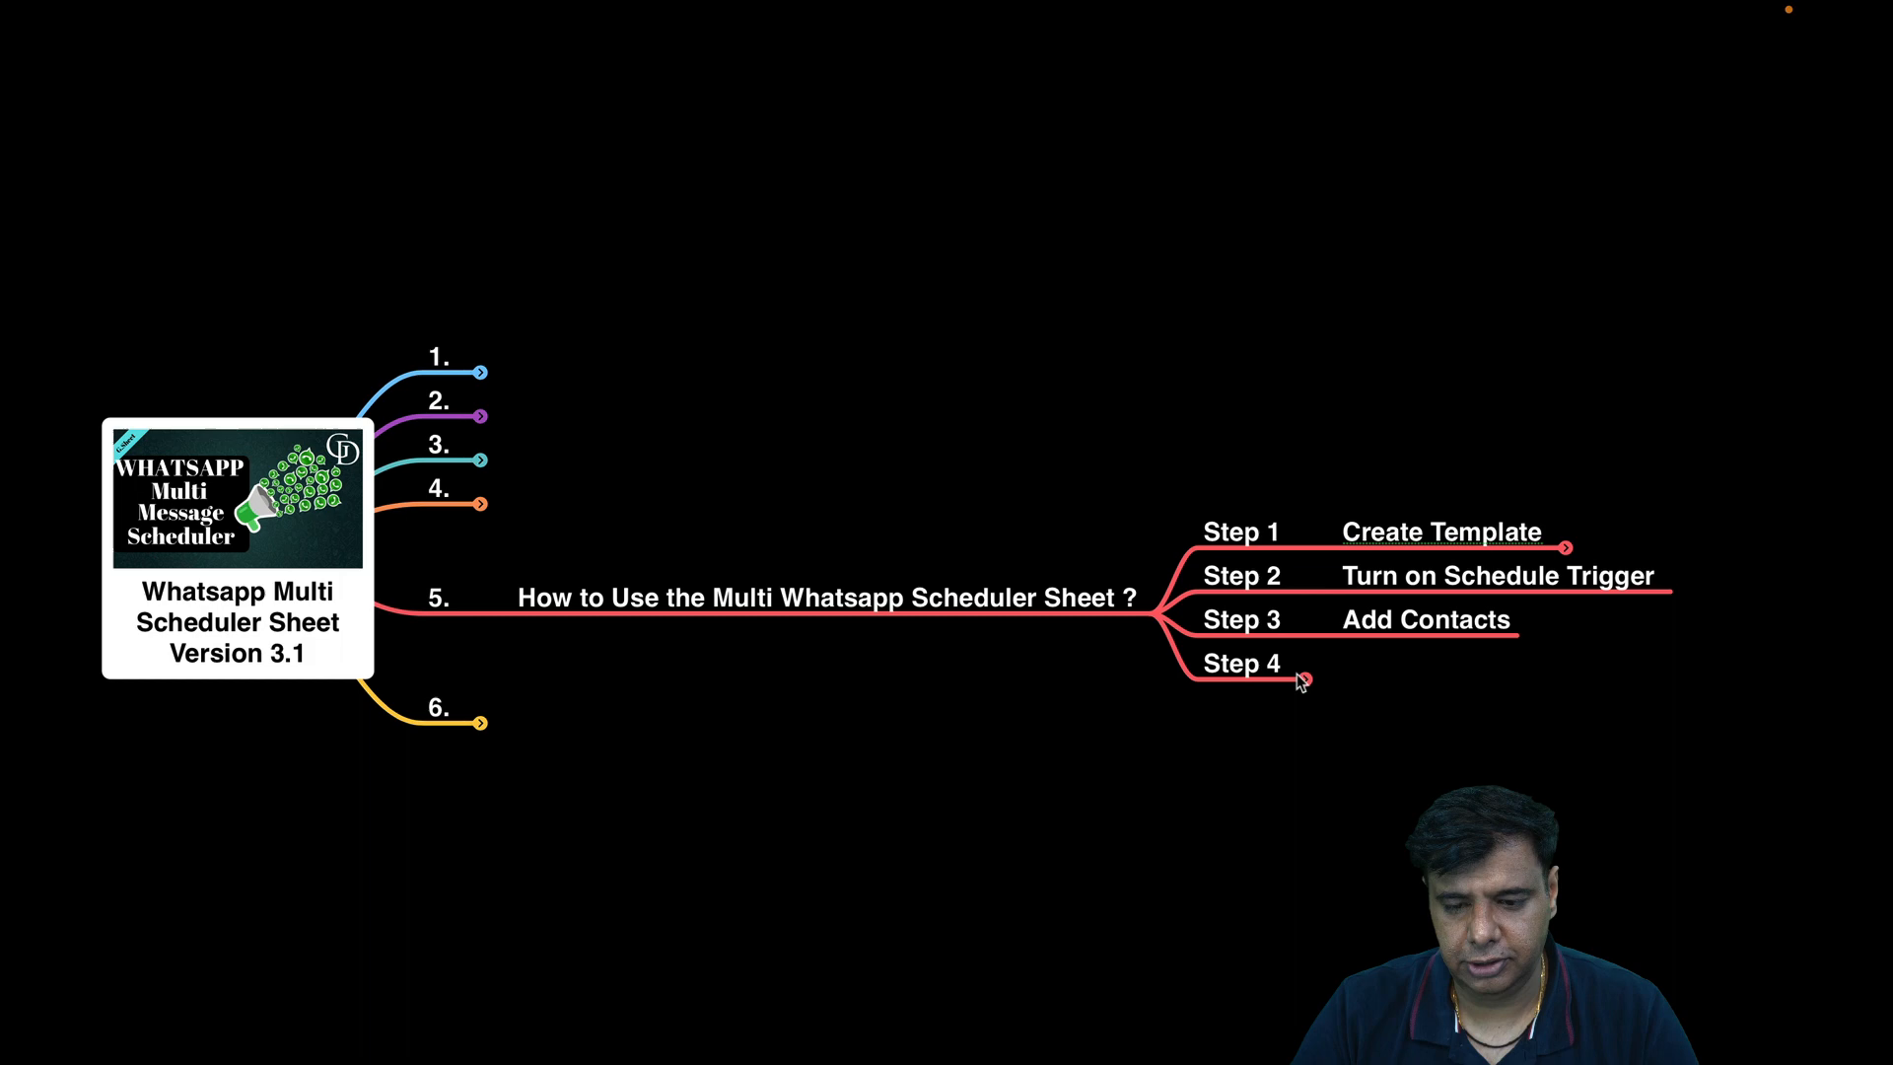
click(1309, 680)
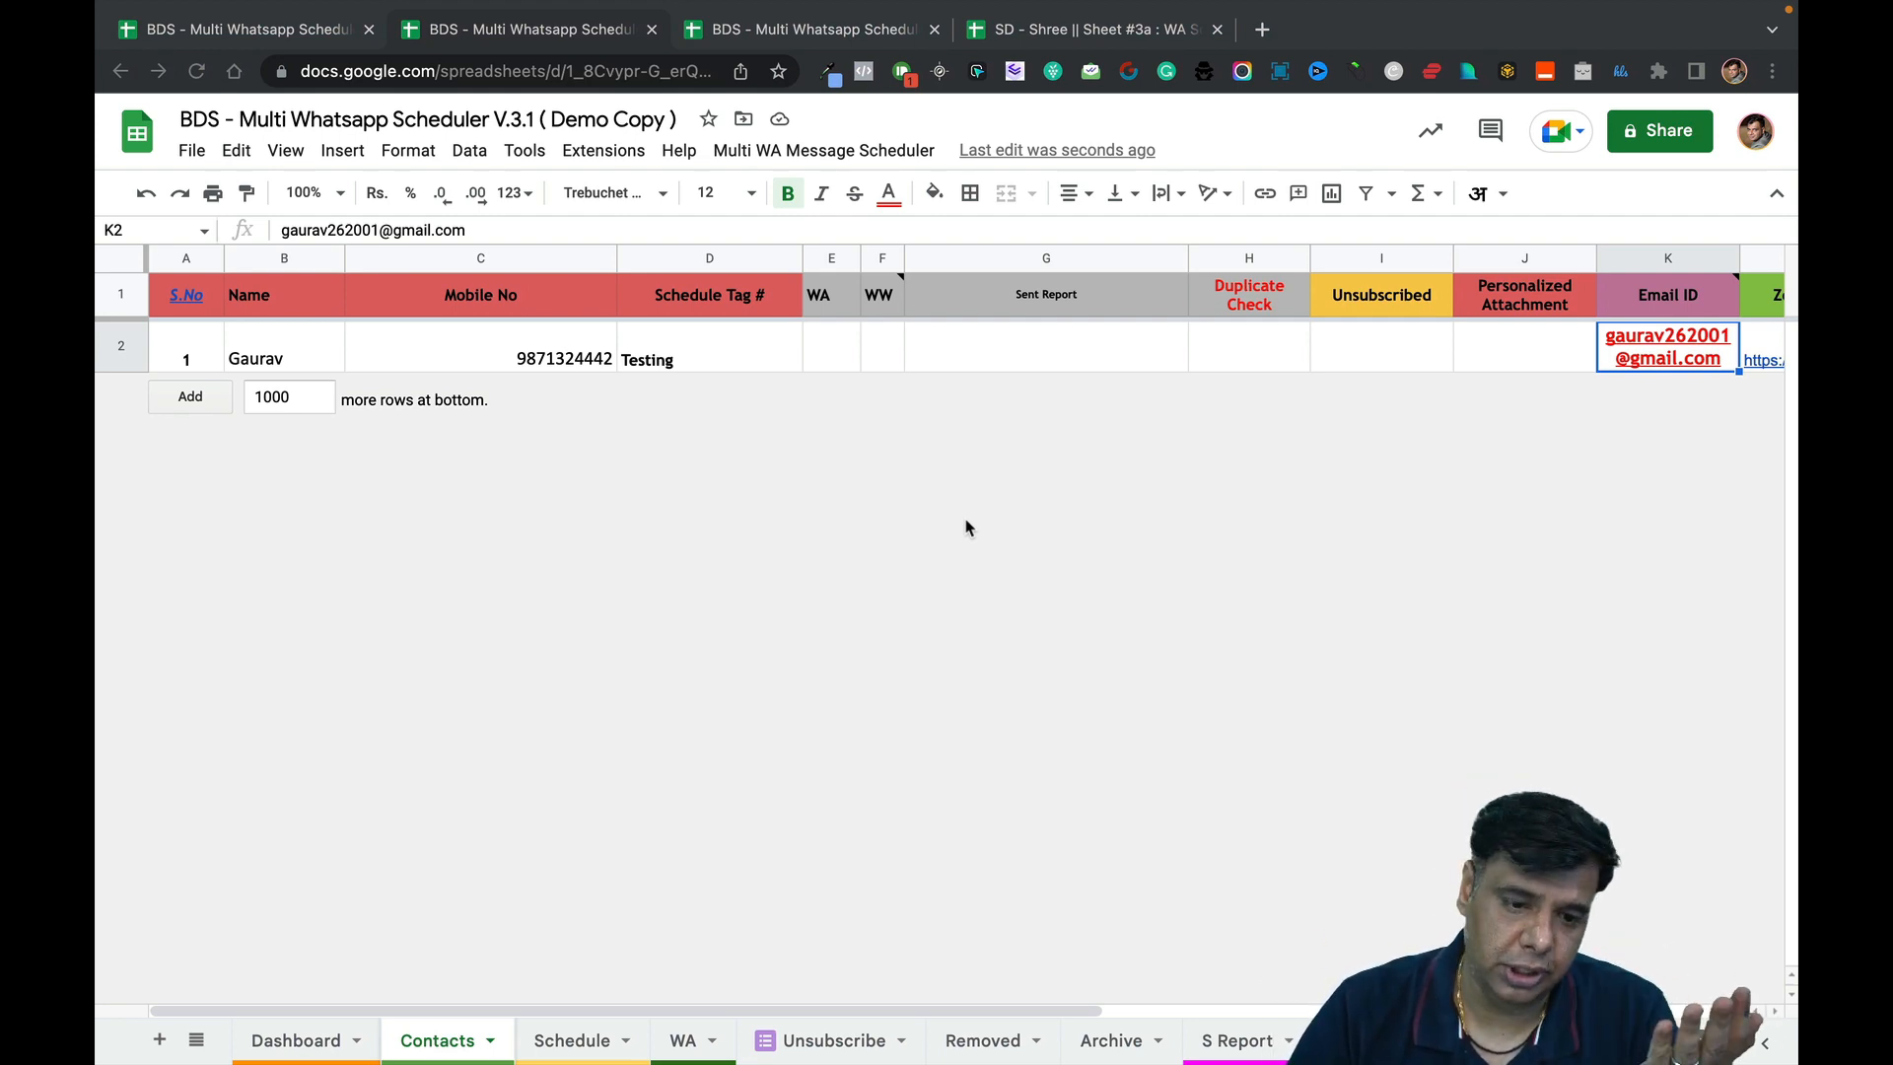
Clear the two old scheduled messages in rows 7–8 of the Schedule sheet.
click(563, 1038)
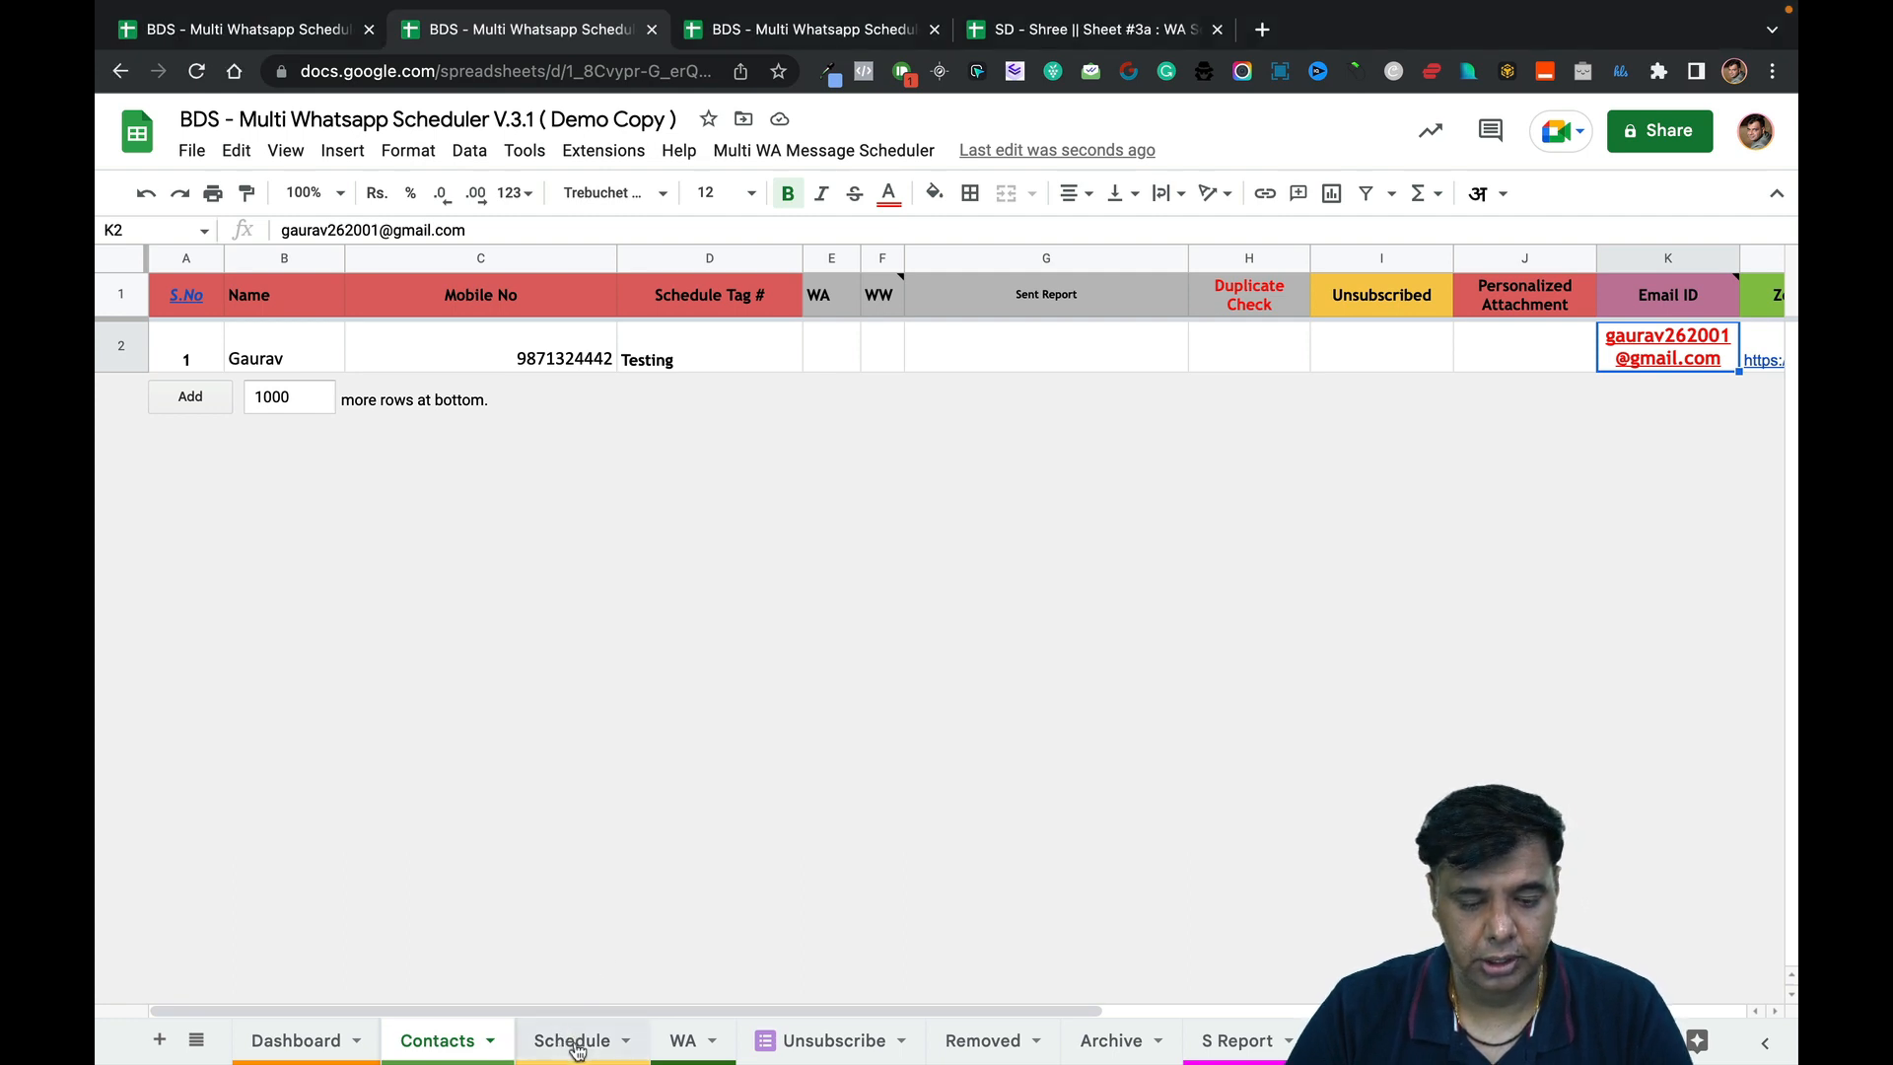
click(576, 1047)
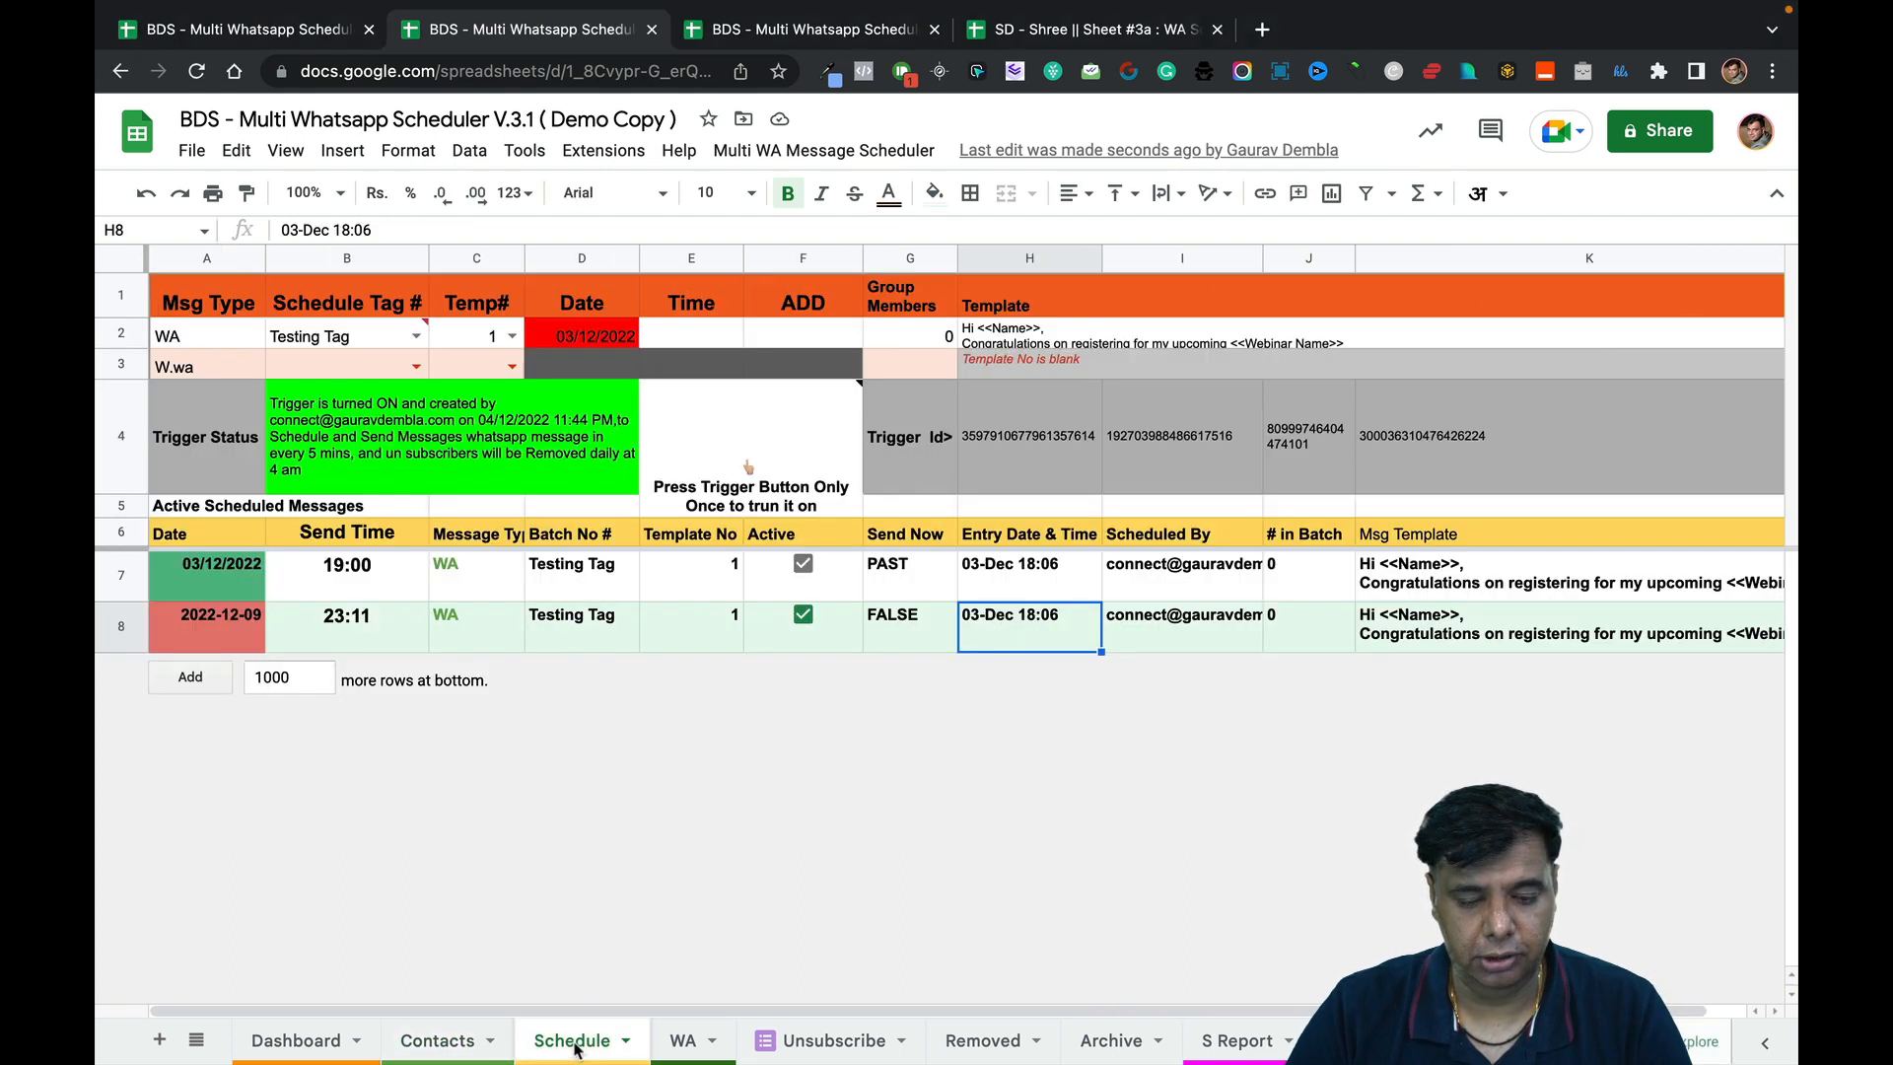
click(115, 581)
shift+click(110, 608)
key(Delete)
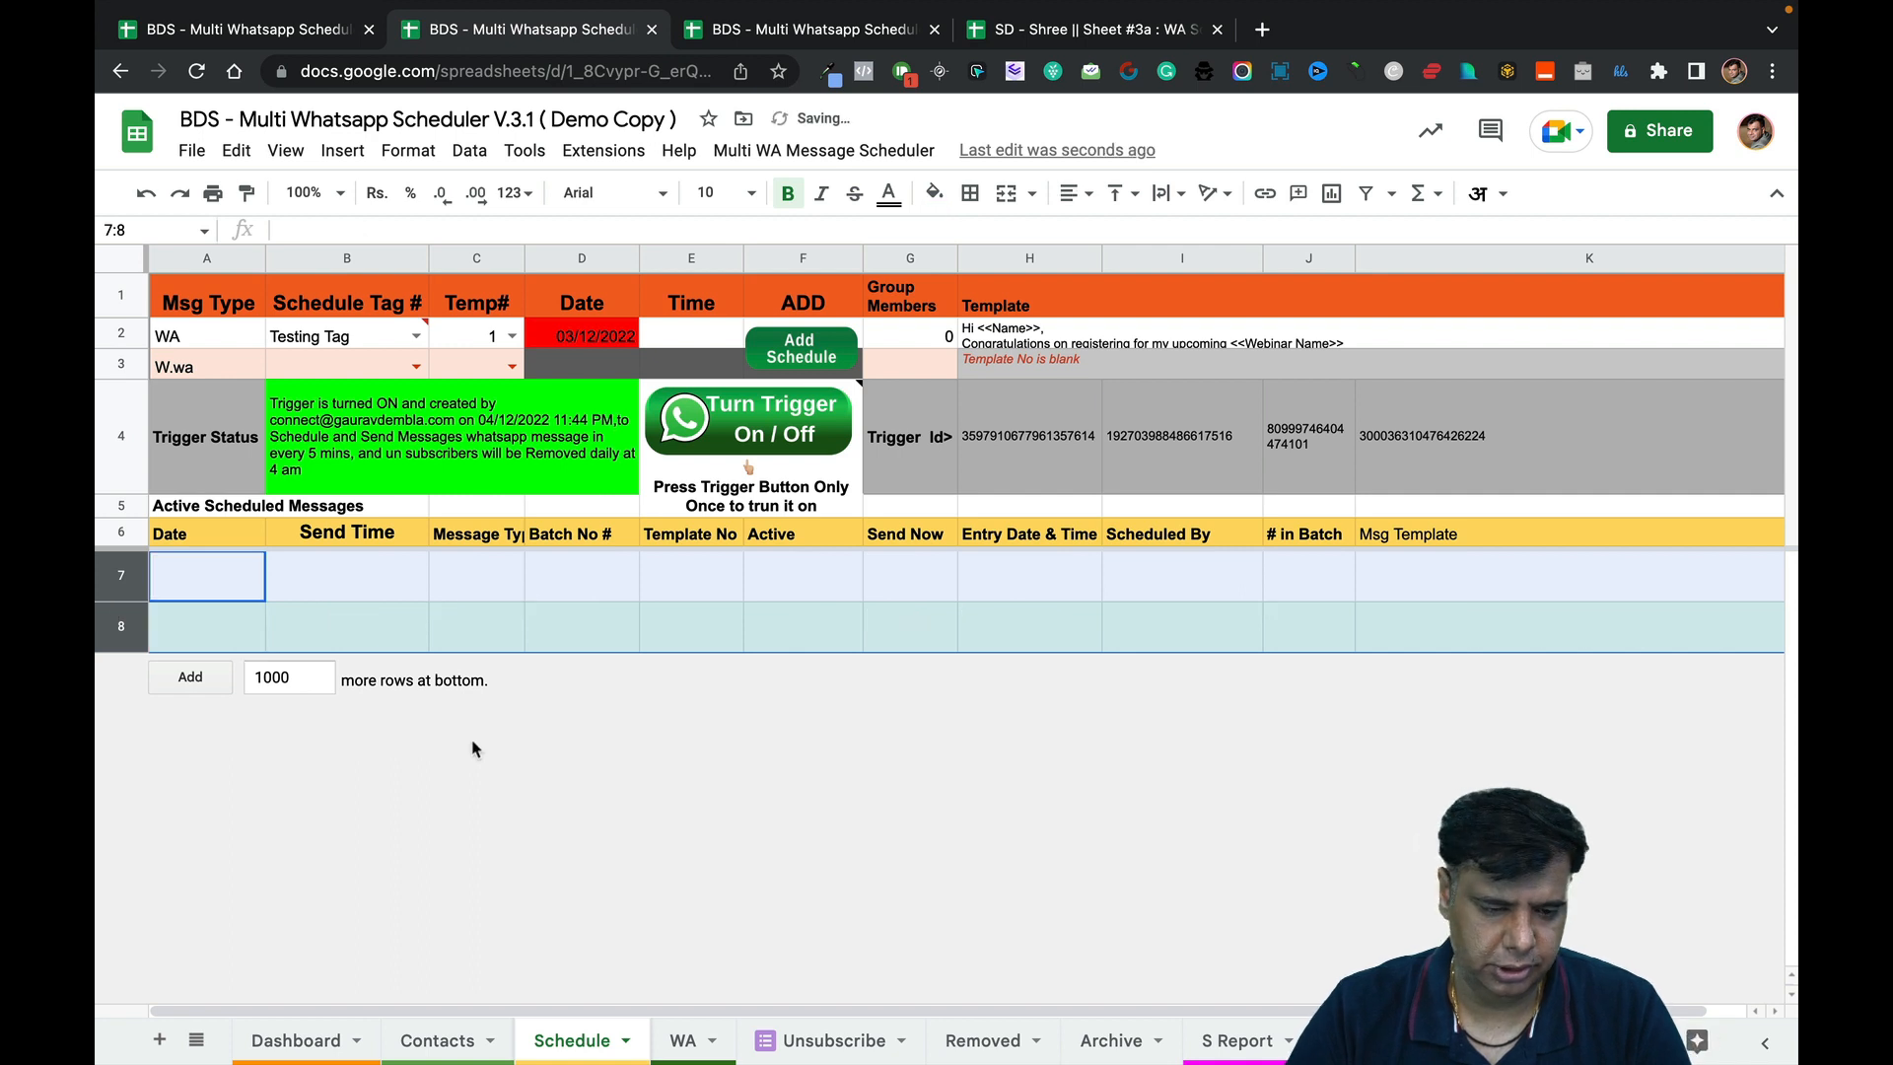
click(343, 619)
click(252, 588)
click(254, 637)
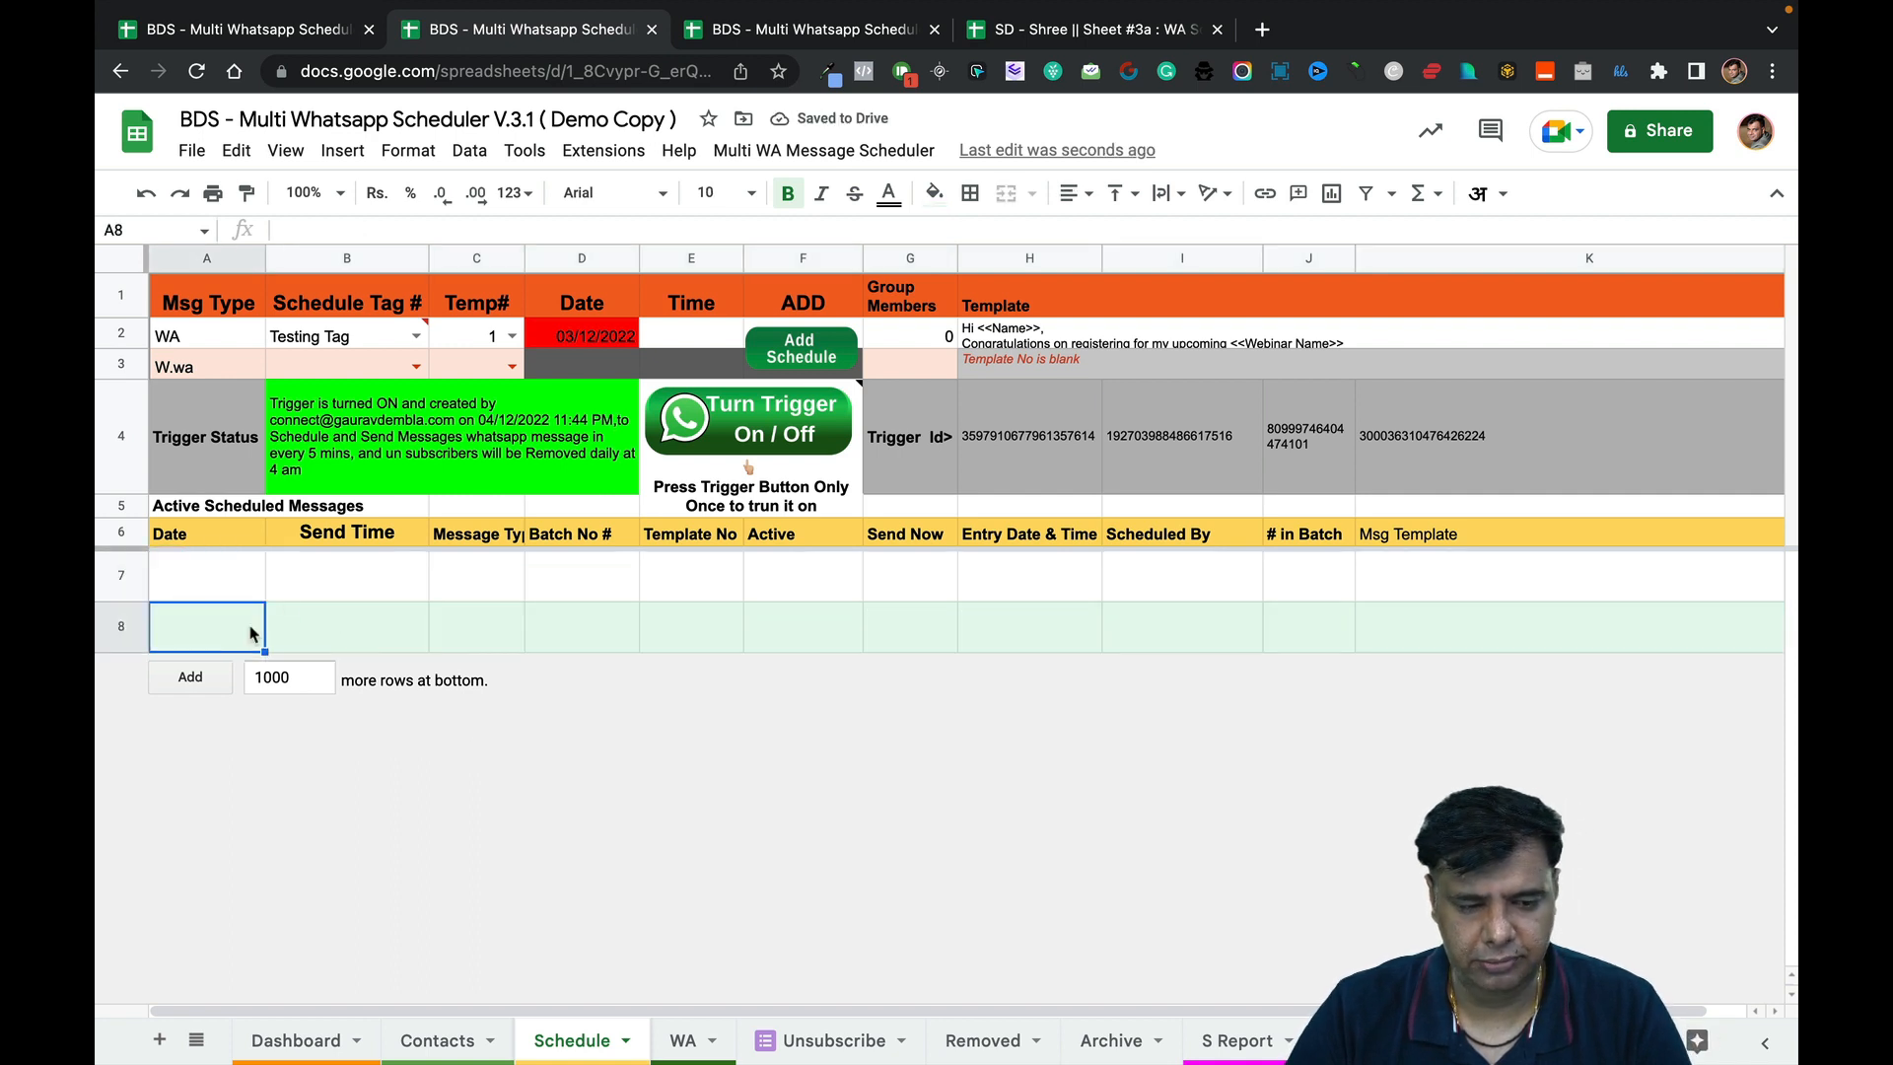
click(326, 603)
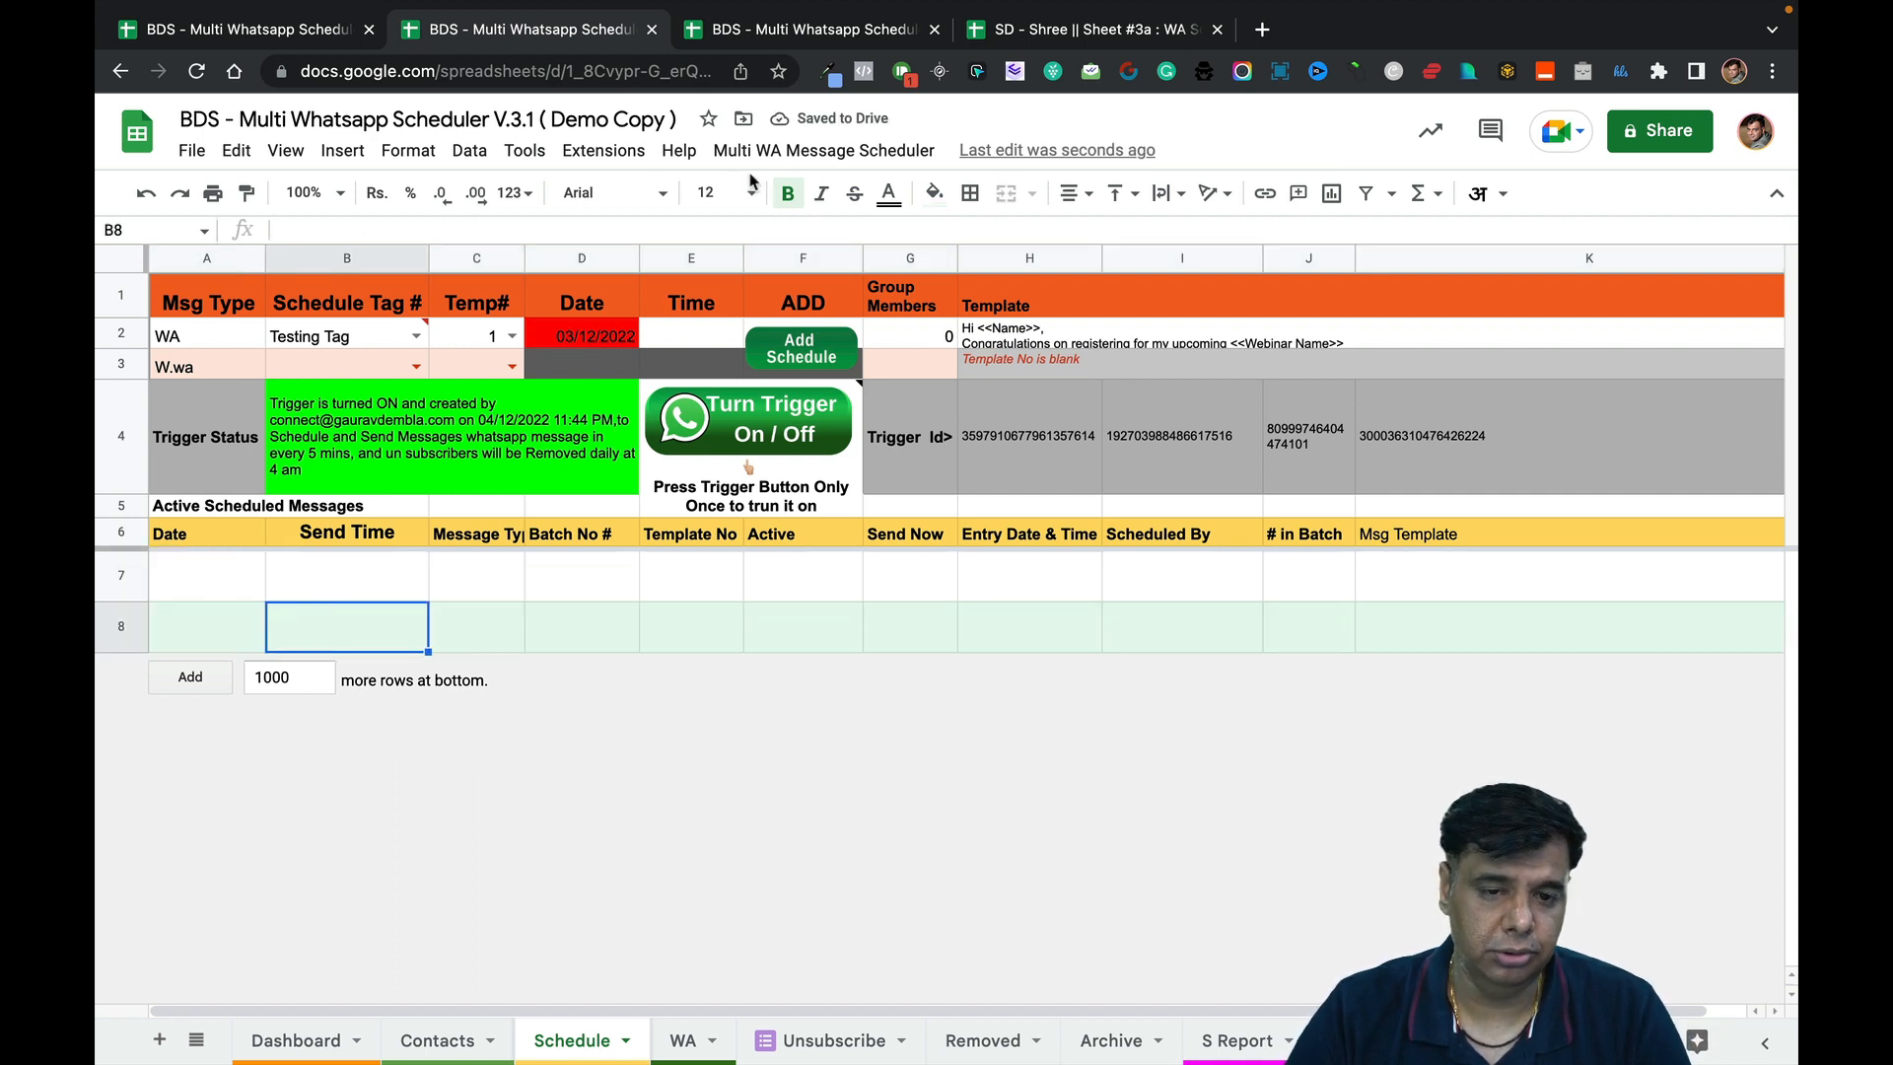
Review the Schedule Meeting form, keeping message type WA and template tag Testing.
click(786, 153)
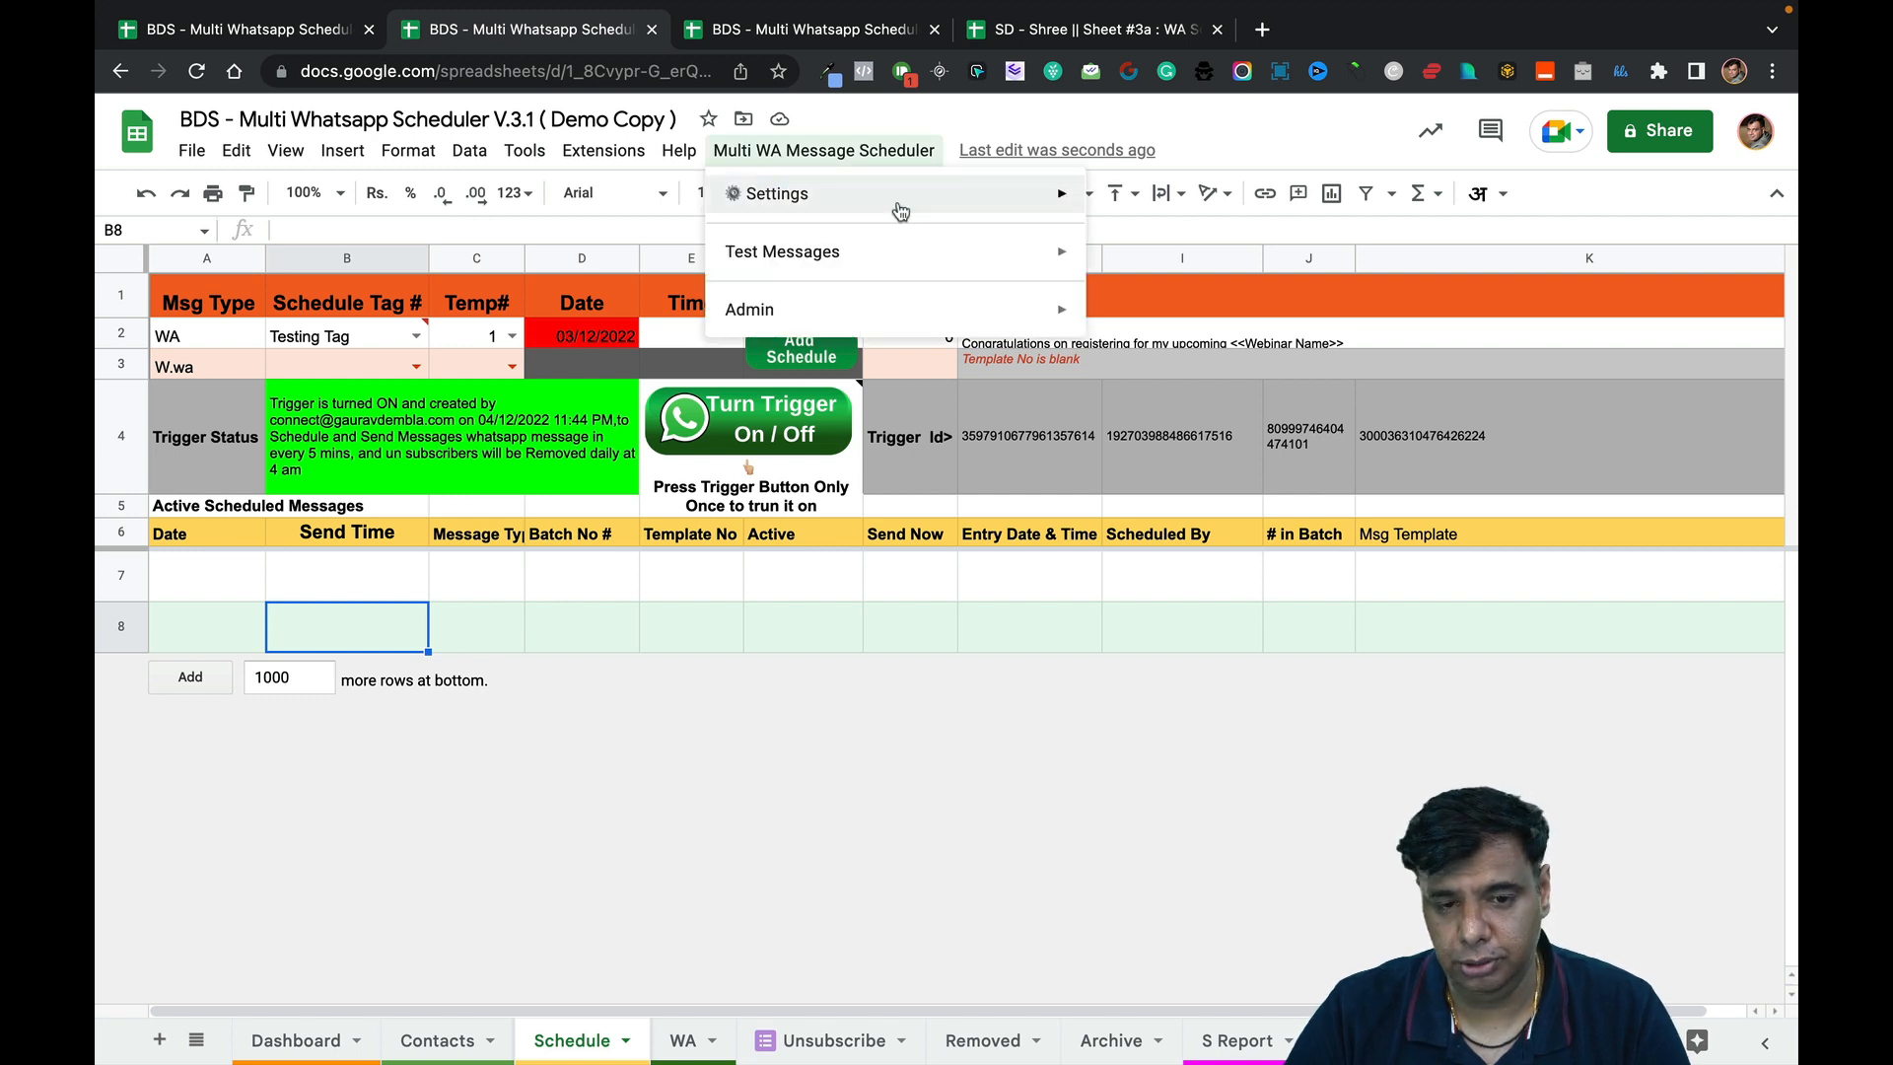
mouse_move(896, 203)
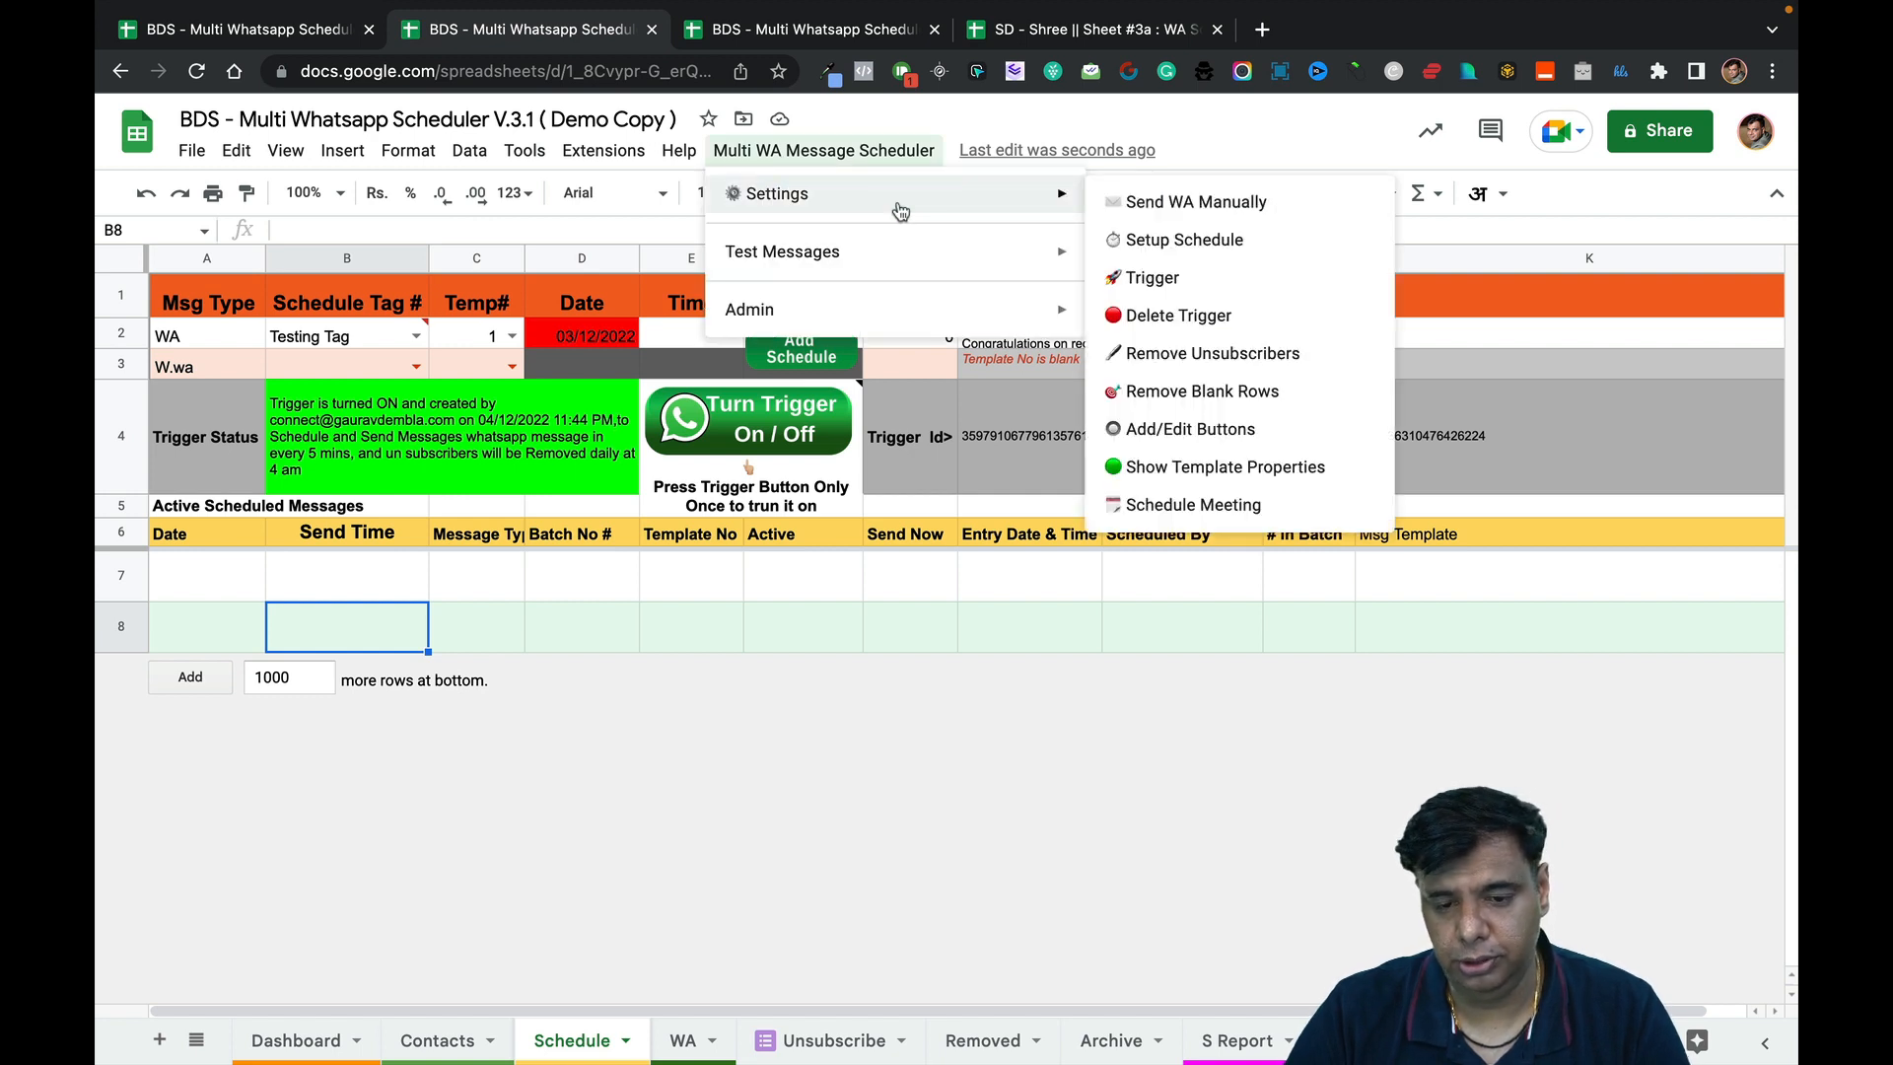
click(1220, 523)
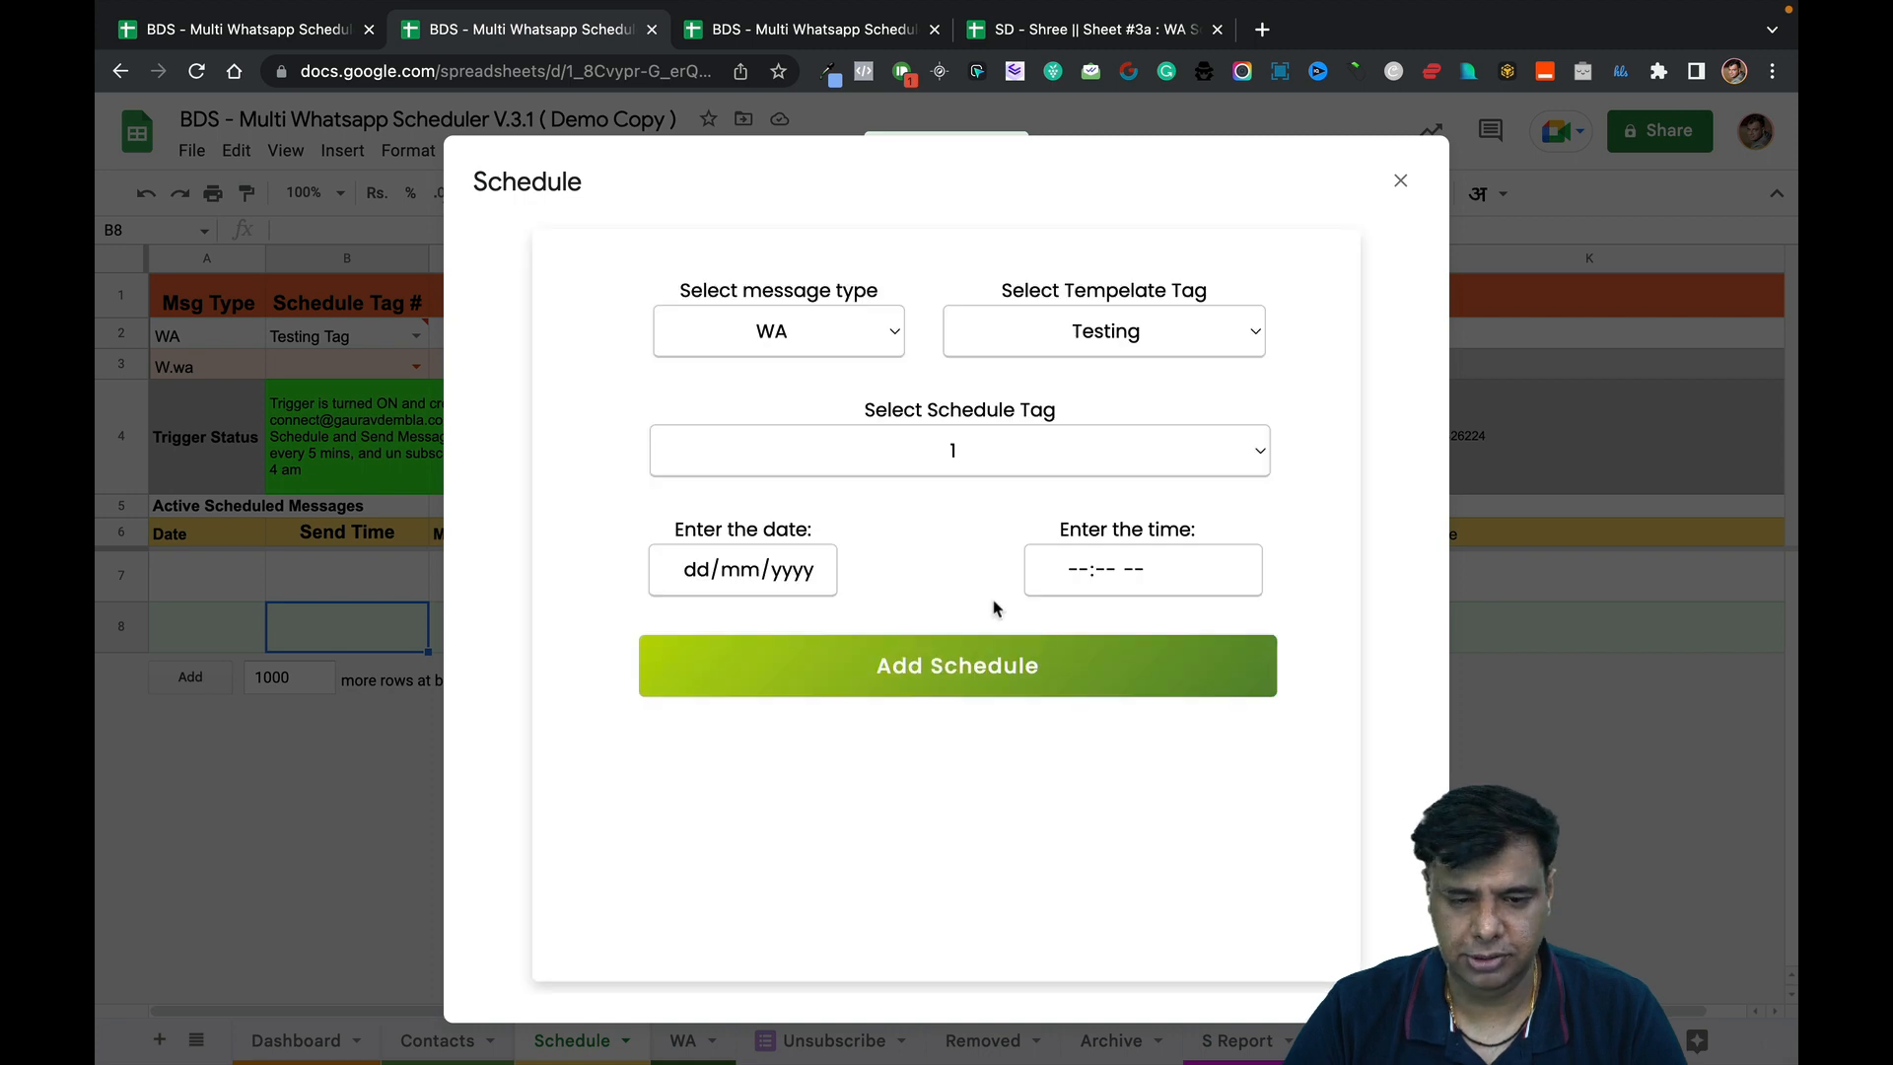
click(1001, 341)
click(1005, 345)
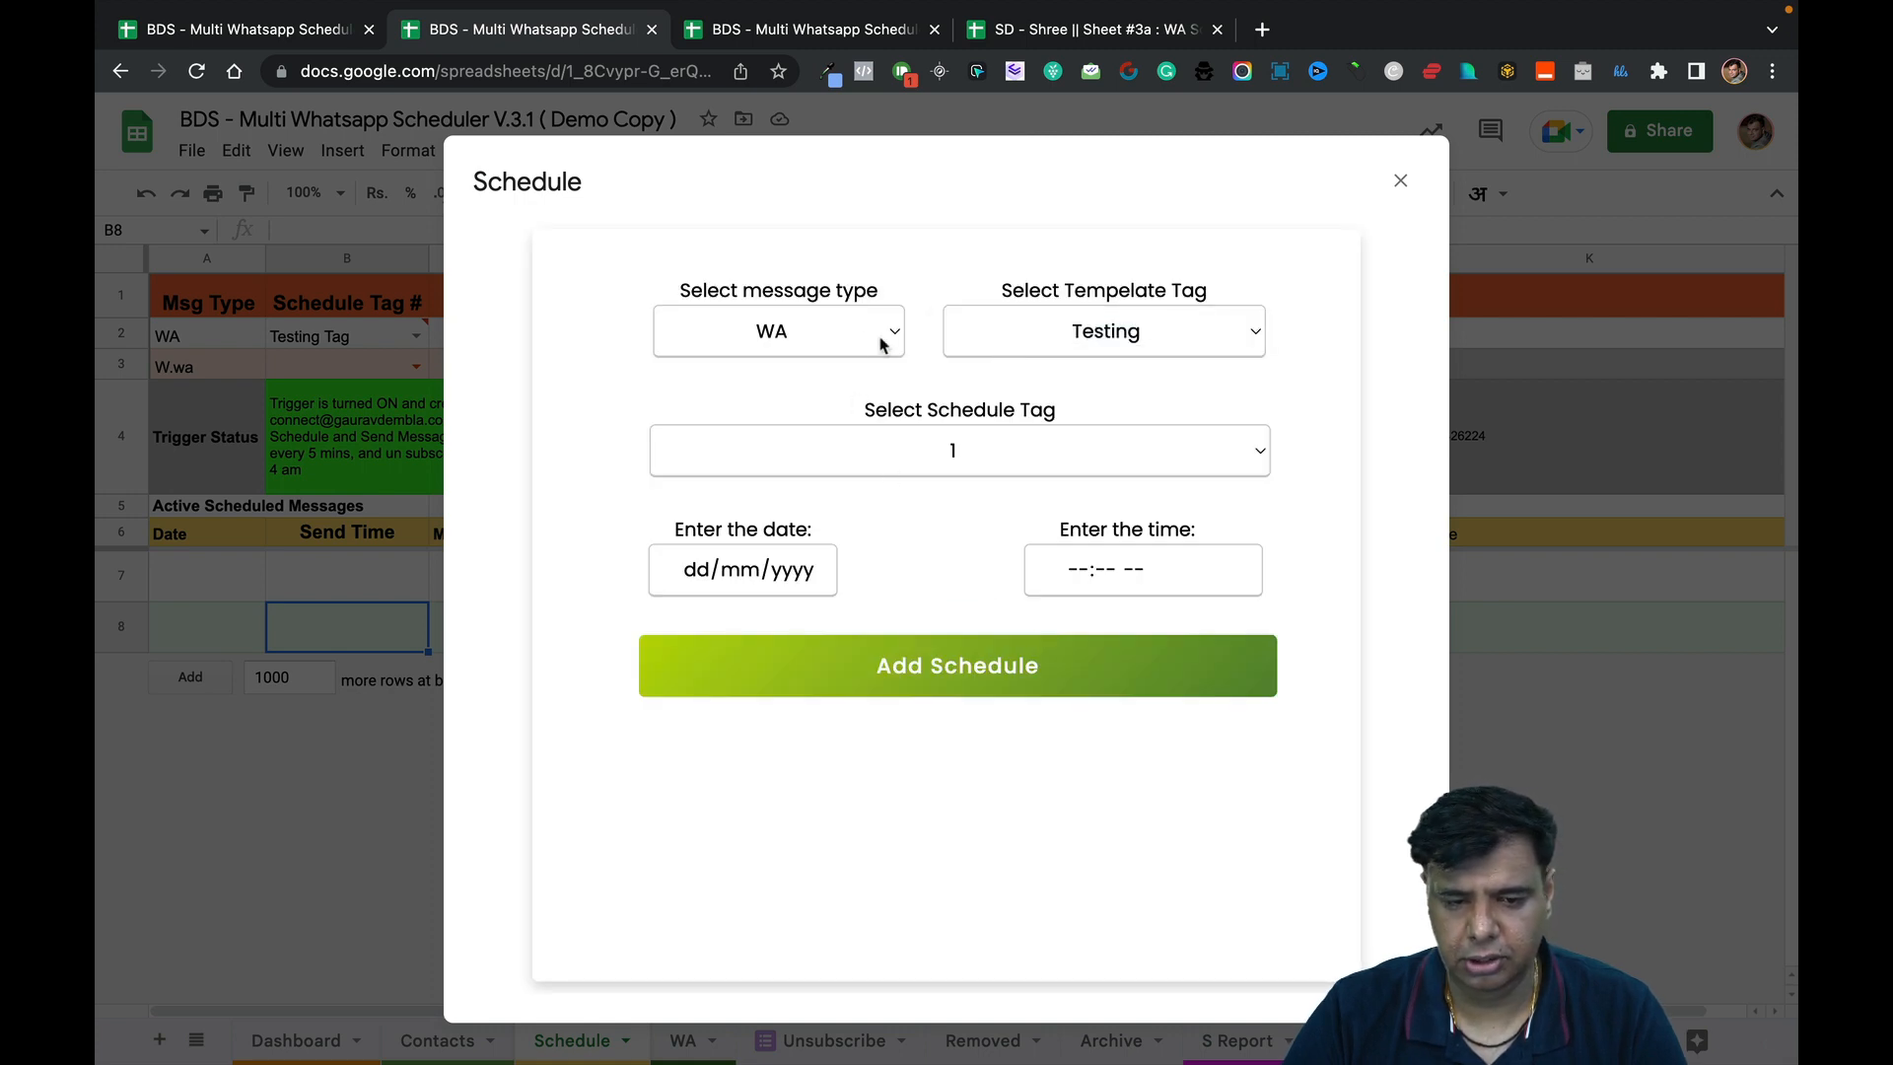
click(863, 340)
click(860, 338)
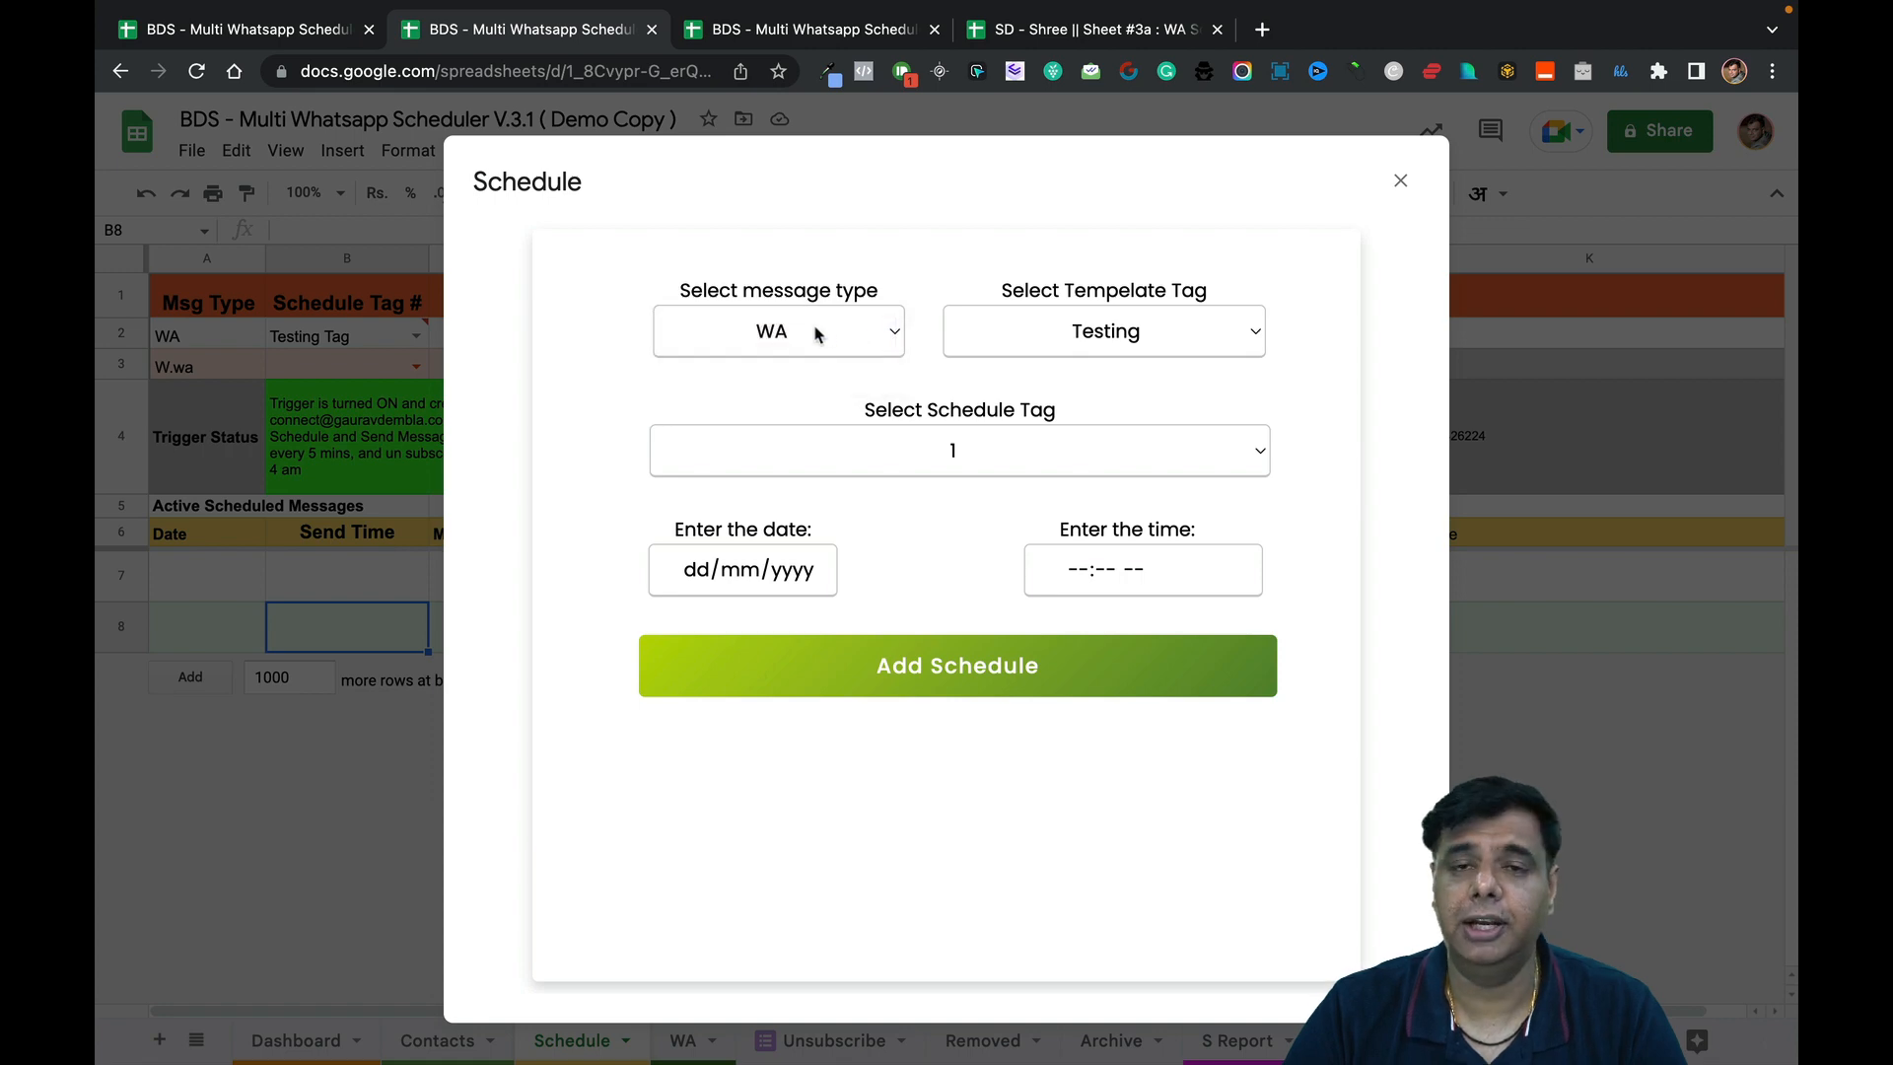
click(1061, 355)
click(1060, 351)
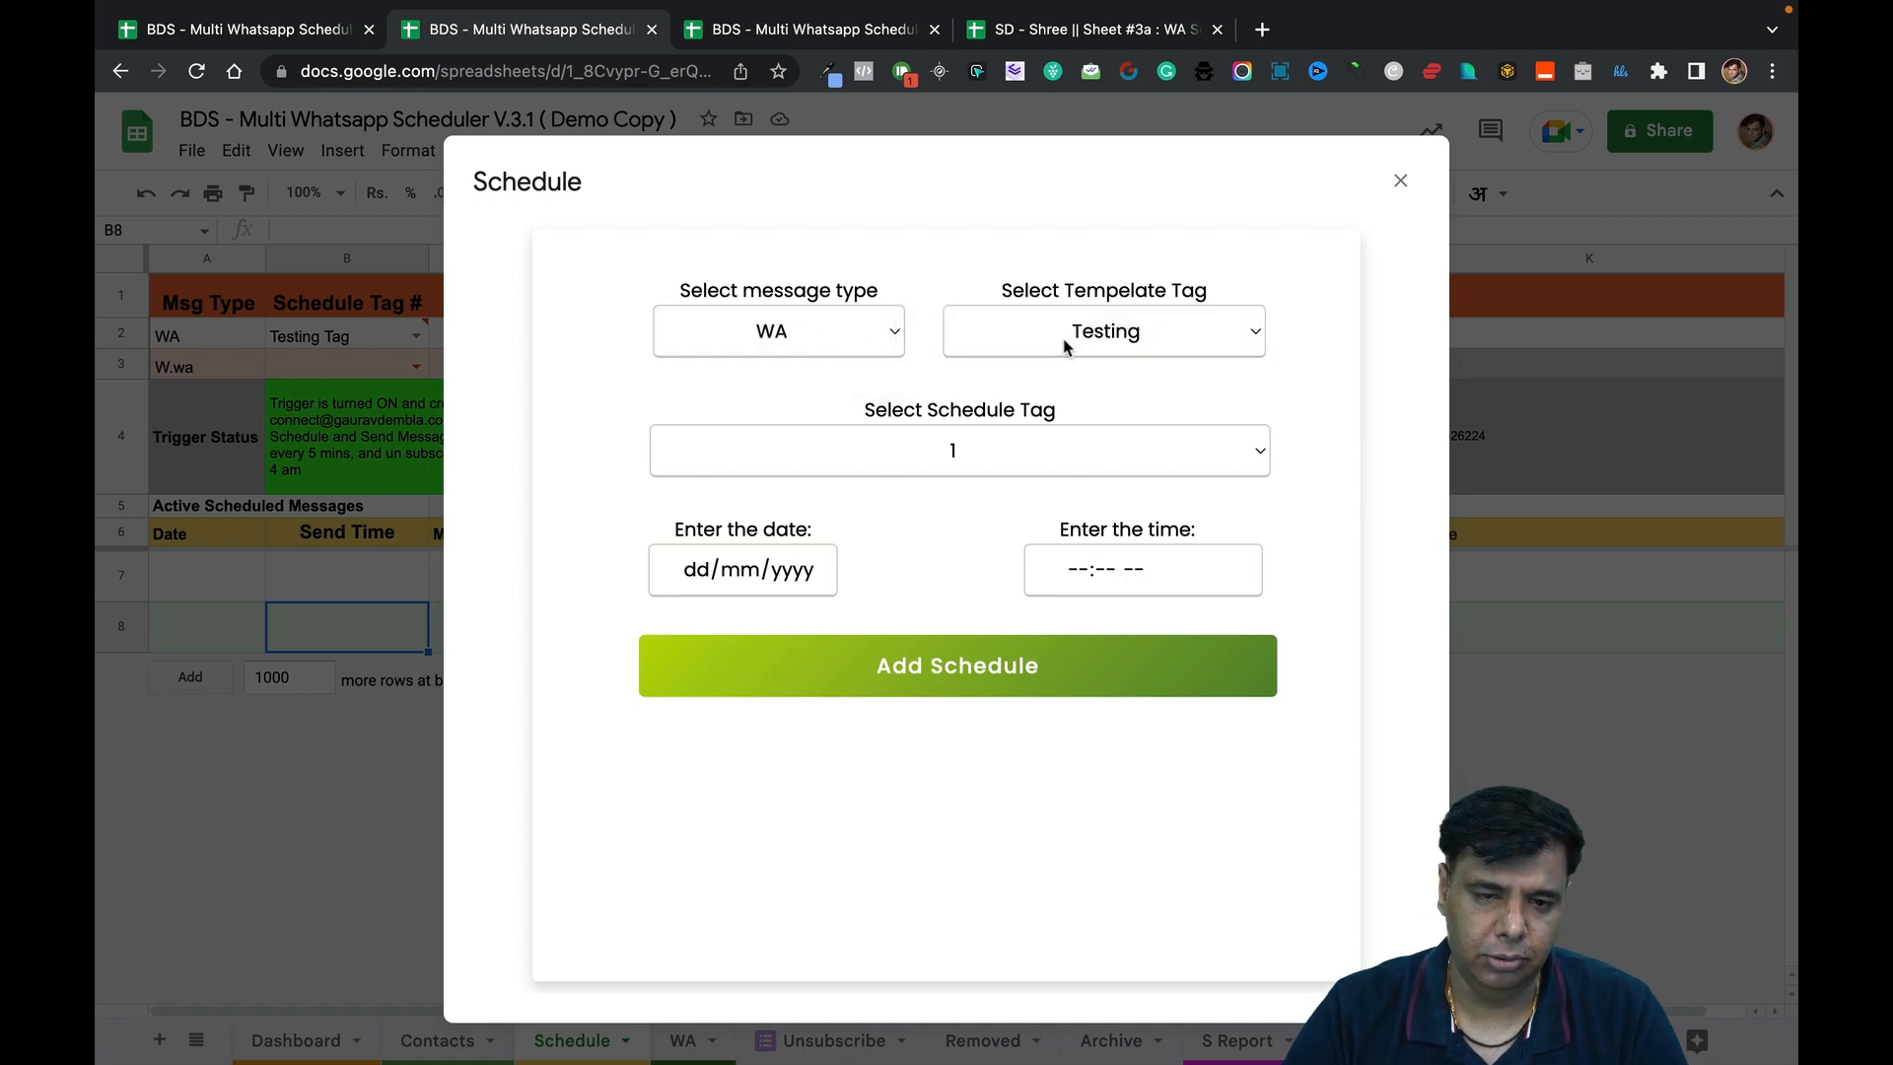
click(804, 32)
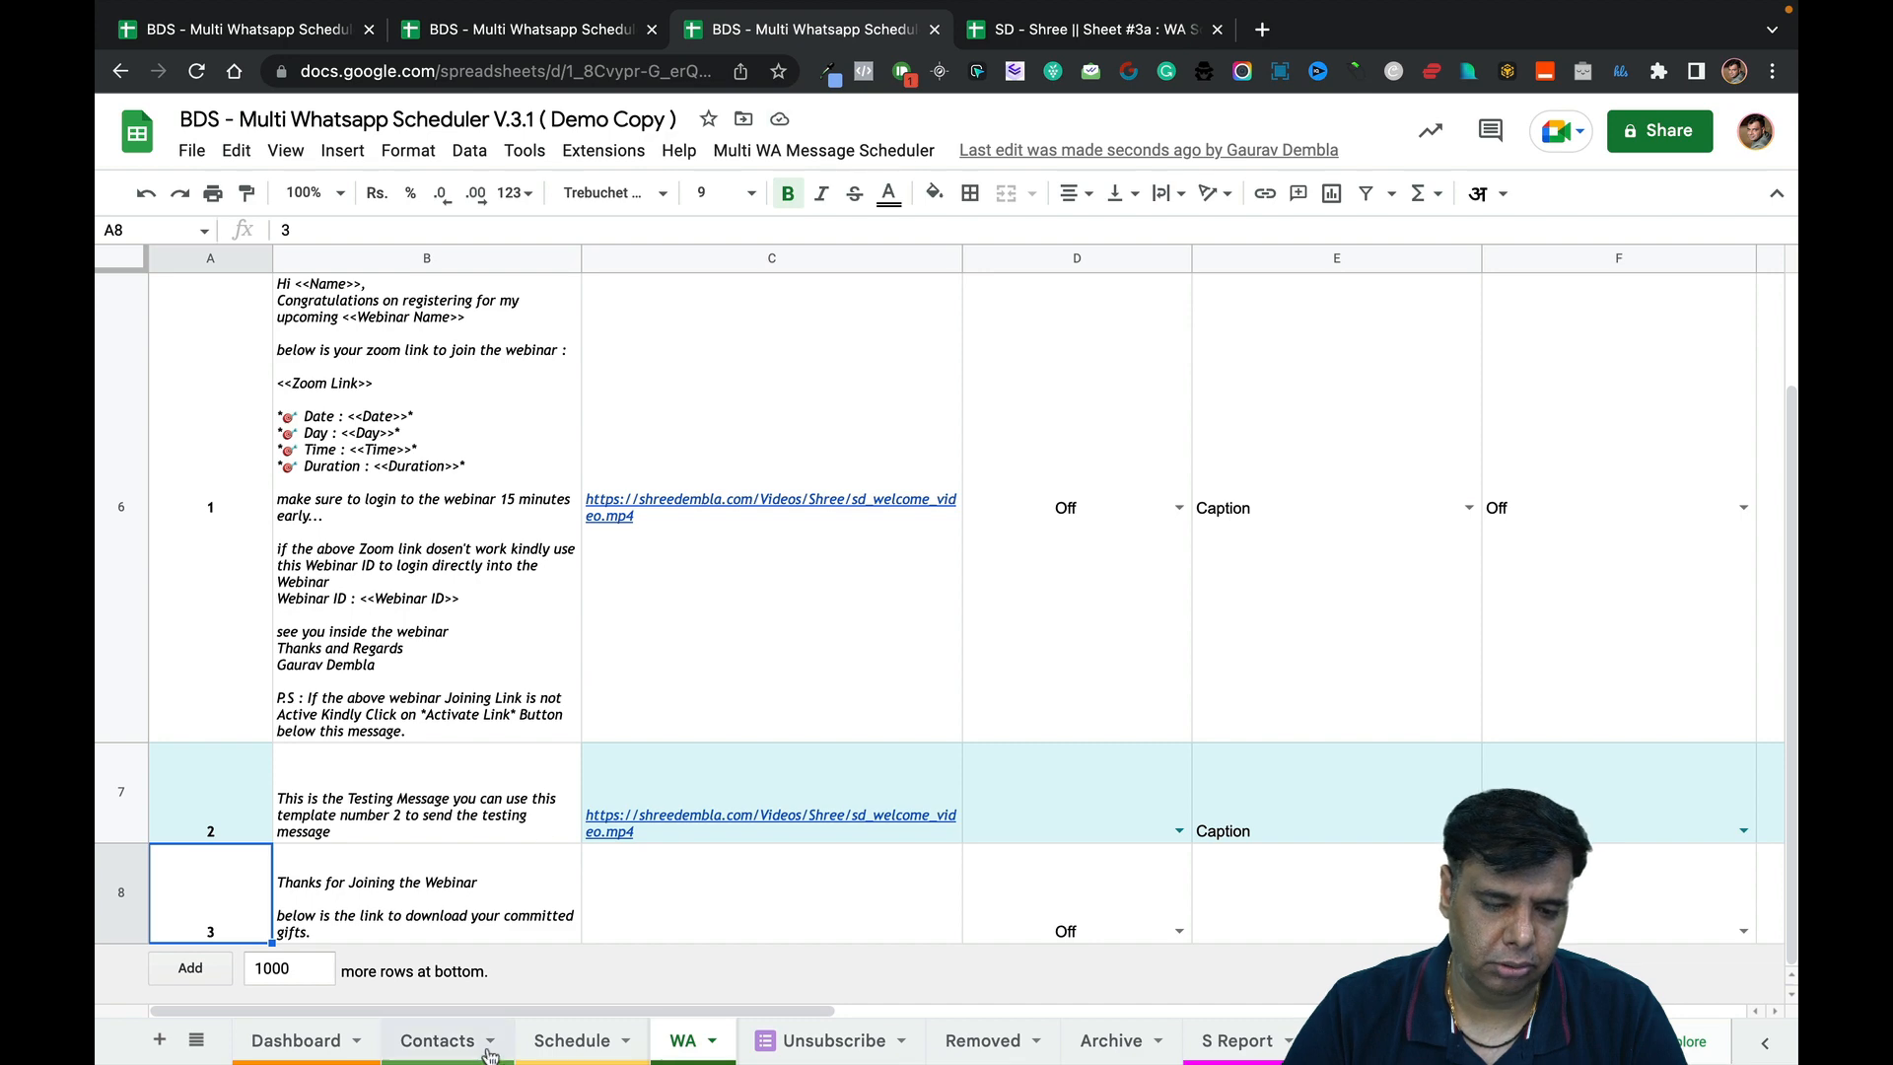
Copy the first test contact's row into a newly added row 3.
click(437, 1040)
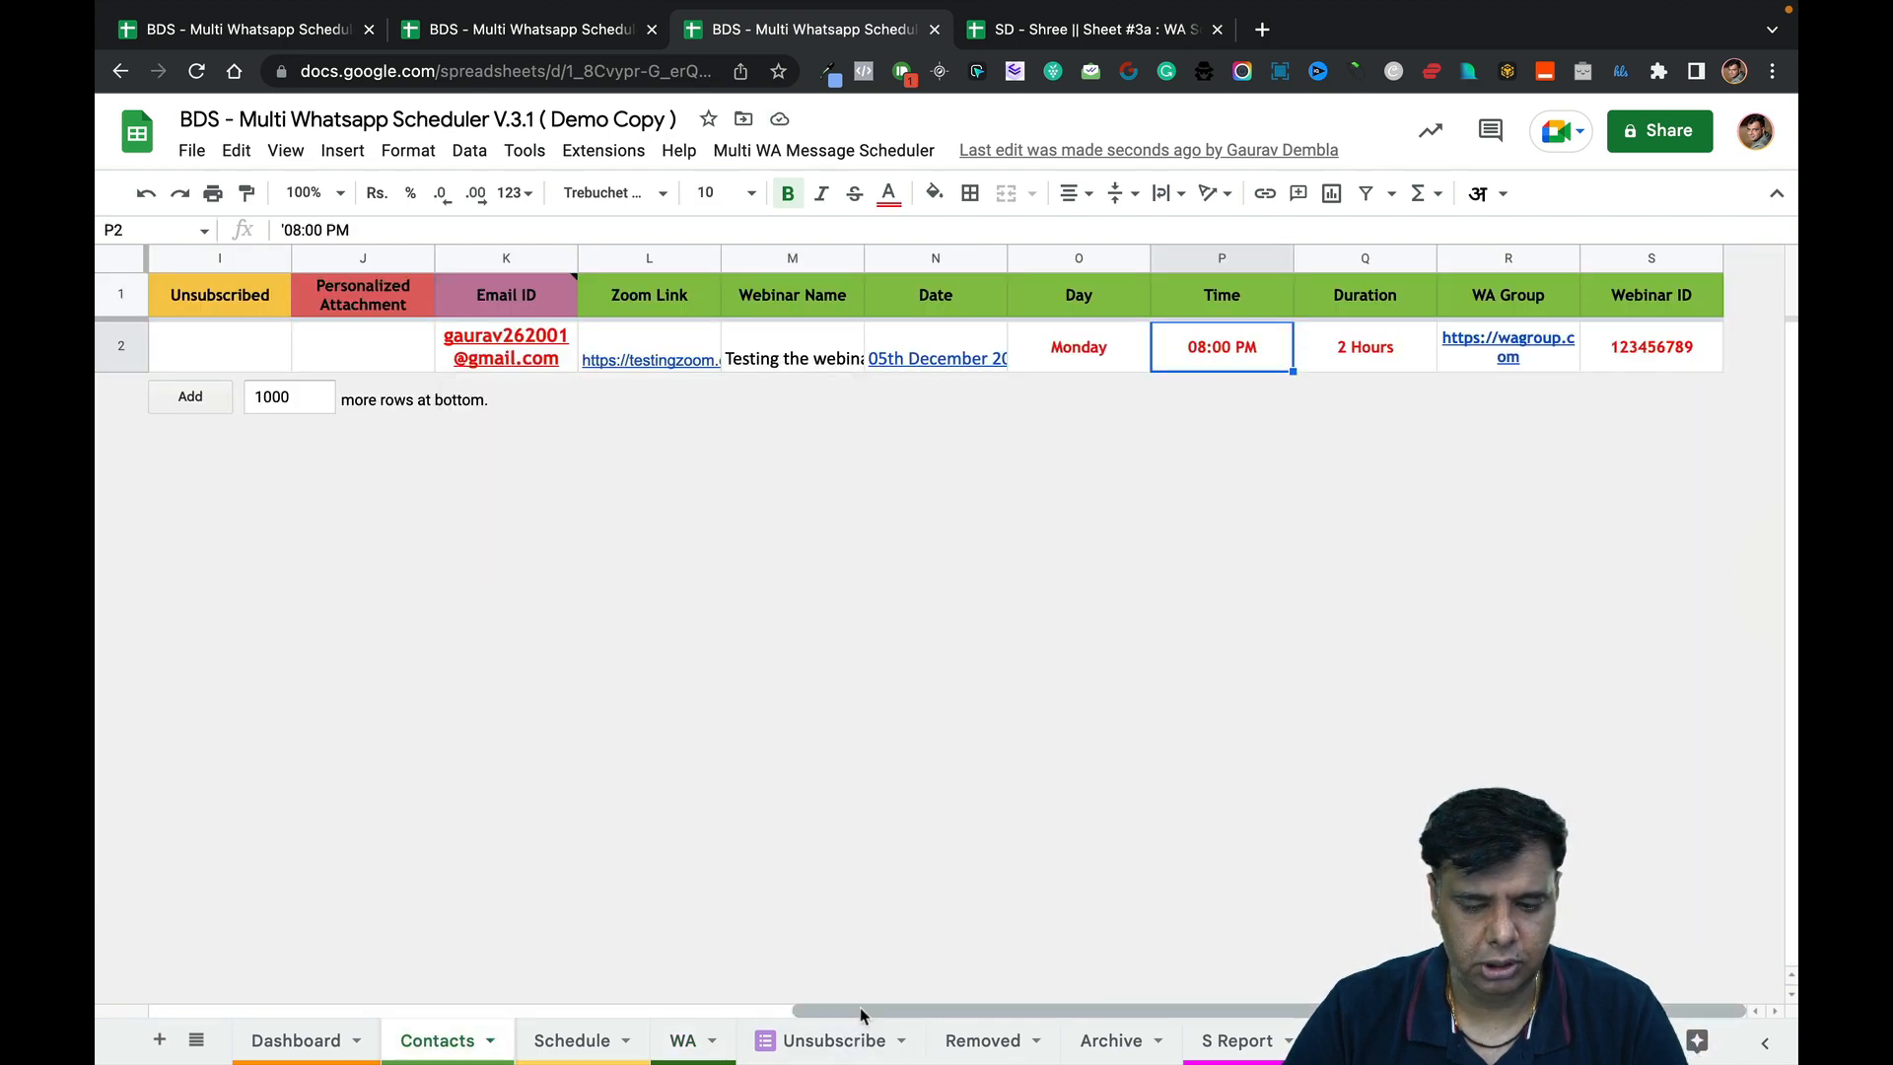
drag(860, 1009, 214, 1010)
click(101, 355)
key(super+c)
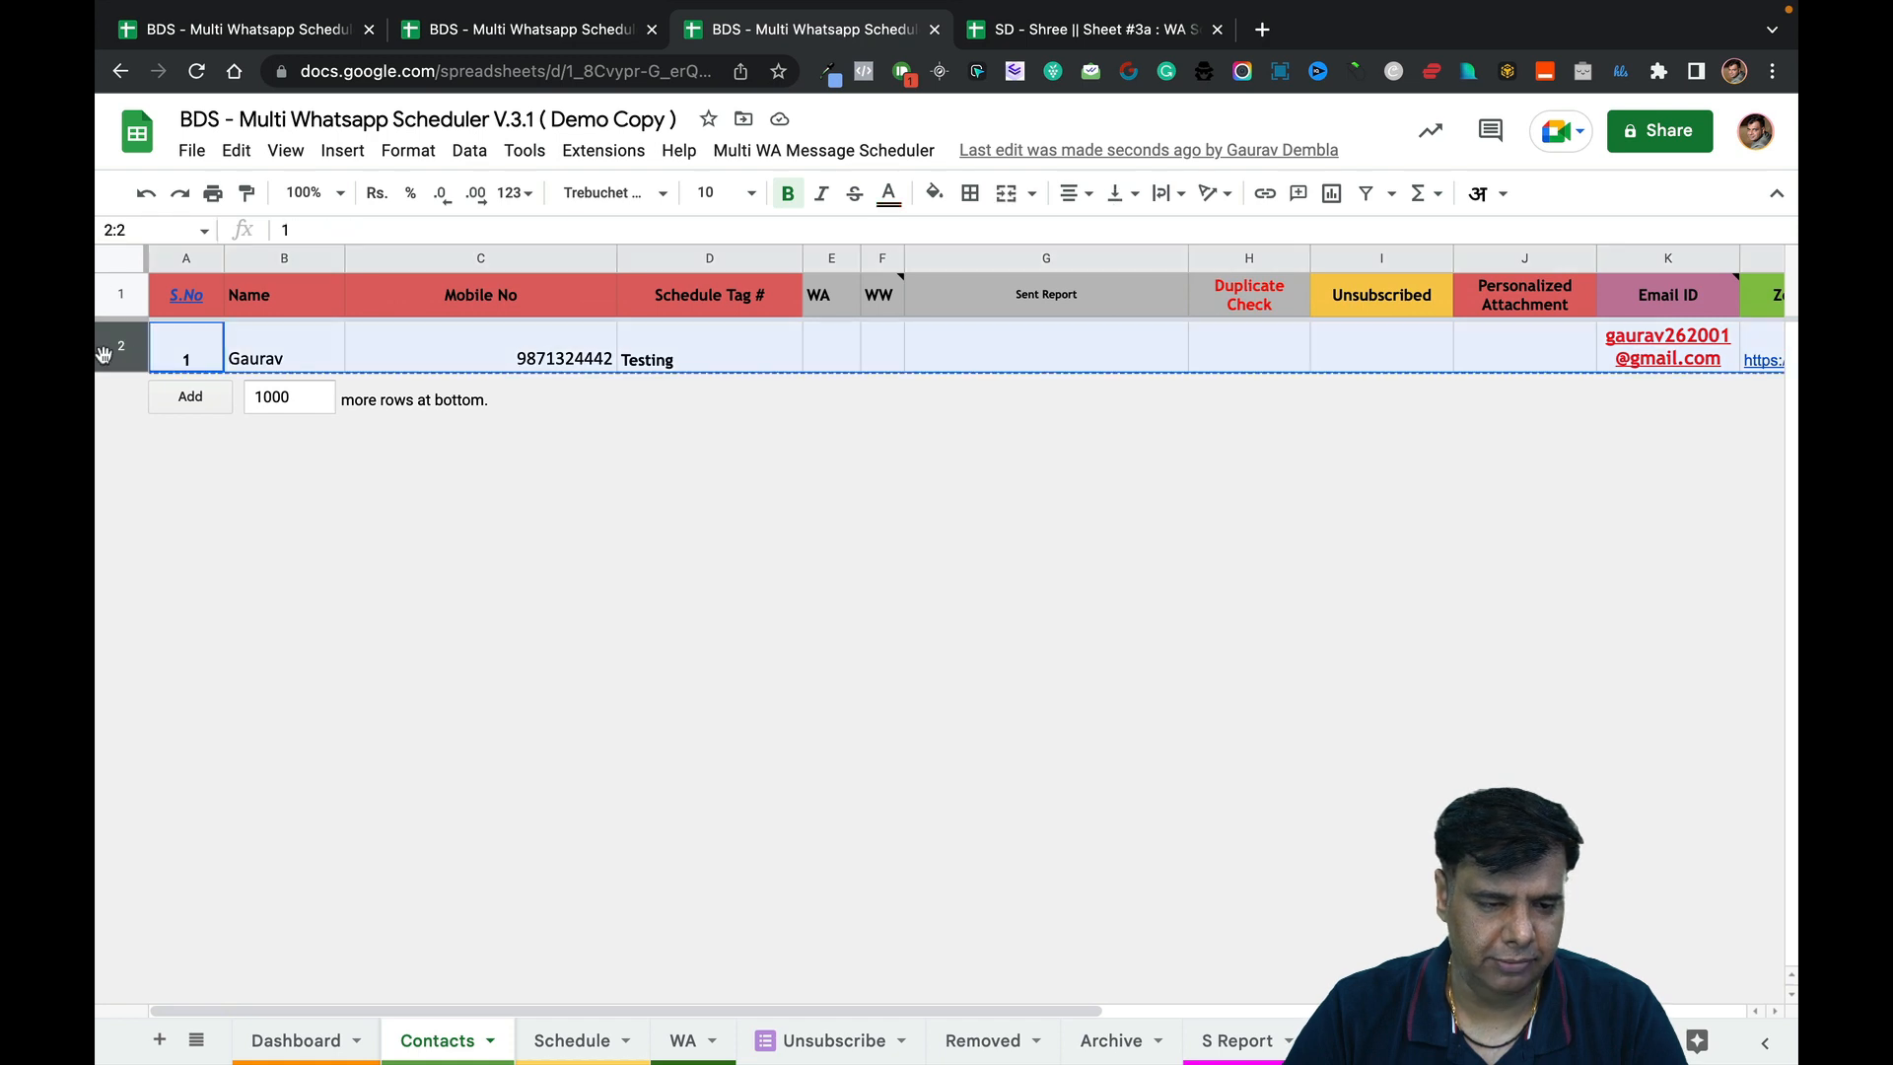
click(296, 396)
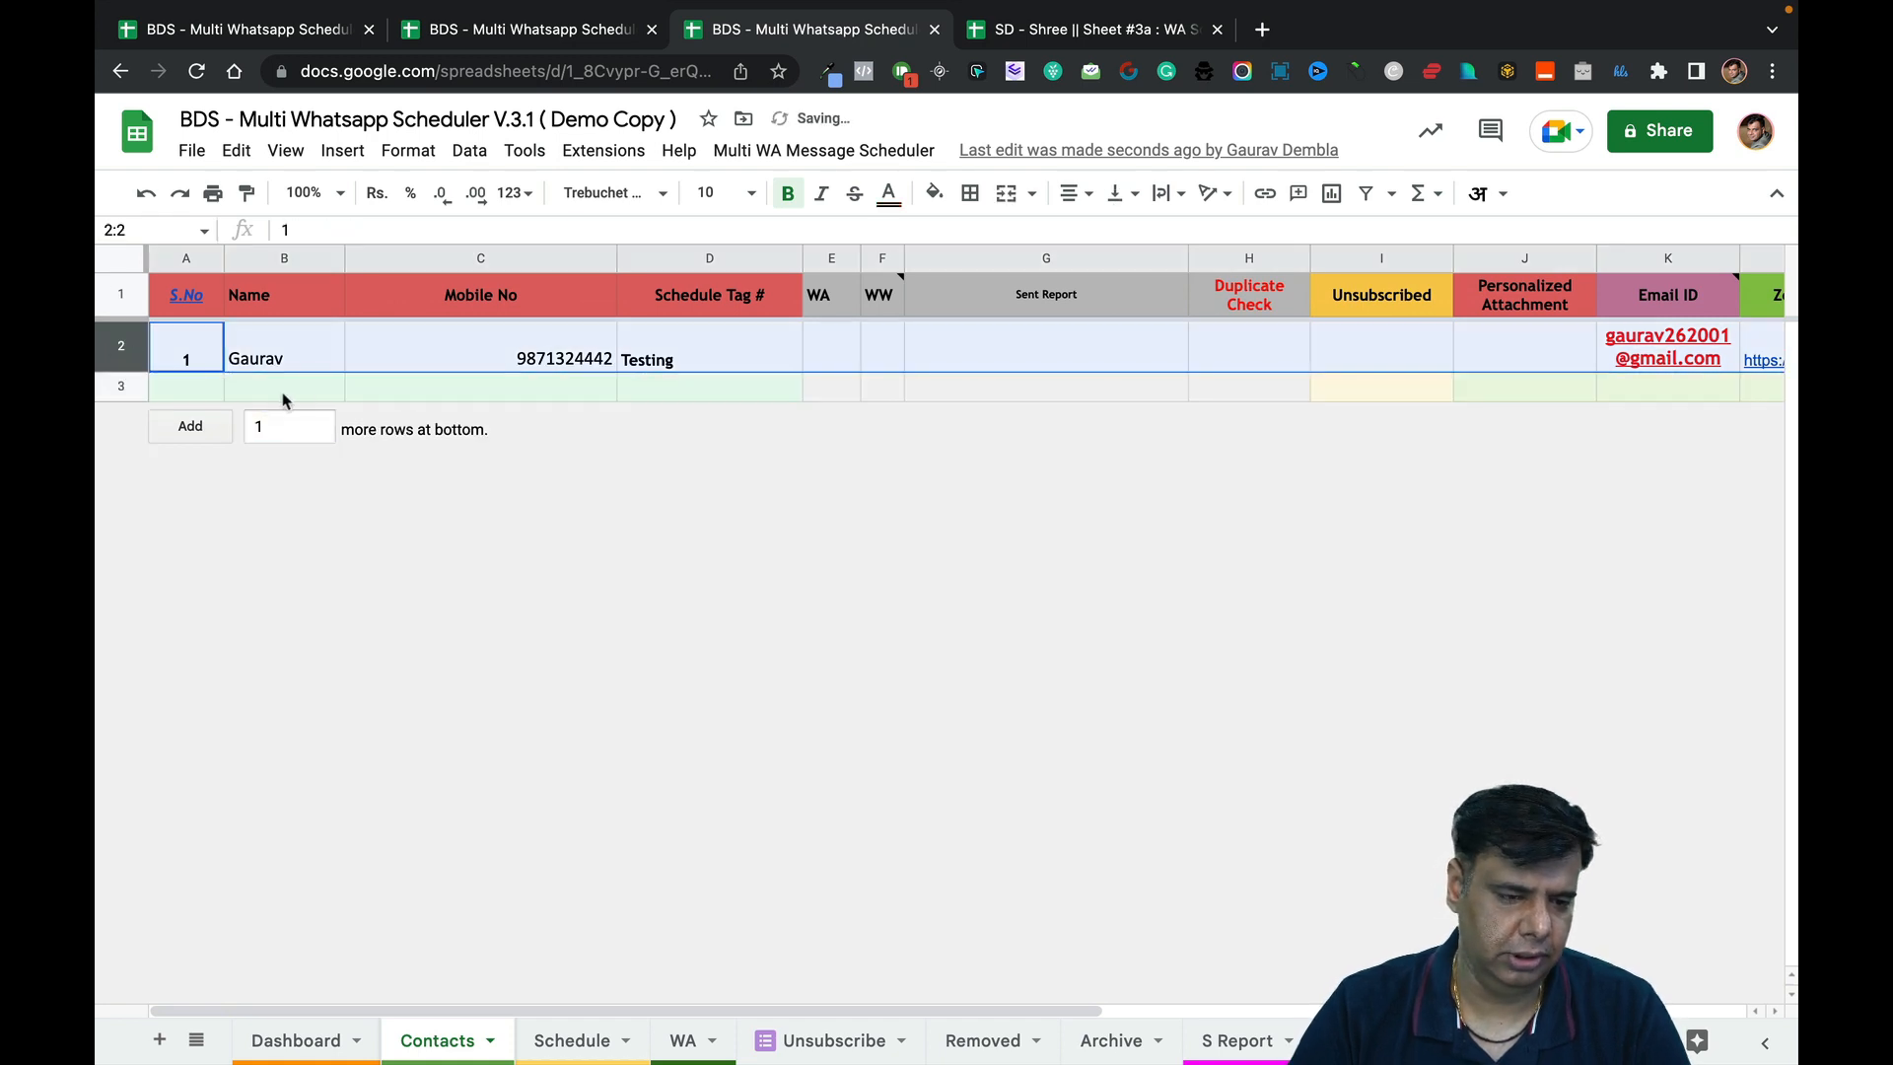
click(196, 398)
key(super+v)
Change one digit of the row 3 mobile number and make its schedule tag Testing-1.
click(508, 412)
double_click(508, 412)
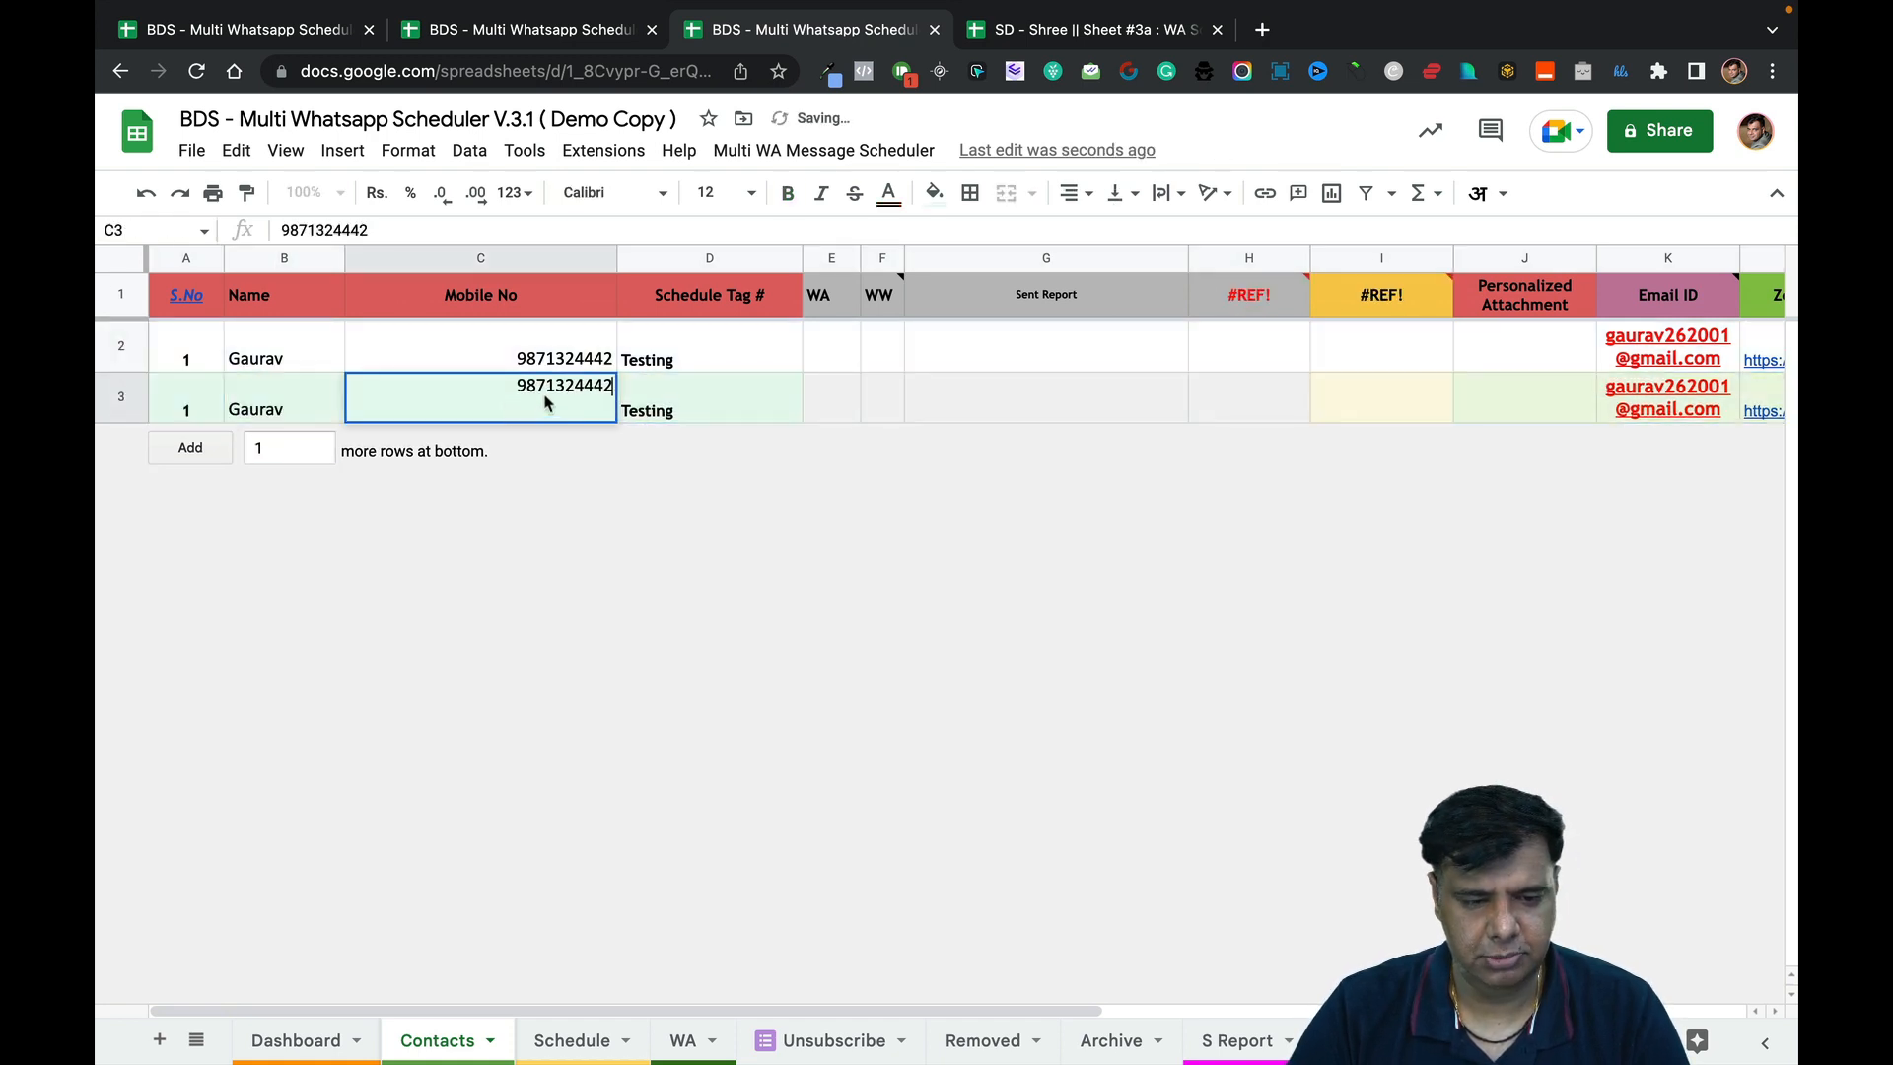
click(545, 394)
key(BackSpace)
text(9)
key(Tab)
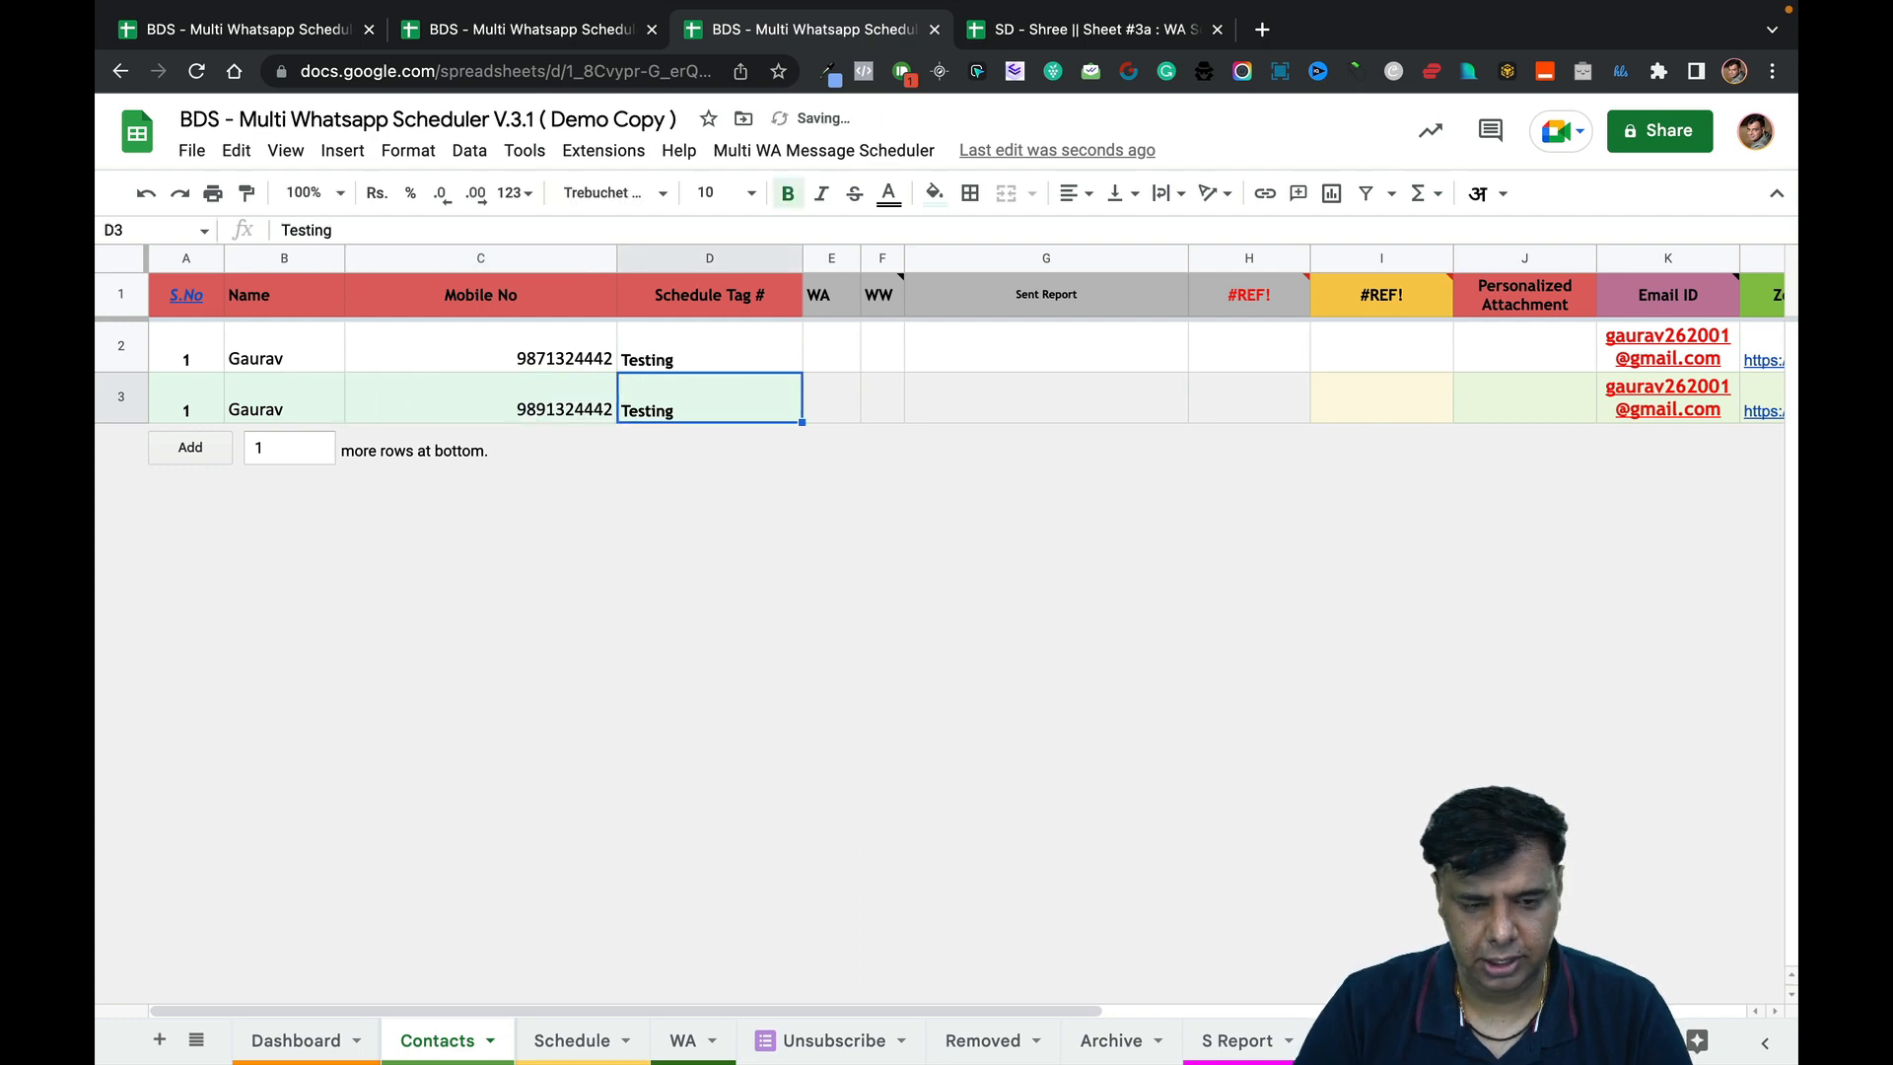
double_click(688, 422)
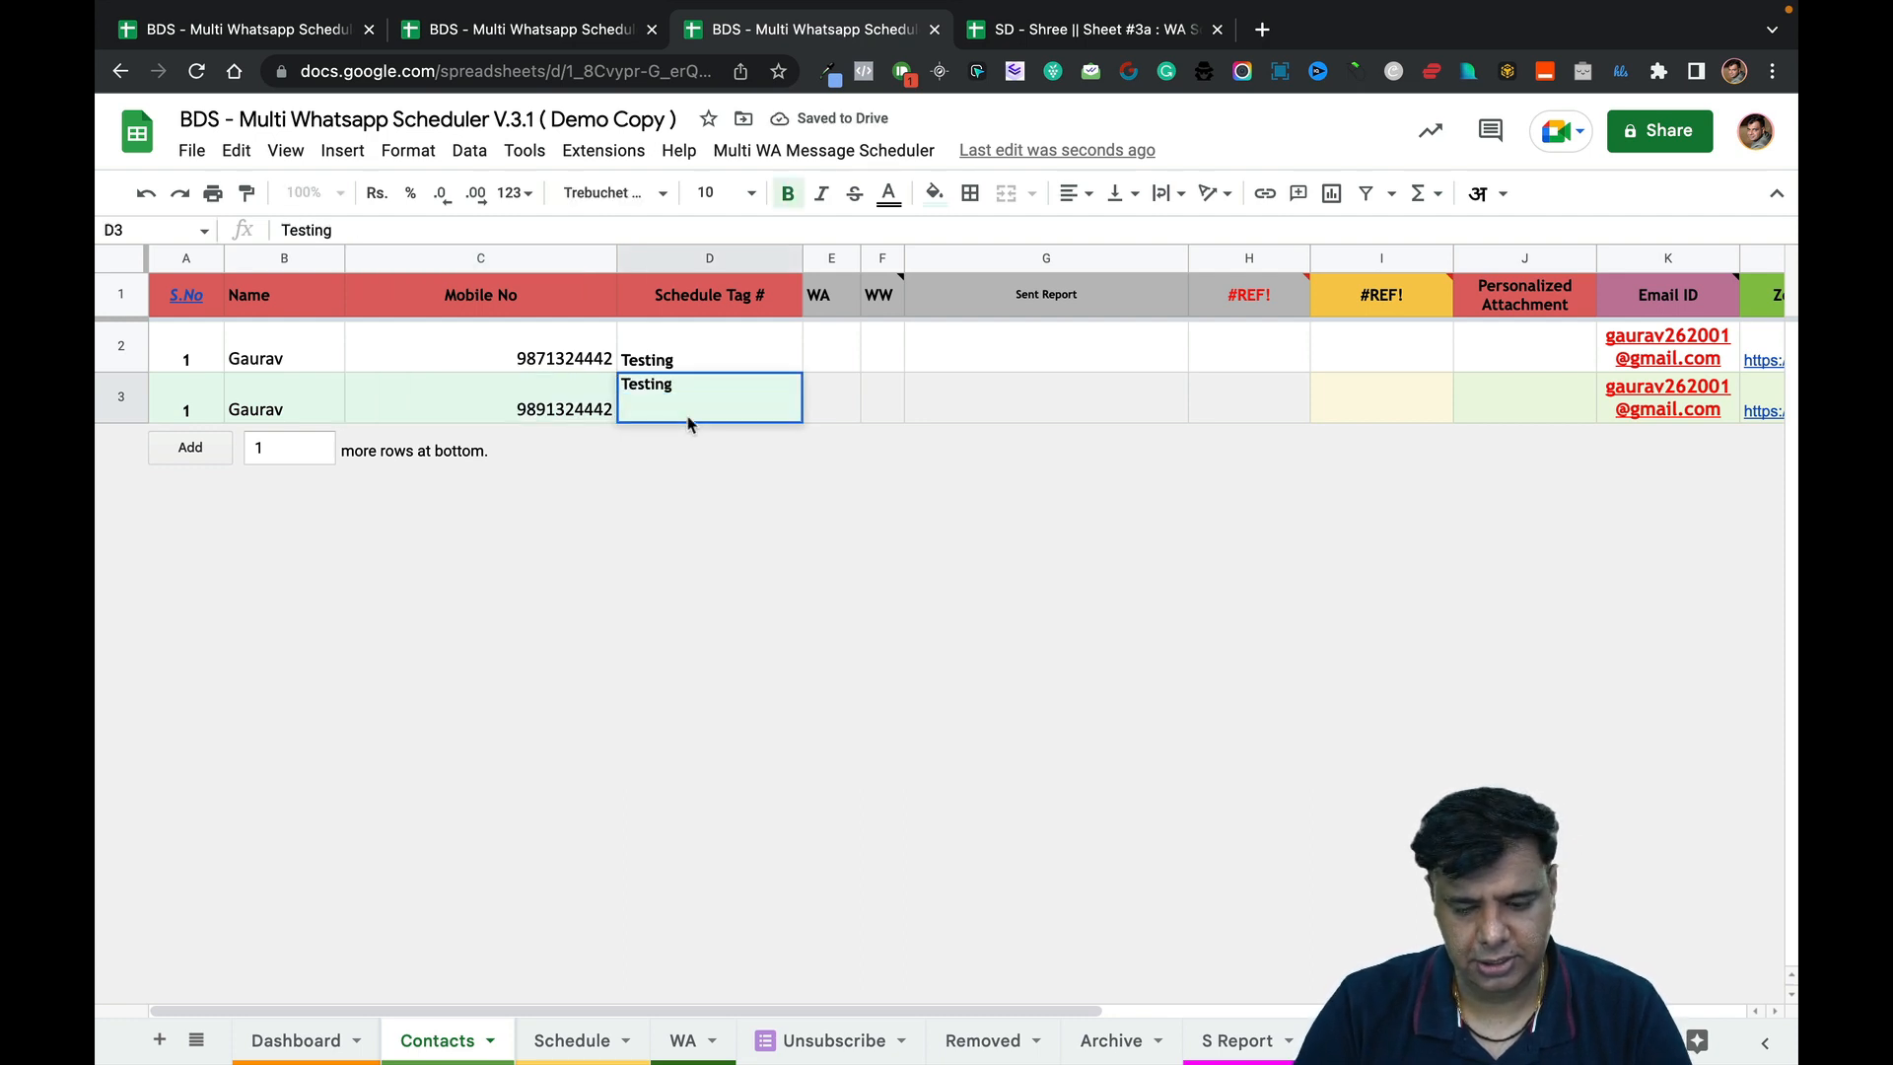
text(1)
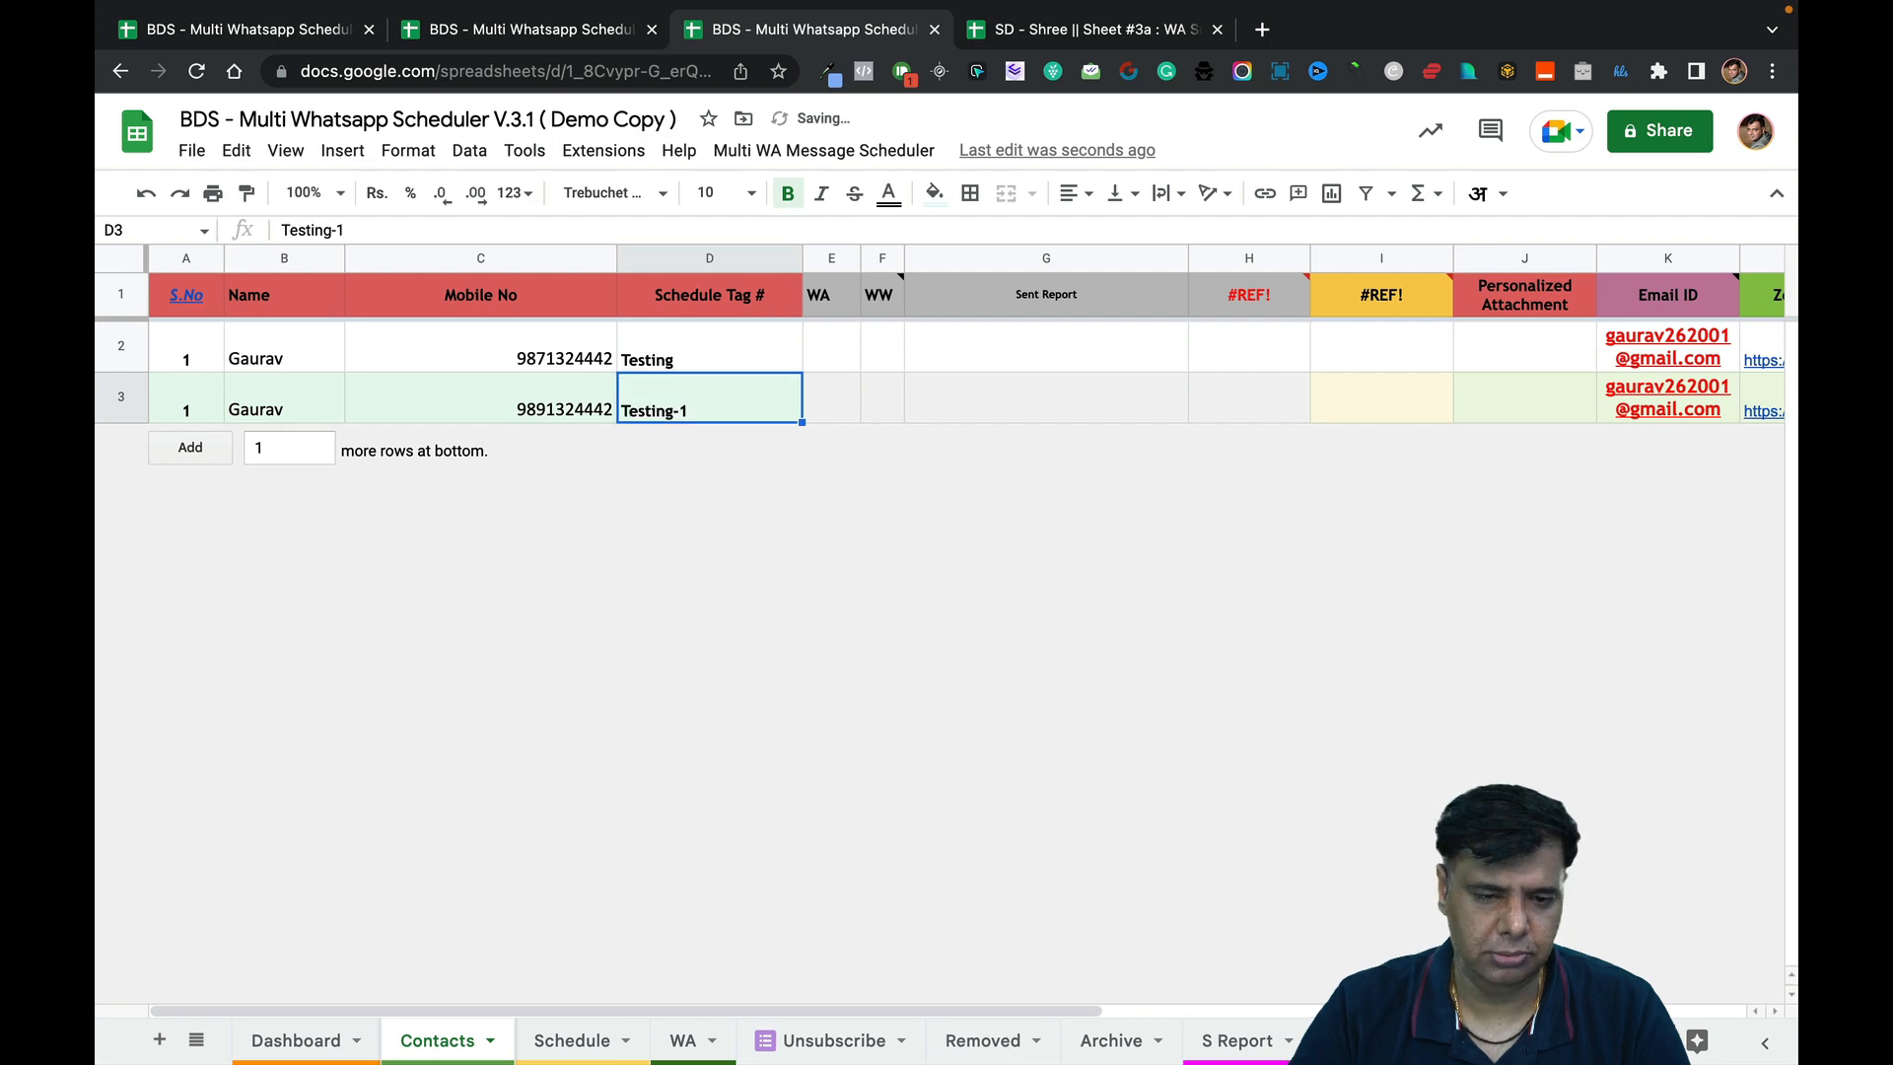
Close the old scheduling form and launch a fresh Schedule Meeting form.
click(542, 32)
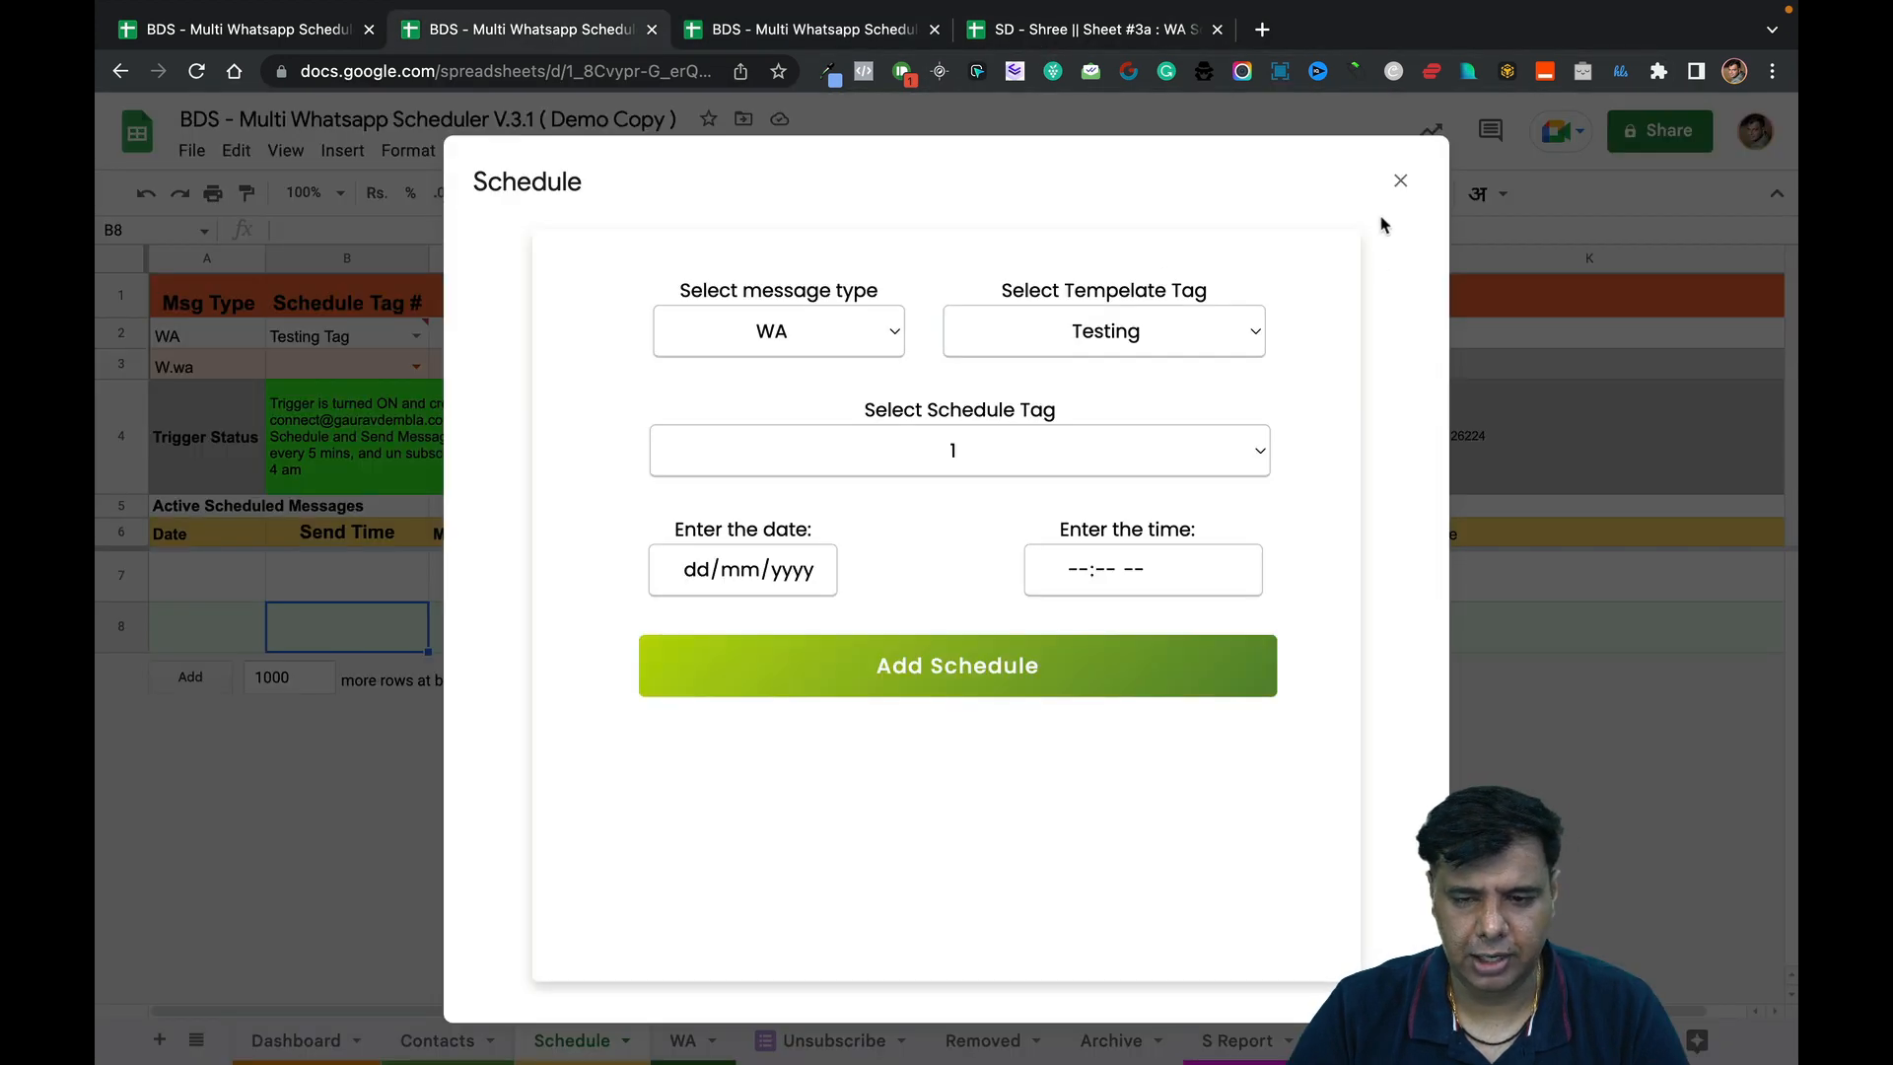
click(1400, 180)
click(833, 151)
mouse_move(932, 191)
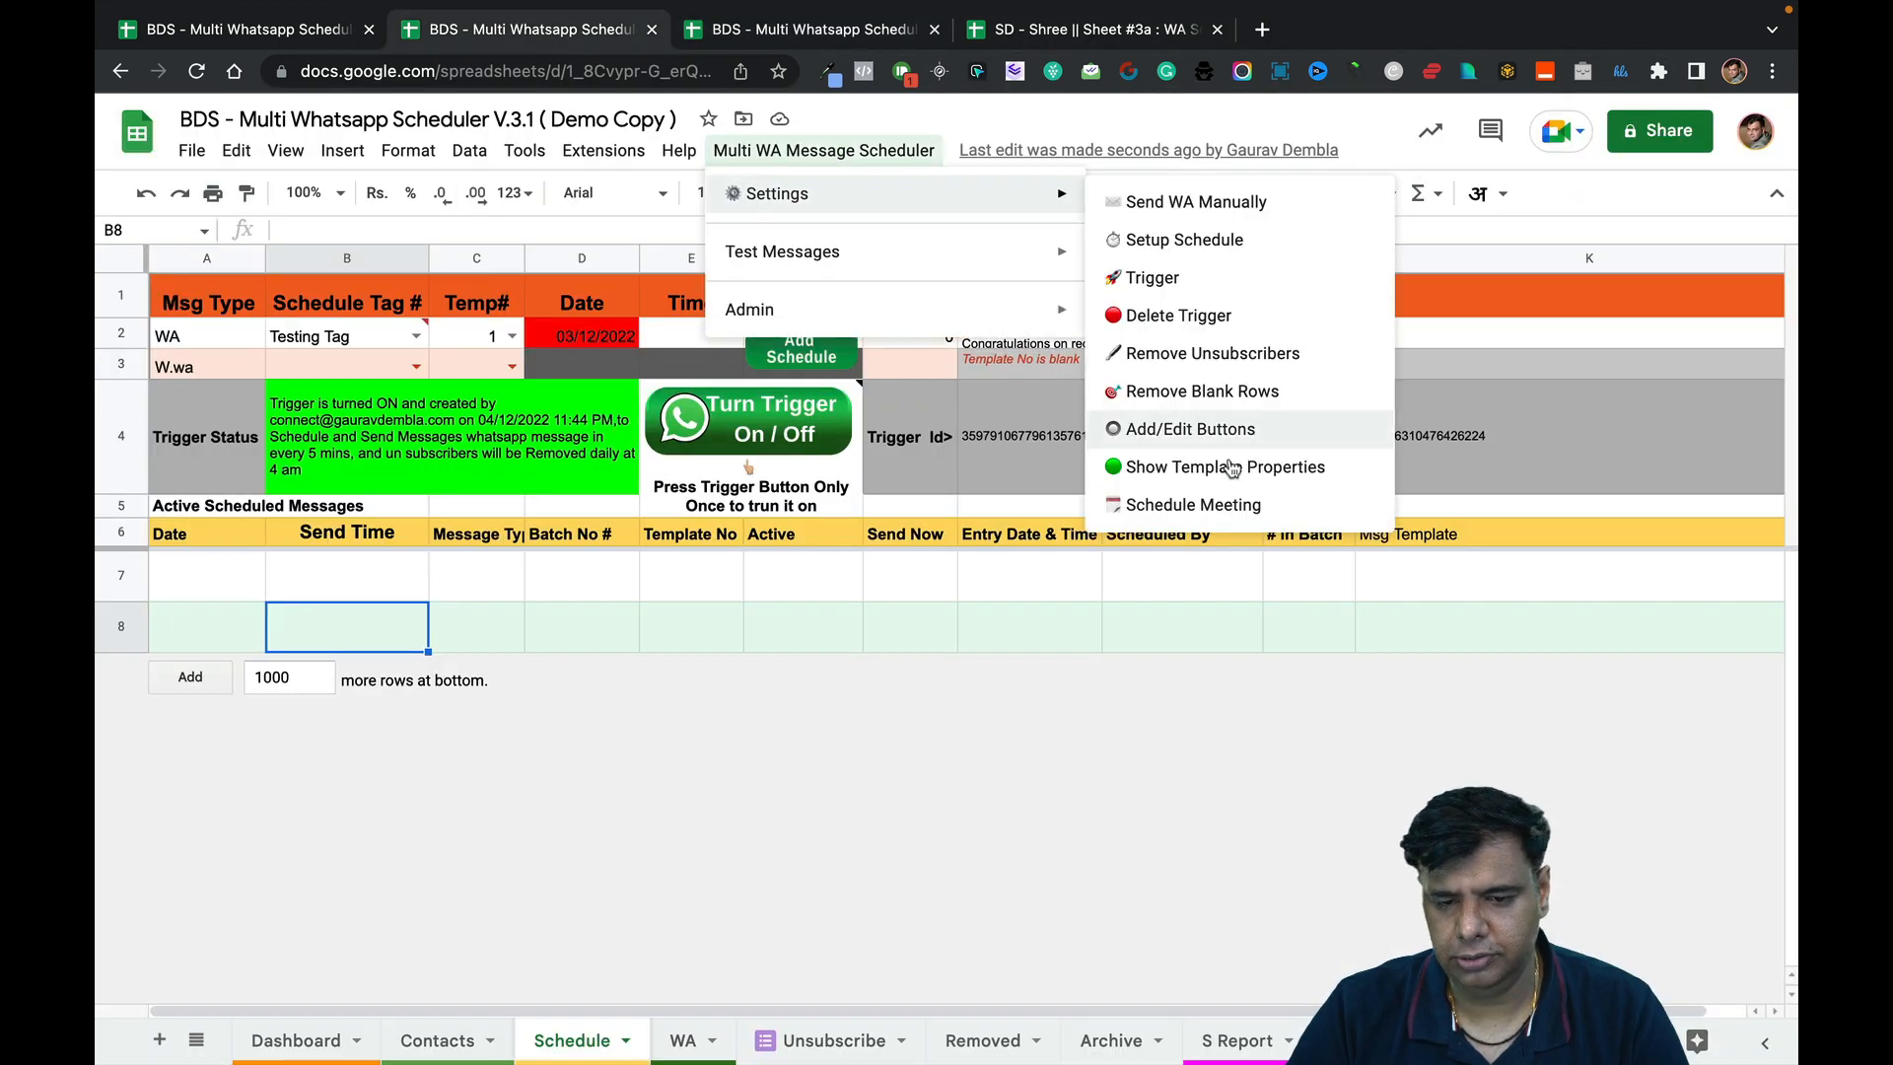
click(1184, 502)
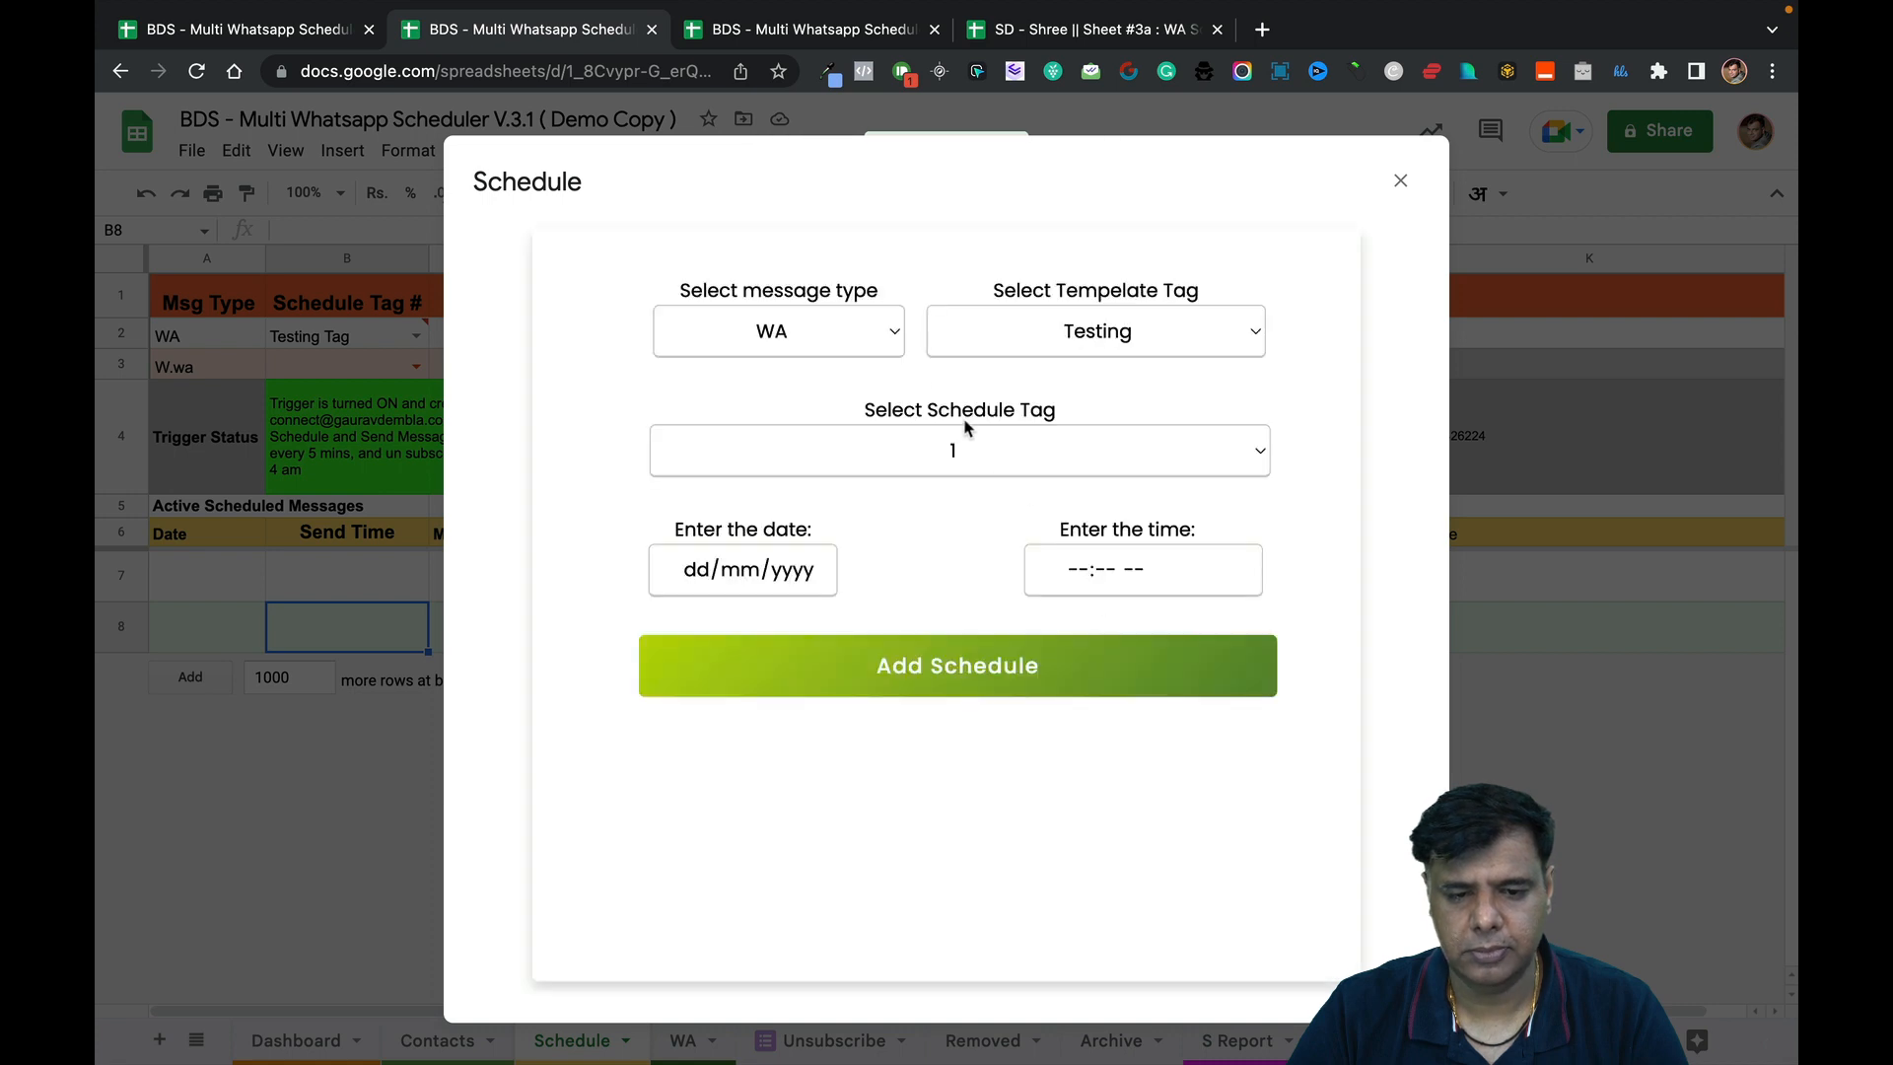
Choose the Testing template with schedule tag 1.
click(998, 332)
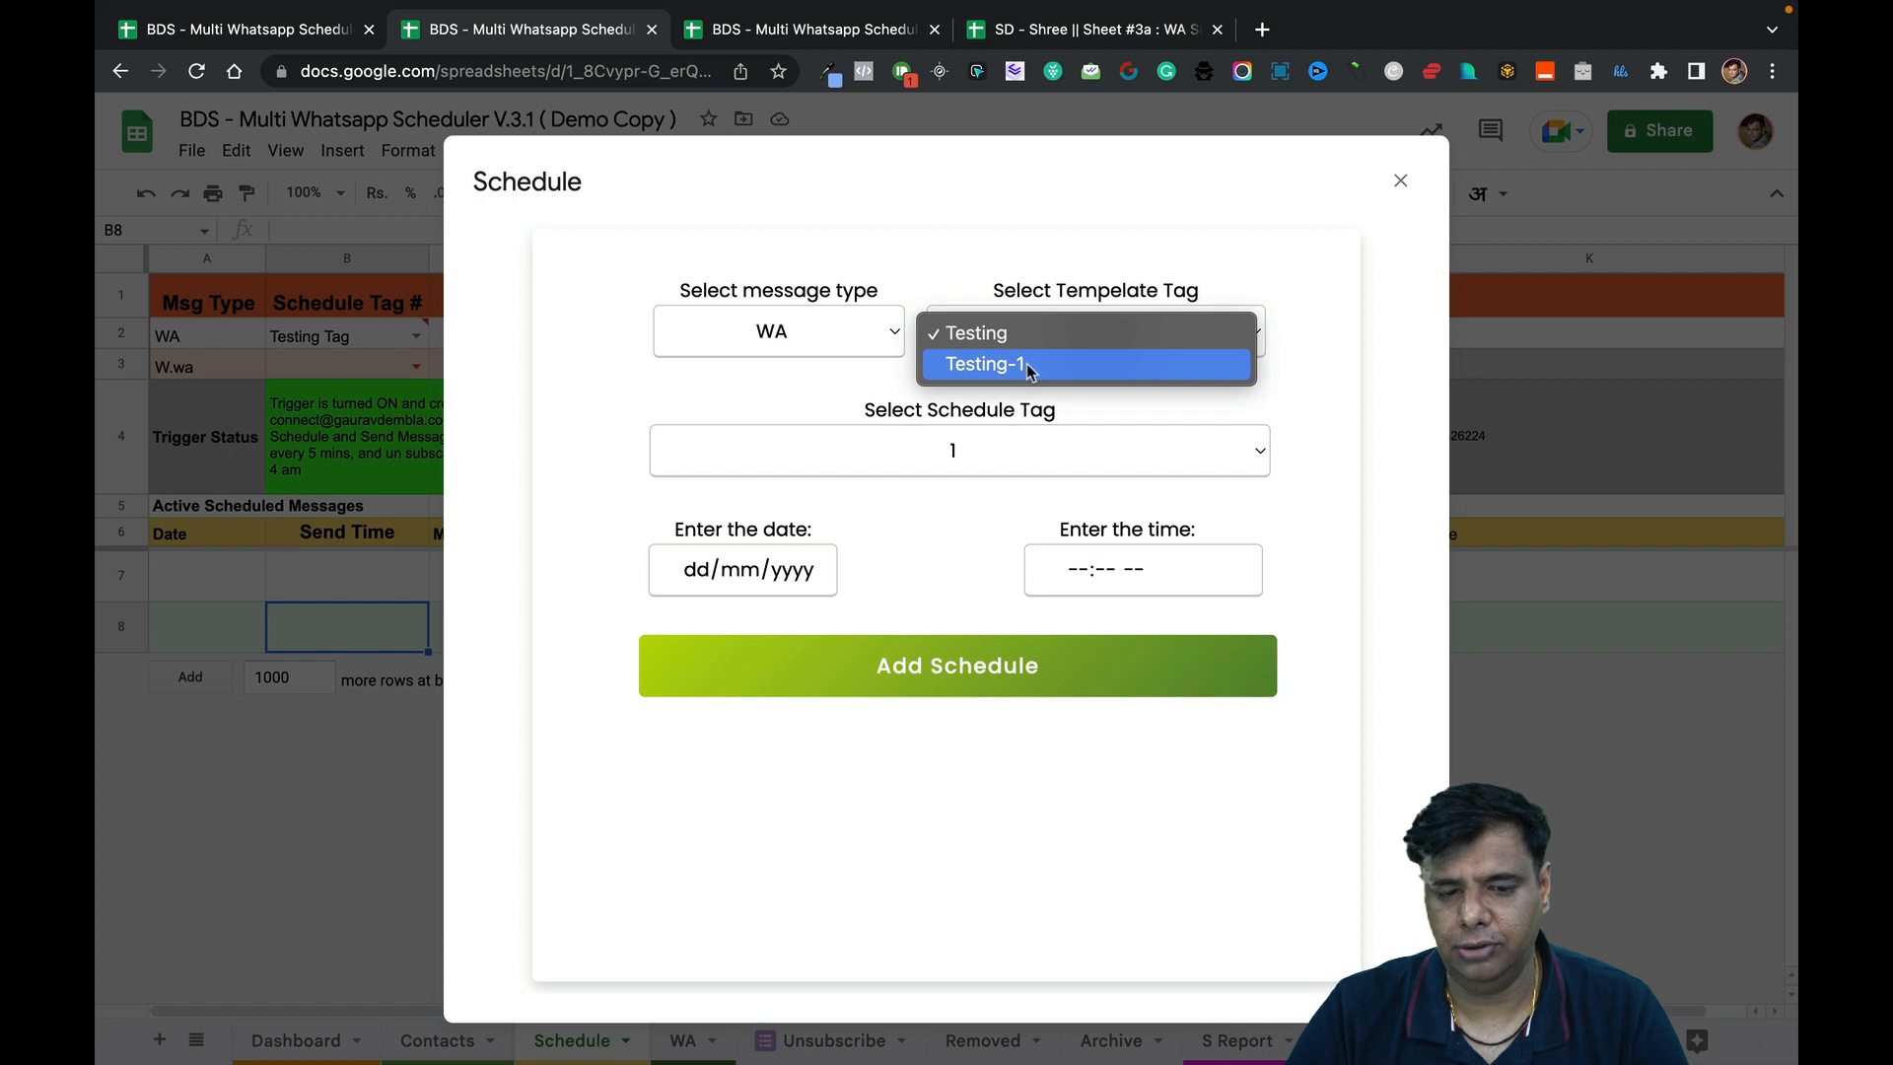
click(1027, 367)
click(1032, 337)
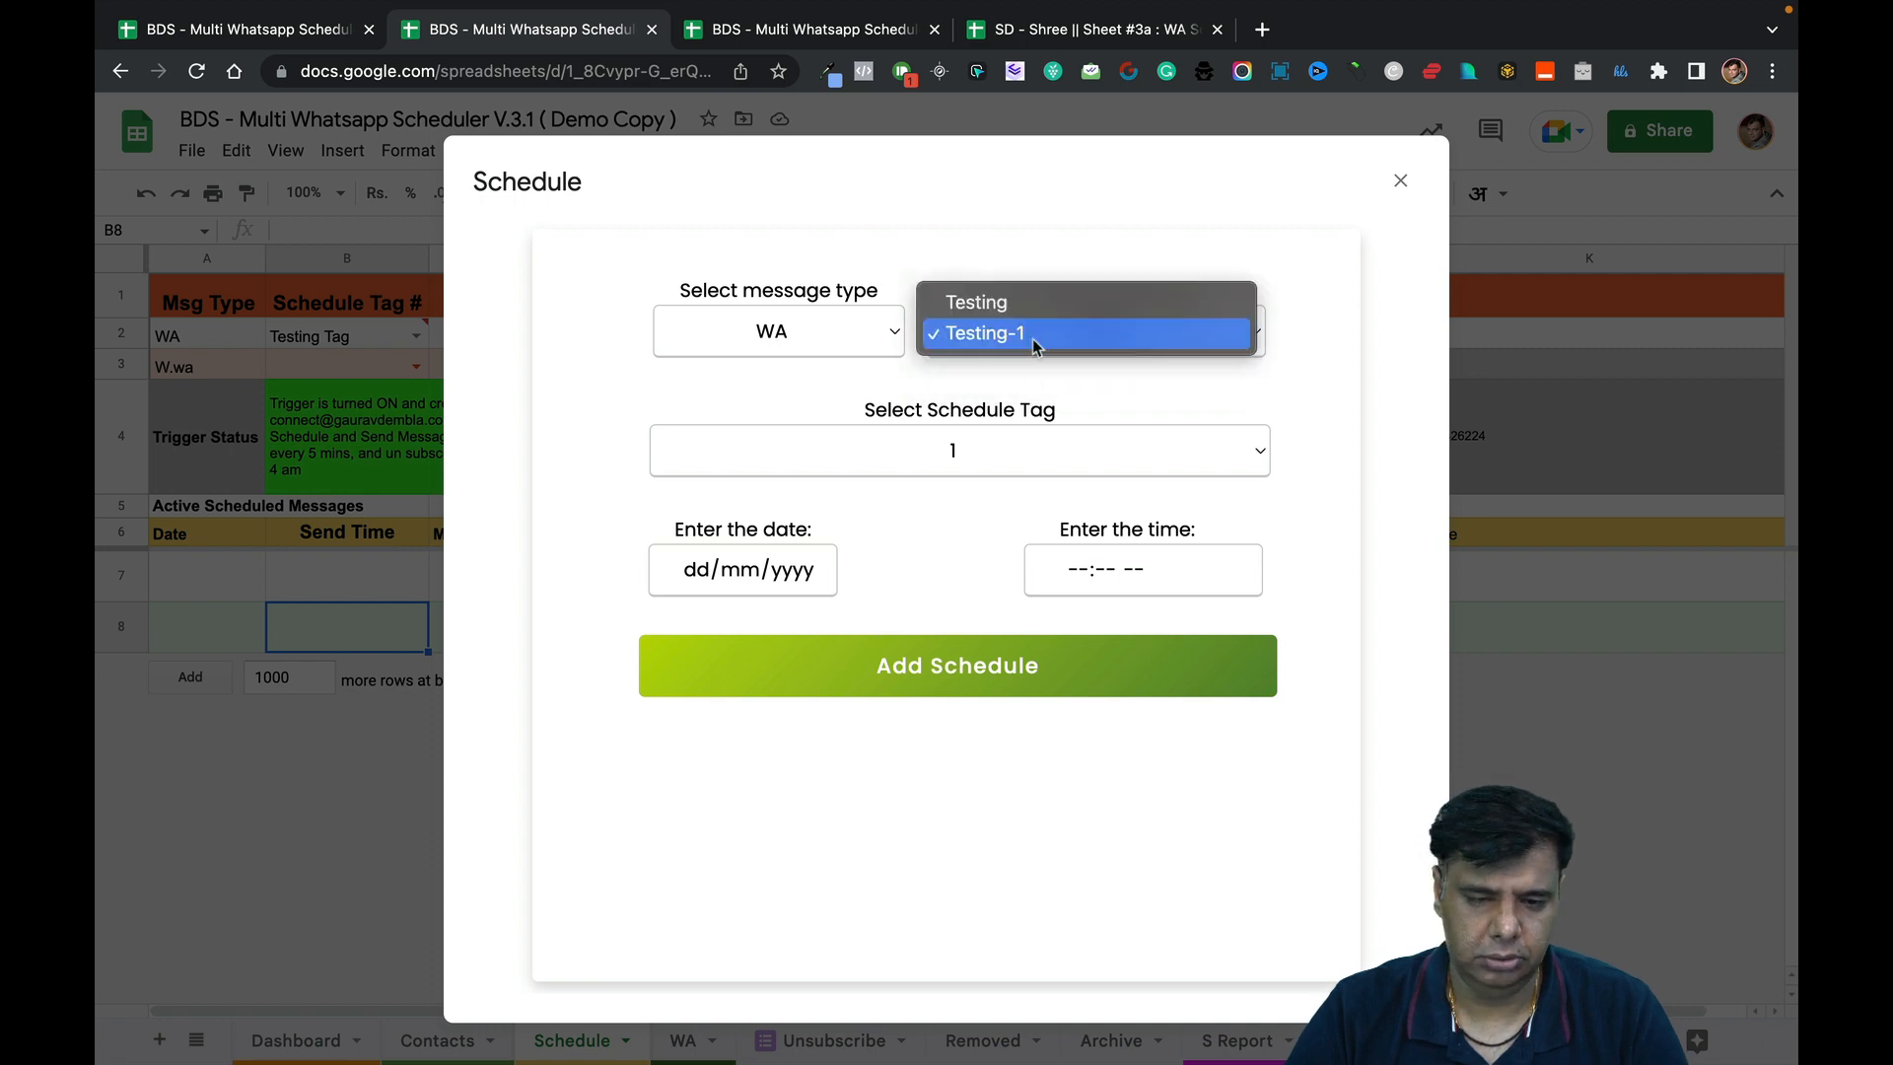
click(1040, 308)
click(1043, 332)
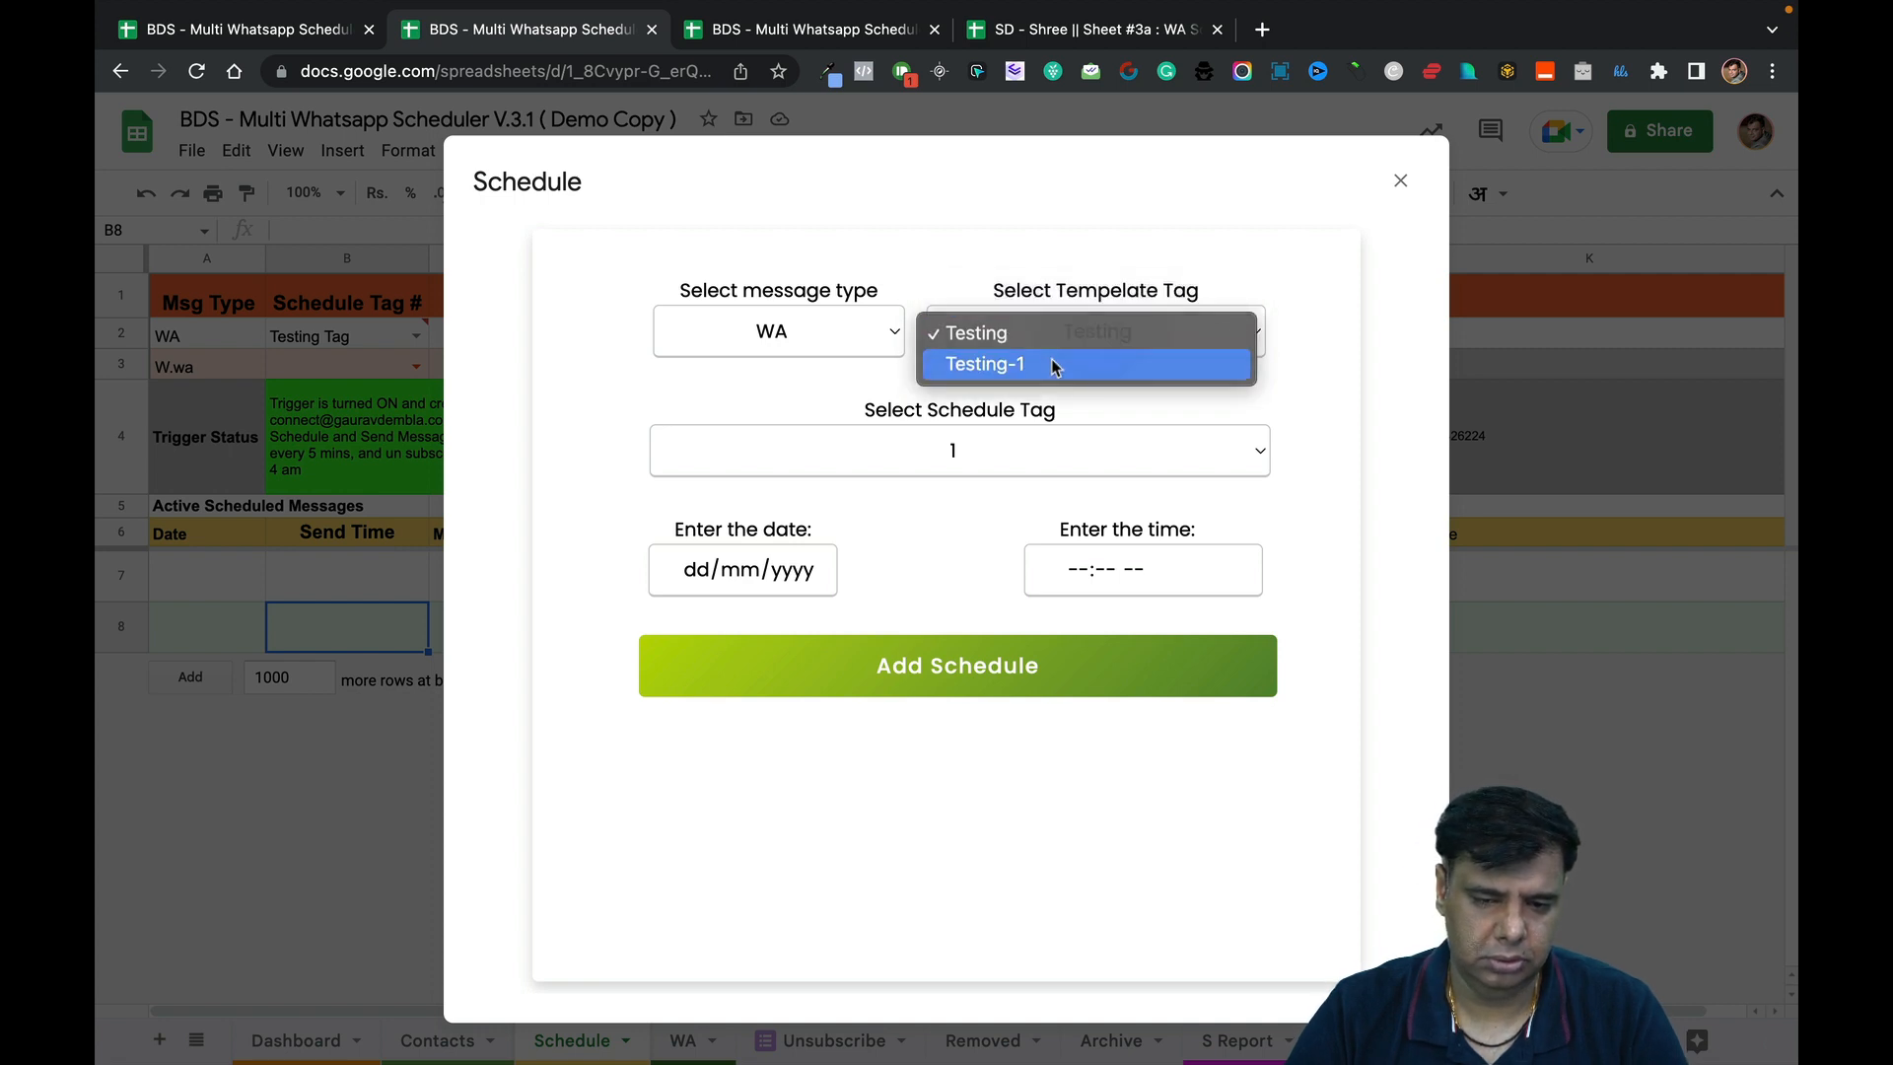
click(1052, 366)
click(1043, 452)
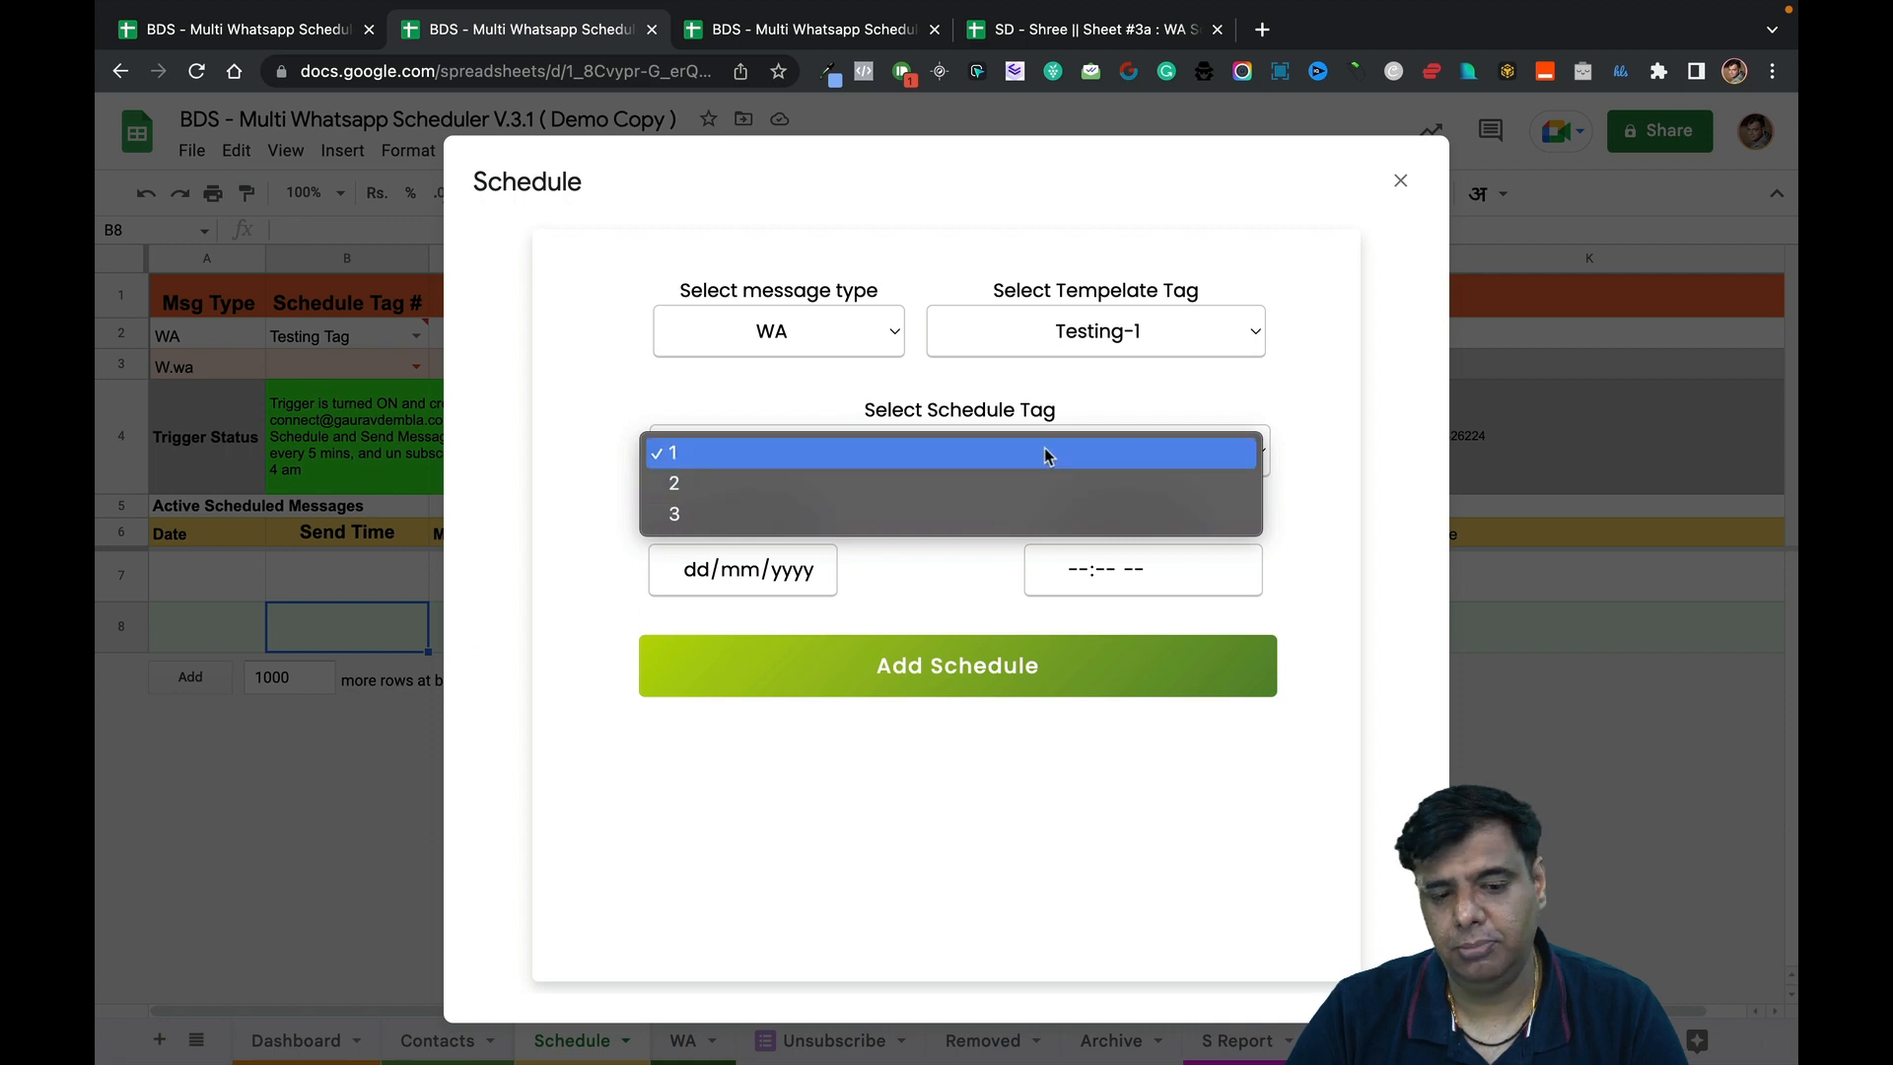
click(1047, 454)
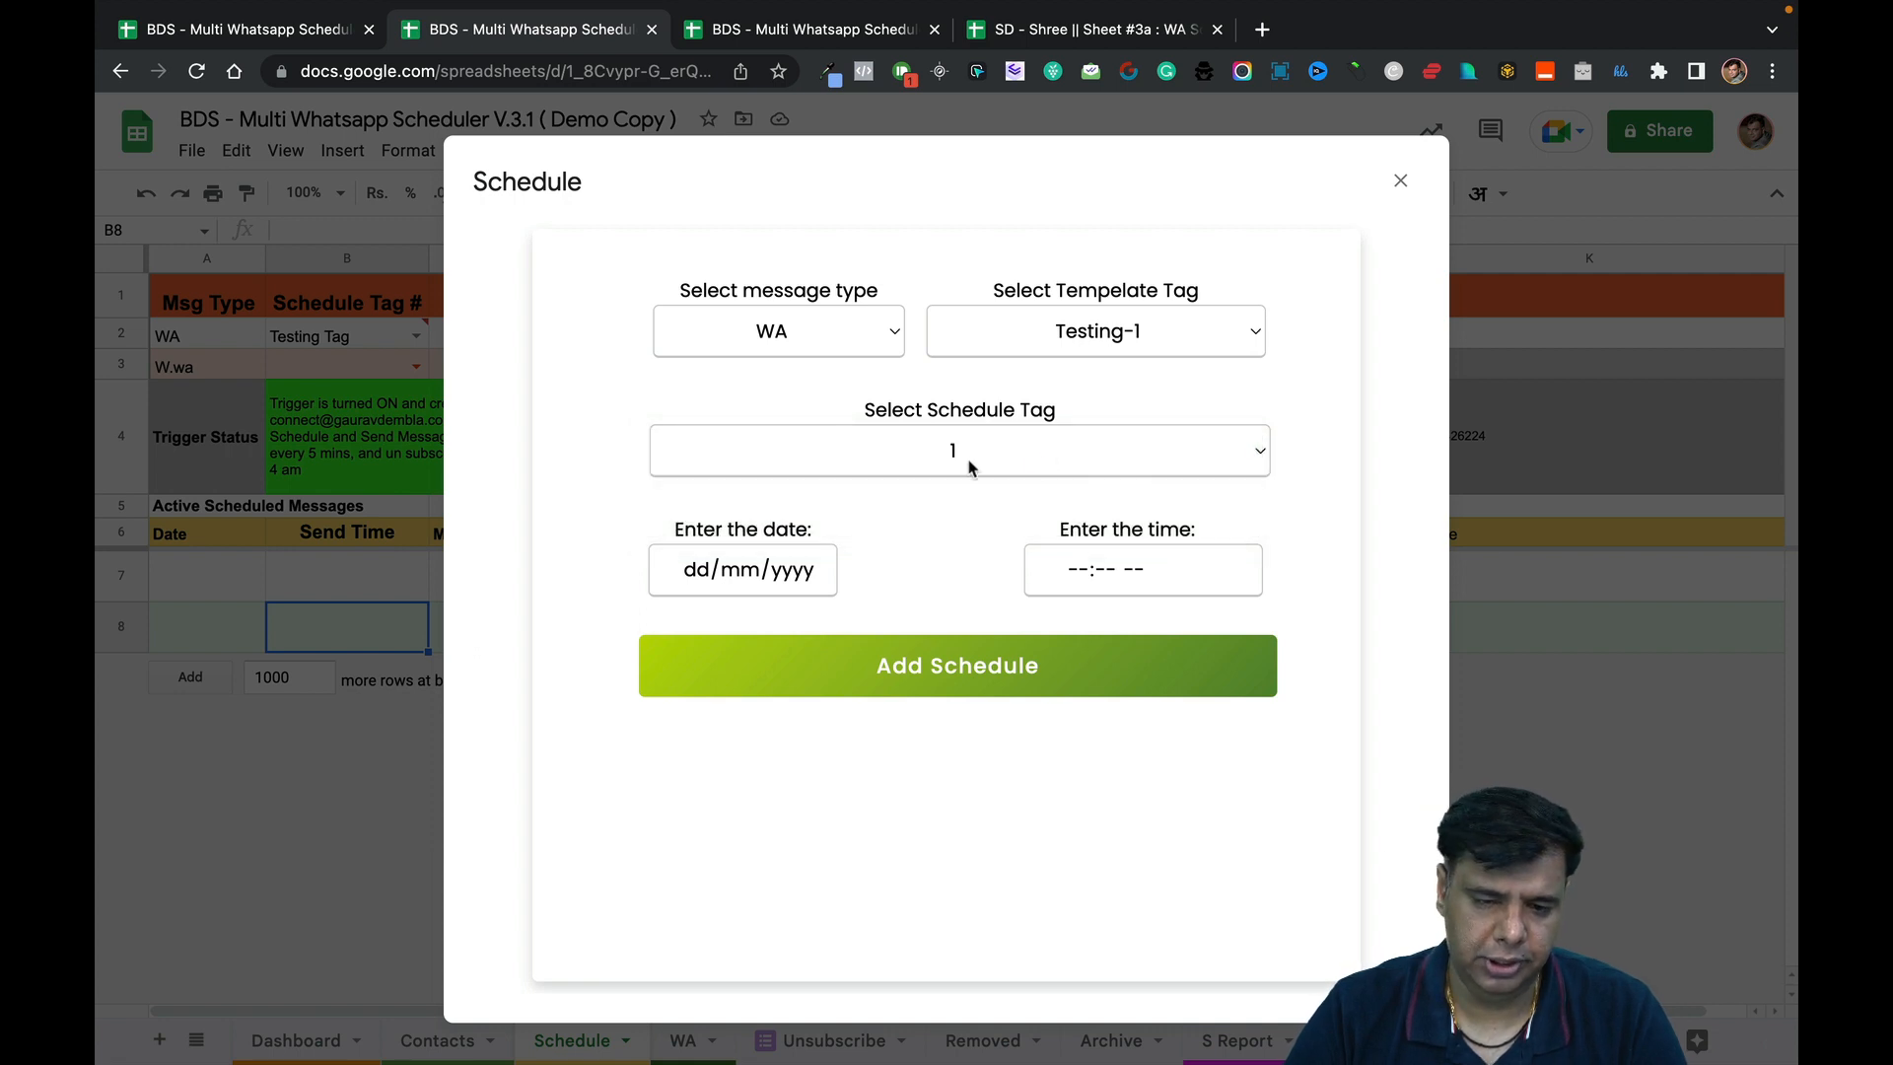
click(996, 340)
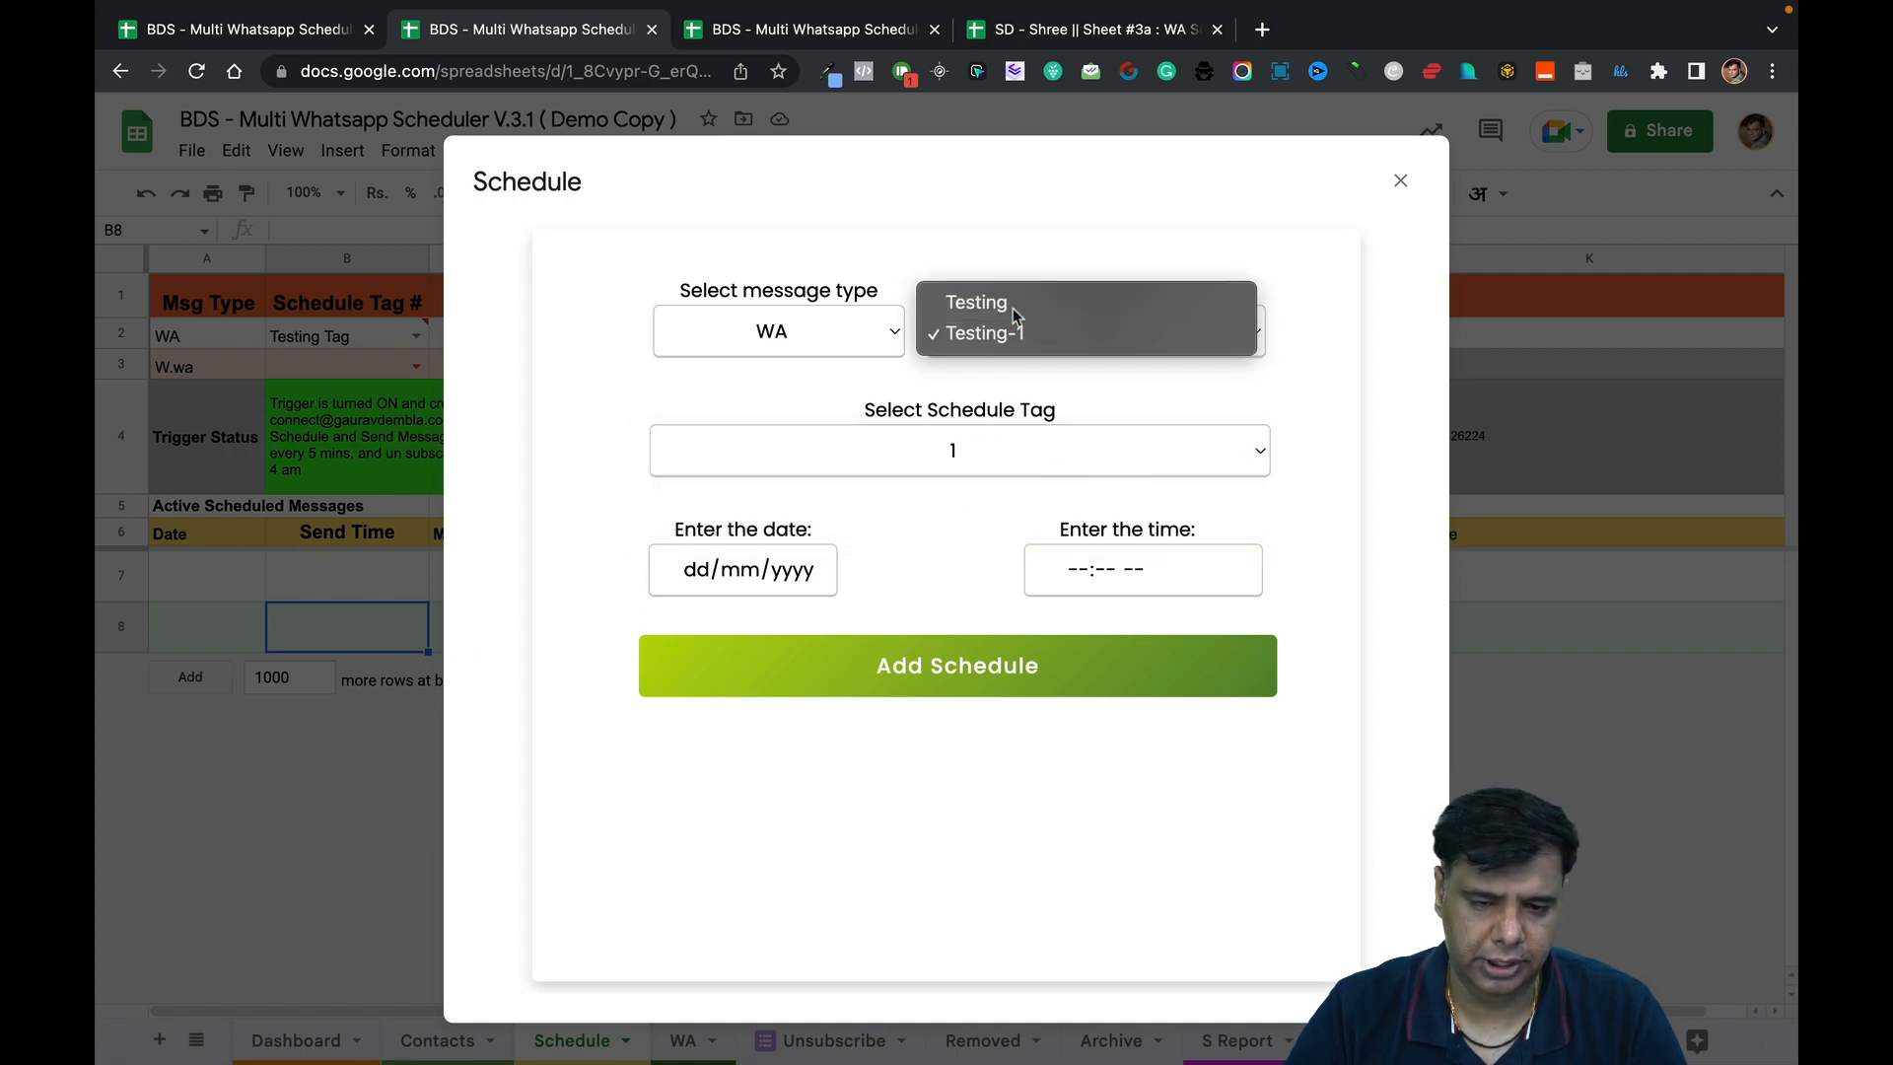
click(1015, 301)
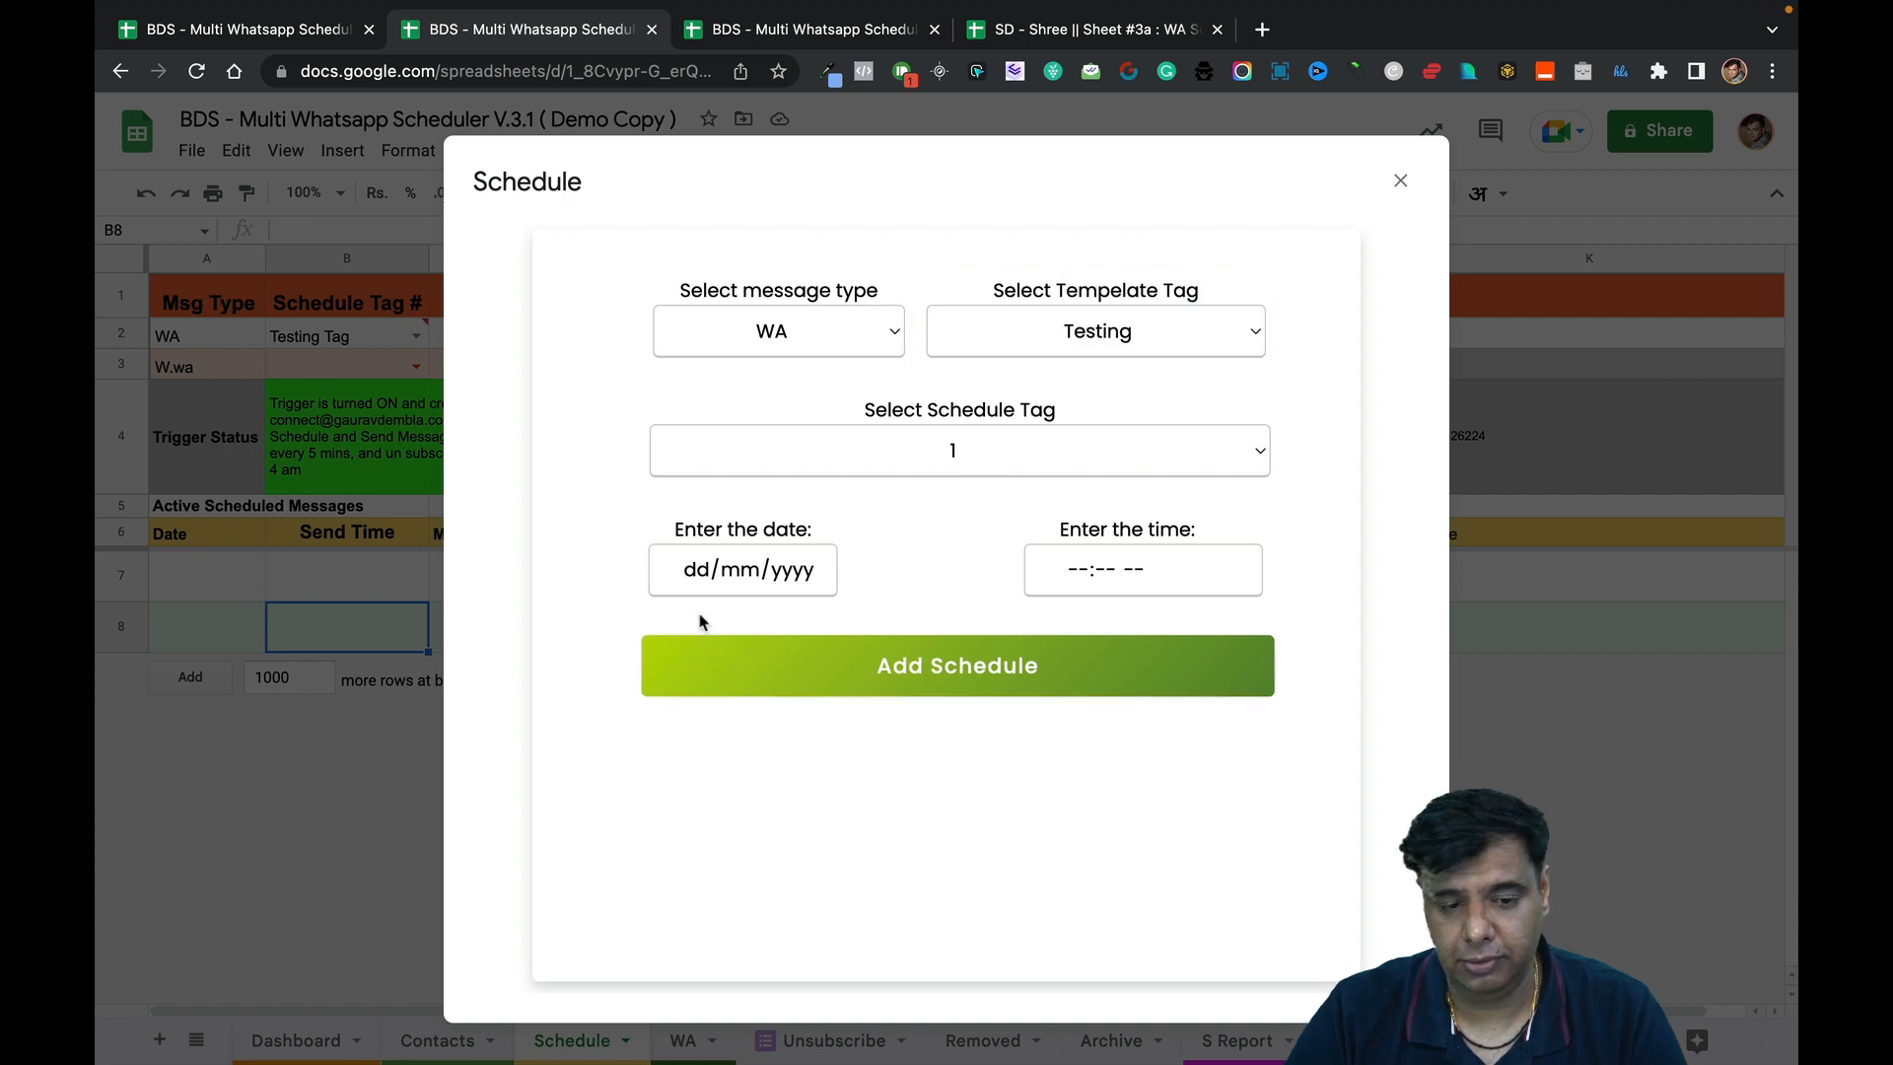
Set the send date to 04/12/2022 at 11:51 PM and add the schedule.
click(695, 570)
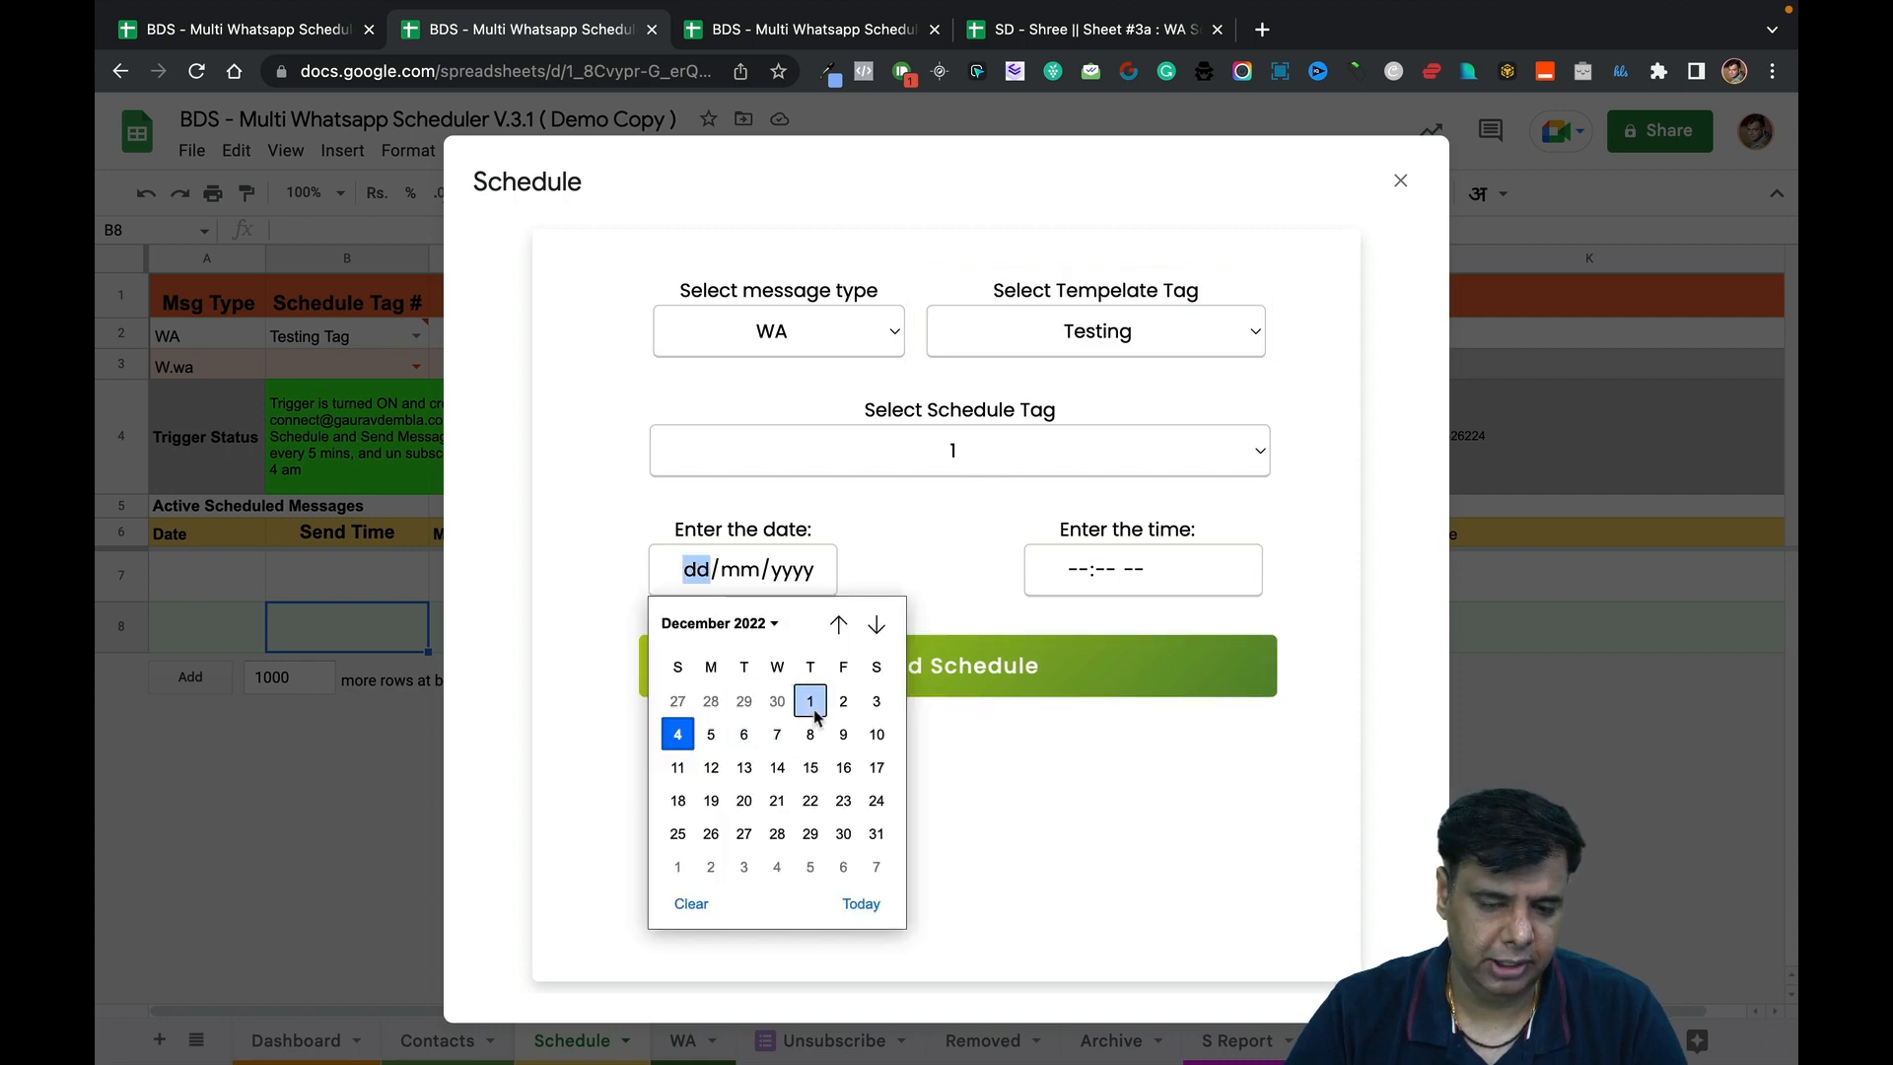
click(677, 734)
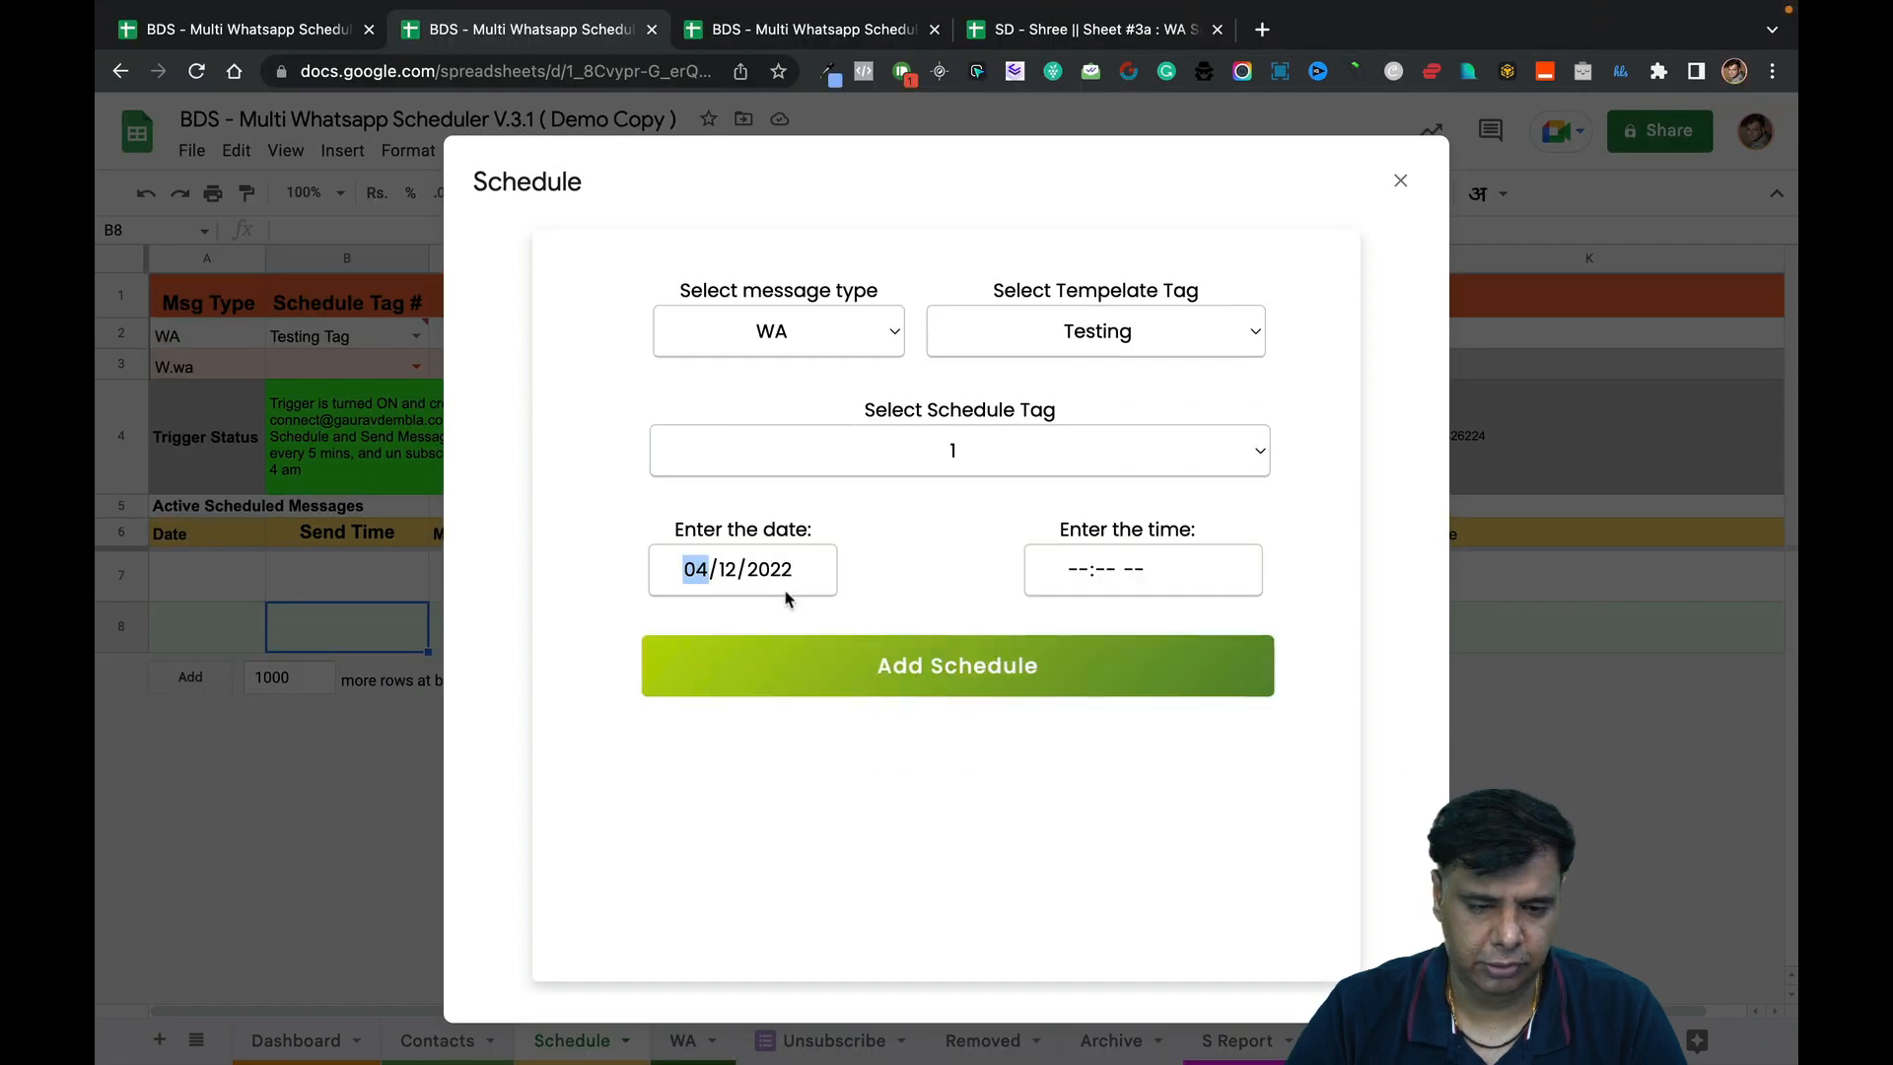
click(1085, 578)
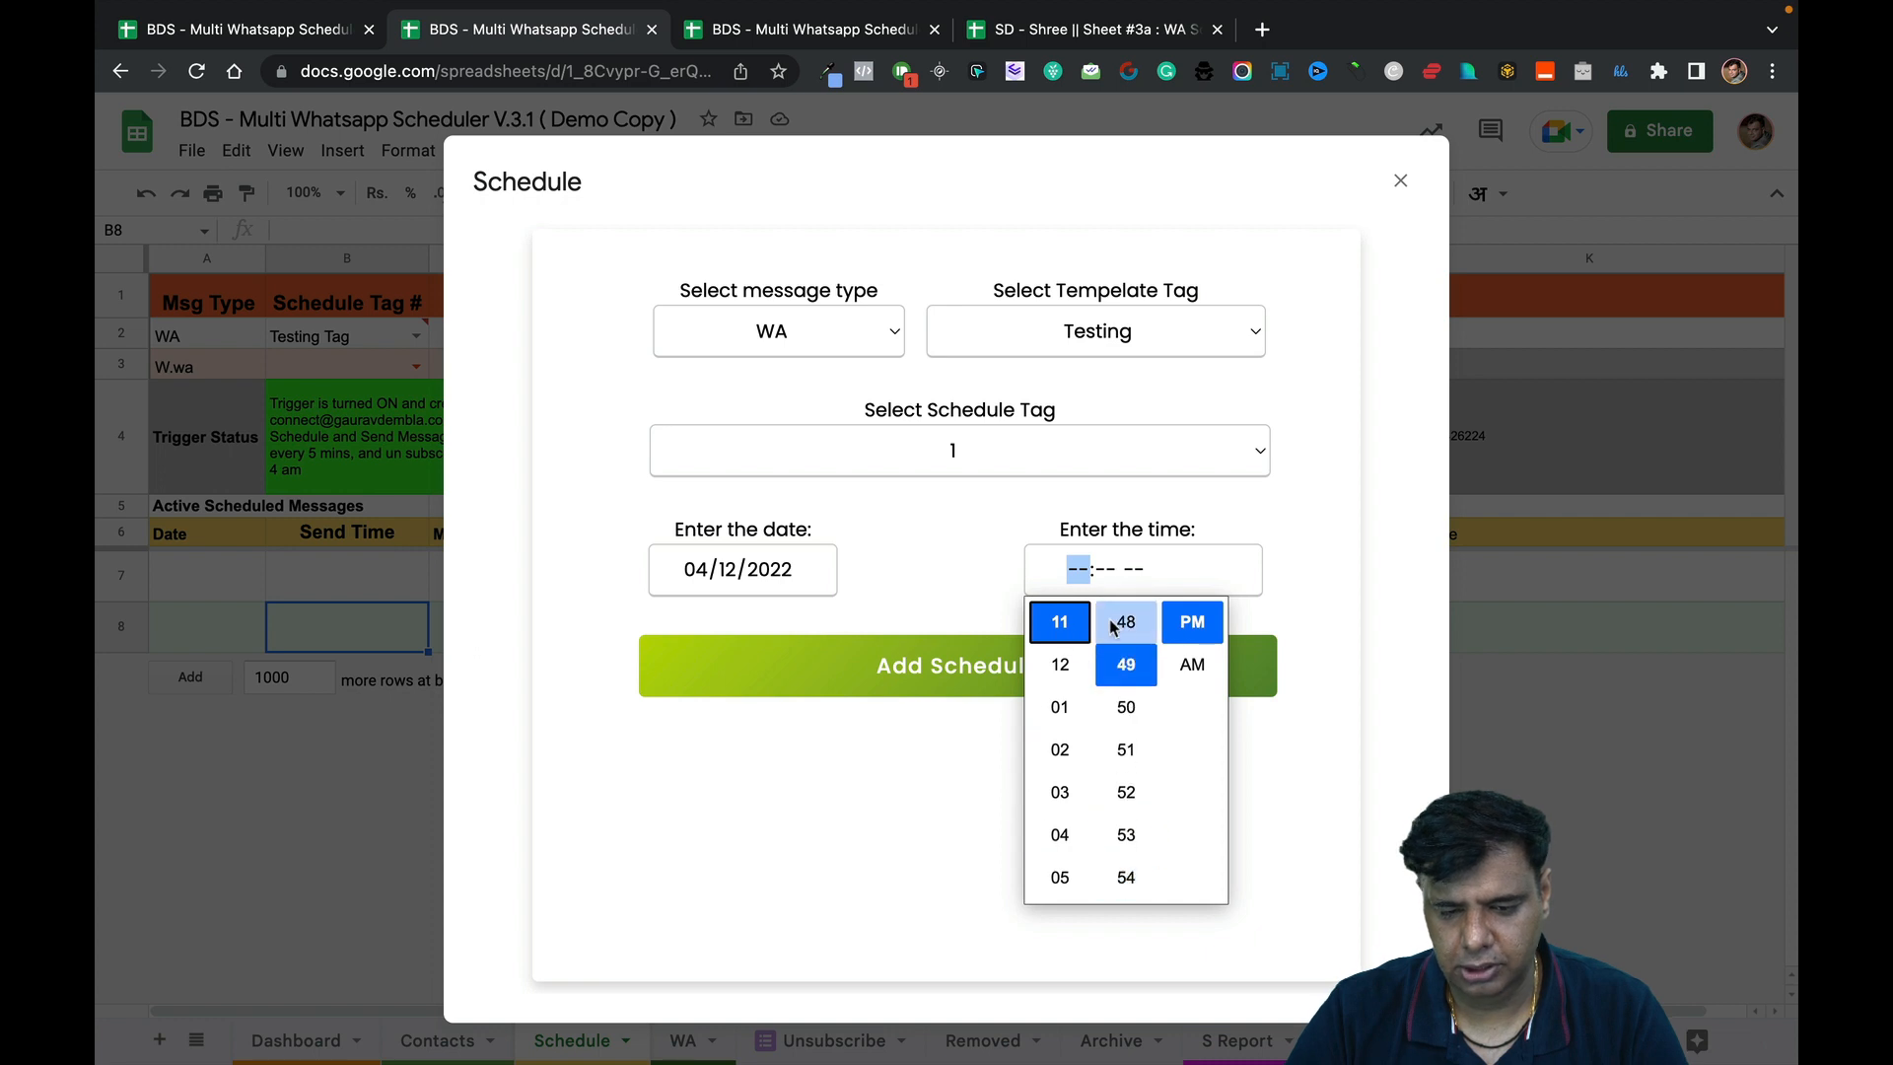
scroll(1124, 759, down, 1)
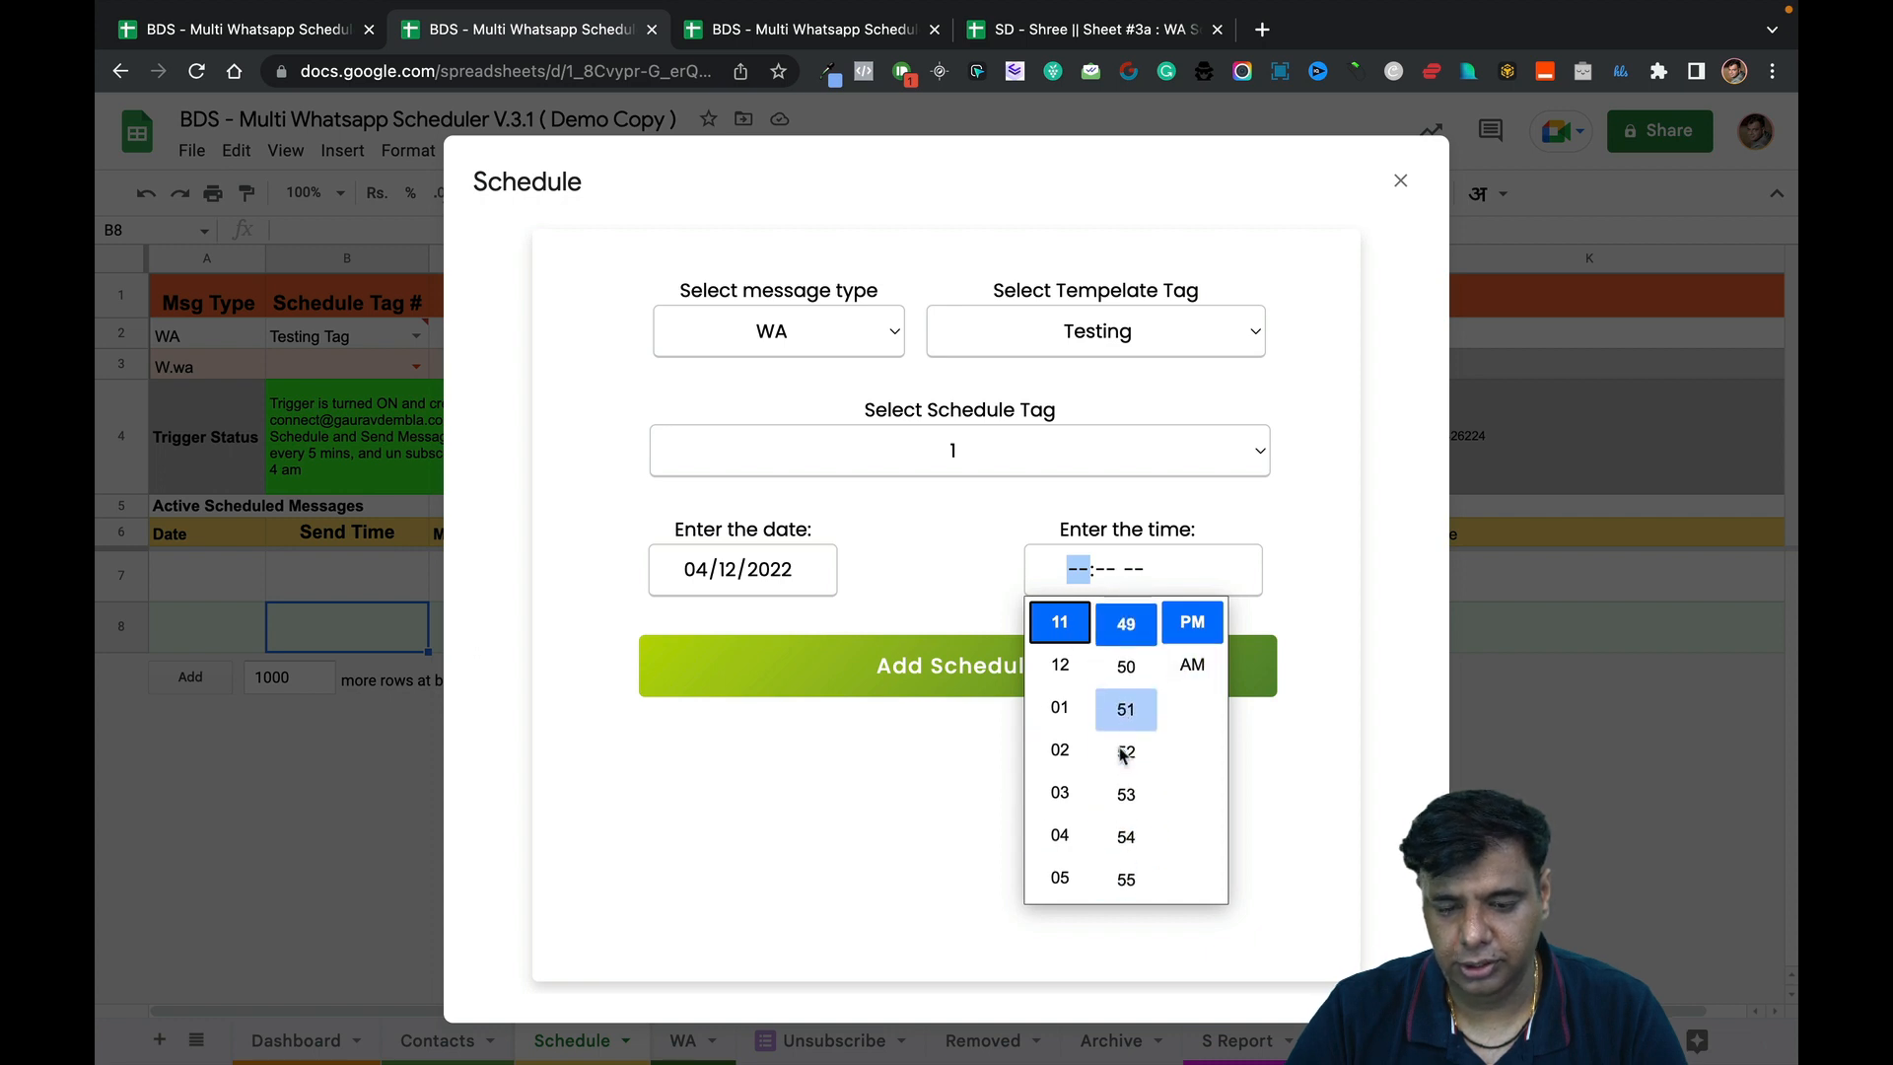
scroll(1129, 759, down, 1)
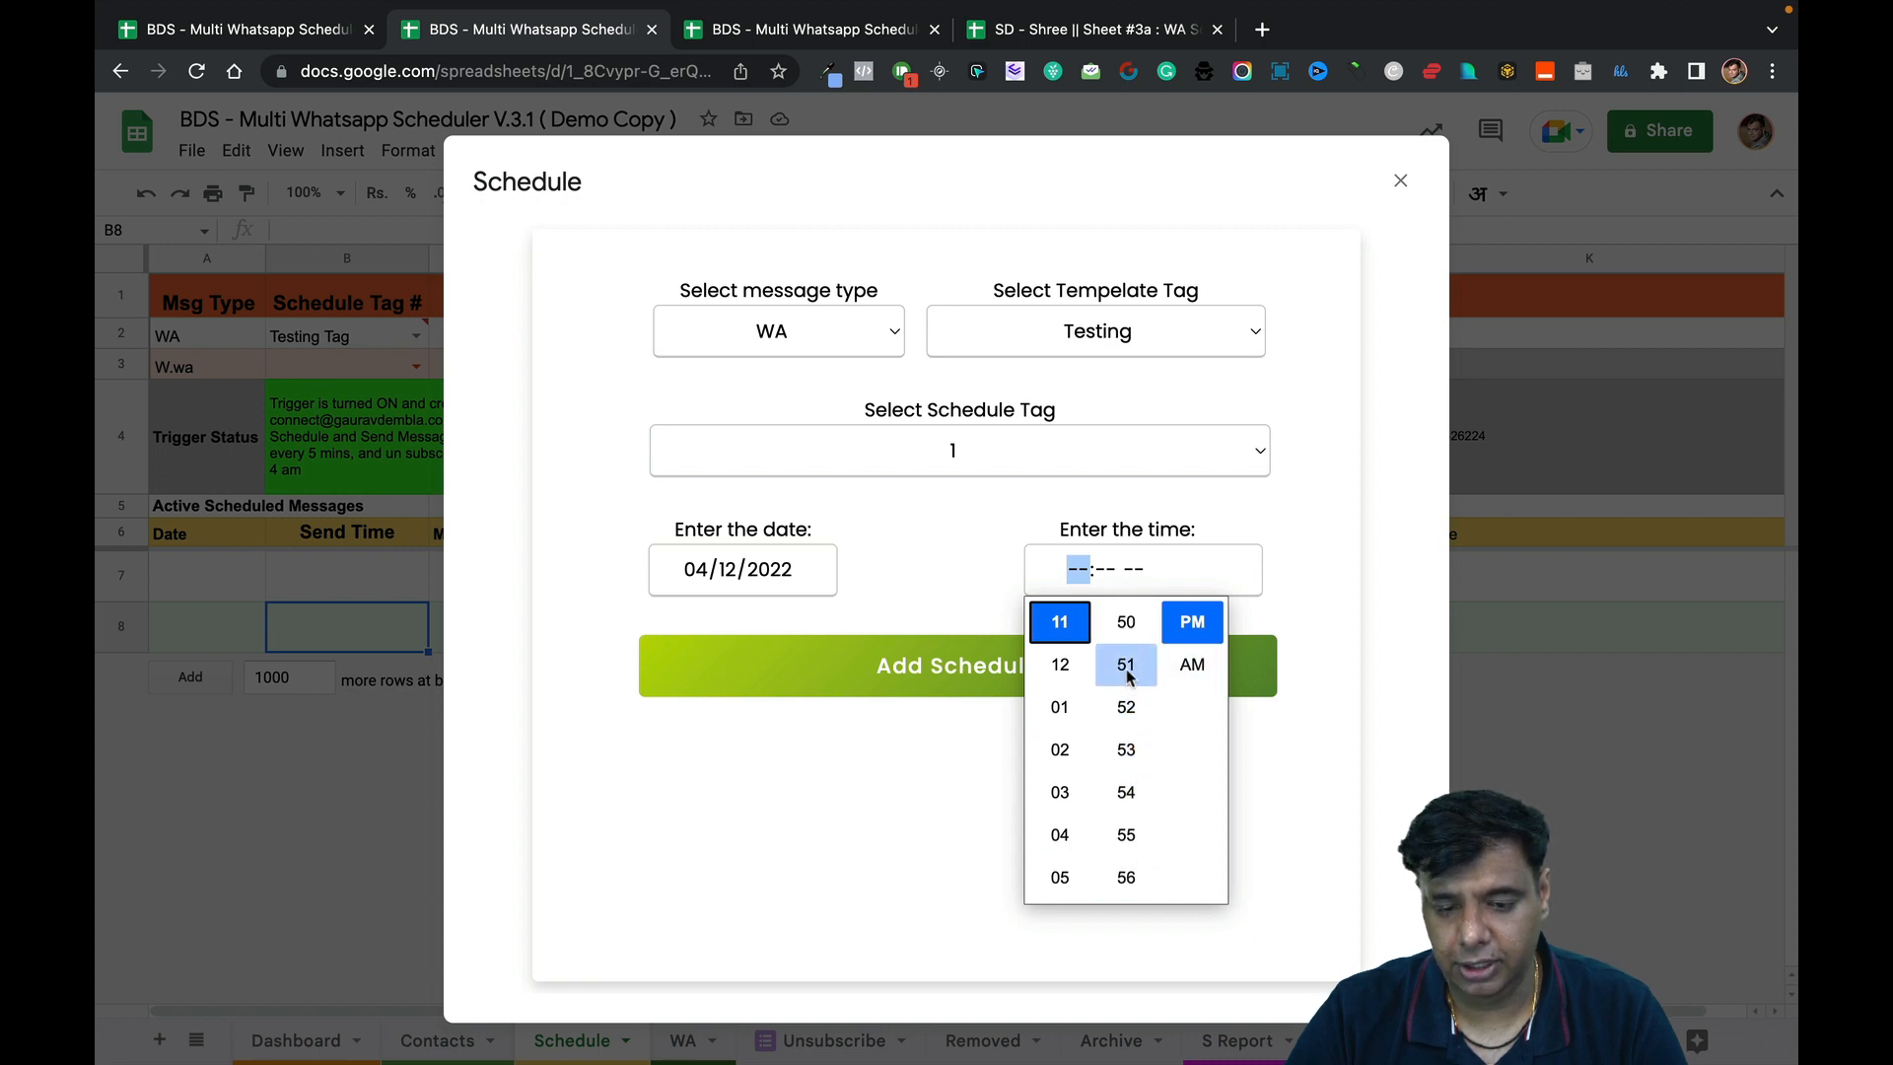
click(1126, 664)
click(1292, 608)
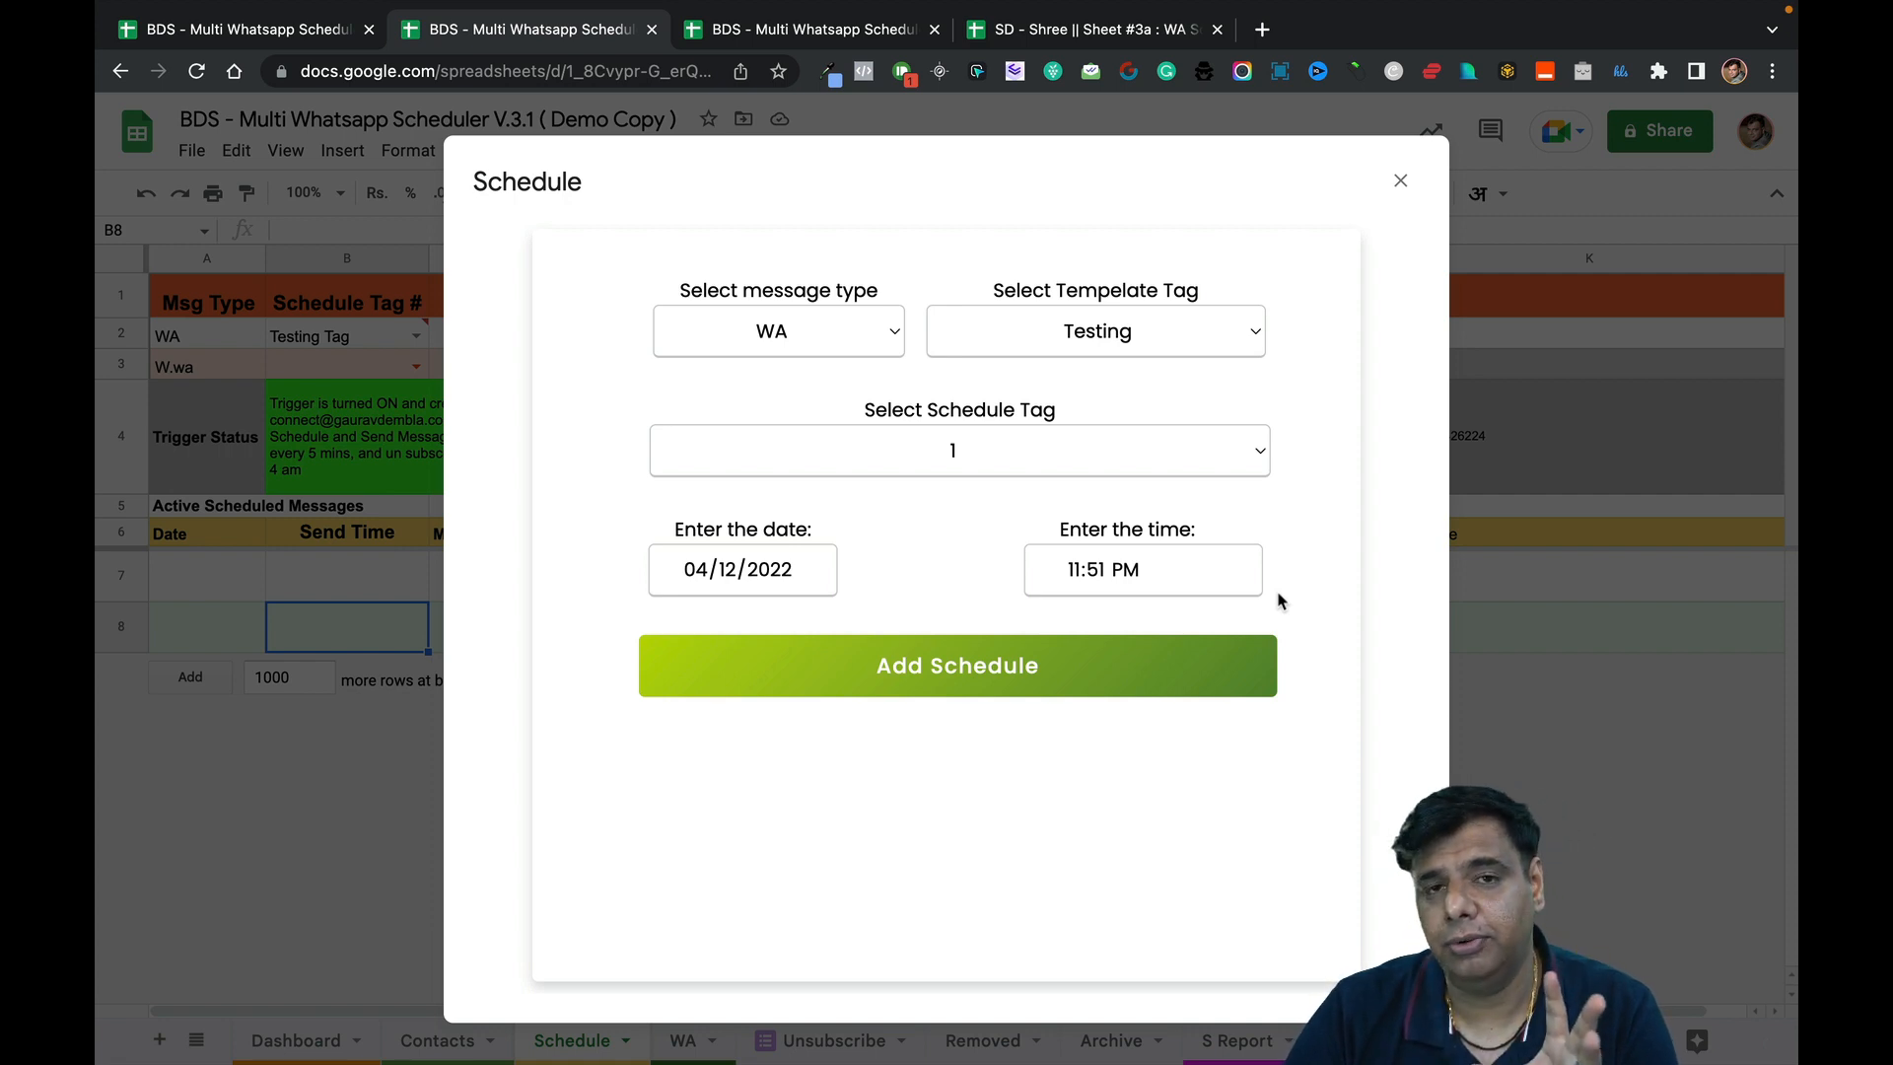
click(1045, 671)
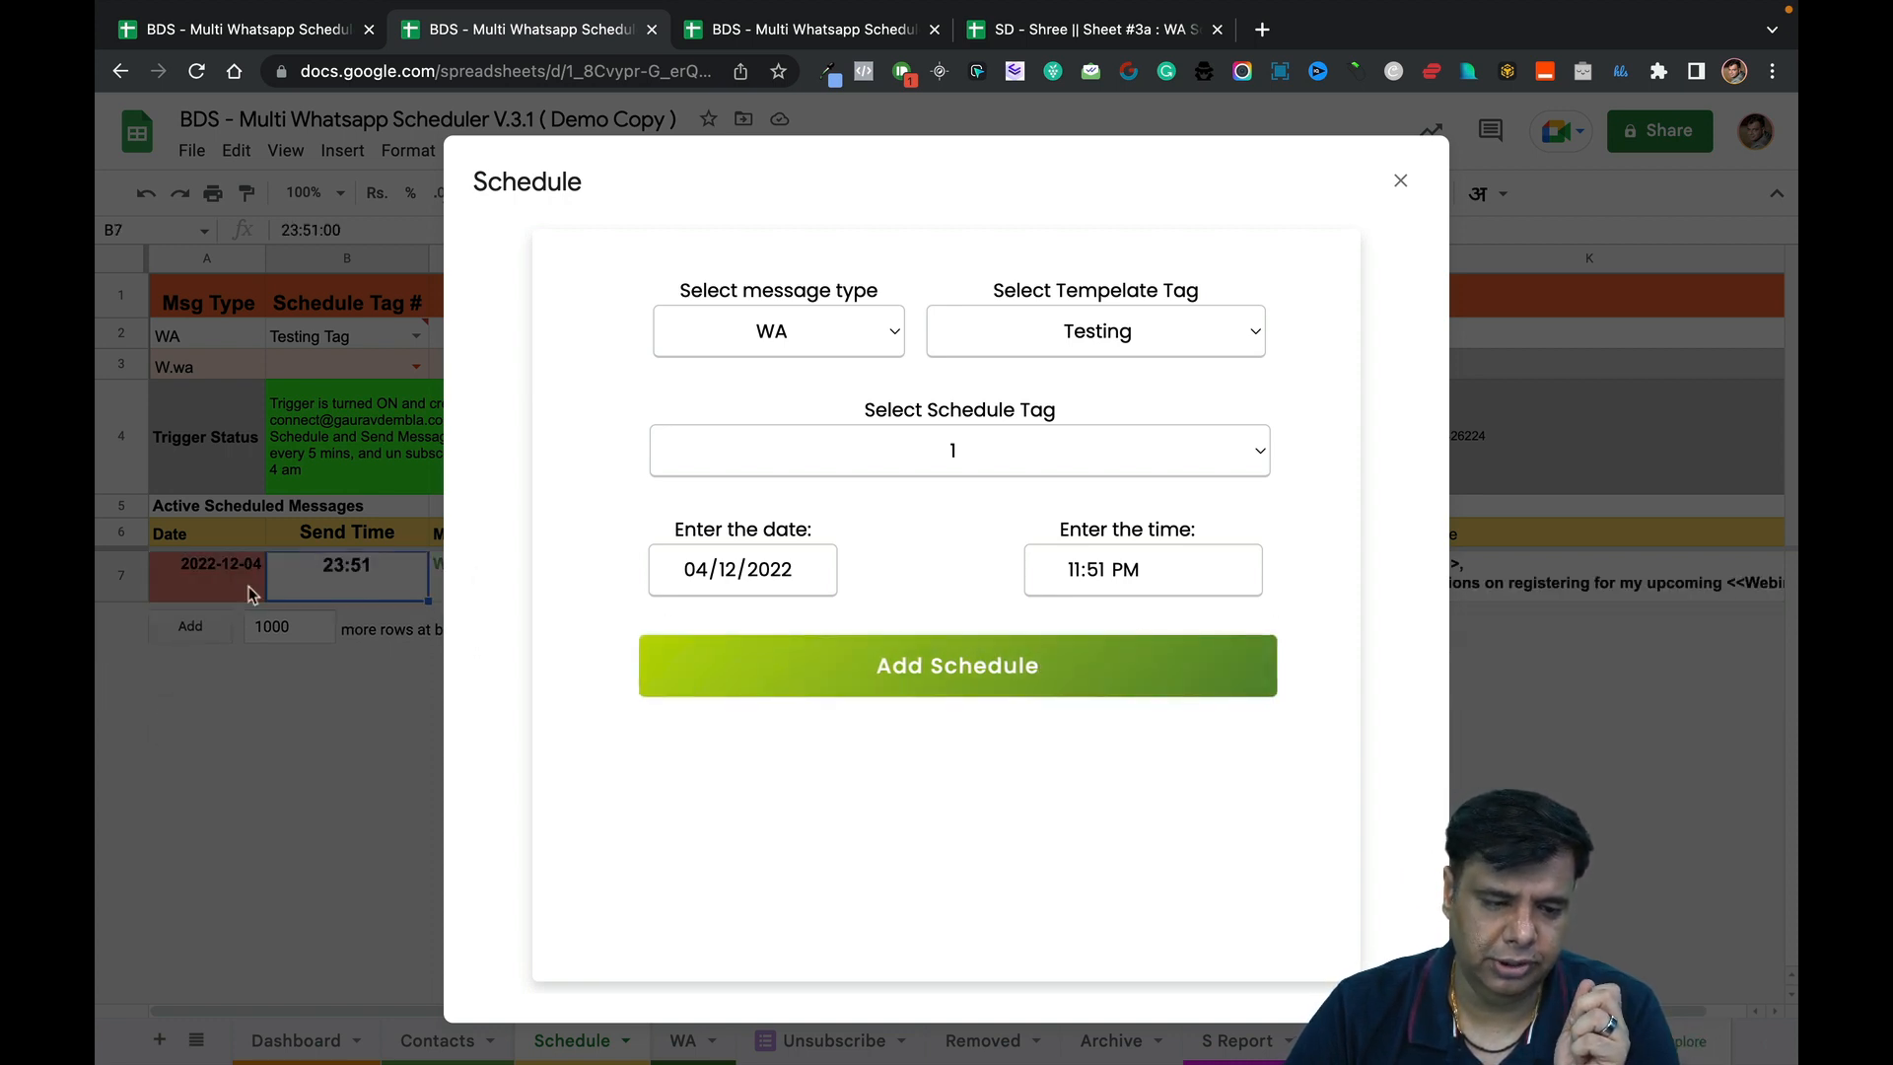
click(828, 30)
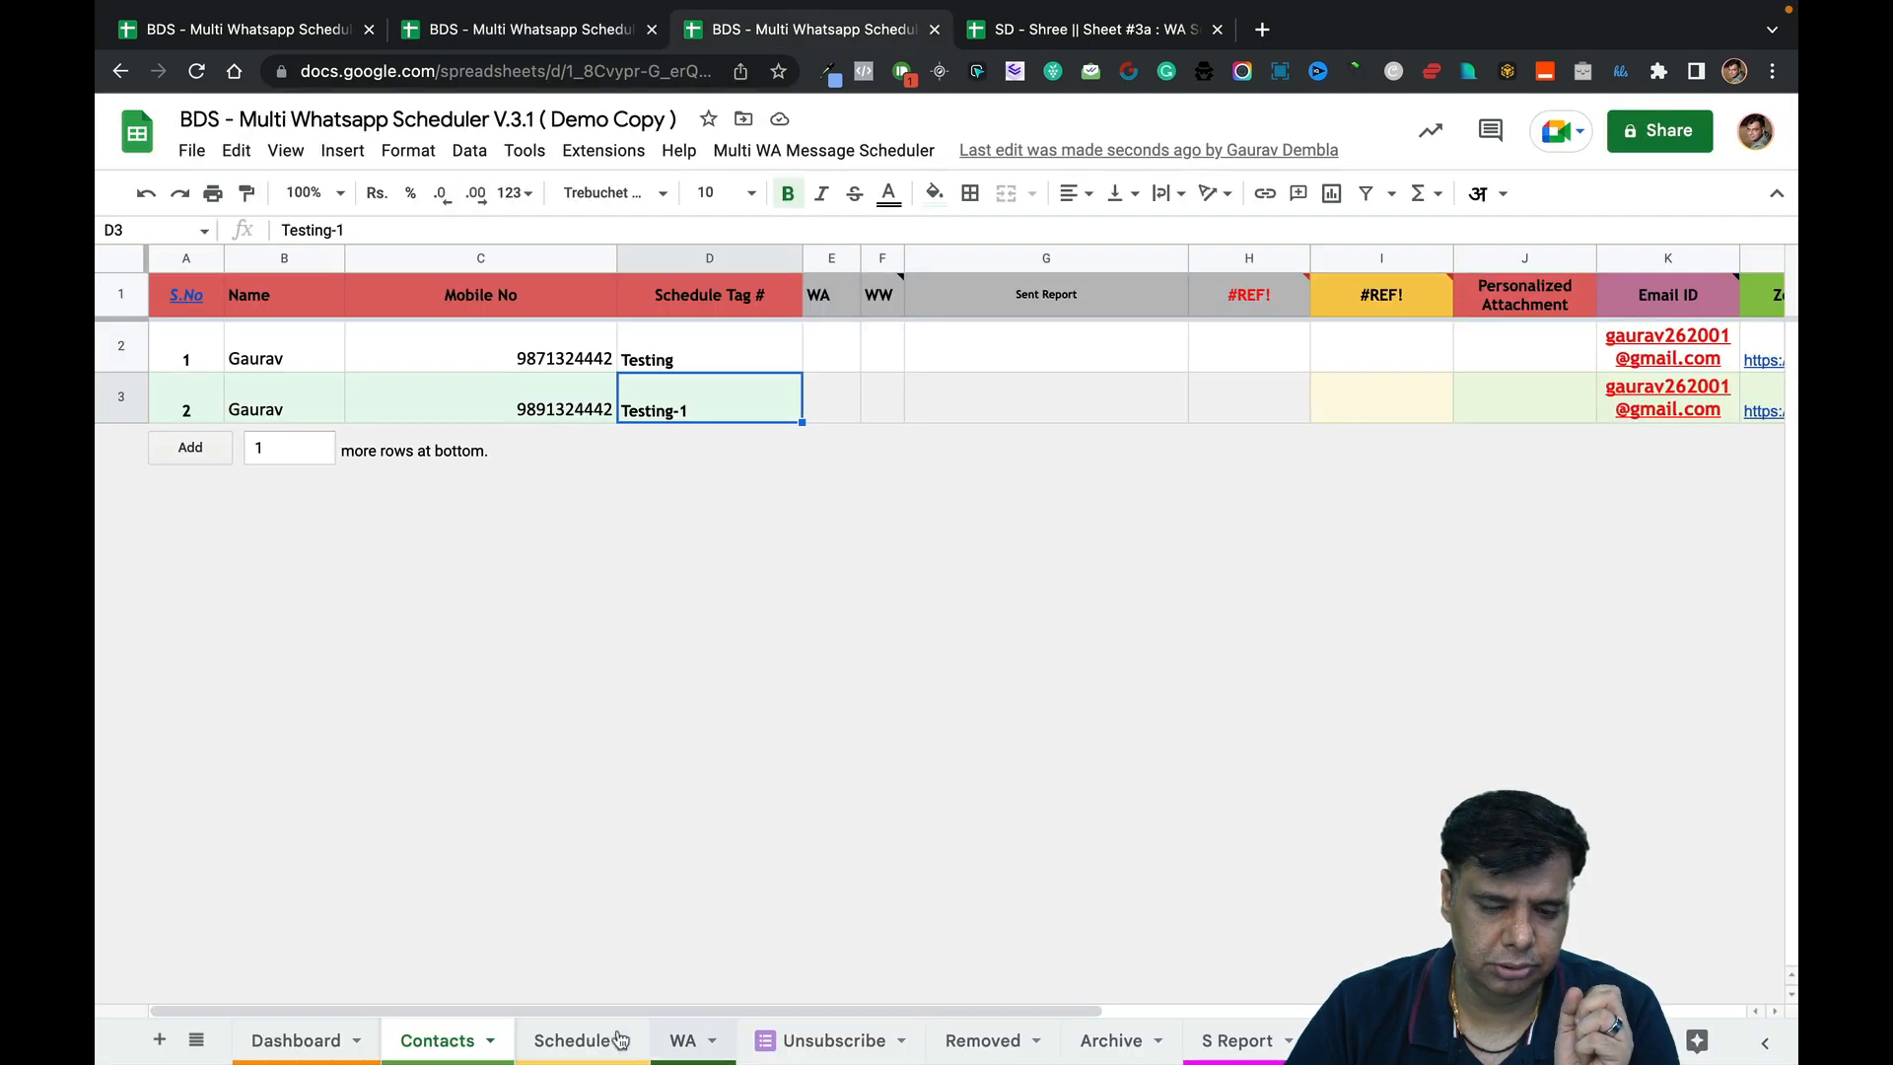
Check that row 7's 23:51 Testing message shows Send Now TRUE in G7.
click(620, 1040)
click(107, 564)
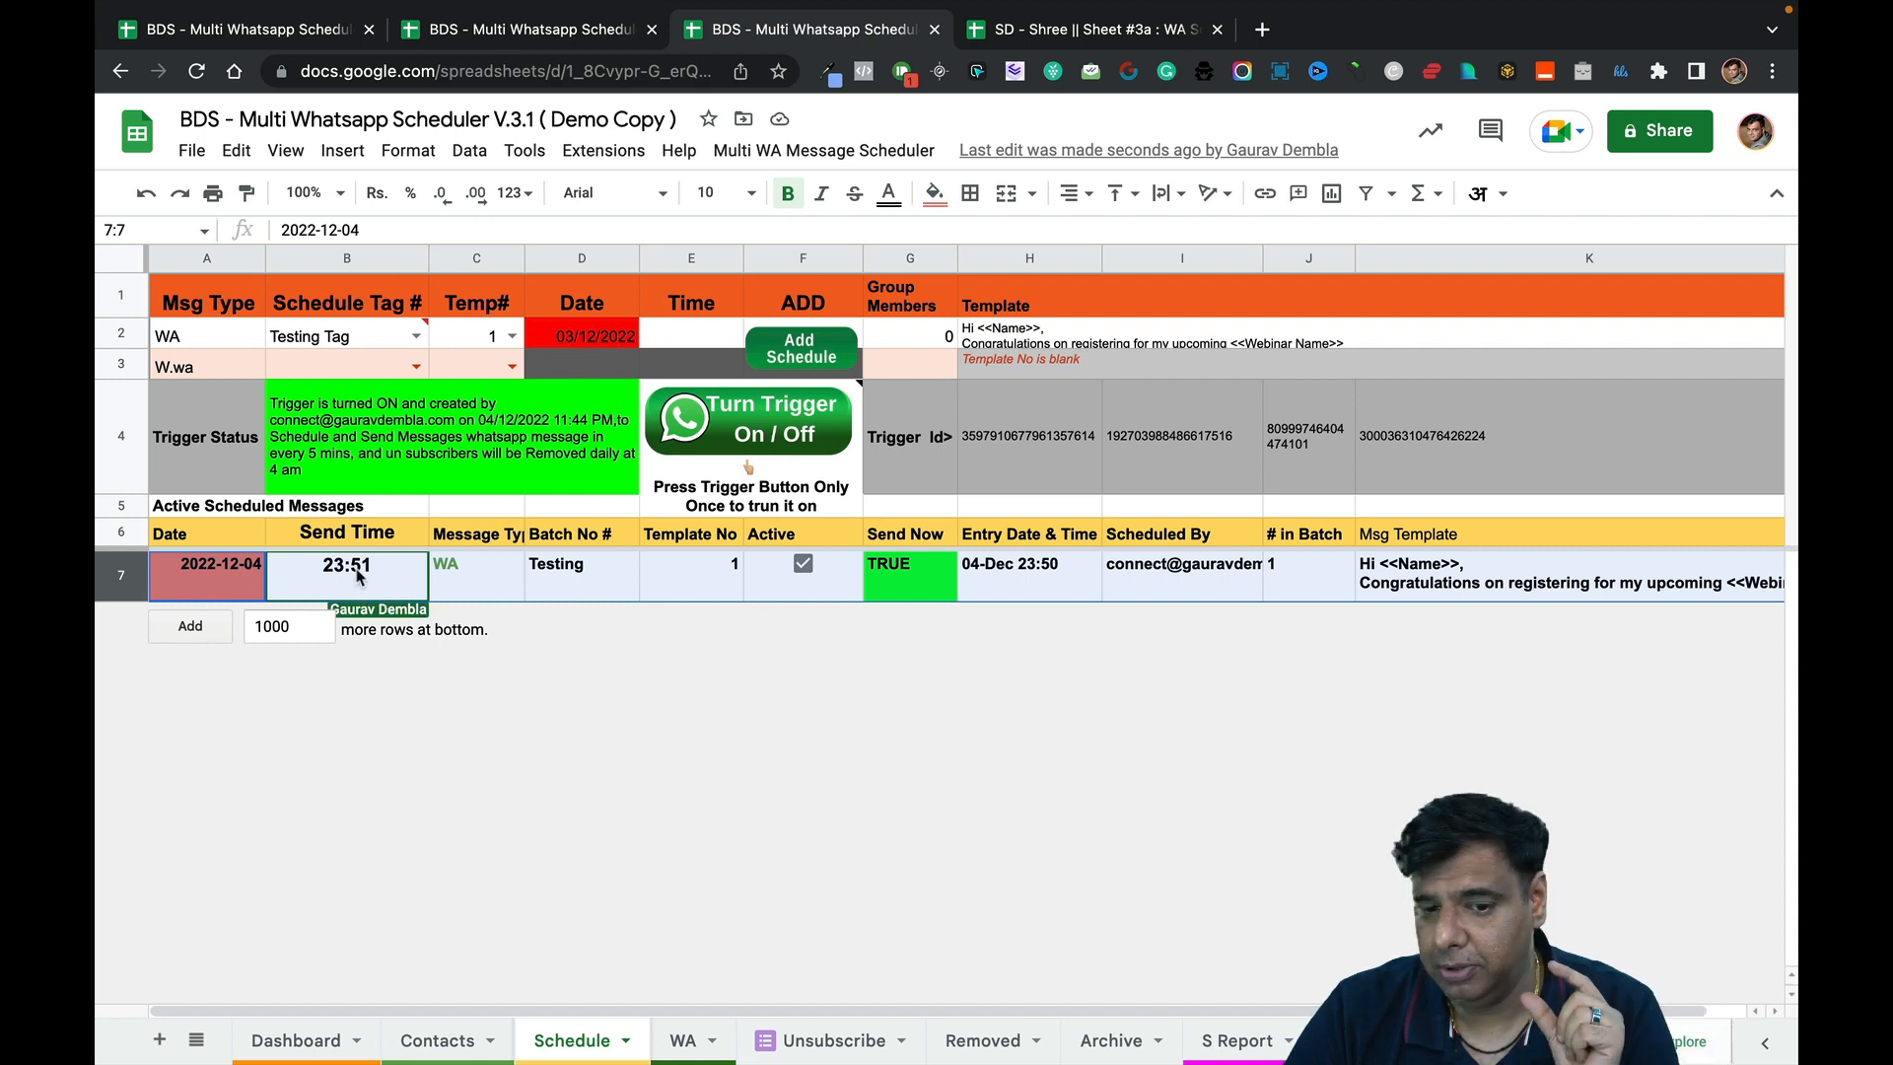
click(890, 576)
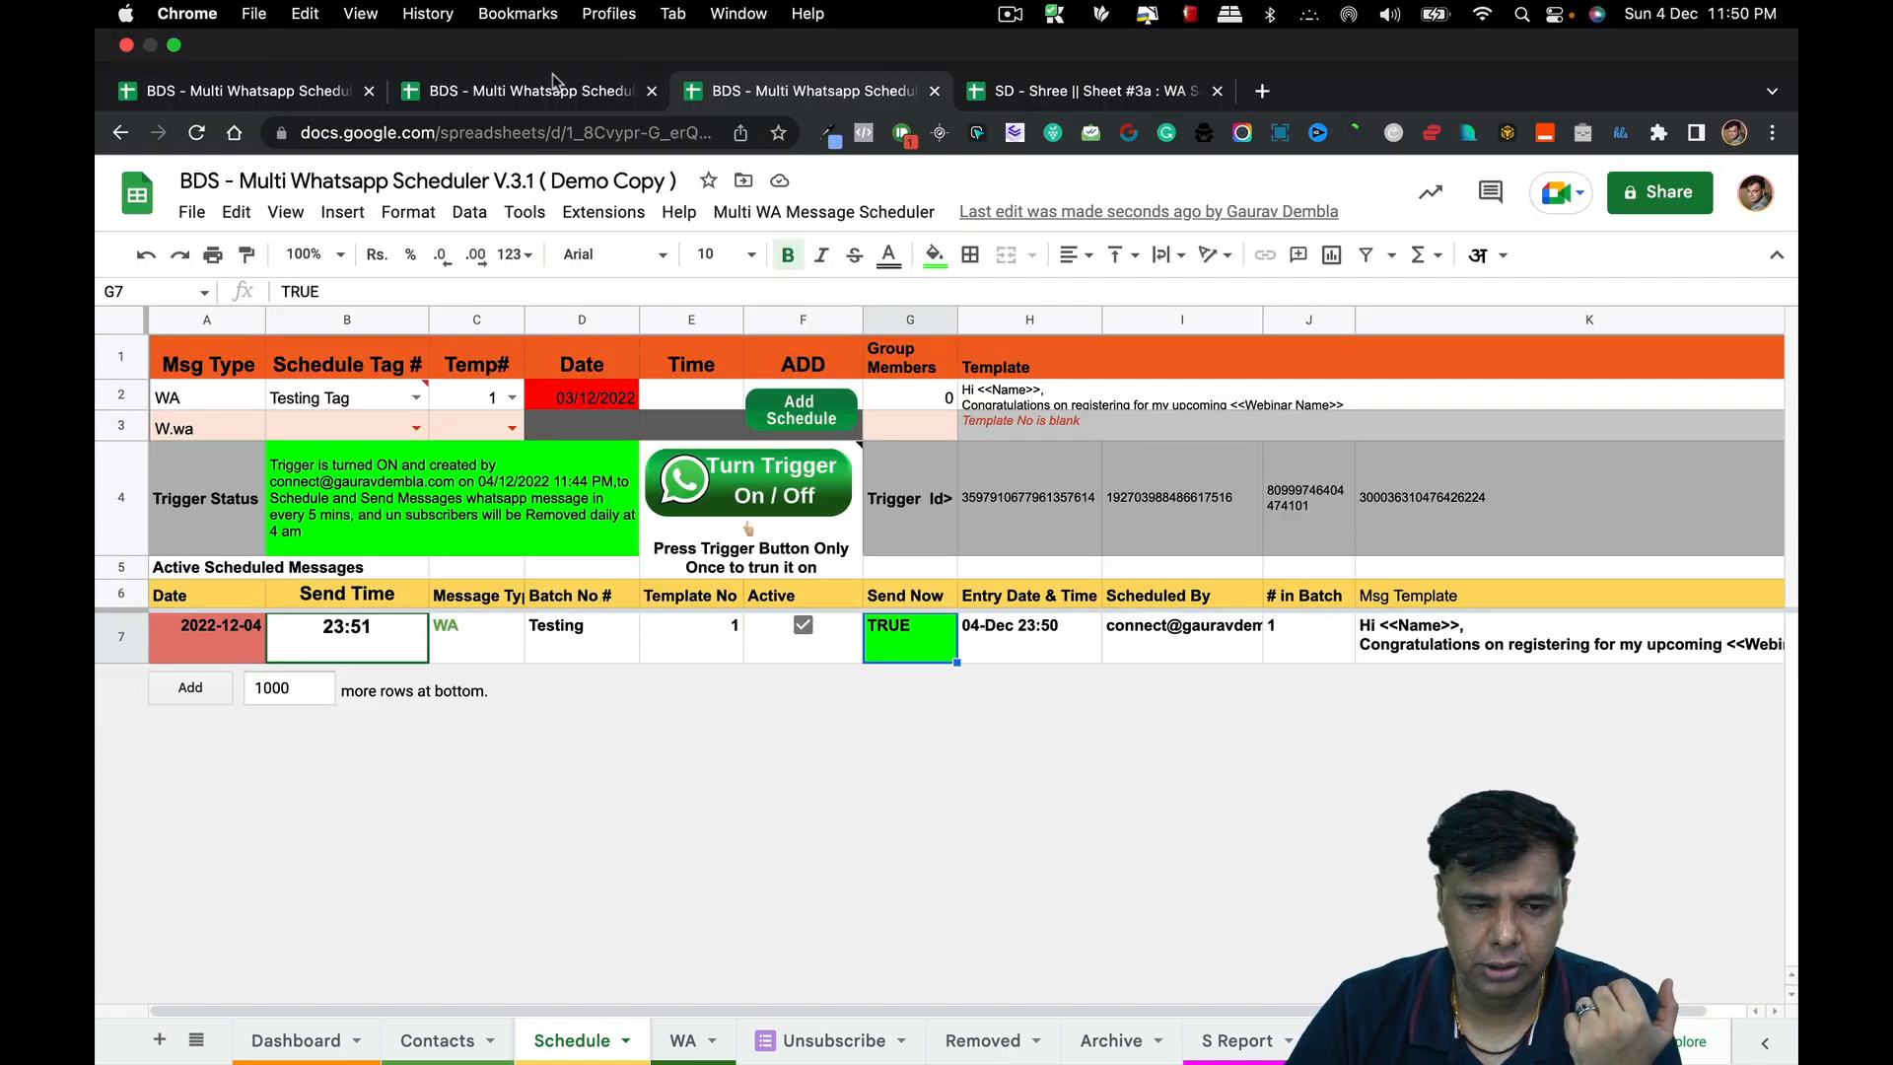
Change the send time to 11:57 PM and add it as a second scheduled message.
click(557, 96)
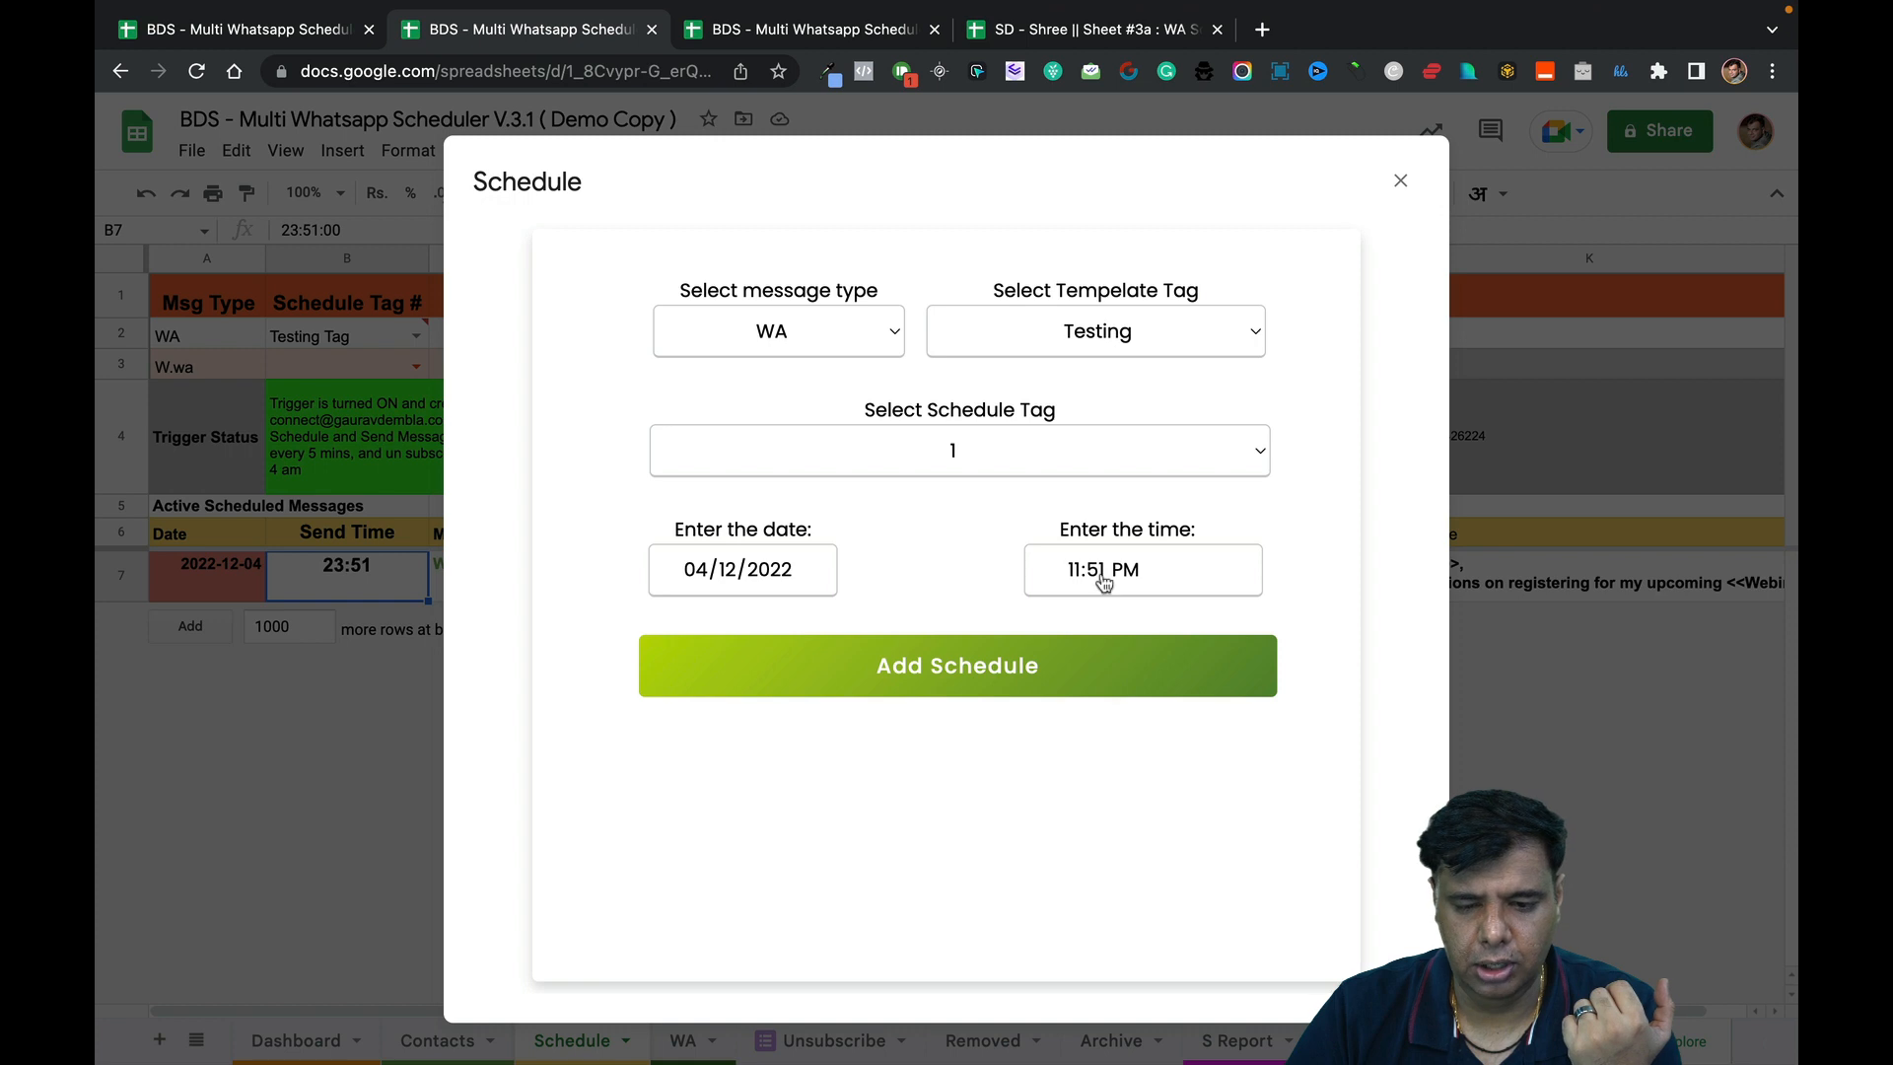
click(1072, 572)
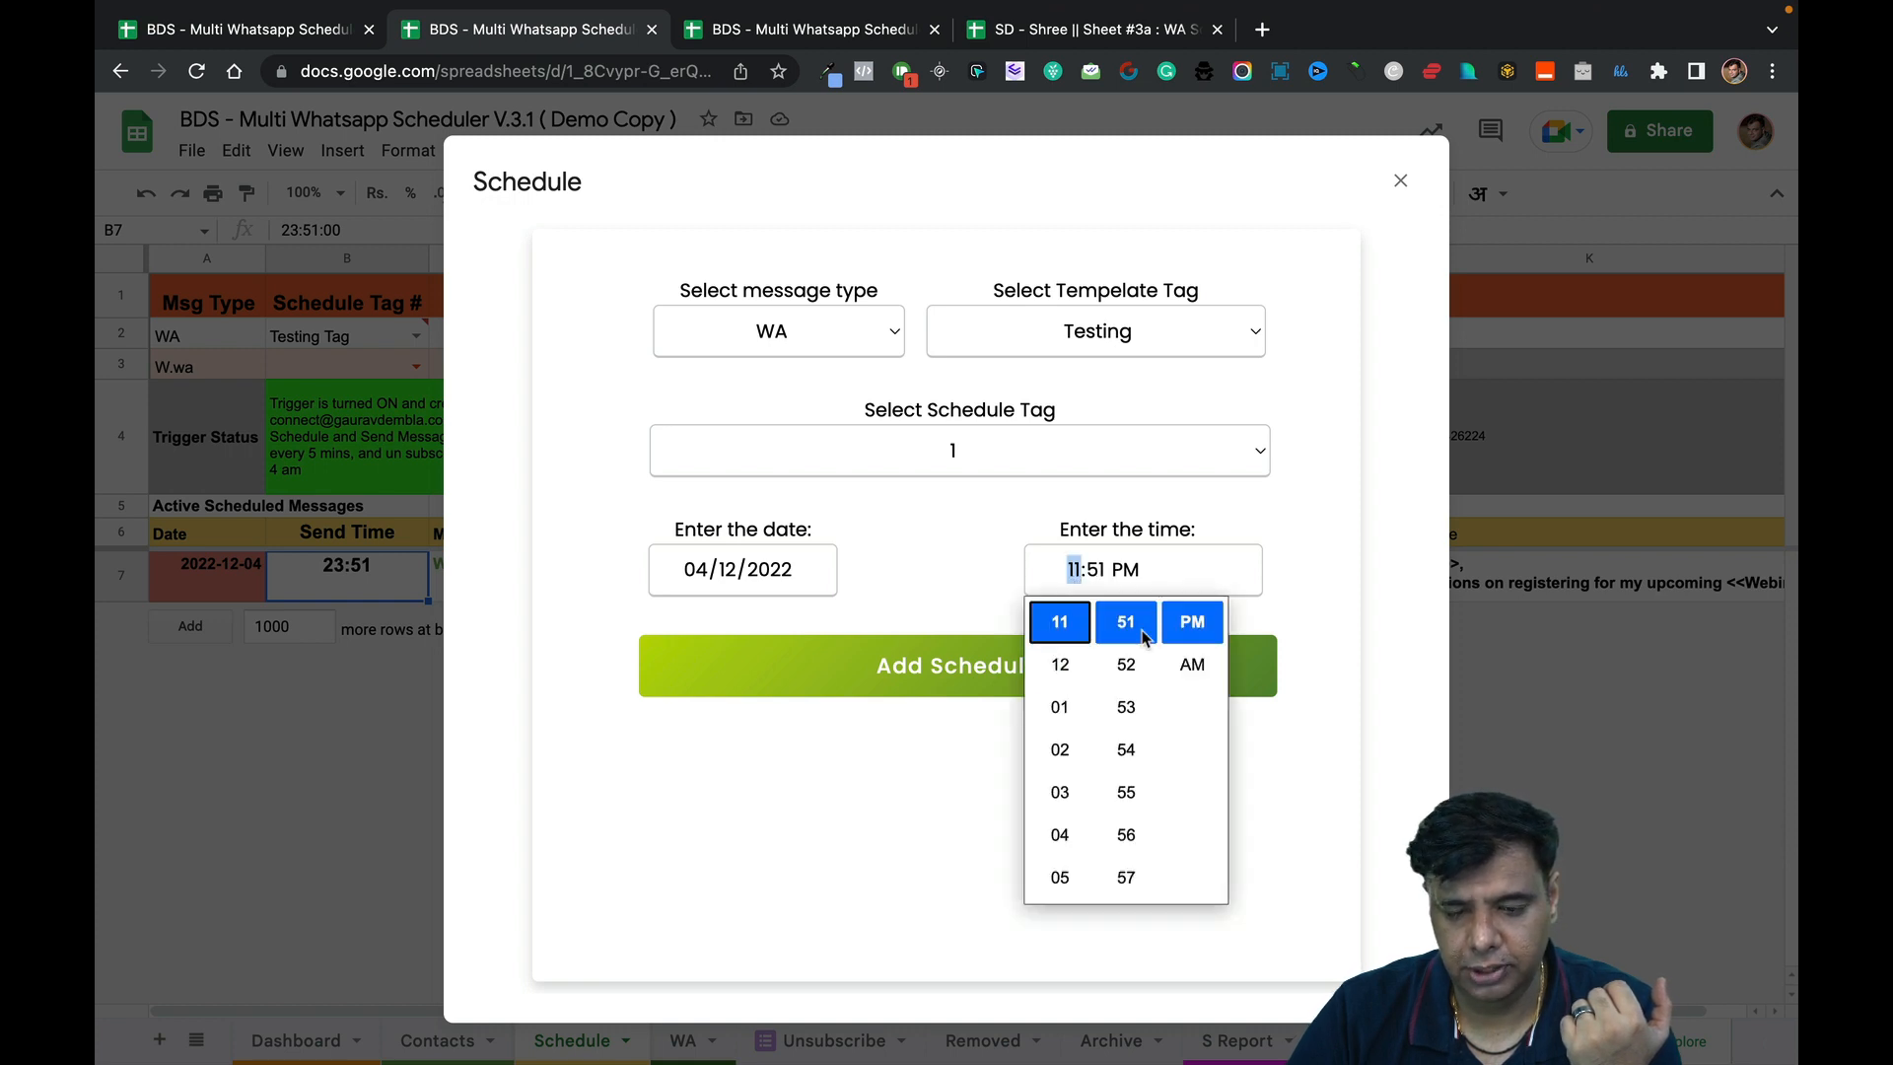
click(1138, 886)
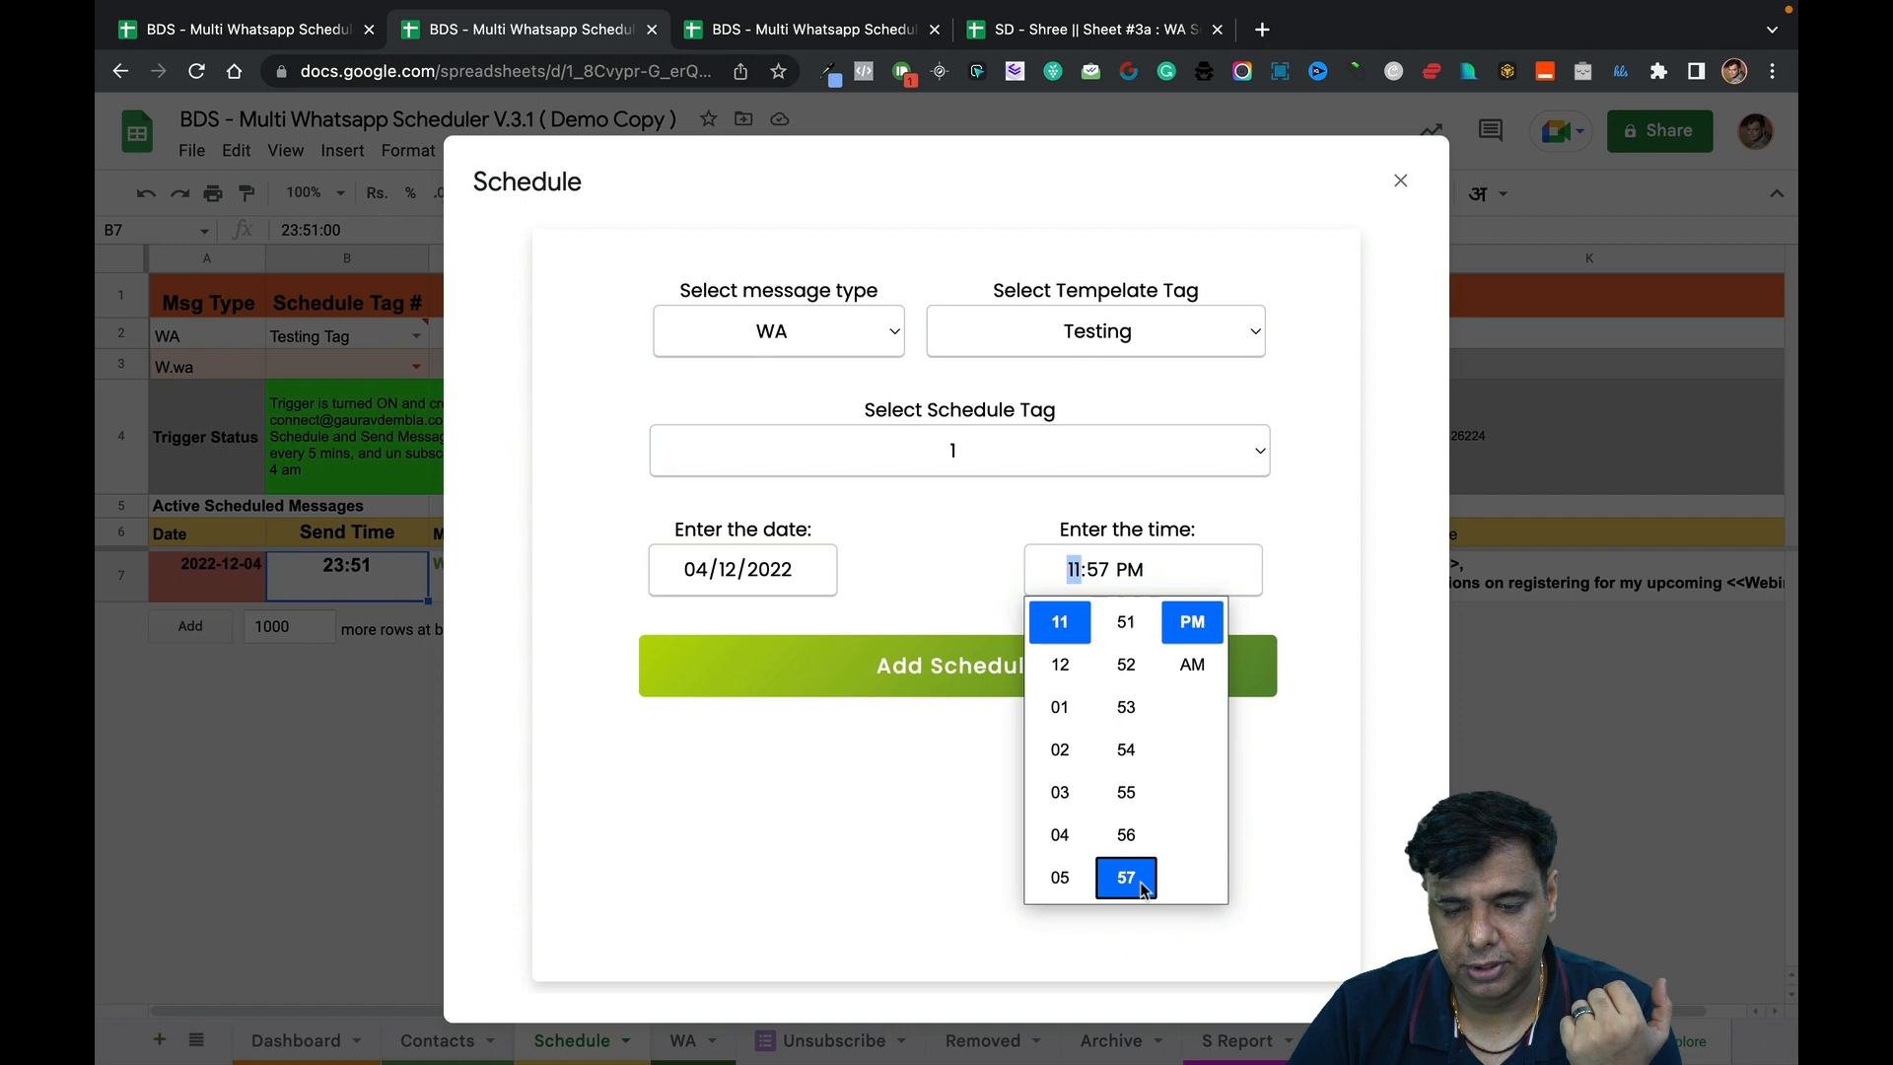
click(917, 740)
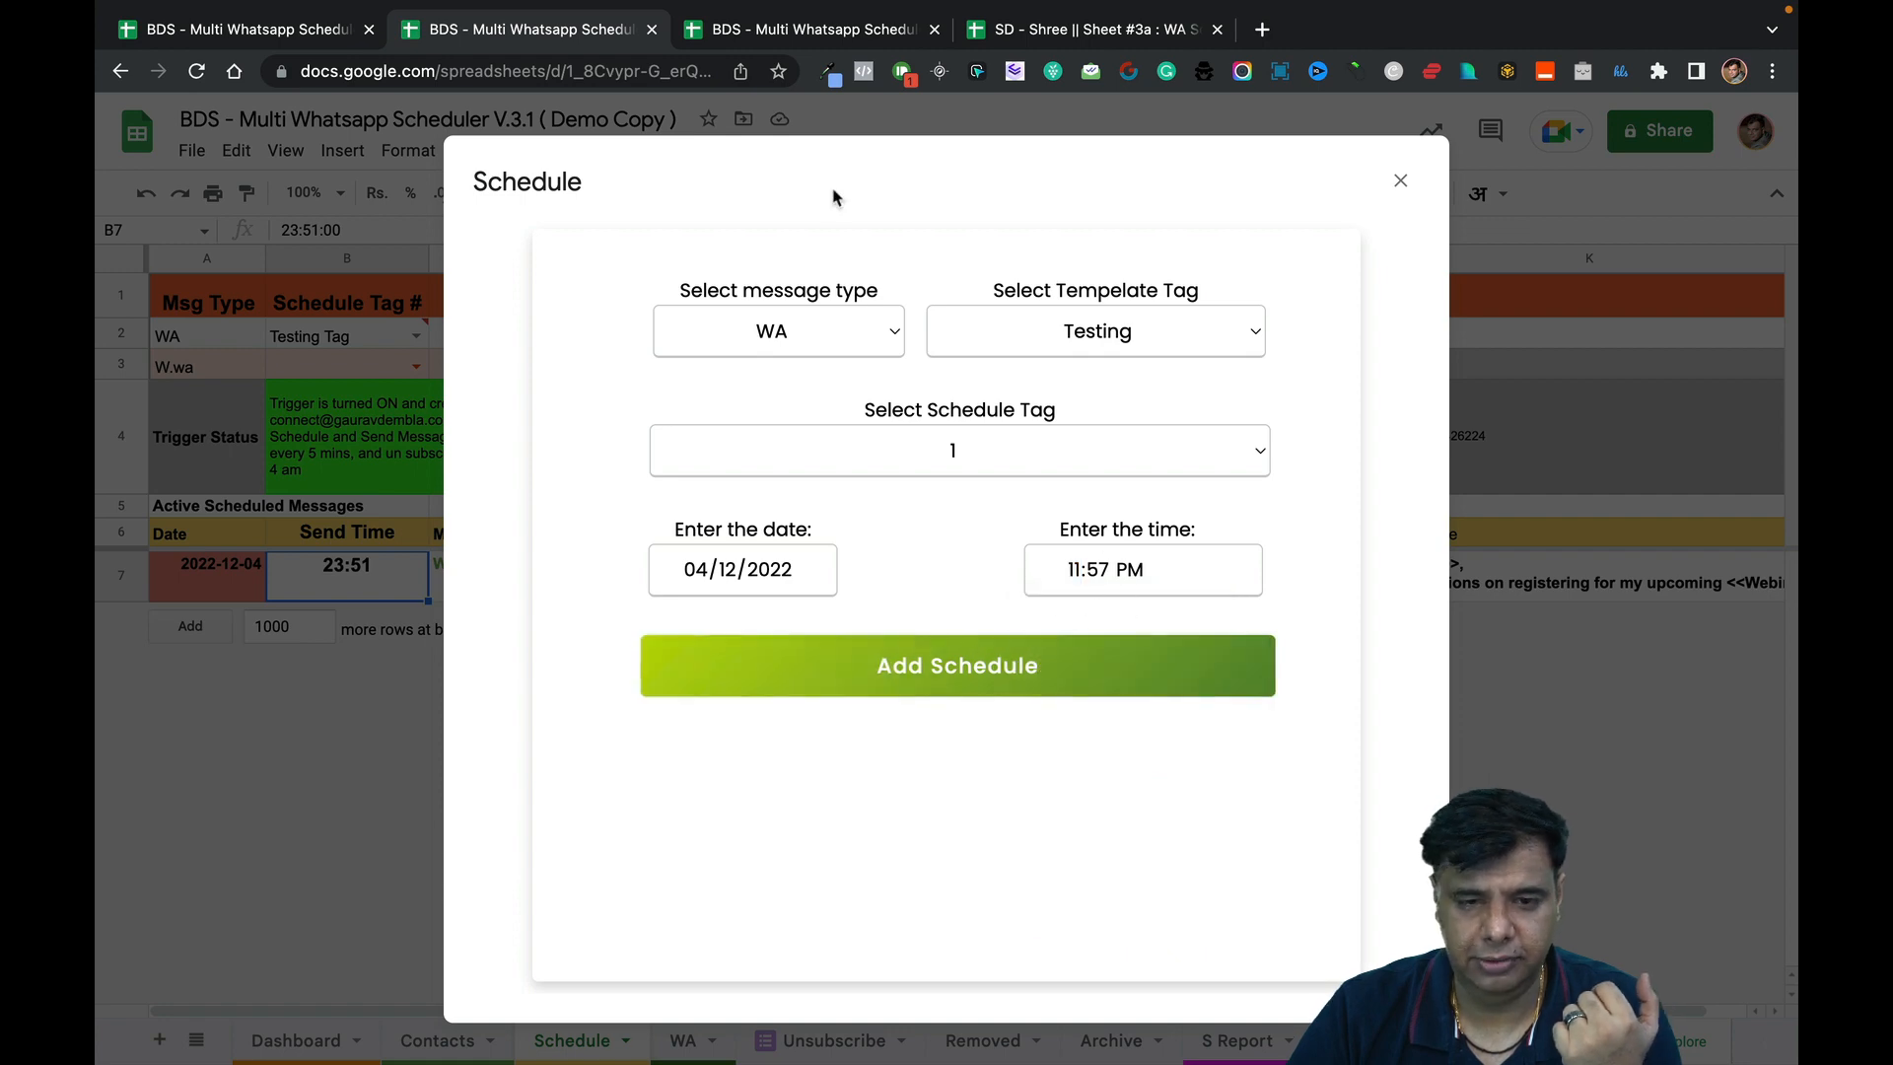
click(819, 31)
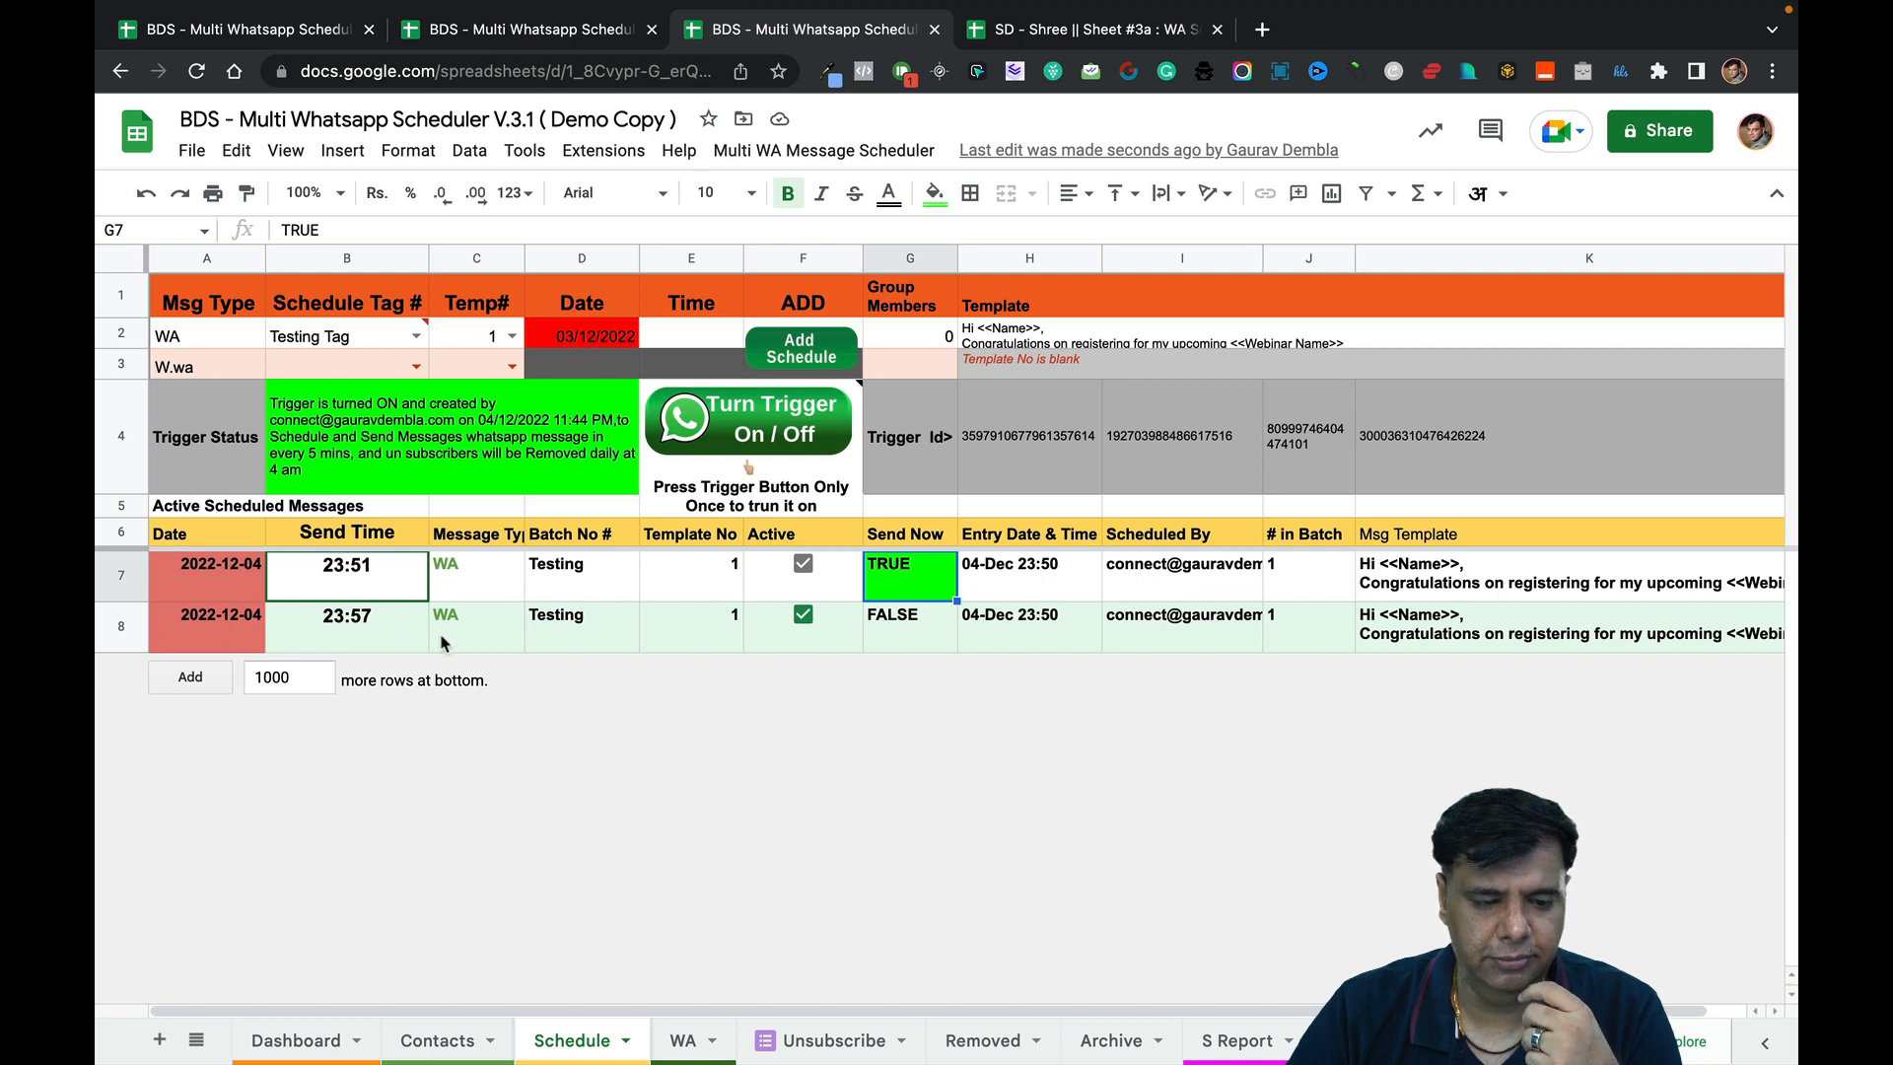
Compare rows 7 and 8 send times, Send Now values and tags against the Contacts sheet.
click(390, 641)
click(900, 635)
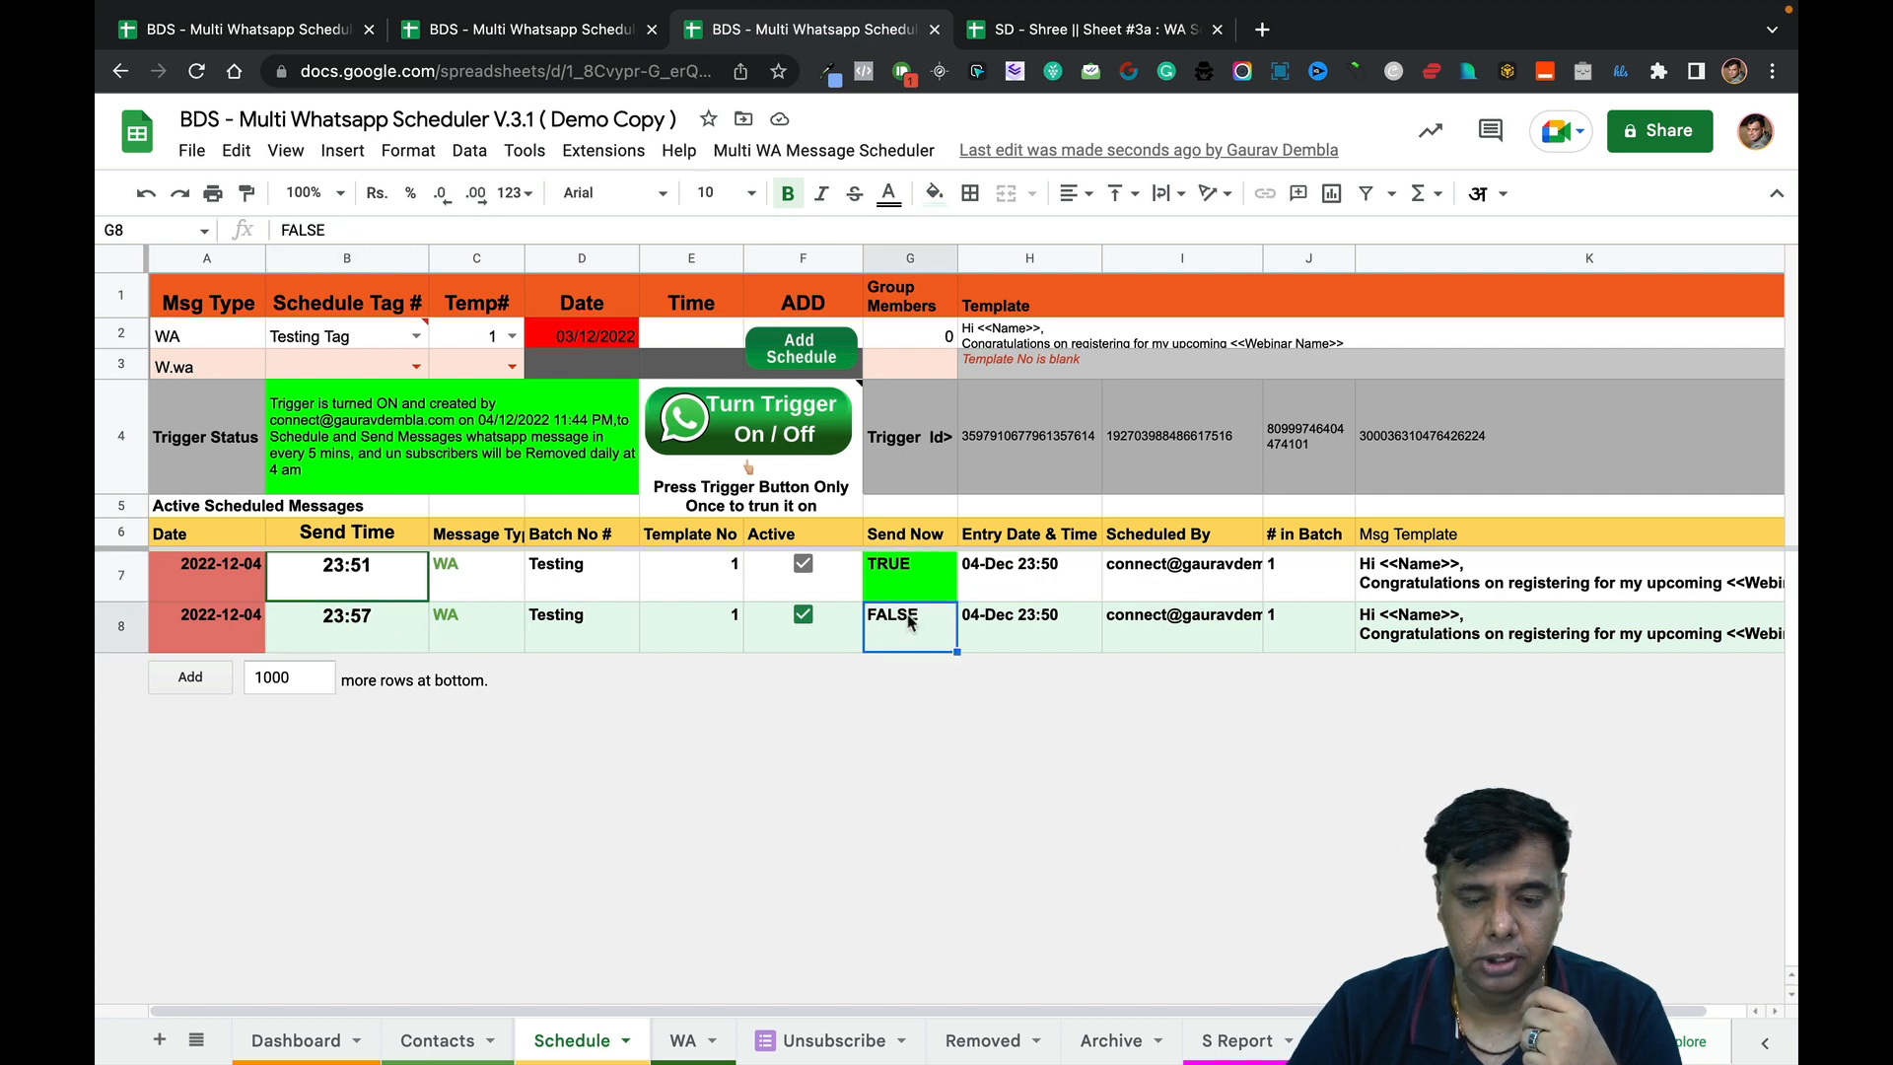
click(913, 592)
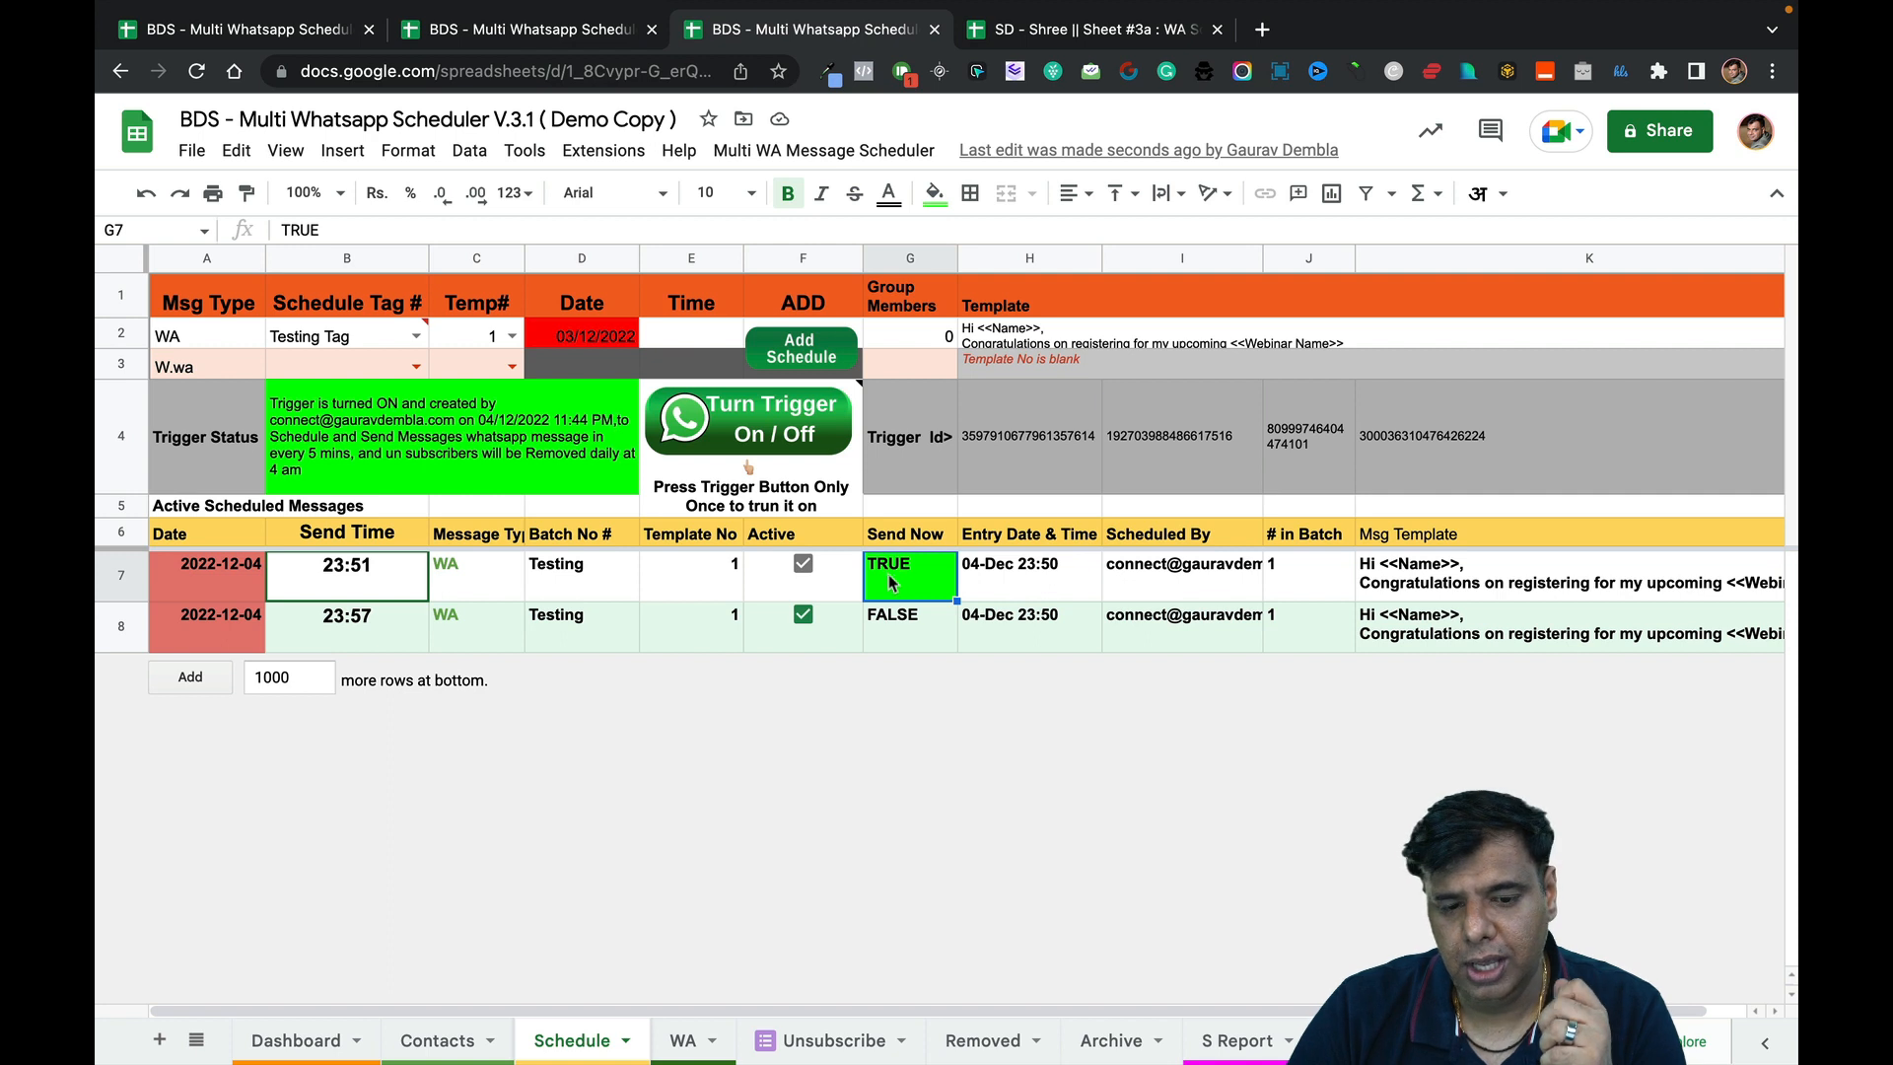
click(982, 588)
click(921, 580)
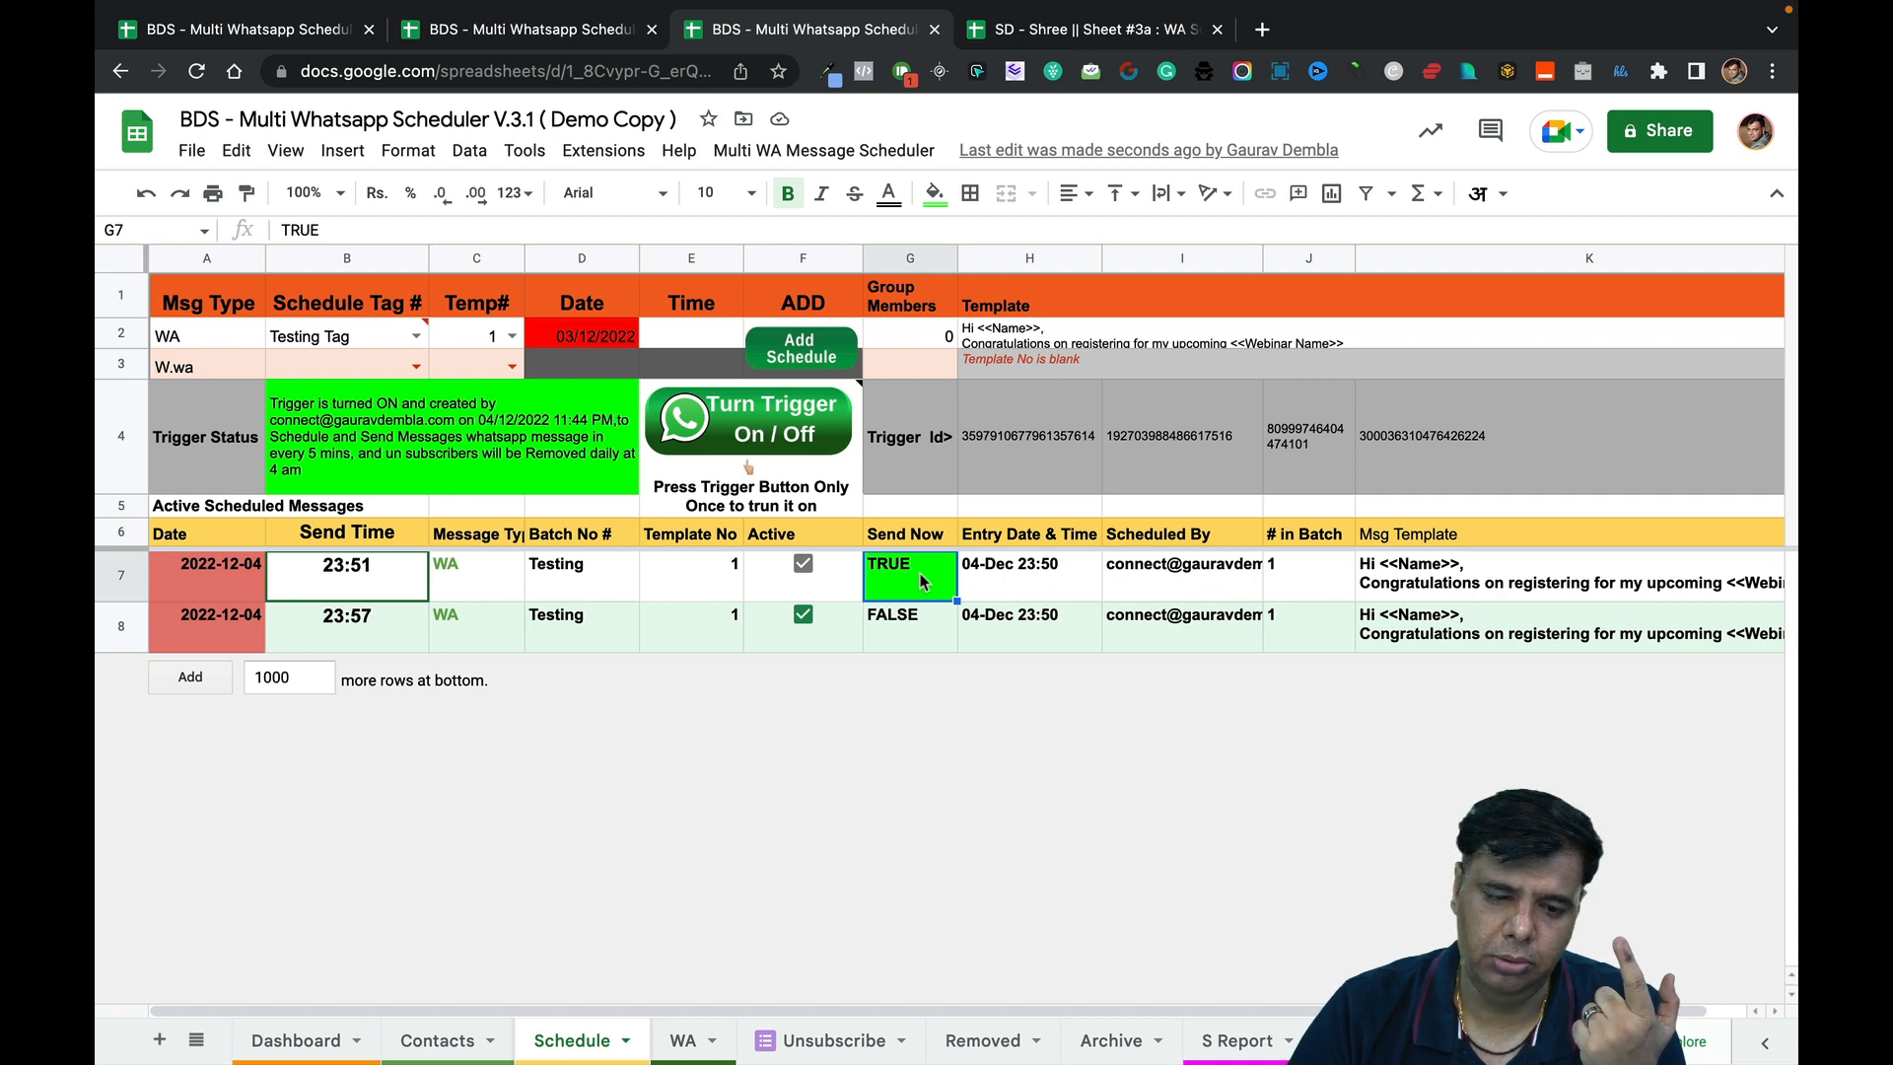
click(734, 596)
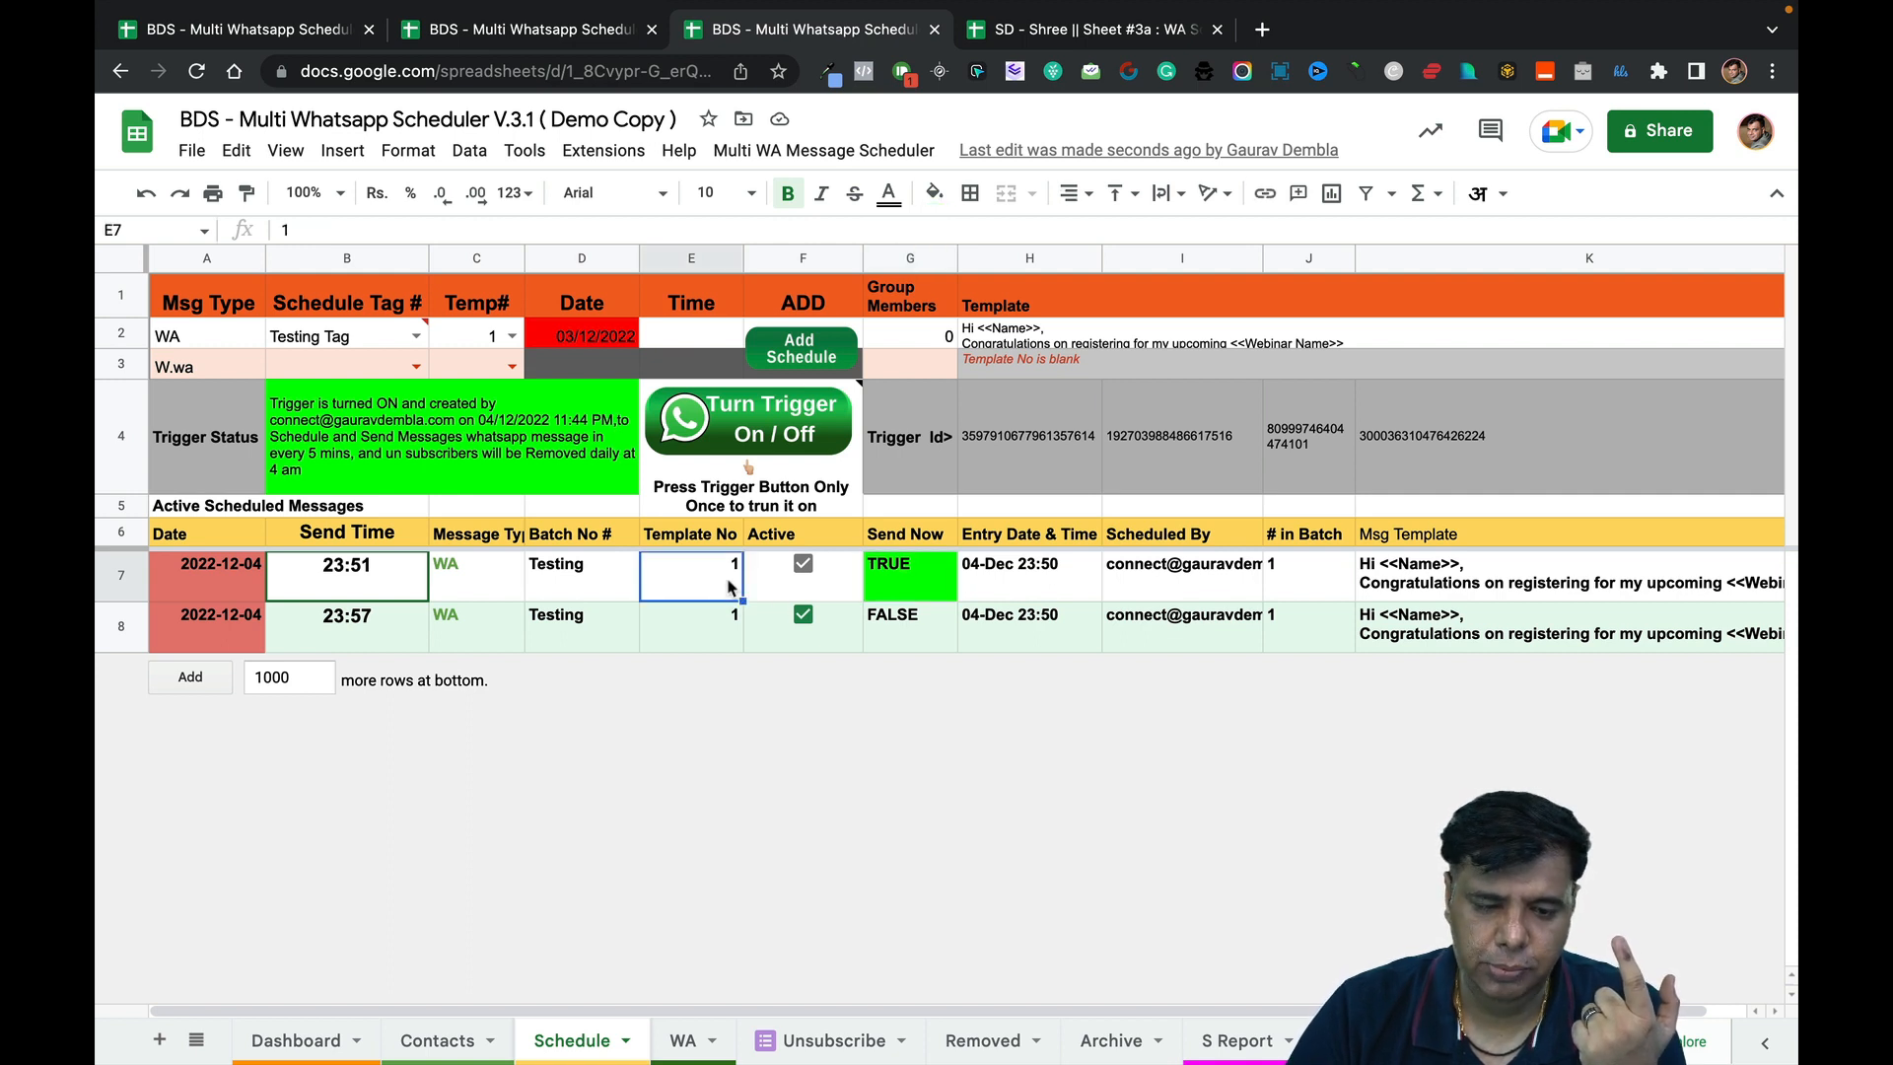
click(455, 1037)
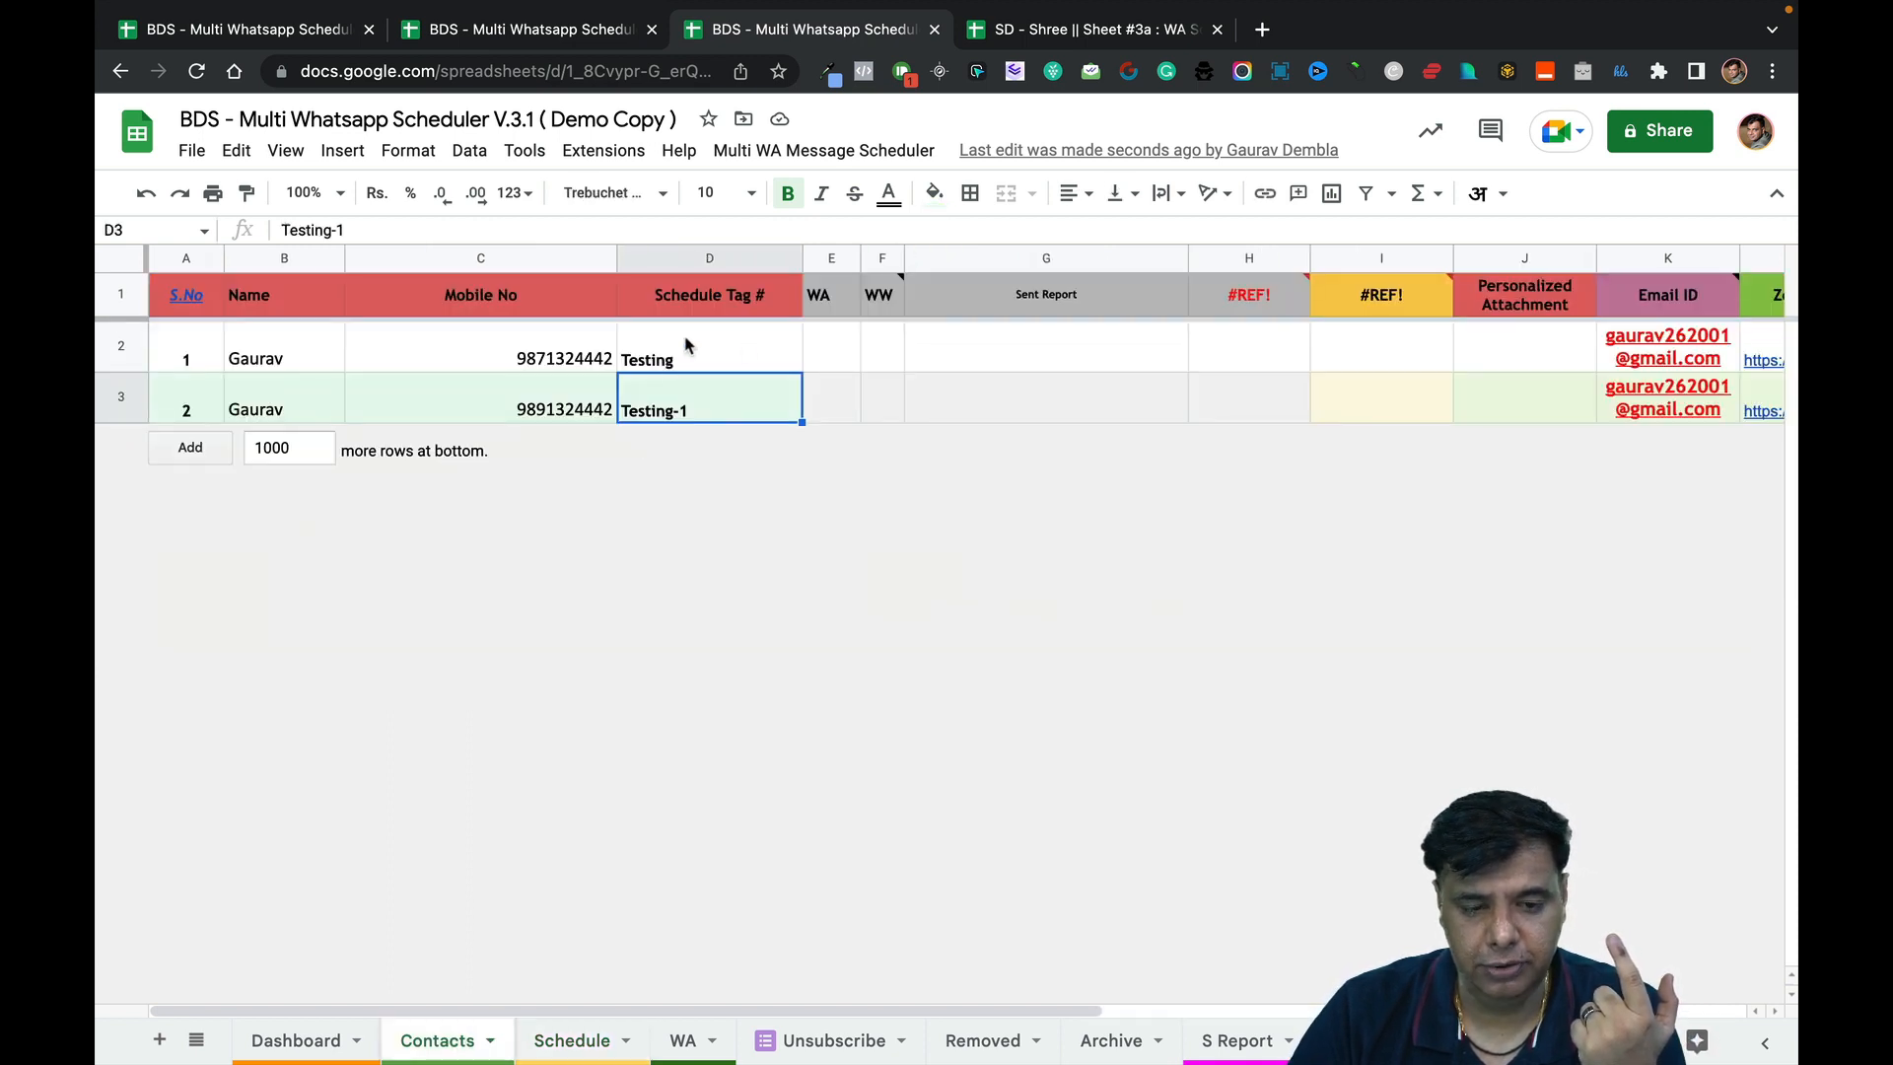
click(750, 358)
click(708, 1035)
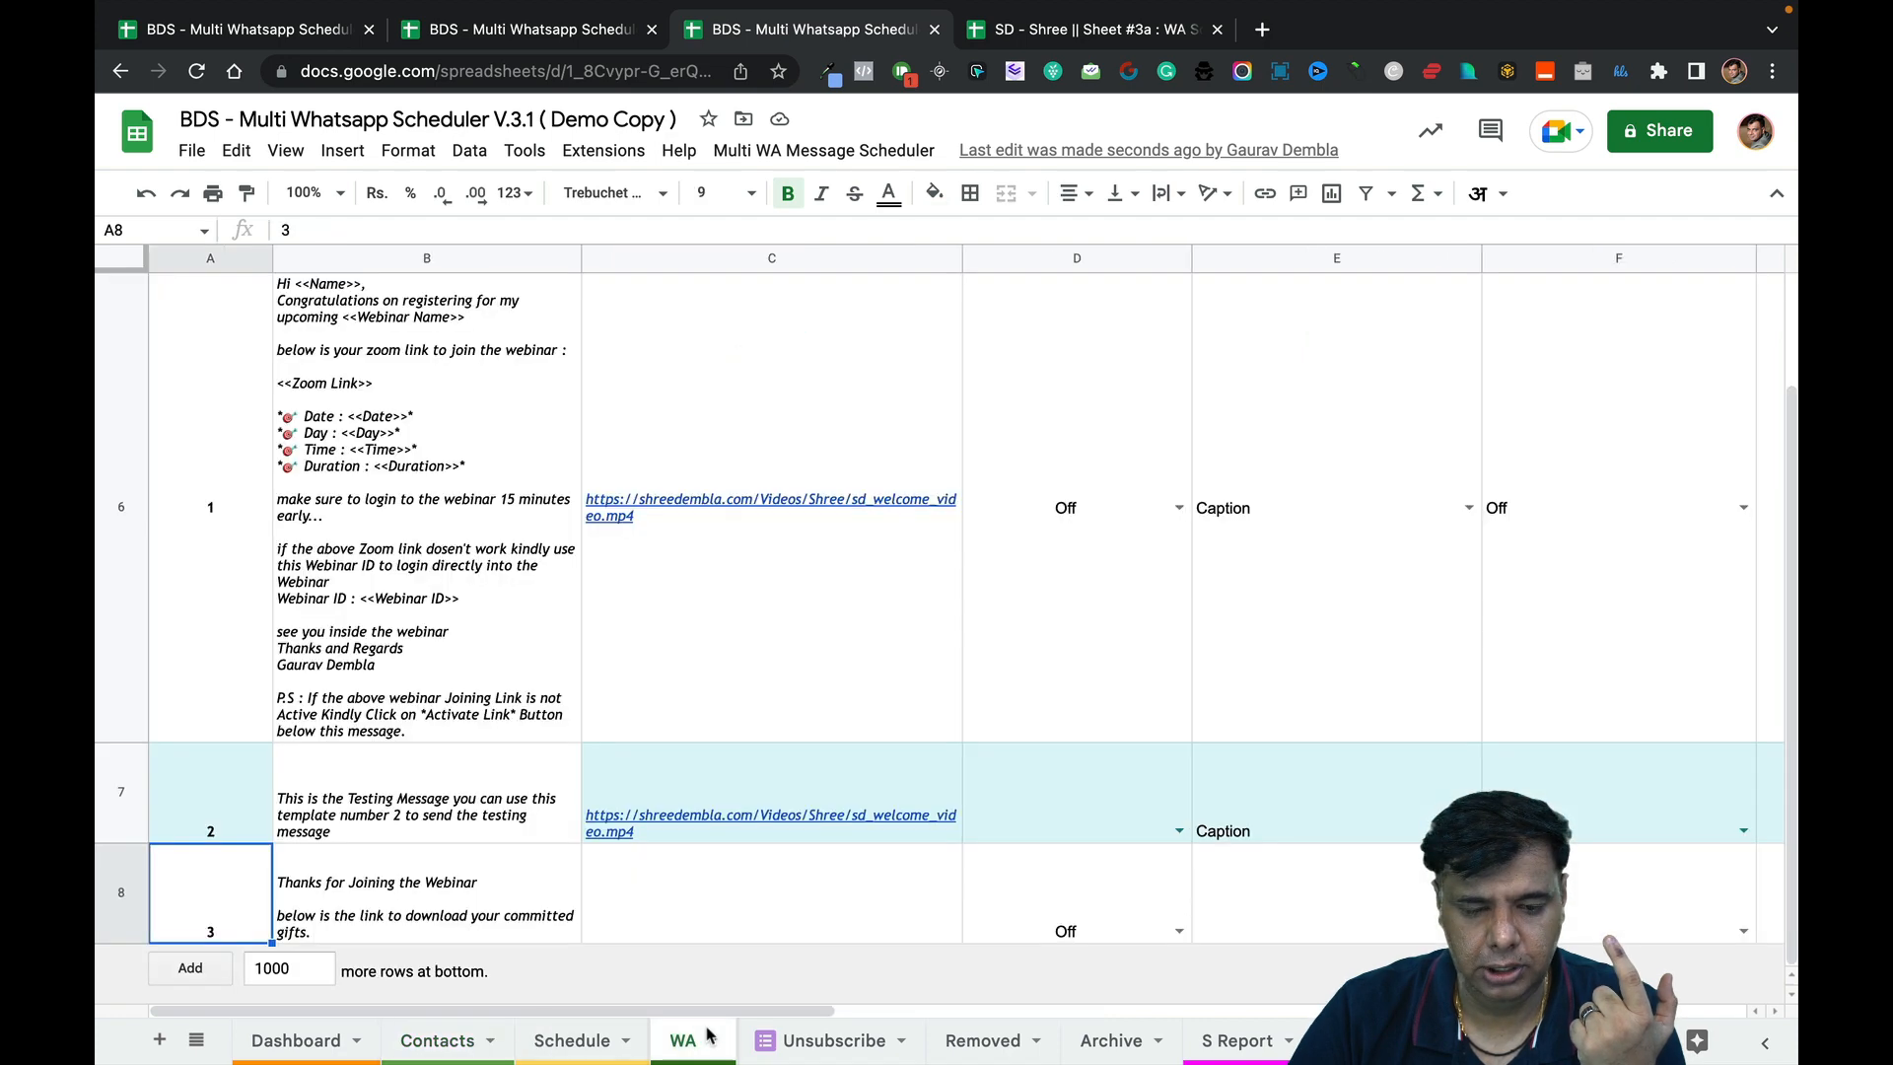
click(577, 1040)
Change row 8's Batch No in D8 to Testing-1.
double_click(596, 639)
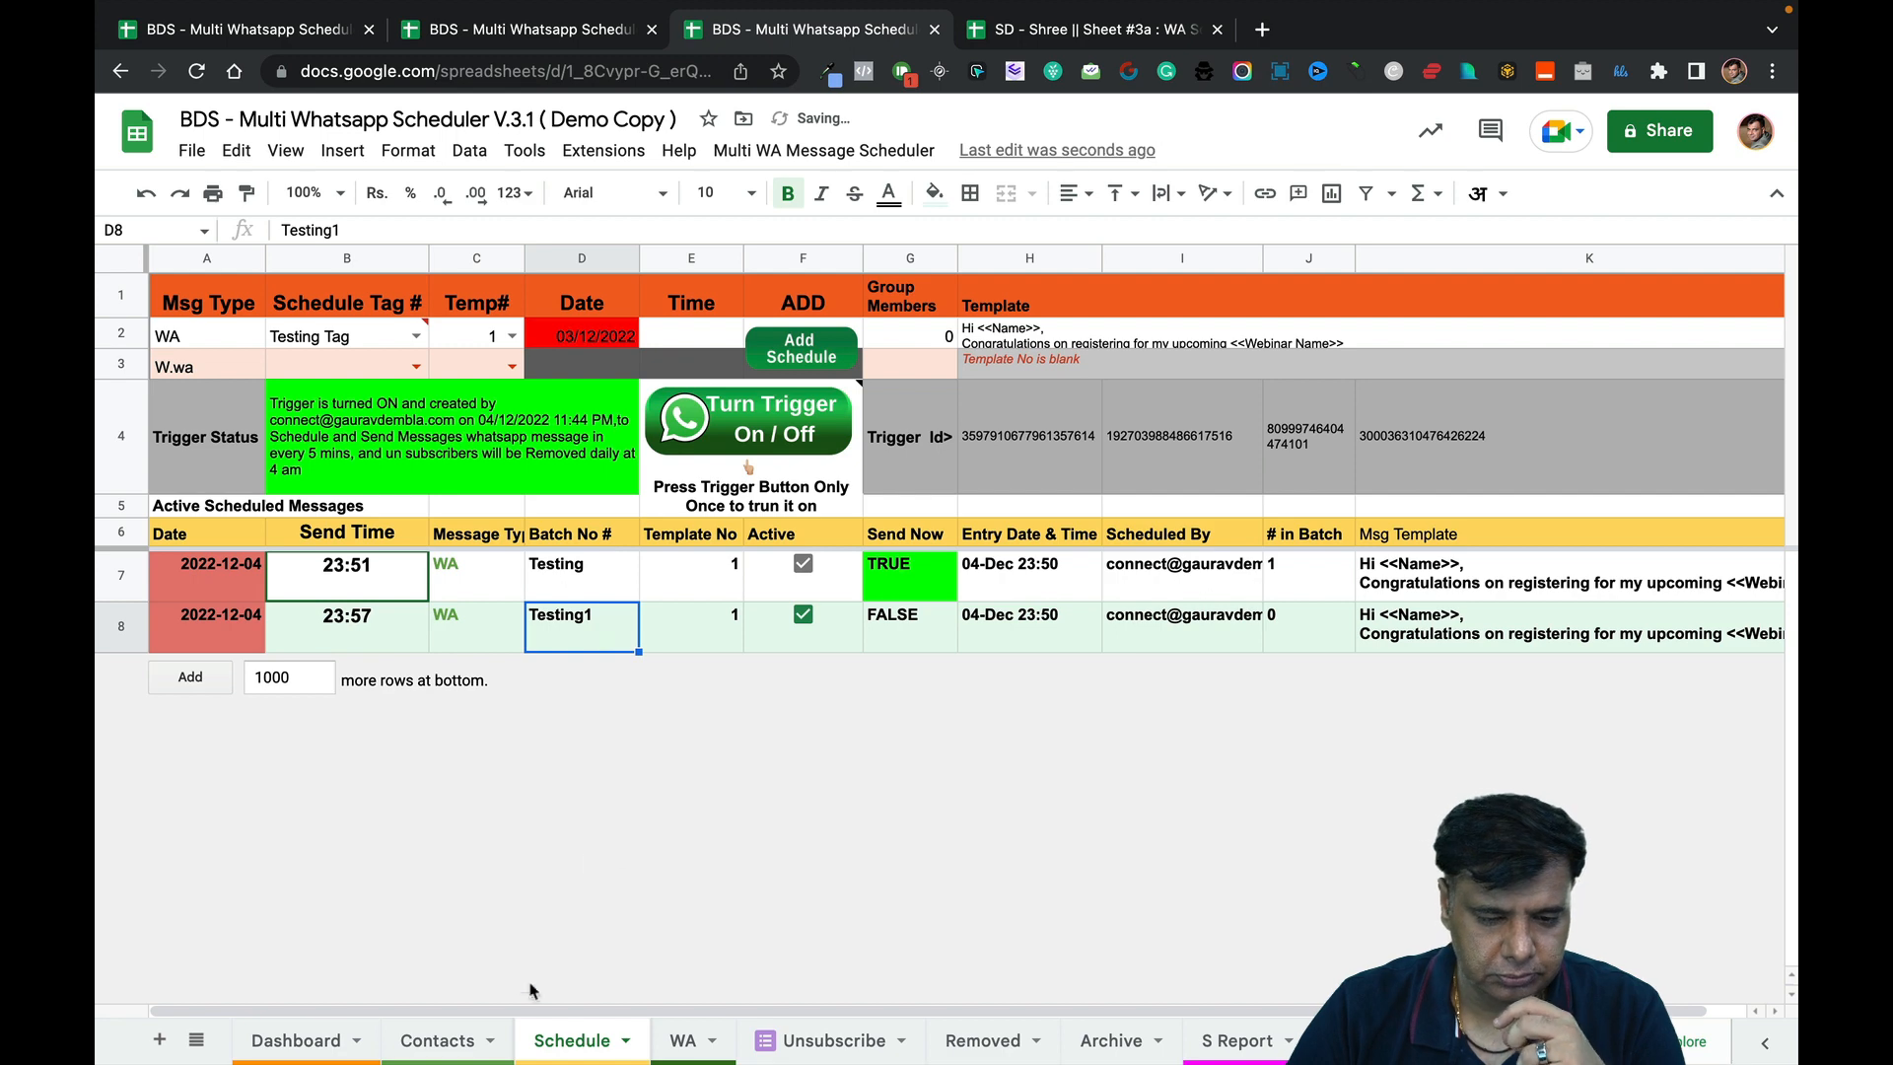
click(437, 1038)
click(564, 1038)
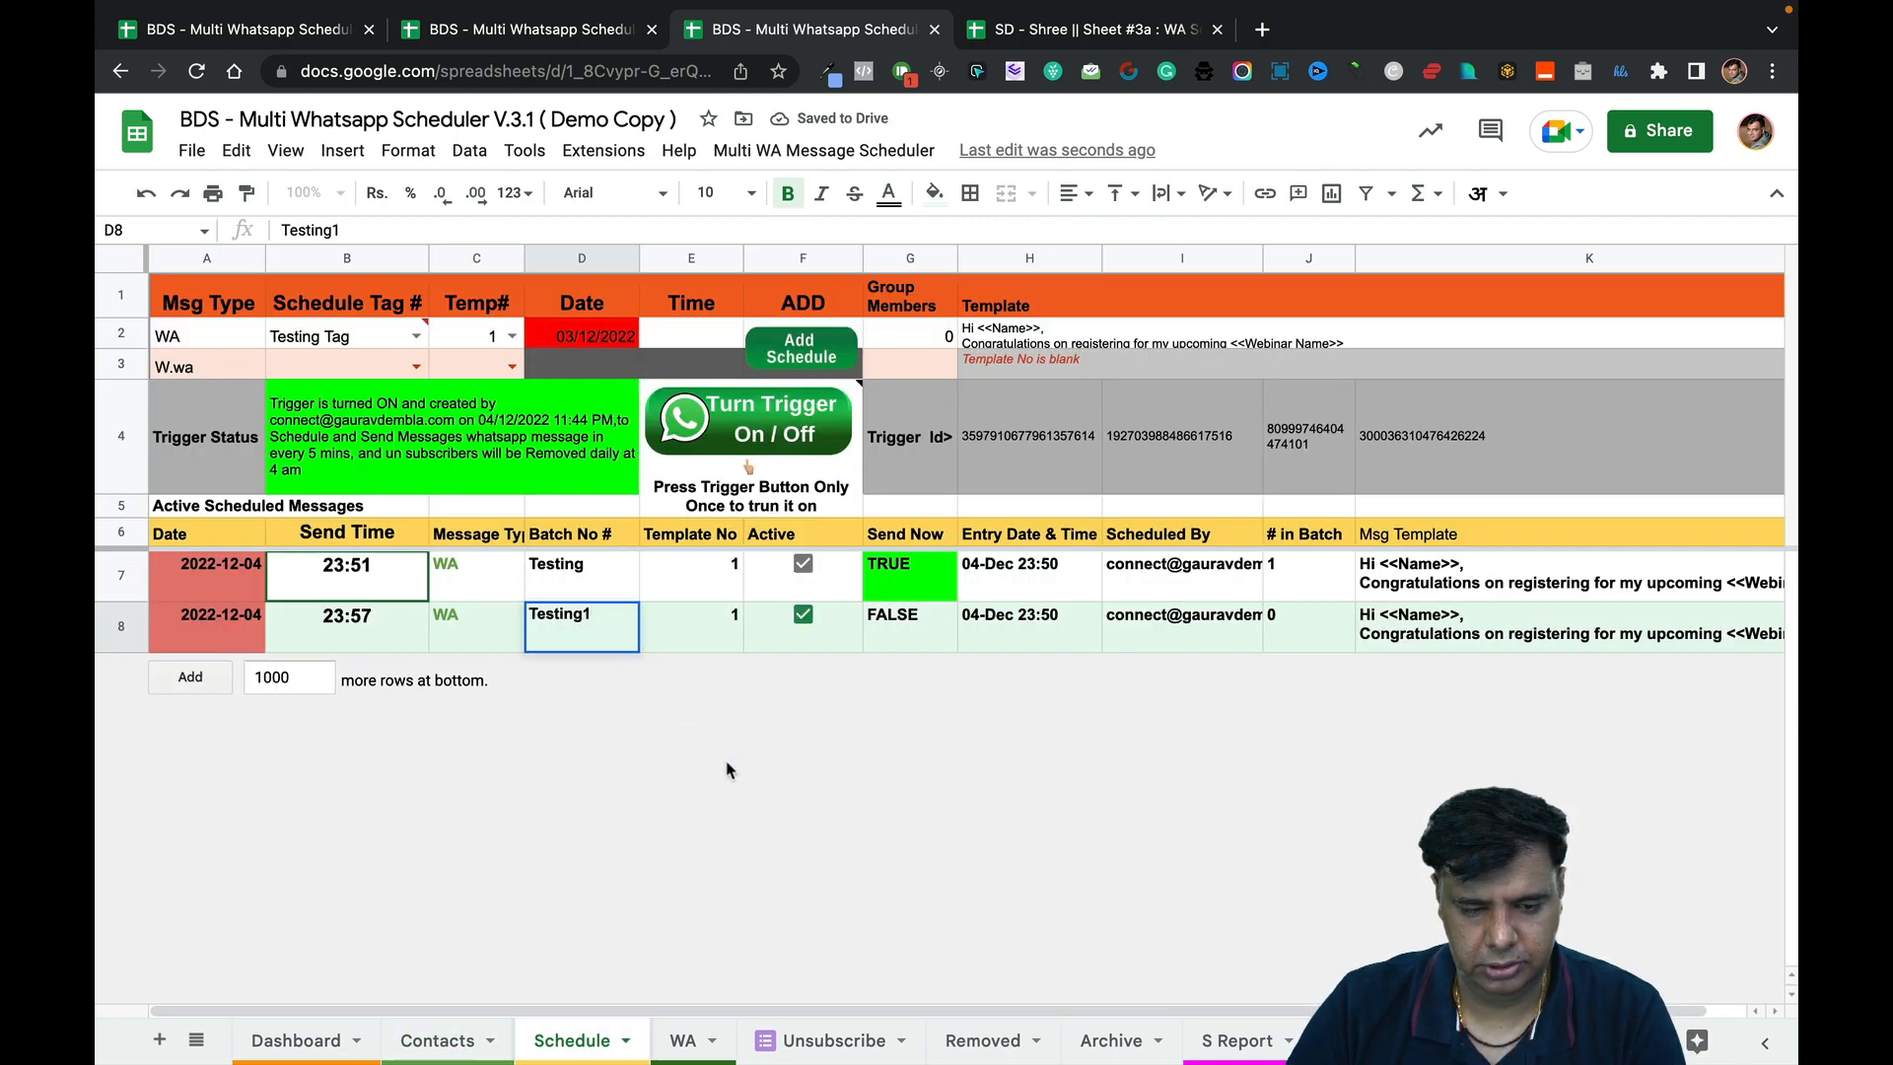
key(Return)
click(875, 784)
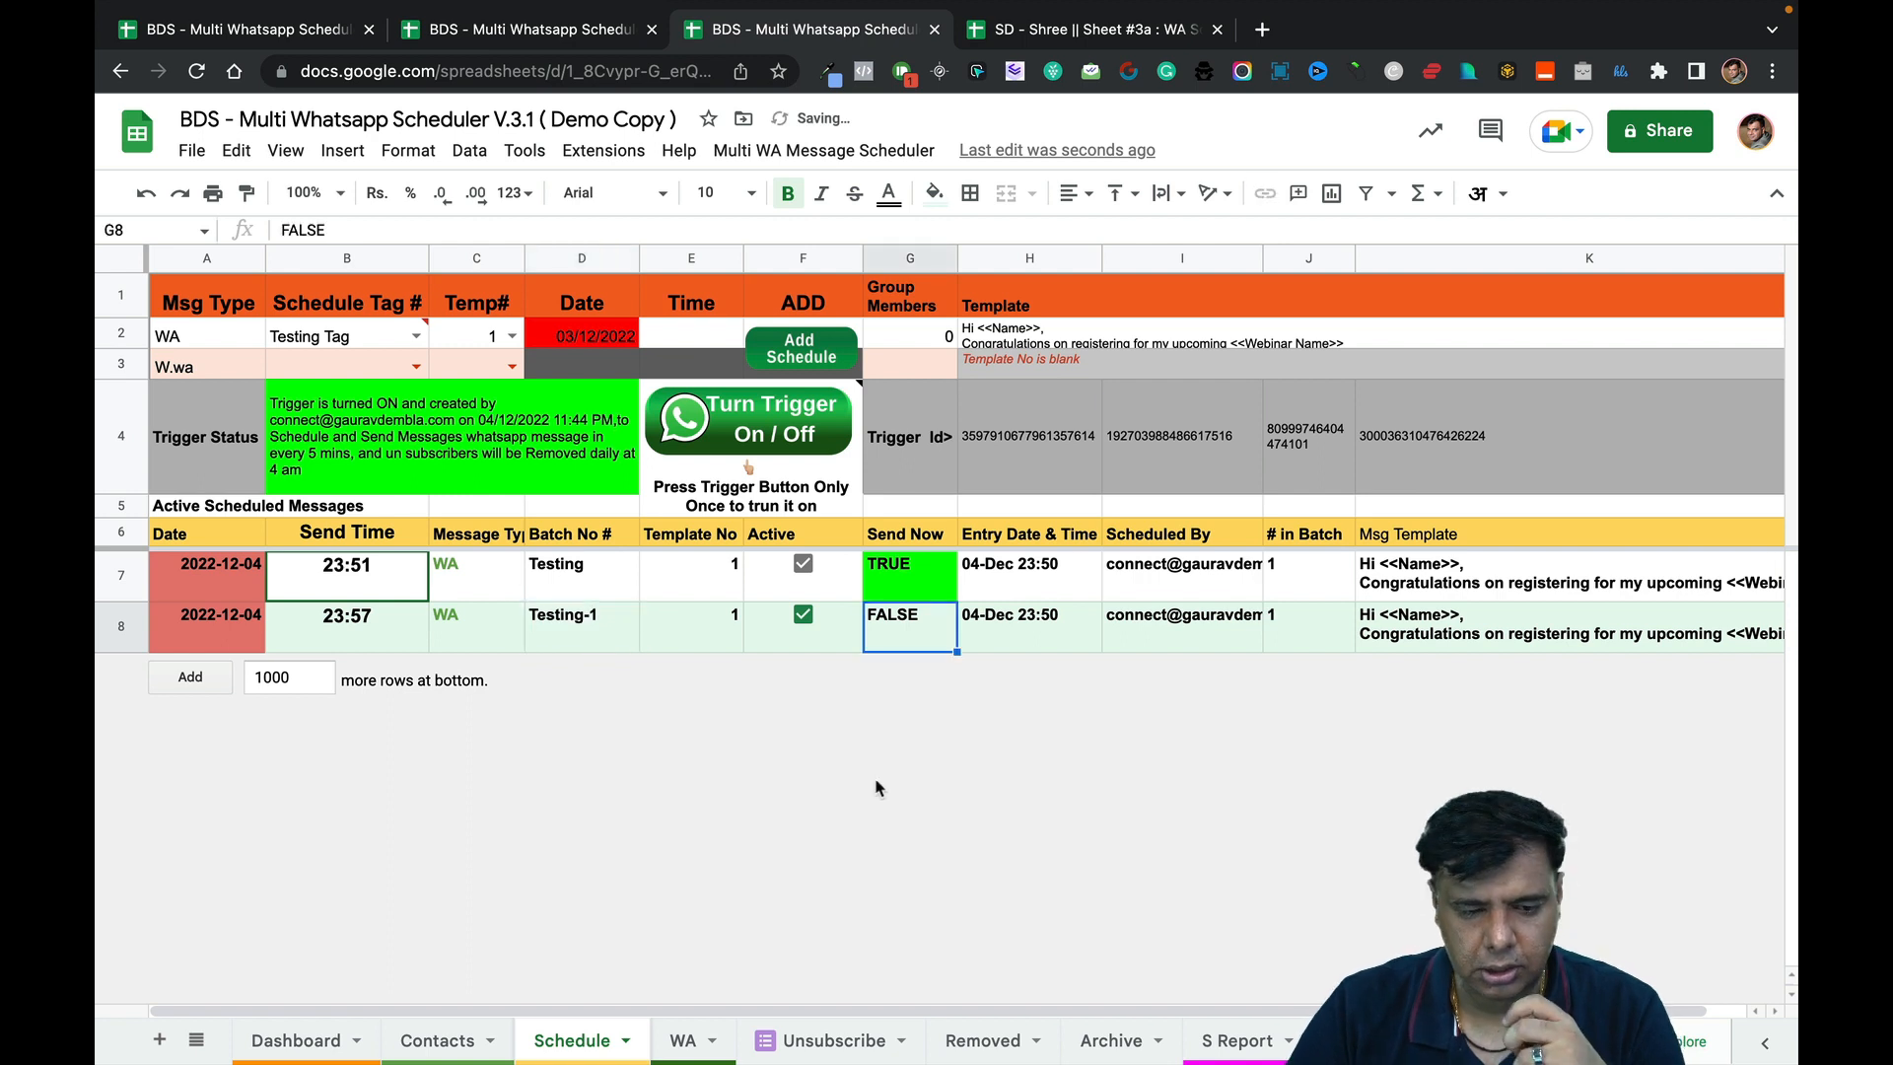
click(623, 647)
click(626, 590)
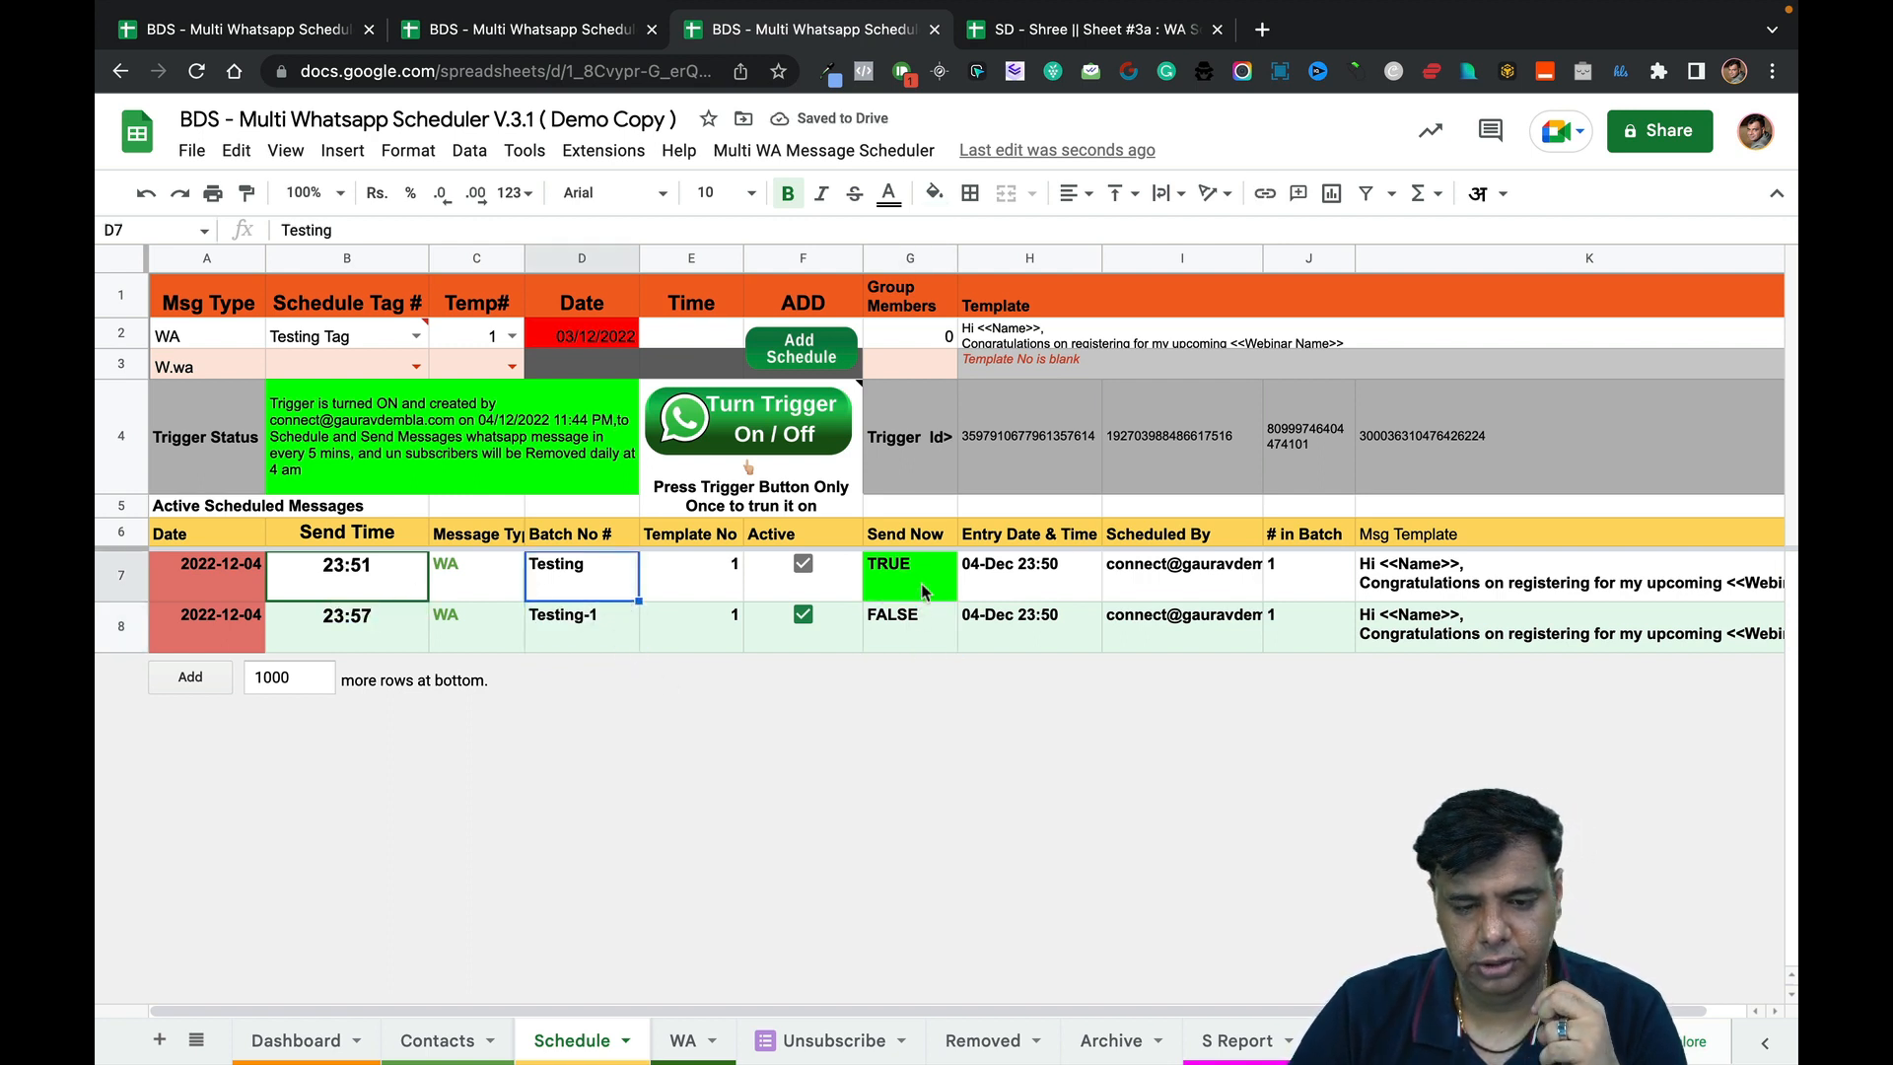
Run Setup Schedule and confirm row 7's 23:51 message now reads PAST.
click(886, 153)
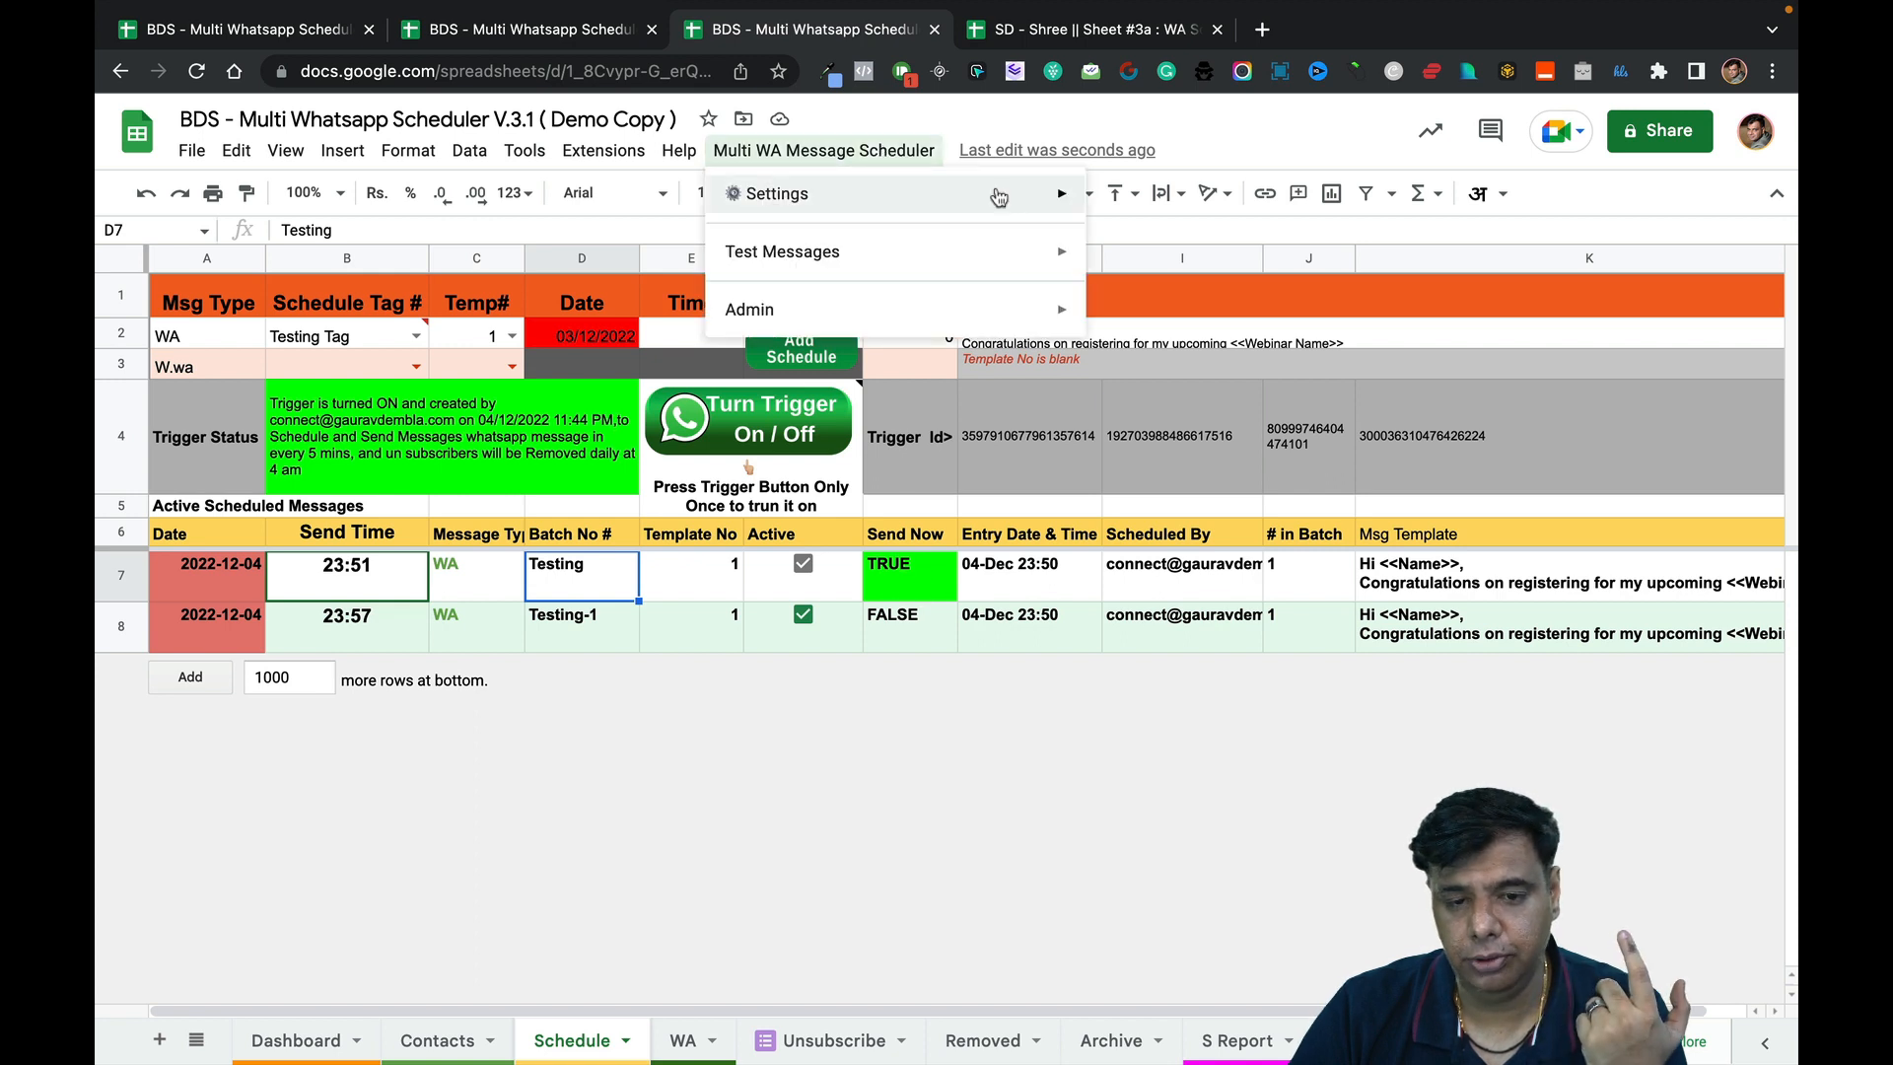
mouse_move(996, 194)
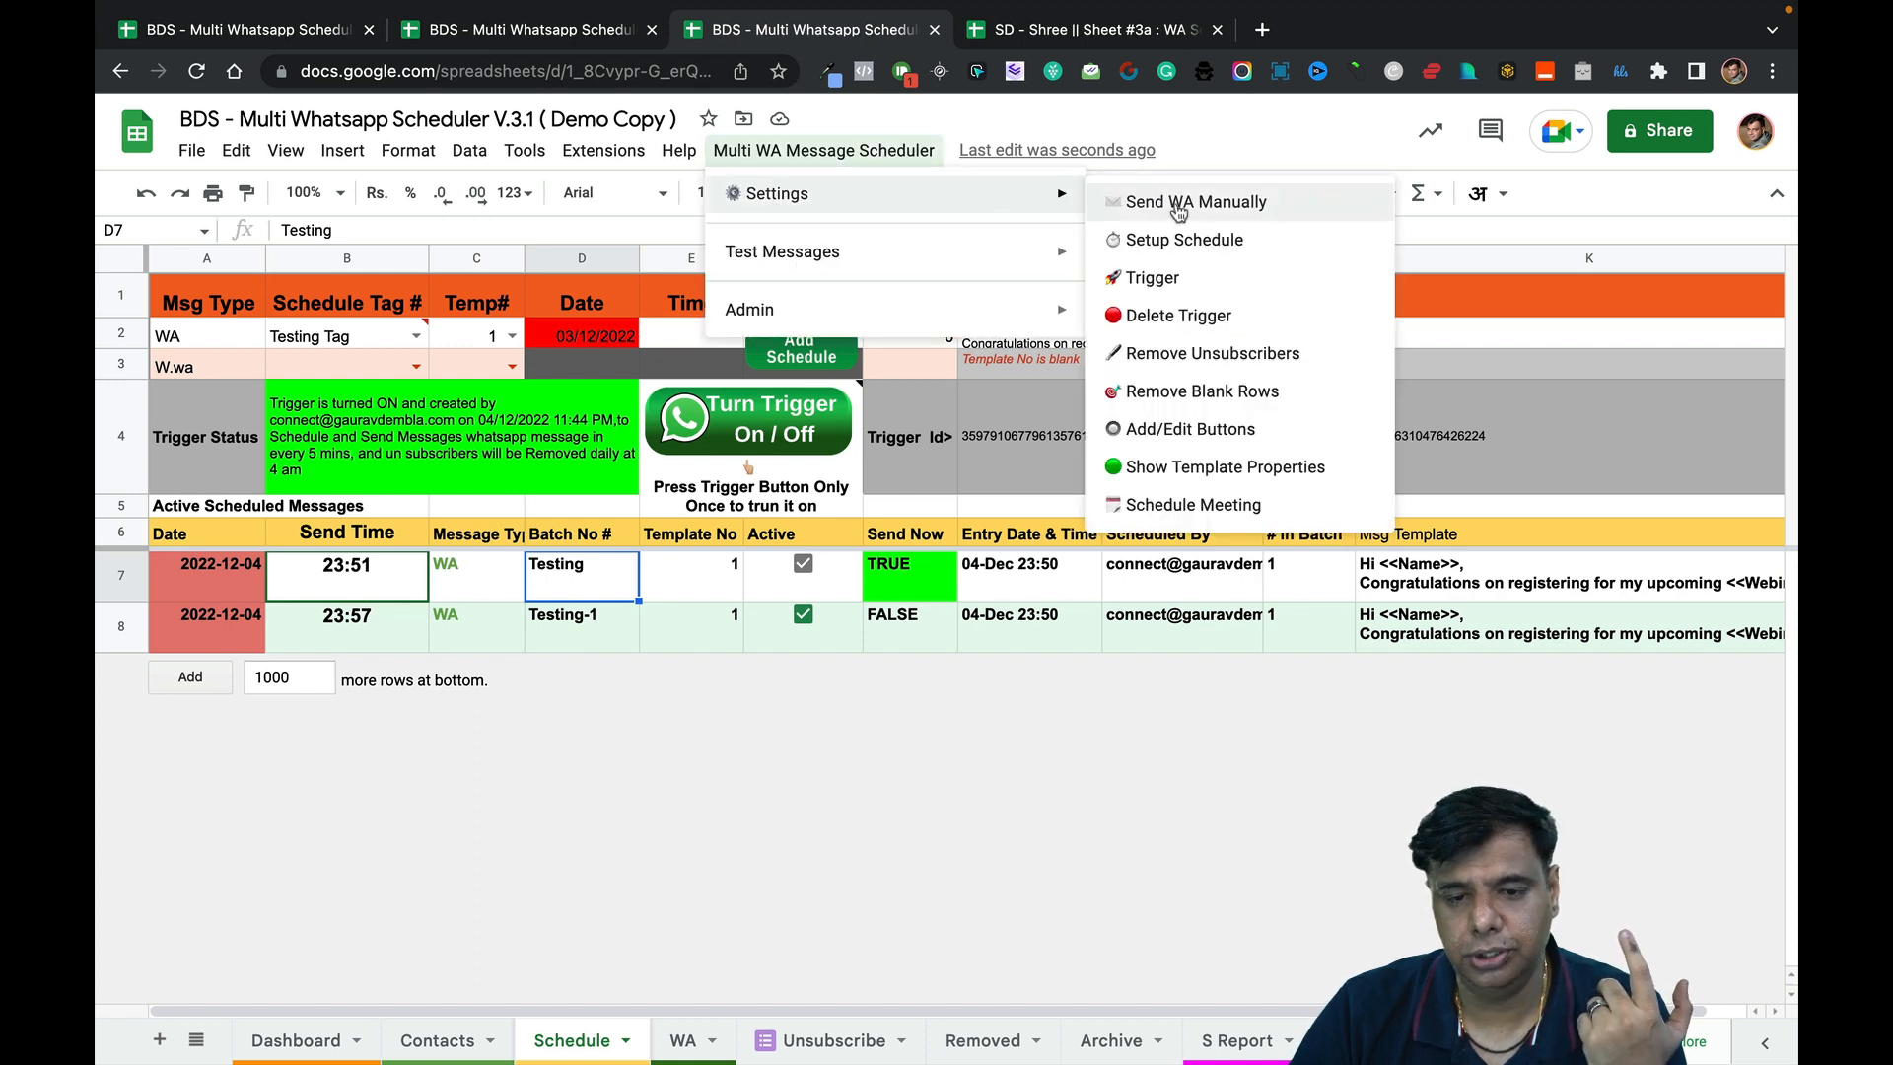
click(1217, 246)
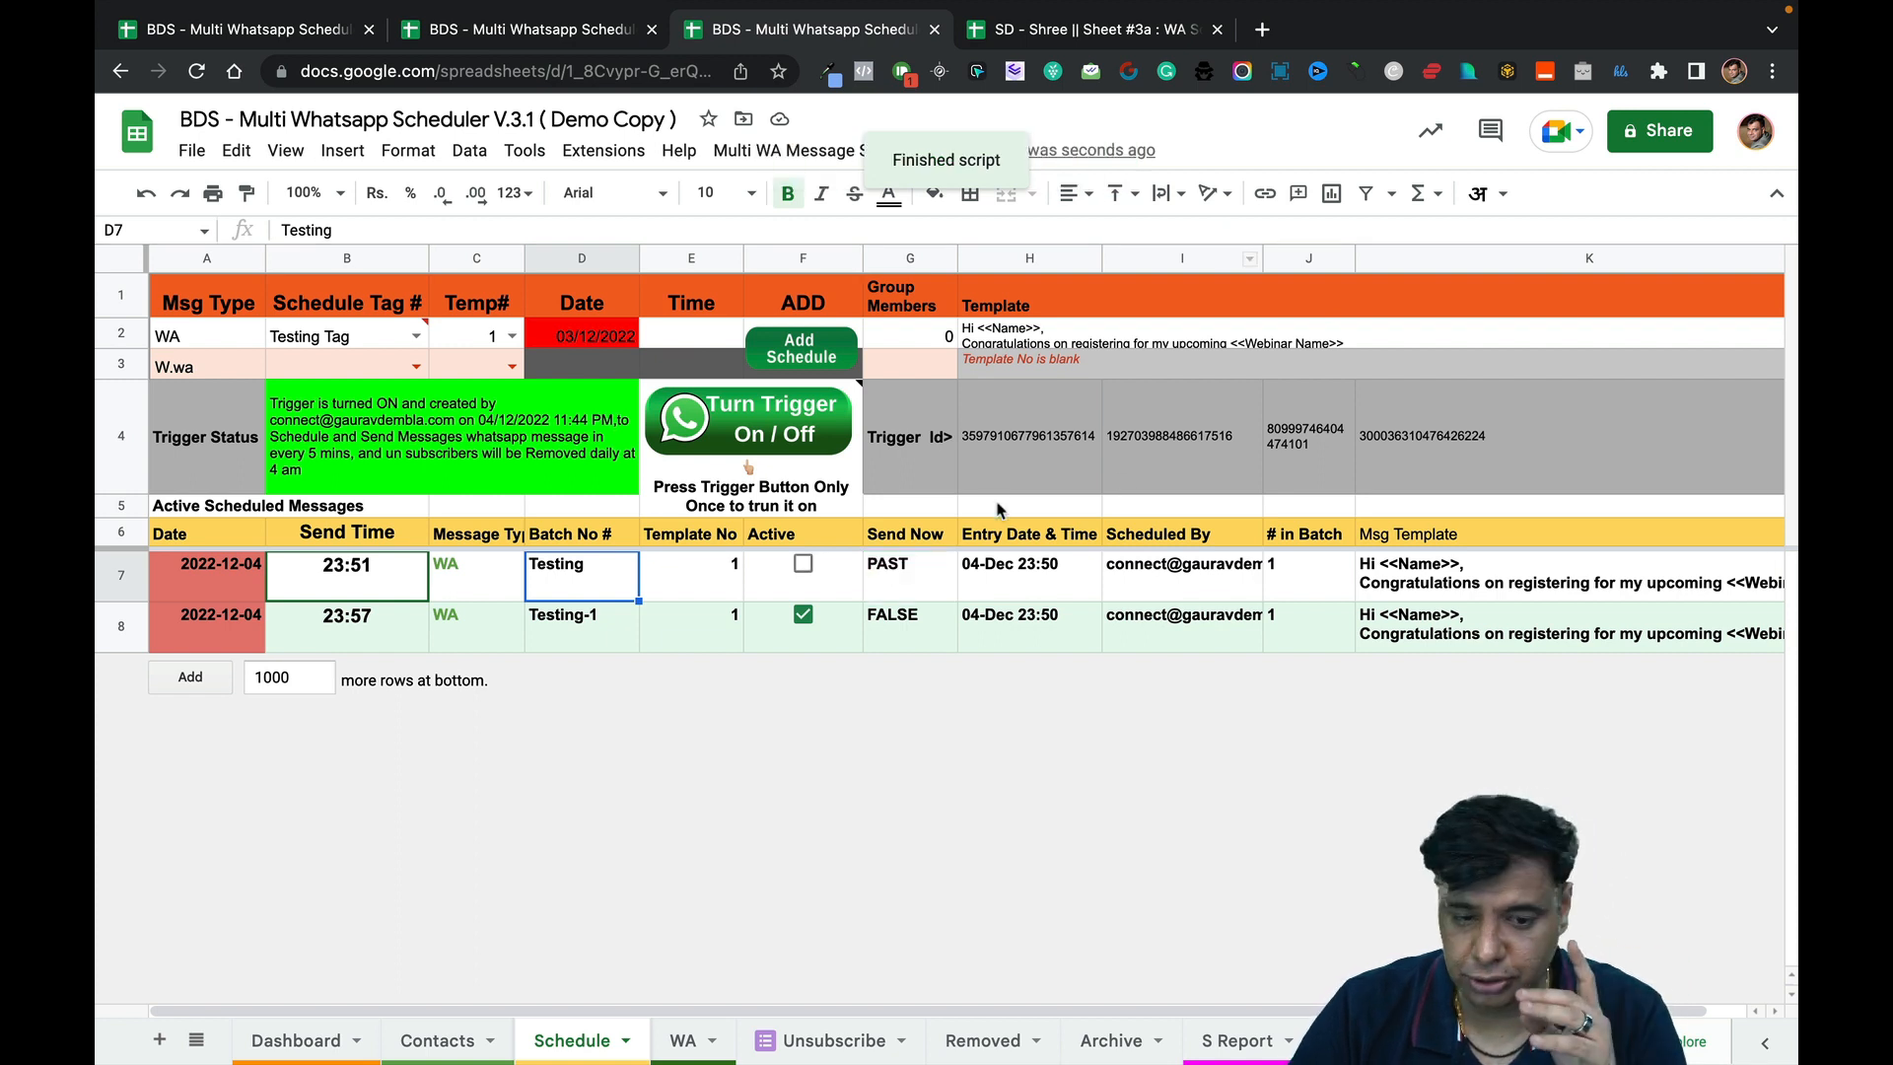
click(928, 574)
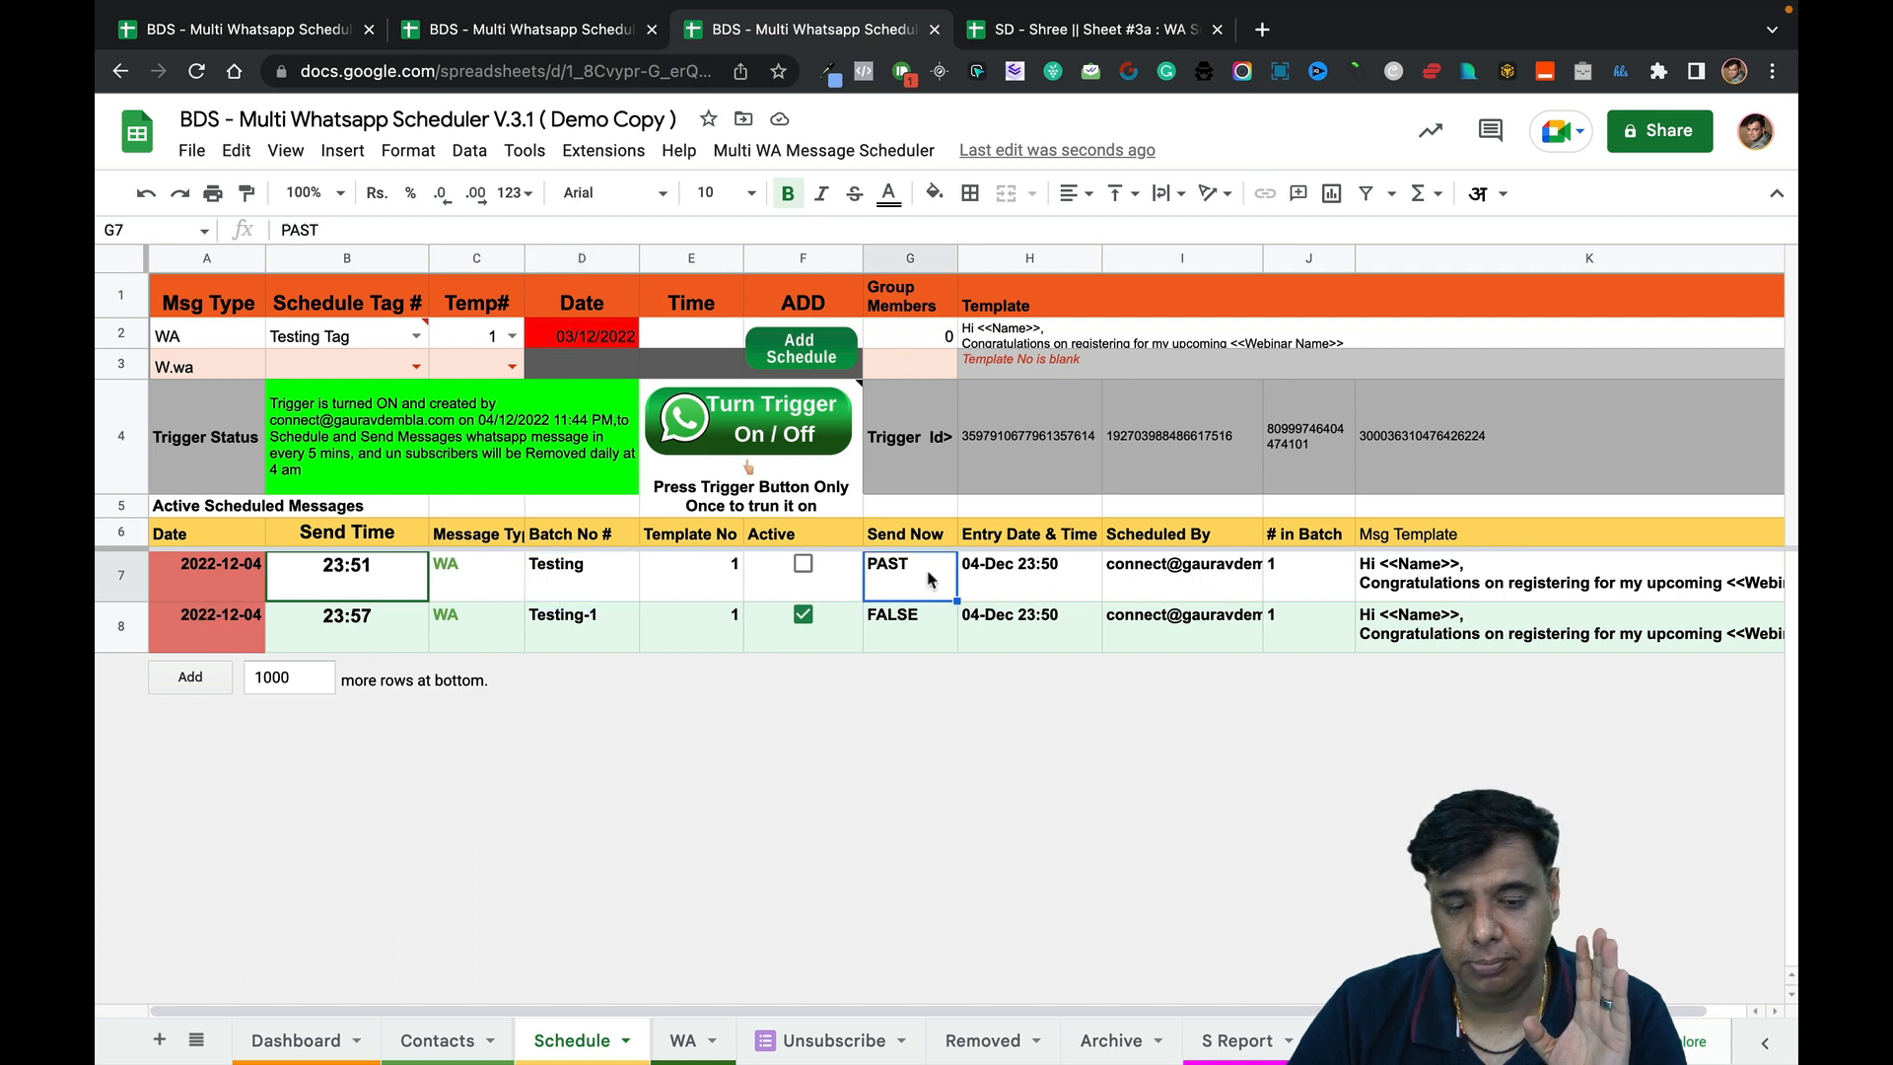
click(125, 582)
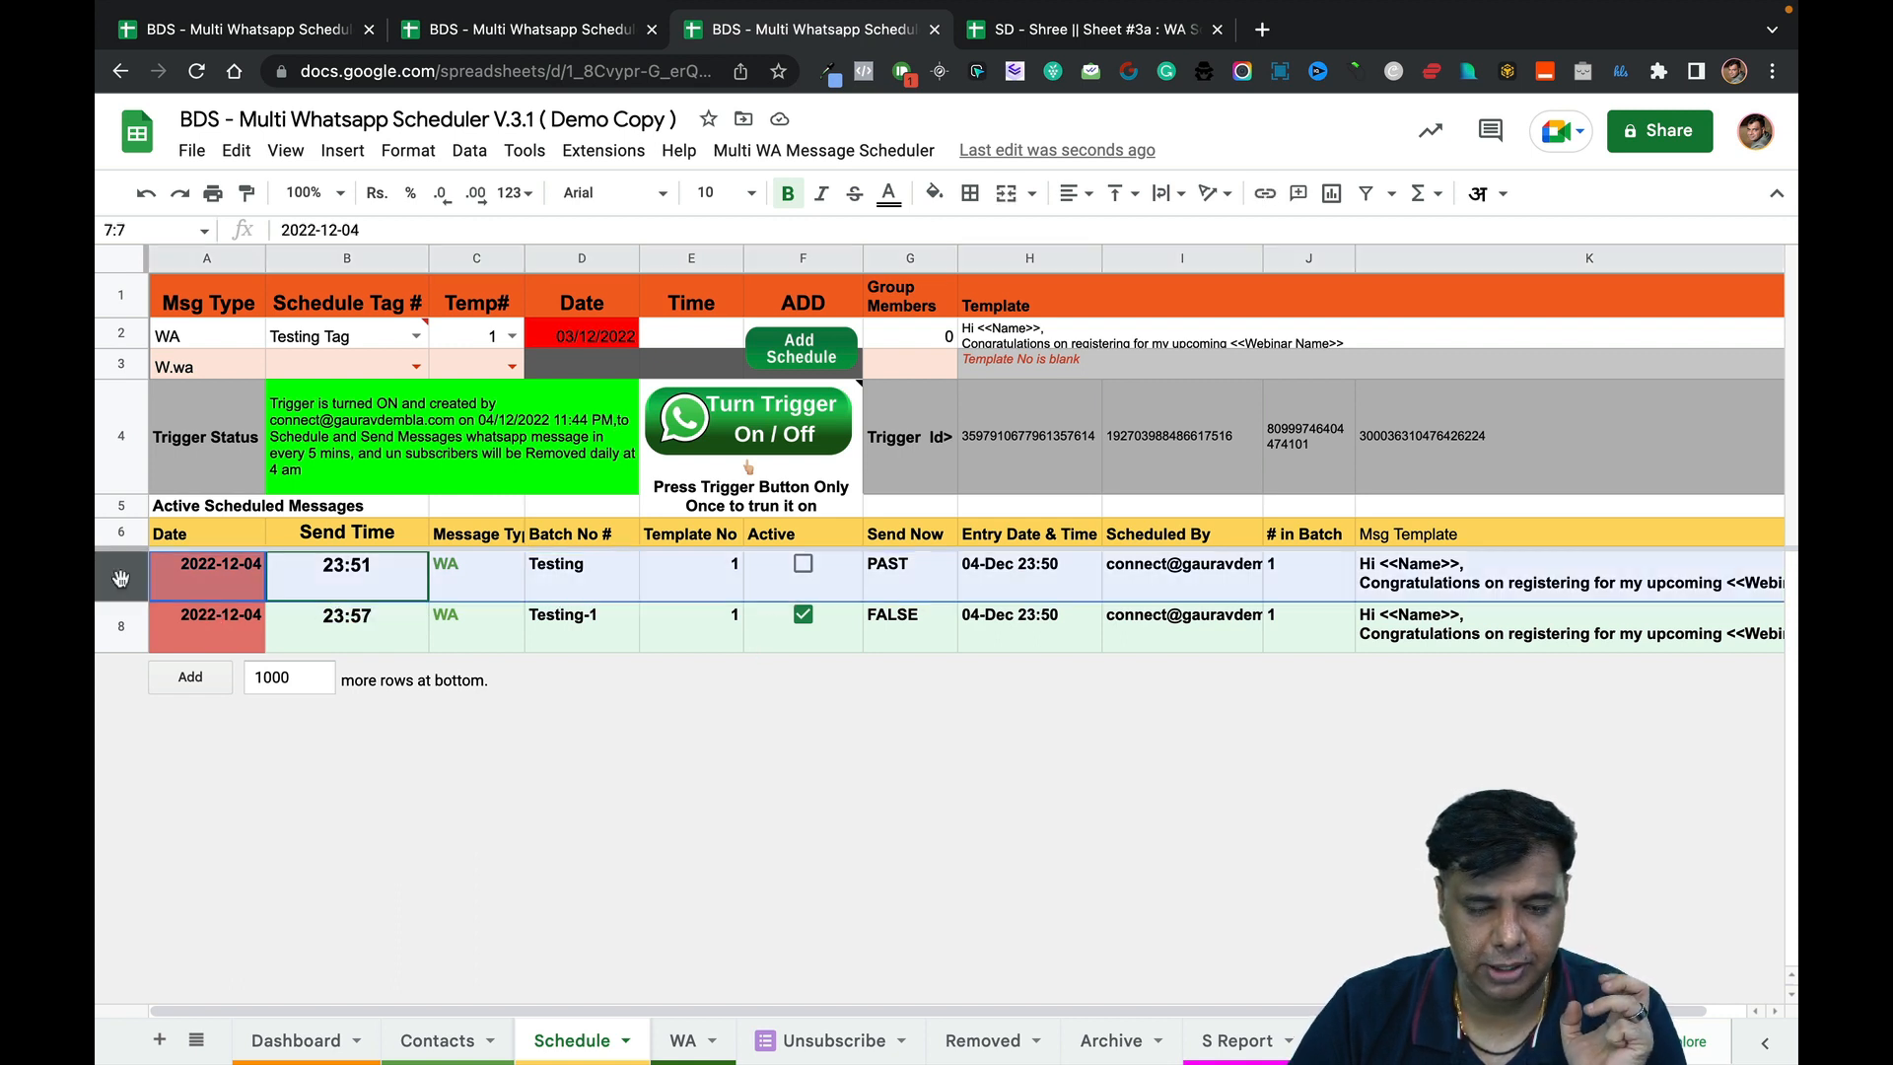
Clear both contacts' cells under H1:I1 to restore the Duplicate Check and Unsubscribed headers.
click(431, 1042)
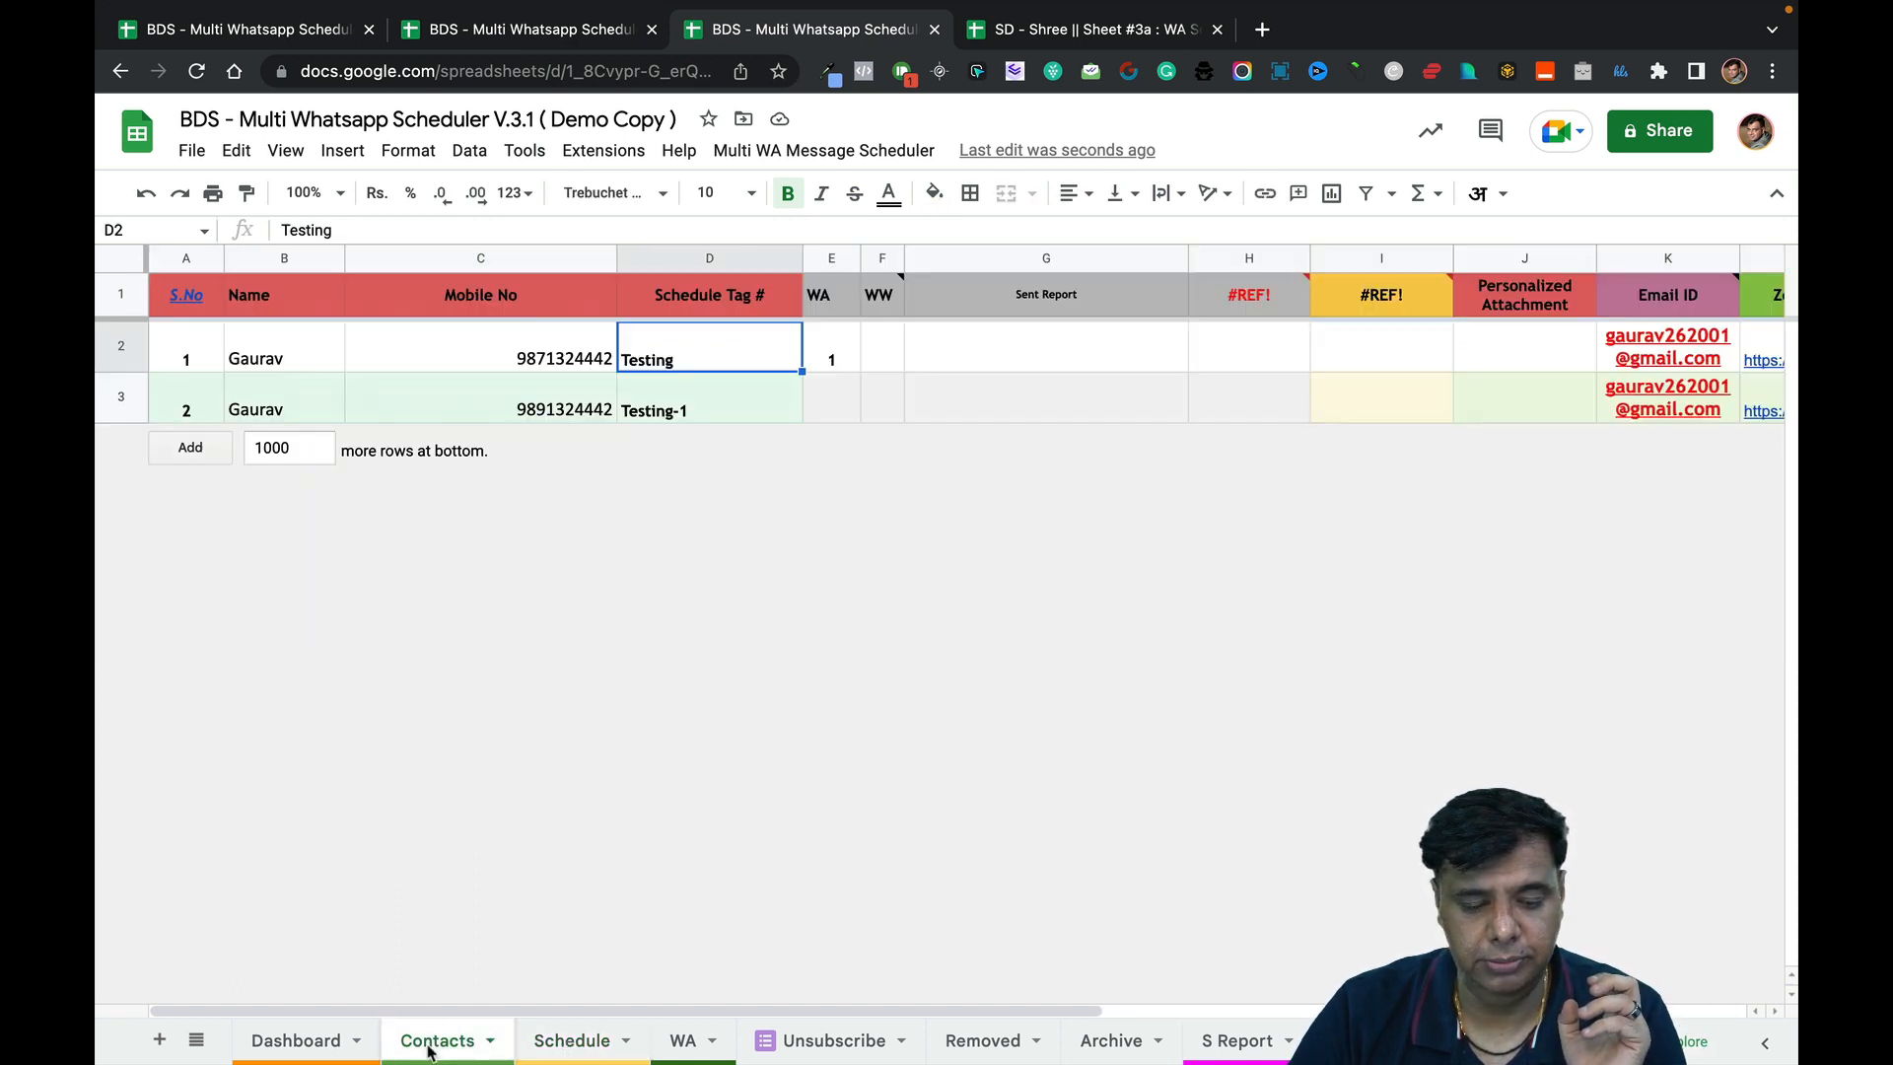
click(834, 365)
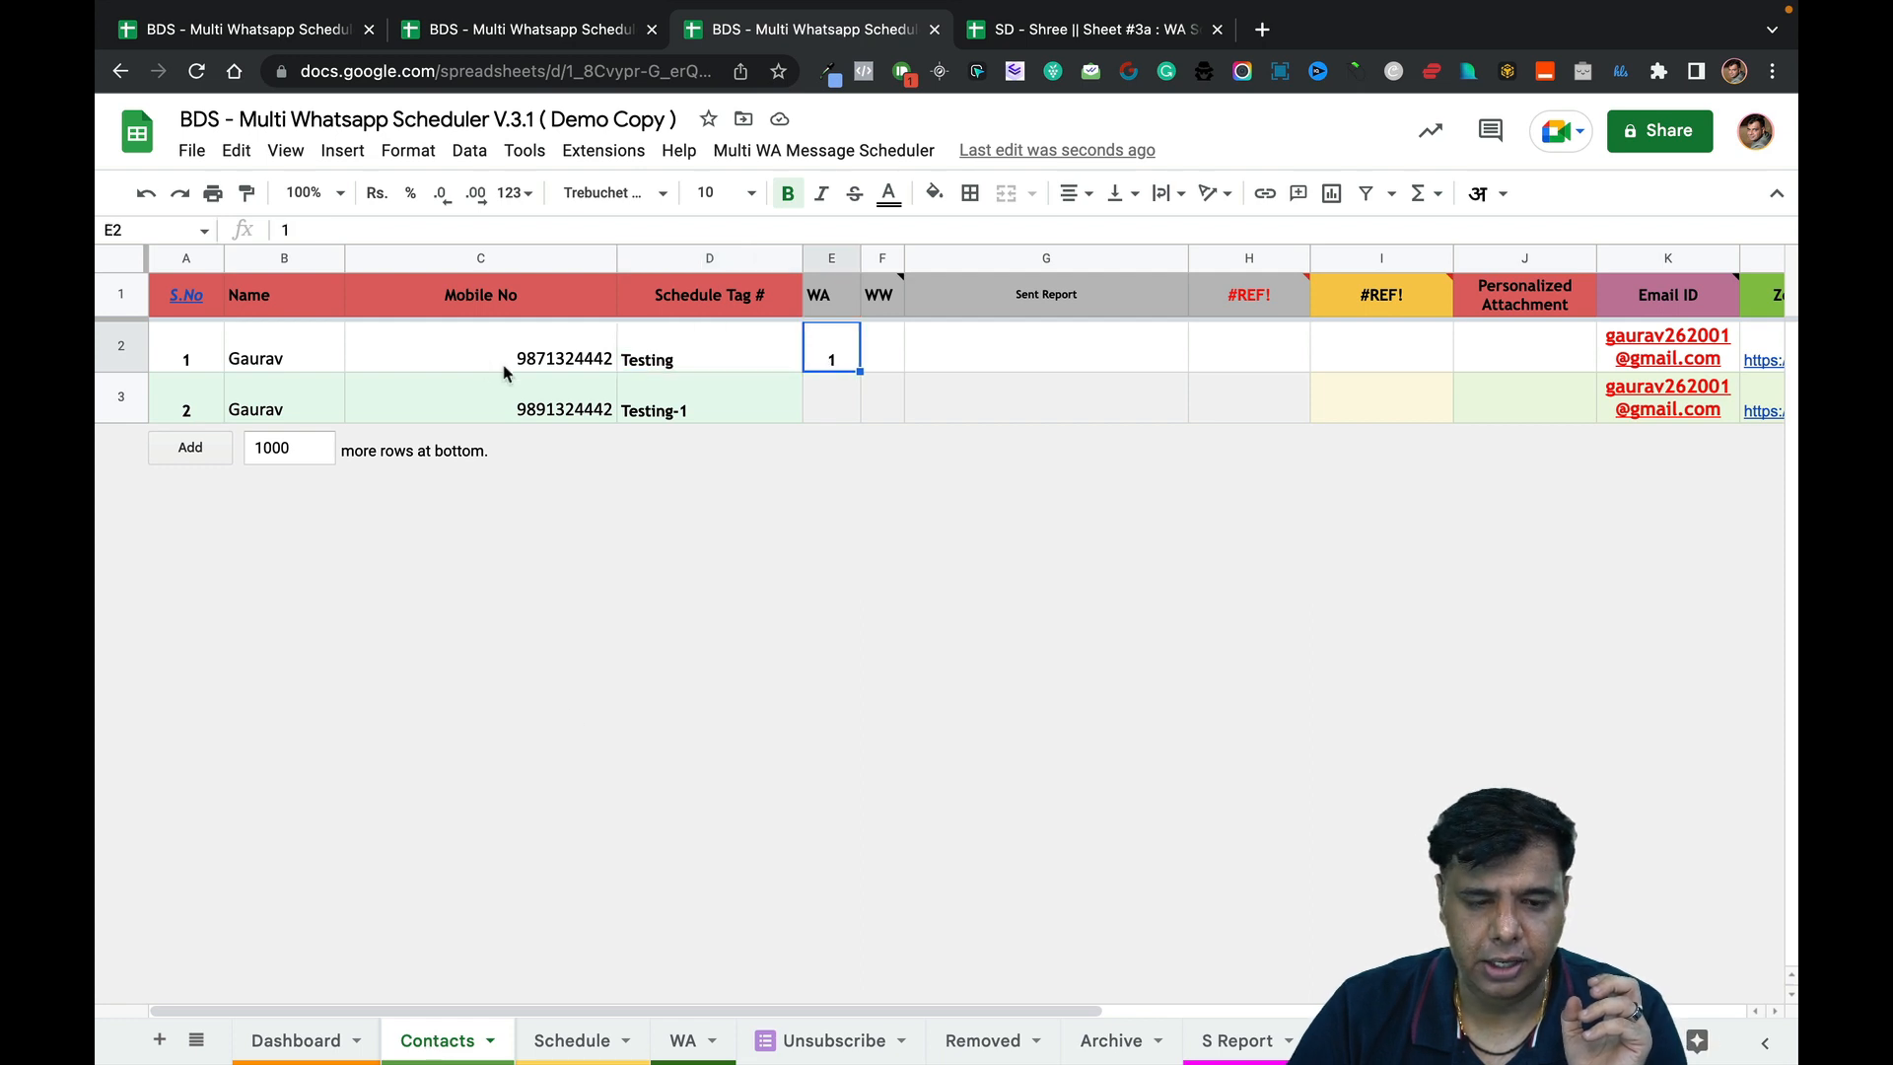
click(113, 352)
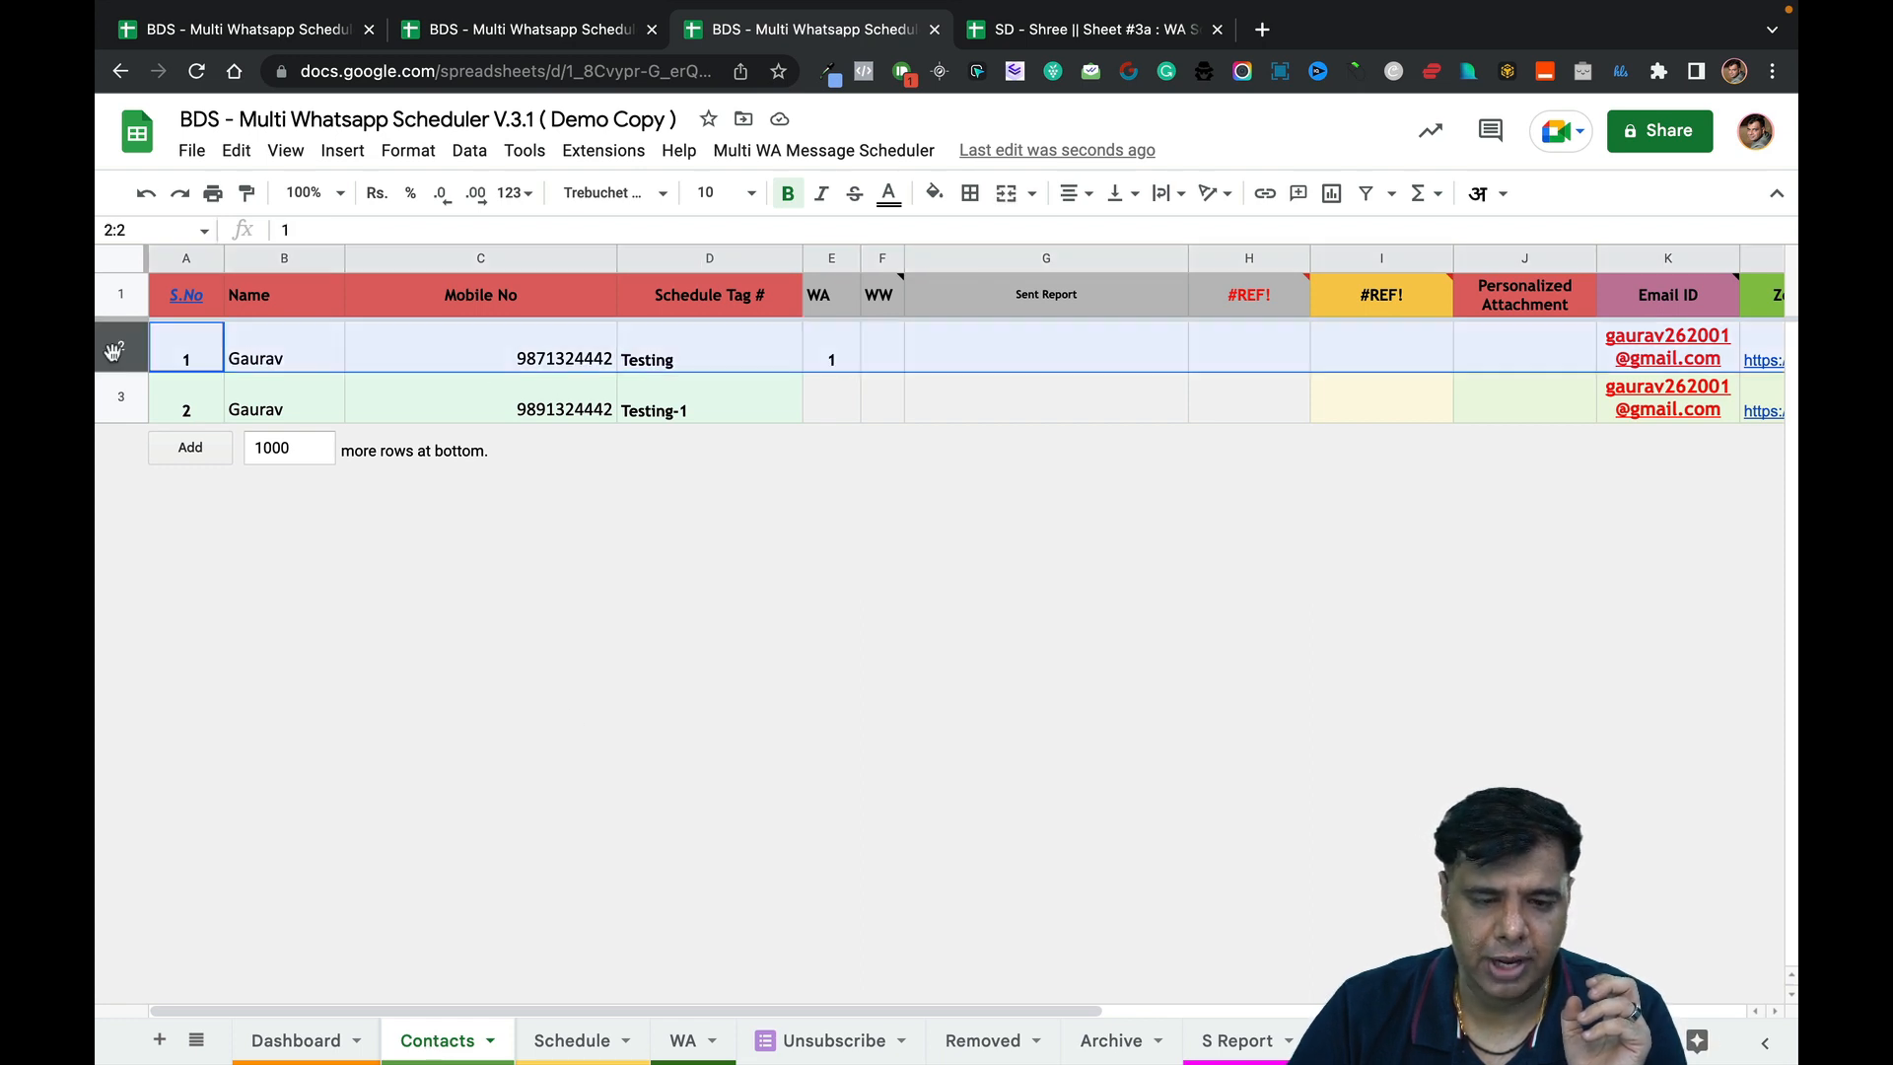
click(839, 355)
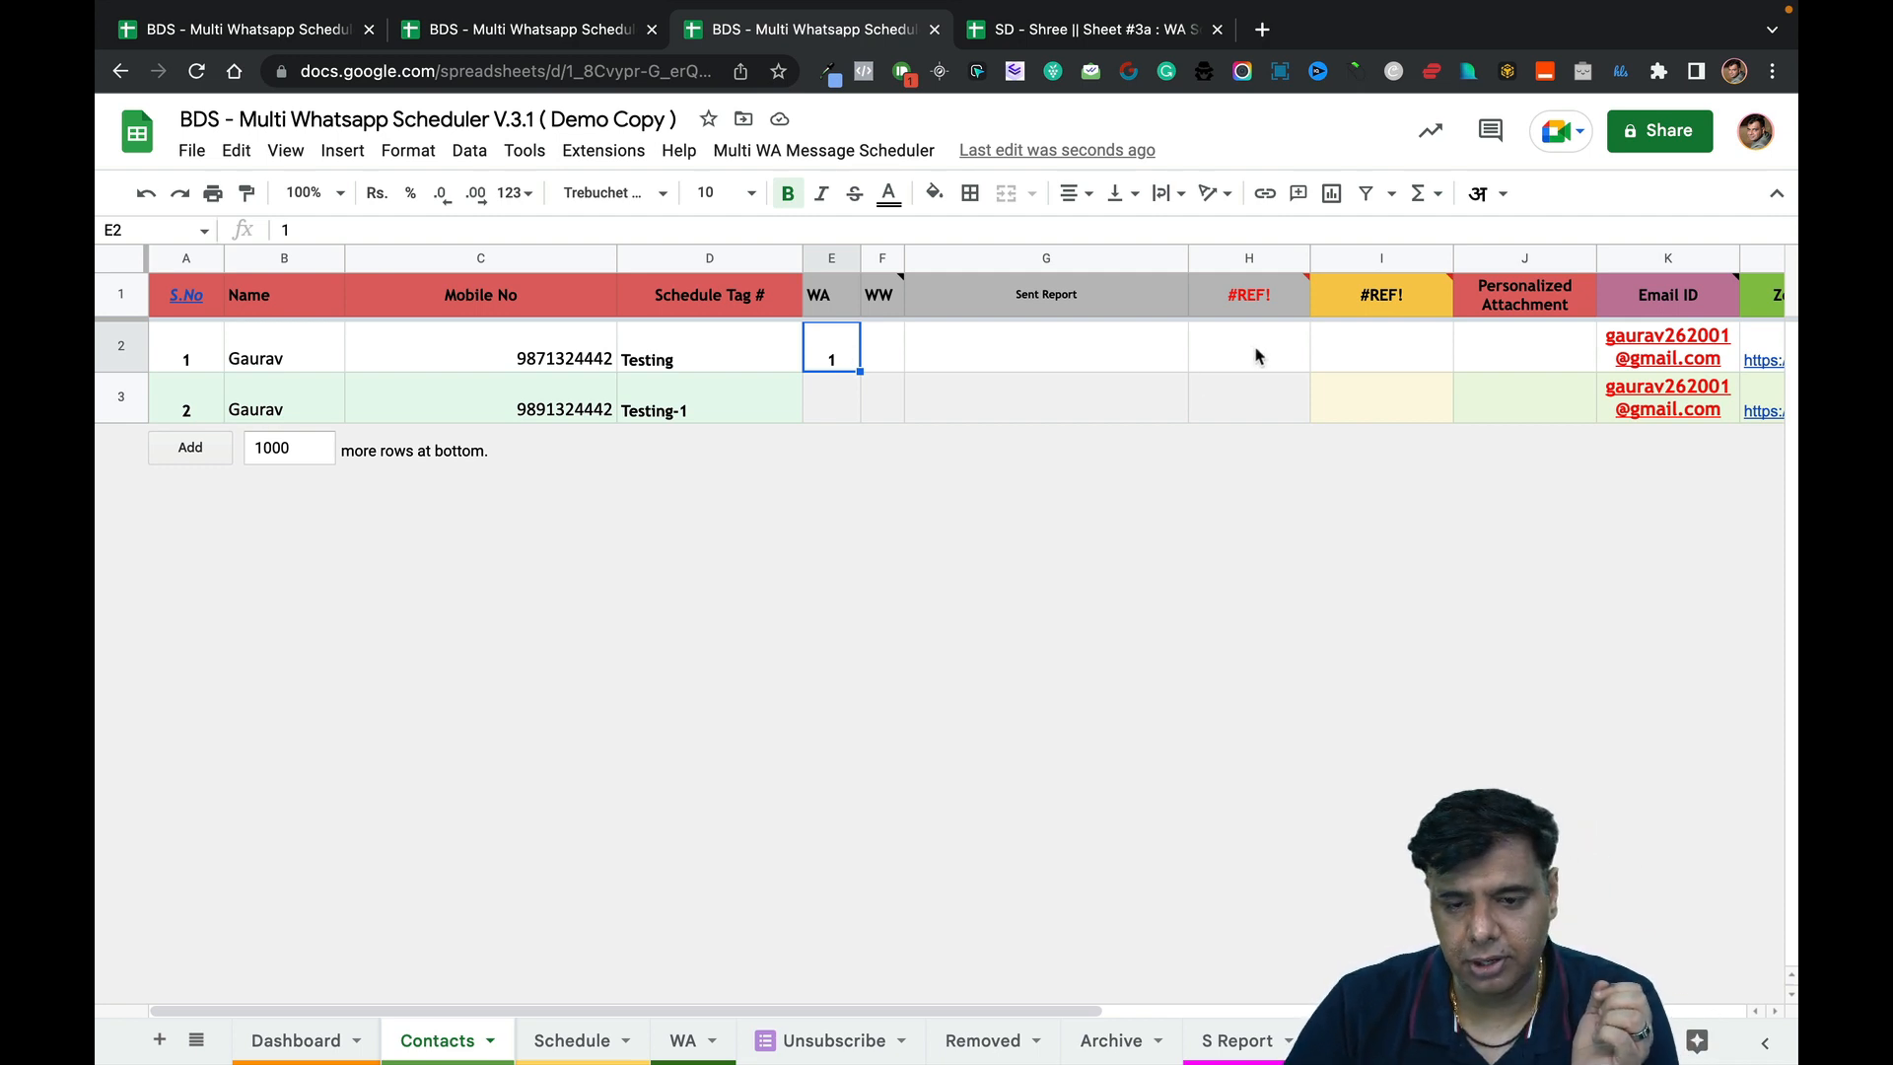
drag(1256, 355, 1337, 357)
key(Delete)
drag(1262, 410, 1341, 418)
key(Delete)
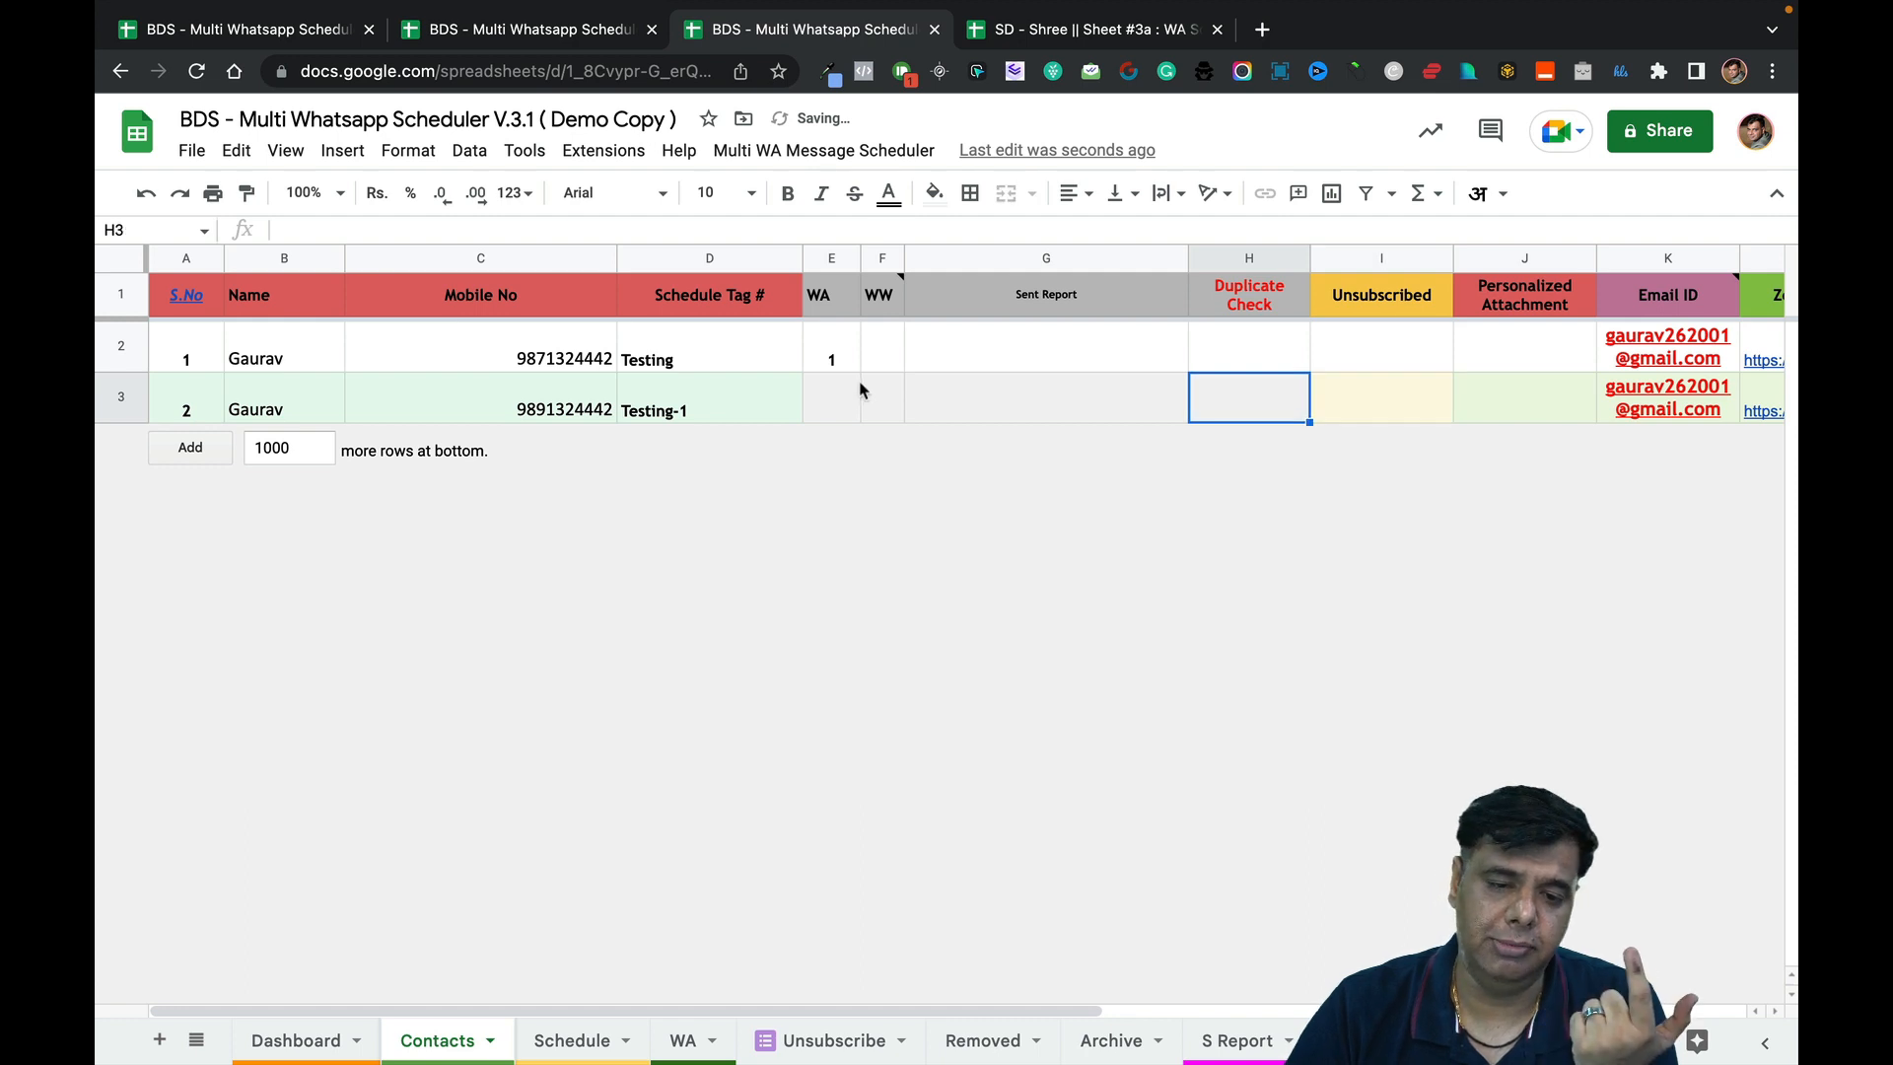
Review the Contacts, Schedule and WA sheets, including the login and password fields.
click(854, 363)
click(543, 327)
click(806, 355)
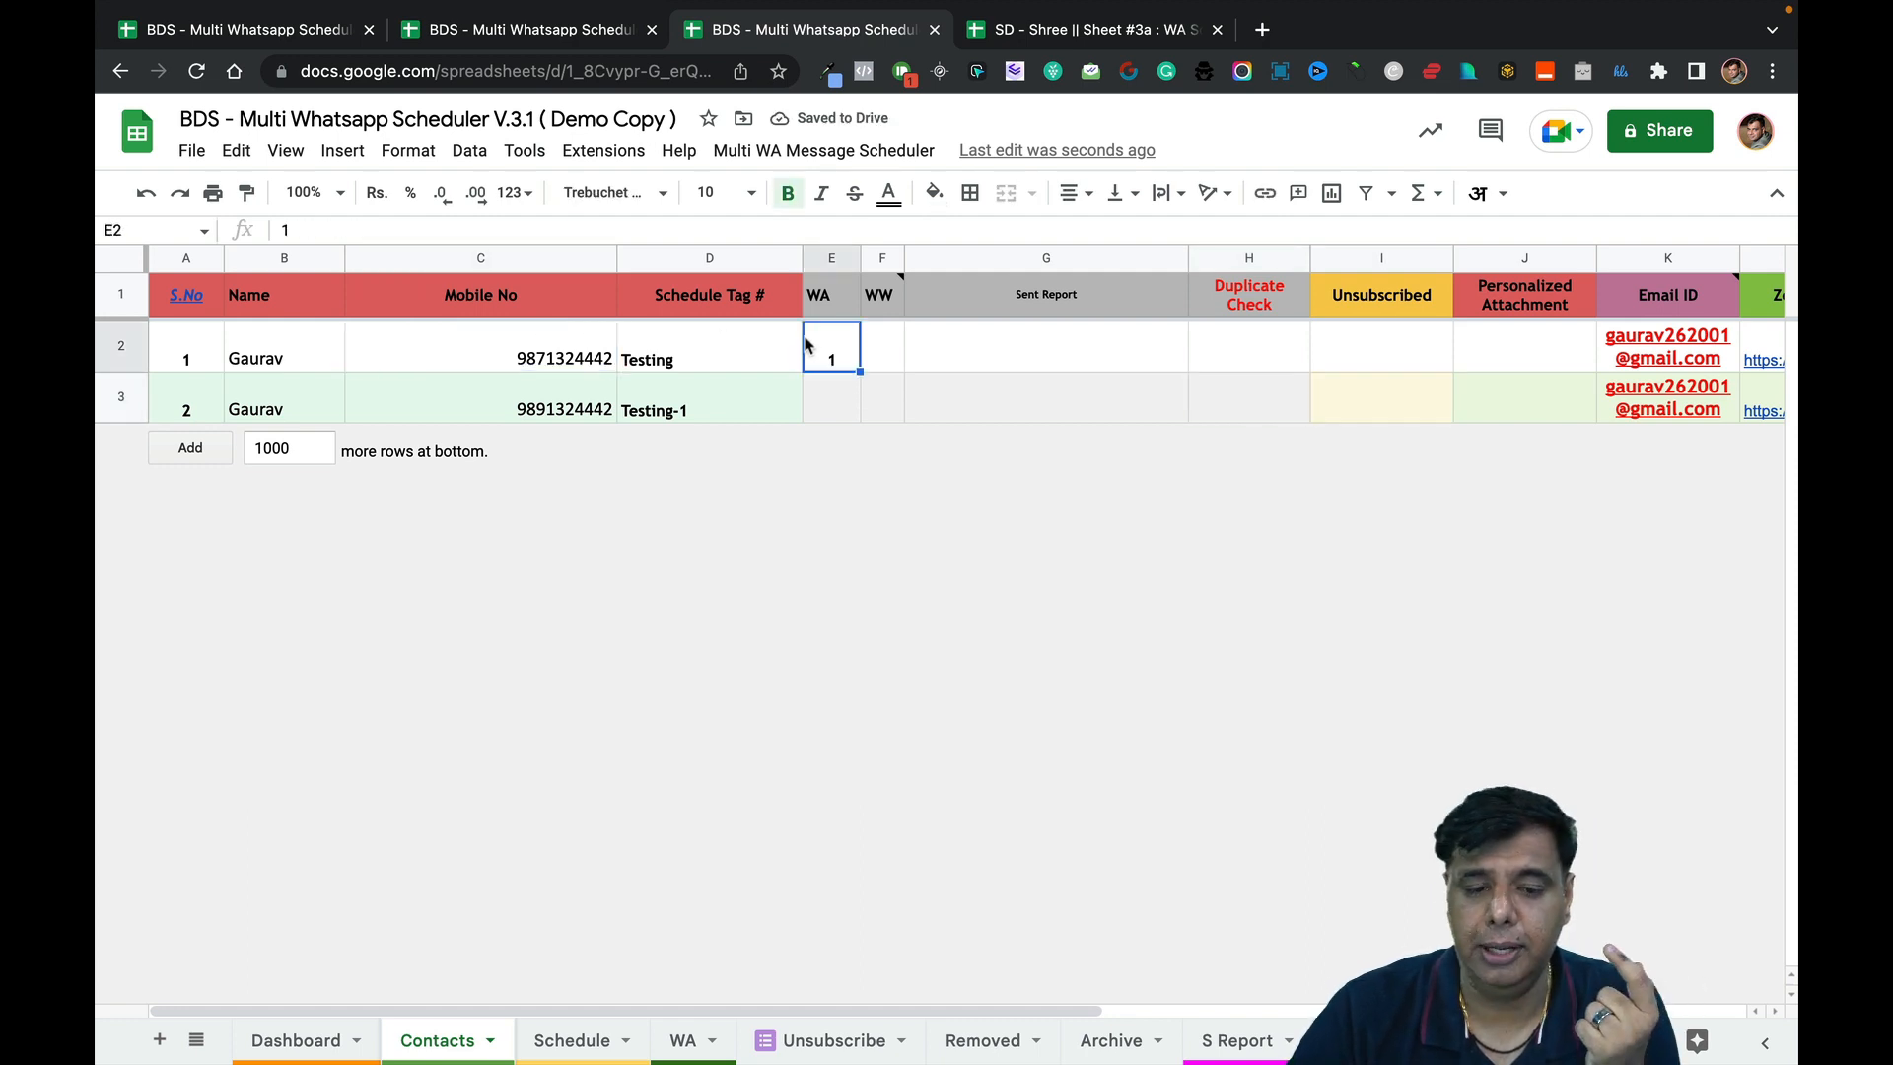
scroll(1025, 345, right, 5)
scroll(1025, 345, right, 3)
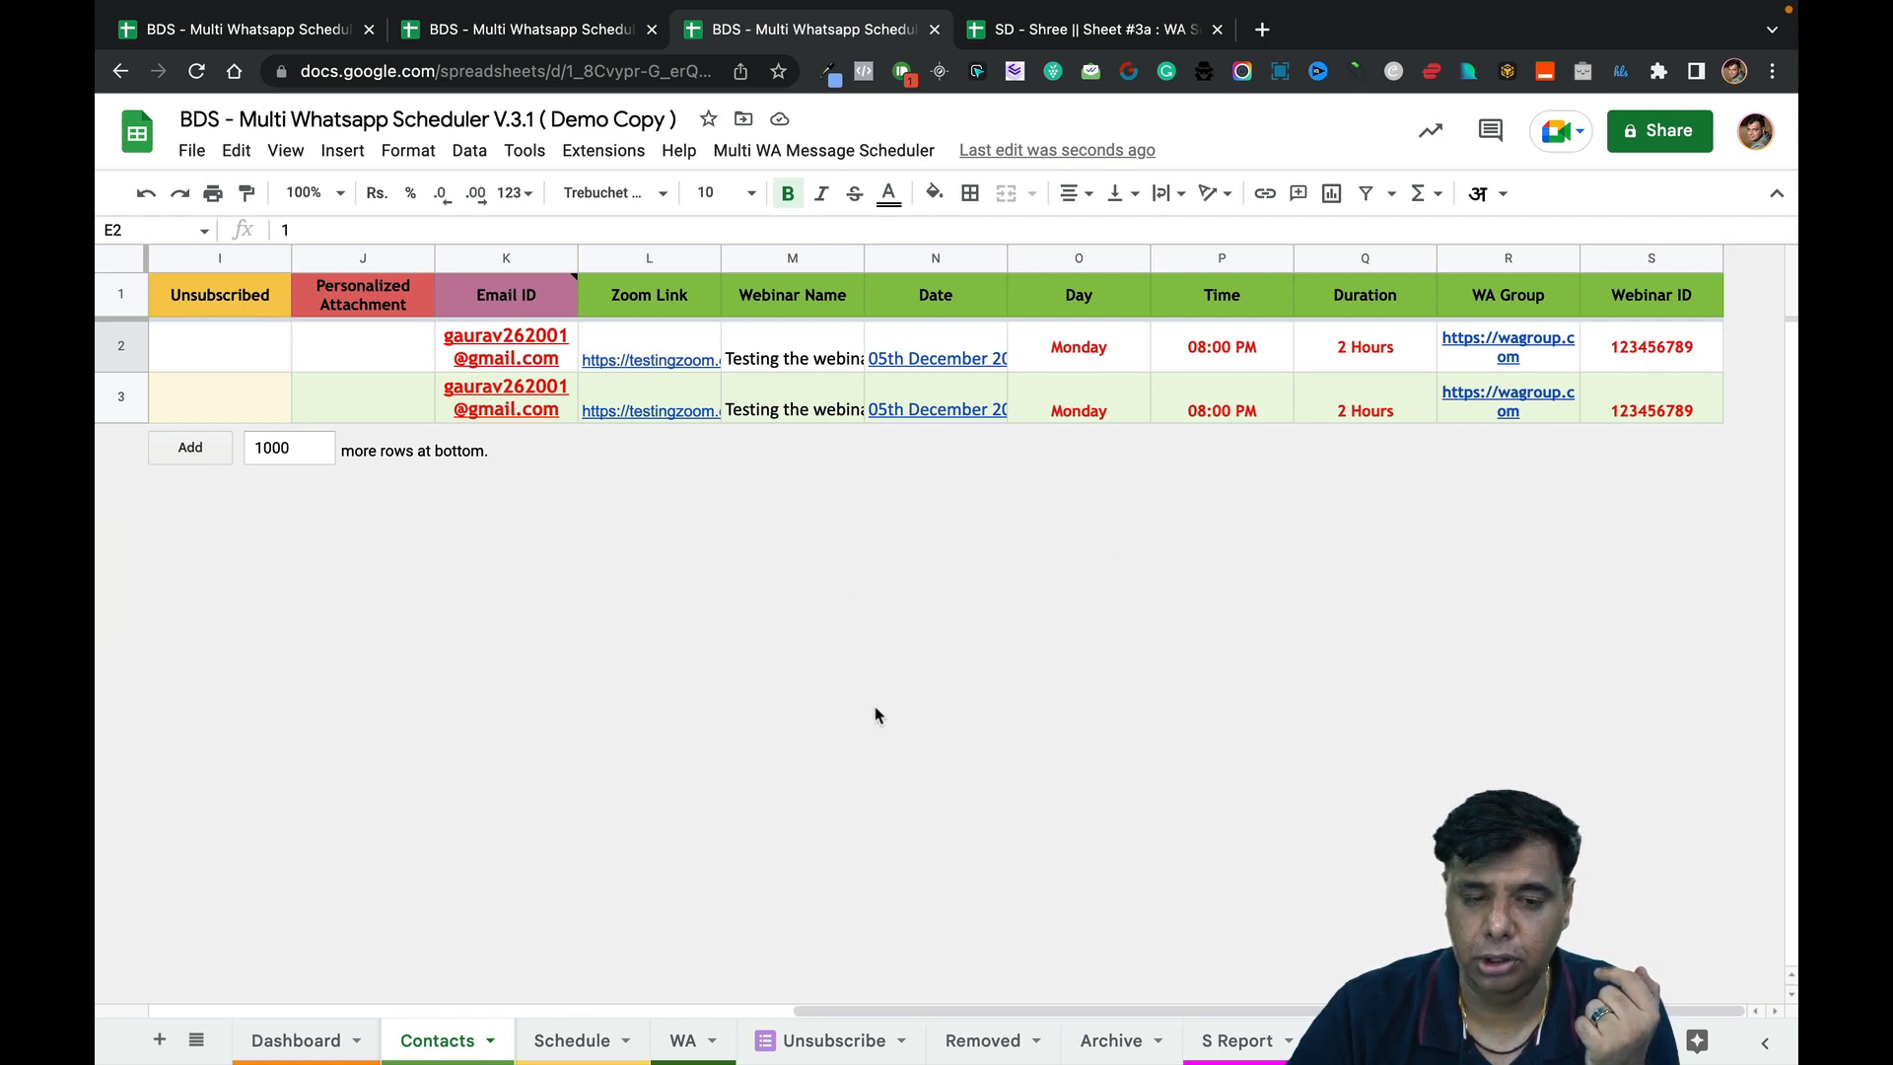
drag(943, 1010, 310, 941)
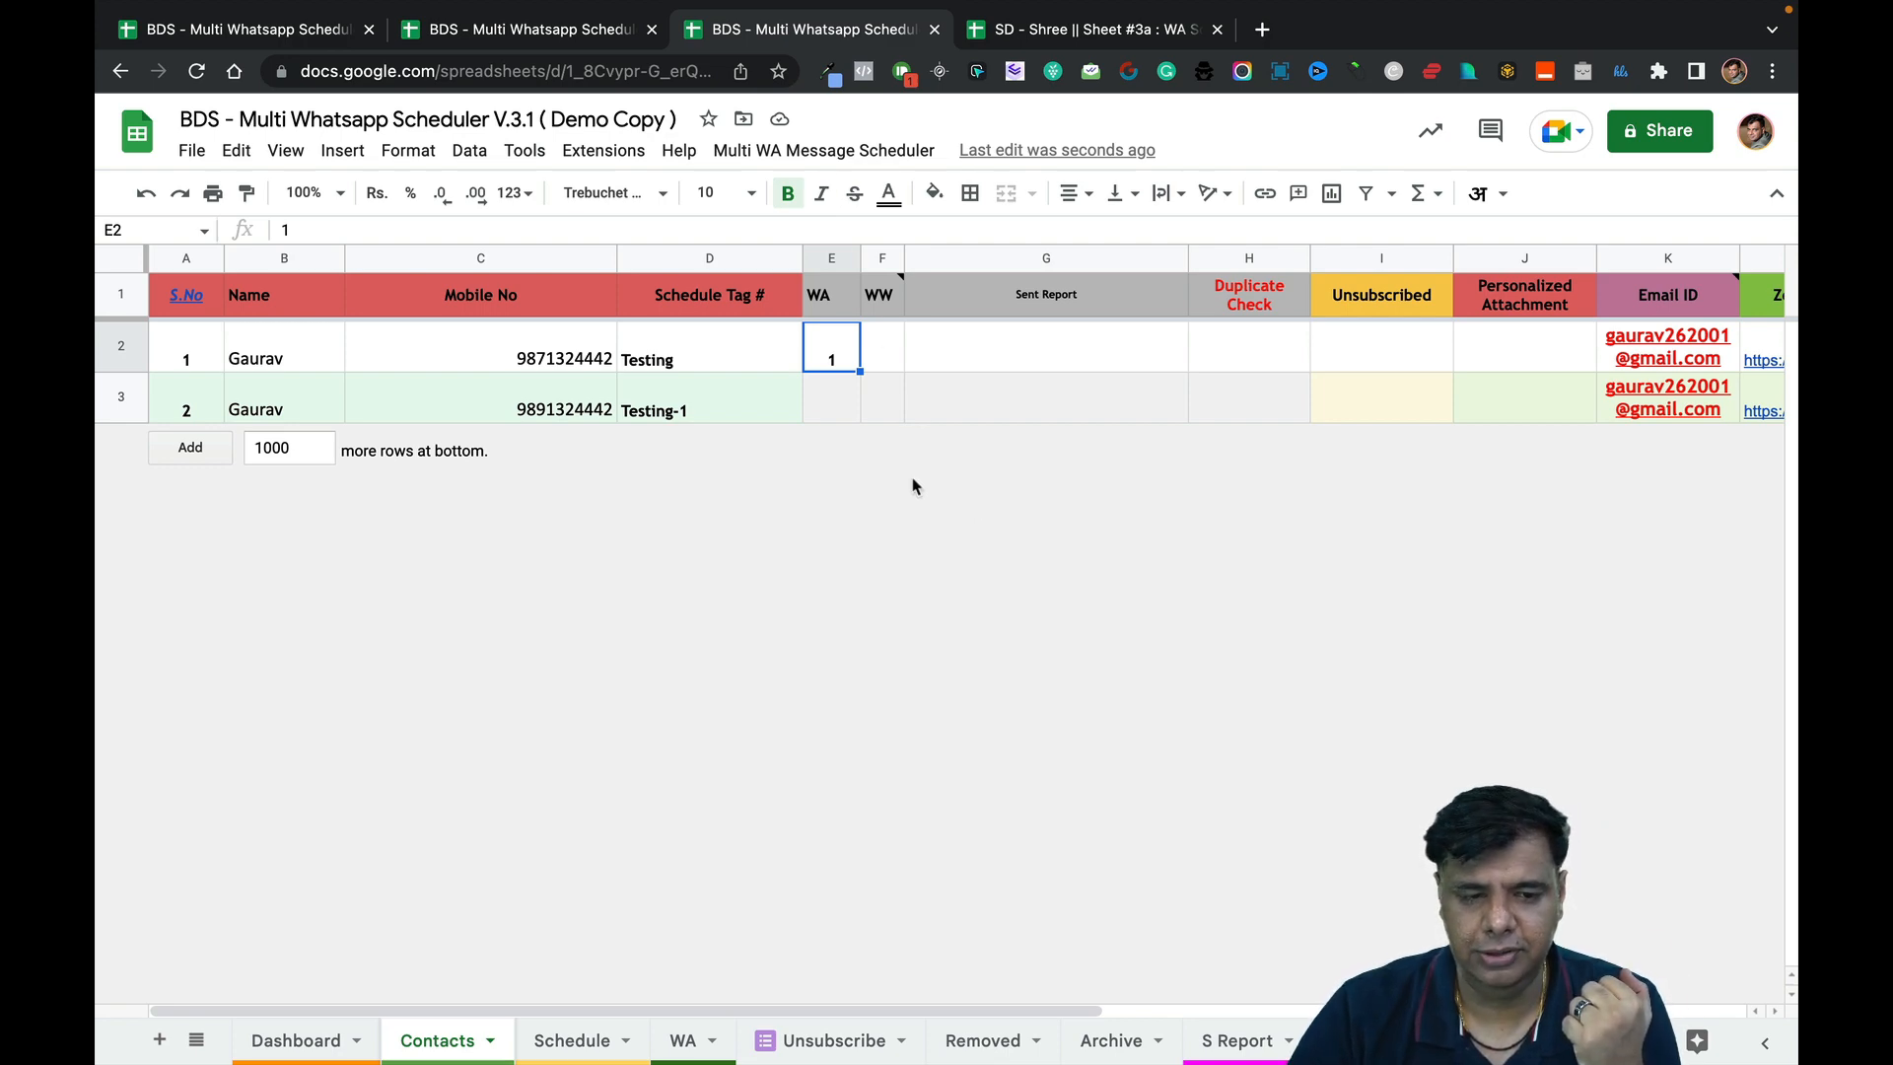
click(595, 1042)
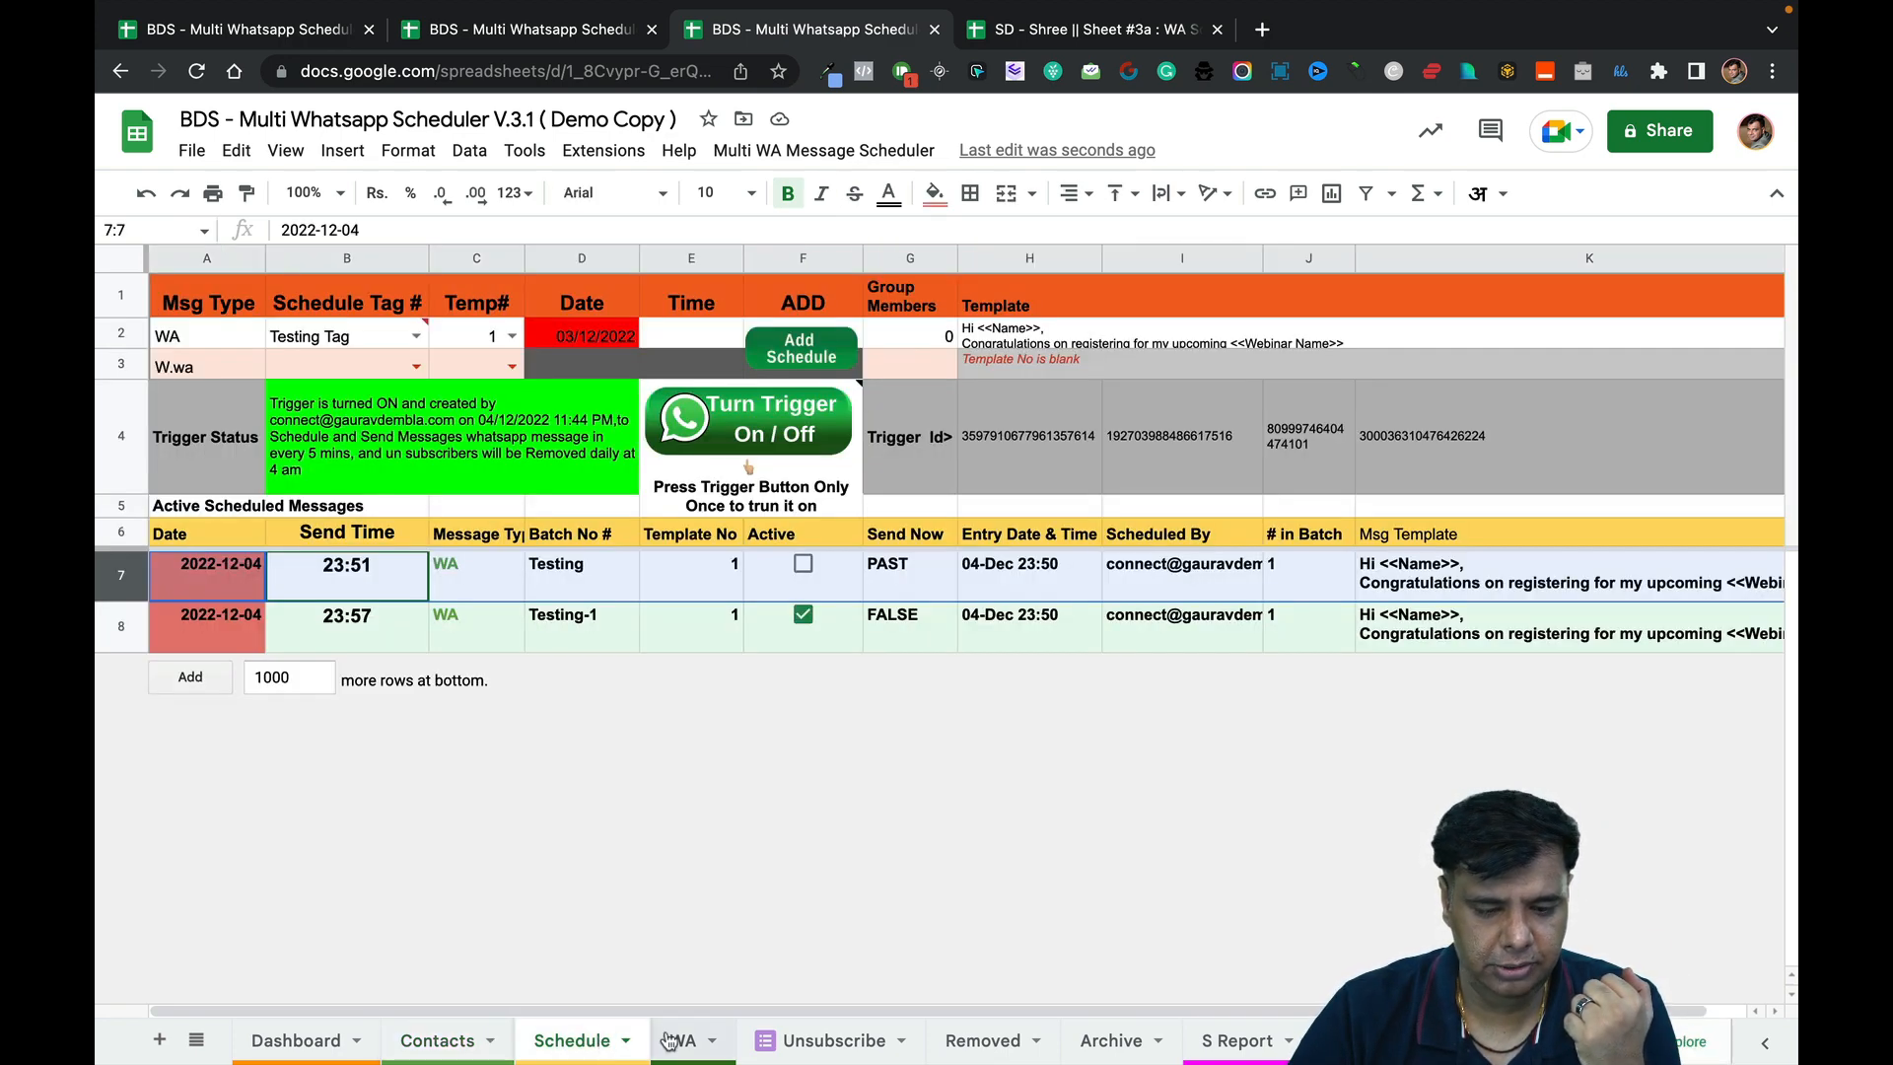
click(670, 1040)
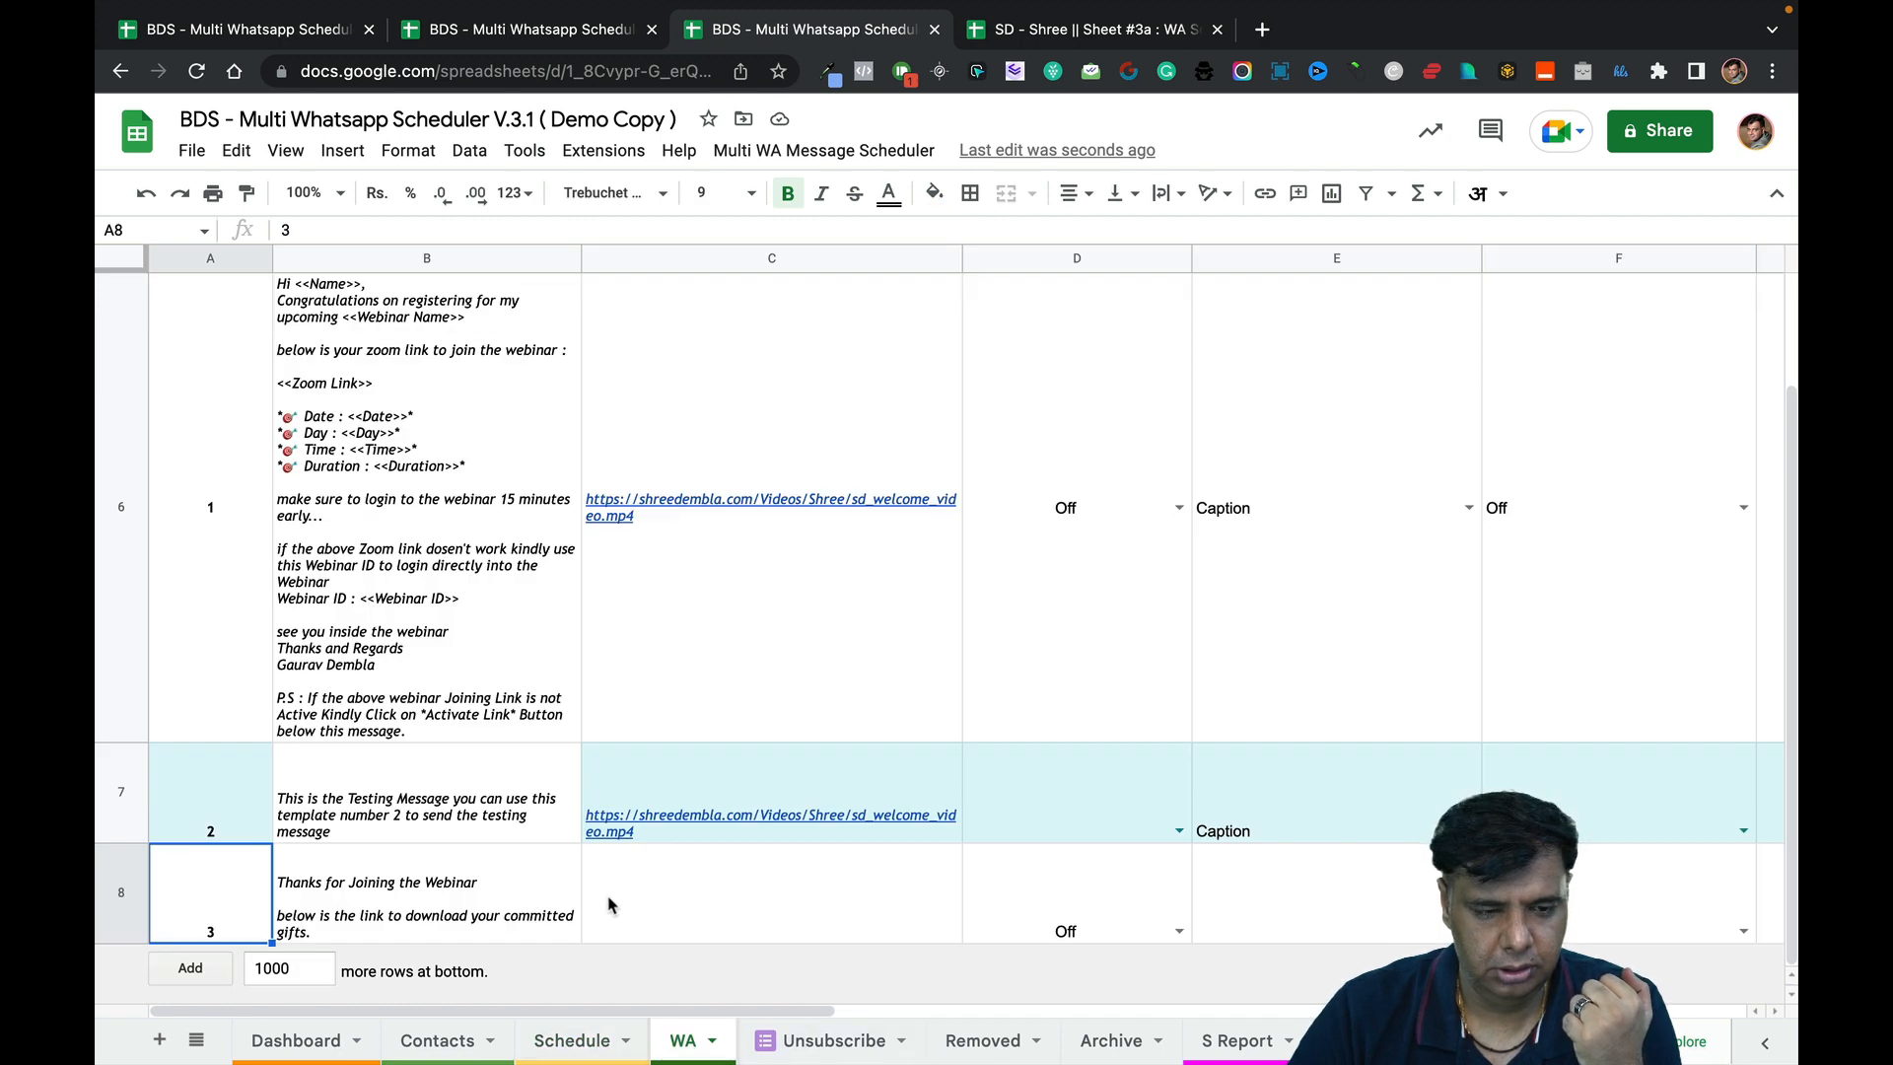
scroll(608, 905, up, 2)
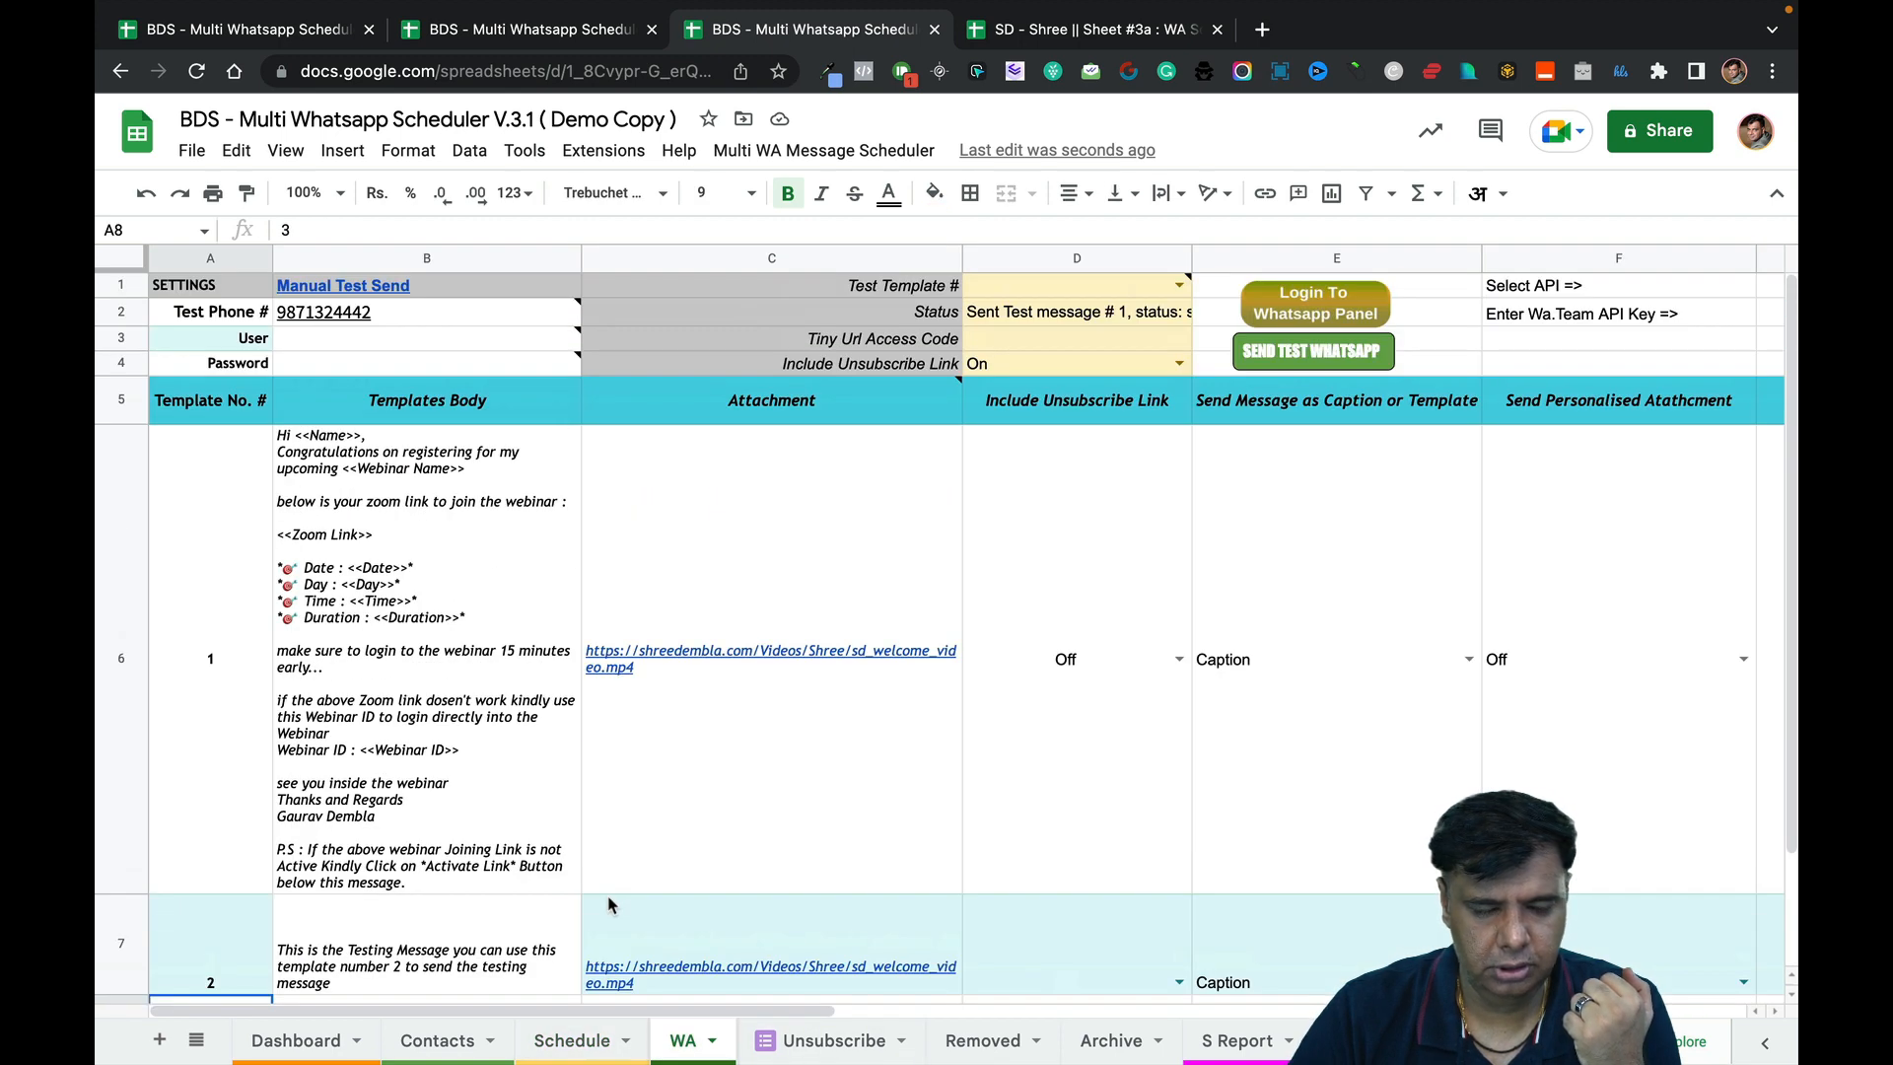
click(403, 343)
click(403, 367)
click(572, 1053)
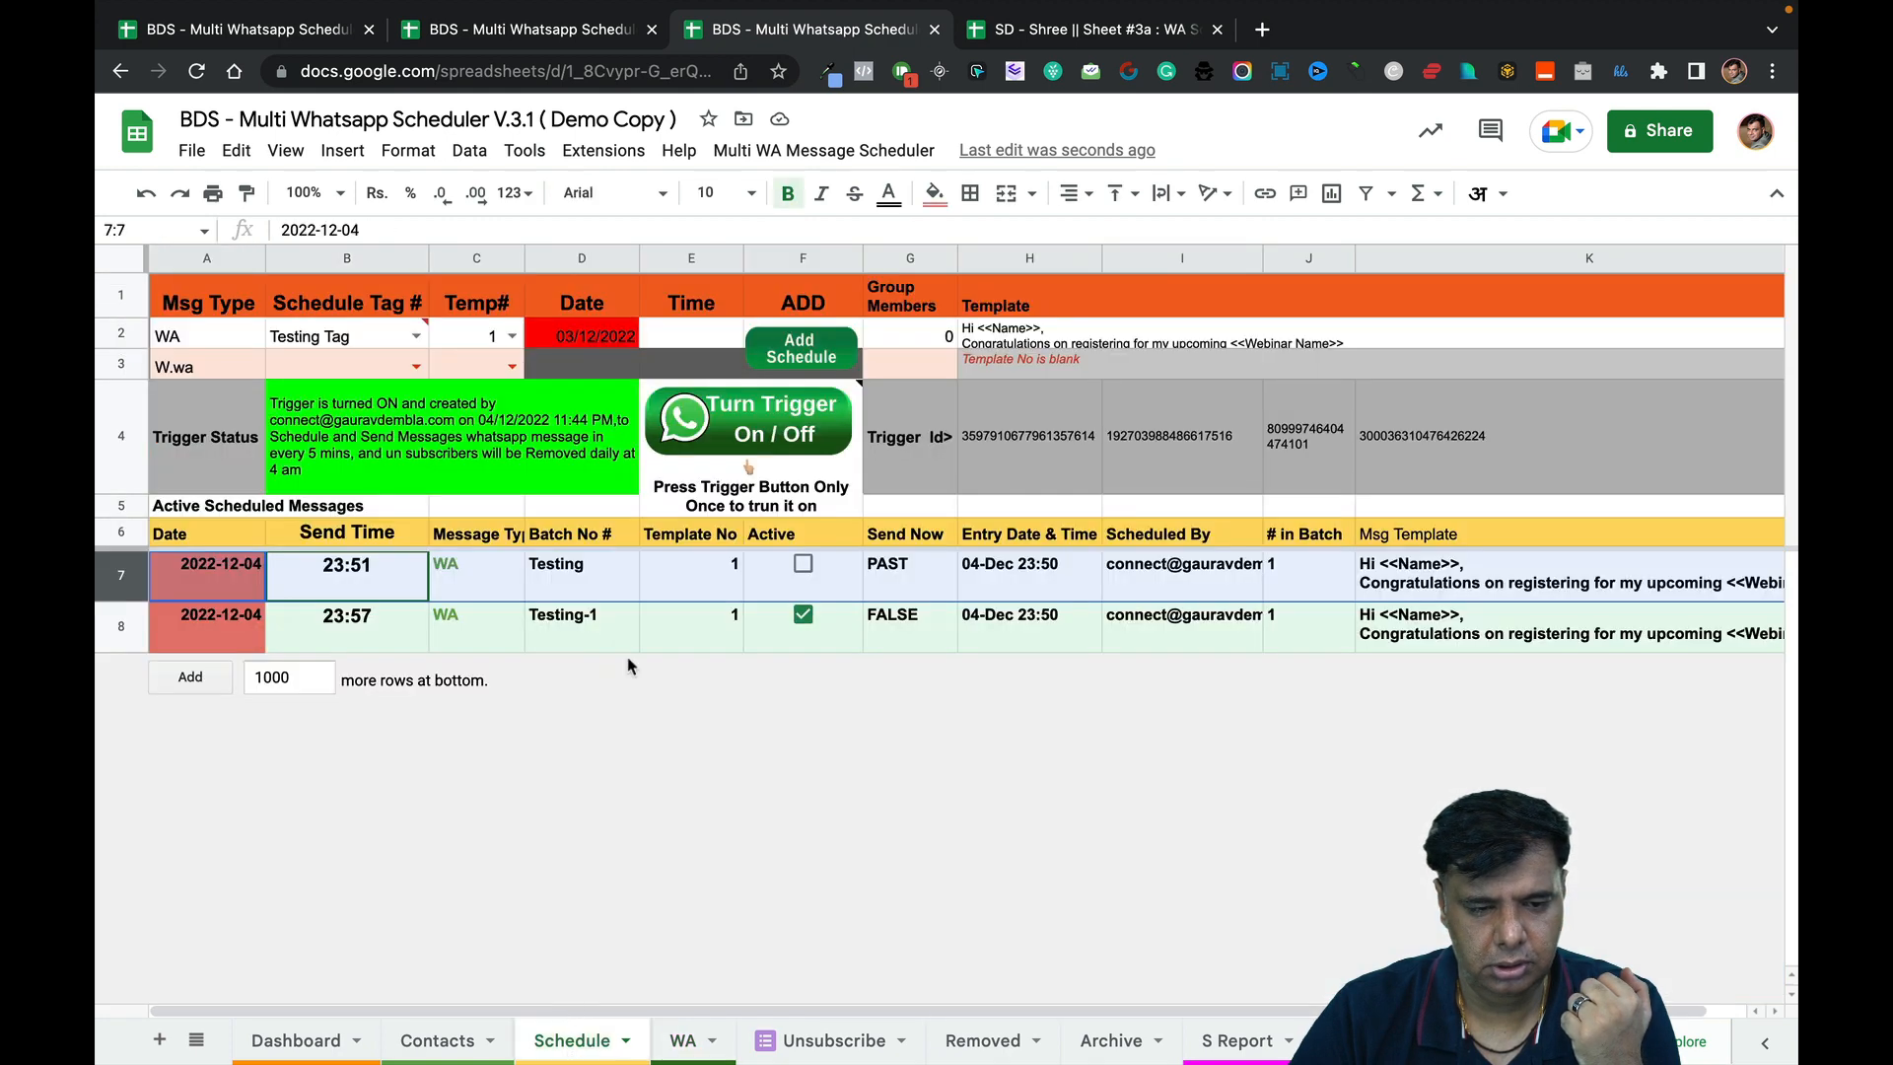
click(449, 1051)
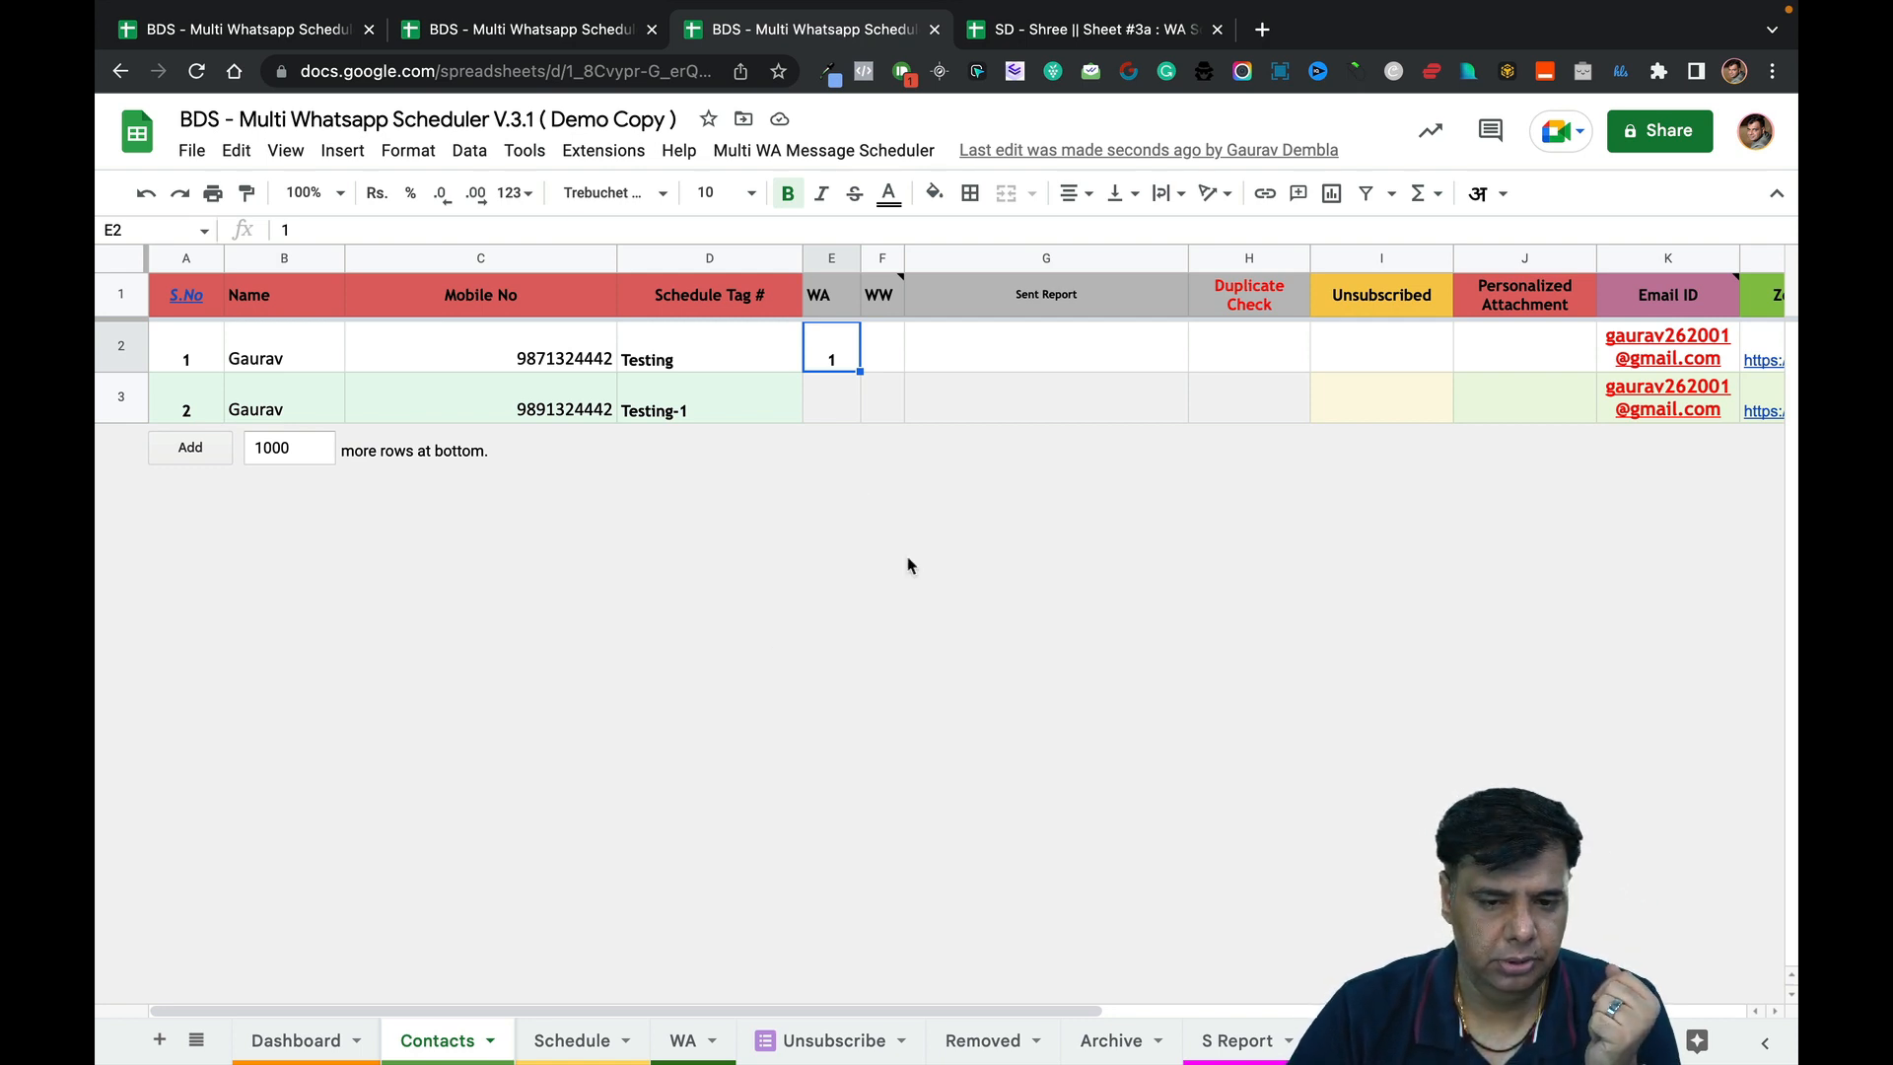
Open the spreadsheet's Apps Script project via Extensions.
click(863, 152)
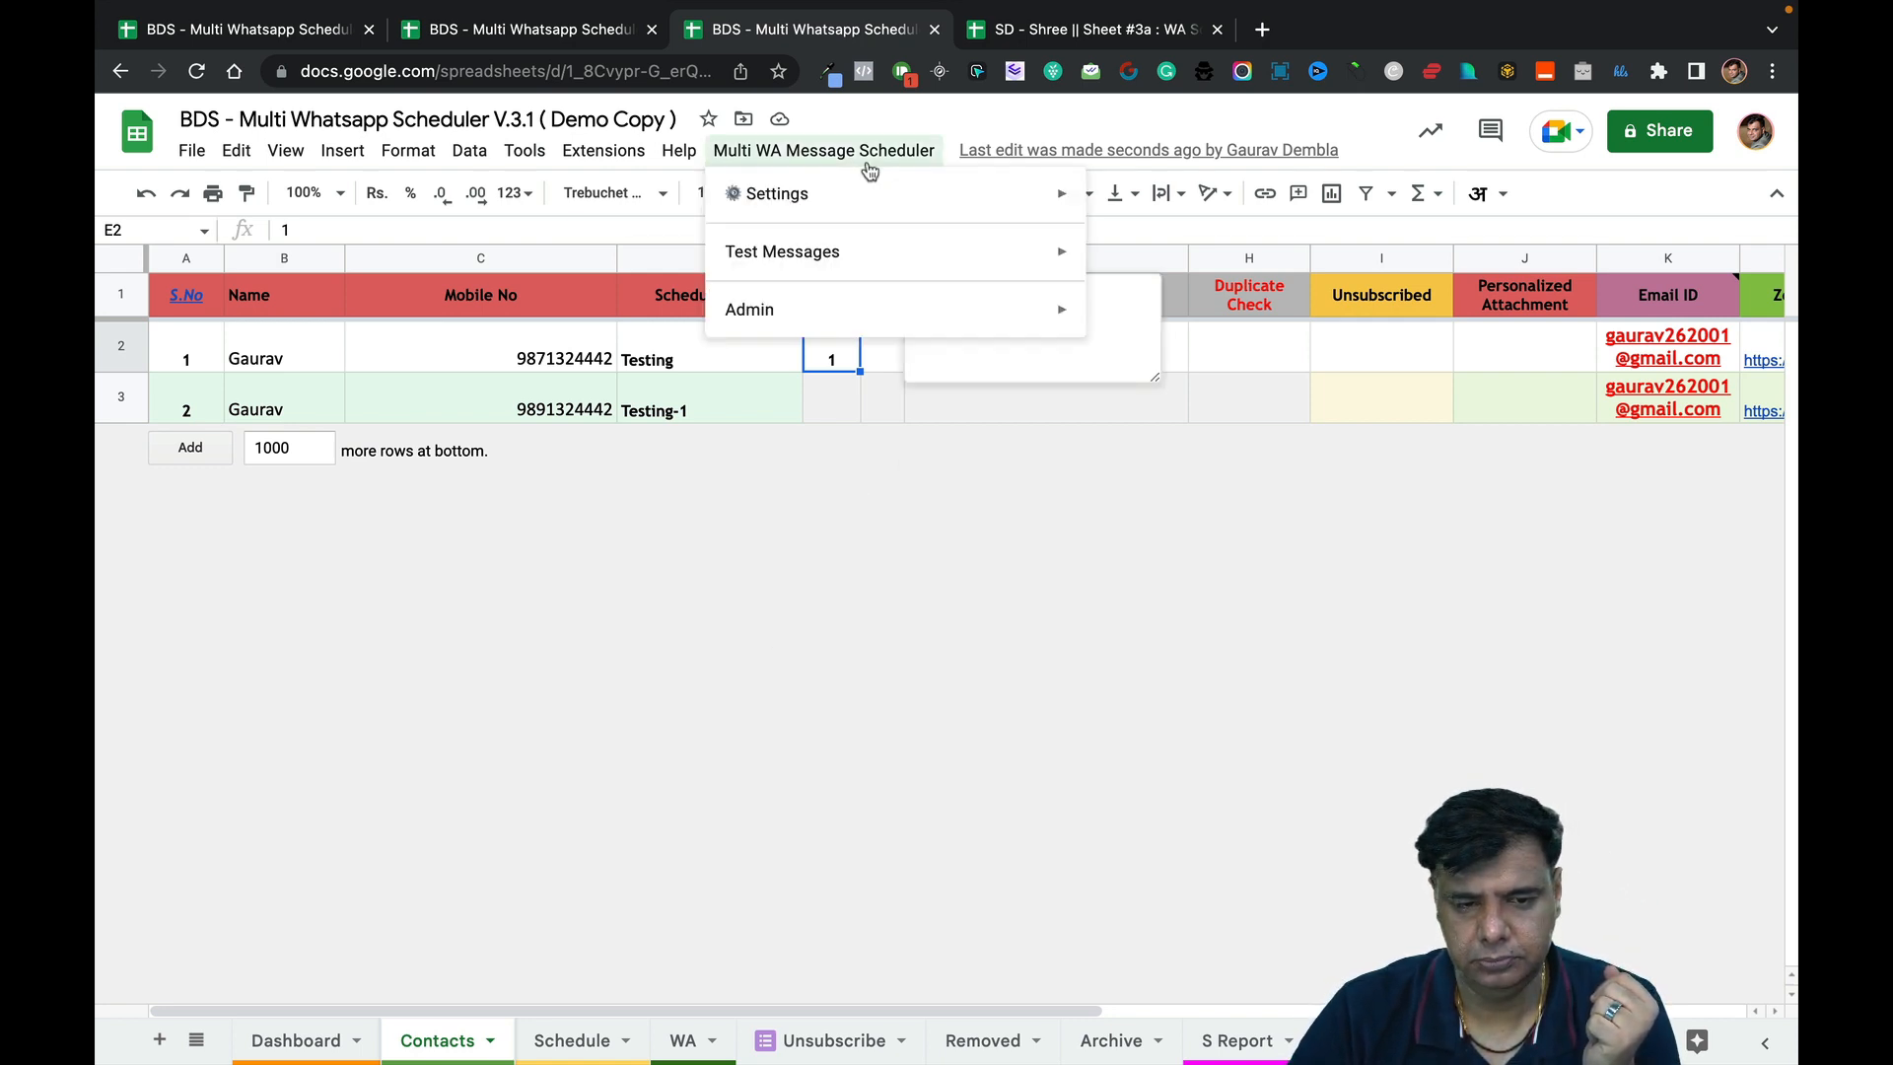
click(936, 667)
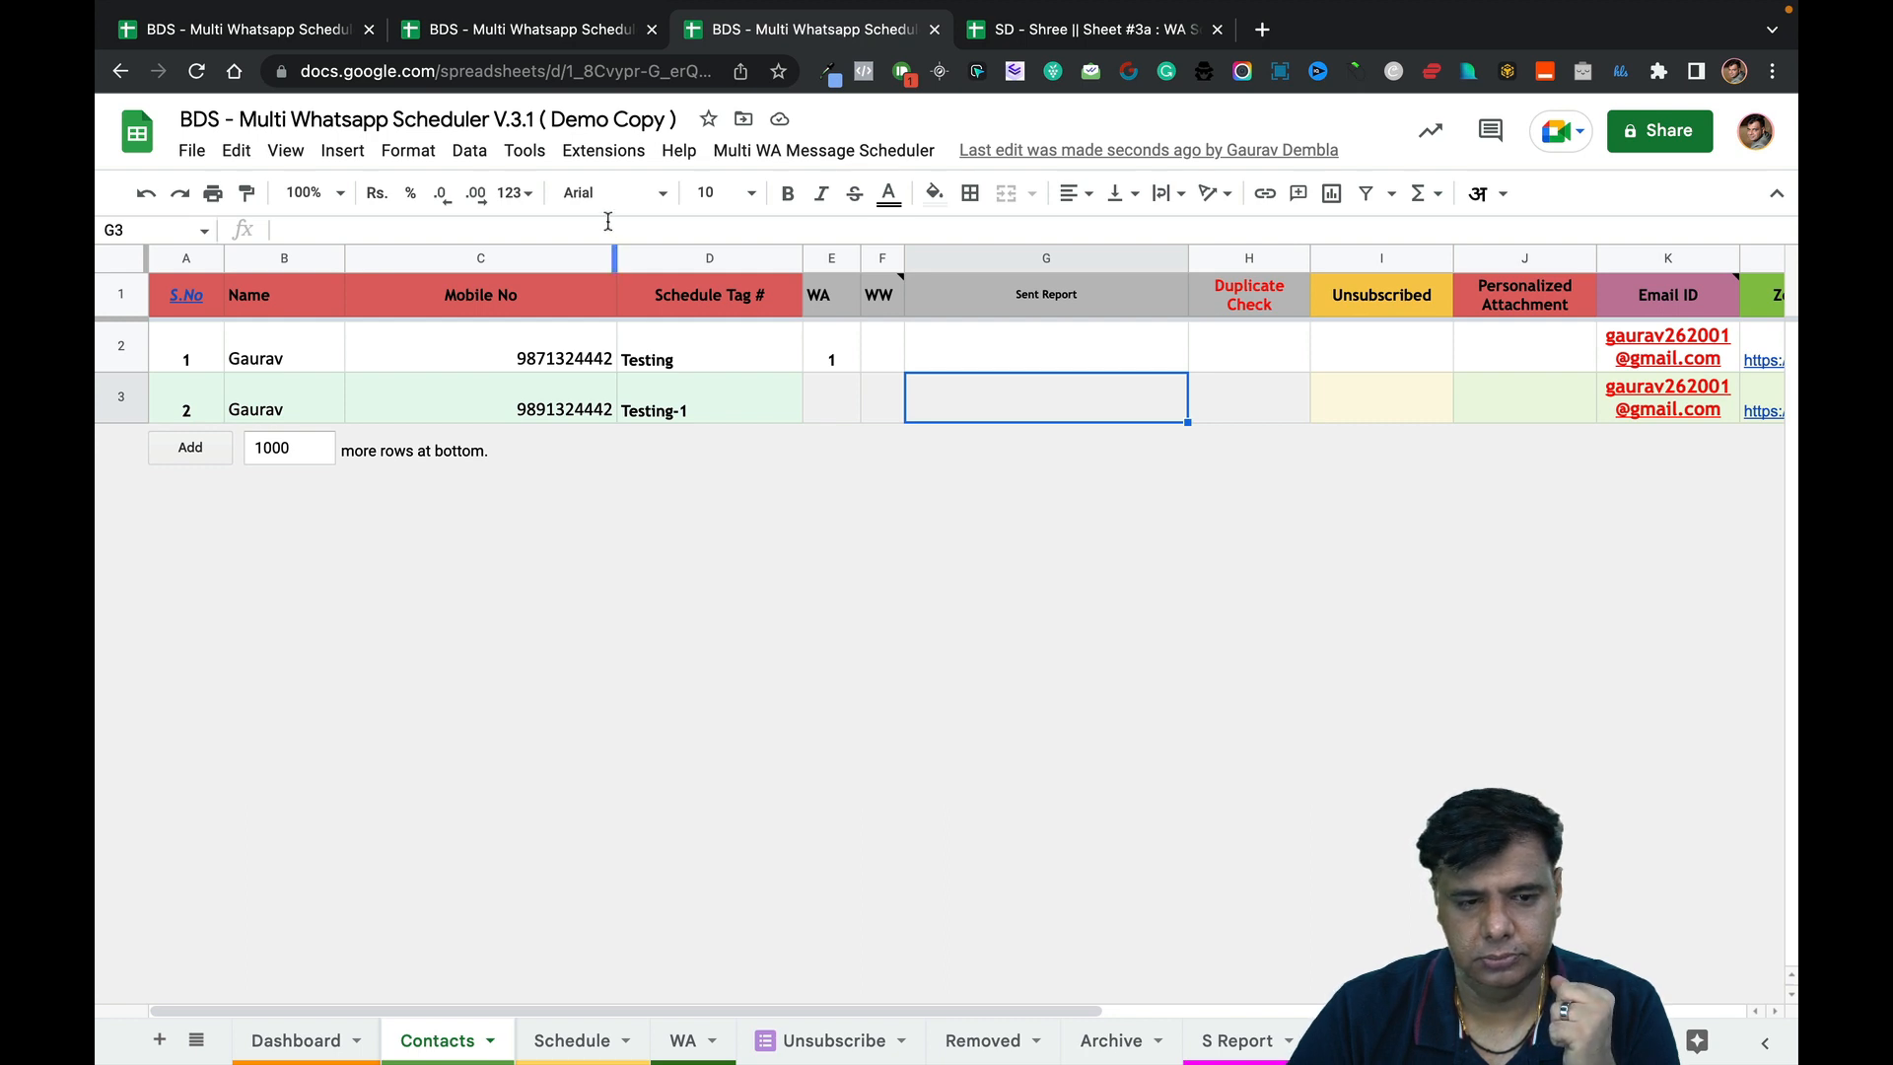
click(603, 150)
click(731, 293)
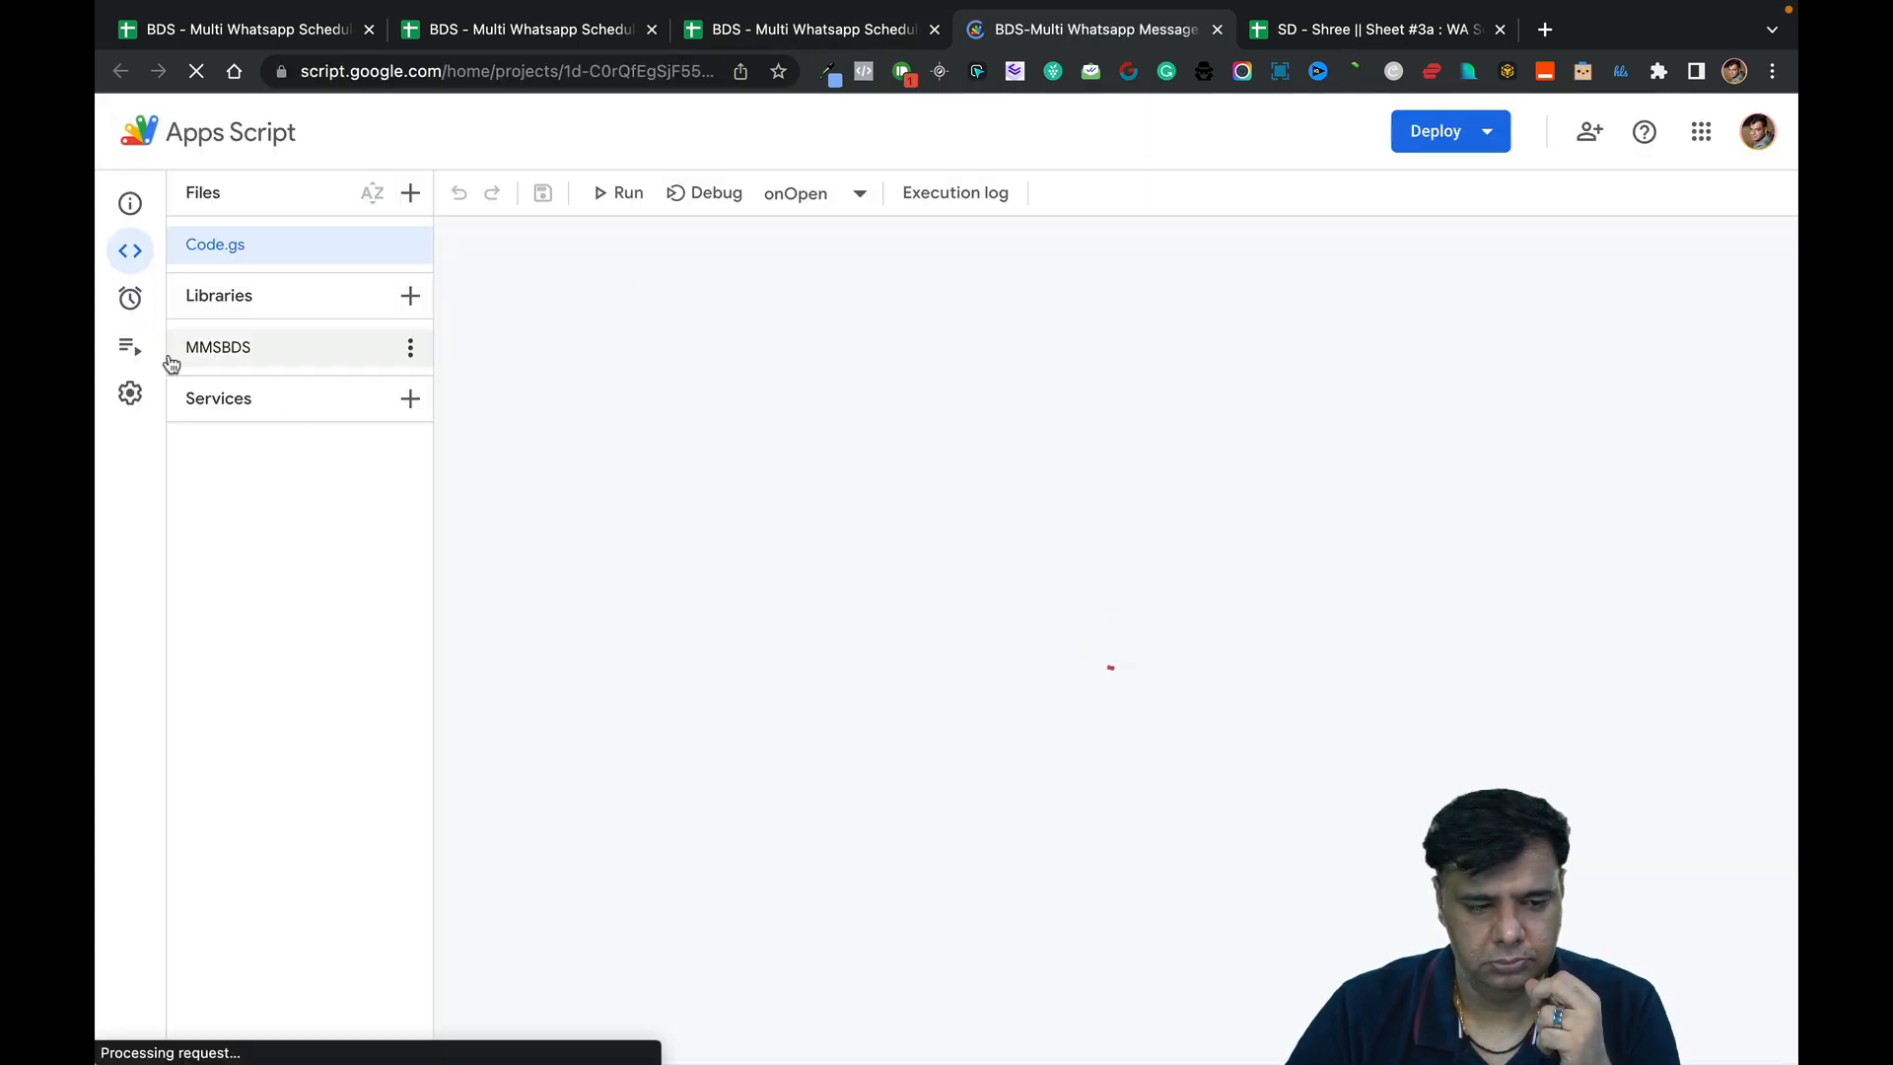
Review the Completed setupSchedule and sendMessages runs under Executions, then close Apps Script.
click(142, 361)
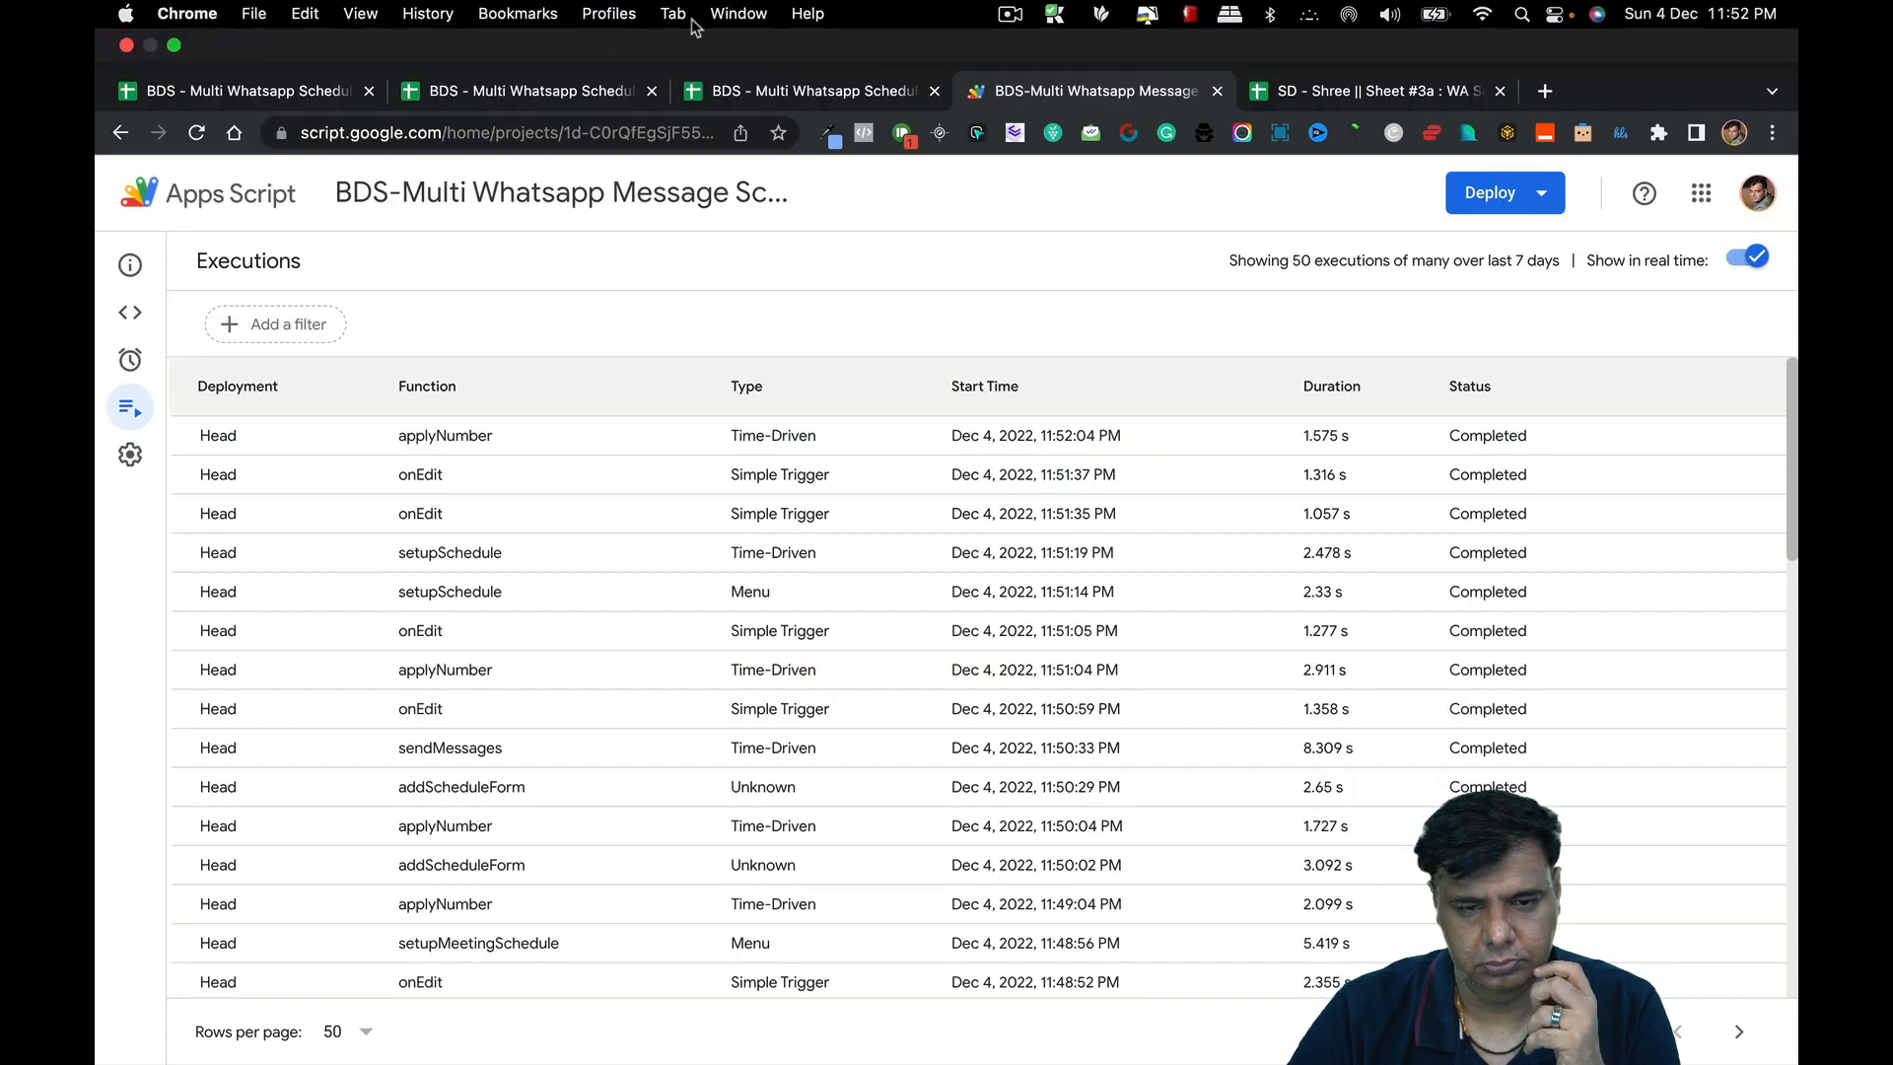
click(1216, 91)
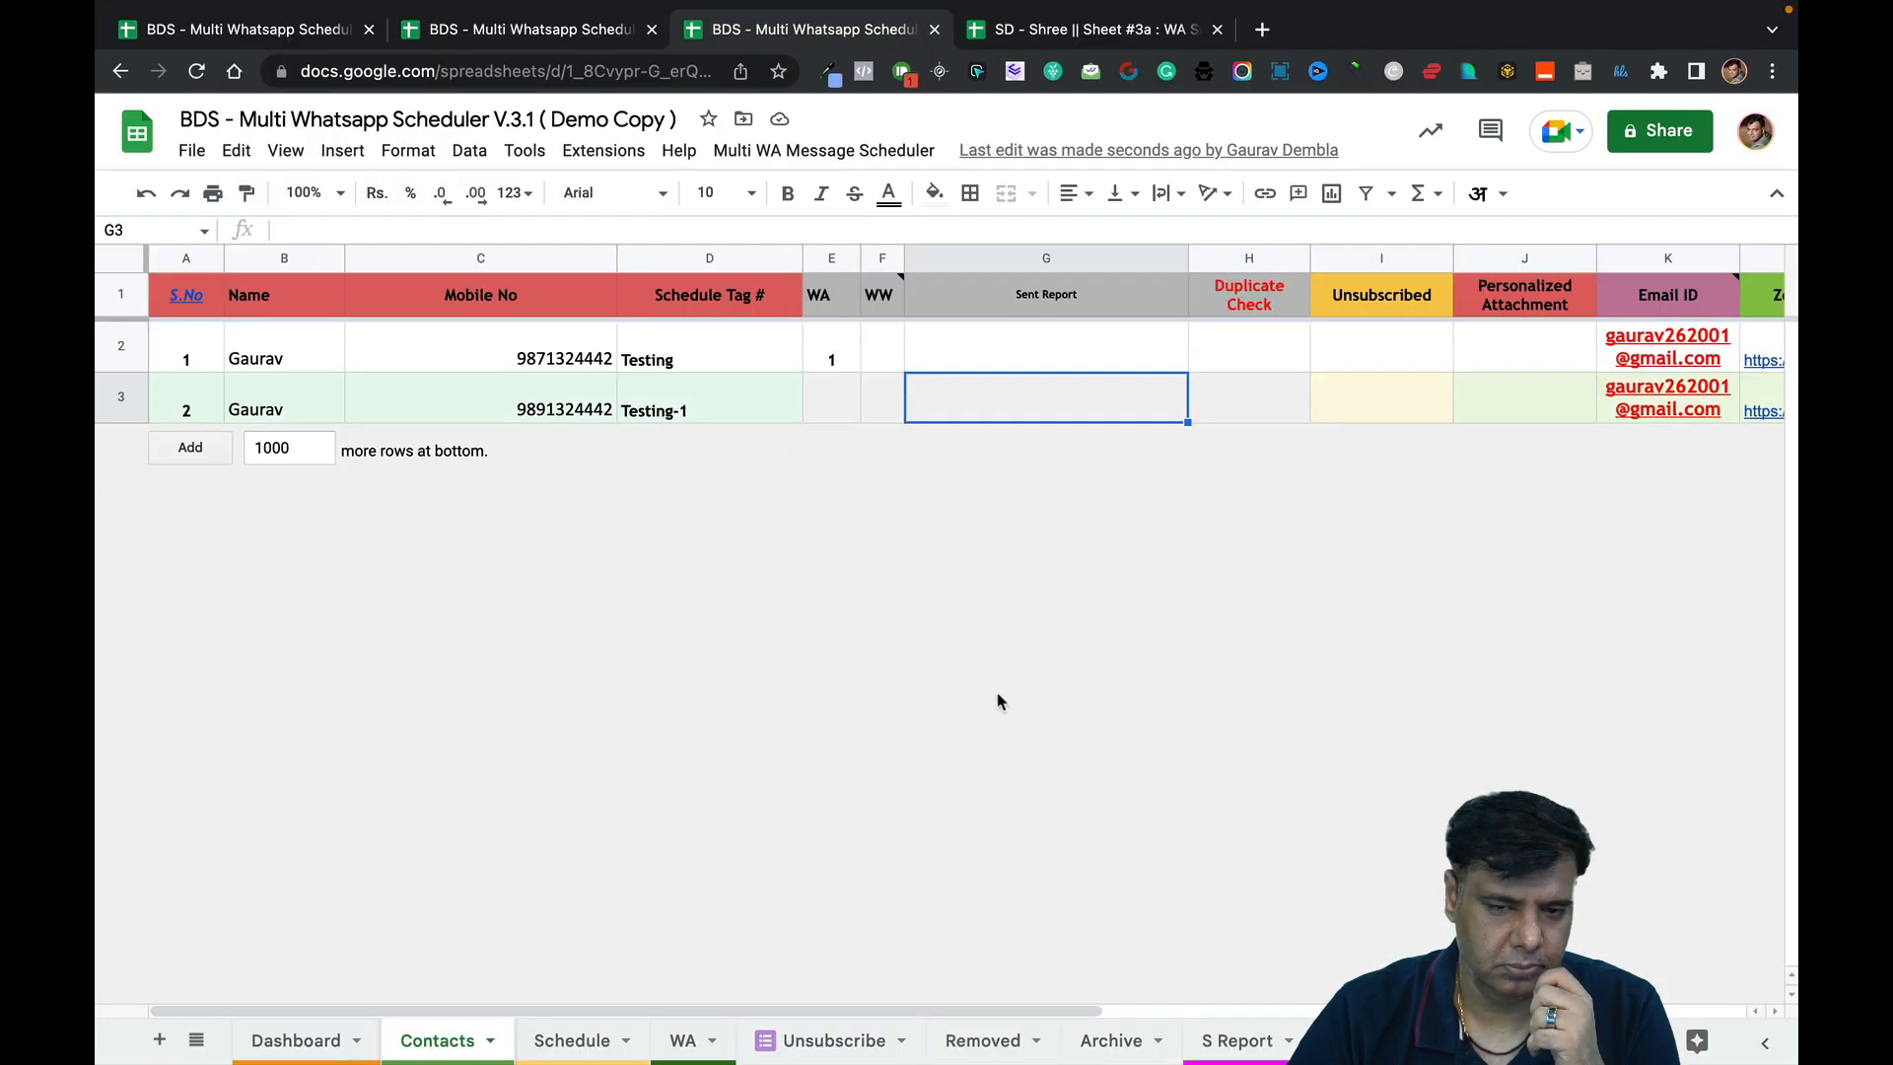
Run Send WA Manually, confirm E2 shows S, then switch to WhatsApp.
click(863, 150)
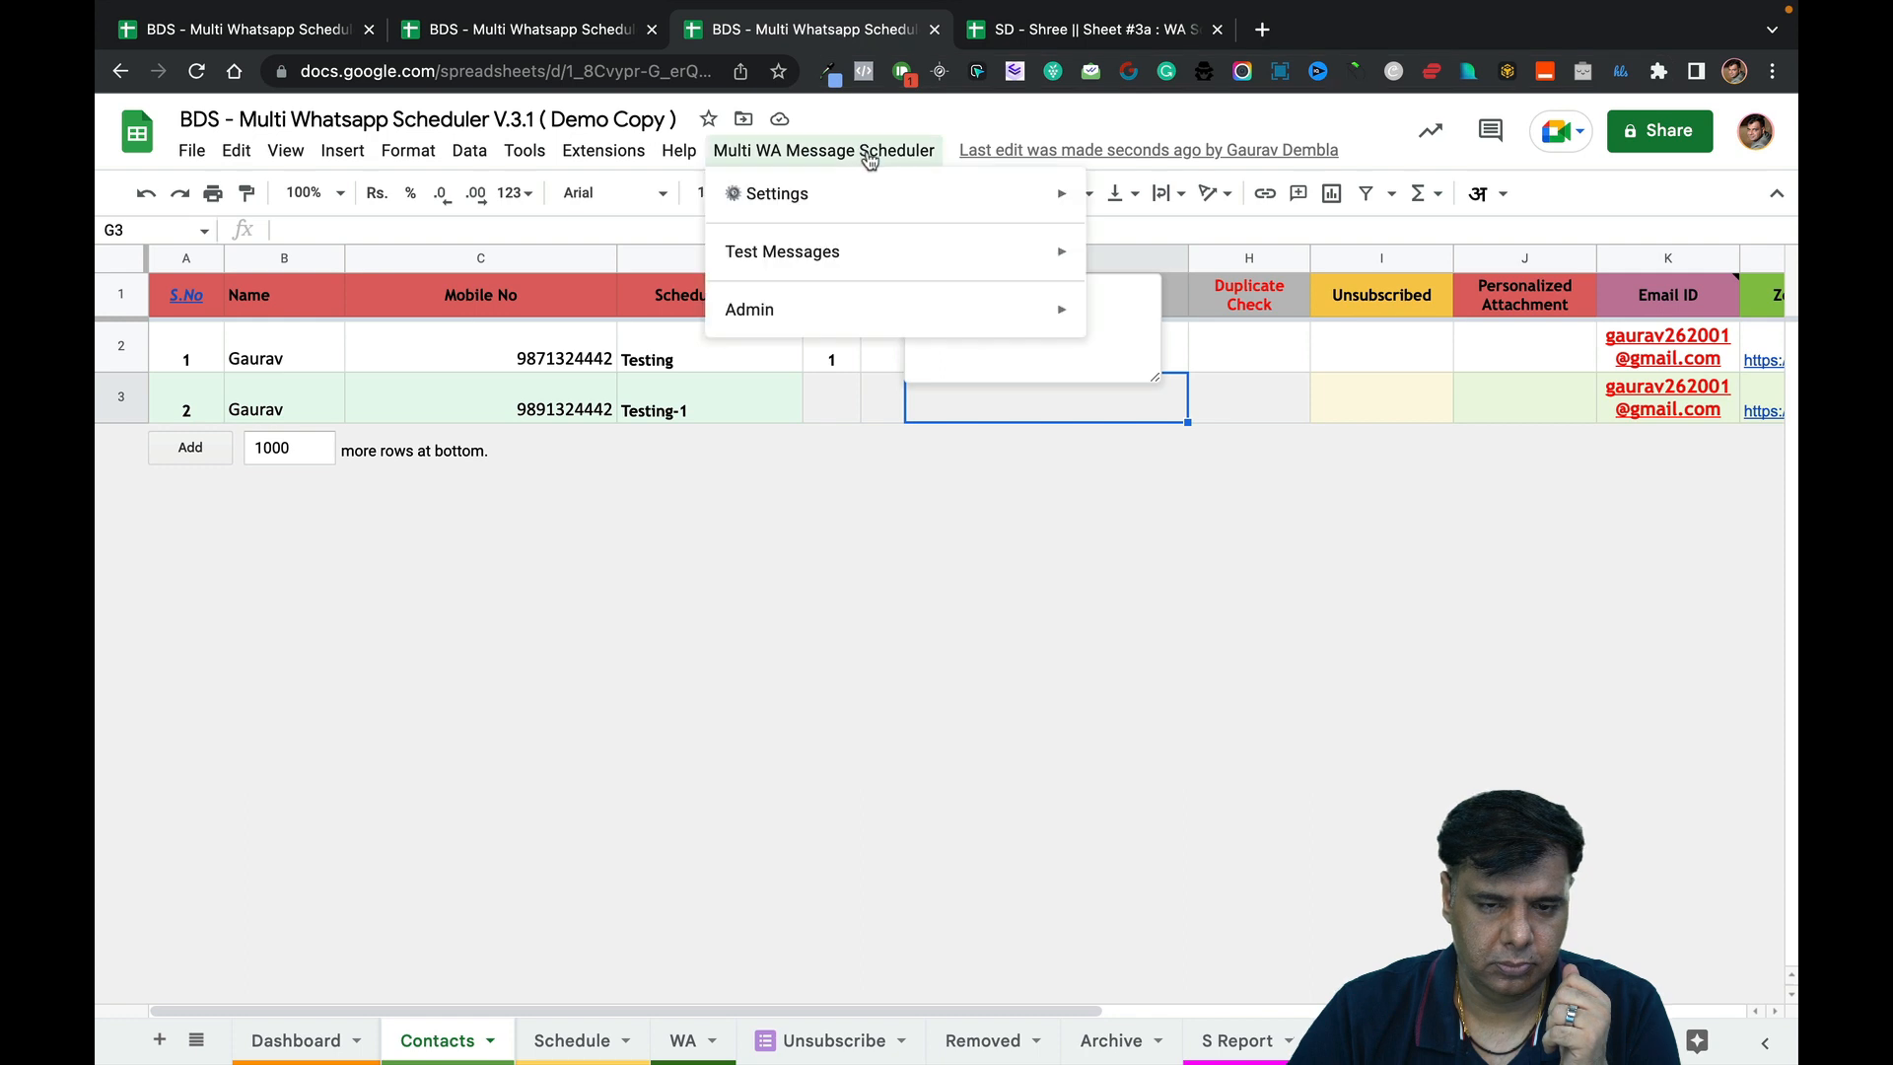
mouse_move(1014, 201)
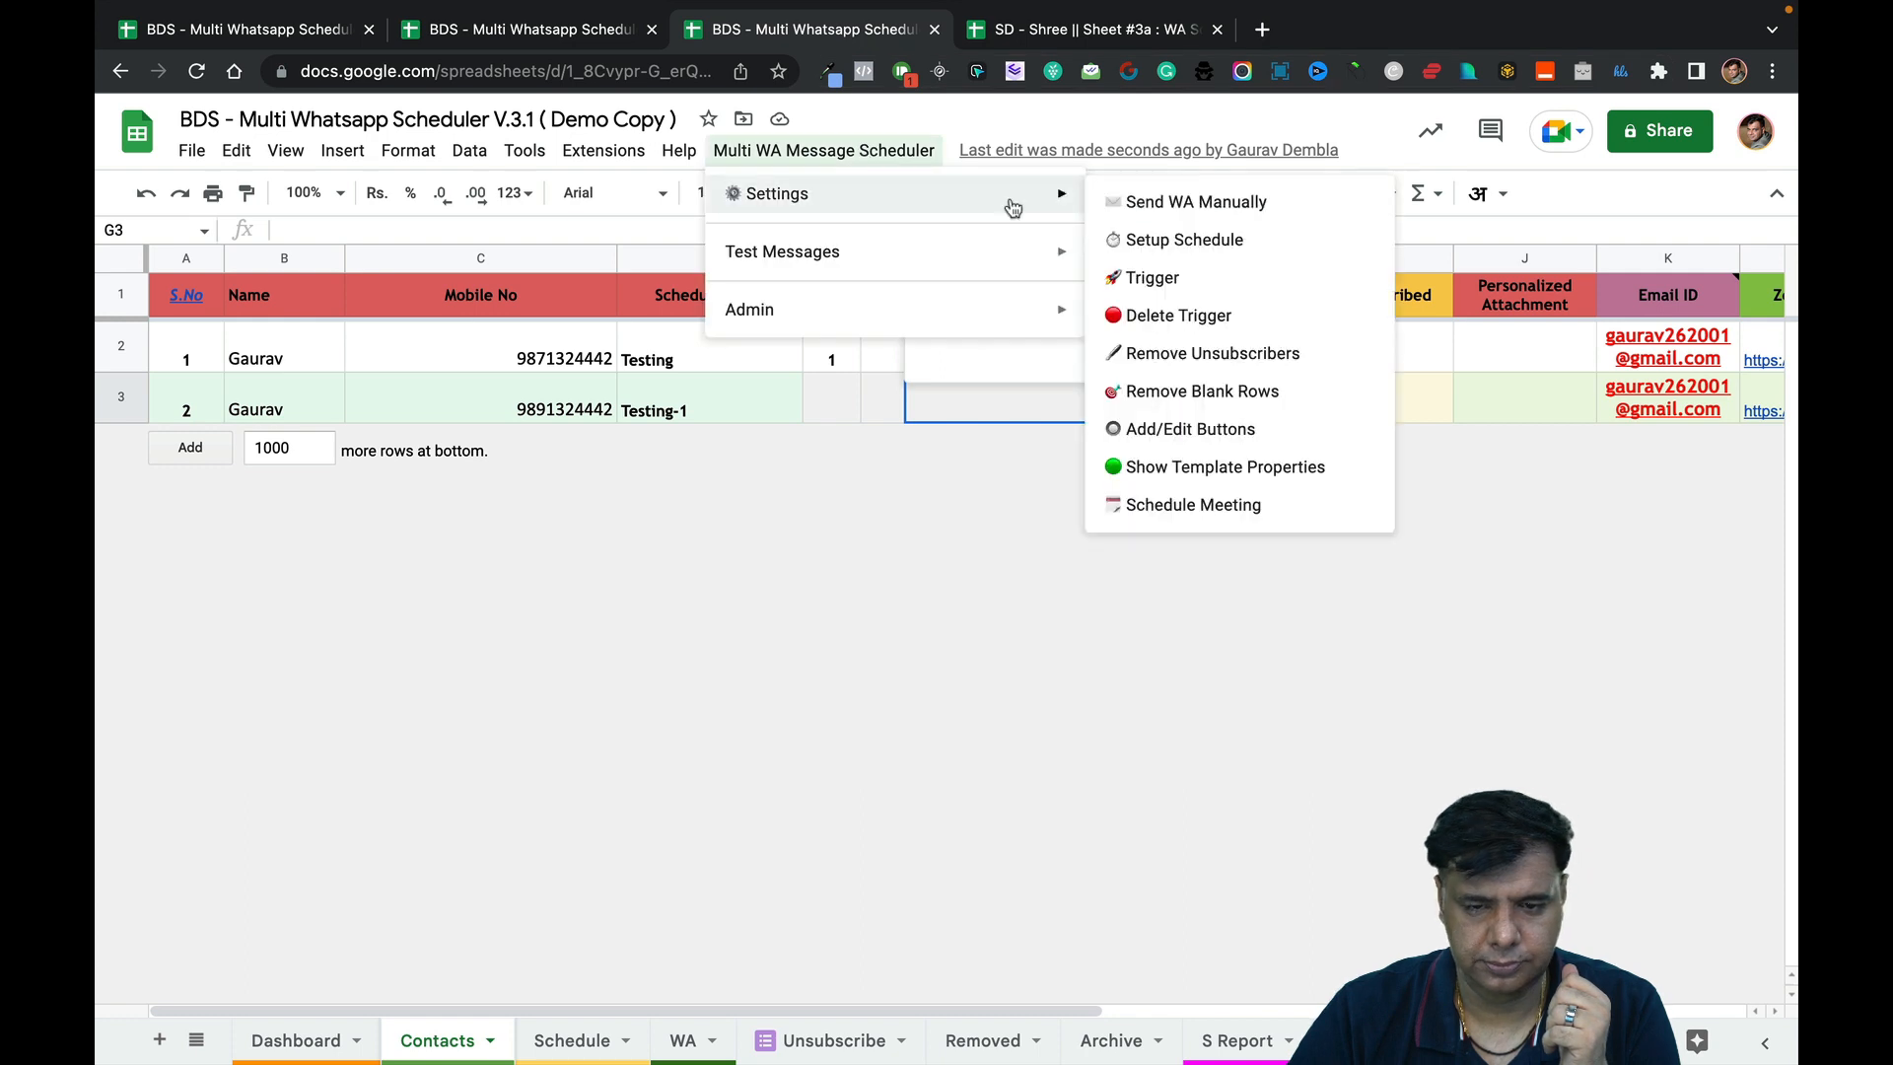
click(1161, 211)
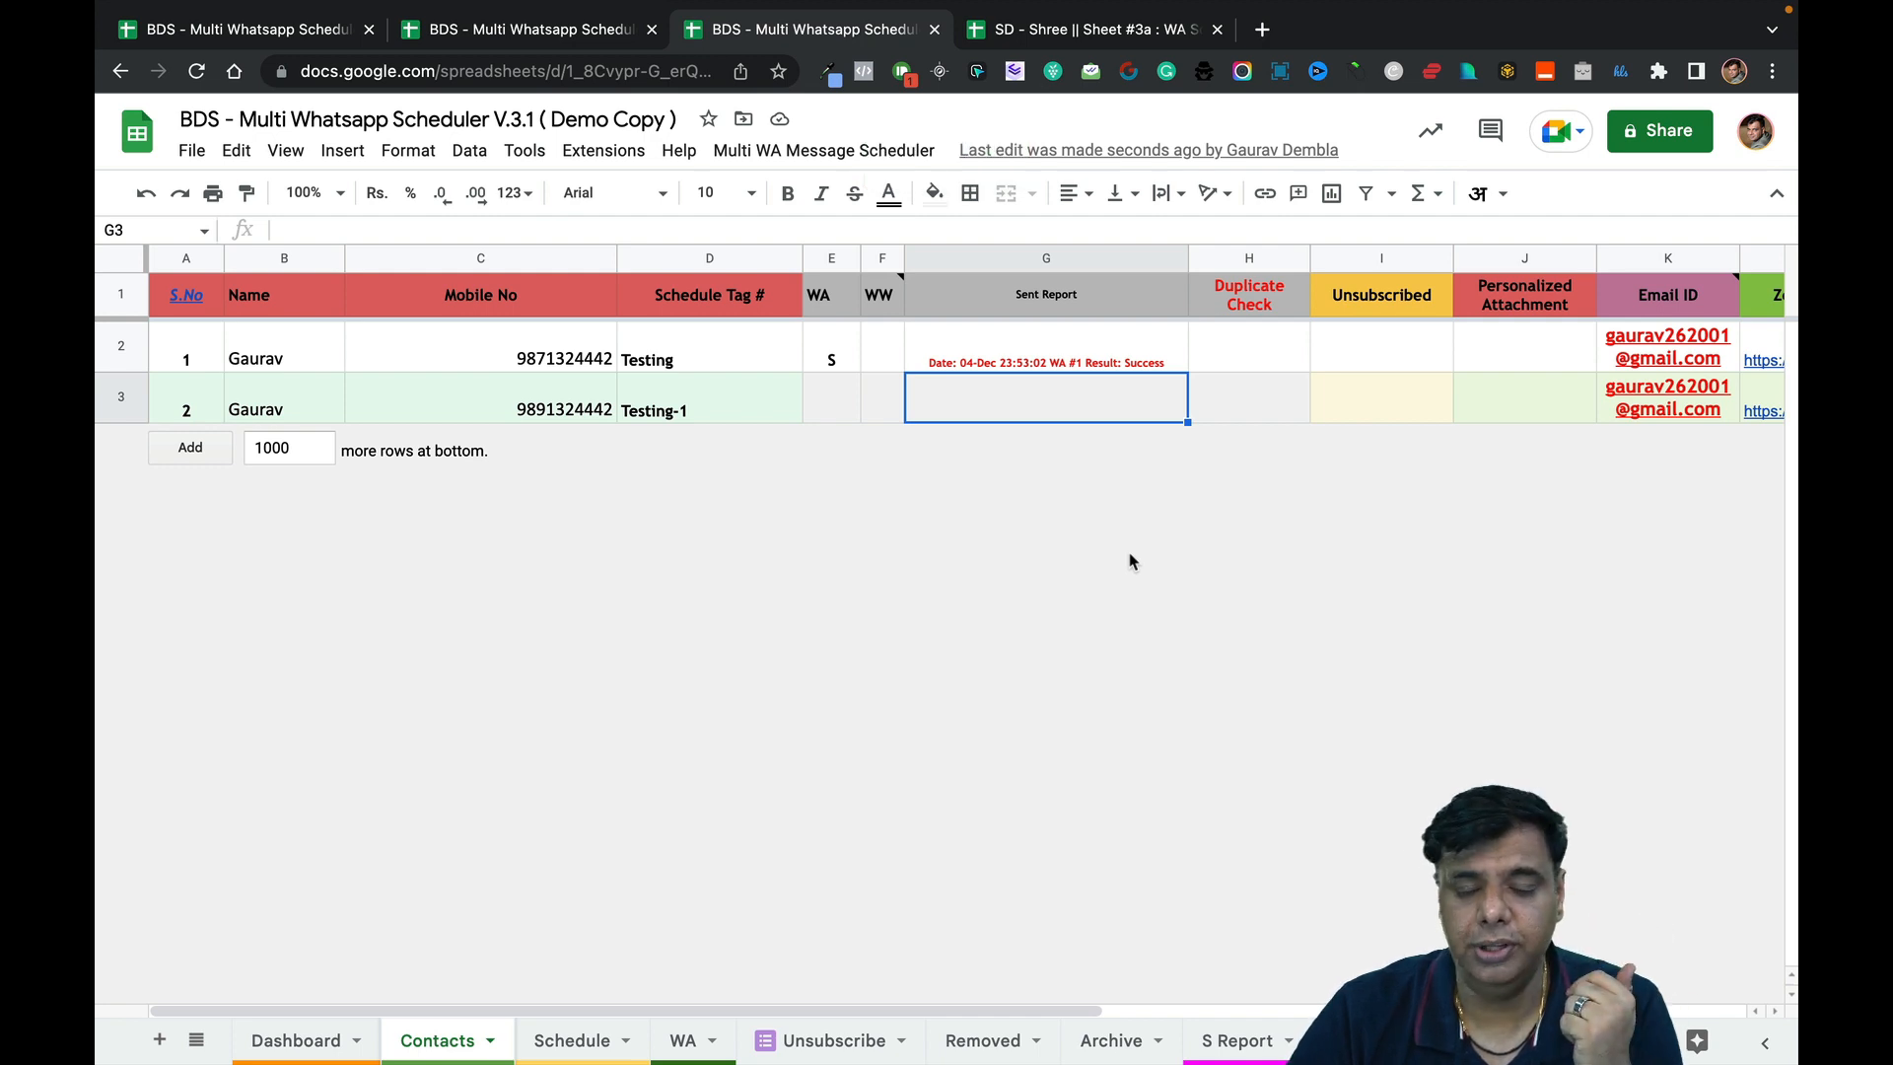
click(831, 363)
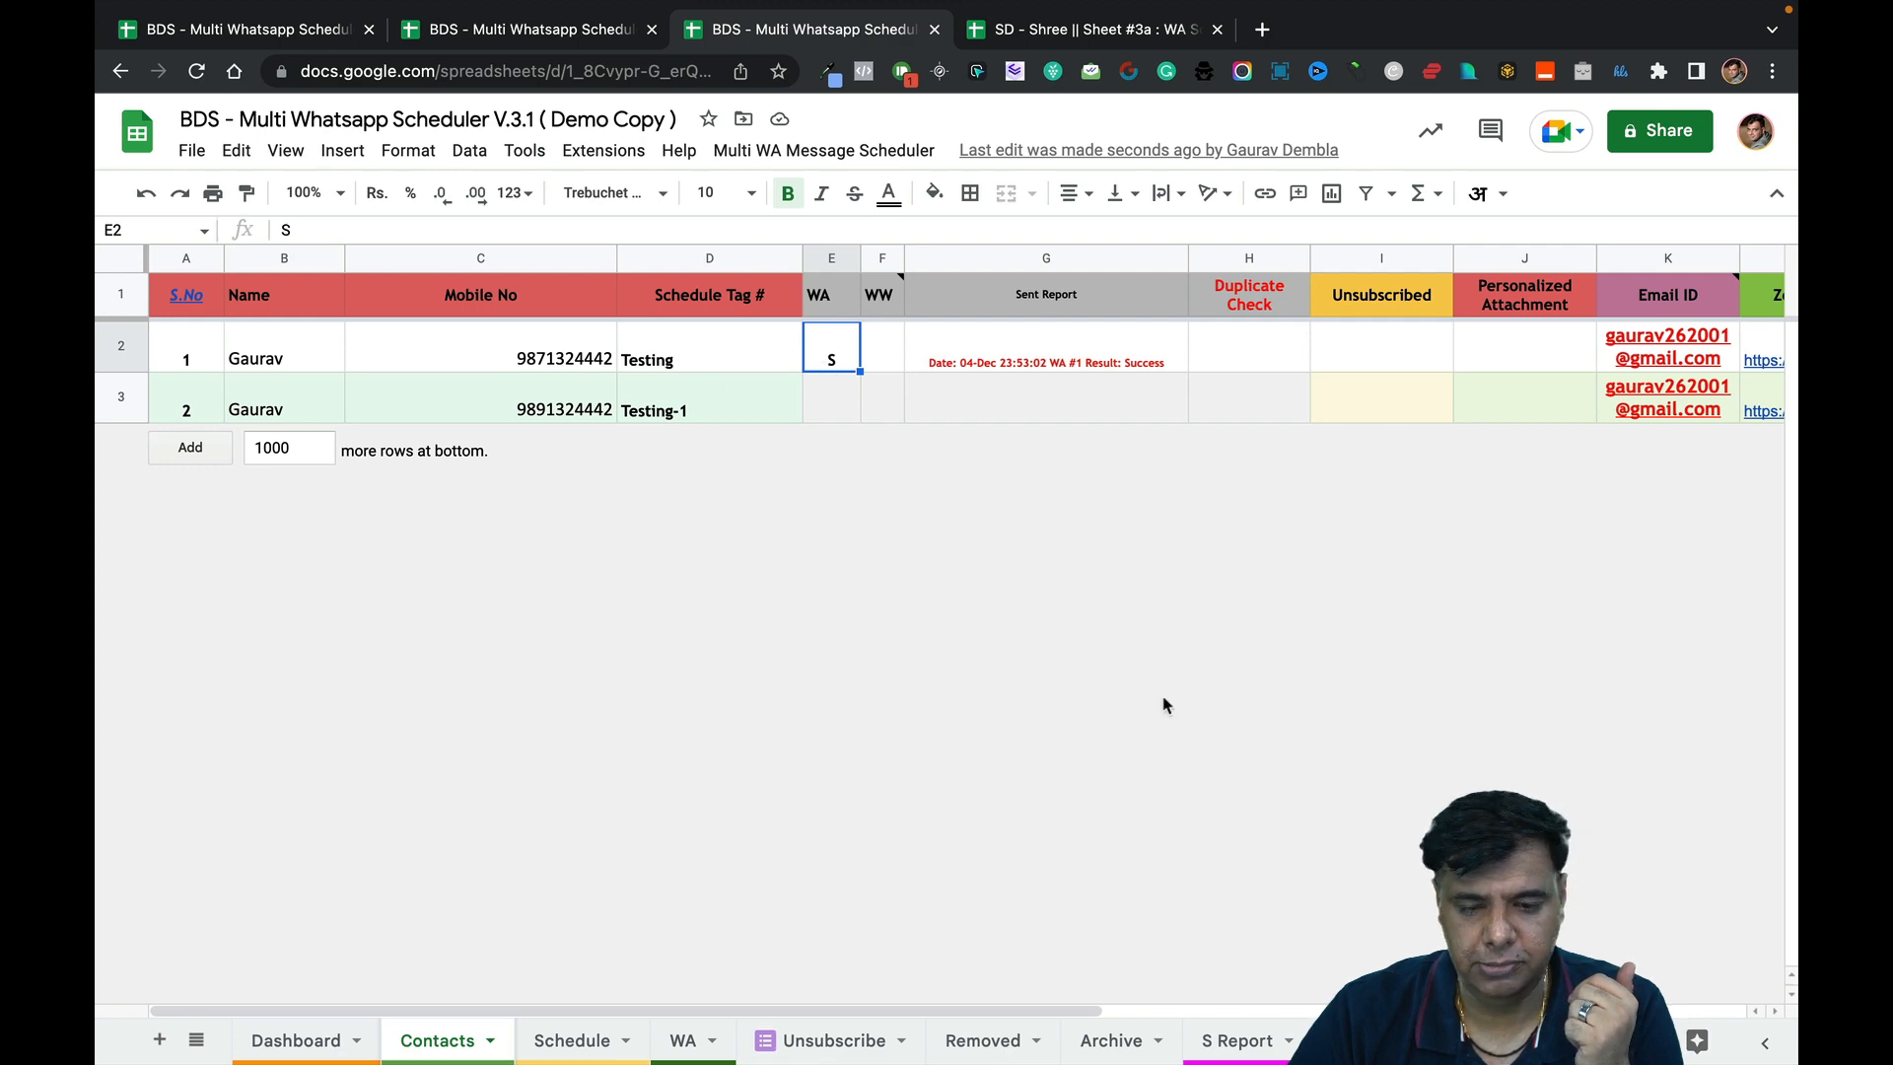
mouse_move(1104, 1025)
click(1341, 971)
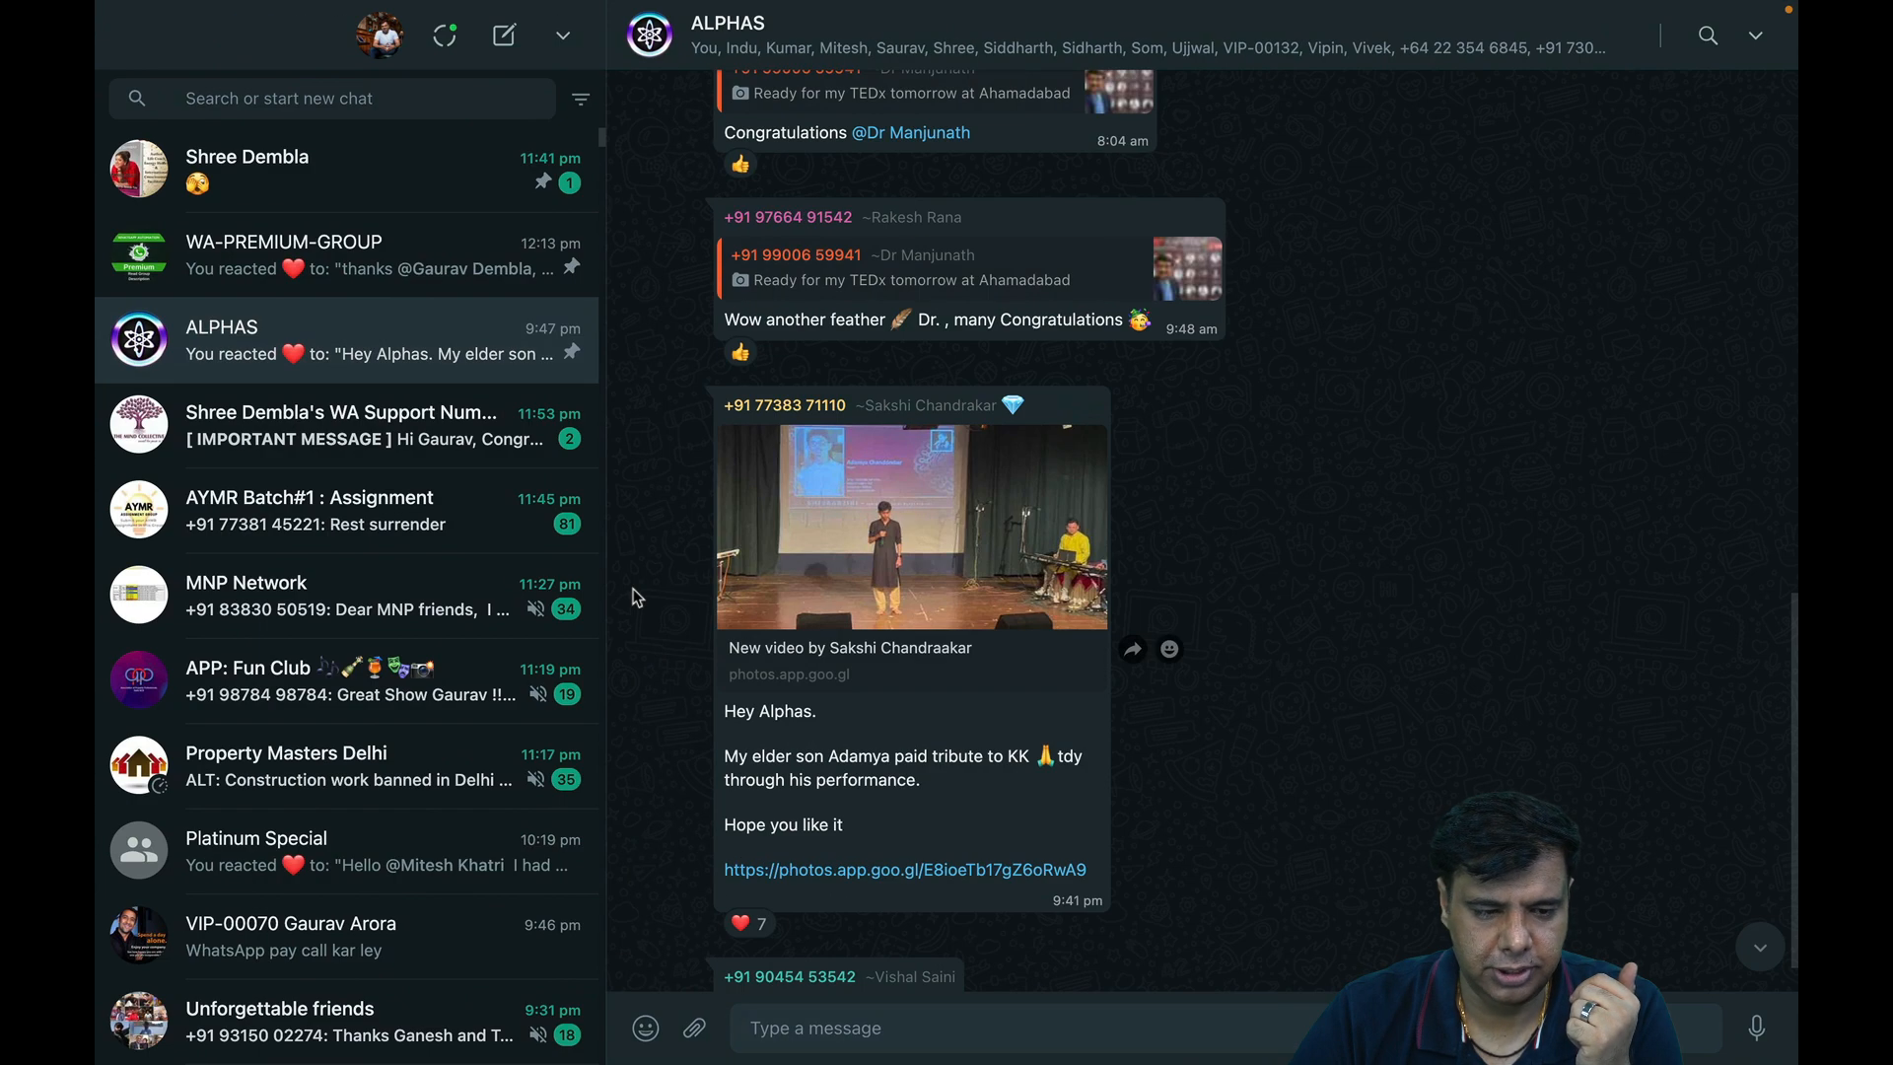
In the support chat, cancel the Join Webinar link and send the Activate Link reply.
click(370, 429)
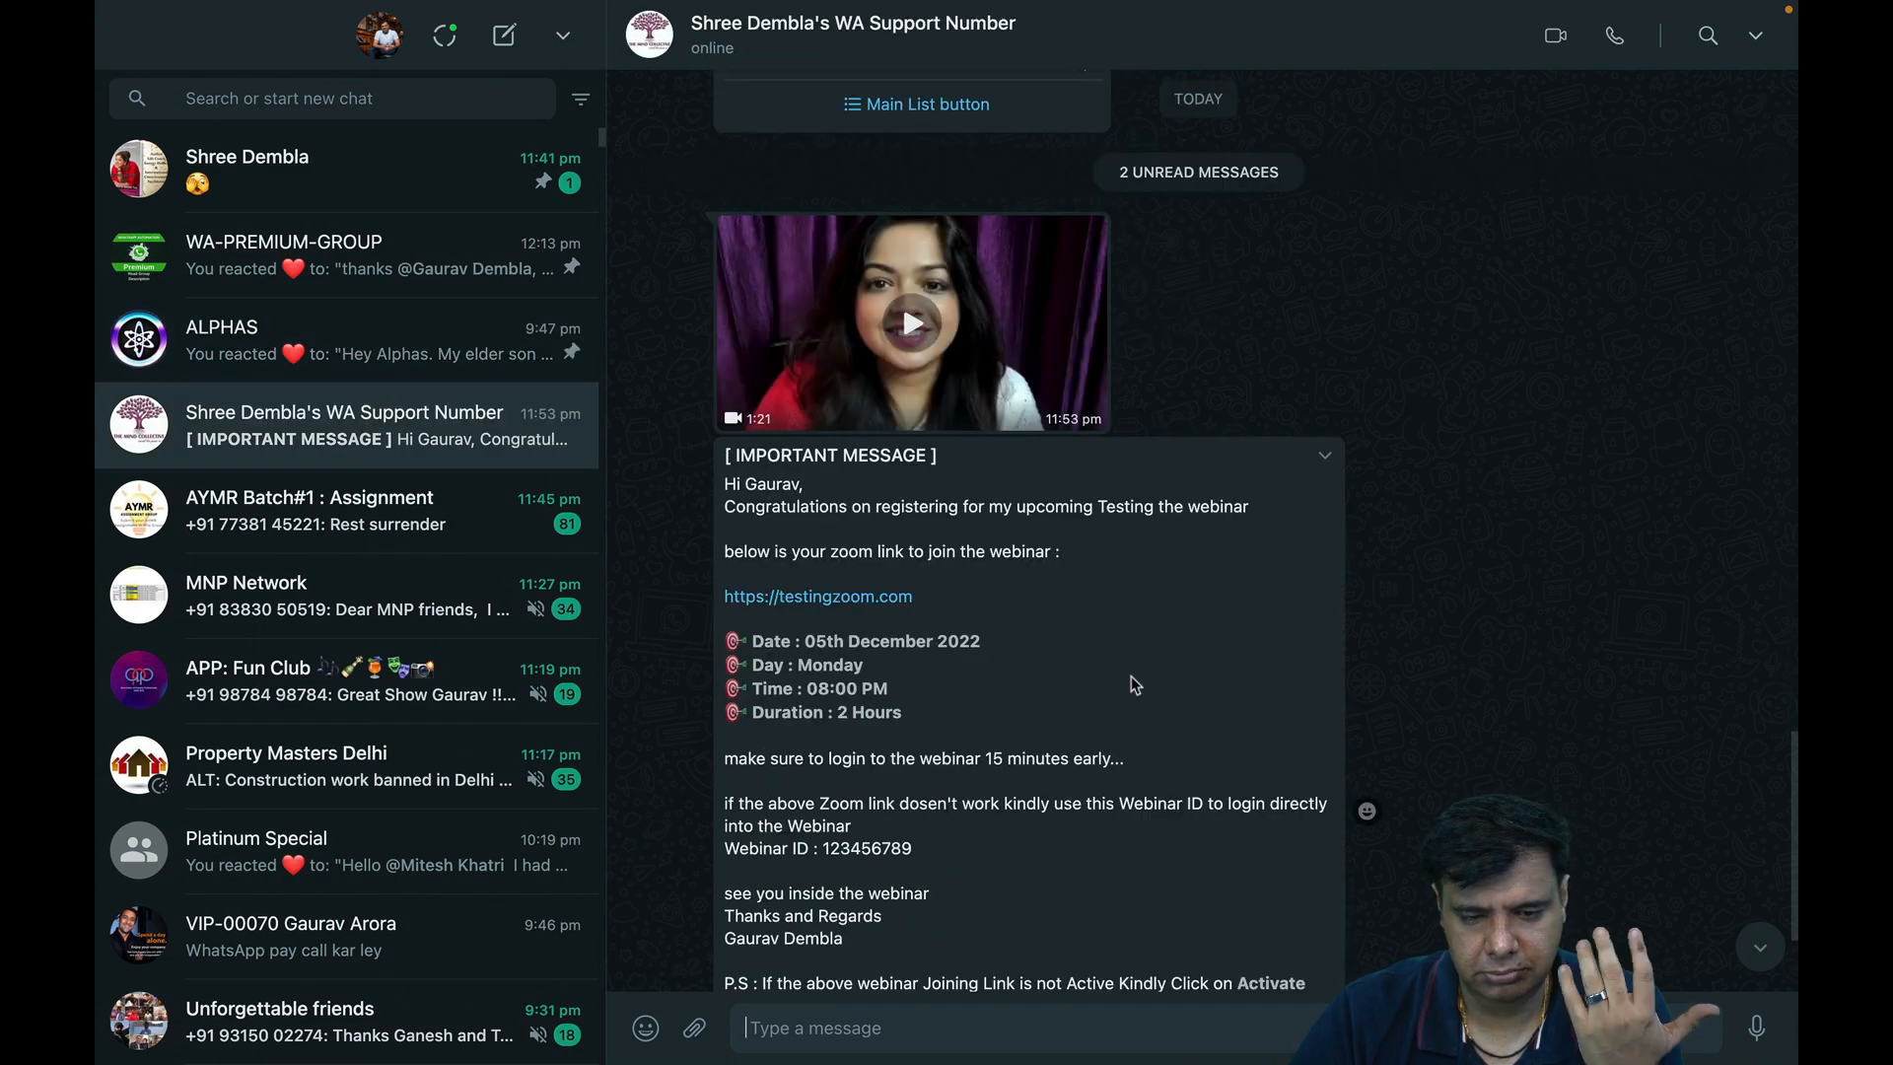
scroll(1132, 684, down, 2)
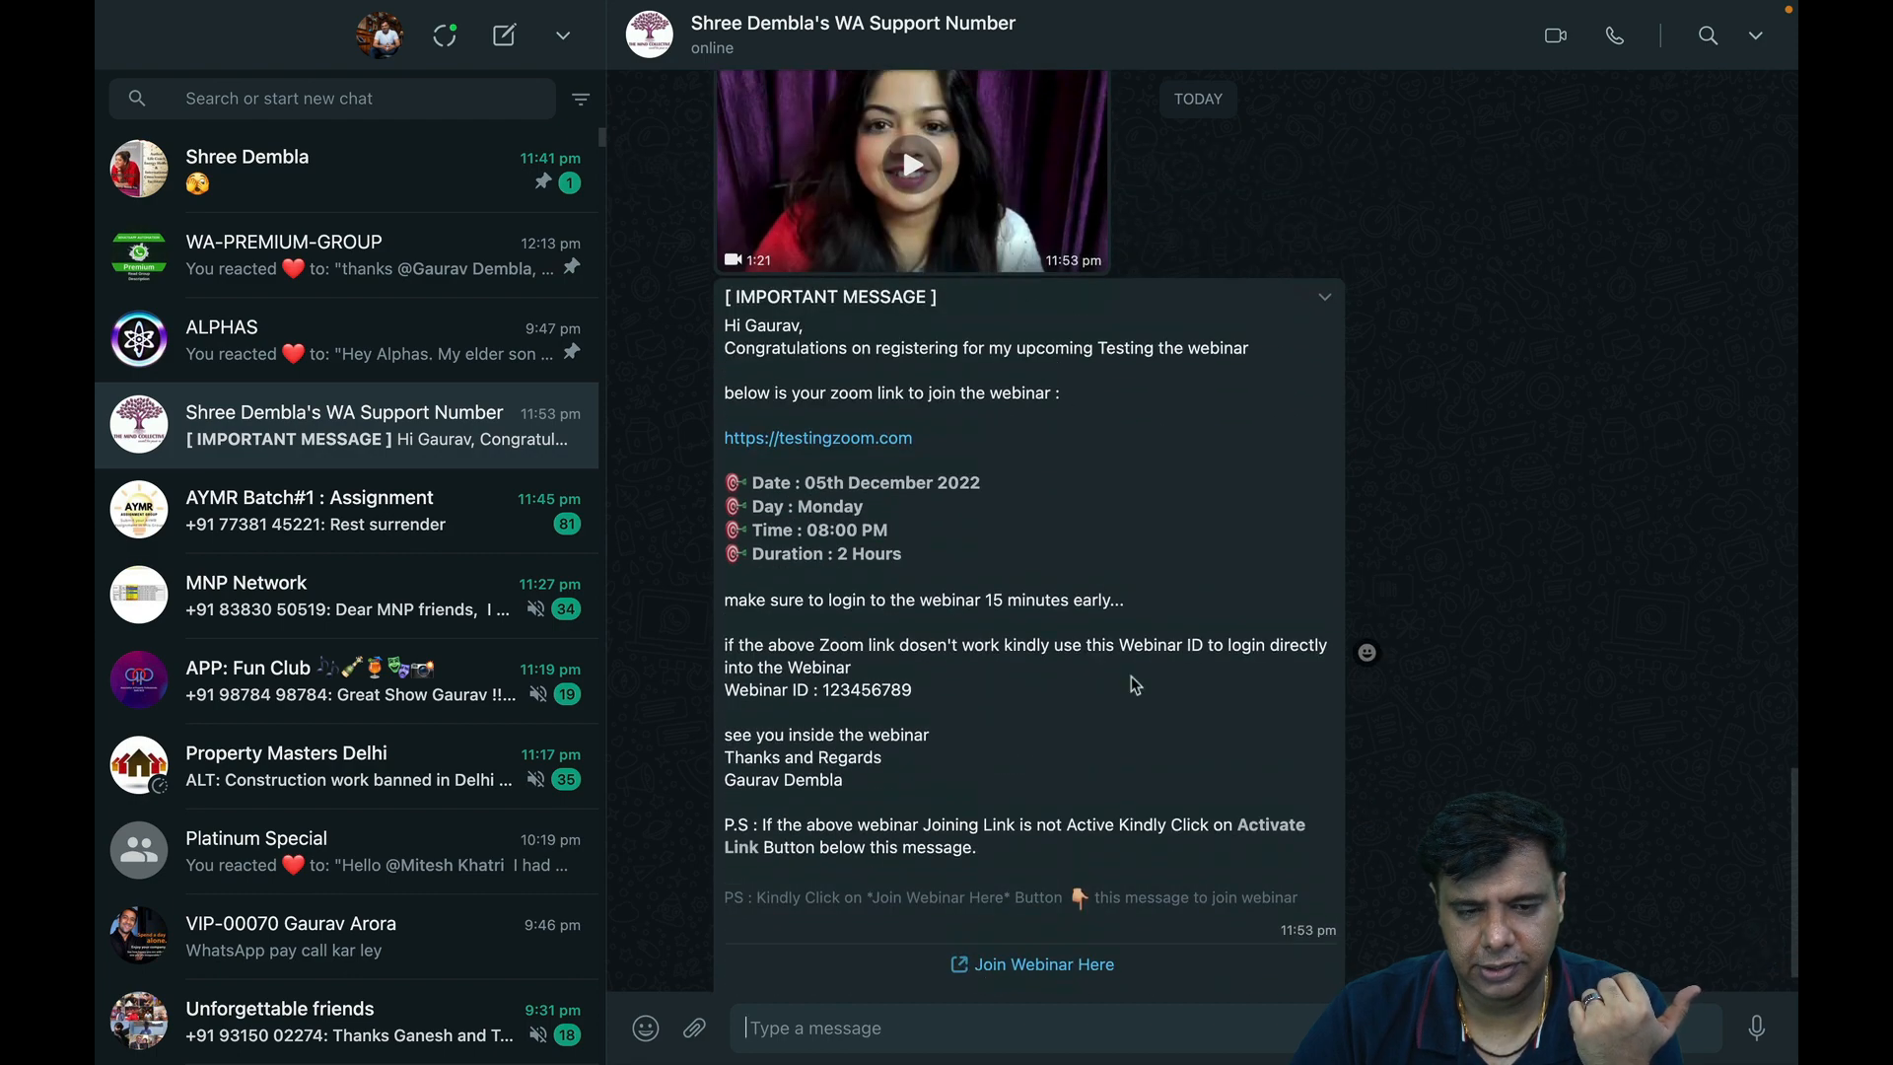
scroll(1135, 685, up, 2)
scroll(1135, 684, down, 2)
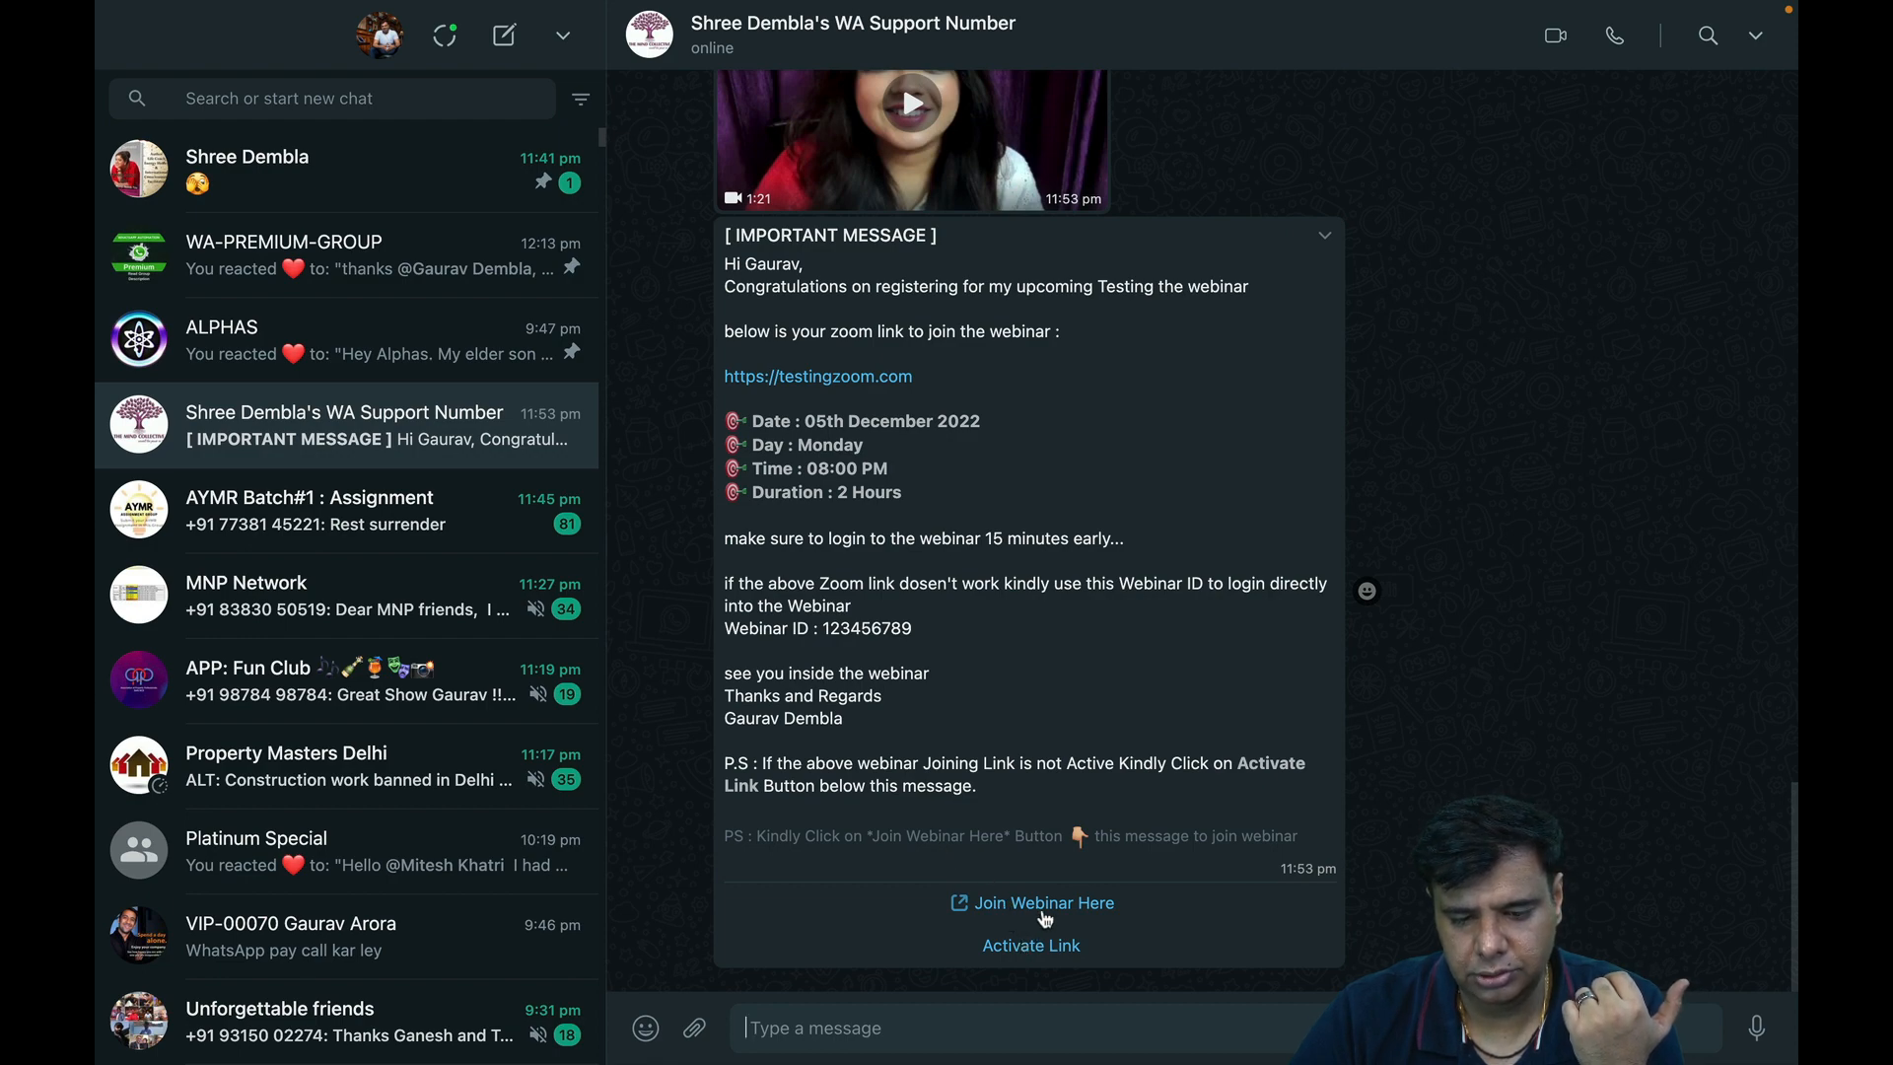
click(1045, 907)
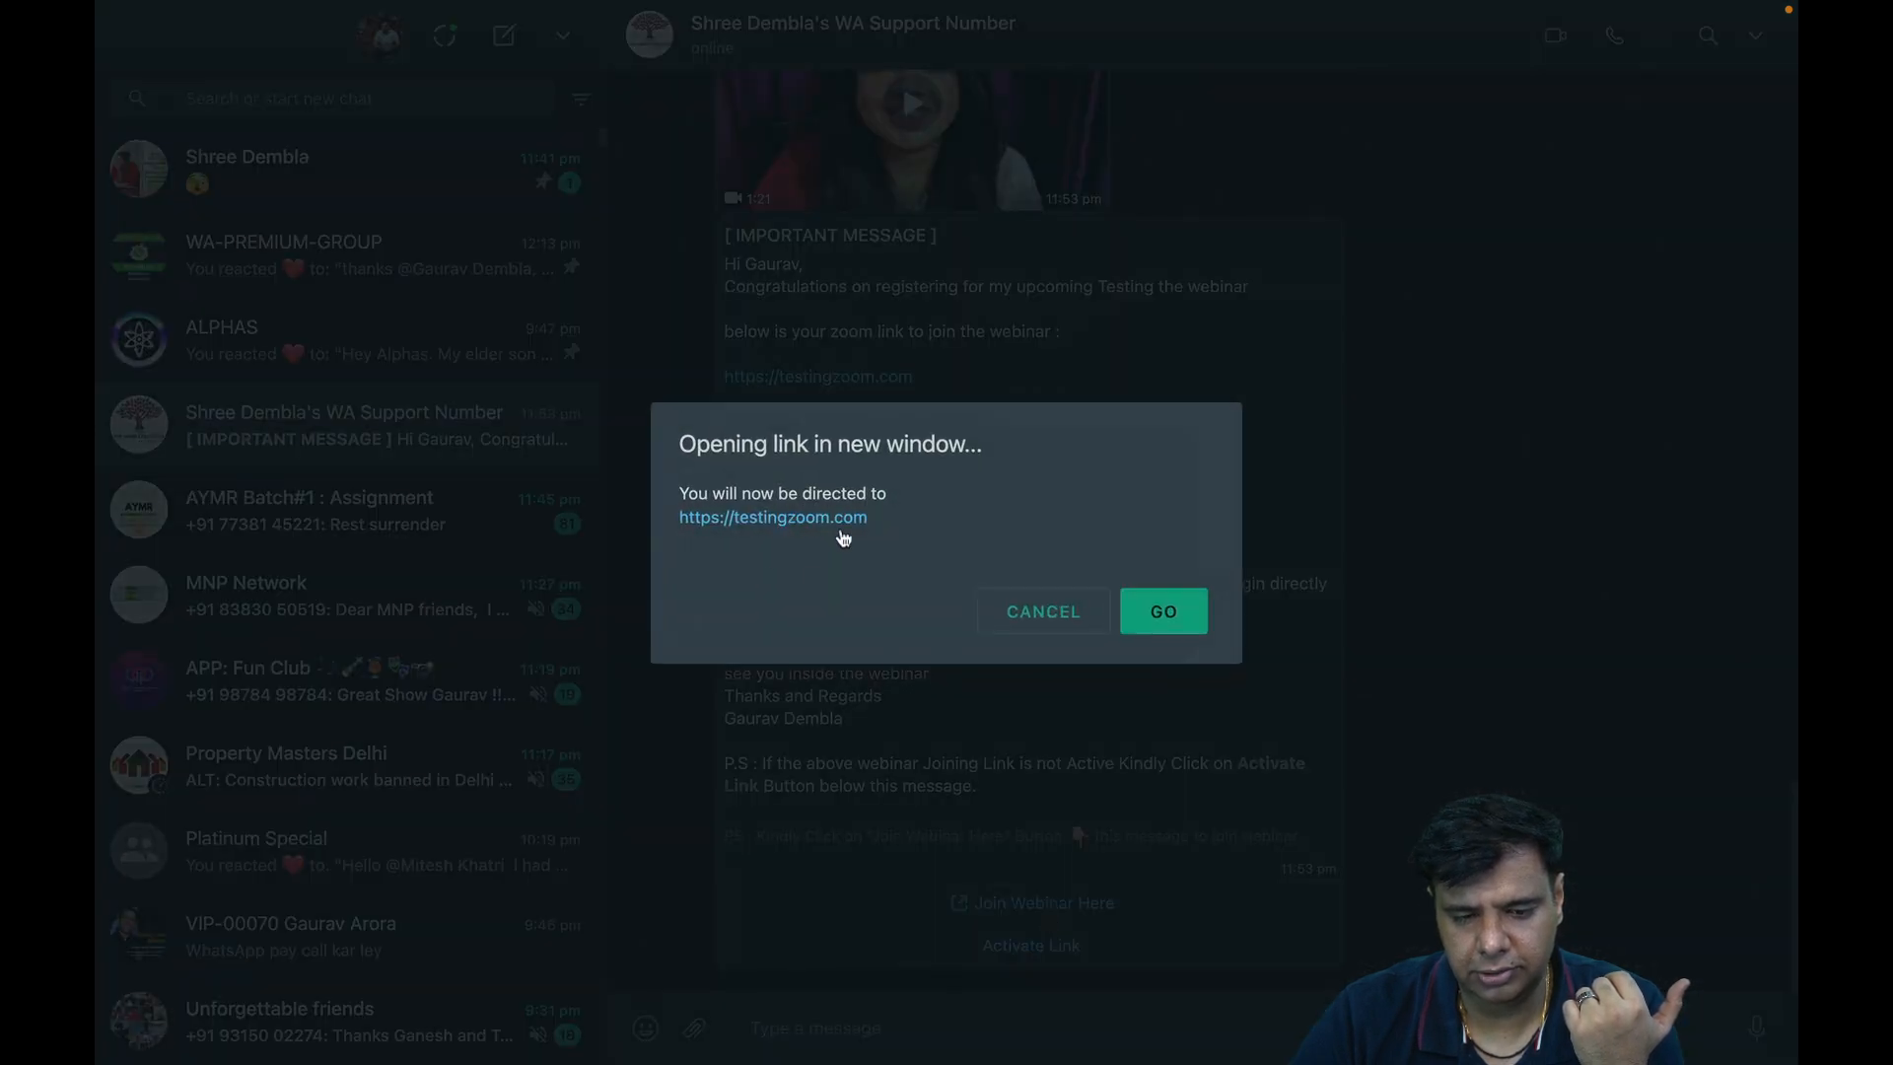
click(1037, 608)
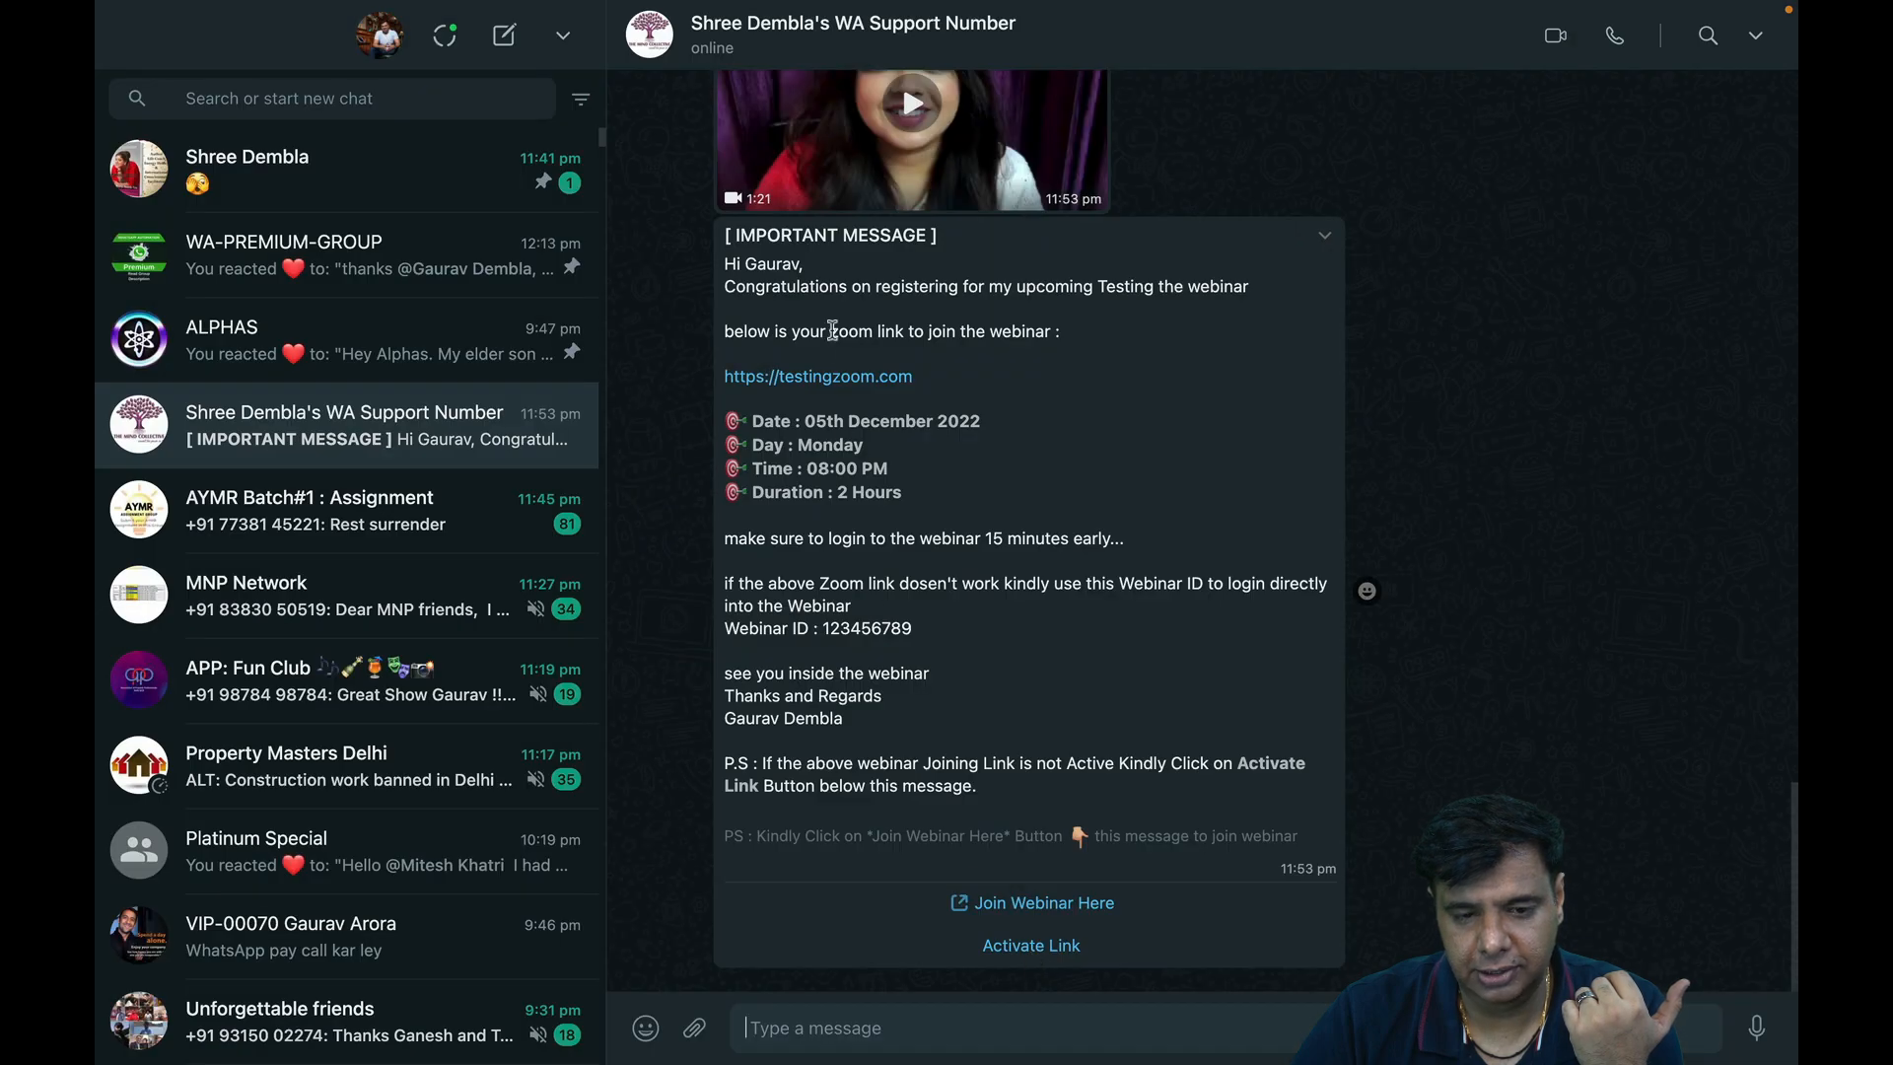
click(1057, 948)
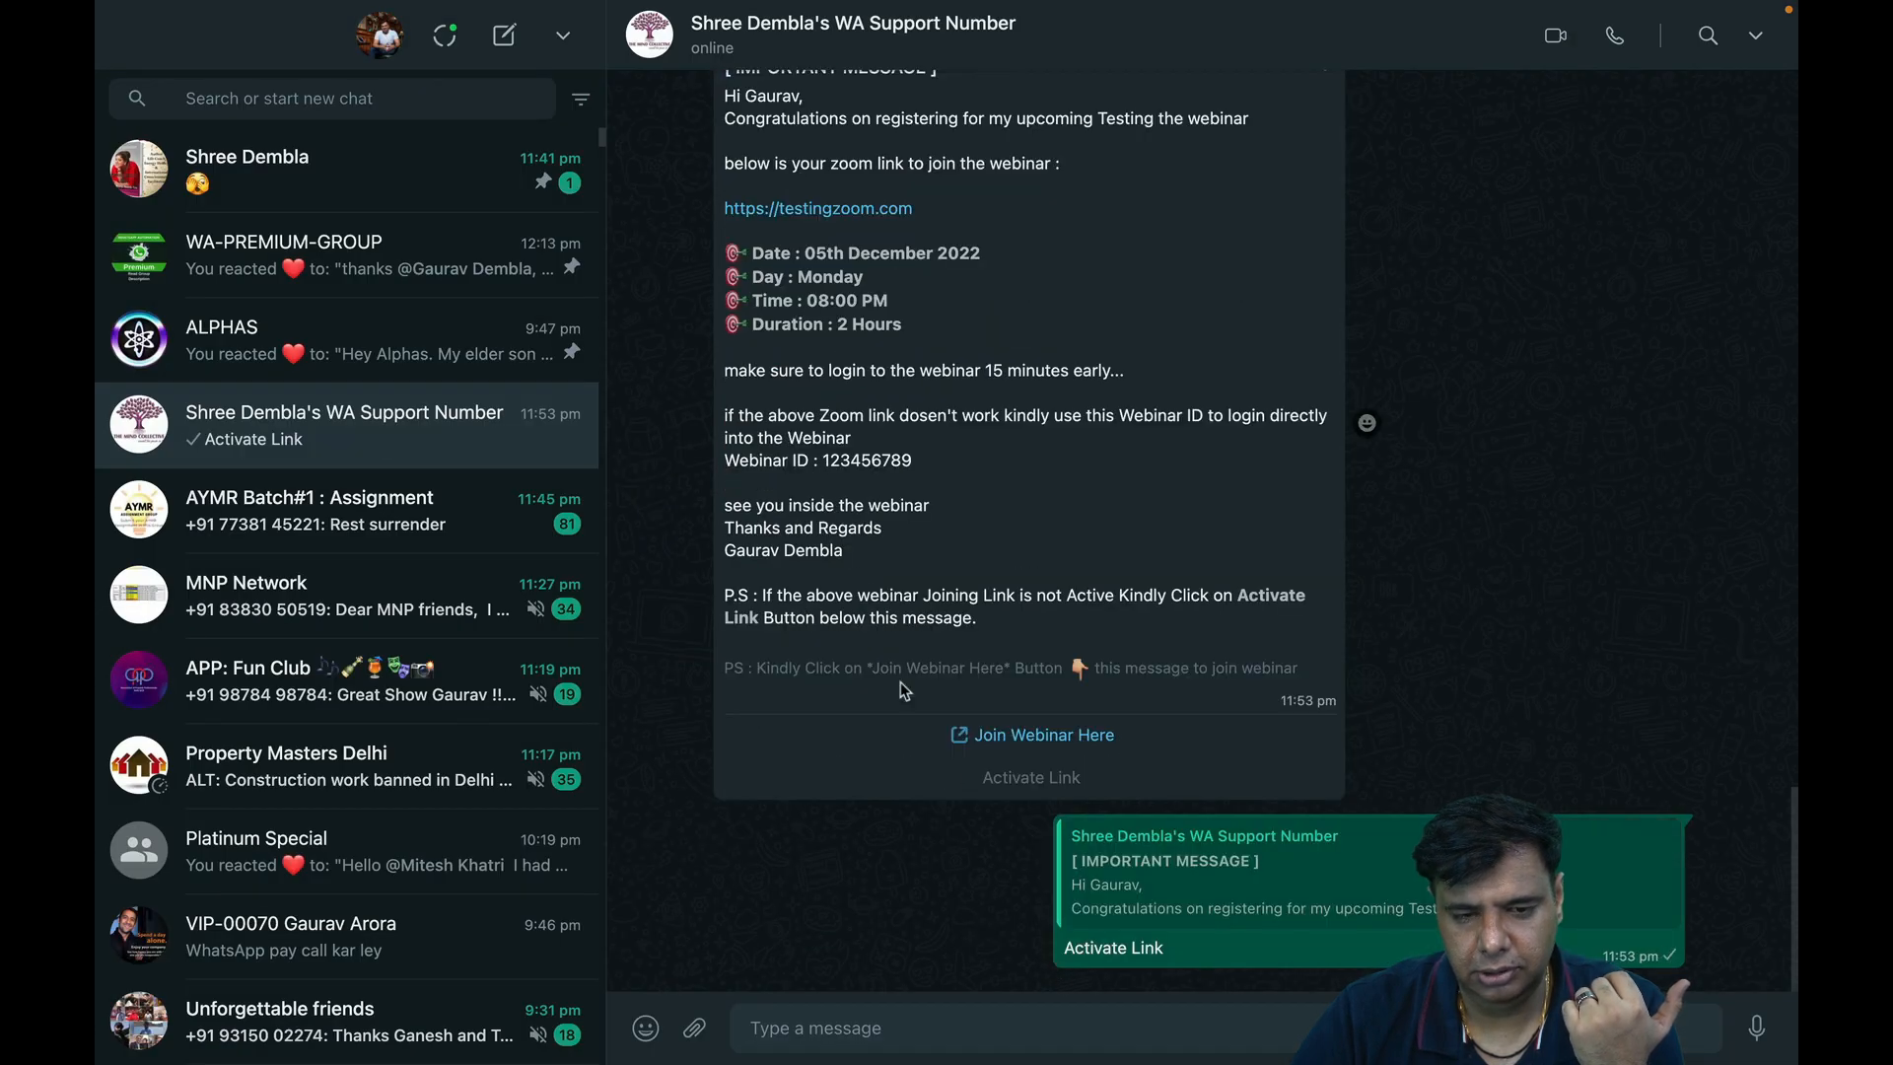
scroll(803, 370, up, 2)
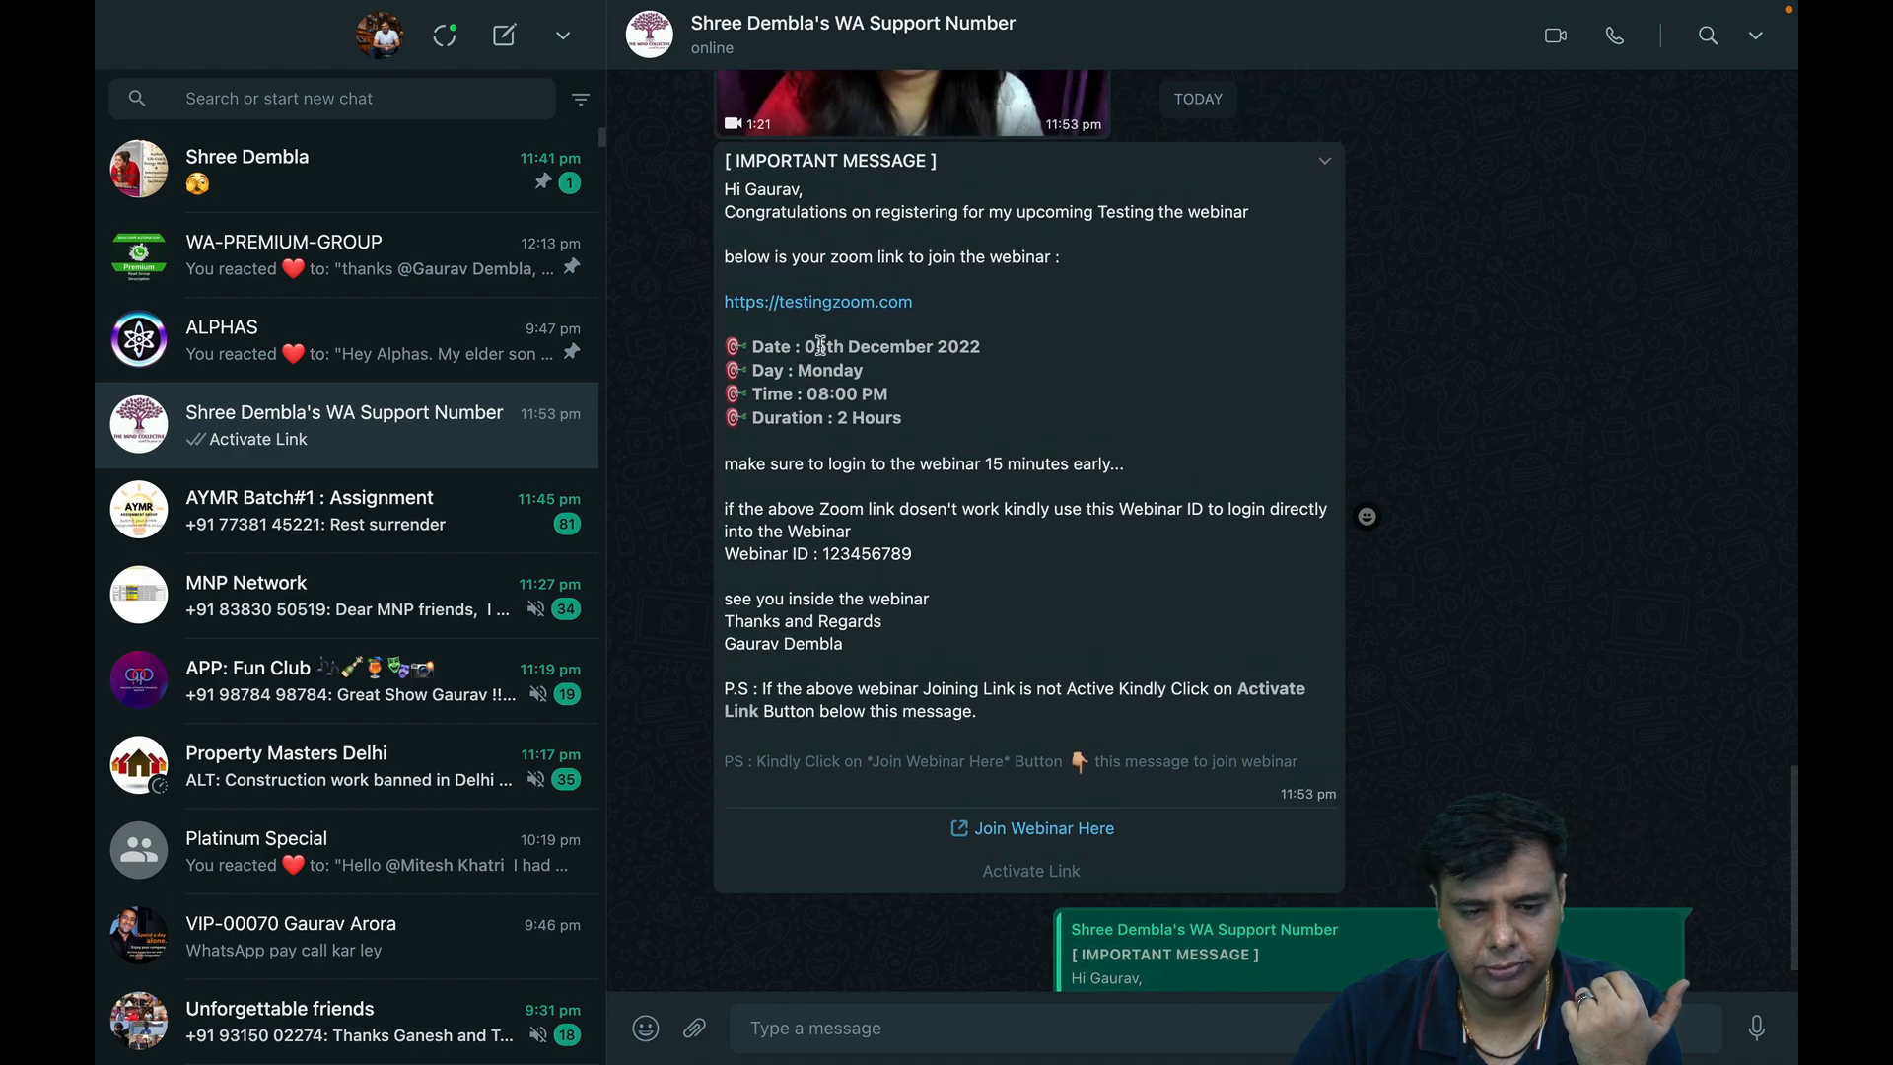
Compare the delivered message with the WA template sheet and select Webinar ID 123456789.
key(ctrl+Right)
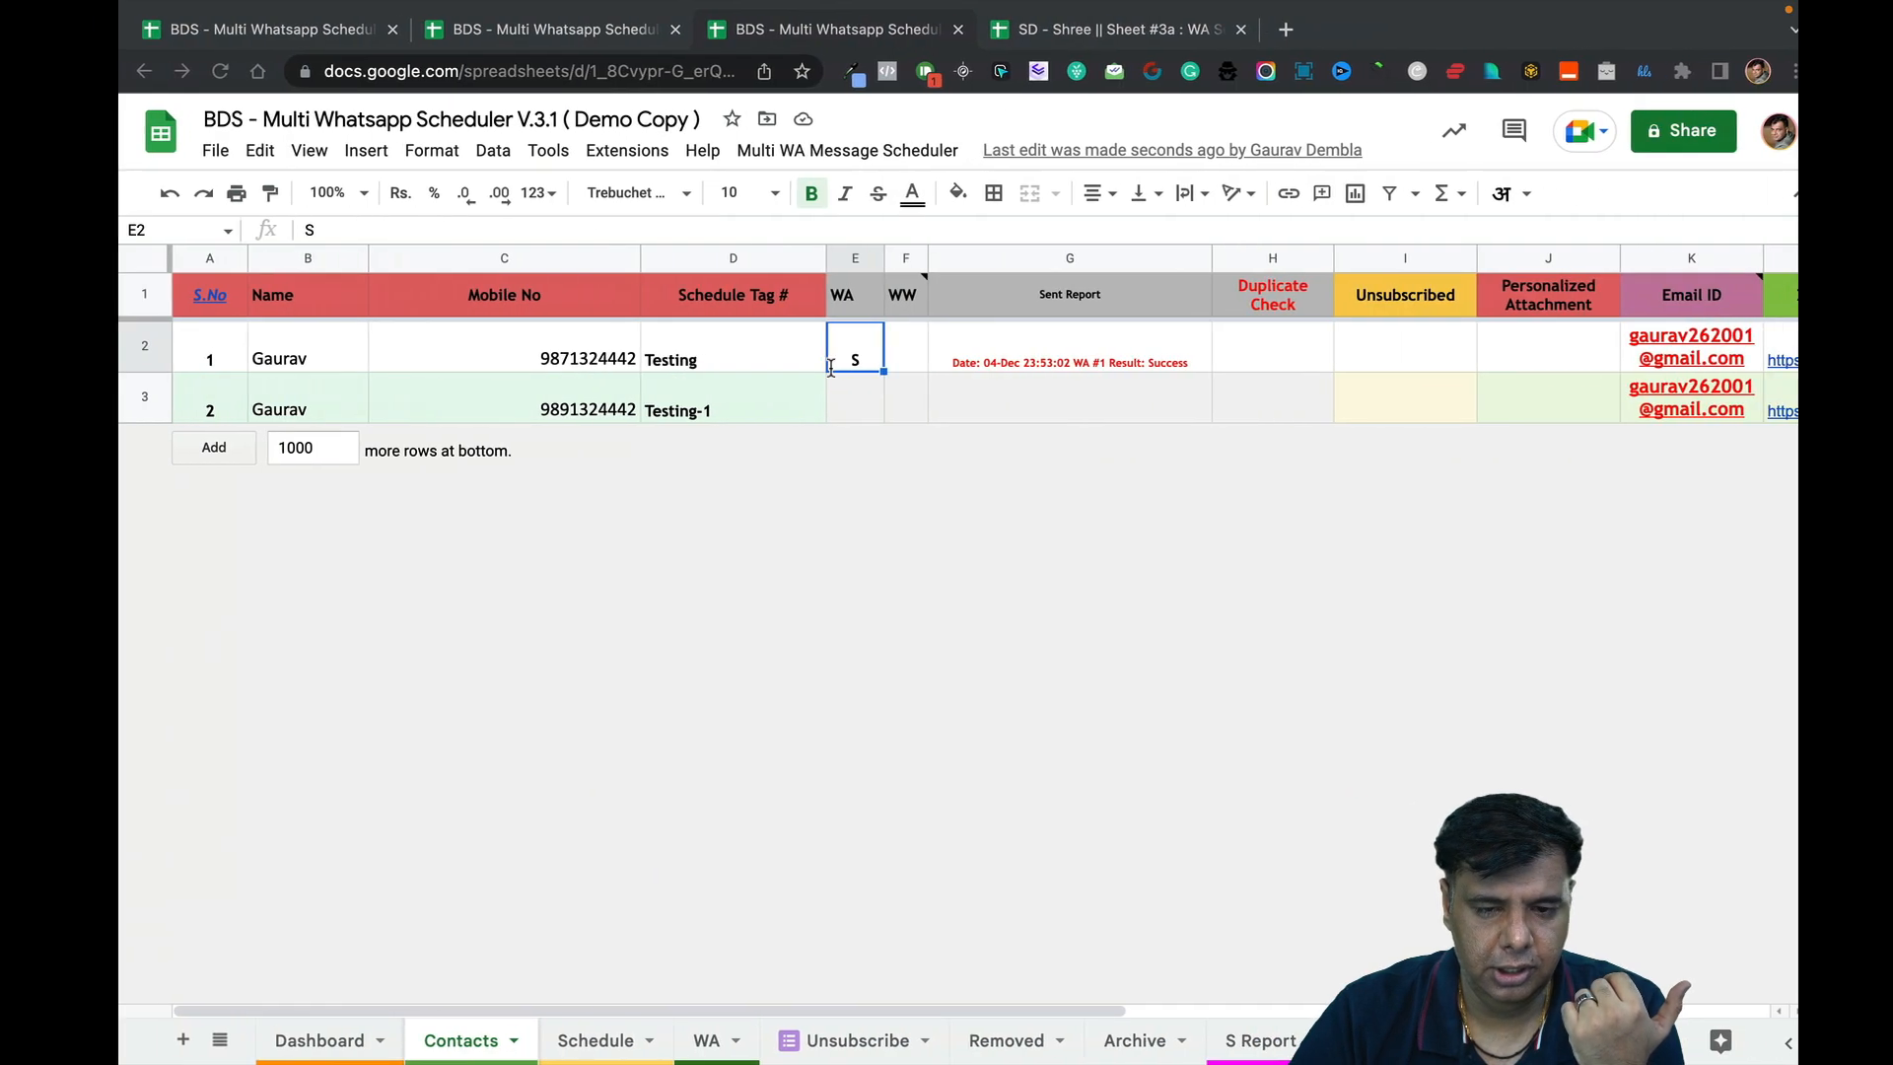
click(682, 1040)
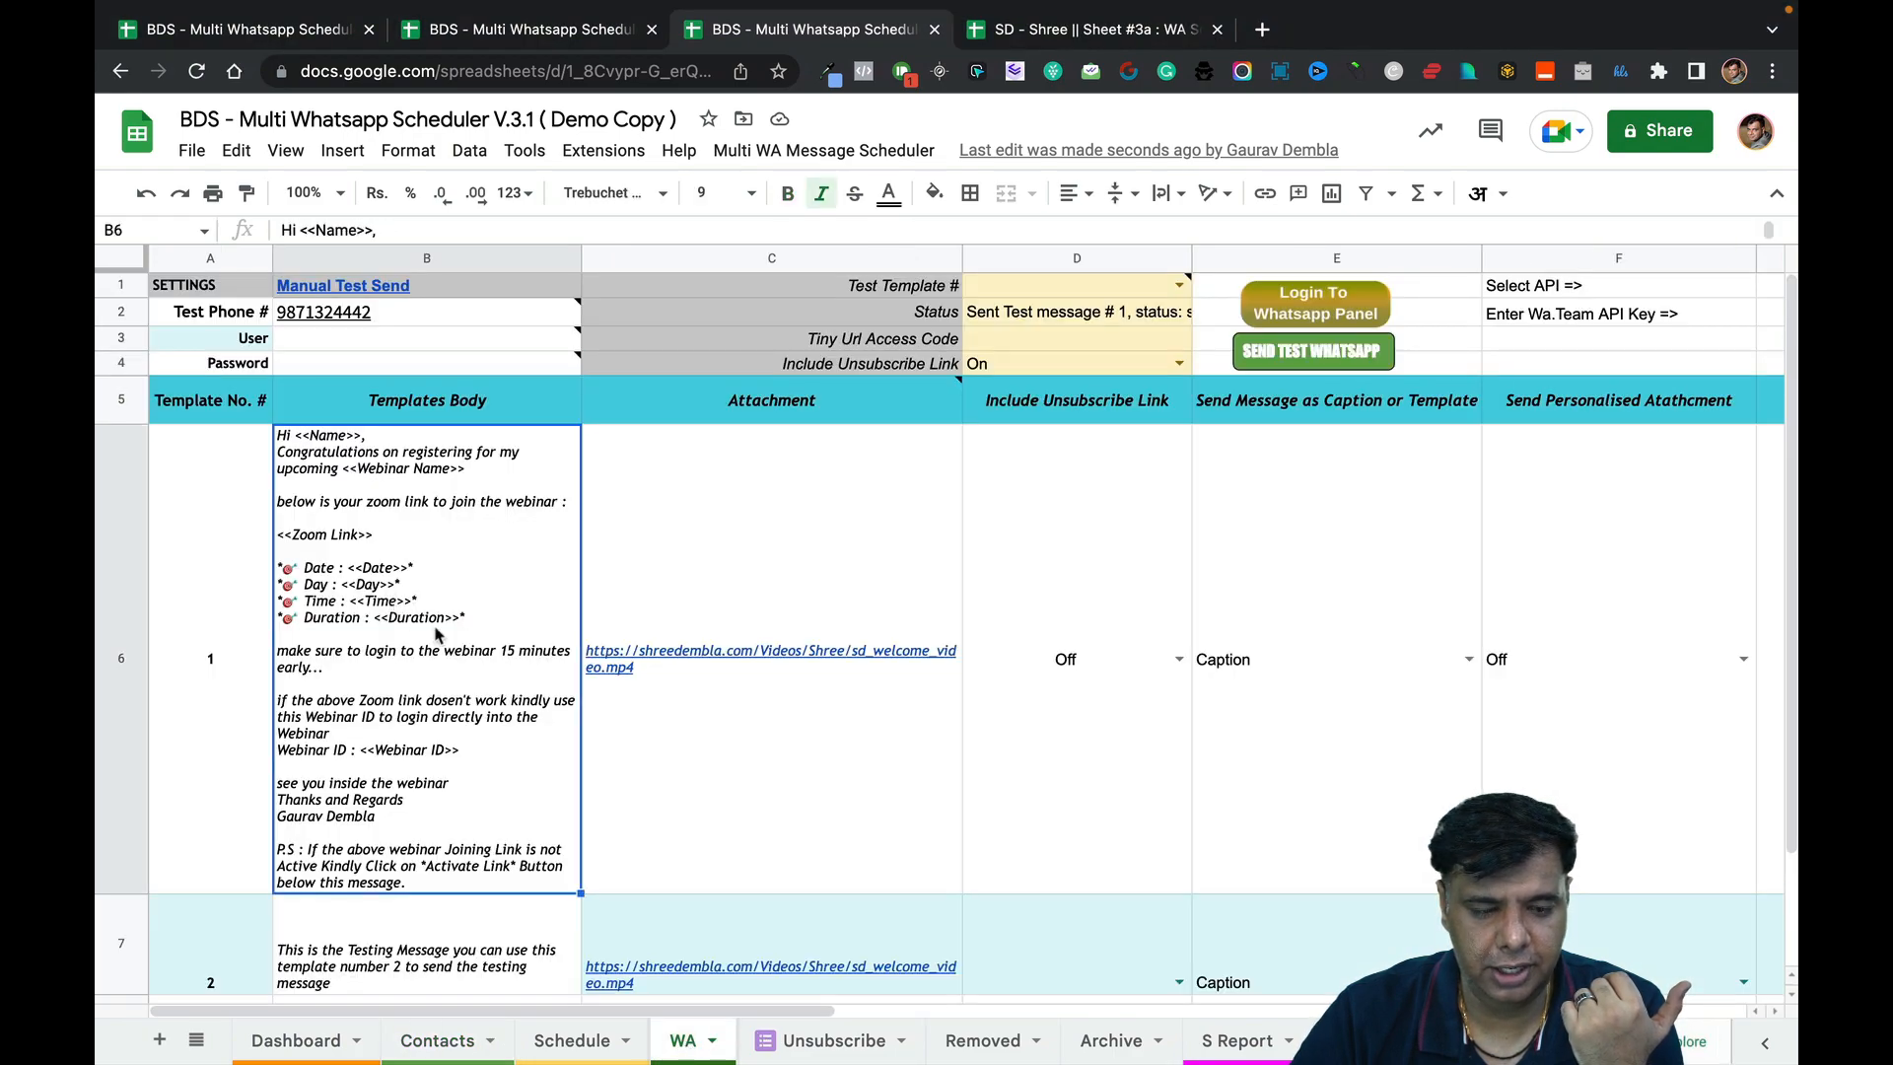
key(ctrl+Left)
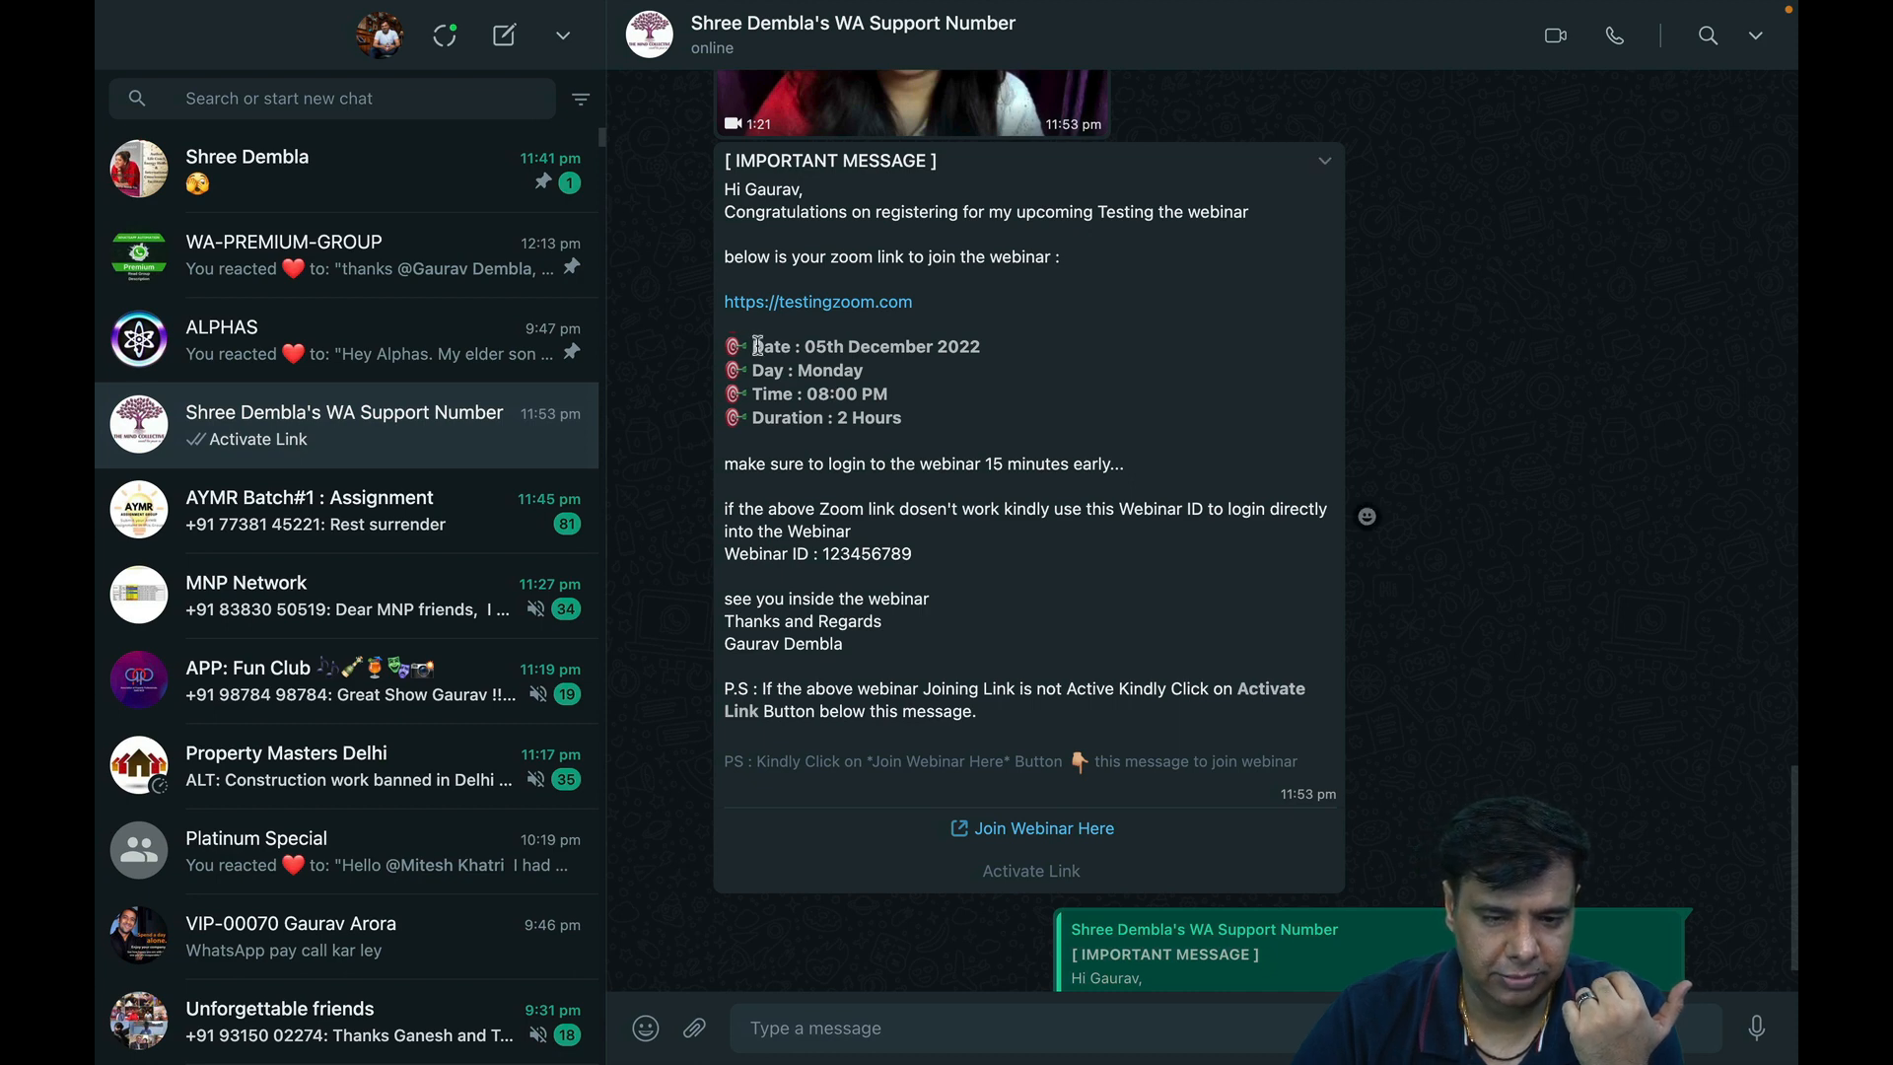
drag(757, 346, 899, 426)
click(922, 464)
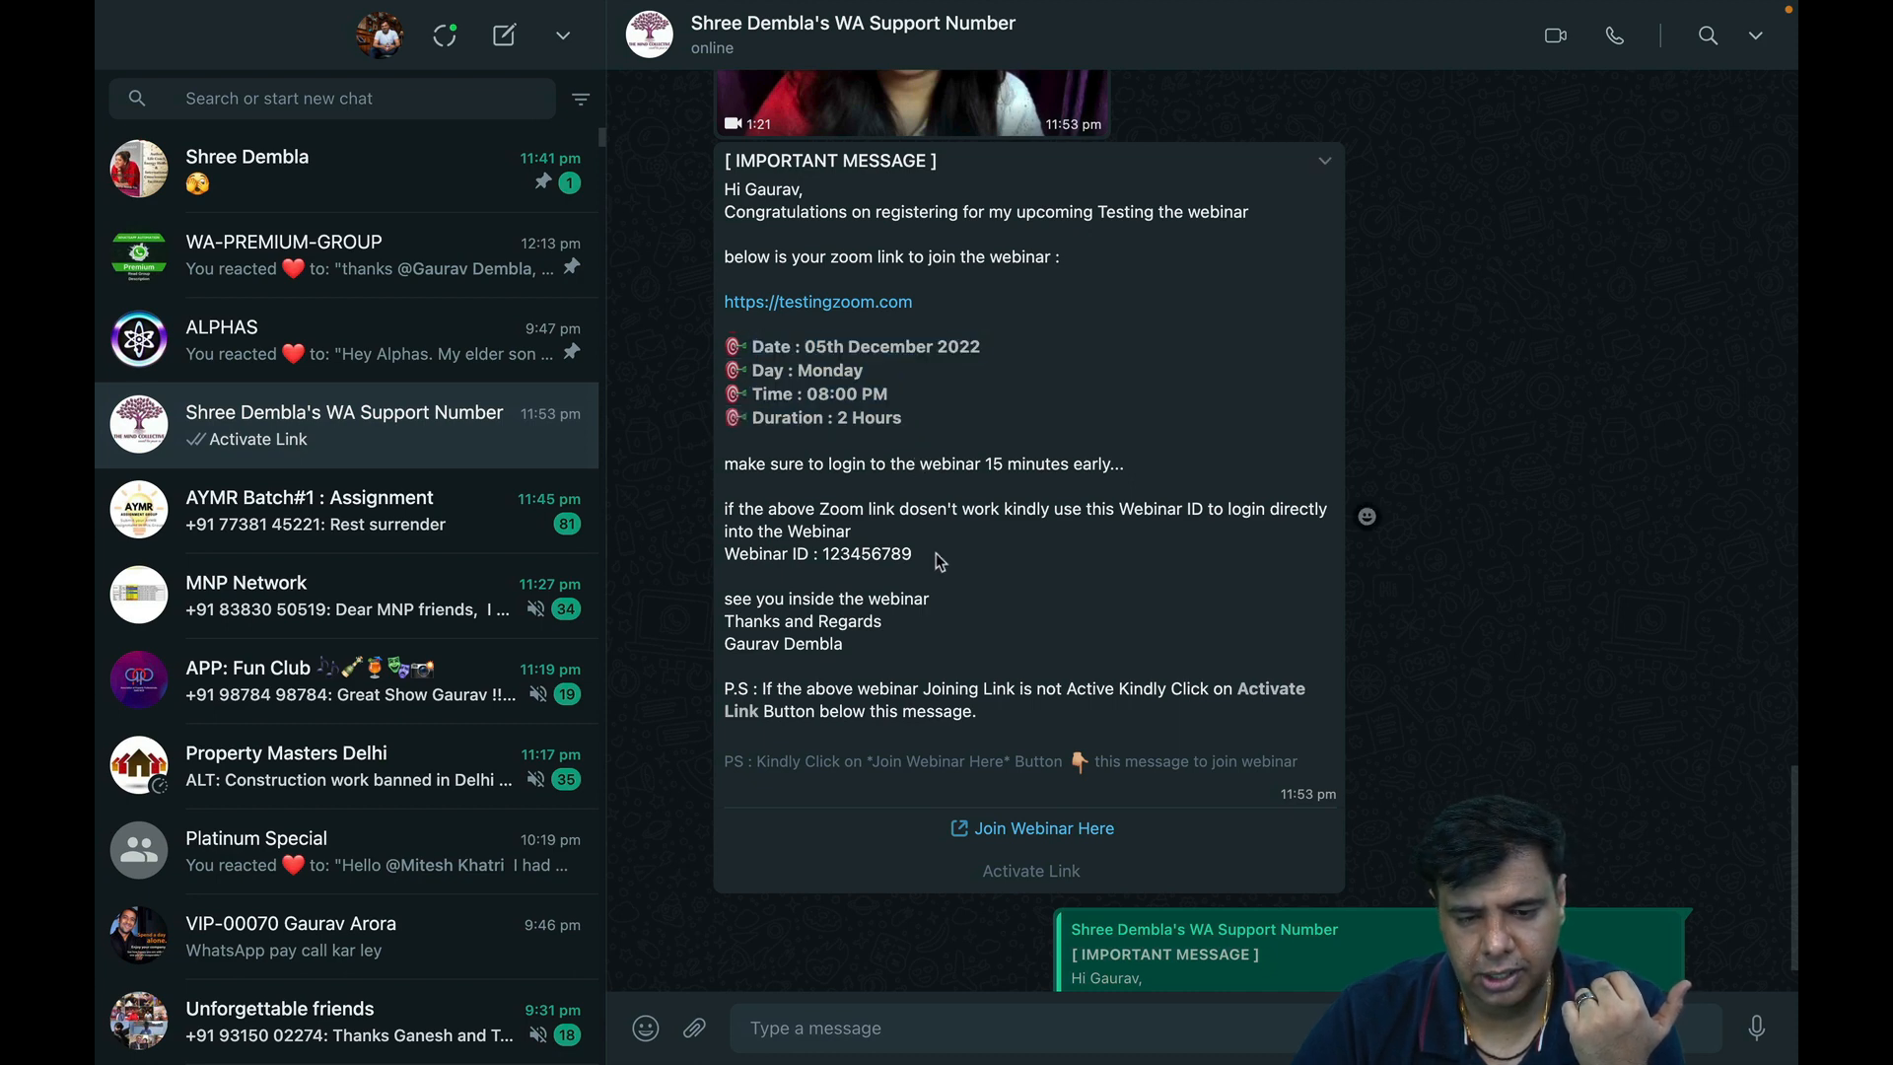
drag(914, 554, 820, 554)
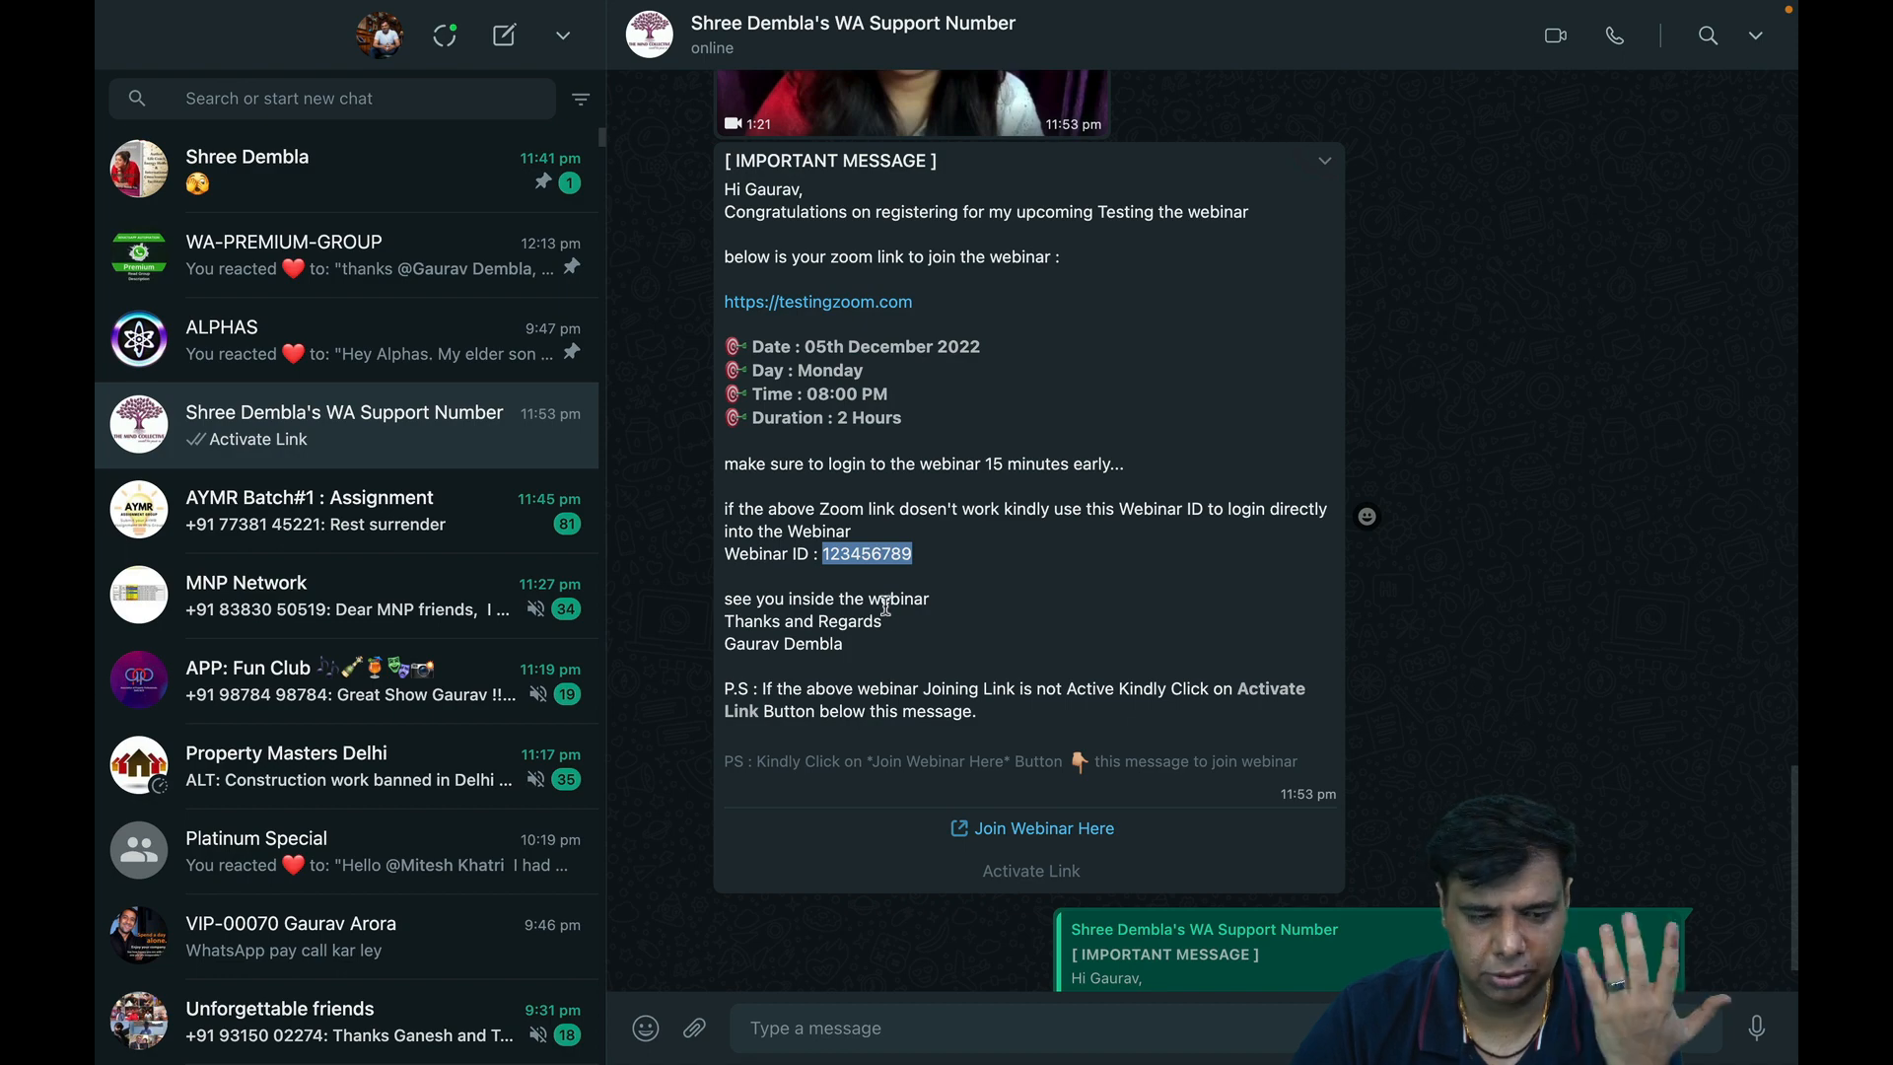
scroll(886, 606, up, 5)
scroll(885, 606, down, 6)
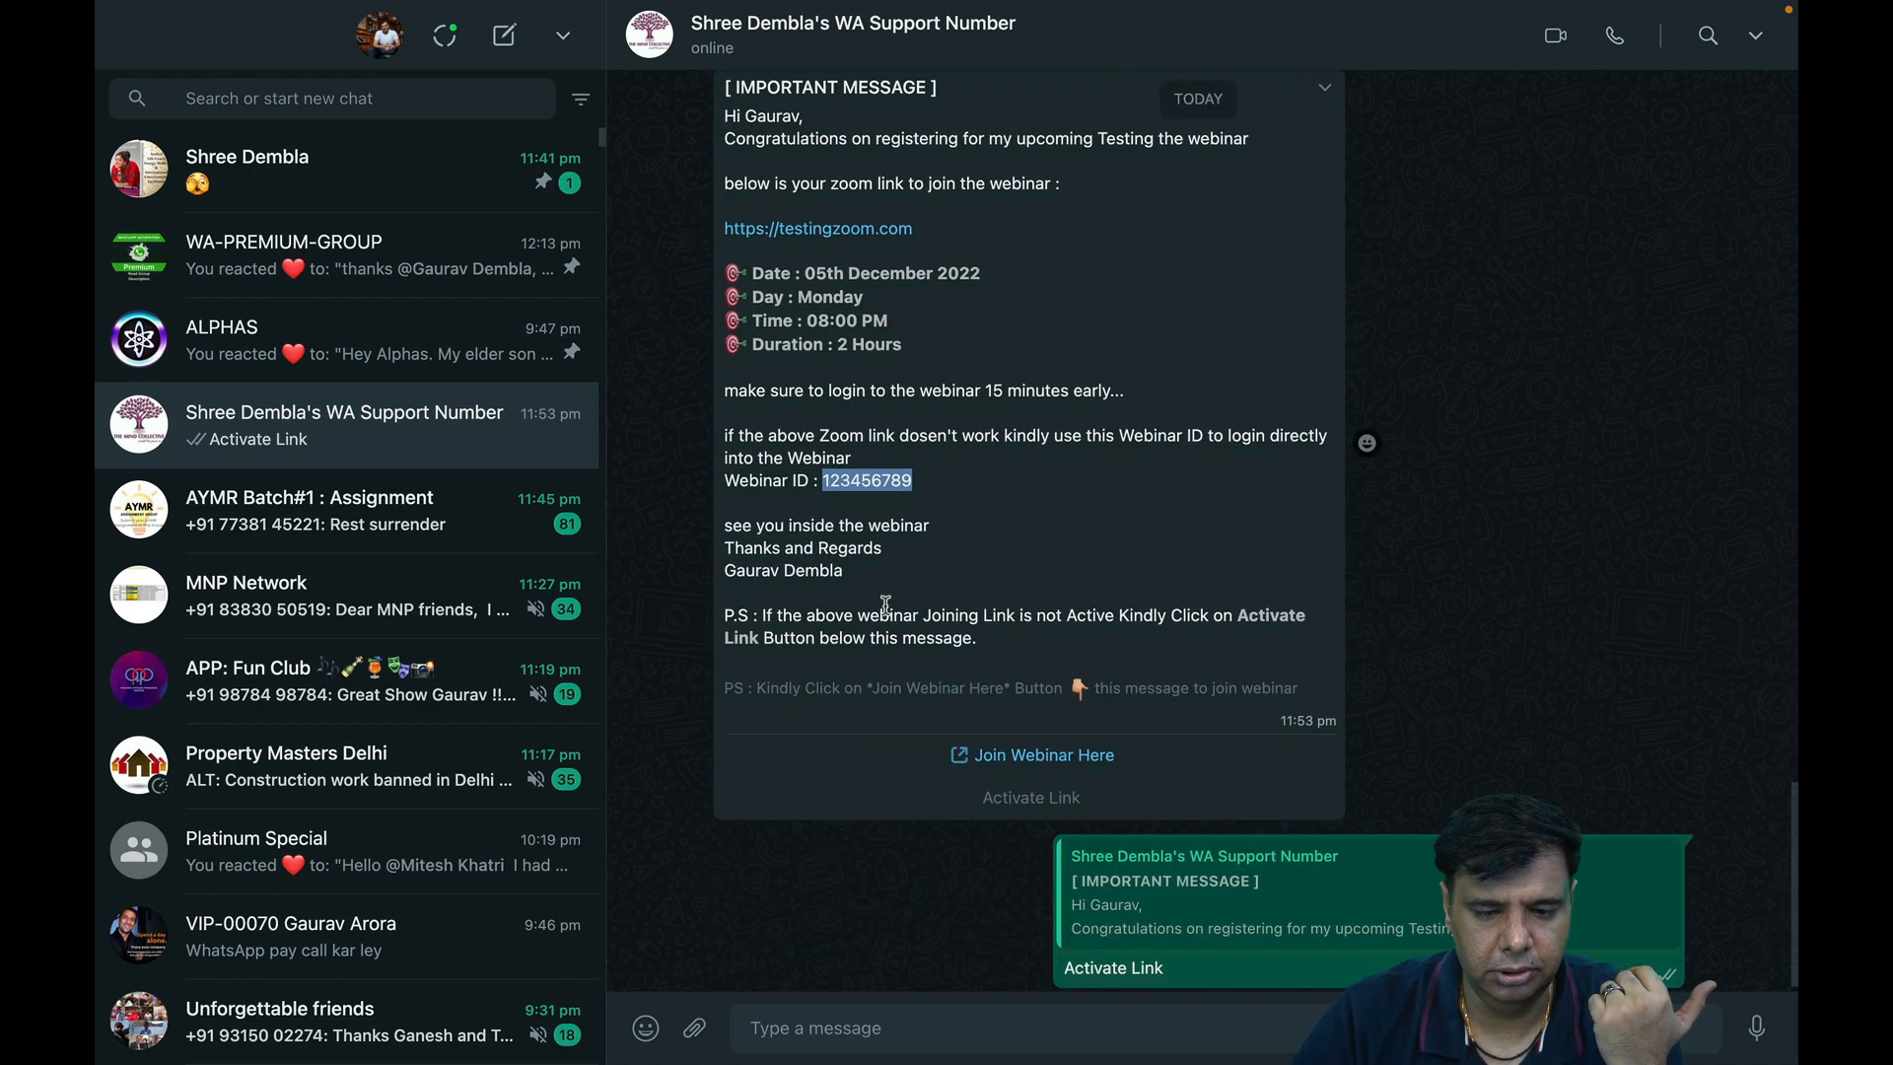
key(ctrl+Right)
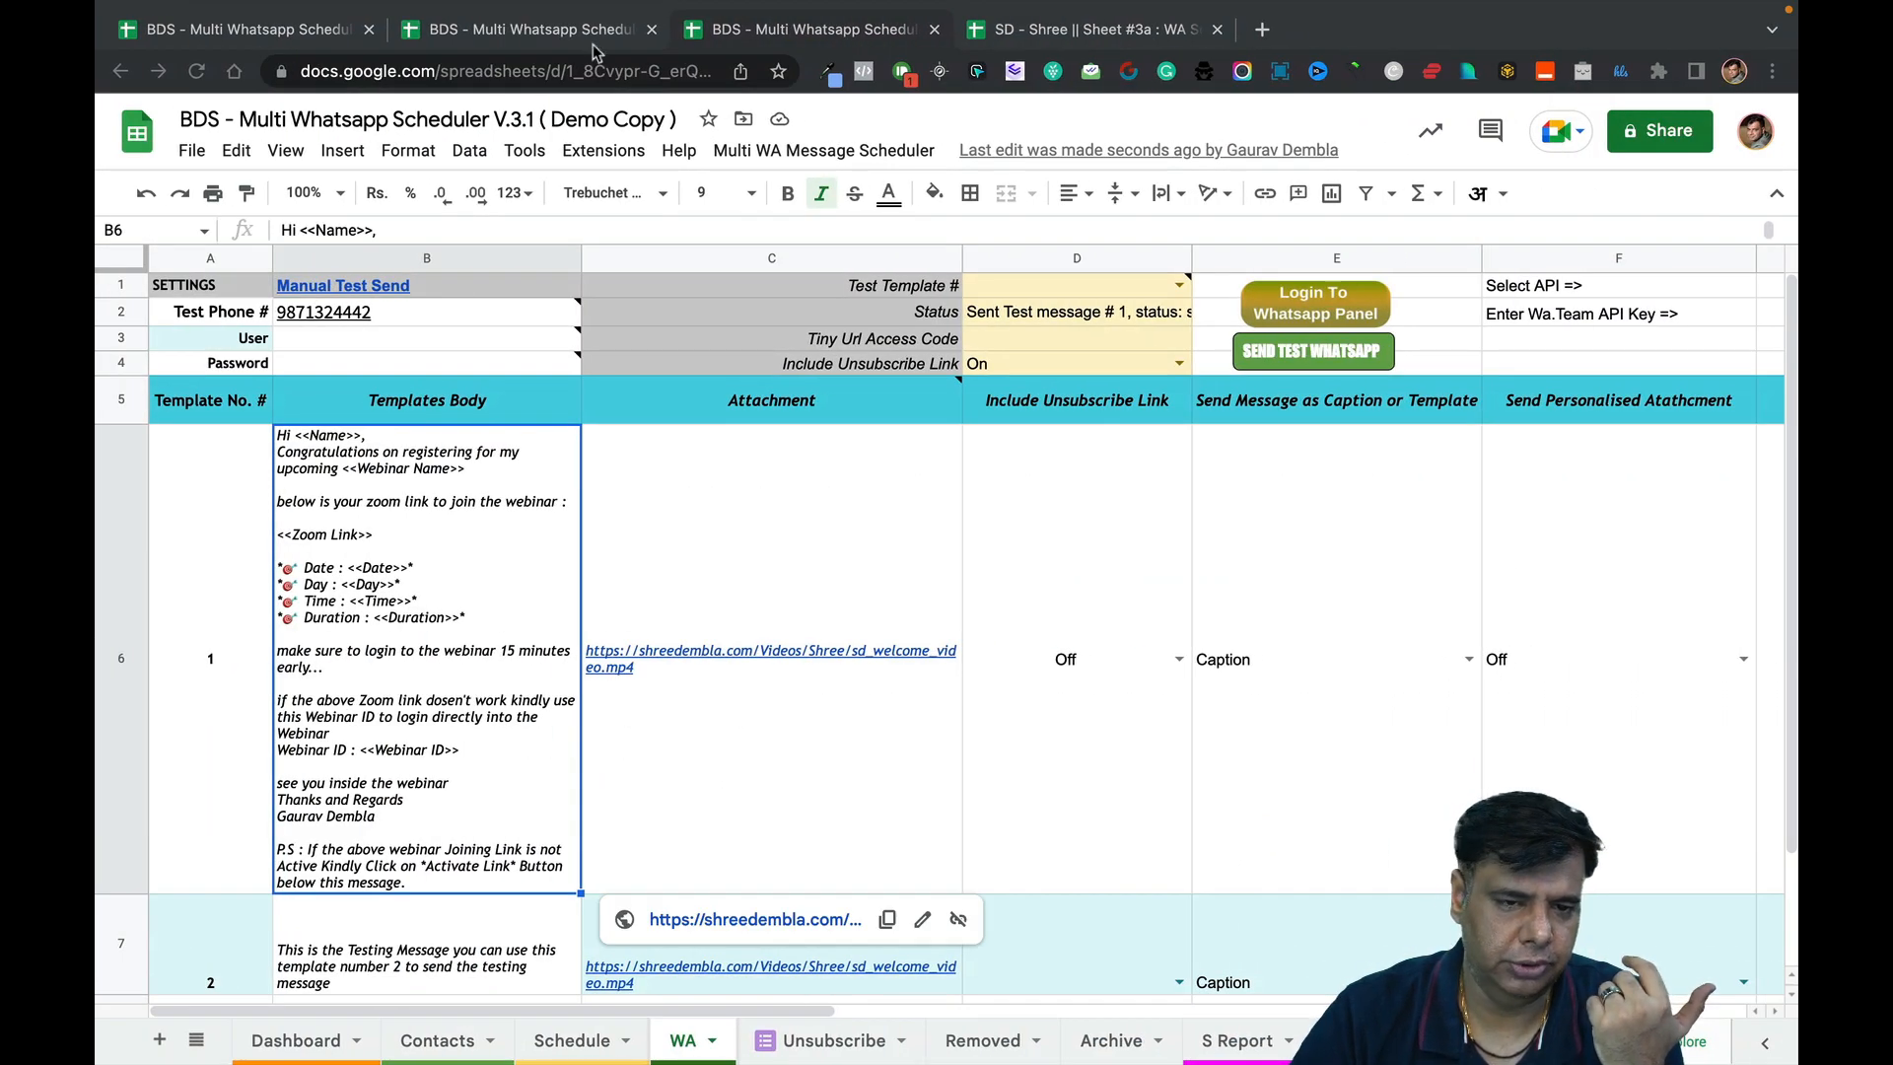
Close the Schedule dialog and inspect the 23:57 Testing-1 entry in row 8.
click(594, 44)
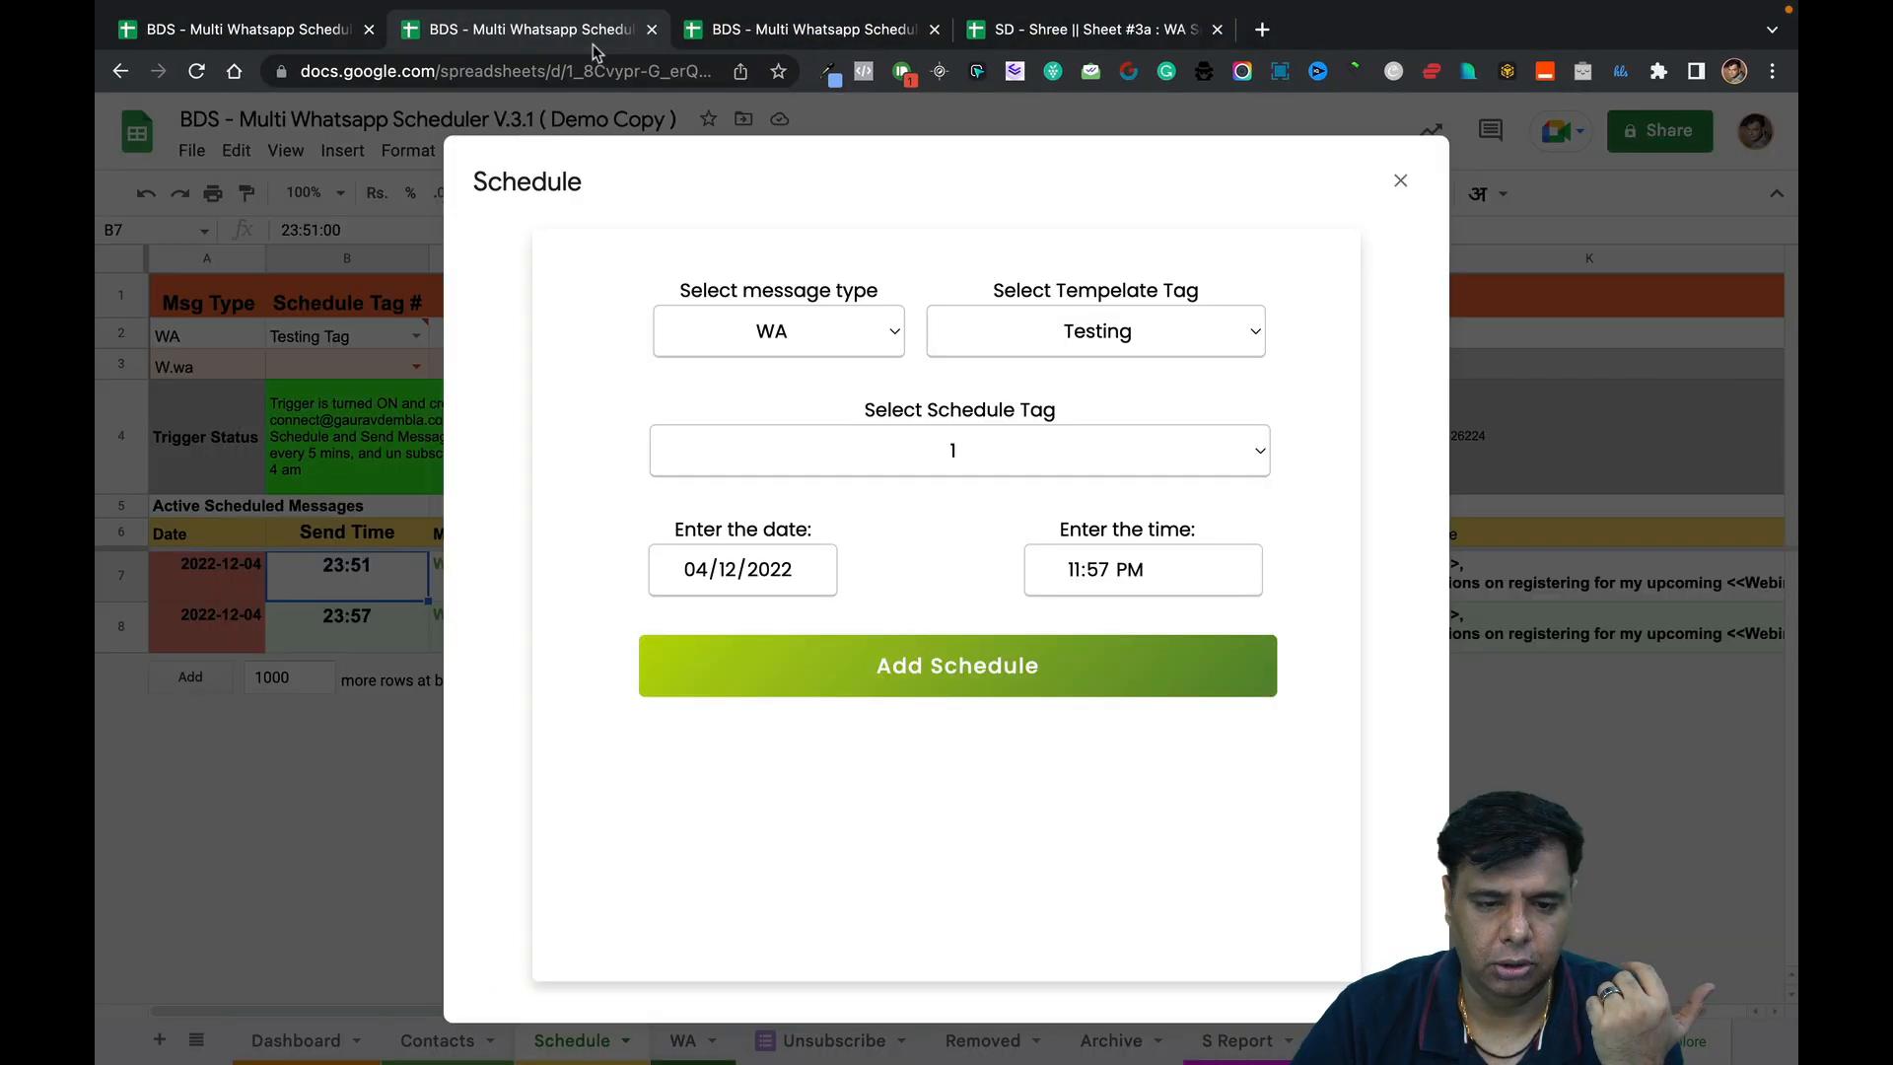
click(1401, 184)
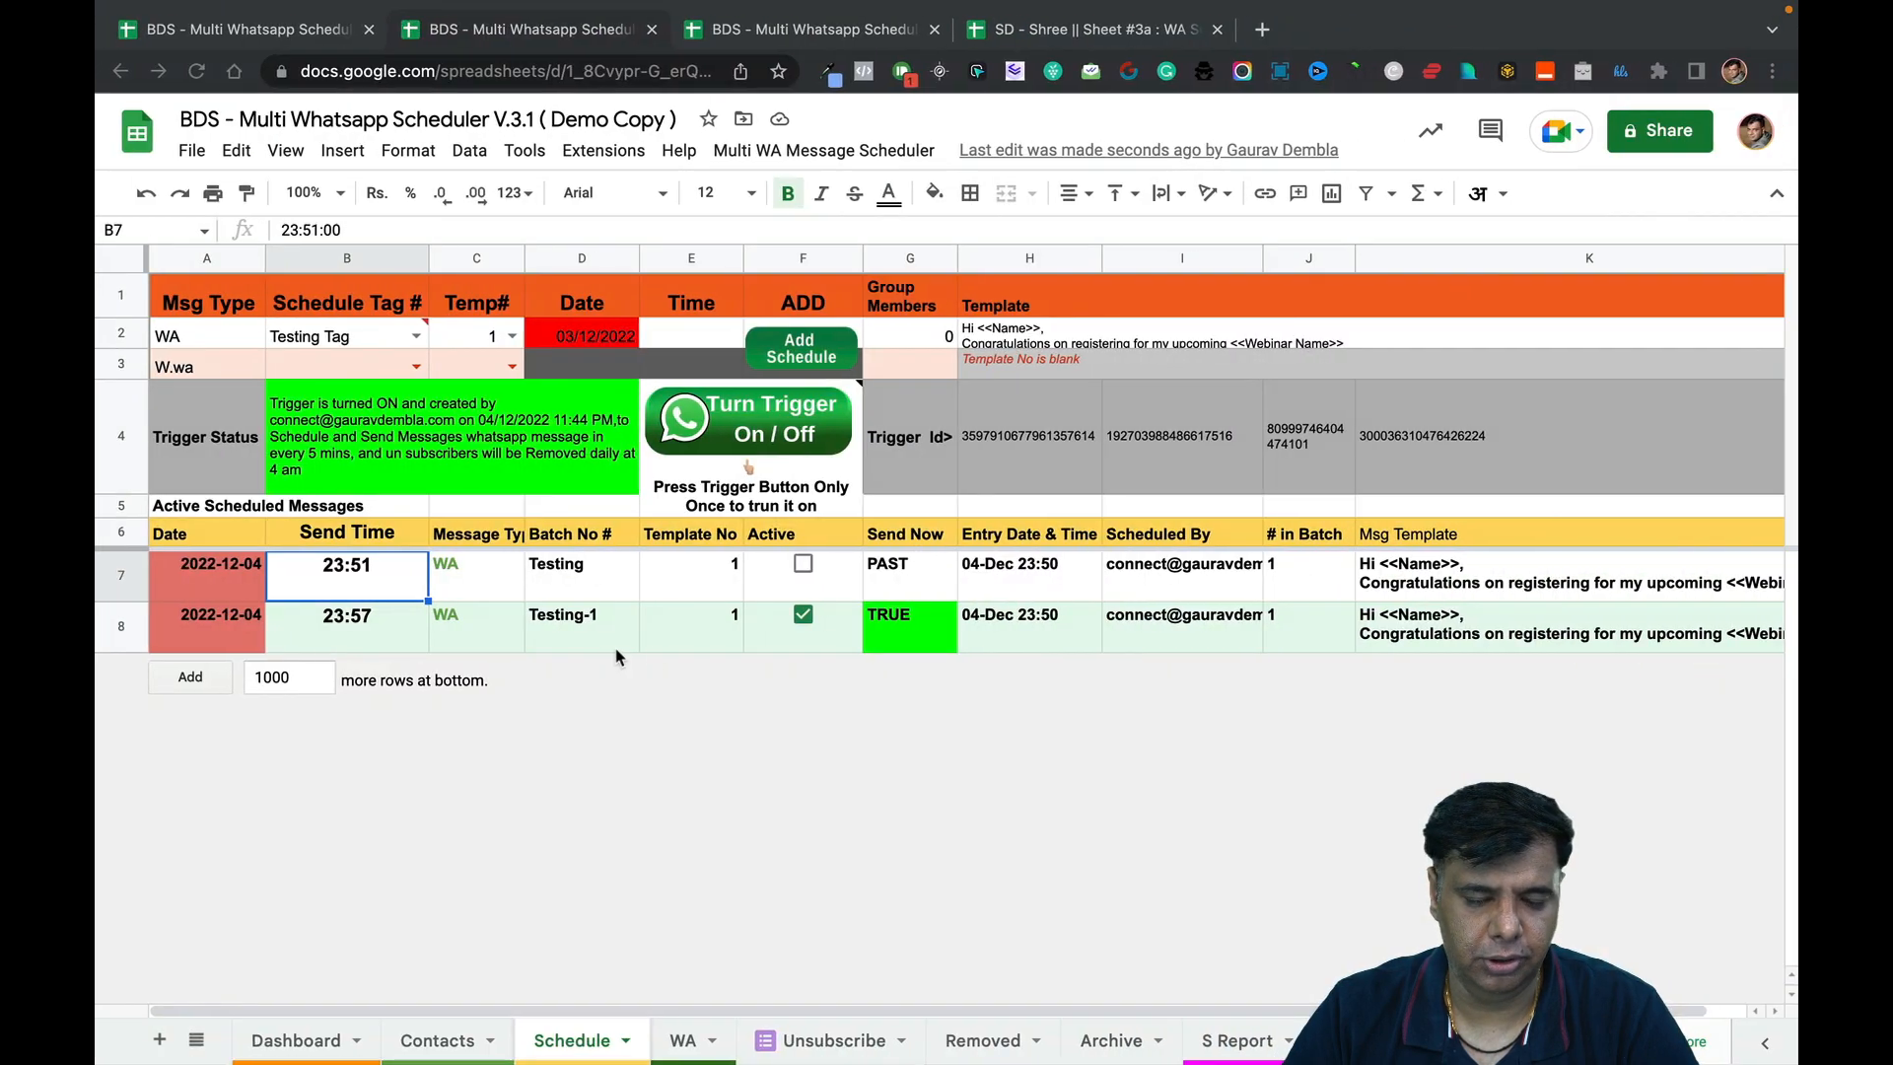
click(392, 636)
mouse_move(1748, 36)
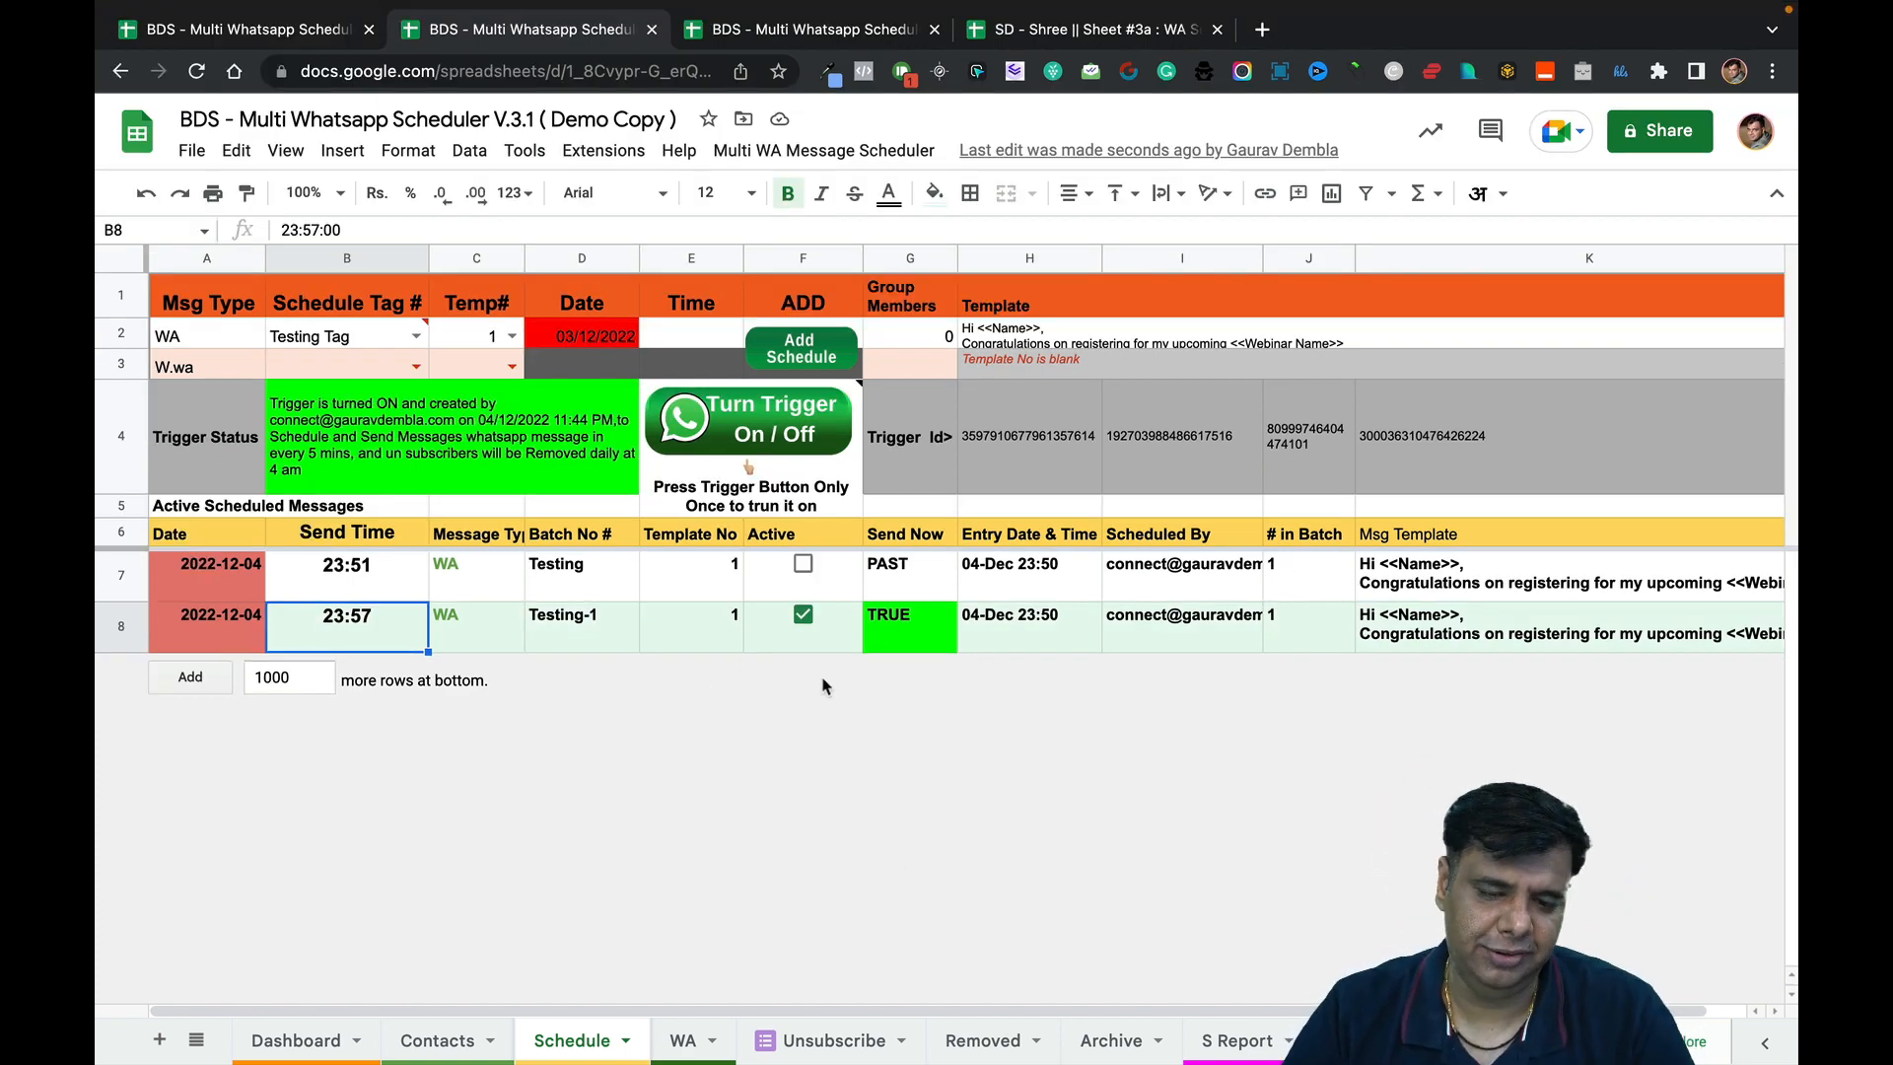
click(633, 621)
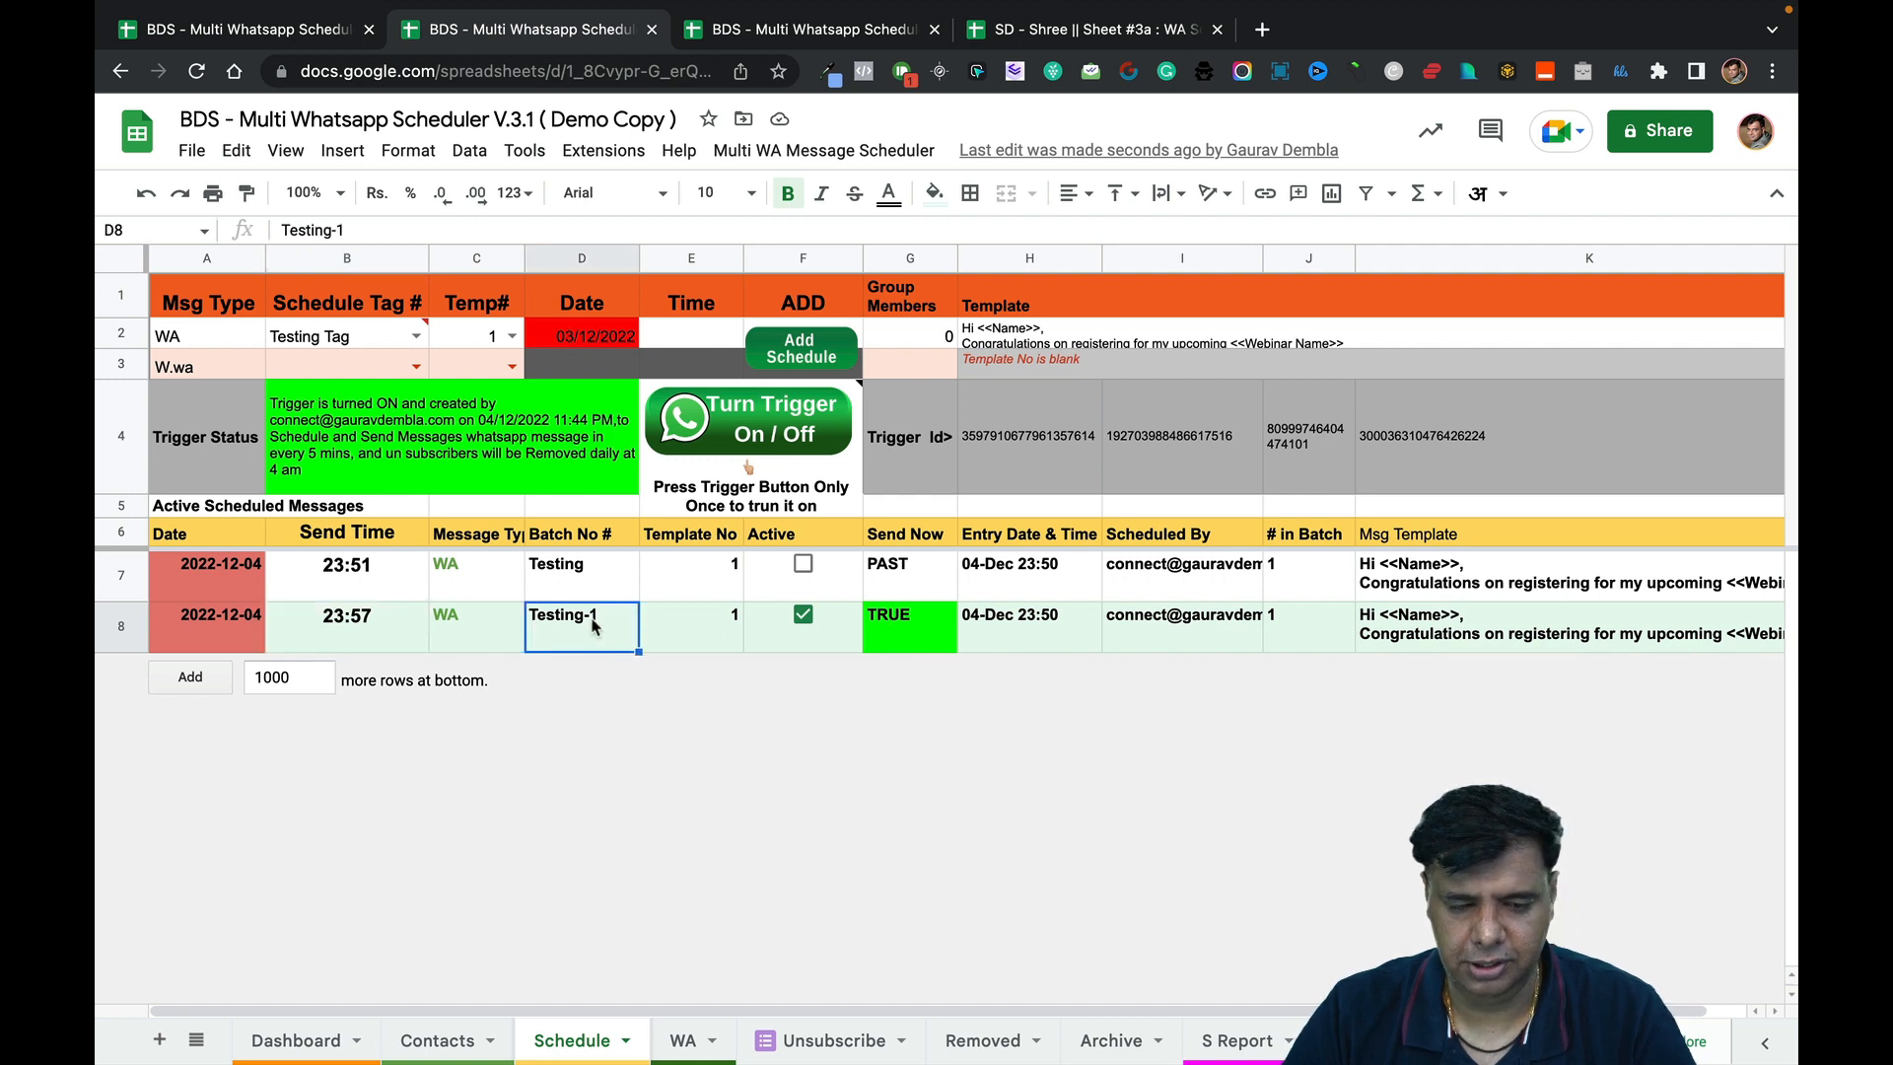
Check the second contact's tag and empty WA status, confirming Testing-1 stays active.
click(476, 1035)
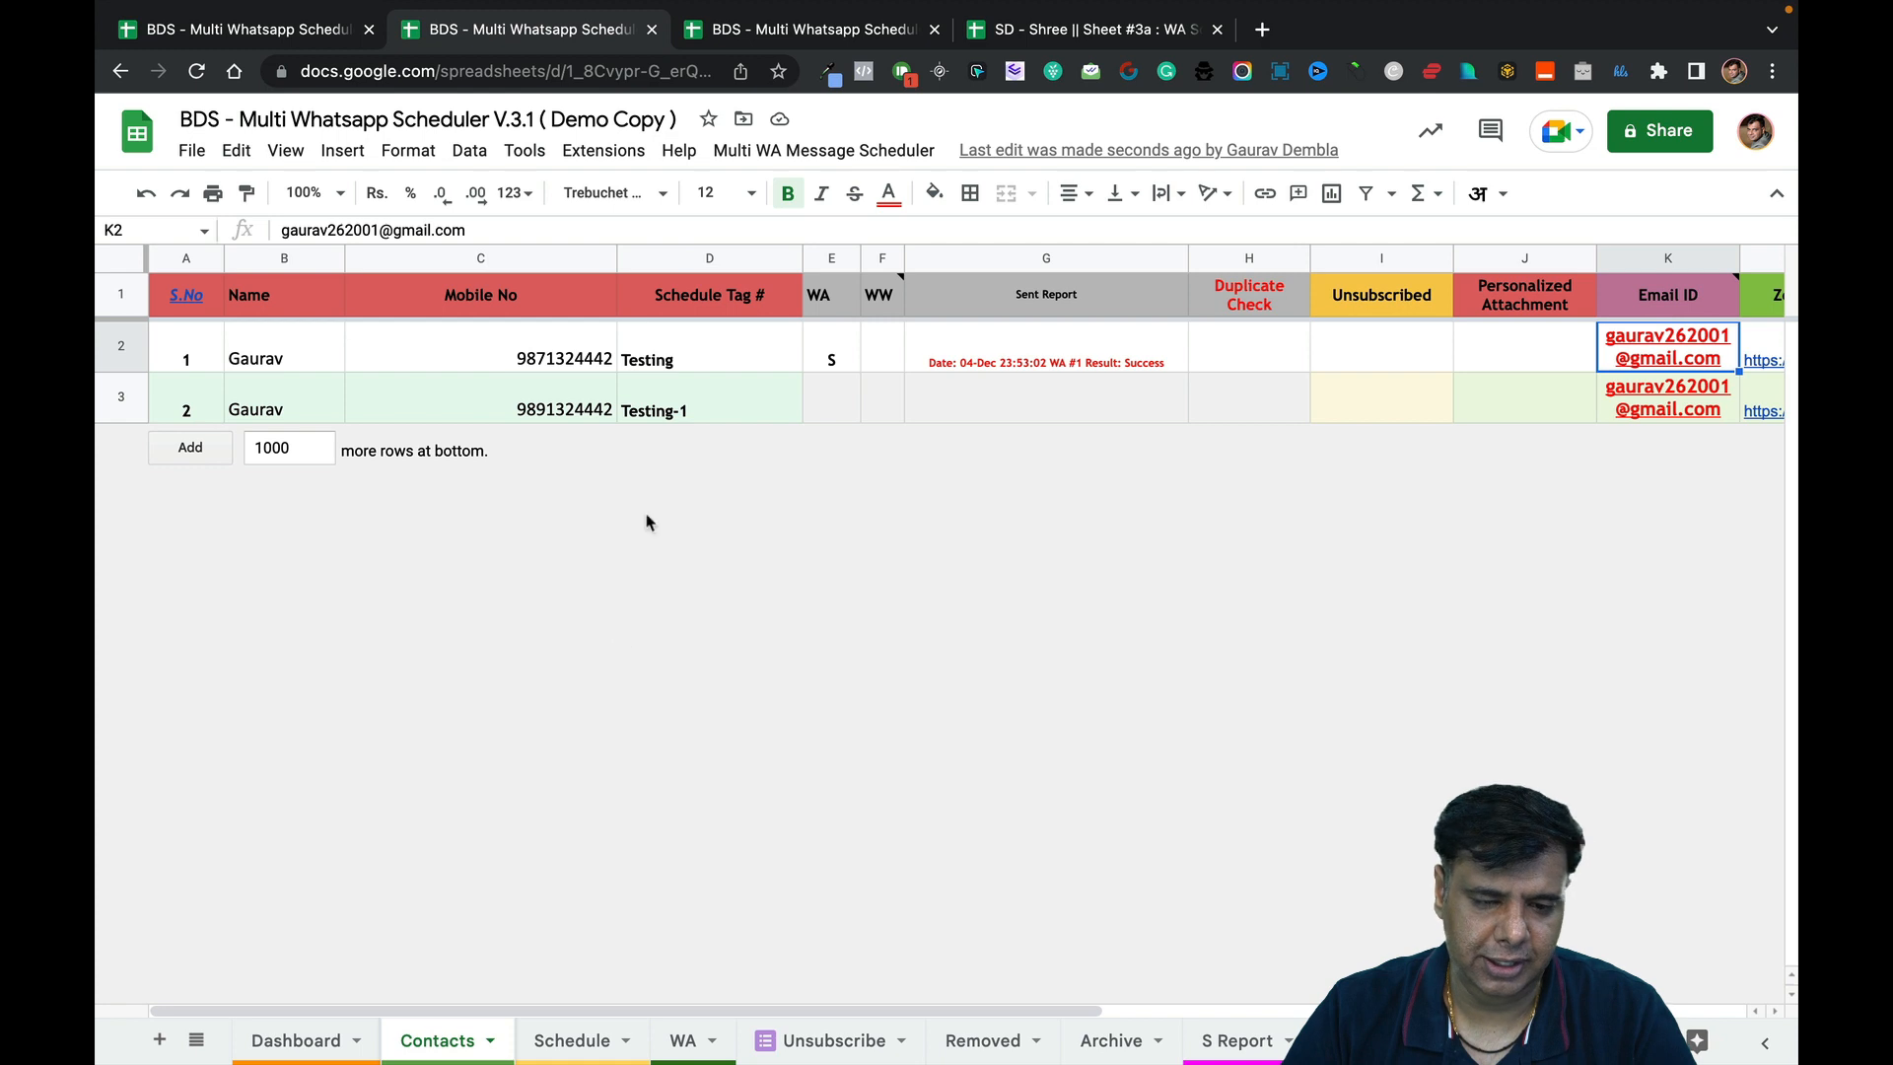
click(690, 419)
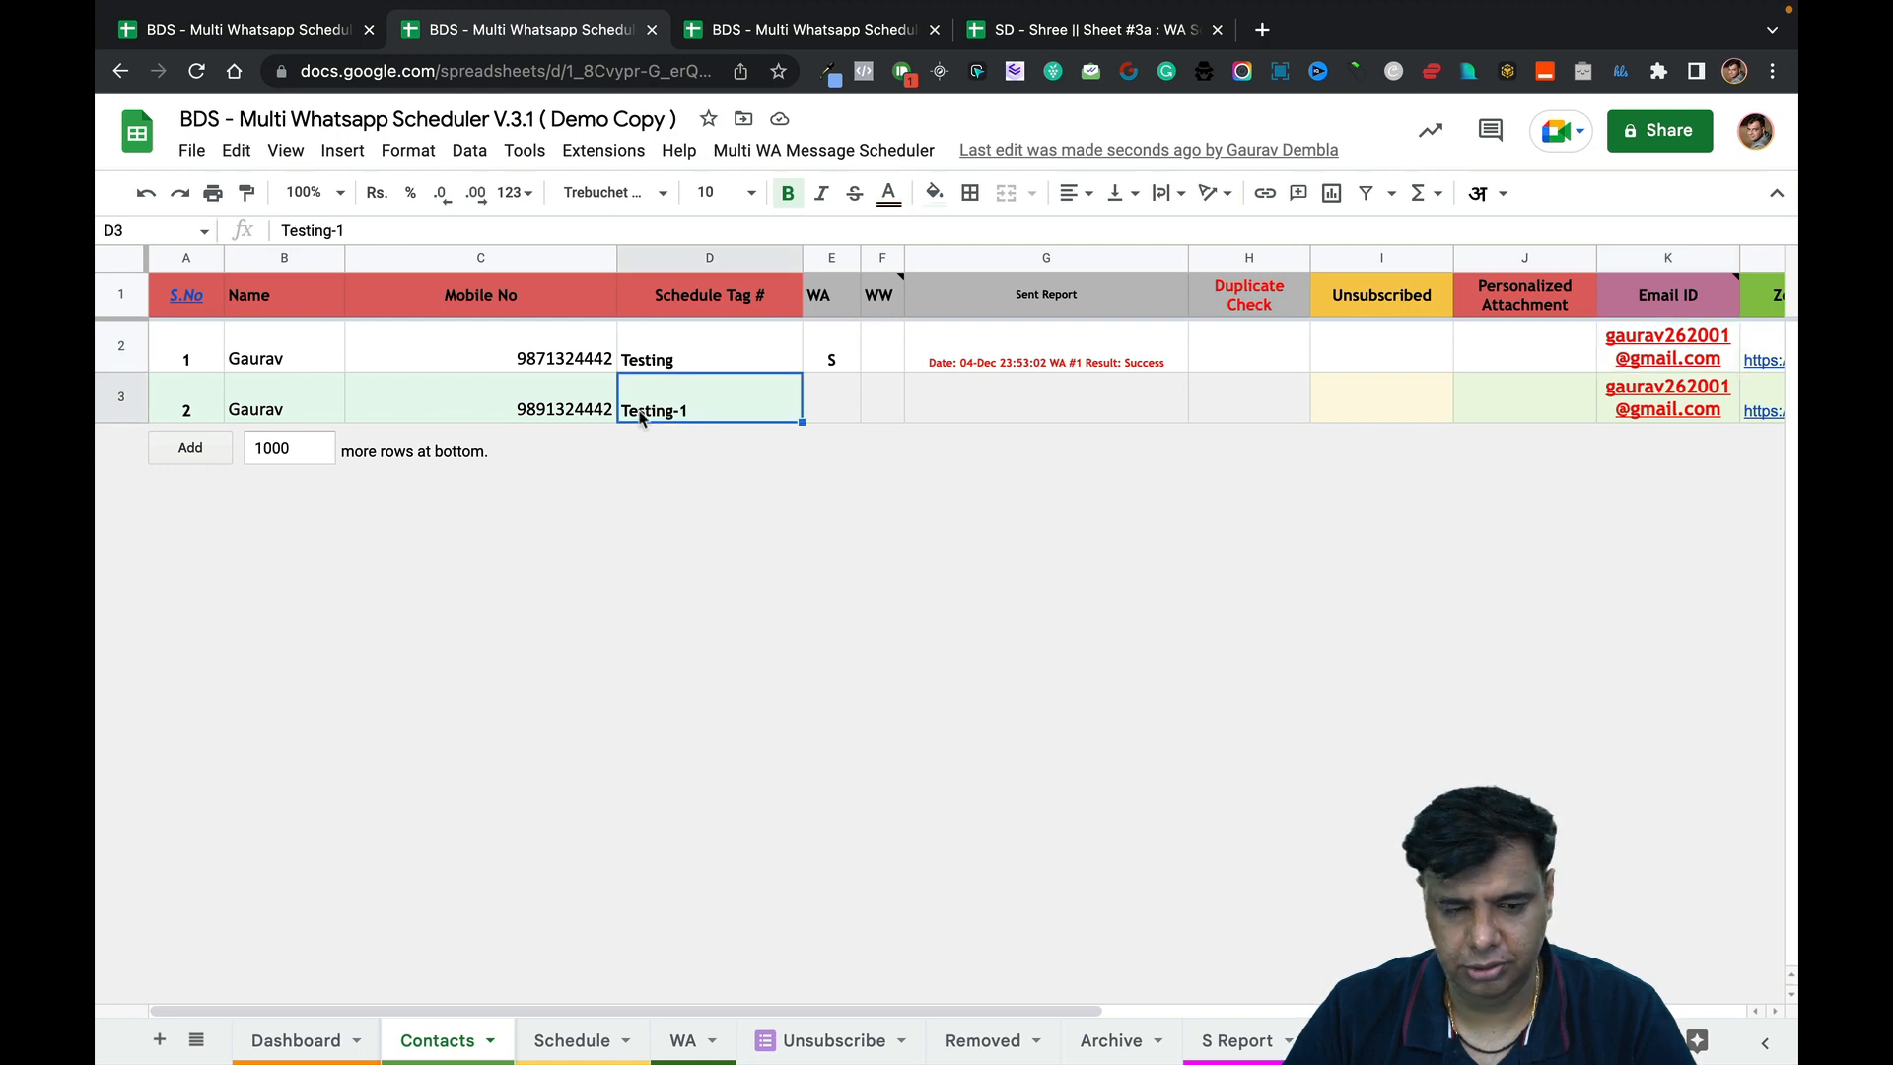
click(824, 407)
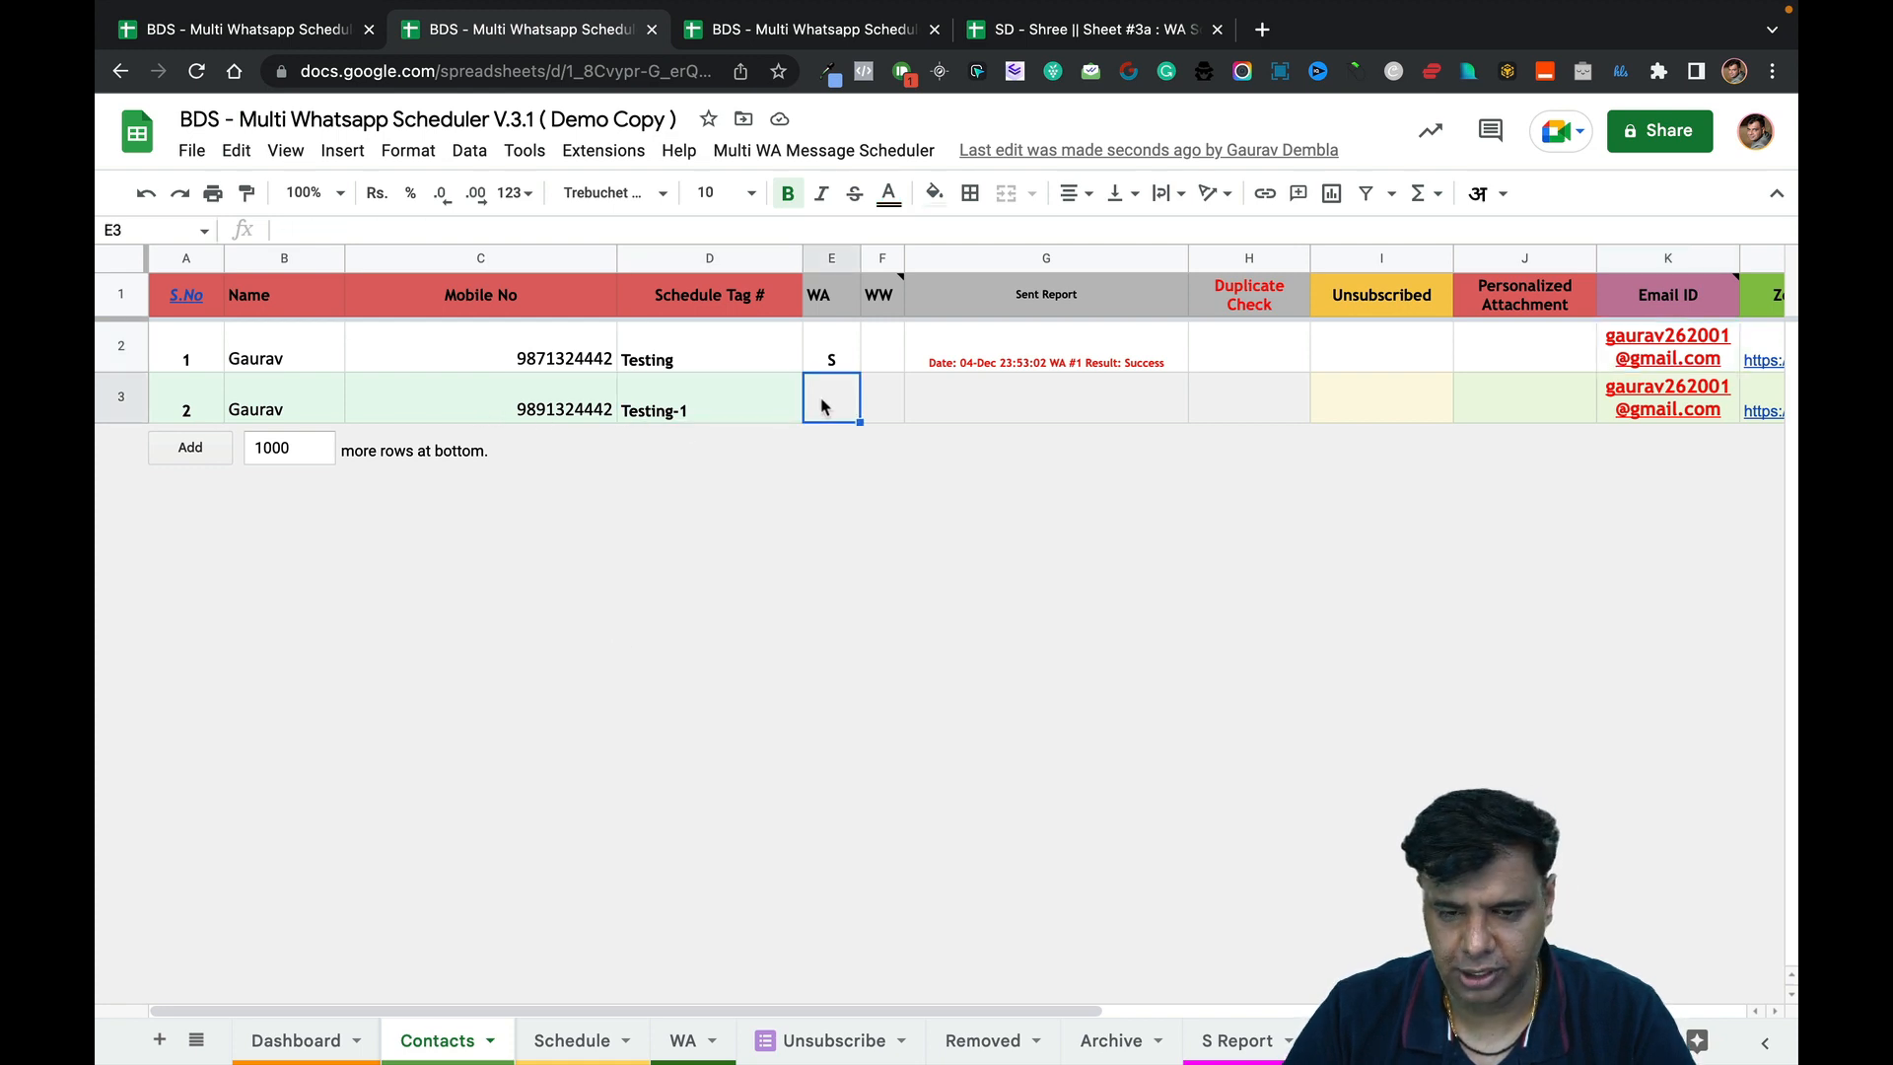
click(597, 1034)
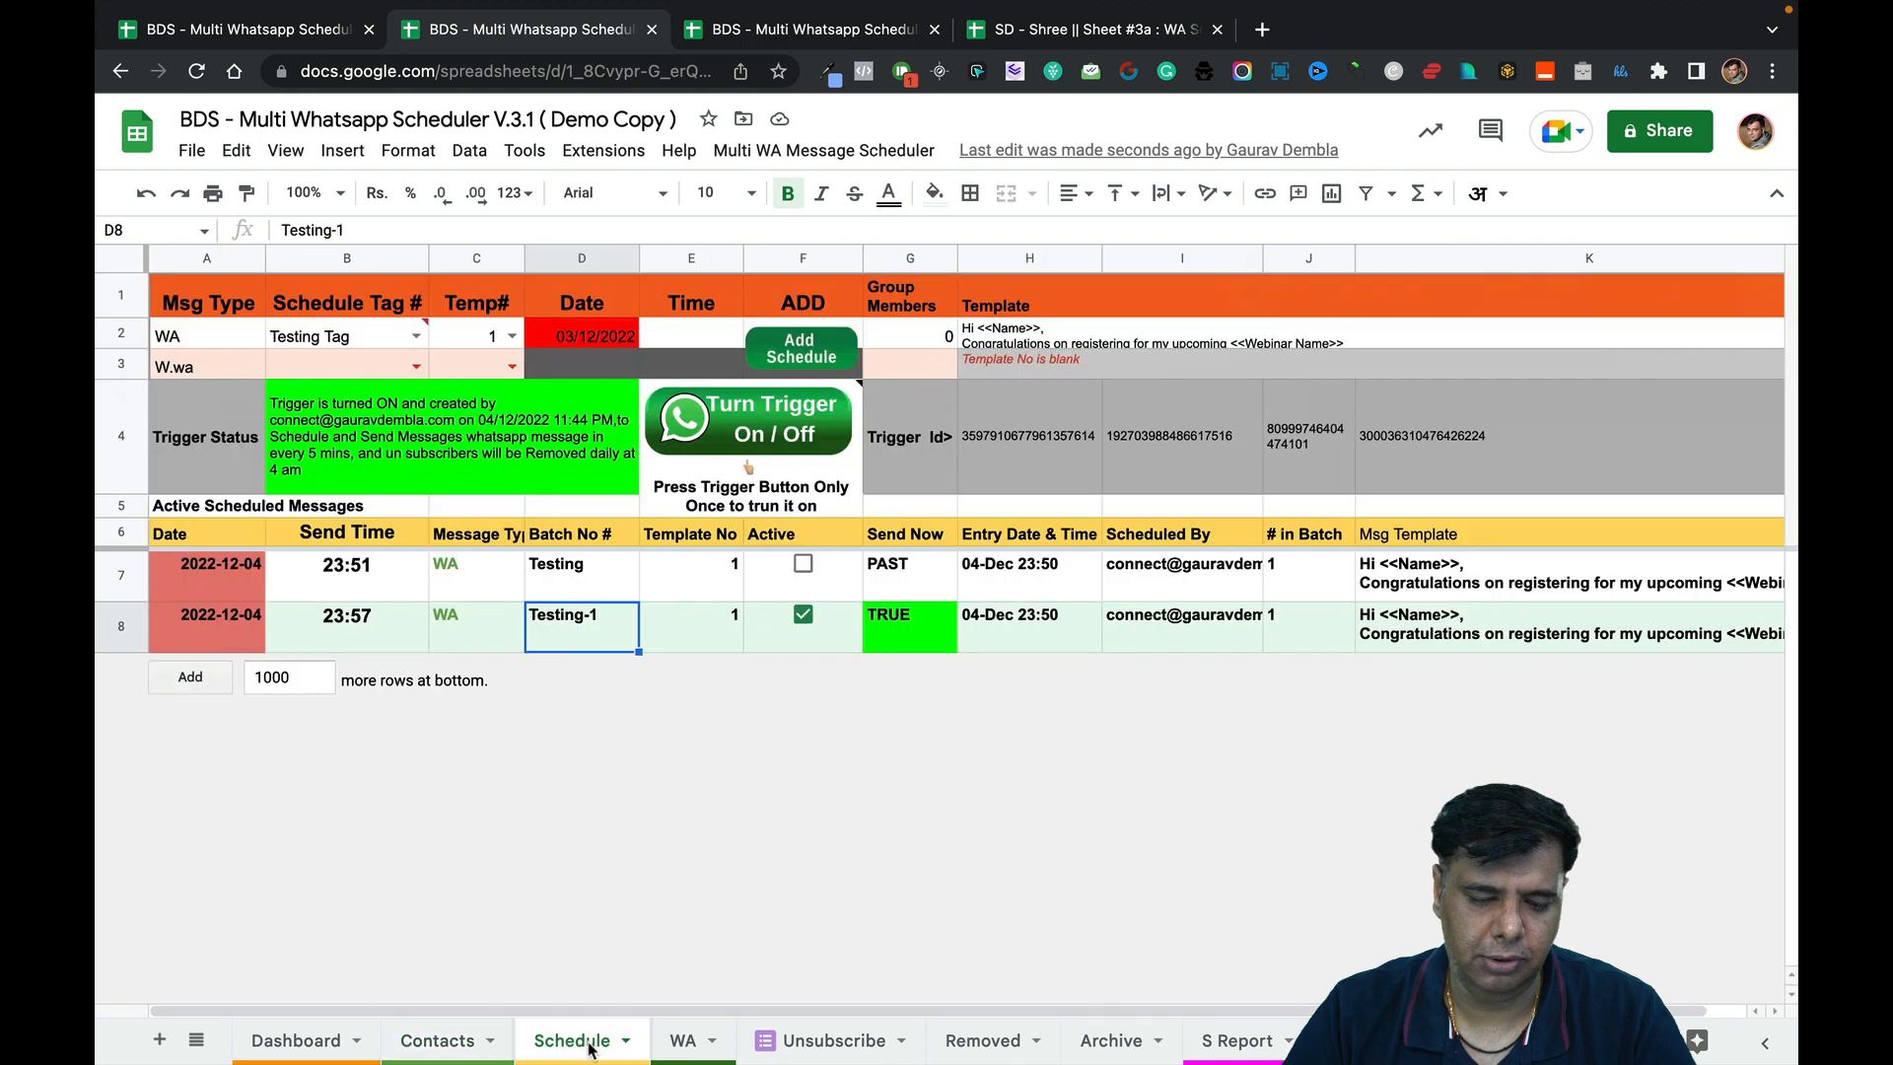
click(808, 643)
click(576, 631)
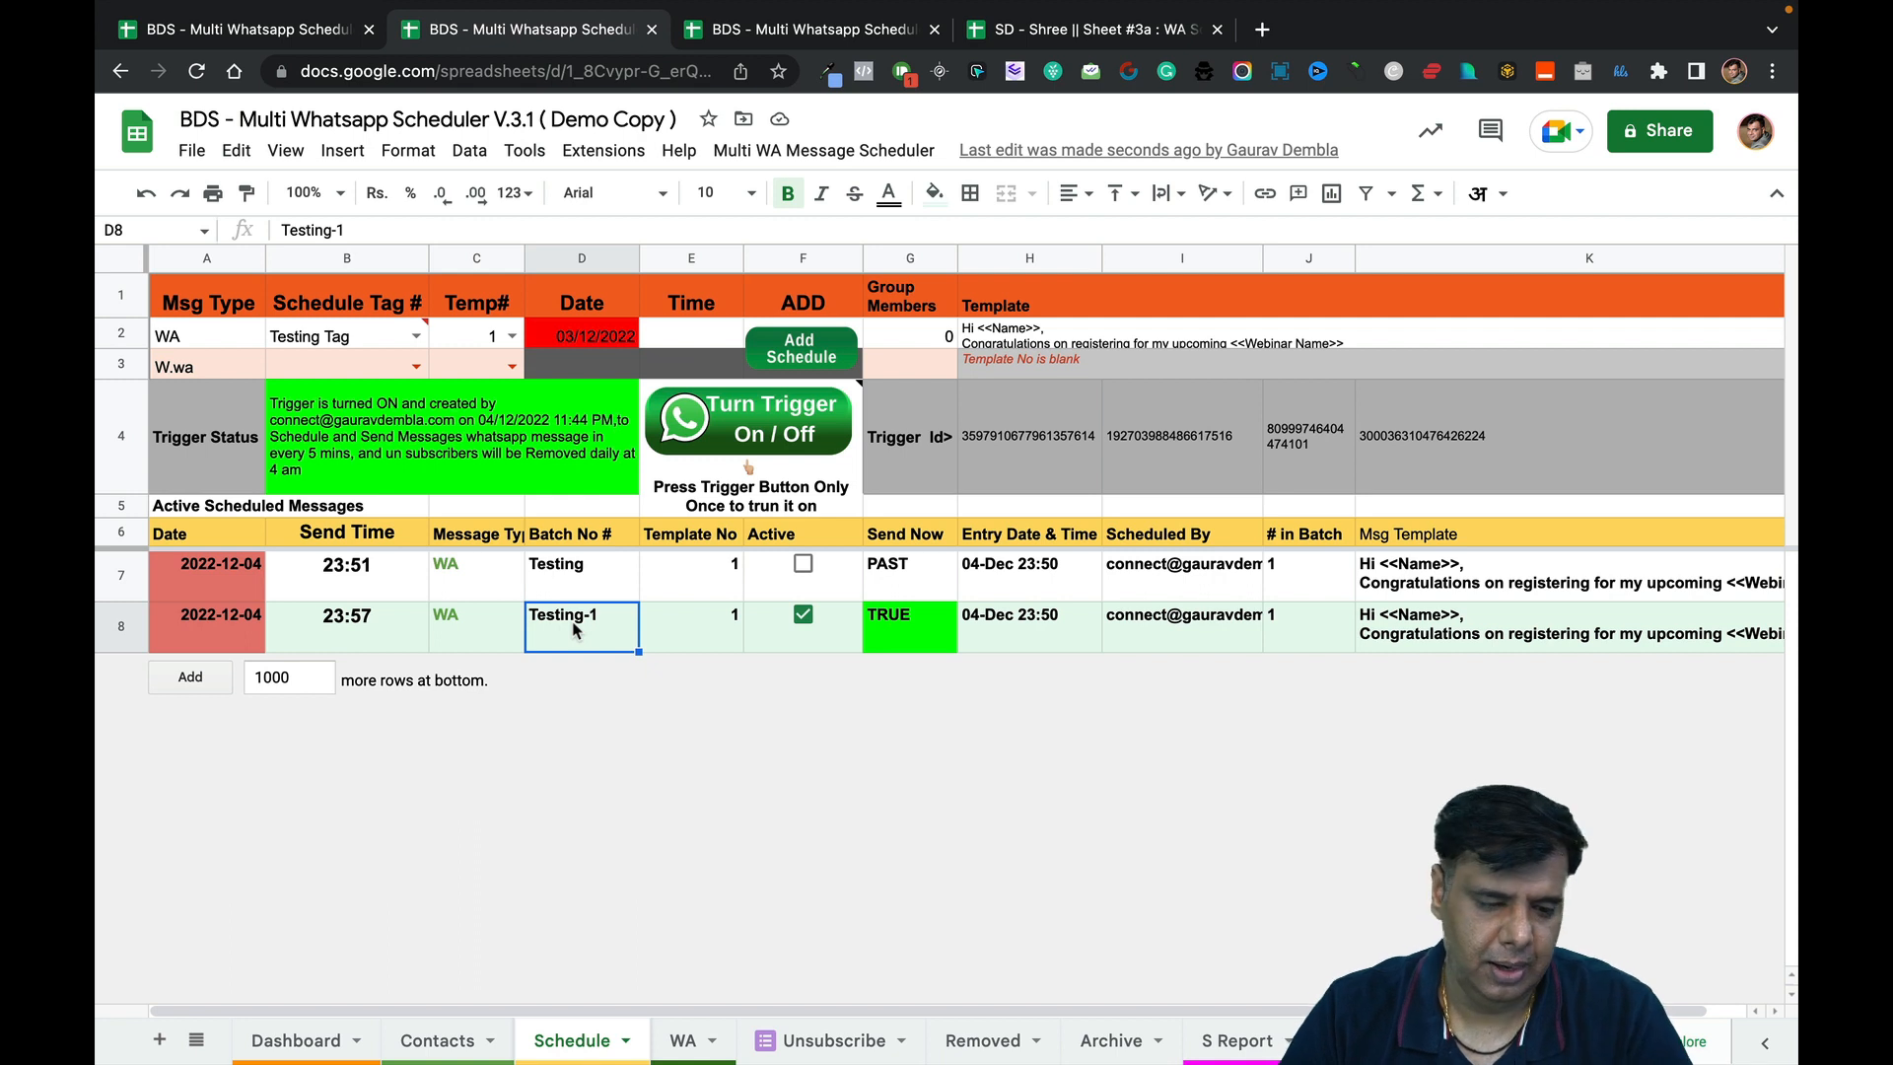
click(437, 1040)
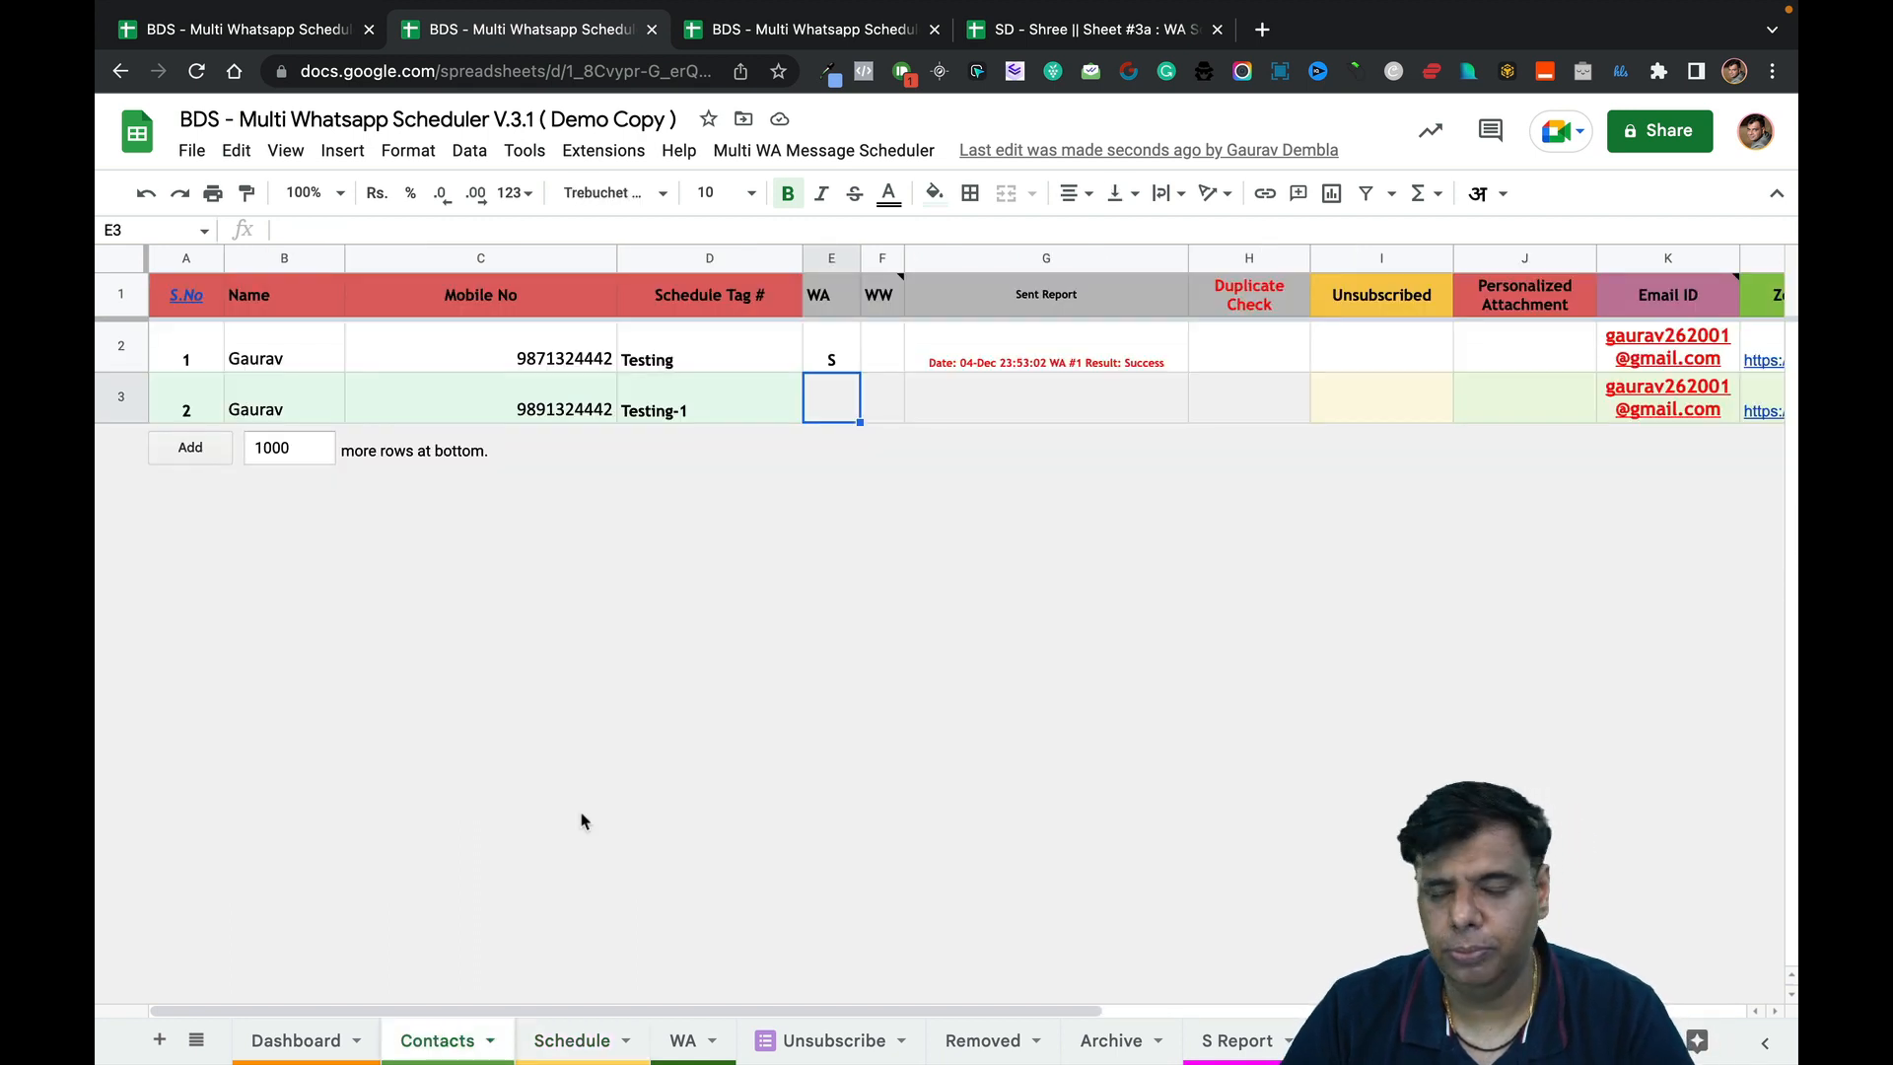